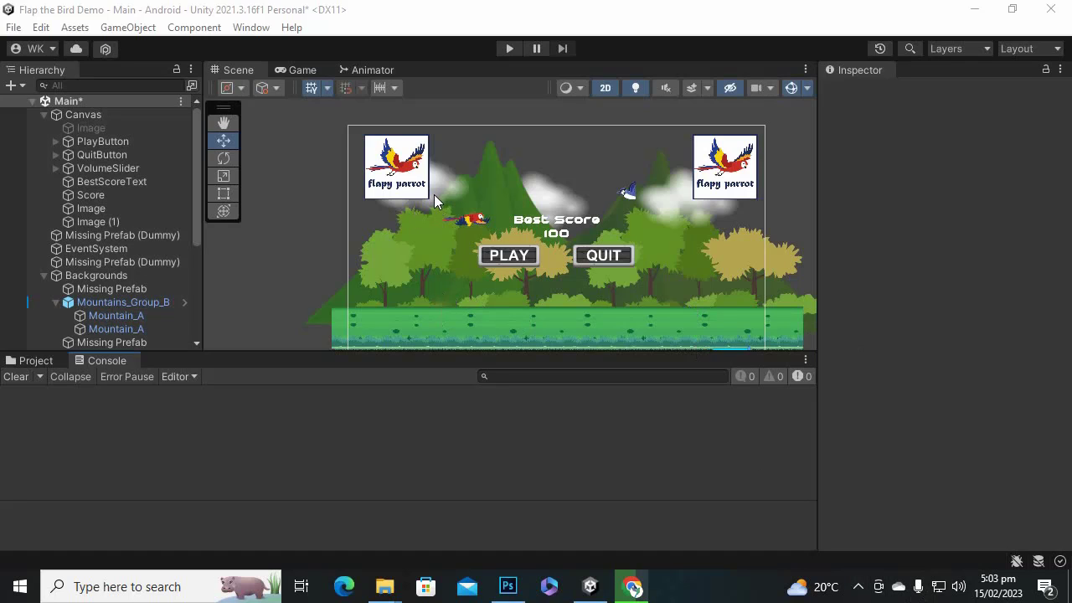
Show the top-level Assets folder in the Project window and open the File menu.
left_click(49, 360)
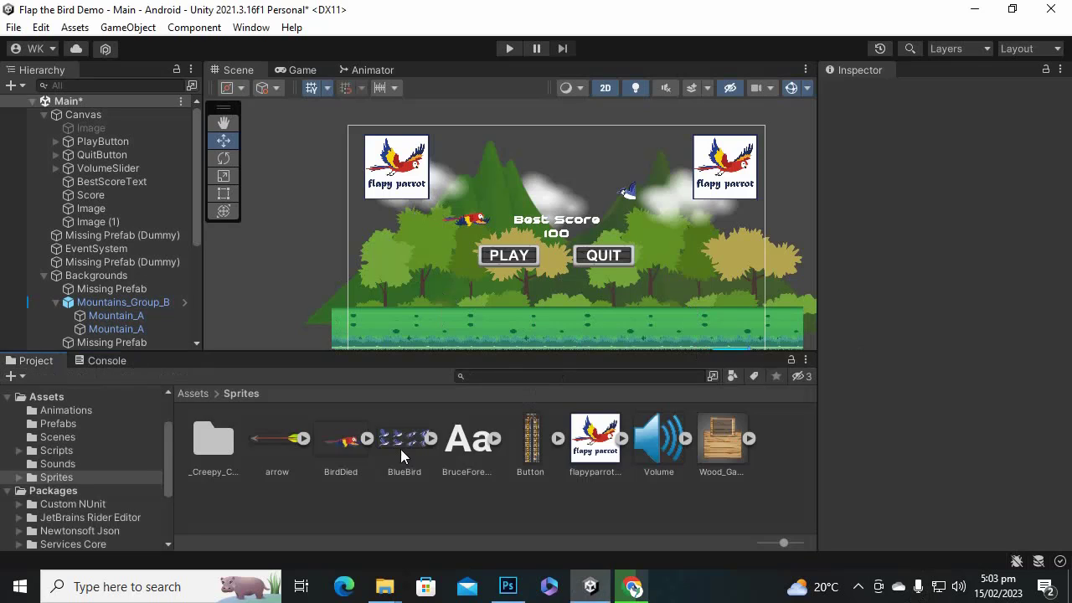
left_click(192, 394)
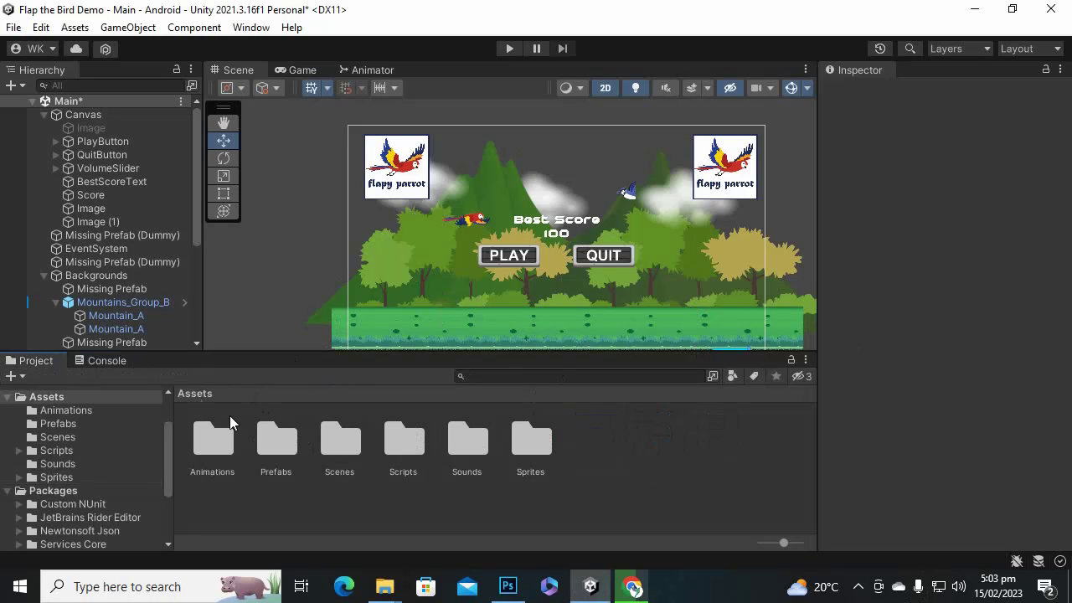
left_click(13, 27)
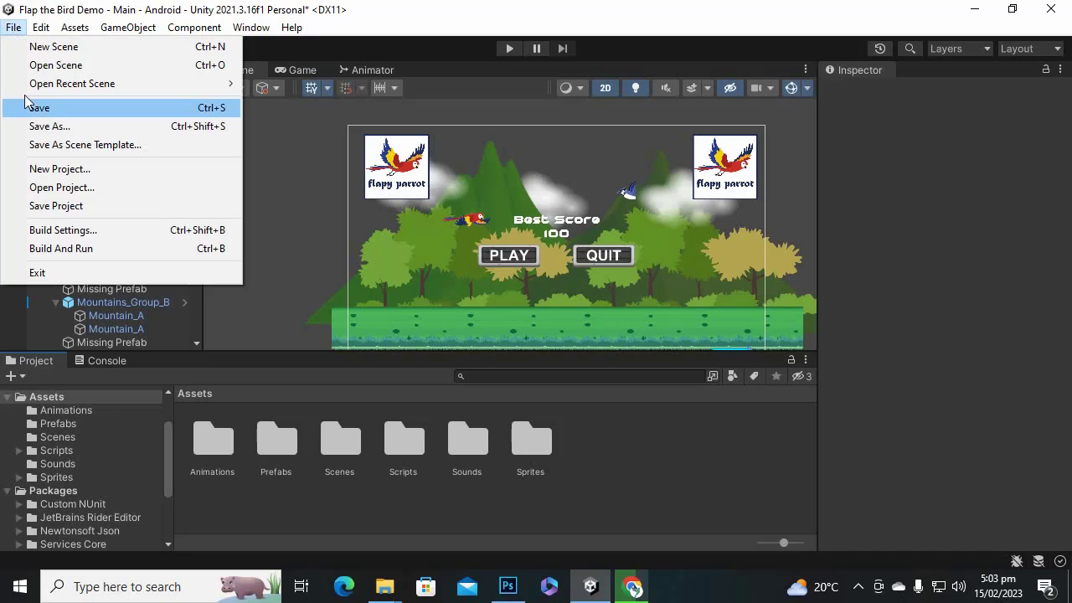
left_click(73, 231)
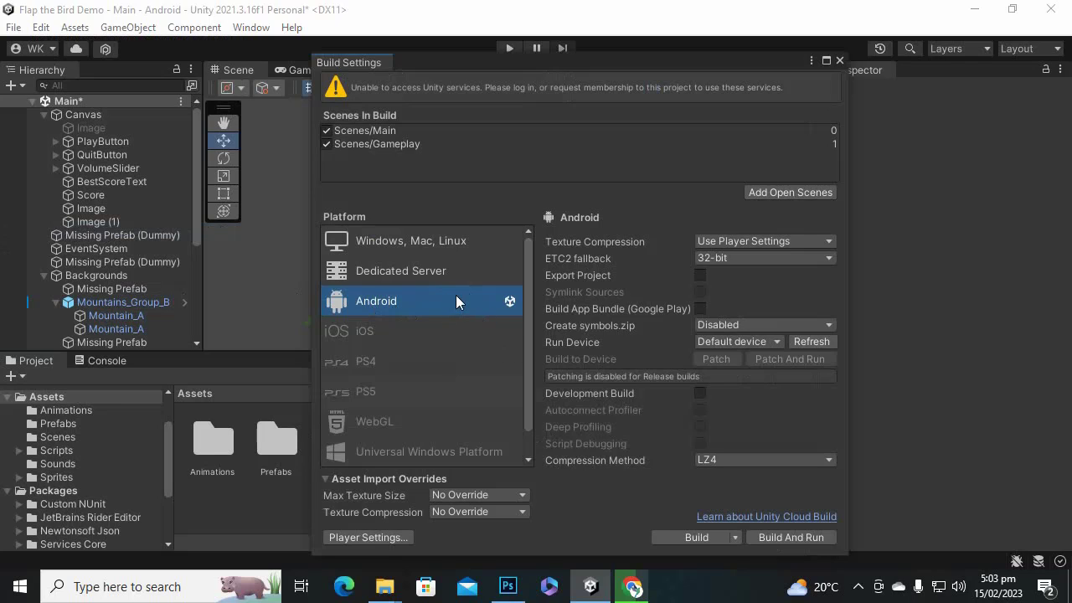
left_click(839, 61)
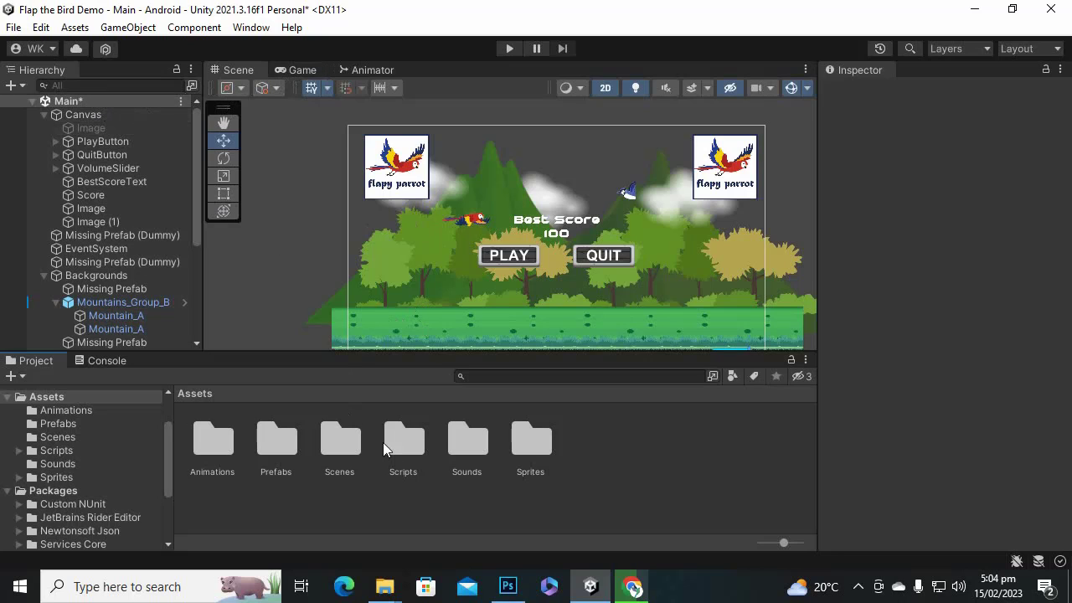
Open the Main scene from the Scenes folder and save its changes.
double_click(343, 432)
double_click(350, 434)
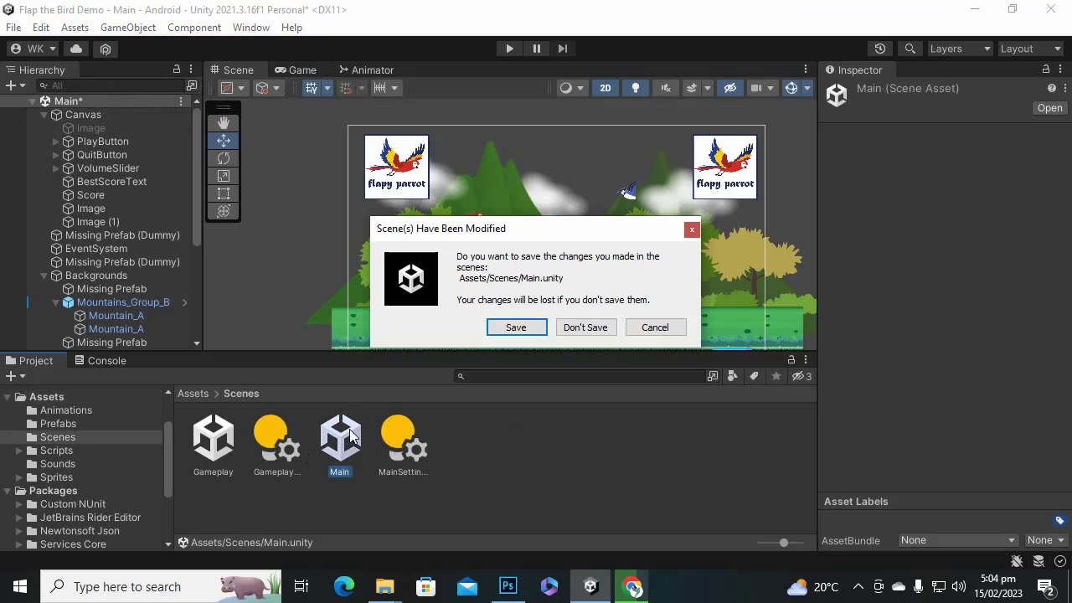
left_click(503, 328)
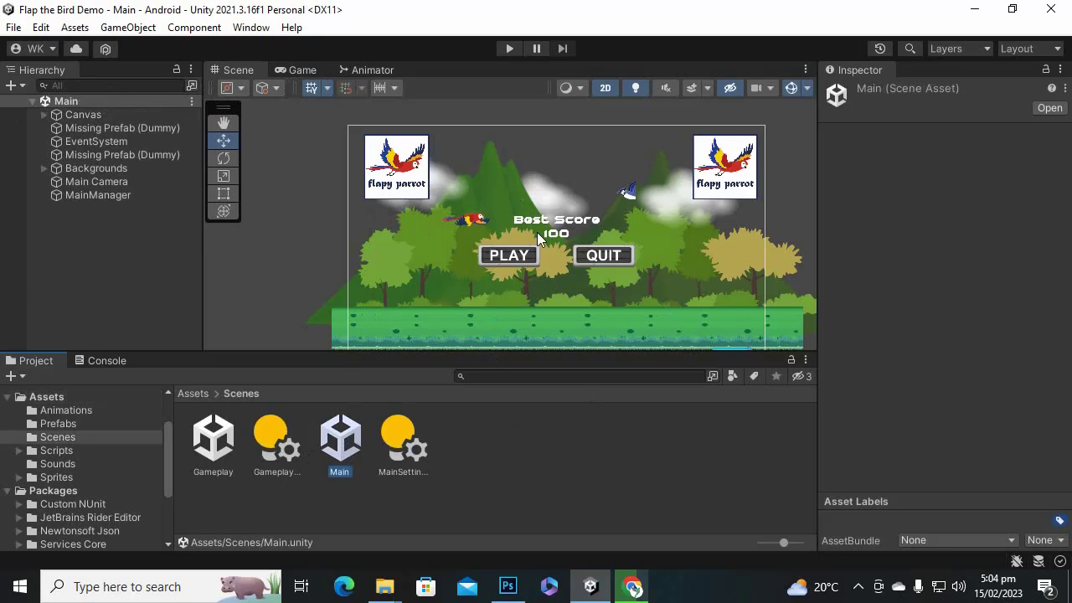
Look over the Gameplay scene, then reopen Main and preview it in the Game view.
double_click(216, 435)
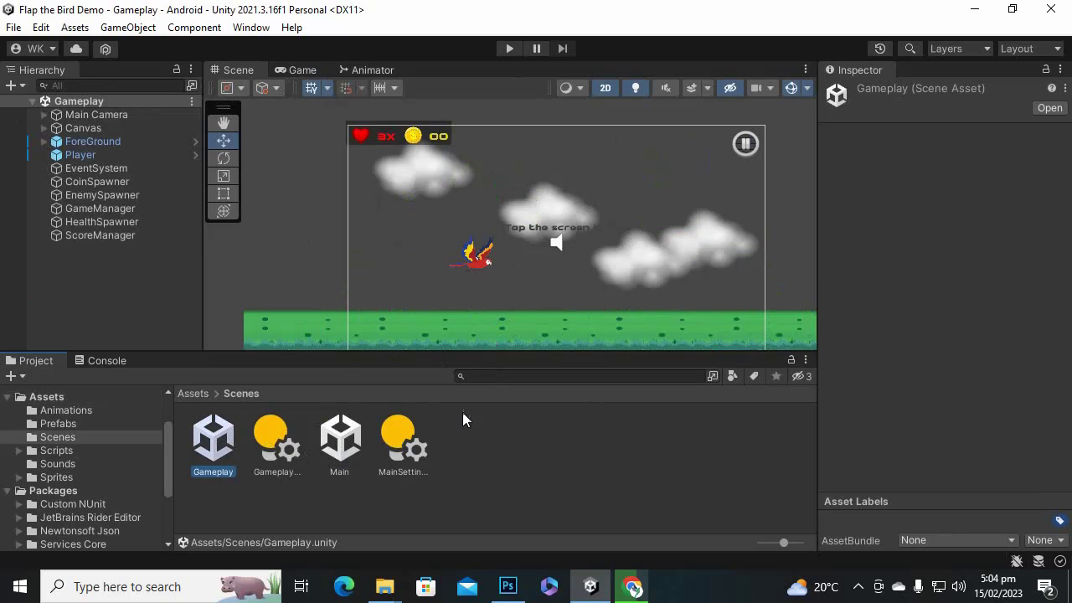
double_click(340, 434)
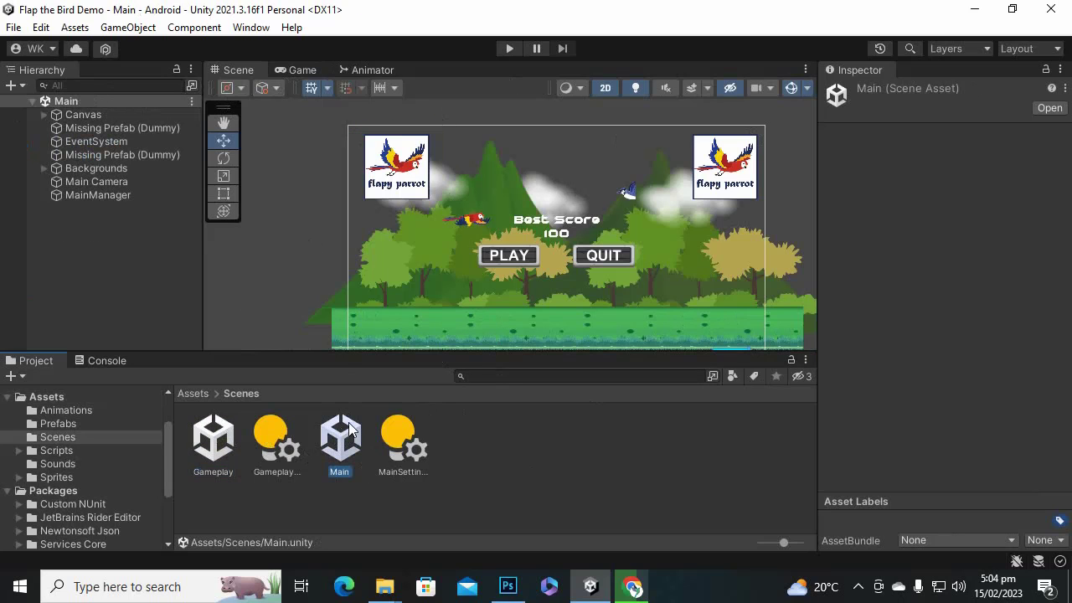
left_click(306, 68)
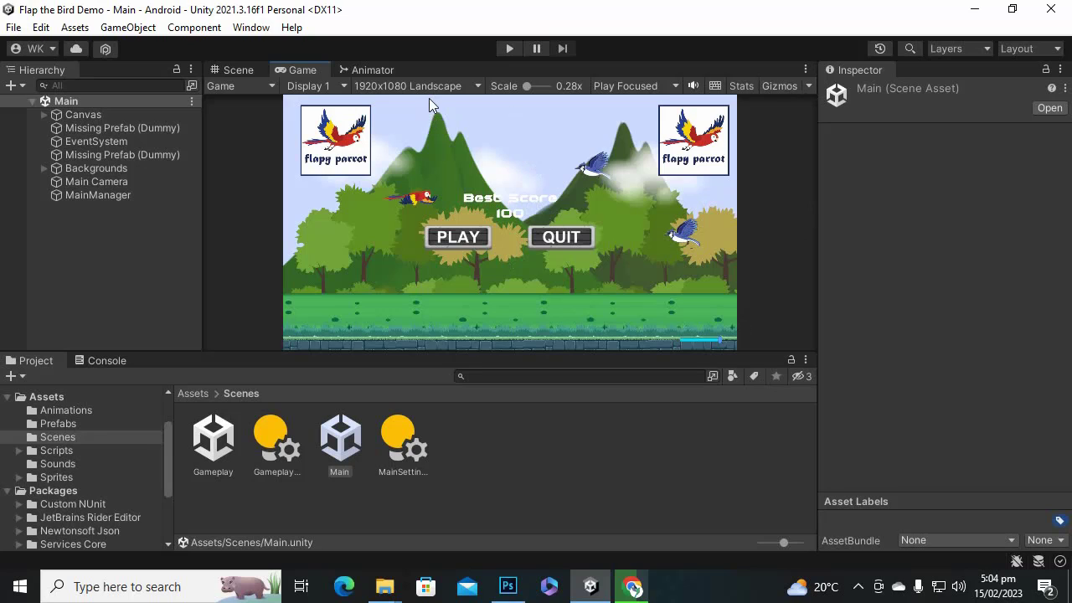
left_click(468, 86)
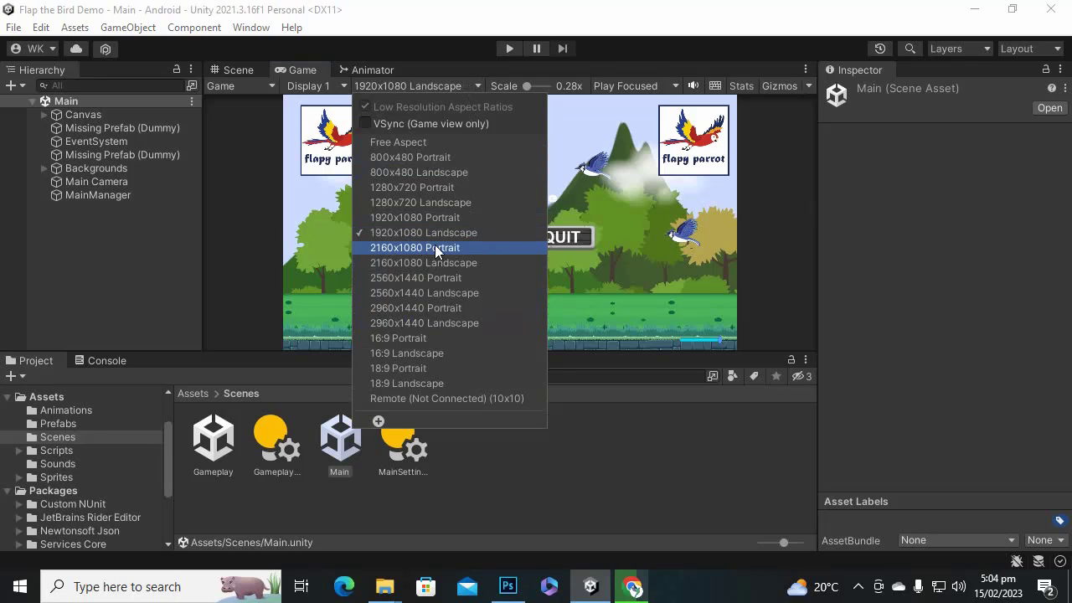
left_click(359, 4)
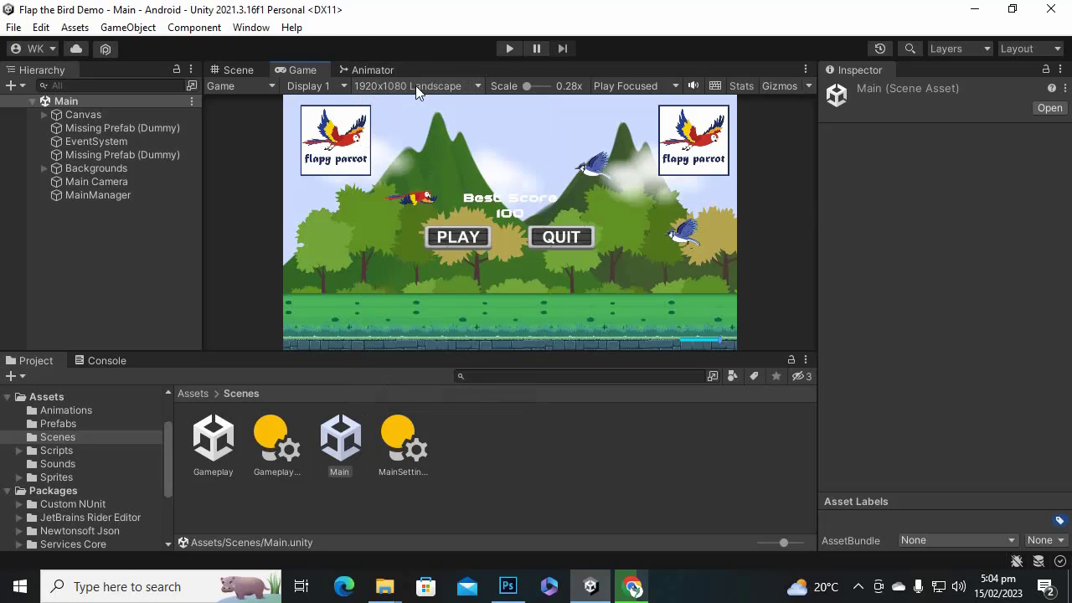
Verify the Canvas Scaler uses Scale With Screen Size at 1920x1080, then return to Scene view.
left_click(89, 114)
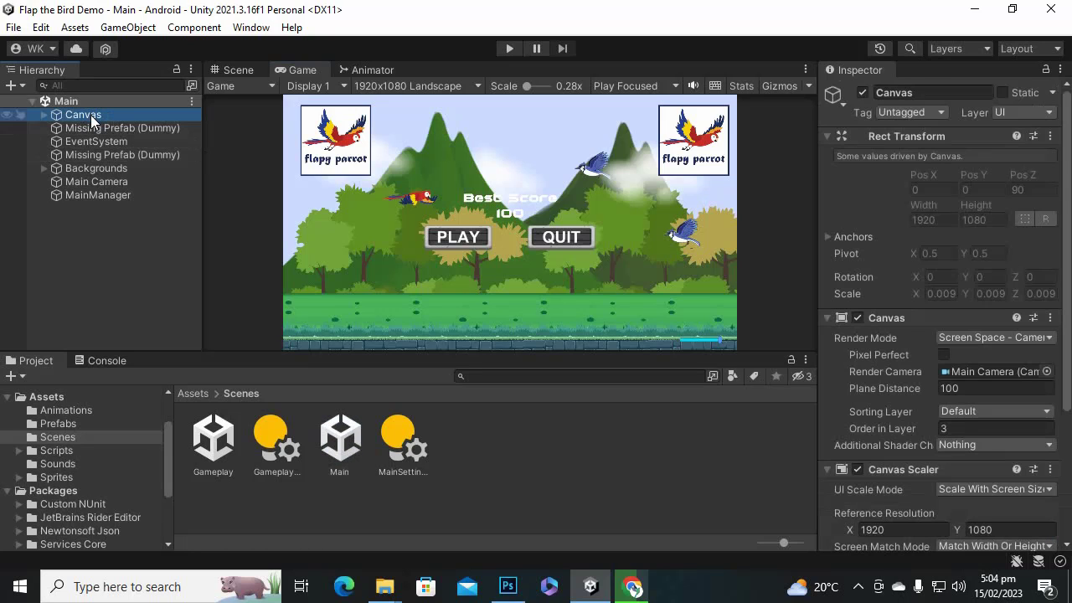
scroll(845, 207, "down", 3)
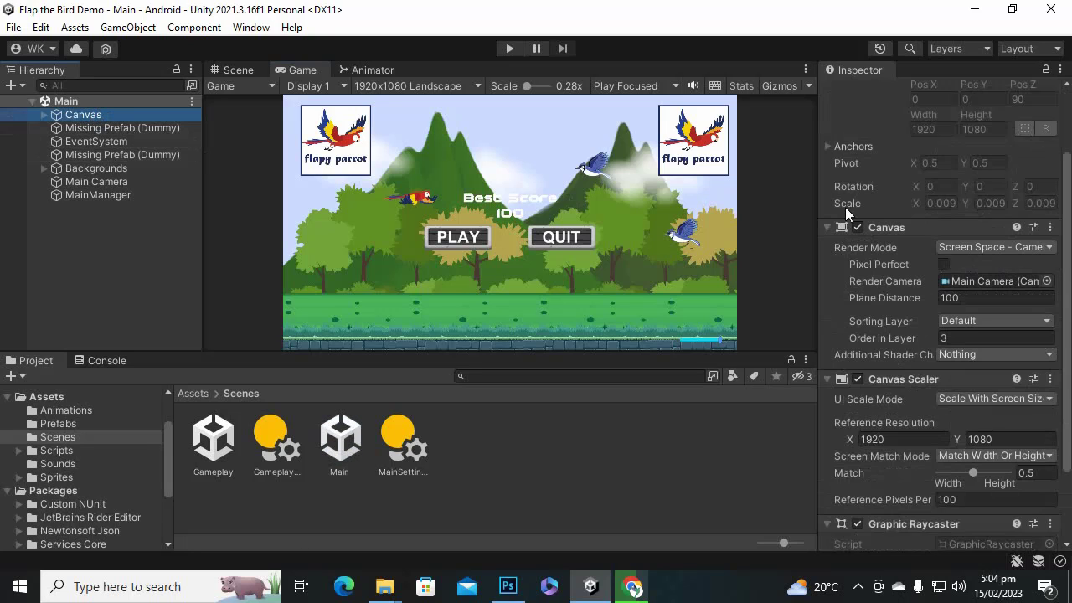
scroll(951, 242, "down", 3)
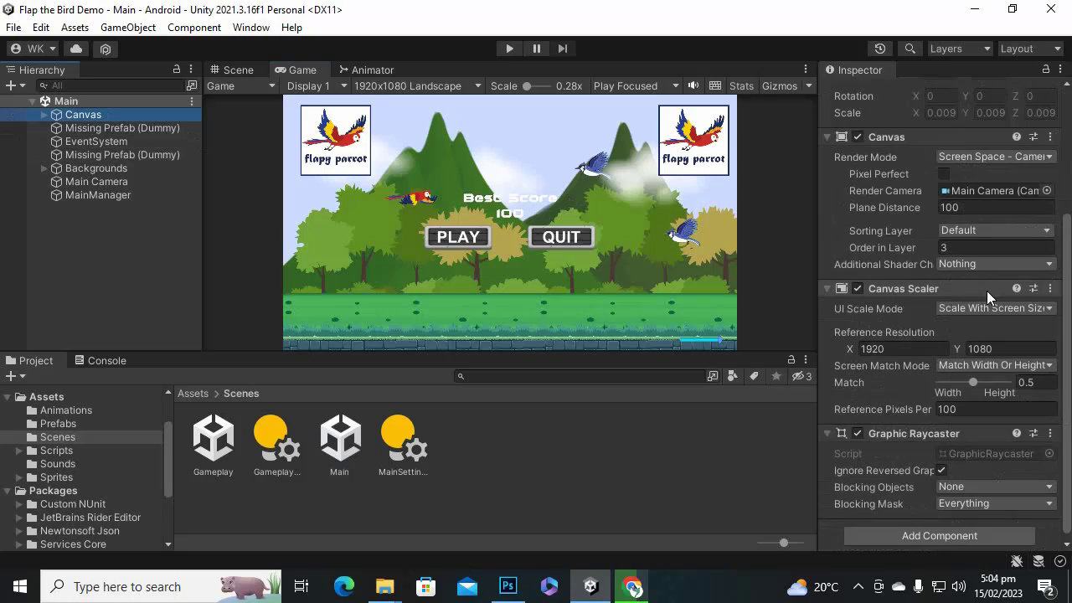
left_click(999, 366)
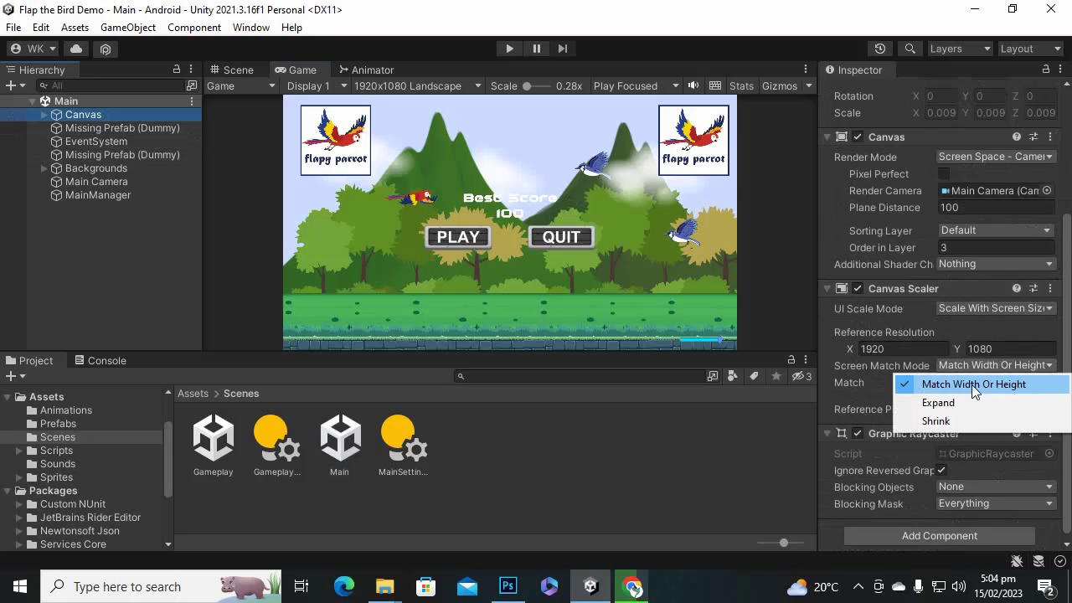
left_click(996, 308)
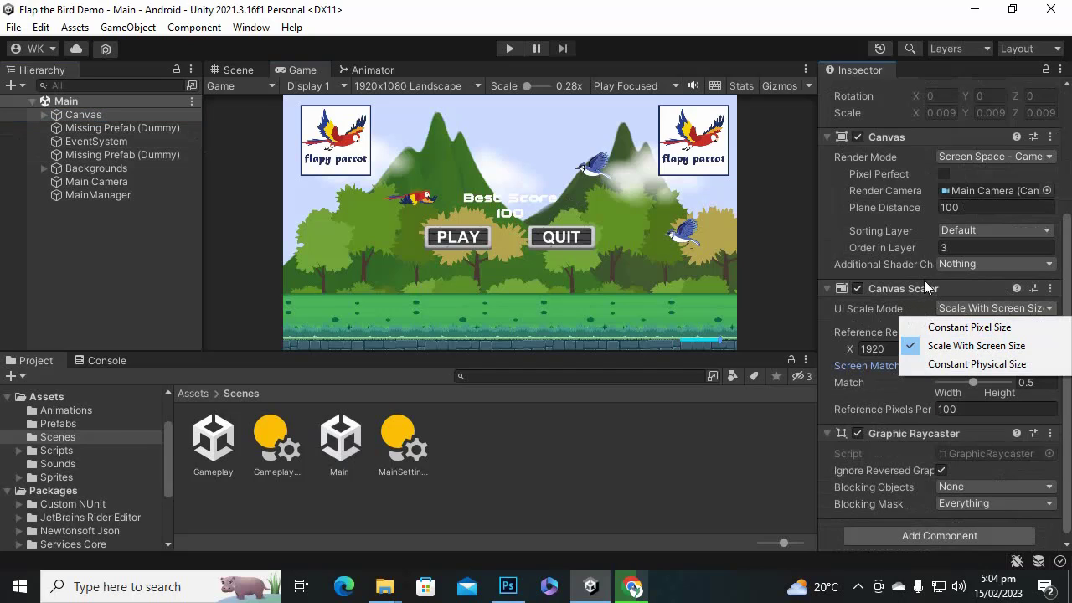
left_click(733, 18)
left_click(881, 350)
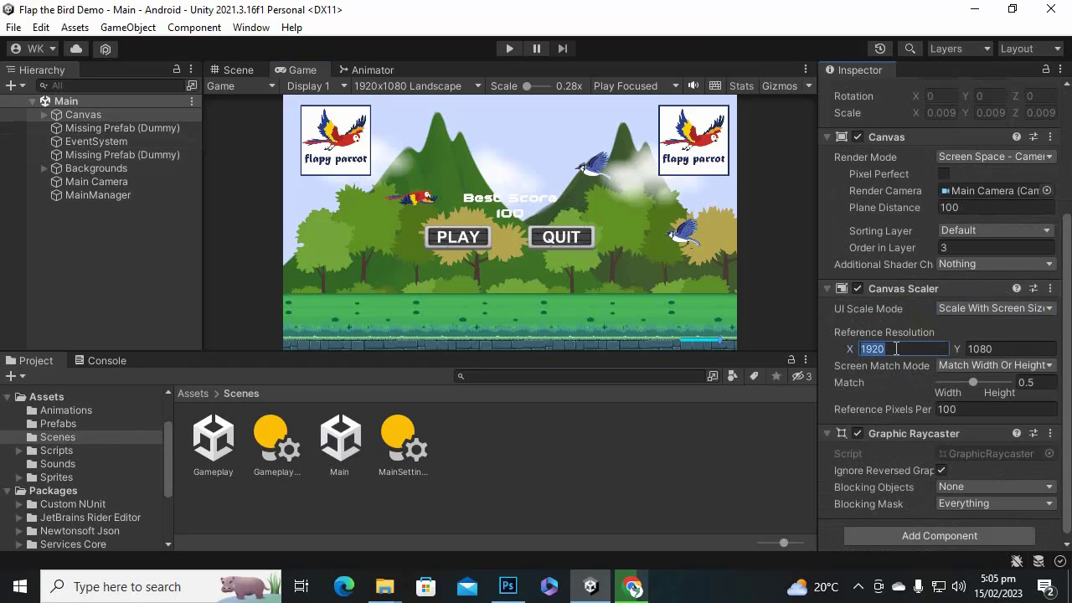
left_click(881, 350)
left_click(1017, 350)
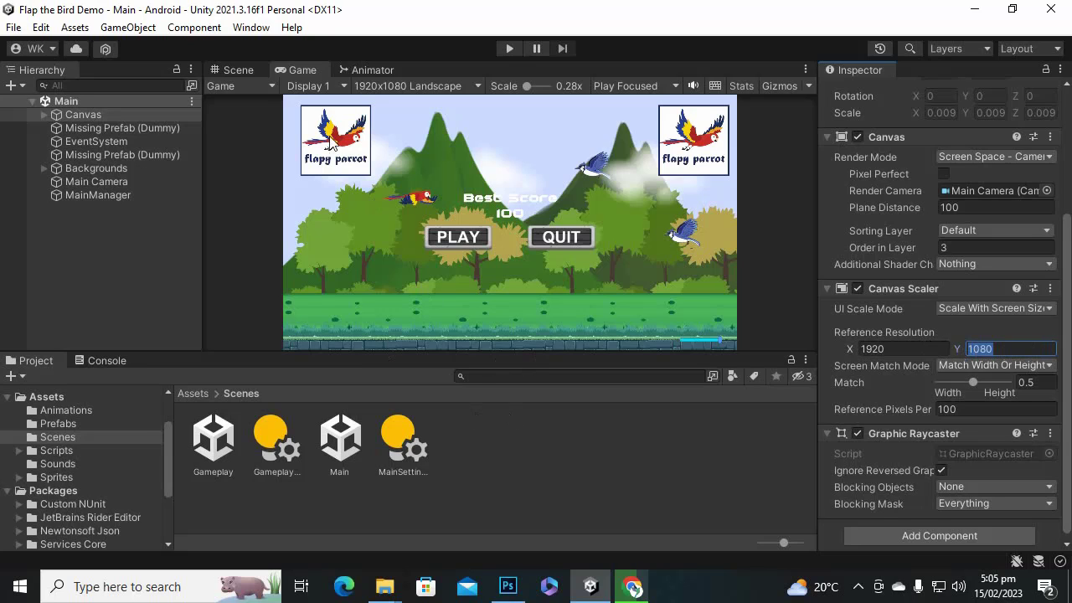
left_click(238, 69)
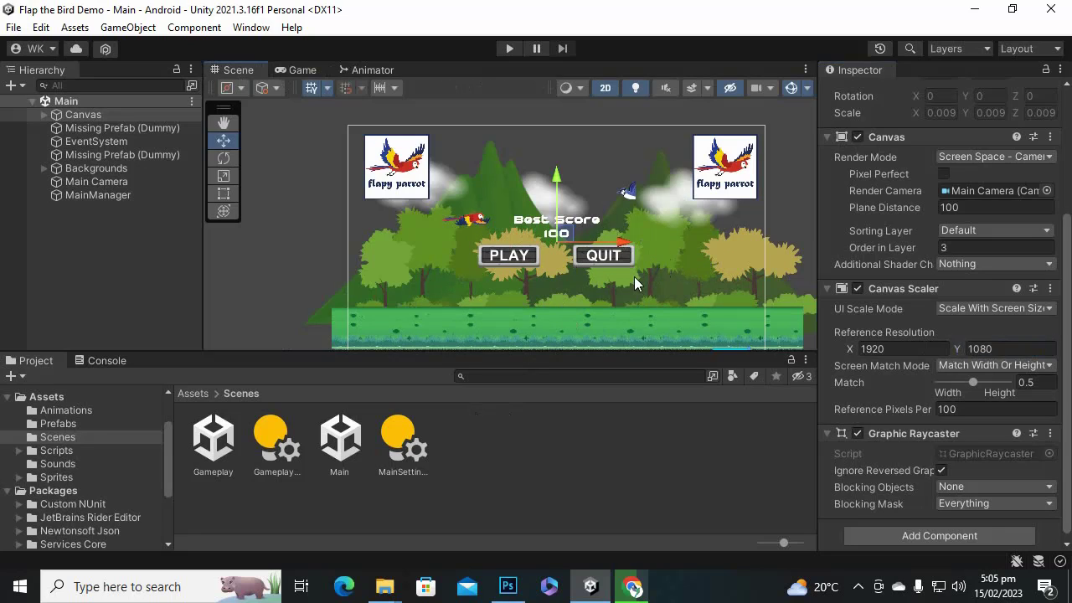
Anchor the left parrot logo (Image) to the top-left corner preset.
left_click(385, 174)
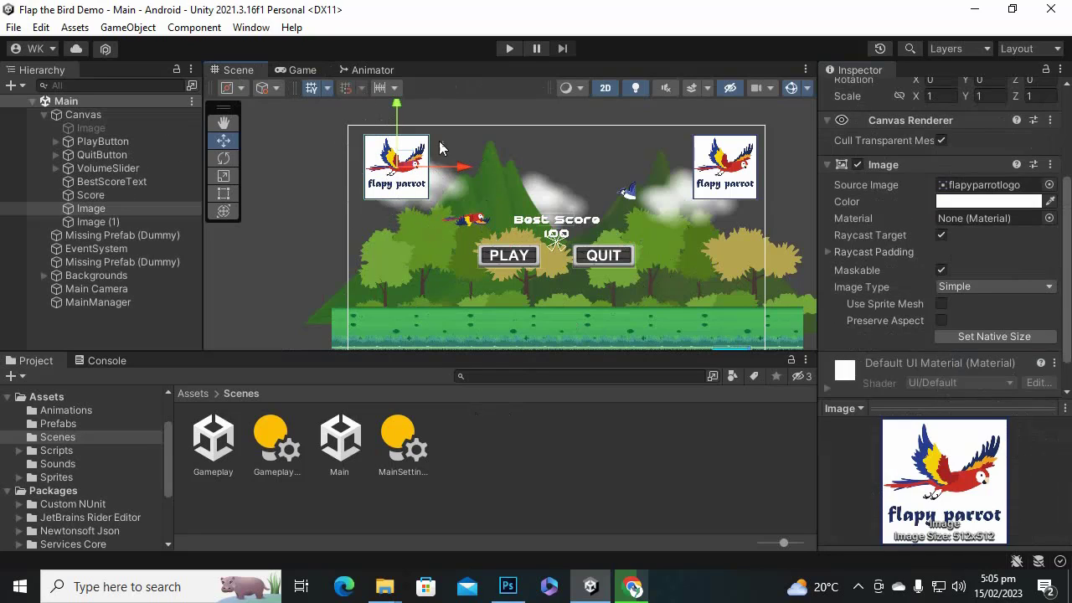
left_click(387, 195)
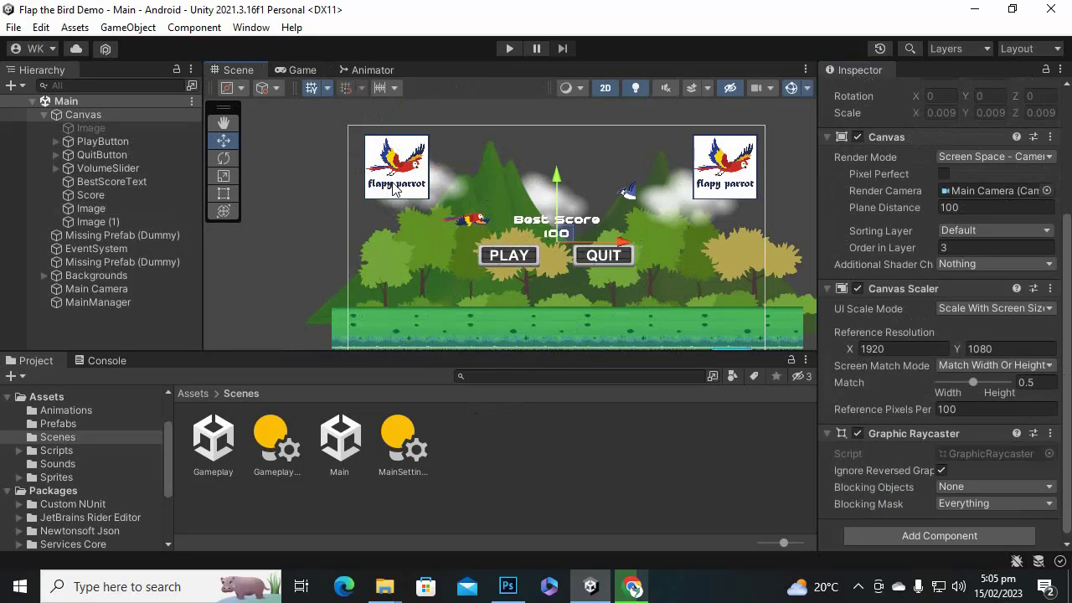
left_click(414, 195)
left_click(399, 191)
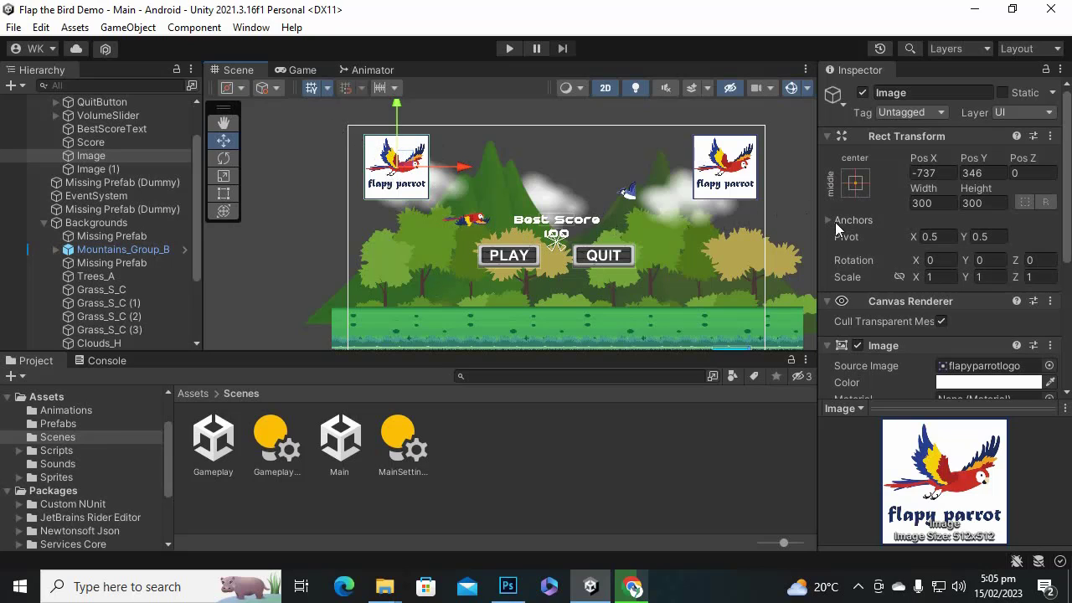
left_click(852, 186)
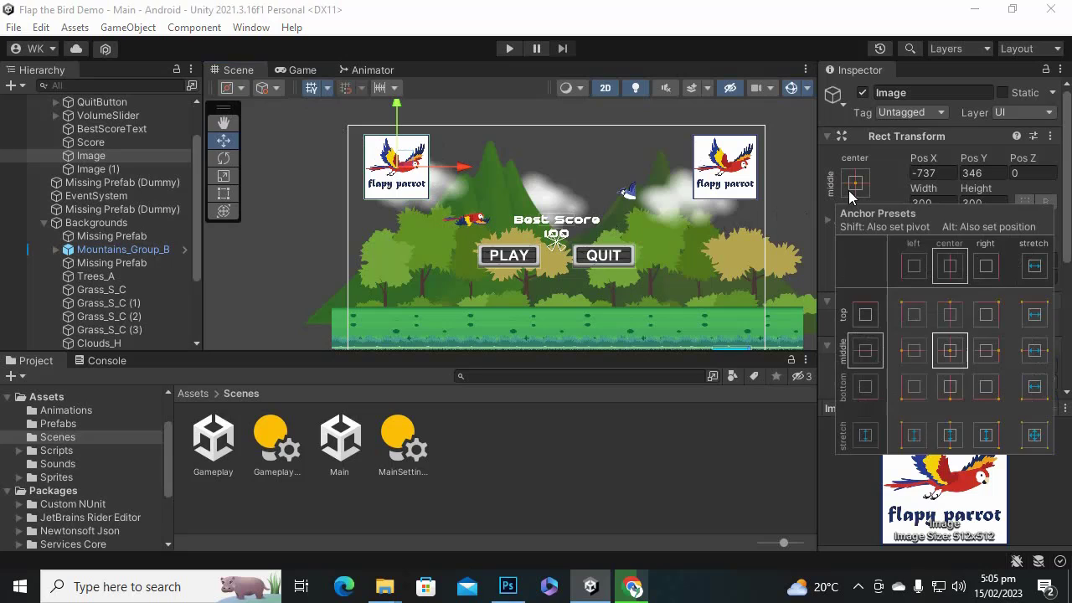
left_click(910, 316)
left_click(813, 338)
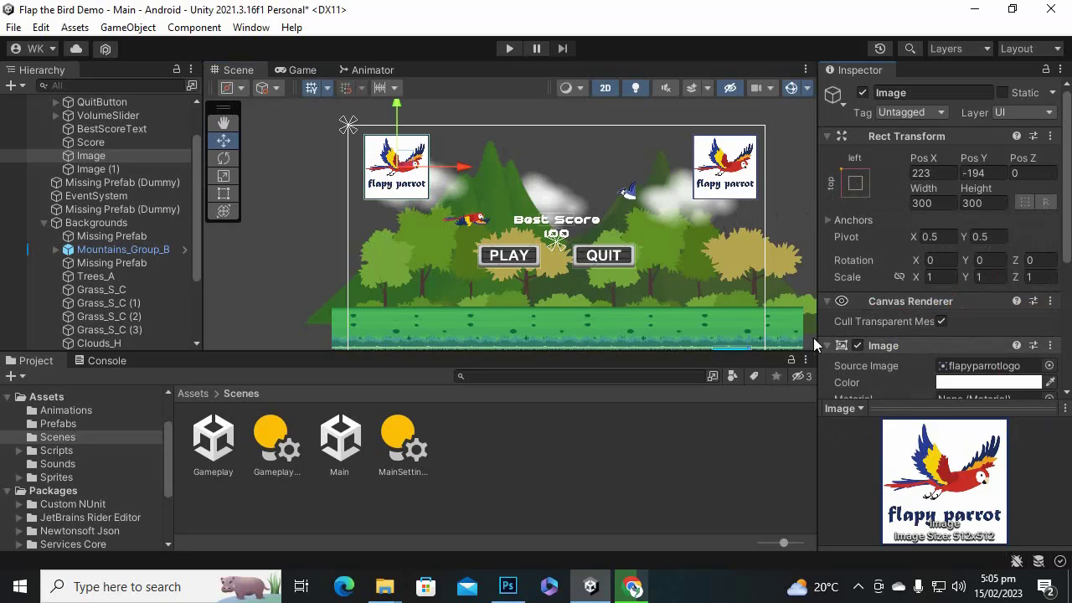
Anchor the right logo, Image (1), to the top-right and open the Gameplay scene.
left_click(732, 163)
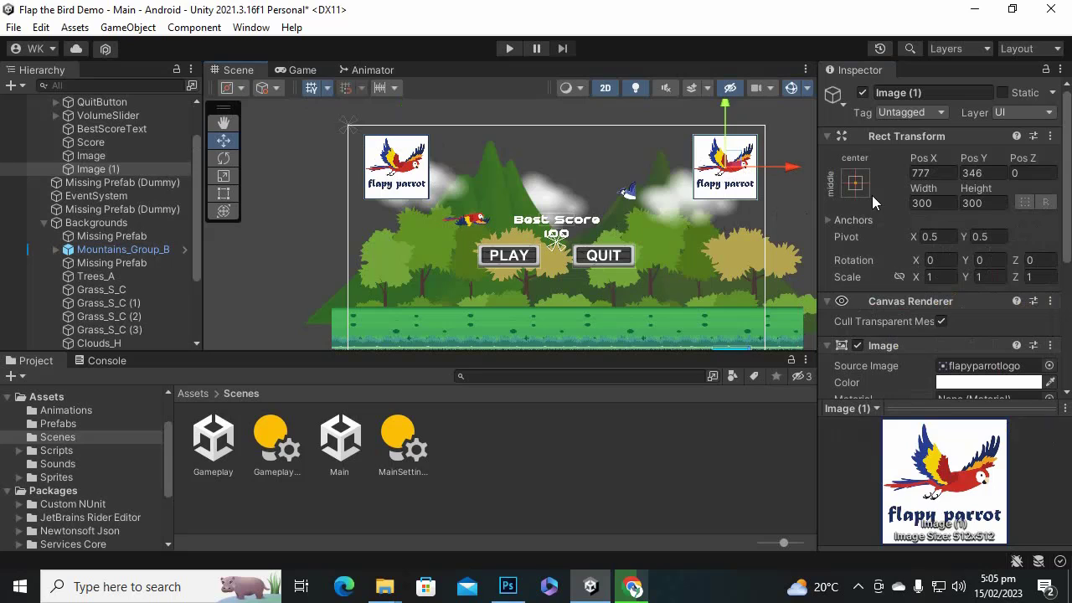
left_click(855, 184)
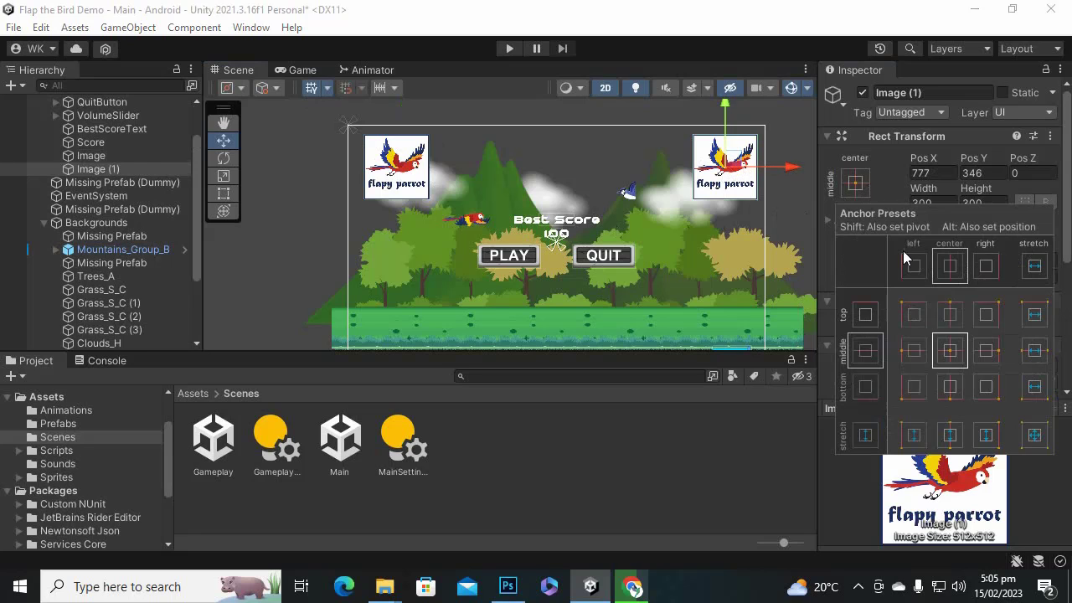
left_click(986, 315)
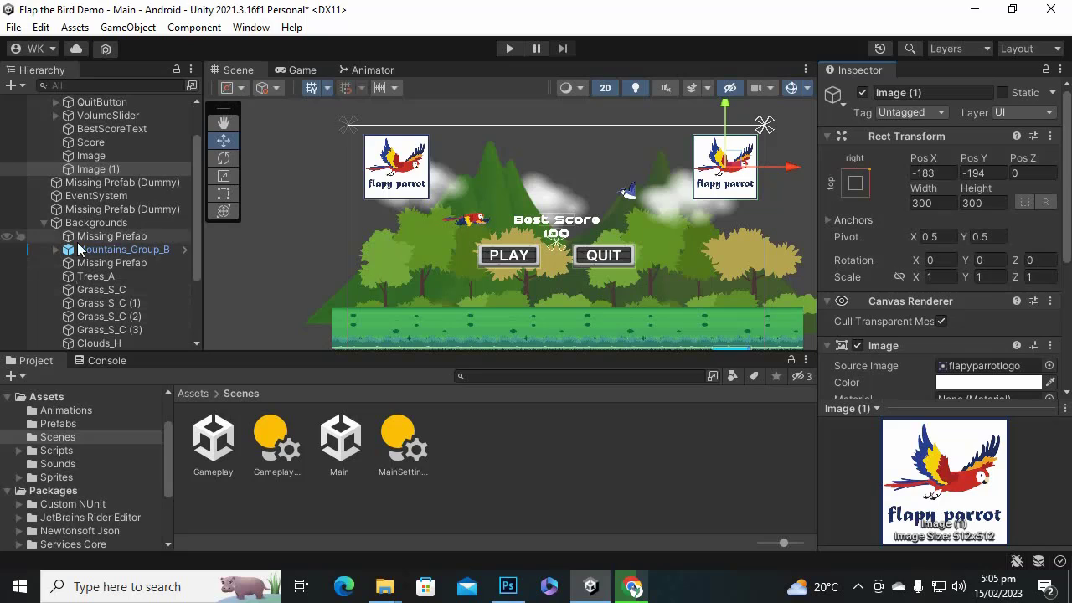
double_click(211, 442)
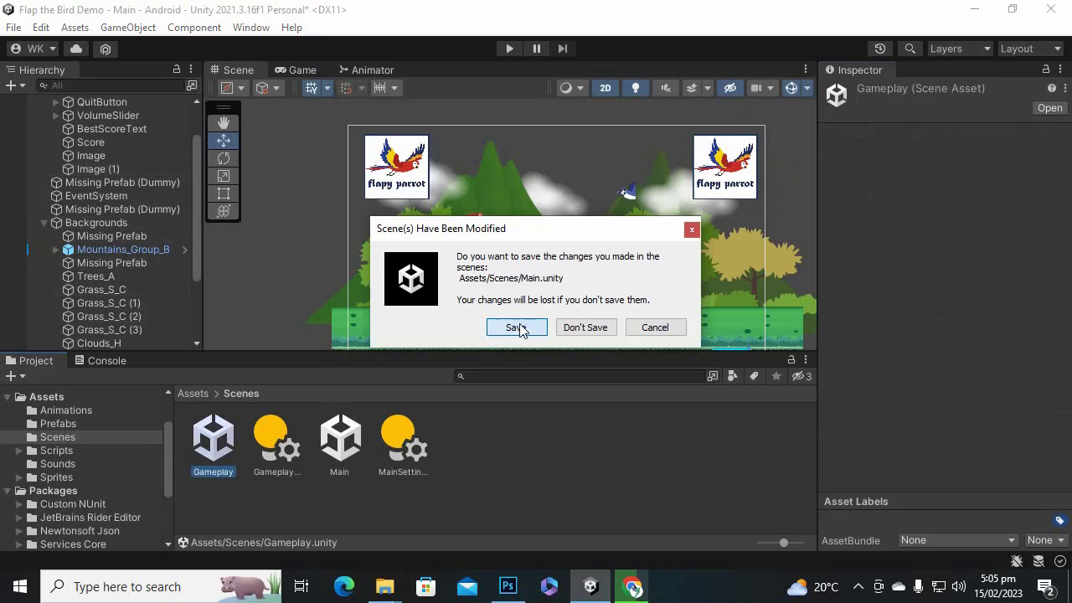
Save the modified Main scene, then inspect Gameplay's PauseButton and DamageImage.
left_click(519, 328)
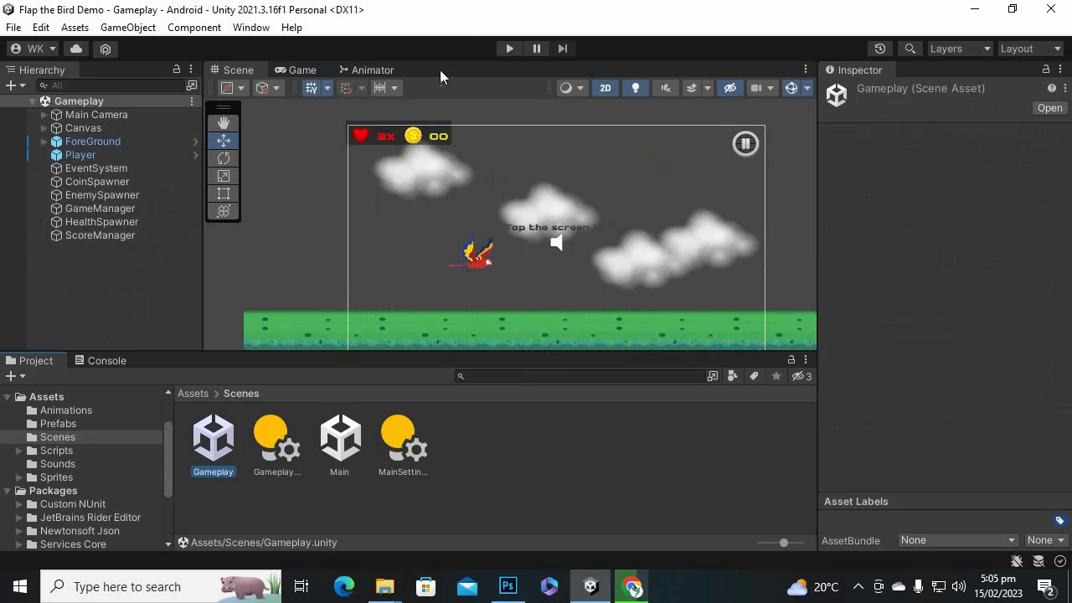
left_click(745, 149)
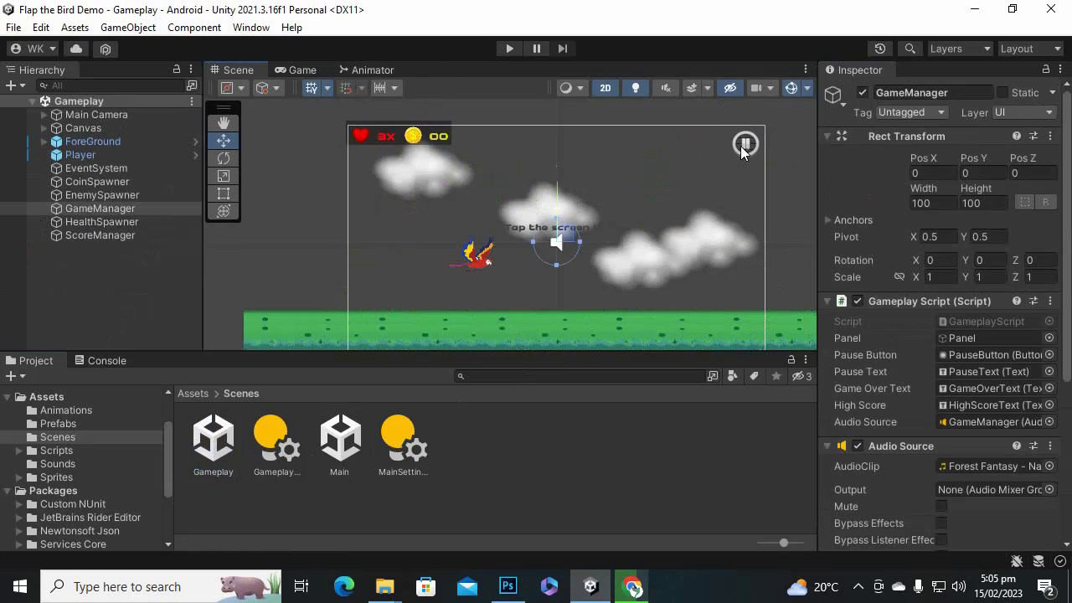
left_click(747, 151)
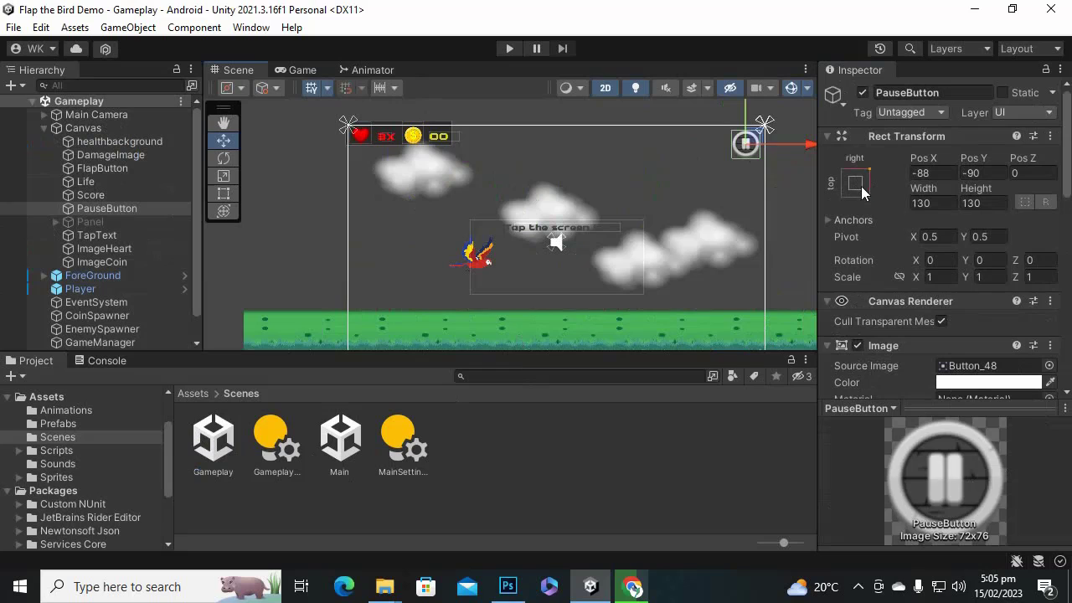
left_click(427, 138)
left_click(391, 135)
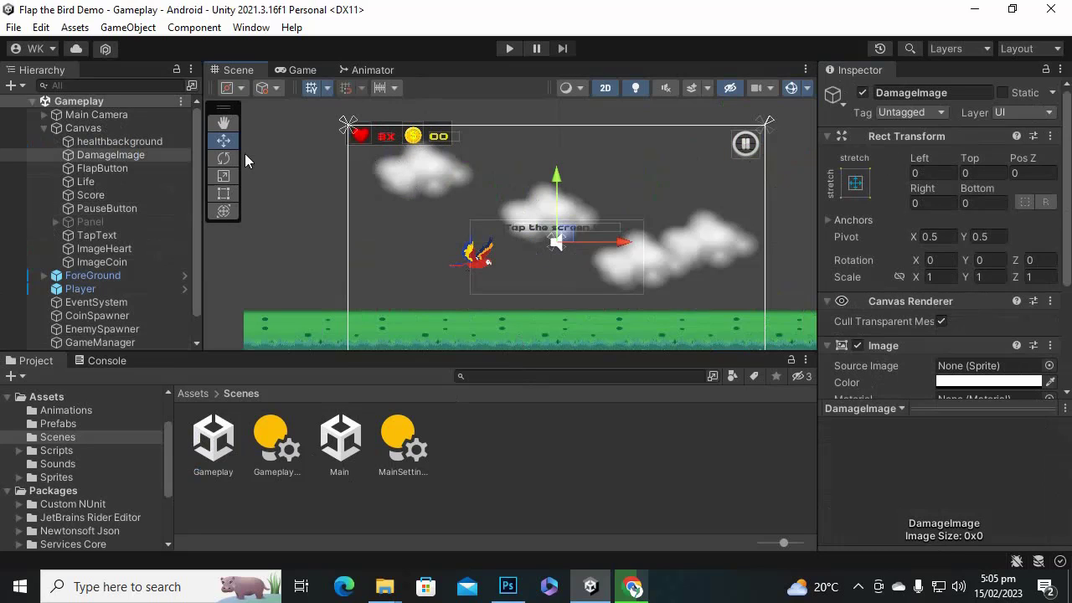
Inspect healthbackground, DamageImage and ImageCoin, then clear the selection.
left_click(113, 140)
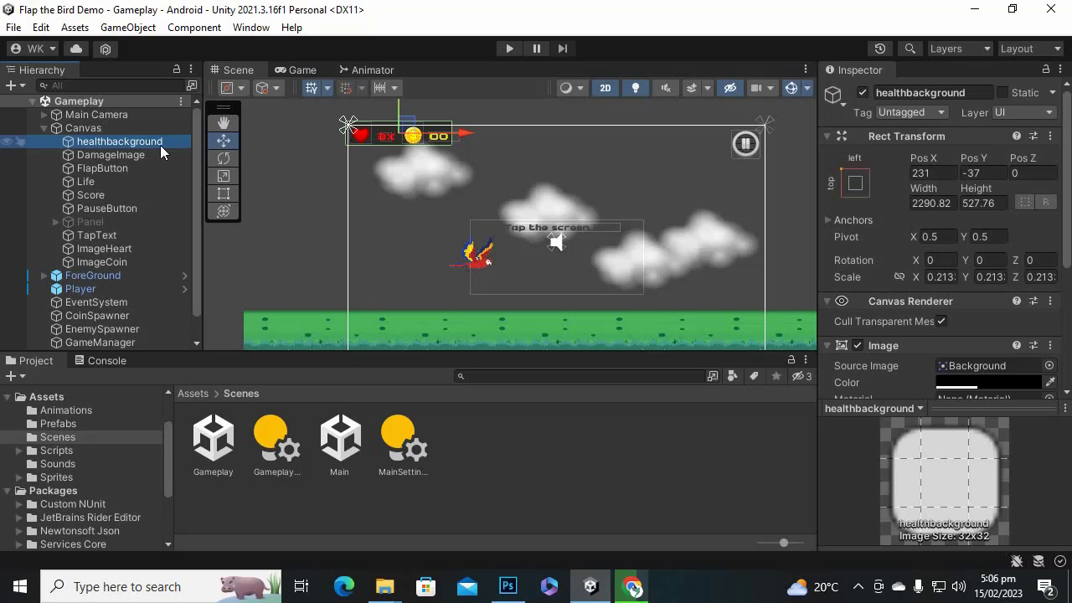
left_click(109, 156)
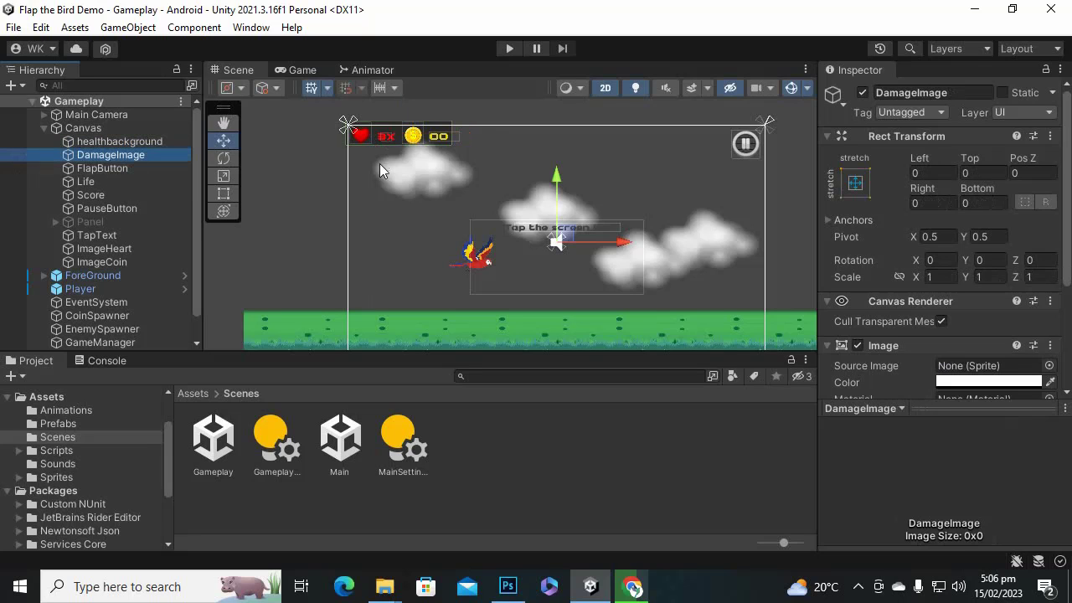
left_click(412, 137)
left_click(412, 135)
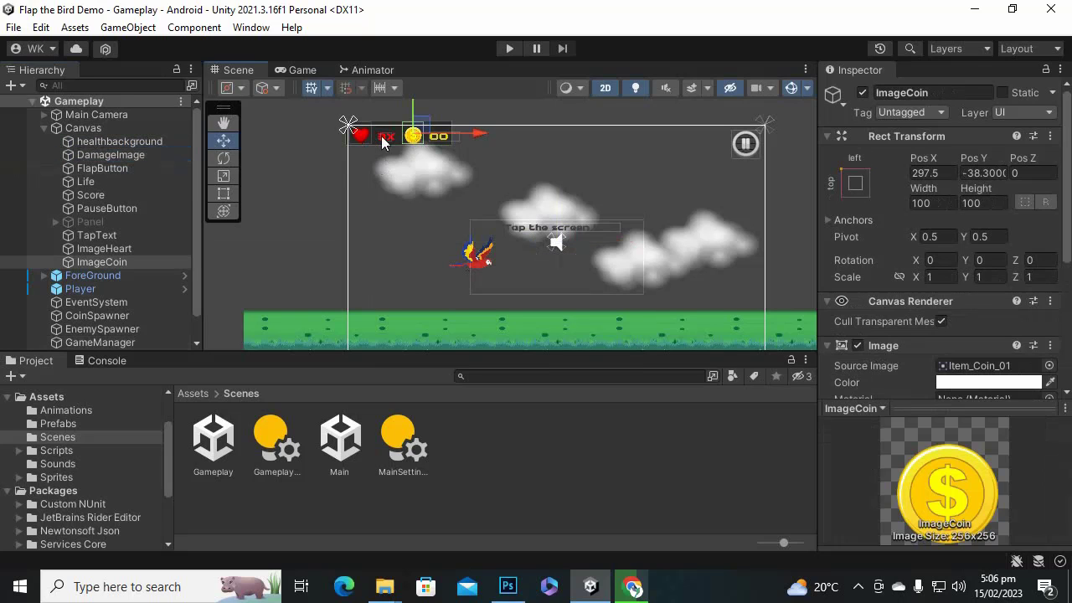
left_click(726, 400)
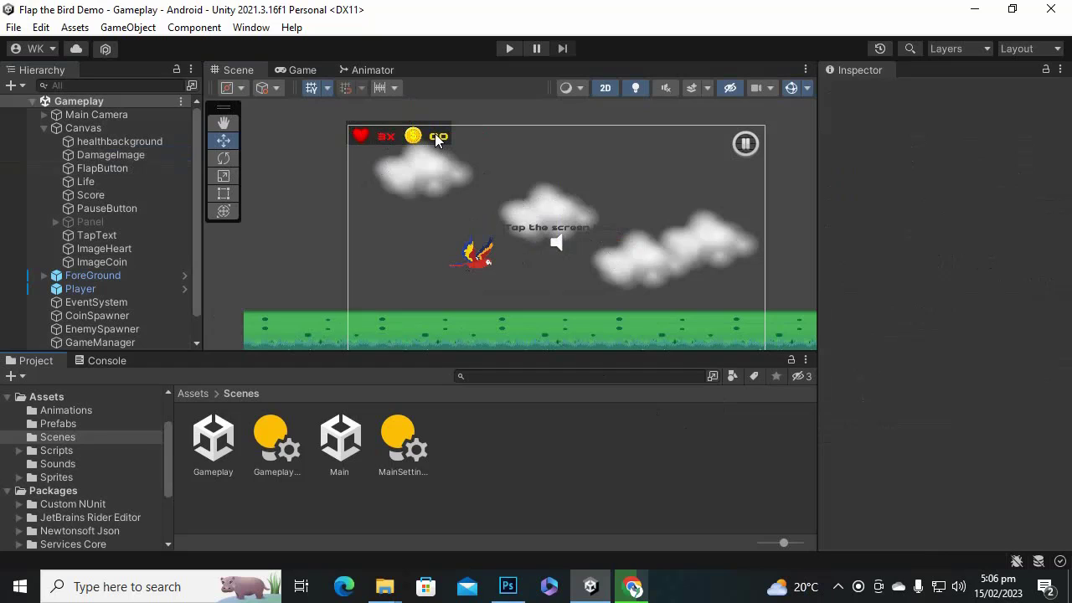
Preview the Gameplay scene in the Game view and check its 1920x1080 Landscape aspect.
left_click(108, 128)
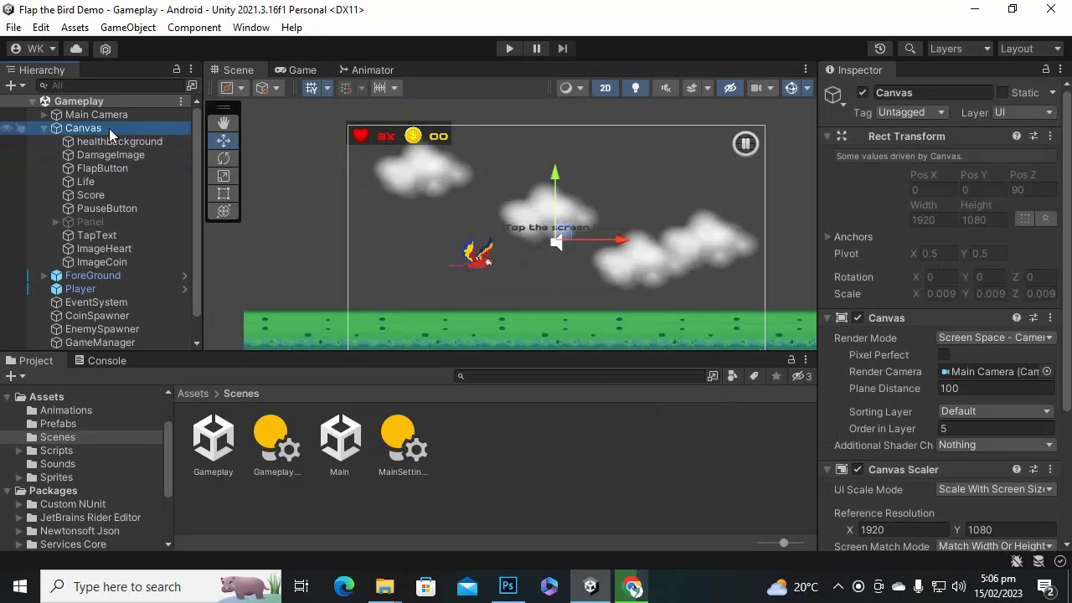
left_click(309, 72)
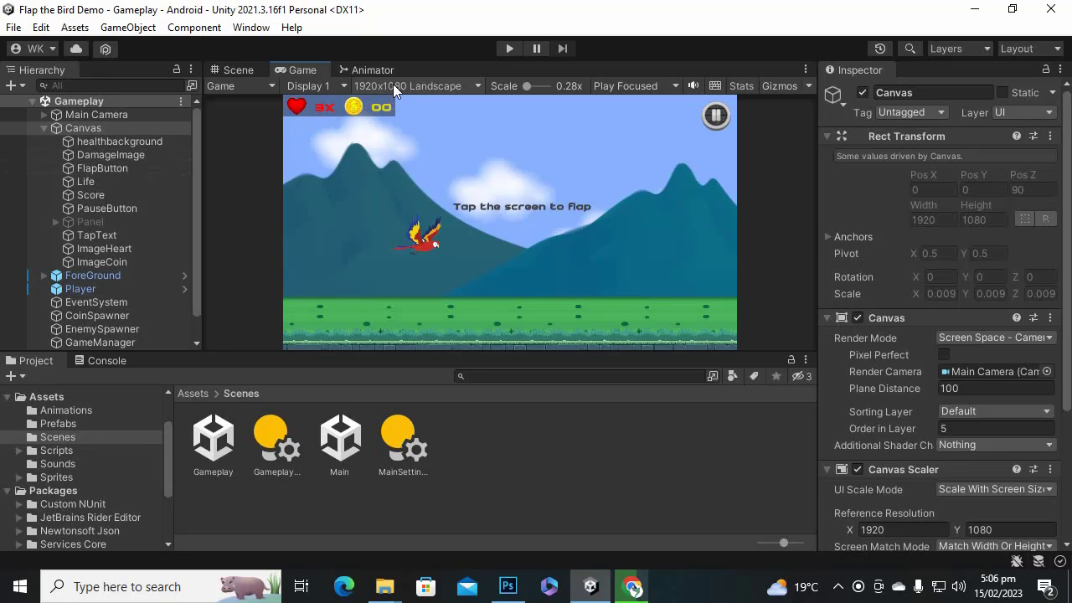
left_click(437, 88)
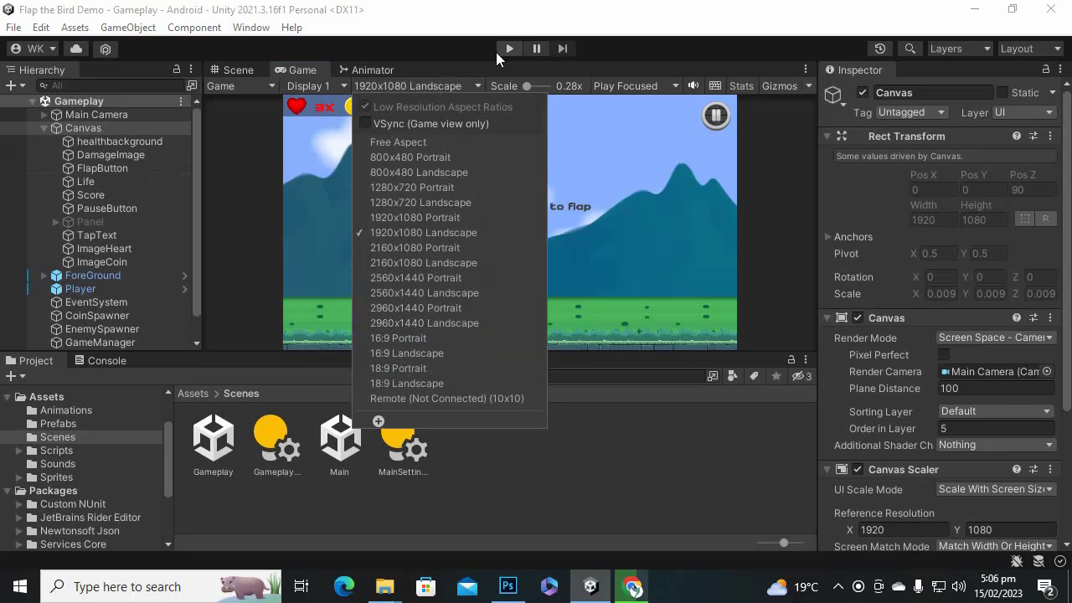
left_click(508, 20)
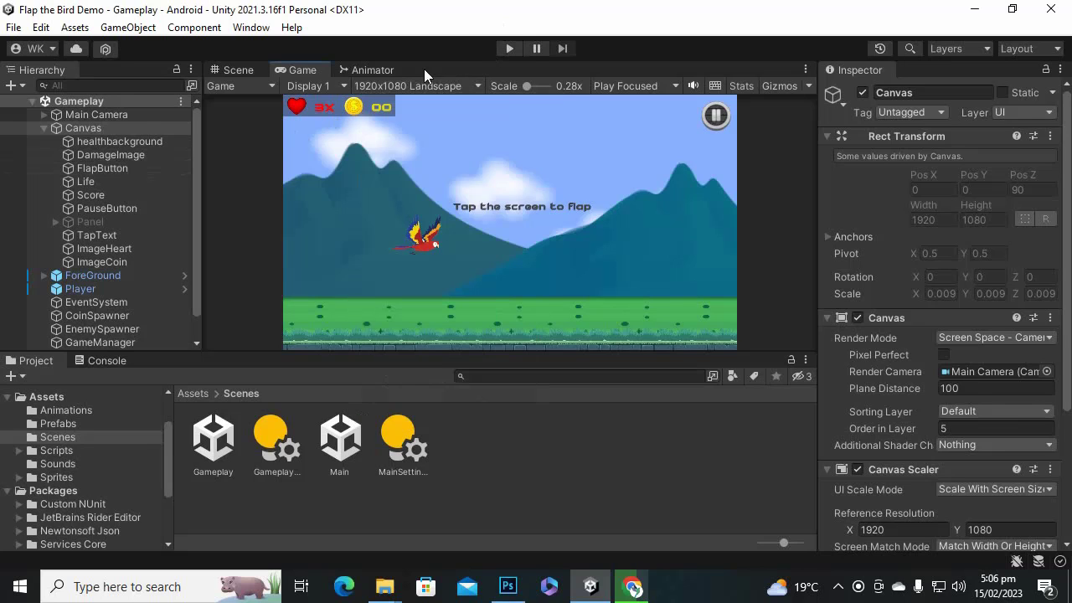
Review the Canvas, keeping Screen Space - Camera render mode and Scale With Screen Size.
left_click(84, 131)
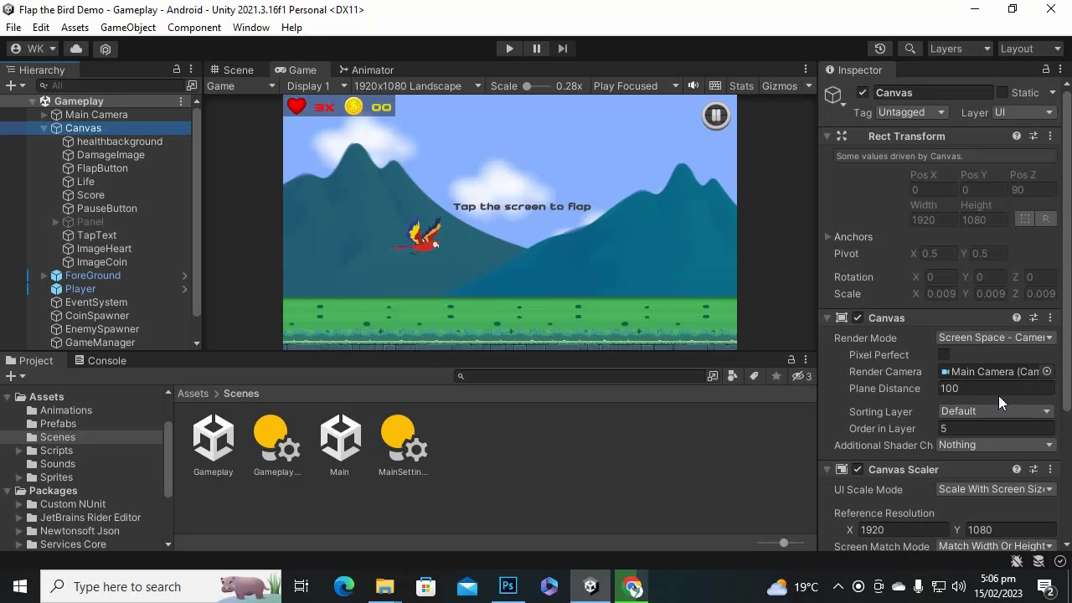
scroll(988, 392, "down", 3)
scroll(978, 344, "down", 2)
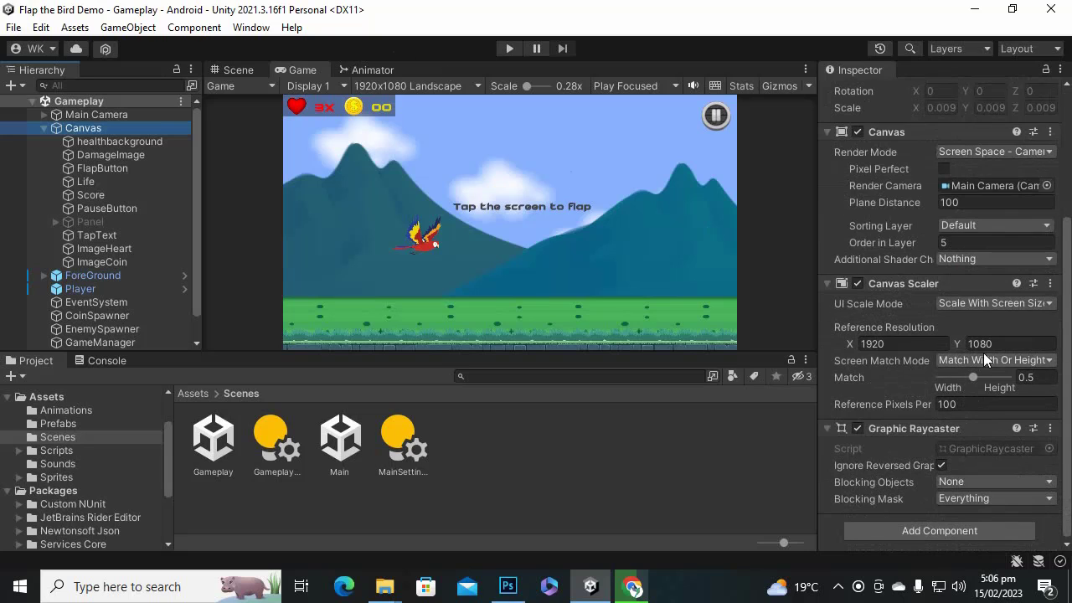
scroll(997, 205, "up", 1)
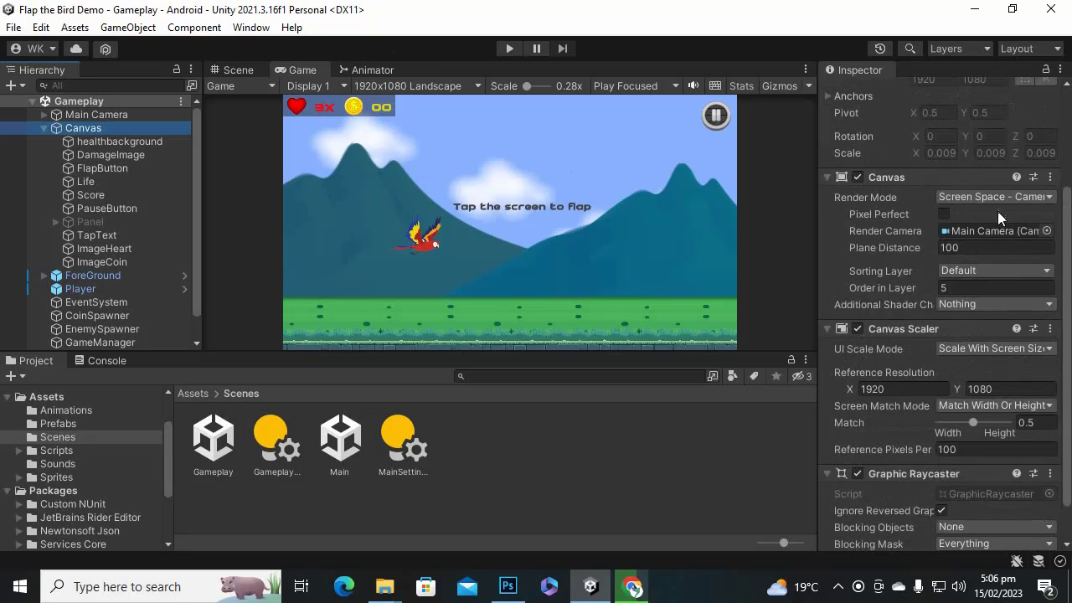
left_click(1005, 198)
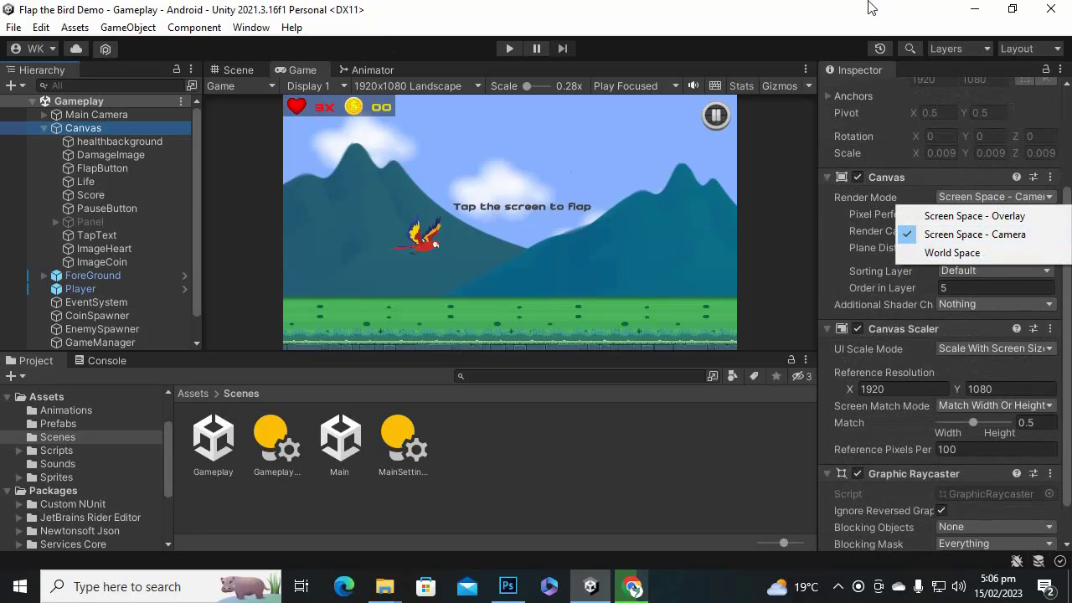
left_click(999, 237)
left_click(995, 352)
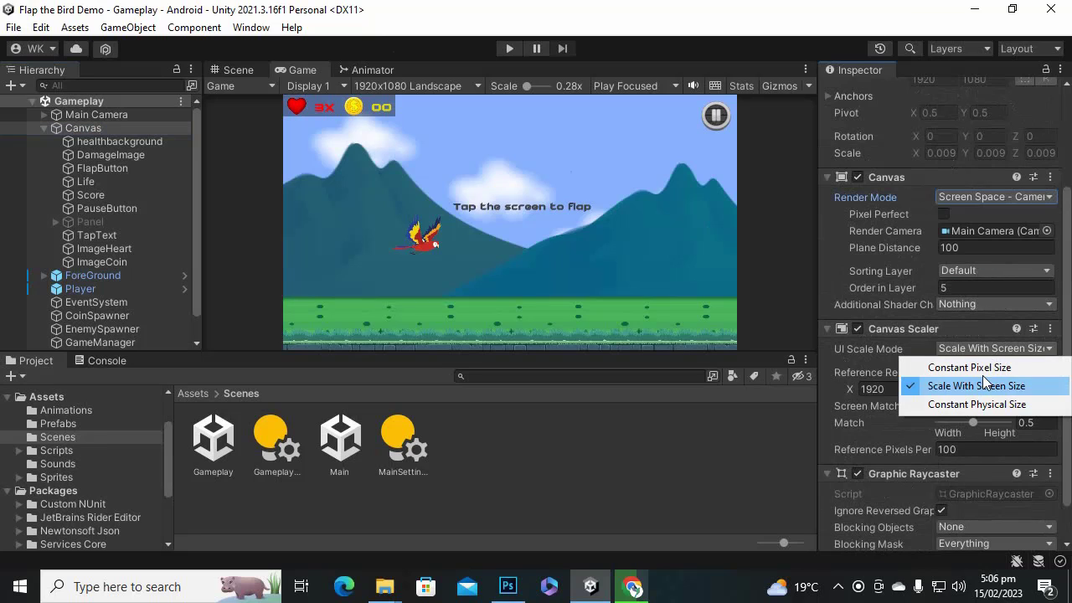
left_click(711, 6)
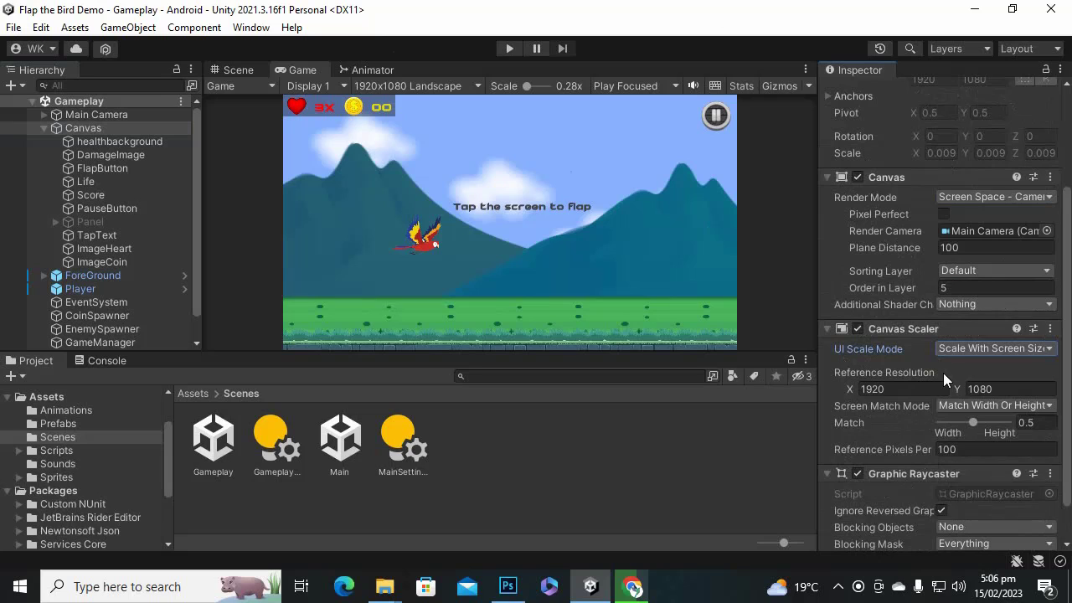
left_click(837, 586)
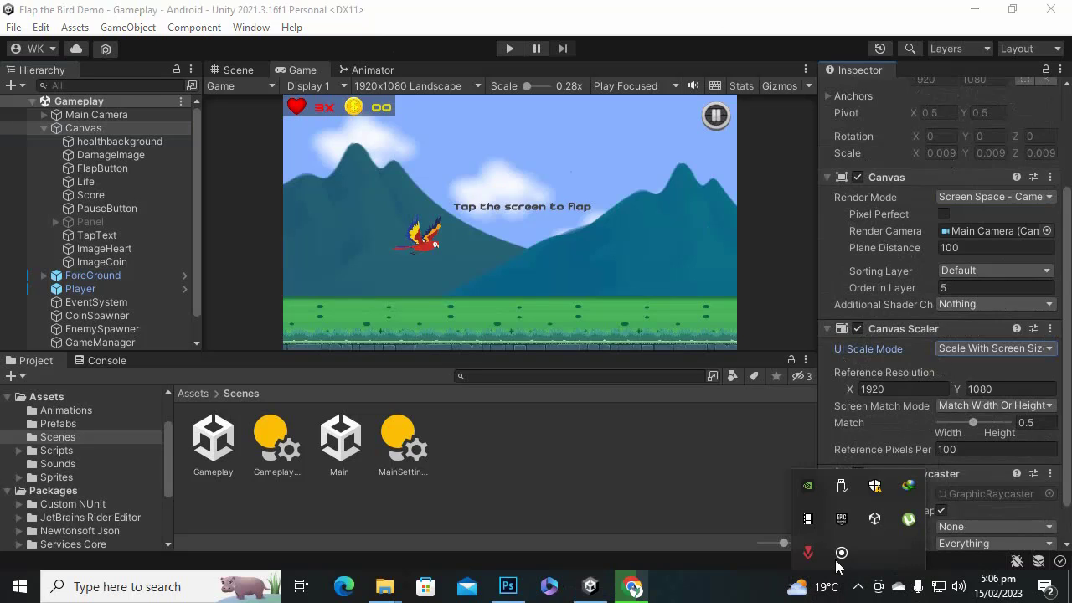
Open the Main scene and play-test through game over, returning home and restarting.
left_click(813, 522)
double_click(339, 439)
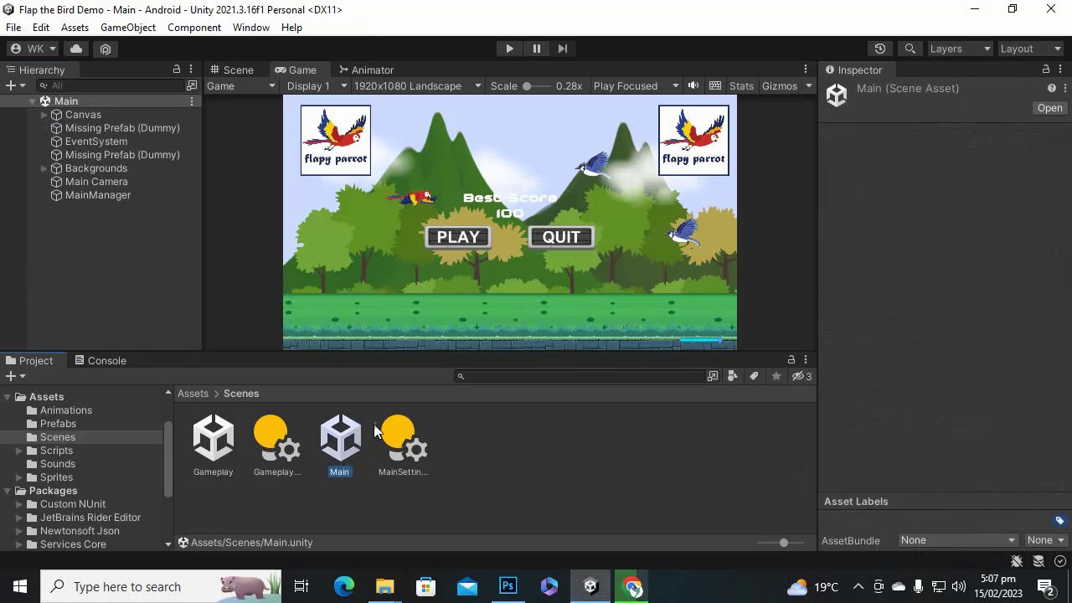
left_click(509, 48)
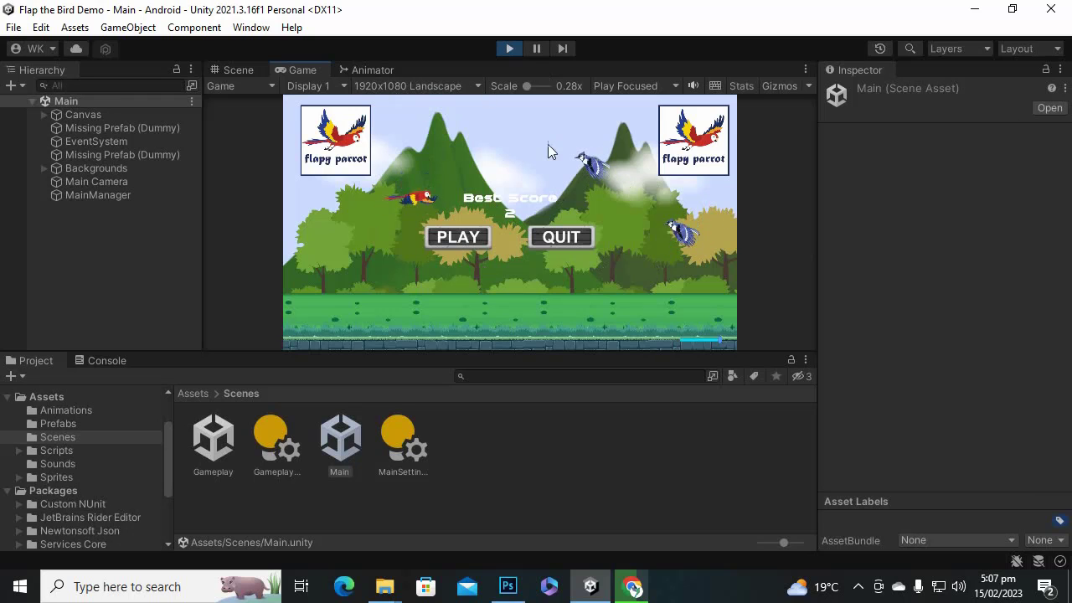
left_click(471, 241)
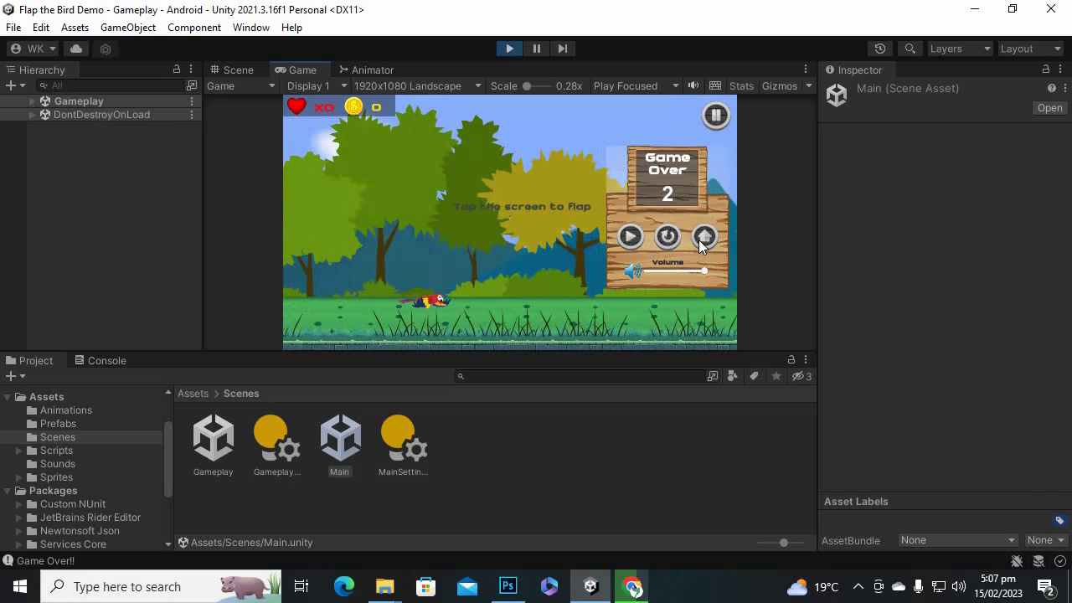
left_click(704, 238)
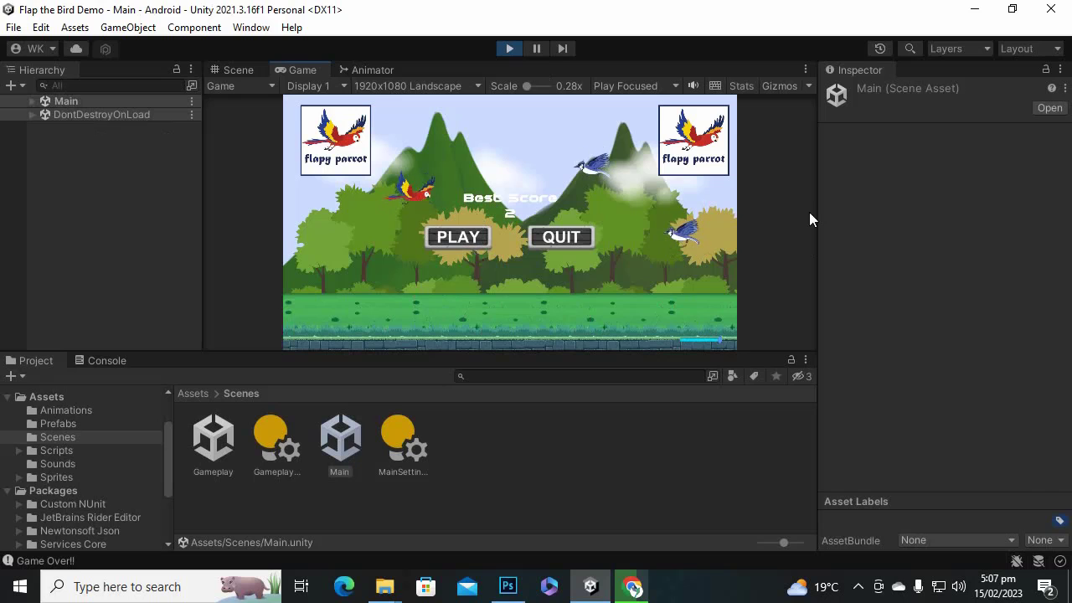
left_click(458, 237)
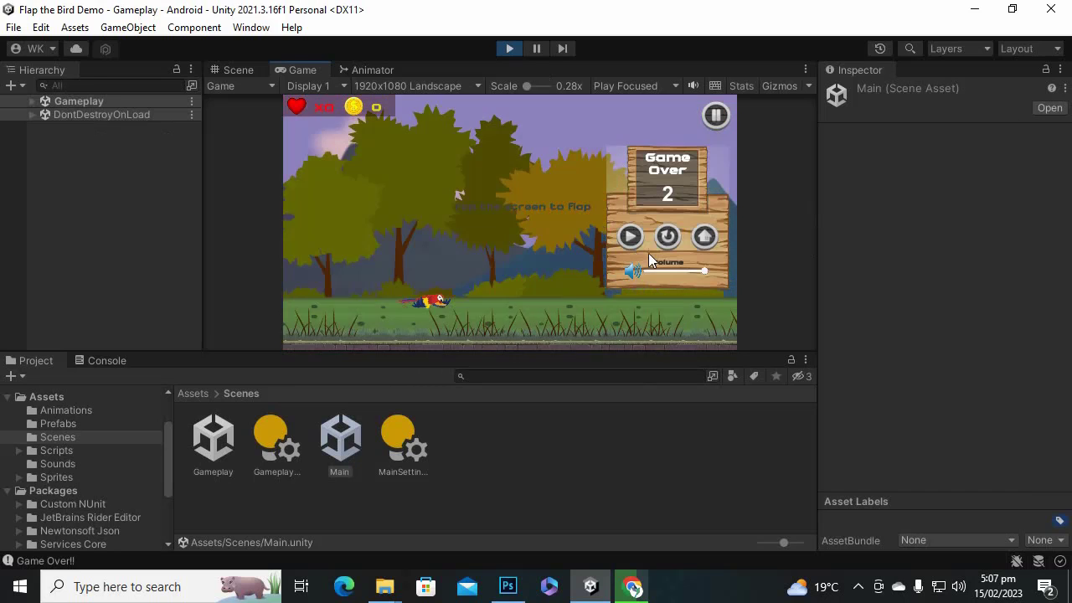
left_click(665, 239)
Flap the parrot a few times, pause the game, then stop Play mode.
left_click(550, 224)
left_click(549, 227)
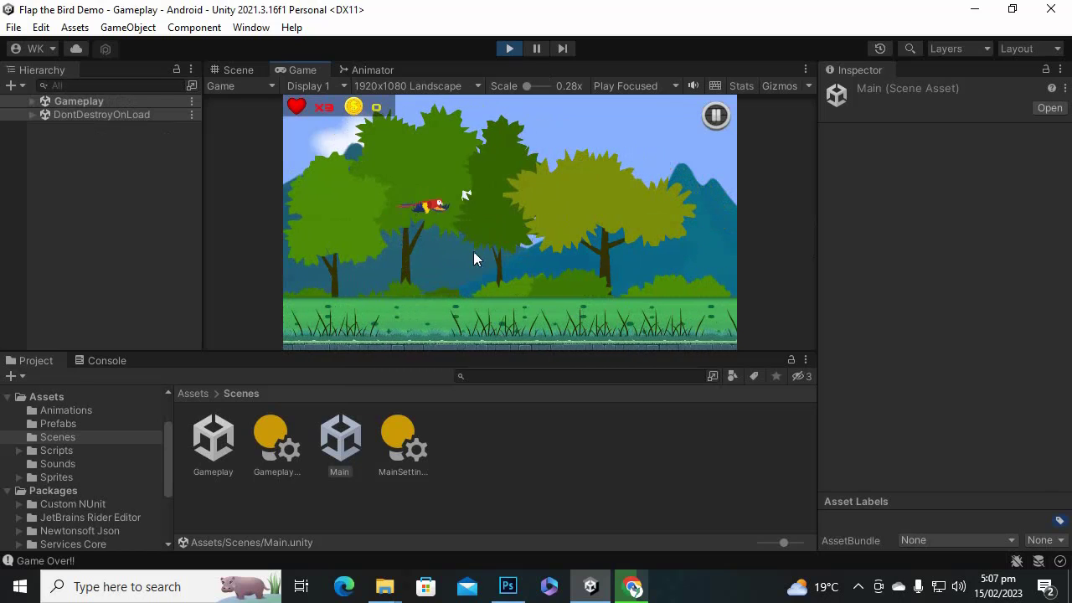
left_click(580, 219)
left_click(580, 222)
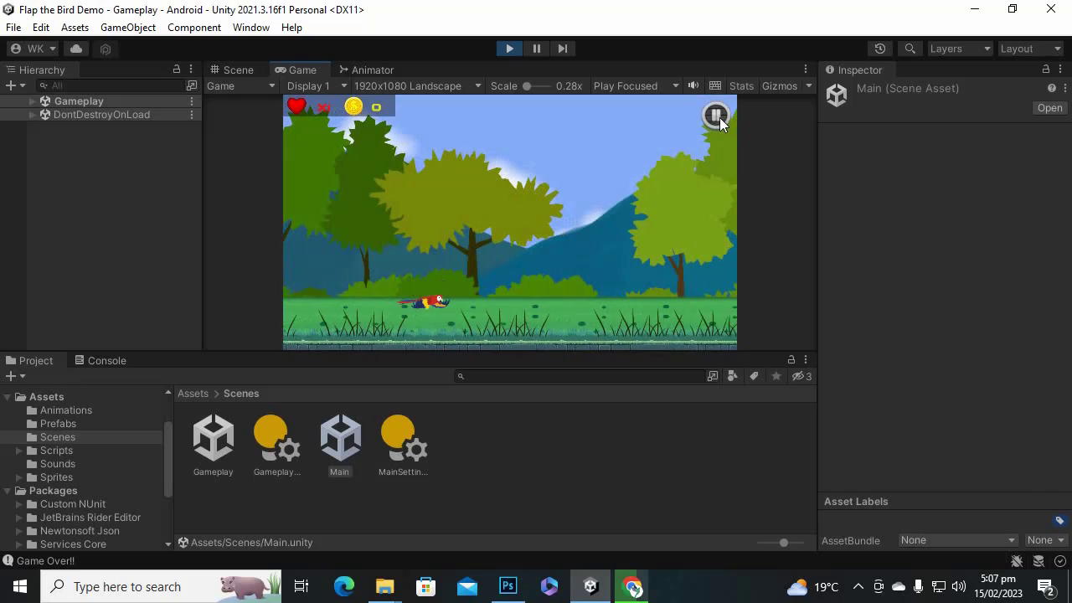
left_click(718, 117)
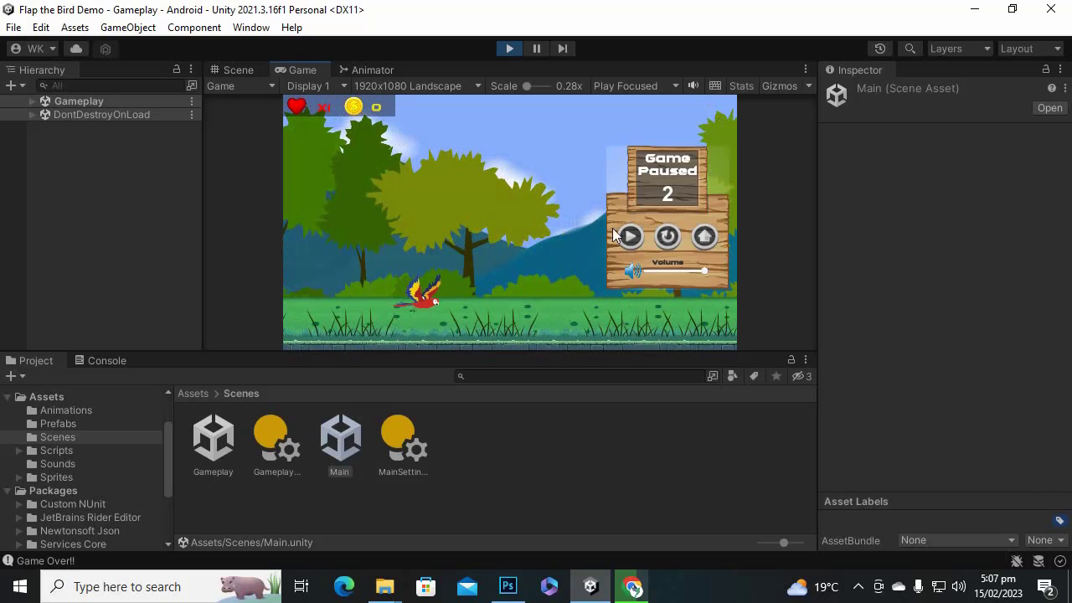
left_click(513, 47)
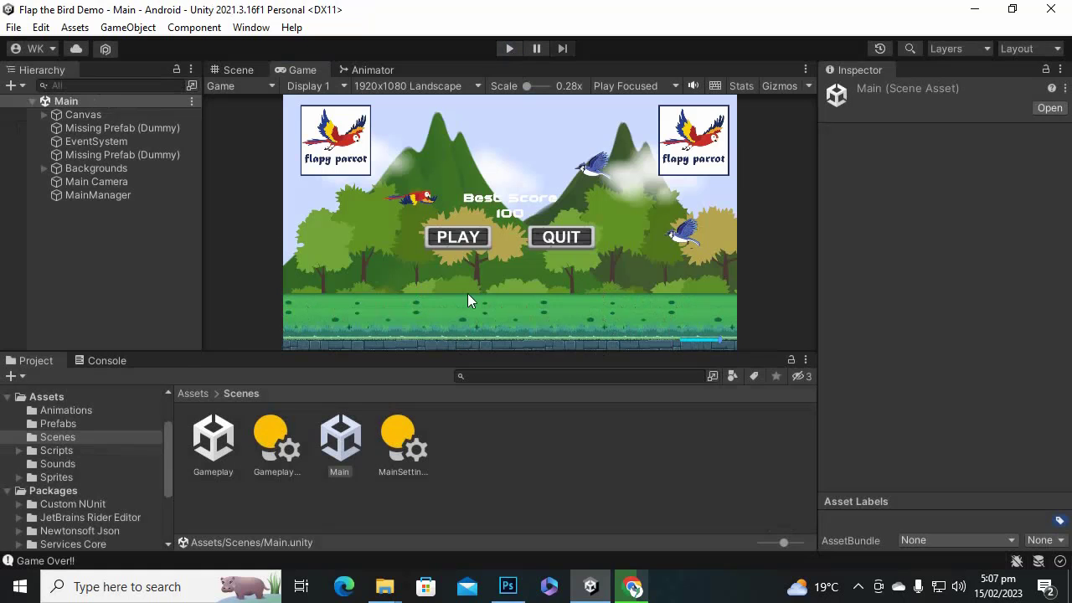
left_click(193, 393)
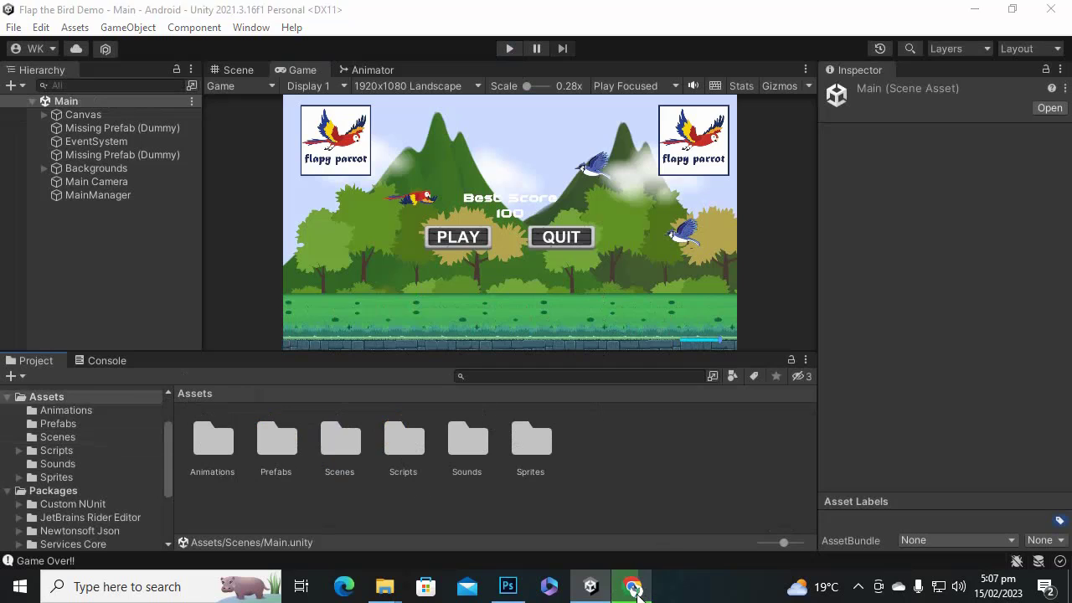
In Chrome, view the AdMob Unity quick-start's 'Download the Mobile Ads Unity plugin' section.
left_click(633, 586)
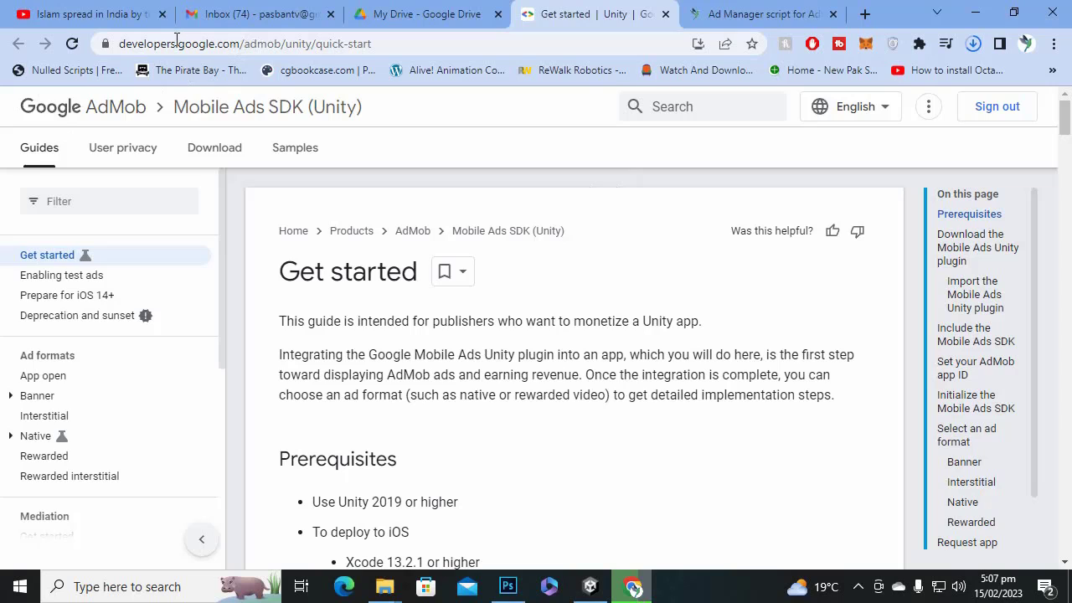
left_click(342, 48)
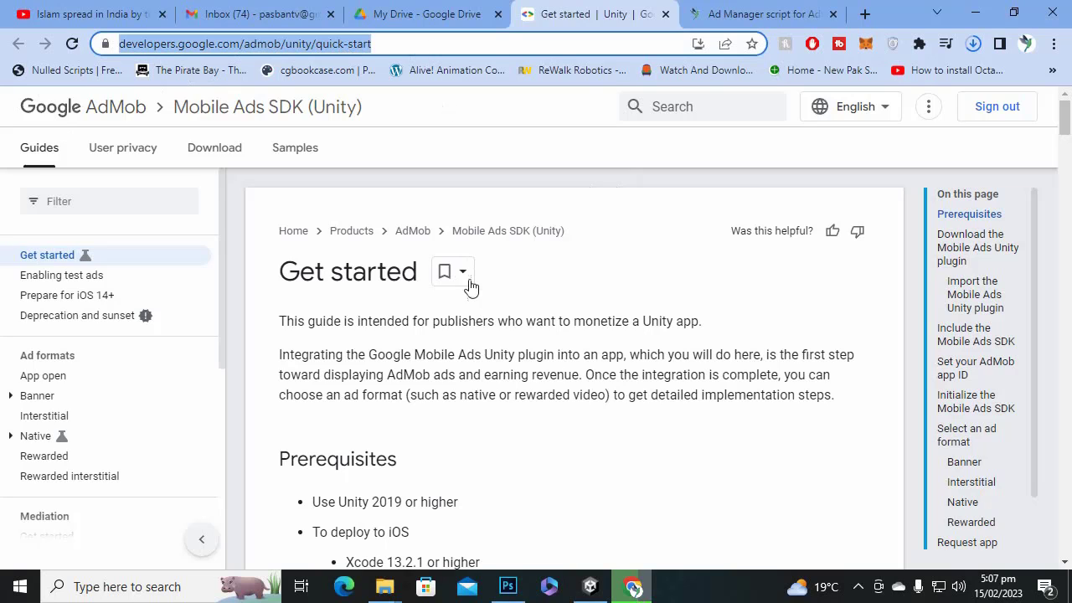
left_click(394, 42)
scroll(567, 359, "down", 7)
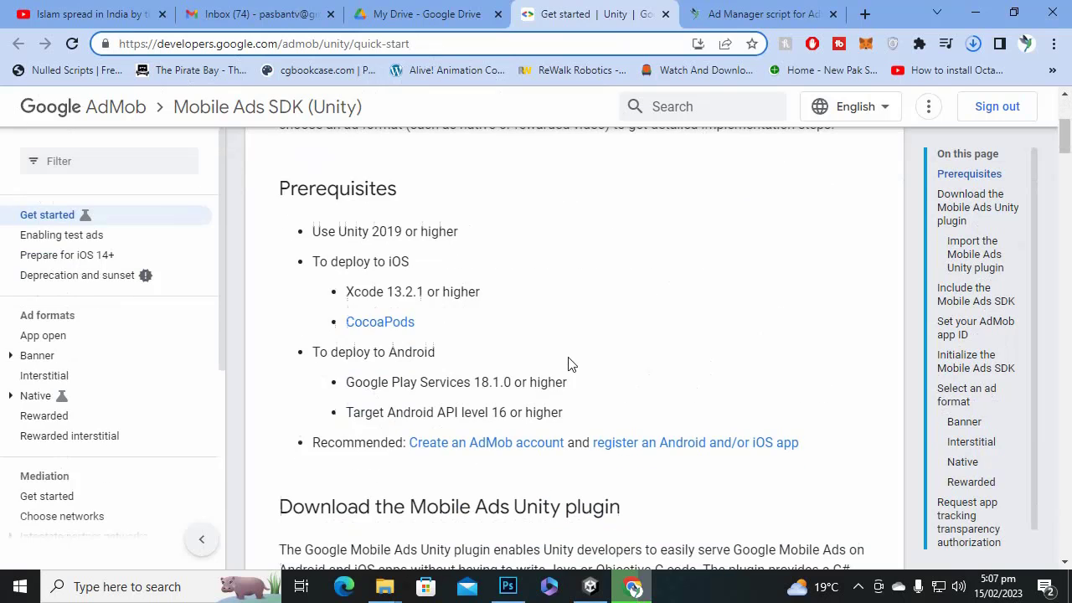
scroll(569, 365, "down", 1)
scroll(505, 252, "up", 2)
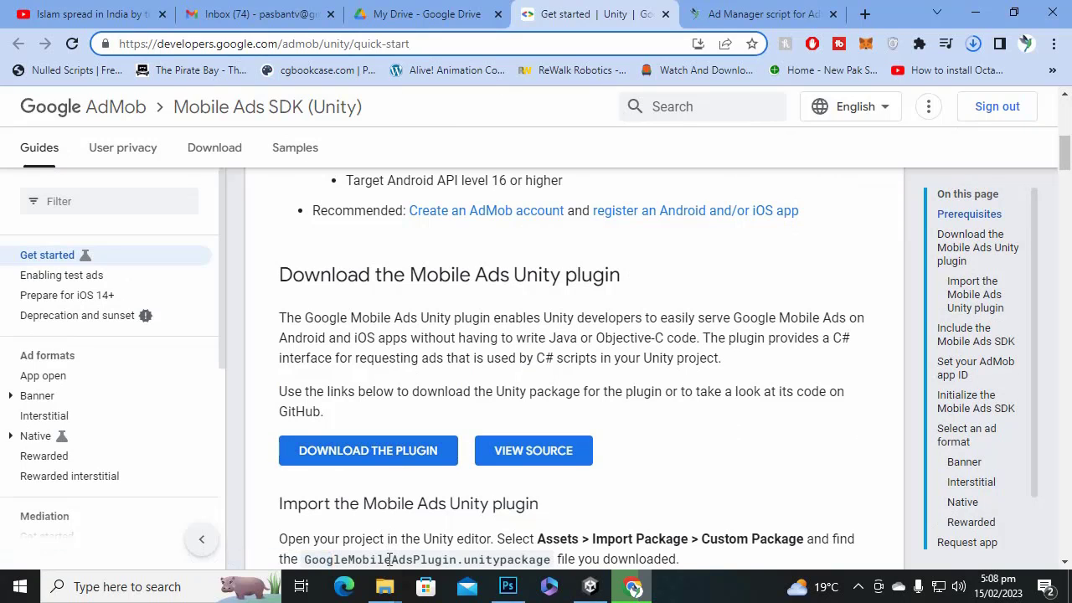
left_click(385, 586)
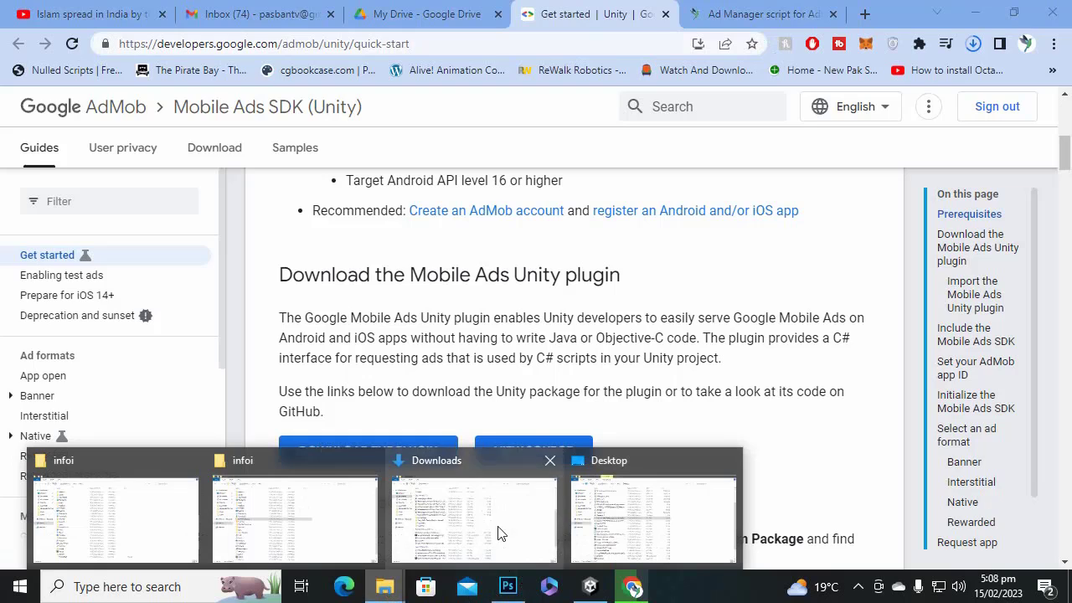
Drag GoogleMobileAds-v7.4.0.unitypackage from Downloads onto Unity to start its import.
left_click(498, 534)
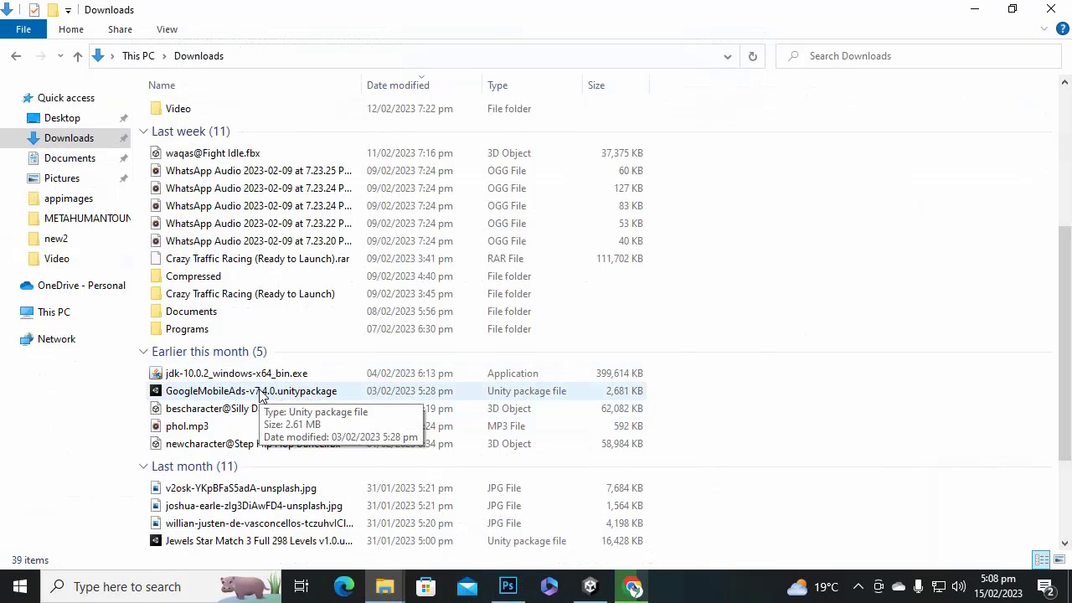
left_click_drag(259, 394, 653, 489)
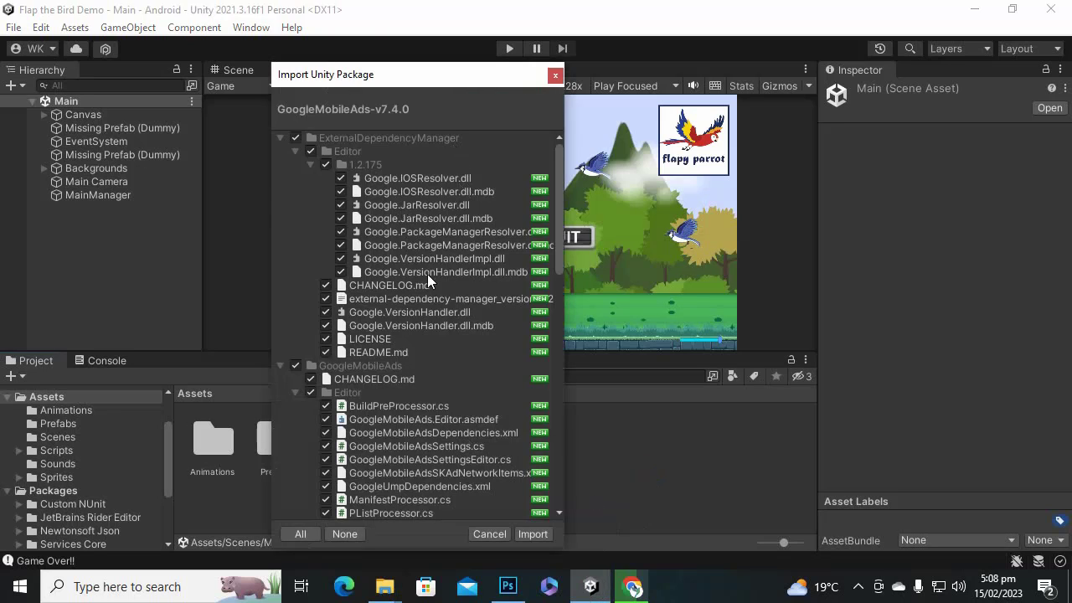
Import all GoogleMobileAds-v7.4.0 files and approve updating the precompiled plugin assemblies.
left_click(532, 535)
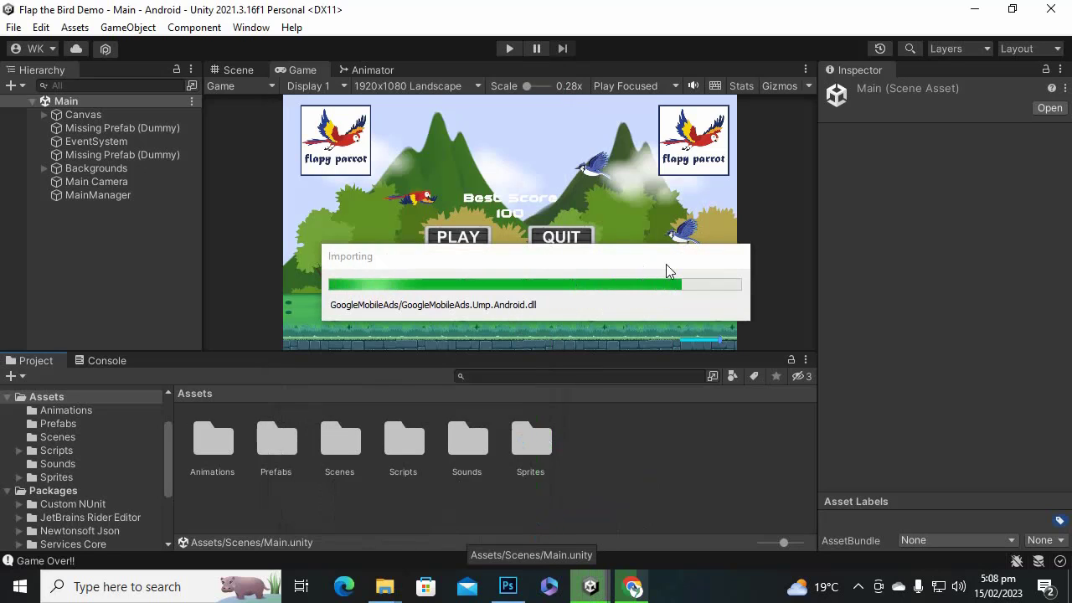
left_click(859, 585)
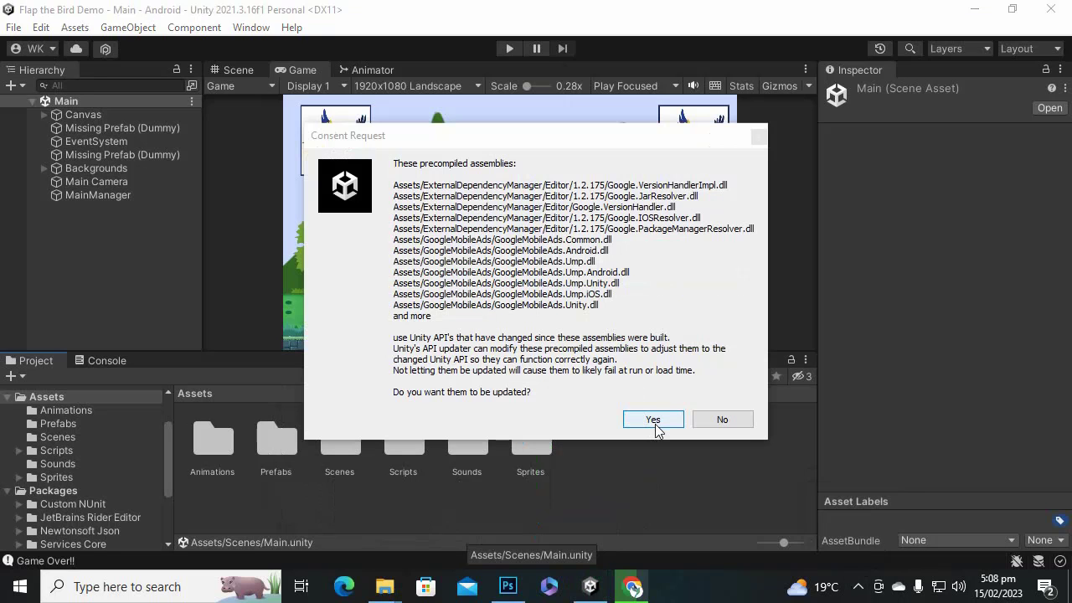
left_click(653, 420)
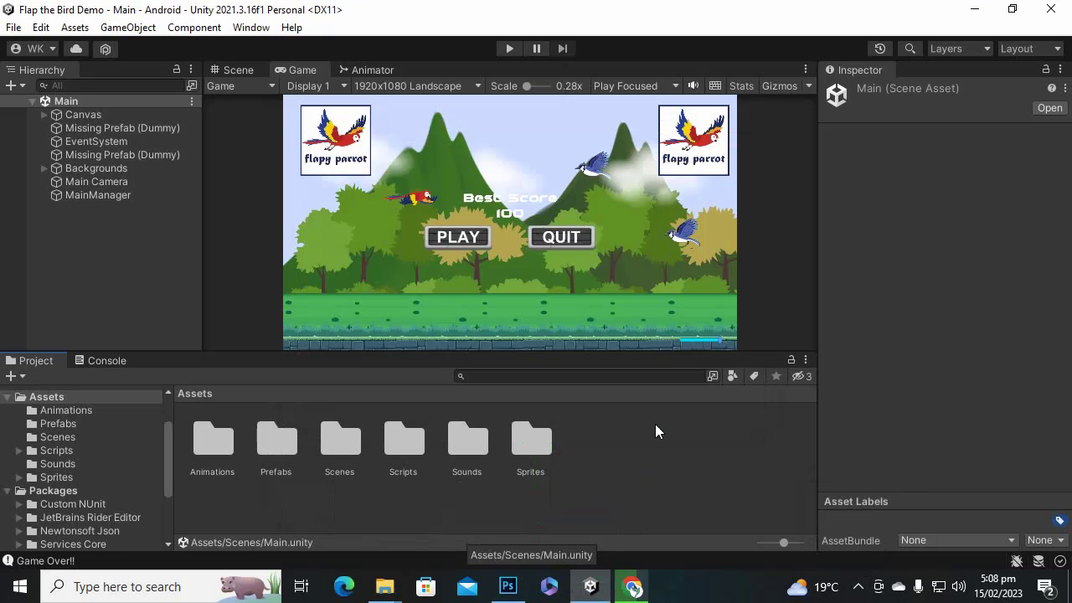
left_click(859, 587)
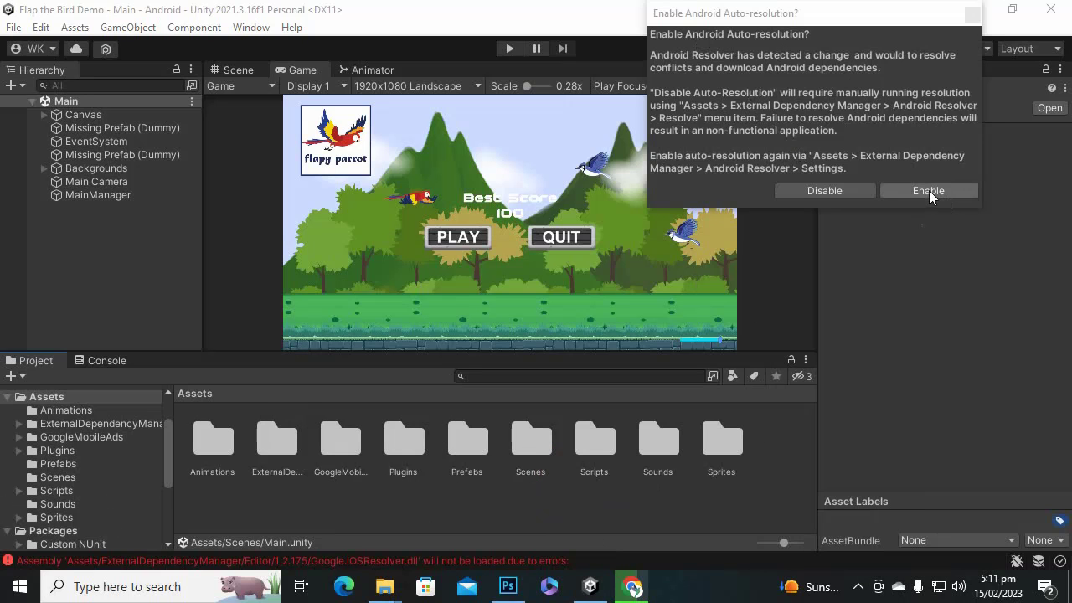
Enable Android auto-resolution and let Unity resolve the Android dependencies, then return to the AdMob guide.
left_click(931, 190)
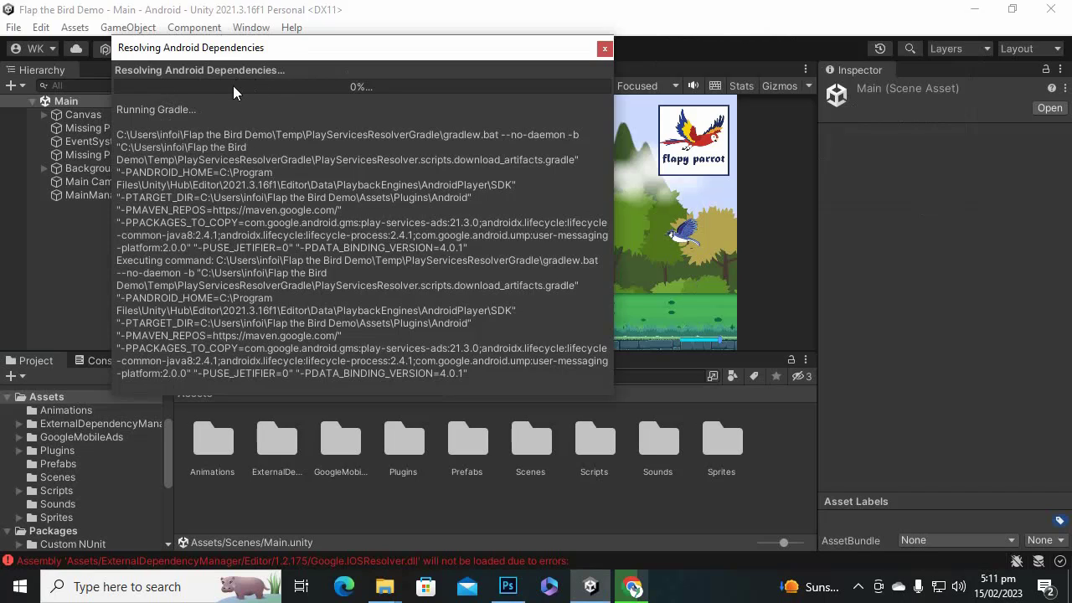
left_click_drag(276, 58, 567, 131)
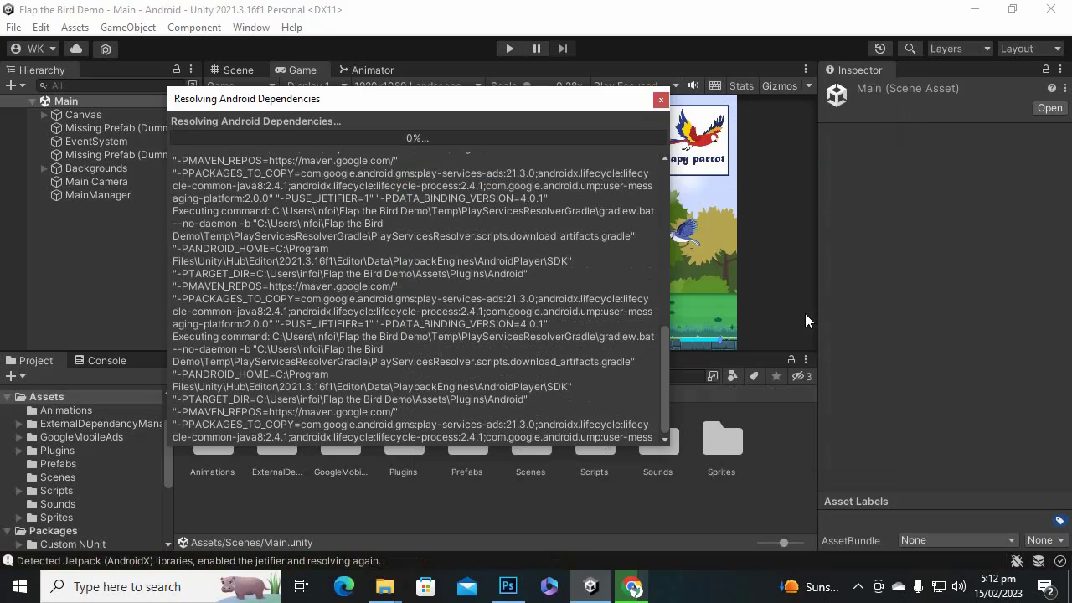
left_click(858, 585)
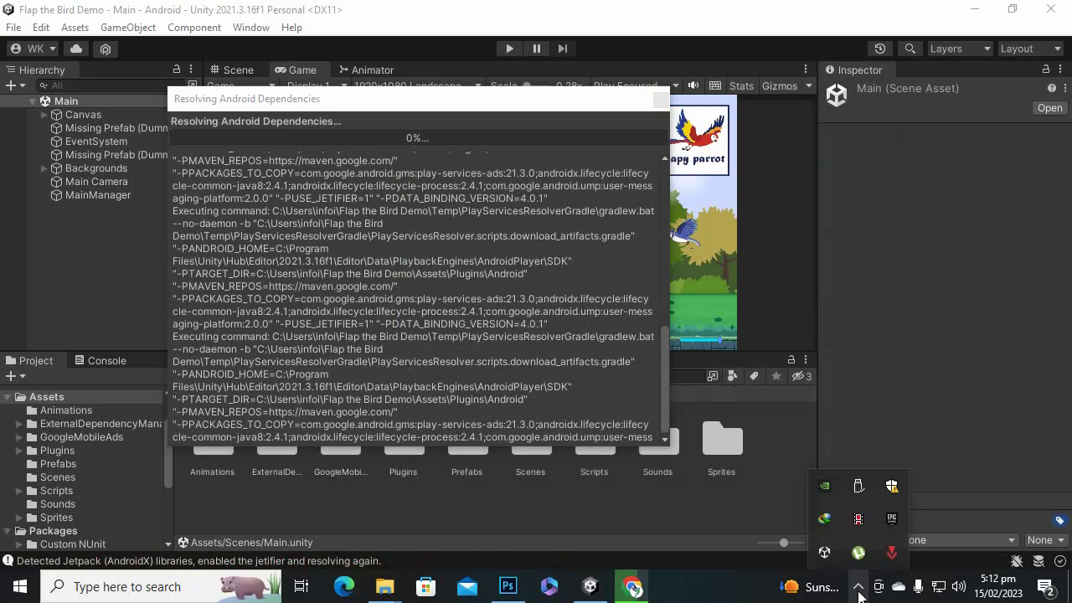
left_click(630, 587)
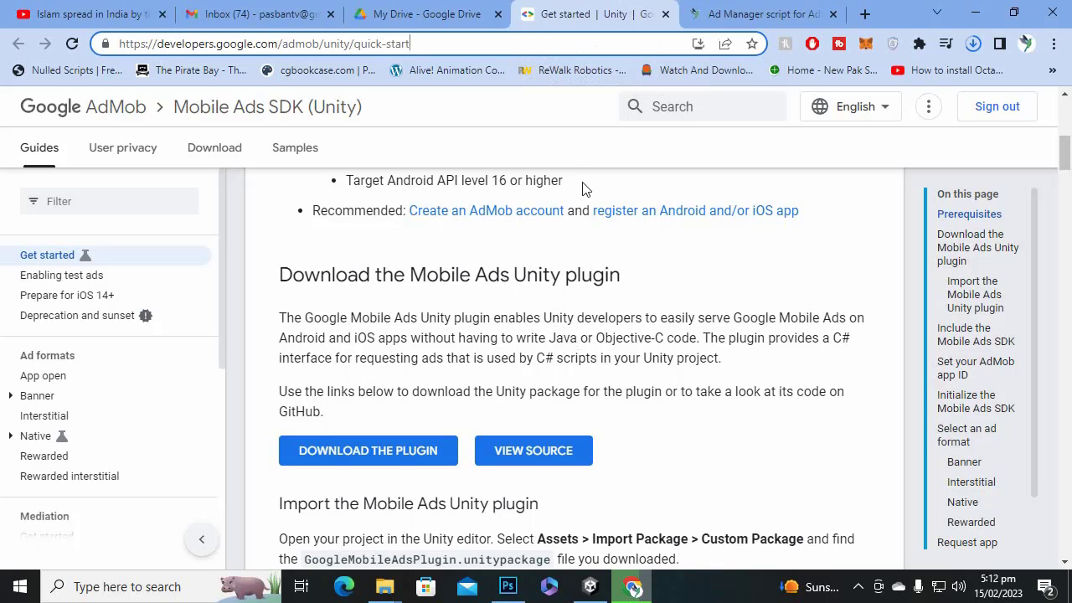
Scroll the AdMob quick-start page through the Banner, Interstitial, Native and Rewarded sections.
scroll(571, 201, "down", 5)
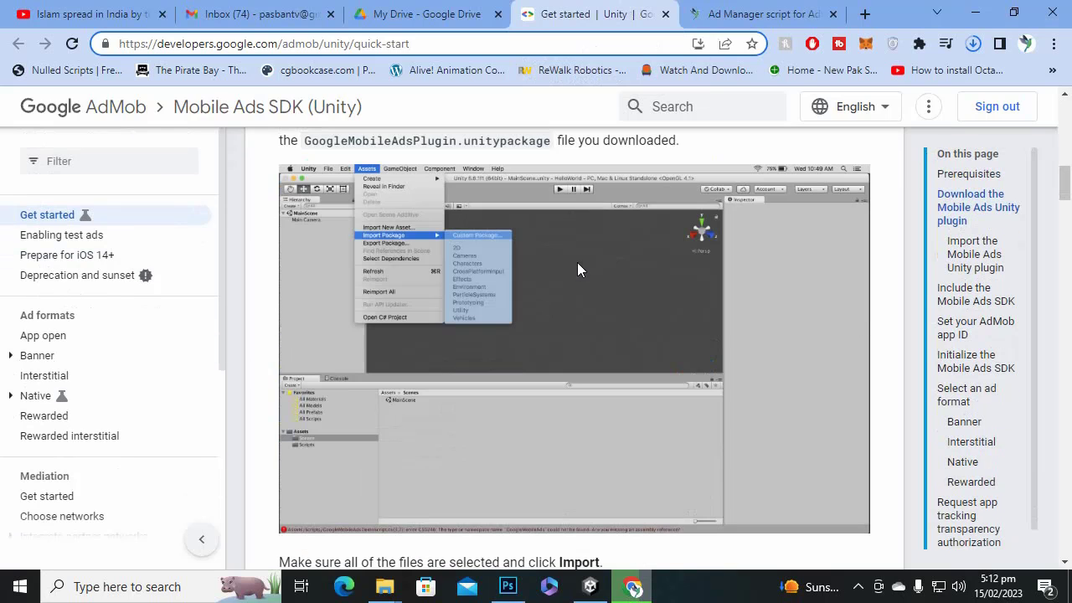
scroll(577, 269, "up", 2)
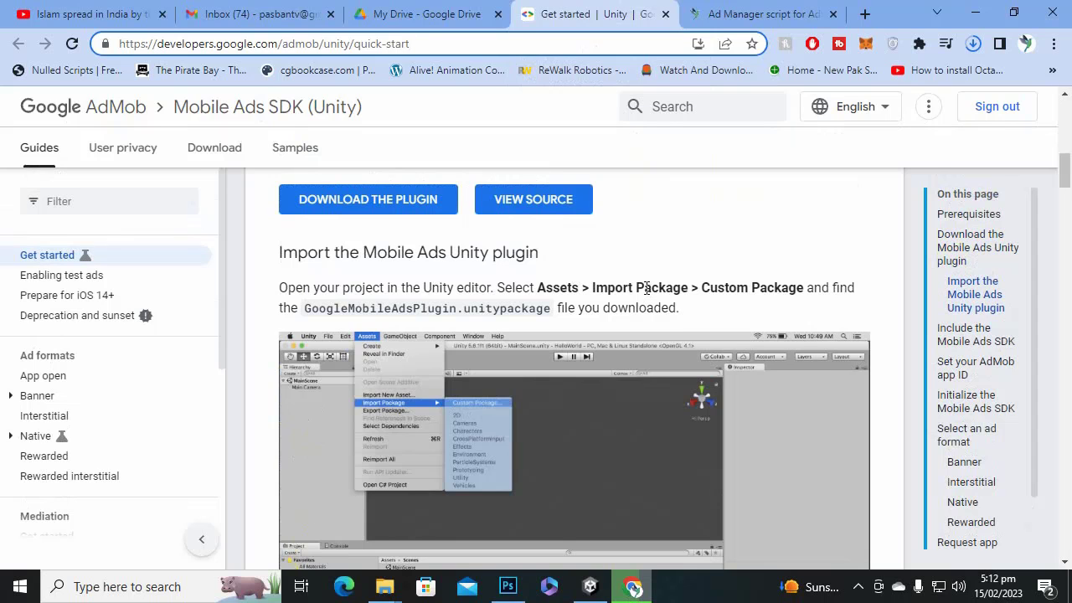
scroll(643, 296, "down", 10)
scroll(643, 295, "up", 1)
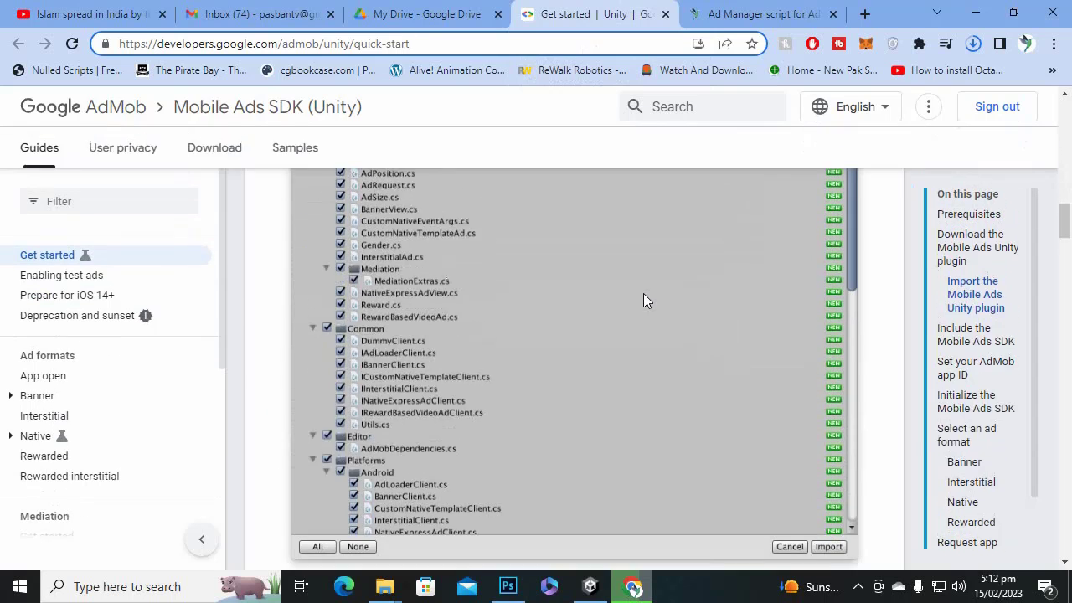
scroll(643, 299, "down", 8)
scroll(590, 290, "down", 3)
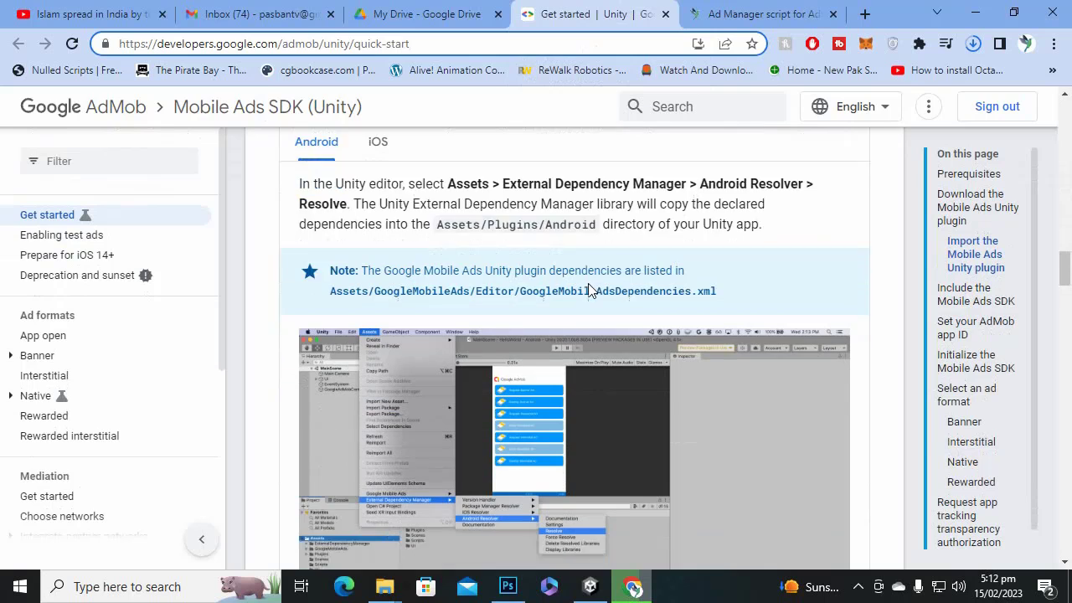
scroll(511, 271, "down", 6)
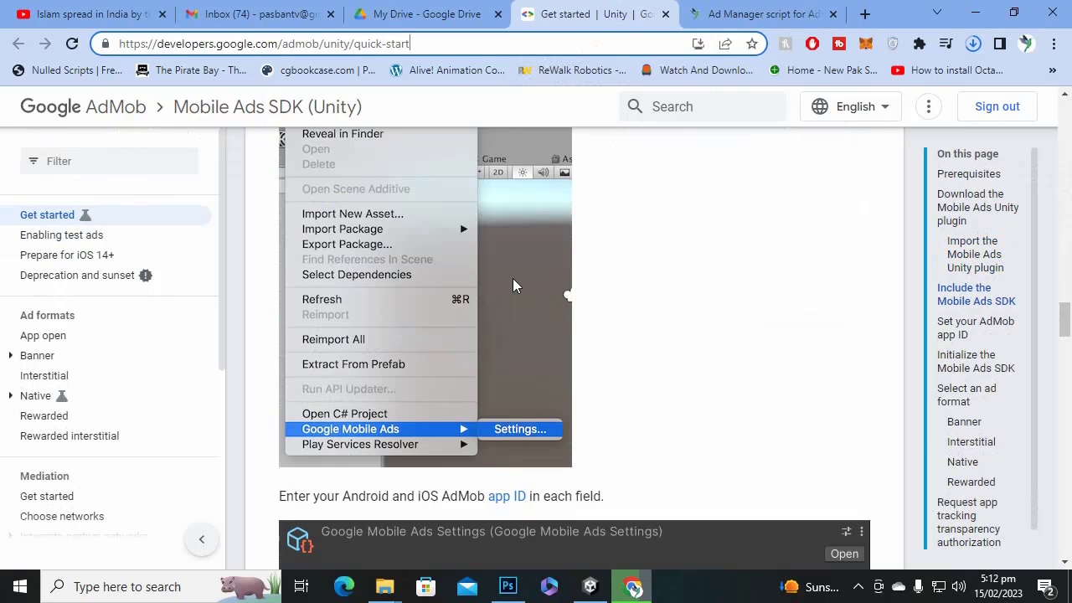
scroll(514, 275, "down", 5)
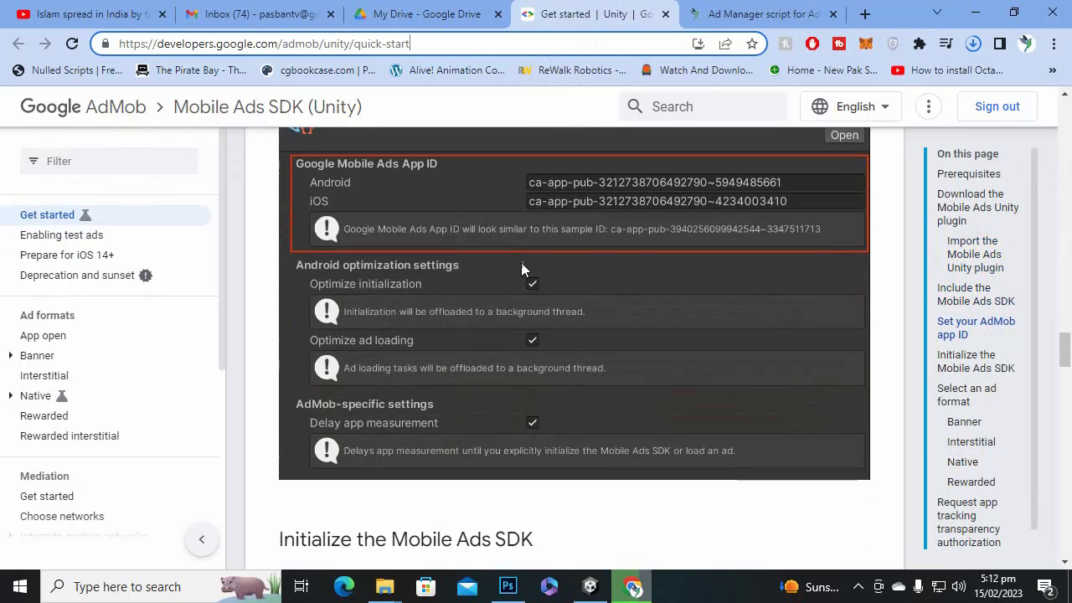
scroll(394, 251, "up", 1)
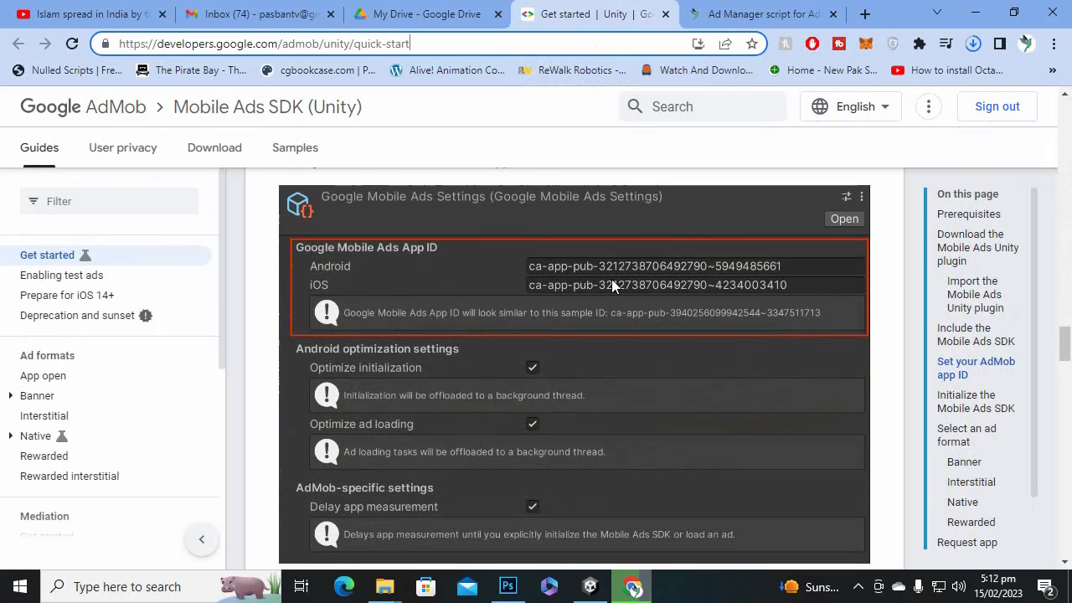
scroll(527, 318, "down", 6)
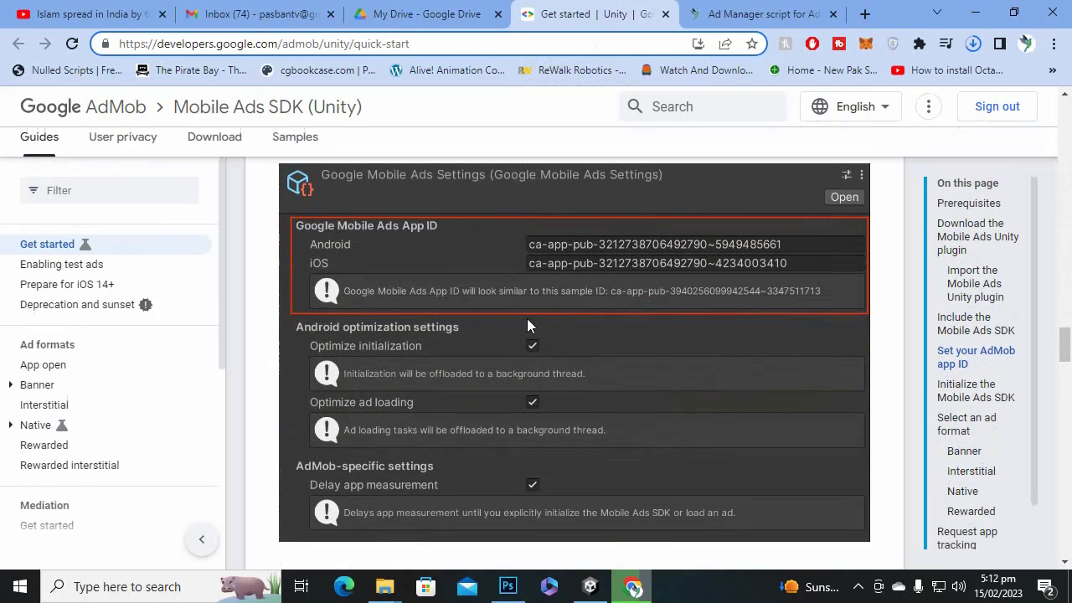
scroll(530, 319, "down", 2)
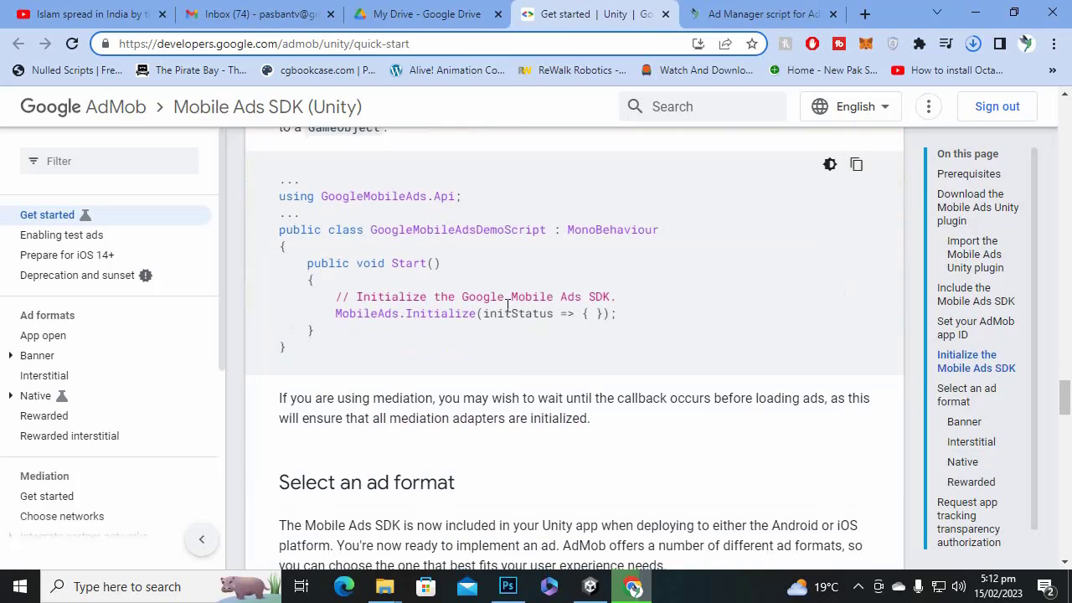
scroll(507, 309, "down", 3)
scroll(507, 311, "up", 3)
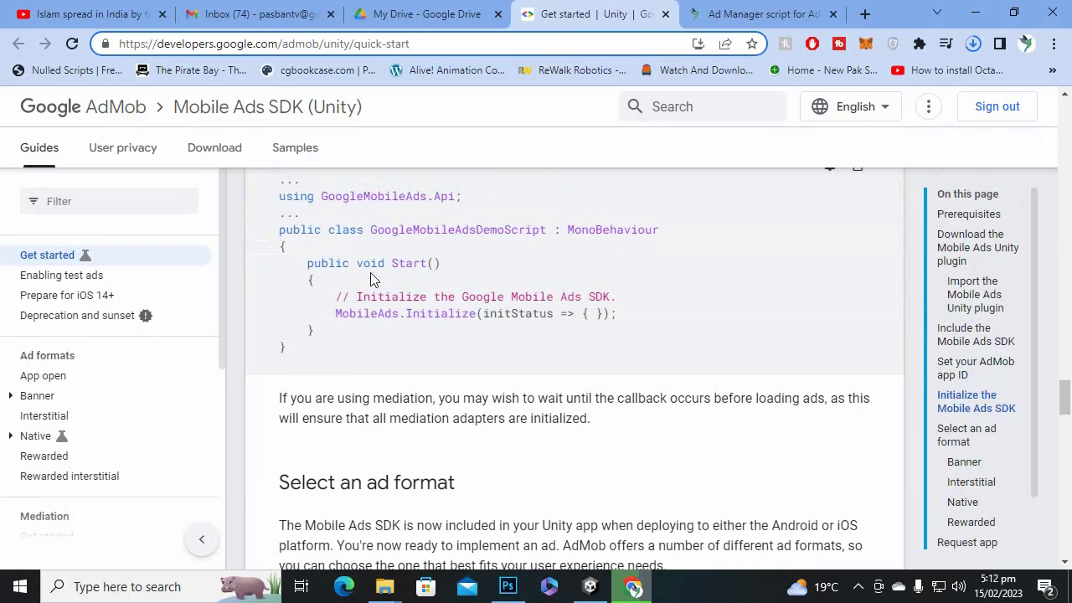
Highlight the SDK initialization code and read further down the guide.
left_click_drag(326, 289, 637, 325)
left_click(632, 332)
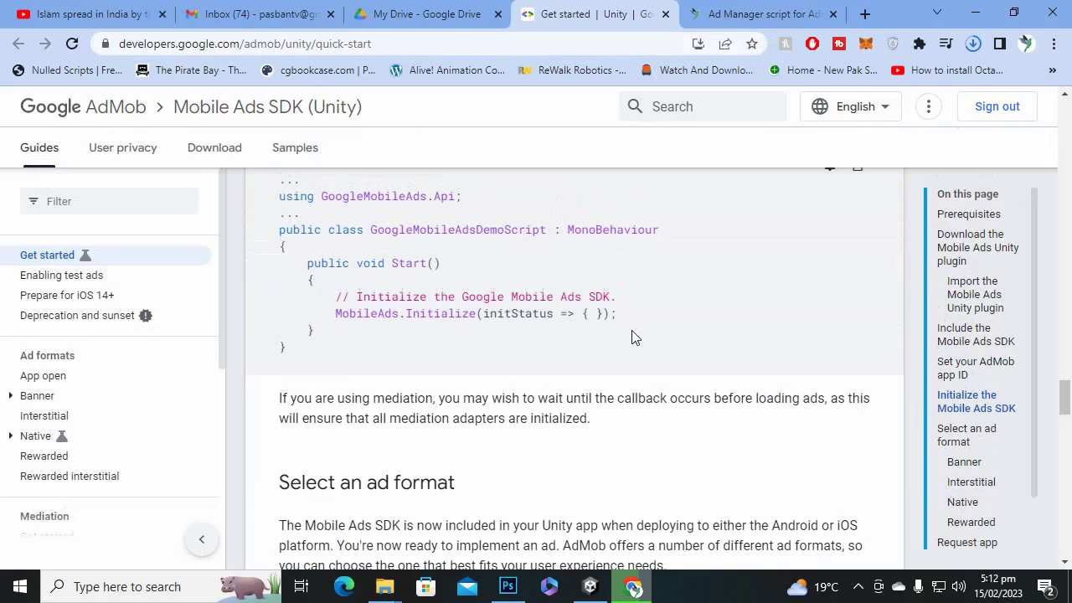
left_click_drag(385, 302, 499, 328)
left_click(427, 316)
scroll(414, 312, "down", 3)
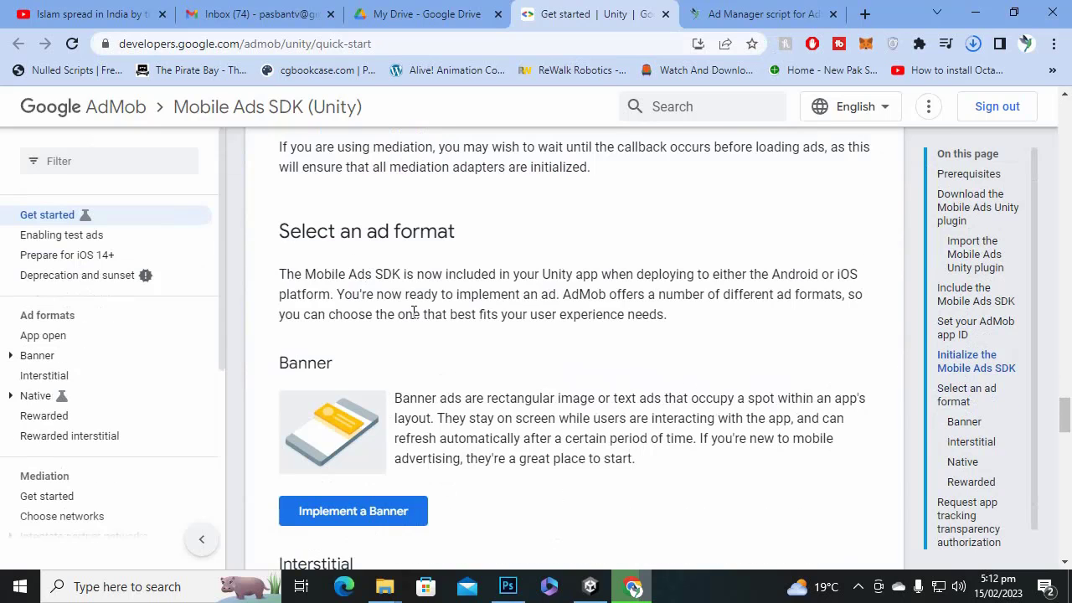
scroll(431, 311, "down", 2)
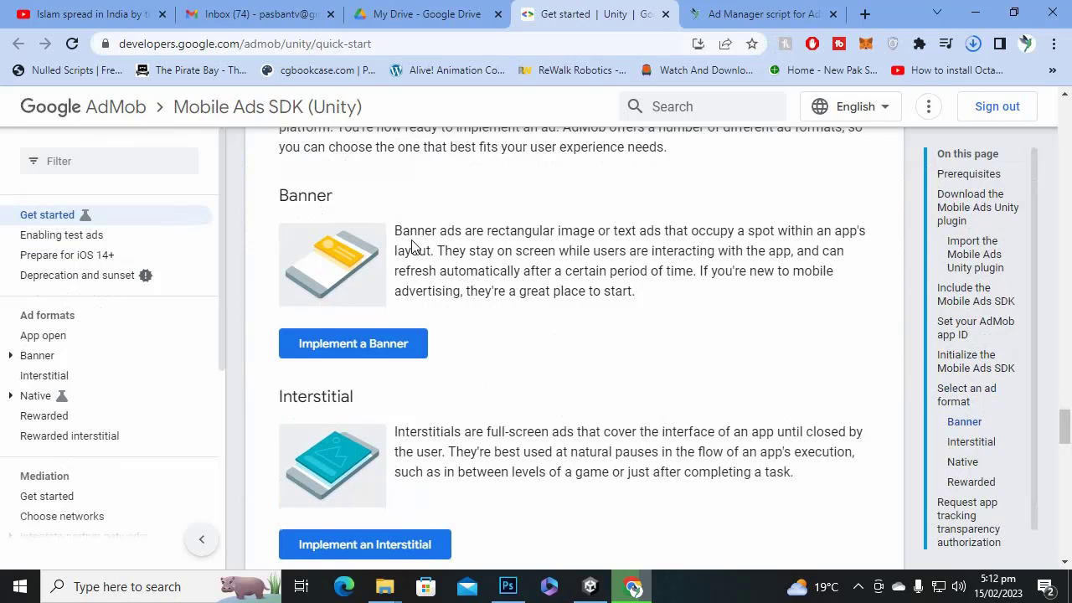
scroll(411, 247, "down", 3)
scroll(431, 379, "down", 3)
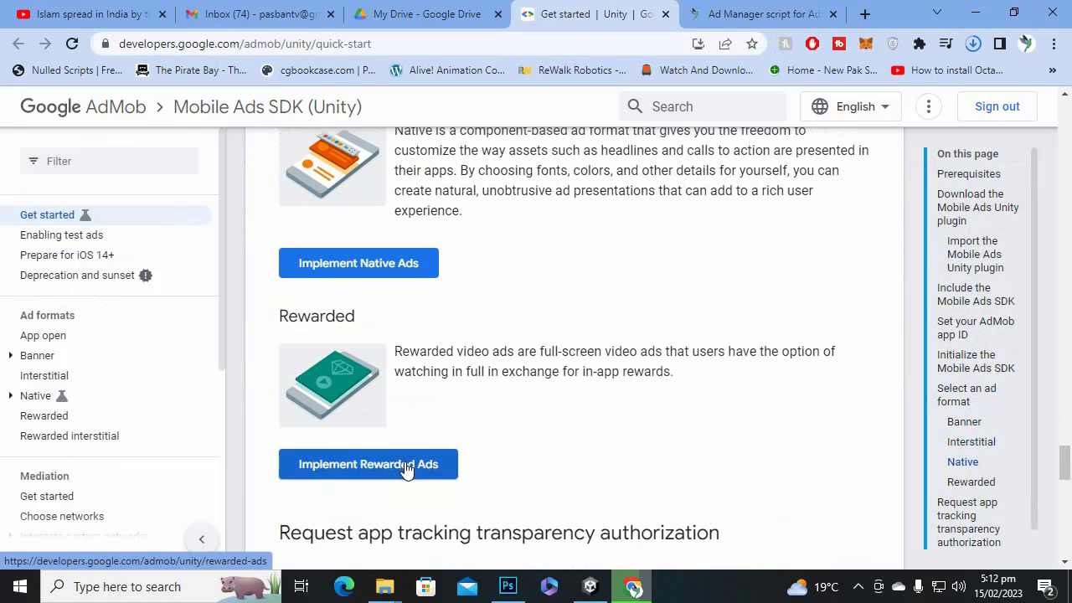
scroll(405, 468, "up", 7)
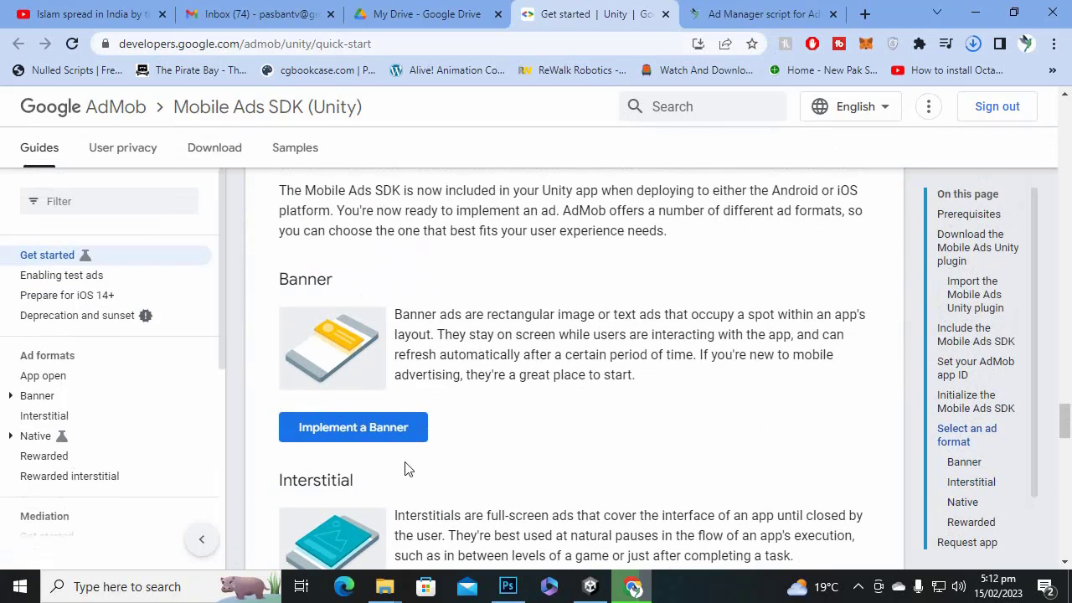
scroll(445, 356, "down", 2)
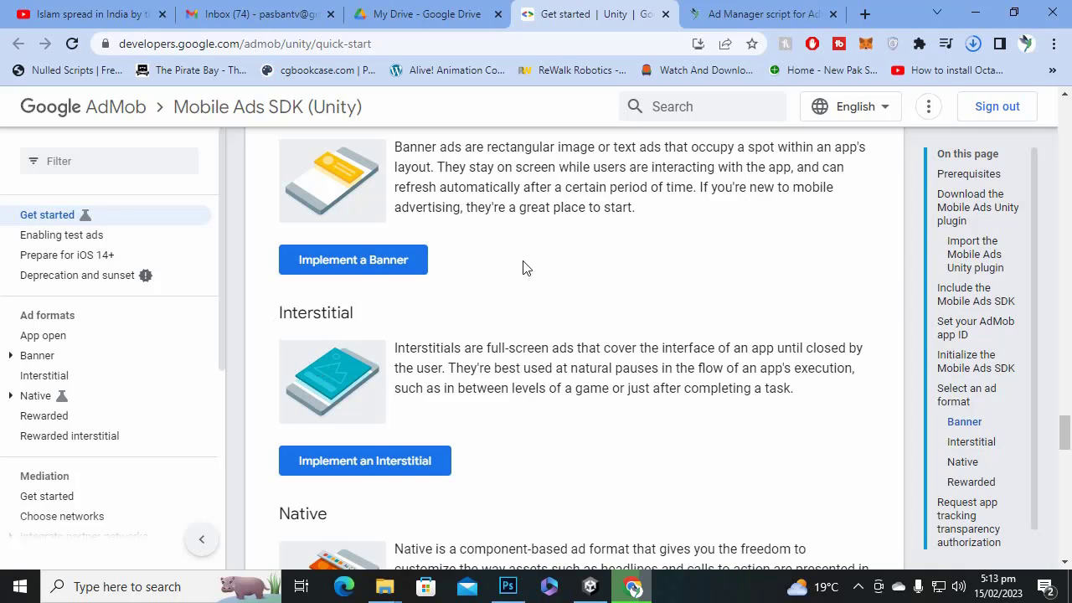
Minimize Chrome so the Unity editor is in front.
right_click(670, 7)
left_click(594, 6)
left_click(975, 13)
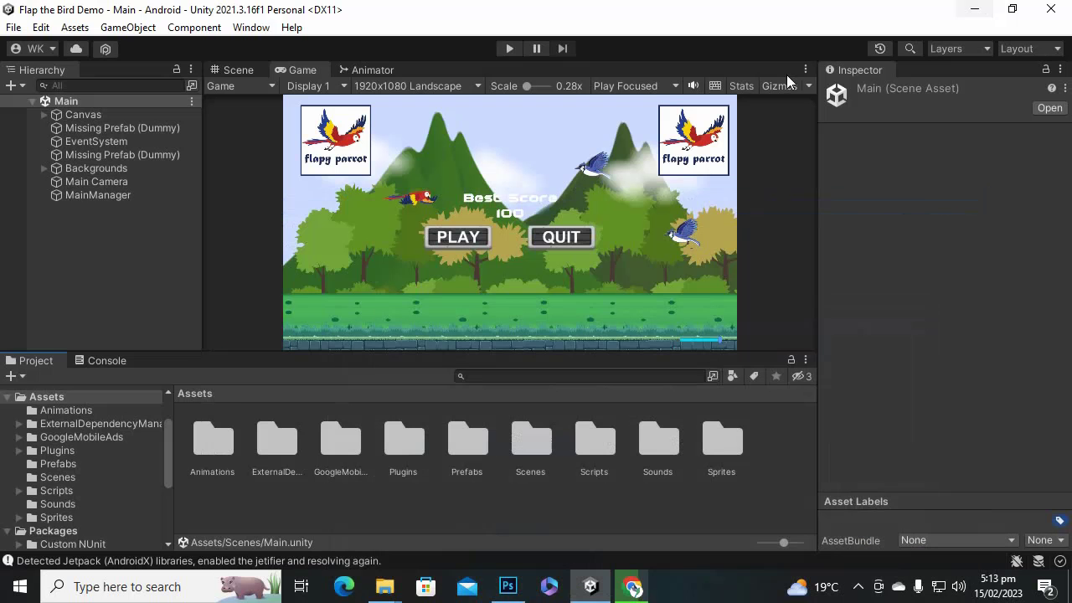
Minimize the Unity, Explorer and Photoshop windows, then bring back Unity and the AdMob quick-start page.
left_click(967, 10)
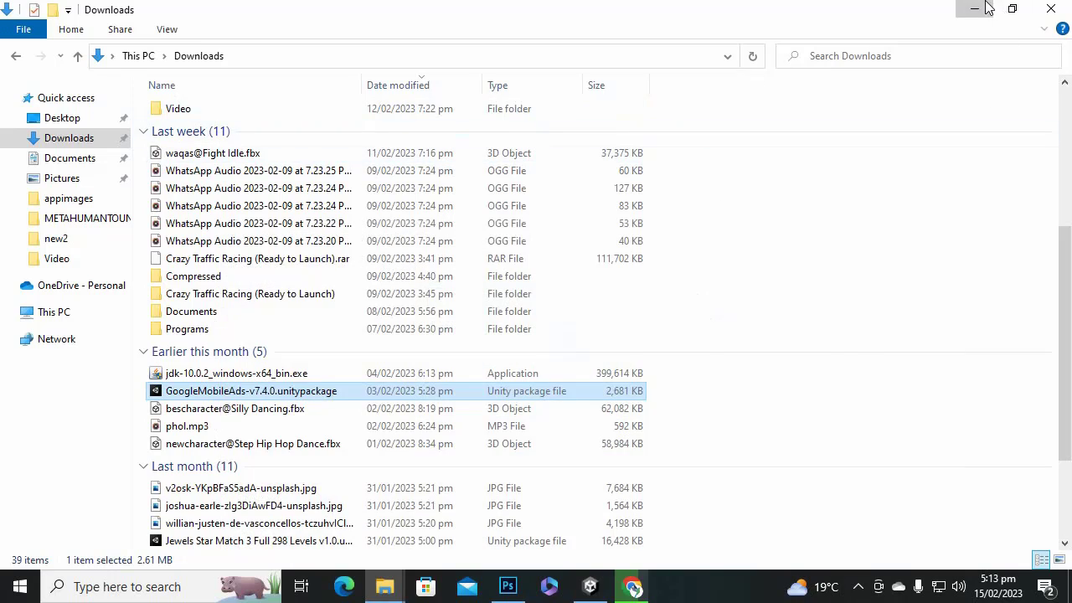
left_click(985, 2)
left_click(1008, 2)
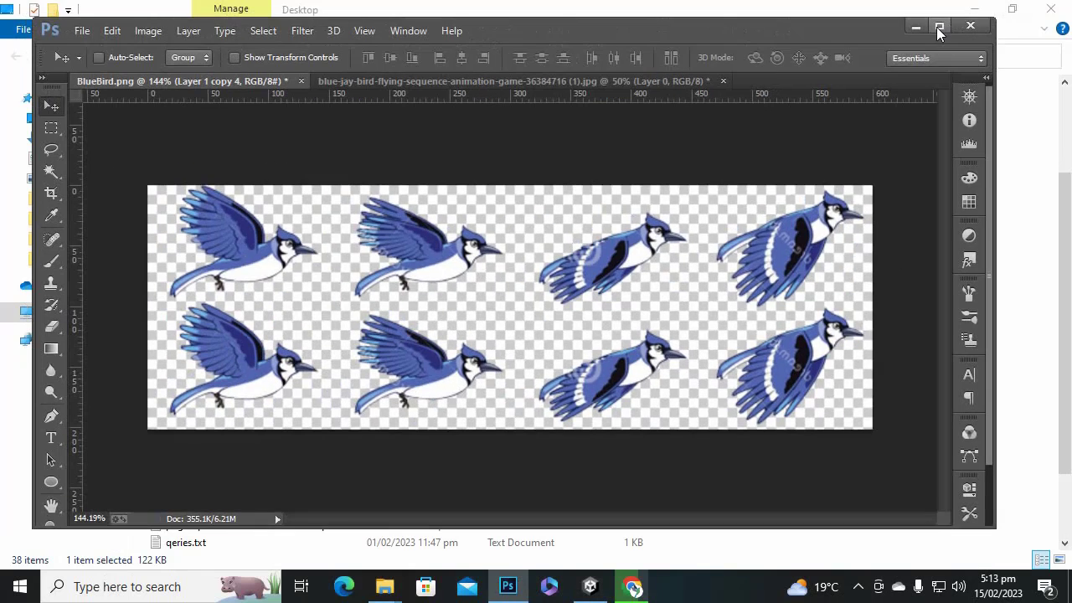
left_click(915, 23)
left_click(973, 12)
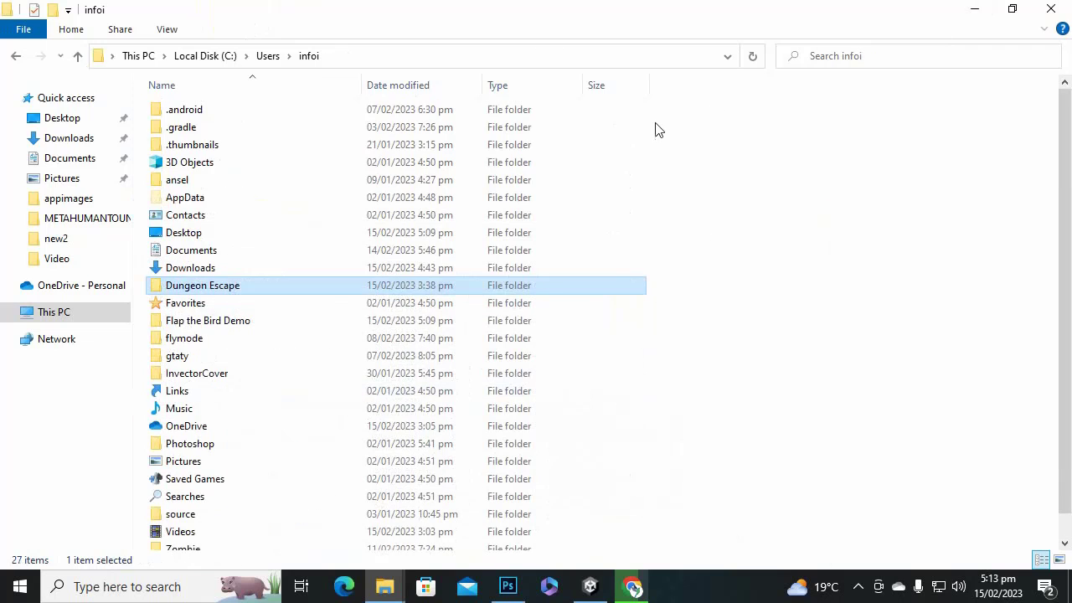
left_click(988, 7)
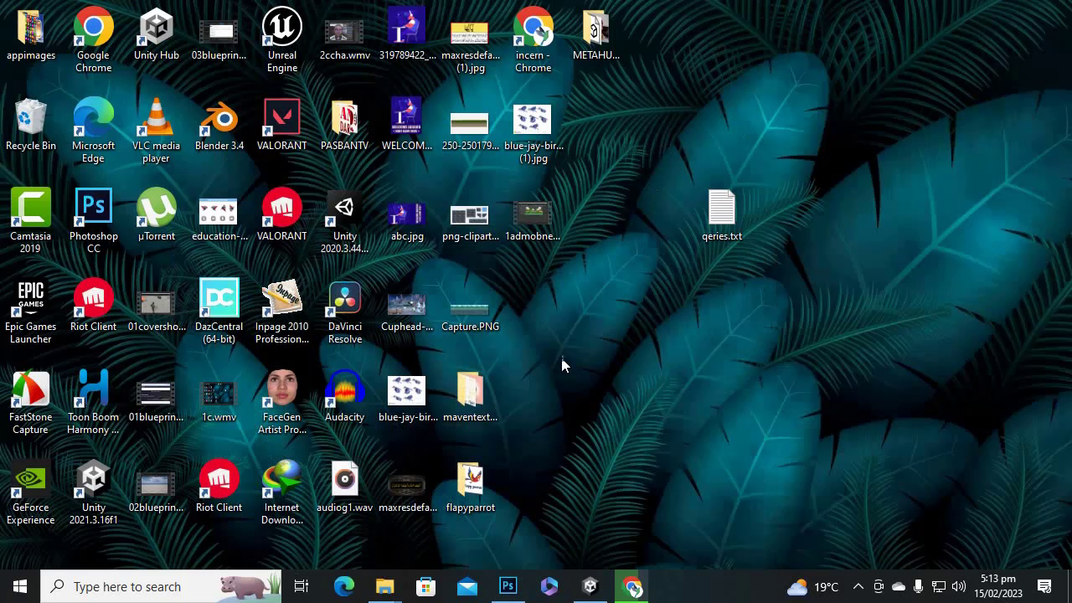
left_click(591, 587)
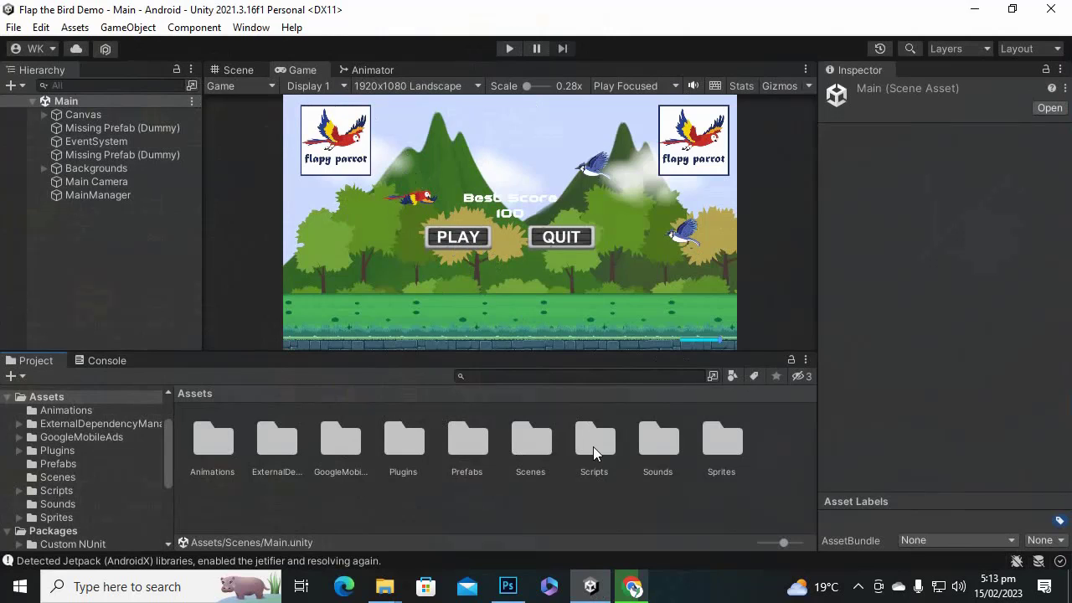
left_click(632, 586)
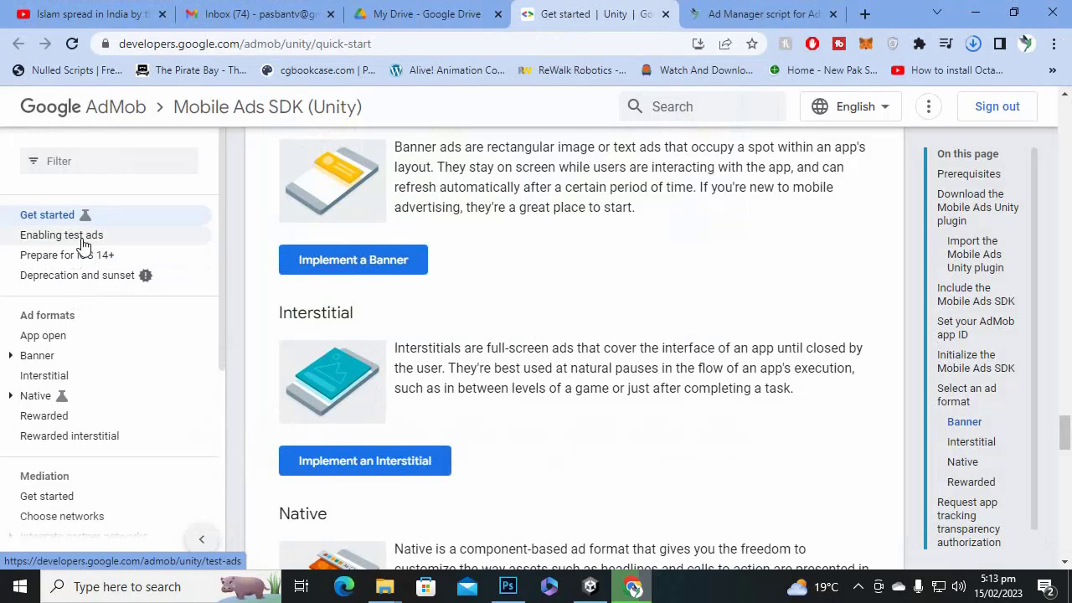
Open the Enabling test ads page in a new browser tab.
right_click(82, 242)
left_click(118, 252)
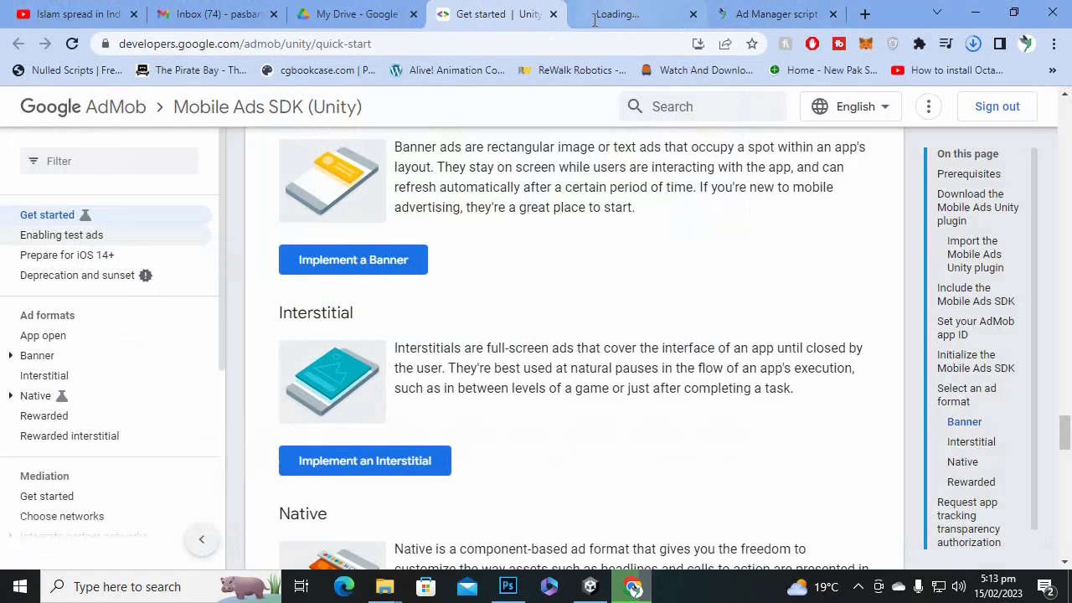
left_click(620, 14)
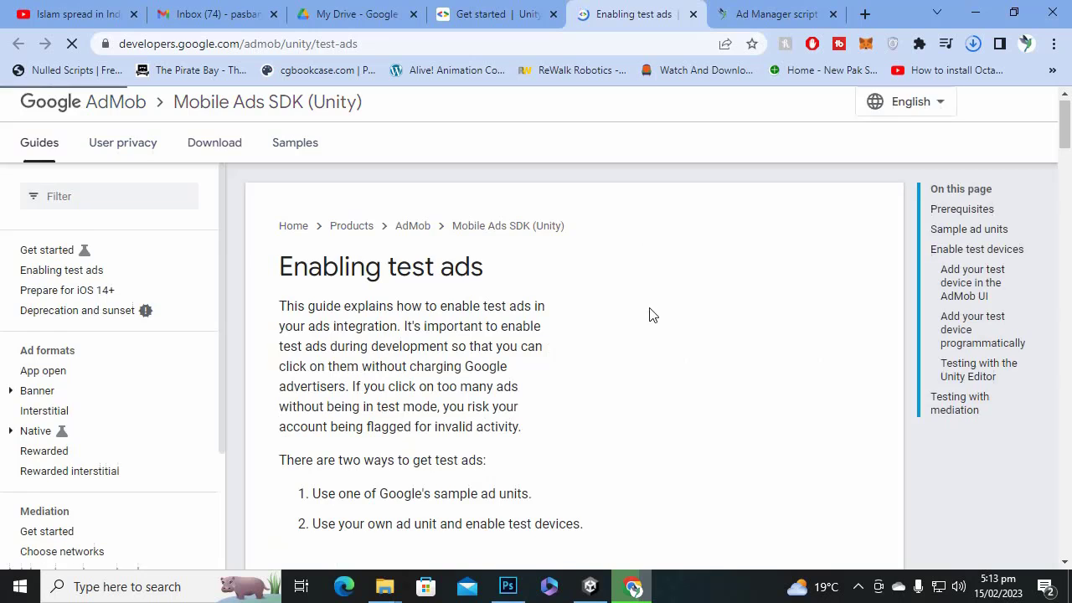
scroll(653, 314, "down", 10)
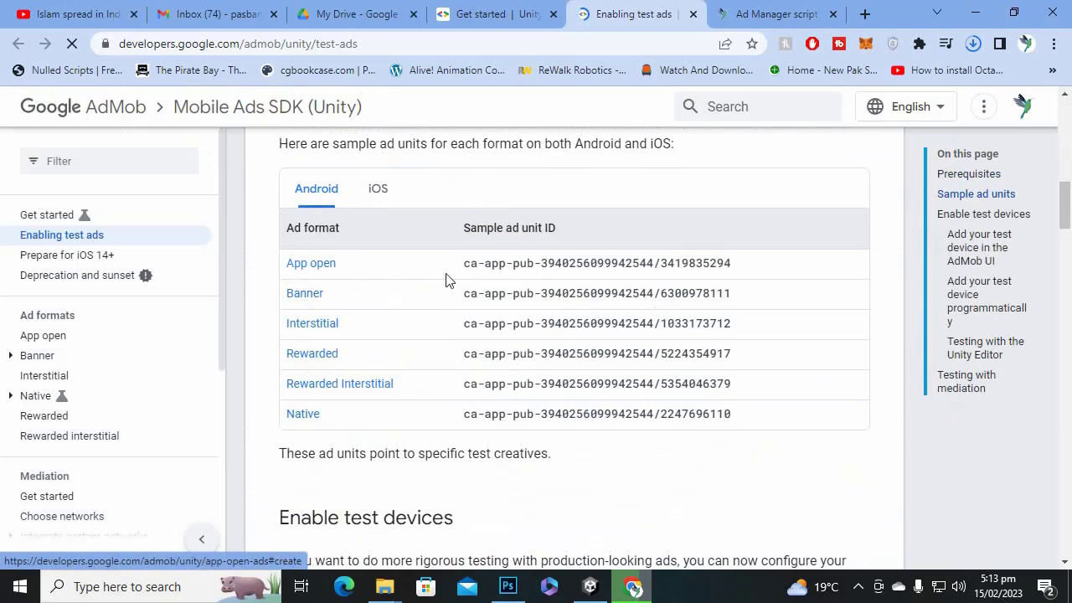
Copy the App open sample ad unit ID and switch back to Unity.
left_click_drag(464, 265, 732, 268)
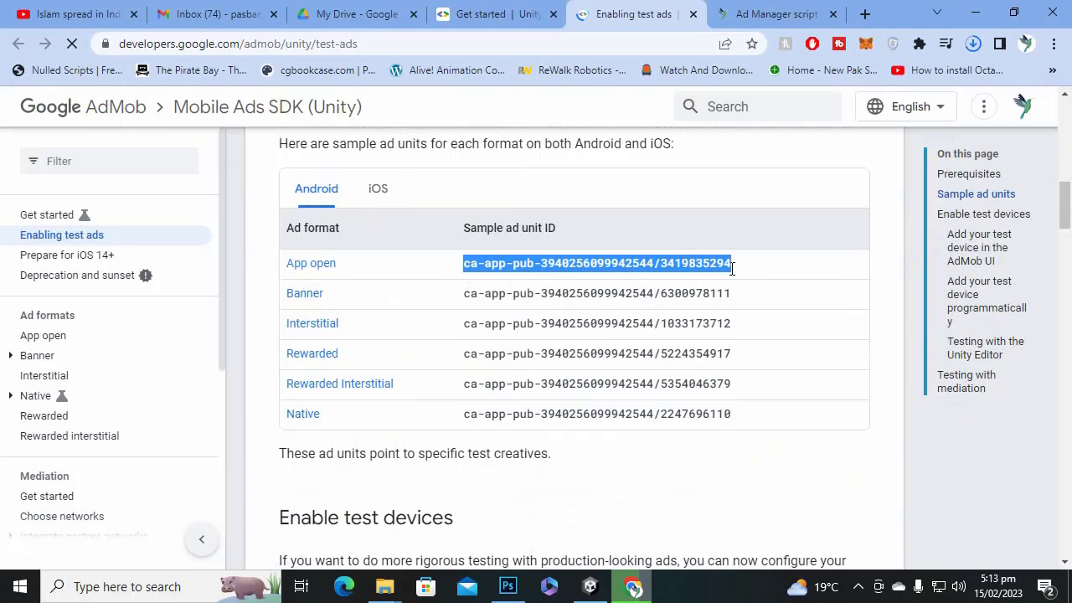
left_click_drag(478, 294, 653, 294)
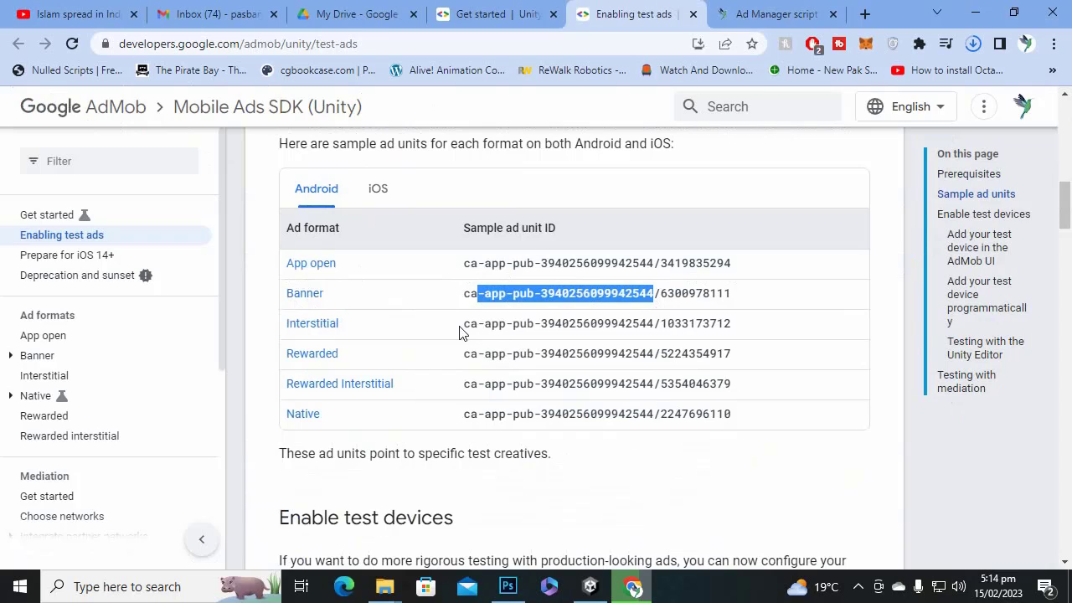
left_click_drag(462, 327, 781, 340)
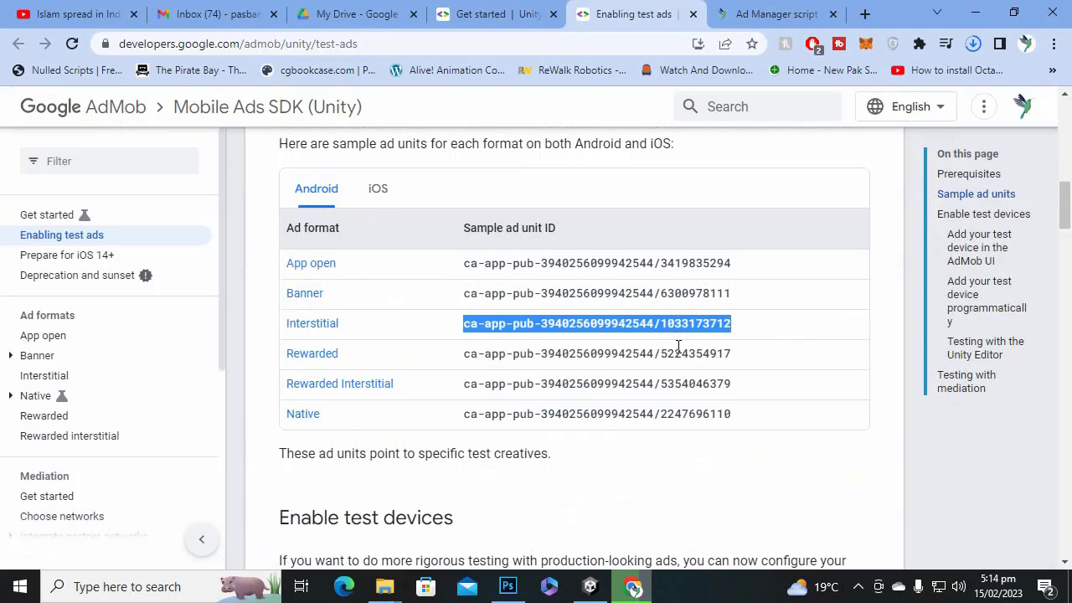
left_click(559, 371)
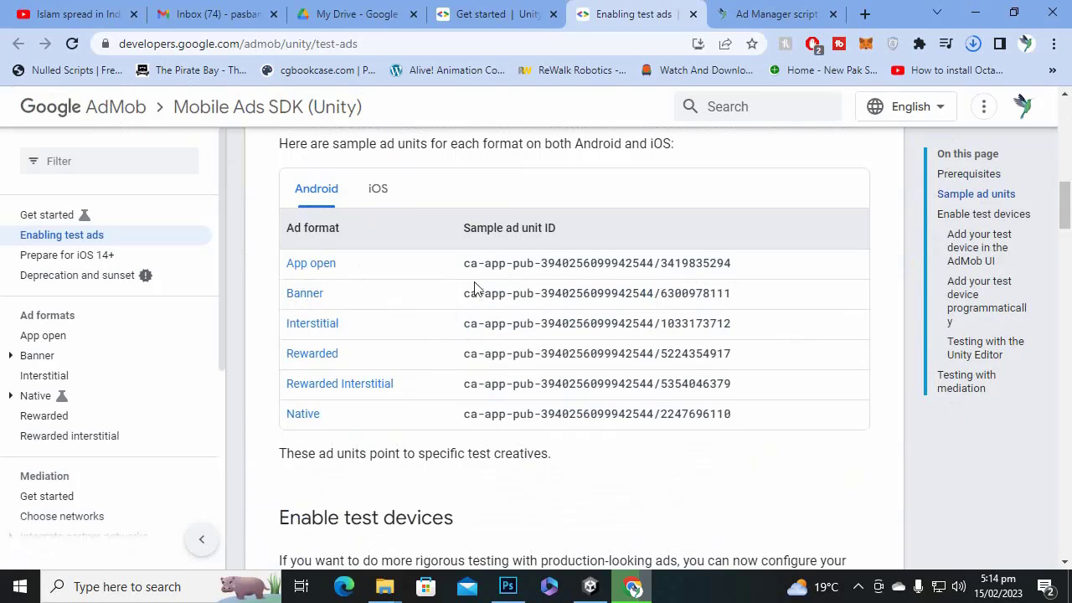
left_click_drag(467, 266, 758, 271)
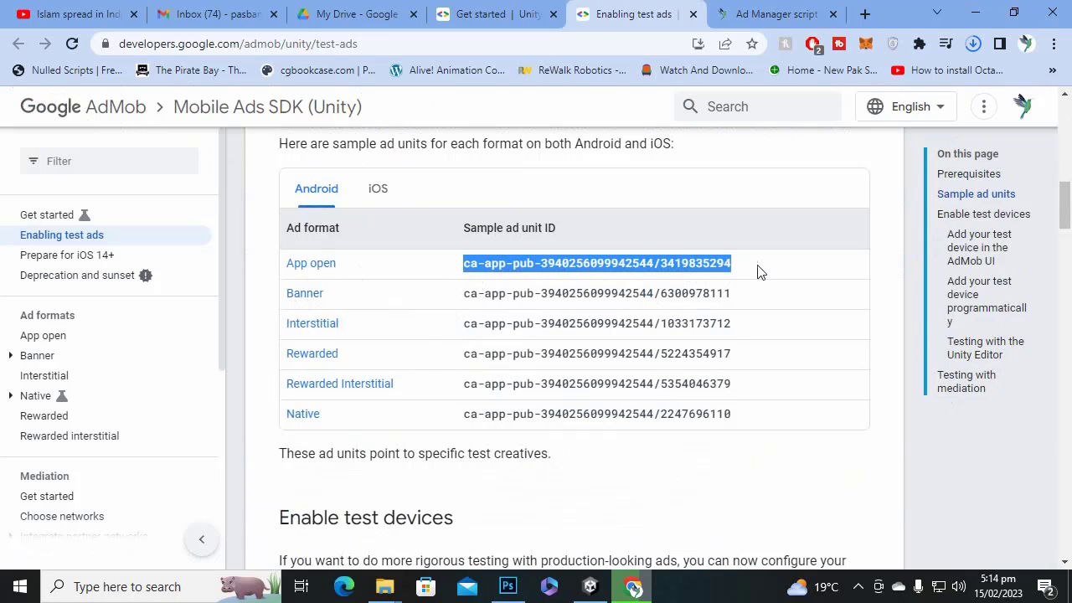
right_click(668, 262)
left_click(699, 275)
left_click(591, 586)
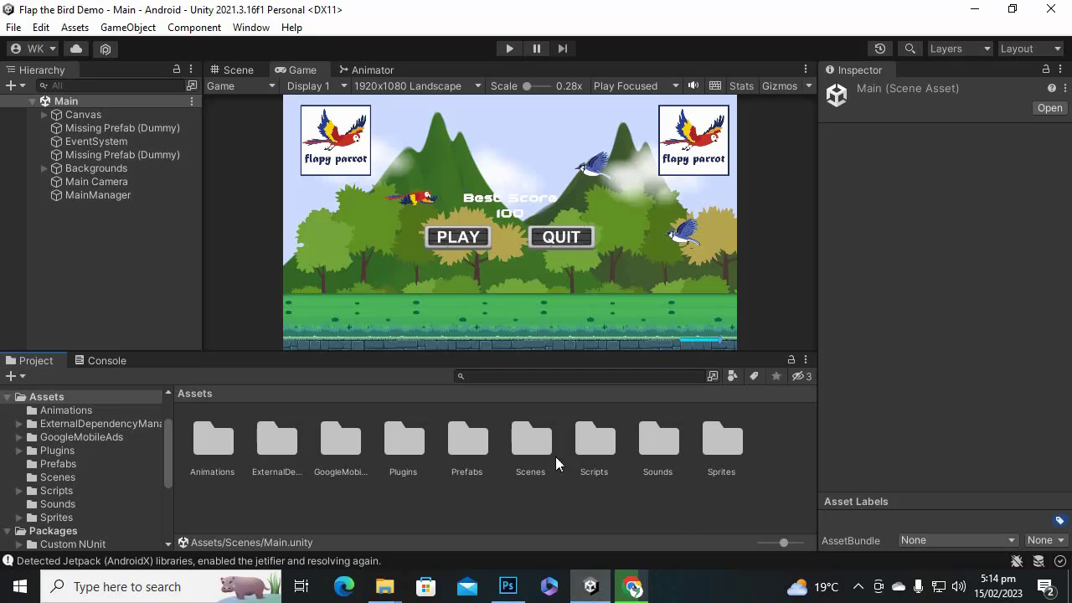
Clear all Console messages and return to the Project view.
left_click(285, 560)
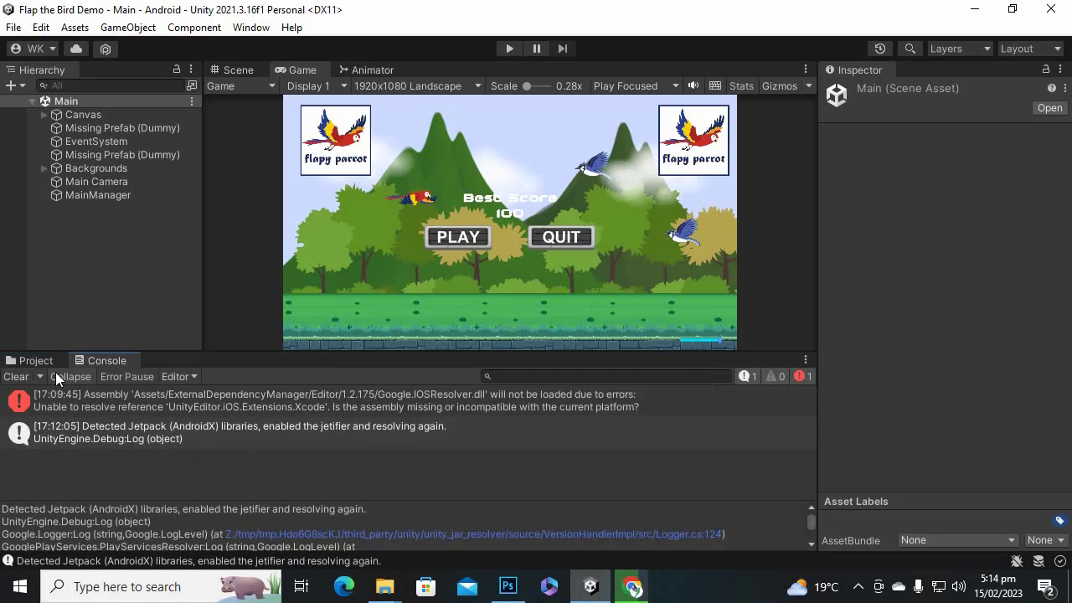
left_click(16, 376)
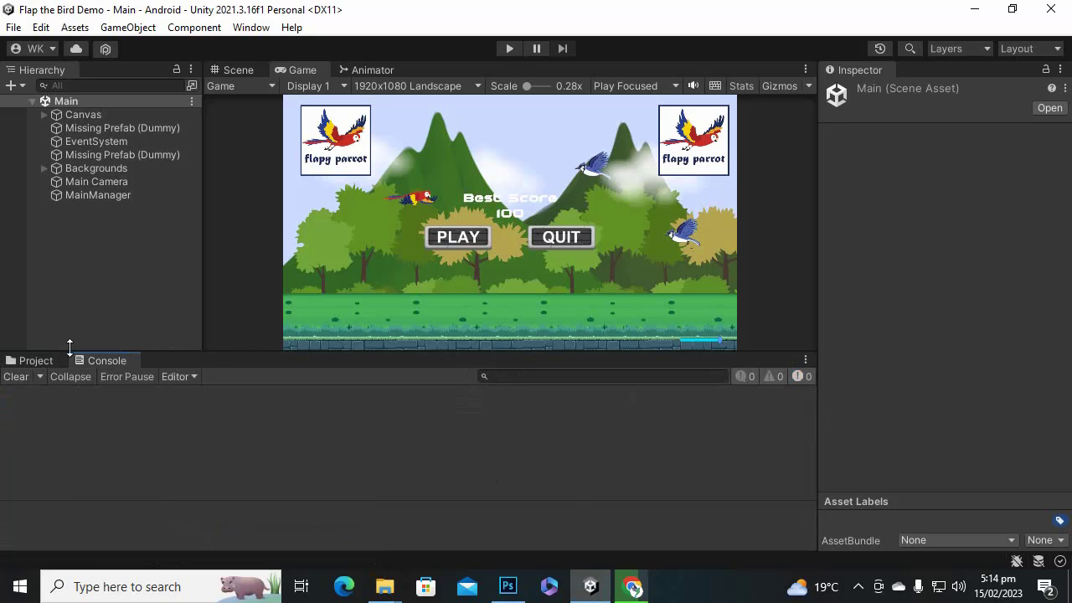
left_click(35, 363)
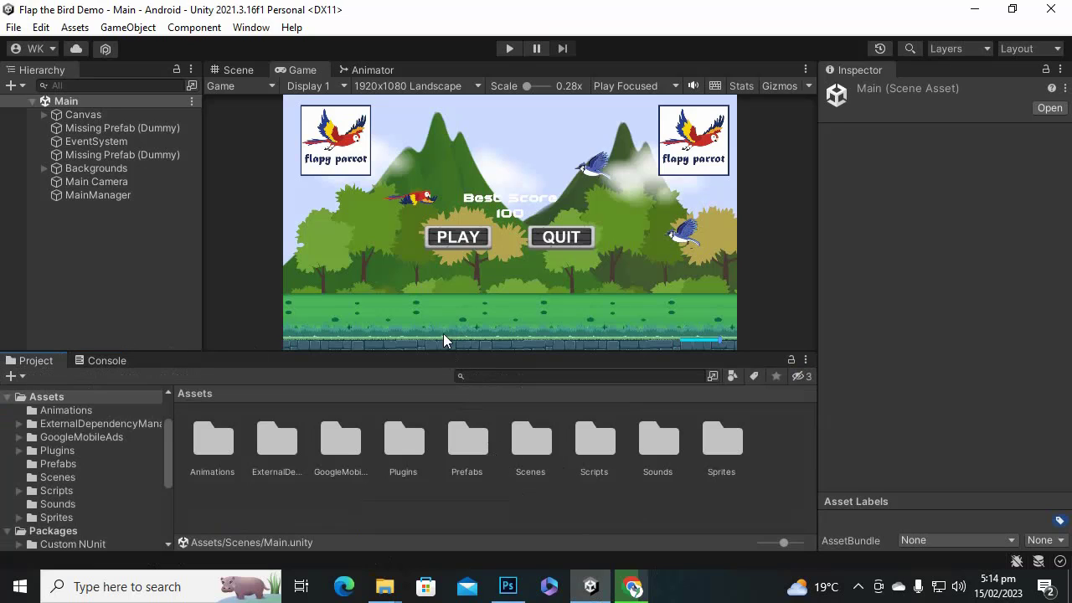
Open Assets > Google Mobile Ads > Settings.
left_click(75, 28)
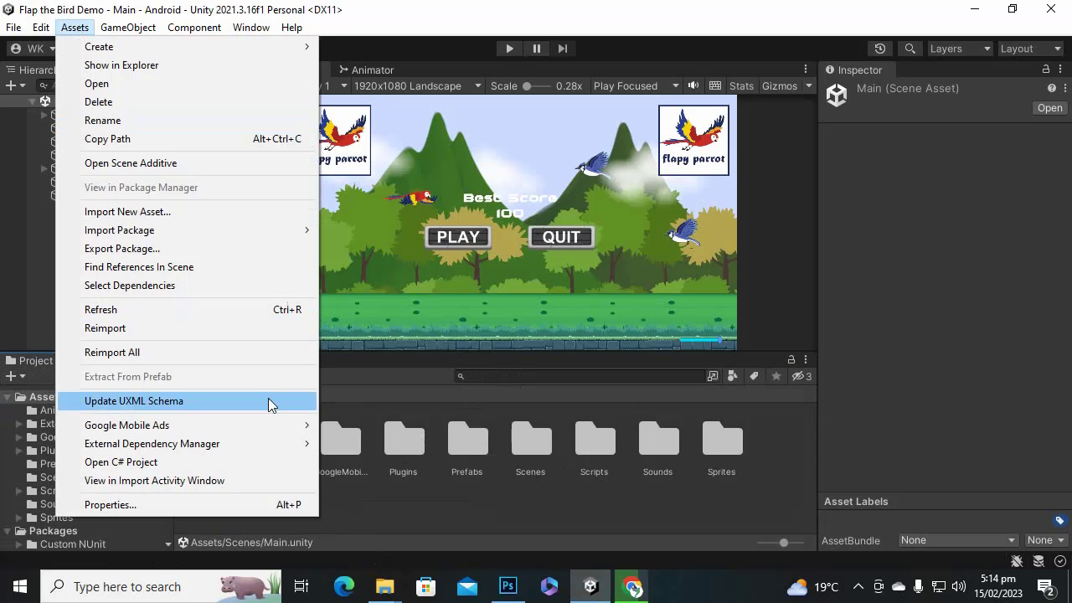
mouse_move(245, 420)
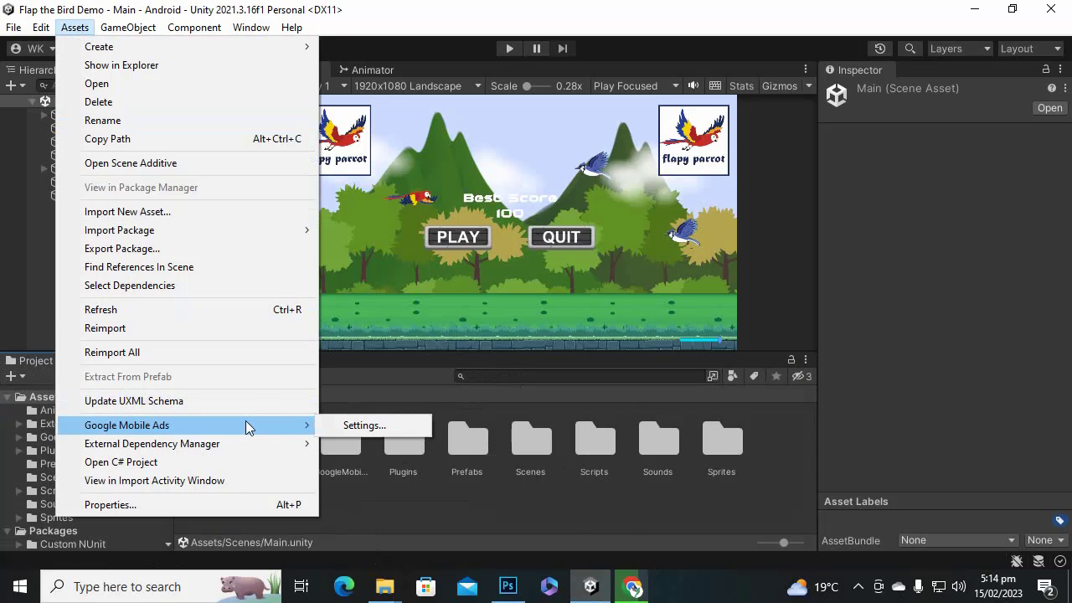
left_click(389, 429)
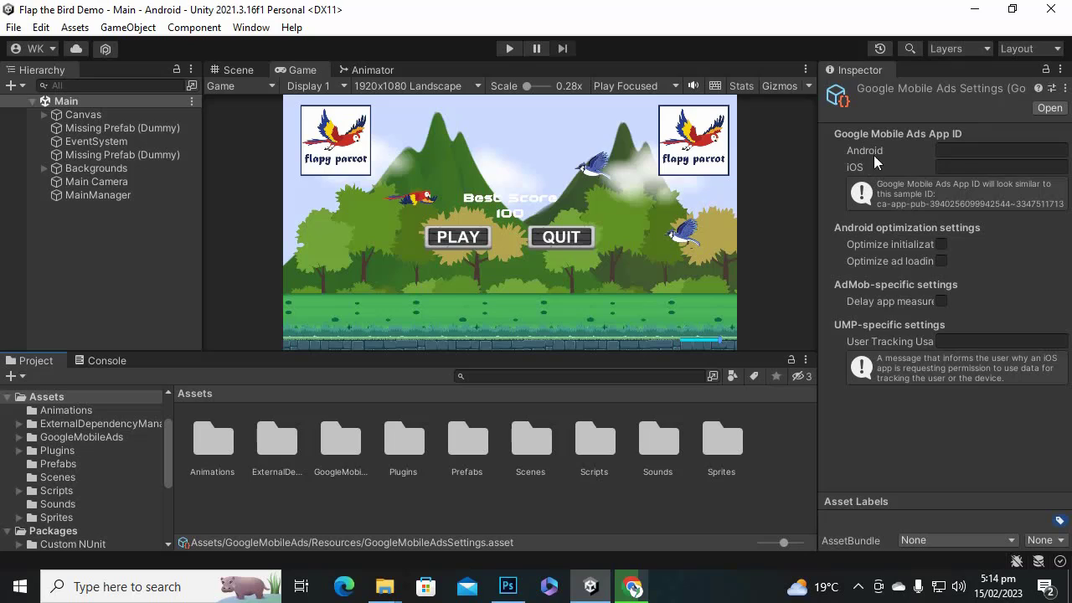
Paste the copied sample ID into the Android App ID field.
right_click(956, 154)
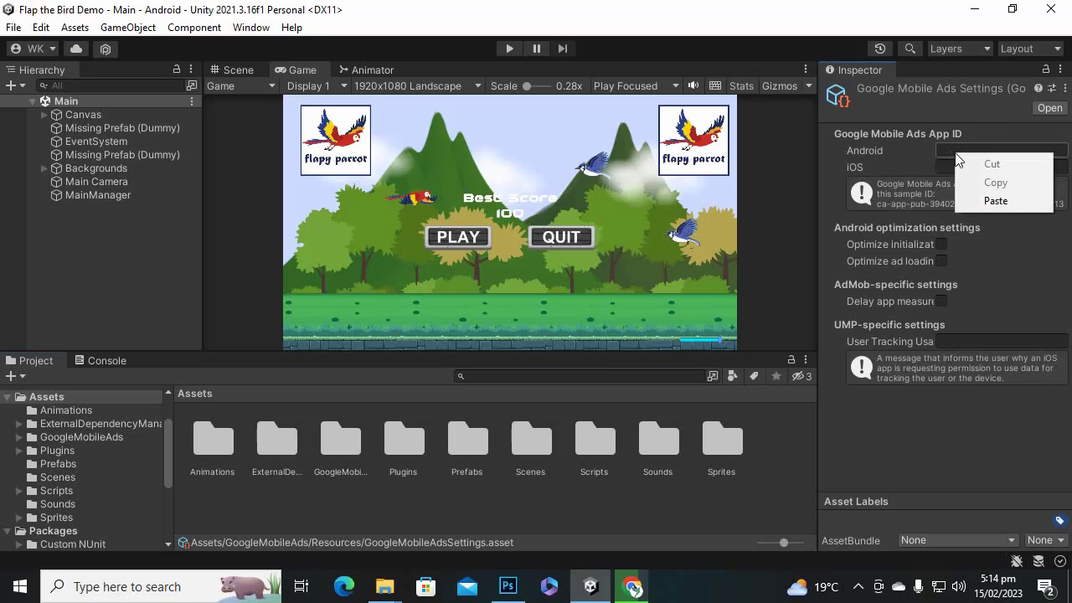
left_click(990, 202)
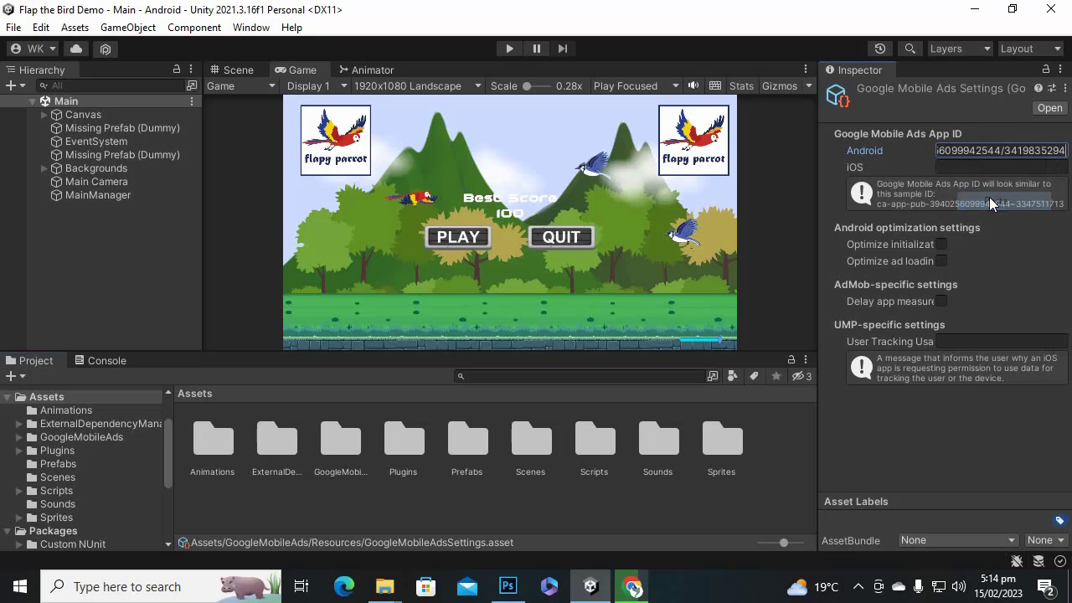
left_click(636, 578)
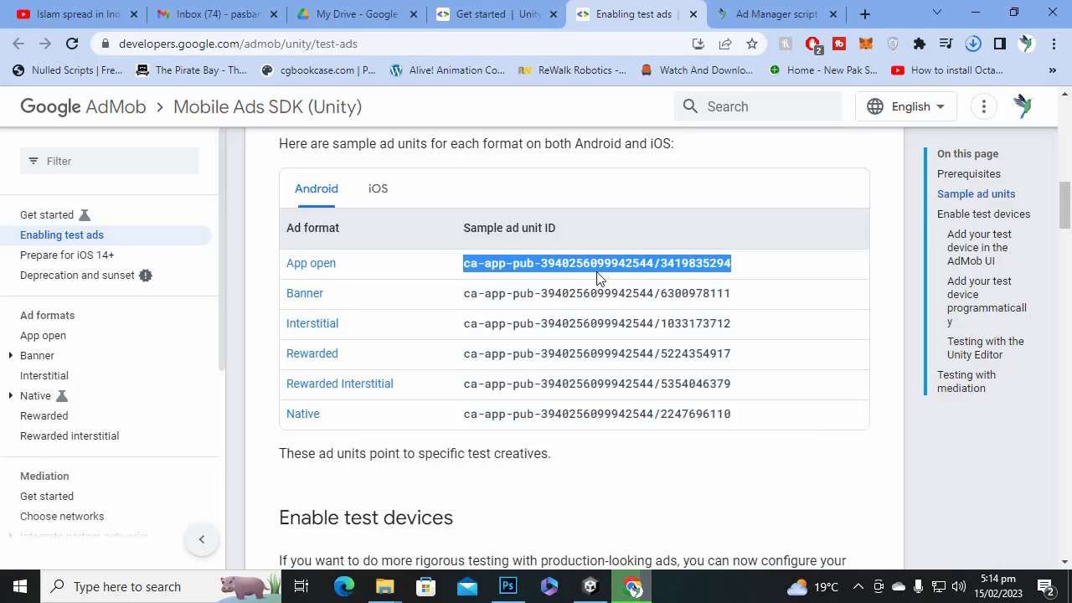
left_click(590, 586)
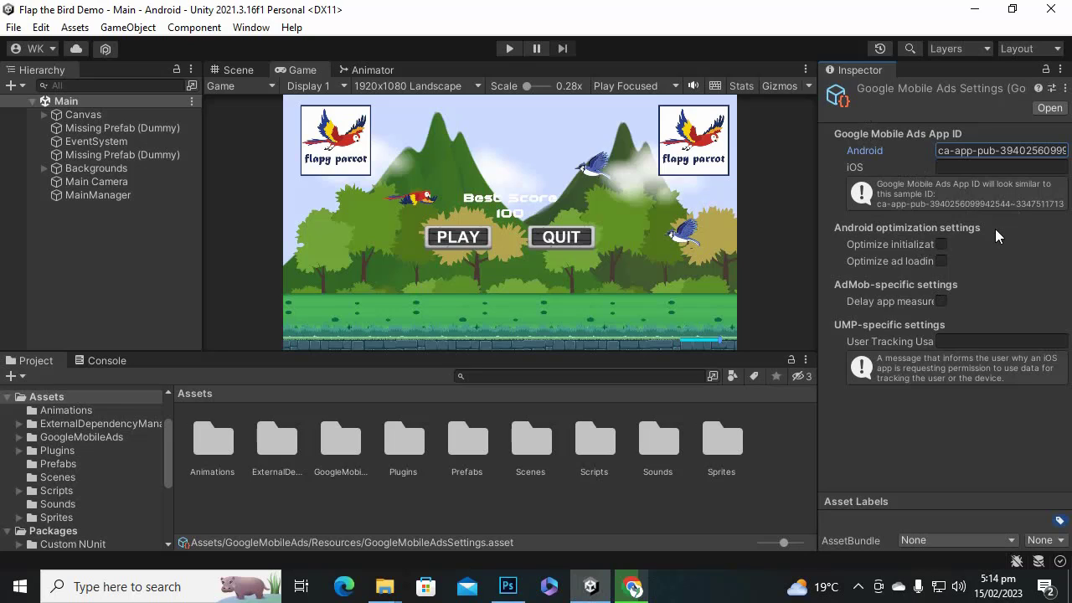
Turn on Optimize initialization and Optimize ad loading, then open the Scripts folder.
left_click(942, 245)
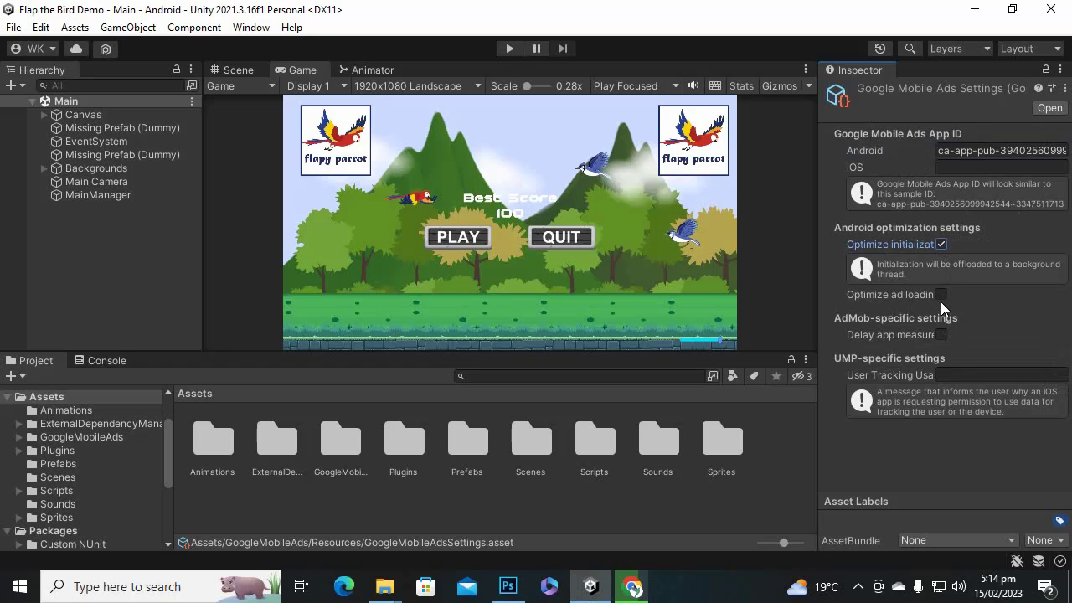
left_click(941, 295)
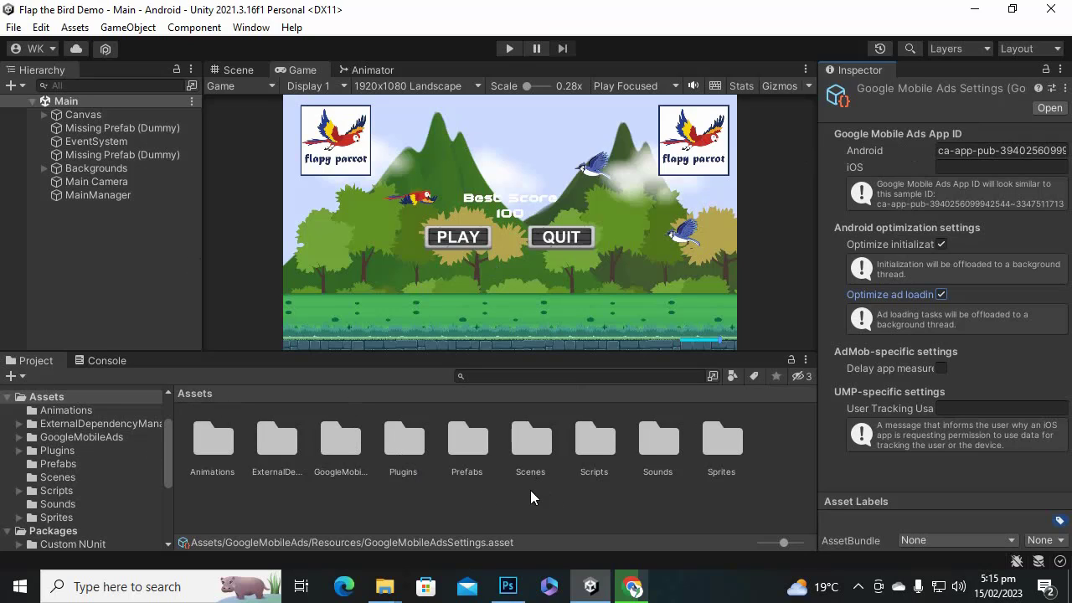
double_click(577, 450)
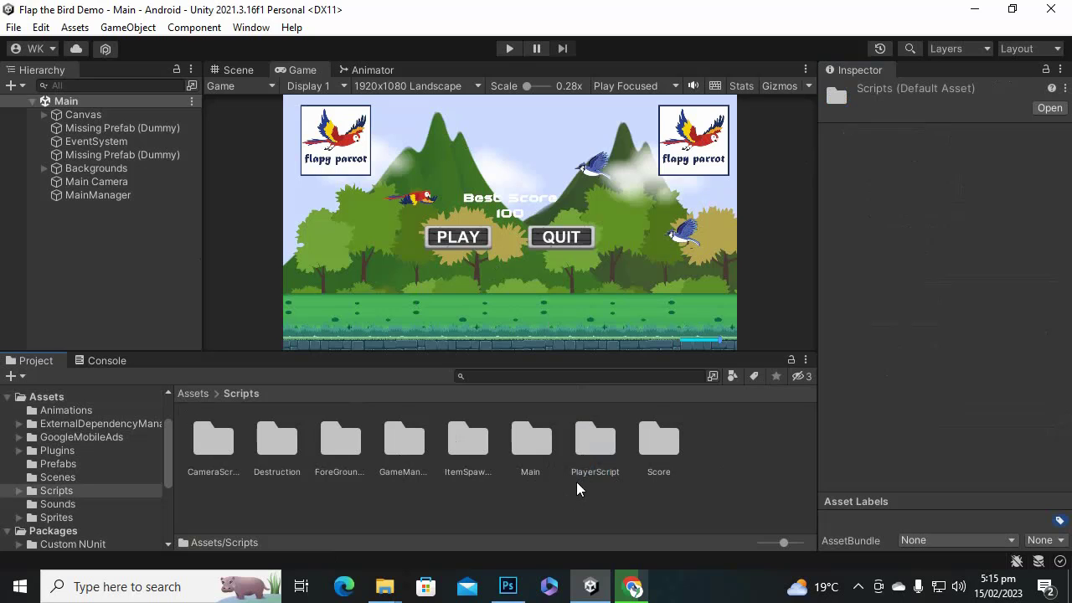
Go to the Ad Manager script article and follow its DOWNLOAD link.
left_click(636, 590)
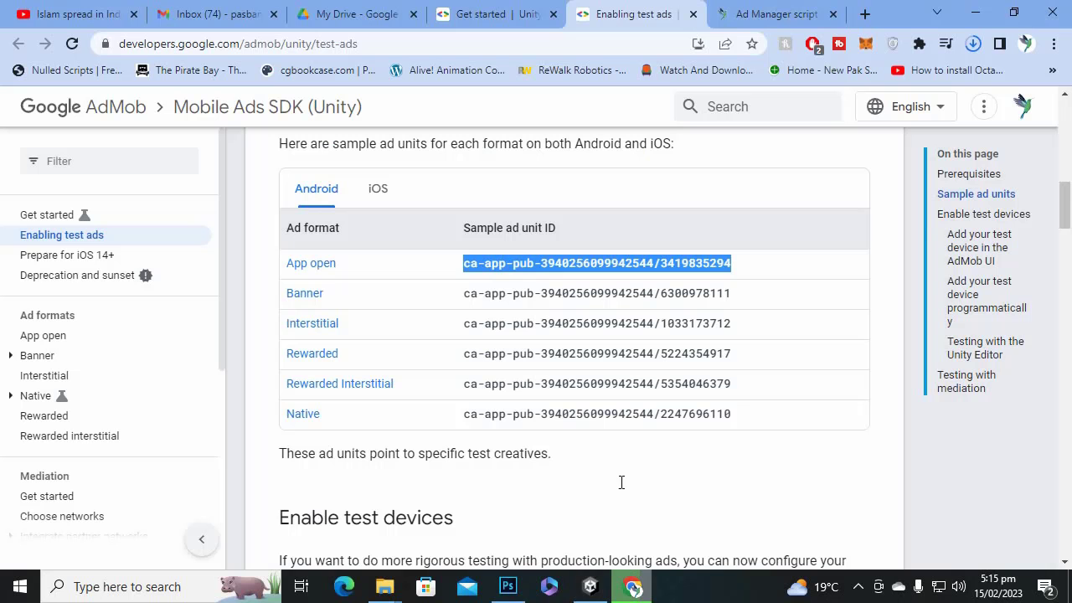
key("ctrl+Tab")
scroll(401, 335, "down", 3)
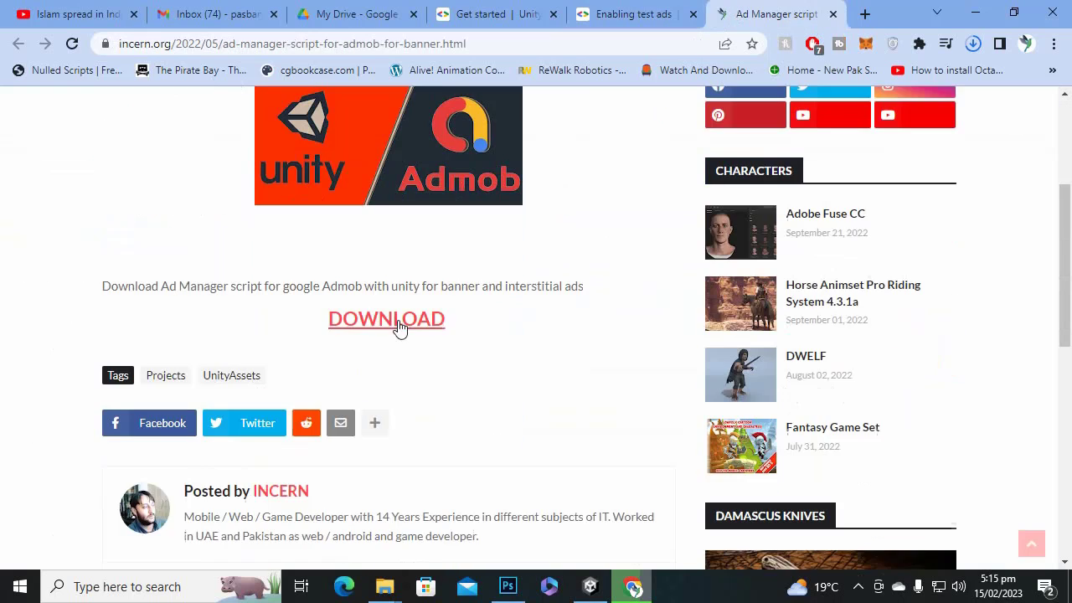
scroll(397, 322, "up", 2)
scroll(253, 257, "up", 1)
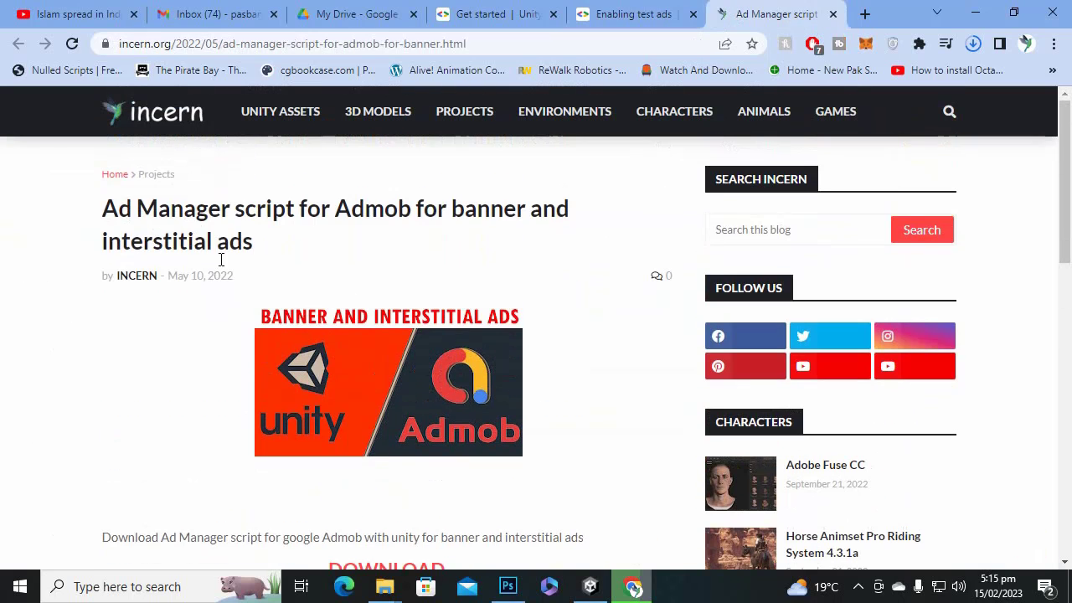
left_click(336, 44)
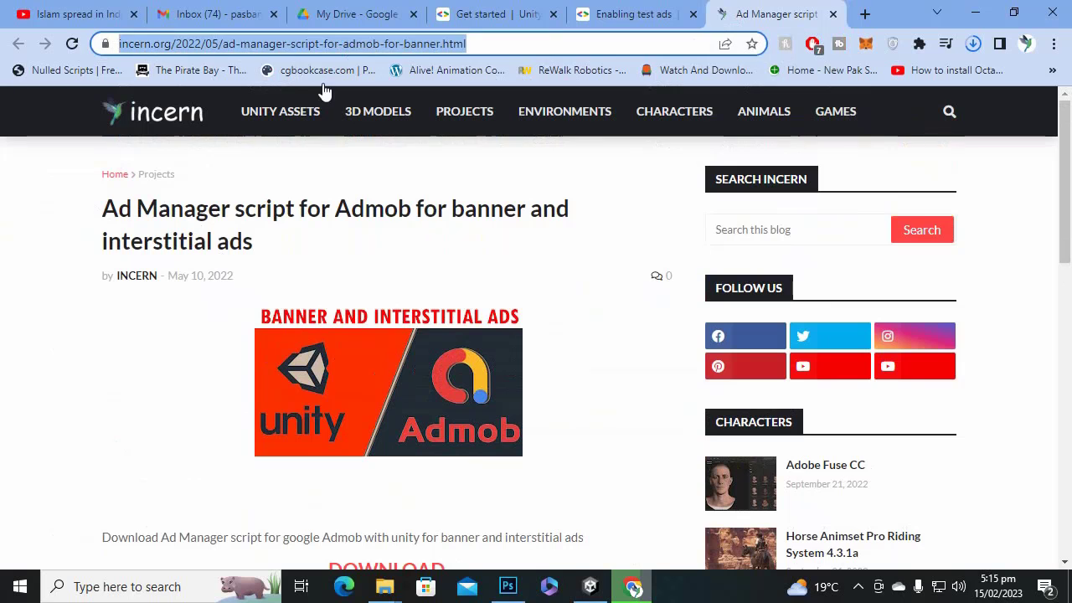
left_click(216, 239)
scroll(222, 256, "down", 4)
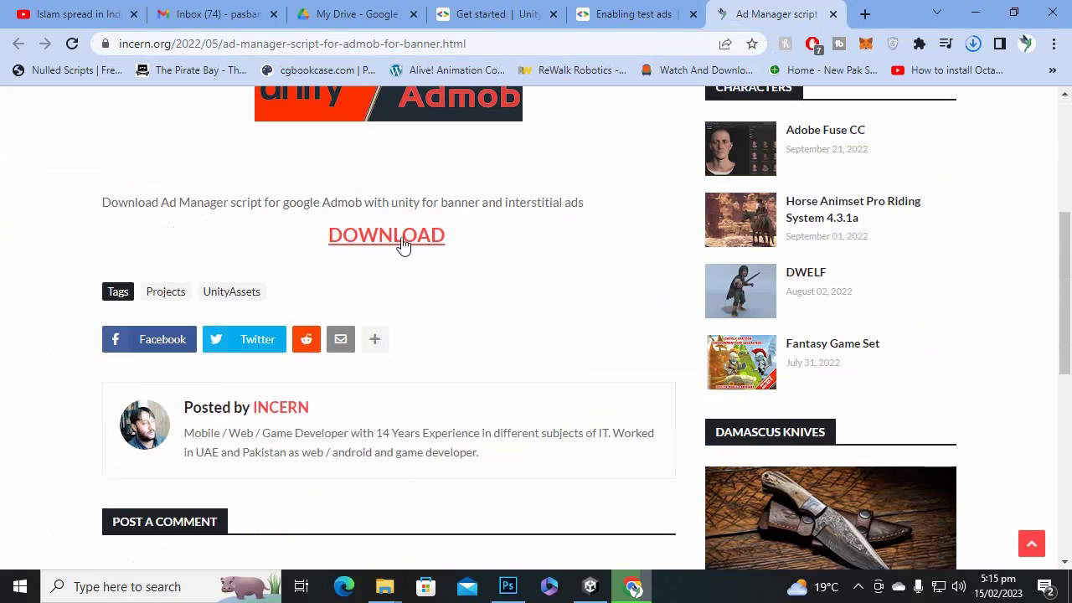
left_click(400, 238)
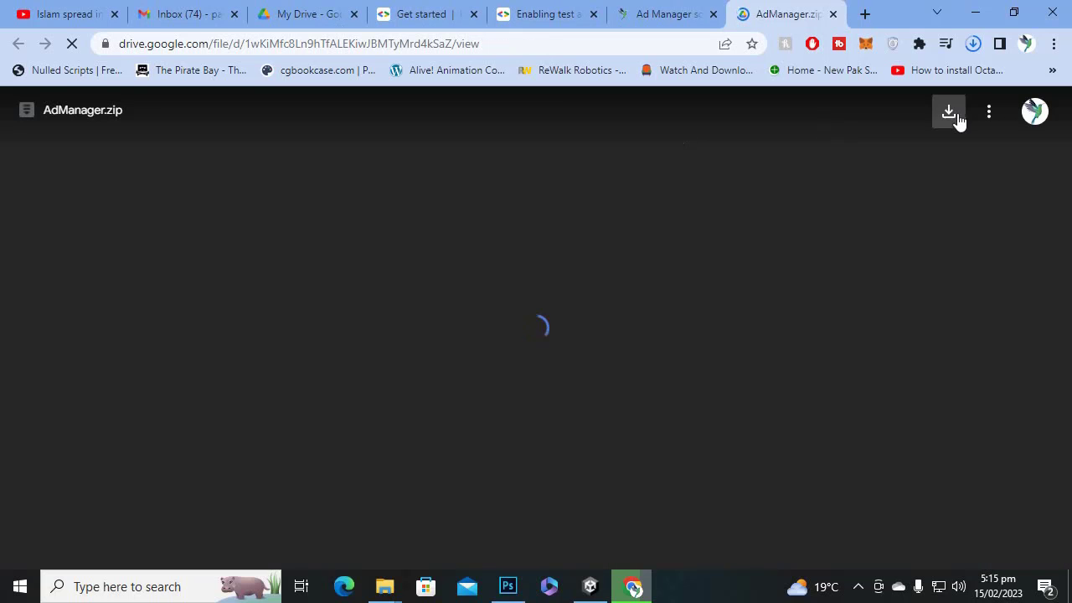
Download AdManager.zip from Google Drive.
left_click(954, 116)
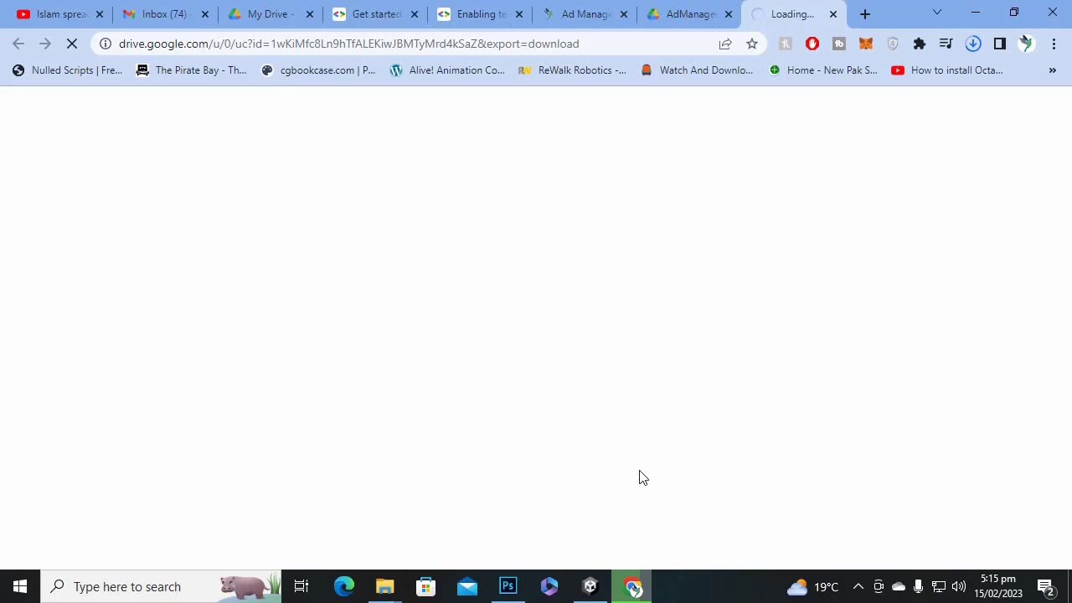
left_click(590, 587)
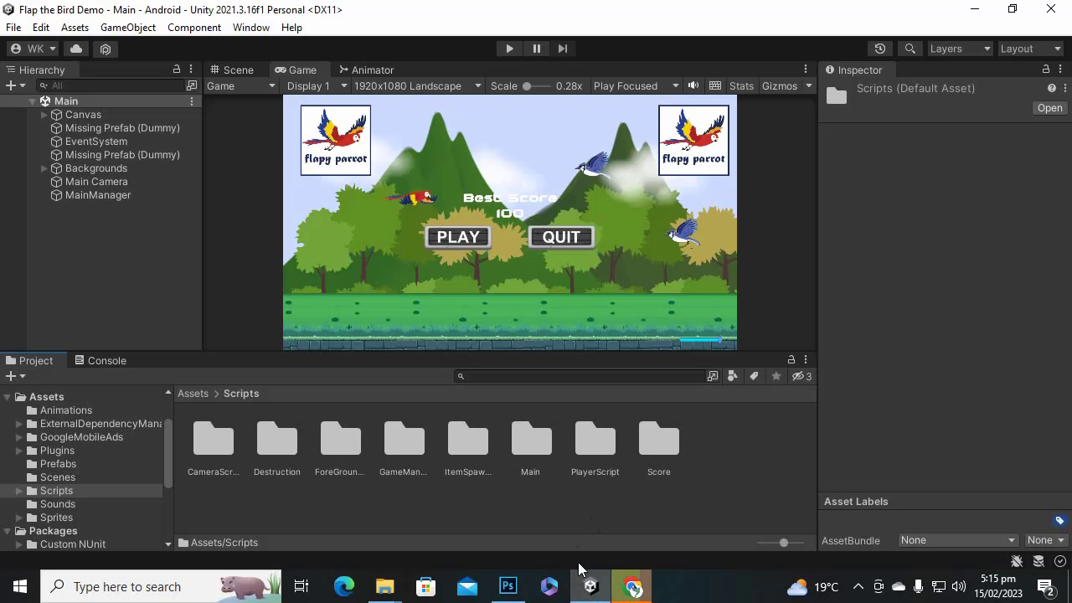
left_click(633, 586)
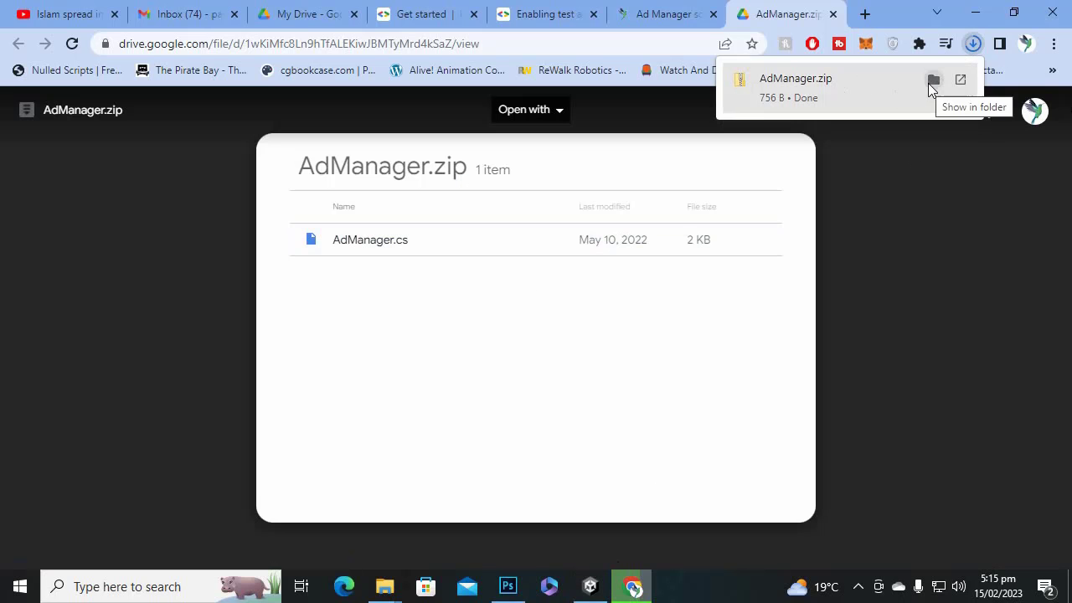
Extract AdManager.zip to an AdManager folder with 7-Zip.
left_click(931, 81)
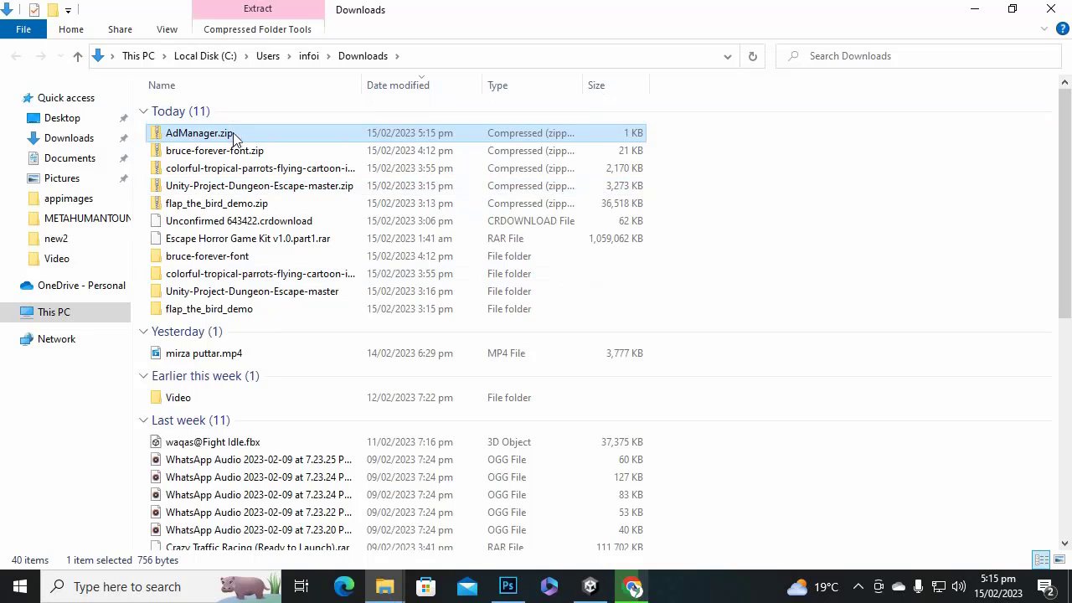
right_click(235, 137)
mouse_move(348, 303)
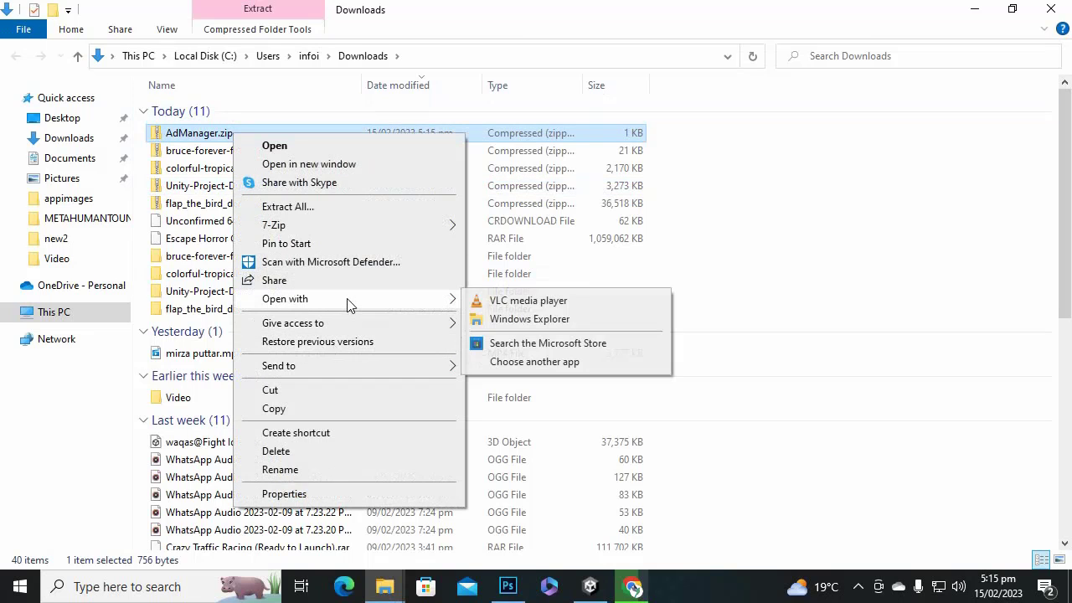
mouse_move(340, 230)
left_click(570, 300)
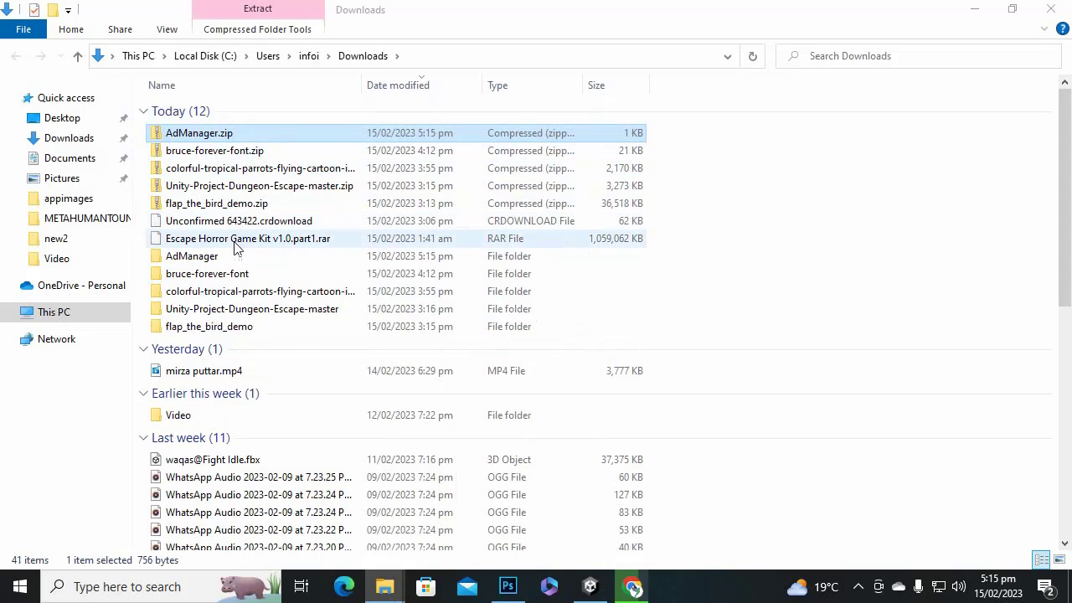
Drag AdManager.cs from the extracted folder into Unity's Scripts folder.
double_click(209, 255)
left_click(222, 109)
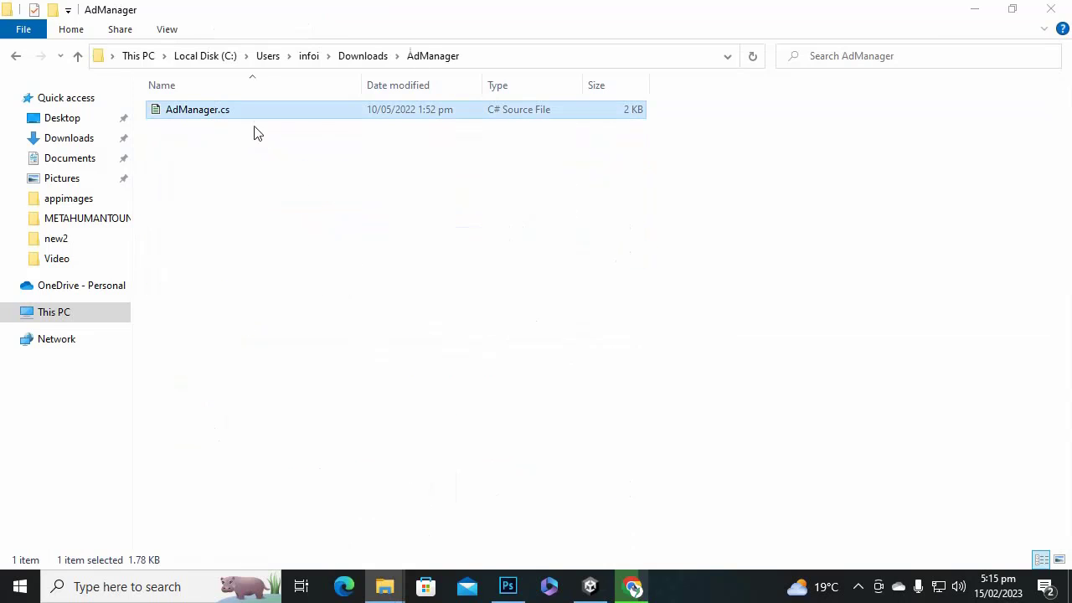
left_click_drag(237, 116, 620, 455)
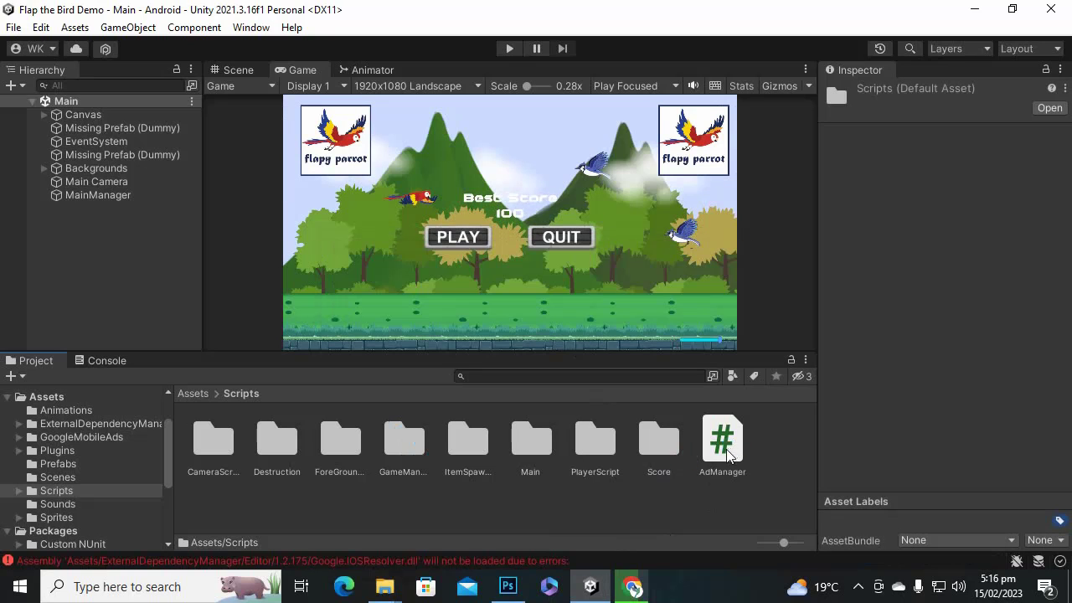
Preview AdManager.cs, then look inside the GameManager, PlayerScript and Score folders.
left_click(659, 444)
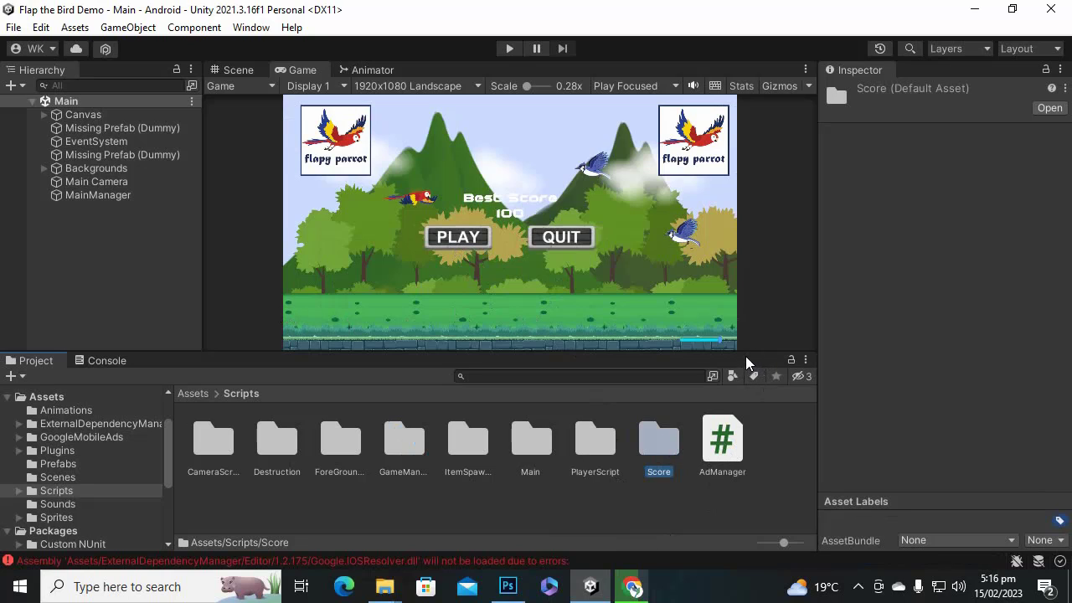
left_click(713, 447)
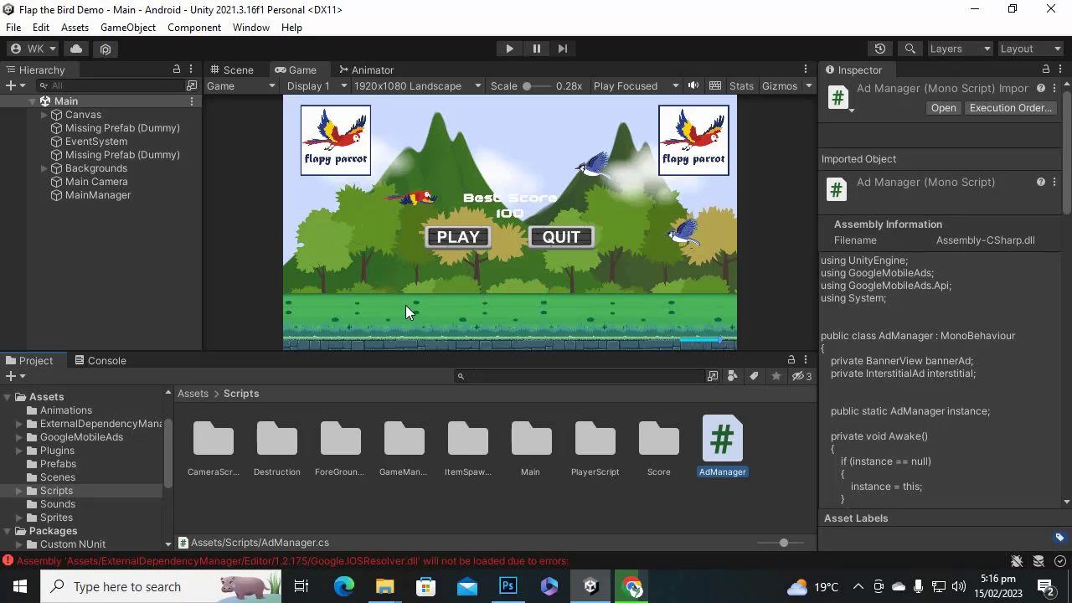
double_click(416, 445)
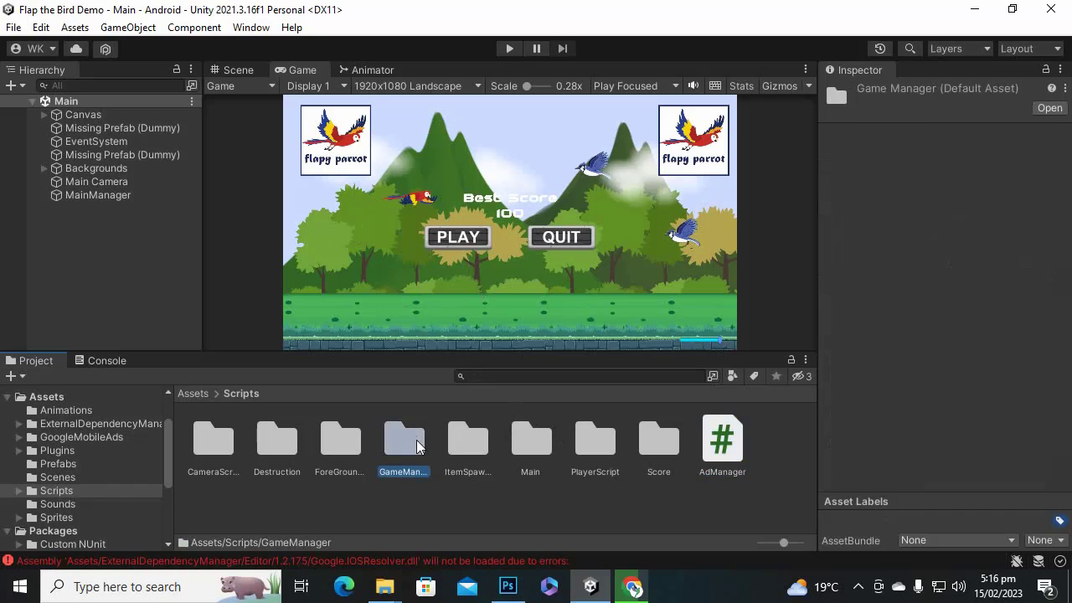
left_click(252, 393)
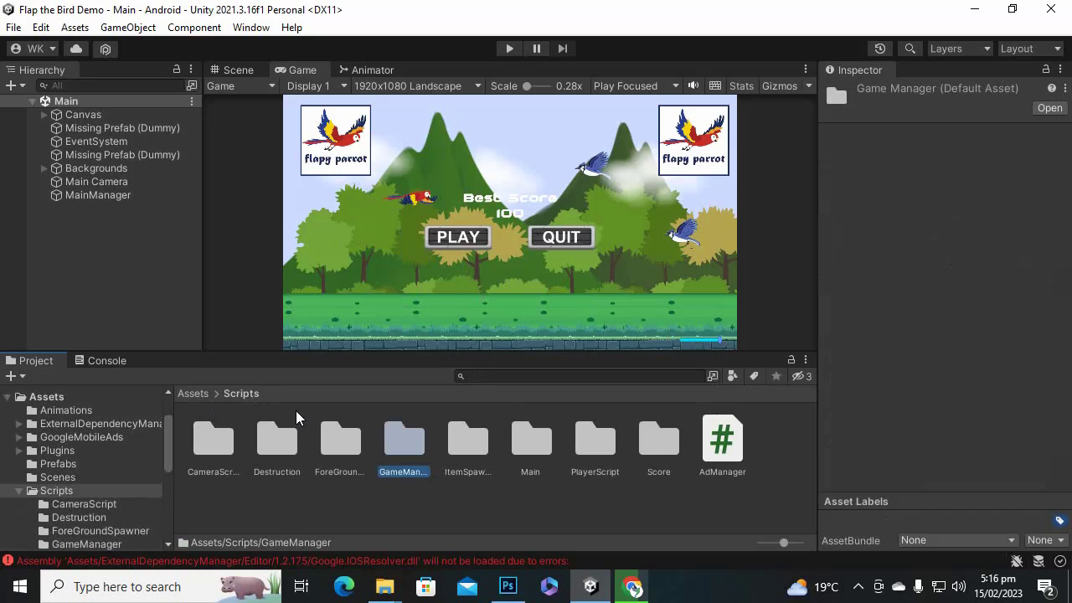
double_click(611, 448)
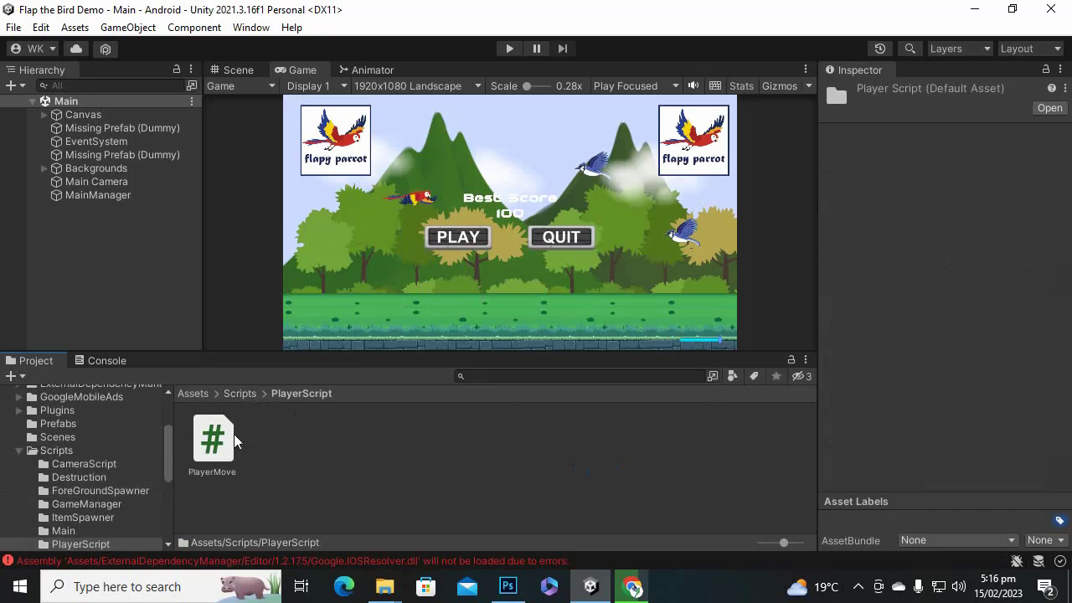
left_click(240, 393)
left_click(672, 442)
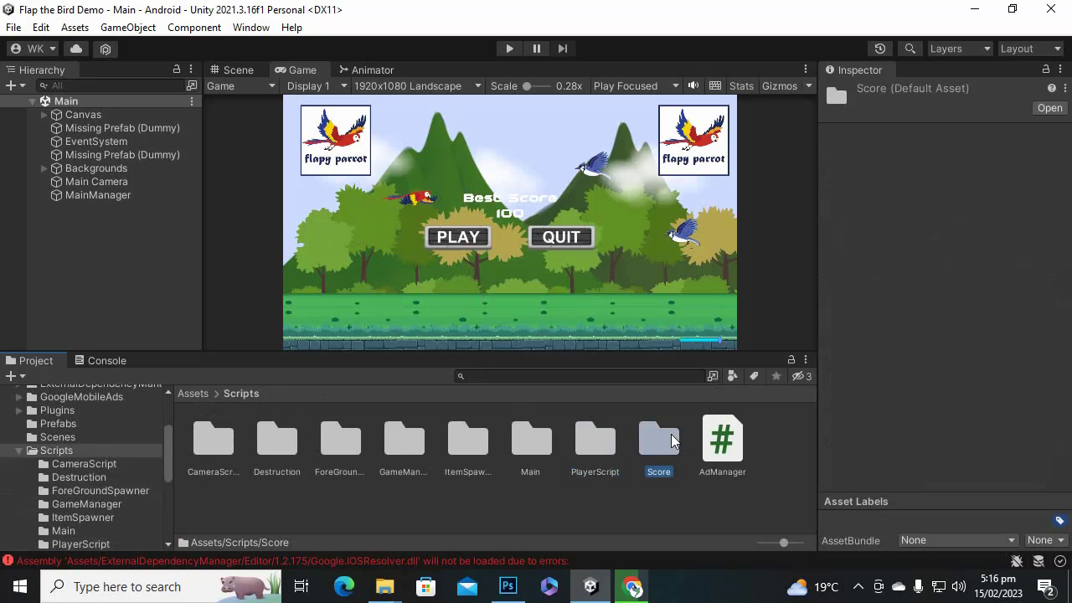
double_click(670, 437)
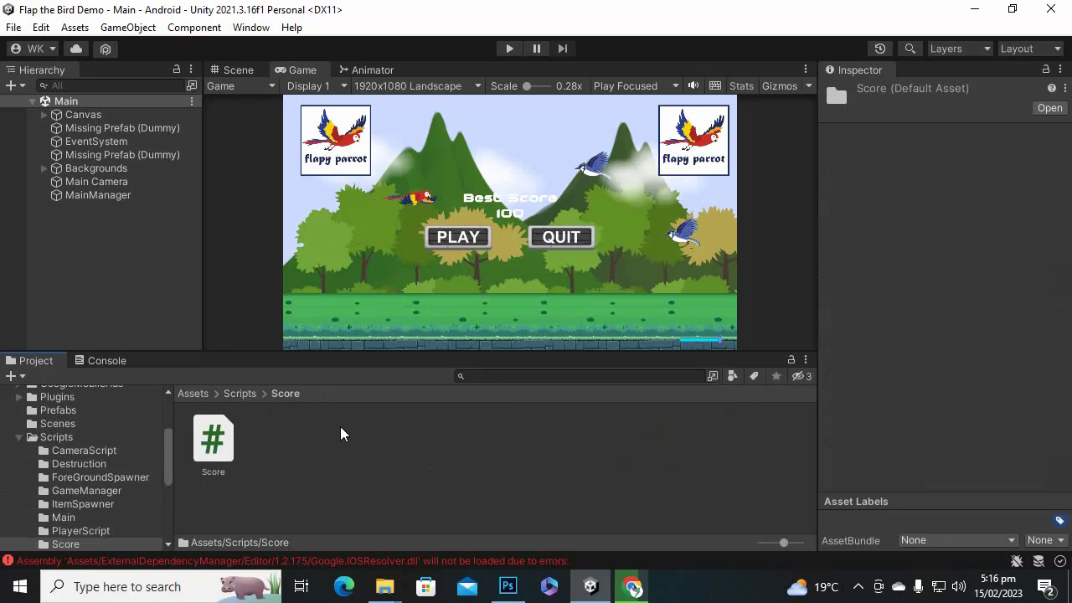
left_click(240, 394)
double_click(535, 442)
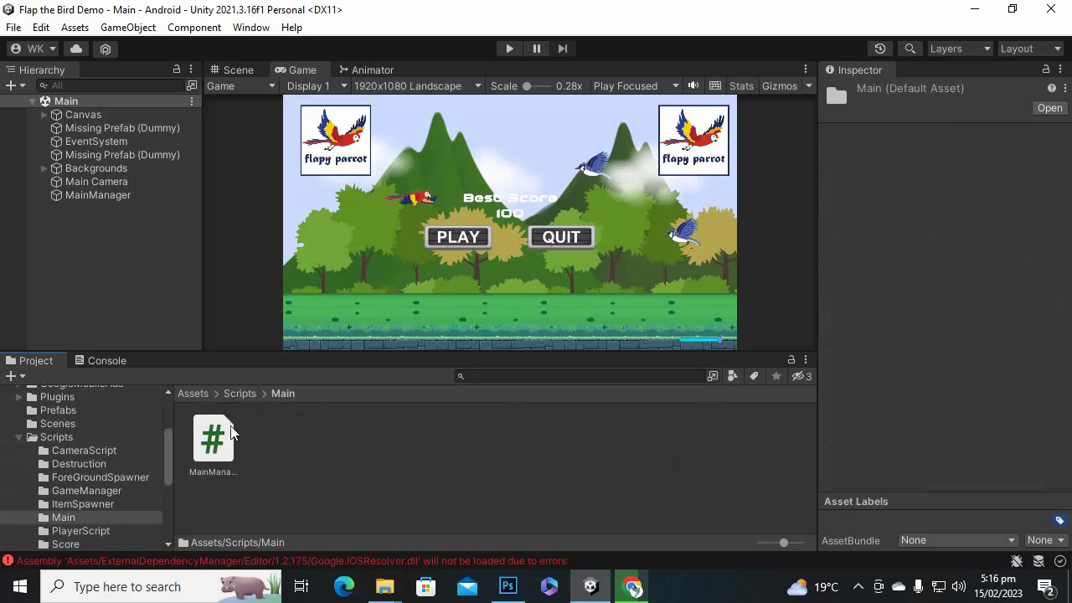
Read the MainManager script in the Main folder, then preview AdManager.cs again.
left_click(214, 439)
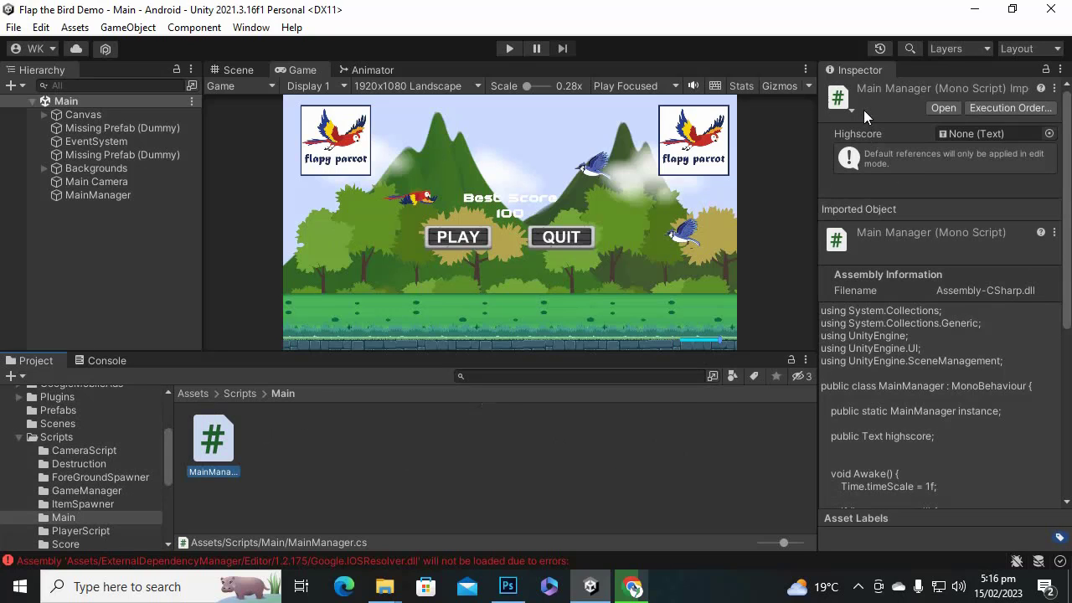
scroll(914, 329, "down", 3)
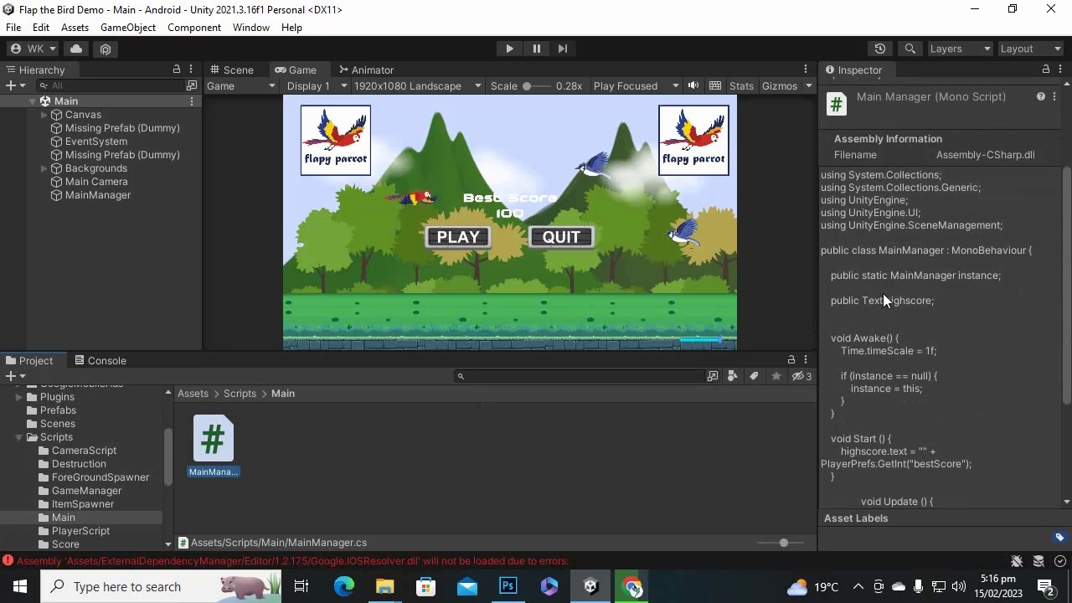
scroll(911, 312, "down", 2)
scroll(901, 310, "down", 2)
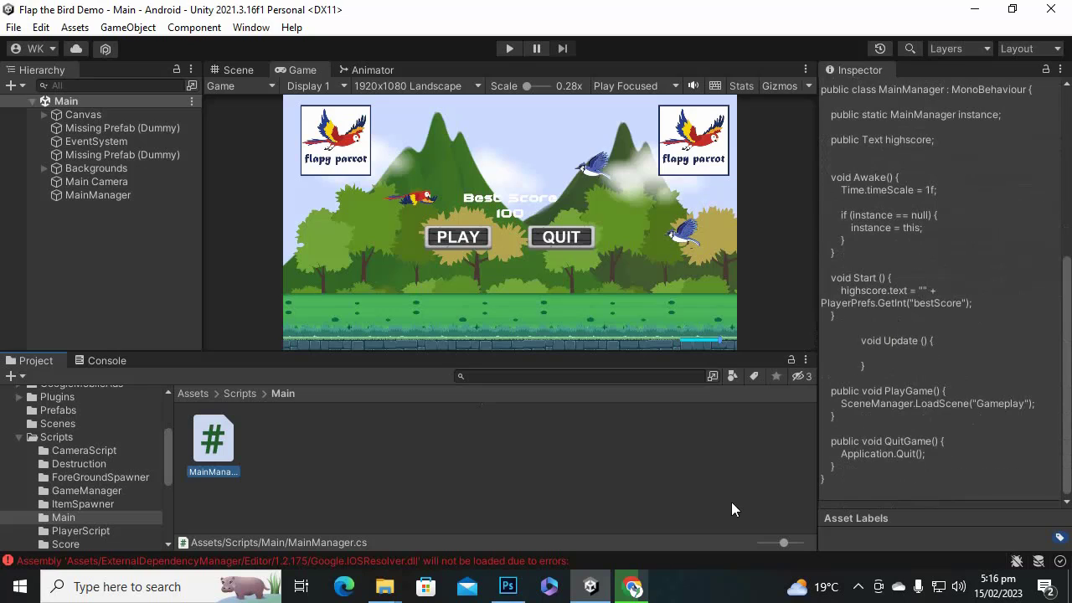
scroll(980, 447, "up", 8)
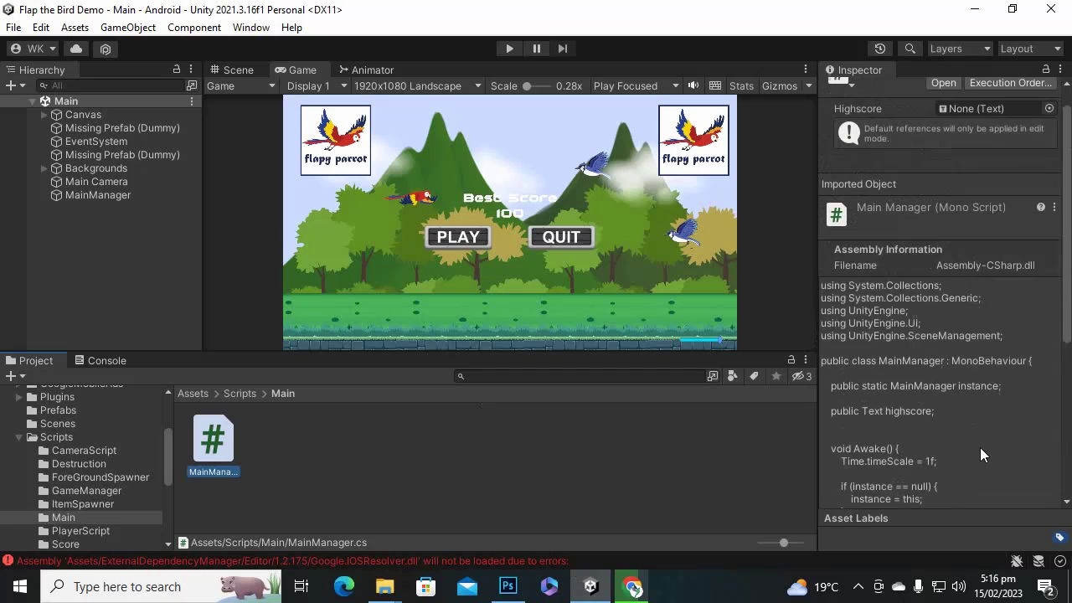
left_click(242, 392)
left_click(723, 441)
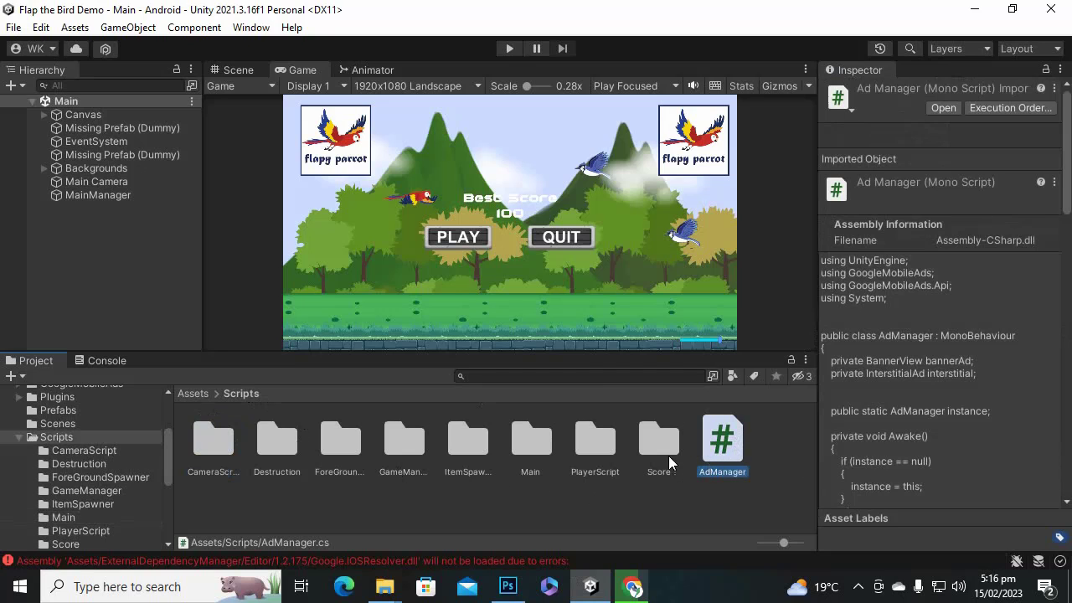
Open AdManager.cs in Visual Studio and review its GoogleMobileAds using statements.
double_click(720, 463)
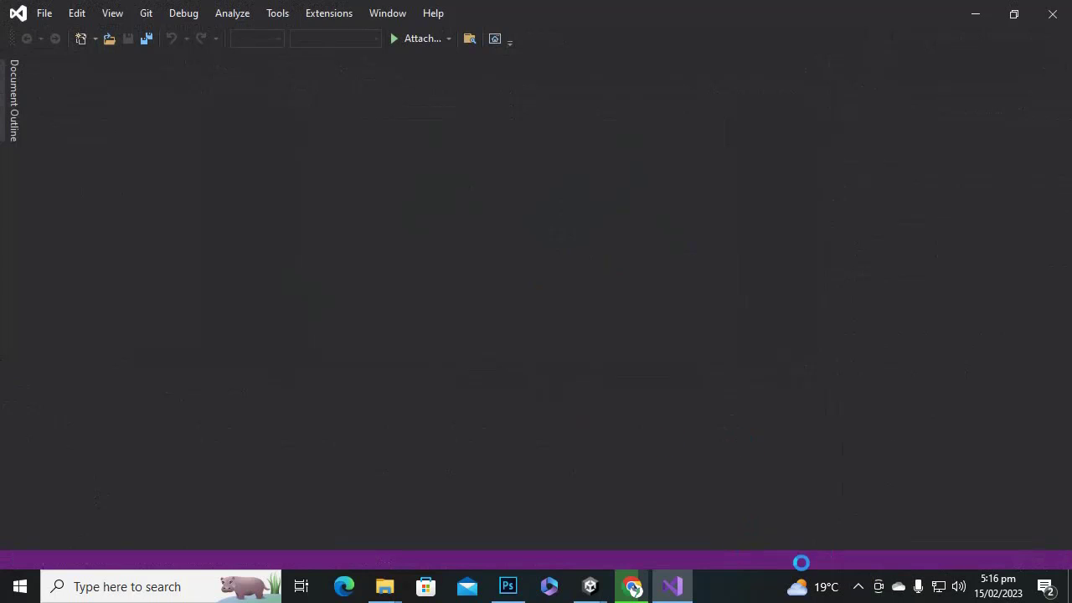
left_click(858, 588)
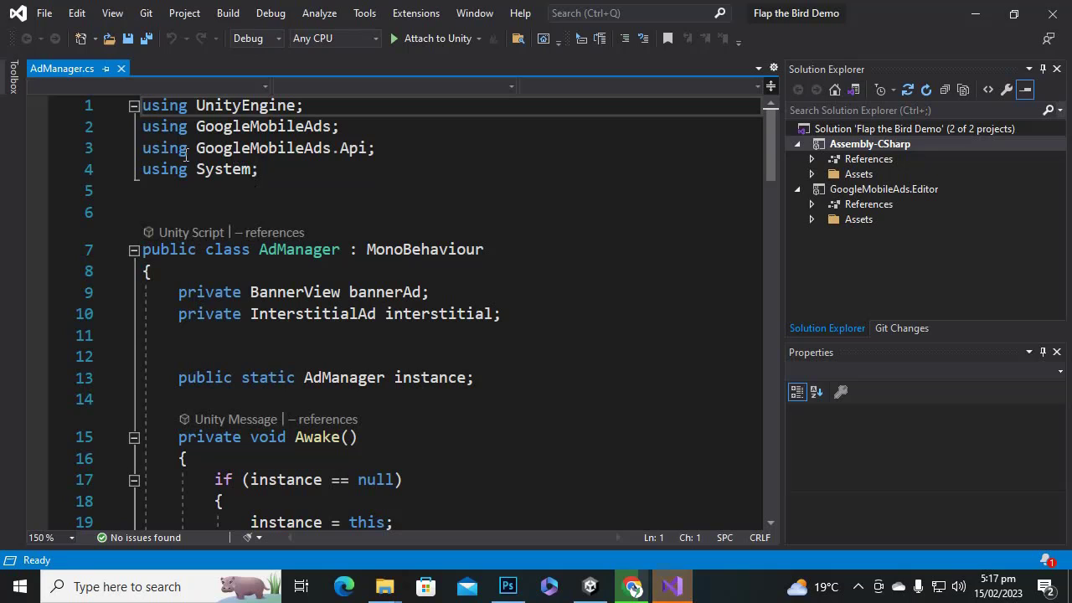
left_click(284, 127)
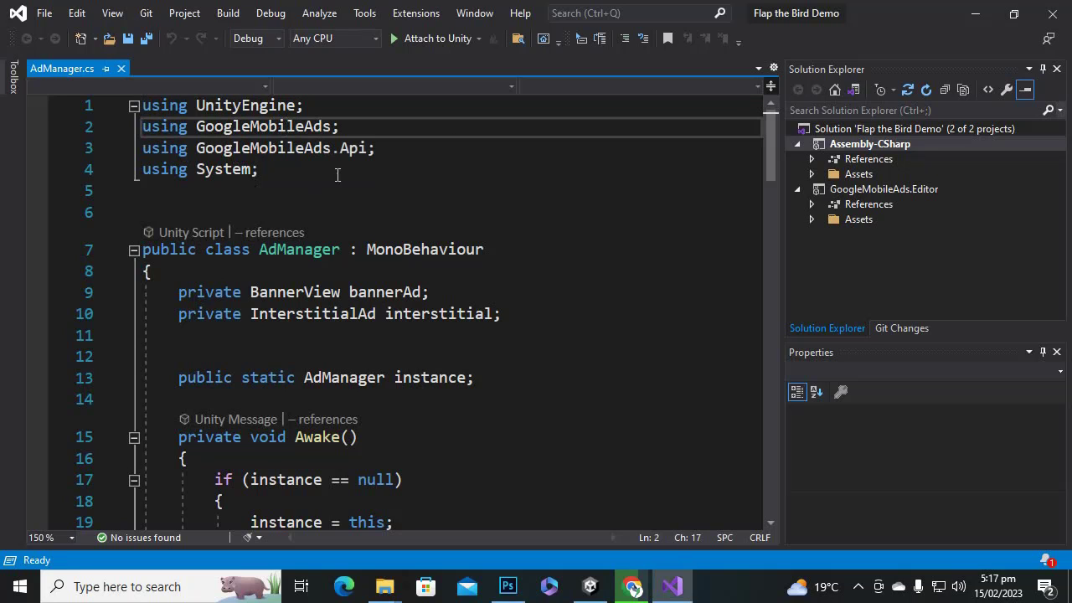
left_click_drag(339, 126, 137, 103)
left_click(323, 148)
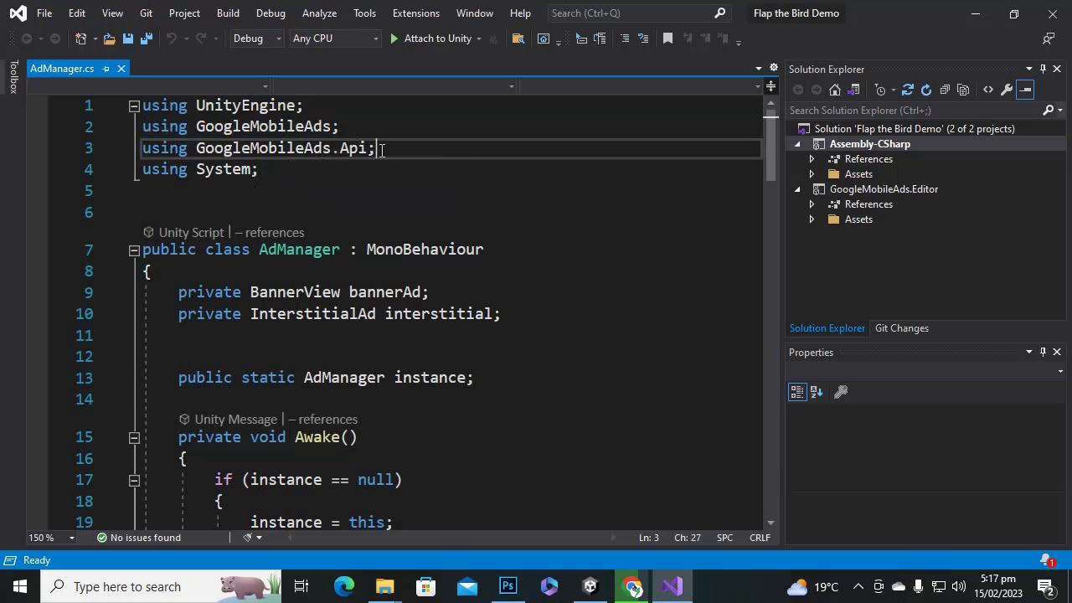
scroll(351, 348, "down", 2)
scroll(347, 394, "up", 2)
Go over the BannerView bannerAd and InterstitialAd interstitial field declarations.
left_click(233, 293)
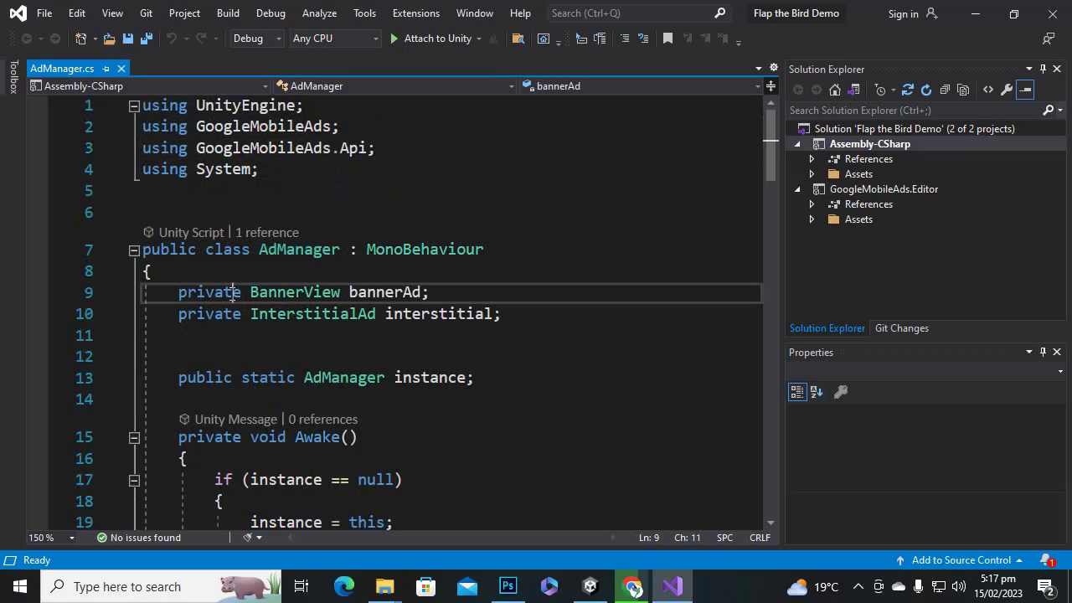
left_click(402, 292)
left_click(225, 315)
left_click(304, 315)
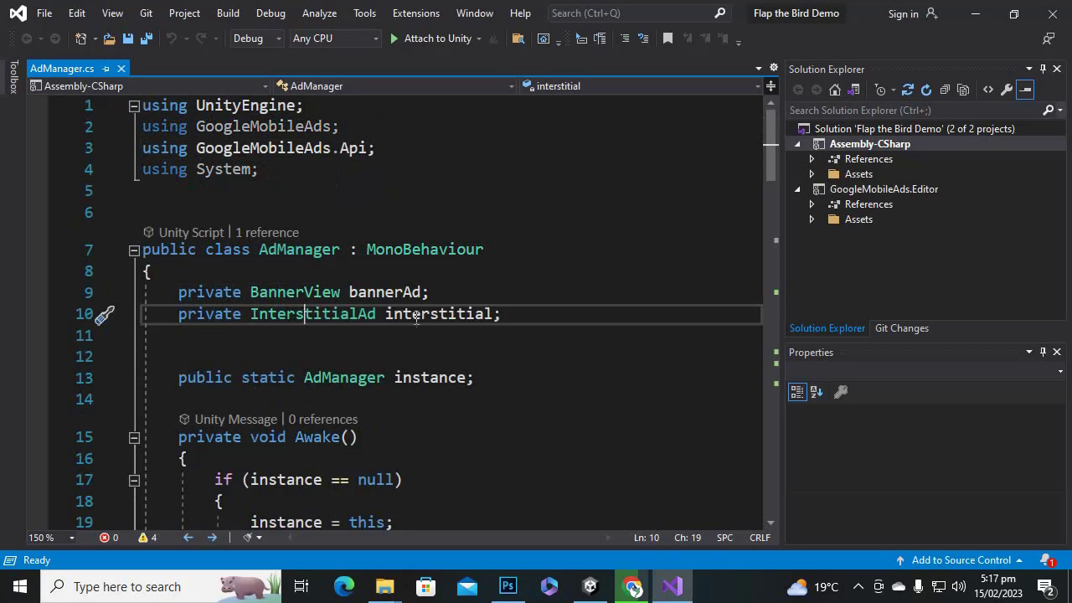
left_click(456, 314)
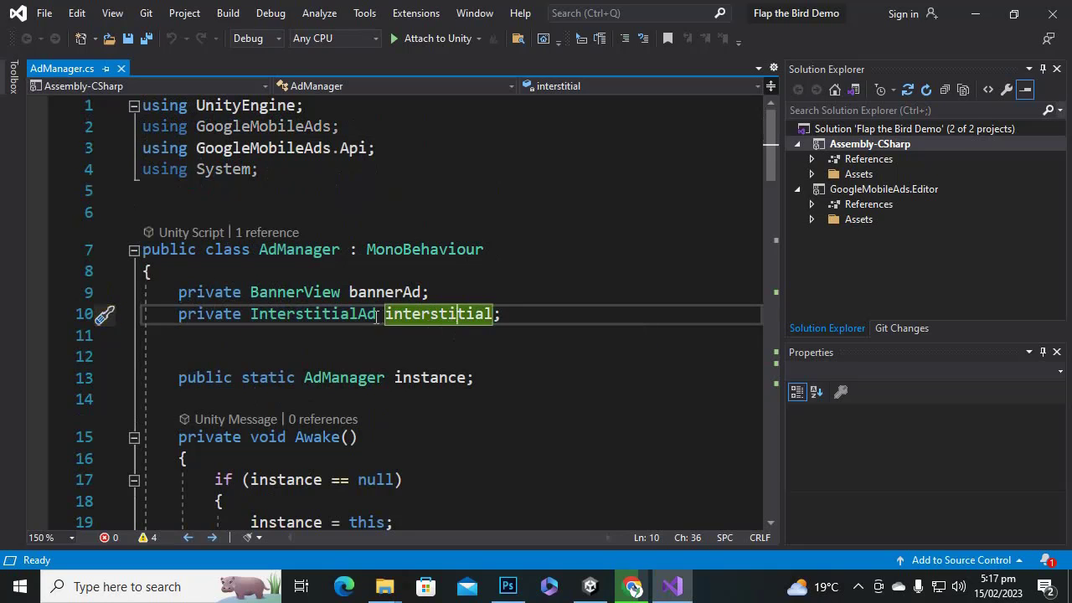
left_click(352, 314)
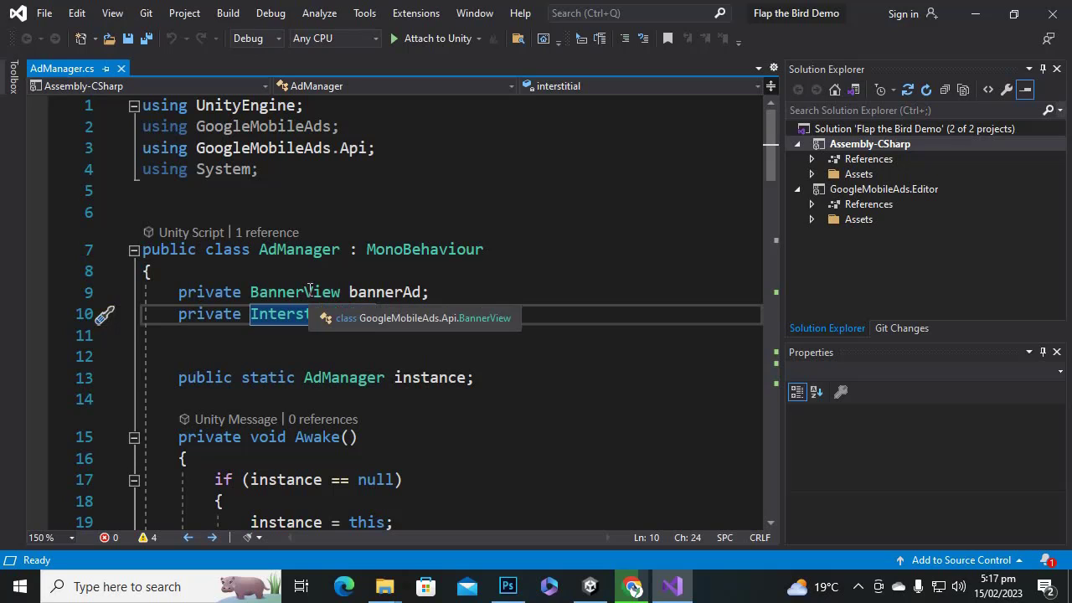
Examine the static instance field and where it is used.
left_click(313, 157)
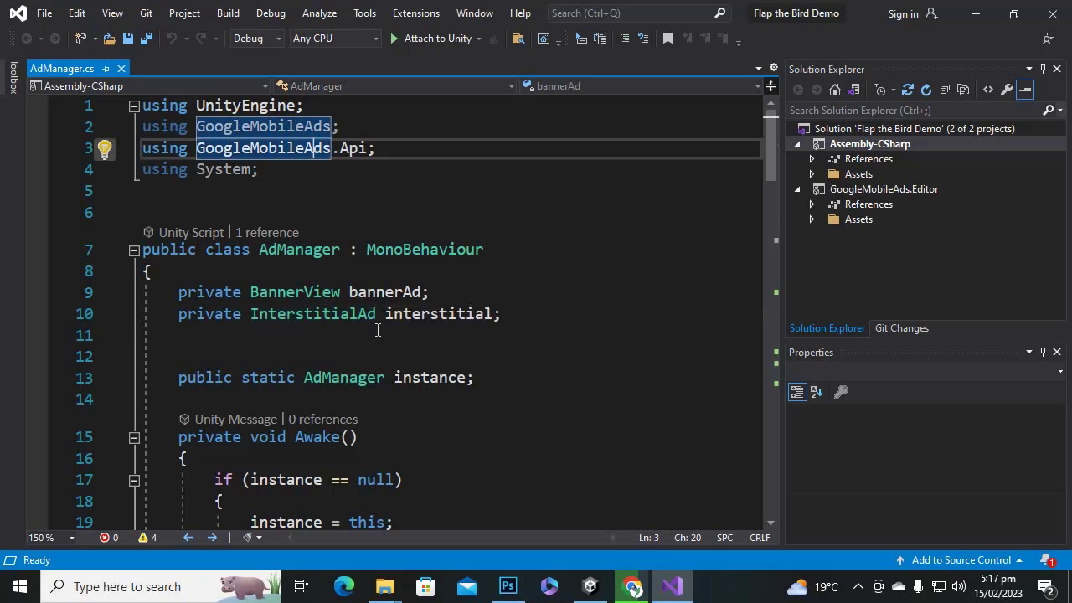
scroll(376, 337, "down", 1)
left_click(262, 330)
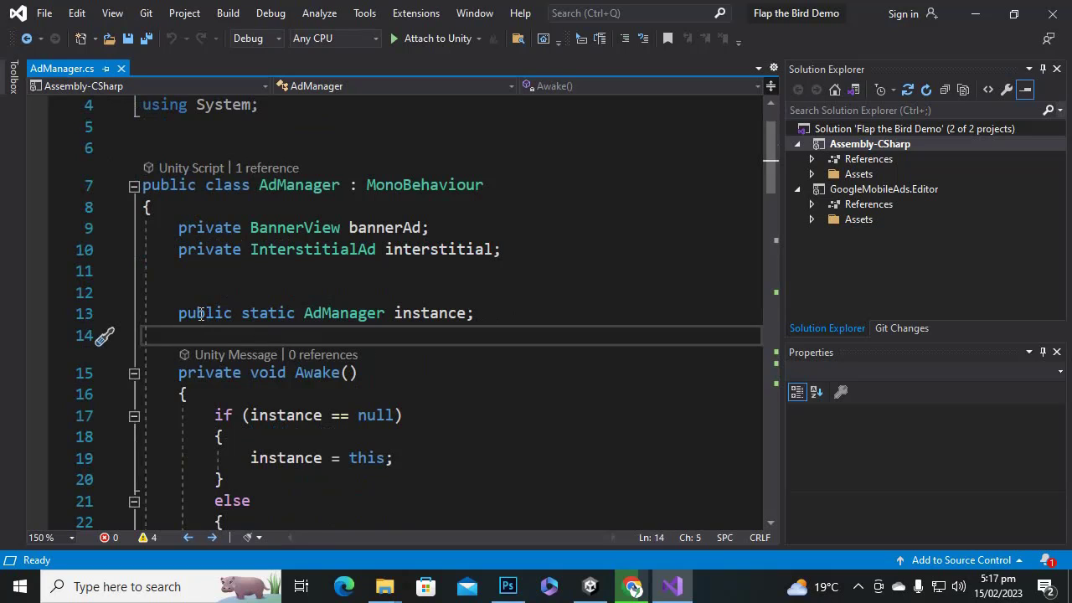
left_click(197, 313)
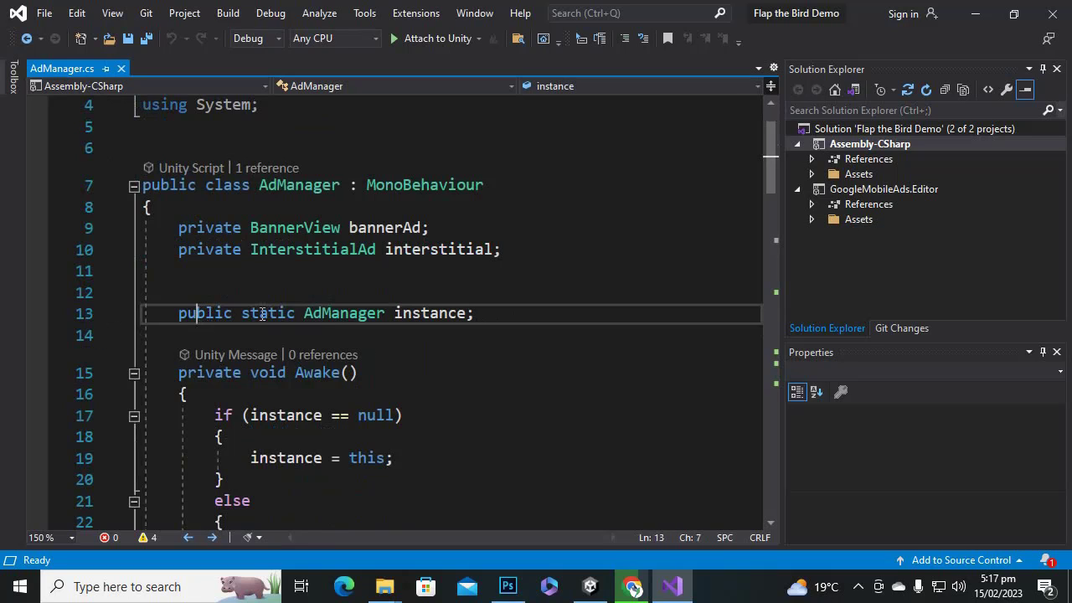
left_click(438, 313)
left_click(482, 313)
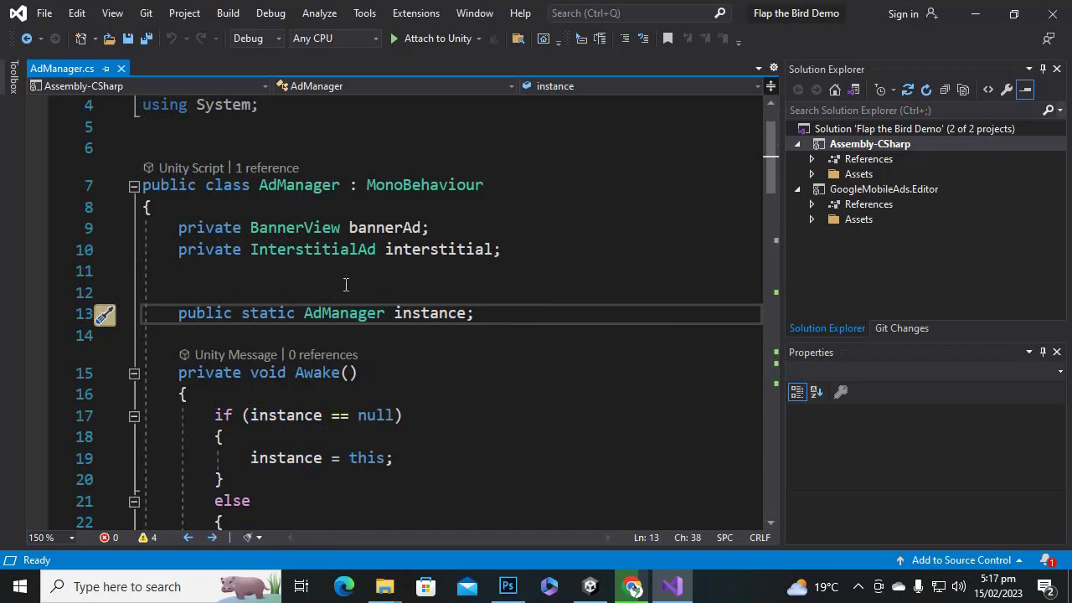
scroll(319, 254, "down", 3)
scroll(319, 253, "up", 4)
scroll(323, 263, "down", 5)
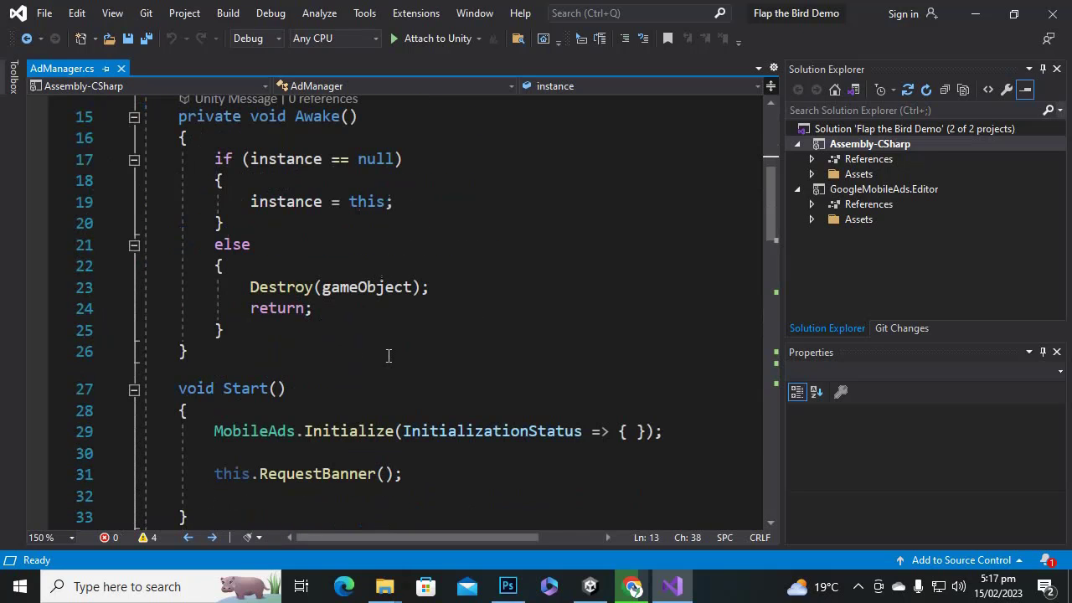
scroll(285, 386, "down", 4)
scroll(287, 330, "up", 7)
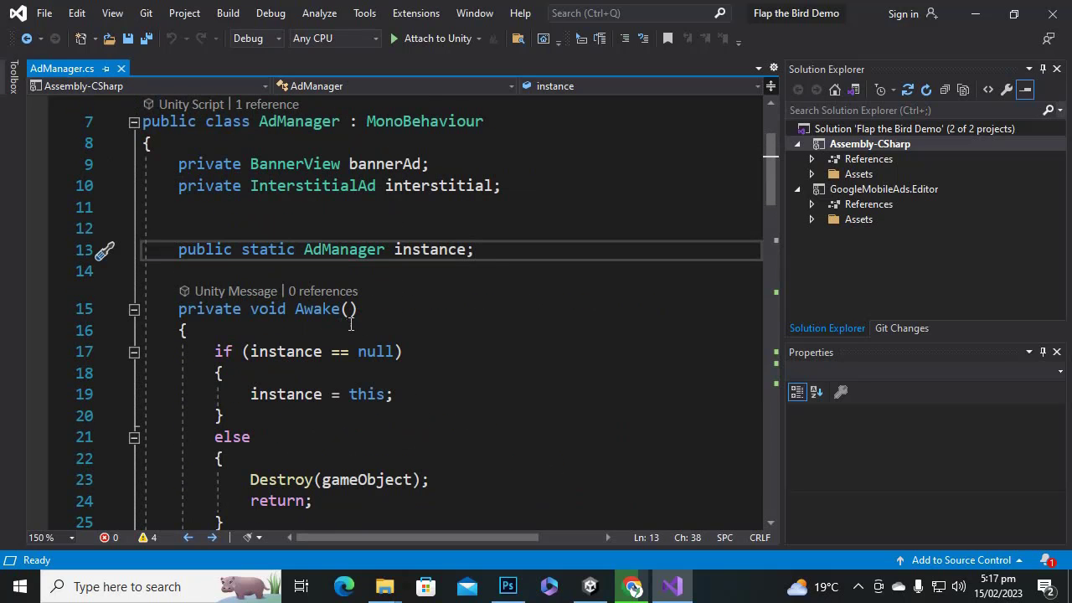
scroll(308, 336, "down", 1)
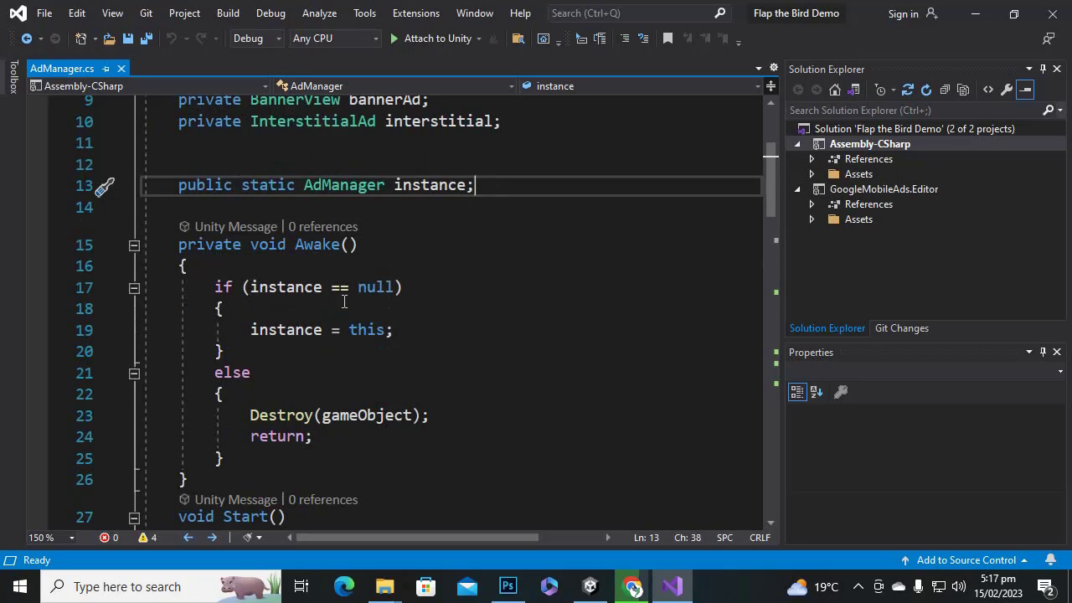
left_click(261, 287)
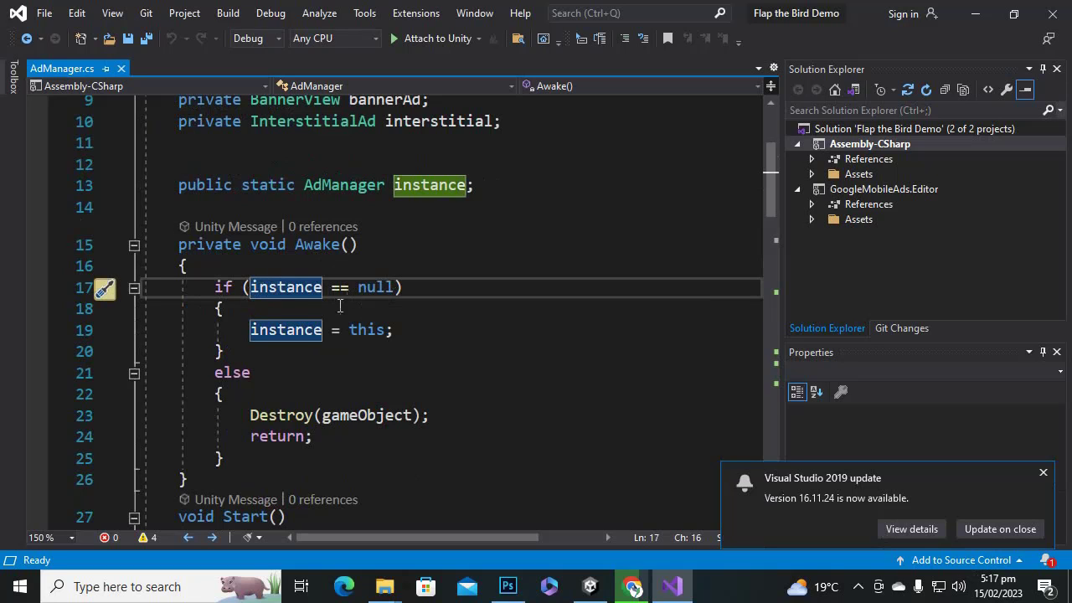
left_click(261, 330)
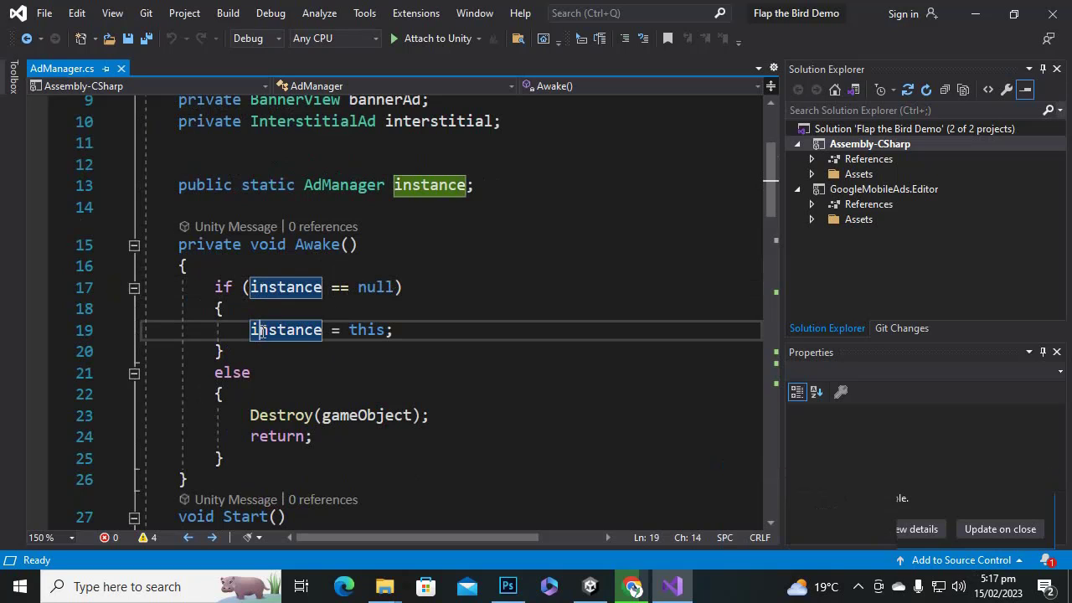
left_click(384, 330)
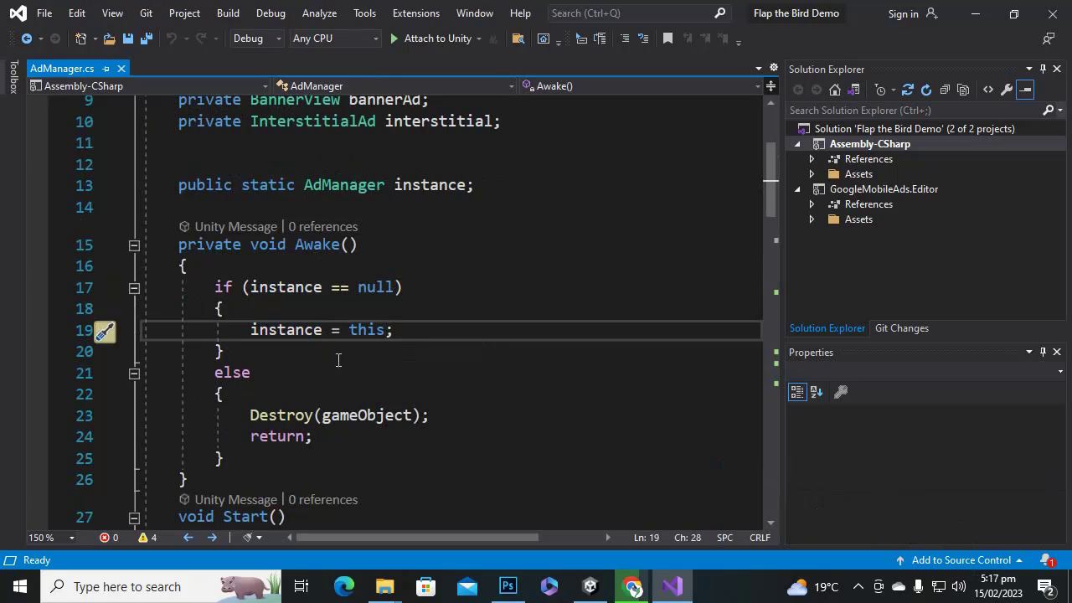
left_click(423, 184)
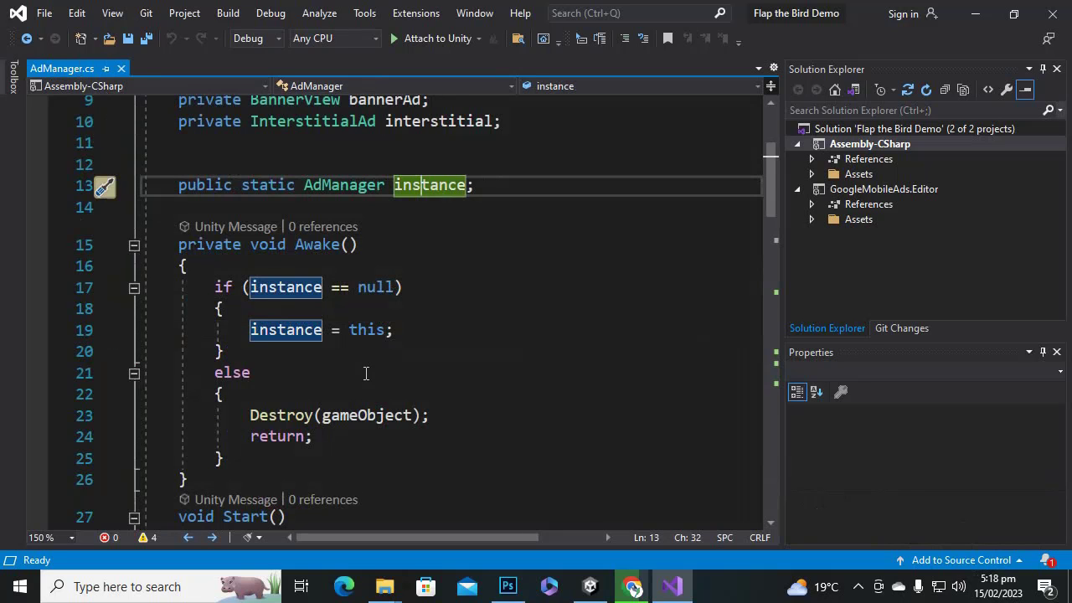
scroll(378, 369, "down", 3)
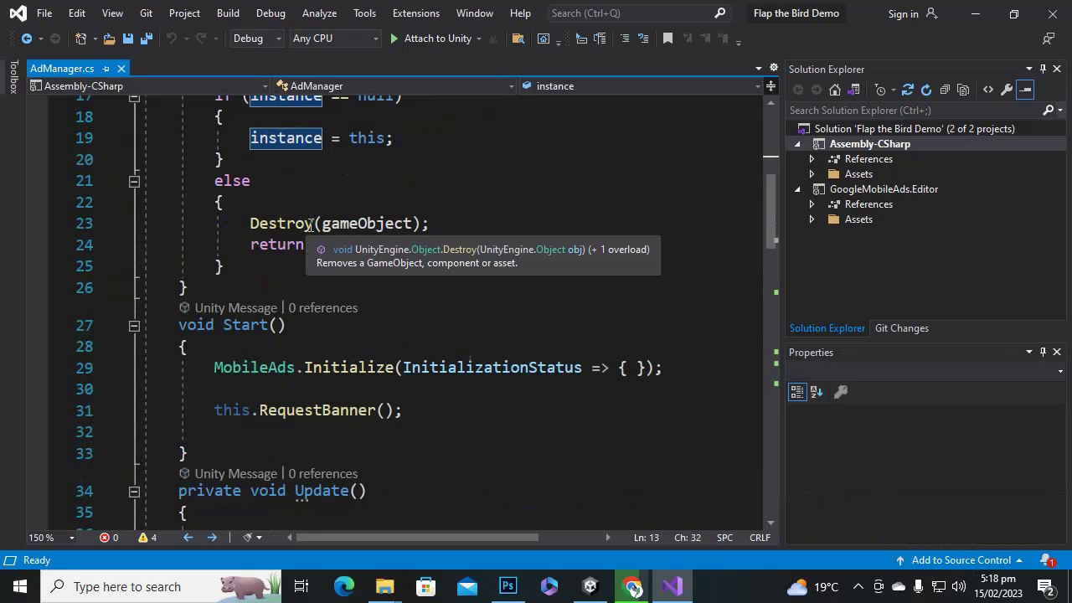
scroll(337, 290, "down", 2)
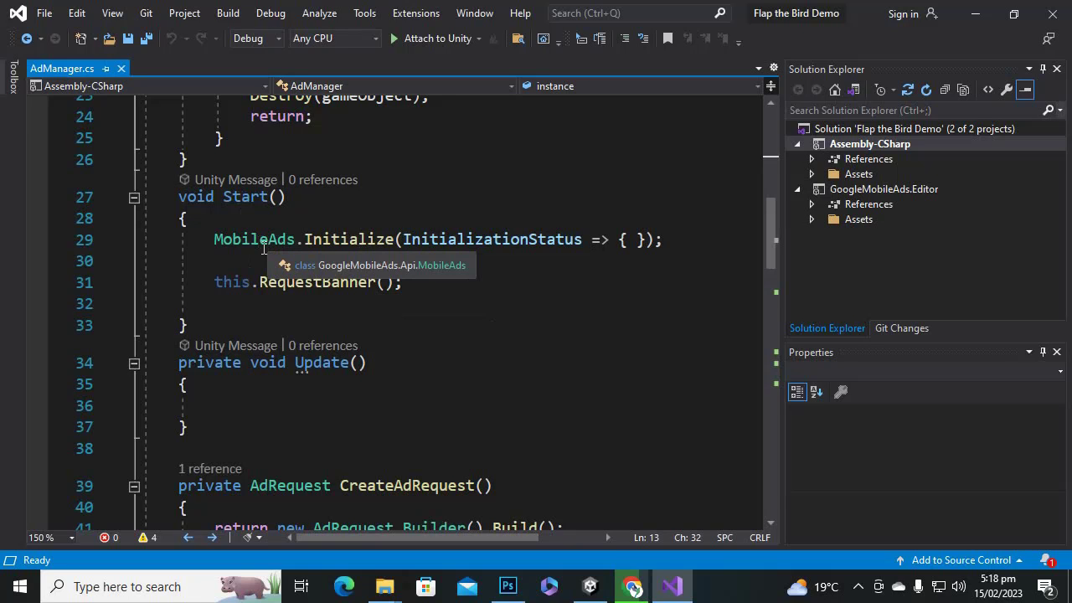
double_click(387, 241)
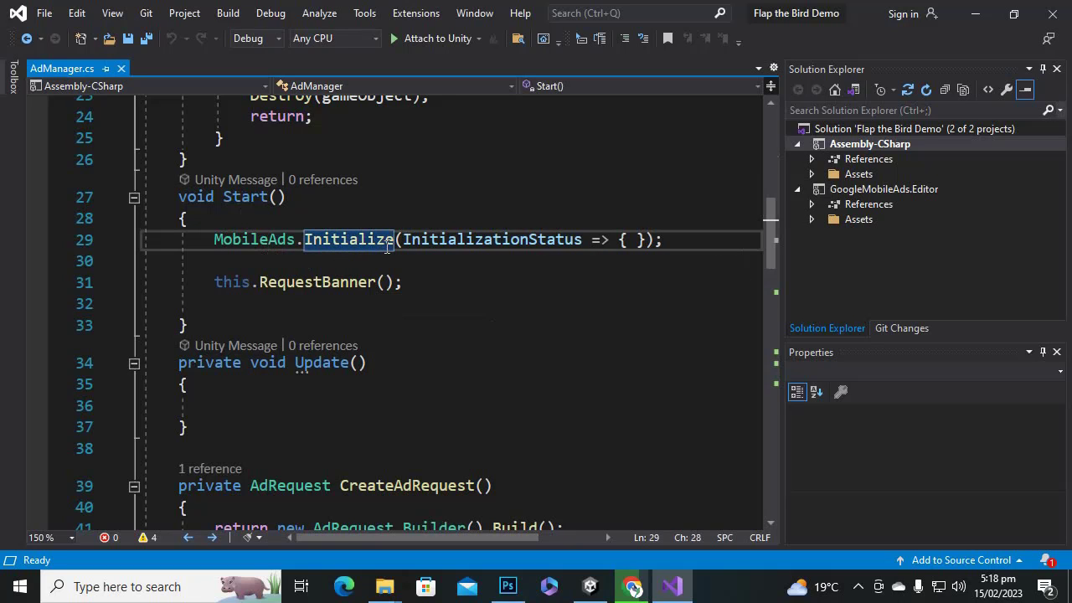
left_click(512, 241)
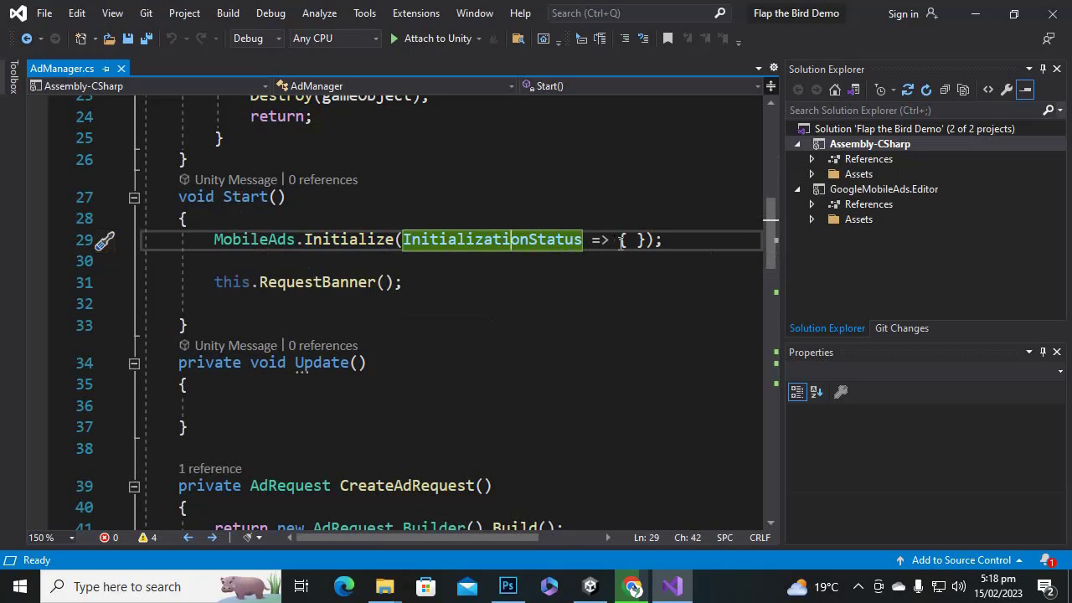
left_click_drag(664, 241, 311, 243)
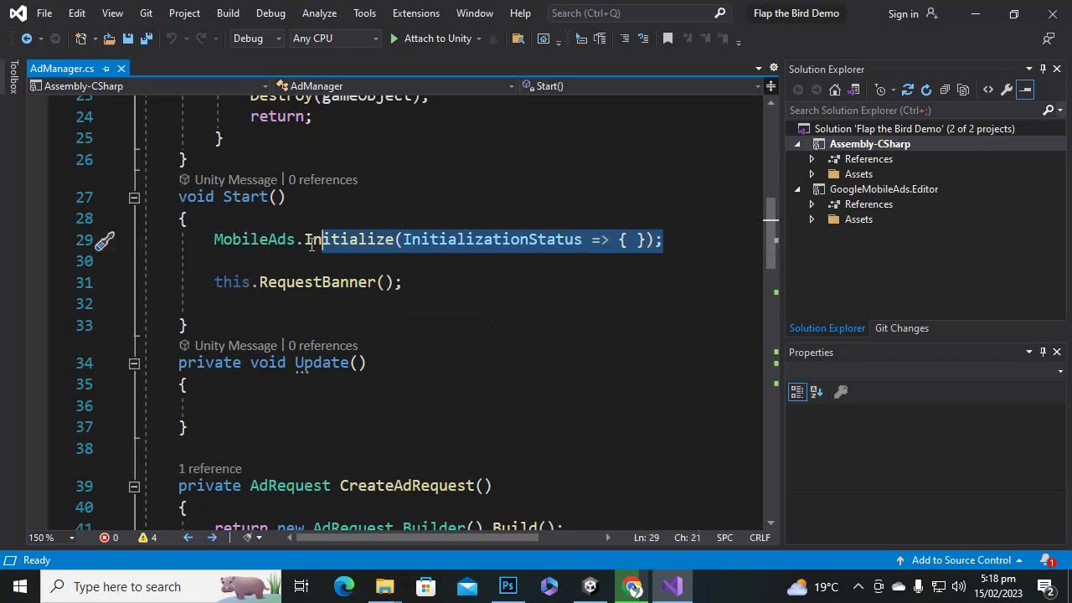
left_click(310, 241)
left_click_drag(216, 243, 730, 248)
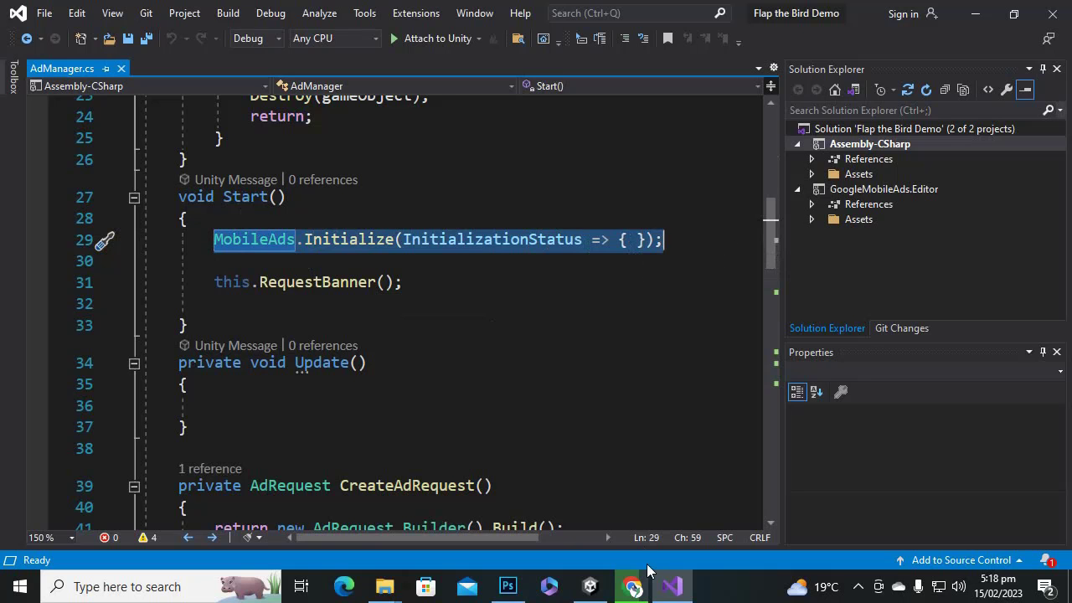
left_click(634, 585)
Review the MobileAds.Initialize example in AdMob's Unity Get started guide, then return to AdManager.cs.
left_click(452, 14)
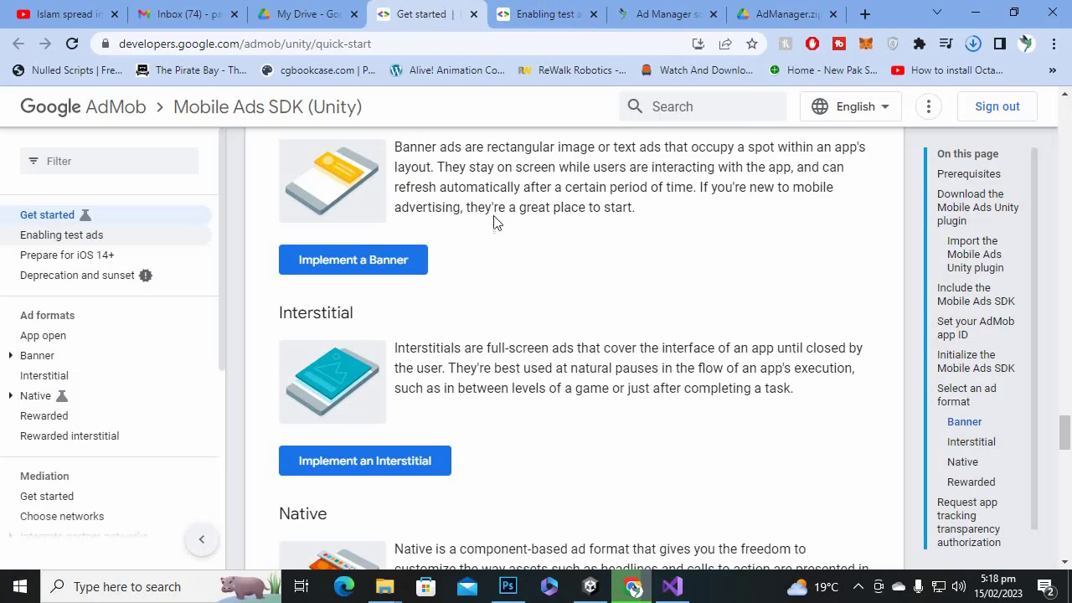
scroll(524, 371, "down", 1)
scroll(524, 371, "up", 15)
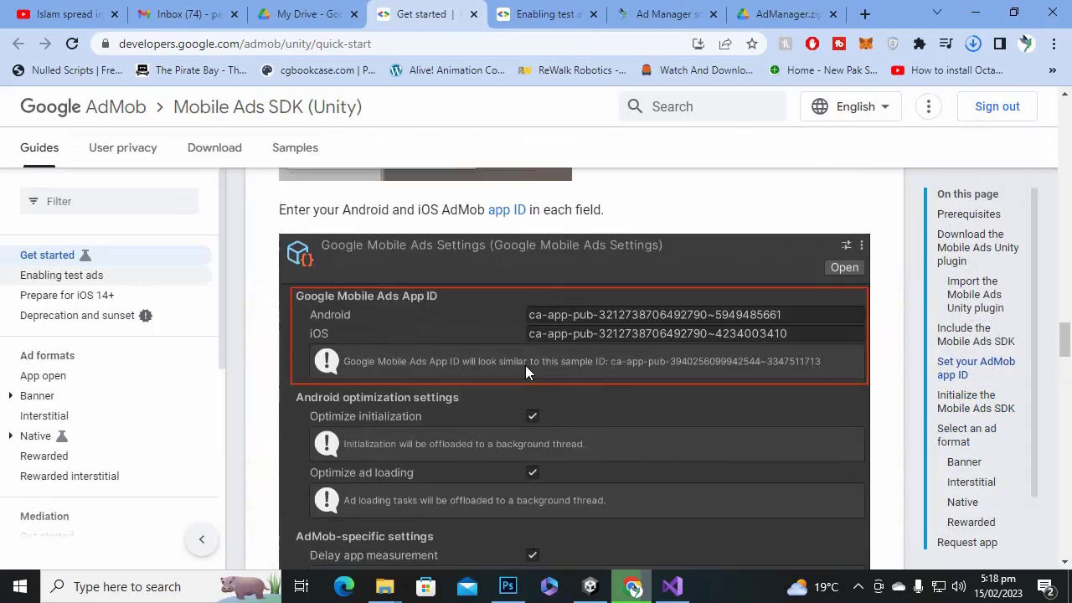
scroll(526, 365, "up", 6)
scroll(532, 361, "down", 12)
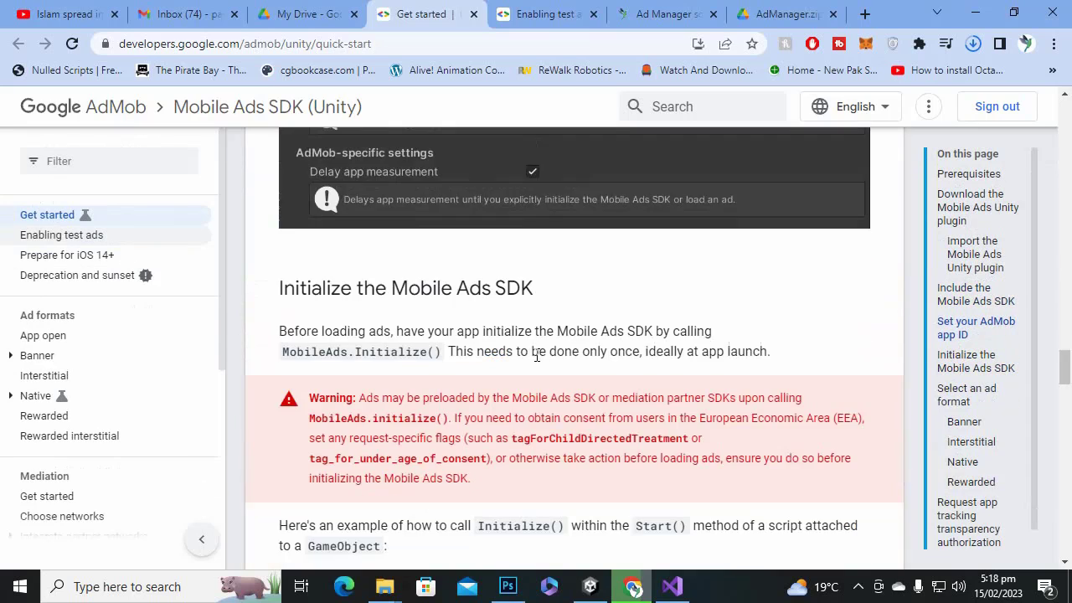
scroll(538, 358, "down", 10)
scroll(581, 375, "up", 5)
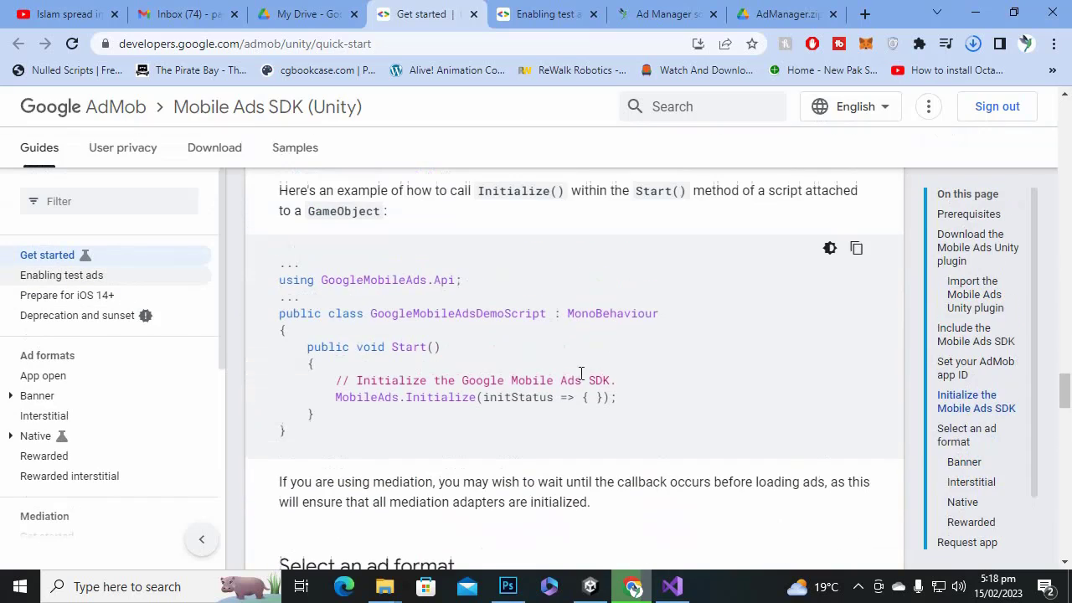
left_click_drag(624, 399, 300, 364)
left_click(463, 375)
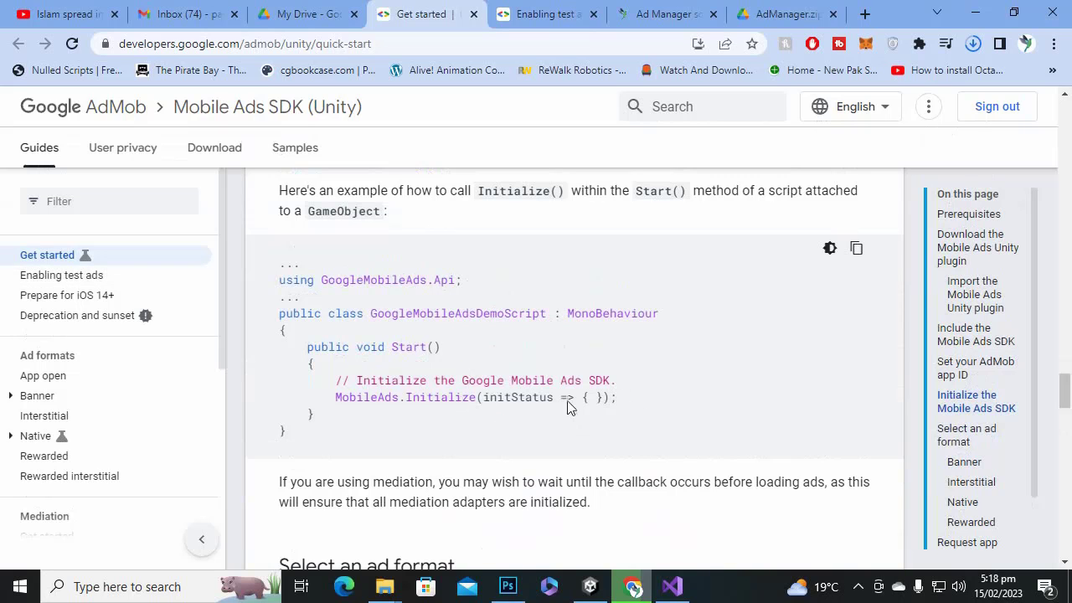
left_click(671, 586)
left_click(506, 281)
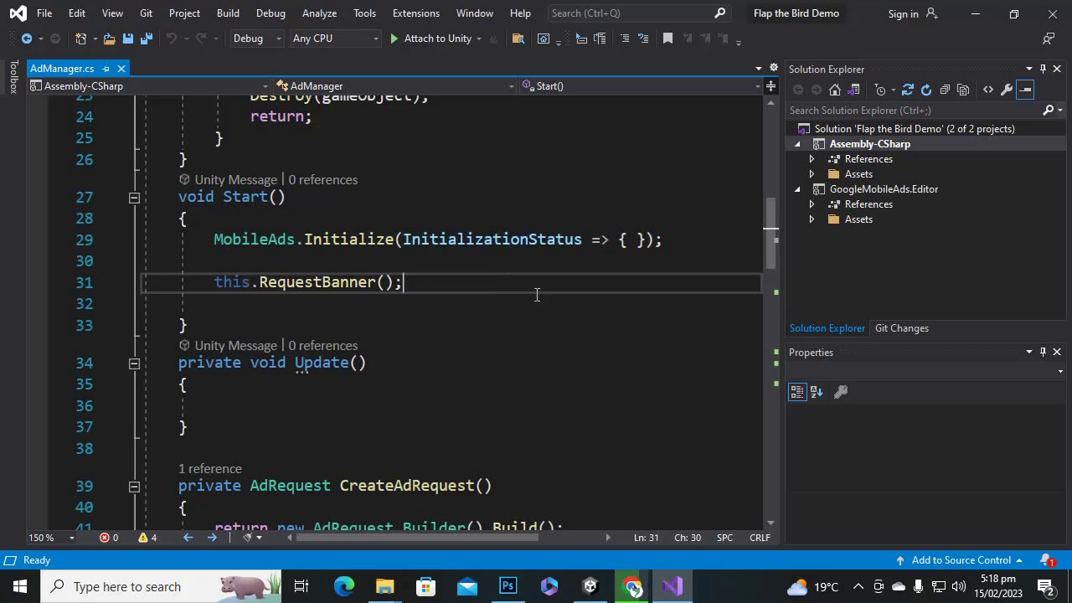
left_click_drag(208, 239, 689, 240)
left_click(680, 241)
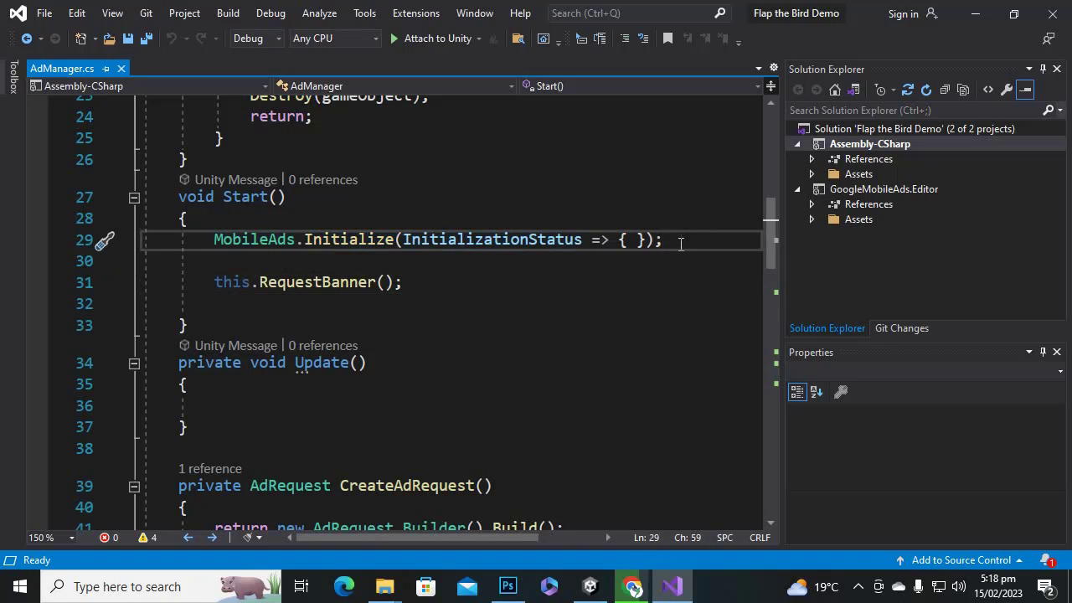
mouse_move(326, 236)
left_click_drag(211, 284, 424, 287)
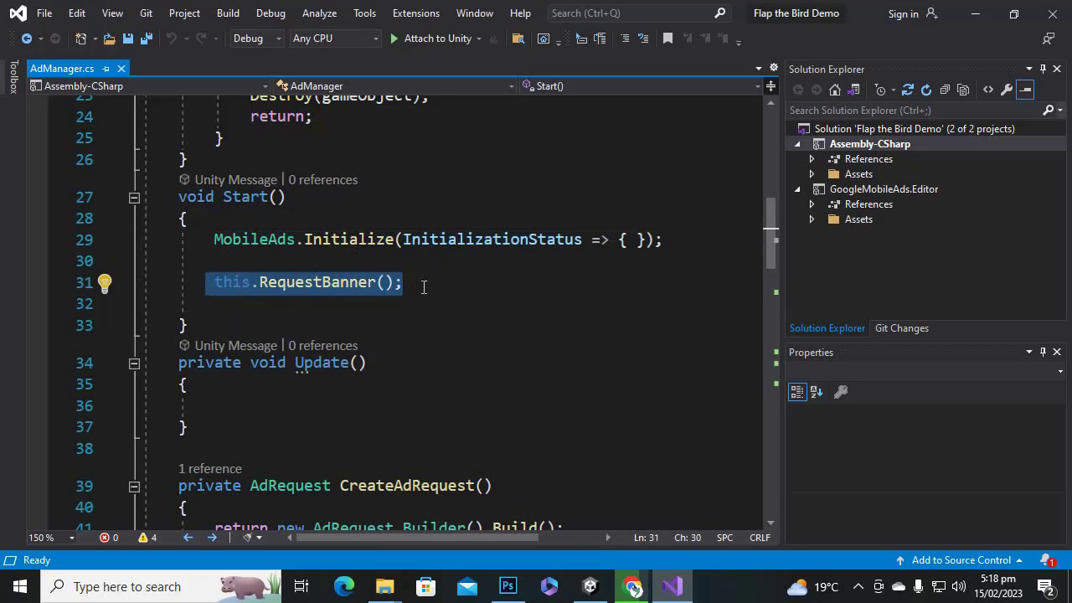
left_click(256, 212)
mouse_move(252, 197)
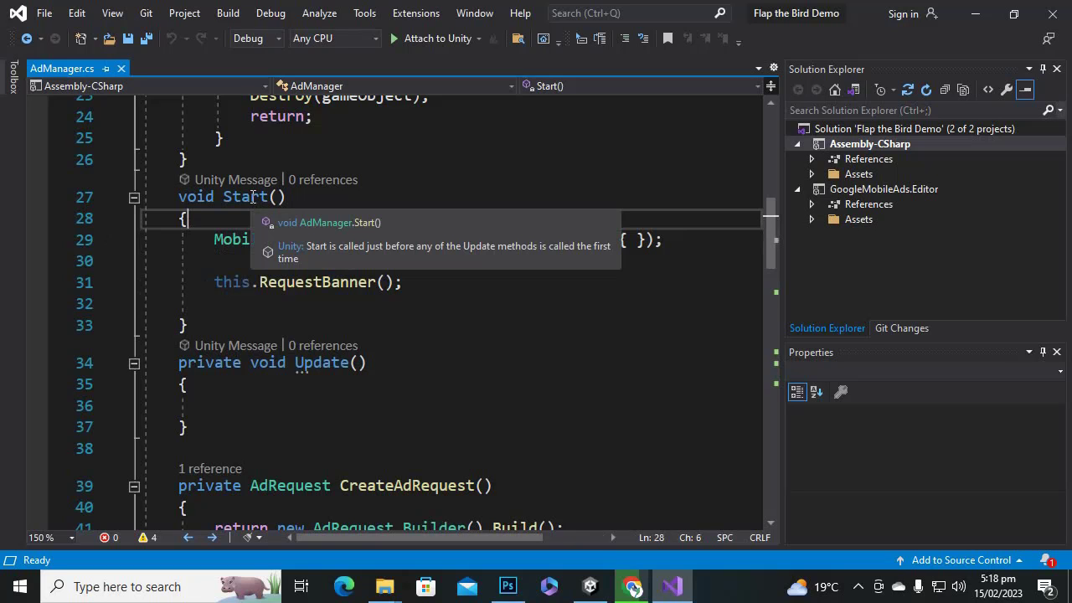
left_click_drag(213, 283, 423, 294)
left_click(423, 301)
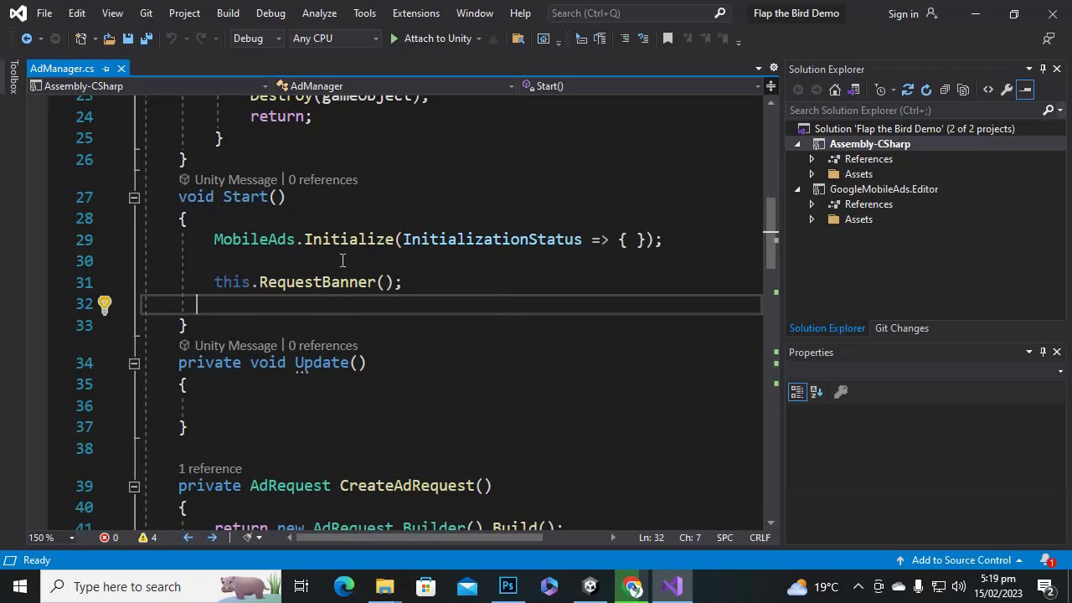
left_click(431, 268)
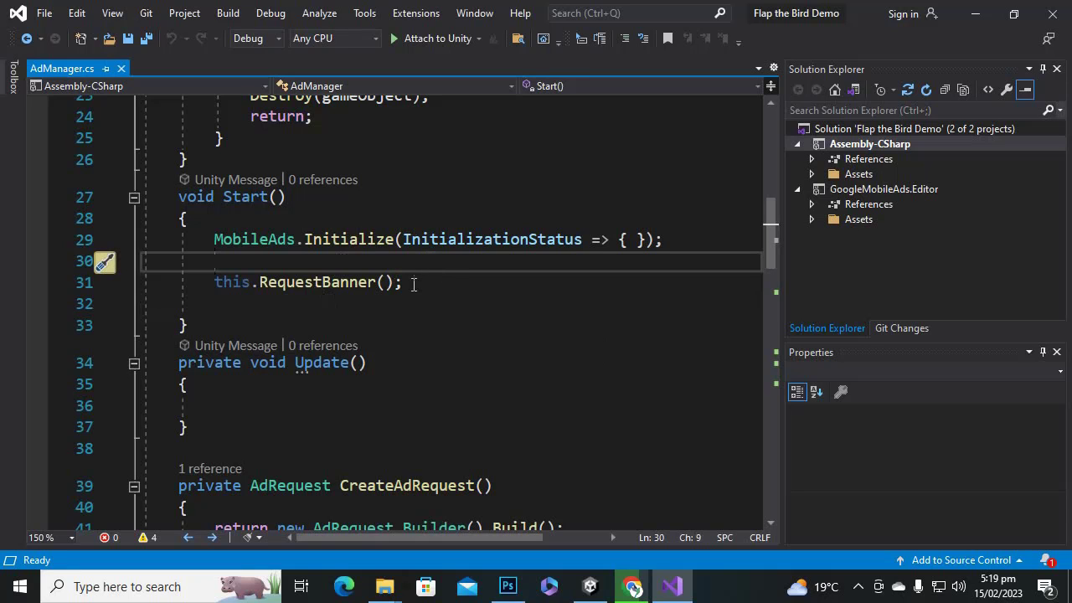
scroll(388, 263, "down", 3)
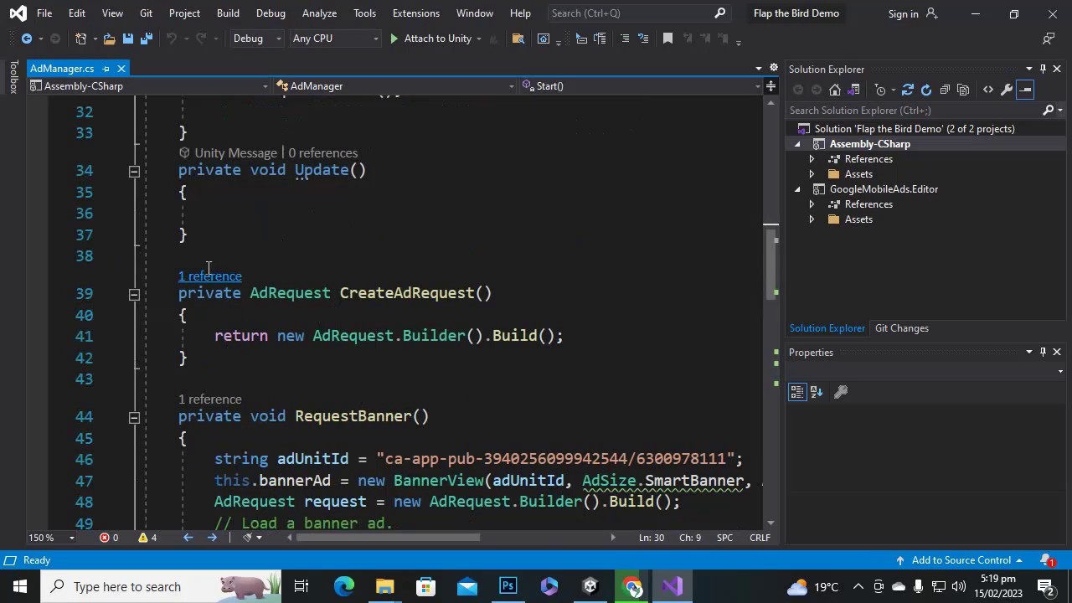
left_click(251, 310)
left_click(217, 295)
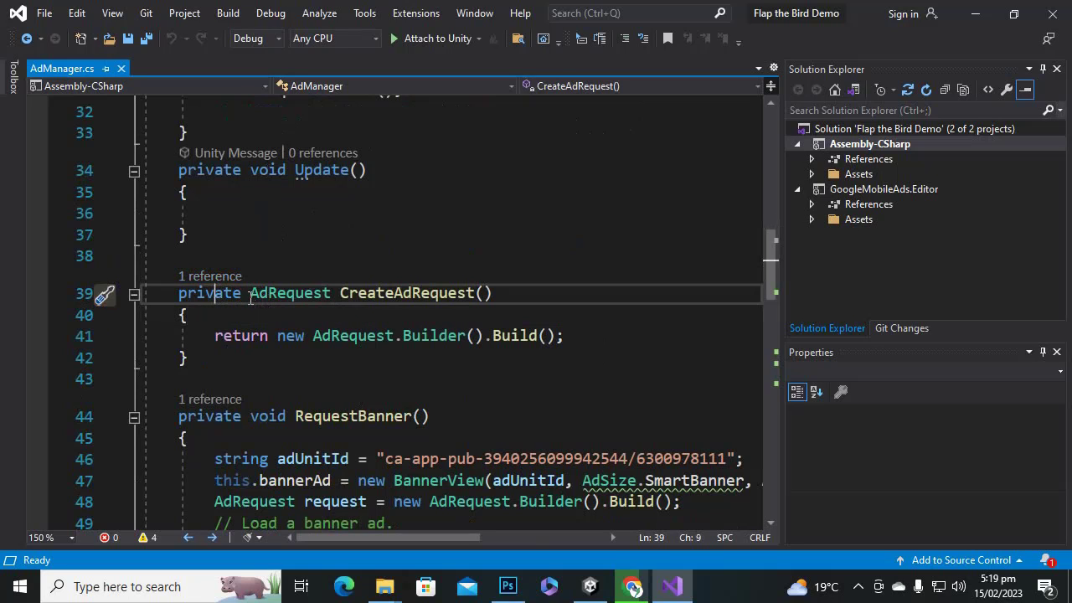
left_click(229, 298)
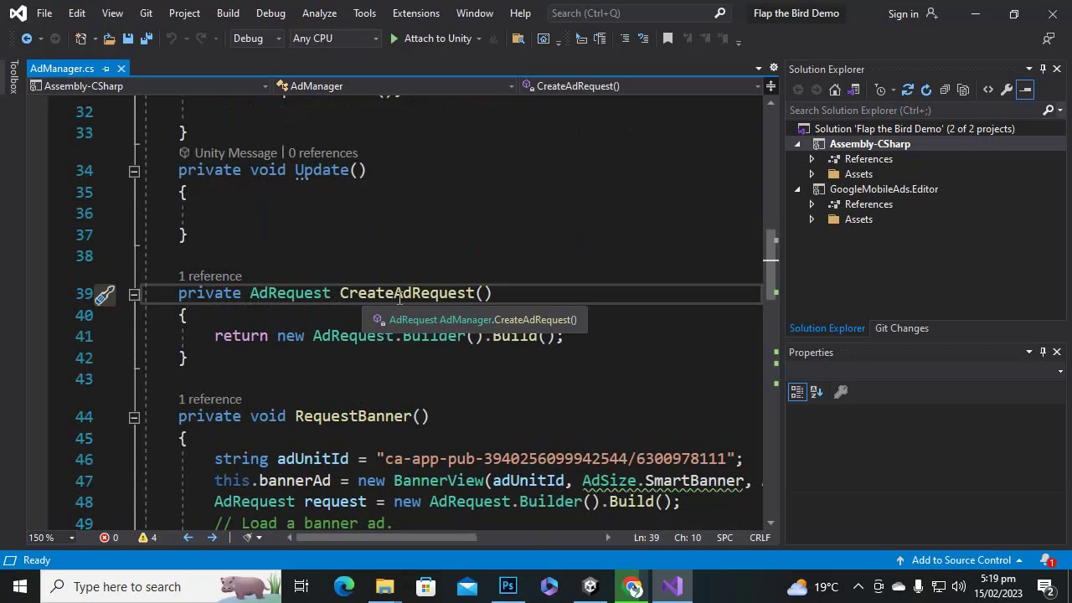
left_click(478, 295)
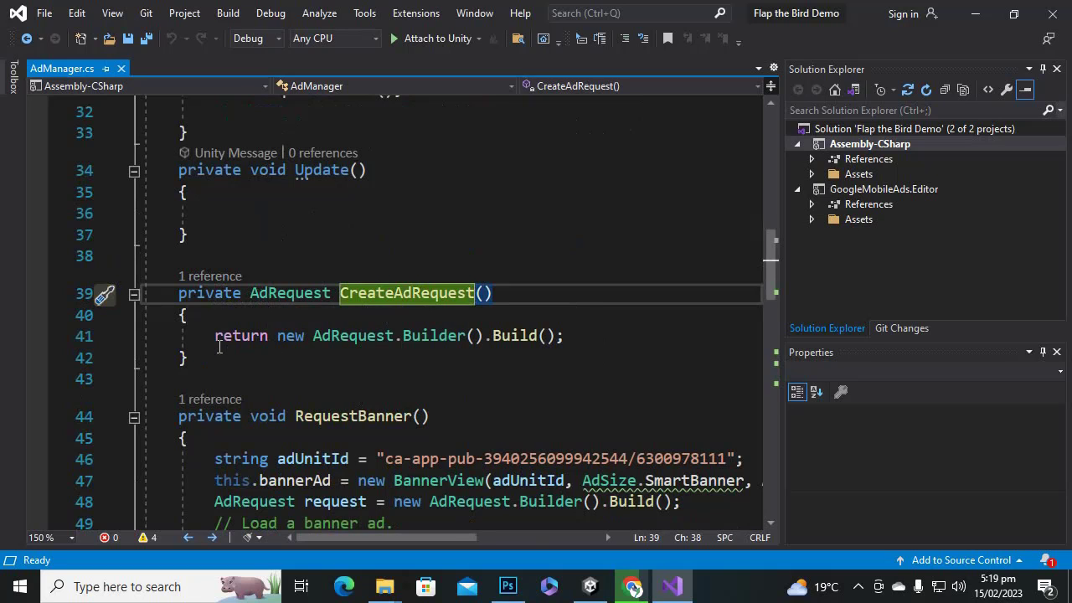
left_click_drag(216, 336, 644, 338)
left_click_drag(546, 359, 170, 285)
scroll(233, 303, "down", 2)
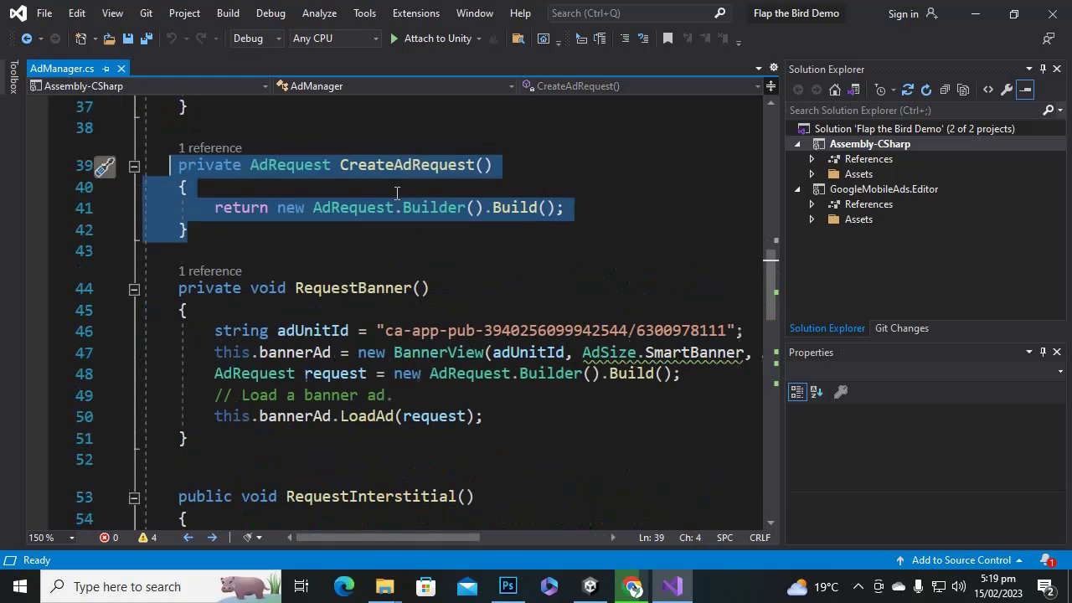
scroll(450, 352, "up", 1)
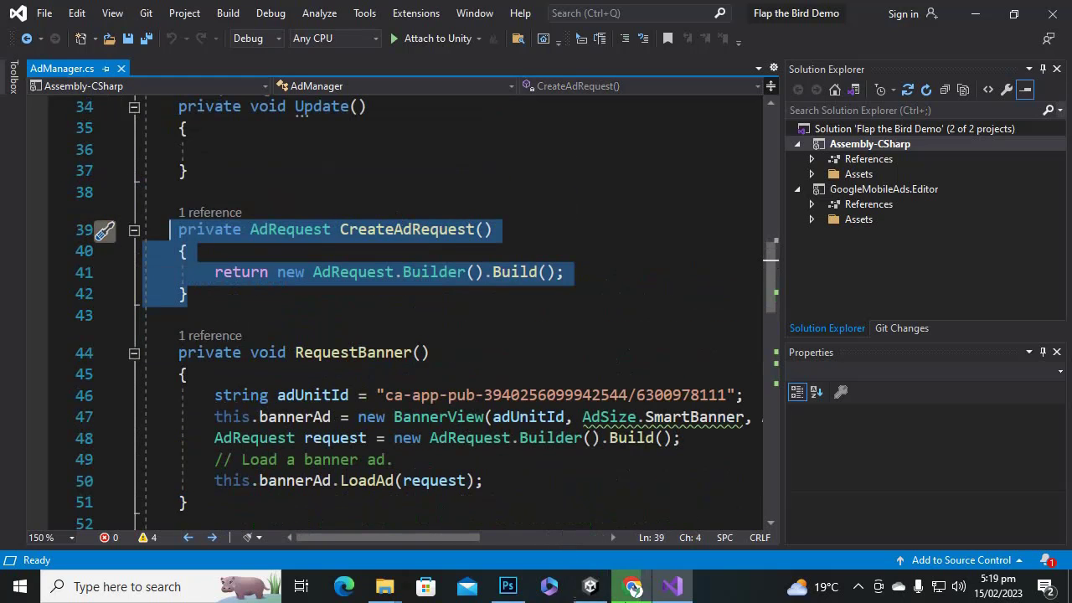
left_click(632, 586)
left_click(634, 590)
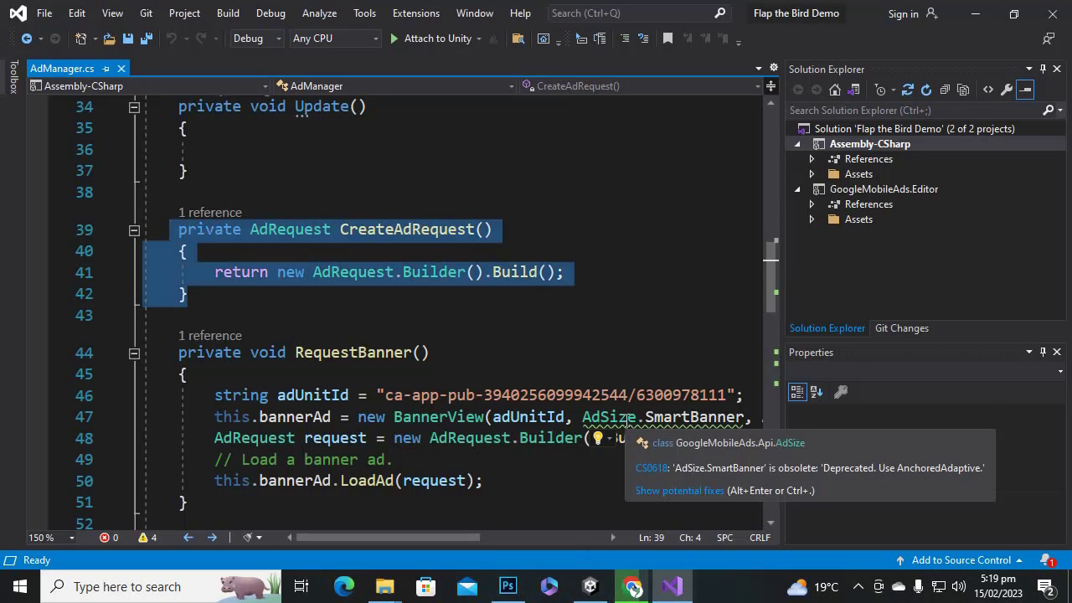
scroll(464, 284, "down", 1)
scroll(536, 331, "down", 1)
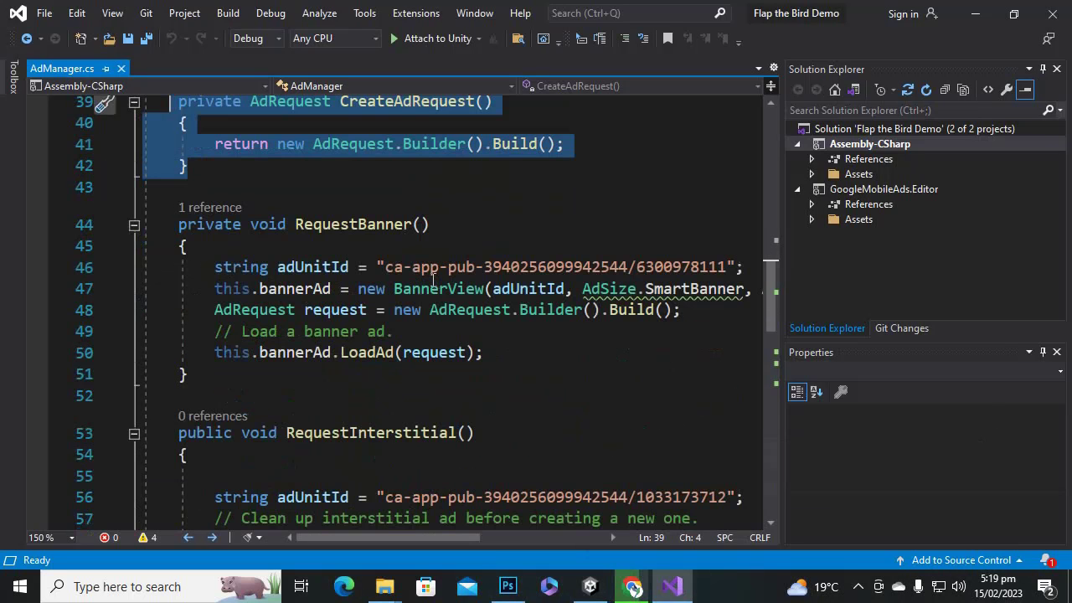
left_click(247, 224)
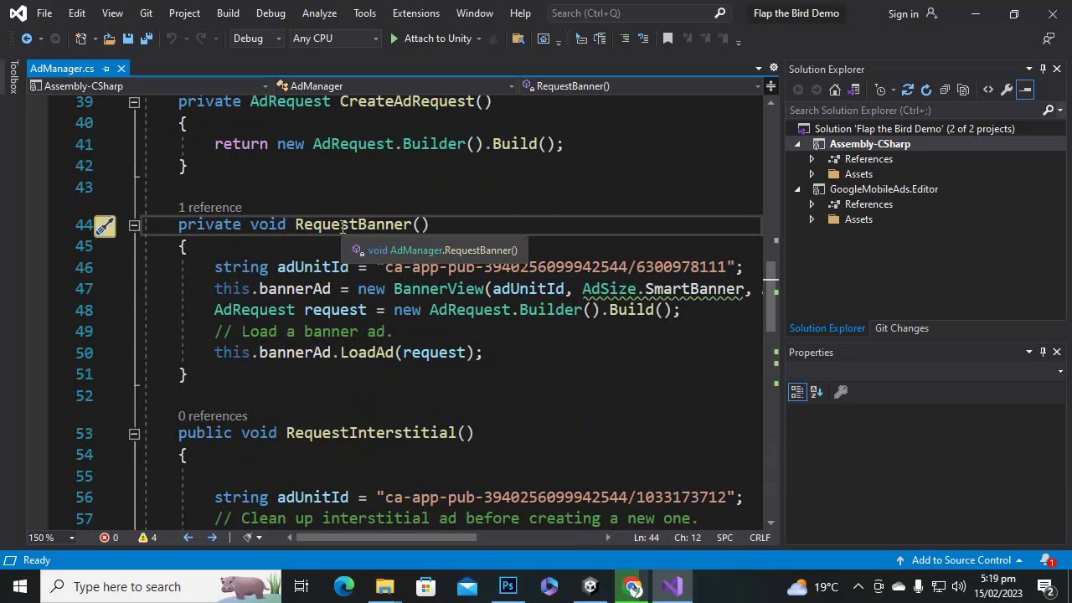
left_click_drag(415, 536, 390, 540)
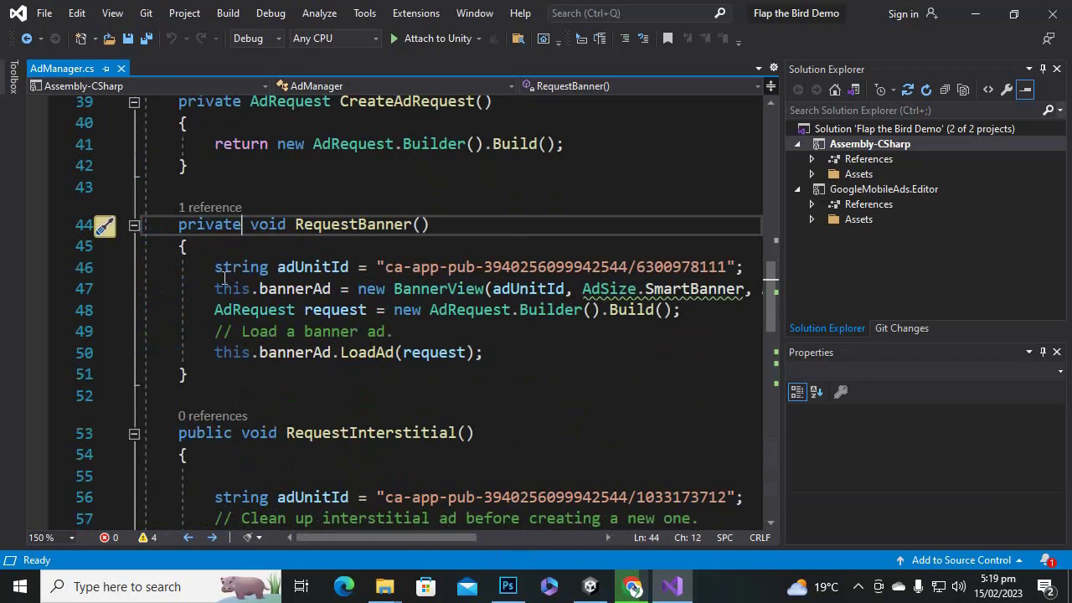
left_click_drag(483, 352, 205, 242)
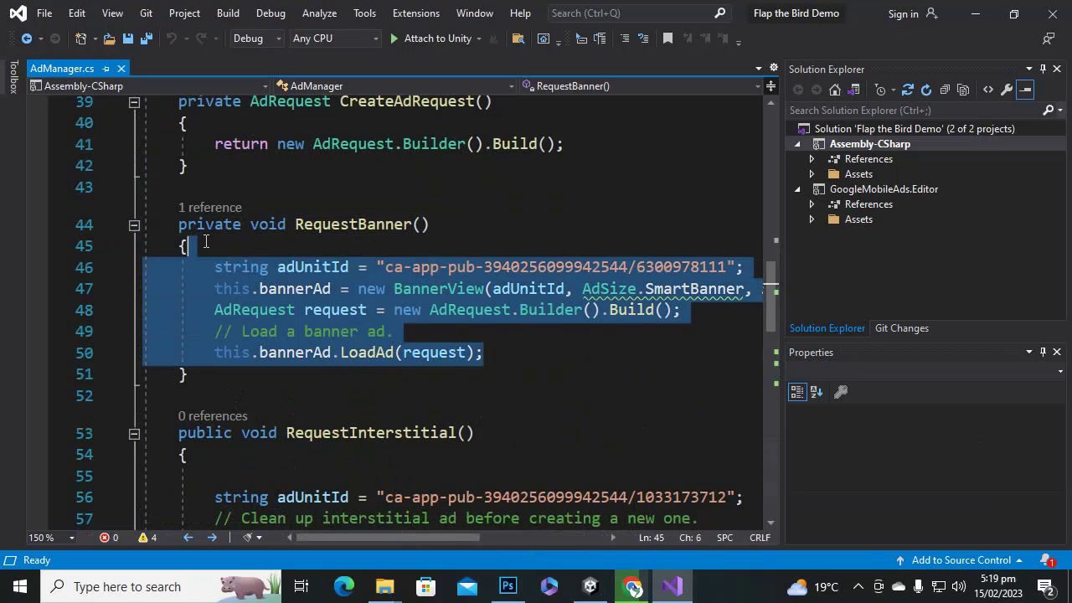
left_click(257, 288)
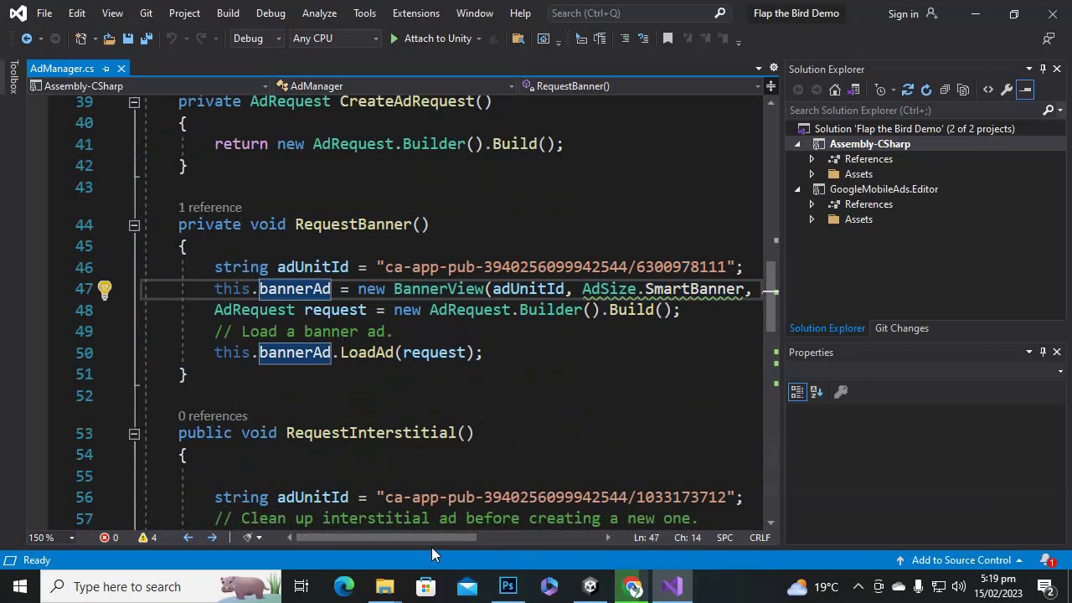
mouse_move(431, 540)
left_mouse_down()
mouse_move(489, 547)
mouse_move(449, 546)
left_mouse_up()
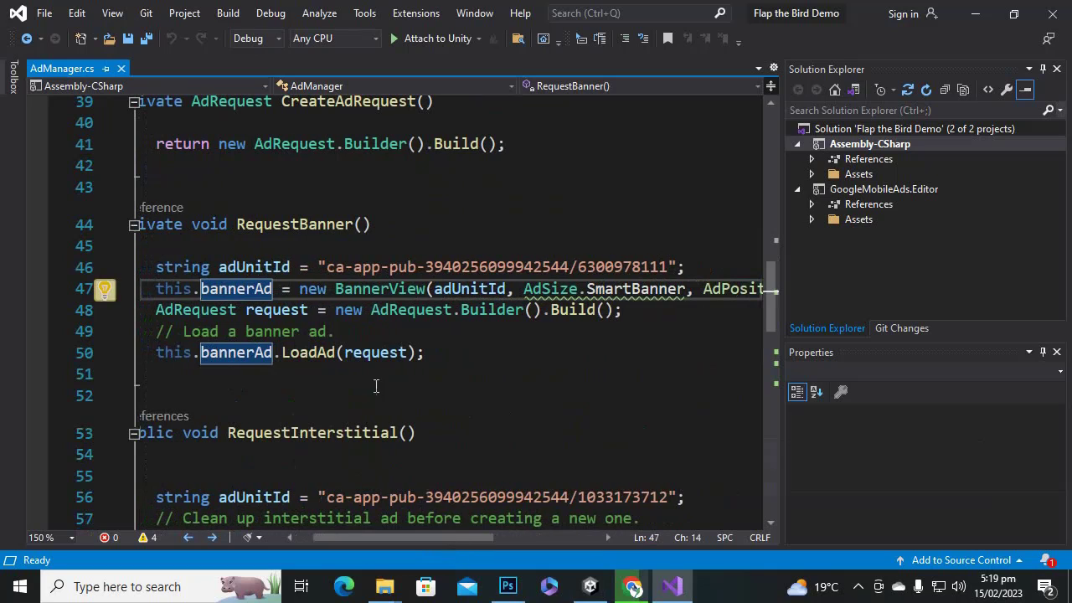
left_click_drag(328, 267, 667, 267)
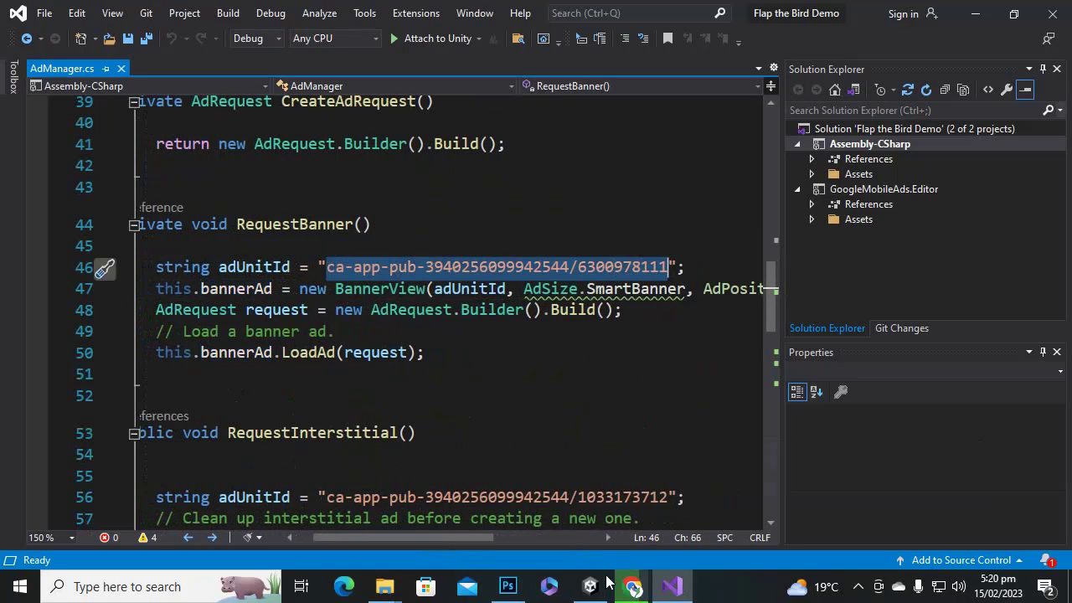
Replace the banner ad unit ID in AdManager.cs with AdMob's Banner sample ad unit ID.
left_click(633, 586)
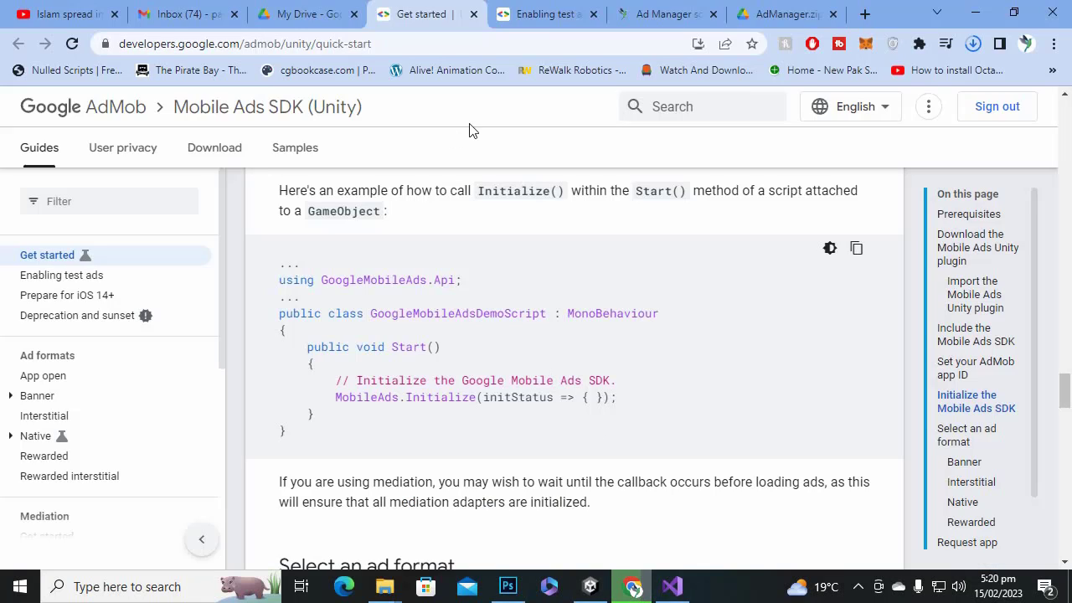
left_click(546, 13)
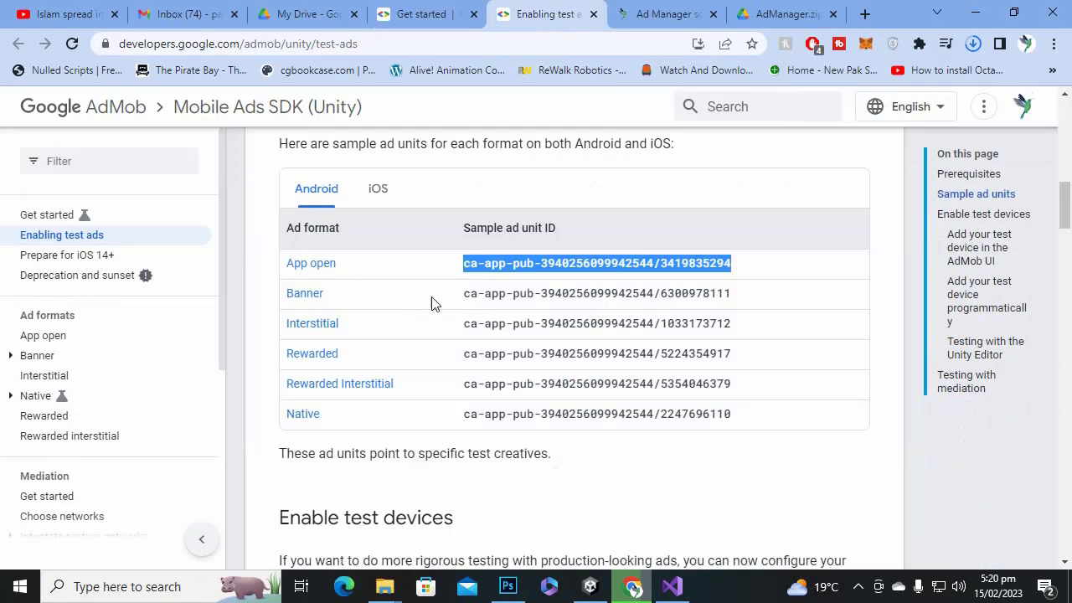
left_click_drag(465, 297, 727, 293)
right_click(746, 295)
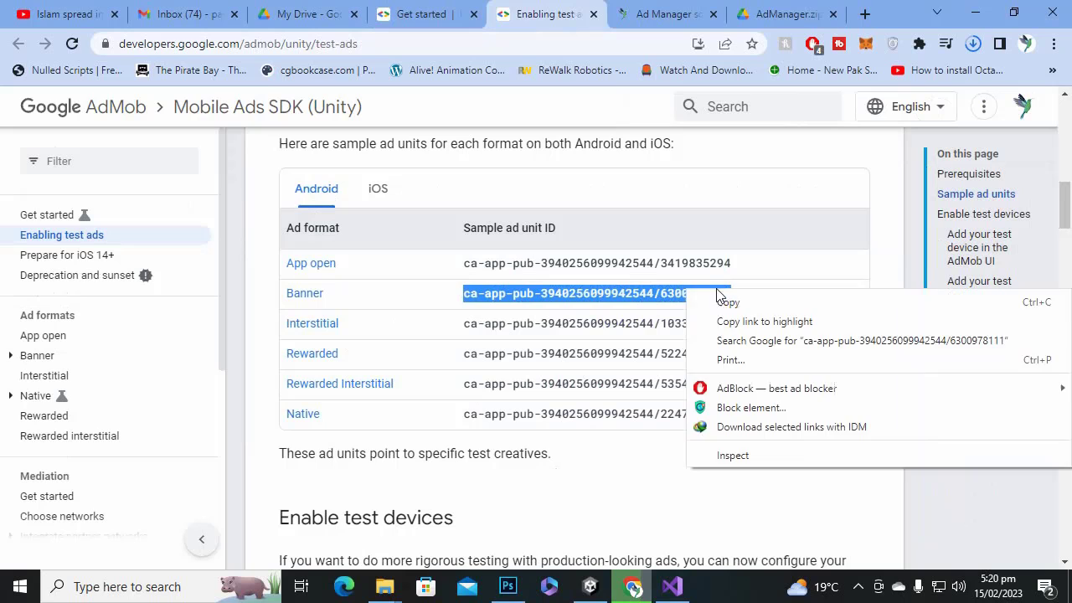
left_click(758, 304)
left_click(672, 587)
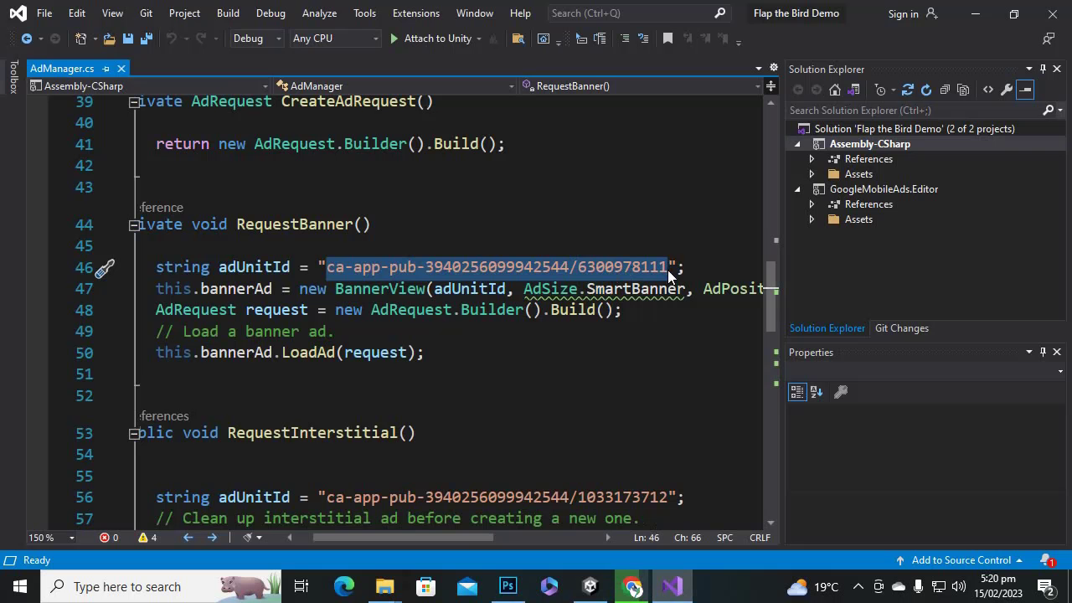
left_click(497, 271)
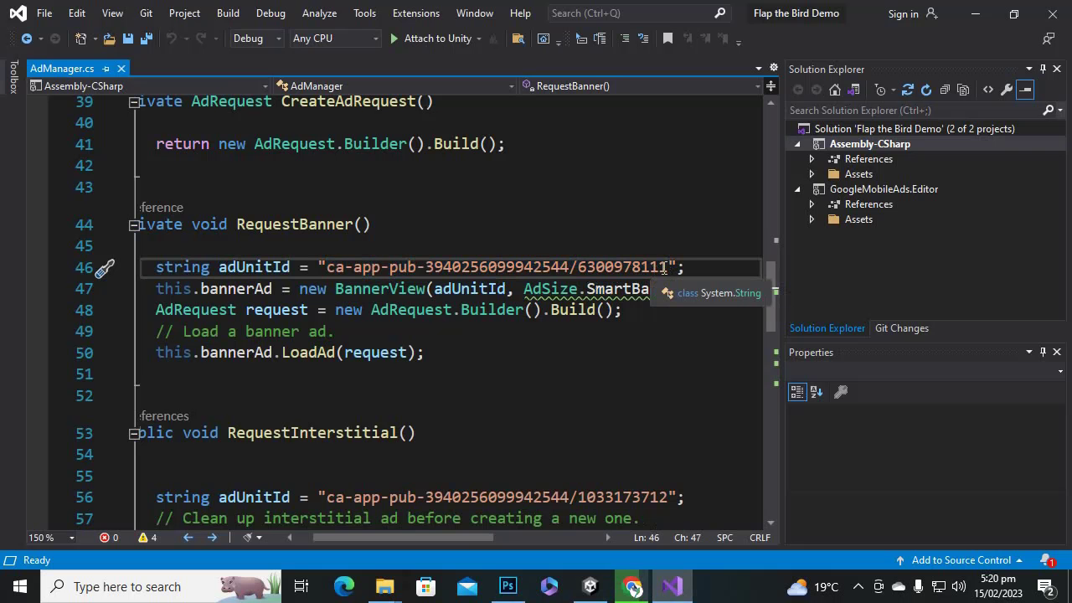
left_click_drag(670, 267, 352, 268)
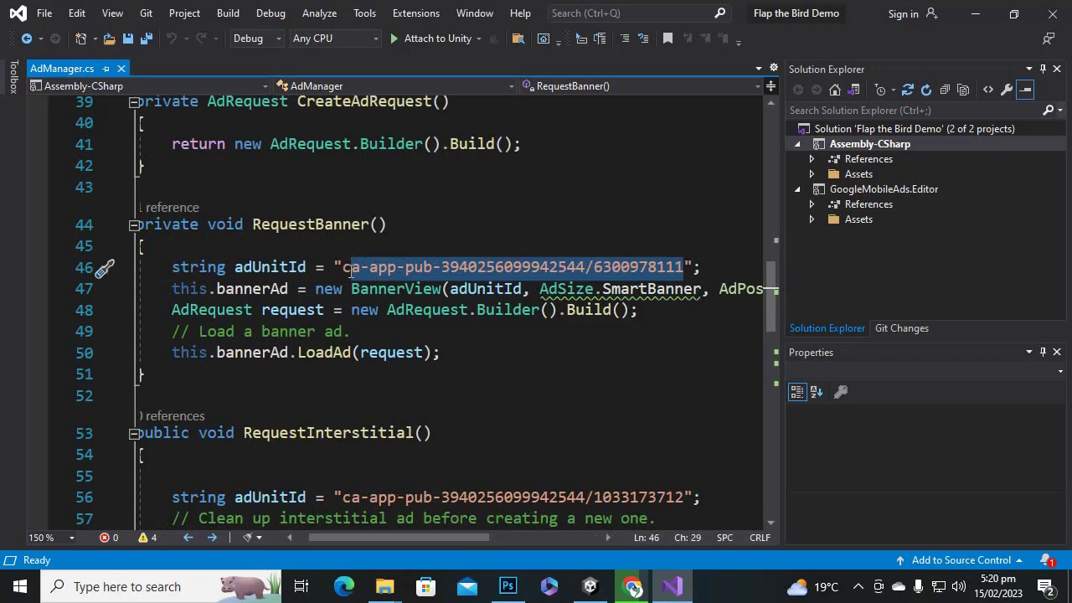
right_click(362, 270)
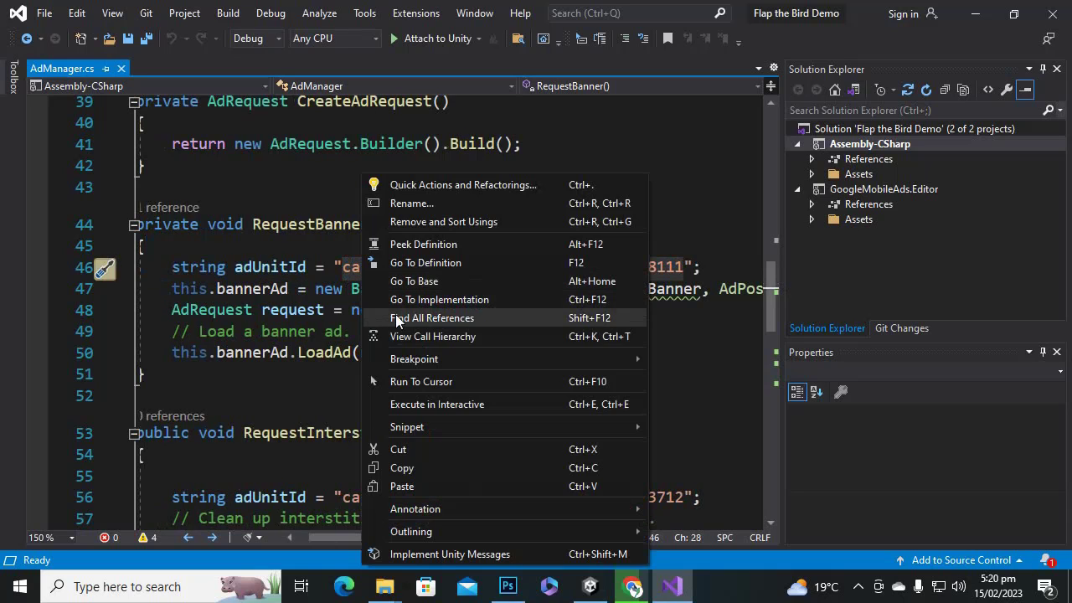
left_click(441, 485)
scroll(584, 387, "down", 2)
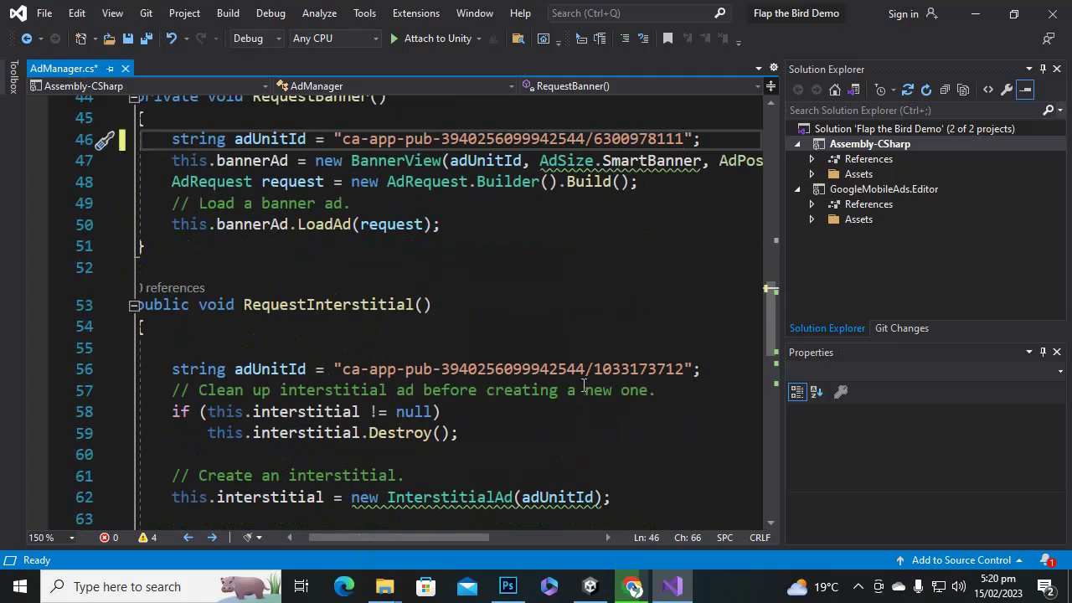
Copy the Interstitial sample ad unit ID and paste it over the line-56 string.
left_click(624, 584)
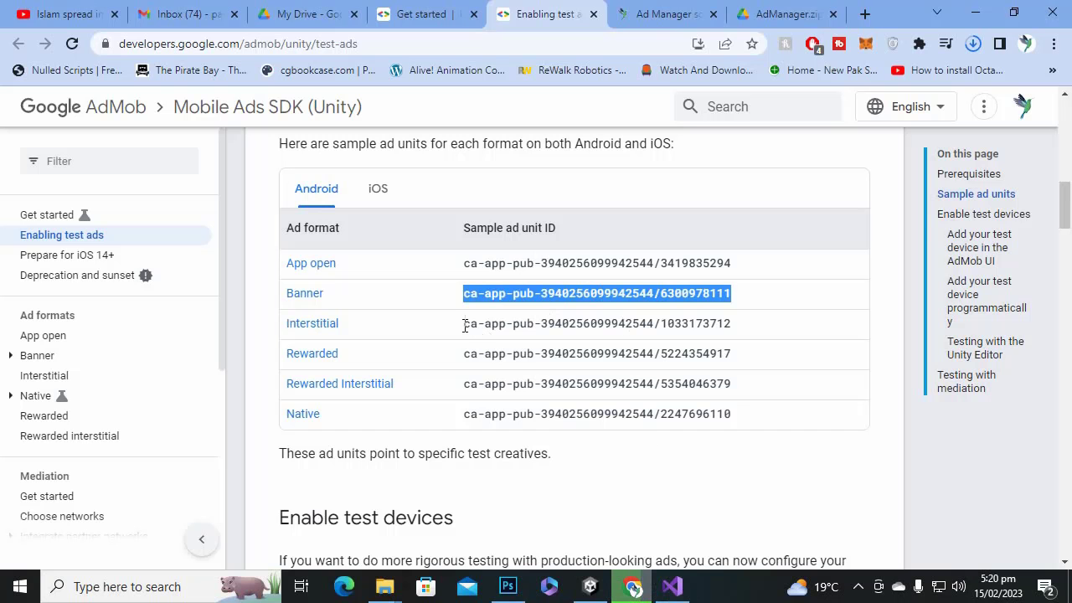
left_click_drag(465, 326, 764, 338)
right_click(764, 337)
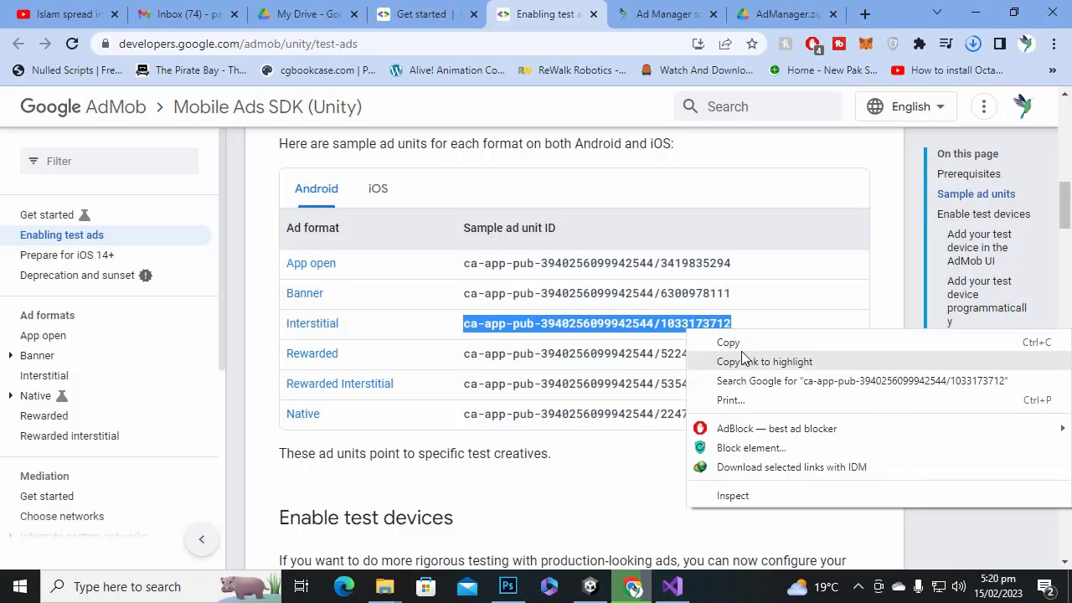
left_click(728, 342)
left_click(672, 586)
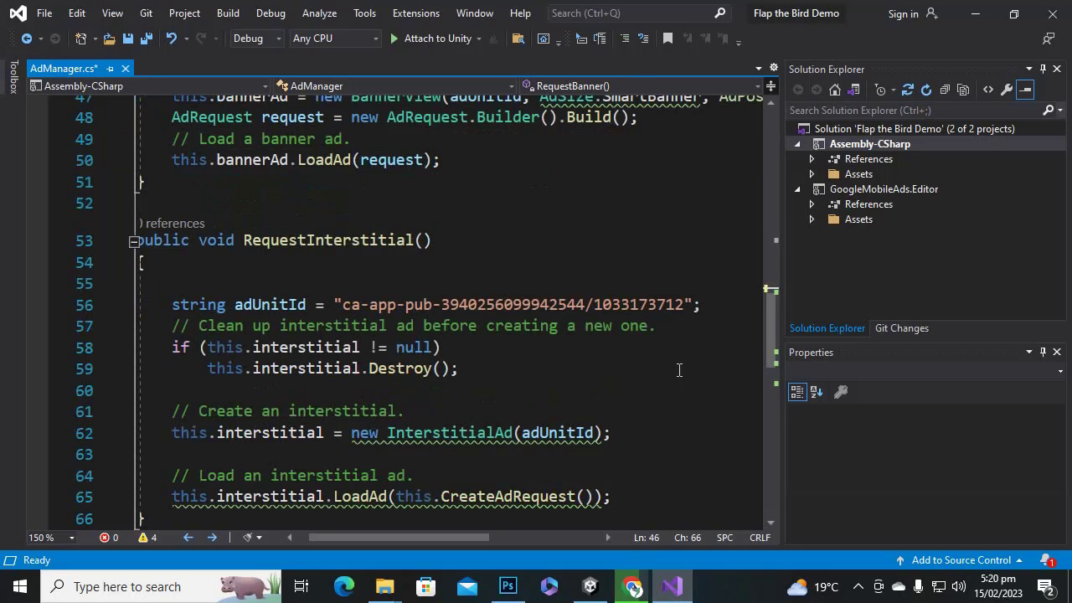
left_click_drag(685, 306, 344, 307)
right_click(371, 307)
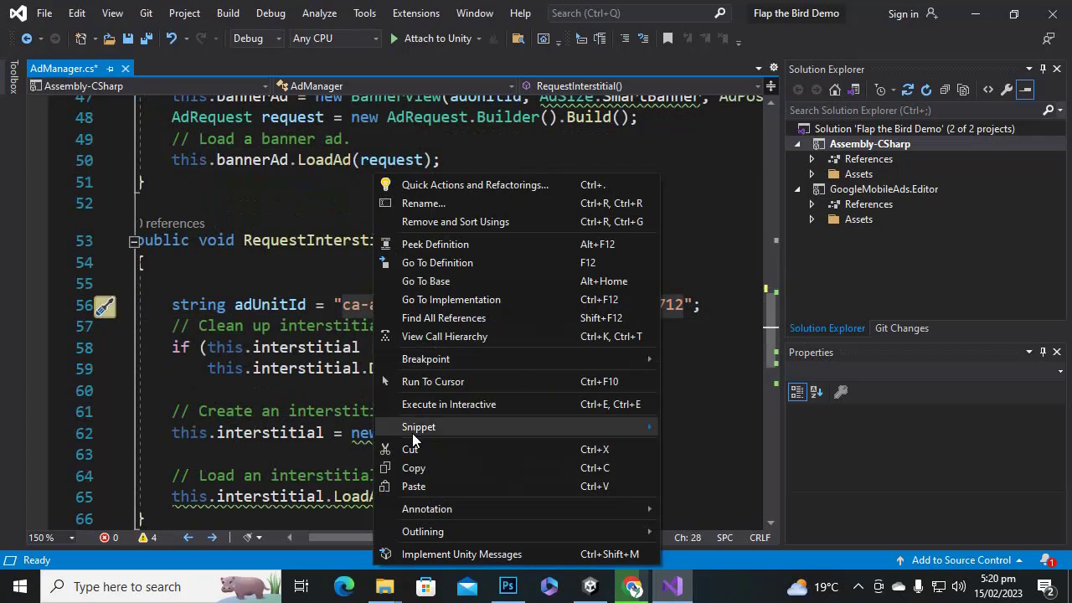
left_click(426, 488)
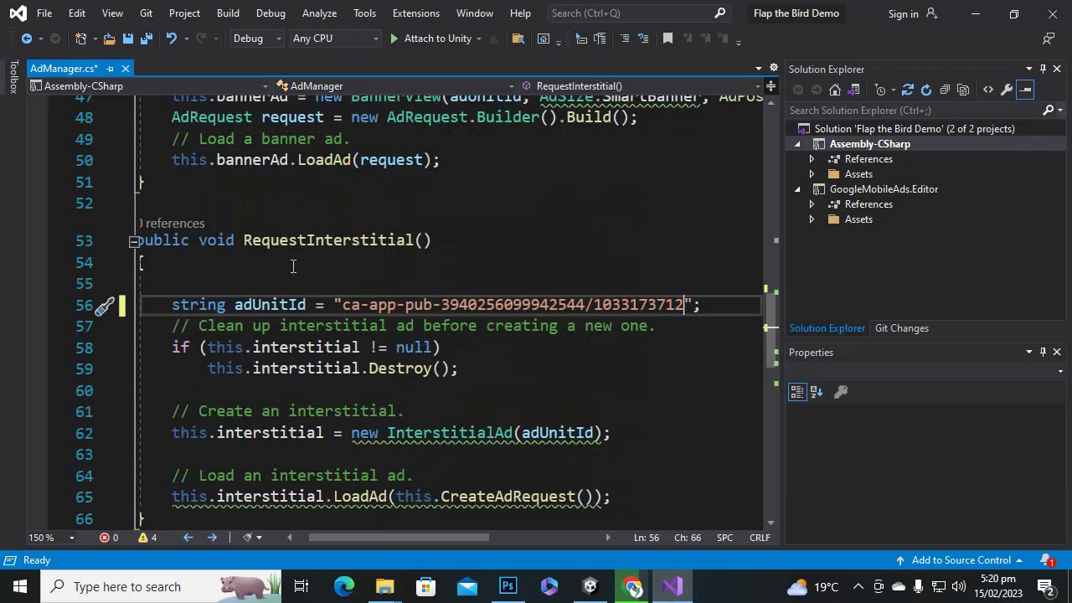
left_click(271, 241)
scroll(394, 244, "down", 2)
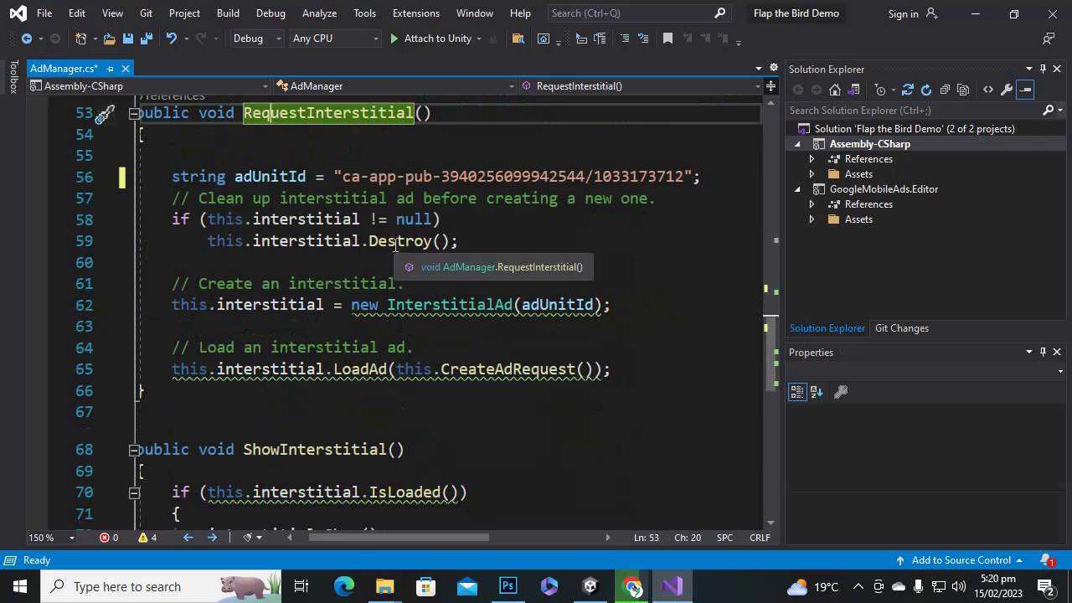
Scroll through RequestInterstitial and into the ShowInterstitial method.
scroll(384, 194, "up", 1)
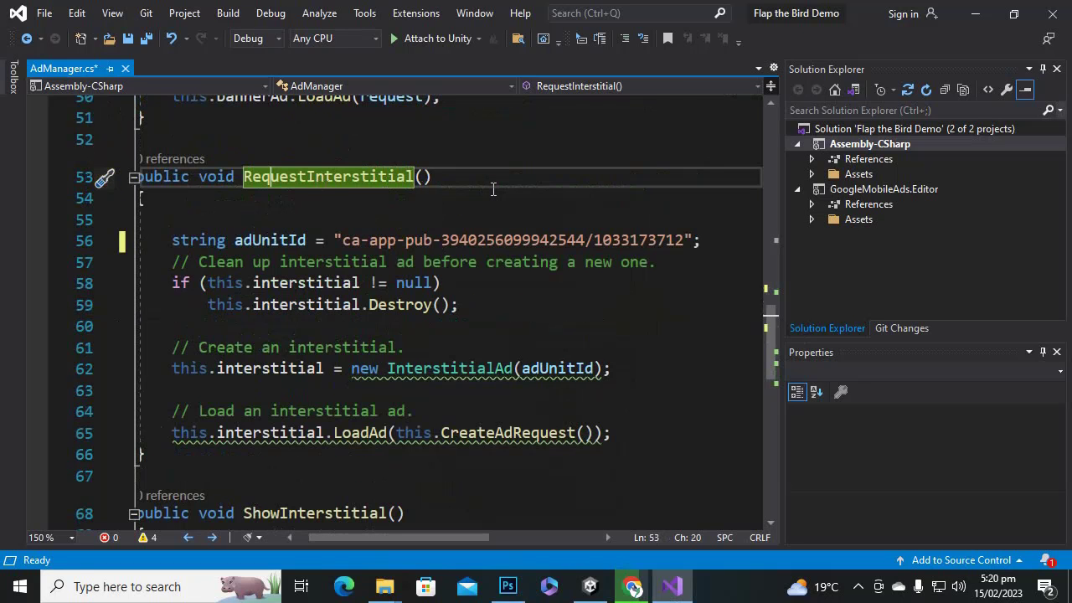
scroll(493, 189, "down", 3)
left_click(336, 322)
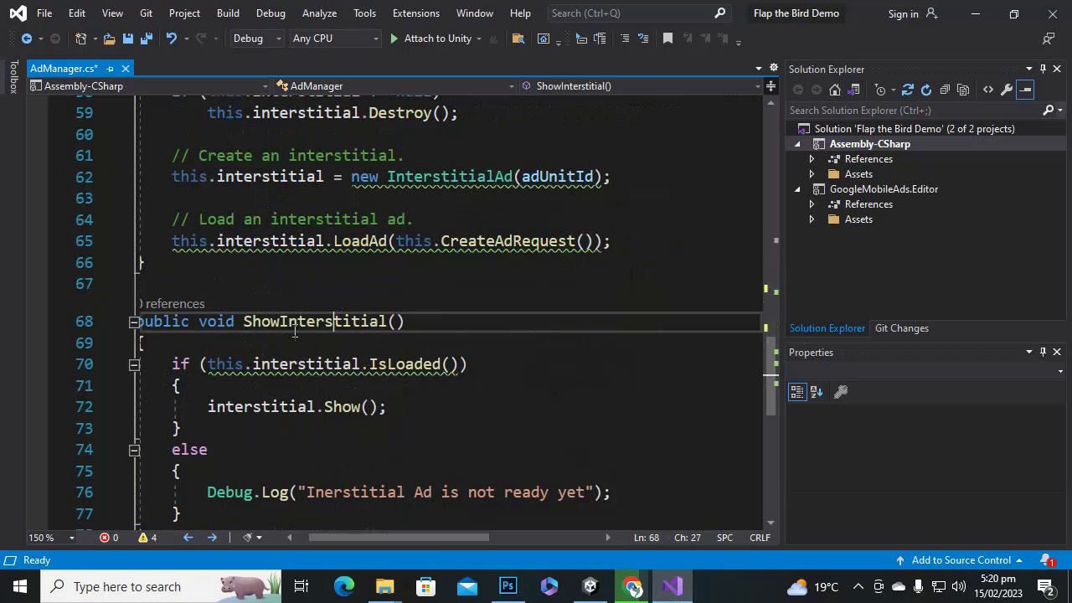
scroll(265, 310, "down", 2)
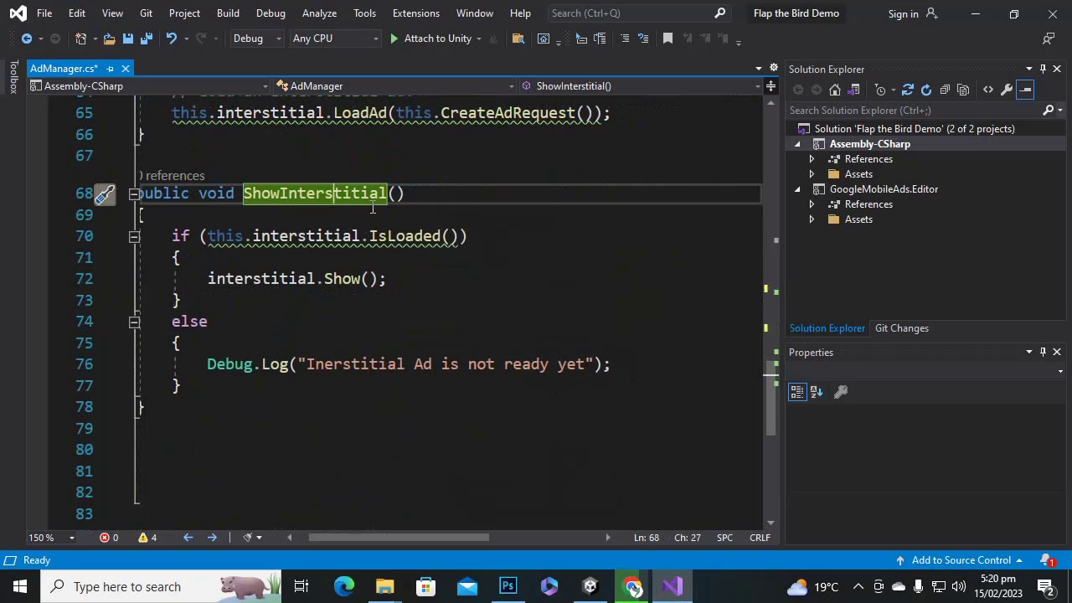
left_click(311, 200)
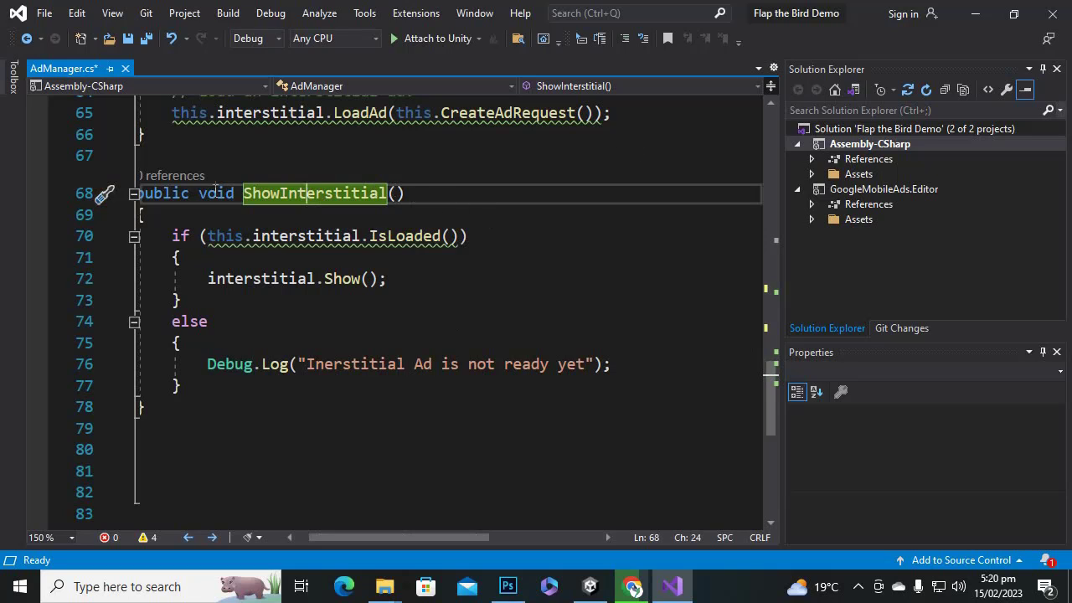
Examine the ShowInterstitial() declaration on line 68 and its not-ready debug message.
left_click_drag(238, 195, 415, 186)
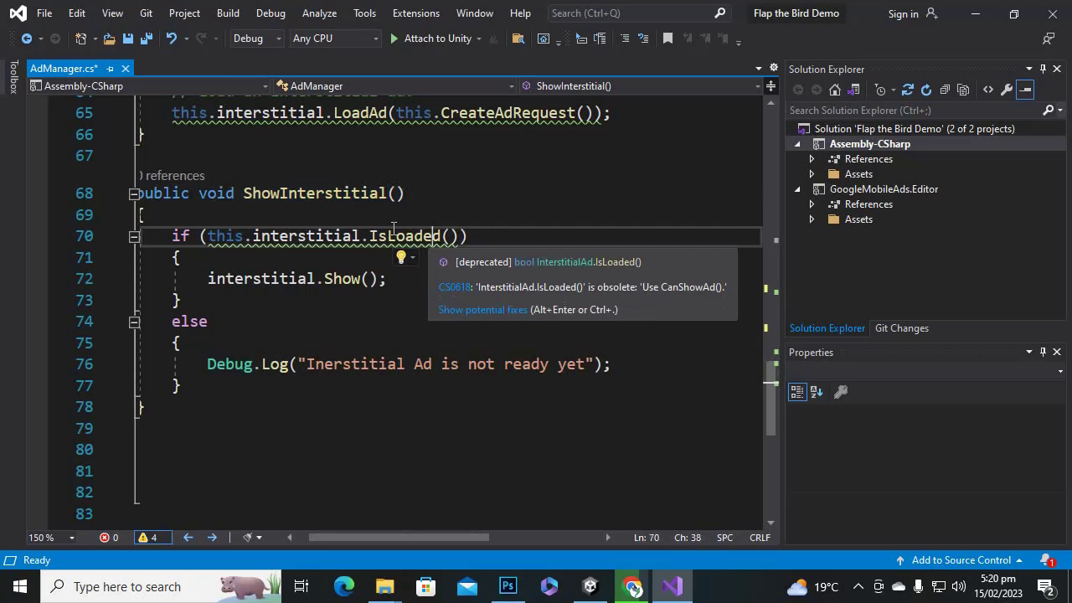
left_click_drag(419, 193, 245, 191)
left_click(243, 192)
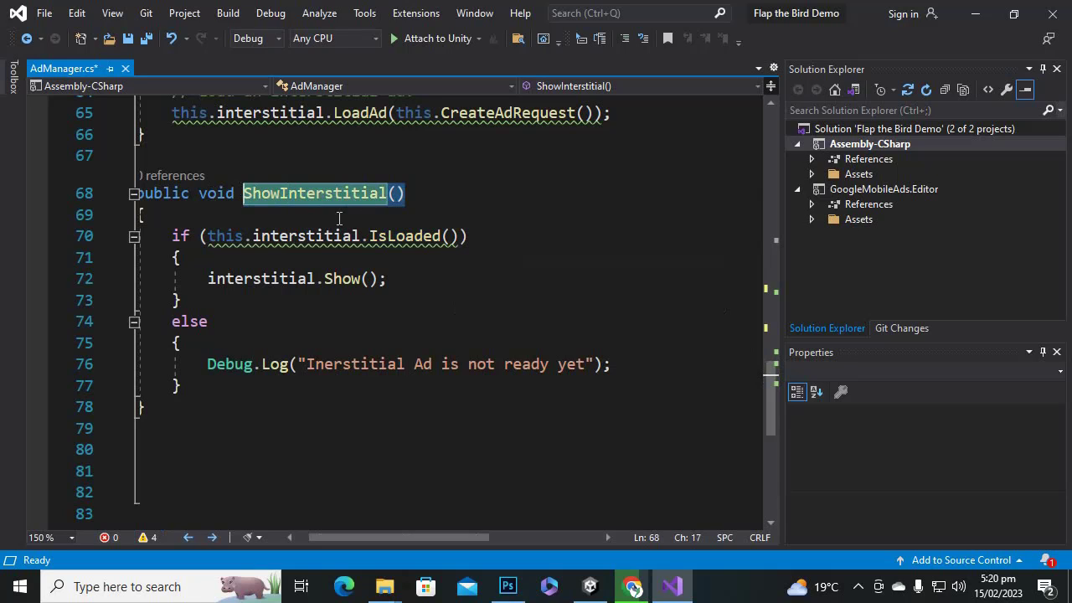
left_click(453, 197)
left_click_drag(246, 191, 431, 190)
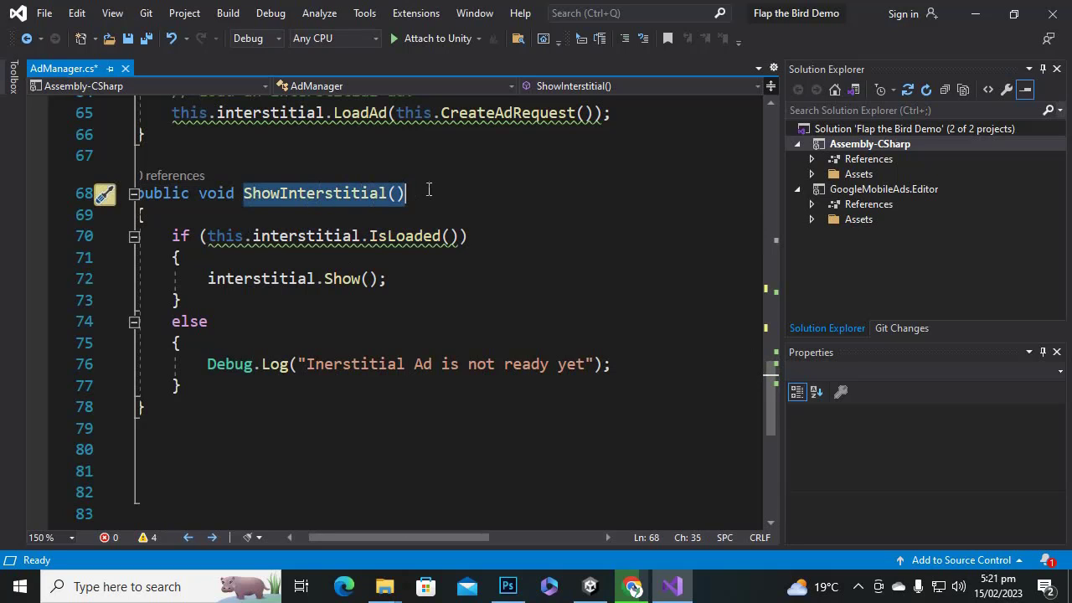
left_click(460, 264)
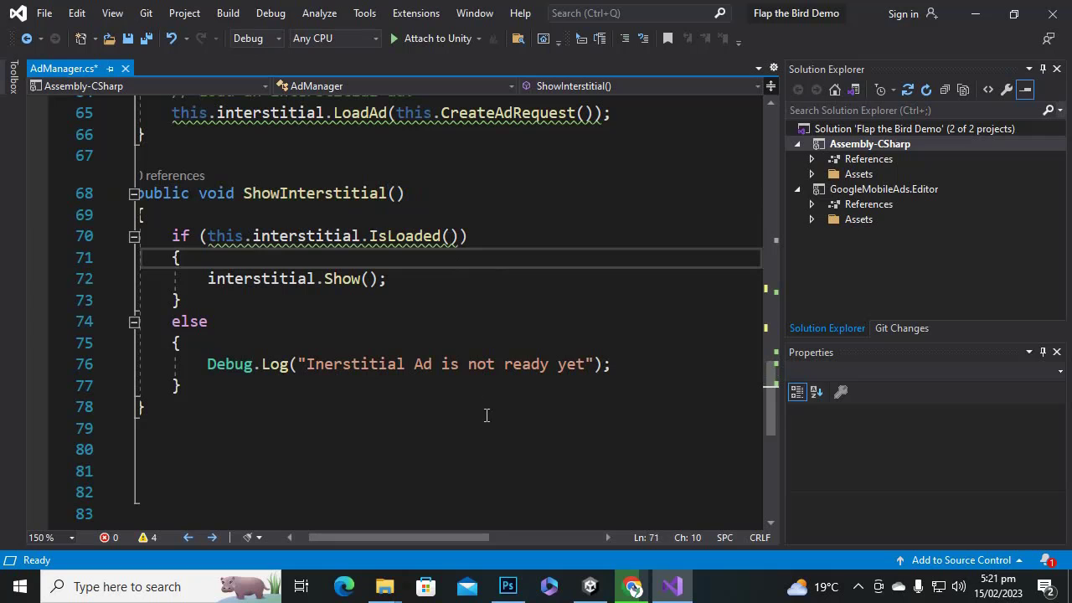
left_click(478, 365)
scroll(503, 402, "down", 3)
scroll(506, 401, "up", 20)
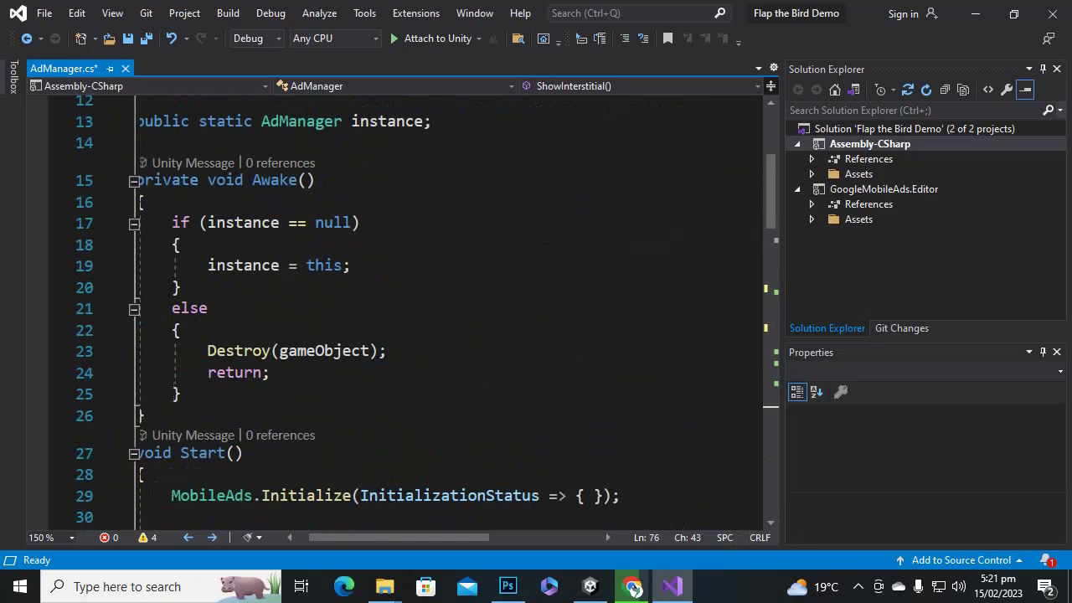
Minimize Chrome to bring the Unity editor back into view.
left_click(634, 588)
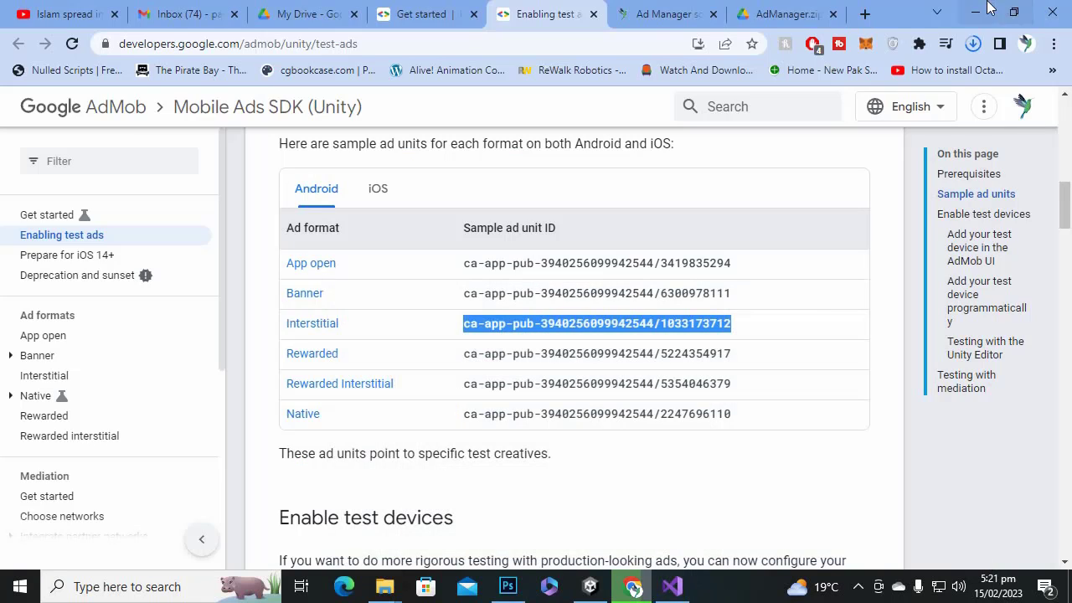
left_click(975, 12)
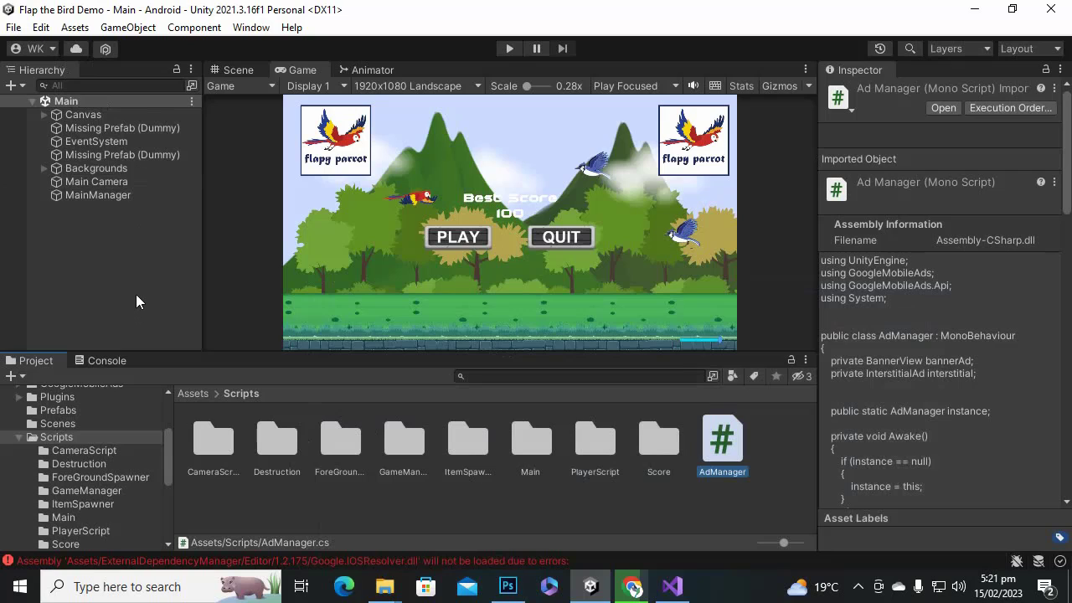
right_click(111, 239)
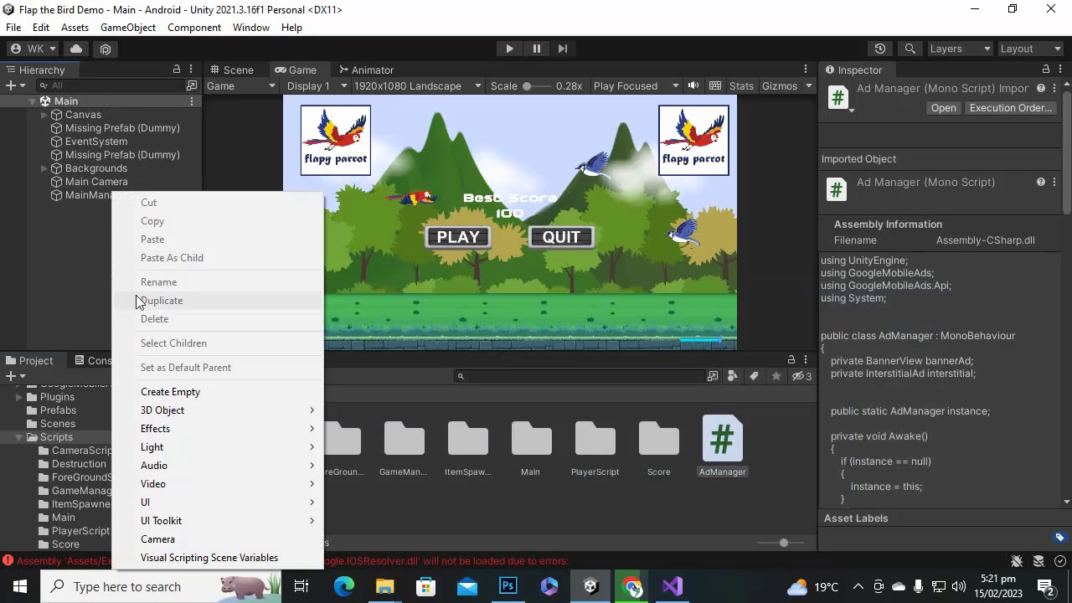
Create an empty GameObject named Admanager and attach the AdManager script to it.
left_click(170, 391)
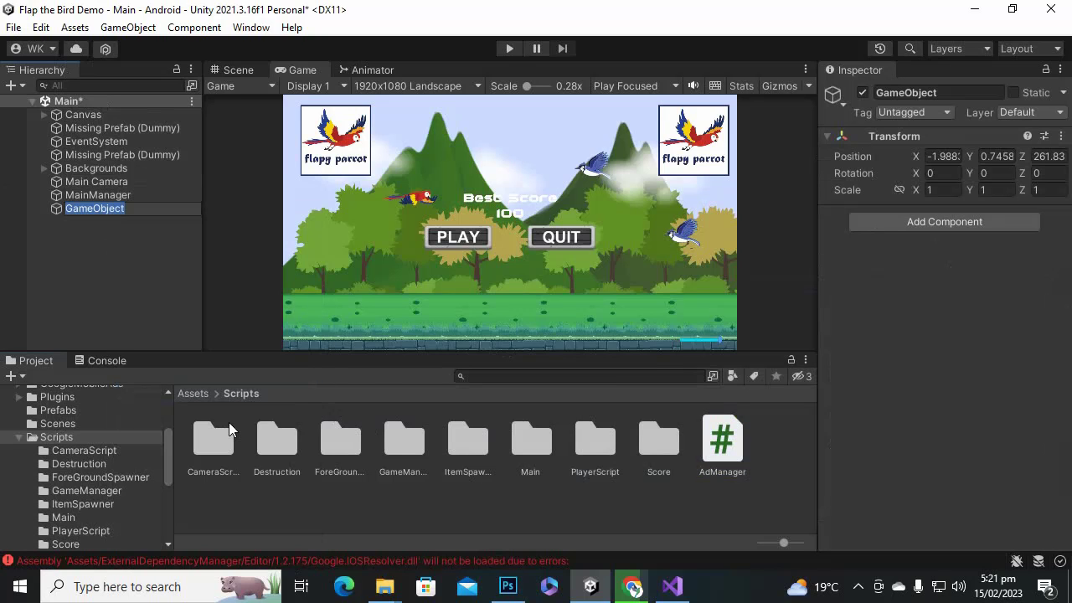
type("Adman")
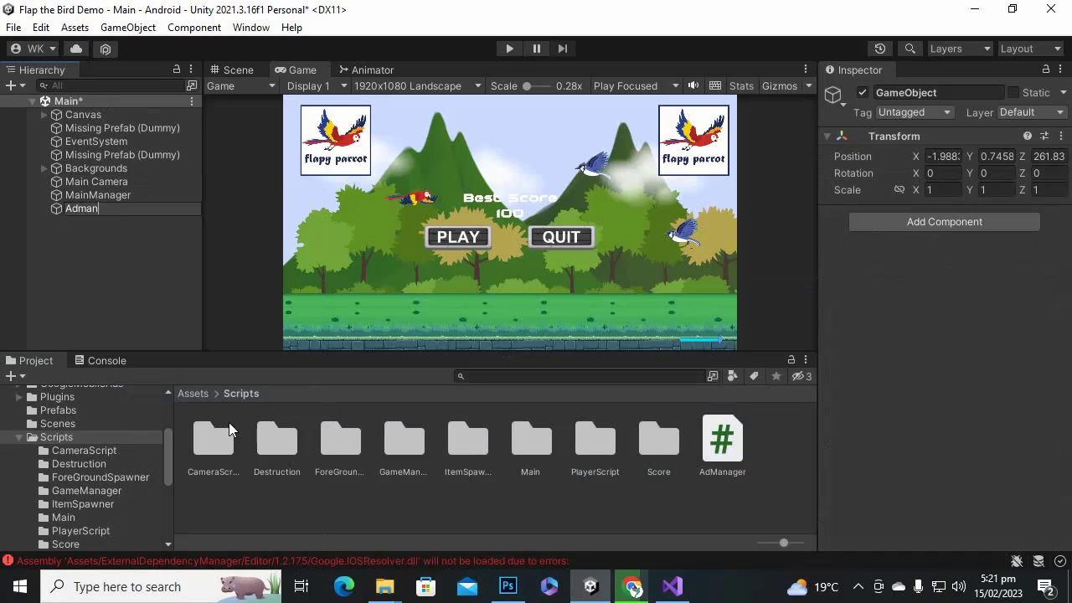
type("ager")
key("Return")
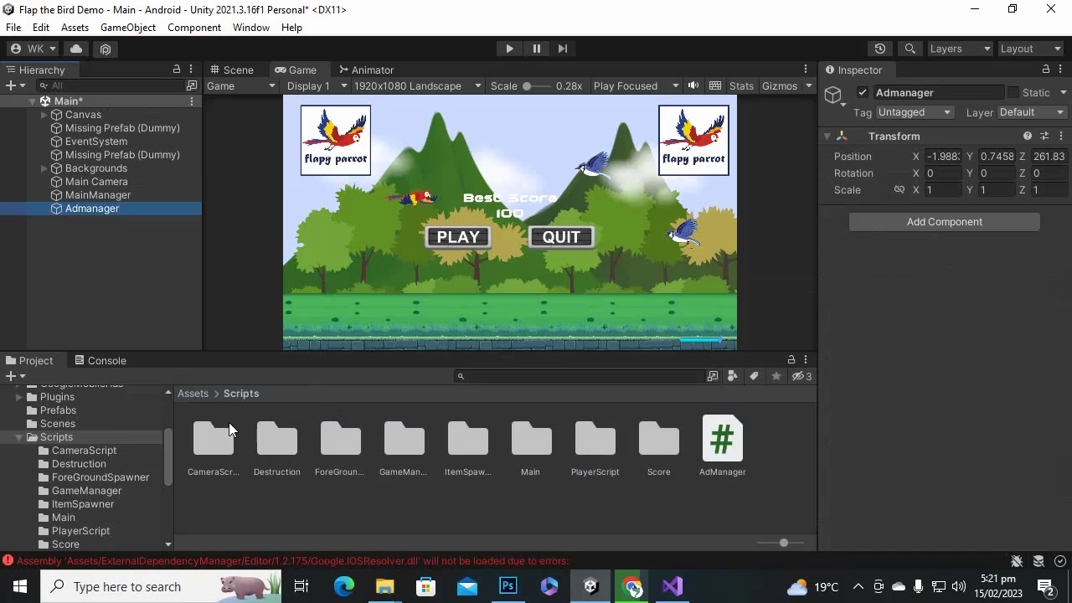
left_click_drag(698, 469, 847, 390)
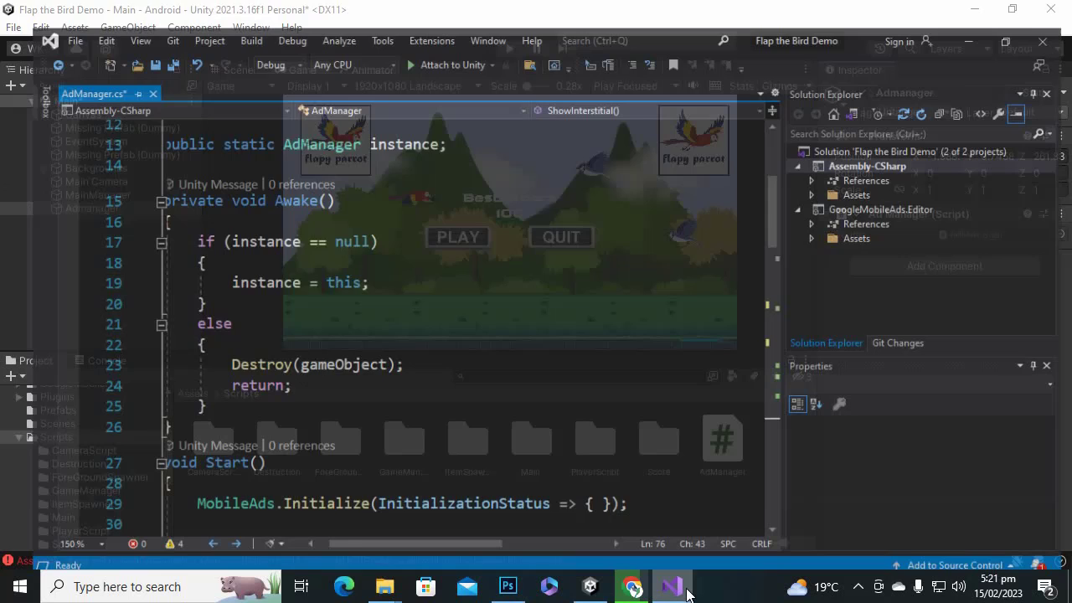
Find the SmartBanner's AdPosition.Bottom argument on line 47 of AdManager.cs.
left_click(672, 586)
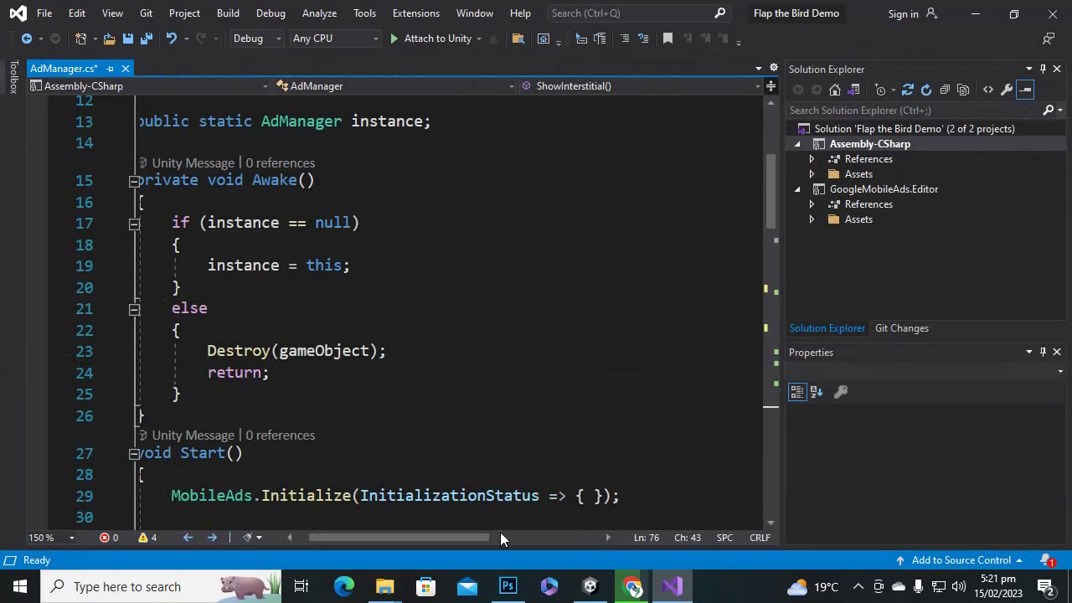
mouse_move(477, 539)
left_mouse_down()
mouse_move(519, 538)
mouse_move(463, 538)
left_mouse_up()
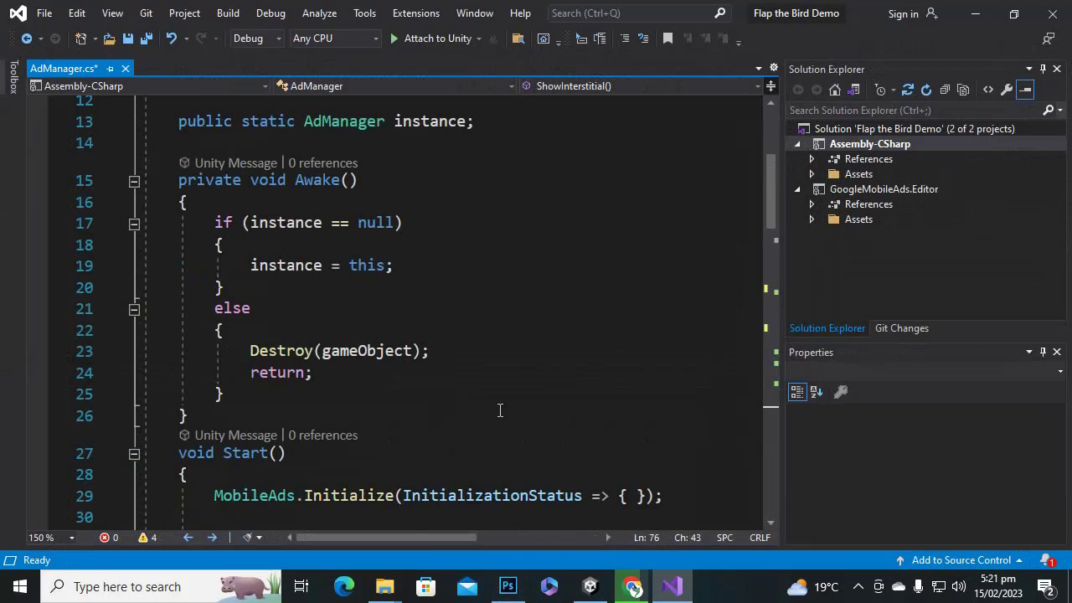
scroll(502, 408, "down", 5)
scroll(515, 405, "up", 8)
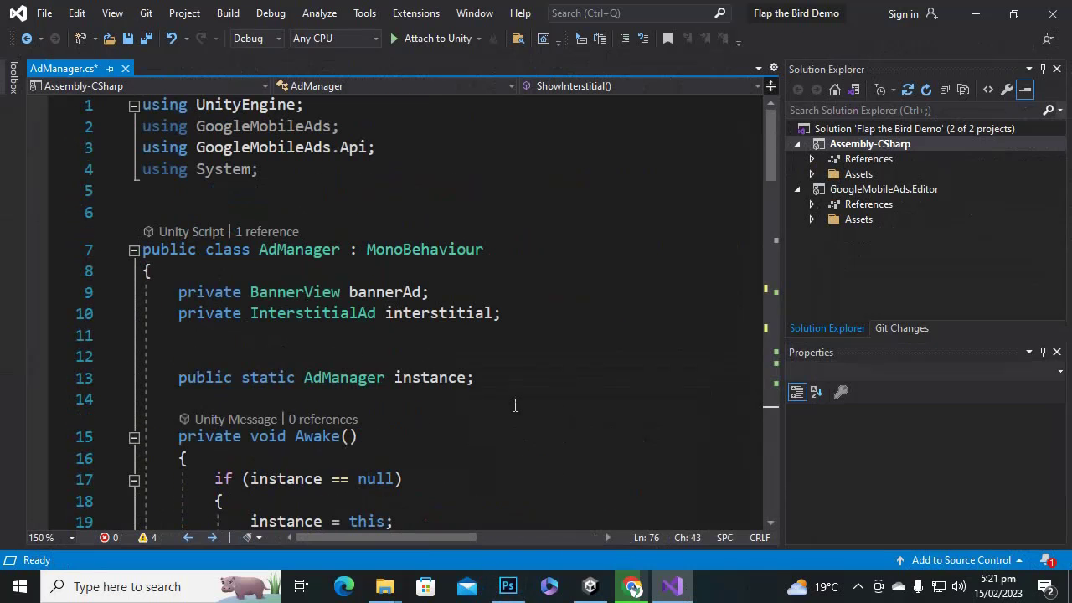
scroll(515, 405, "down", 14)
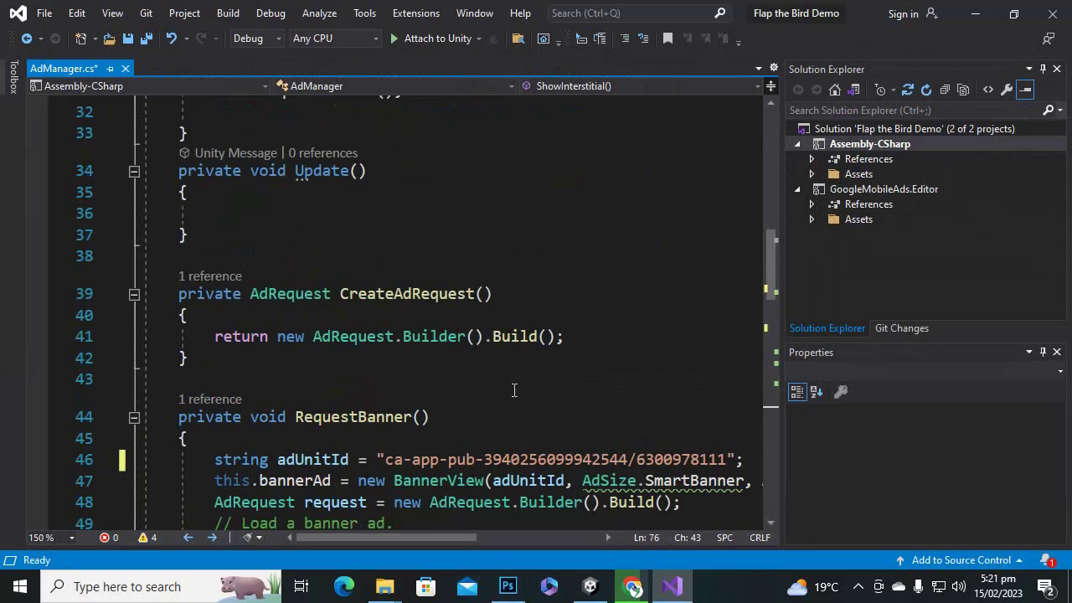
scroll(477, 537, "right", 2)
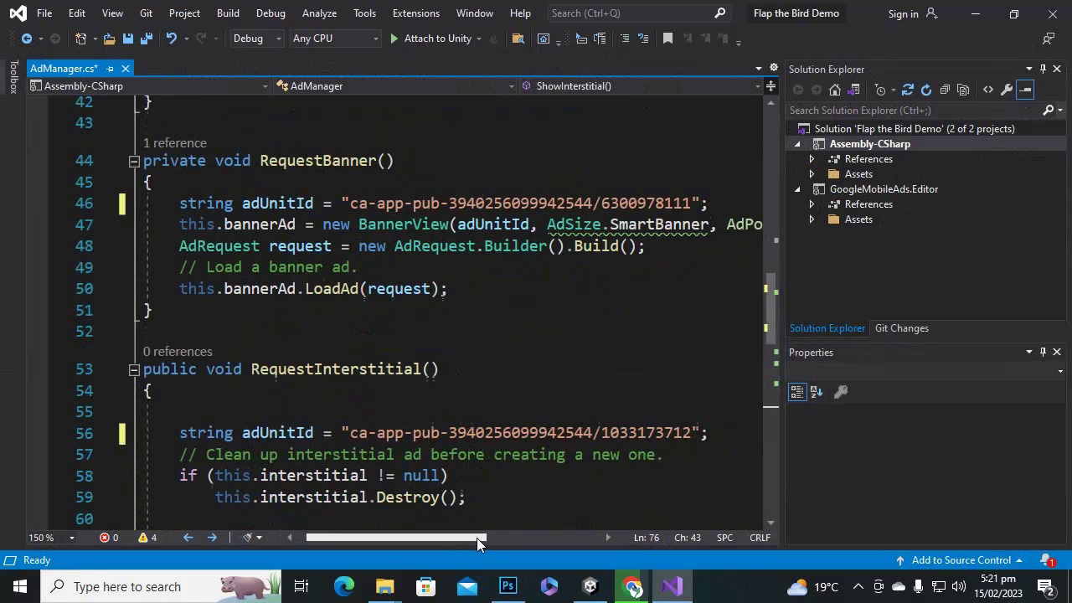
left_click_drag(175, 225, 462, 225)
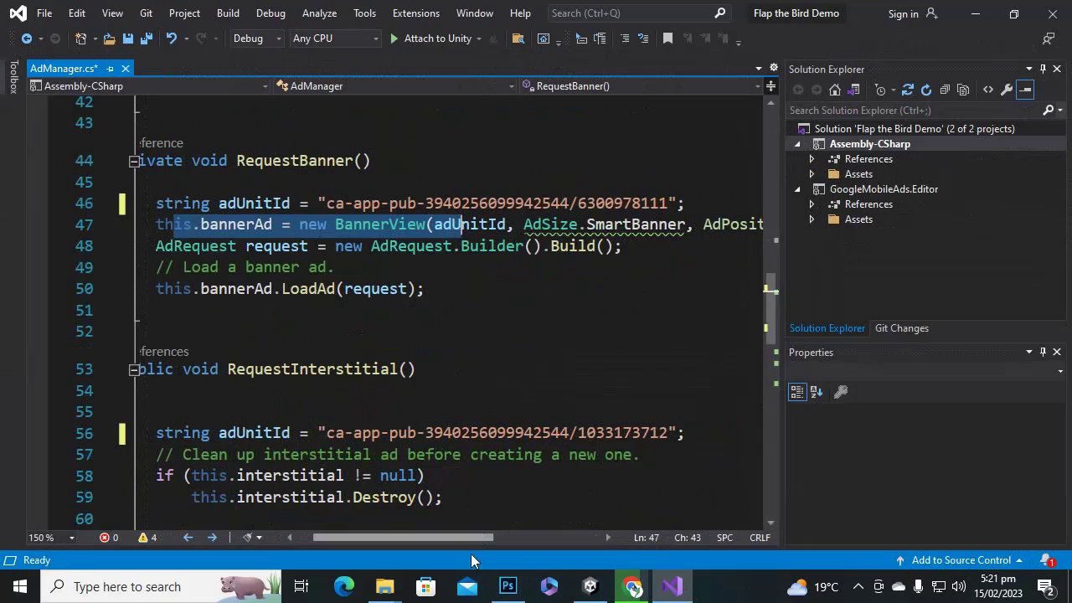
left_click_drag(466, 536, 540, 544)
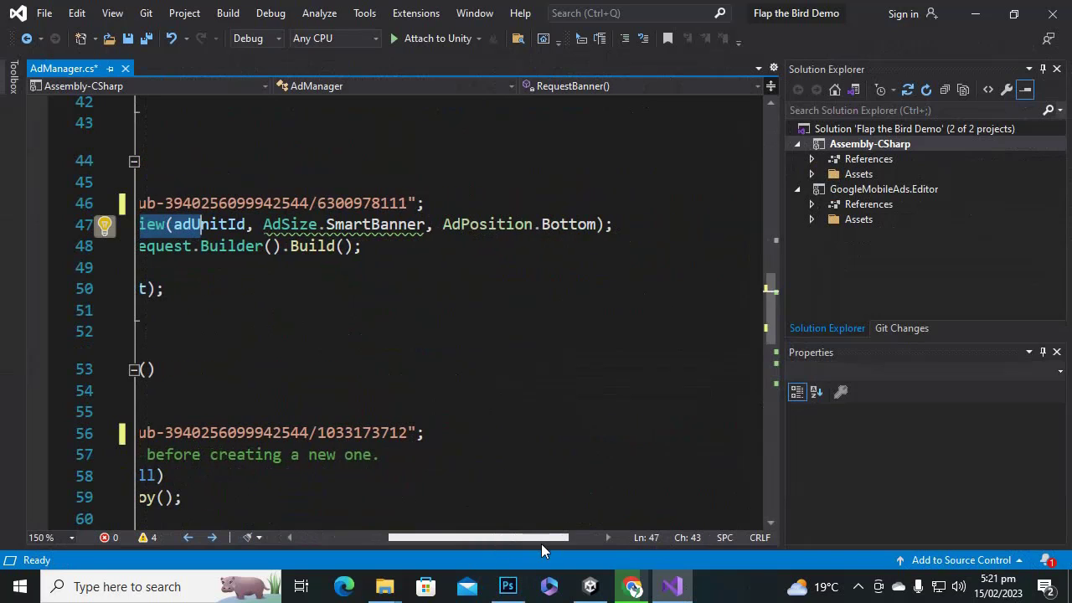
left_click(479, 224)
left_click(558, 225)
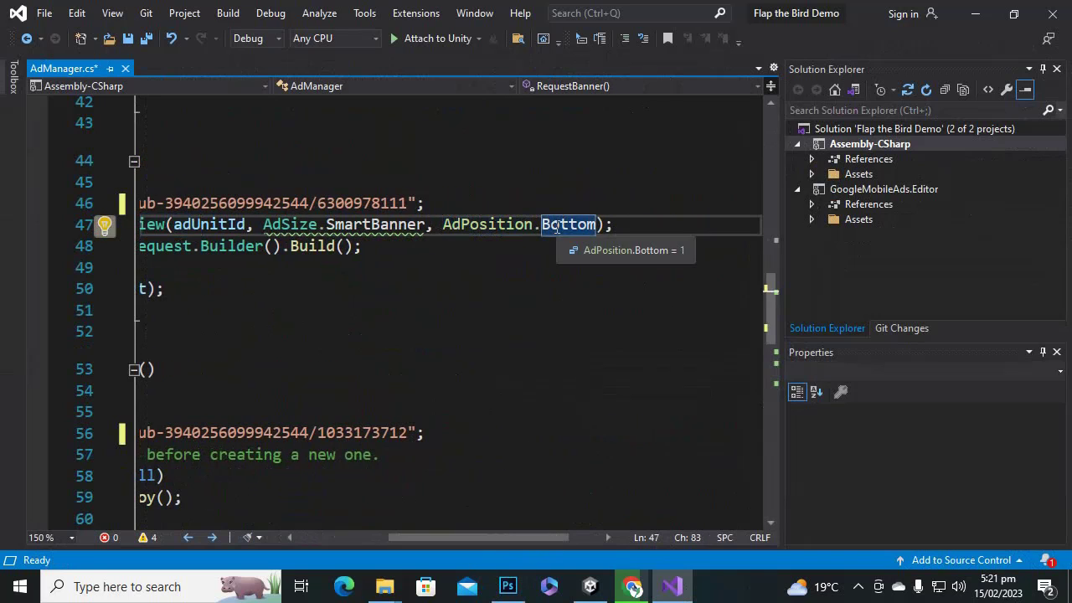
Retype the banner position as Bottom via IntelliSense and return to Unity.
left_click_drag(534, 225, 594, 227)
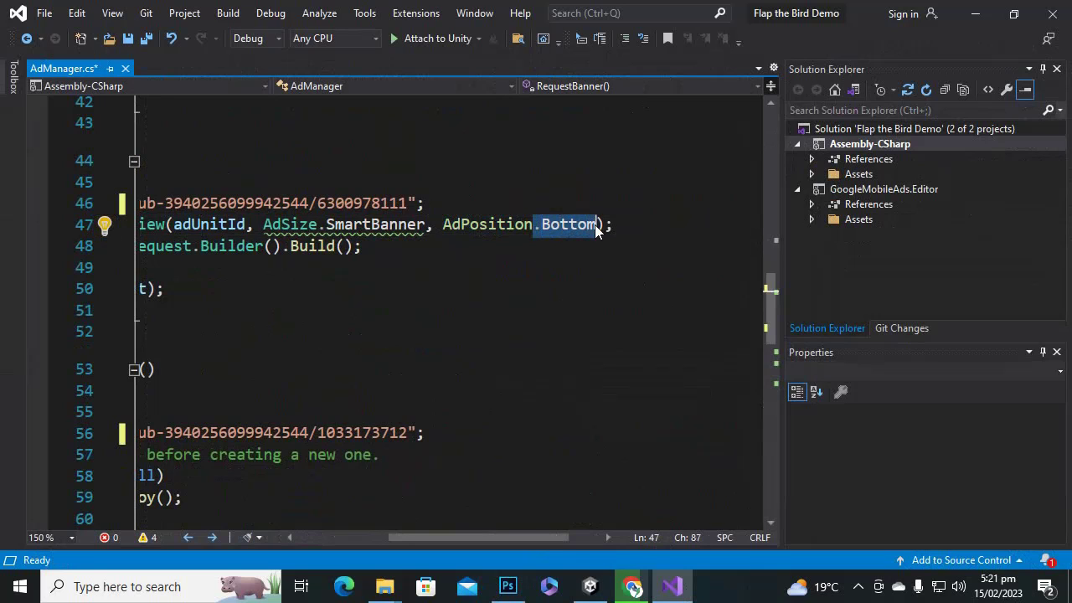
type(".to")
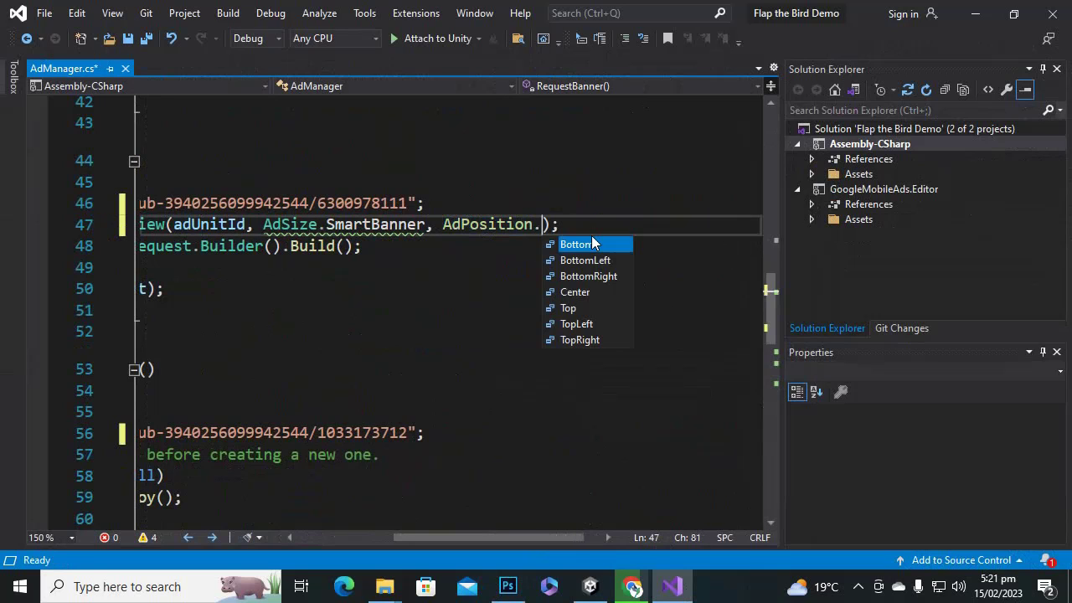
type("p")
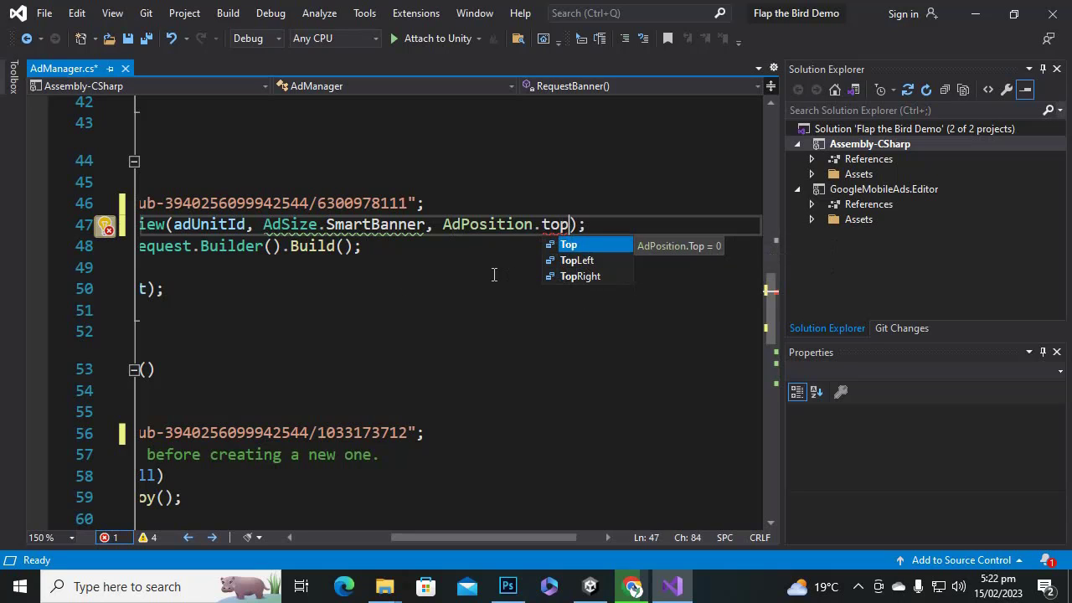
key("BackSpace")
key("BackSpace")
key("BackSpace")
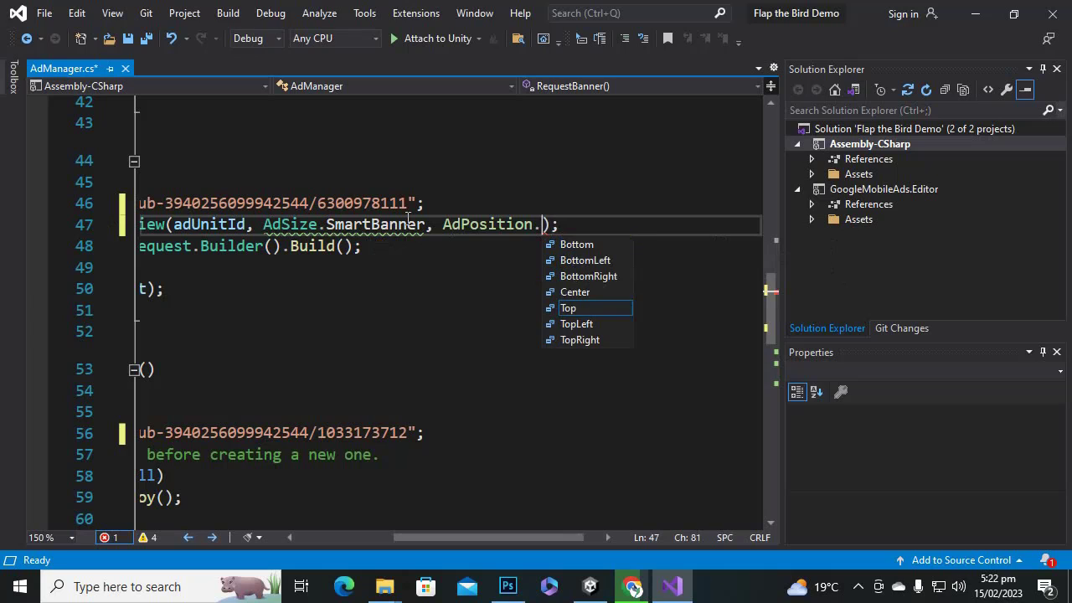
type("b")
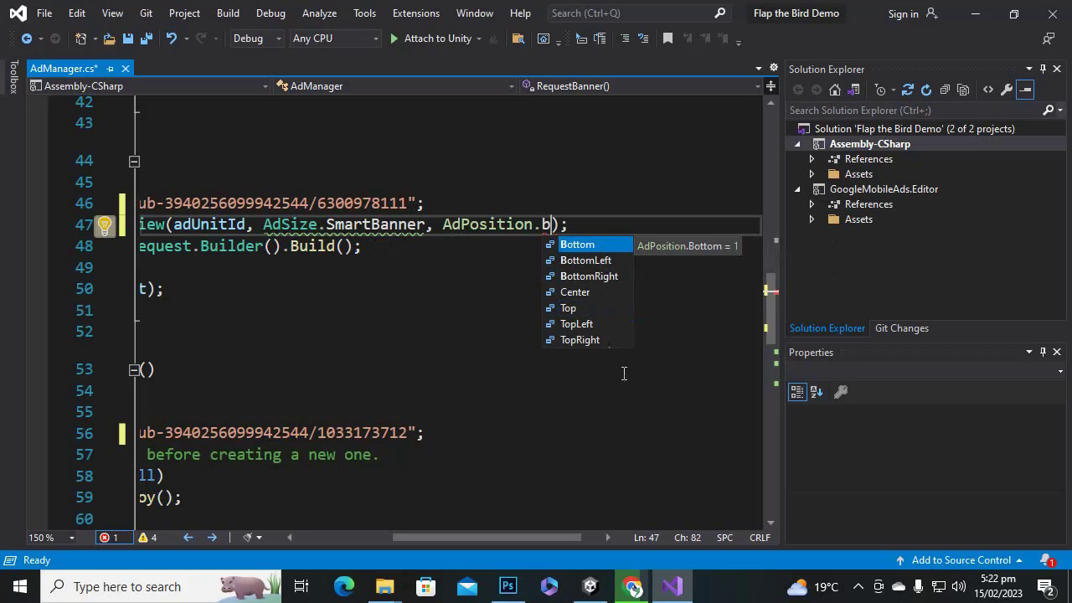
double_click(578, 244)
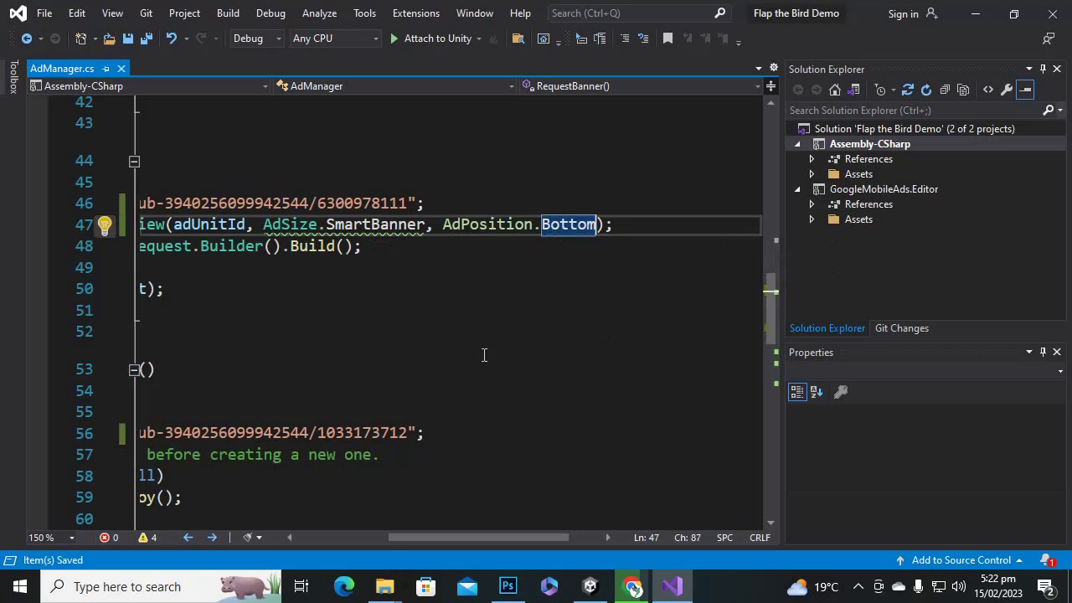
left_click(575, 590)
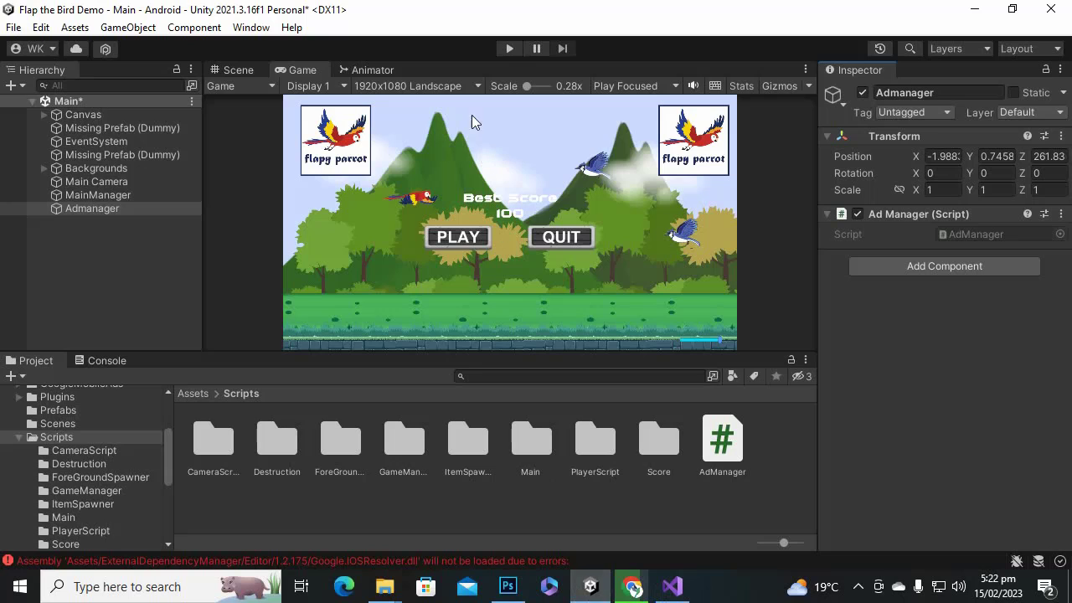
Play the game to show the test Smart Banner, then click the banner to open its link.
left_click(509, 48)
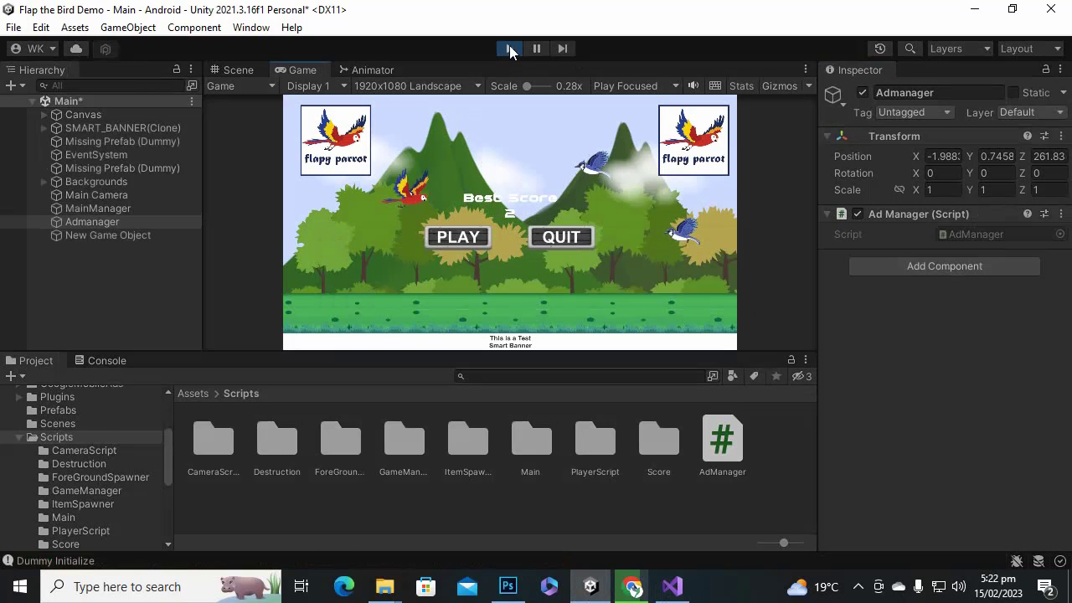
left_click(505, 342)
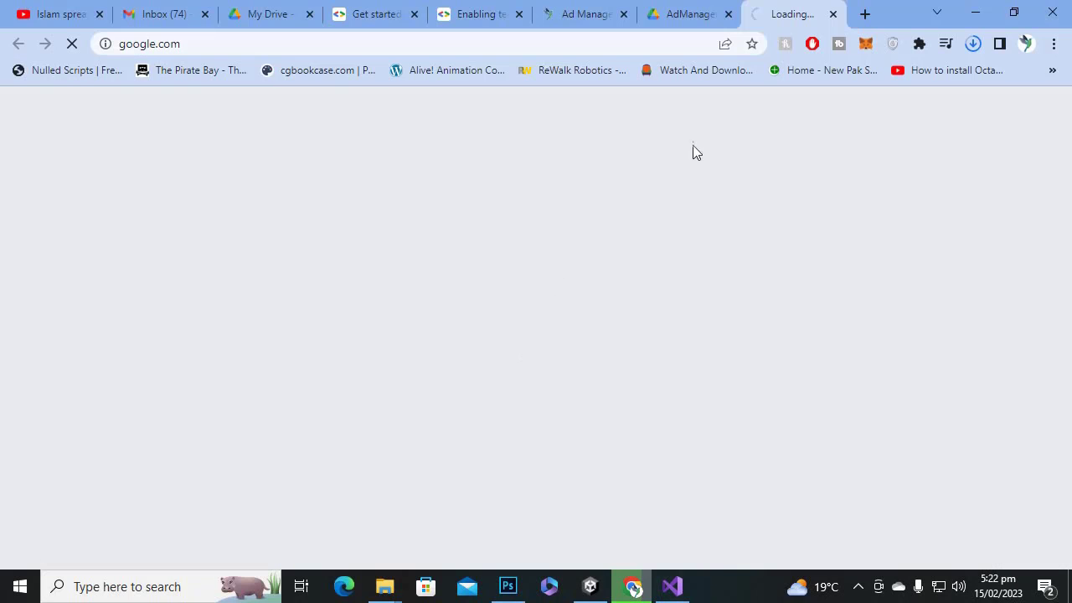
Close each google.com tab the test banner opens, clicking it a second time, and return to Unity.
left_click(834, 15)
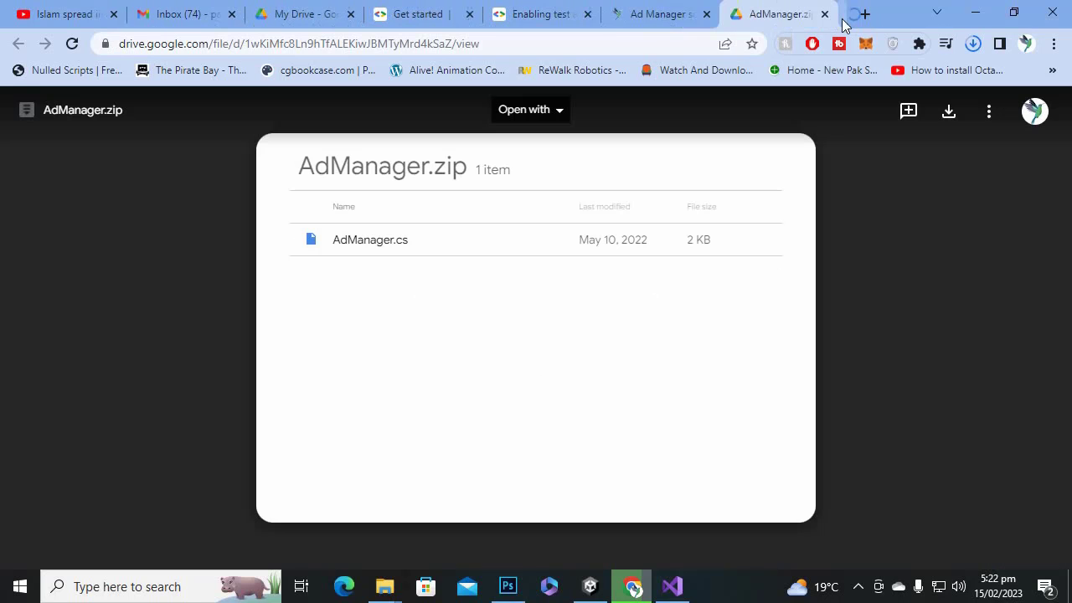
left_click(975, 12)
left_click(537, 346)
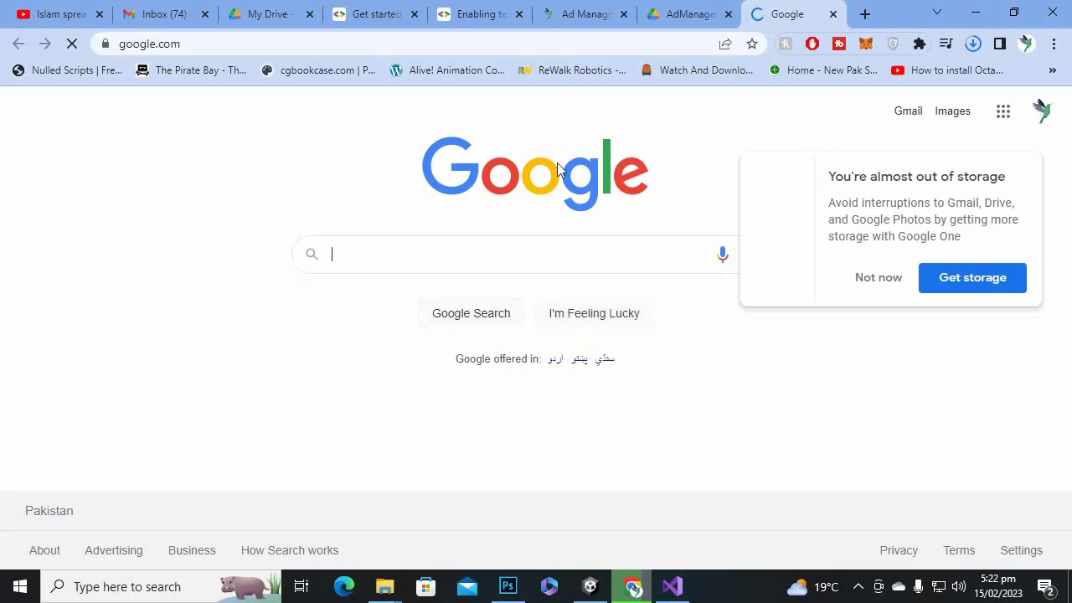
left_click(834, 19)
left_click(975, 13)
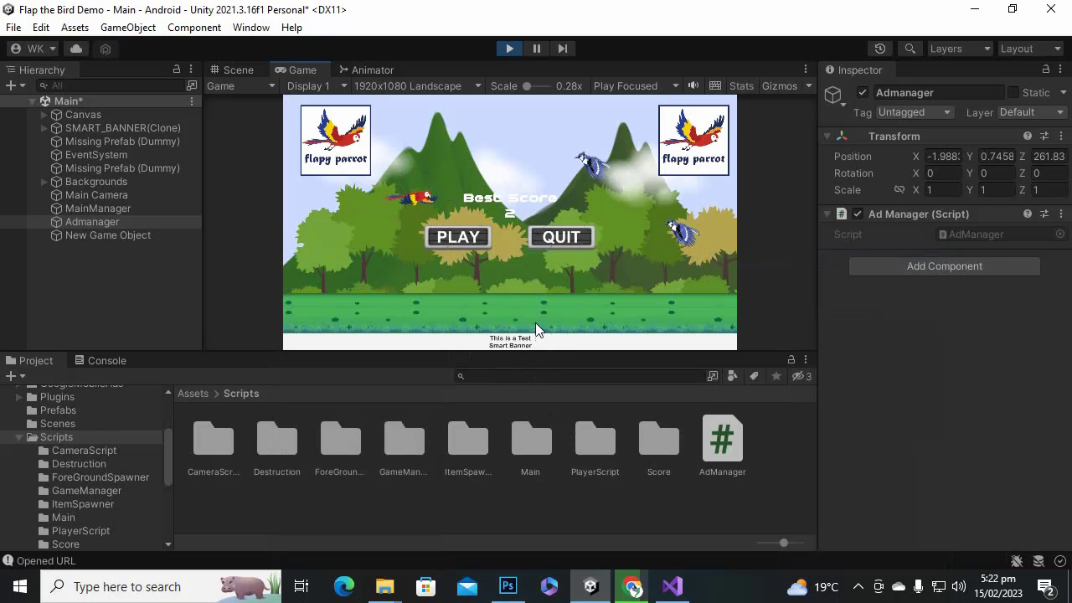
Exit play mode, click through the ForeGroundSpawner, GameManager and ItemSpawner folders, then go up to Assets.
left_click(508, 49)
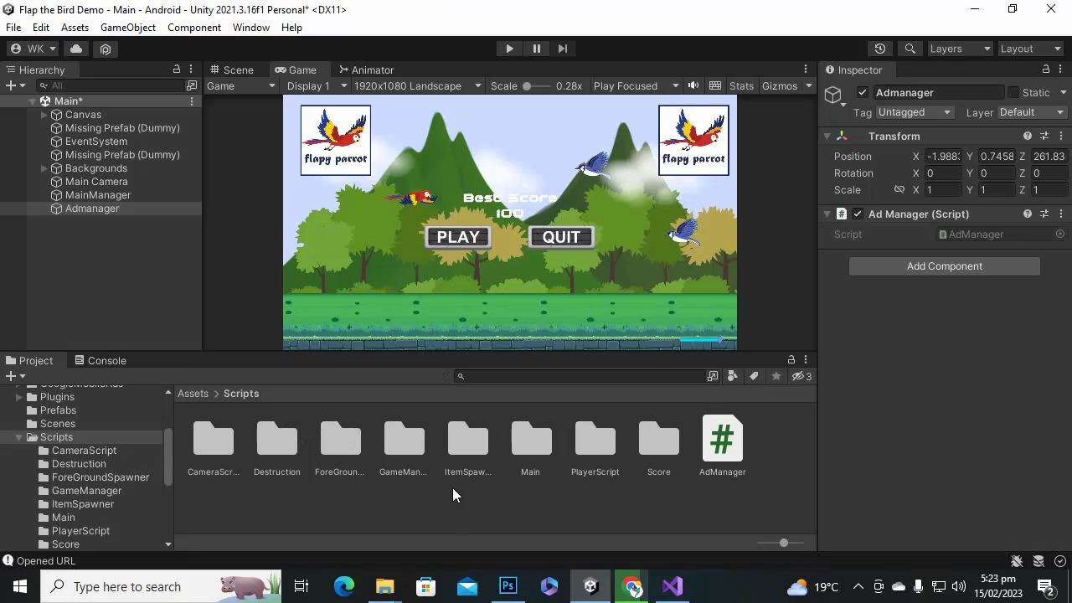
left_click(424, 474)
left_click(357, 439)
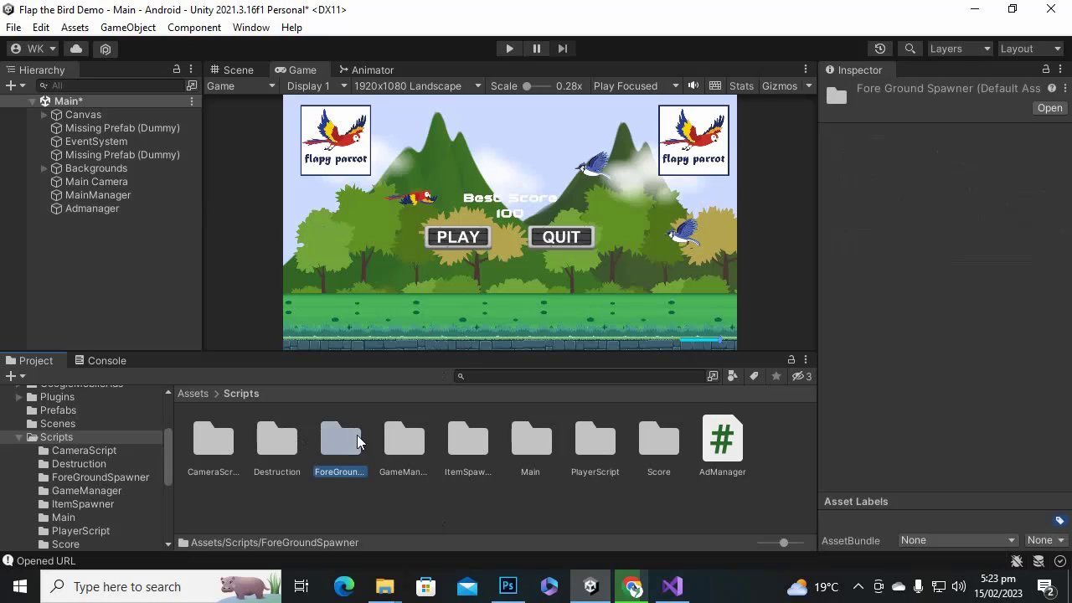
left_click(403, 439)
left_click(461, 421)
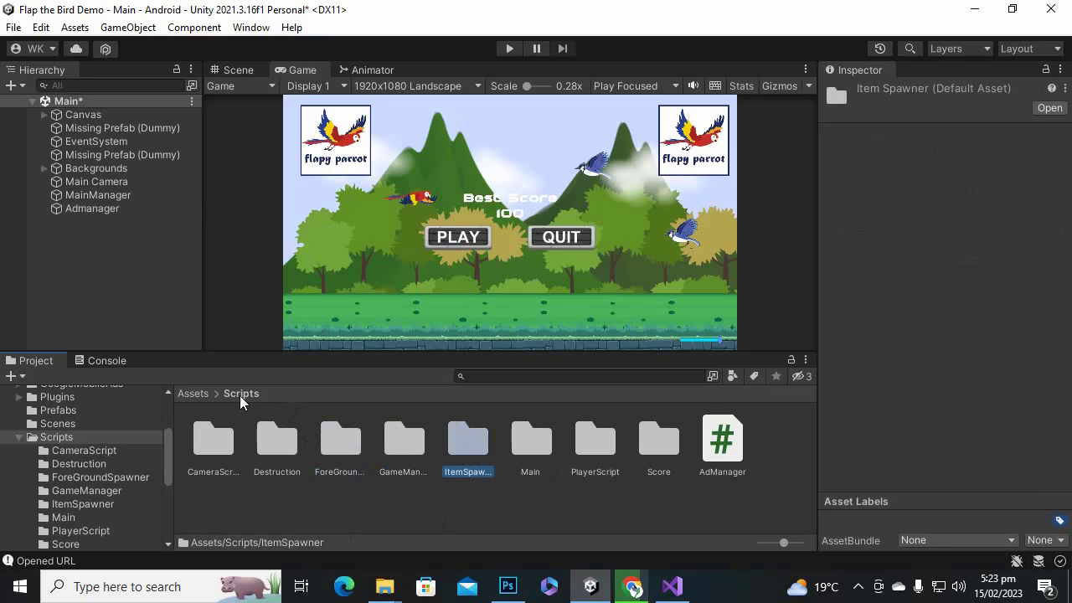
left_click(205, 393)
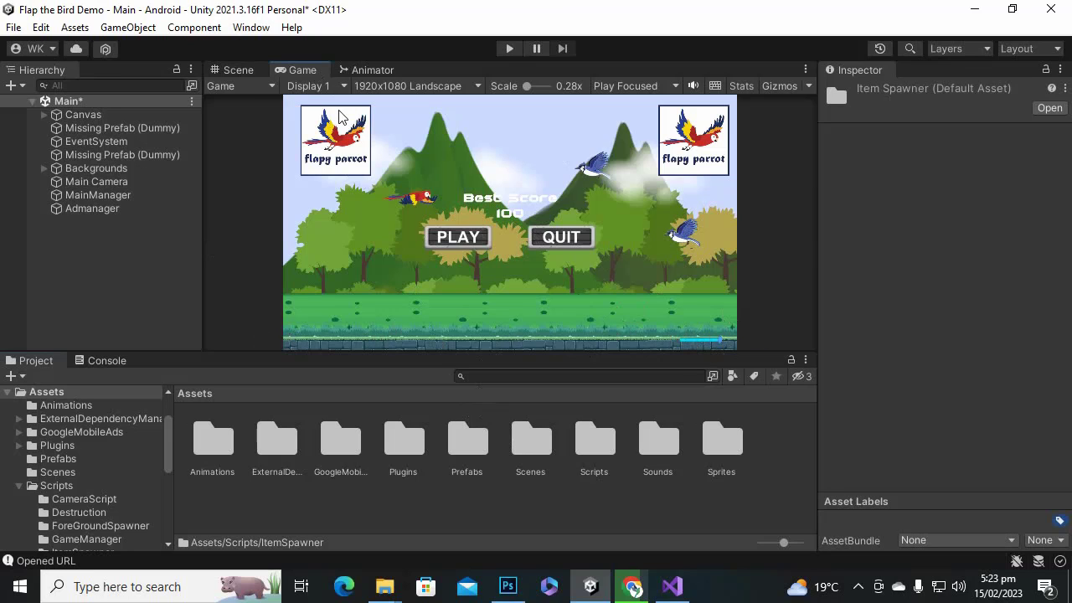
In the Scene view, move the VolumeSlider up and left under the menu buttons.
left_click(239, 72)
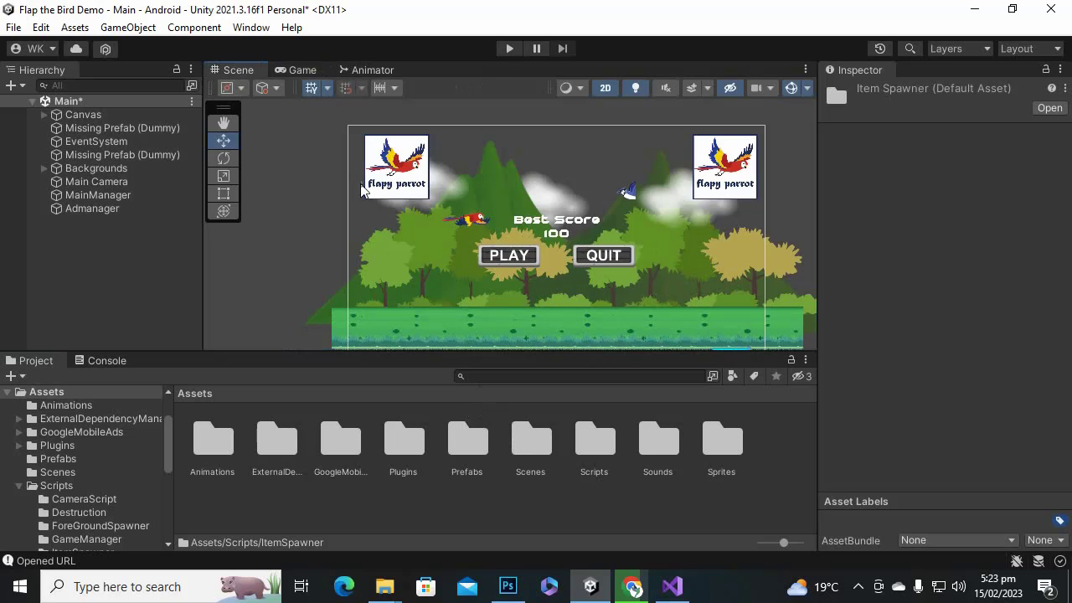
left_click(726, 347)
scroll(672, 263, "down", 1)
scroll(671, 269, "down", 1)
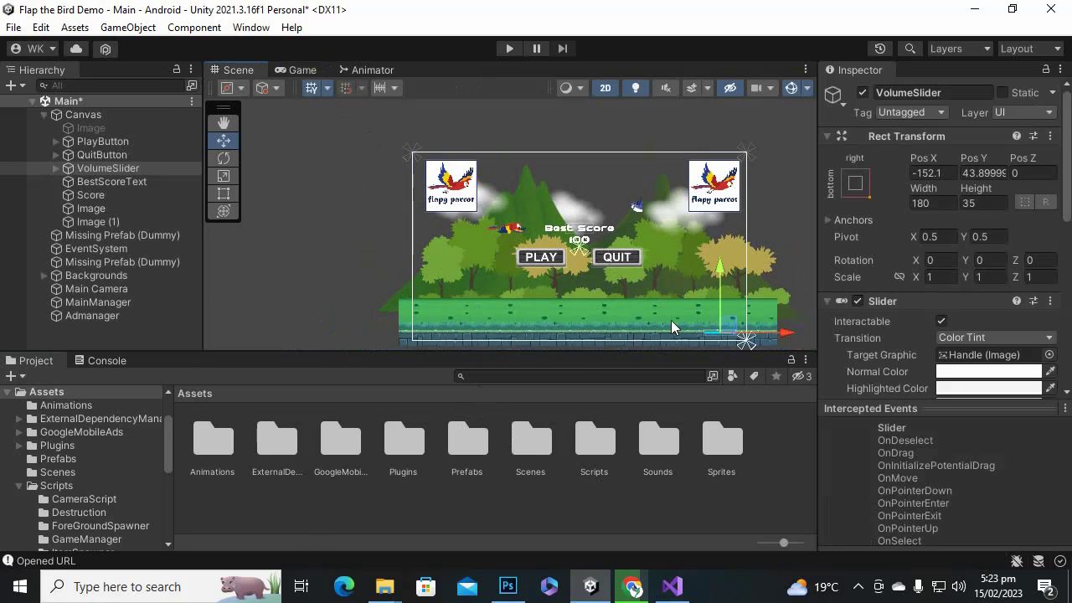
left_click(151, 170)
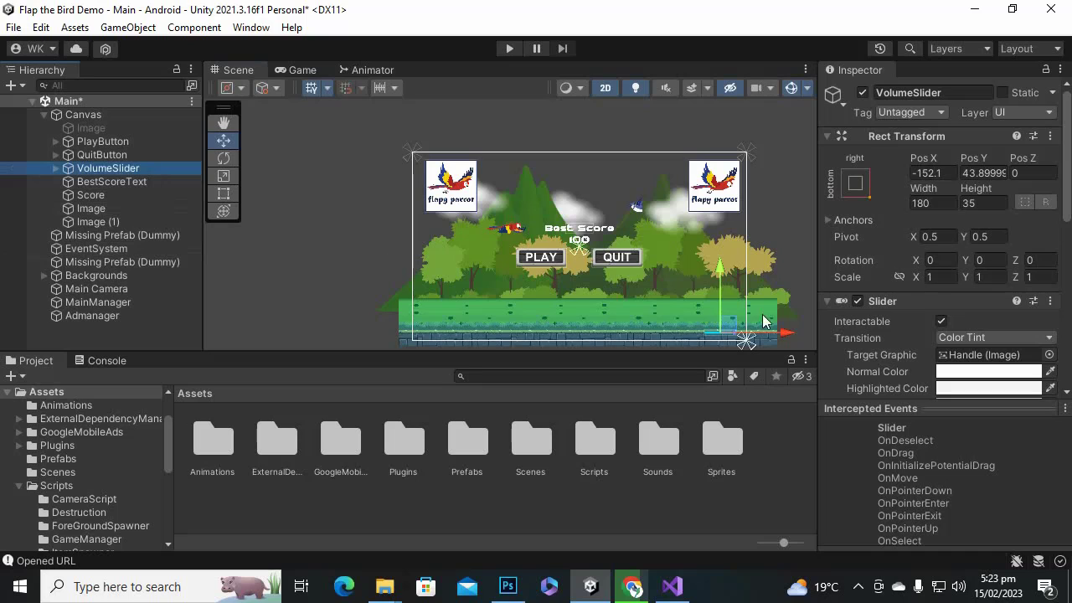
left_click_drag(723, 268, 721, 208)
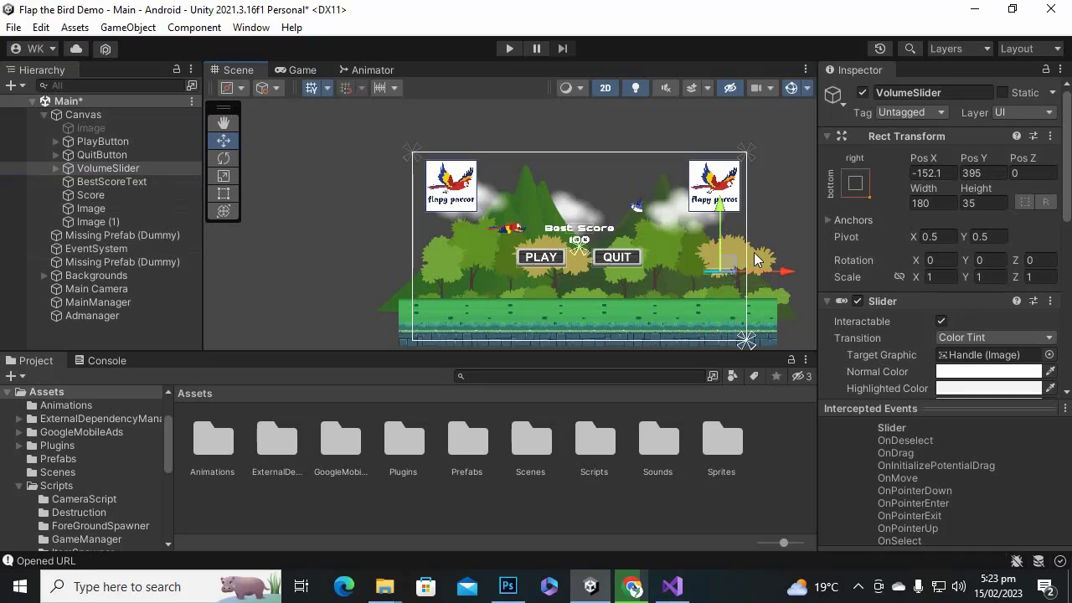
left_click_drag(743, 270, 640, 277)
Scale the slider to about 2.5556, settle it below PLAY and QUIT, and test-play.
scroll(560, 302, "up", 3)
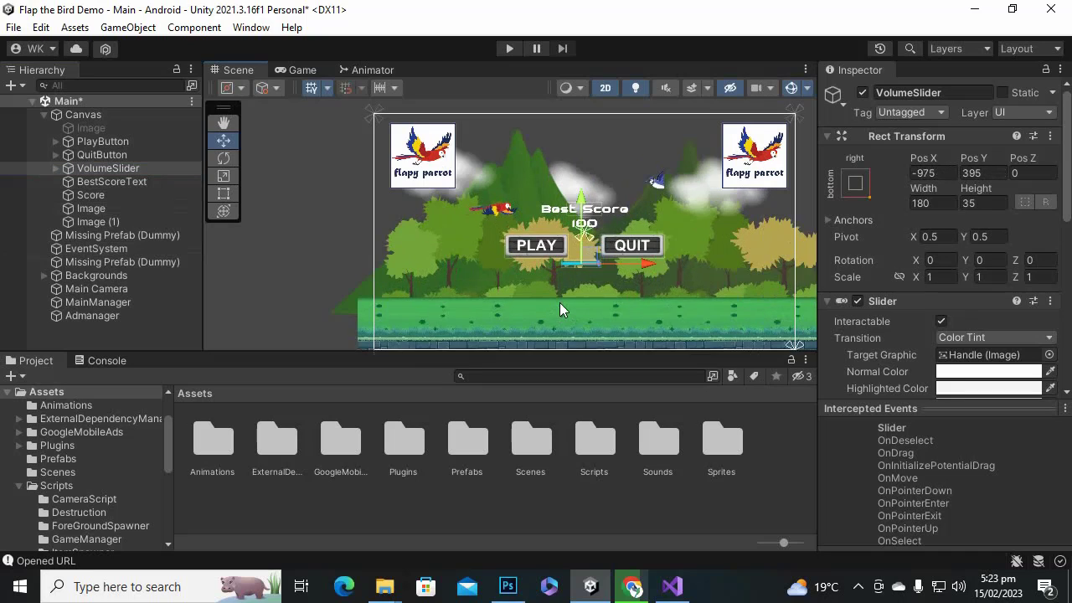
left_click(230, 175)
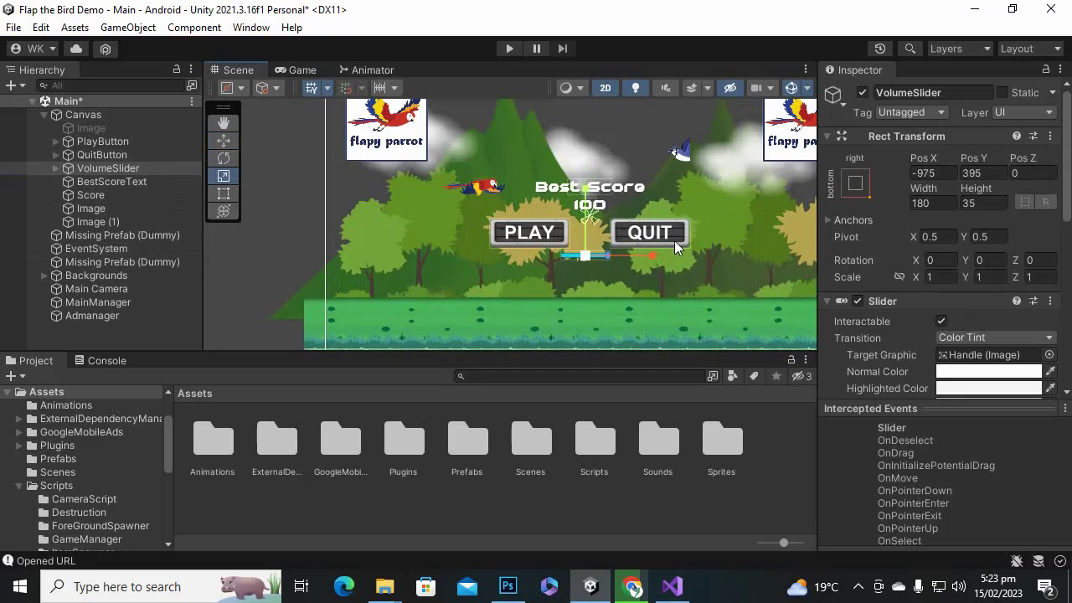
left_click_drag(585, 256, 617, 157)
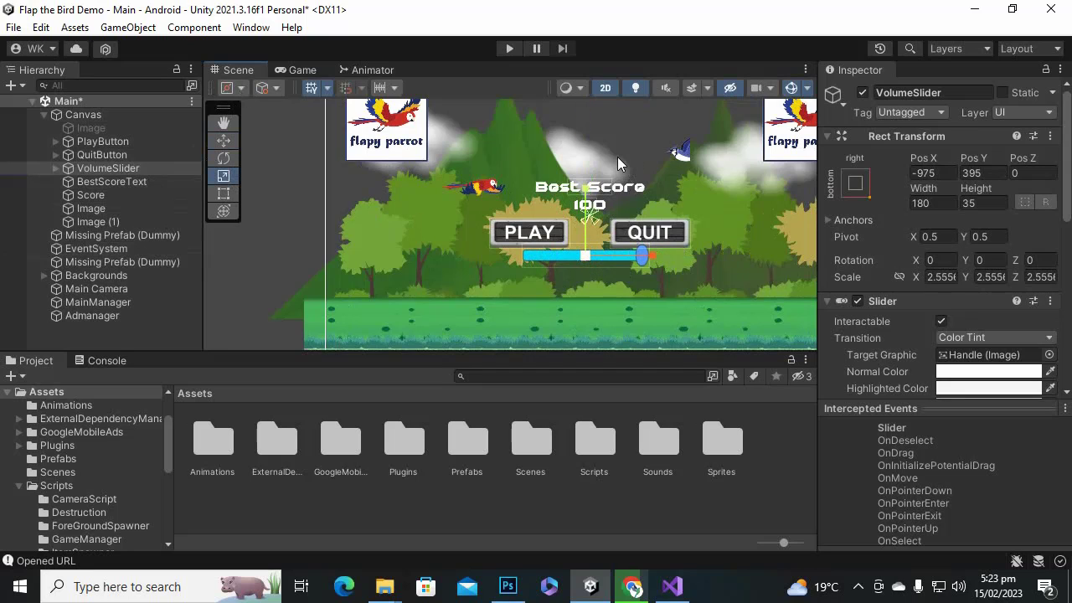
left_click(222, 140)
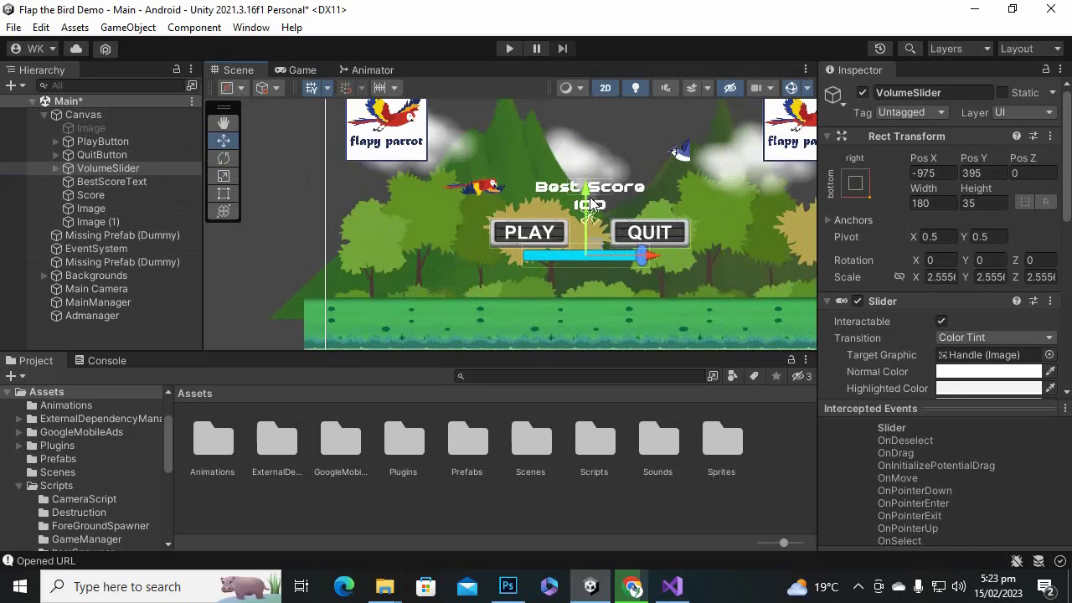
left_click_drag(586, 203, 584, 236)
scroll(585, 238, "down", 4)
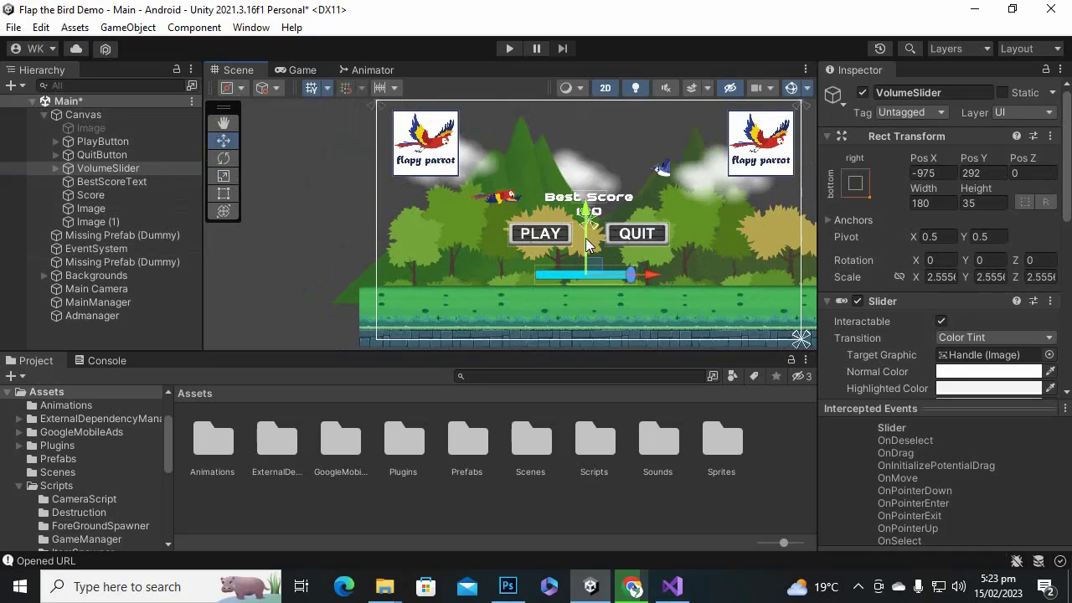
left_click(509, 47)
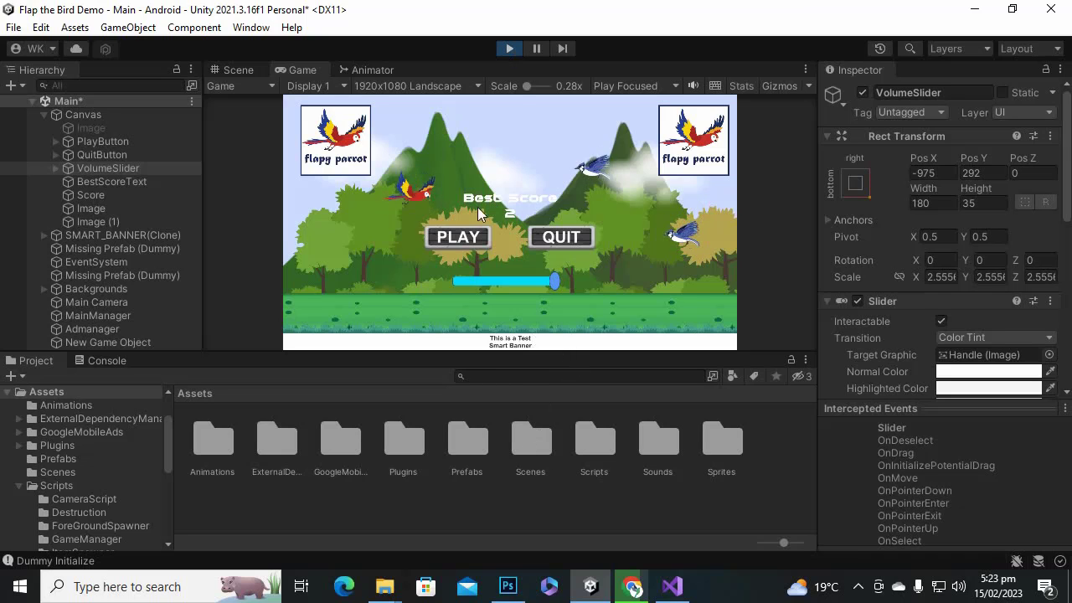
left_click(509, 49)
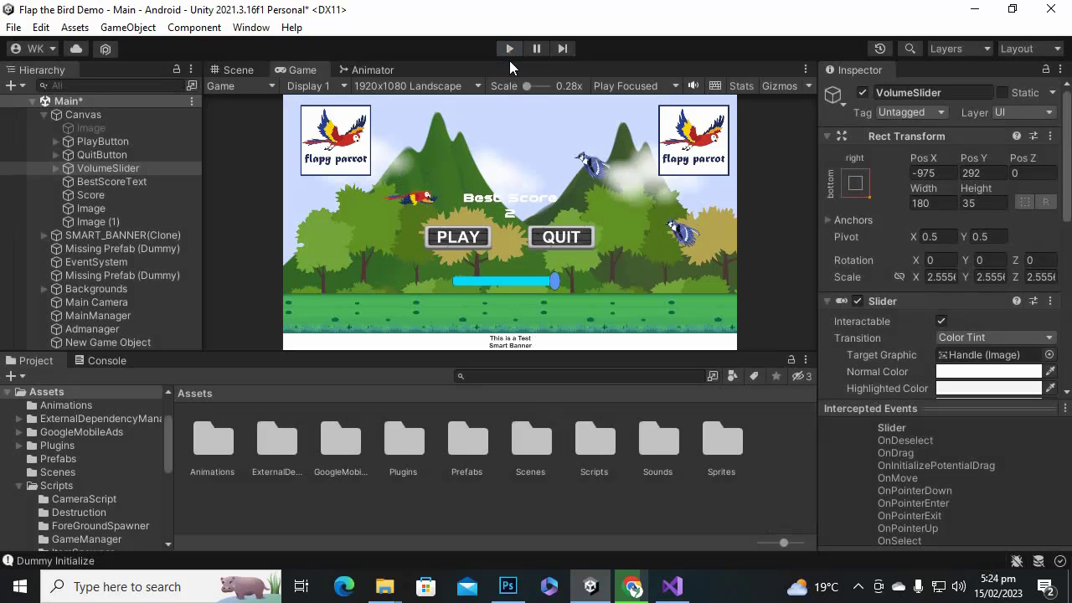
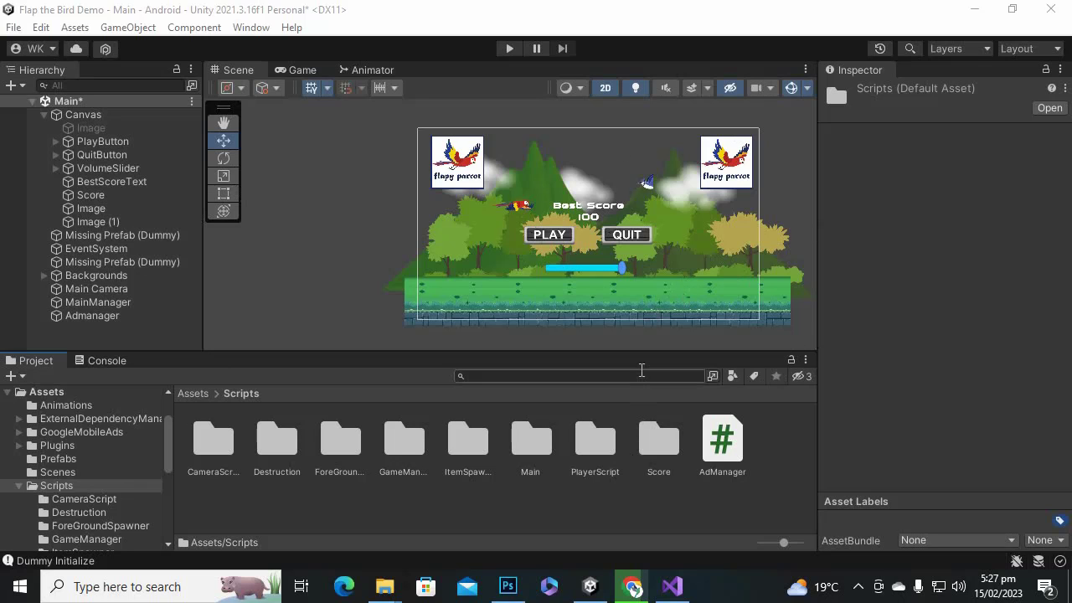
Create a C# script named Interstitial in the Scripts folder and open it in Visual Studio.
right_click(664, 538)
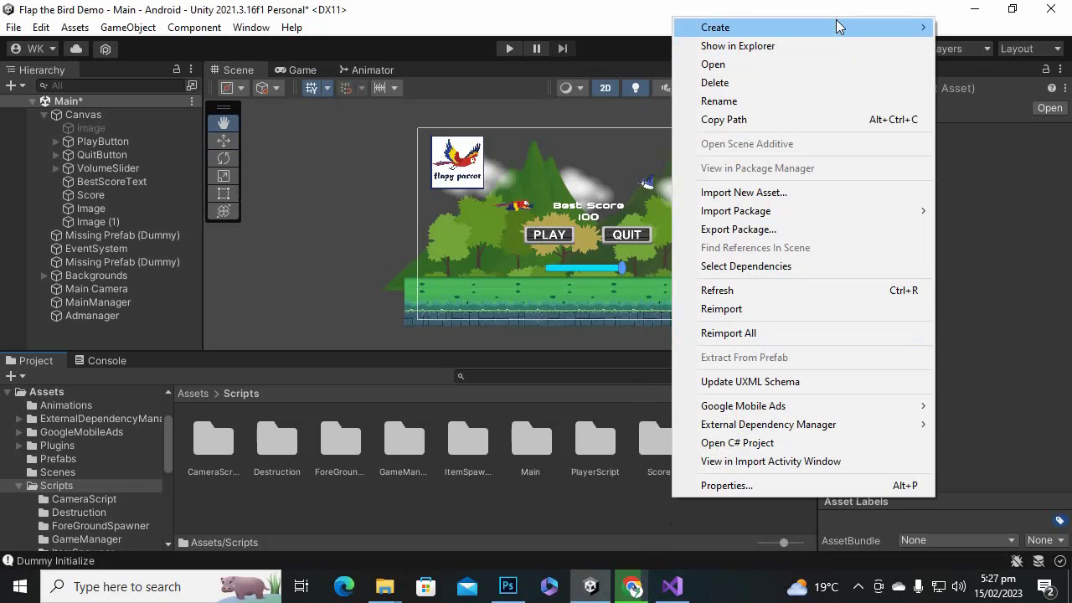
mouse_move(834, 27)
left_click(627, 51)
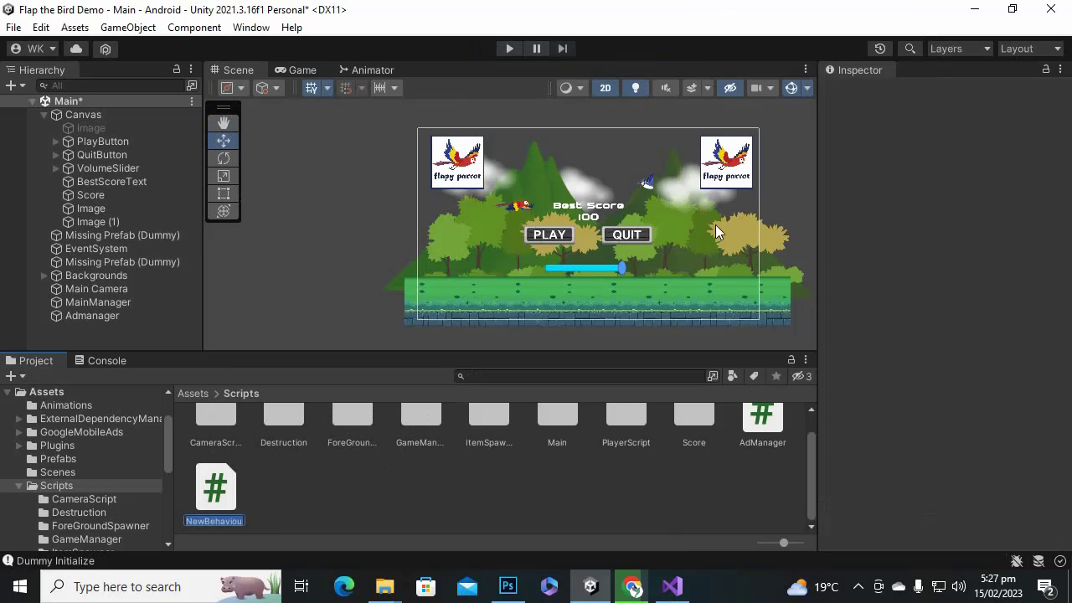
type("Interstitial")
key("Return")
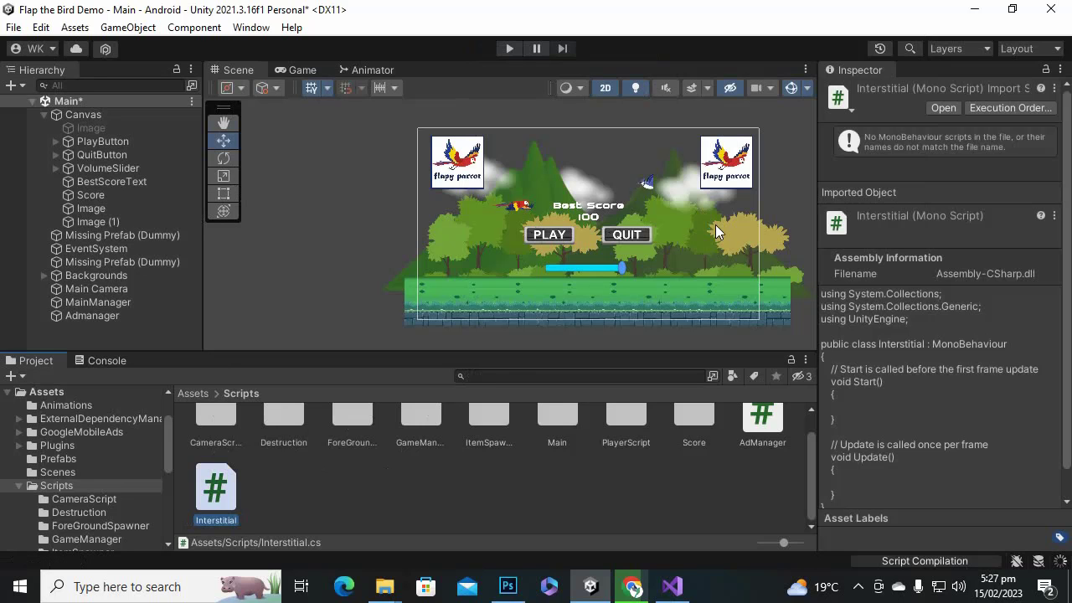
key("Return")
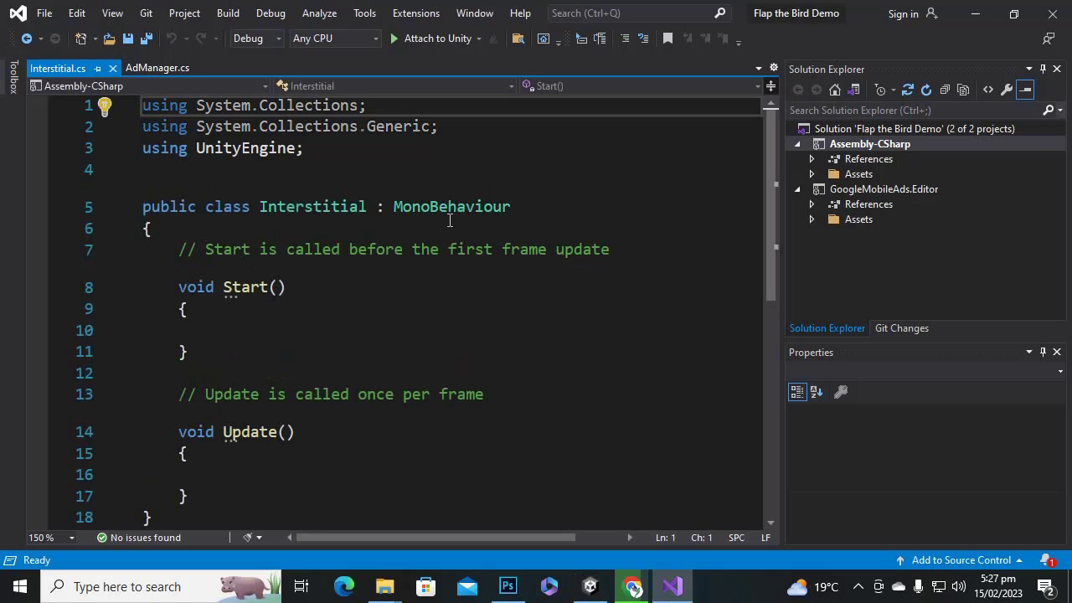
Replace the comment above Start with an Awake method calling AdManager.instance.RequestInterstitial().
left_click(402, 331)
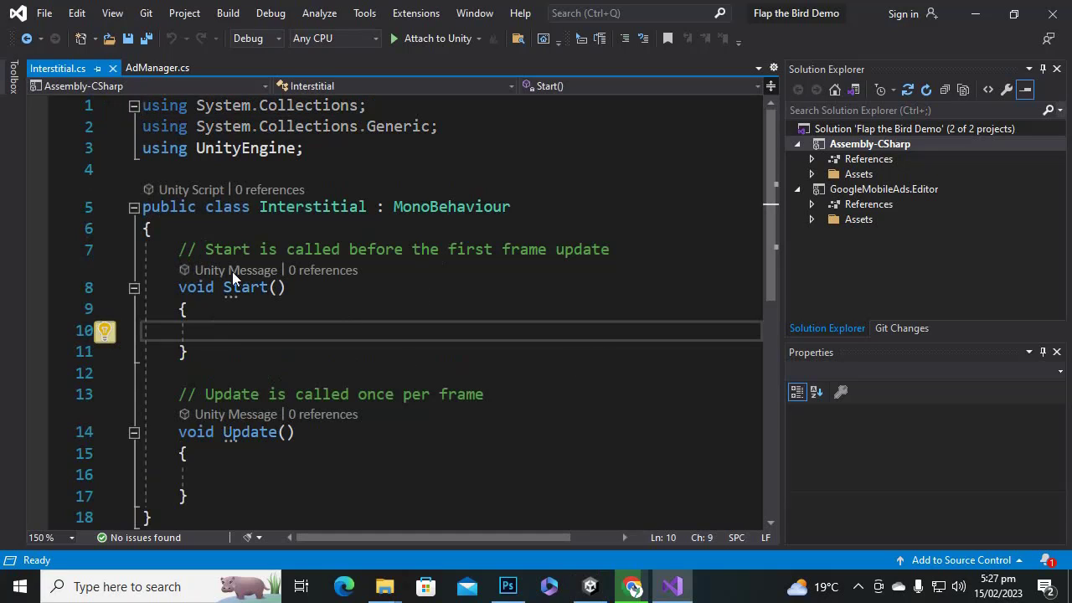
left_click(176, 254)
left_click(243, 323)
left_click_drag(170, 250, 612, 255)
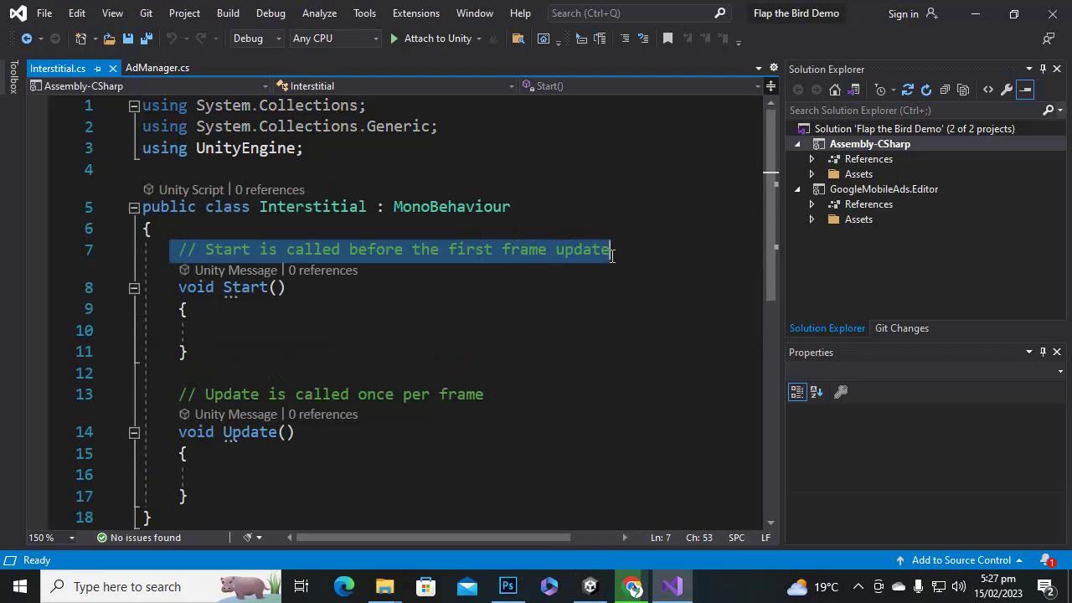
type("void aw")
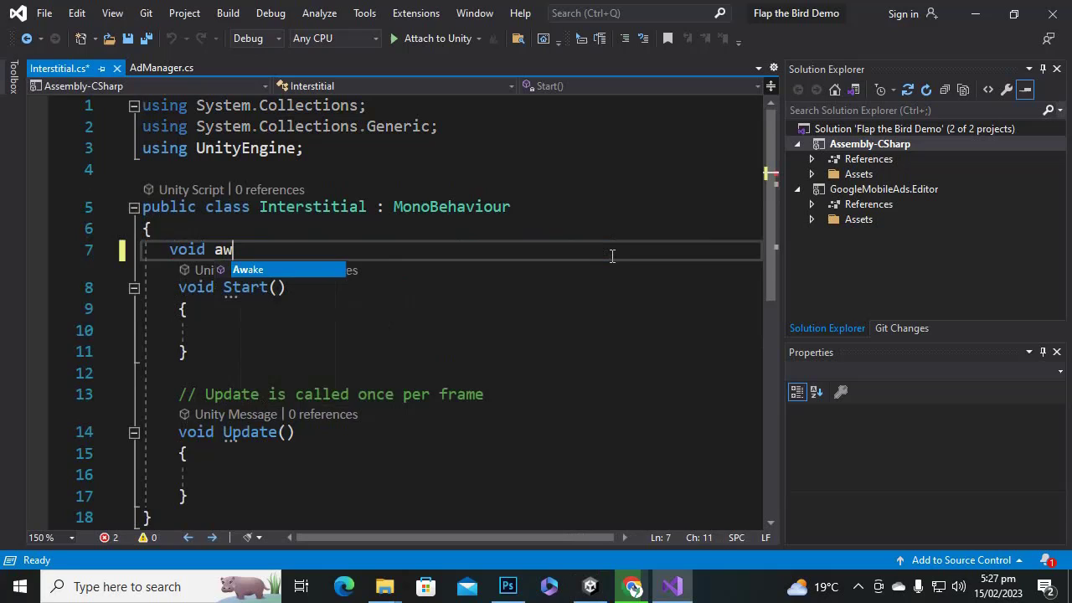
key("Tab")
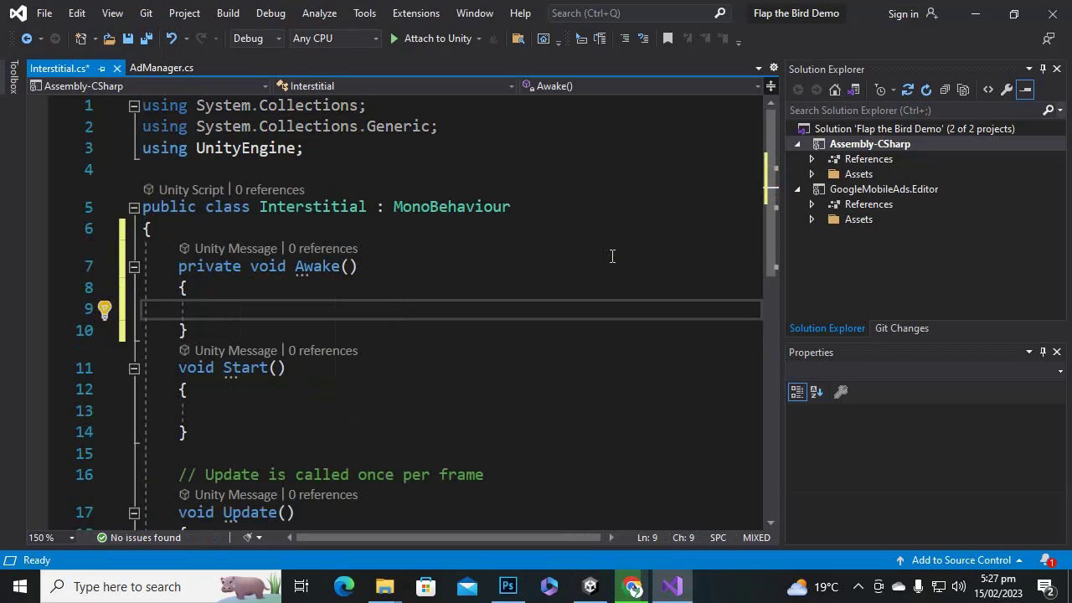
type("AdManager.")
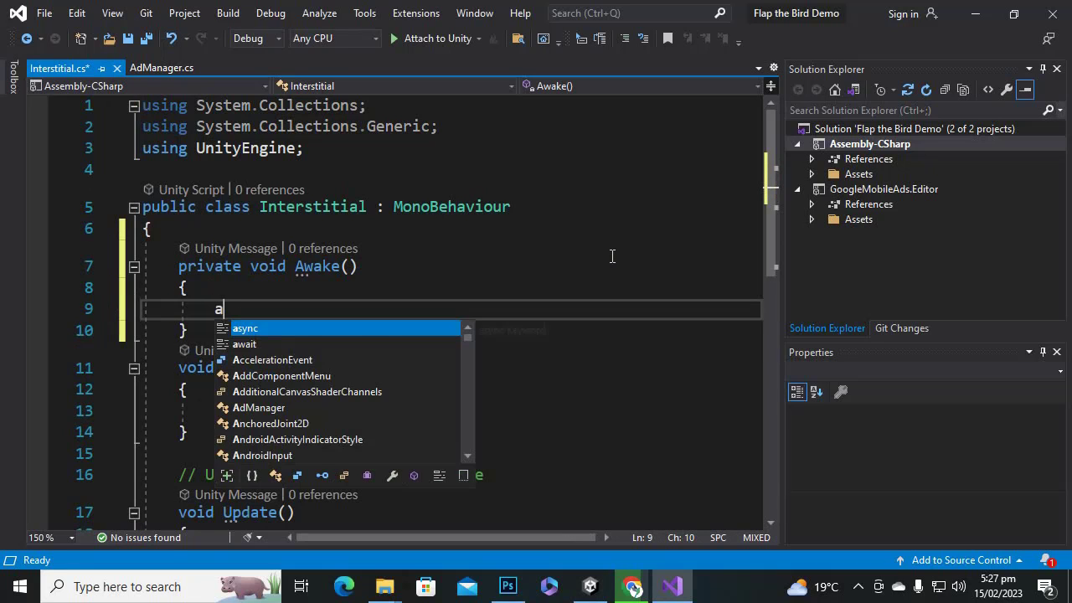
type("ins")
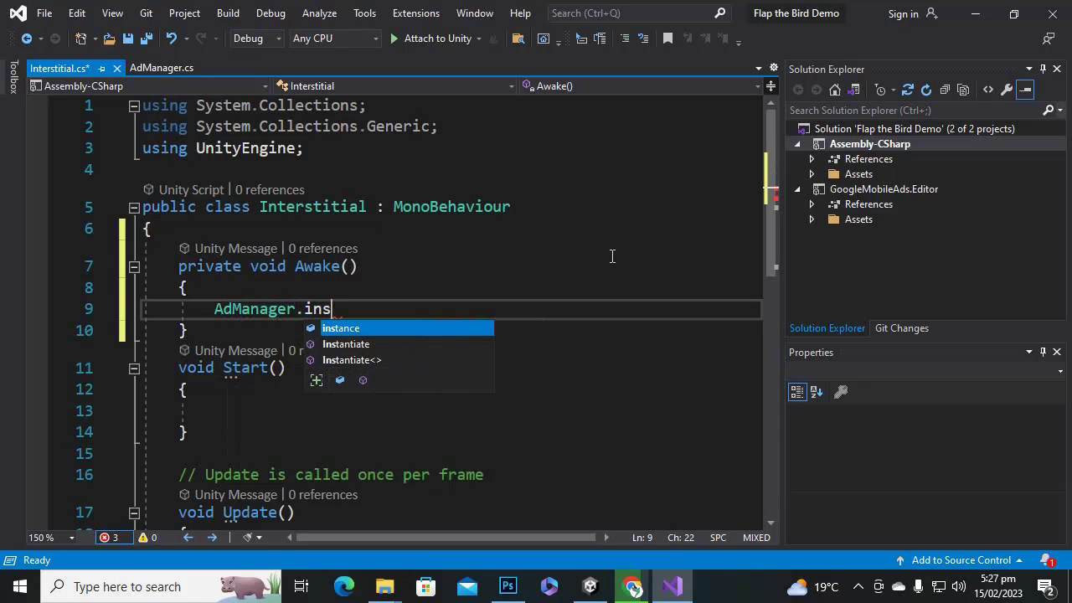
key("Tab")
type(".")
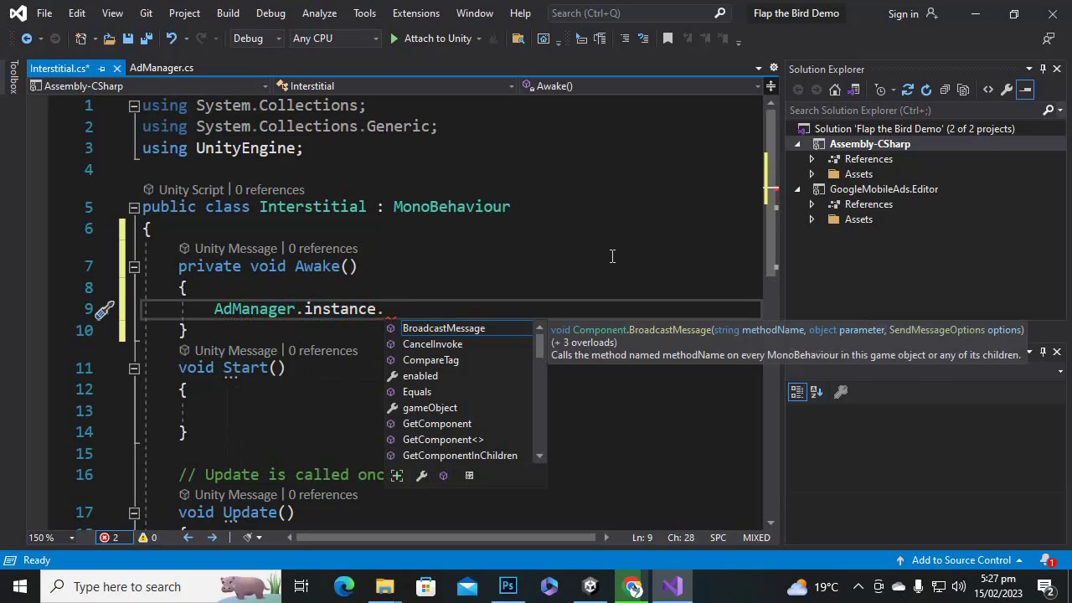
type("re")
key("Tab")
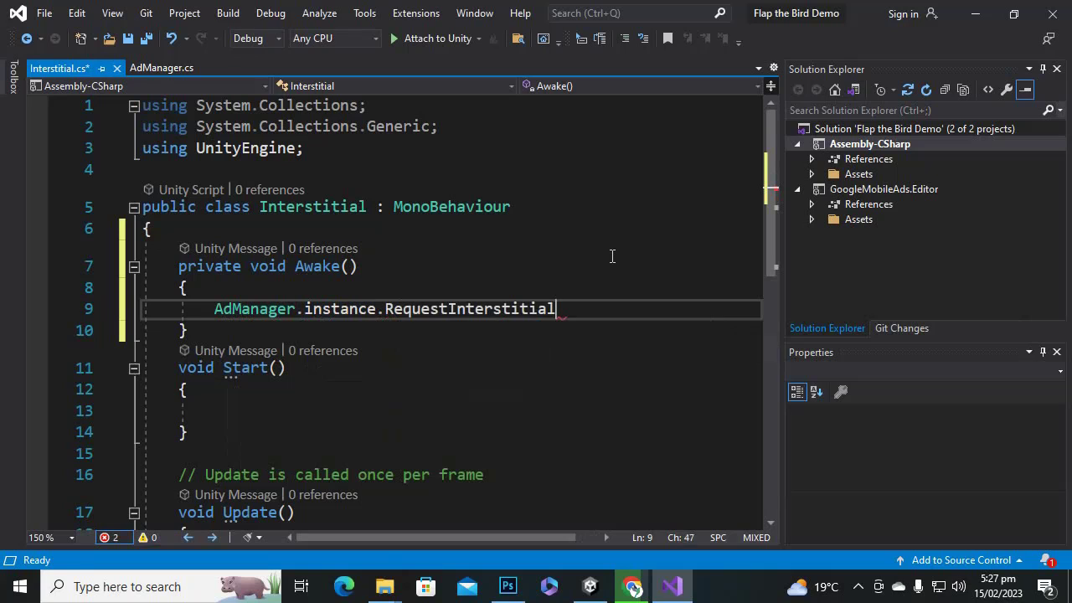
type("(")
key("Escape")
type(");")
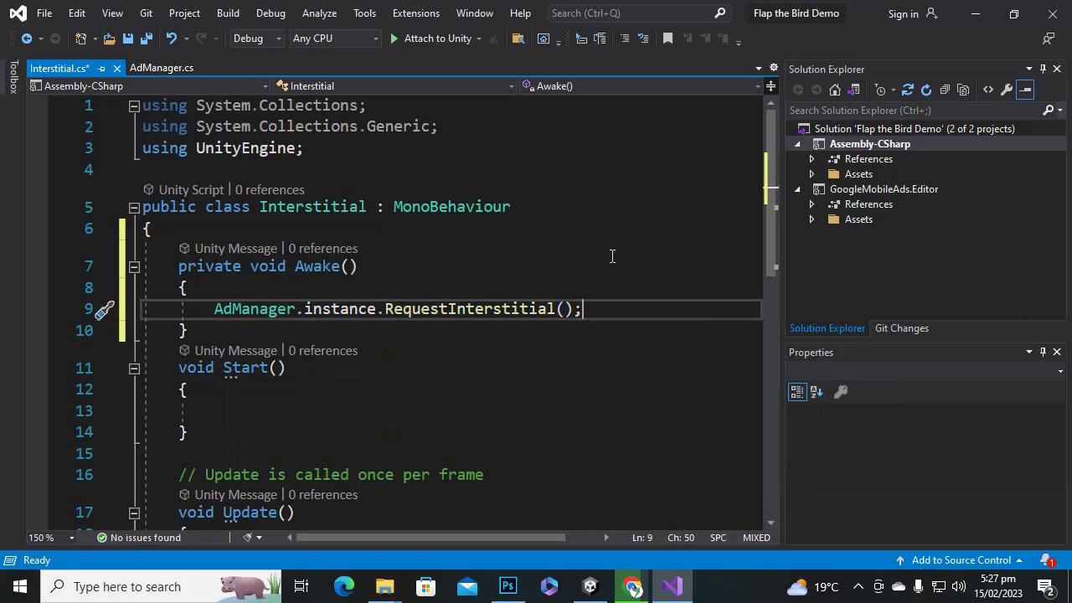
Call AdManager.instance.ShowInterstitial() inside Start, save the script, and return to Unity.
scroll(293, 308, "down", 1)
left_click(313, 343)
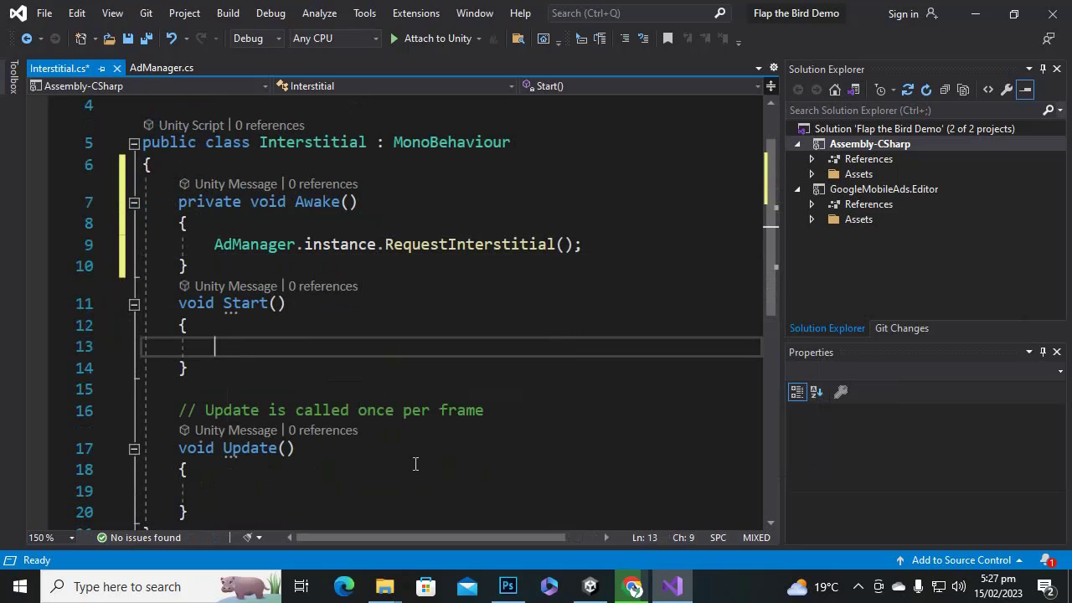
type("a")
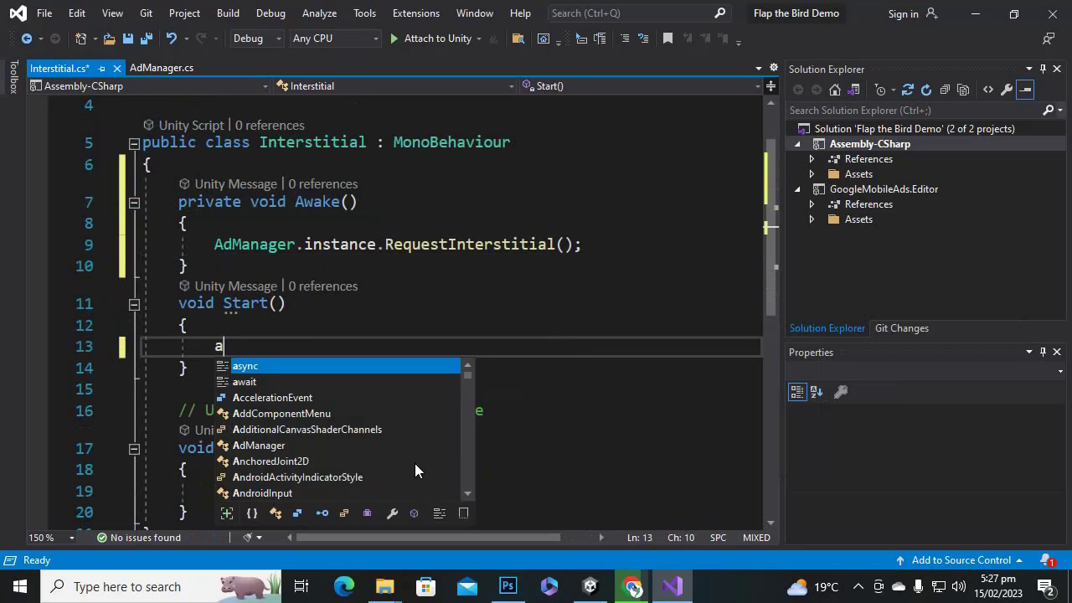
type("d")
key("Tab")
type(".")
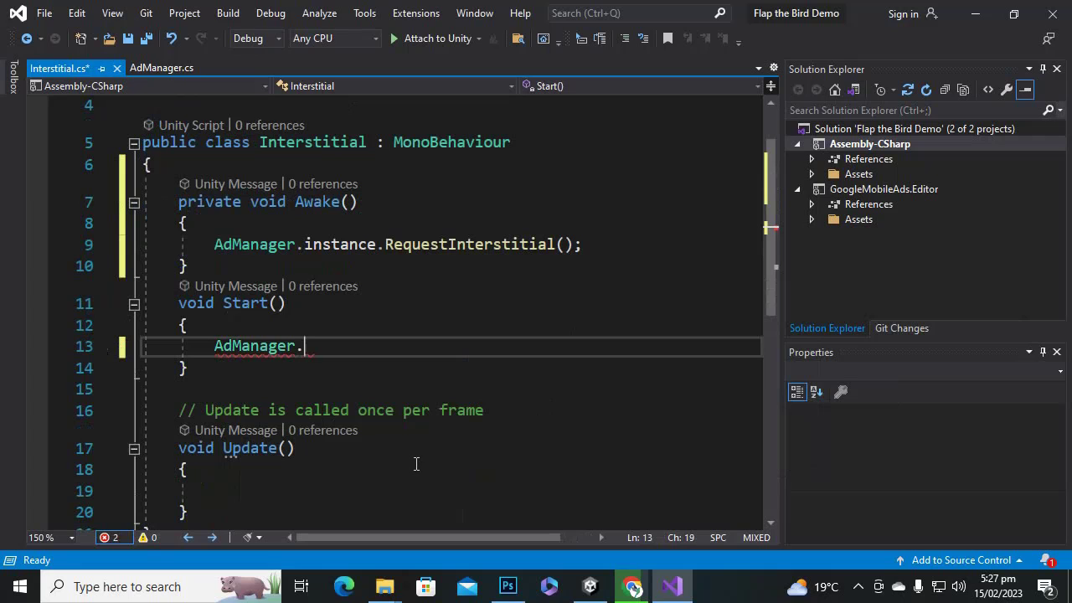
type("in")
key("Tab")
type(".")
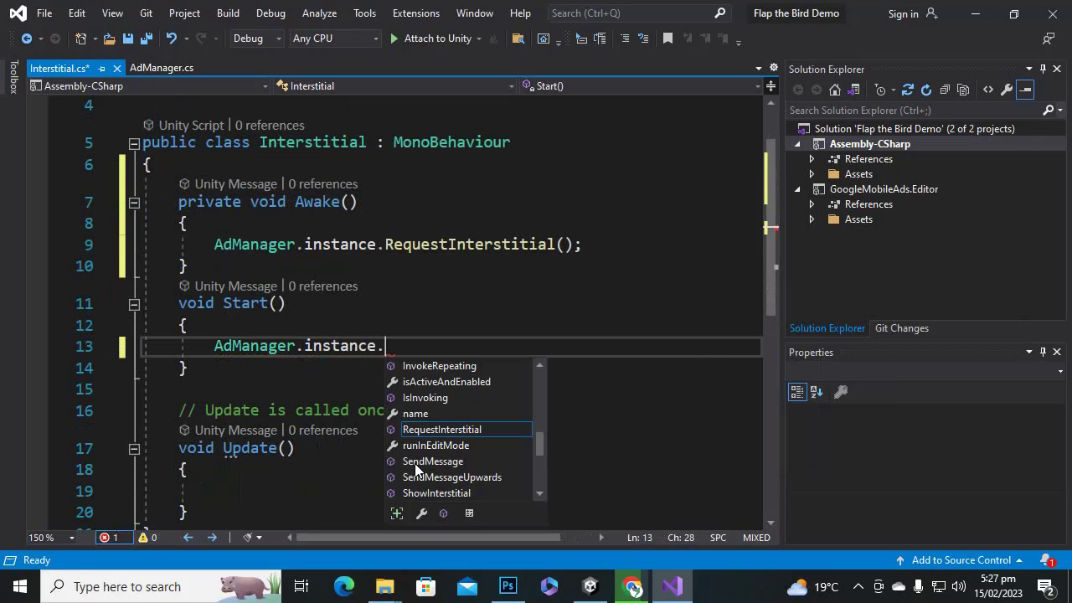
type("sho")
key("Tab")
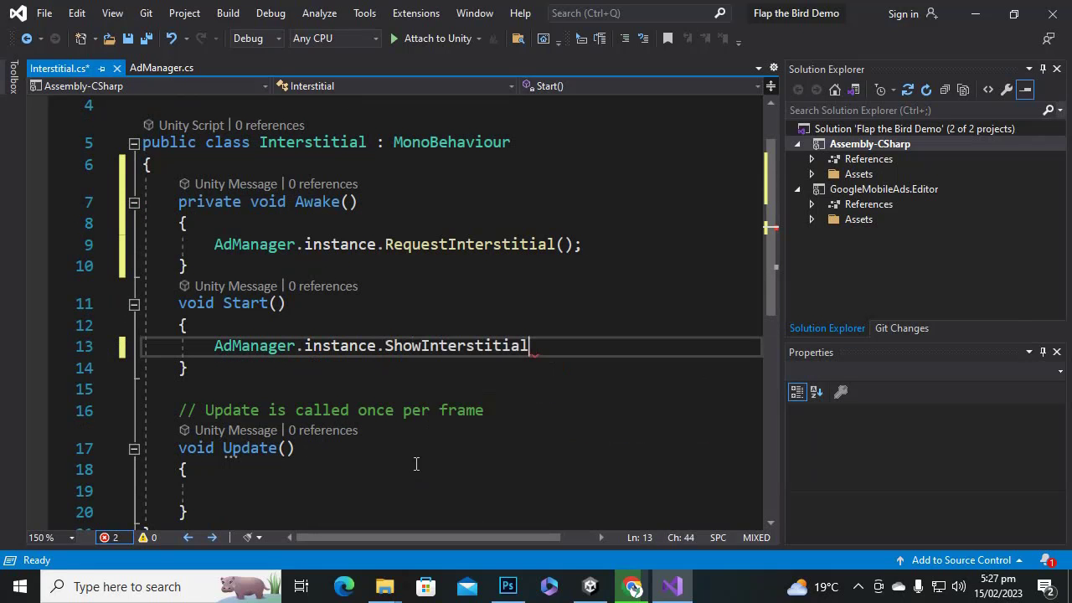
type("()")
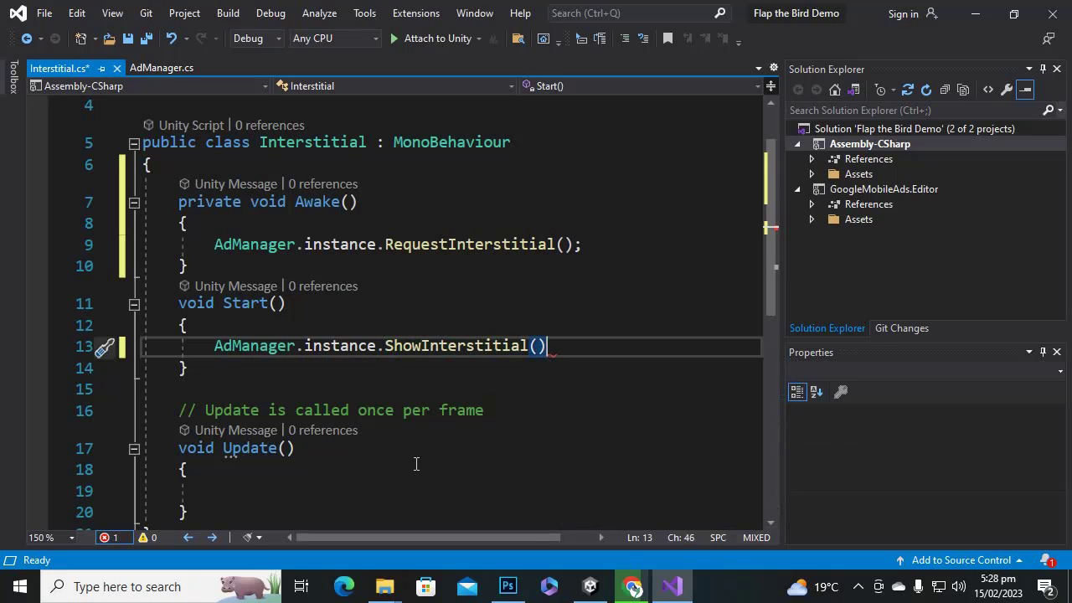
type(";")
key("ctrl+s")
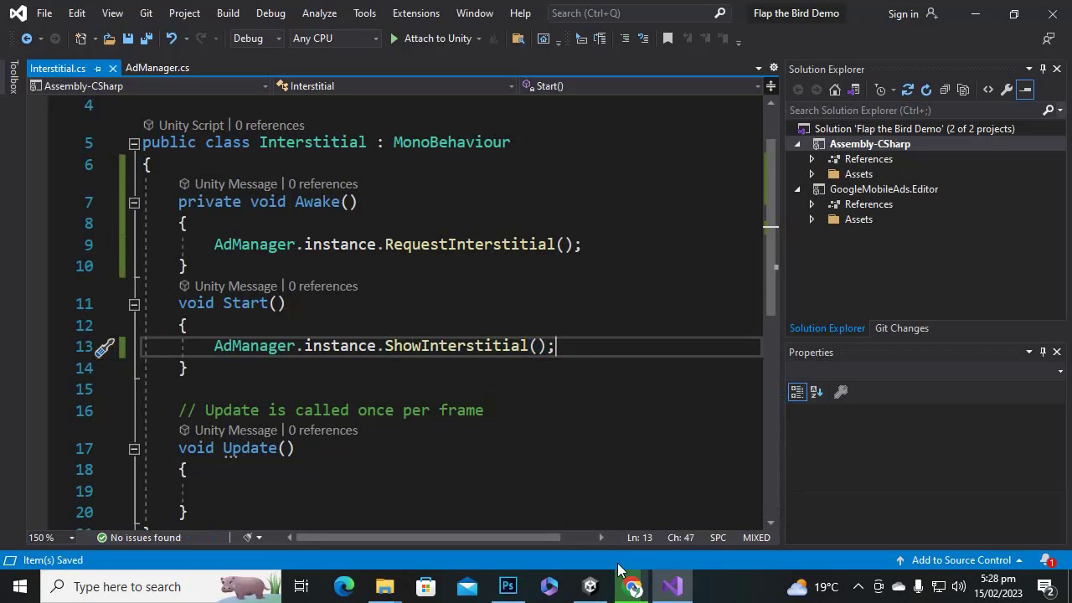
left_click(590, 586)
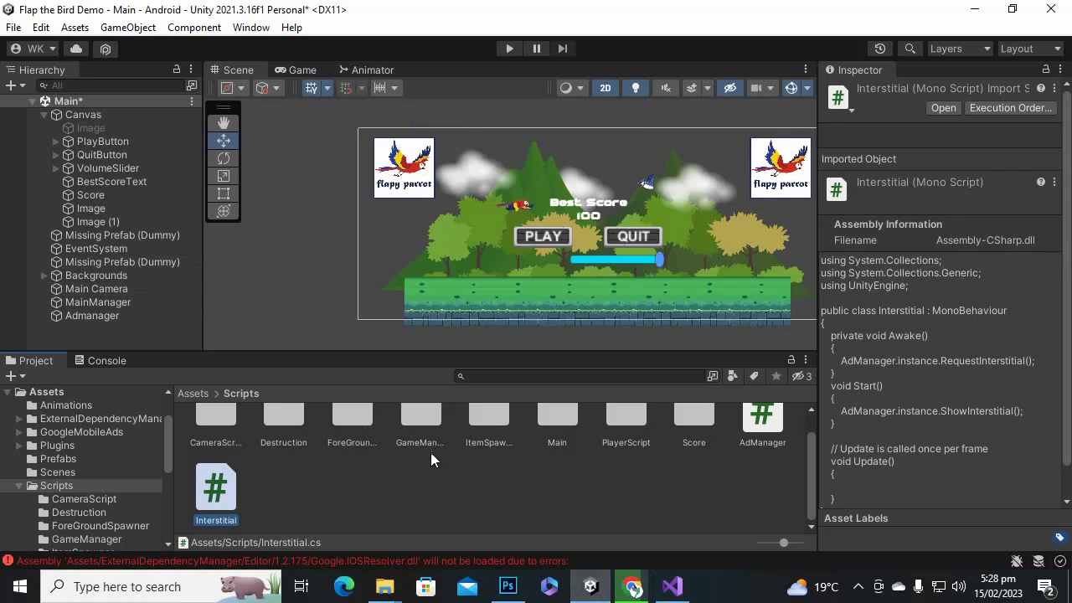
Open the Gameplay scene from Assets/Scenes, keeping the Main scene's changes.
scroll(543, 505, "up", 1)
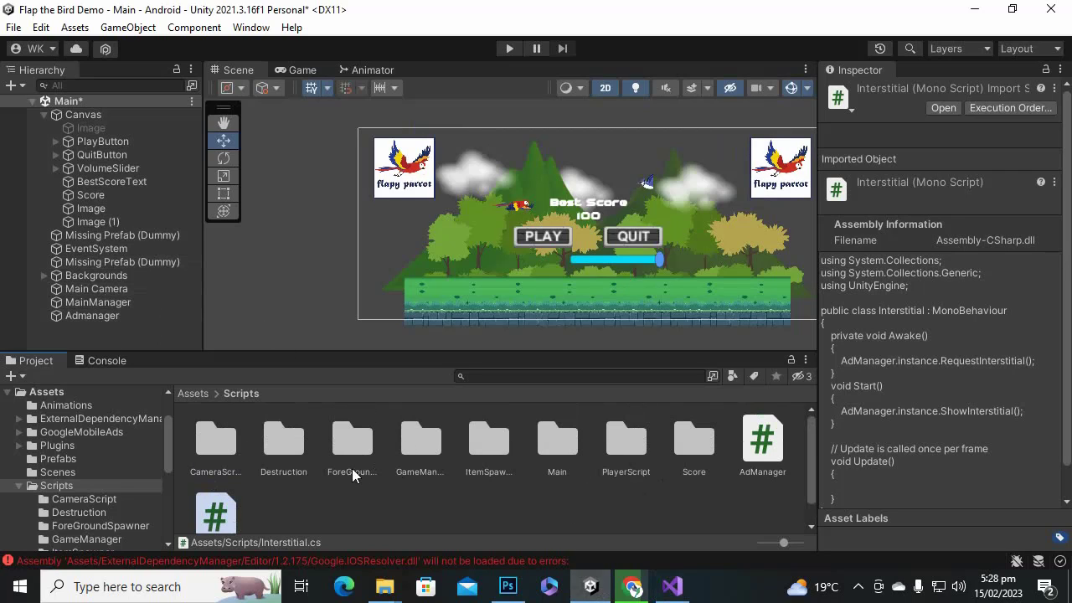
left_click(193, 393)
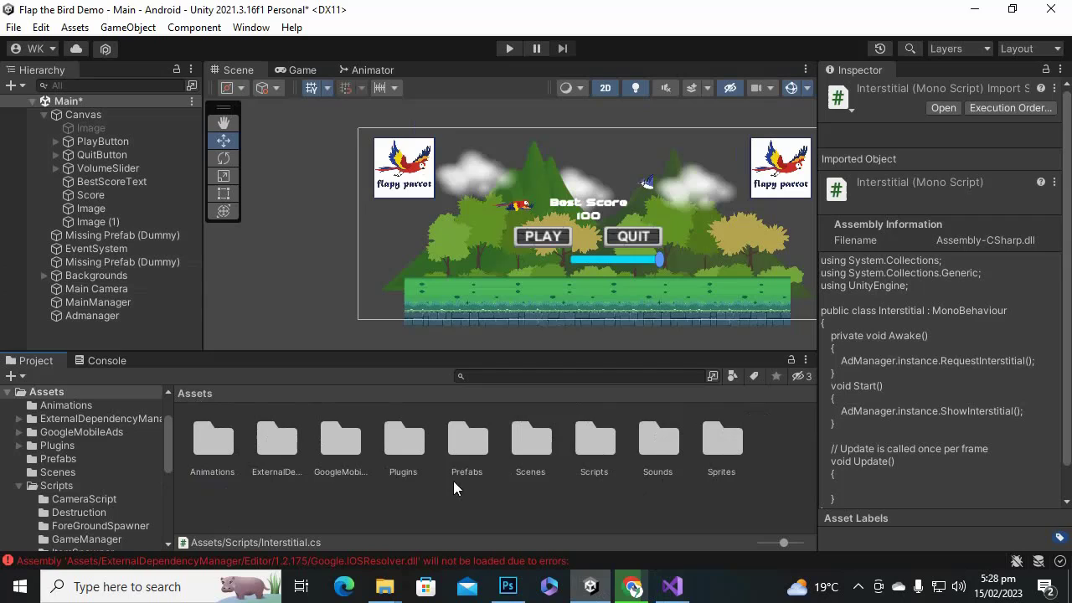
double_click(540, 439)
double_click(219, 442)
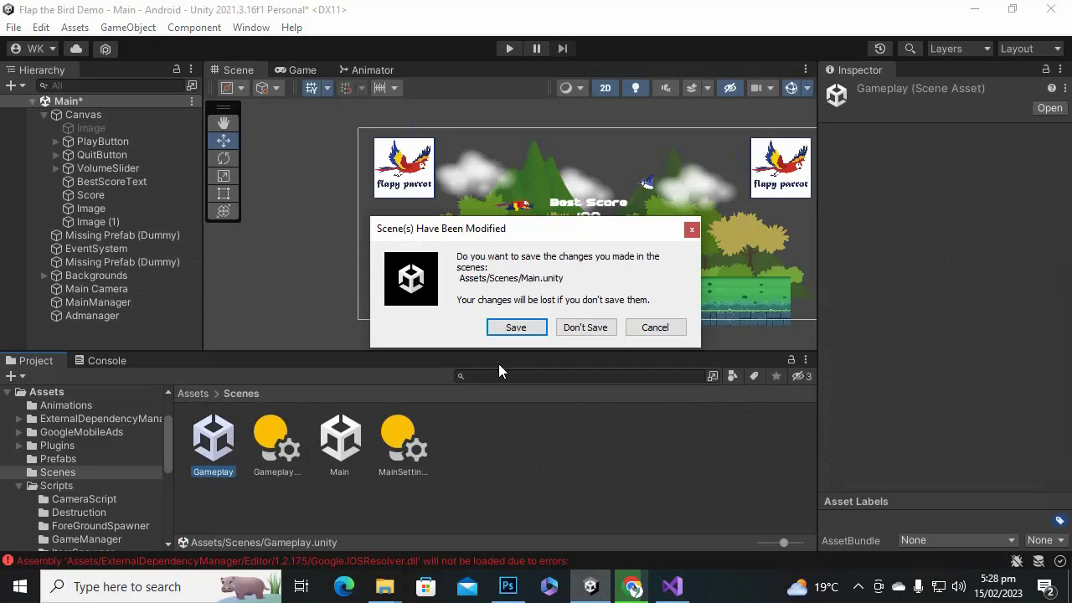
left_click(514, 327)
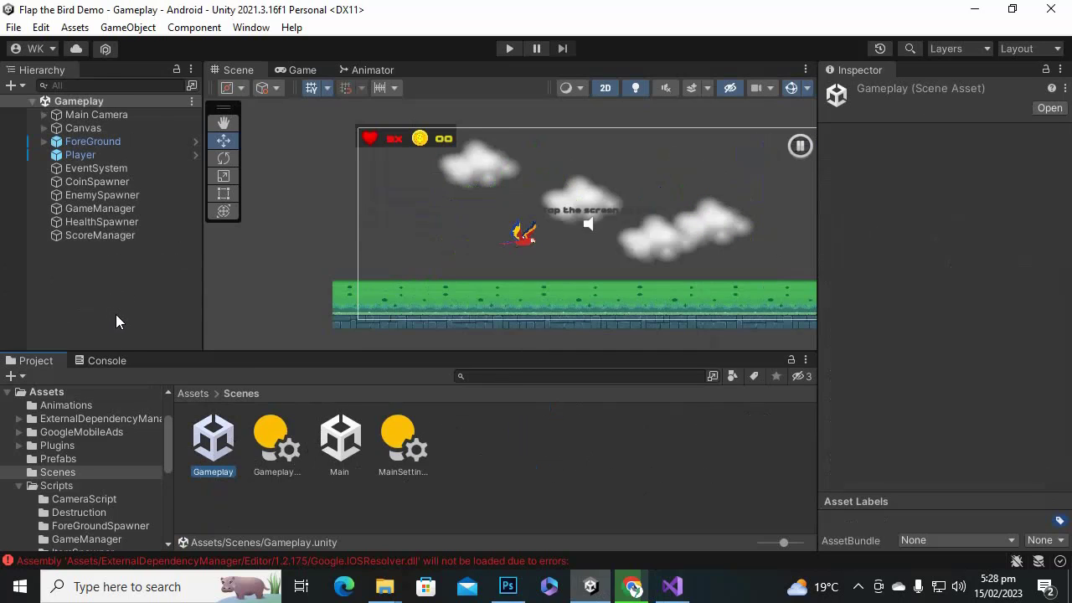
Add an empty 'interstitial' object with the Interstitial script, save Gameplay, and open Main.
right_click(110, 285)
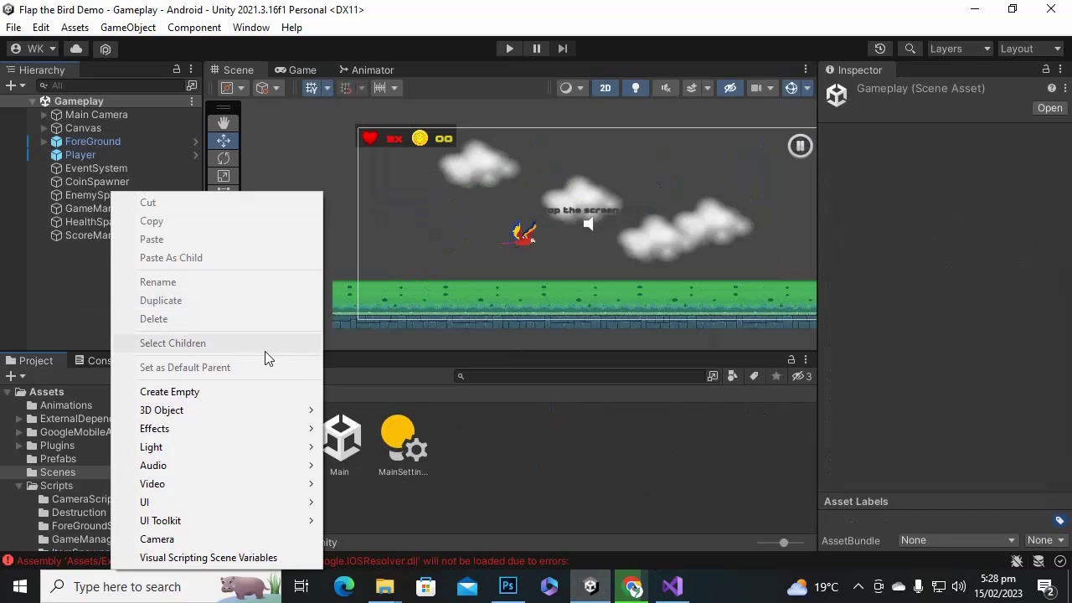
left_click(267, 392)
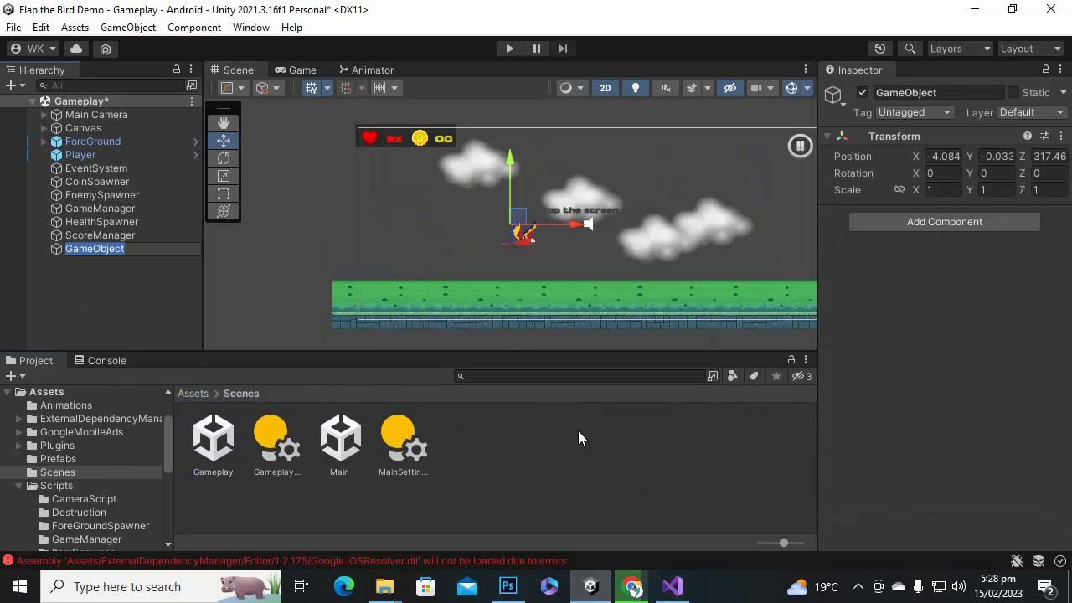
type("interstitial")
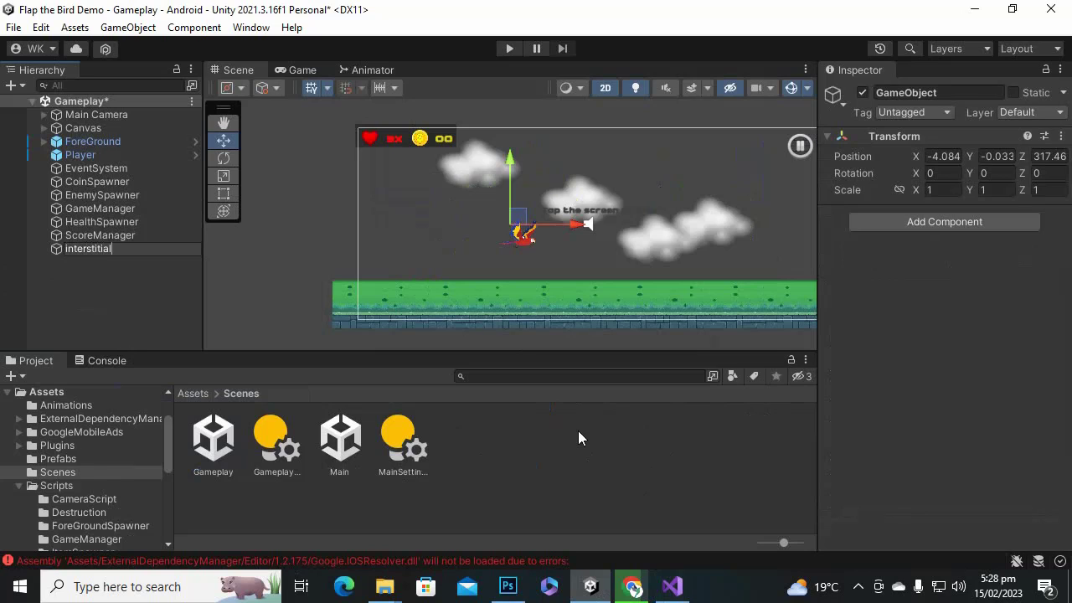
key("Return")
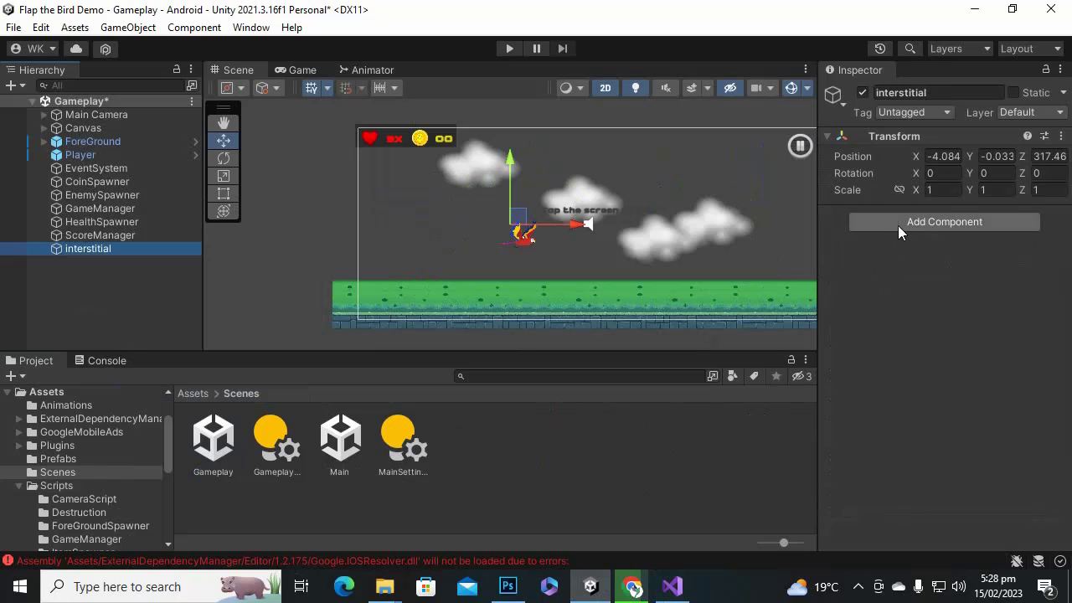
left_click(898, 226)
type("a")
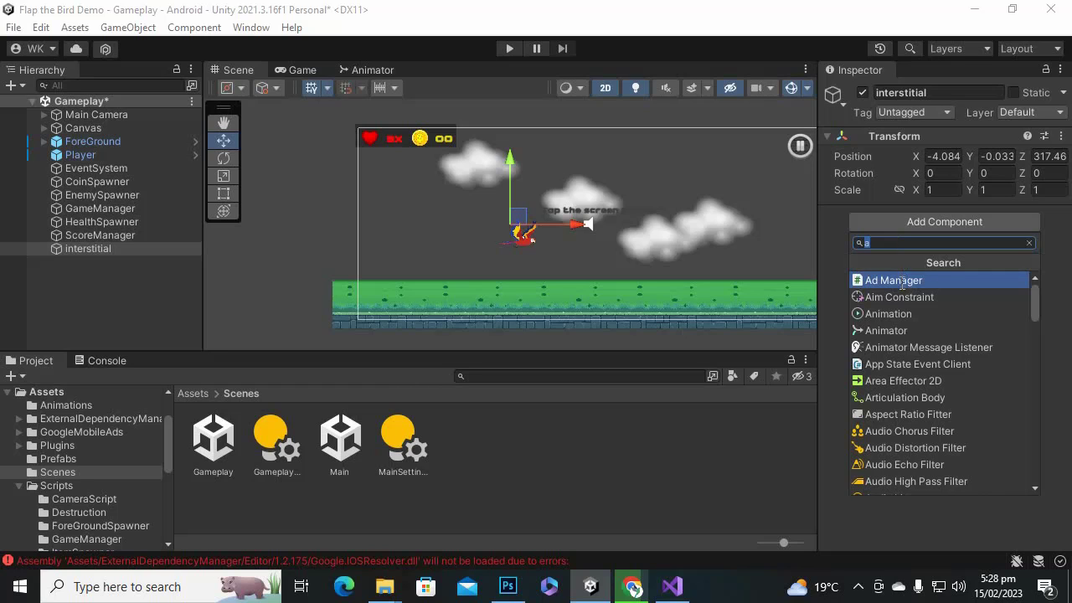
type("in")
left_click(915, 281)
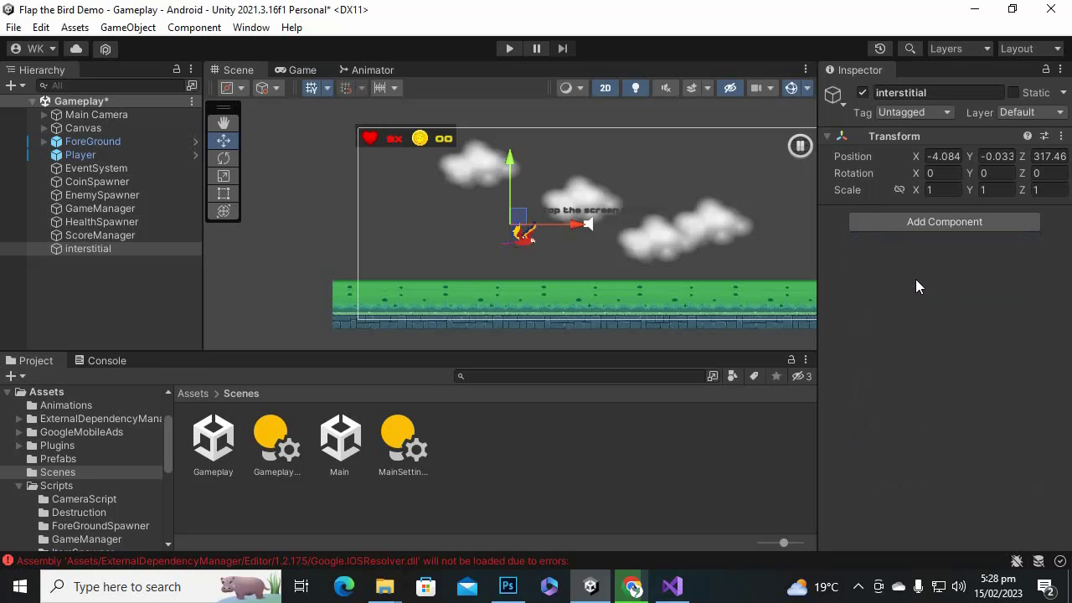
key("ctrl+s")
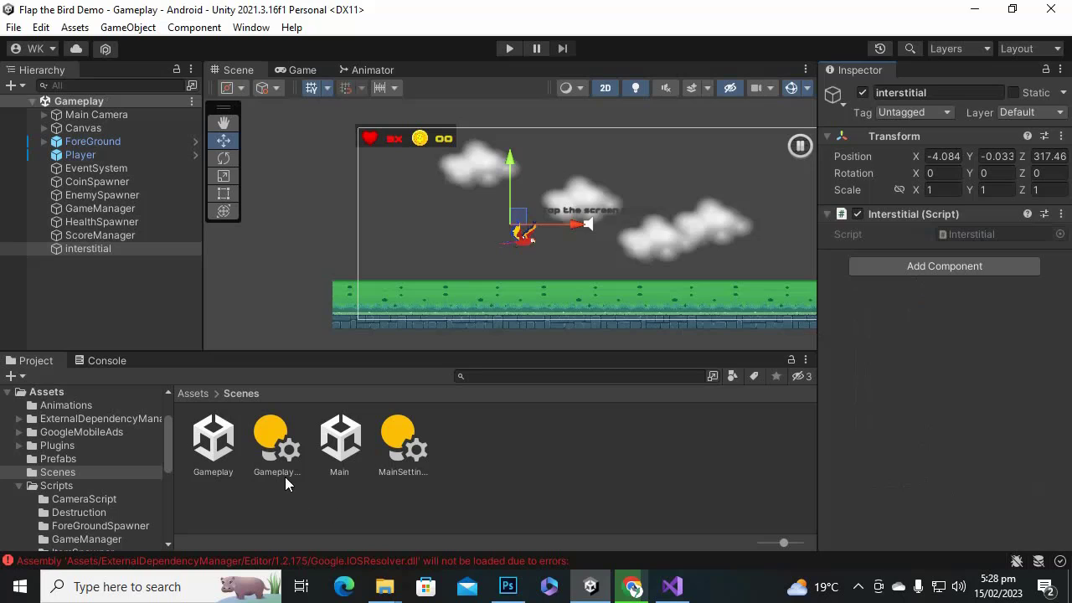
double_click(339, 440)
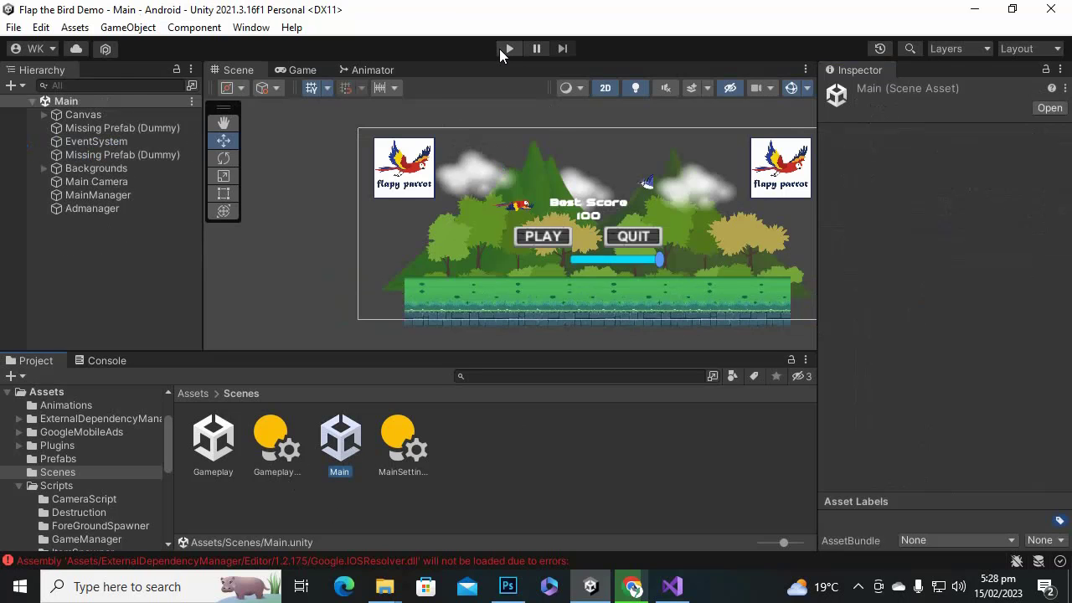
left_click(503, 49)
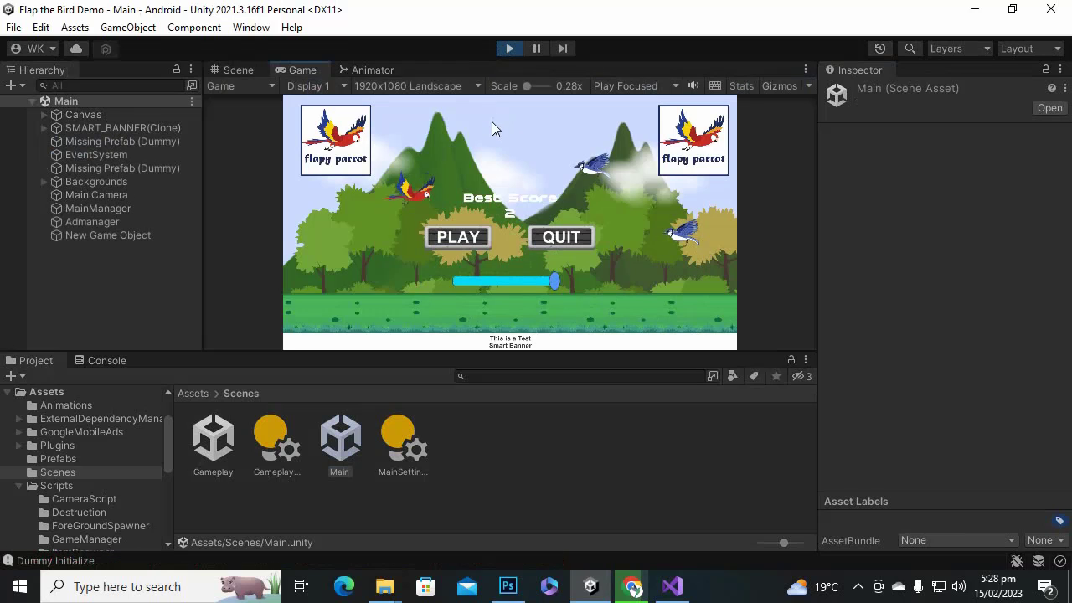
left_click(478, 241)
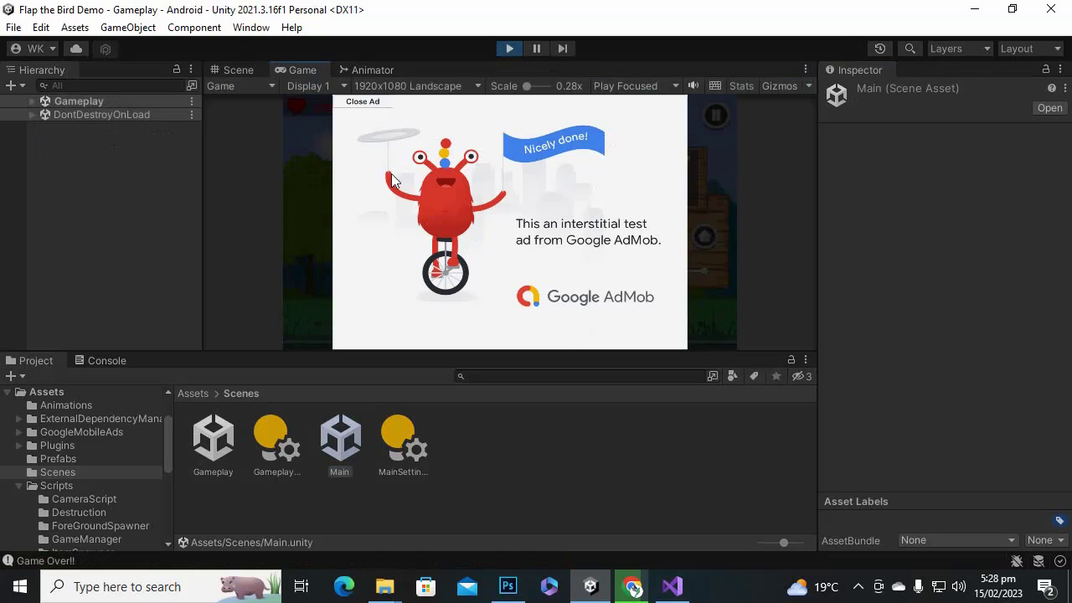
left_click(369, 103)
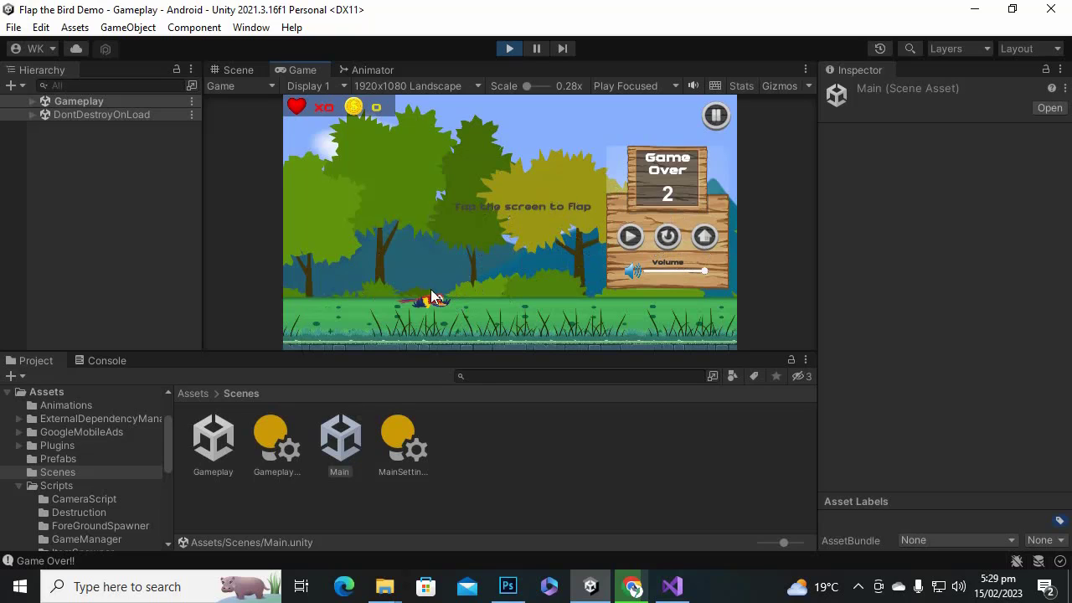
left_click(667, 237)
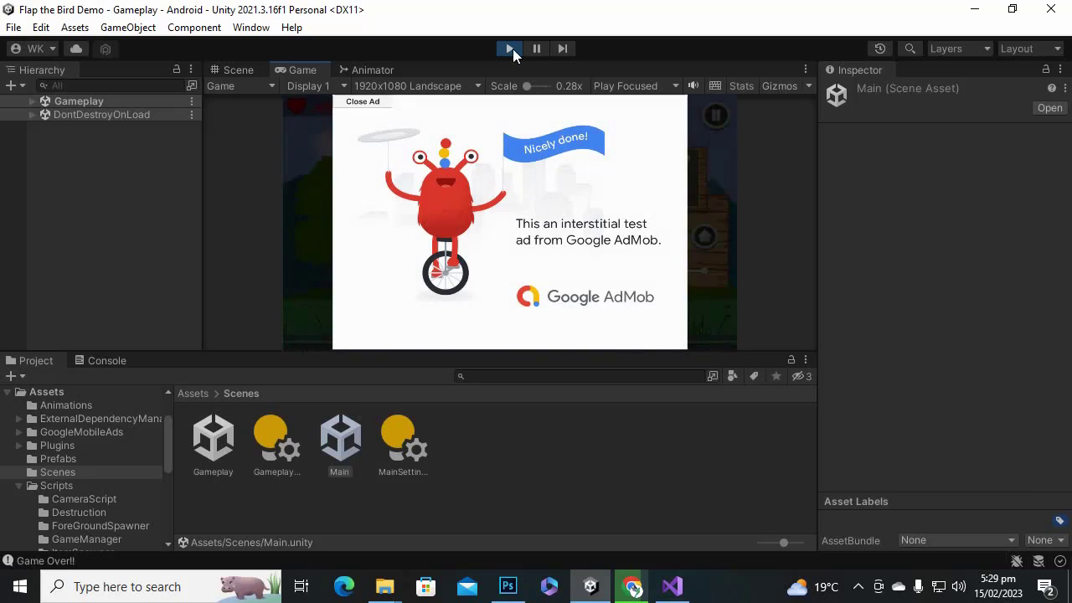
left_click(511, 48)
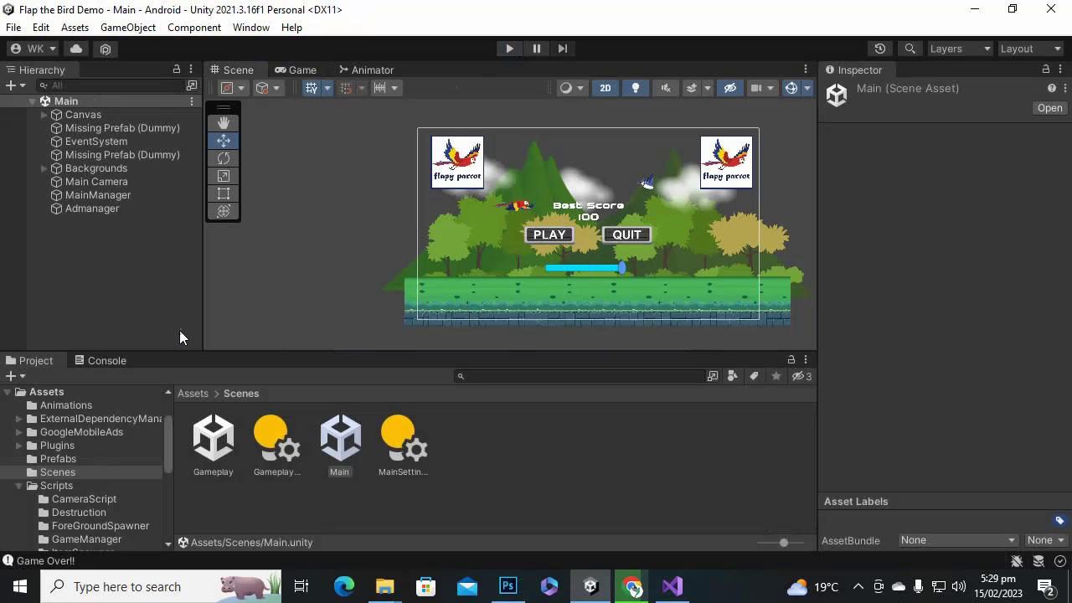
Check the Admanager object in Main, then open Gameplay and delete its interstitial object.
left_click(338, 452)
left_click(109, 209)
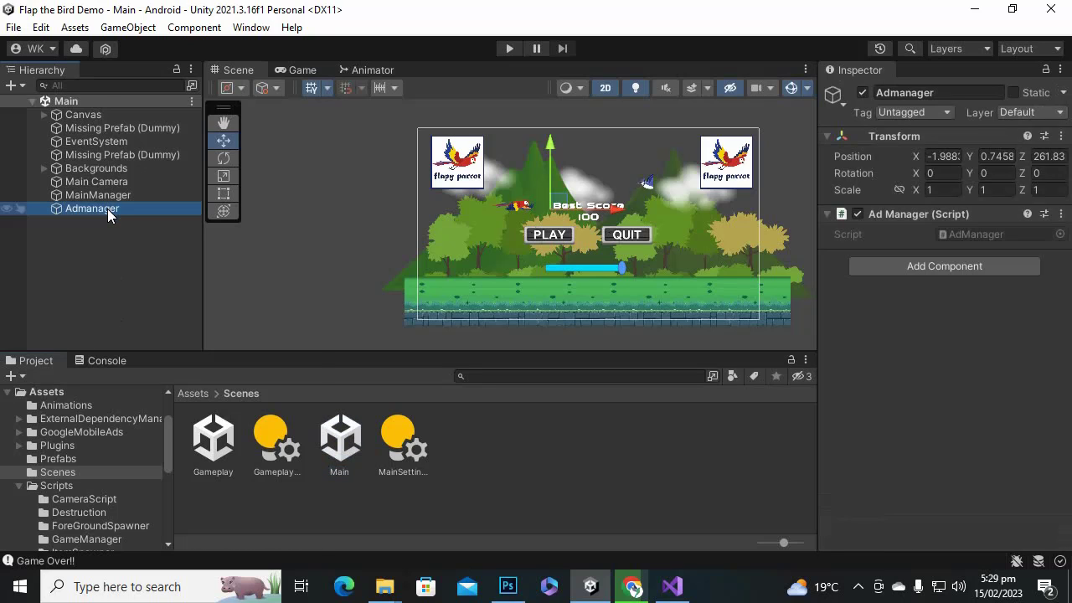
right_click(109, 215)
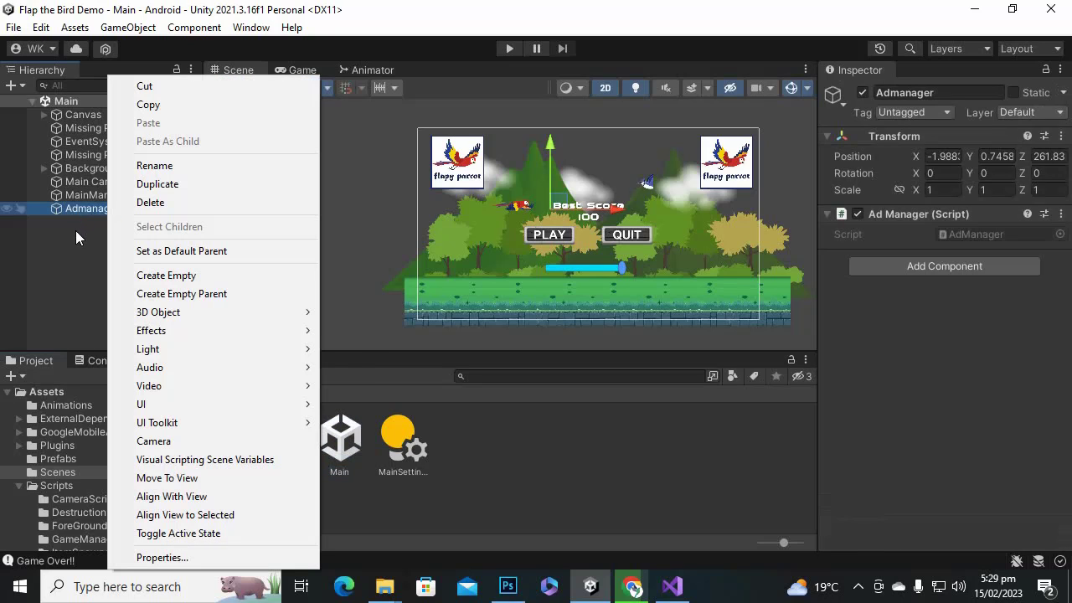
left_click(77, 233)
double_click(233, 443)
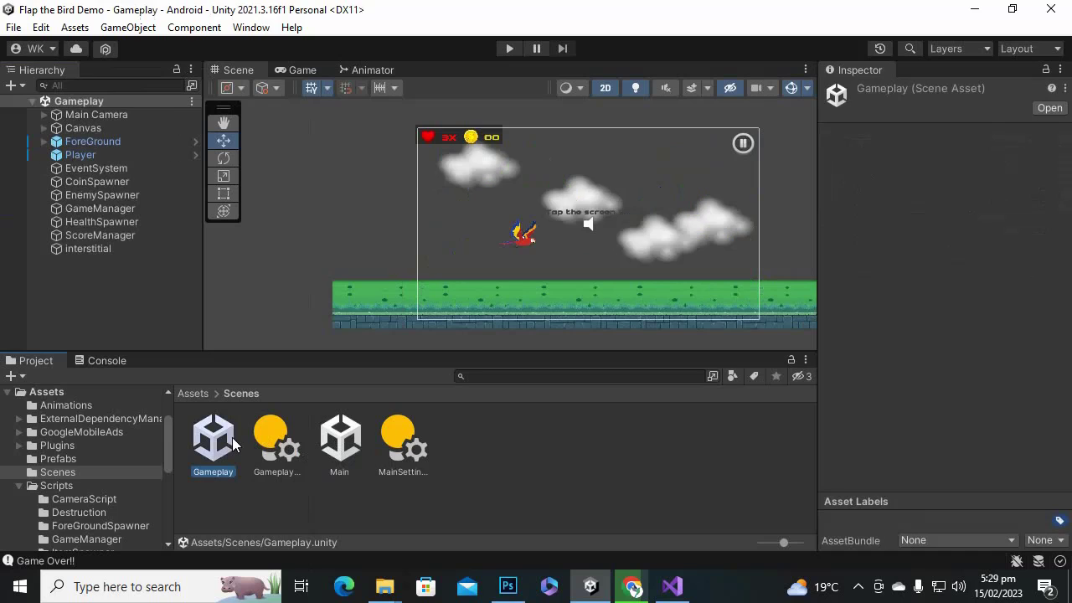
left_click(118, 249)
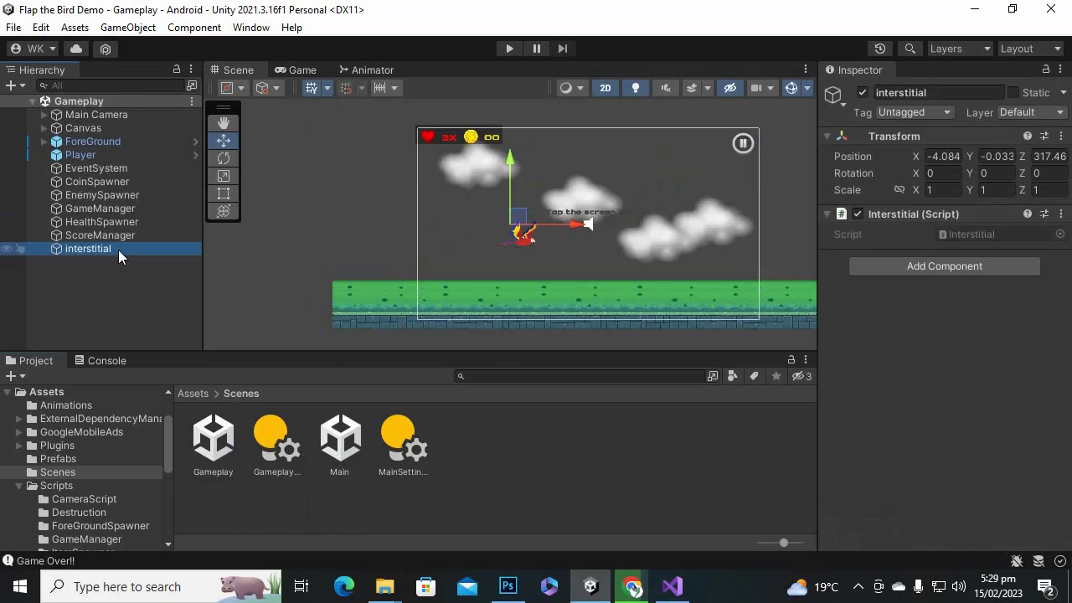
right_click(118, 250)
left_click(79, 283)
right_click(121, 250)
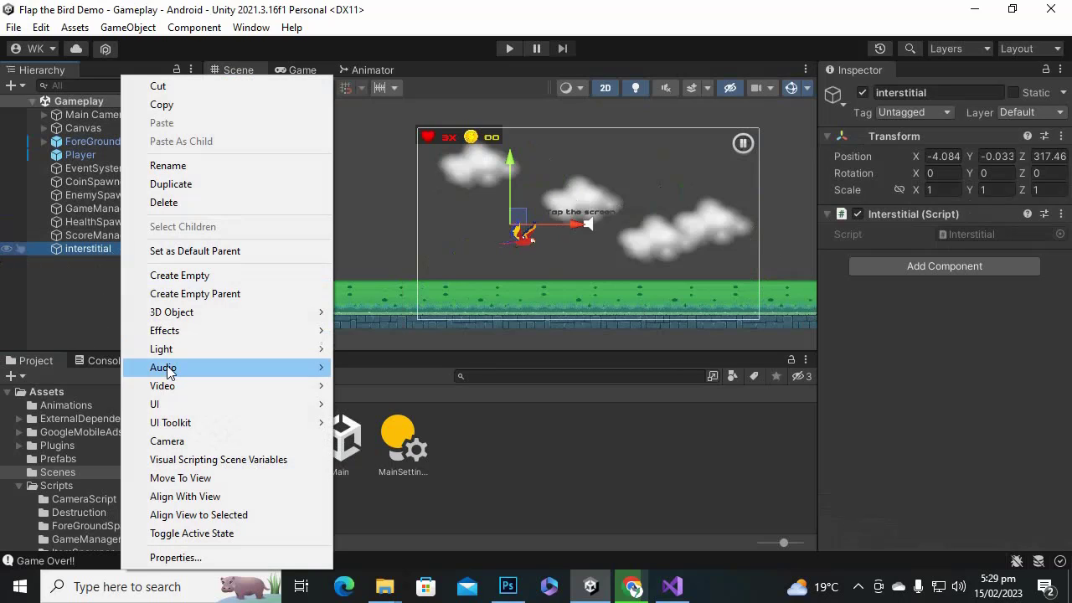
left_click(209, 203)
Back in Main, add an empty 'int' object carrying the Interstitial script and start play mode.
left_click(339, 437)
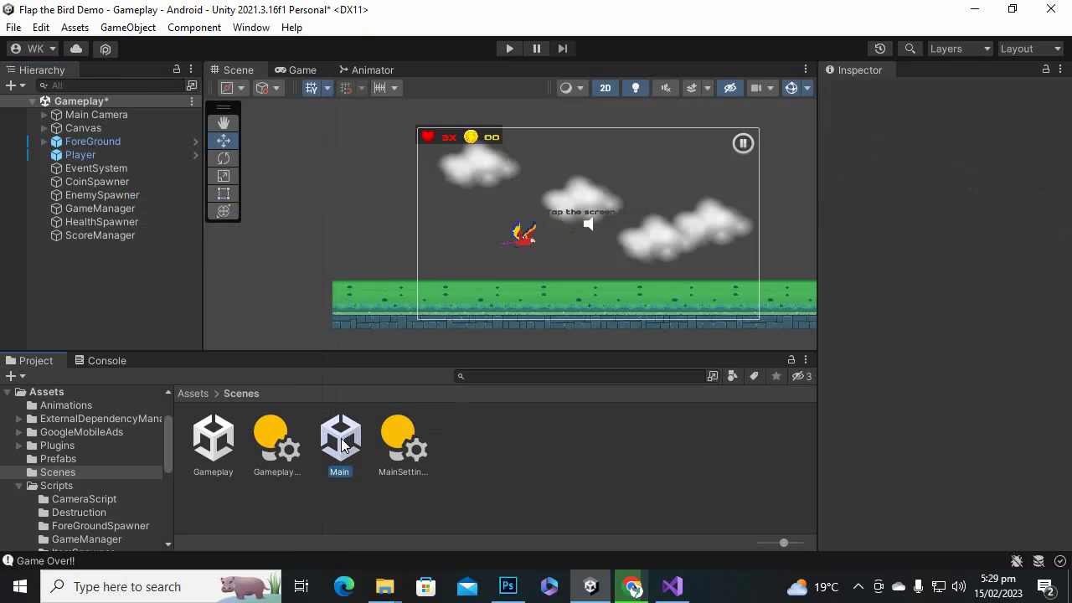
double_click(340, 437)
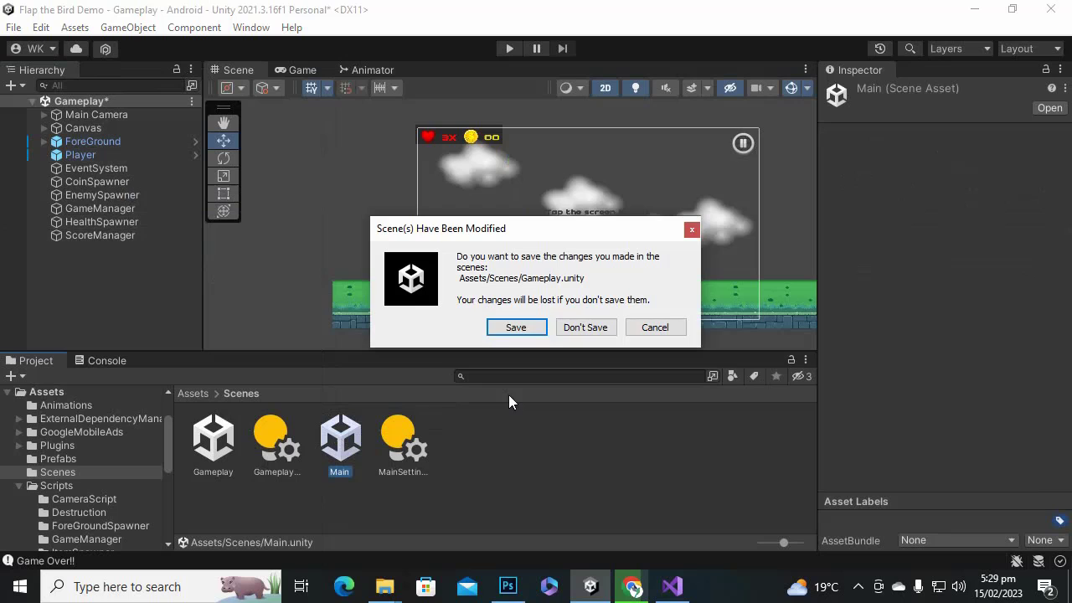
left_click(515, 326)
right_click(115, 248)
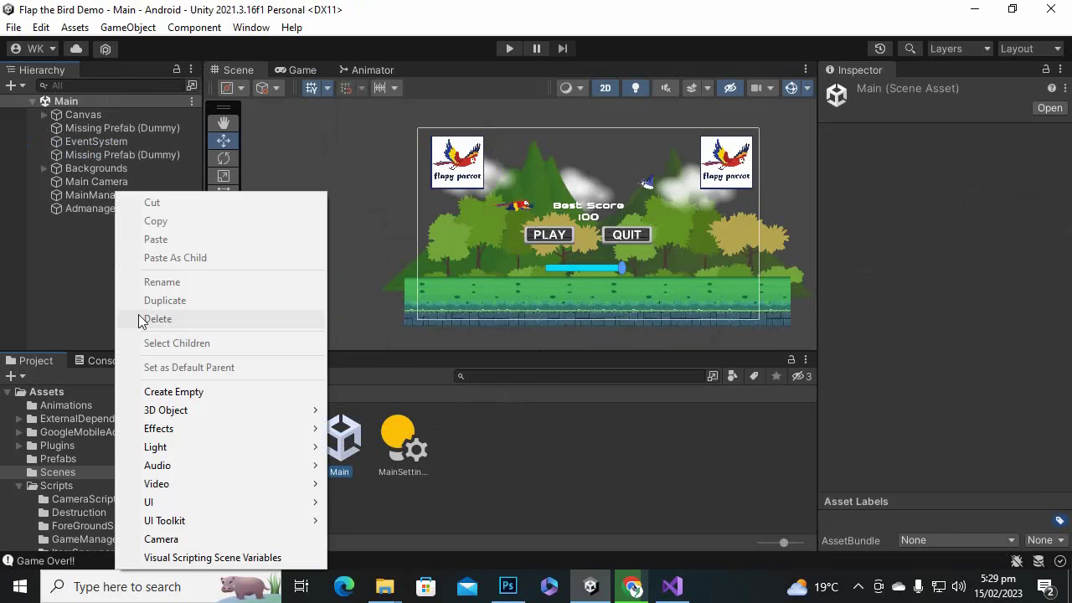
left_click(174, 391)
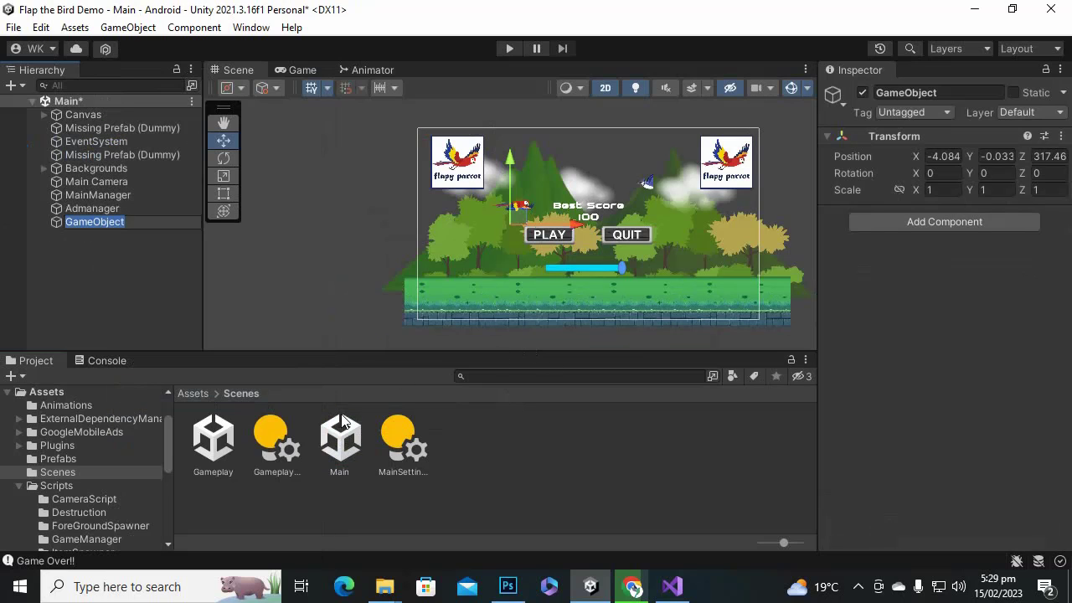
type("int")
key("Return")
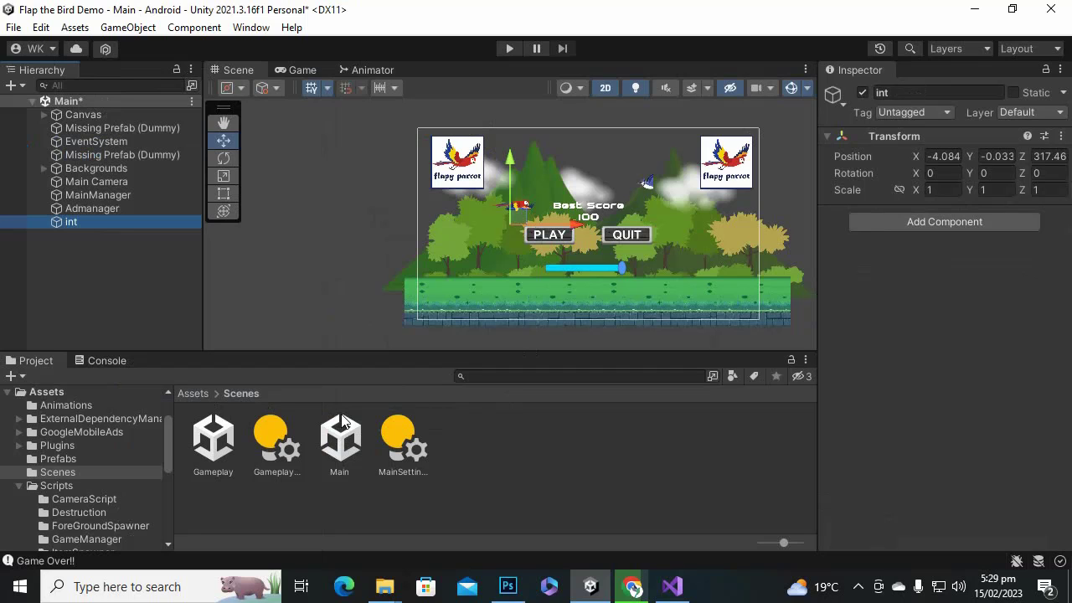
left_click(898, 221)
left_click(909, 282)
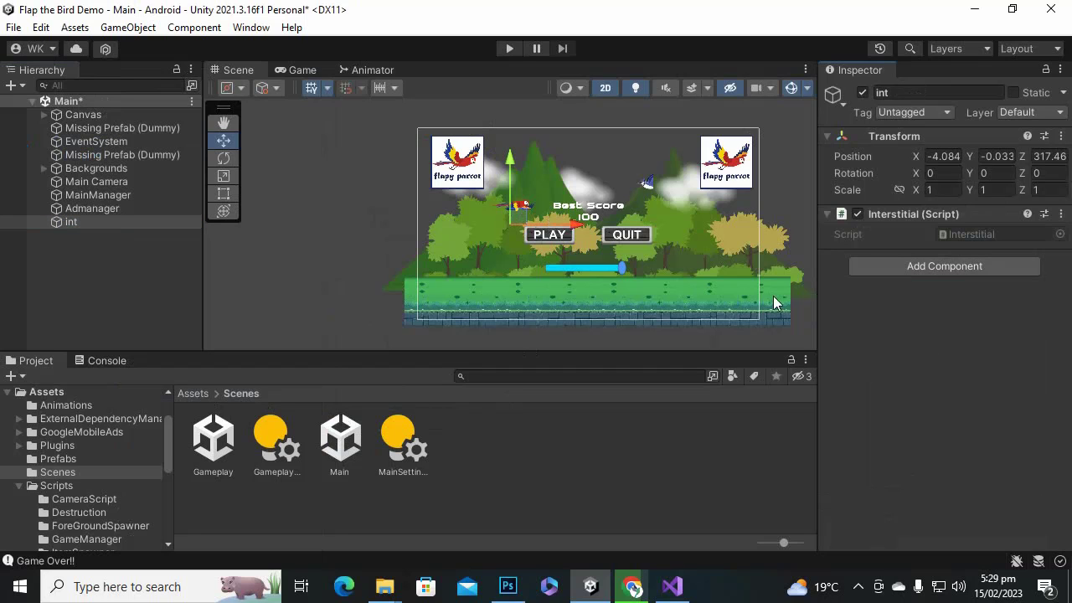
left_click(509, 48)
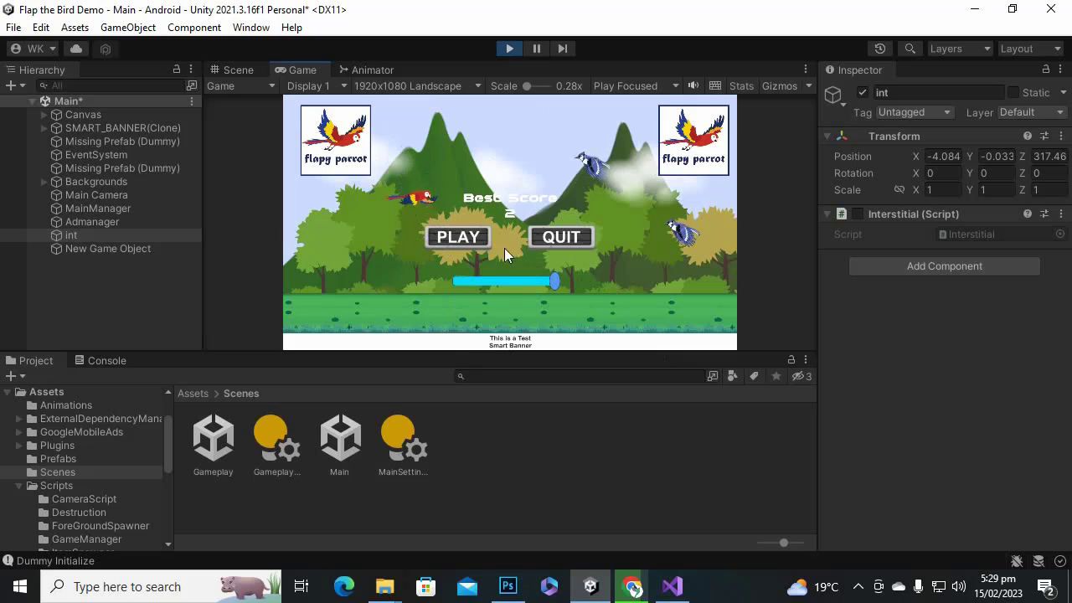
Play two rounds from the main menu, returning home after each Game Over, then stop play mode.
left_click(469, 237)
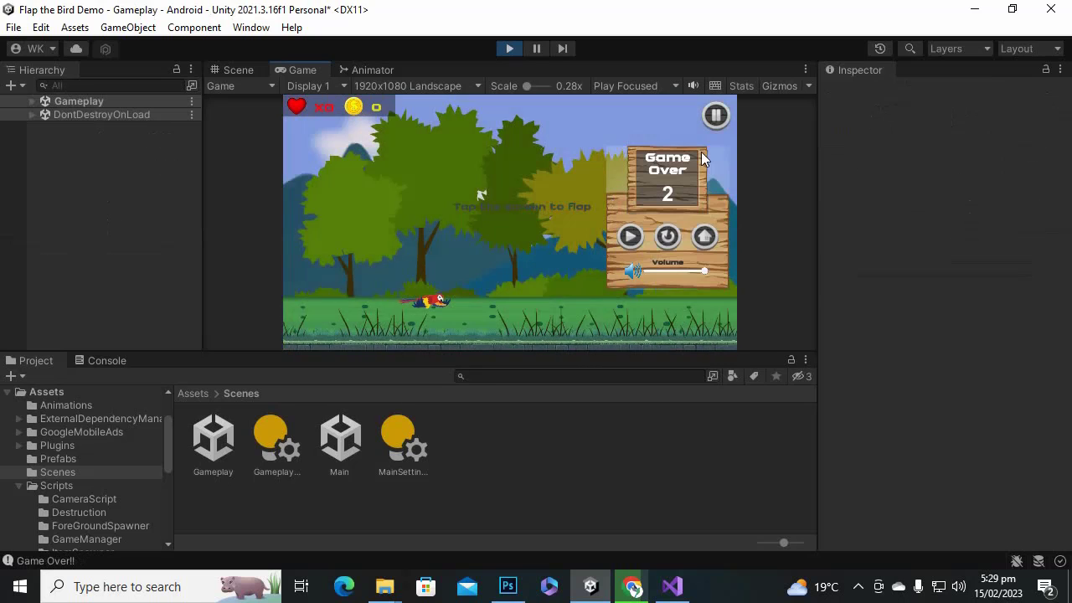
left_click(705, 239)
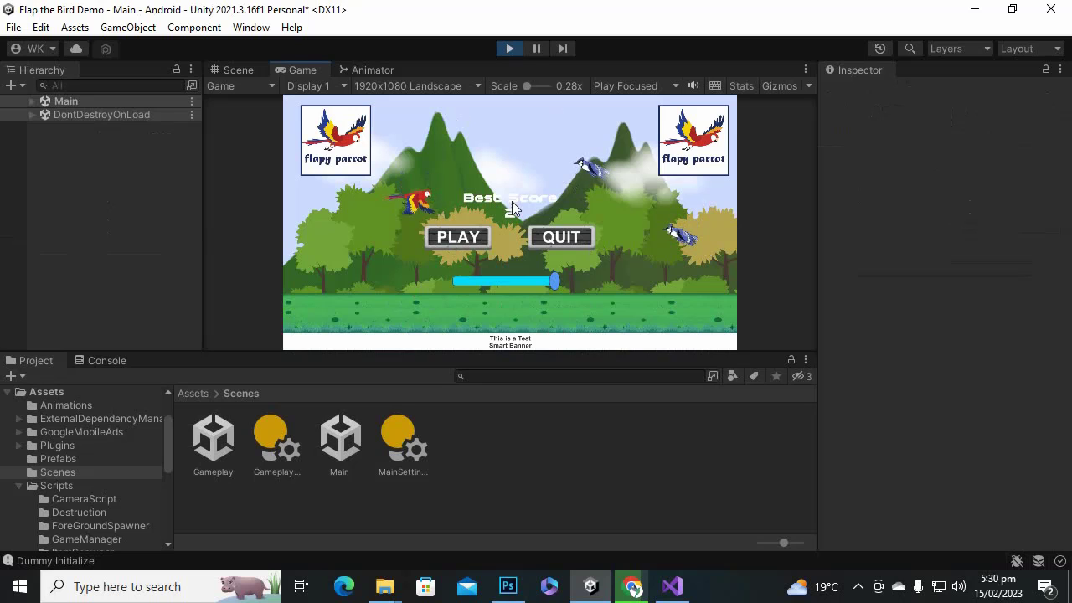
left_click(466, 239)
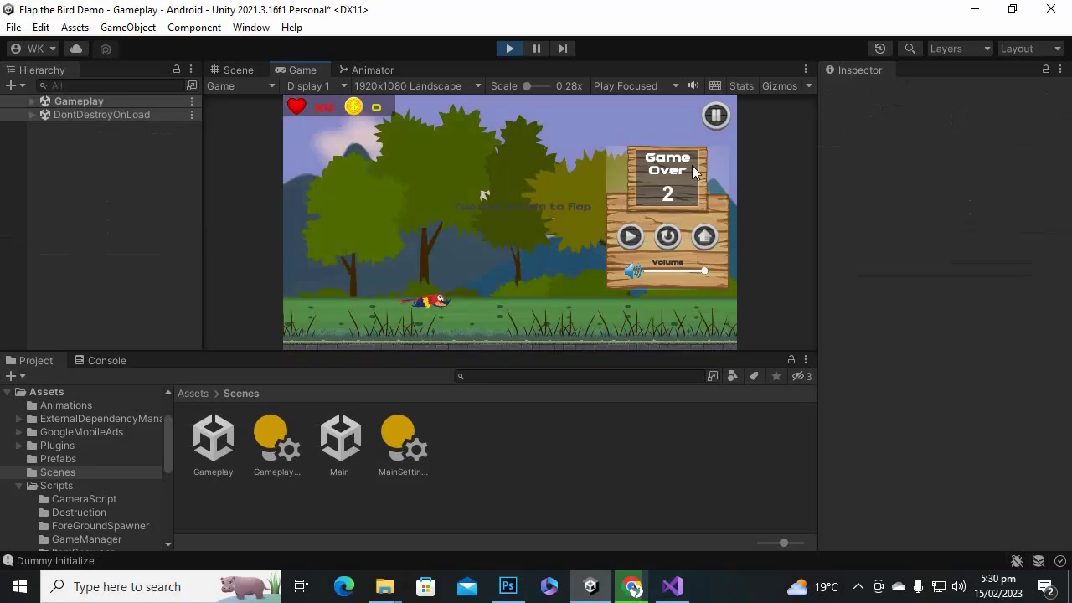
left_click(697, 235)
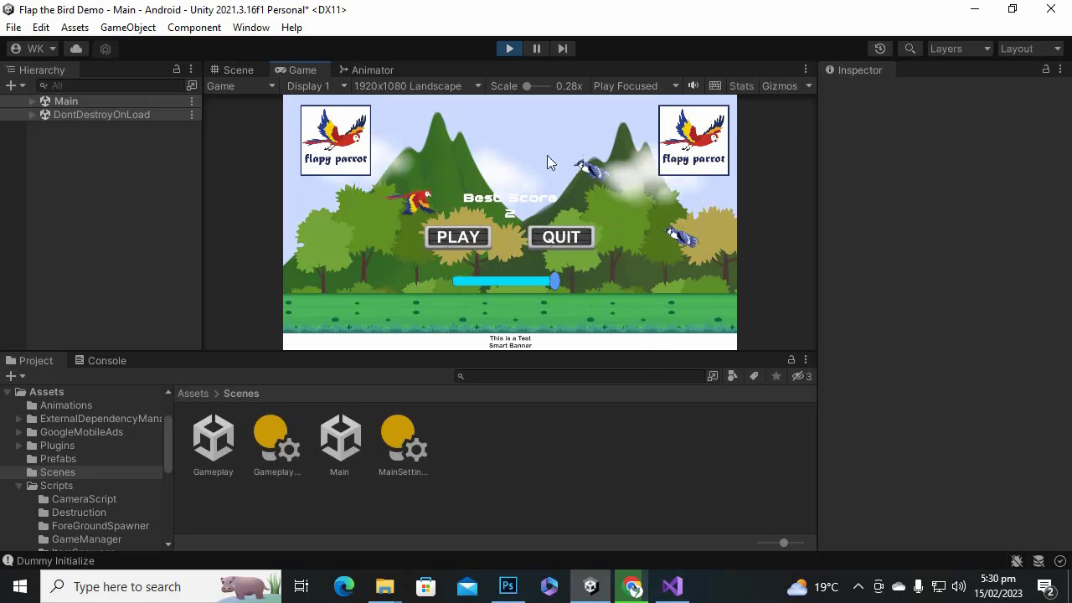
left_click(509, 47)
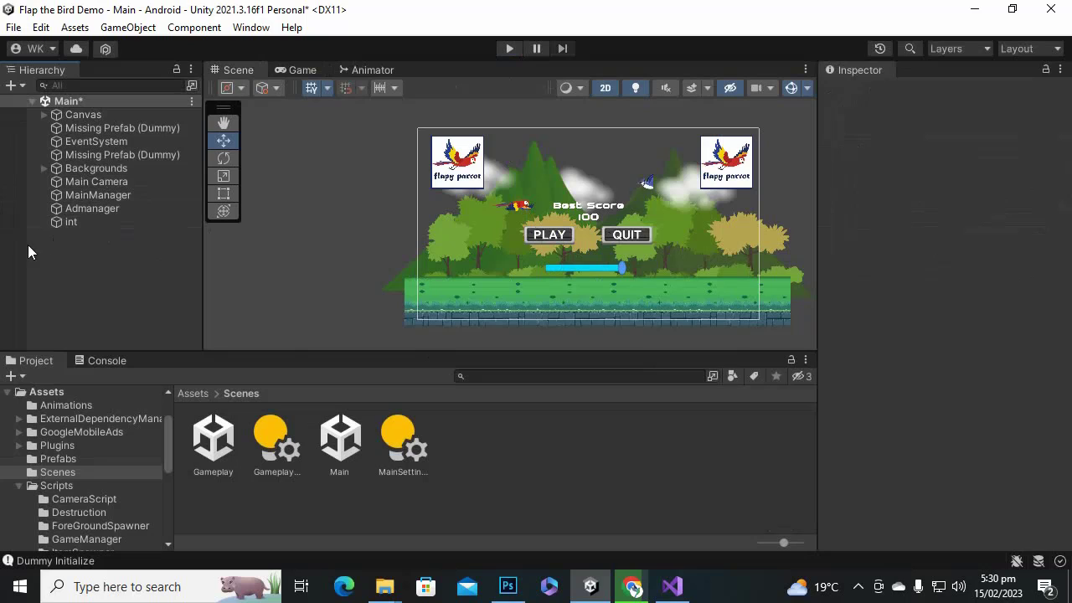
Delete the 'int' object from the Main scene and go back to the Assets root in the Project panel.
left_click(66, 221)
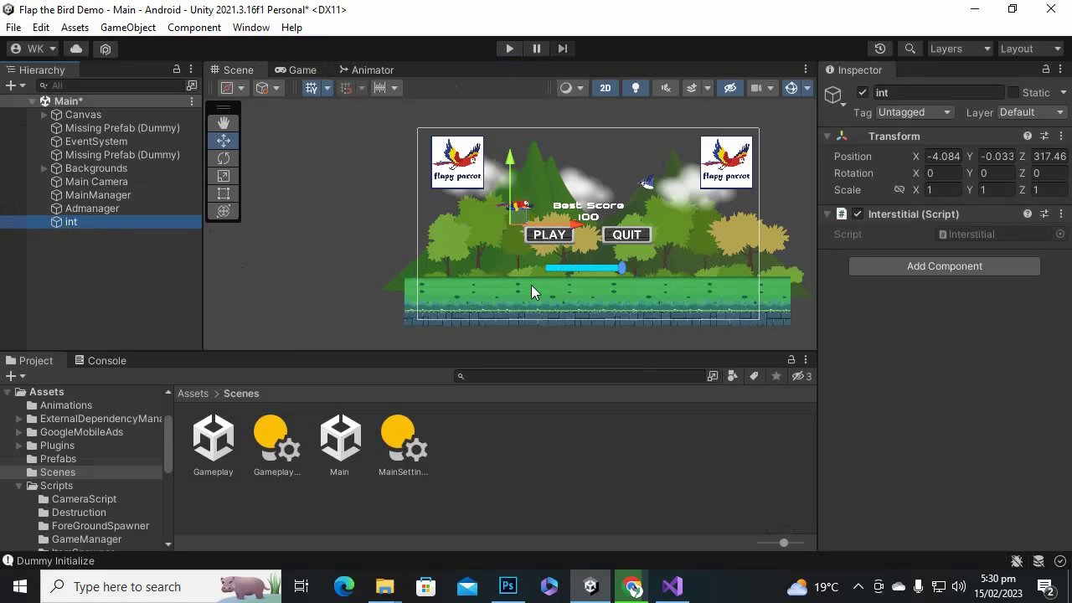
key("Delete")
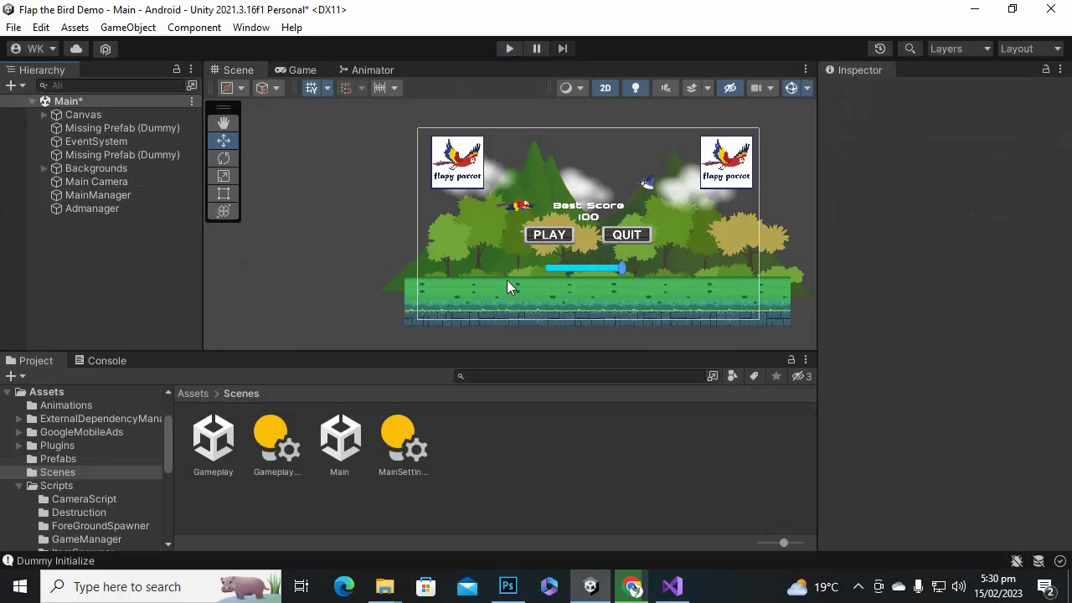
left_click(201, 394)
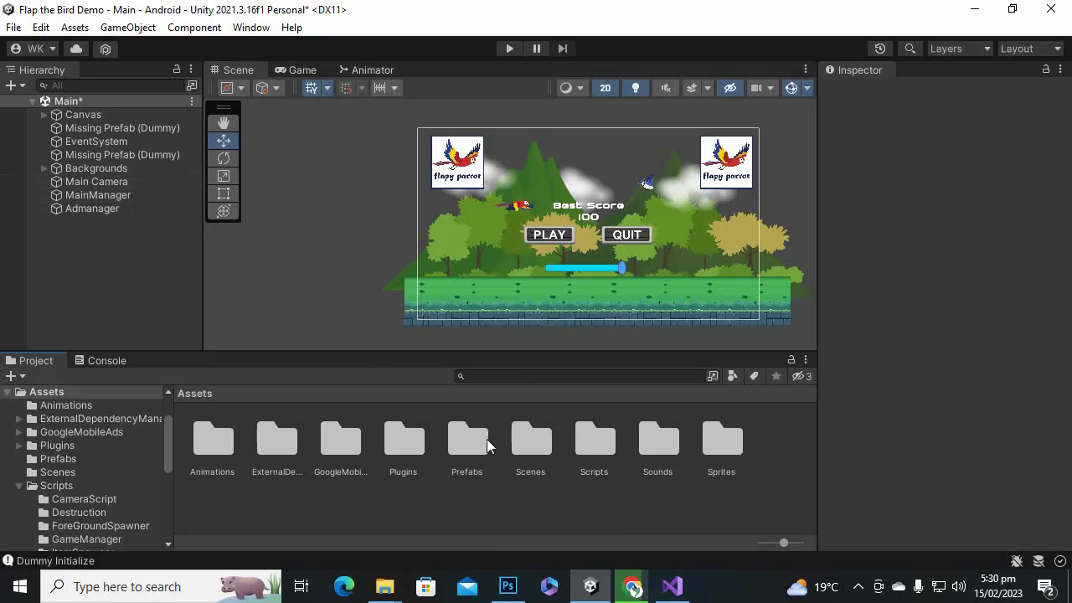
Open Scripts > Main and read MainManager's PlayGame and QuitGame code in the Inspector preview.
left_click(653, 439)
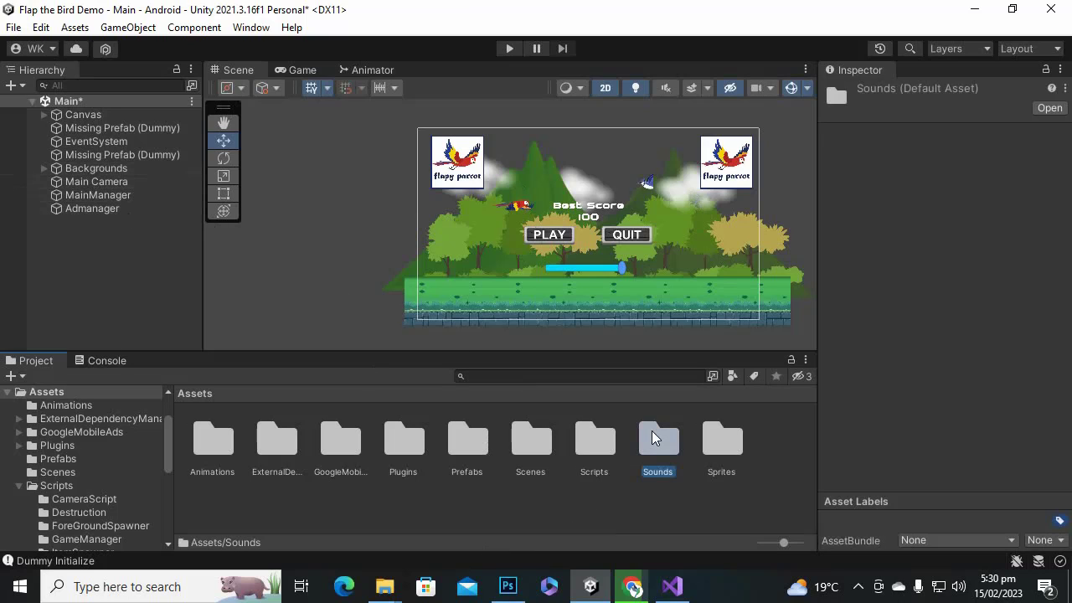
double_click(608, 442)
left_click(575, 441)
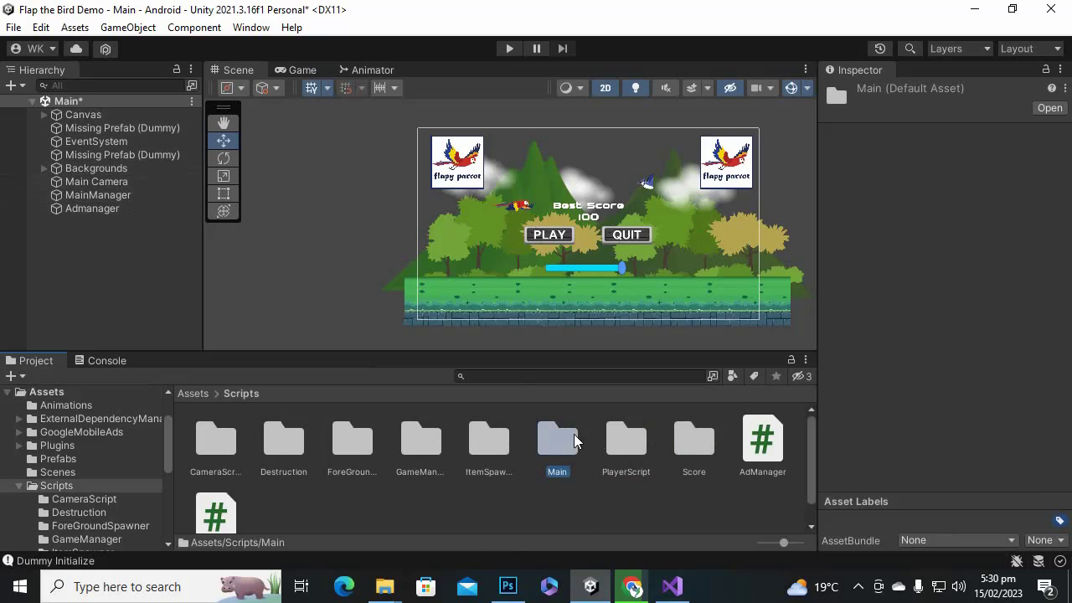
double_click(567, 441)
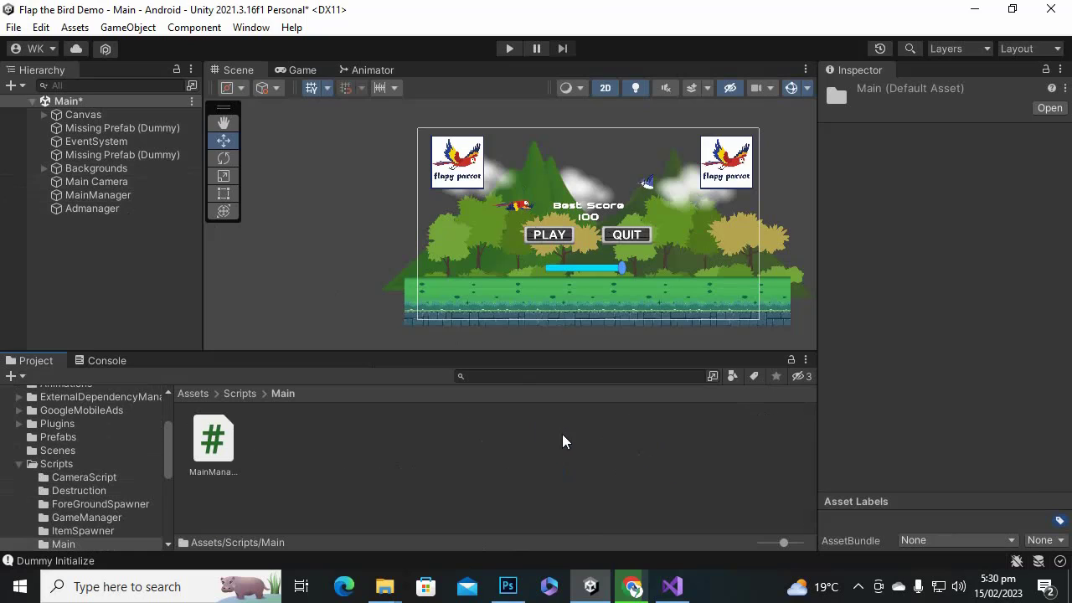
left_click(223, 451)
scroll(1069, 384, "down", 3)
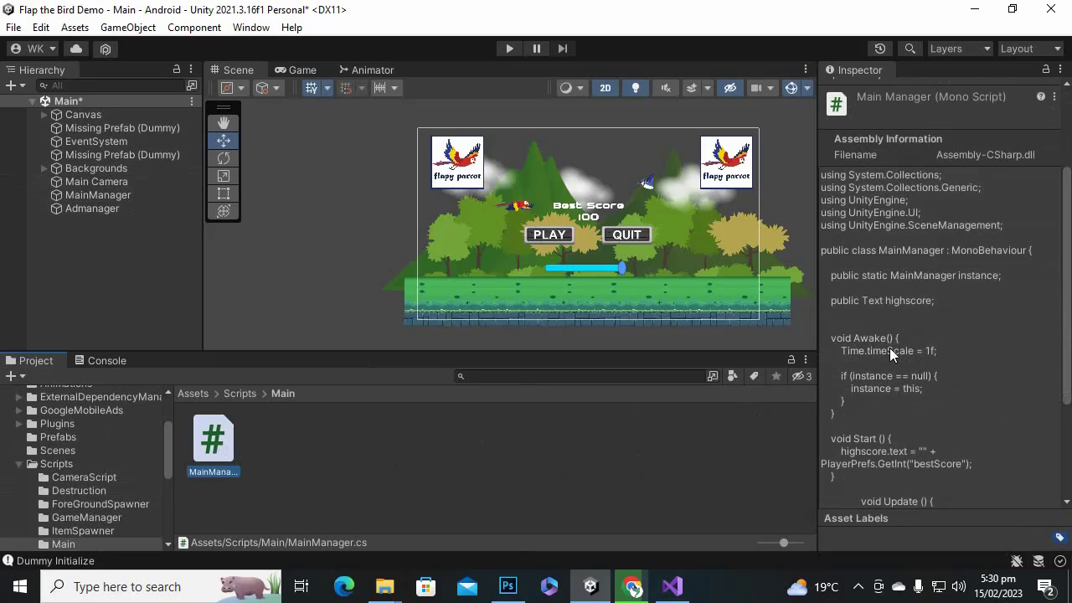
scroll(909, 358, "down", 2)
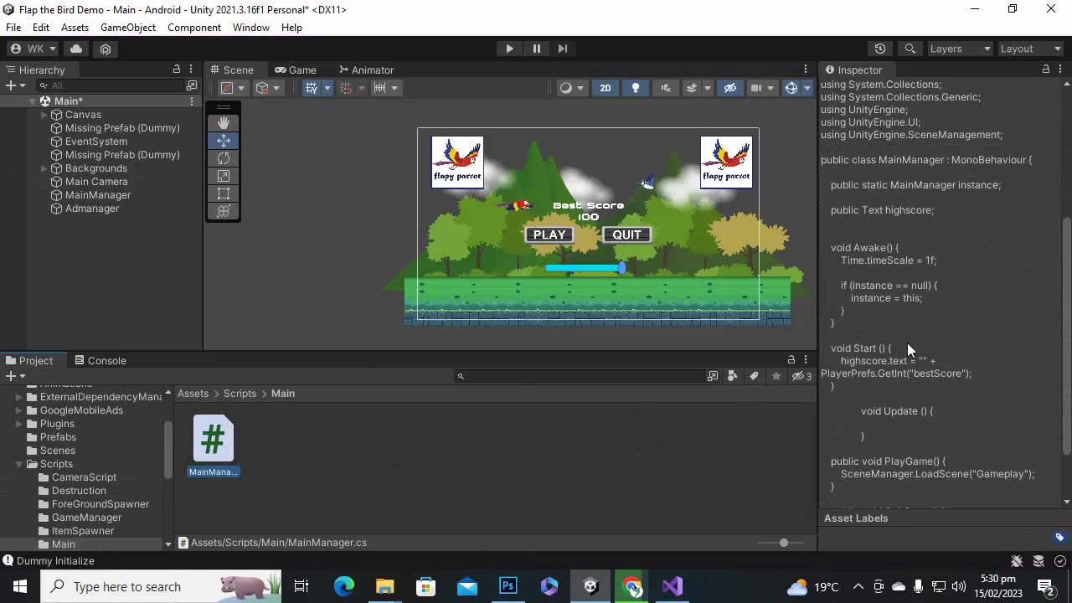
scroll(916, 354, "down", 2)
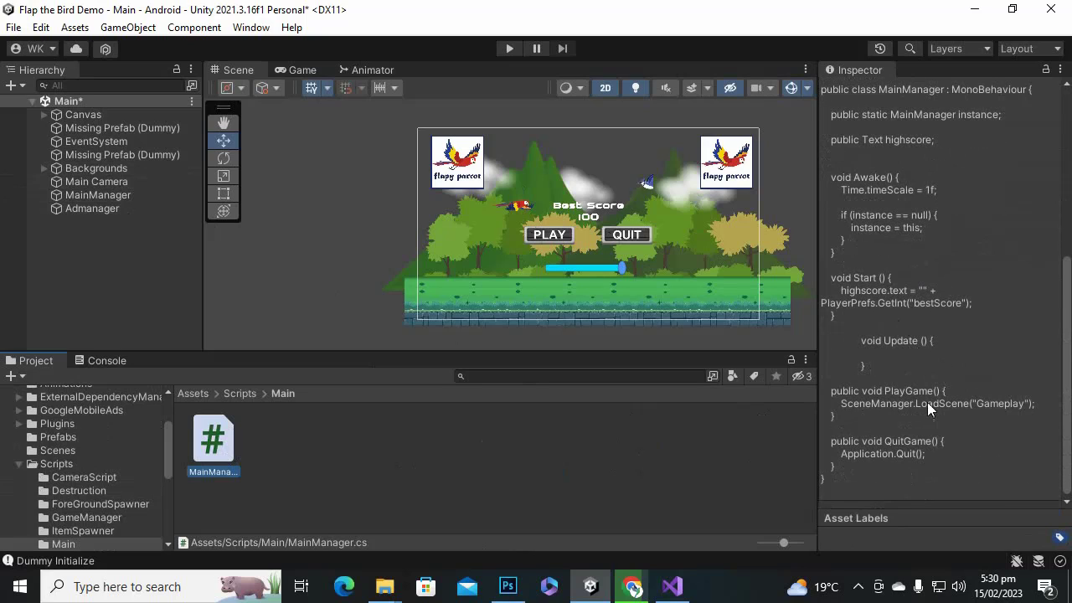
left_click(989, 405)
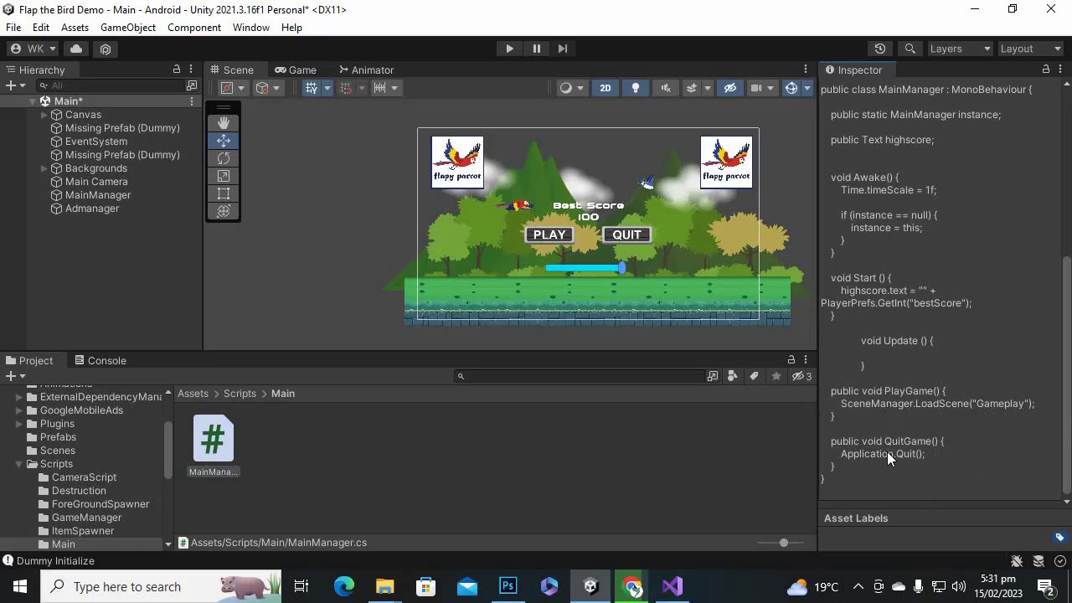
scroll(915, 455, "up", 3)
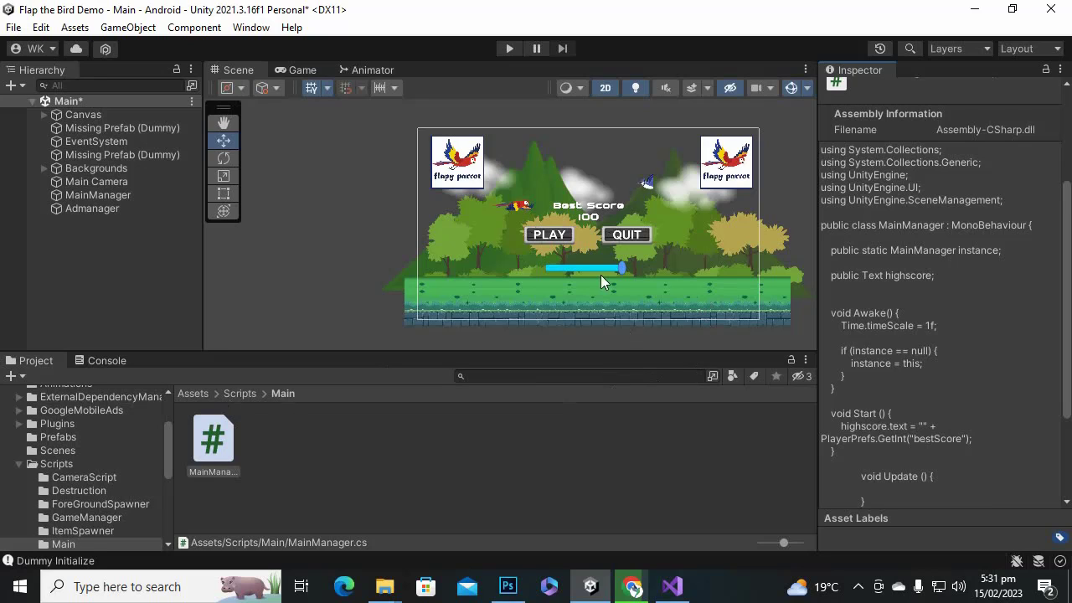
Open the Gameplay scene from the Assets/Scenes folder.
left_click(202, 391)
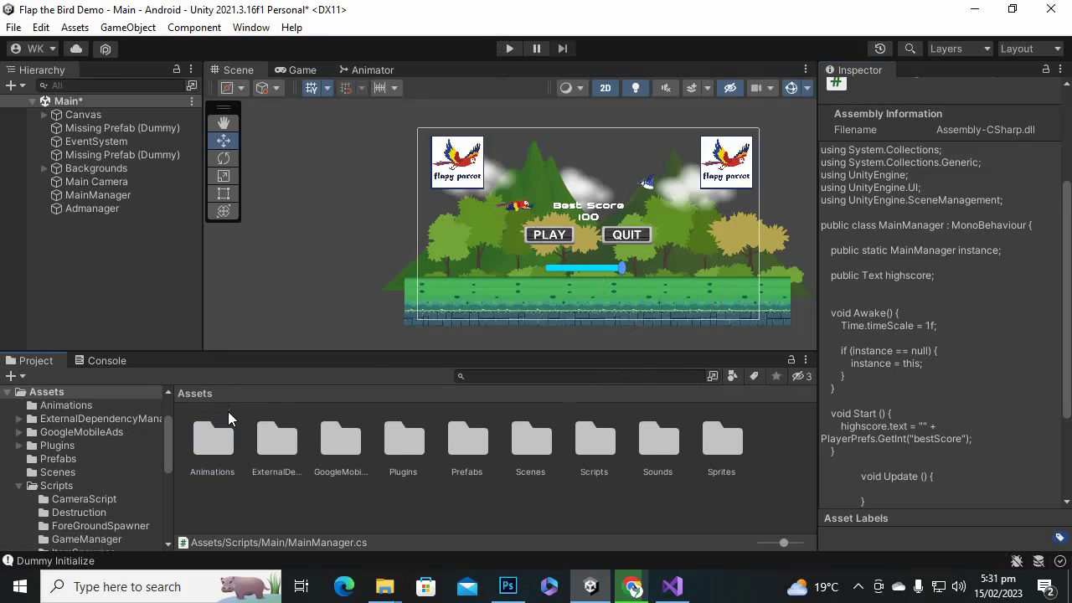
left_click(663, 438)
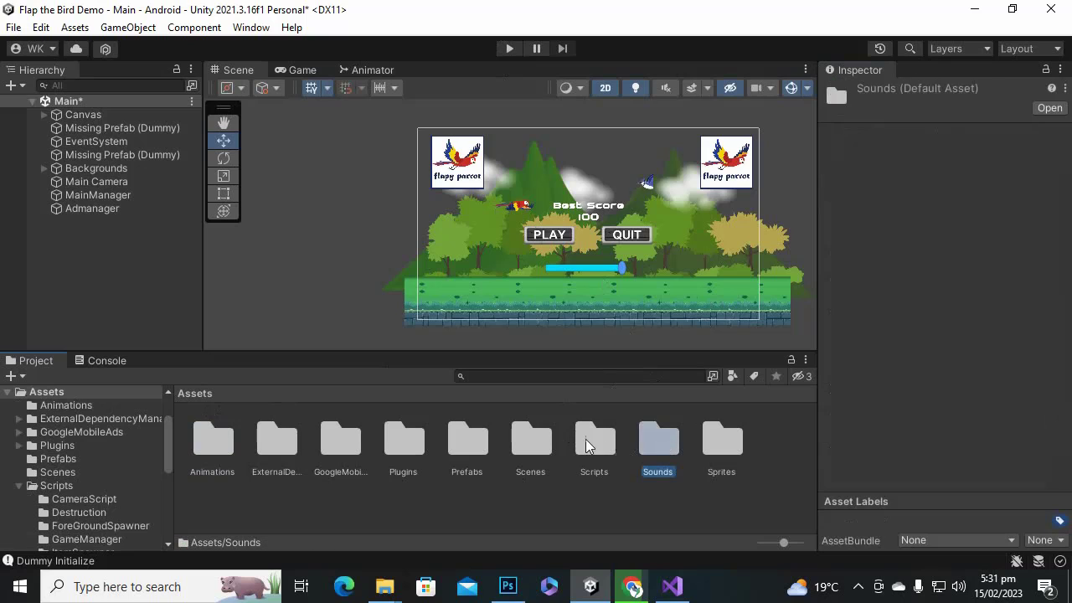
left_click(588, 443)
double_click(510, 444)
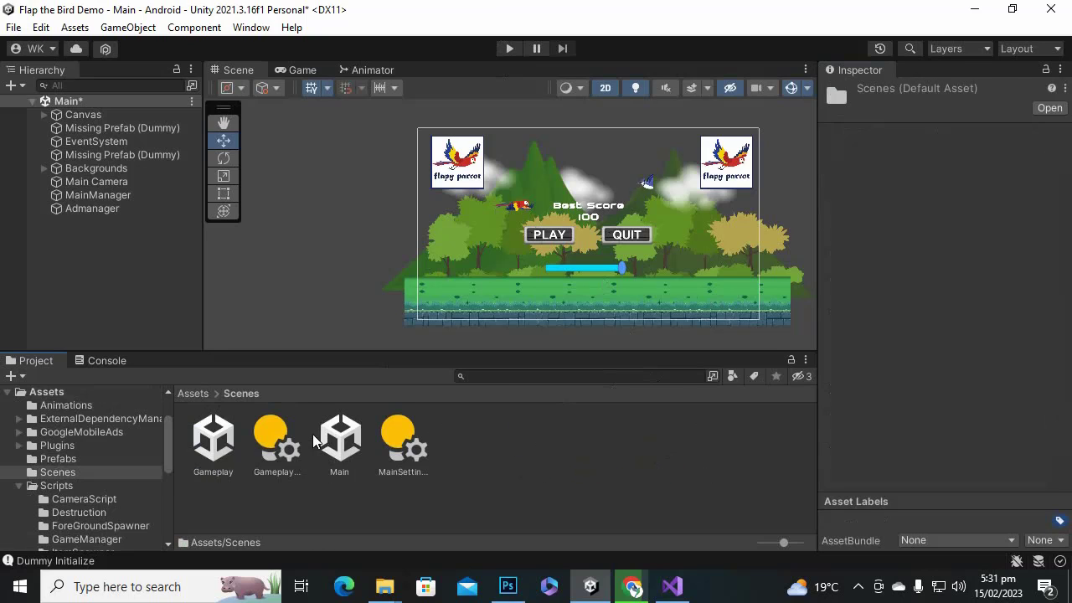
double_click(213, 437)
left_click(499, 330)
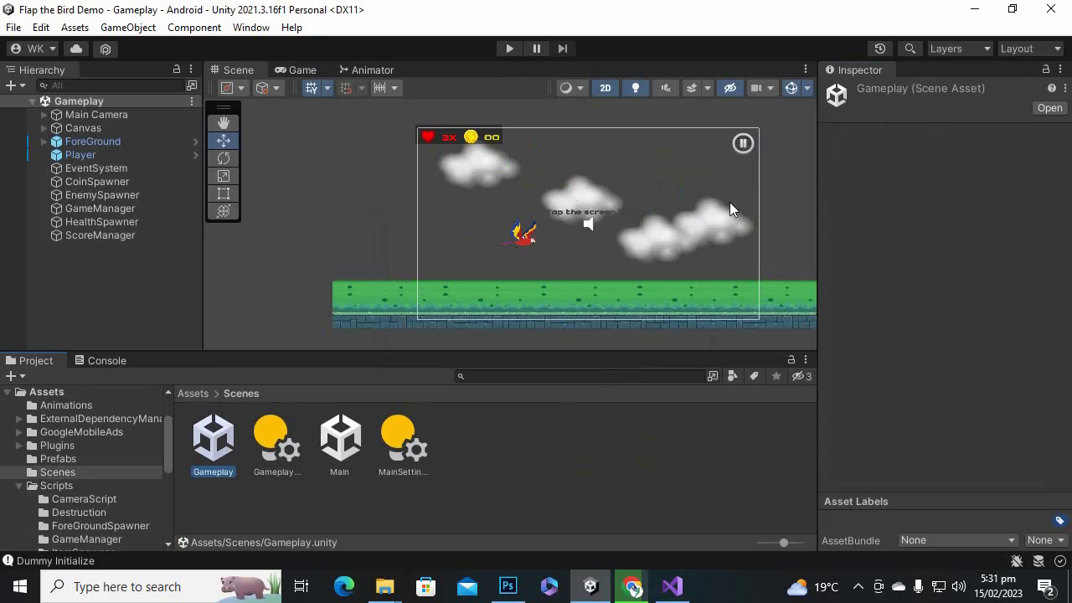
Trace PauseButton's On Click target to GameManager and open GameplayScript in Visual Studio.
left_click(743, 144)
scroll(985, 371, "down", 6)
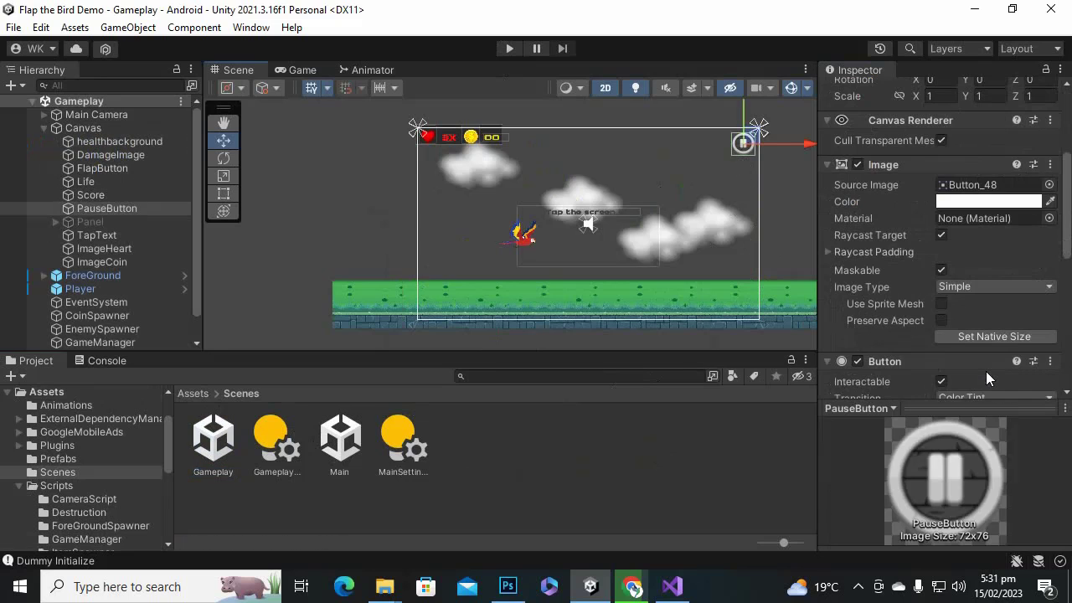
scroll(985, 371, "down", 7)
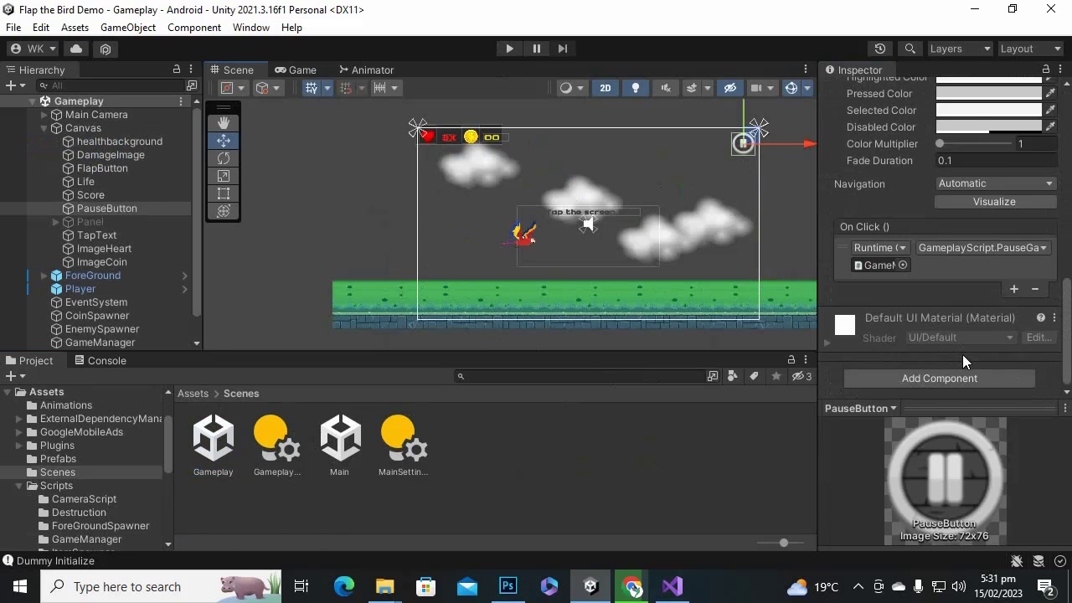
left_click(891, 271)
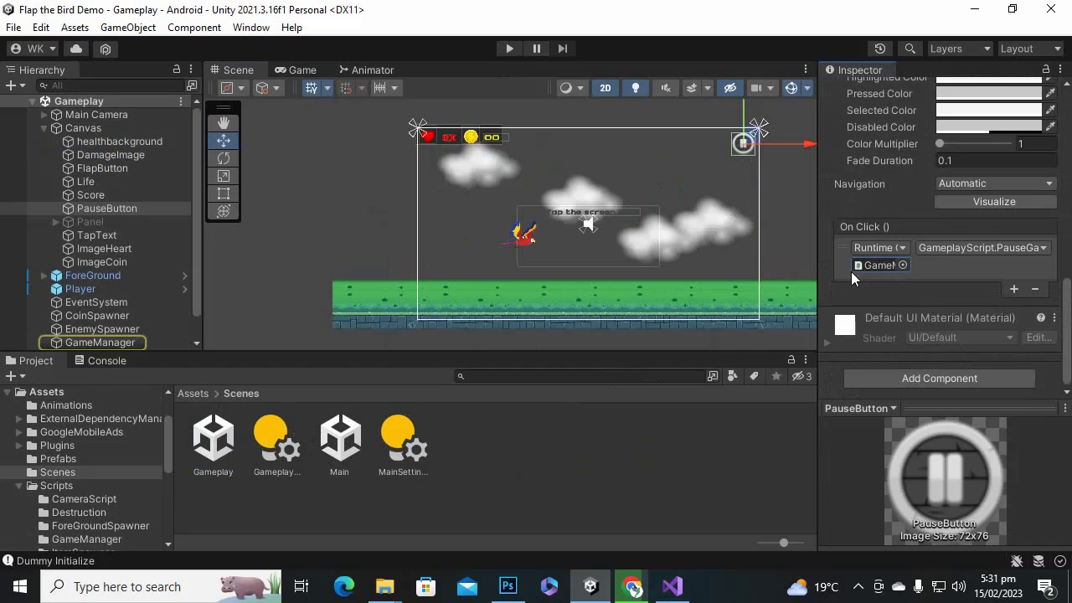
left_click(100, 343)
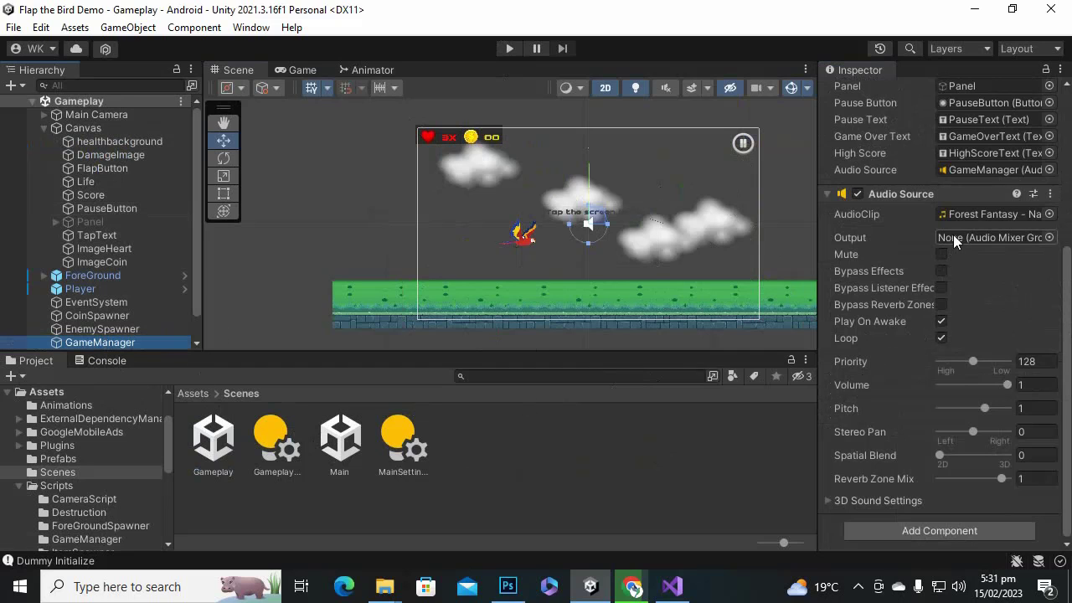
scroll(988, 251, "up", 3)
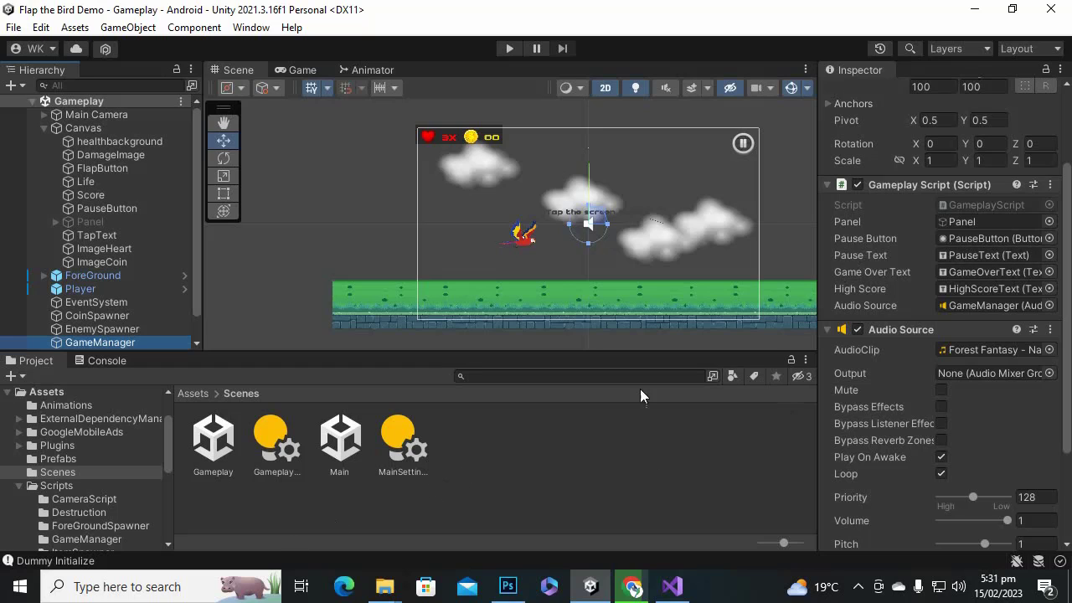
left_click(950, 189)
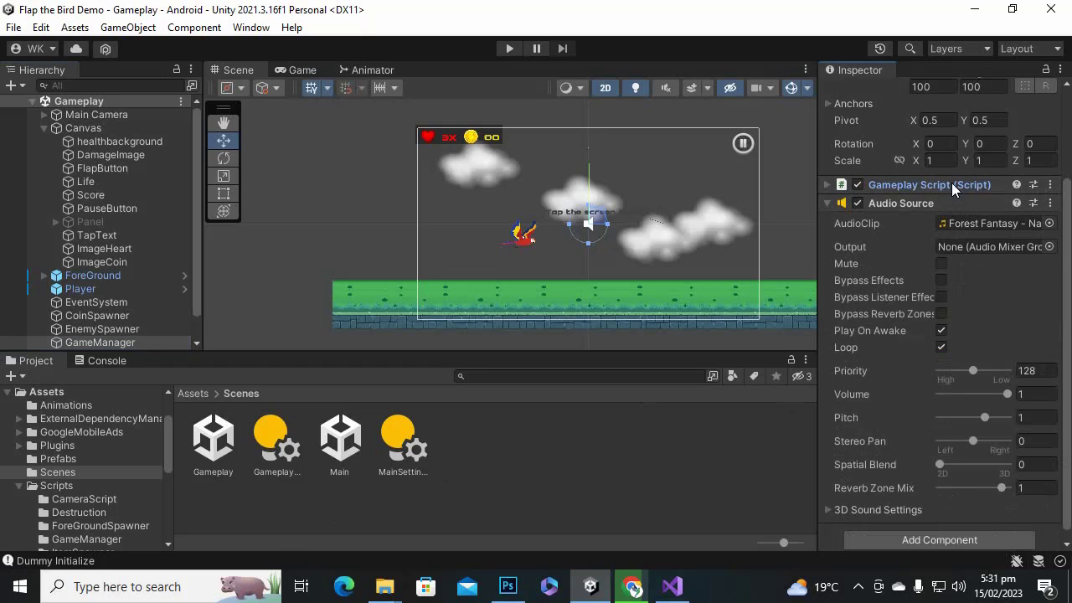
left_click(967, 184)
left_click(998, 206)
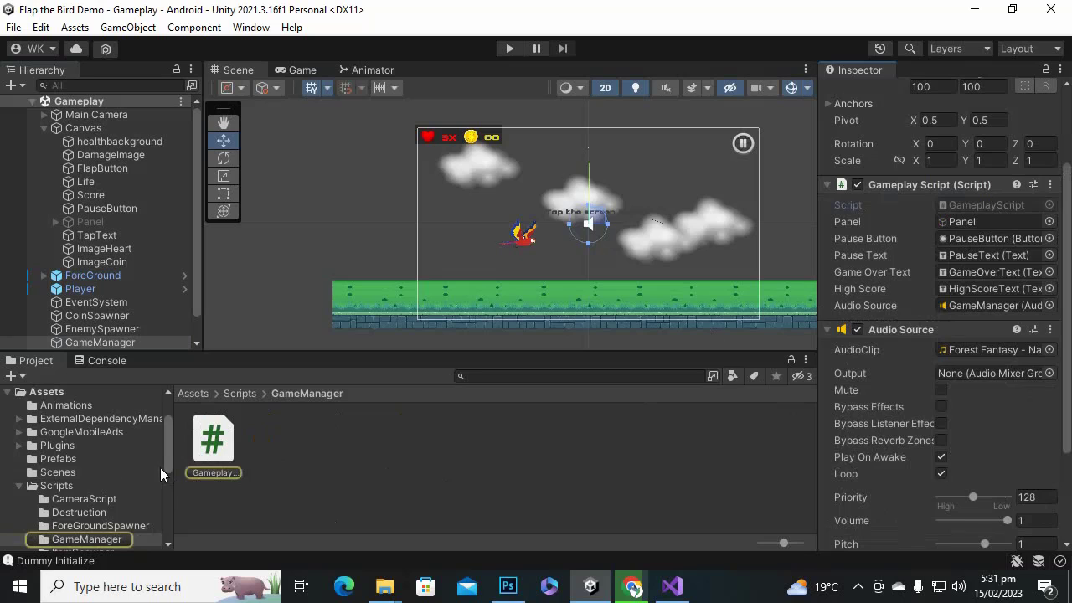
left_click(213, 444)
scroll(906, 369, "down", 3)
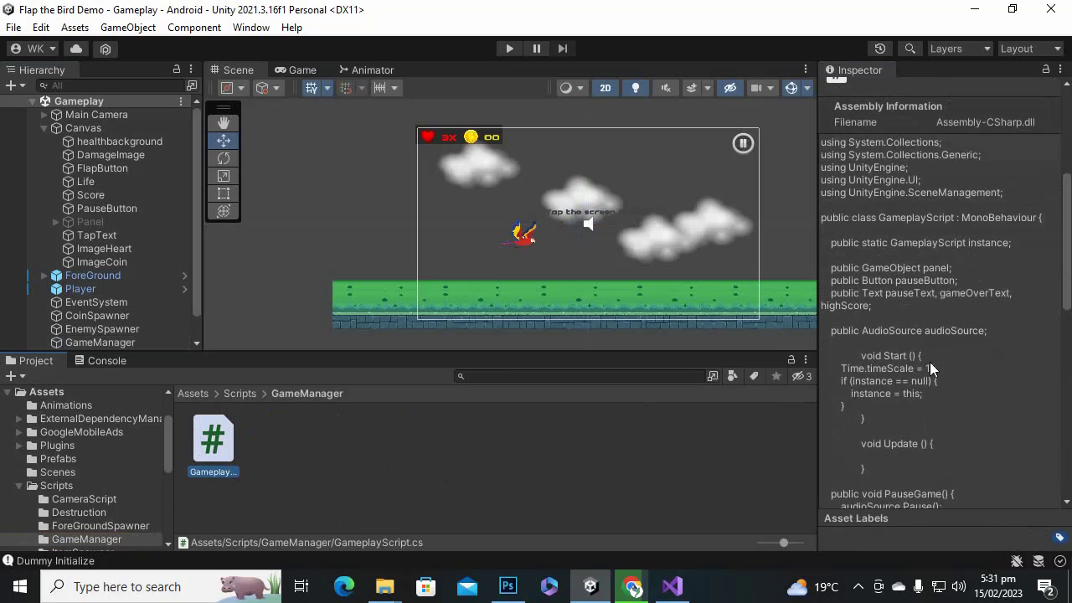
double_click(227, 450)
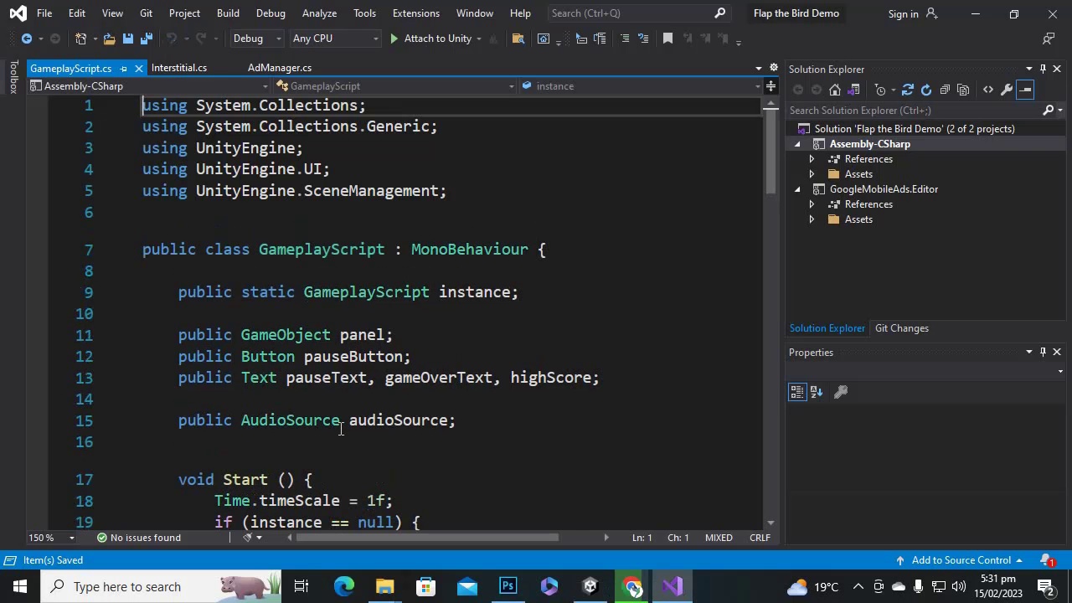
Review the PauseGame, ResumeGame and RestartGame methods and their references in GameplayScript.
scroll(371, 314, "down", 2)
scroll(381, 301, "down", 2)
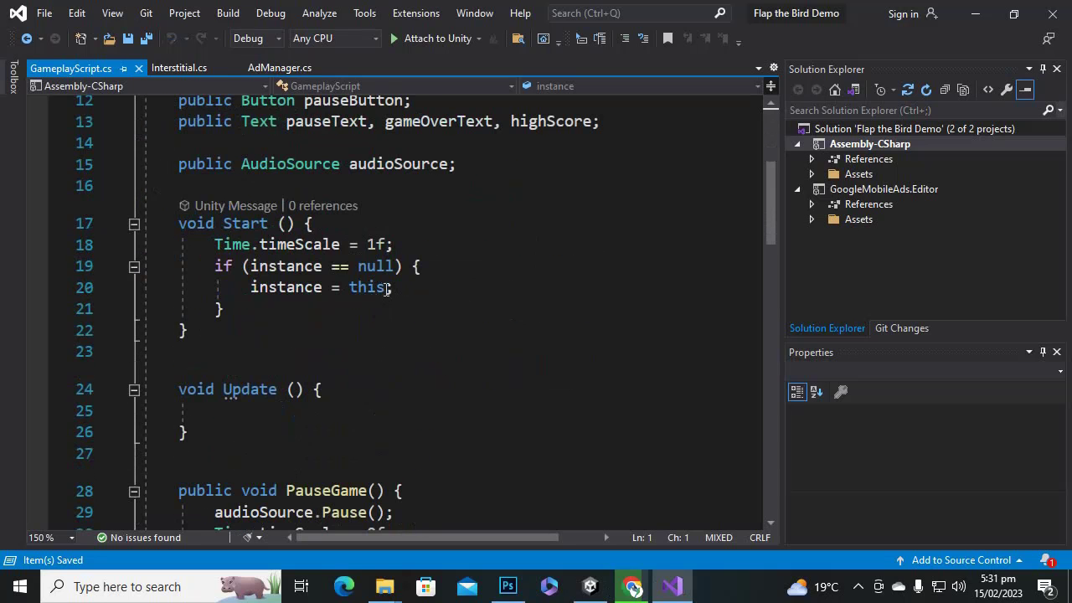
left_click(245, 266)
scroll(416, 293, "down", 4)
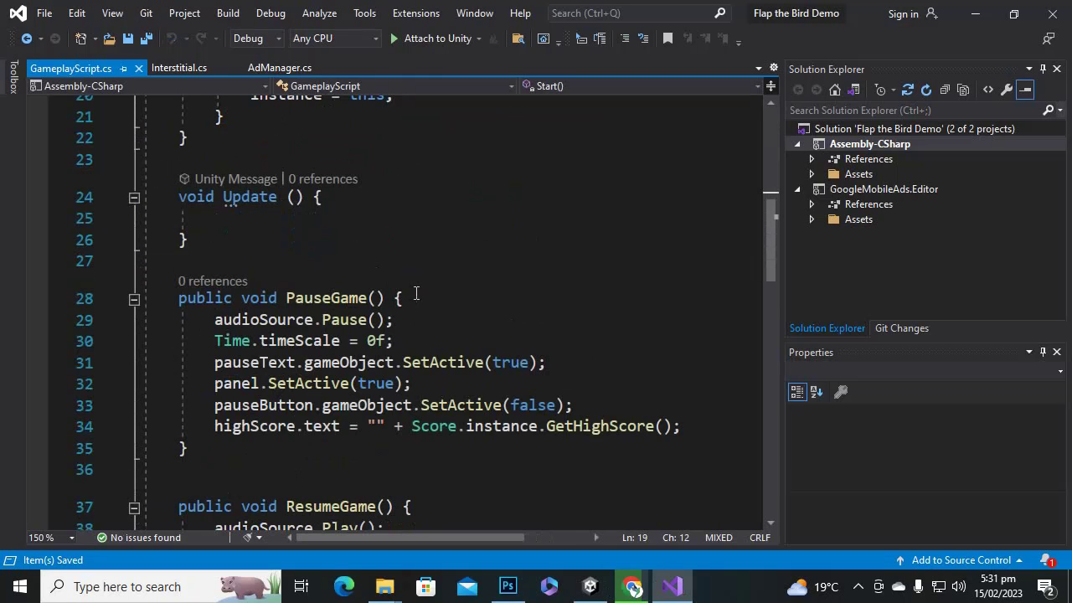
left_click(297, 236)
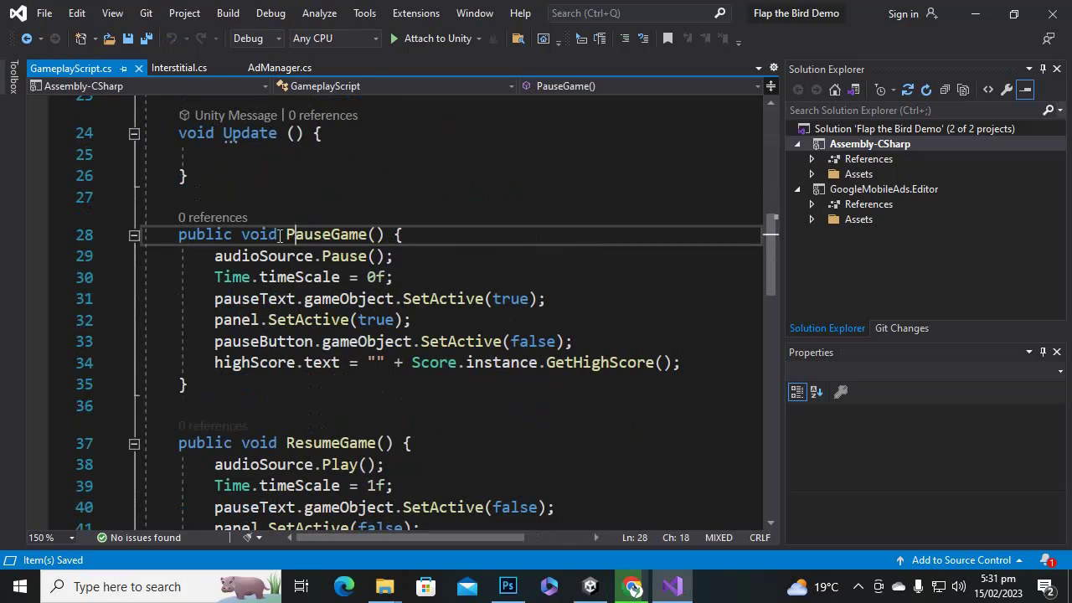
scroll(425, 377, "up", 1)
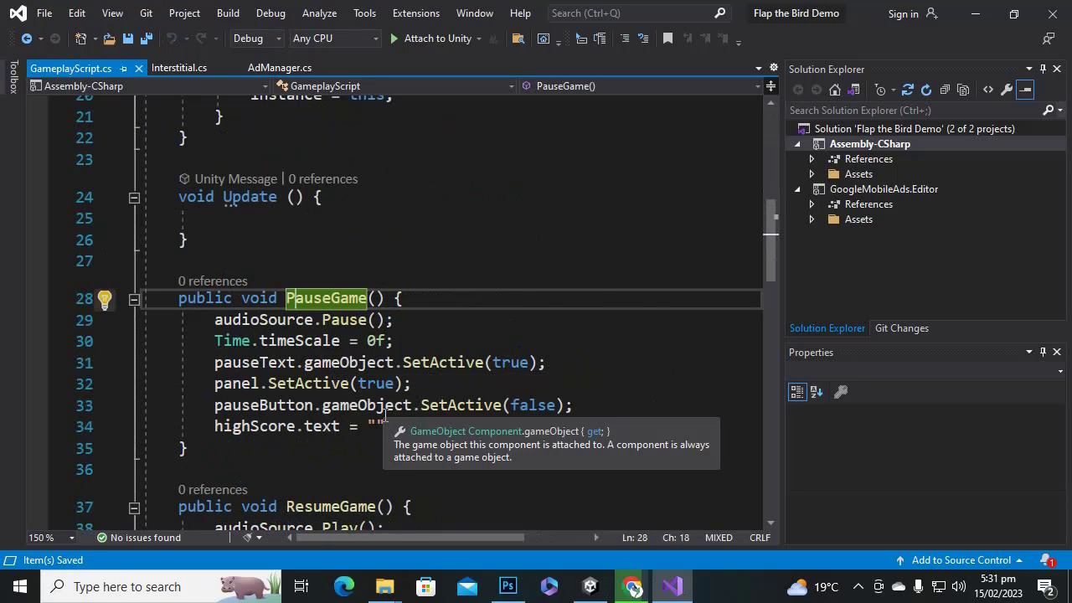
scroll(396, 419, "down", 2)
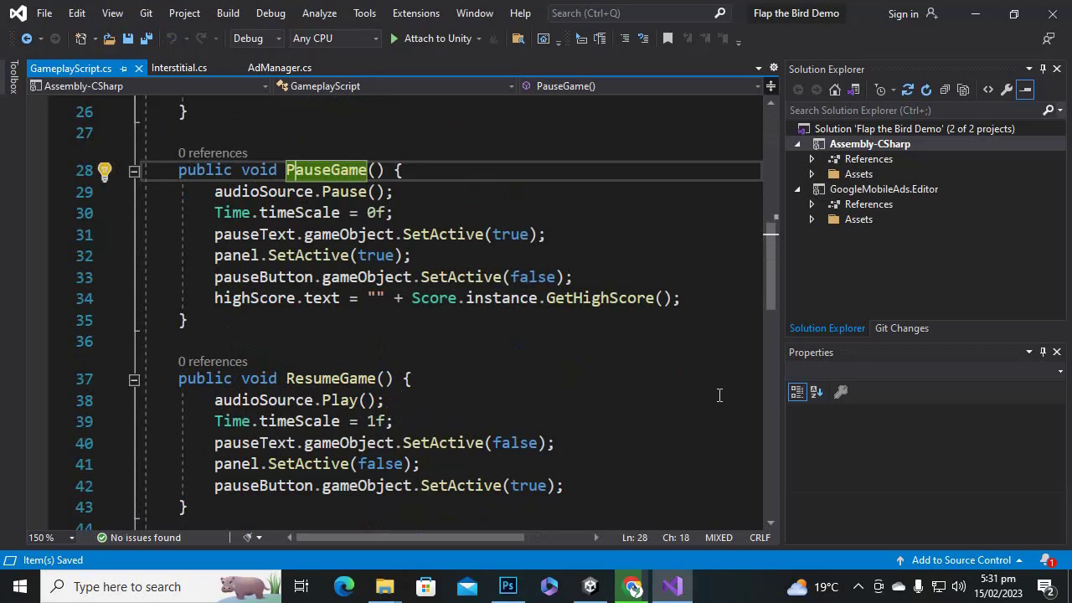
scroll(611, 340, "down", 2)
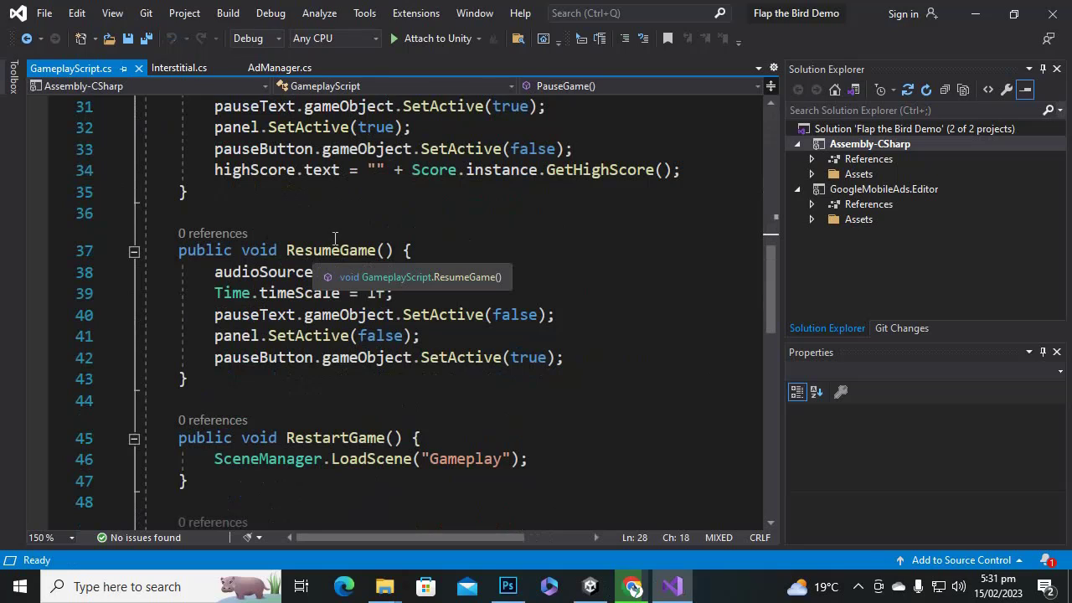
left_click(305, 251)
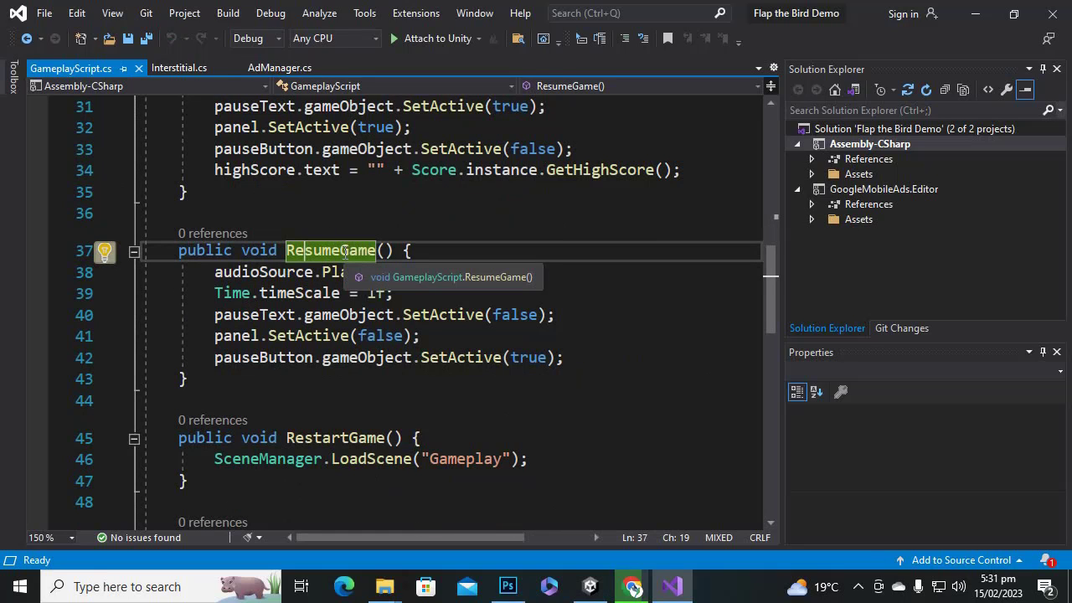
scroll(345, 255, "down", 2)
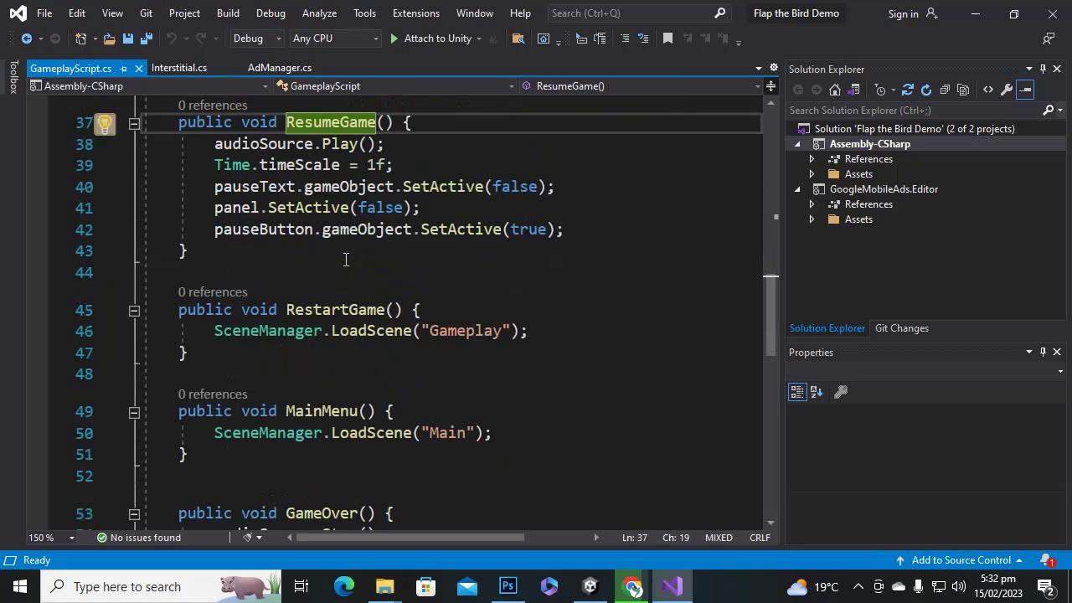
left_click(362, 312)
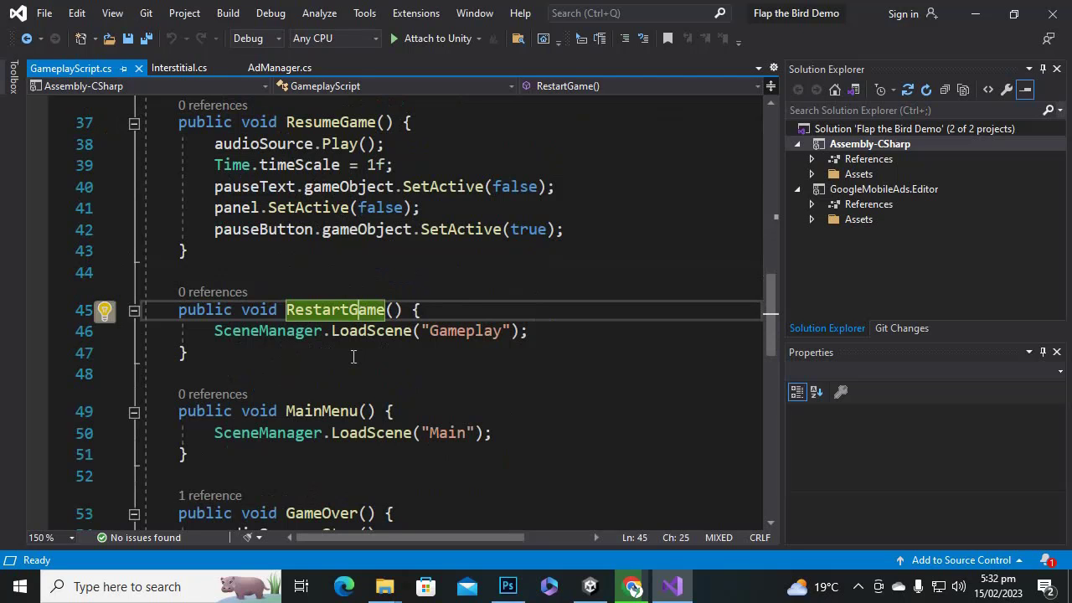
scroll(352, 357, "up", 5)
scroll(352, 357, "up", 6)
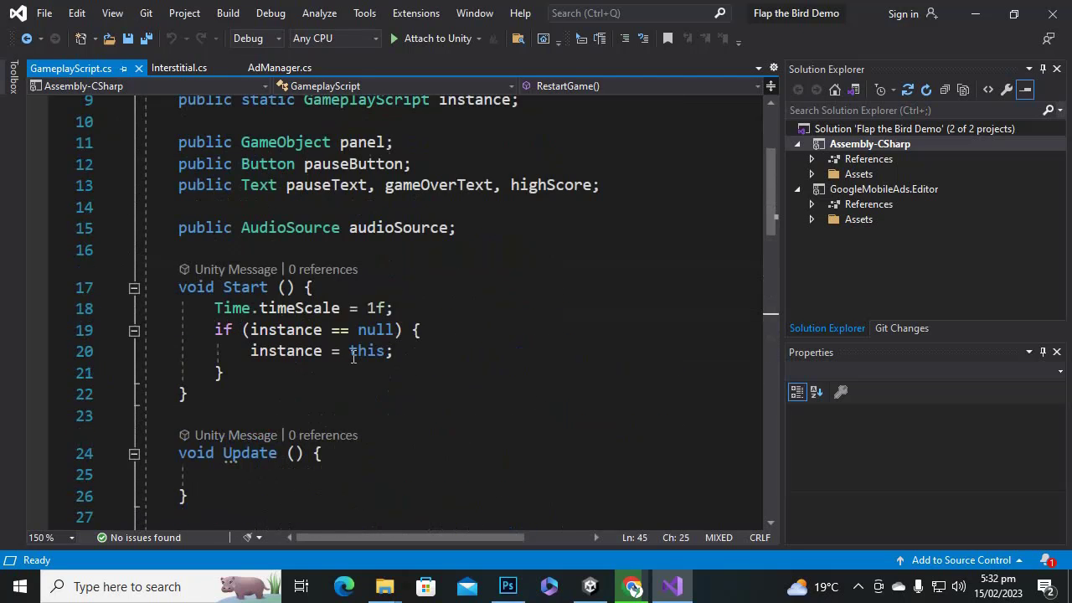
Add blank lines at the top of Start and after its timeScale statement.
left_click(406, 323)
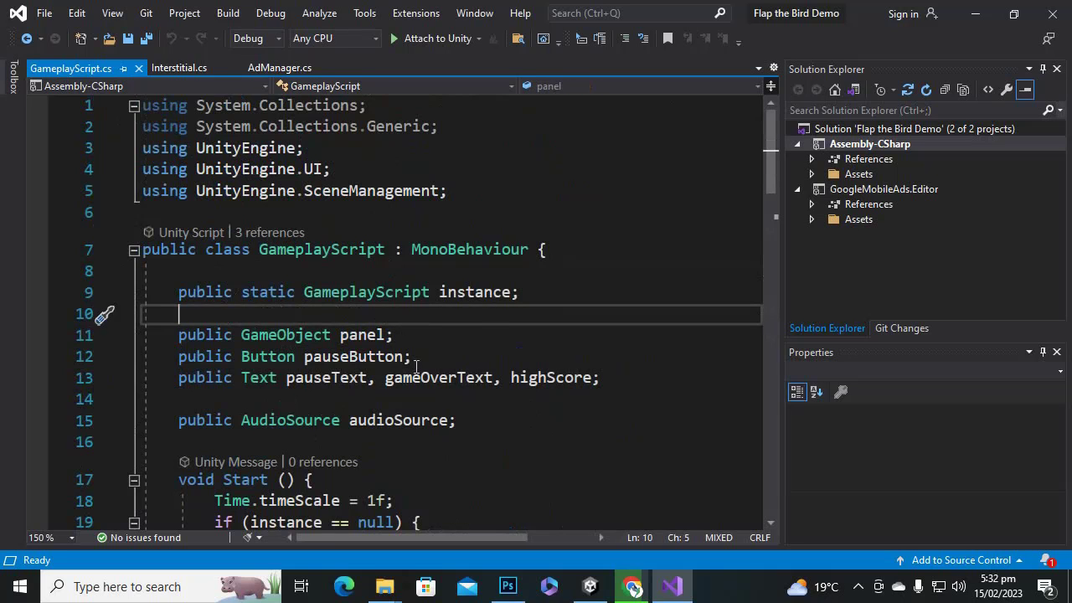
scroll(411, 356, "down", 2)
left_click(292, 438)
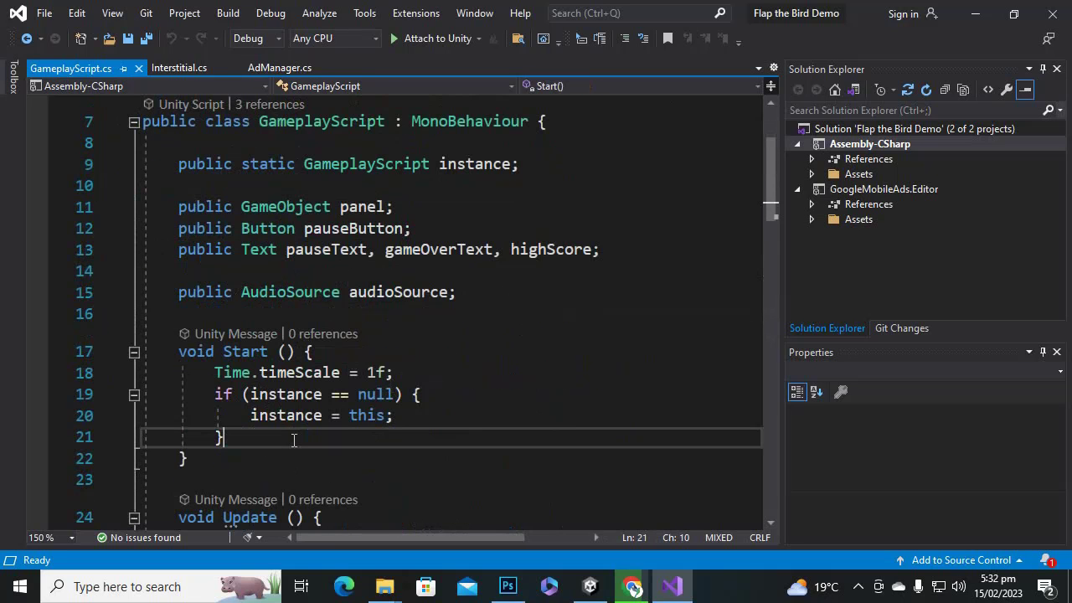
left_click(393, 352)
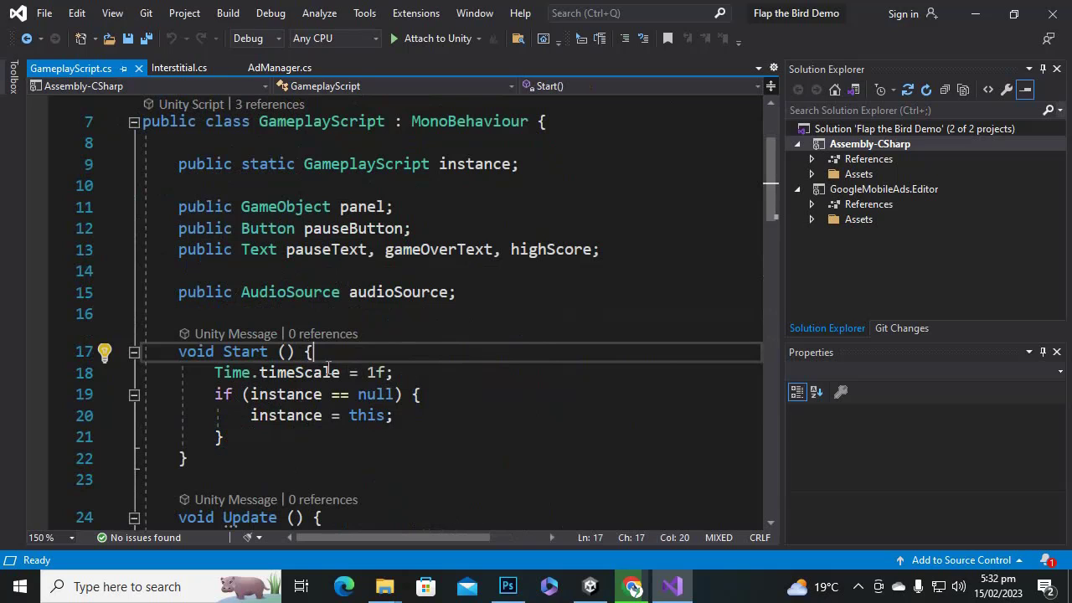
key("Return")
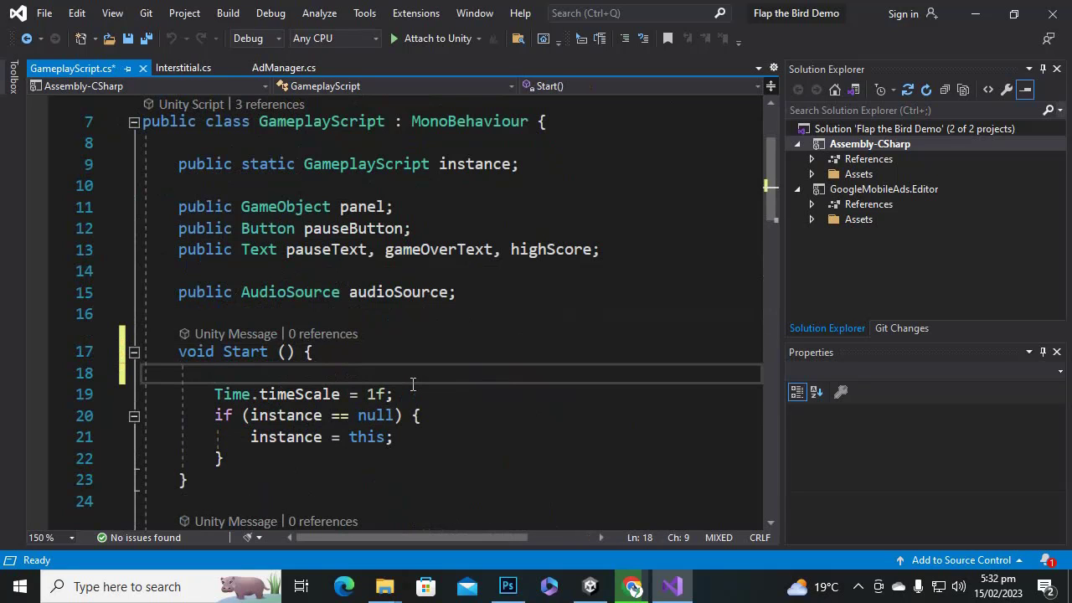
scroll(413, 383, "down", 2)
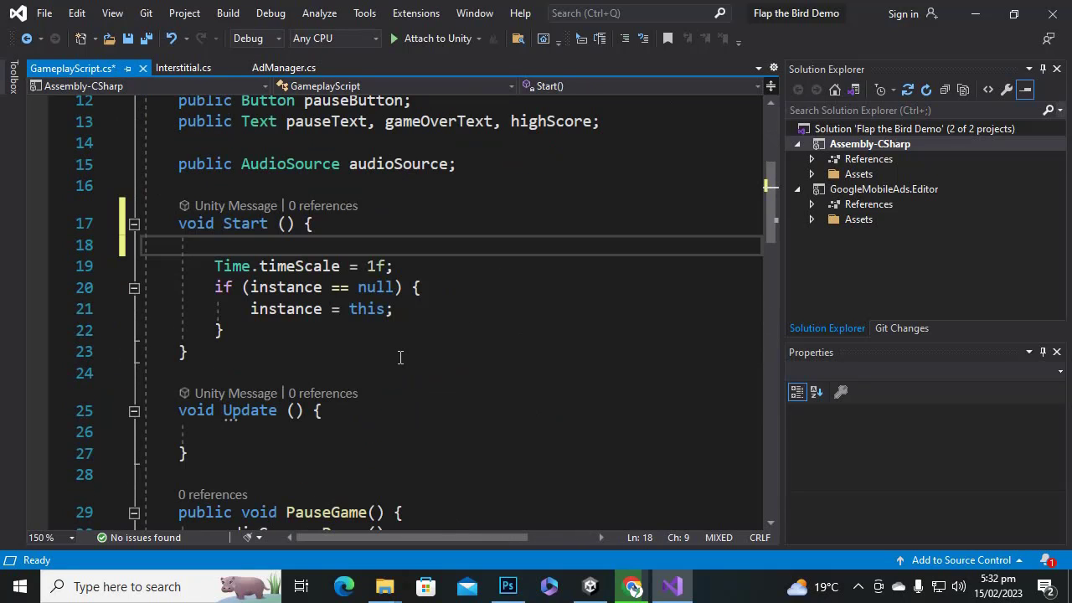
left_click(414, 266)
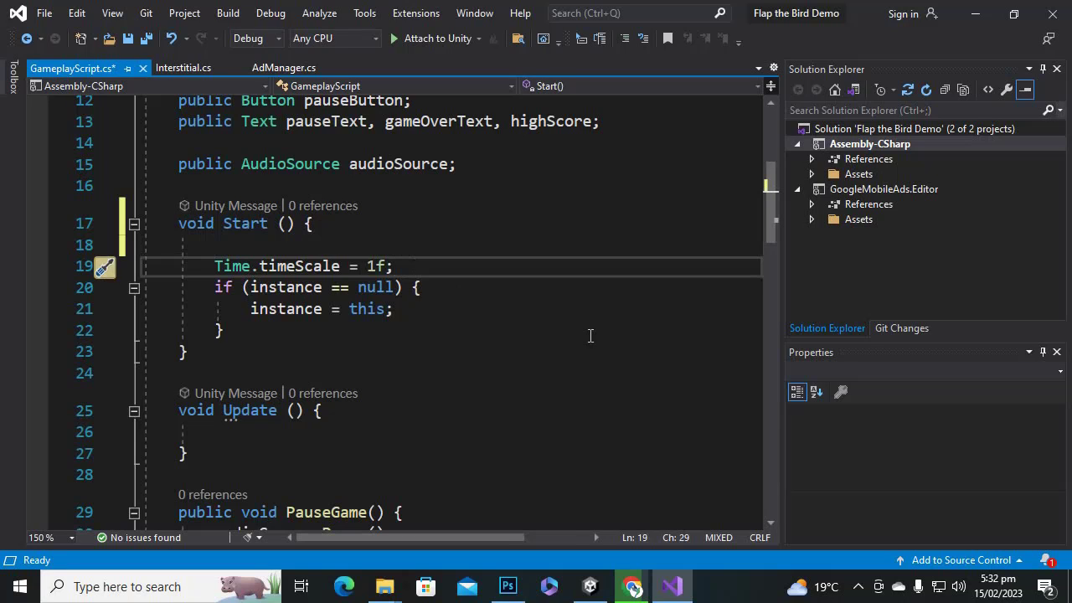
key("Return")
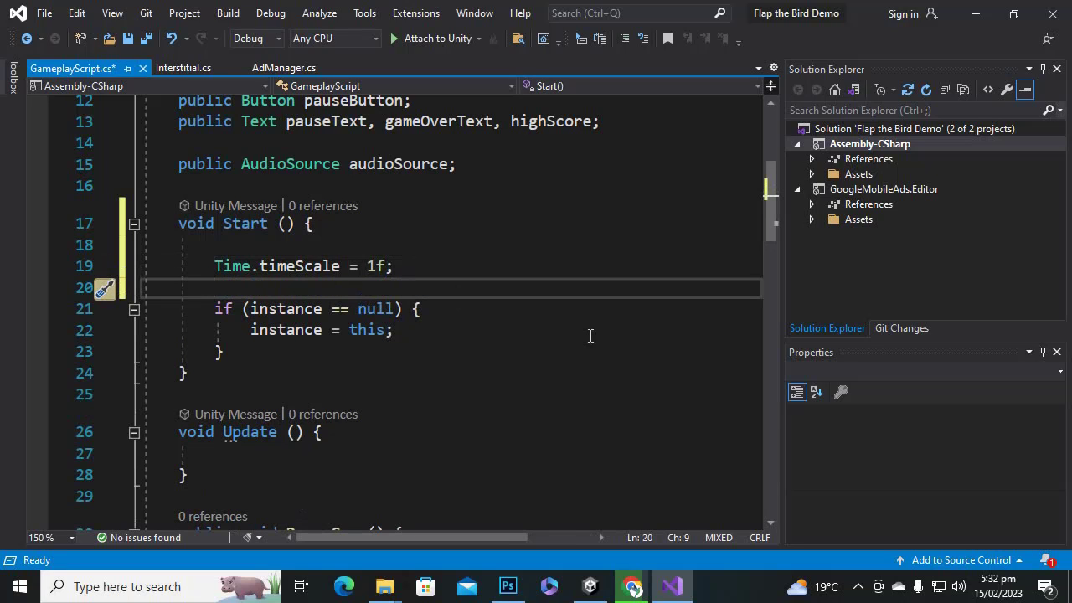
left_click(376, 309)
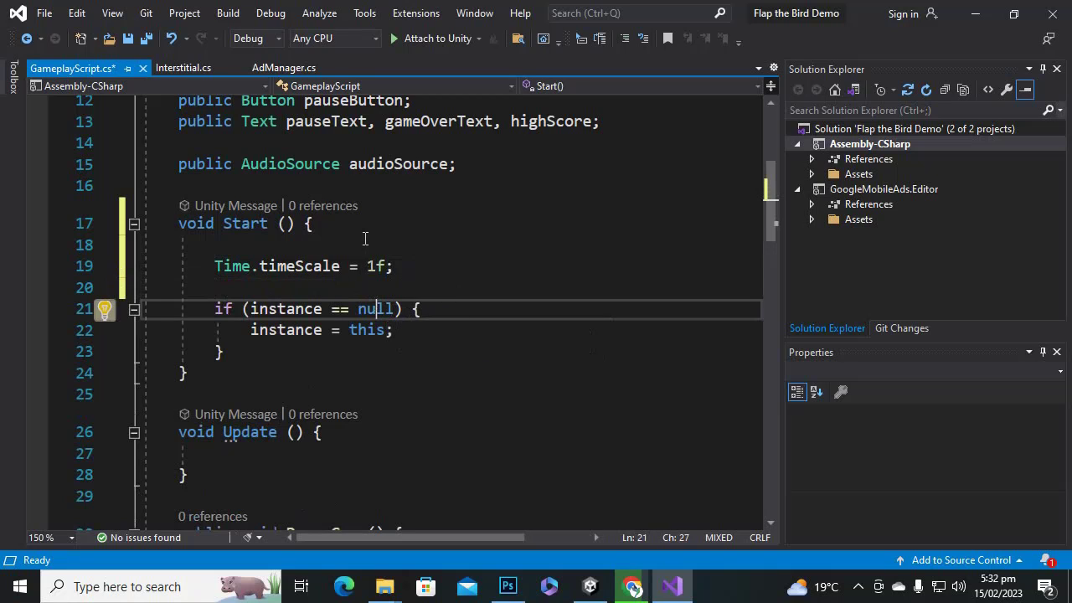
Add an Awake method above Start calling AdManager.instance.RequestInterstitial().
left_click(198, 230)
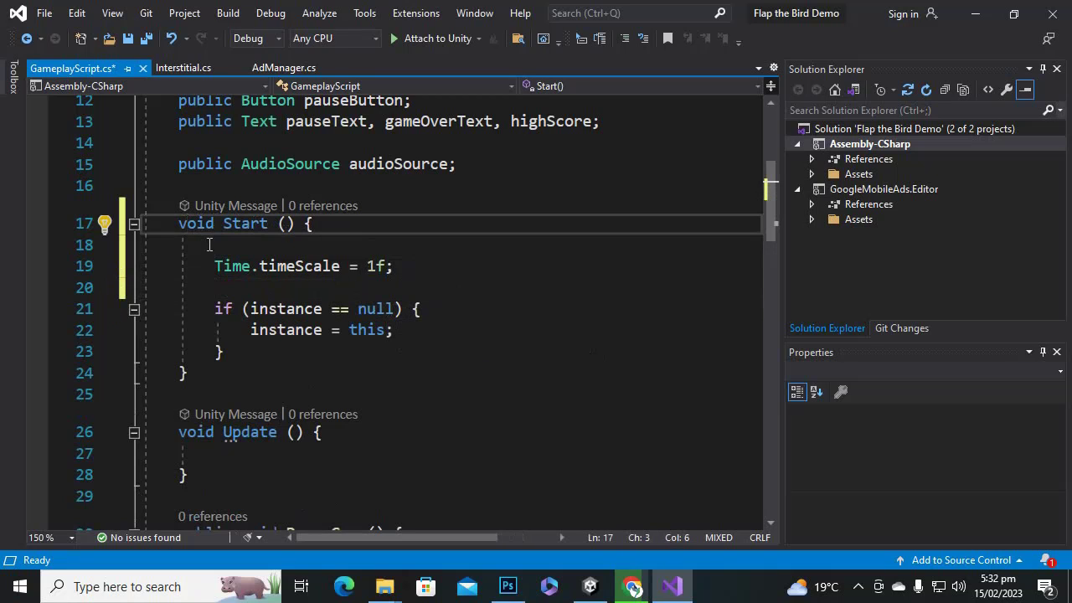
key("Return")
left_click(233, 209)
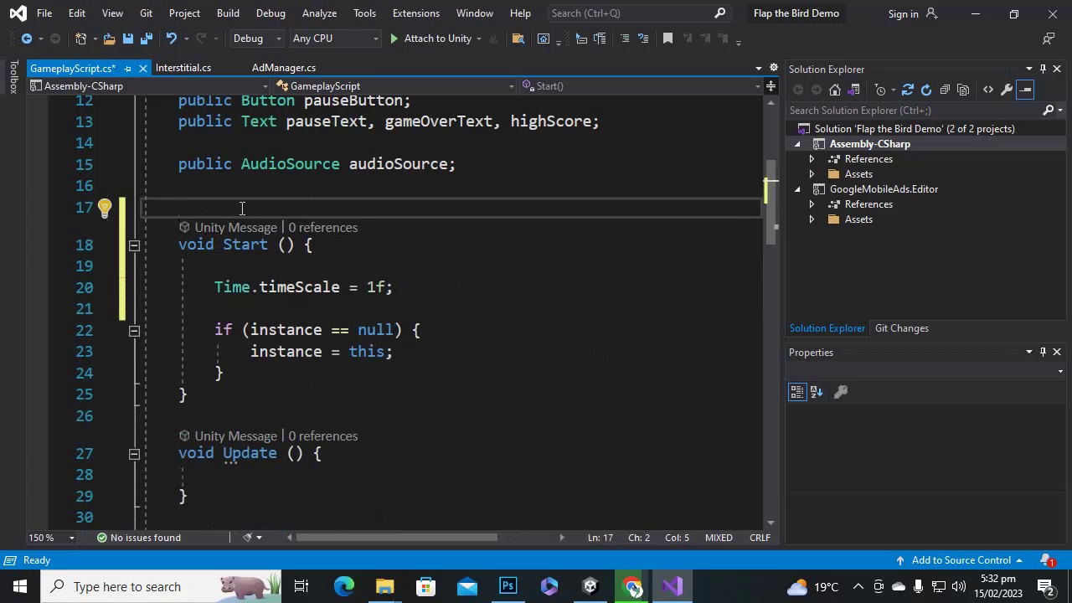
type("void a")
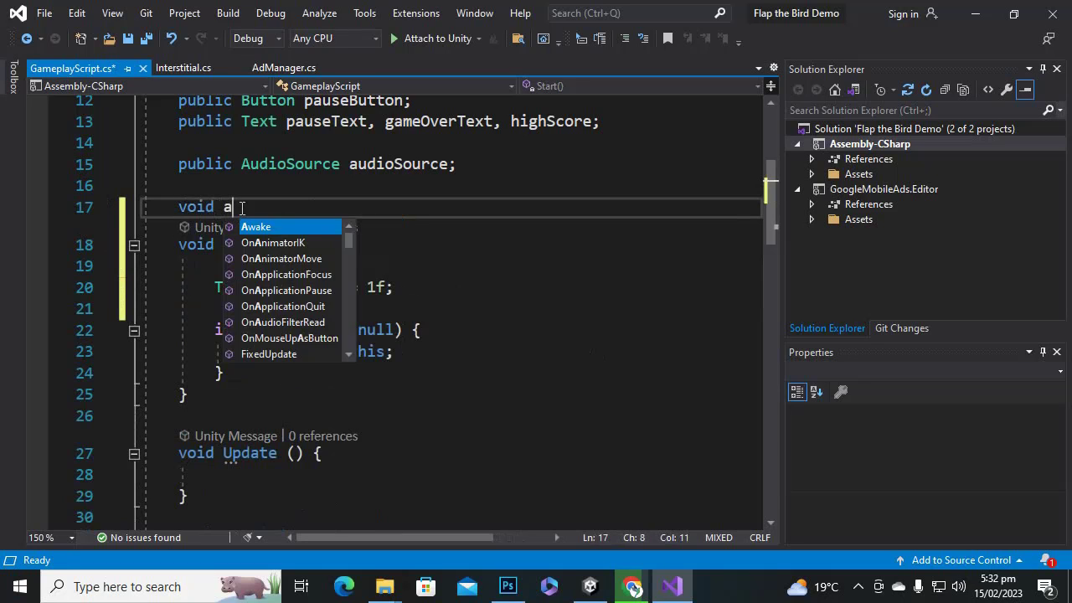
type("w")
key("Tab")
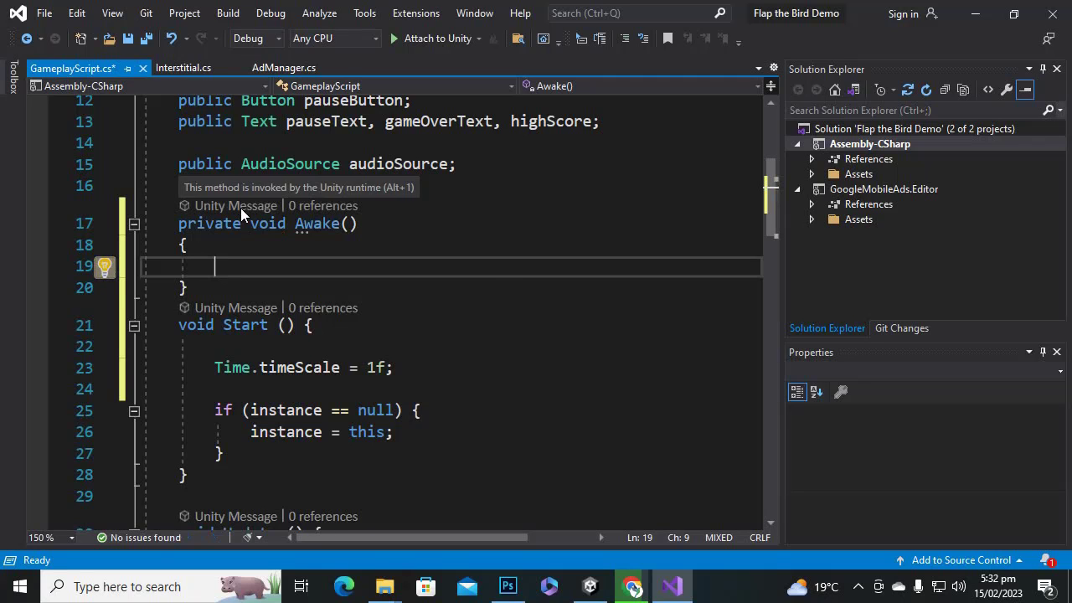
type("ad")
key("Tab")
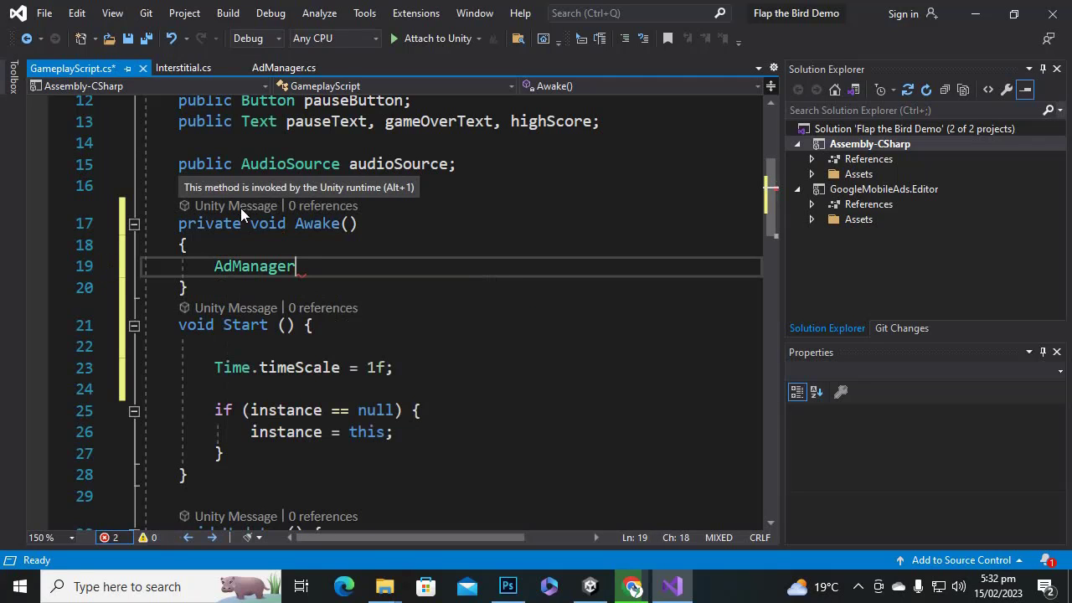
type(".in")
key("Tab")
type(".")
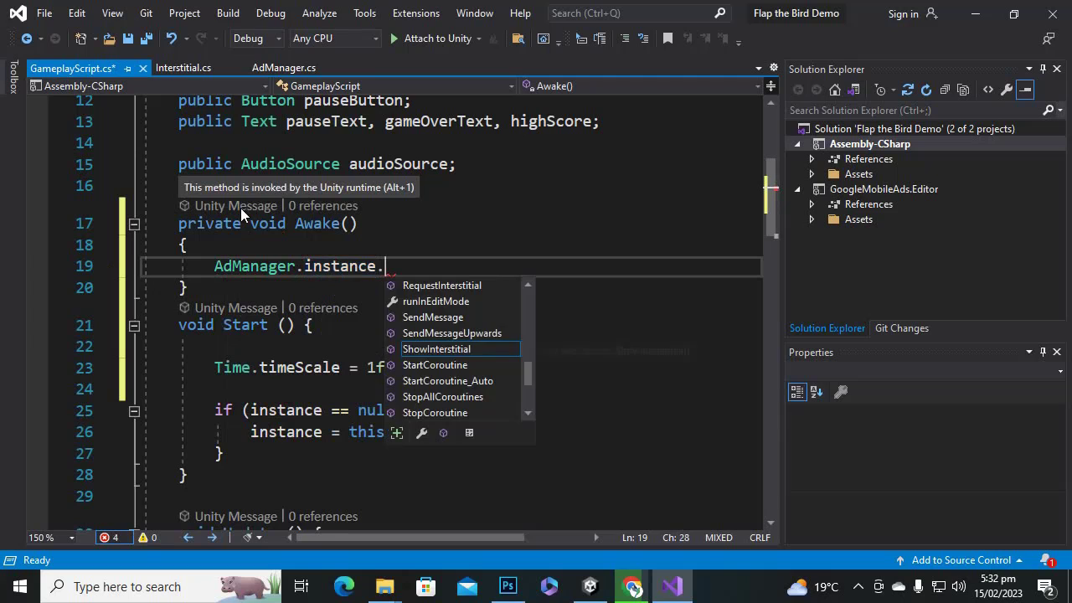
type("i")
key("BackSpace")
type("re")
key("Tab")
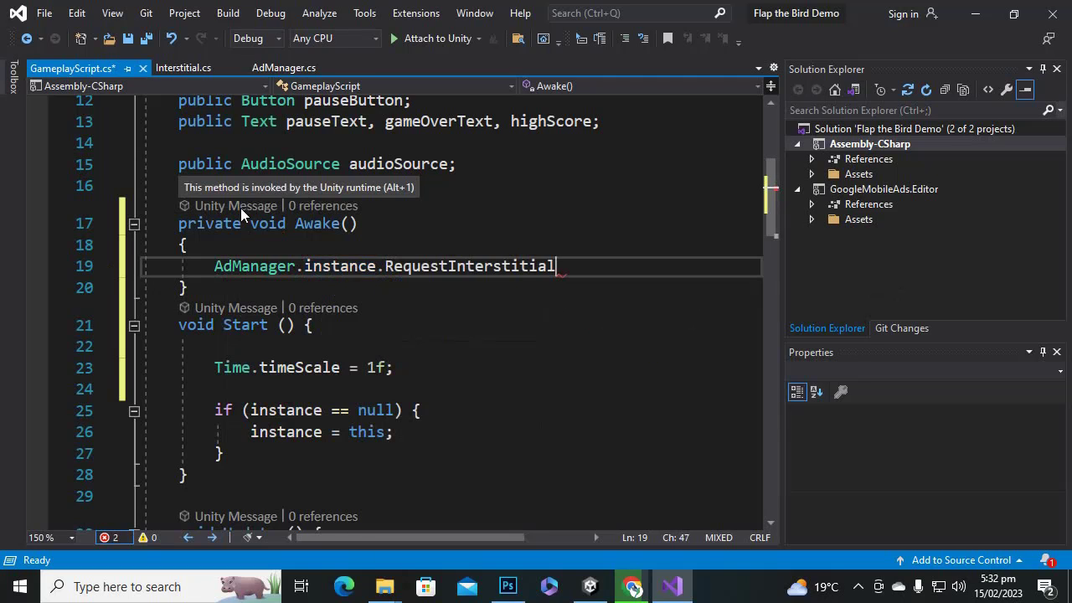
type("();")
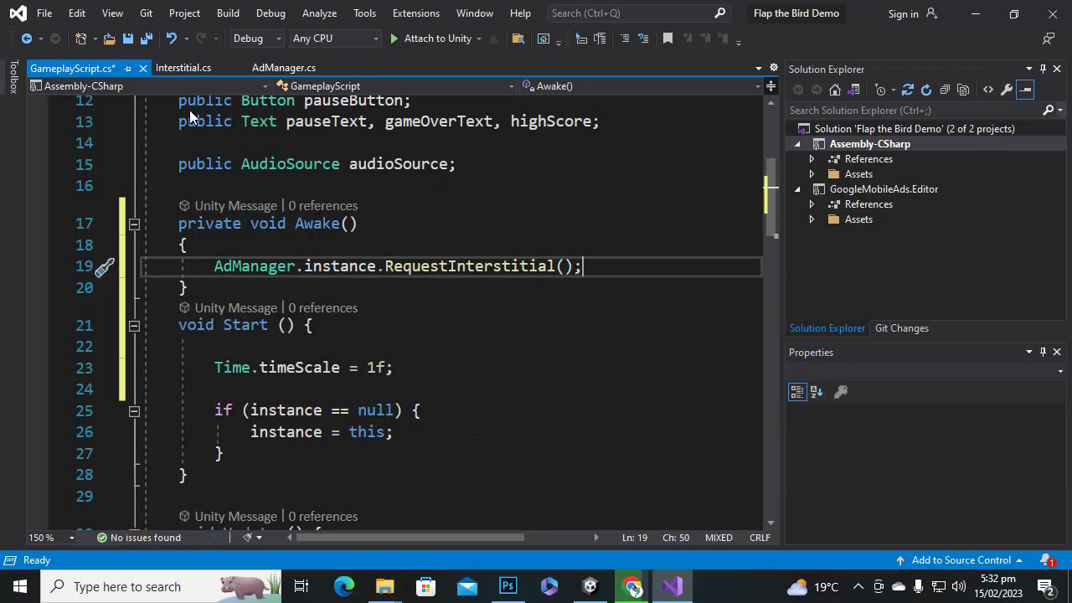
Add AdManager.instance.ShowInterstitial(); on a new line after PauseGame's high score line.
scroll(518, 228, "down", 6)
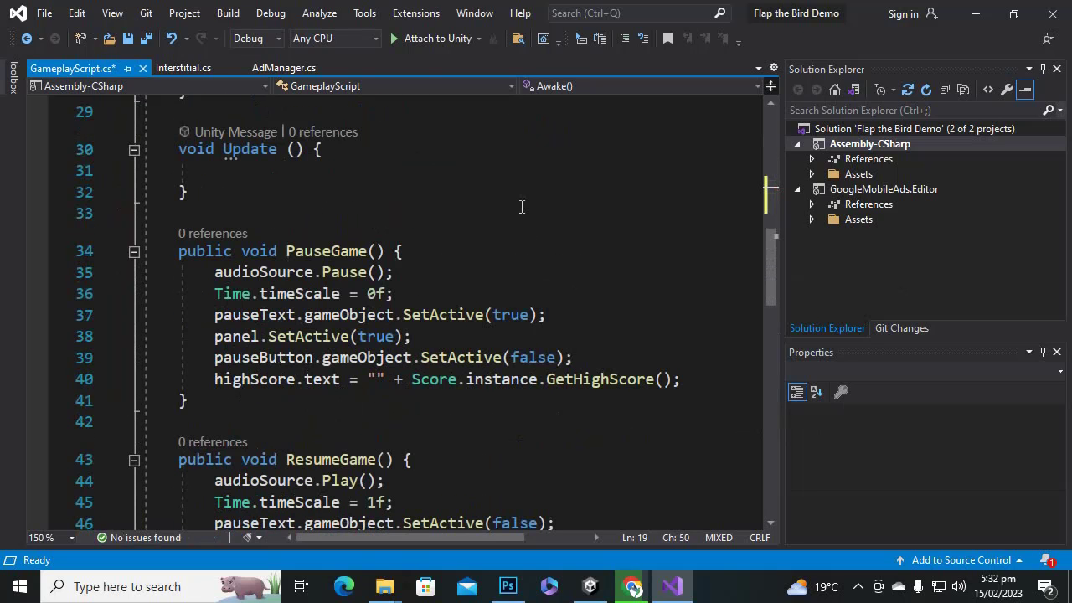
scroll(517, 217, "down", 1)
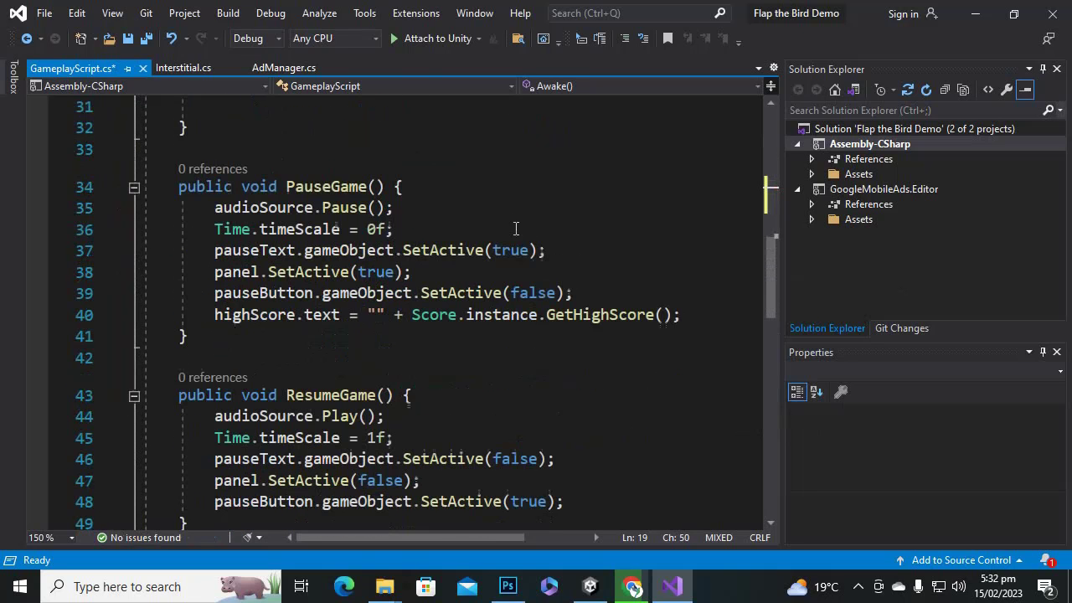
left_click(710, 315)
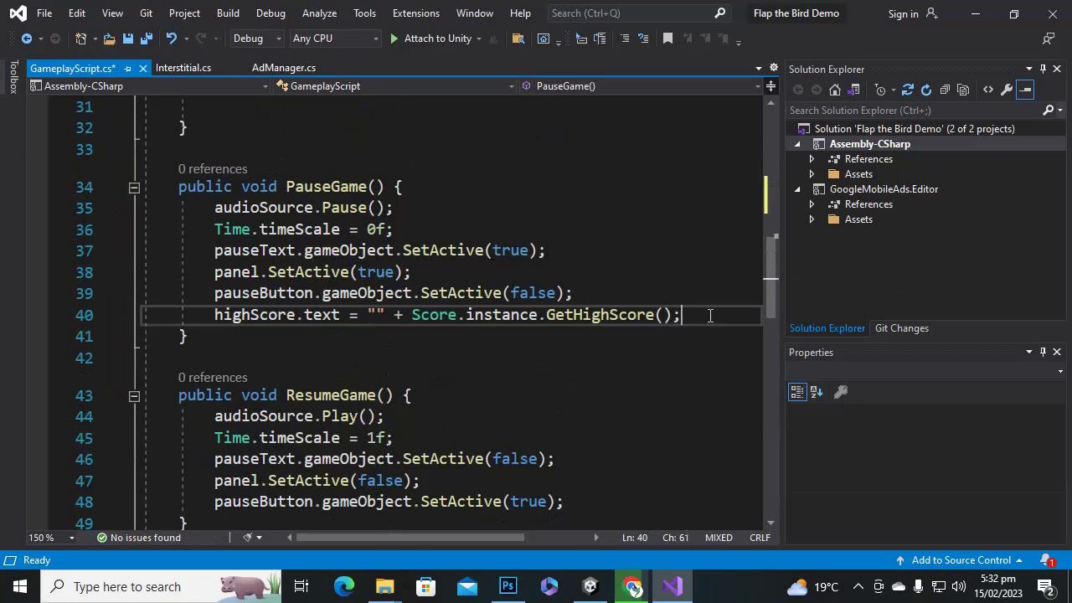
key("Return")
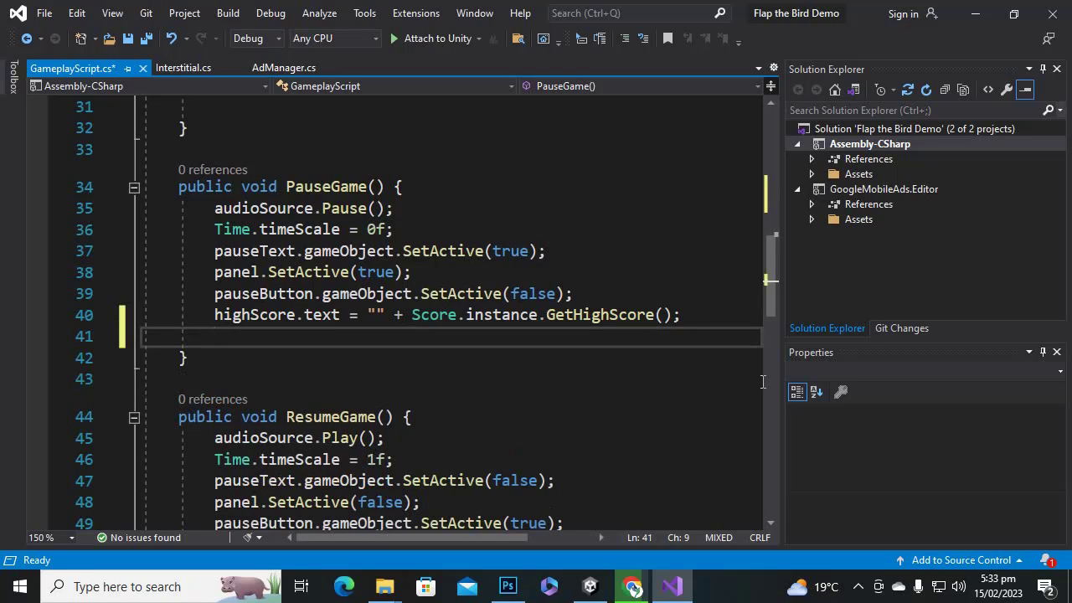
type("AdManager")
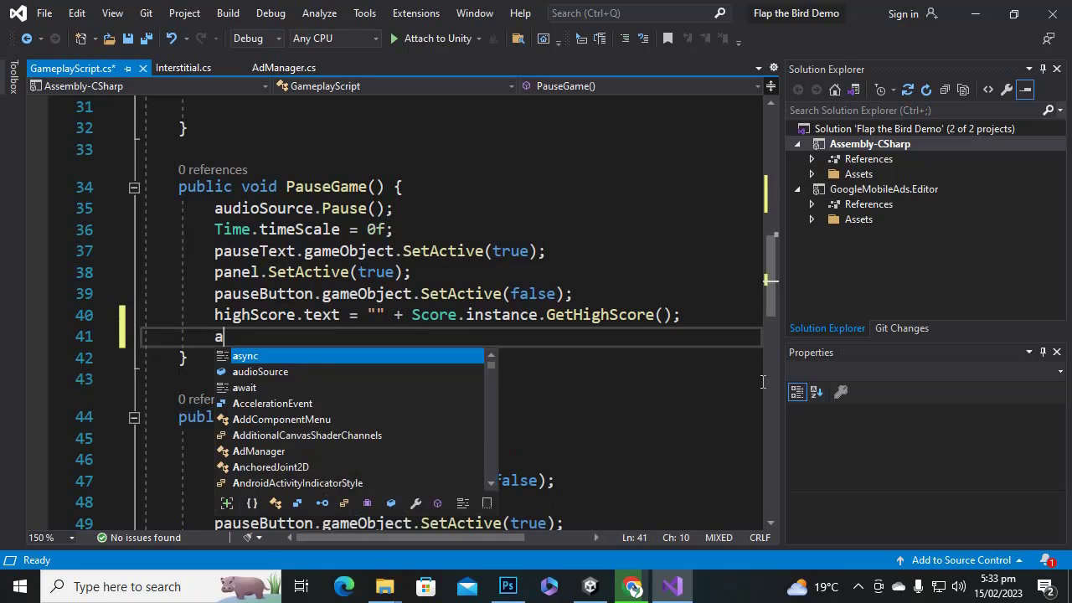
key("Tab")
type(".i")
key("Tab")
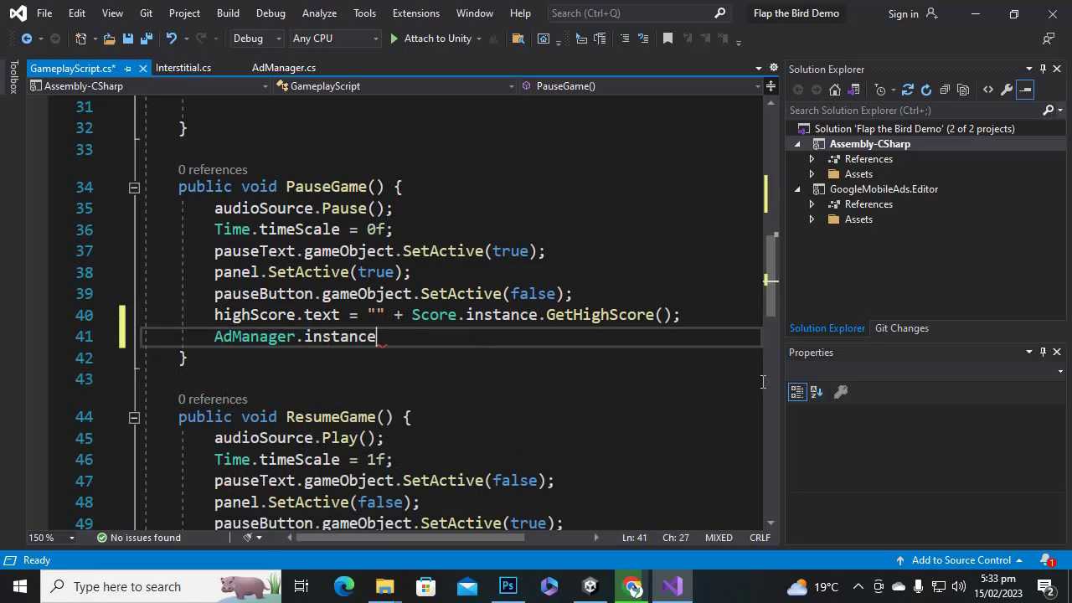
type(".sh")
key("Tab")
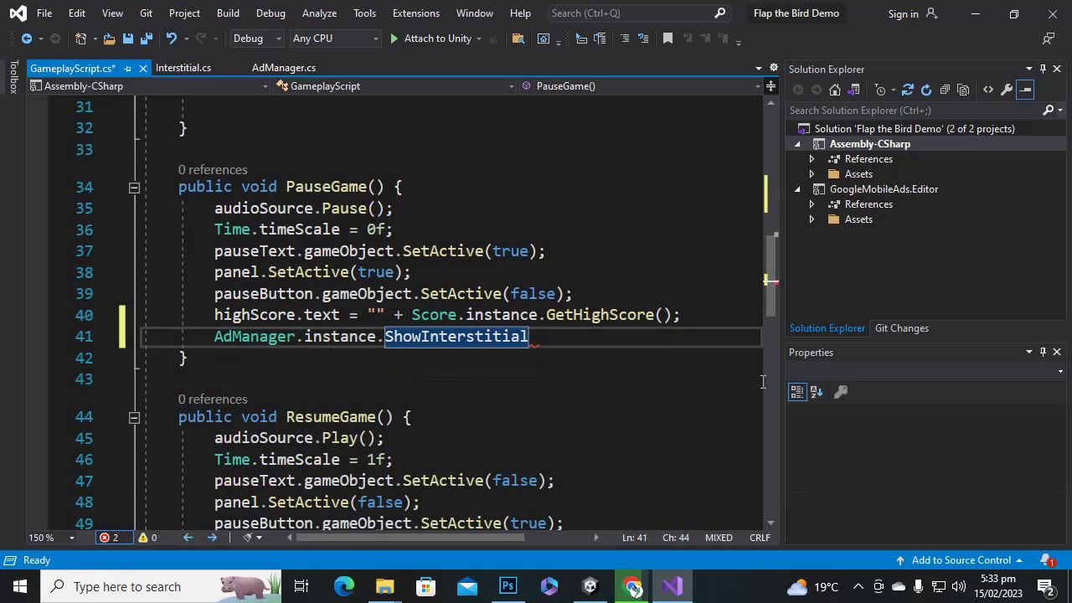
type("*")
type("()")
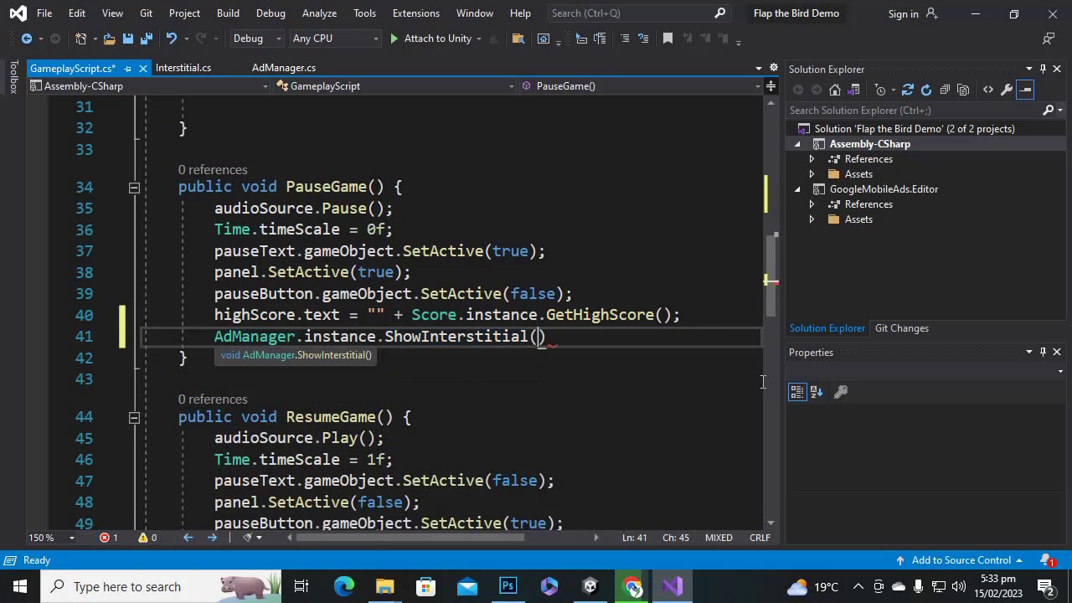
type(";")
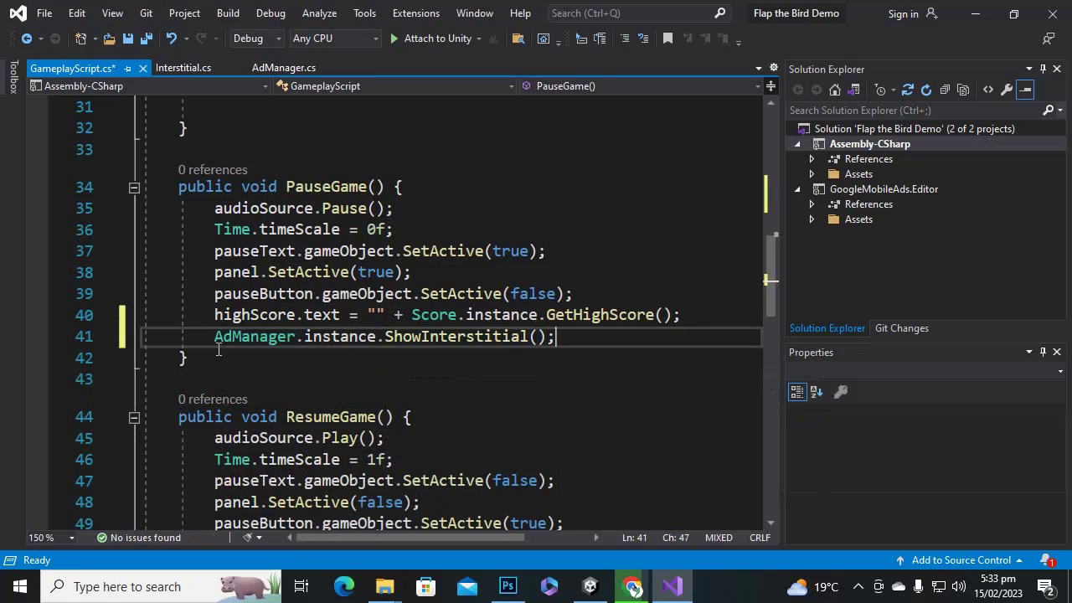
left_click_drag(210, 336, 556, 337)
key("ctrl+c")
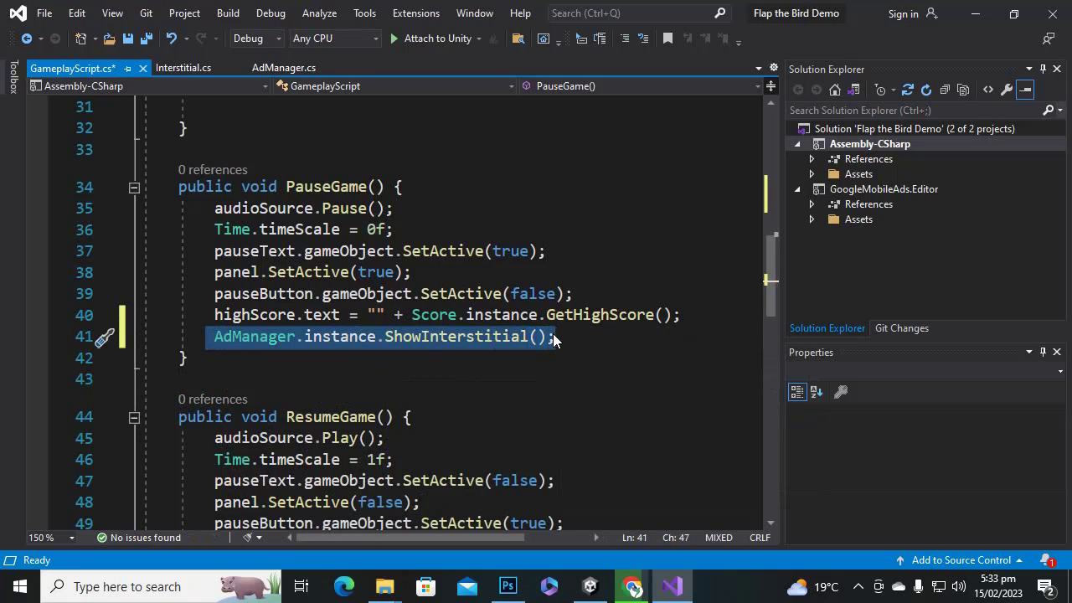
Add the suggested ShowInterstitial call inside RestartGame and save the script.
scroll(627, 277, "down", 3)
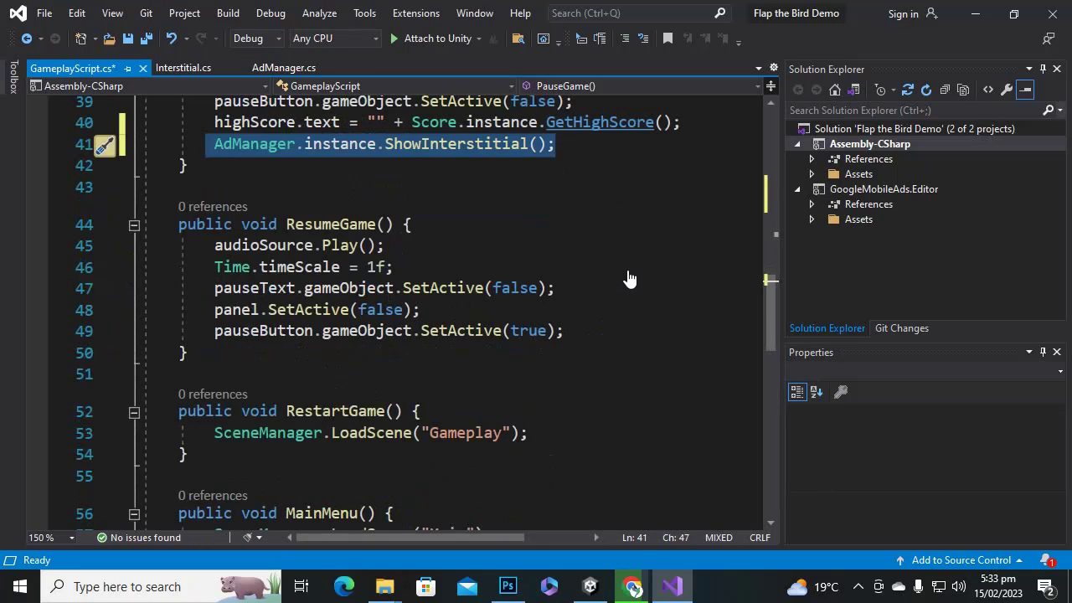
scroll(638, 274, "down", 3)
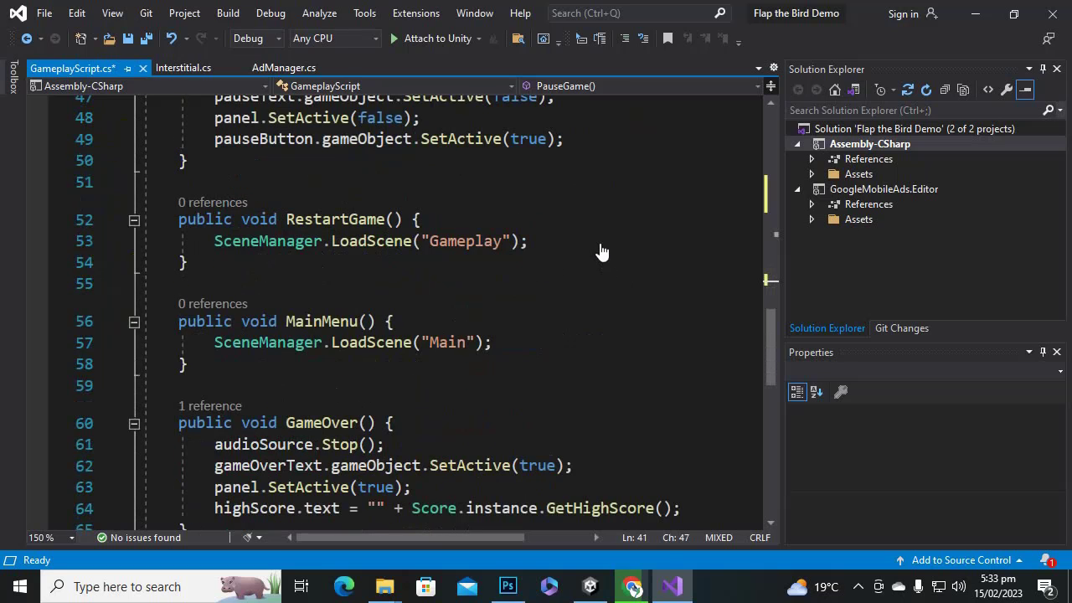
left_click(482, 222)
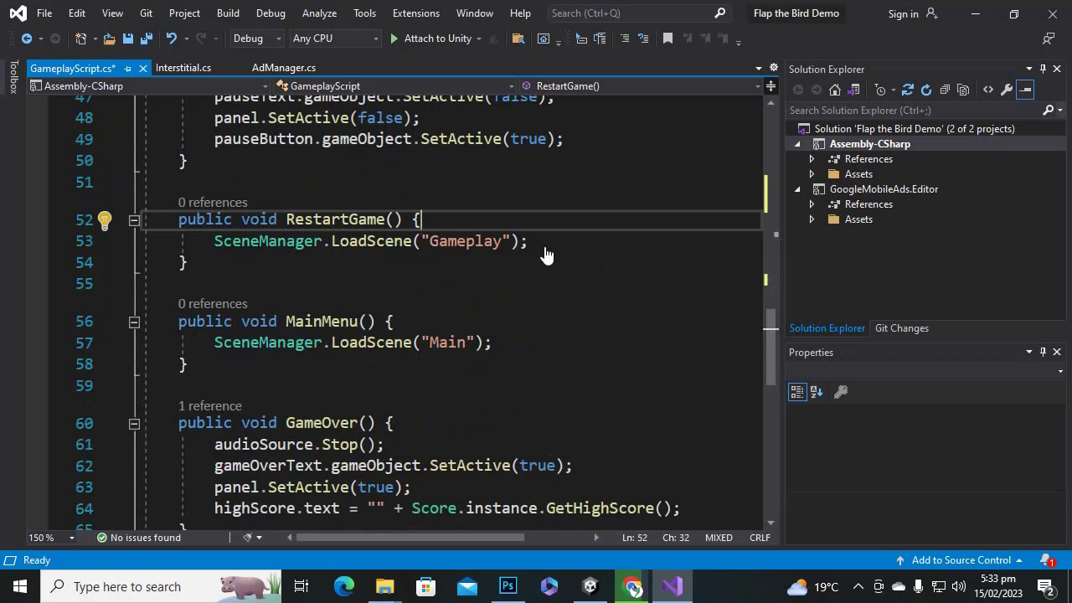
key("Return")
key("Tab")
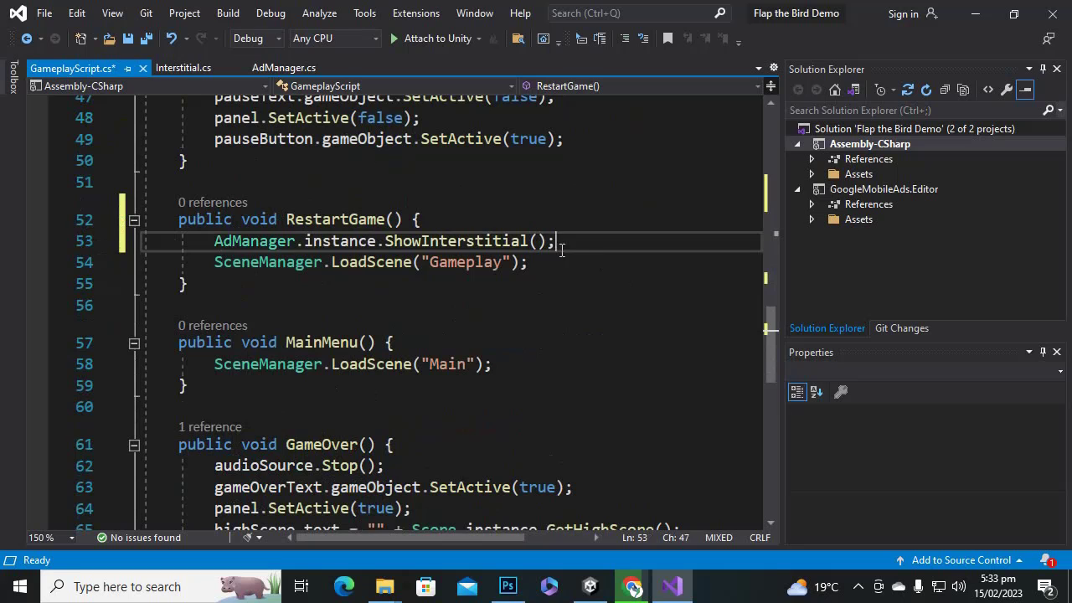
scroll(569, 263, "down", 3)
scroll(563, 289, "up", 2)
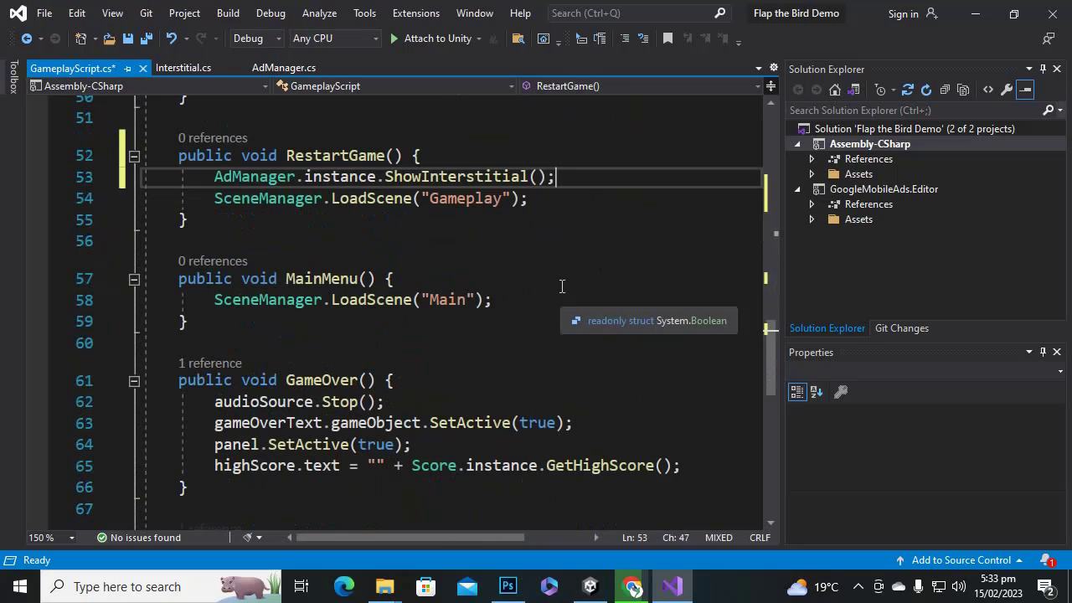
key("ctrl+s")
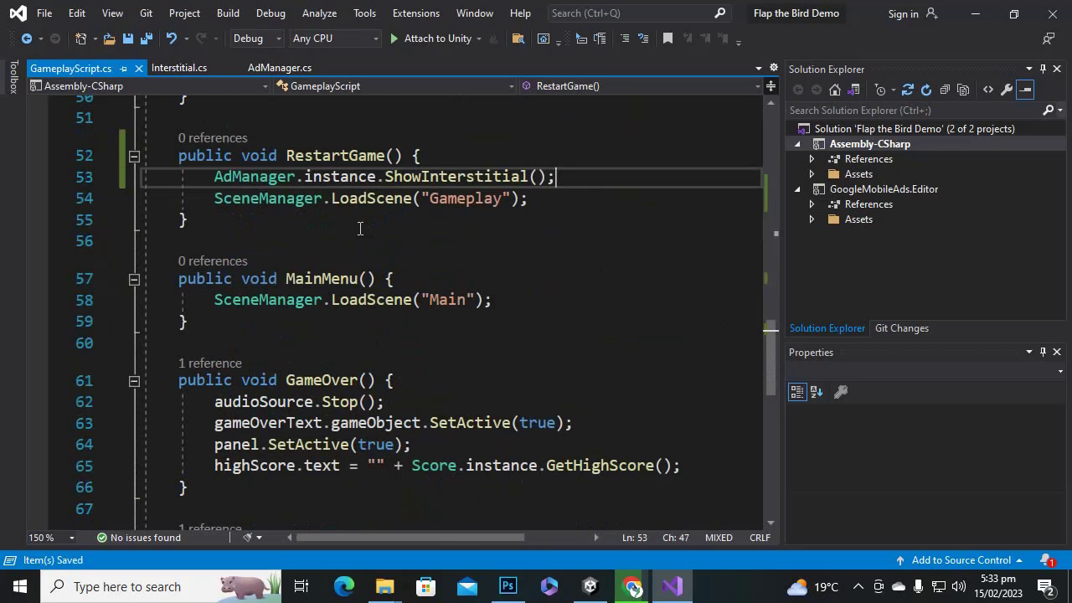
Insert AdManager.instance.ShowInterstitial(); above LoadScene("Main") in MainMenu and save.
left_click(527, 302)
key("Return")
key("ctrl+v")
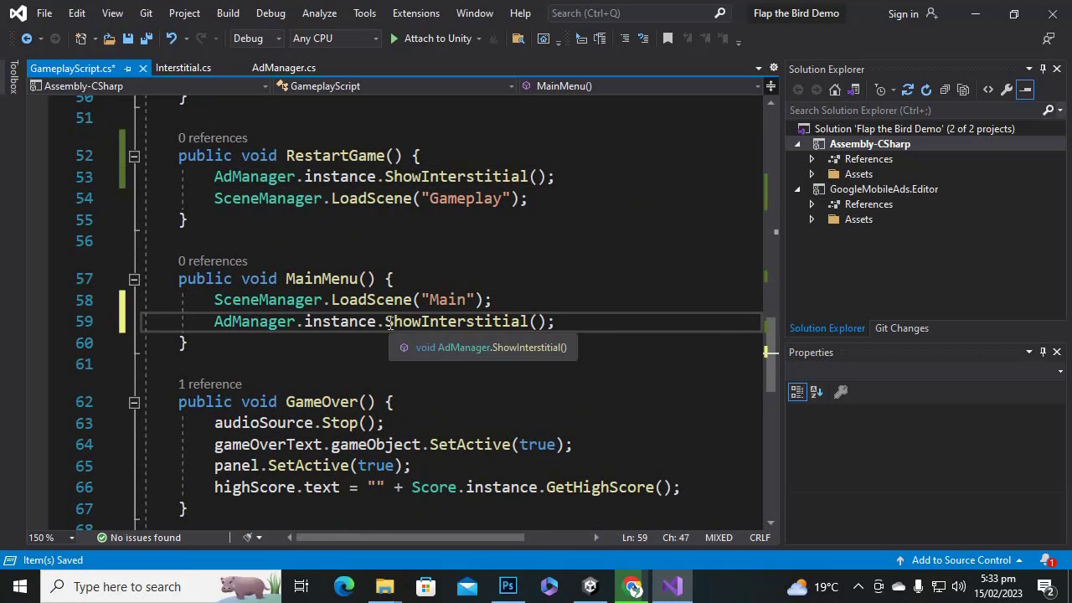
key("ctrl+z")
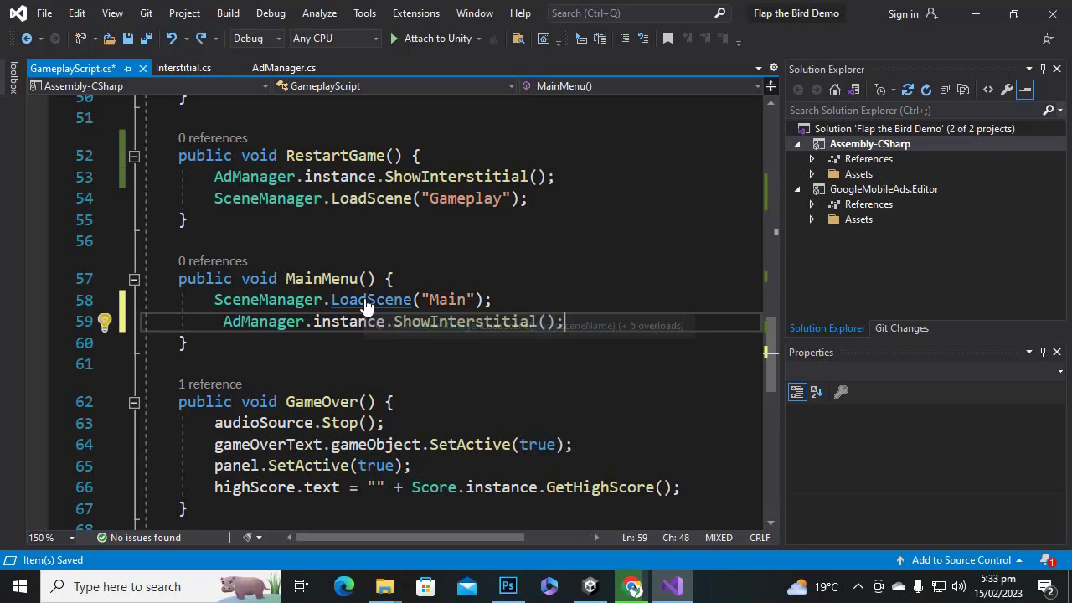
key("ctrl+z")
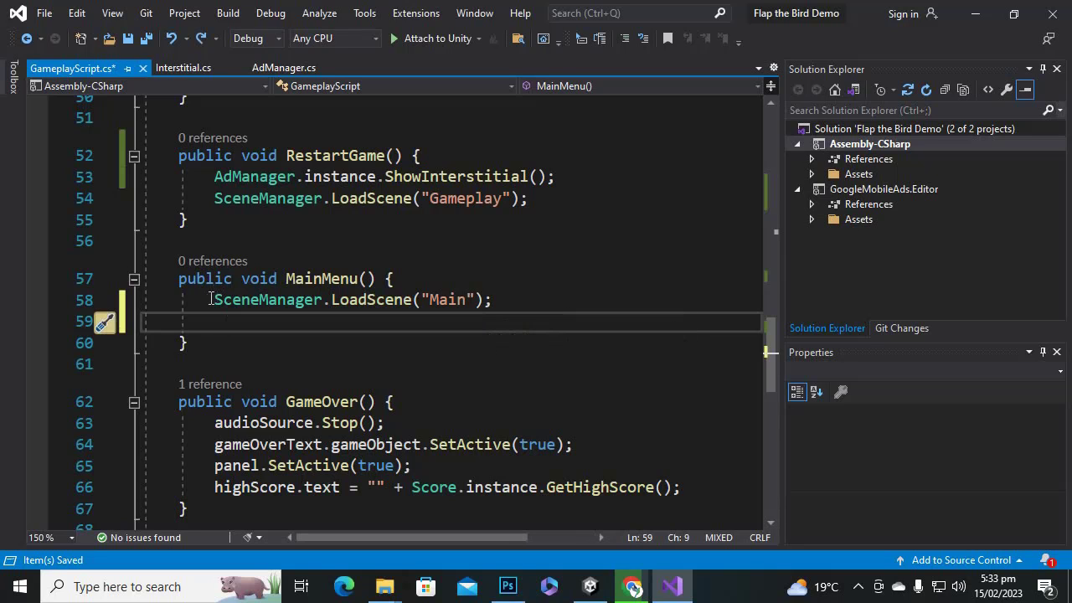
left_click(210, 299)
key("Return")
key("Up")
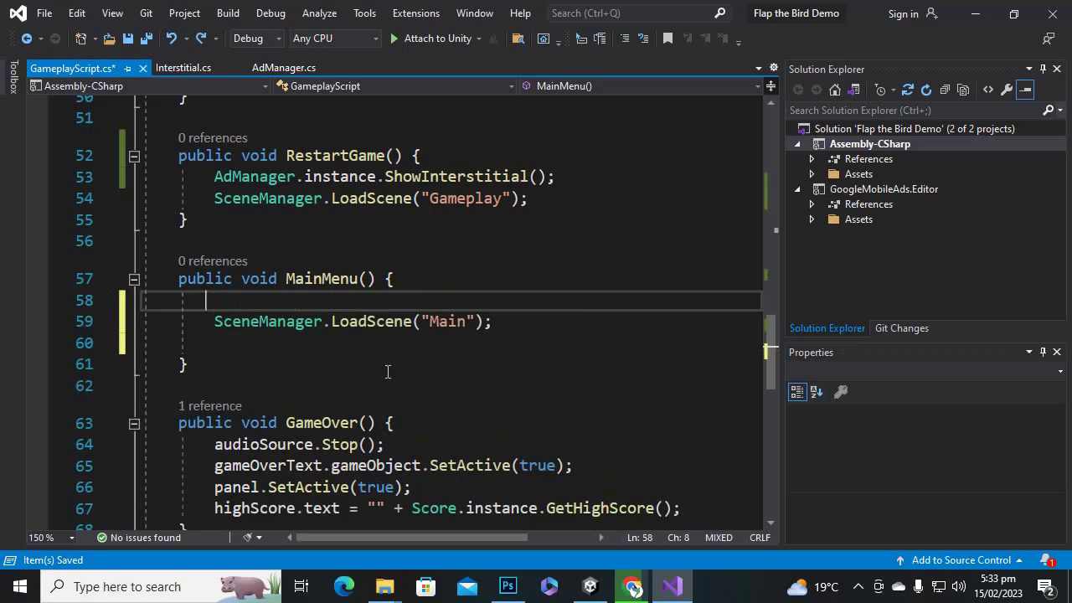
key("ctrl+v")
key("ctrl+s")
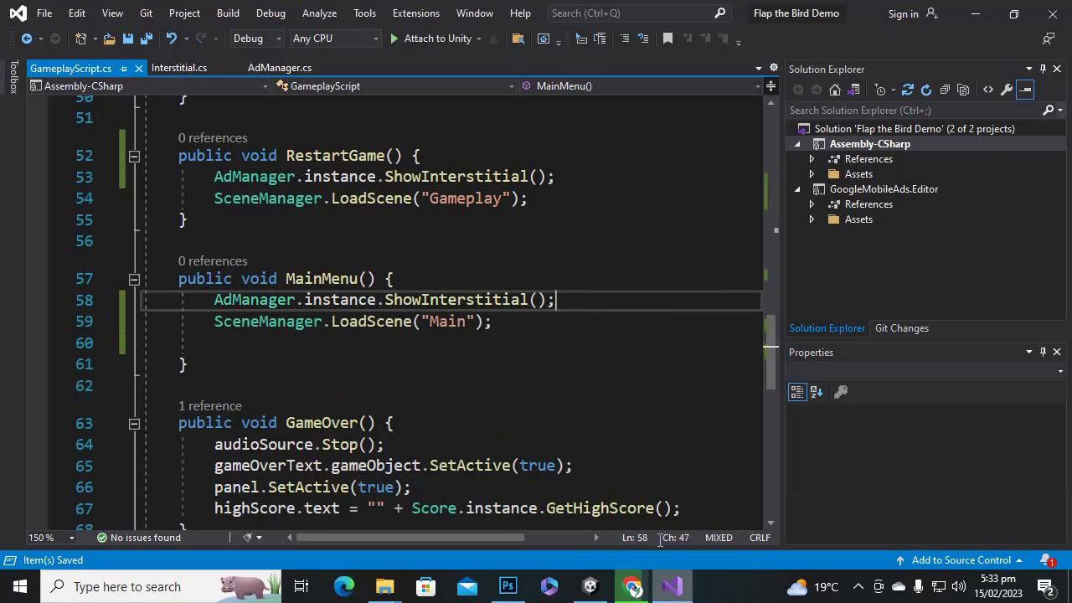
Paste the ShowInterstitial call after GameOver's high score line, then return to Unity.
scroll(636, 285, "down", 3)
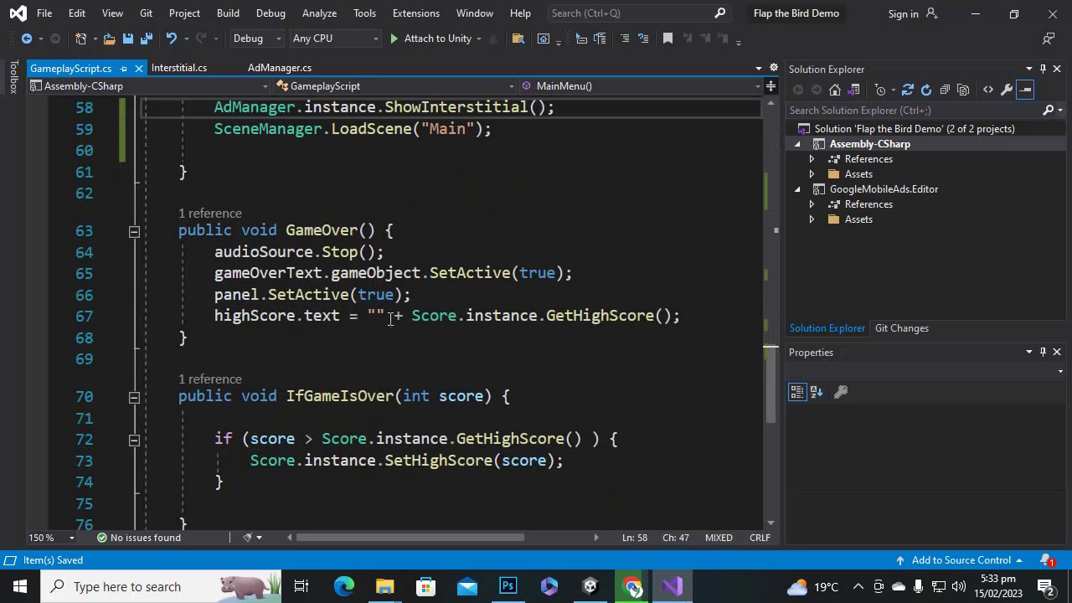
left_click(728, 314)
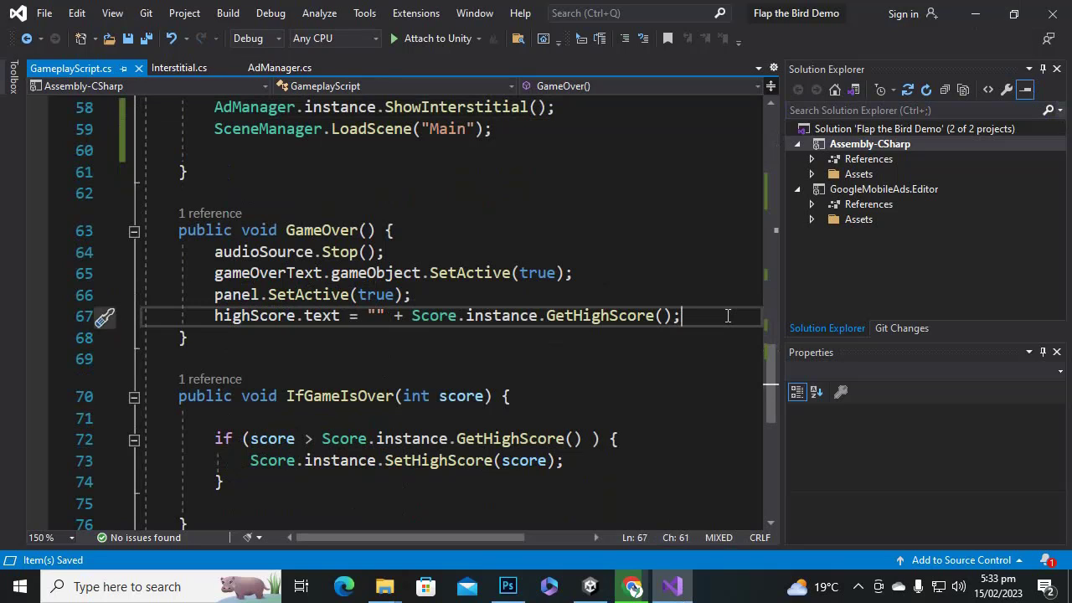
key("Return")
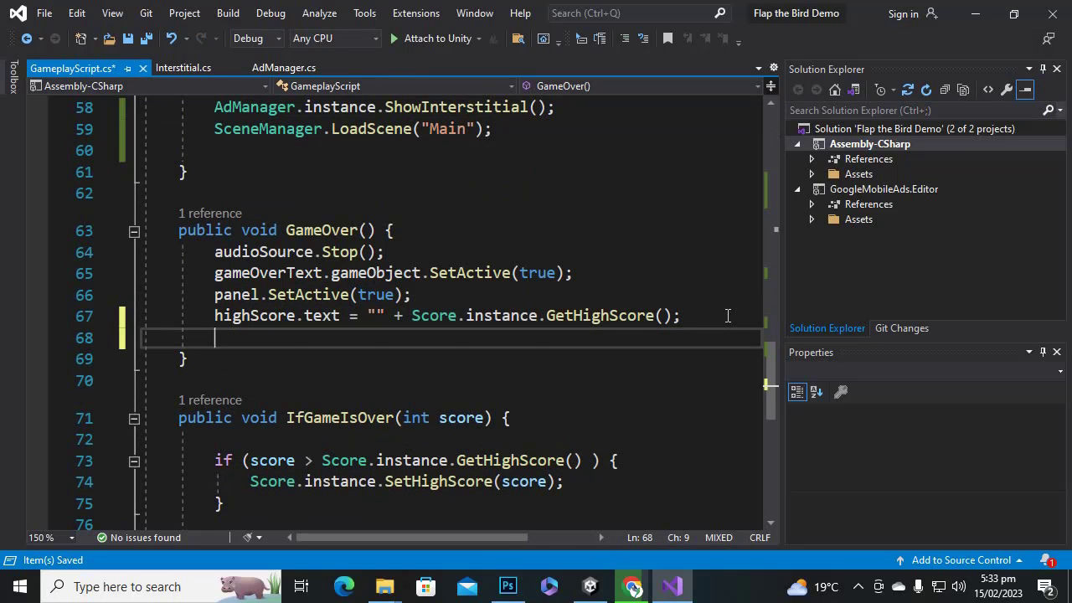
key("ctrl+v")
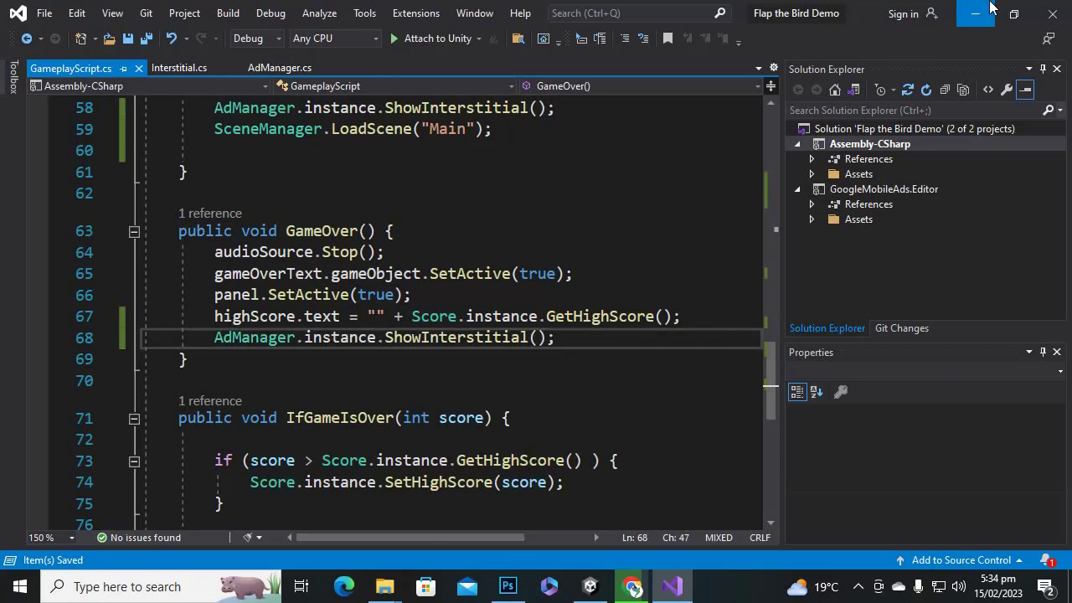
left_click(975, 14)
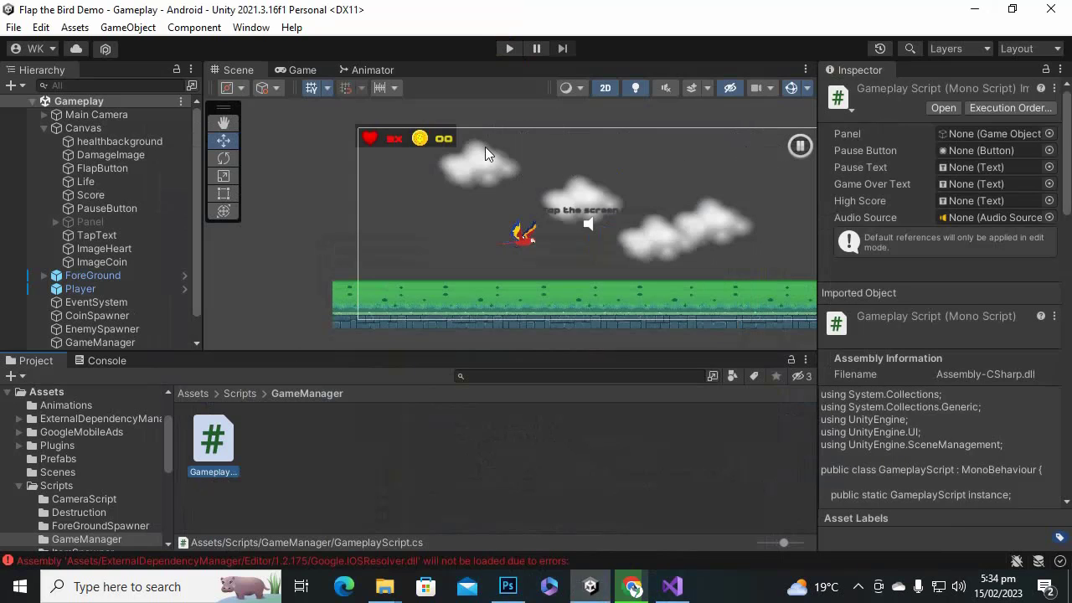
Open the Main scene from Assets > Scenes and enter play mode.
scroll(86, 168, "down", 1)
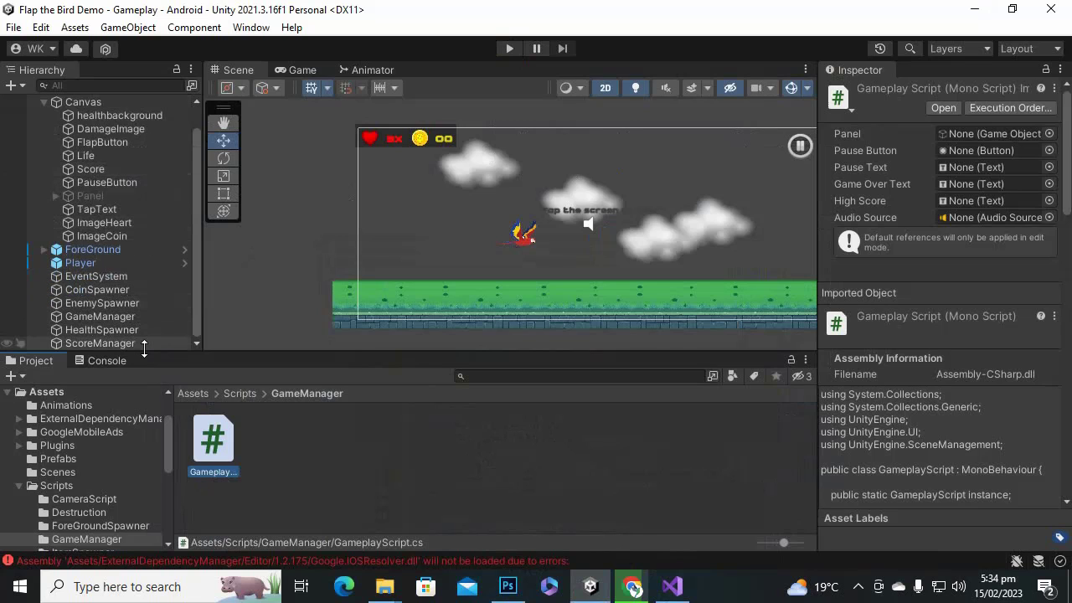
scroll(158, 316, "up", 1)
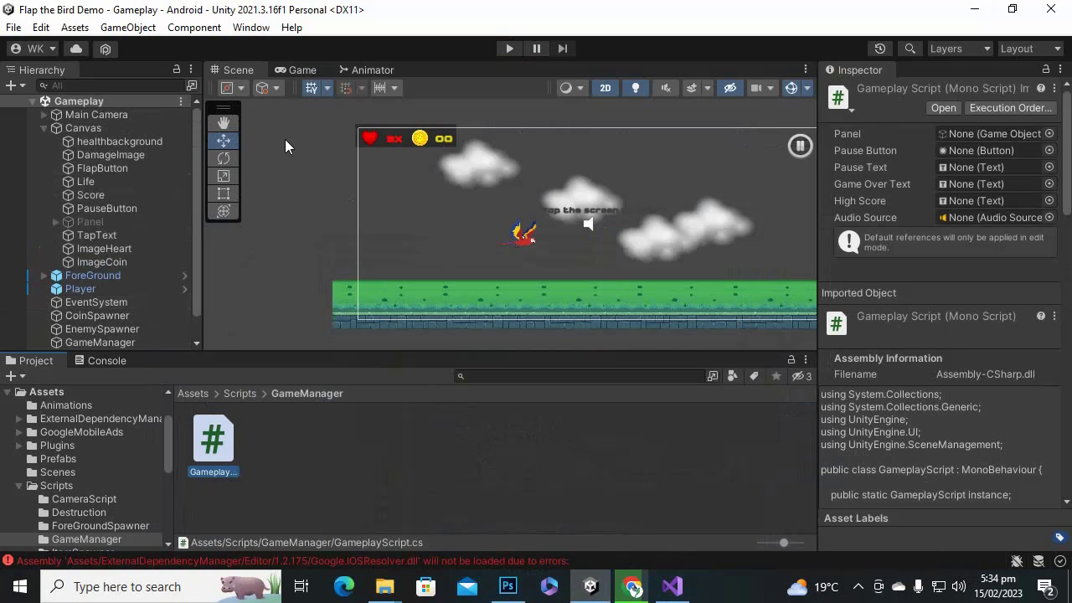
left_click(44, 128)
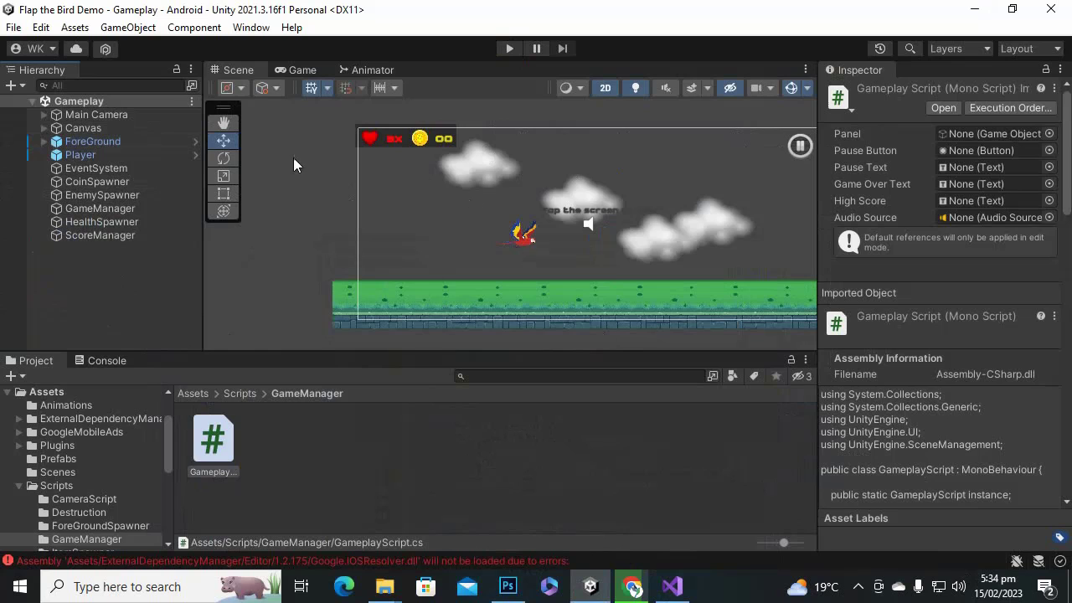
left_click(229, 393)
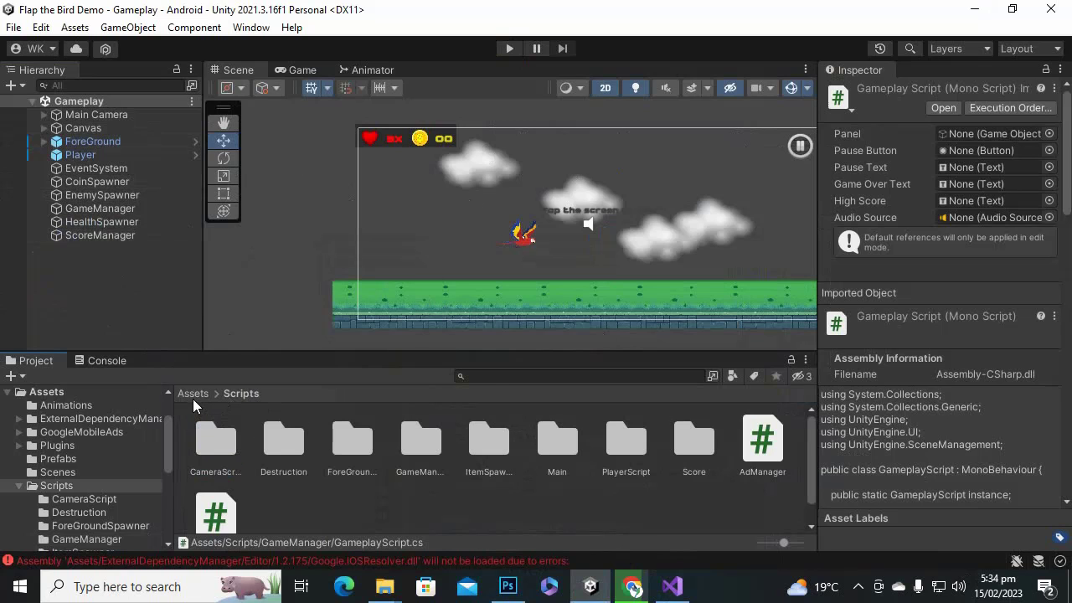
left_click(193, 393)
left_click(536, 437)
double_click(536, 434)
double_click(330, 442)
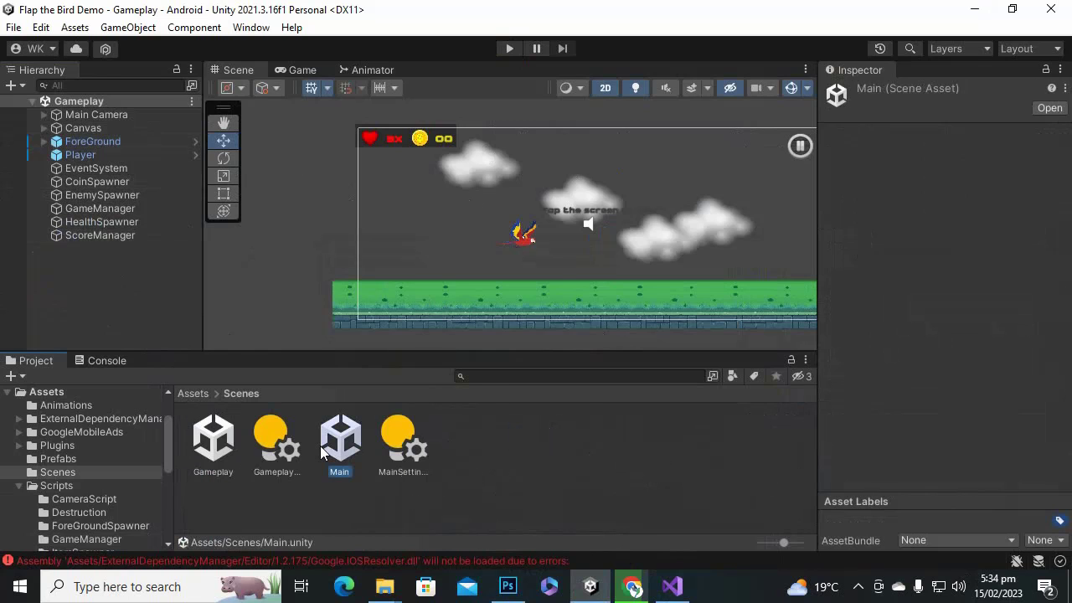
left_click(509, 48)
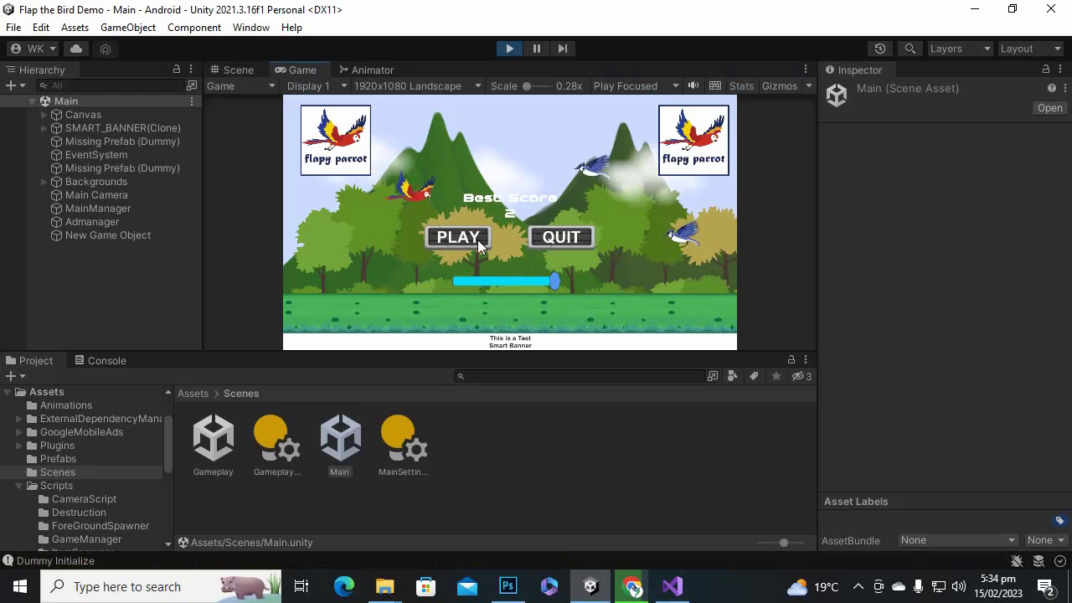
Play, closing the interstitial test ad at game over and on restart, then return home and to Visual Studio.
left_click(478, 238)
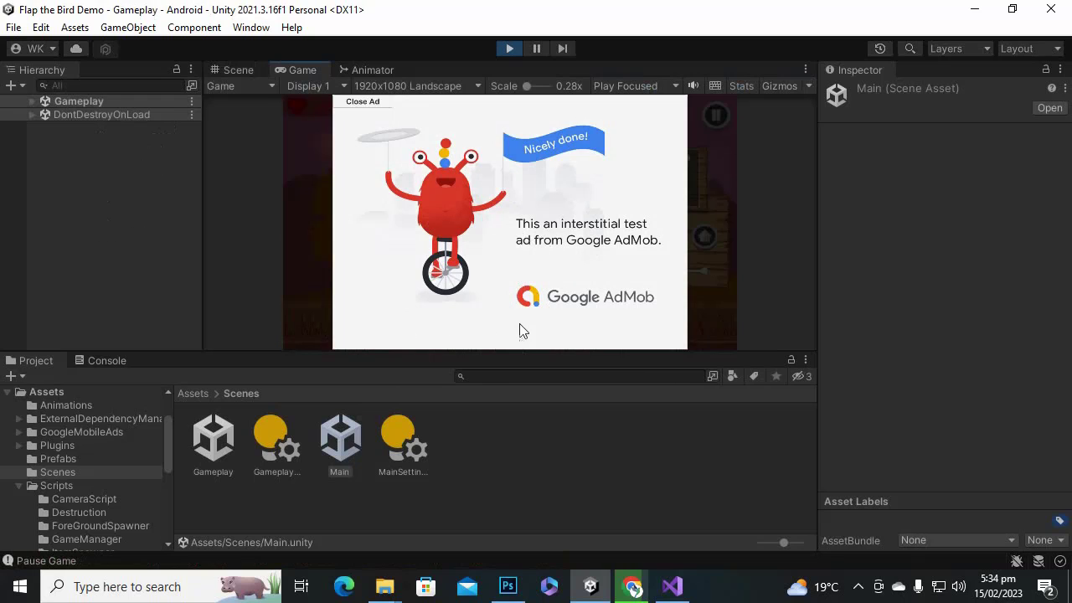
left_click(371, 104)
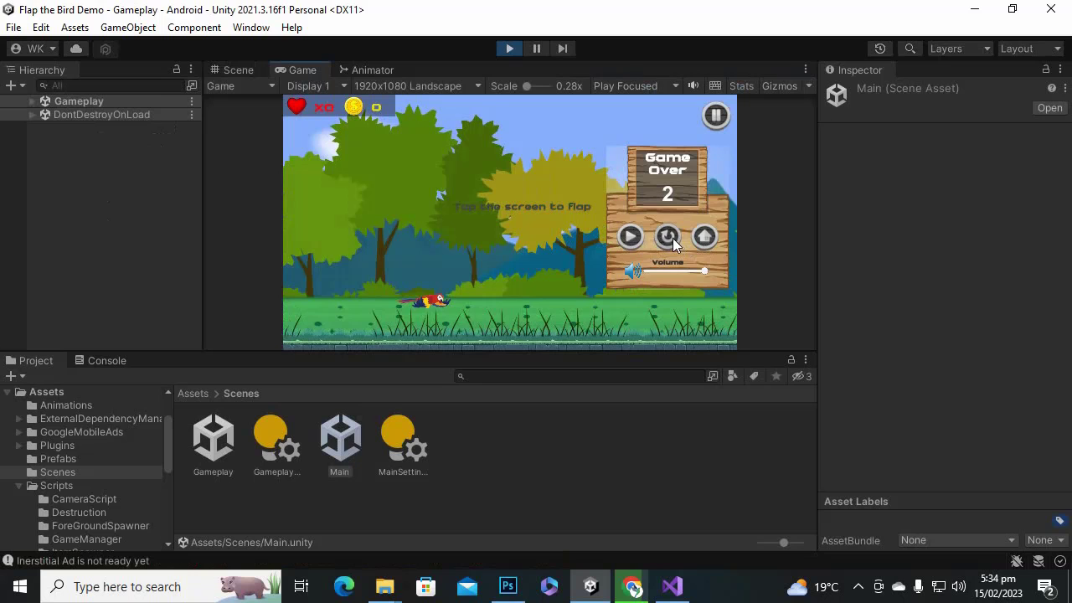
left_click(673, 238)
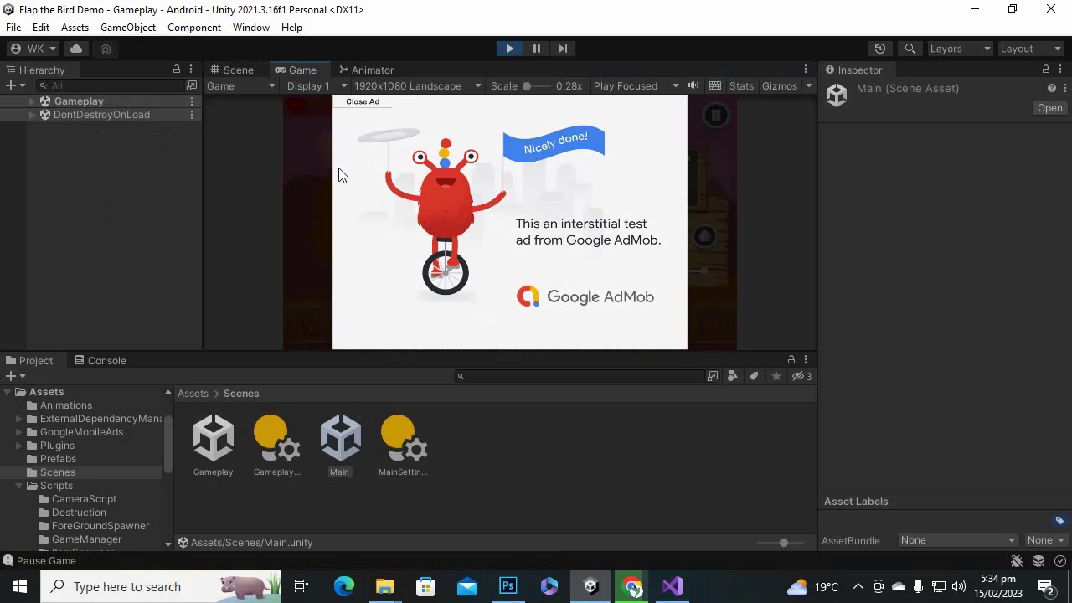
left_click(370, 104)
left_click(701, 238)
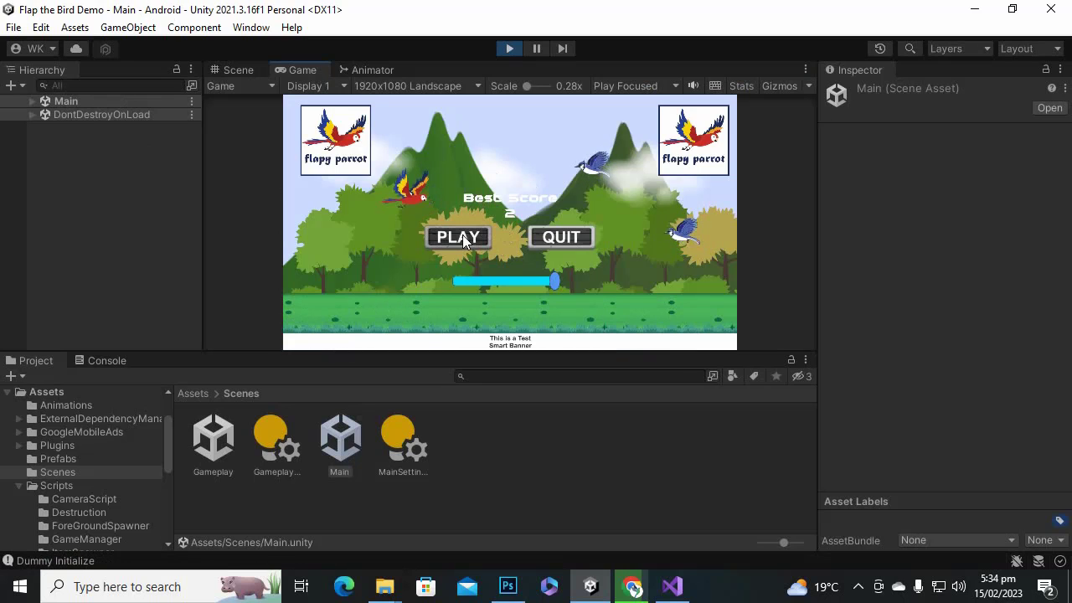
left_click(680, 584)
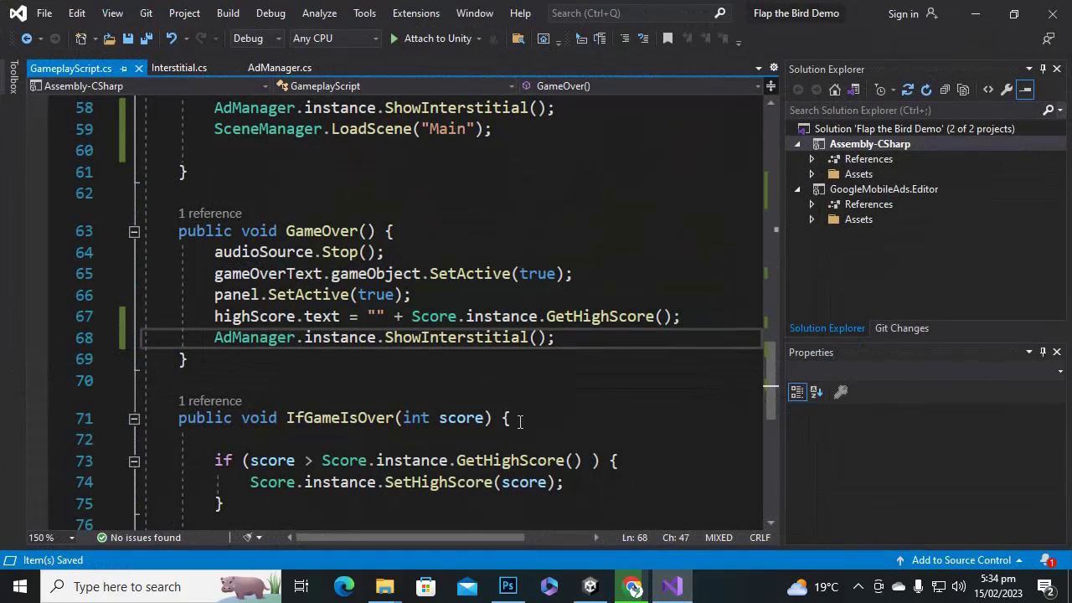
Cut the ShowInterstitial line out of MainMenu and save GameplayScript.cs.
scroll(377, 287, "down", 2)
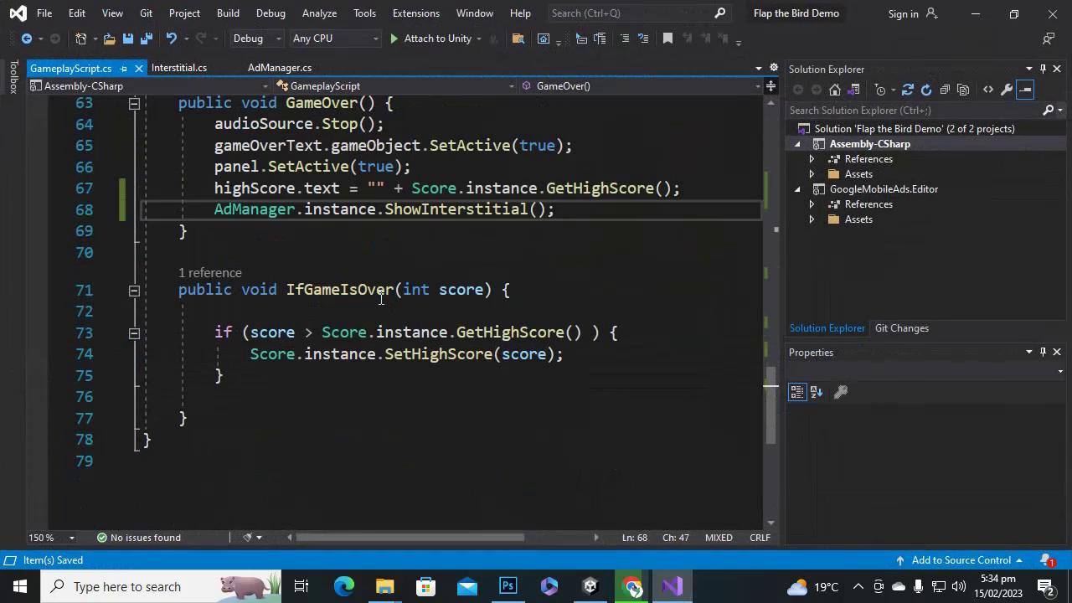
scroll(382, 295, "up", 4)
scroll(384, 296, "up", 1)
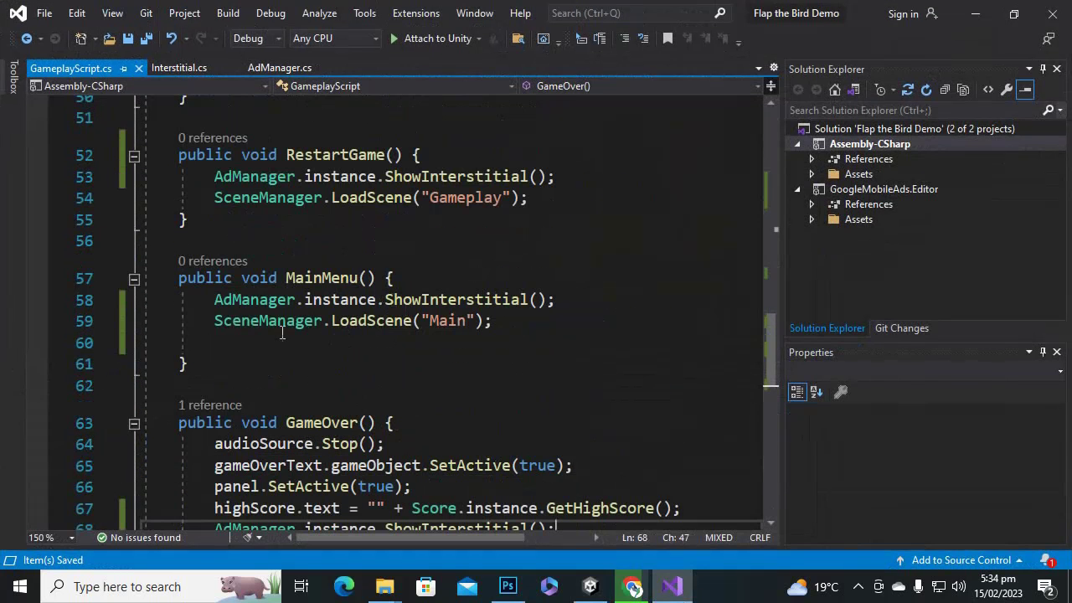
left_click_drag(195, 322, 519, 332)
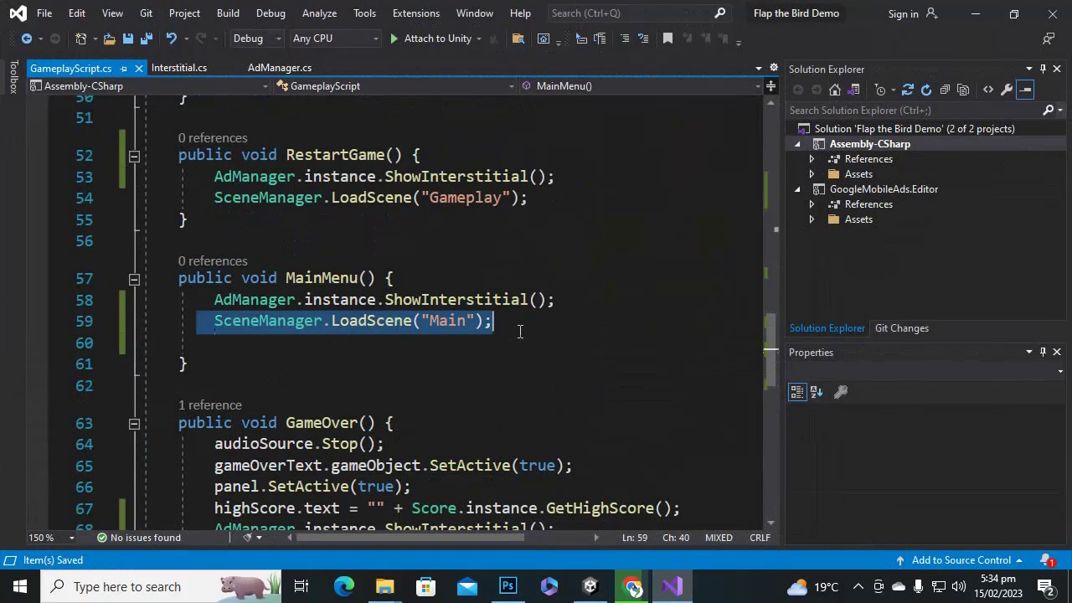
left_click(330, 277)
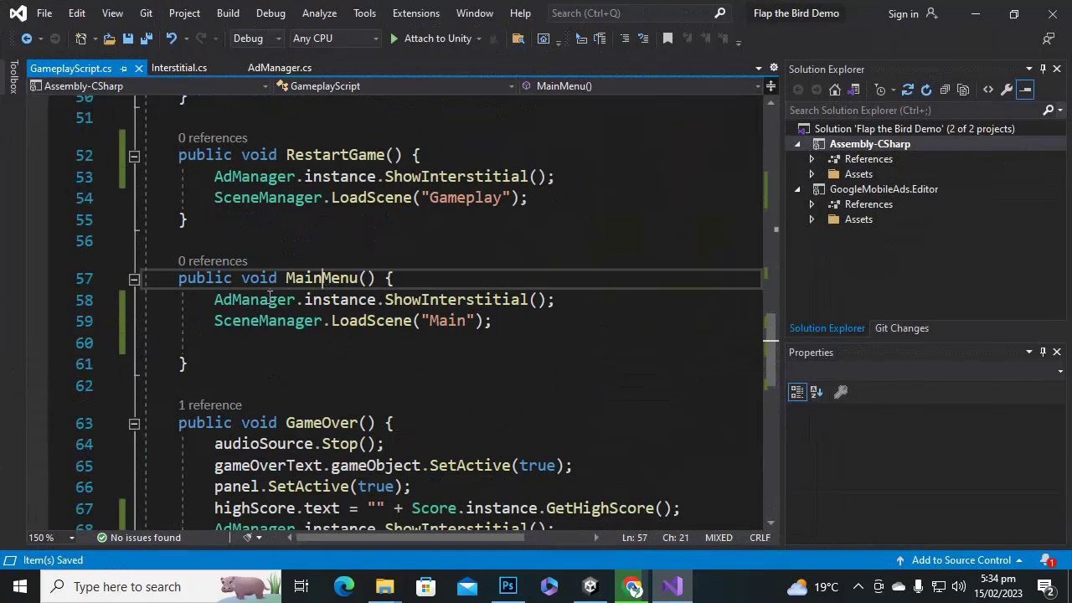
left_click_drag(198, 300, 591, 298)
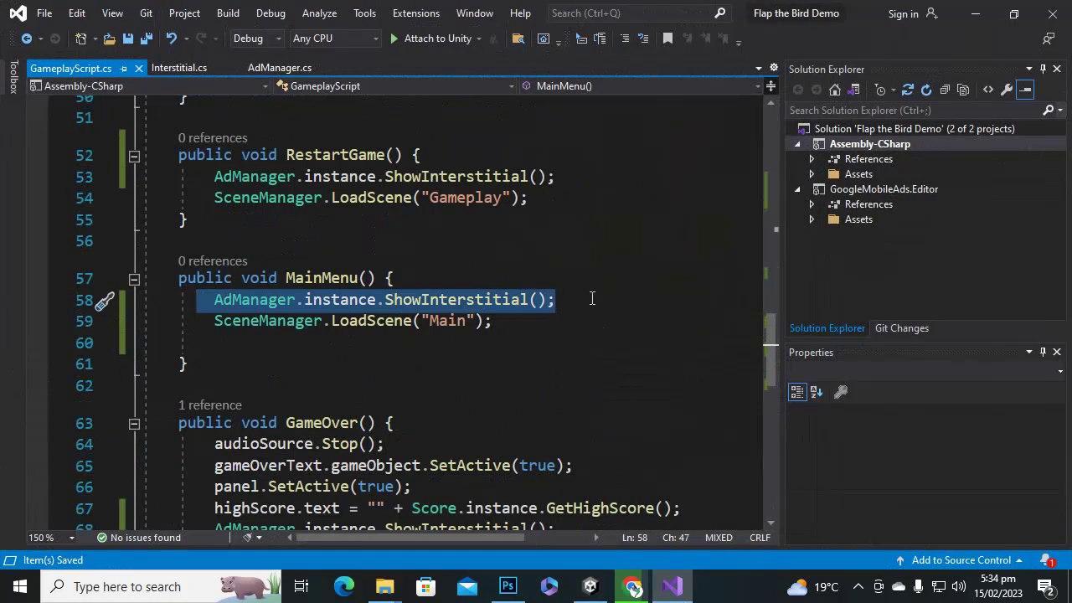
key("ctrl+x")
key("ctrl+s")
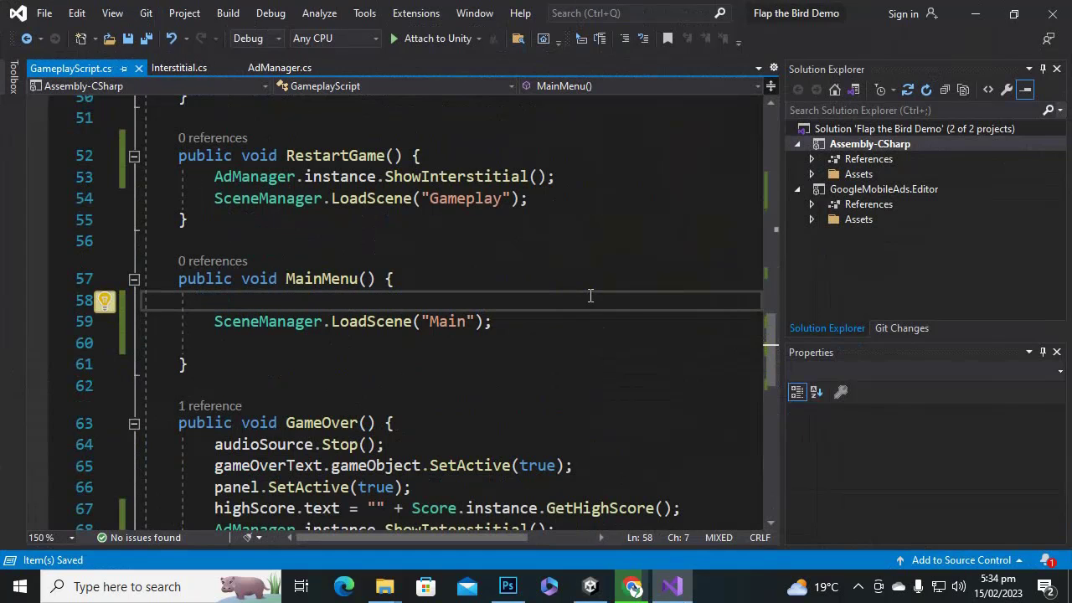
scroll(502, 275, "up", 2)
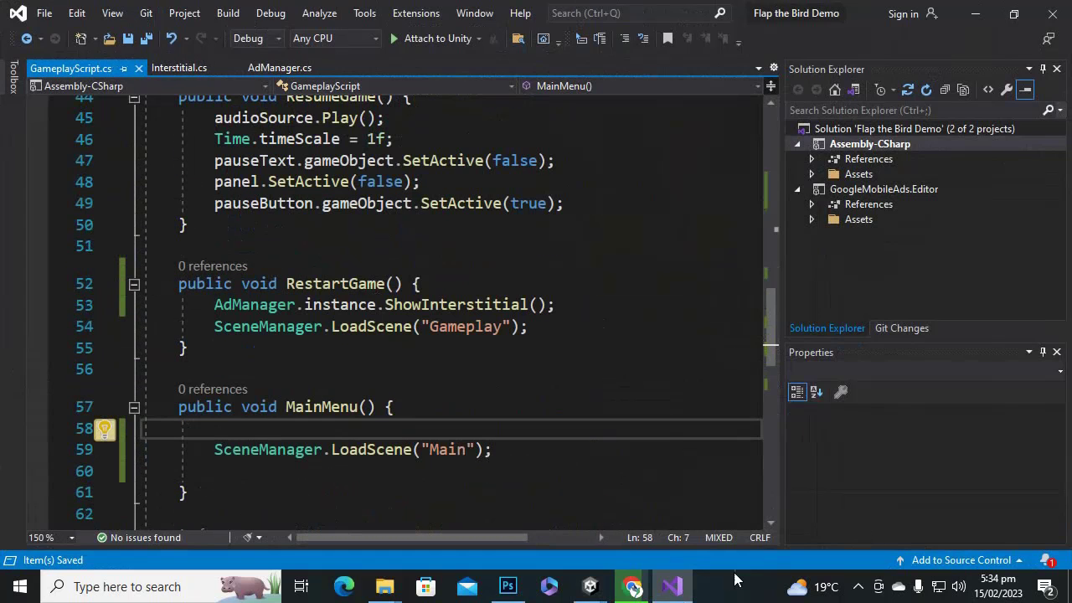
Play the game, testing pause, resume and return to the main menu, then start a new game.
mouse_move(591, 586)
left_click(639, 467)
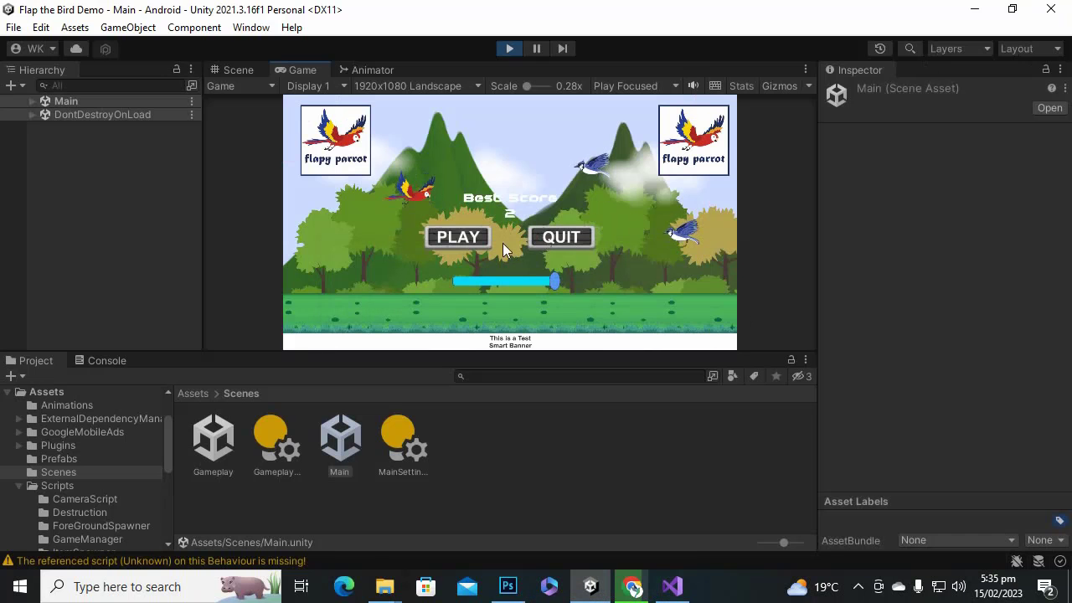
left_click(486, 238)
left_click(559, 216)
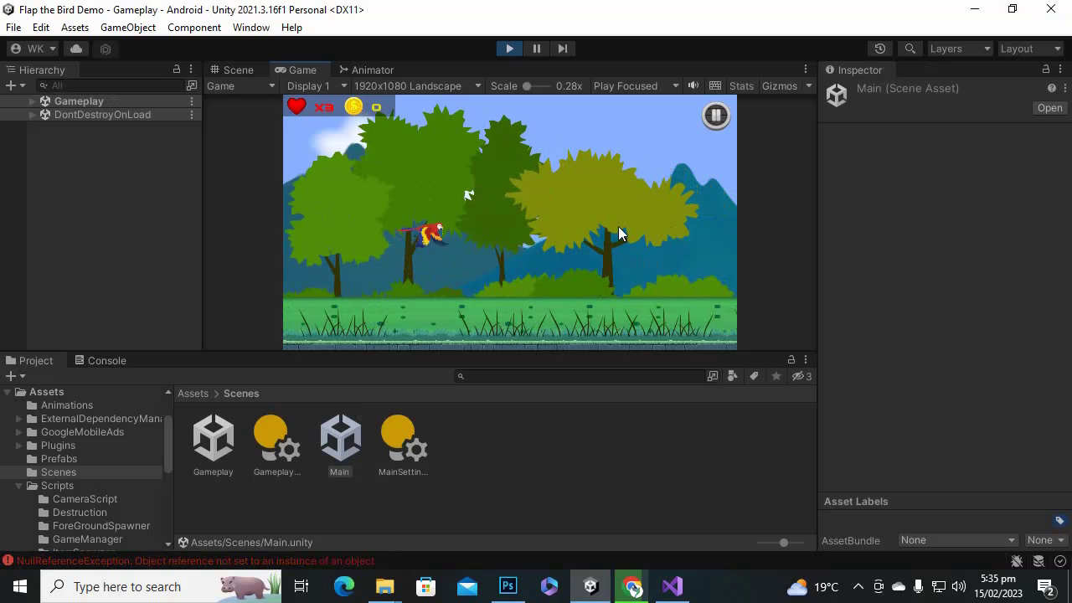
left_click(711, 122)
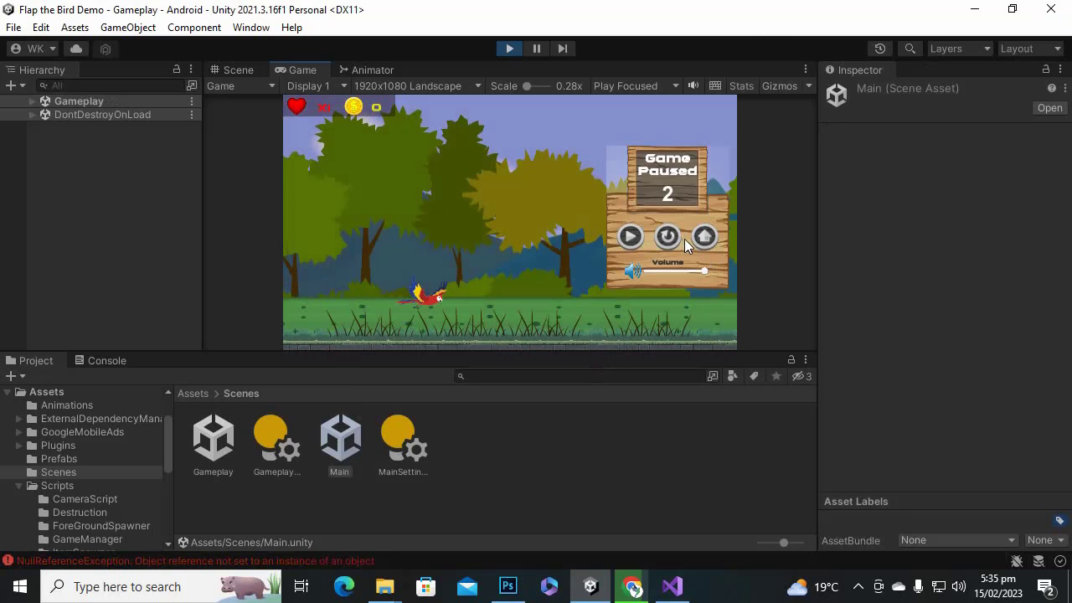
left_click(631, 242)
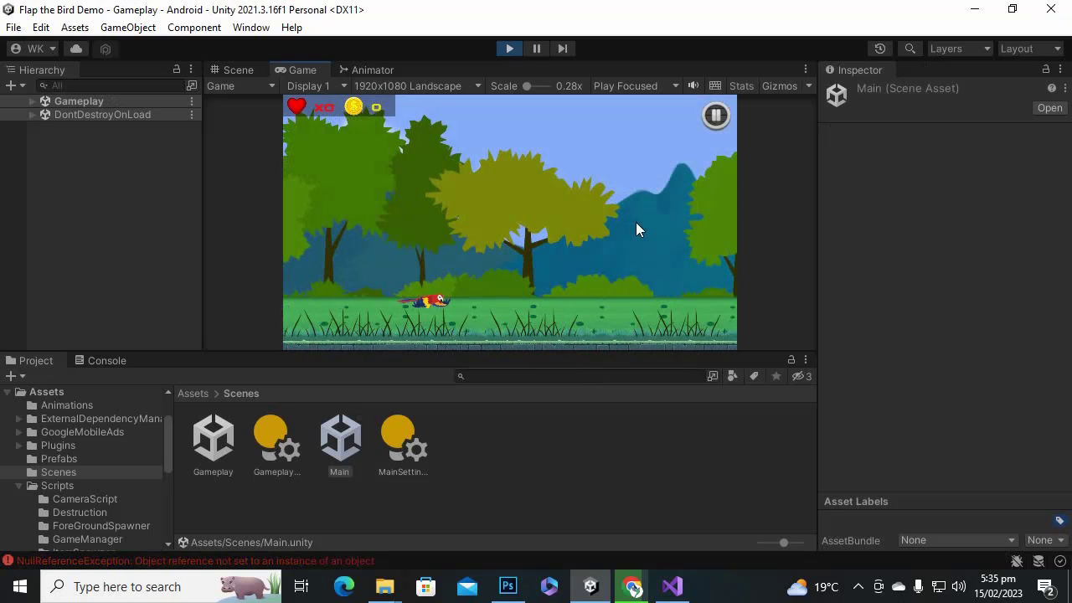
left_click(712, 118)
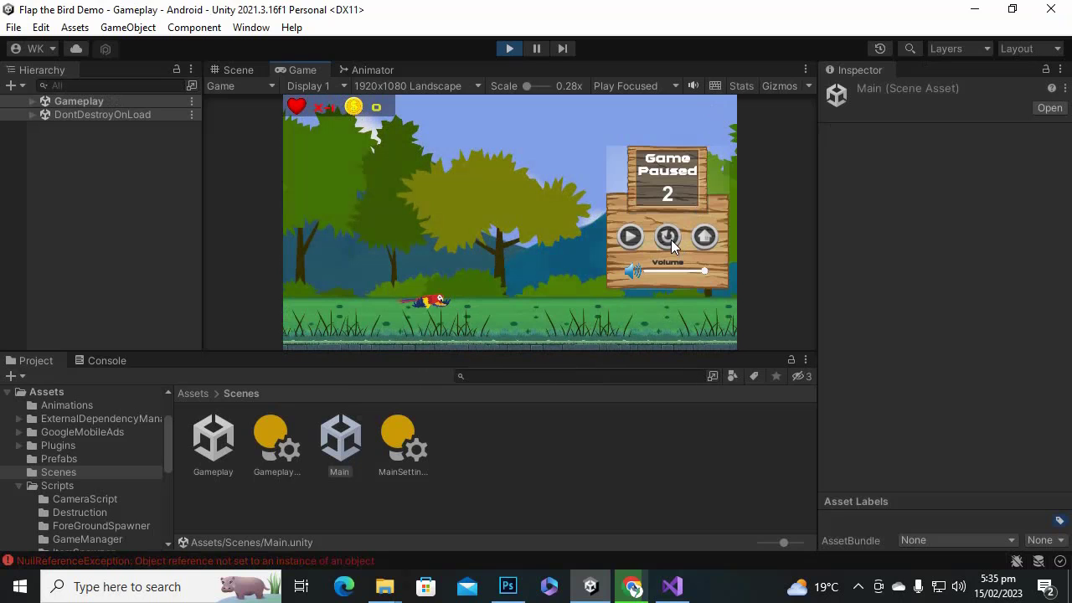
left_click(703, 239)
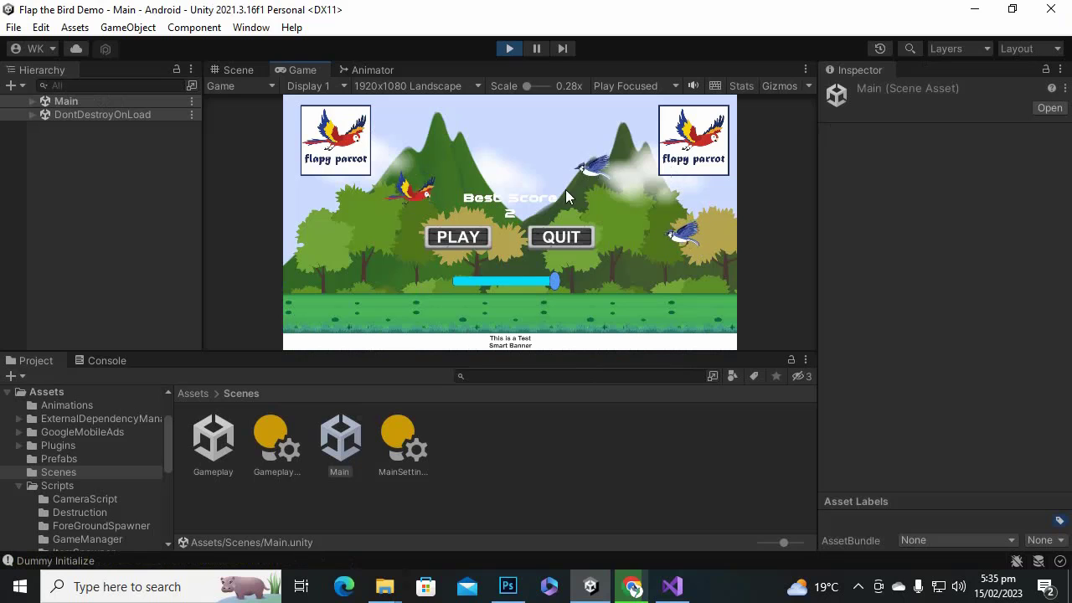
left_click(458, 237)
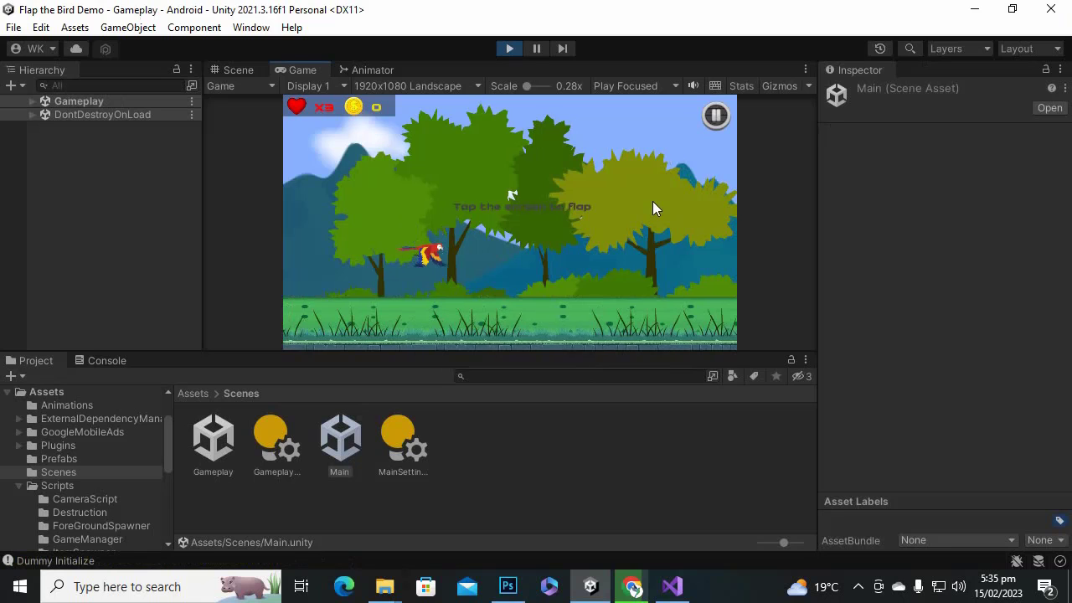
left_click(646, 222)
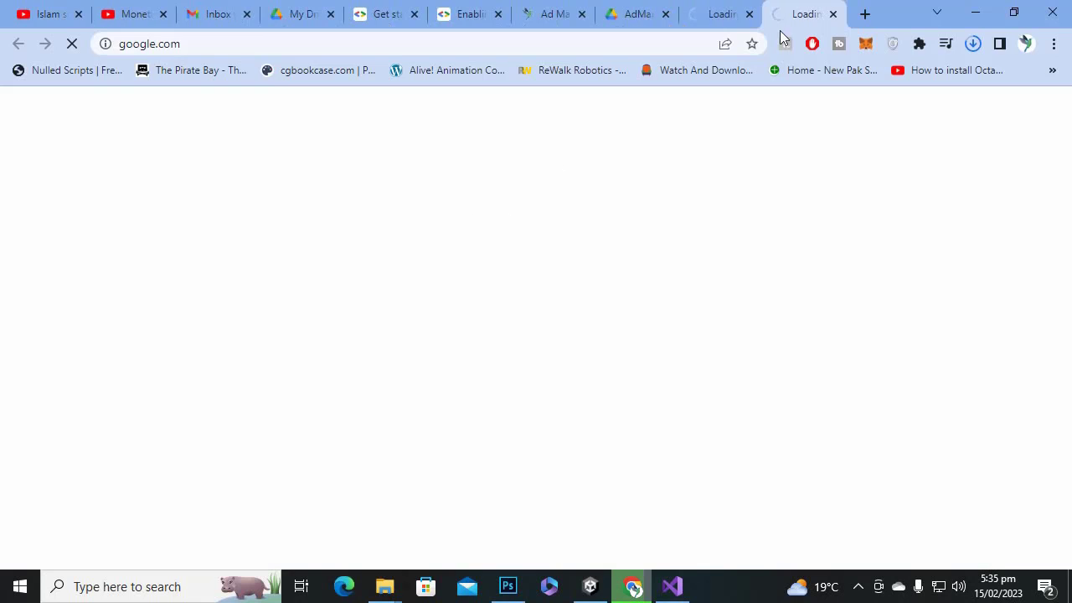
Close the test interstitial ad, dismiss the extra Google tabs it opened, and stop play mode.
left_click(974, 13)
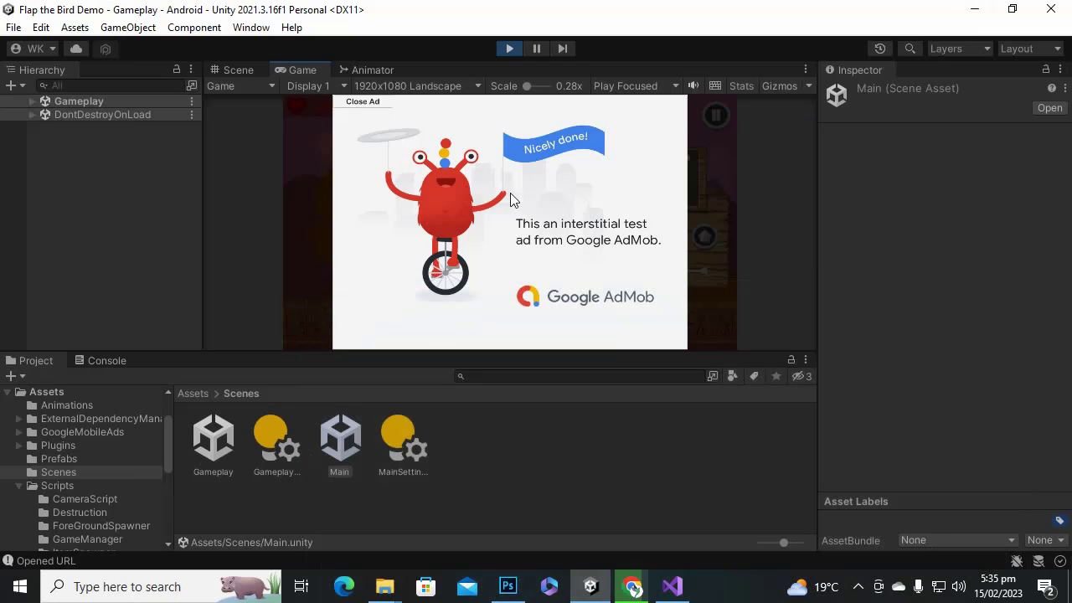
left_click(368, 107)
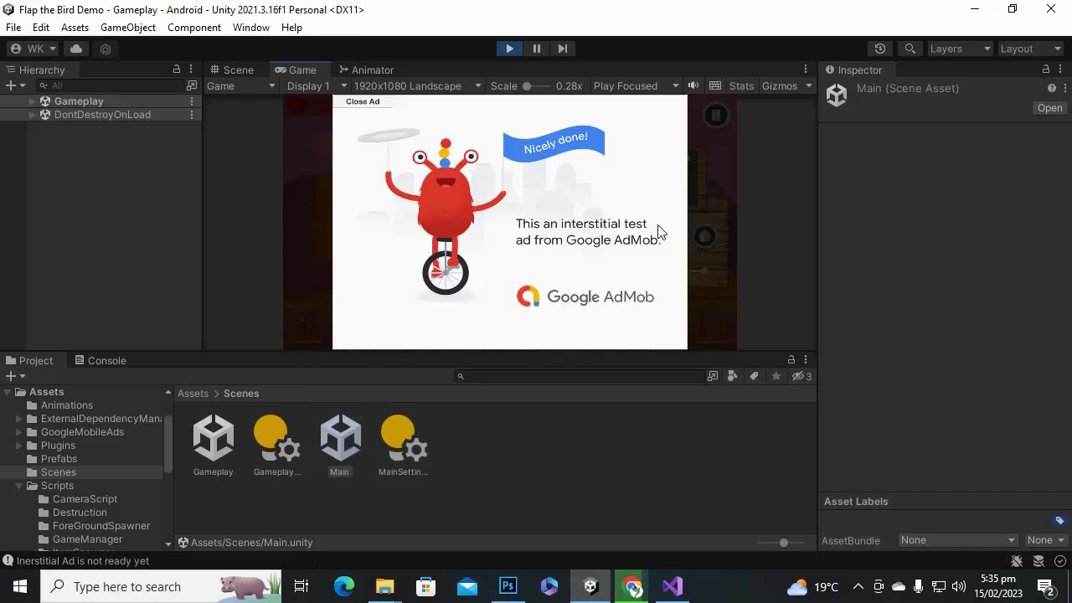
left_click(629, 208)
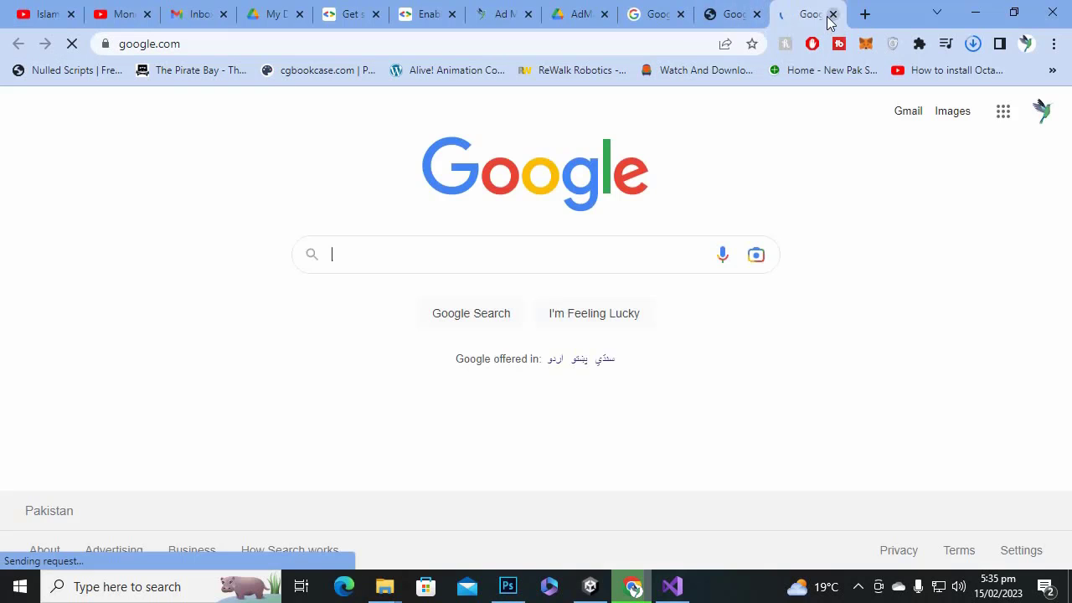
left_click(830, 17)
left_click(829, 17)
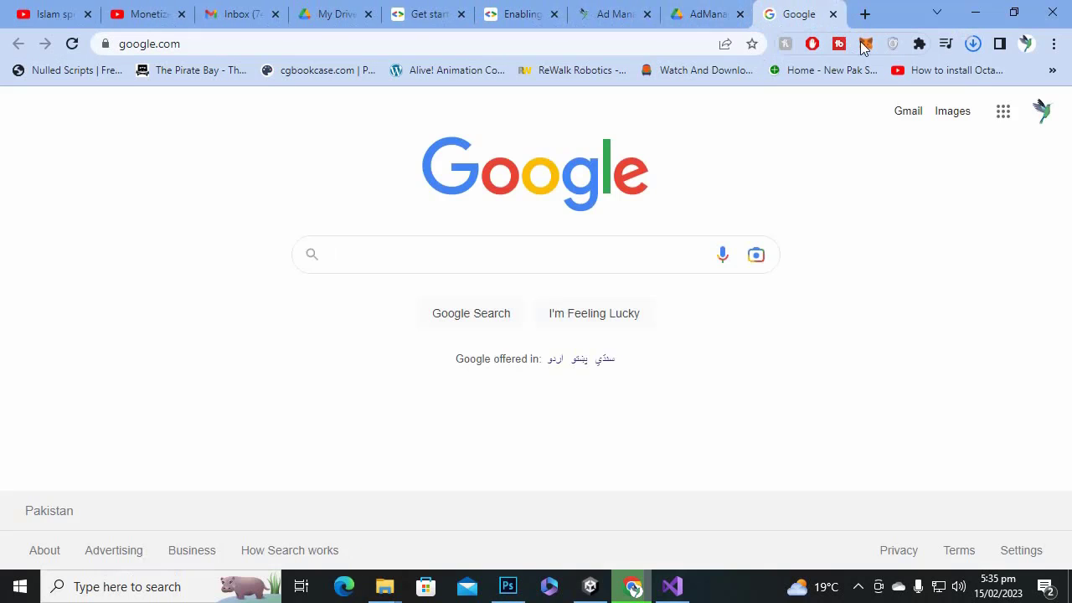
left_click(986, 10)
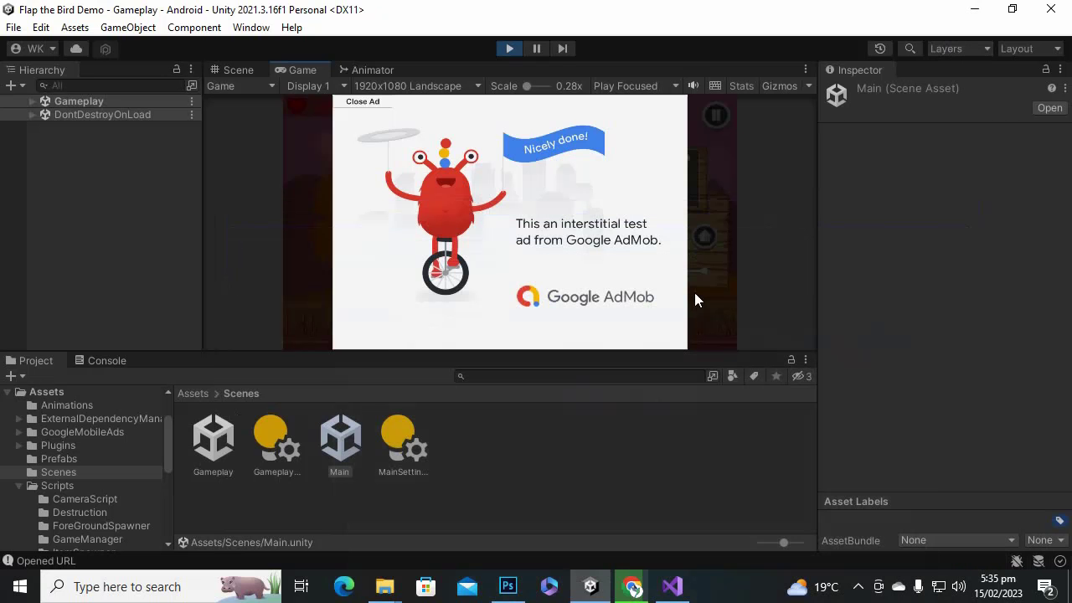
left_click(363, 102)
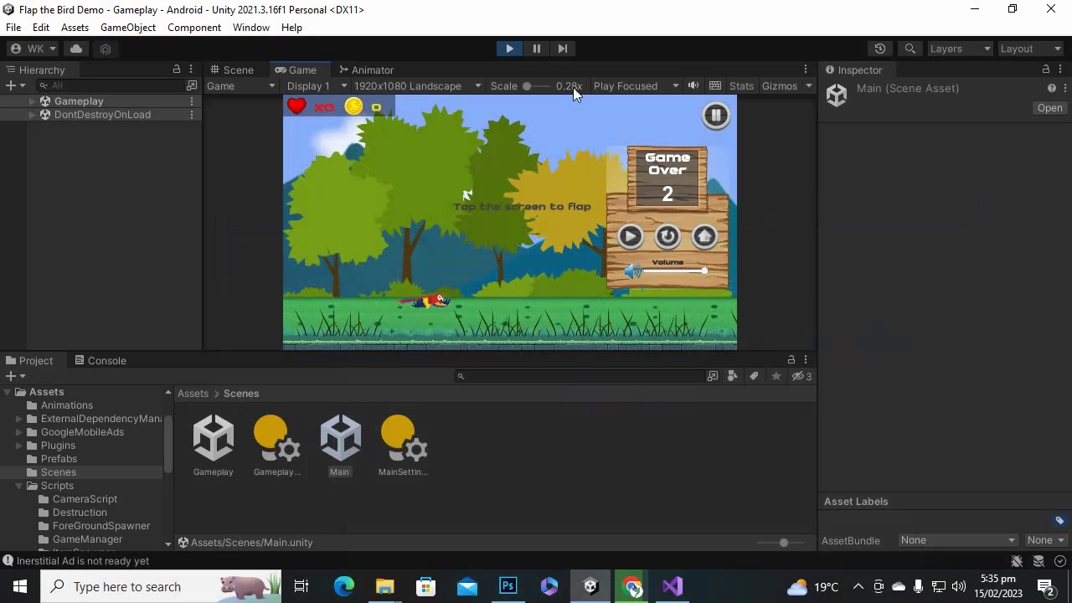
left_click(510, 48)
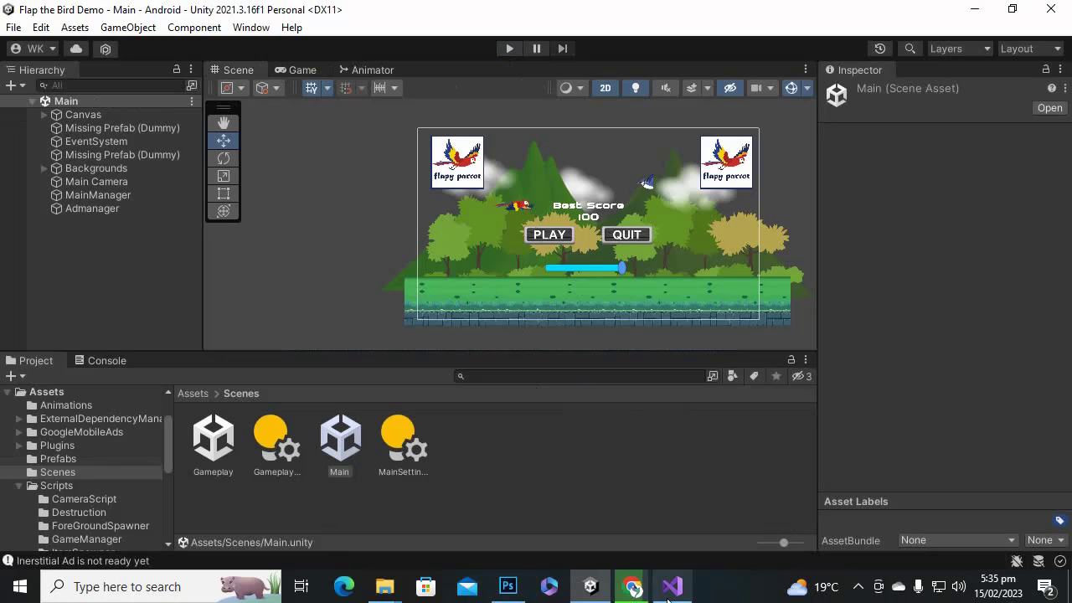
Deselect the scene asset and bring up the AdMob home dashboard in Chrome.
left_click(506, 473)
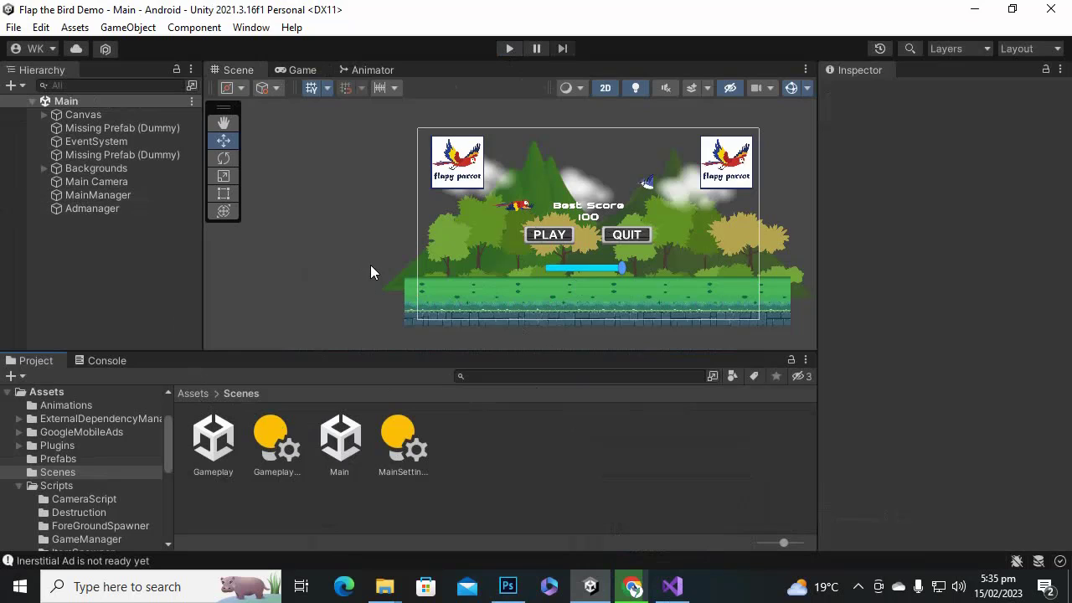
scroll(347, 253, "down", 1)
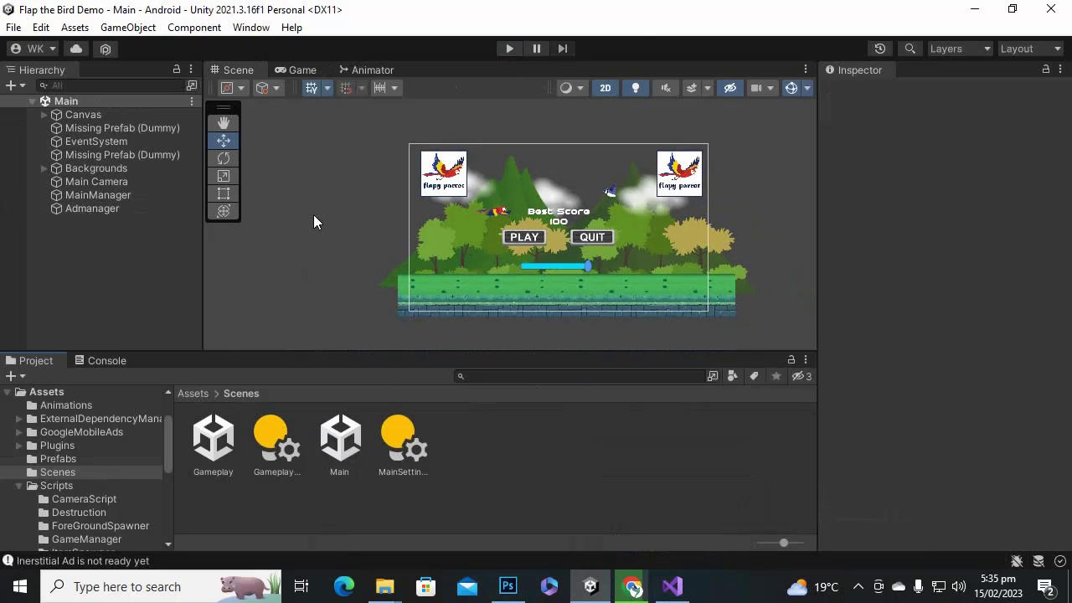
left_click(858, 586)
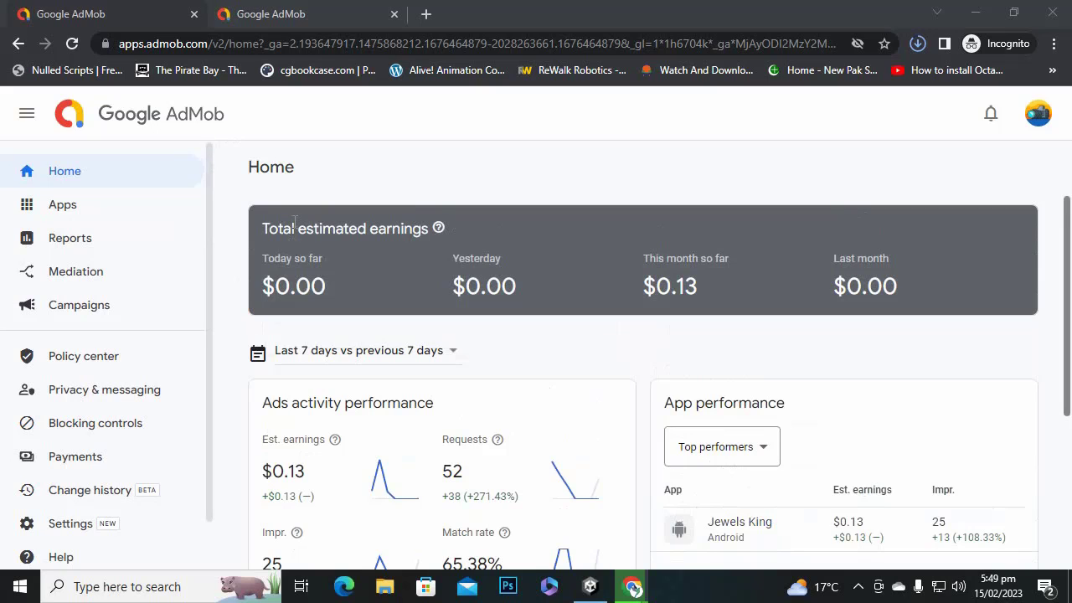
Start adding an Android app that isn't listed on an app store.
left_click(140, 215)
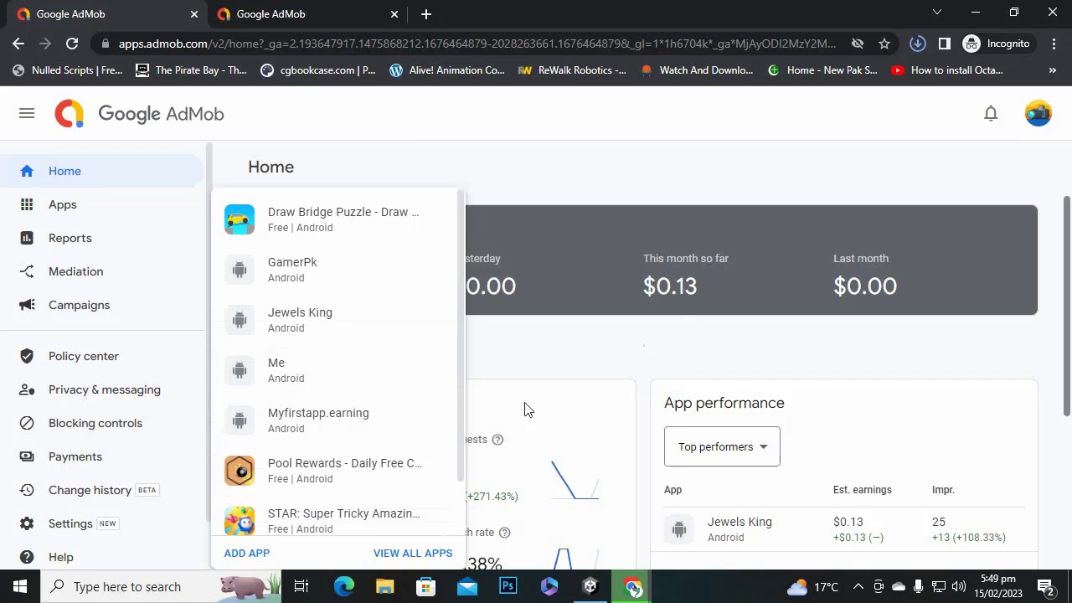
scroll(376, 482, "down", 1)
left_click(256, 553)
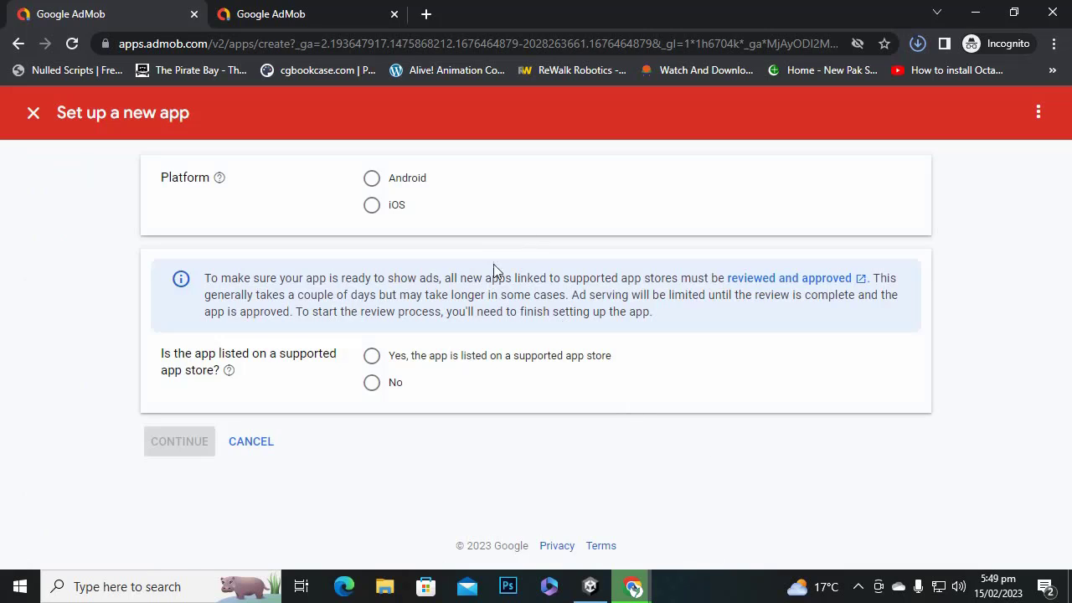
left_click(371, 181)
left_click(371, 383)
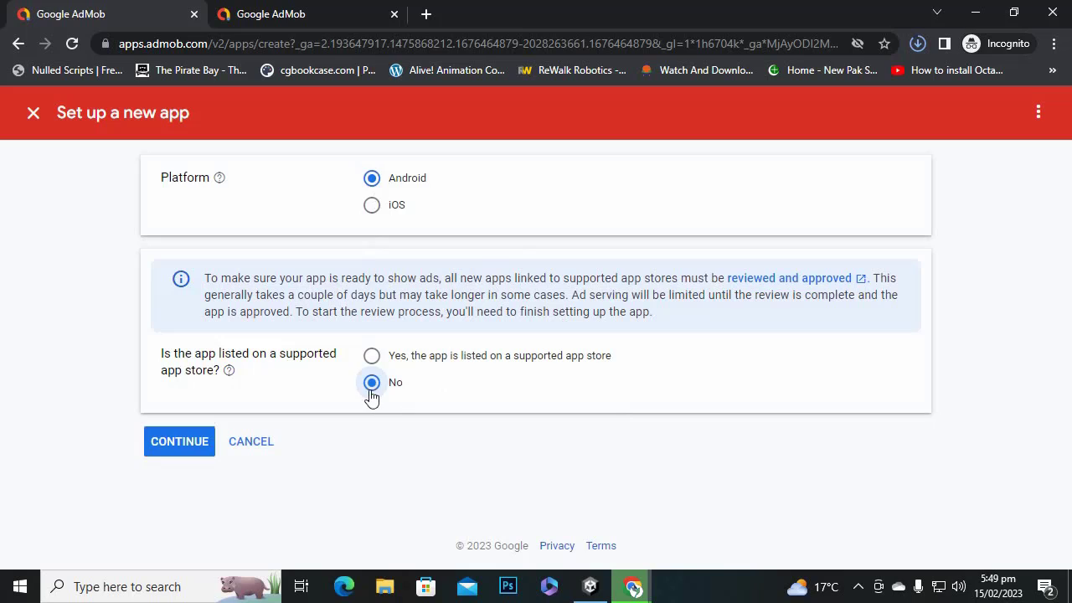
left_click(175, 444)
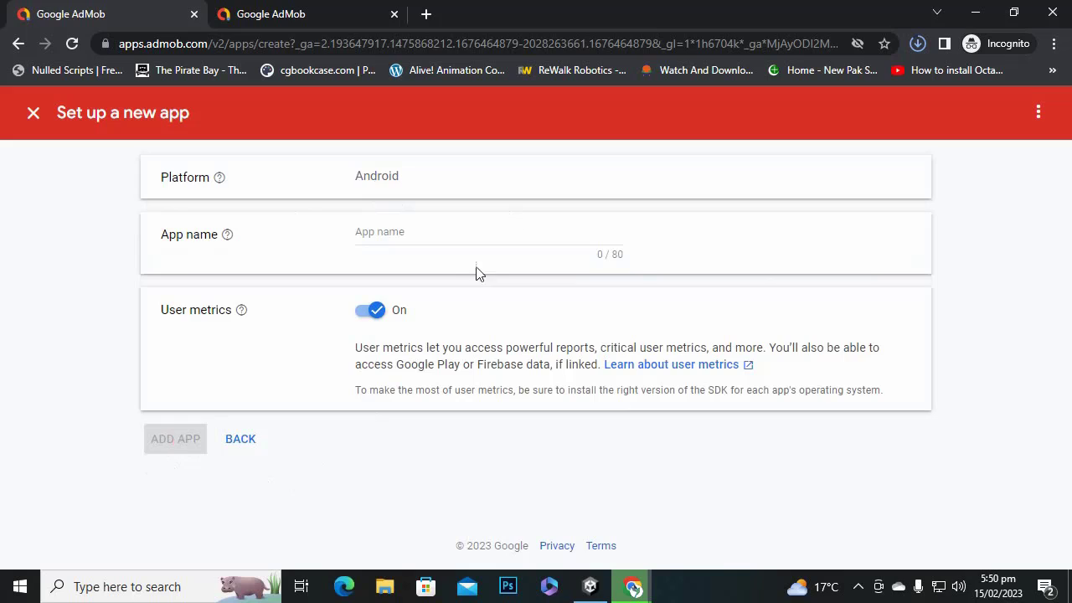
Name the app 'Flapy Parrot', add it, and finish to its overview.
left_click(412, 231)
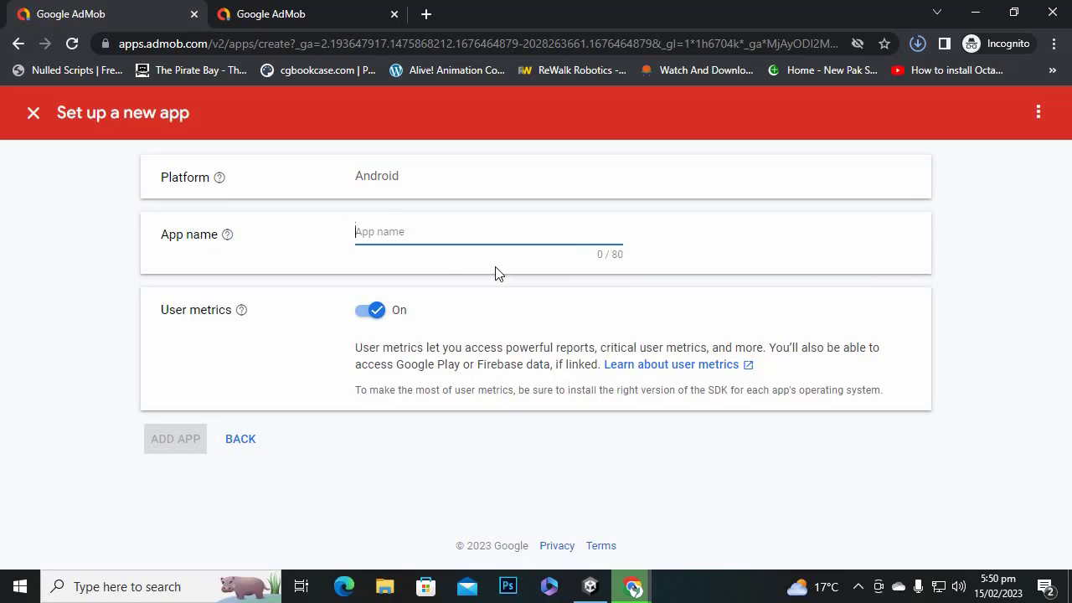
type("Flapy Parrot")
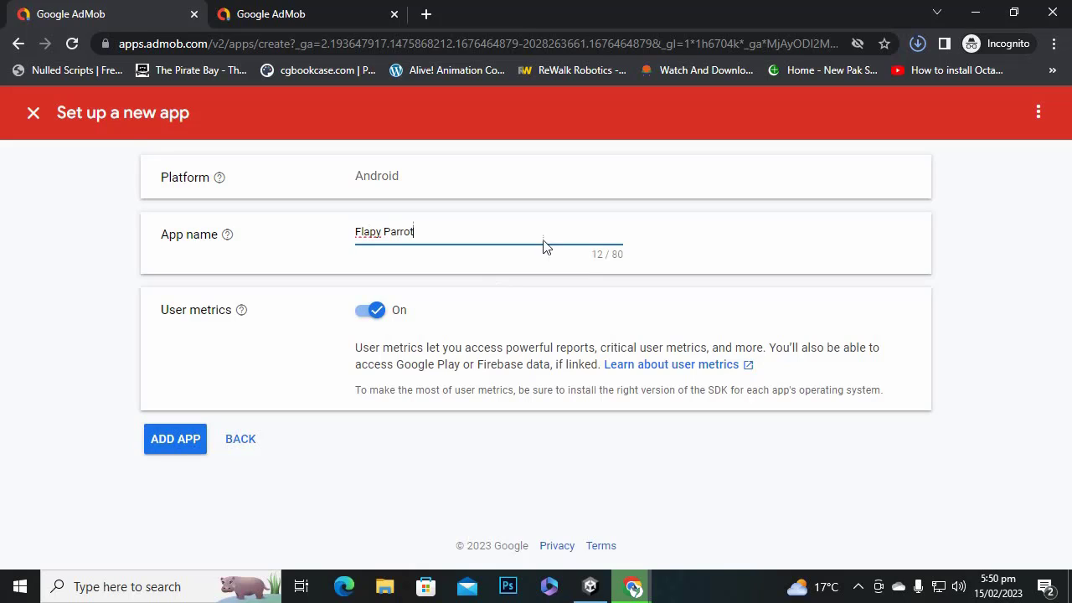
left_click(167, 450)
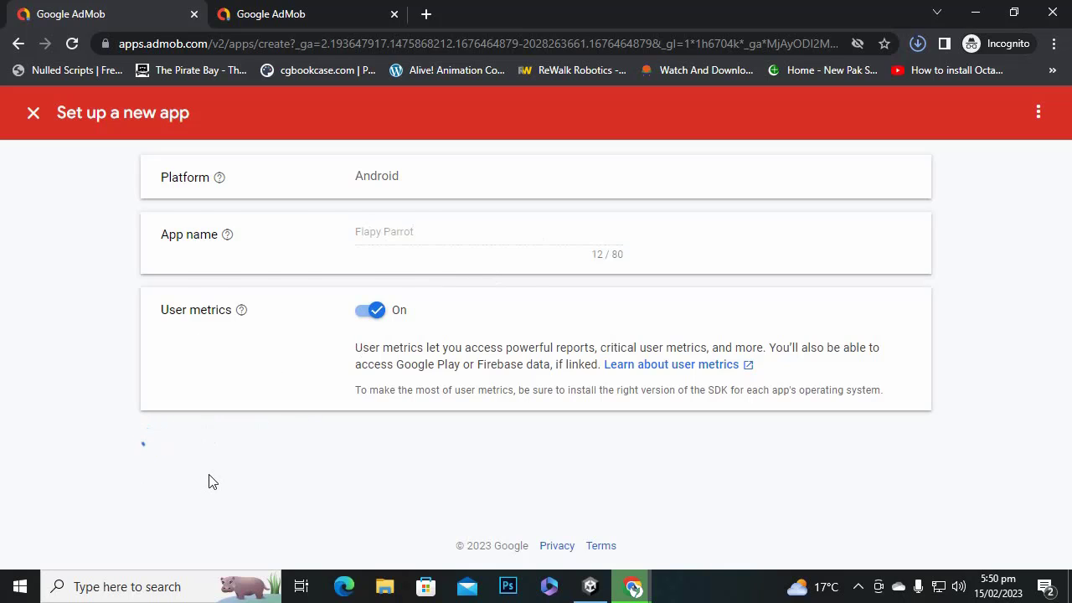
left_click(165, 392)
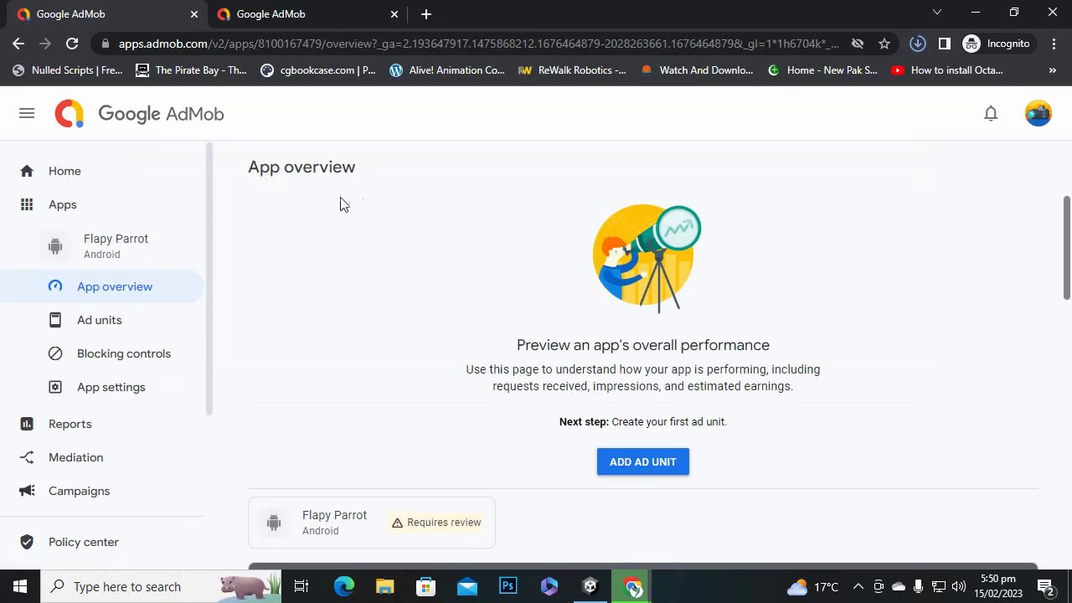
scroll(620, 341, "down", 3)
scroll(624, 343, "up", 1)
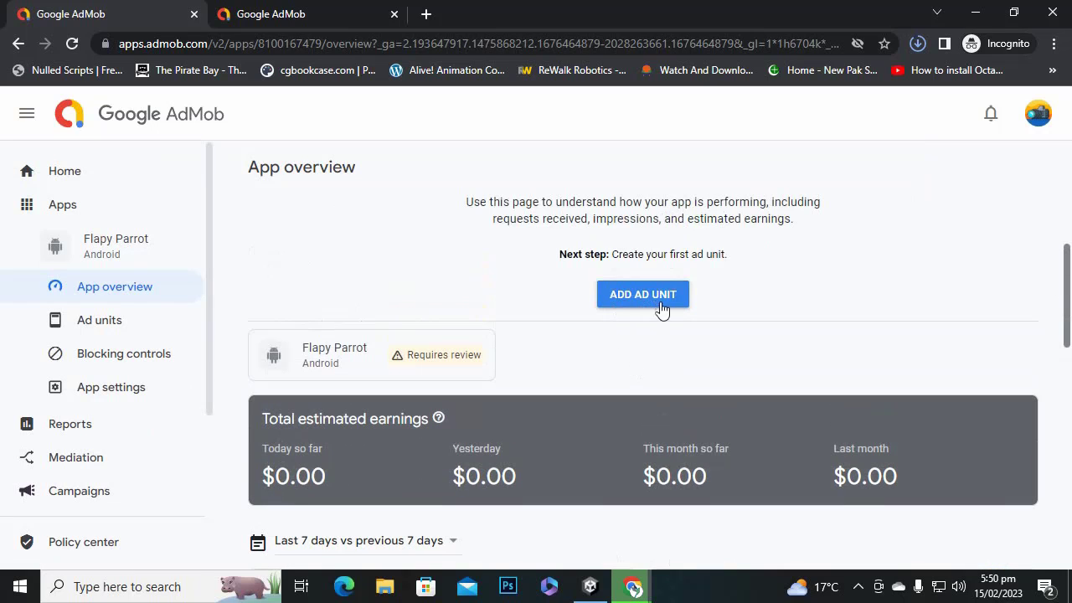
scroll(618, 305, "down", 2)
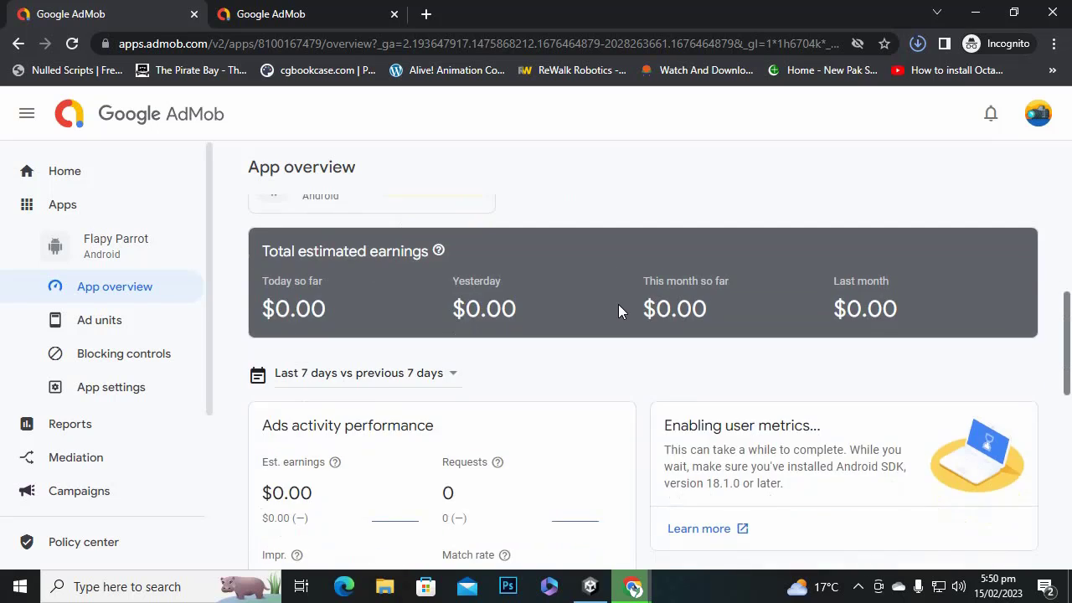
scroll(636, 319, "up", 2)
Create a Banner ad unit named flapybanner.
left_click(640, 310)
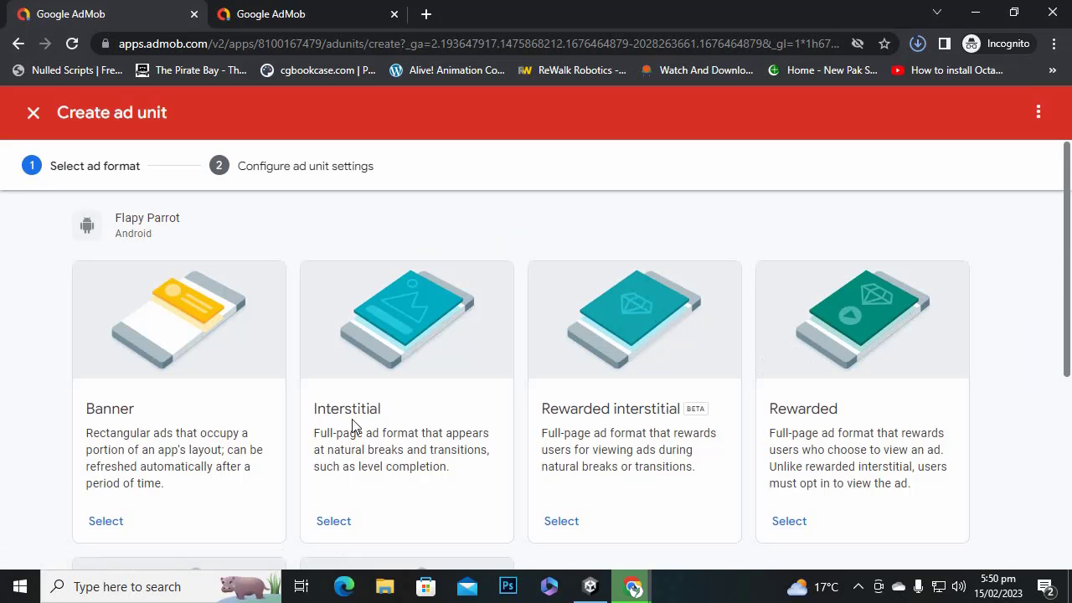
scroll(838, 435, "down", 3)
scroll(814, 421, "up", 3)
left_click(114, 531)
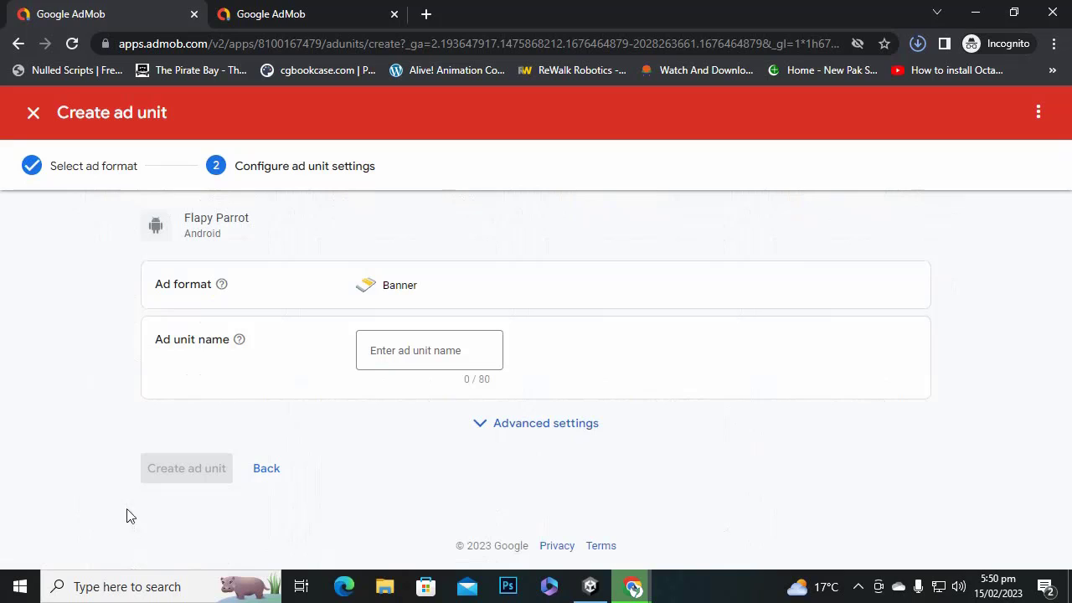
left_click(437, 351)
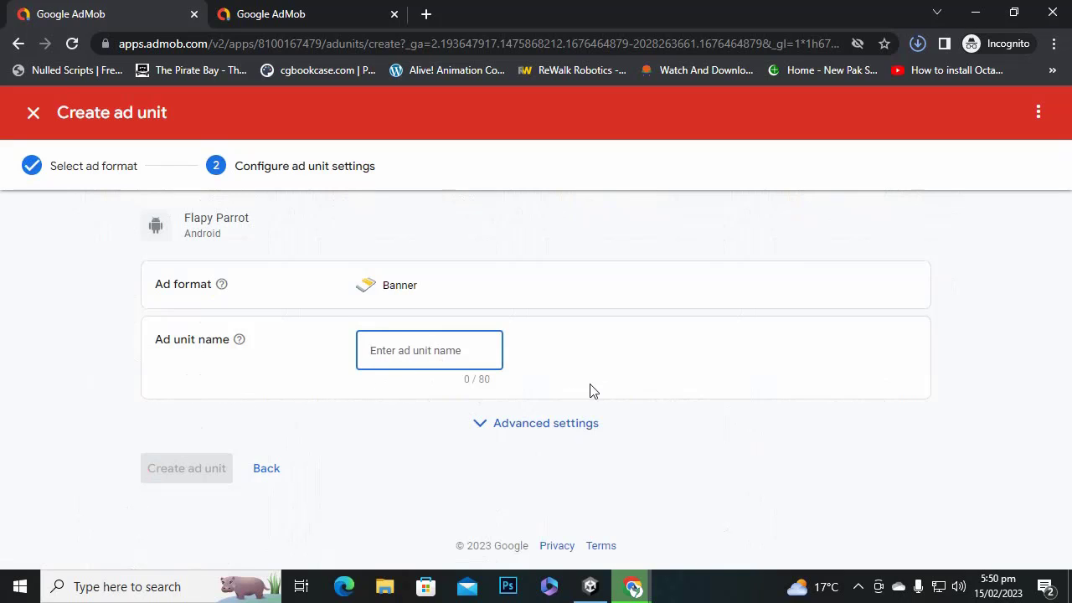
type("fa")
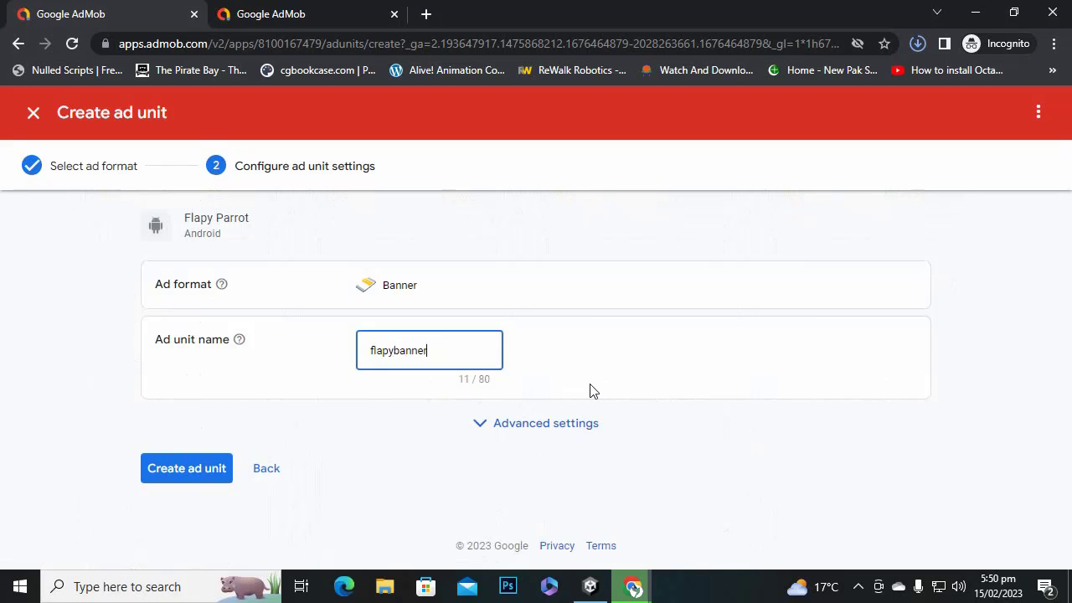
left_click(204, 462)
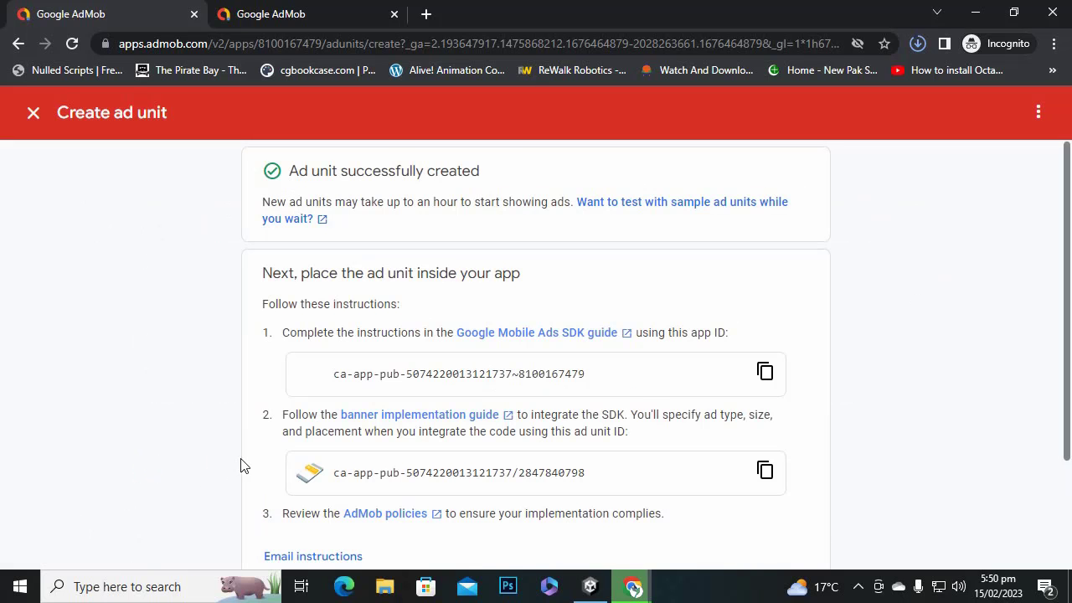
Copy the new banner ad unit ID.
scroll(501, 459, "down", 1)
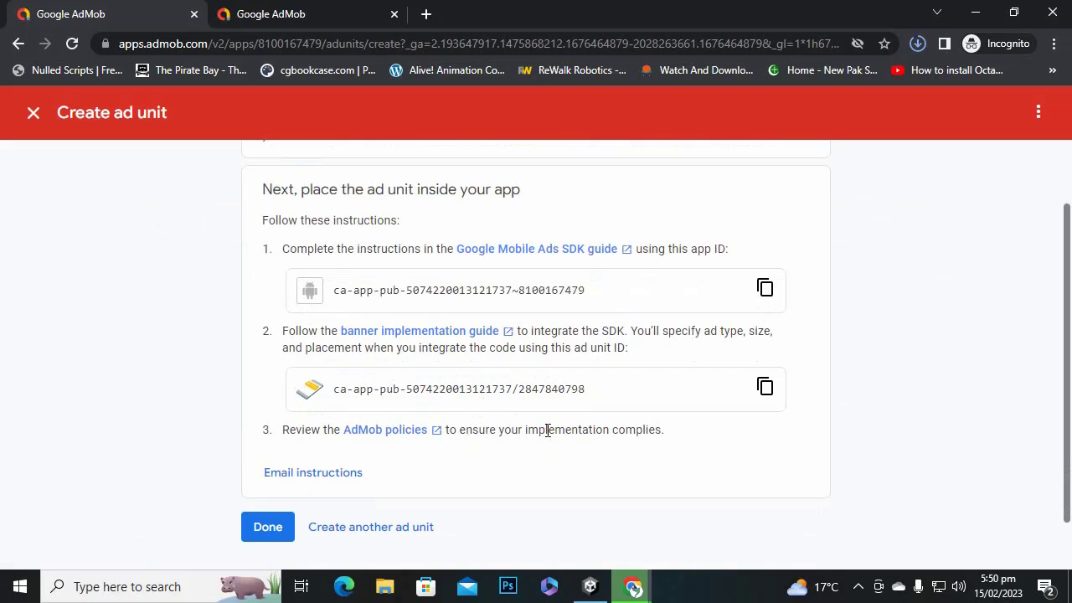
left_click_drag(583, 392, 335, 389)
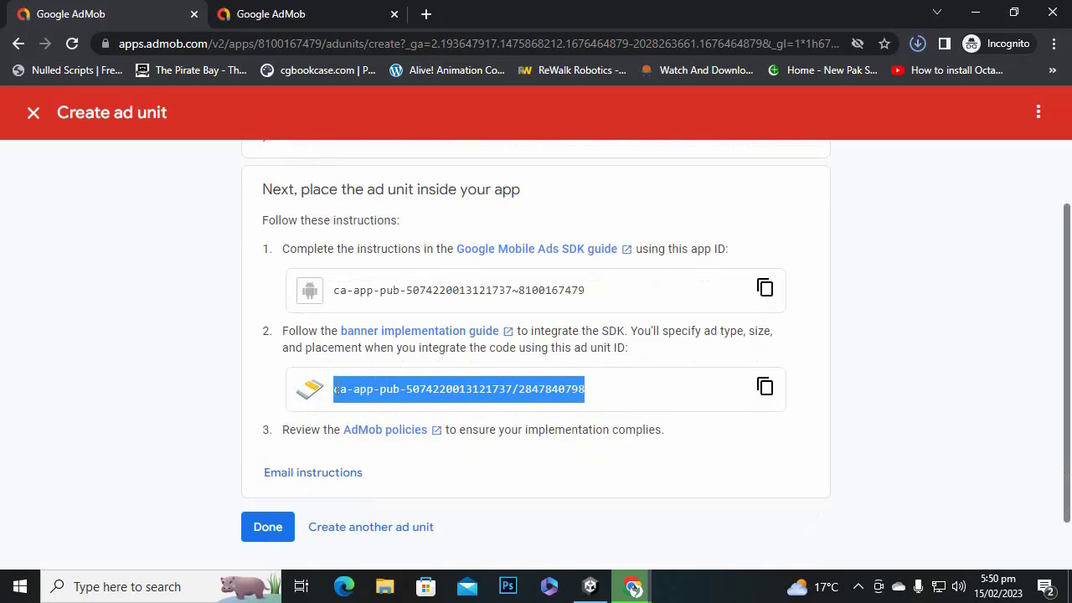
right_click(367, 389)
left_click(393, 401)
right_click(553, 387)
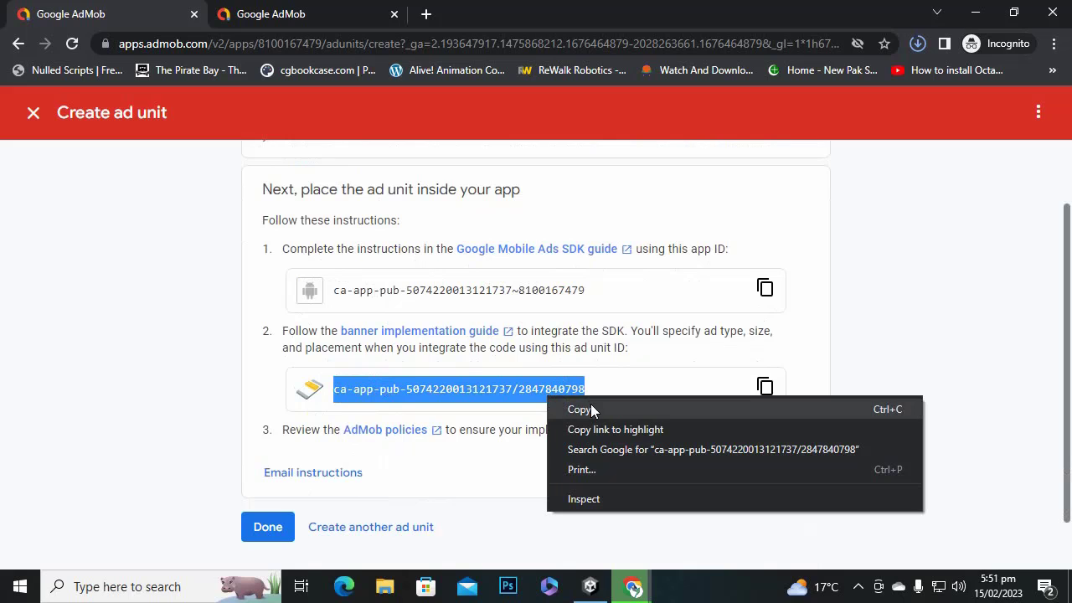
left_click(582, 408)
Open the AdManager script from Unity's Scripts folder in Visual Studio.
left_click(591, 586)
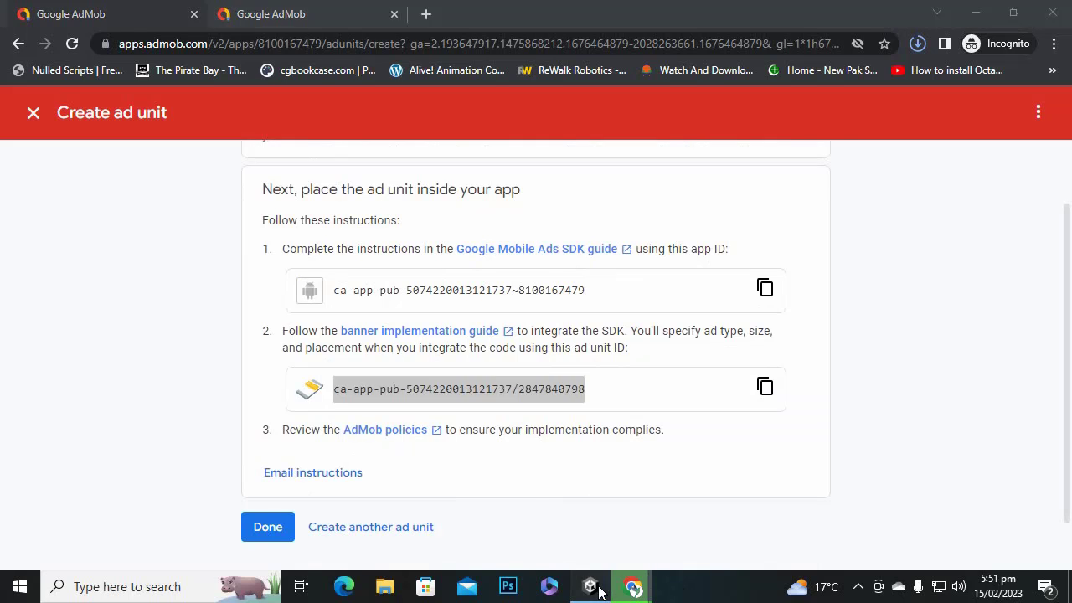
double_click(594, 441)
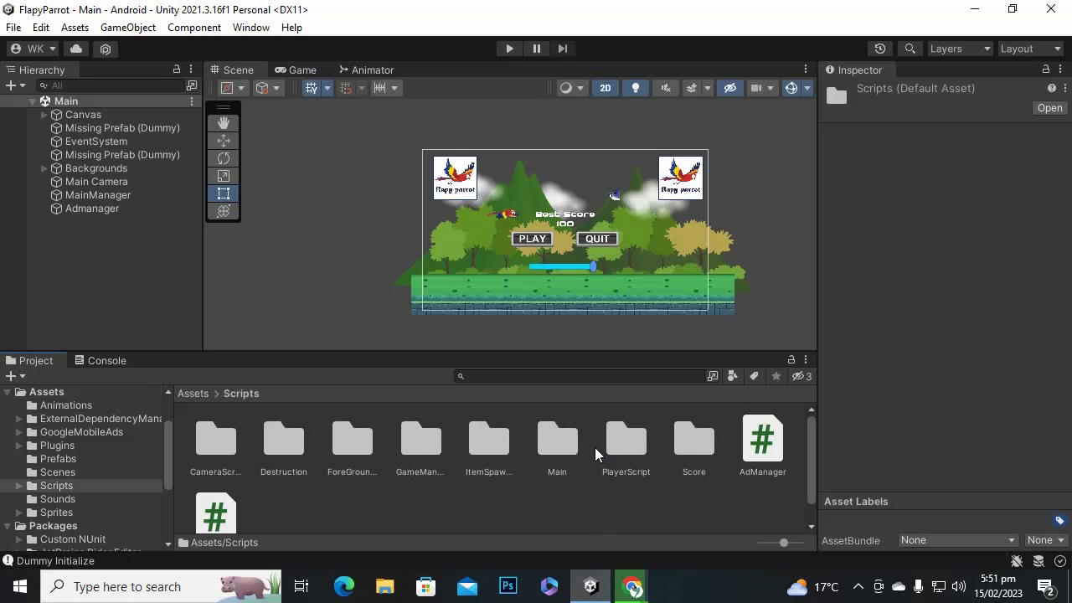
double_click(764, 442)
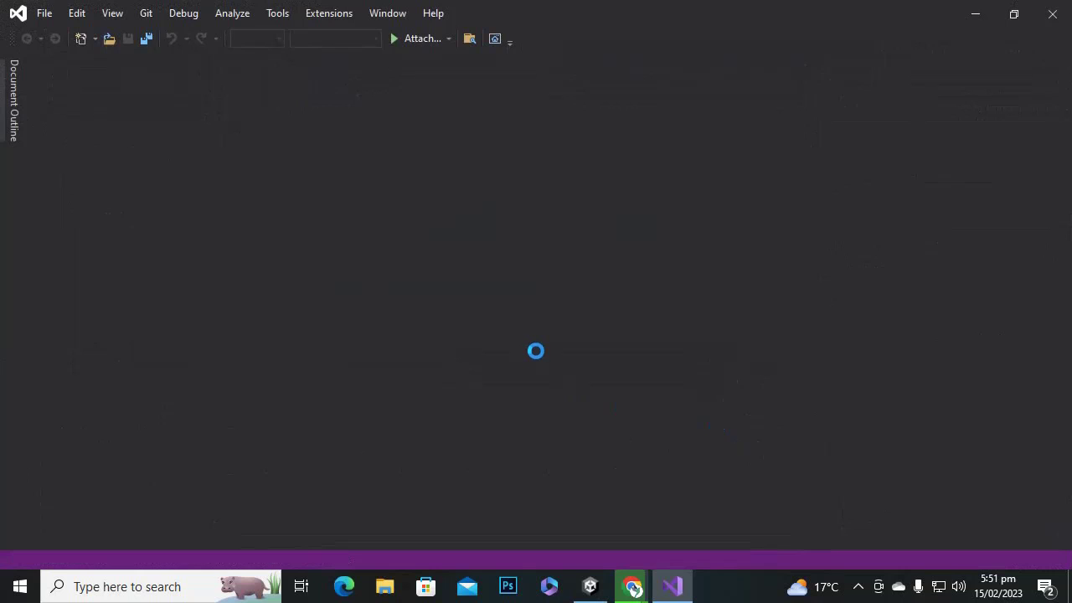
Replace the old banner ad unit ID on line 46 with the new one, then return to AdMob.
scroll(525, 351, "down", 5)
scroll(527, 355, "down", 9)
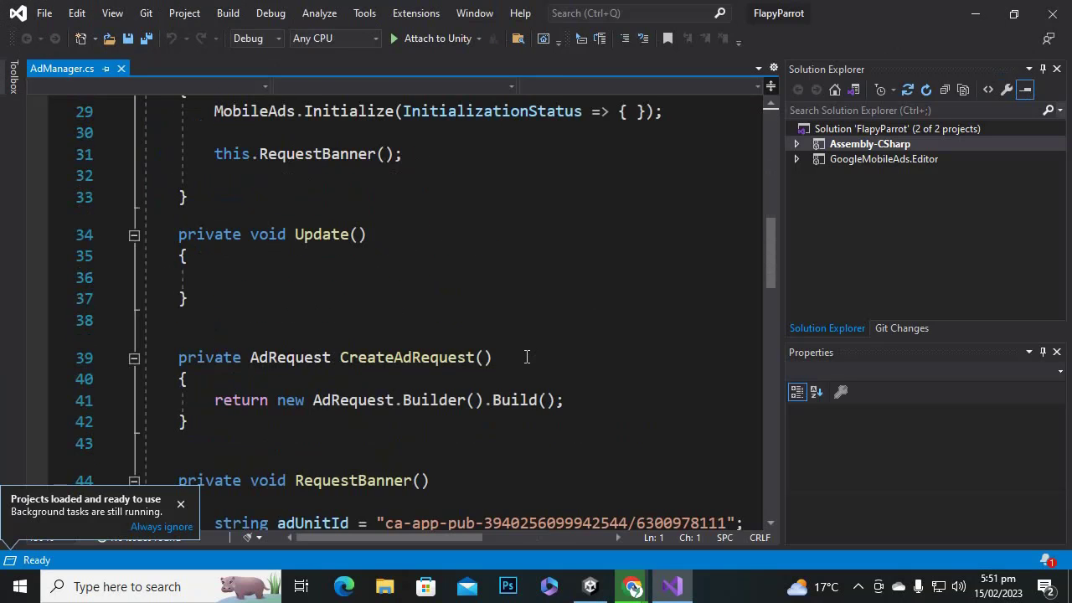
scroll(526, 354, "up", 1)
left_click_drag(386, 268, 723, 270)
key("ctrl+v")
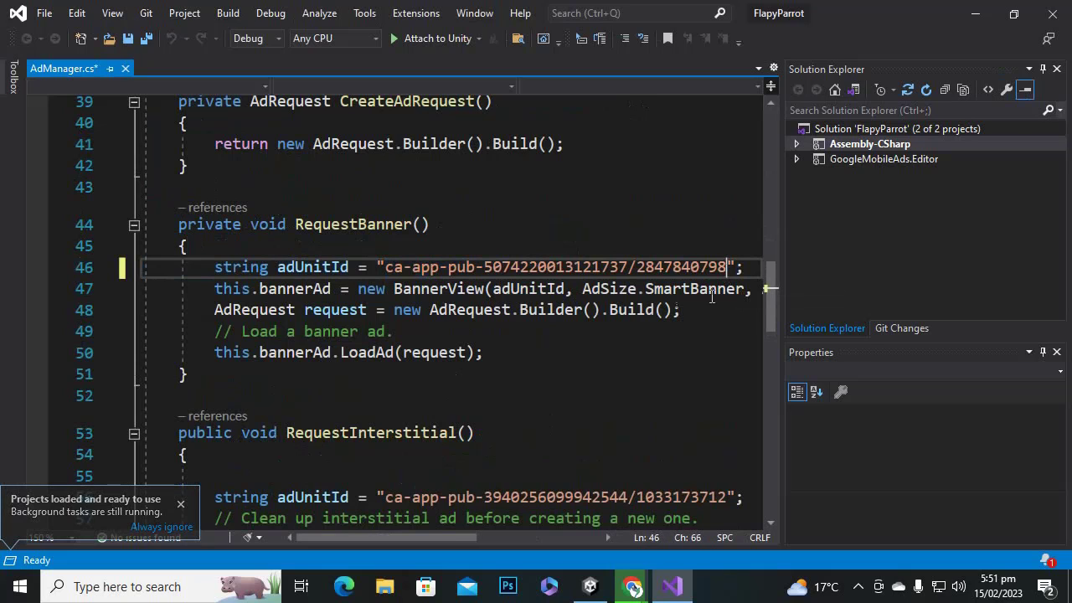
mouse_move(628, 581)
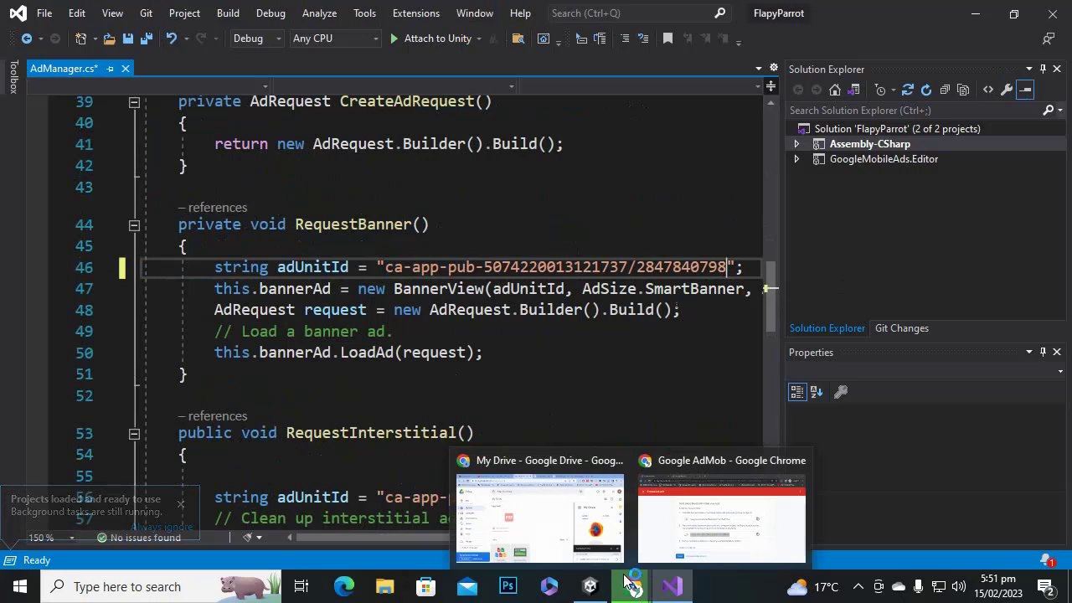
left_click(722, 516)
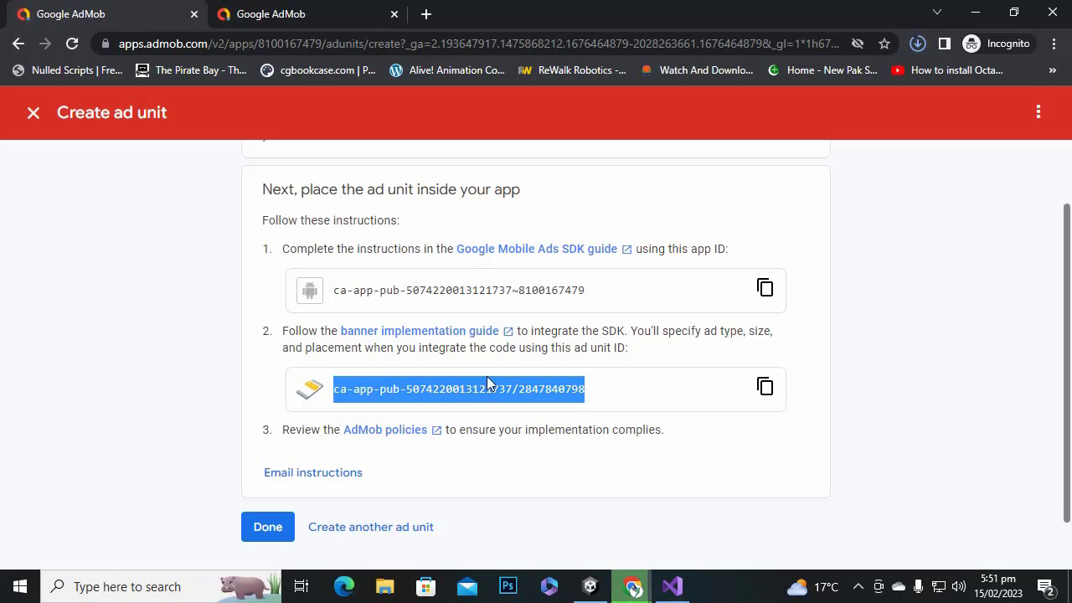
Paste the copied Flapy Parrot app ID into the Android App ID field of Google Mobile Ads Settings.
left_click(765, 289)
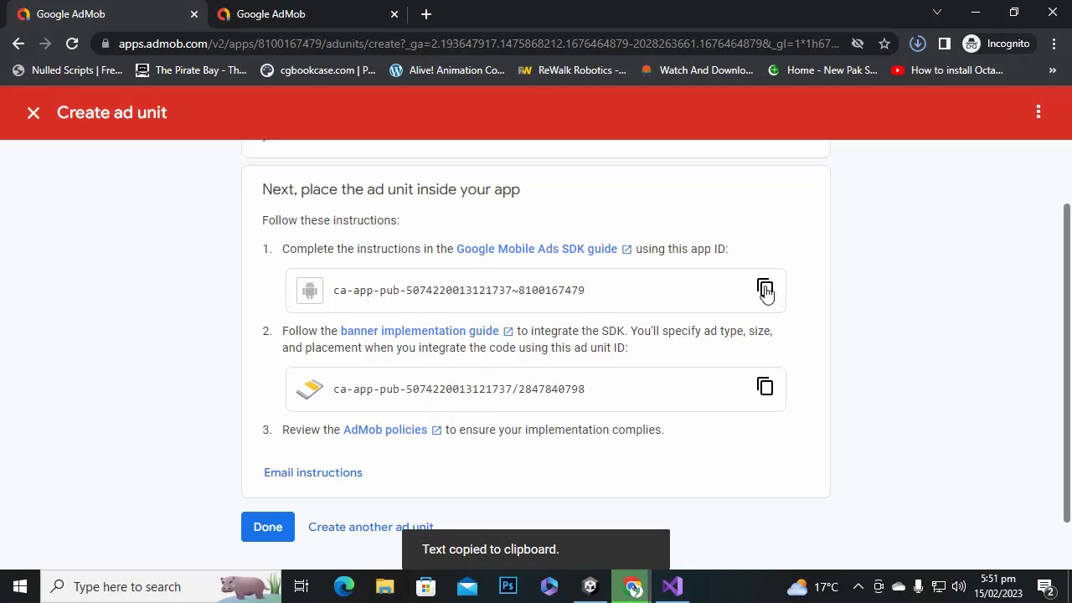
left_click(591, 586)
left_click(74, 27)
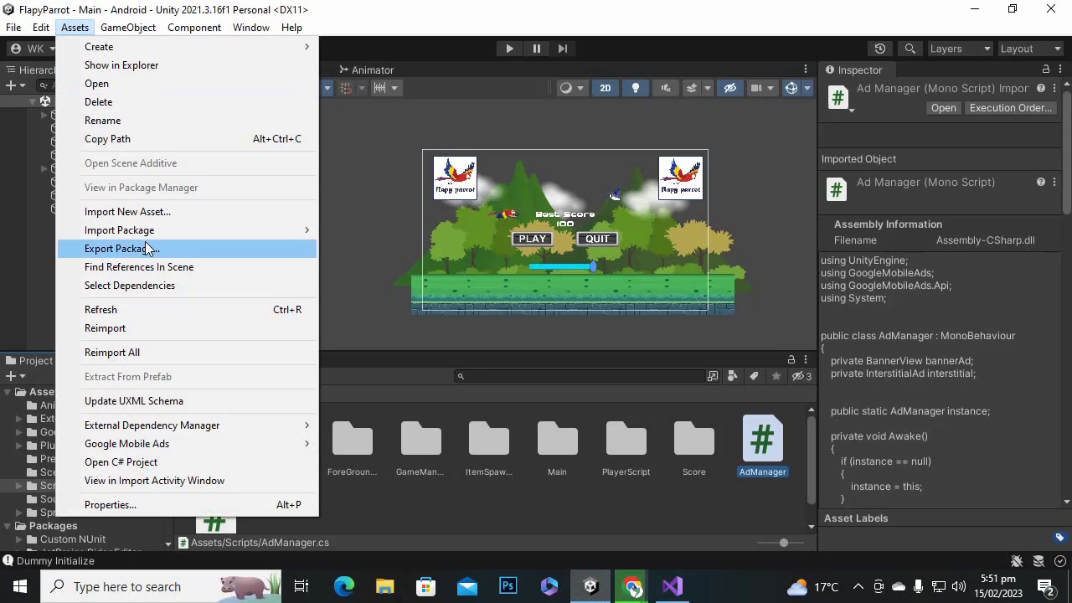
mouse_move(201, 451)
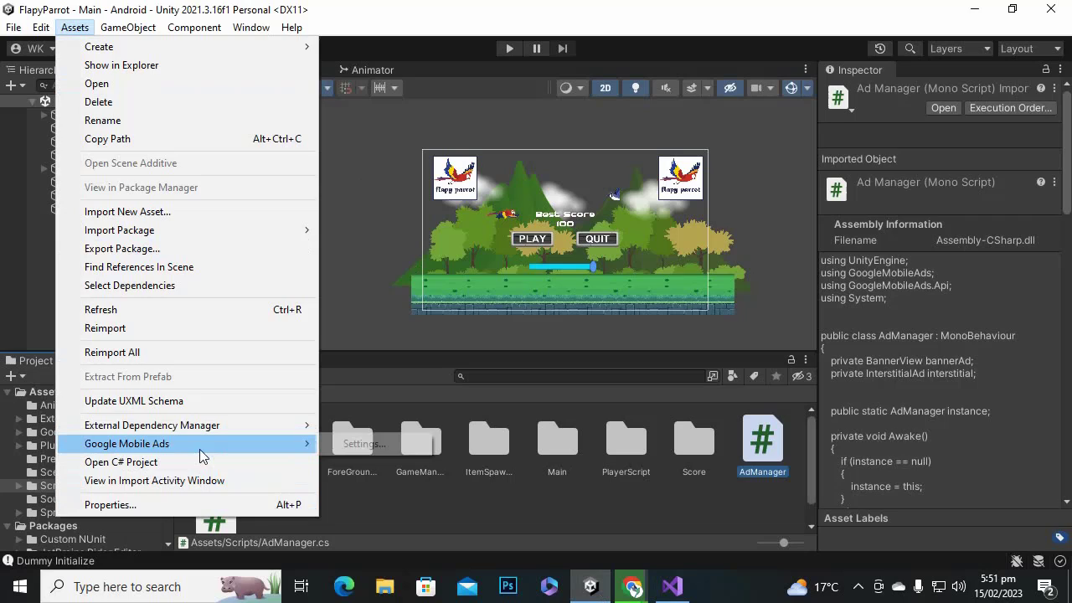
left_click(360, 444)
left_click(980, 150)
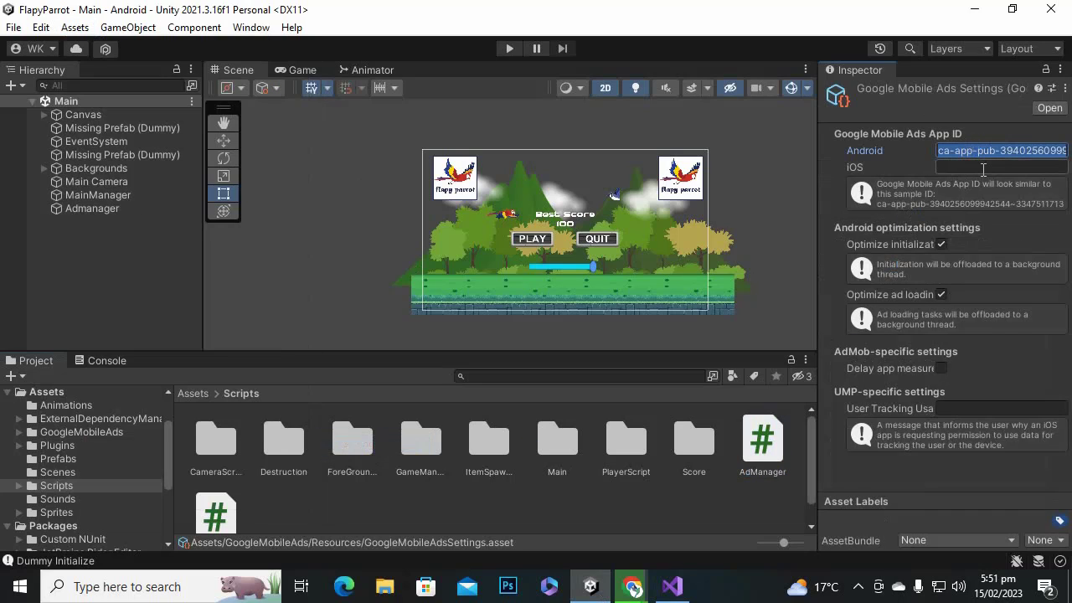
key("ctrl+v")
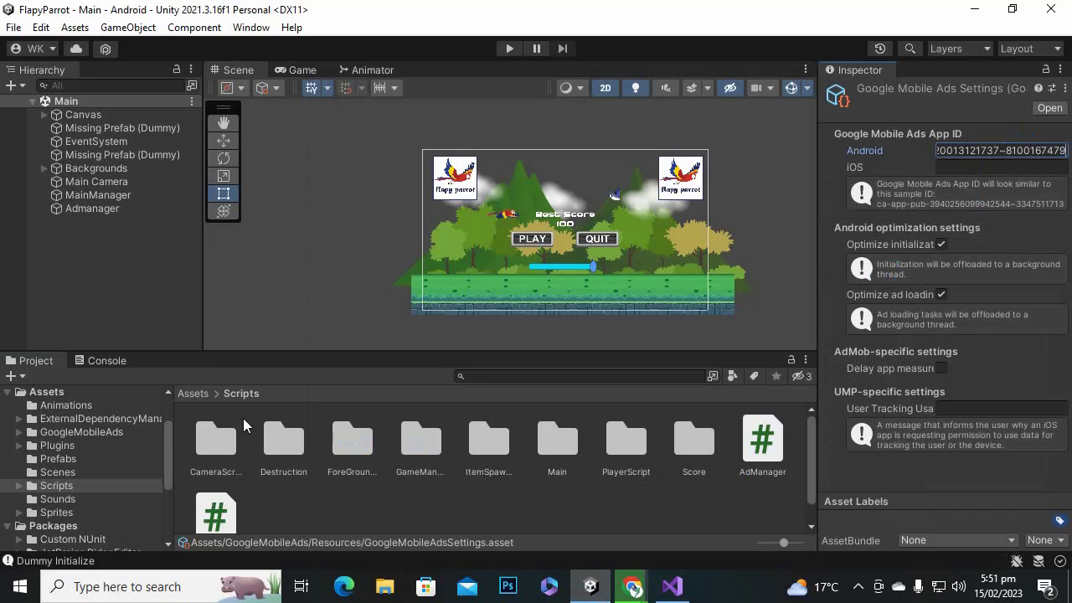
mouse_move(633, 586)
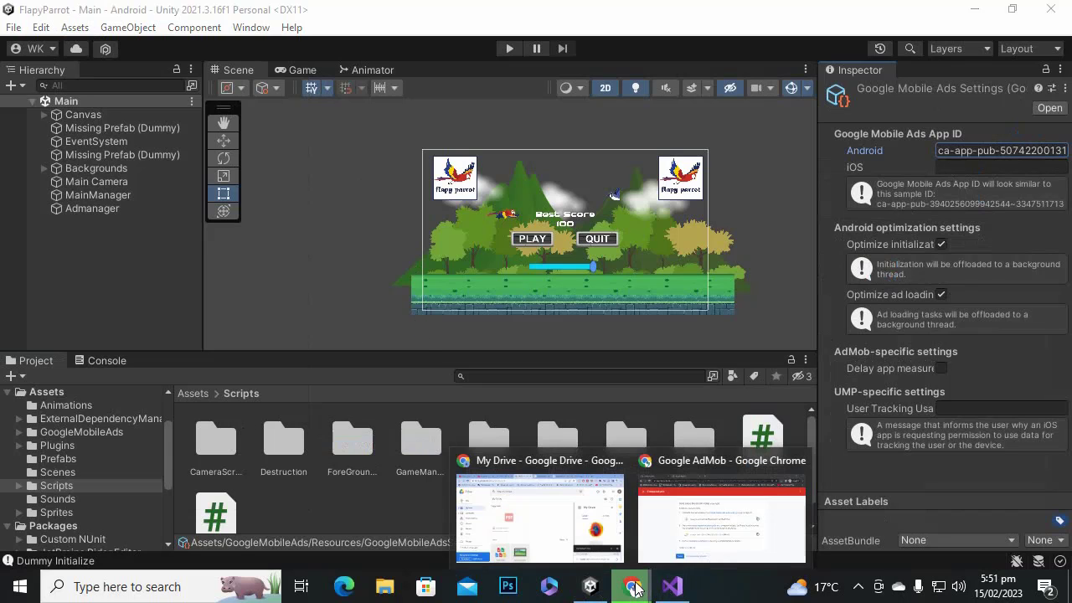
left_click(698, 540)
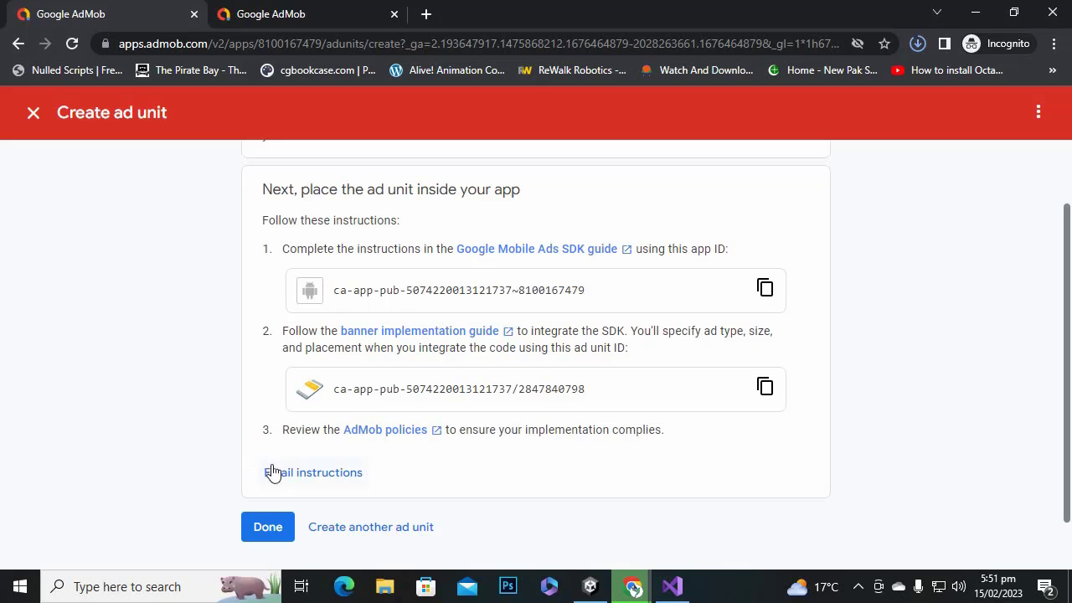
Create an Interstitial ad unit named flapyinterstitial for the Flapy Parrot app.
left_click(277, 530)
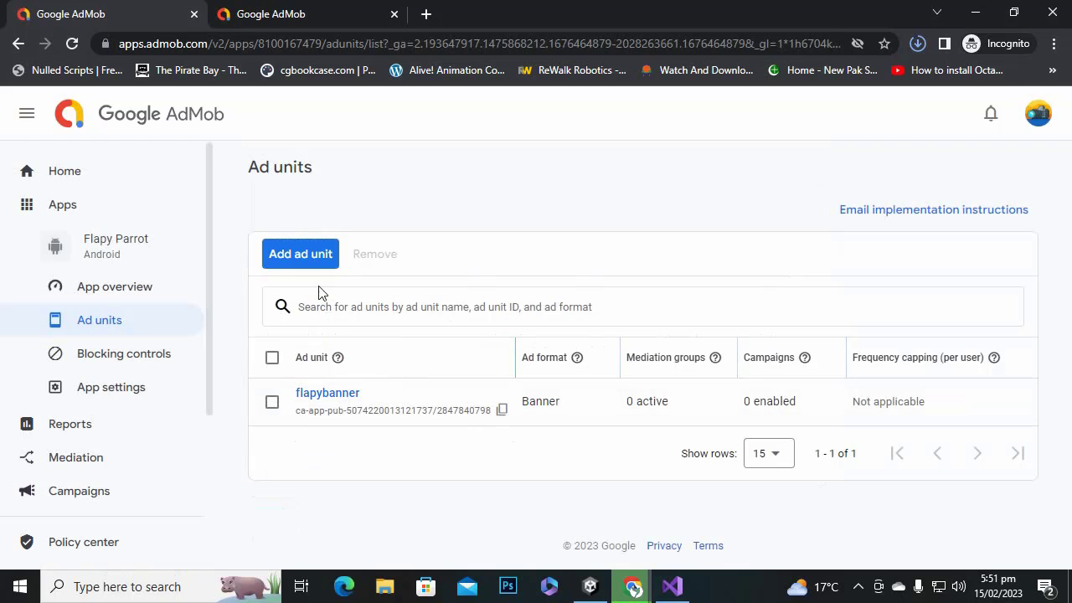
left_click(317, 261)
scroll(393, 409, "down", 1)
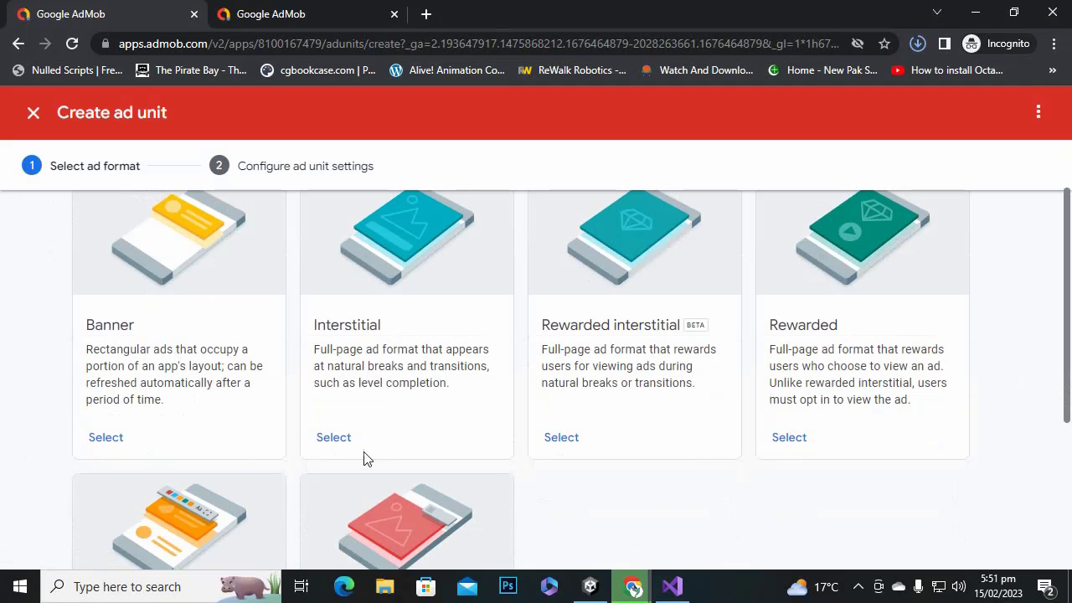
left_click(344, 442)
left_click(444, 348)
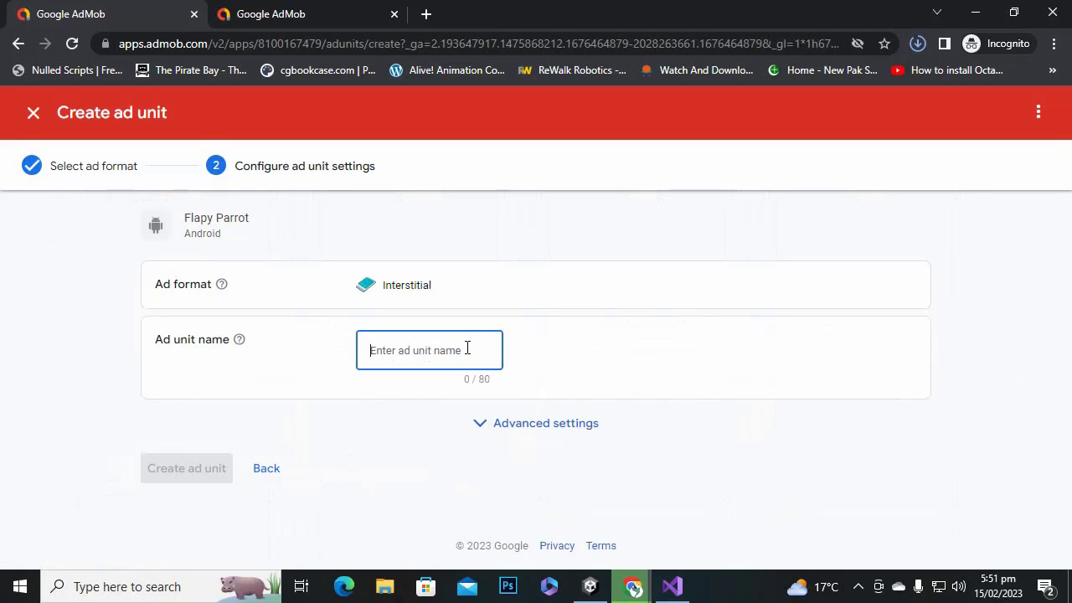
type("flapy")
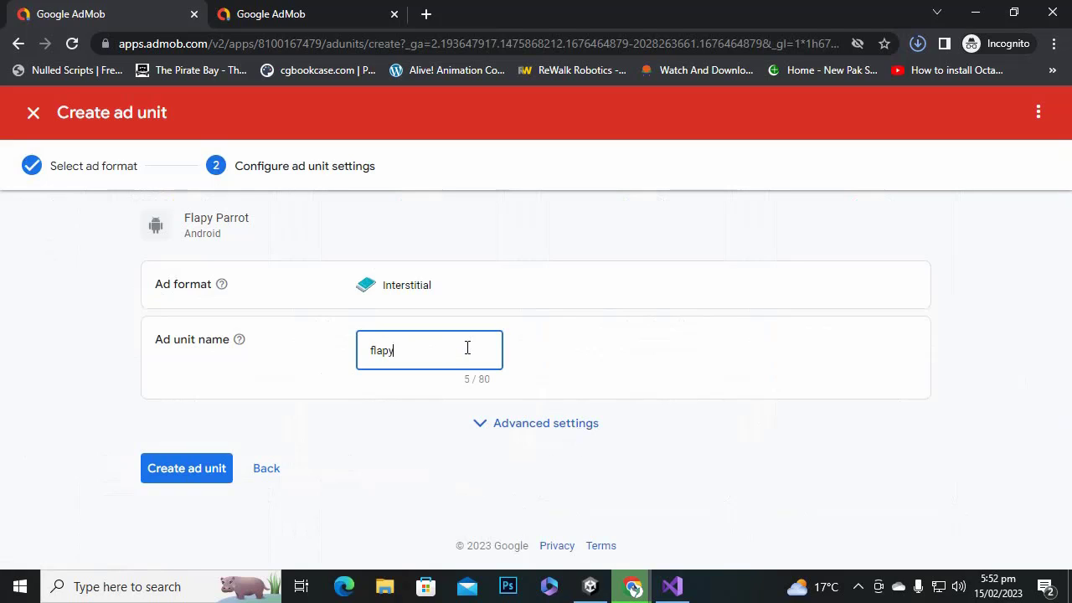
type("stitial")
left_click(222, 470)
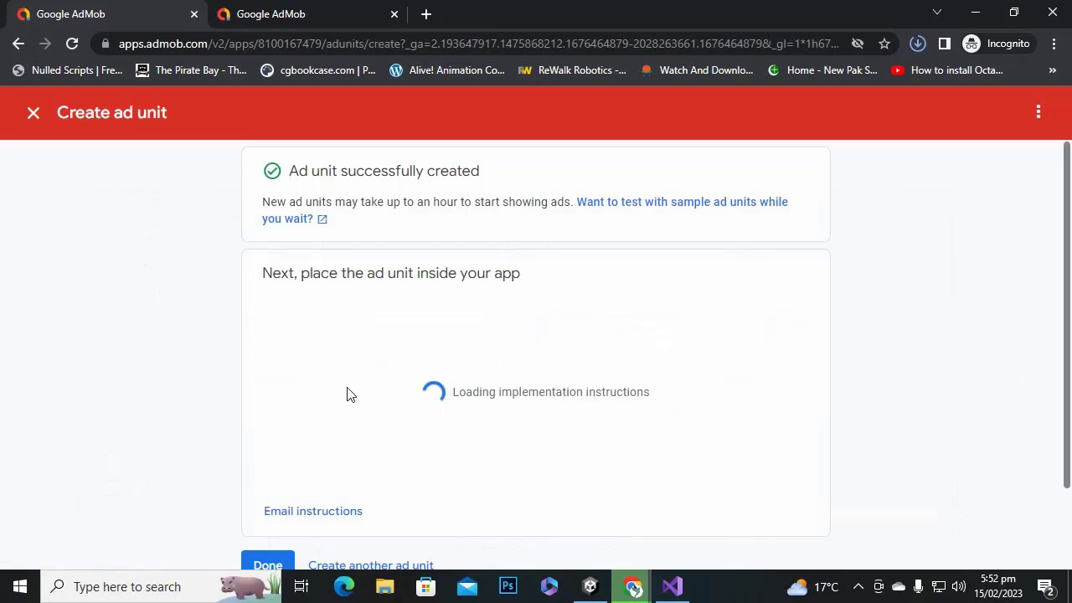
Copy the new flapyinterstitial ad unit ID and bring up AdManager.cs in Visual Studio.
scroll(352, 335, "down", 1)
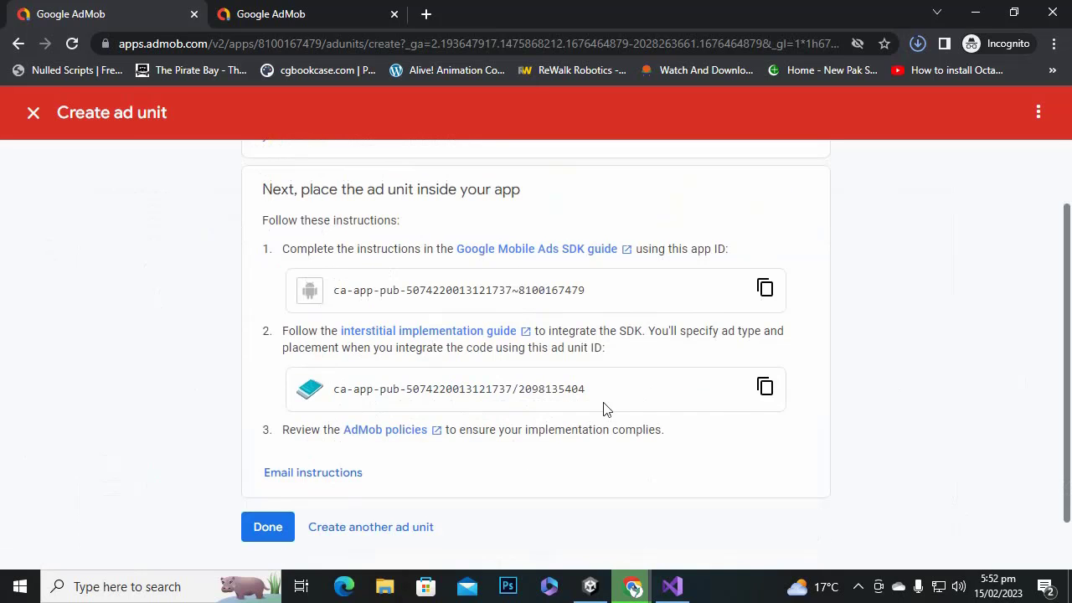
left_click(764, 394)
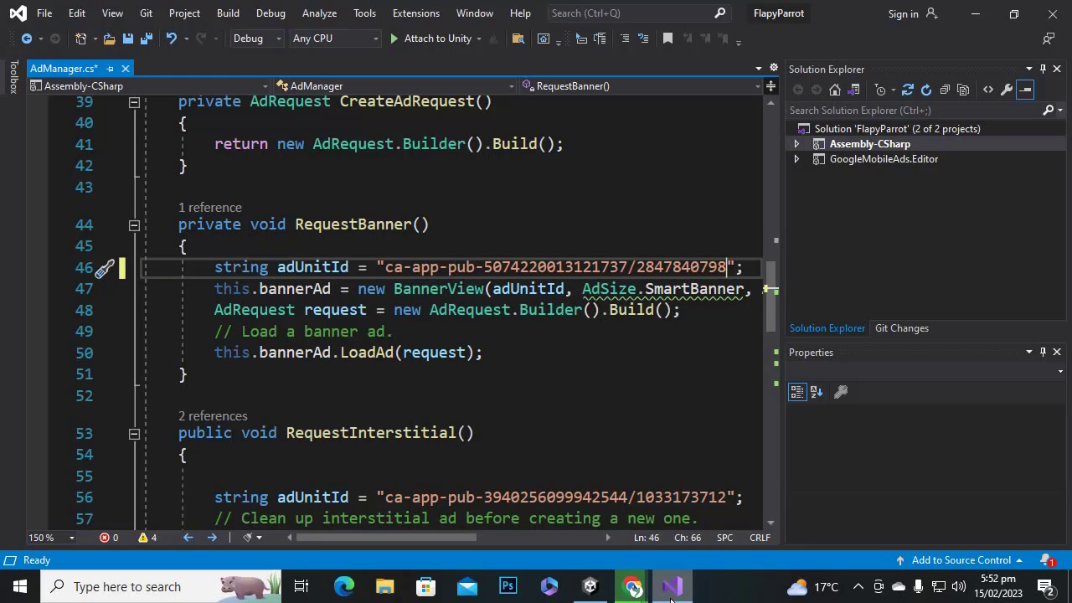
left_click(672, 586)
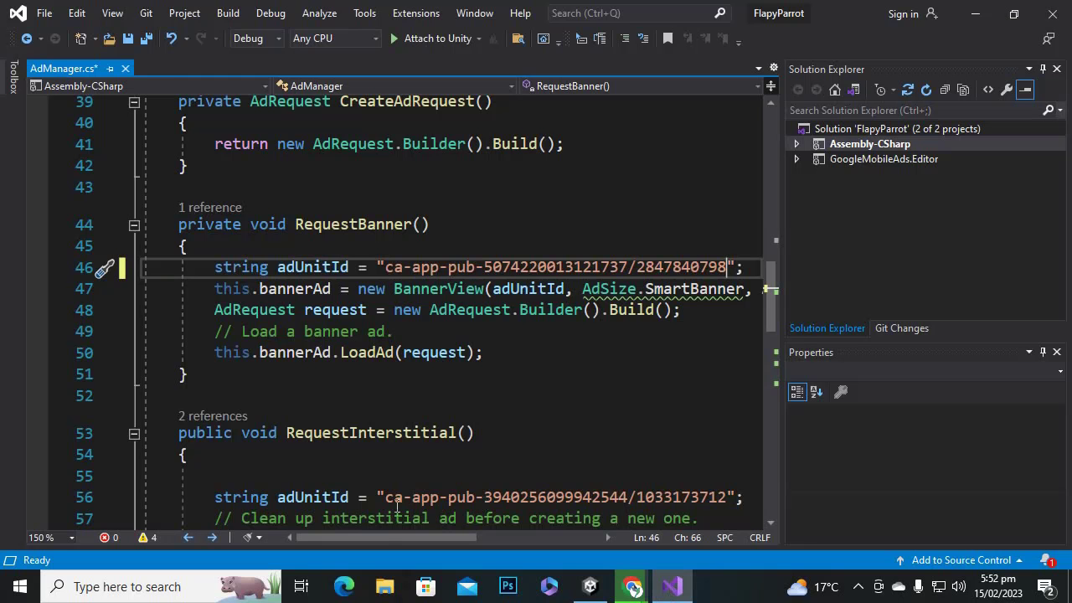
Replace the old interstitial ad unit ID on line 56 with the new one, save, and close Visual Studio.
left_click_drag(385, 498, 726, 503)
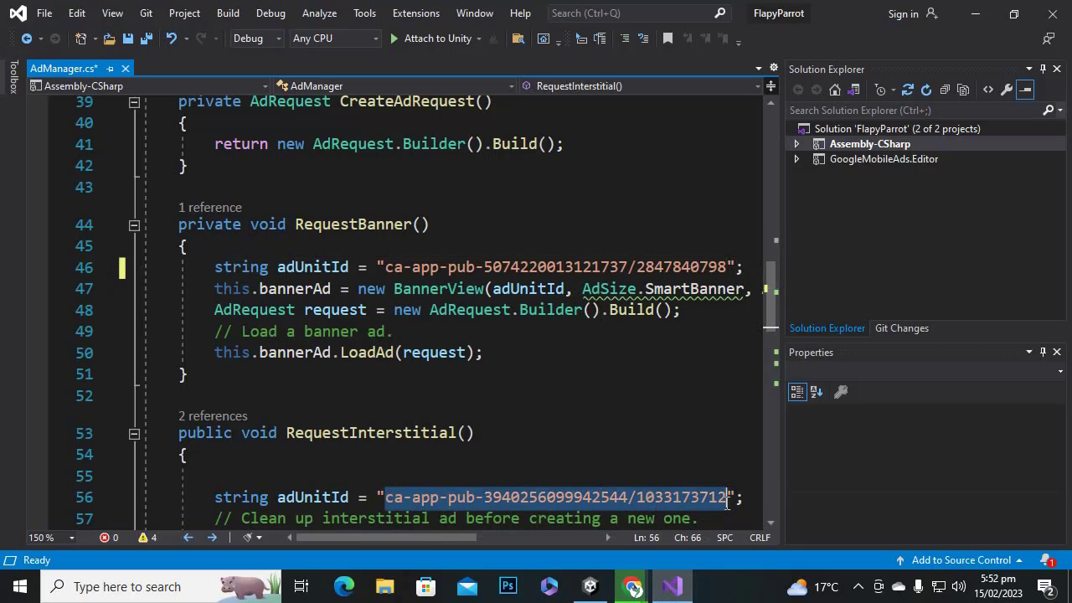
key("ctrl+v")
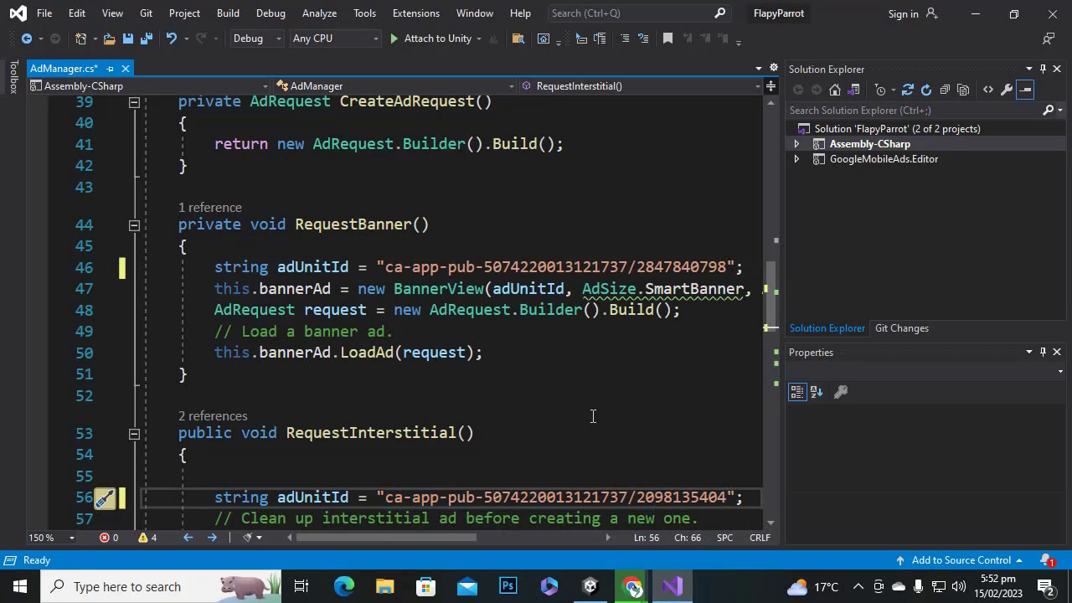
key("ctrl+s")
left_click(1052, 13)
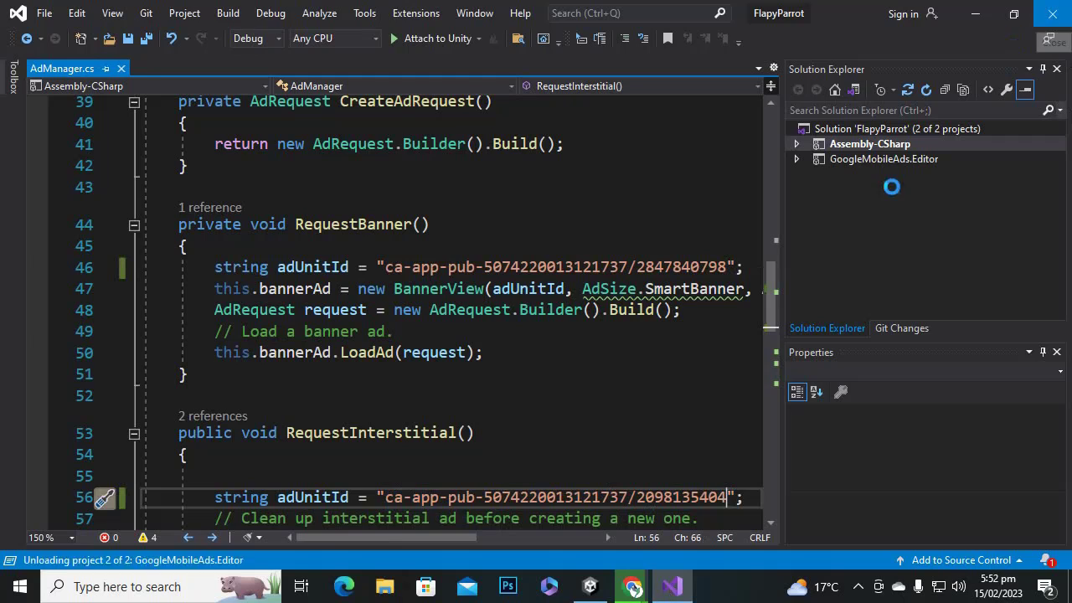
Play-test the game, flapping the parrot and dismissing the interstitial test ad, then stop Play mode.
mouse_move(590, 586)
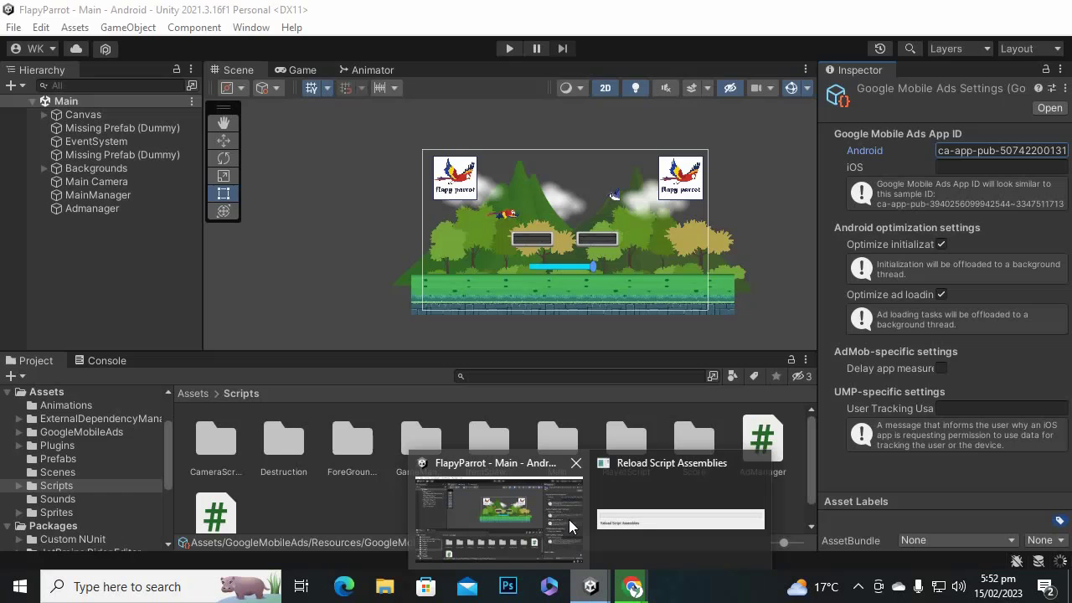
left_click(570, 519)
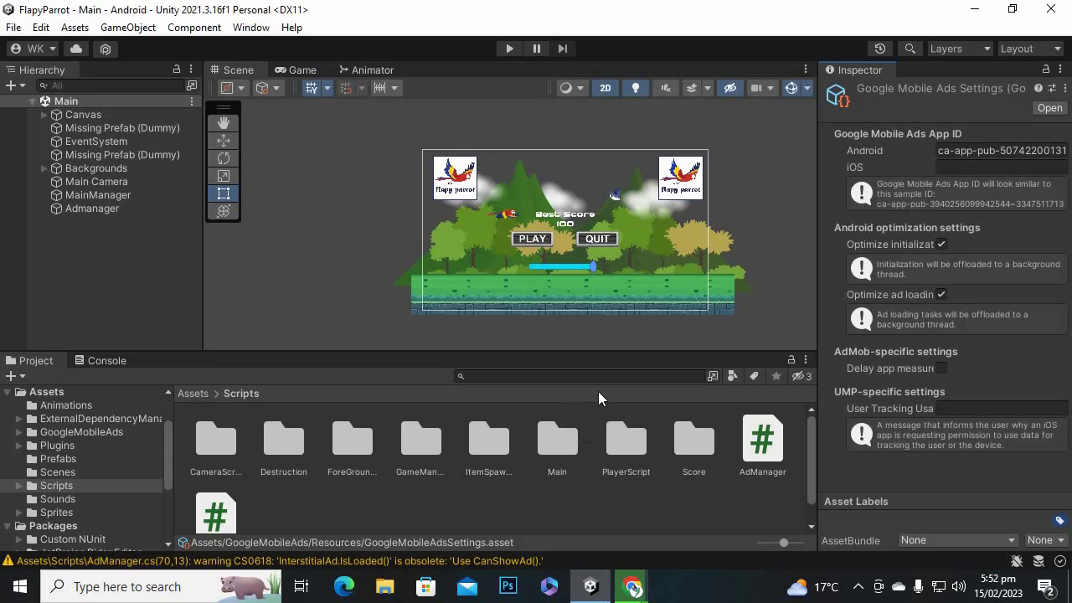
left_click(508, 50)
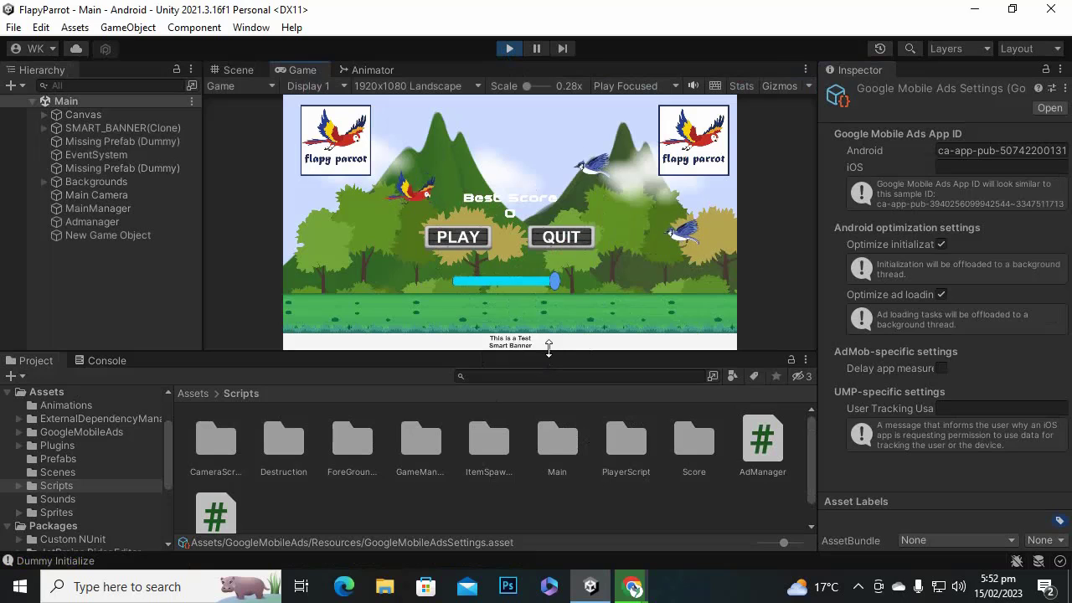
left_click(473, 241)
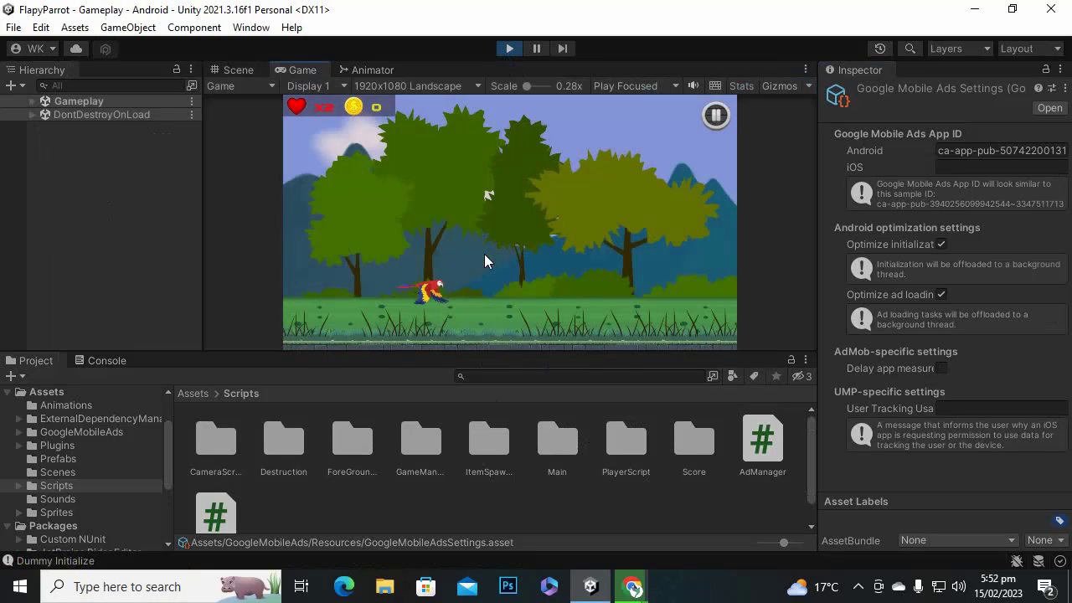
left_click(484, 254)
left_click(490, 256)
left_click(489, 253)
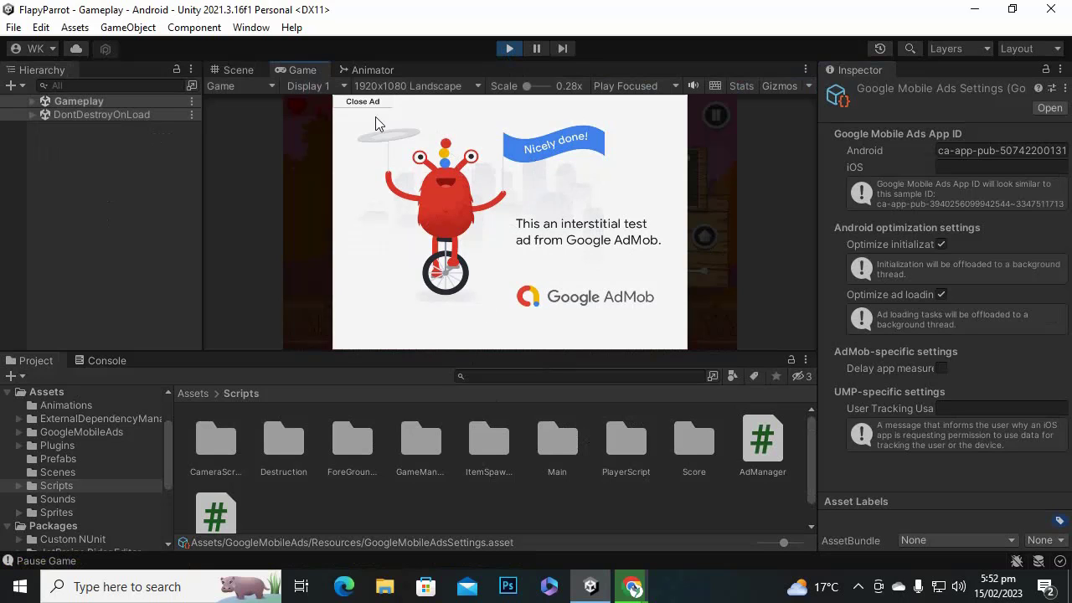
left_click(362, 102)
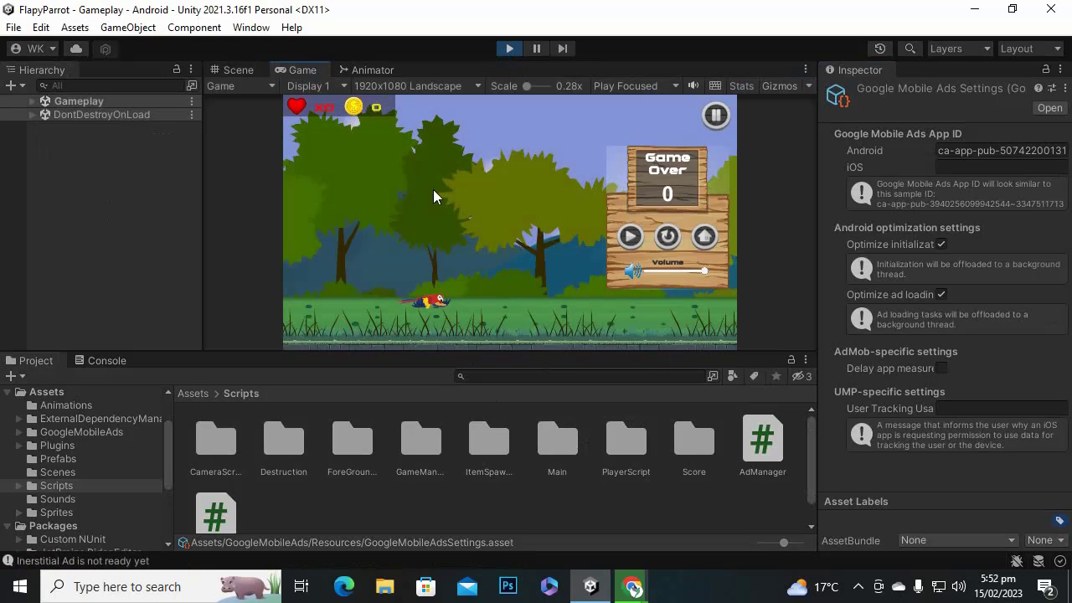
left_click(509, 48)
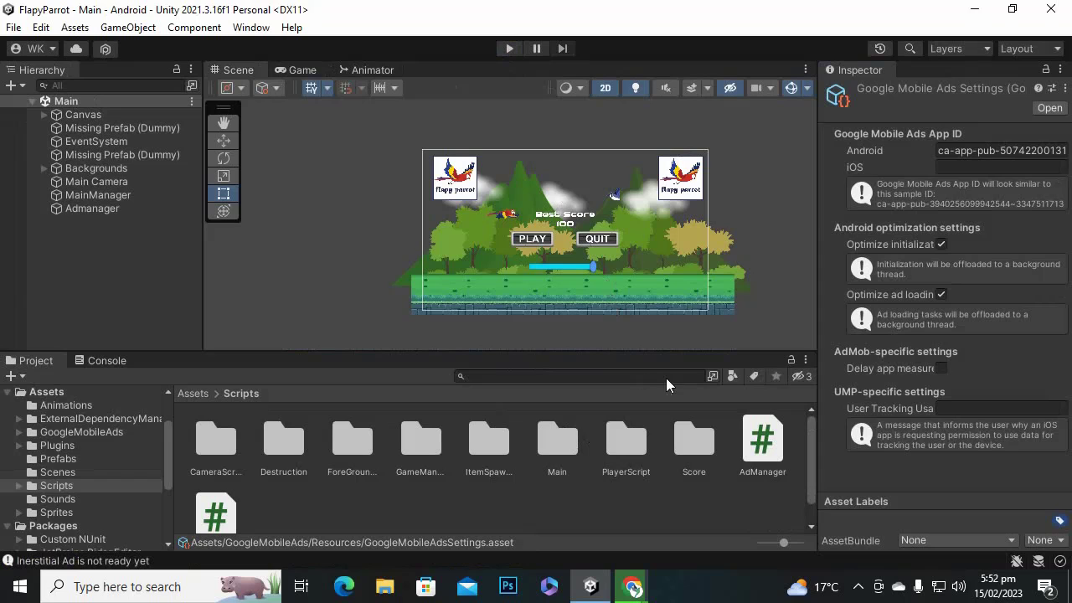
Finish the interstitial ad unit so flapybanner and flapyinterstitial are listed, then close Chrome.
mouse_move(633, 586)
left_click(720, 511)
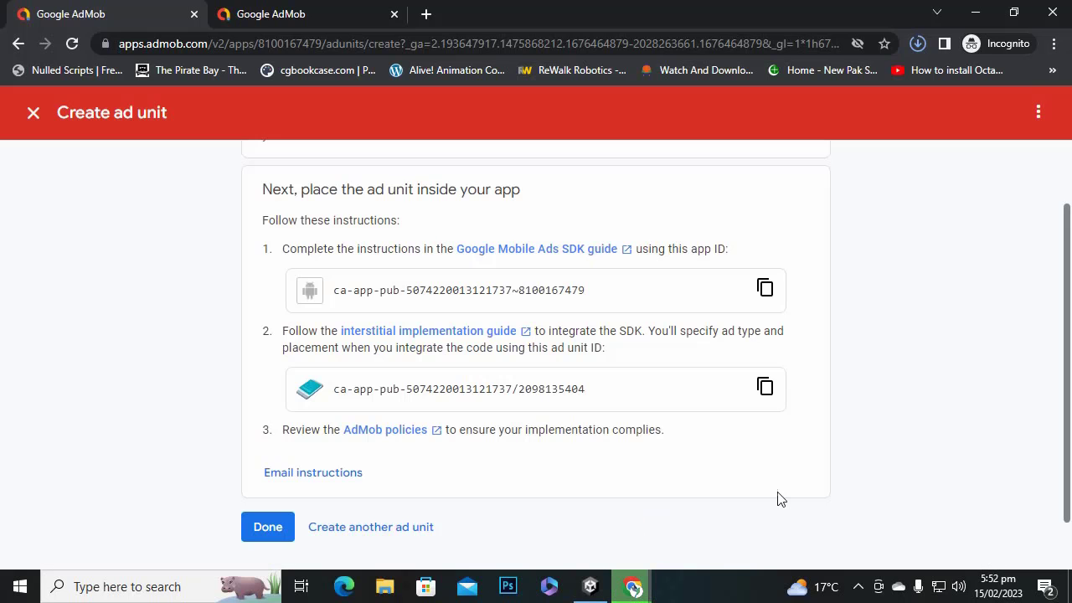
left_click(269, 528)
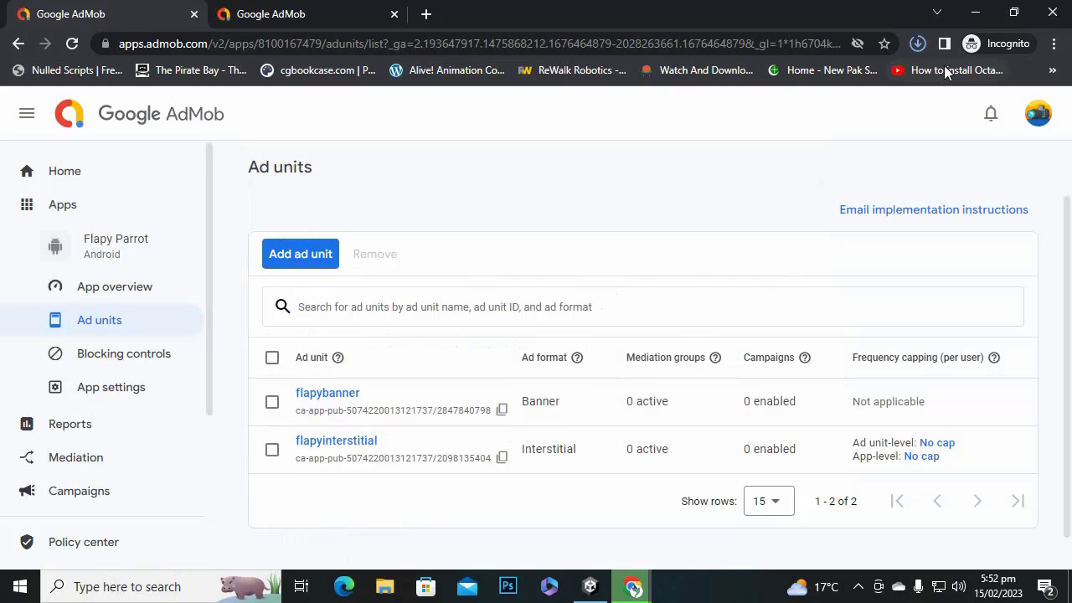
left_click(1052, 20)
left_click(1053, 15)
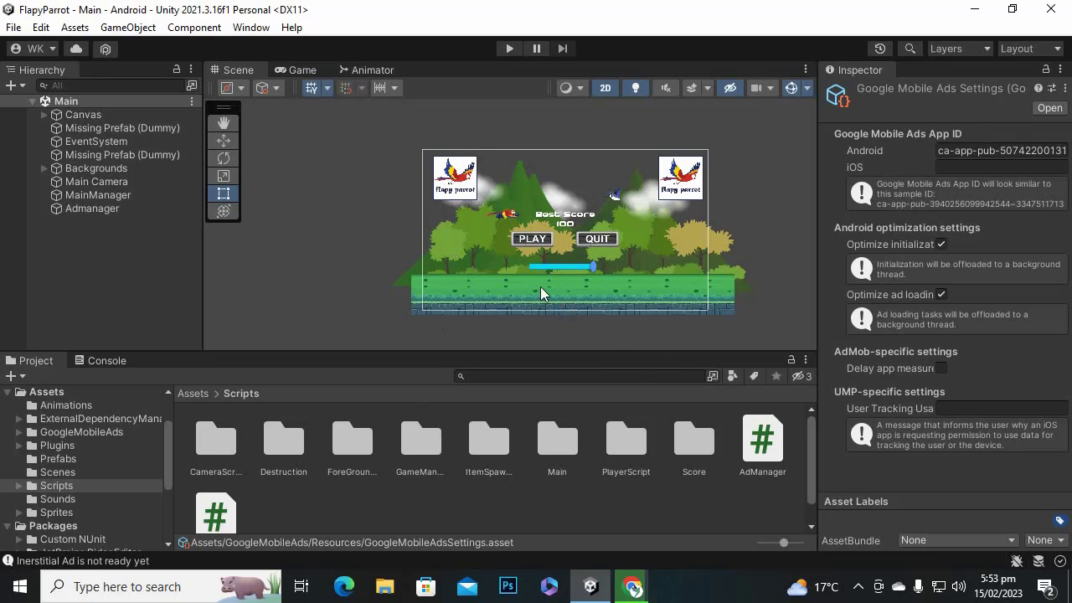
Open File > Build Settings and position its window, showing Android with the Main and Gameplay scenes.
left_click(15, 27)
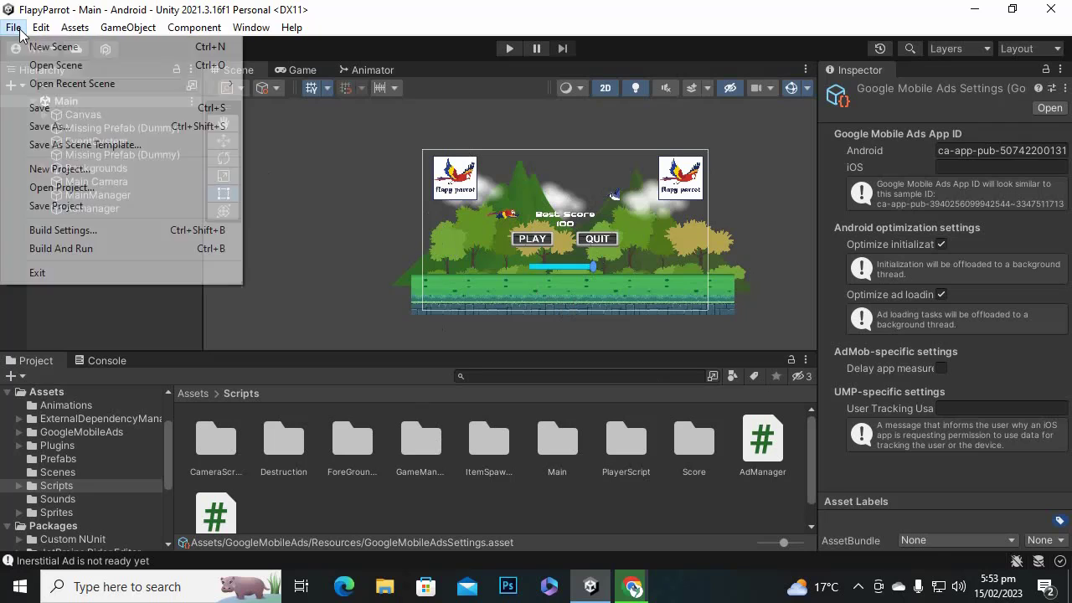
left_click(106, 230)
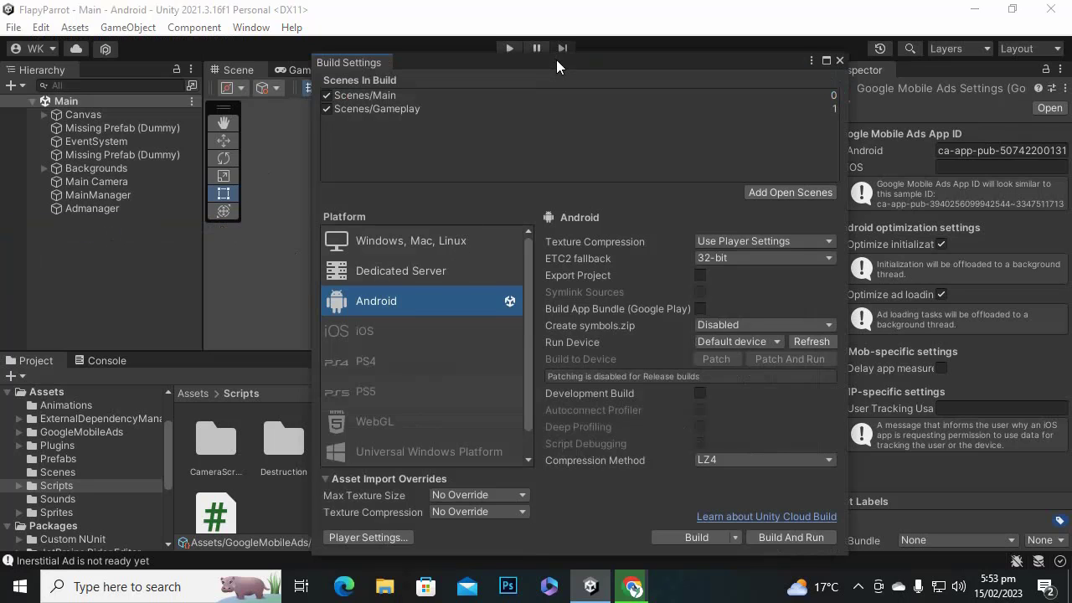
left_click_drag(556, 59, 443, 46)
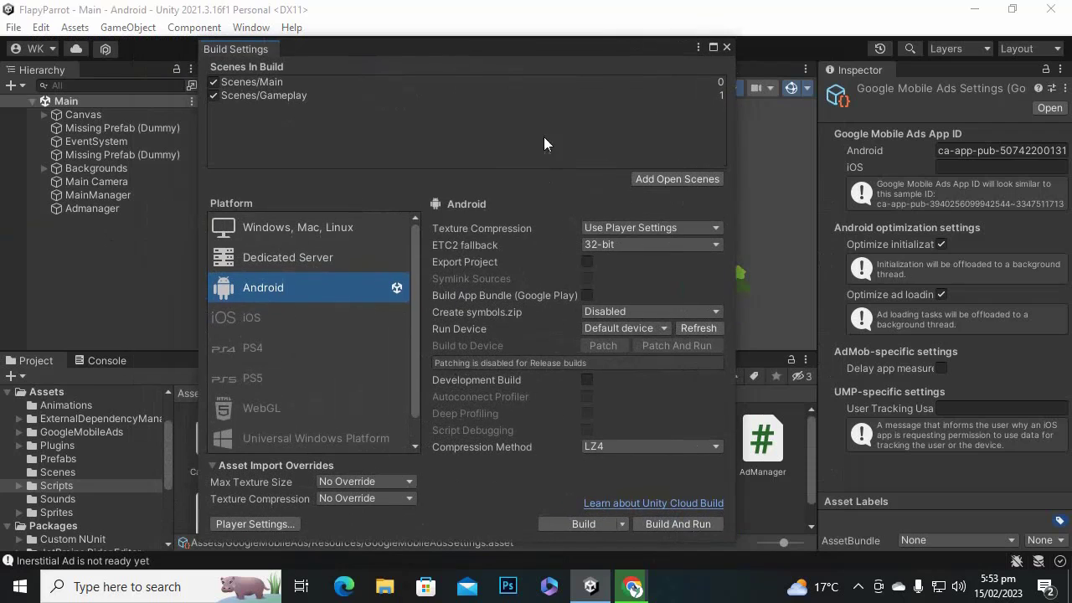
left_click_drag(572, 49, 519, 49)
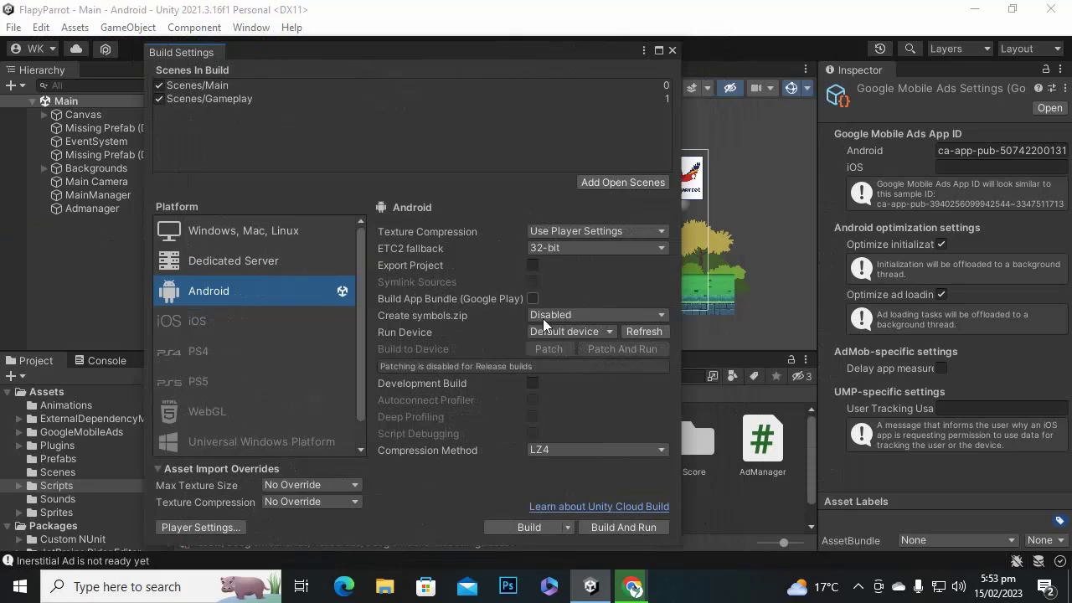
Open Player Settings and change the Company Name to incern.
left_click(177, 528)
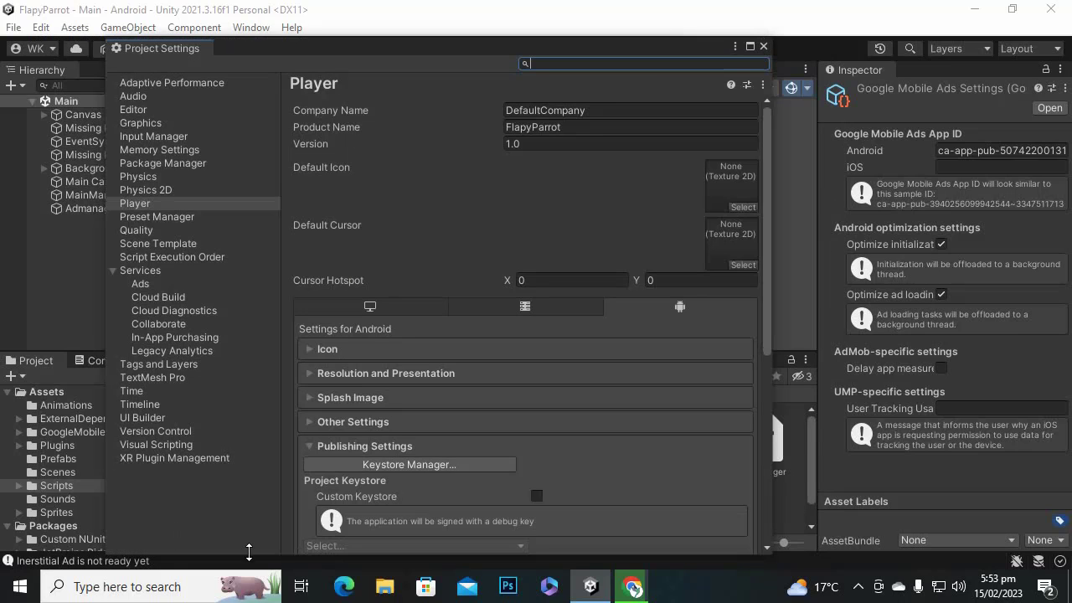
left_click(598, 111)
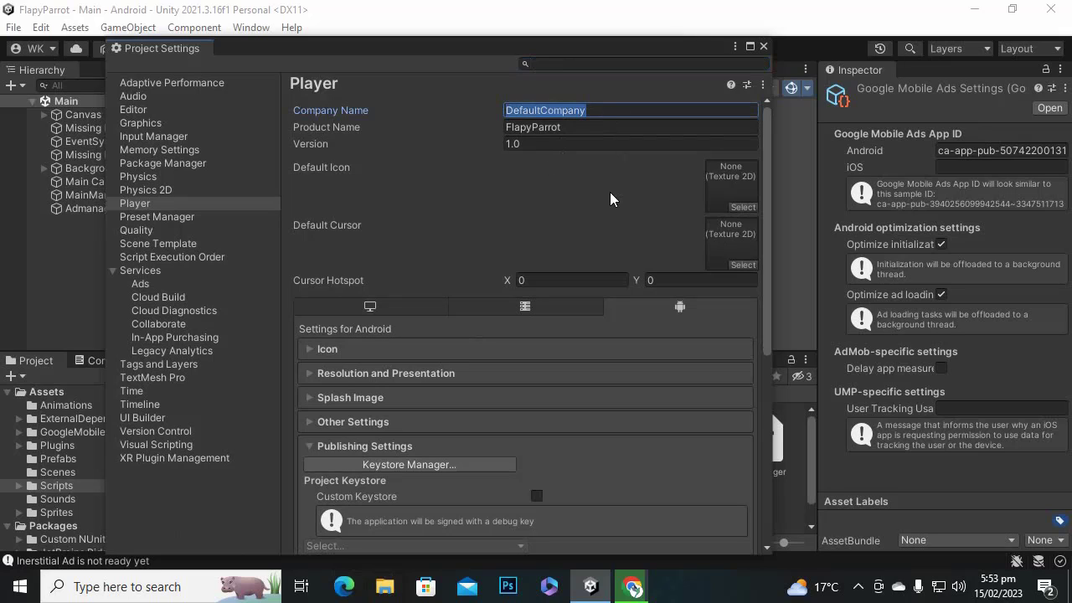
type("incern")
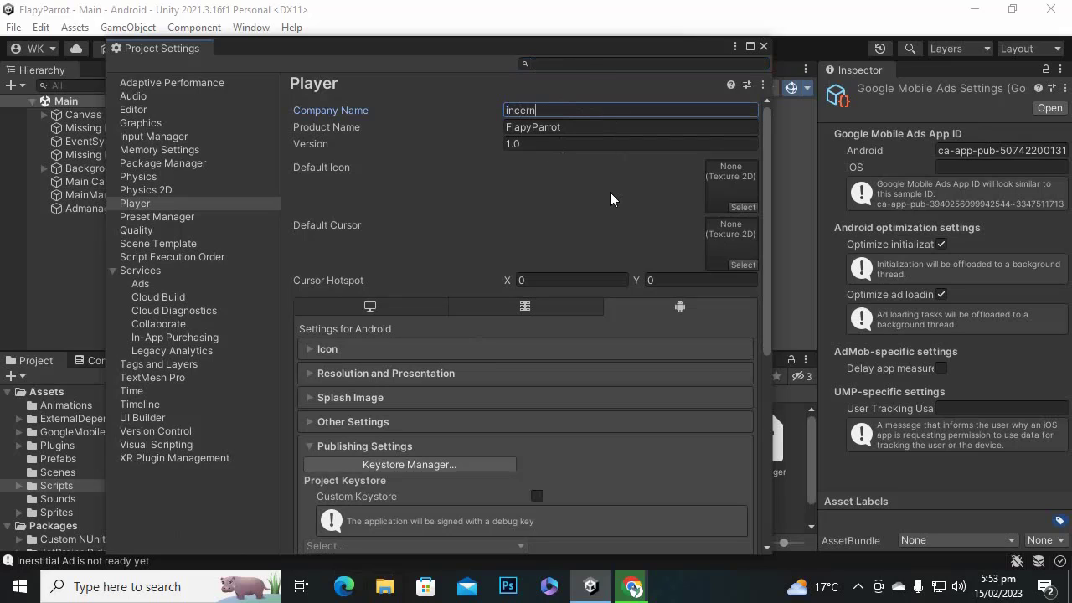
left_click(630, 126)
left_click(632, 144)
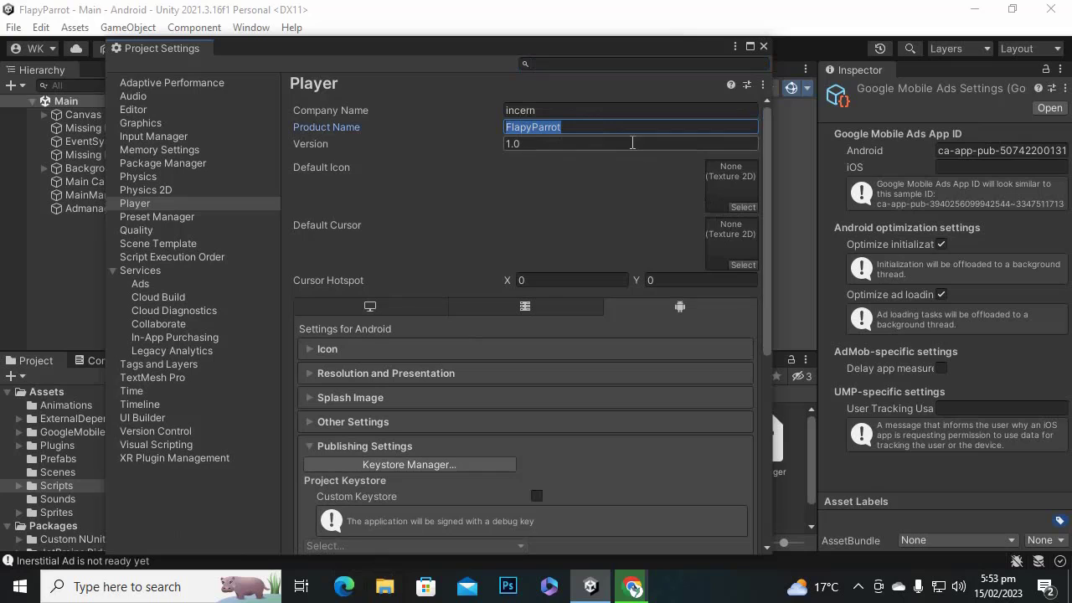
left_click(581, 129)
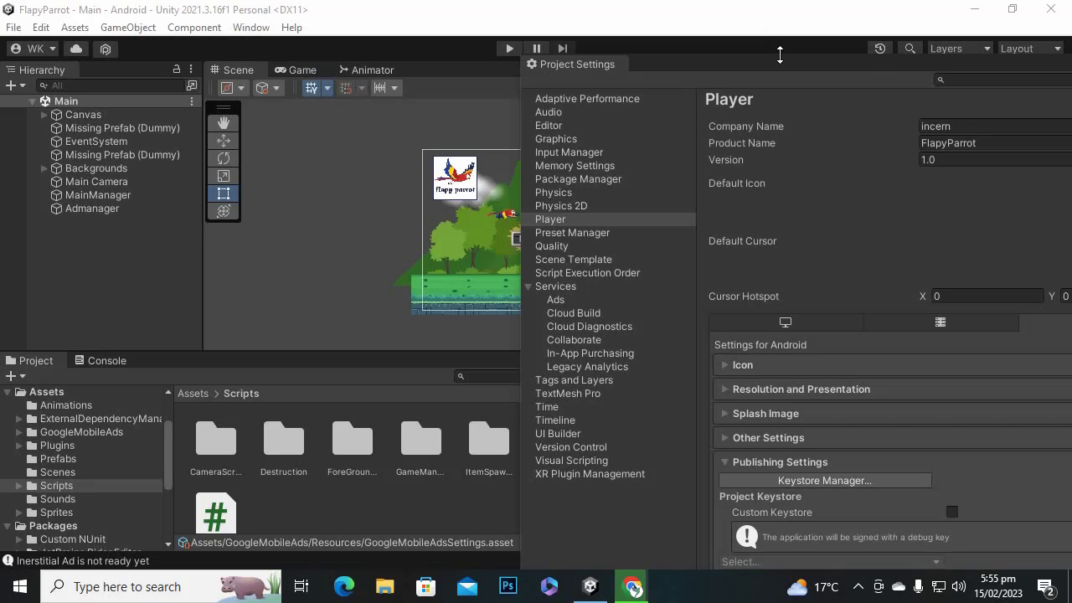
Drag the flapyparrot sprite from Assets/Sprites into the Player settings' Default Icon slot.
left_click_drag(766, 67, 455, 92)
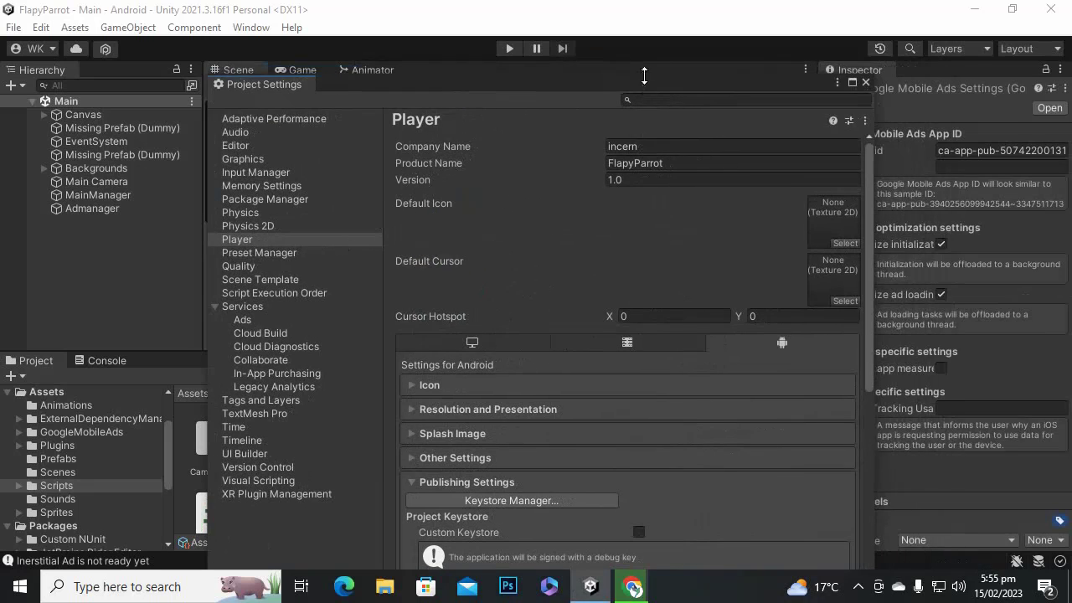
left_click_drag(644, 75, 883, 84)
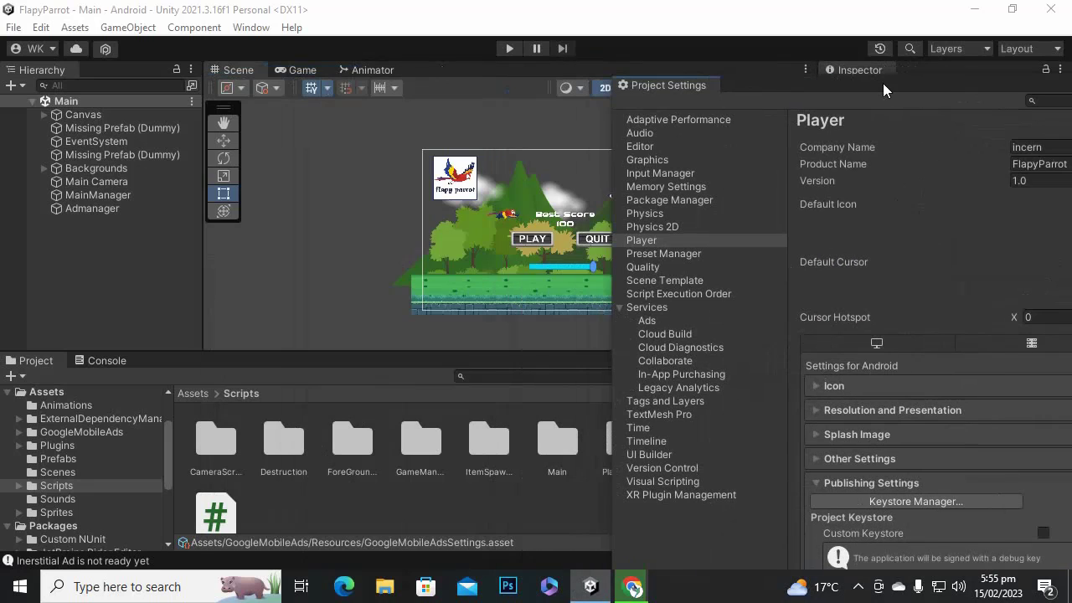
scroll(412, 496, "down", 1)
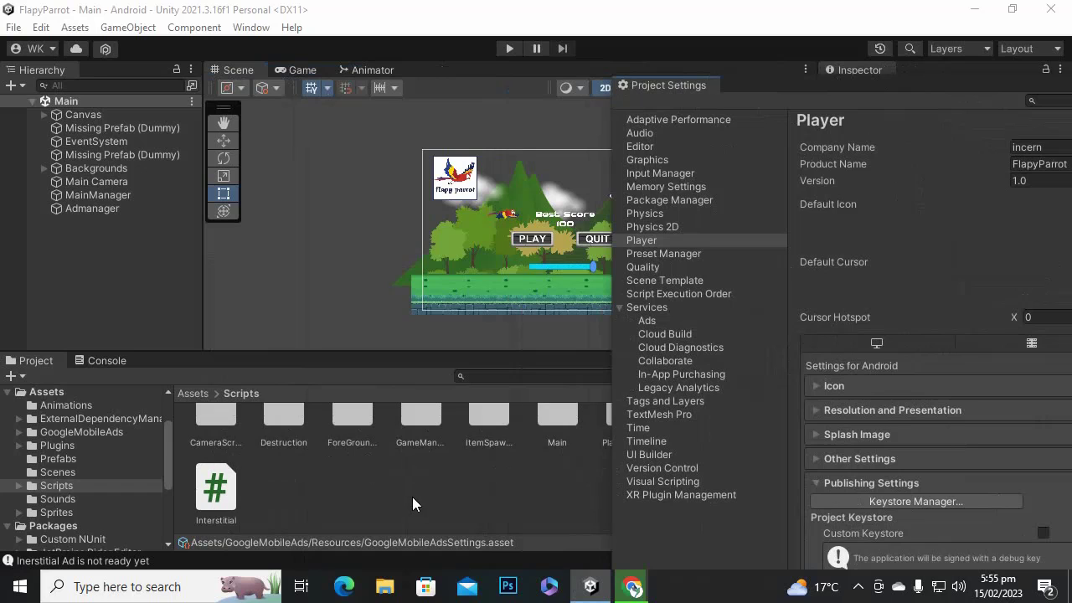
left_click(192, 393)
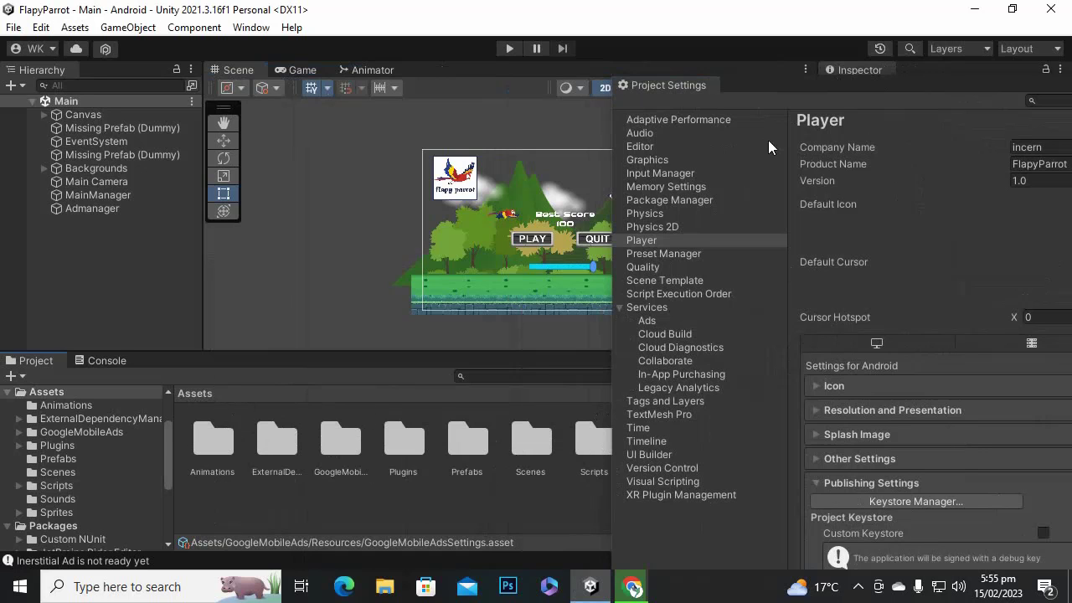
left_click_drag(795, 91, 144, 68)
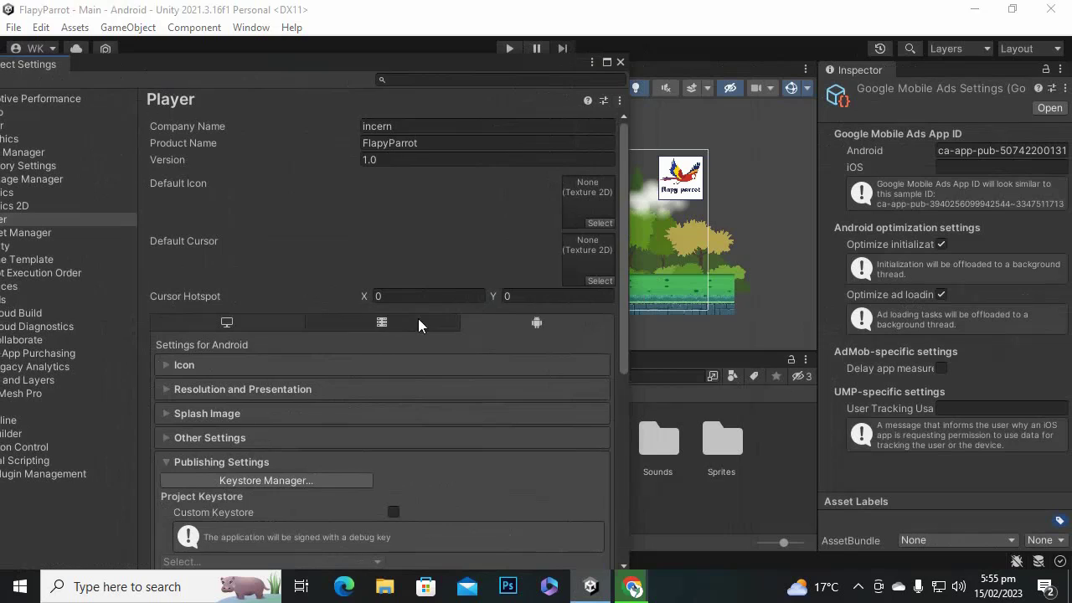
double_click(710, 459)
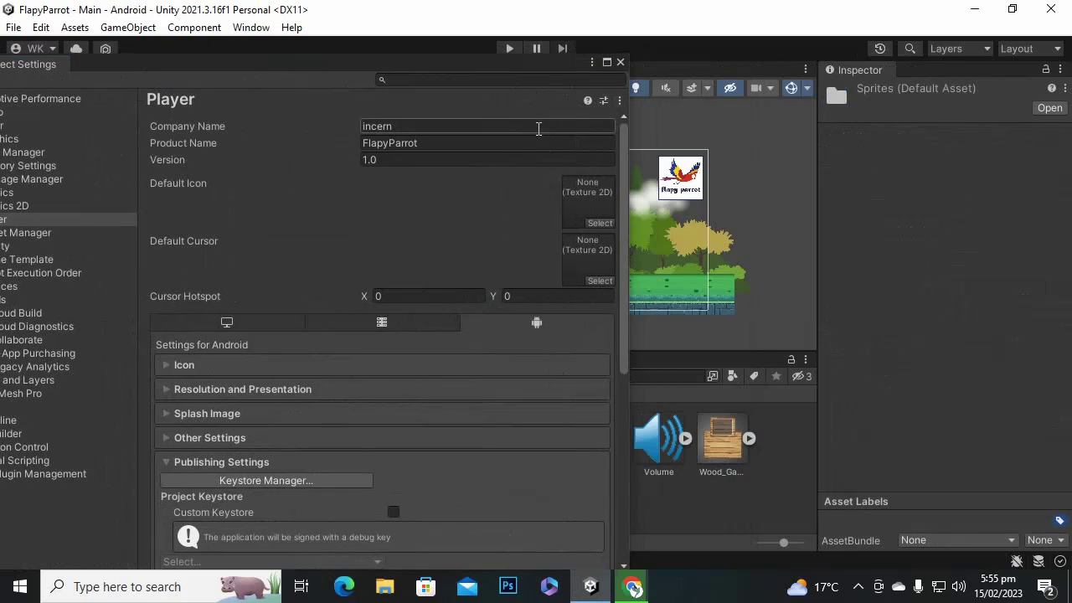
left_click_drag(407, 72, 301, 61)
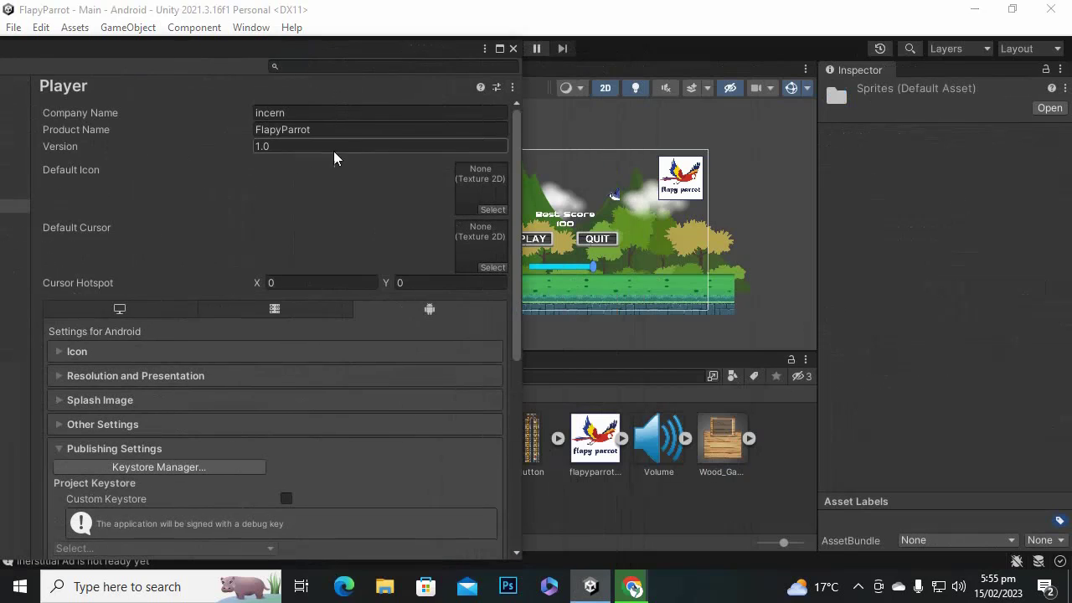
left_click_drag(594, 438, 482, 191)
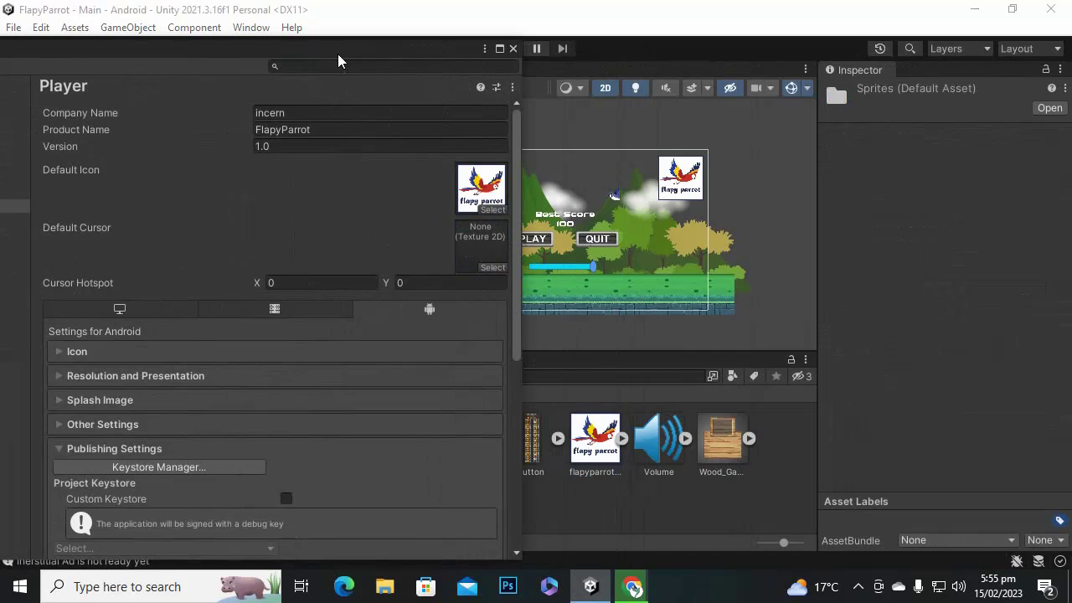
left_click_drag(327, 47, 648, 46)
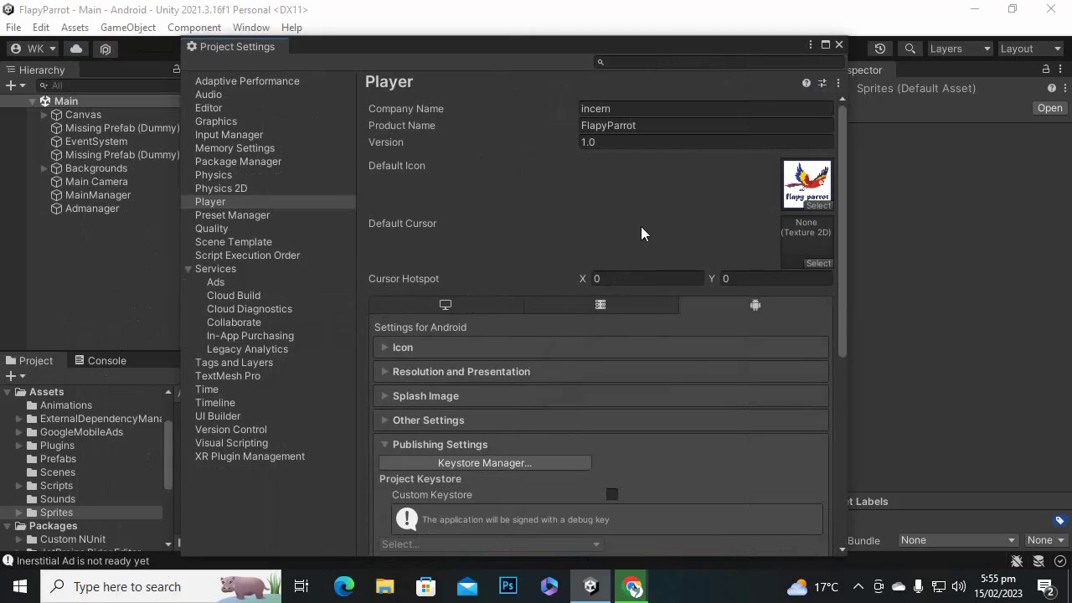
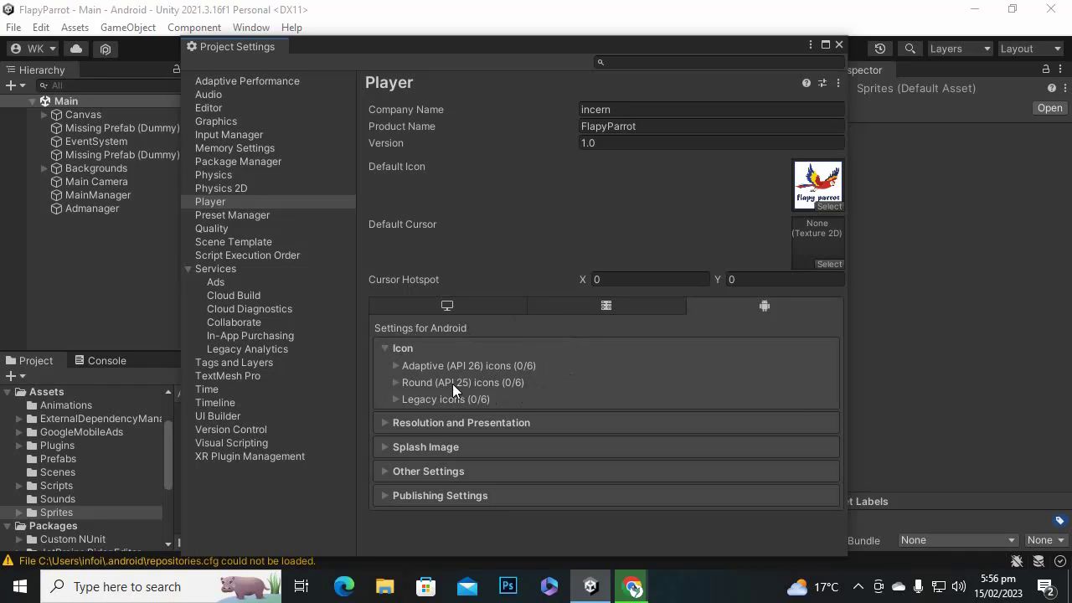
Collapse the Icon section of the Android Player settings.
left_click(386, 349)
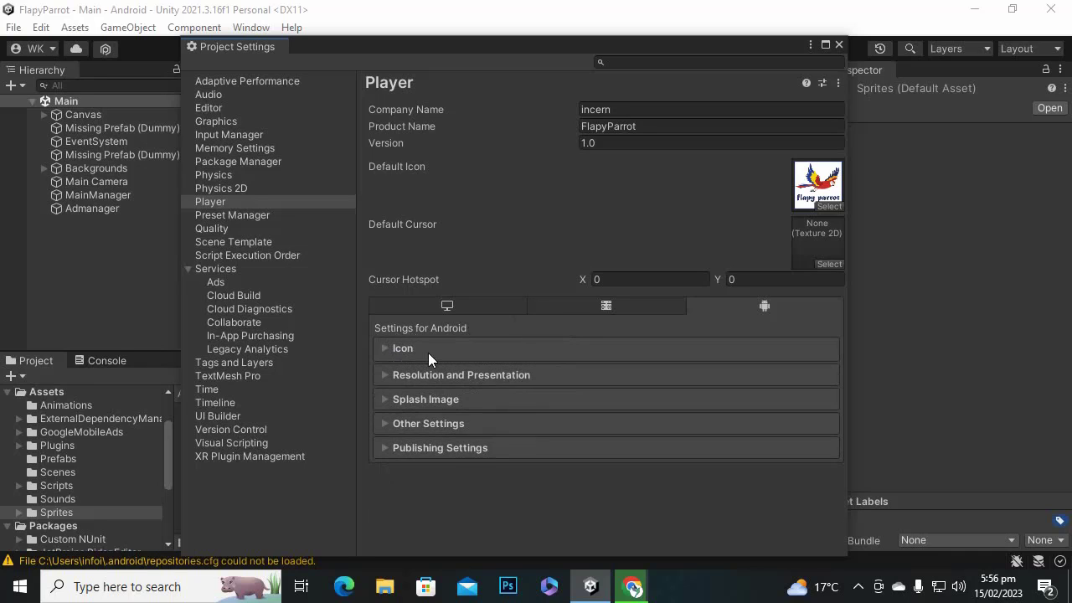
Expand Resolution and Presentation and keep the current Fullscreen Mode.
left_click(386, 372)
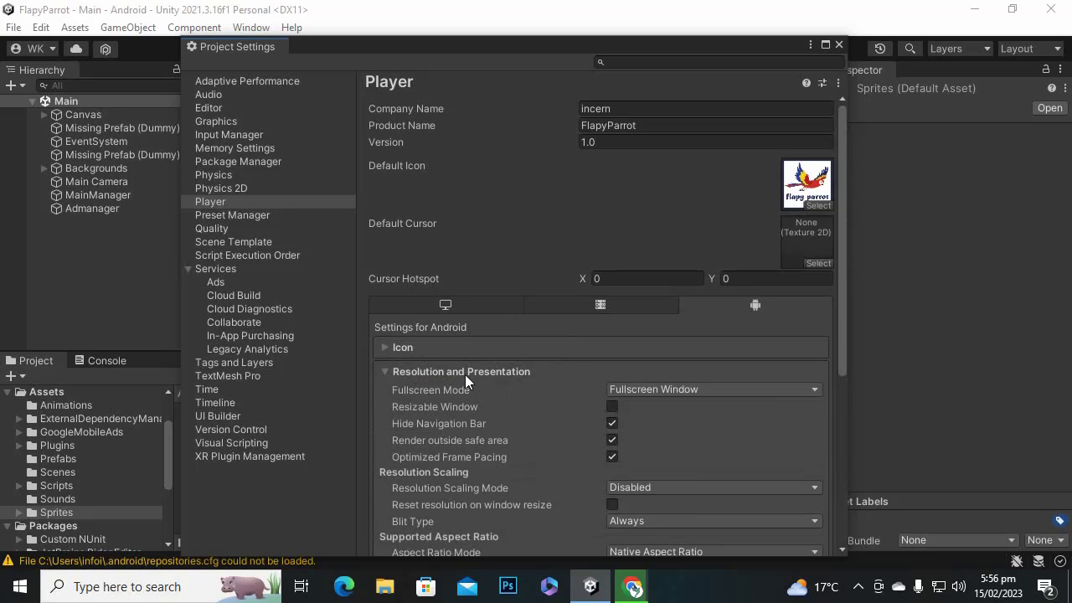
scroll(575, 386, "down", 3)
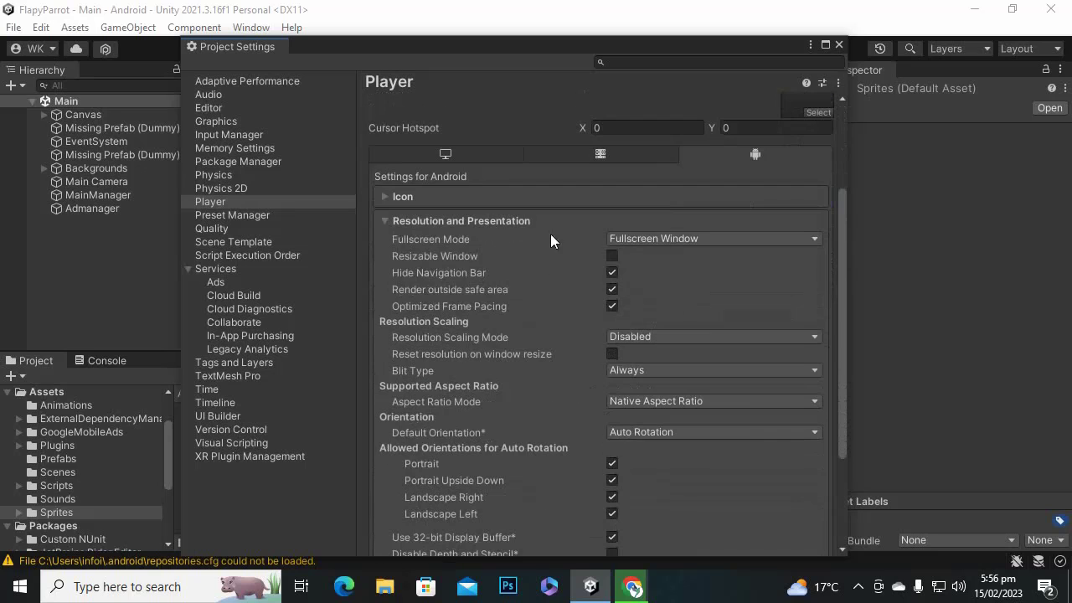
left_click(794, 239)
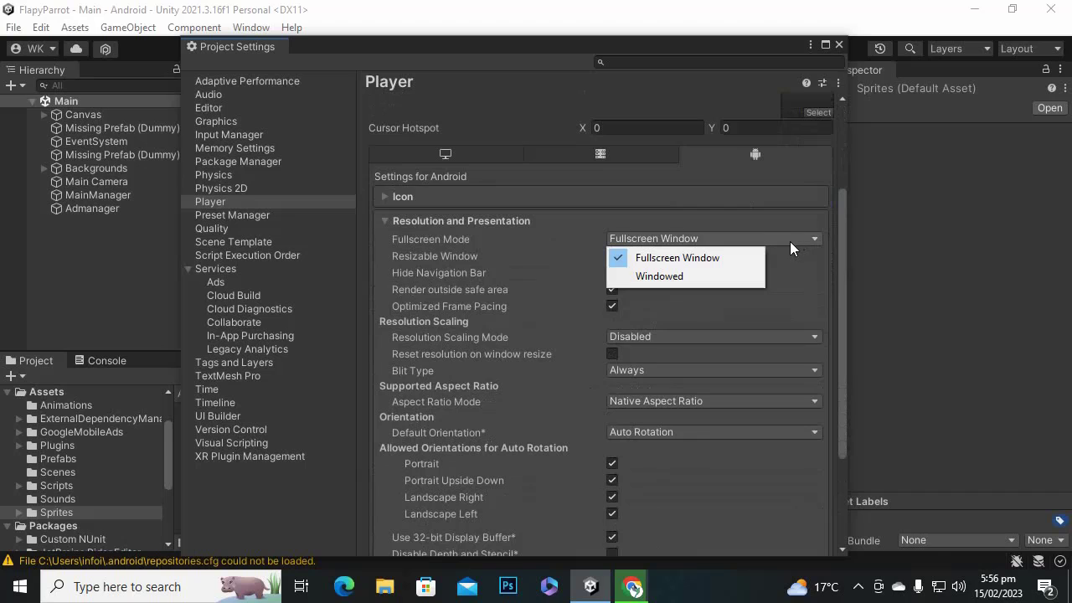
left_click(732, 220)
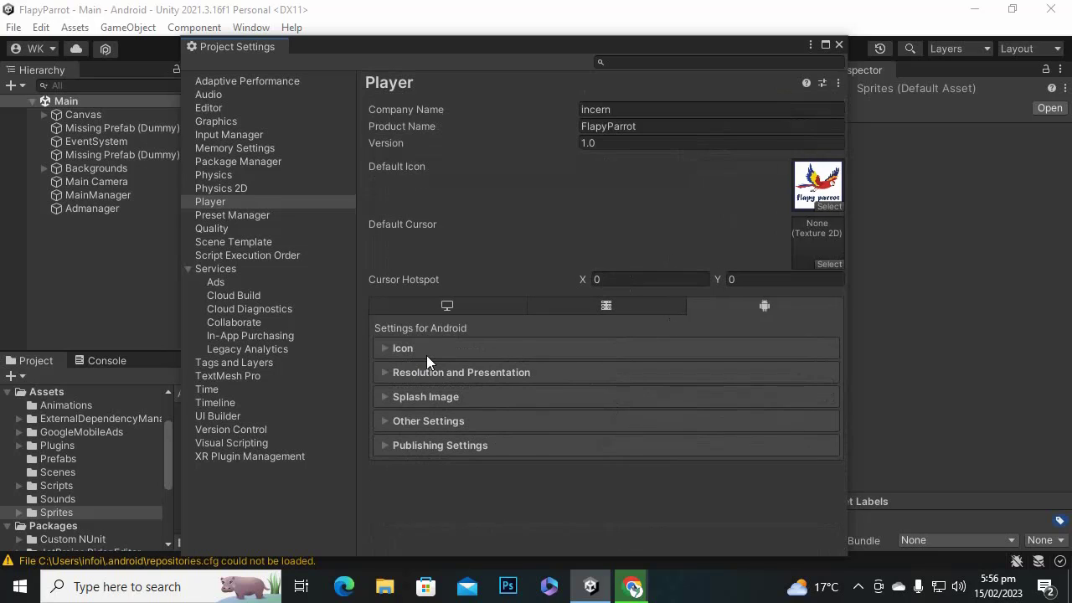
Leave Default Orientation on Auto Rotation and disallow Portrait and Portrait Upside Down.
left_click(383, 372)
scroll(754, 410, "down", 2)
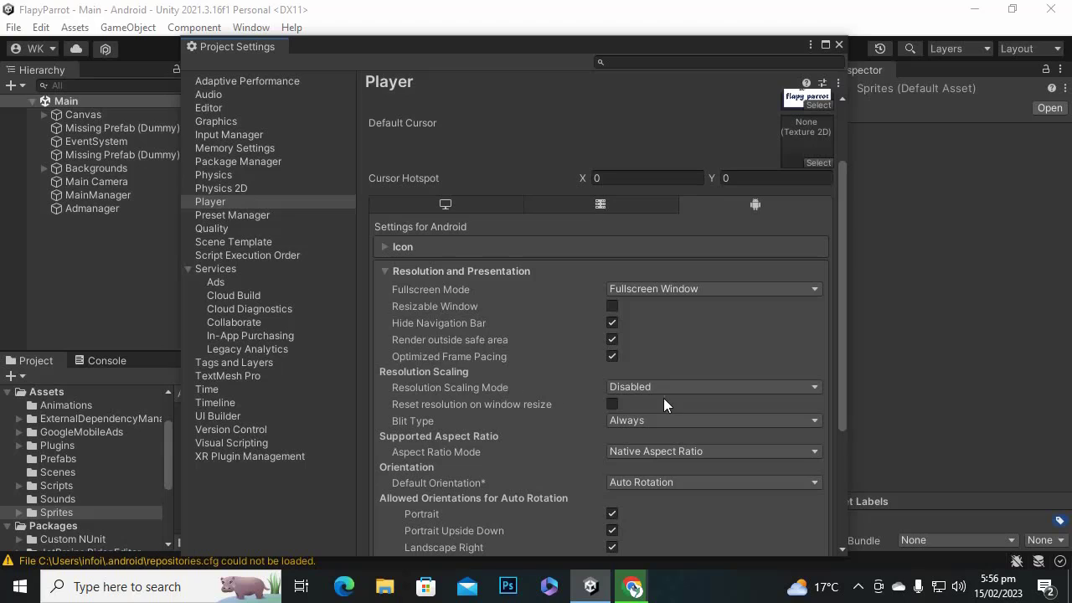
scroll(553, 368, "down", 1)
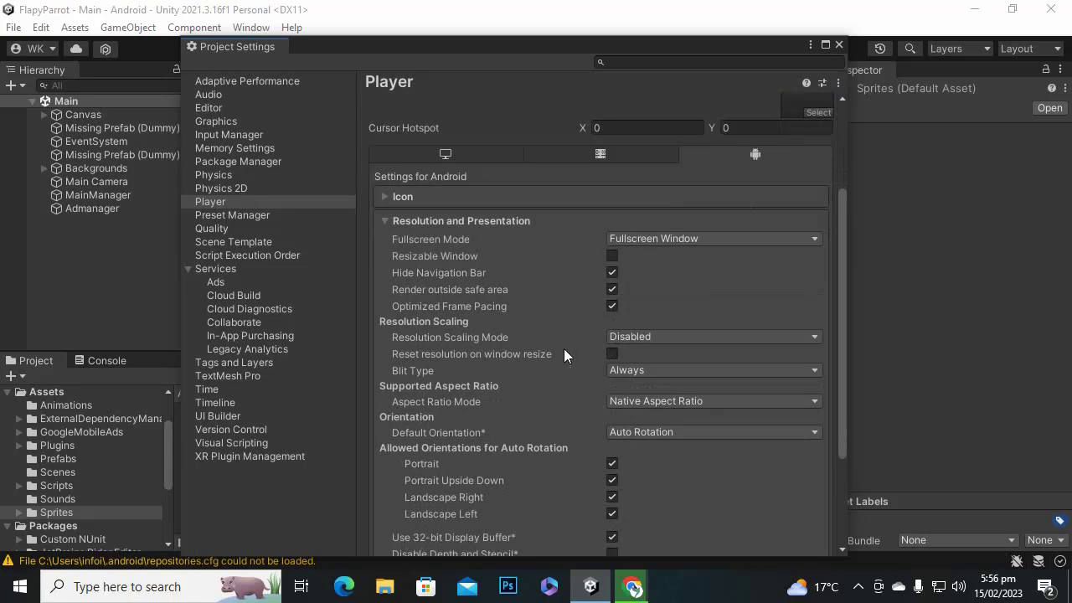
left_click(642, 432)
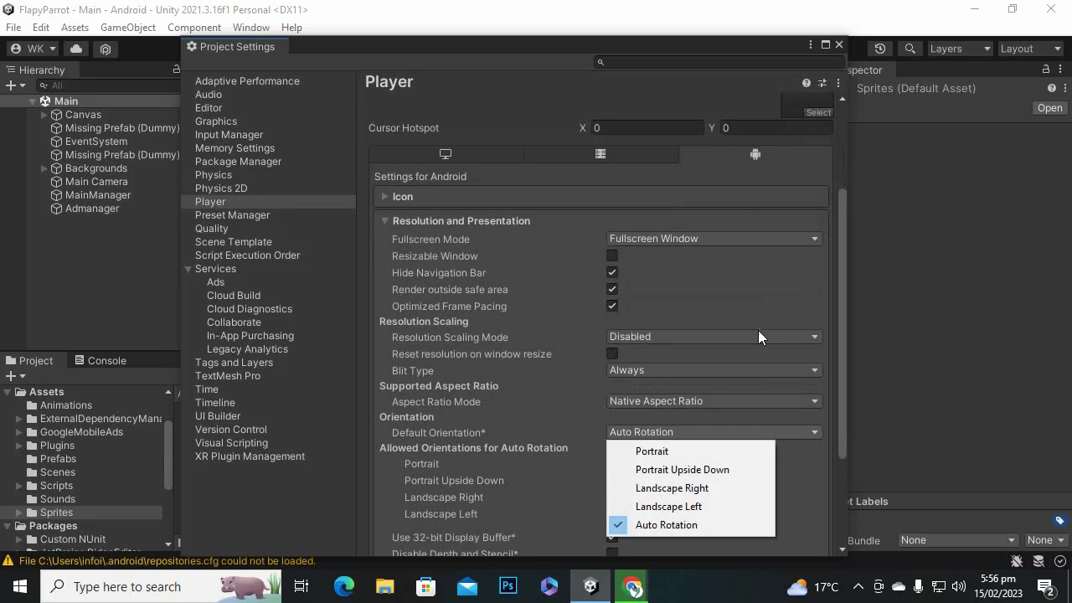
left_click(840, 248)
scroll(723, 338, "down", 2)
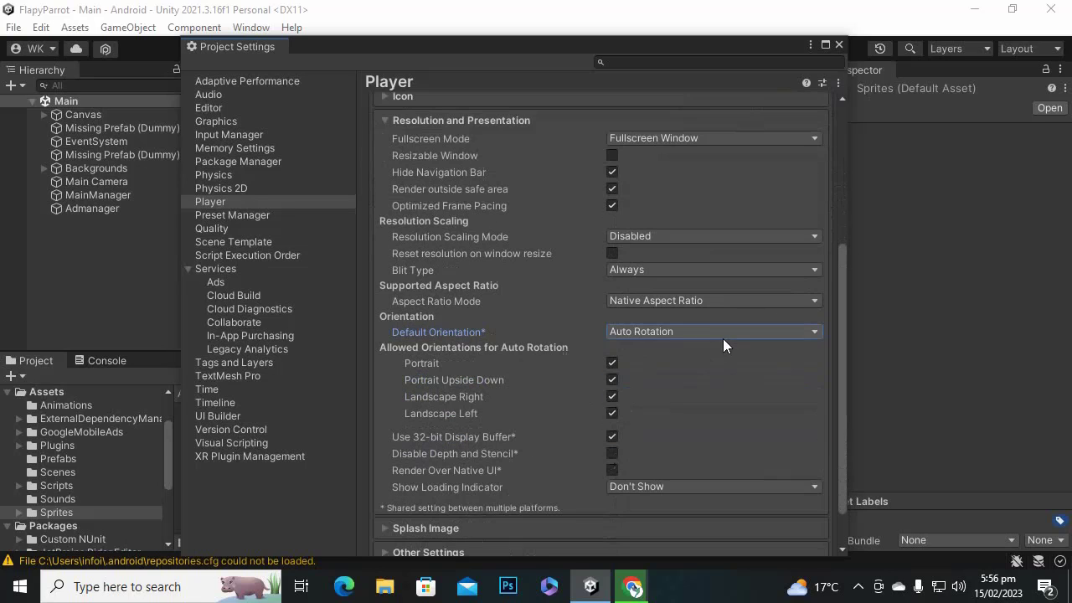
left_click(613, 361)
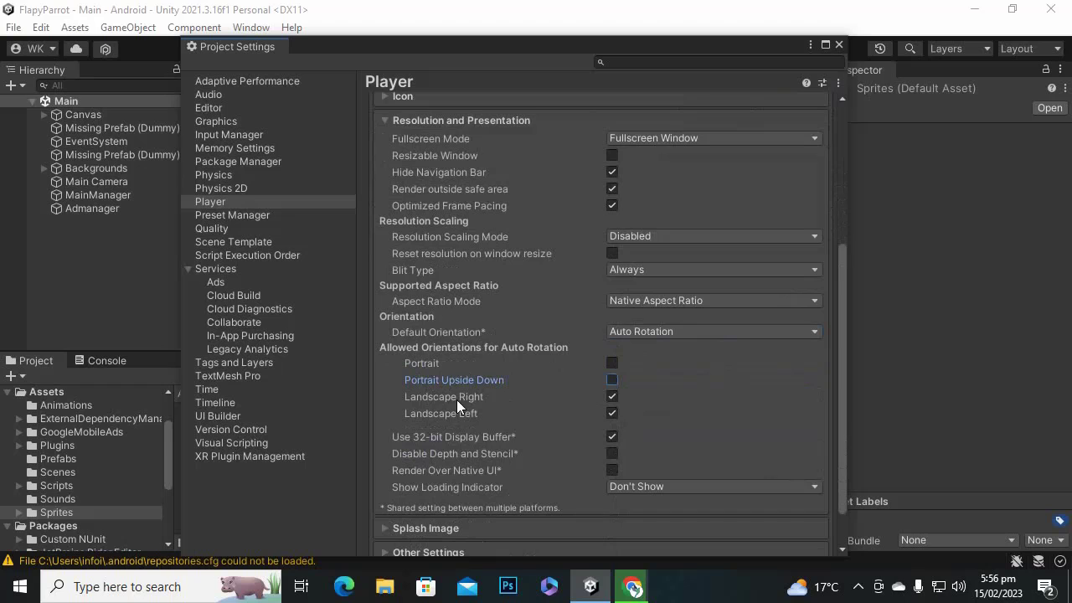
scroll(656, 453, "down", 1)
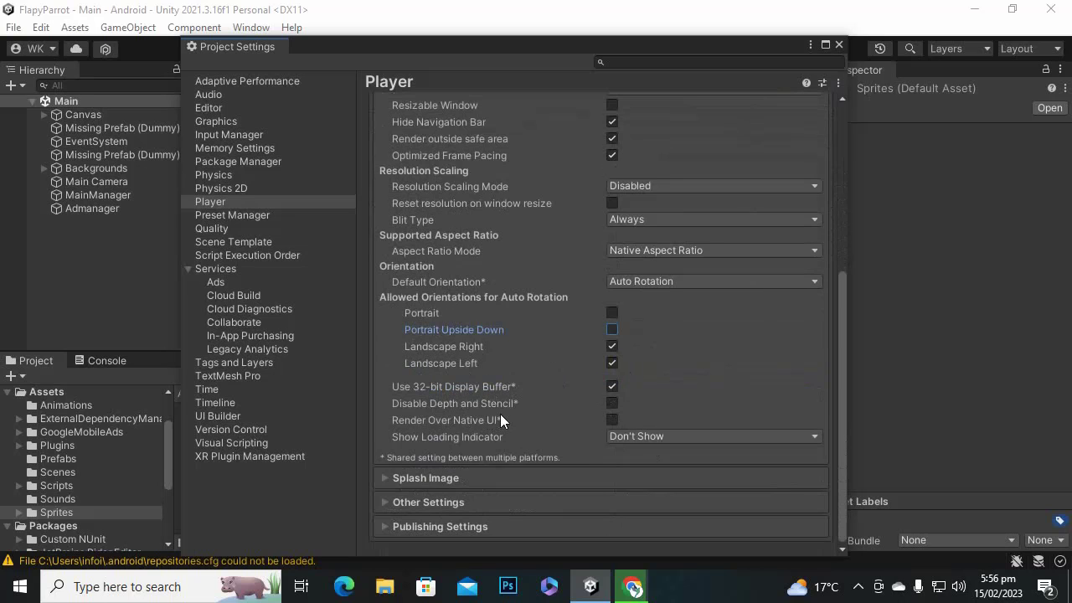
scroll(510, 412, "down", 1)
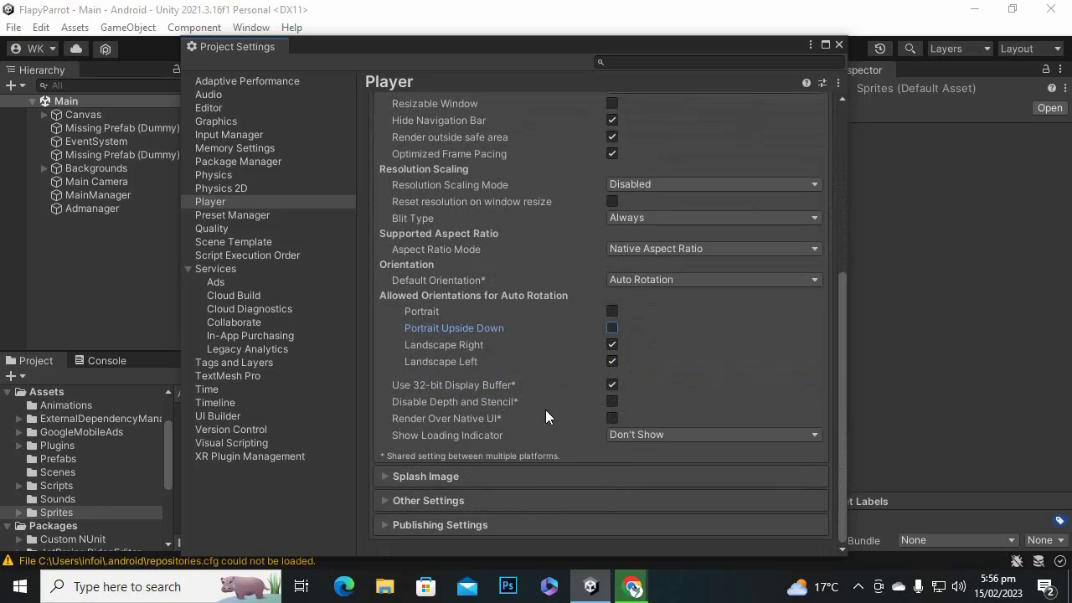
Expand Splash Image and set the flapyparrot texture as the Virtual Reality Splash Image.
left_click(384, 475)
scroll(816, 345, "down", 8)
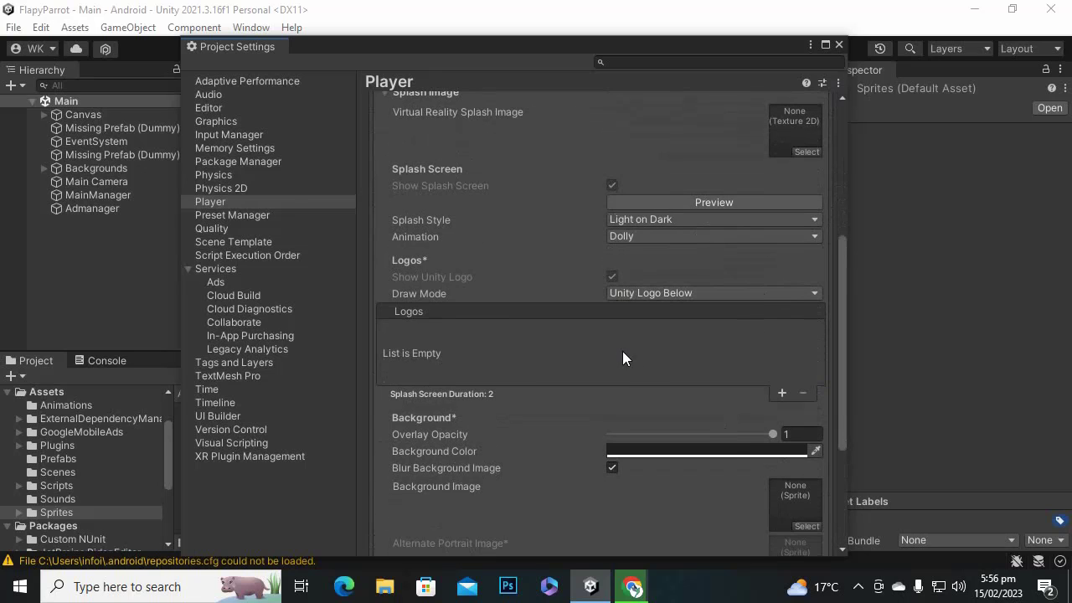
scroll(622, 351, "up", 4)
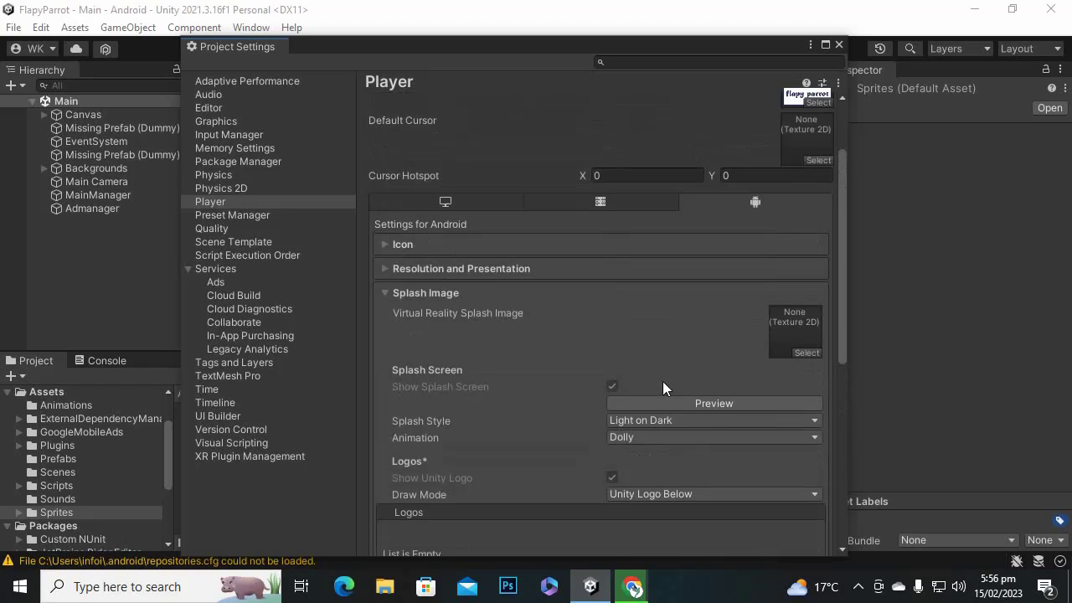
left_click(807, 353)
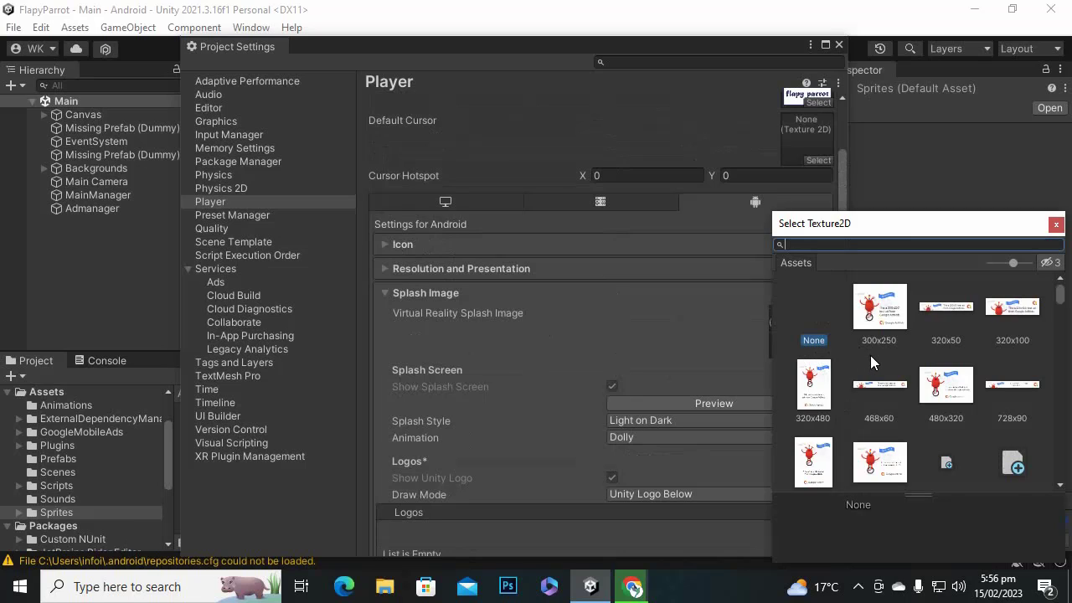
left_click(1053, 226)
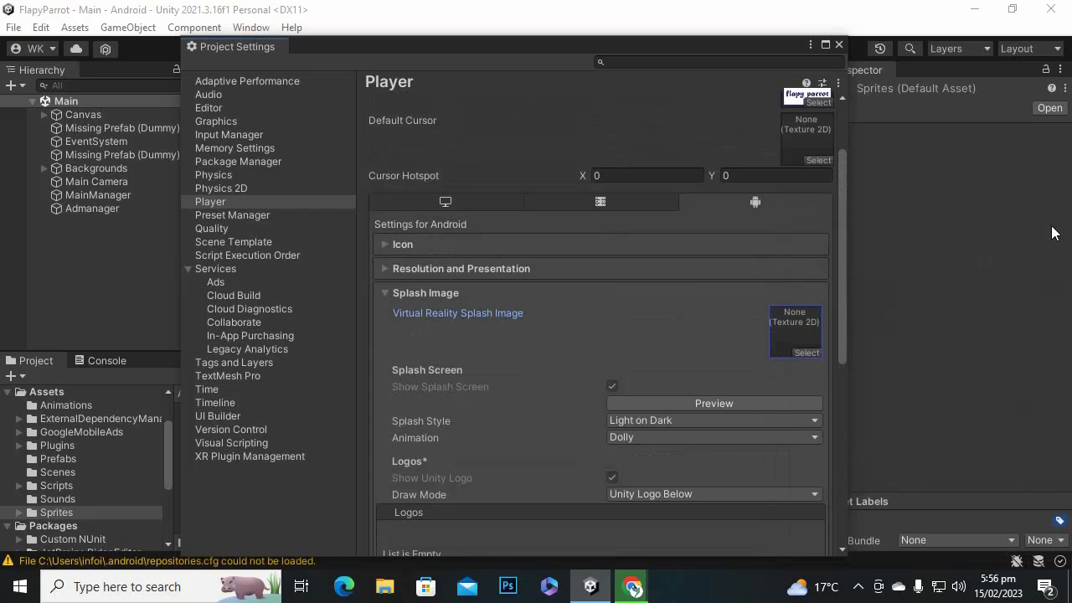
left_click_drag(671, 46, 375, 72)
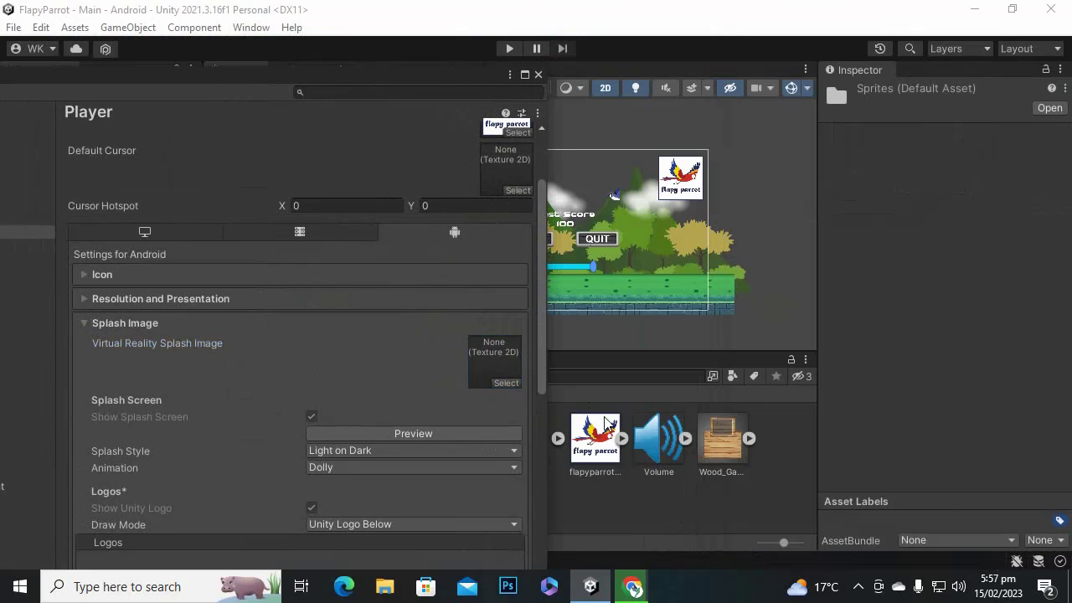
left_click_drag(595, 437, 494, 360)
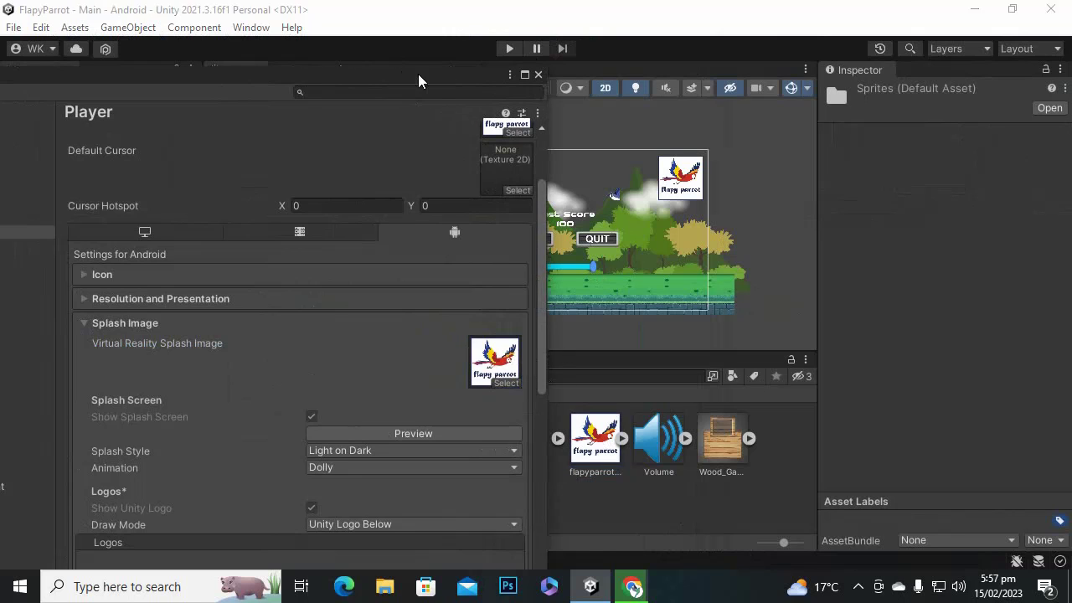
left_click_drag(438, 80, 757, 48)
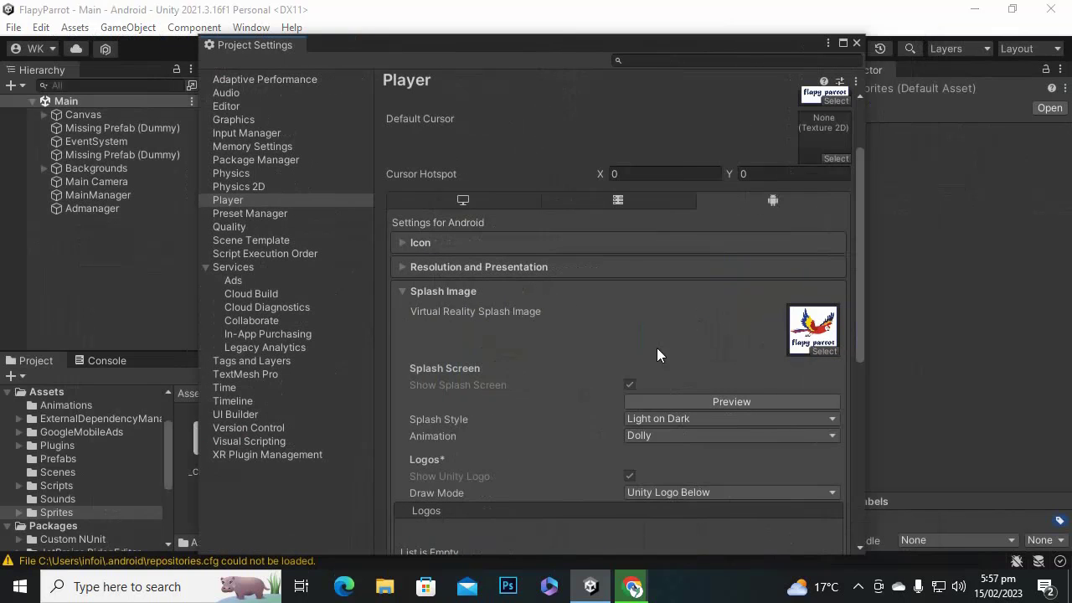
scroll(620, 373, "down", 3)
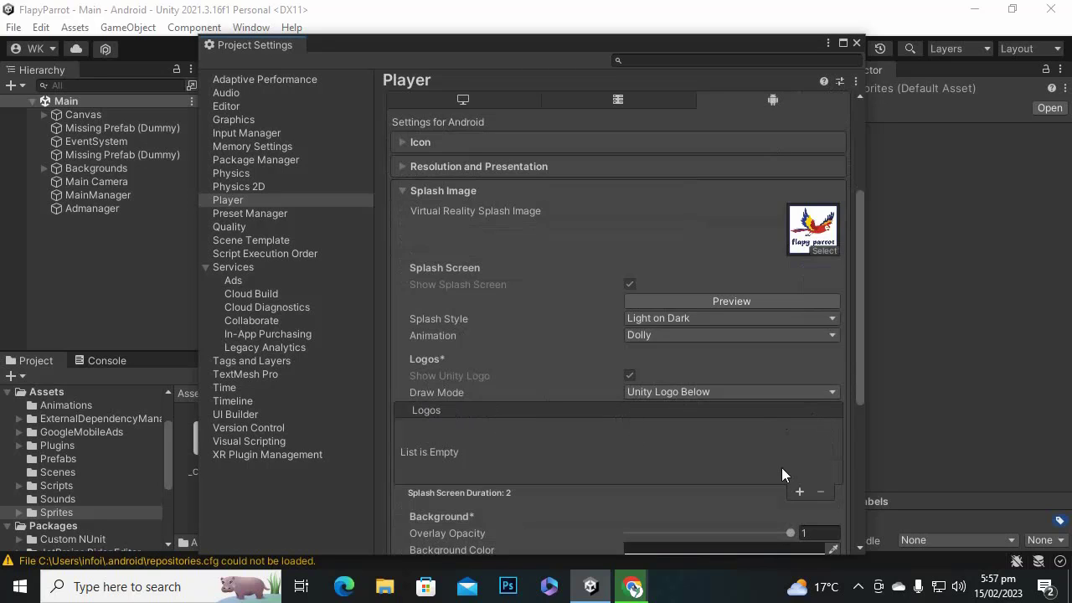
Add a new splash screen logo entry holding the flapyparrot sprite.
left_click(799, 492)
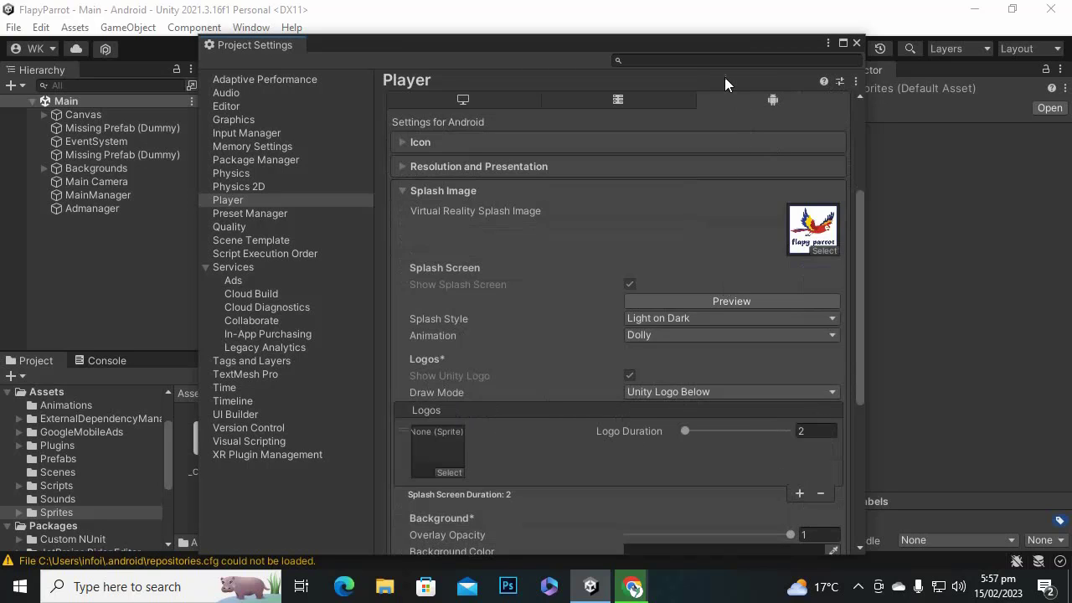
left_click_drag(566, 42, 247, 32)
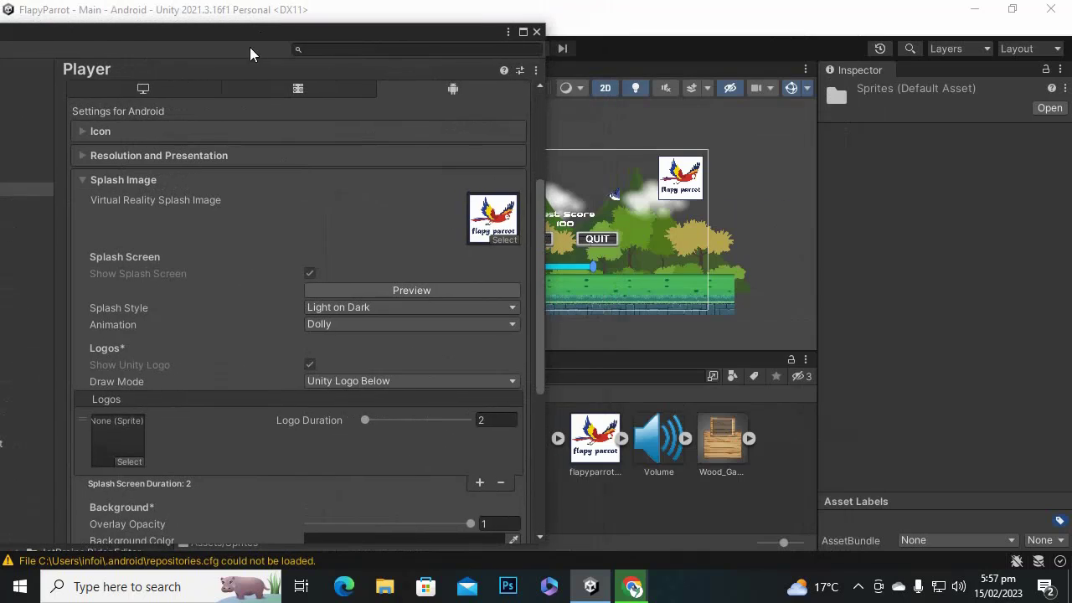
left_click_drag(426, 446, 122, 442)
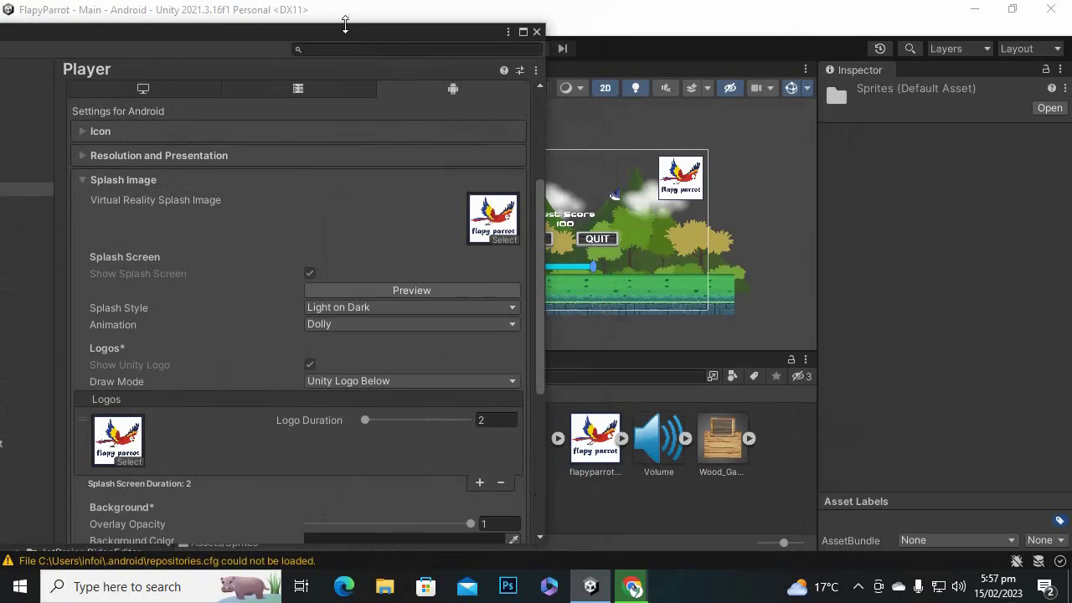
left_click_drag(352, 35, 582, 37)
scroll(605, 414, "down", 5)
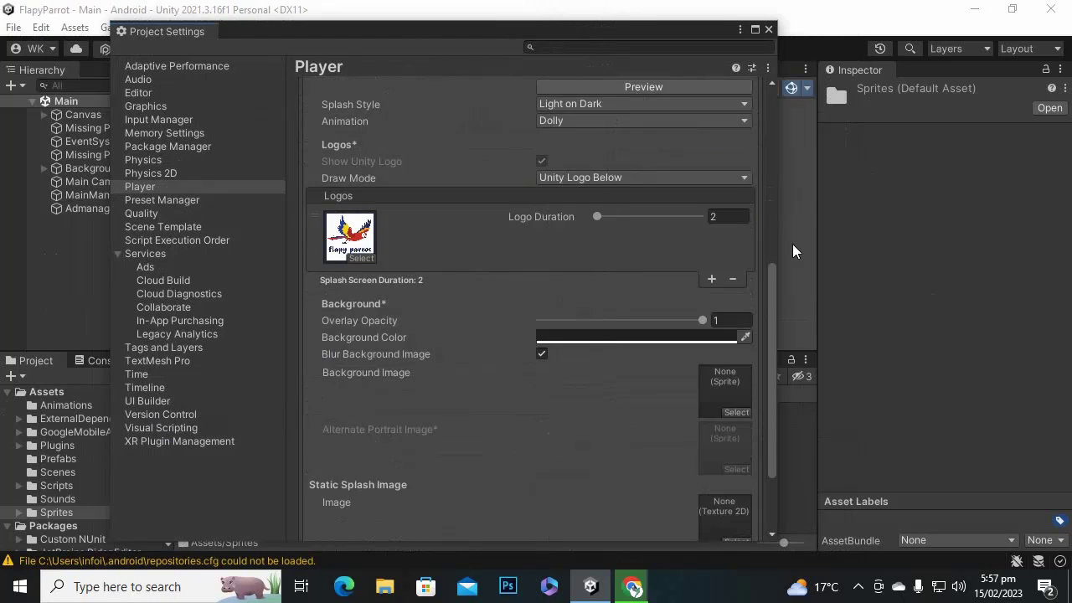
left_click_drag(643, 36, 688, 11)
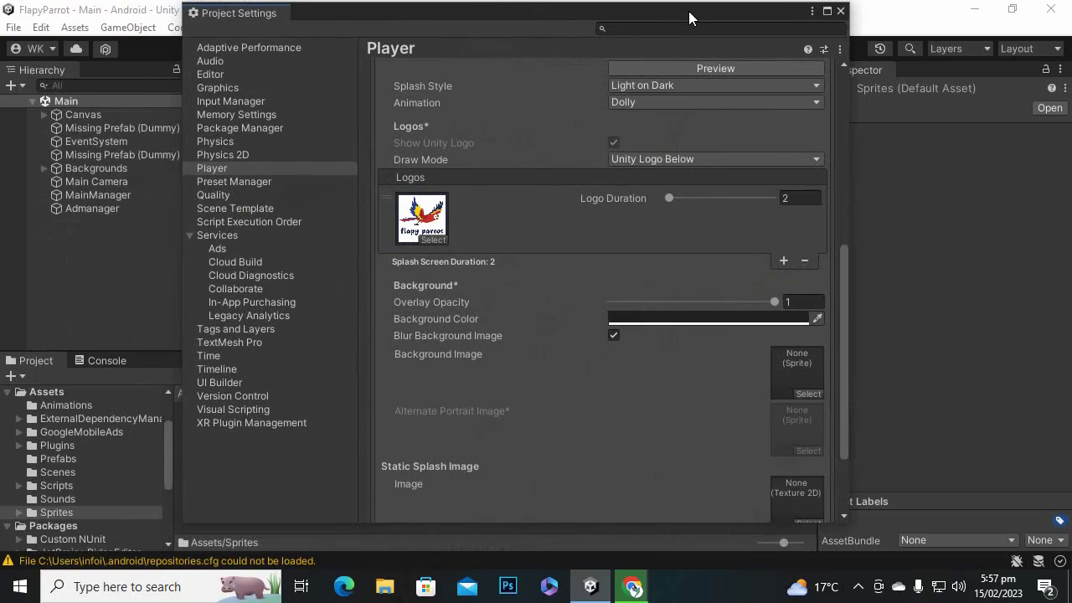
scroll(667, 318, "down", 3)
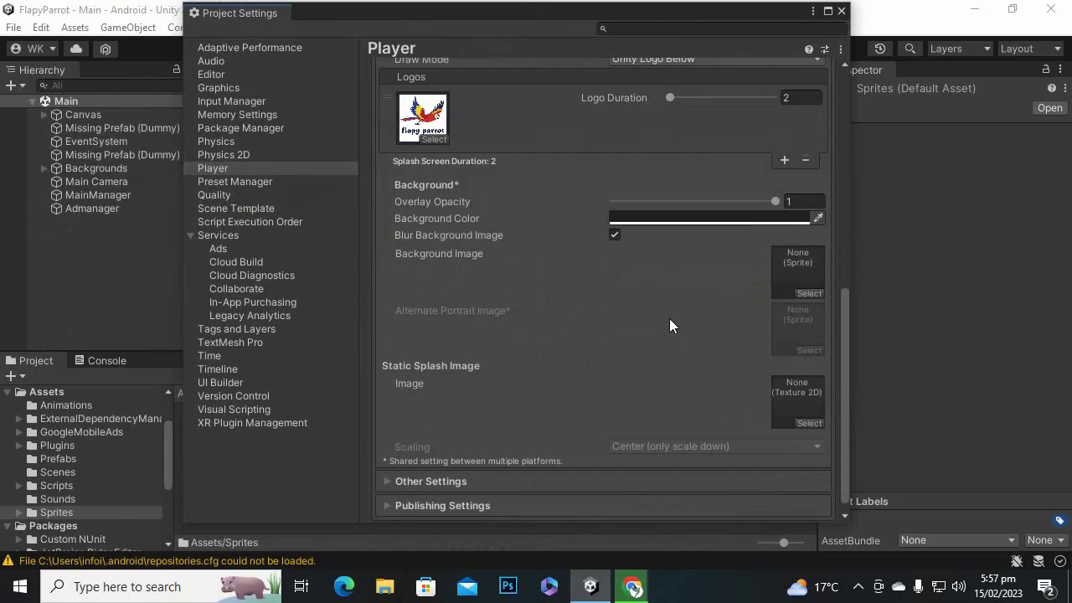
scroll(669, 325, "down", 1)
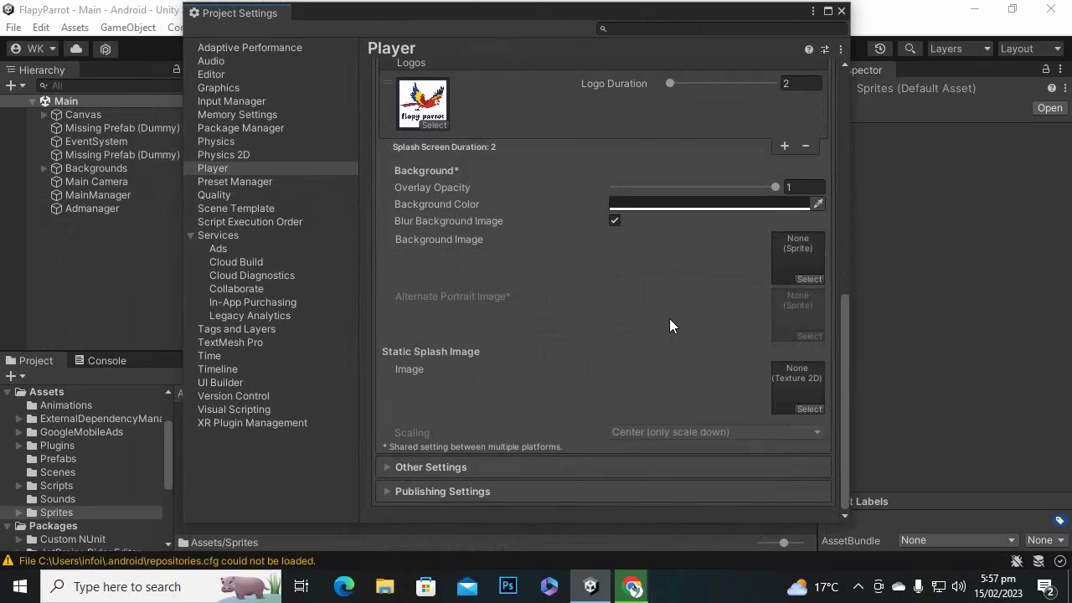
scroll(602, 238, "up", 7)
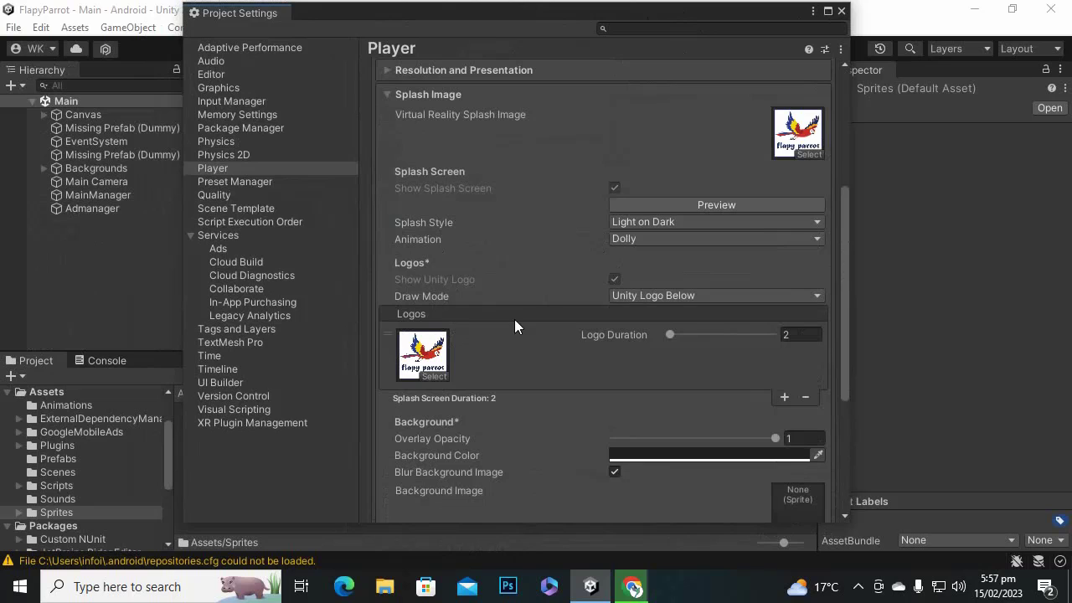
scroll(515, 326, "down", 3)
scroll(600, 308, "down", 4)
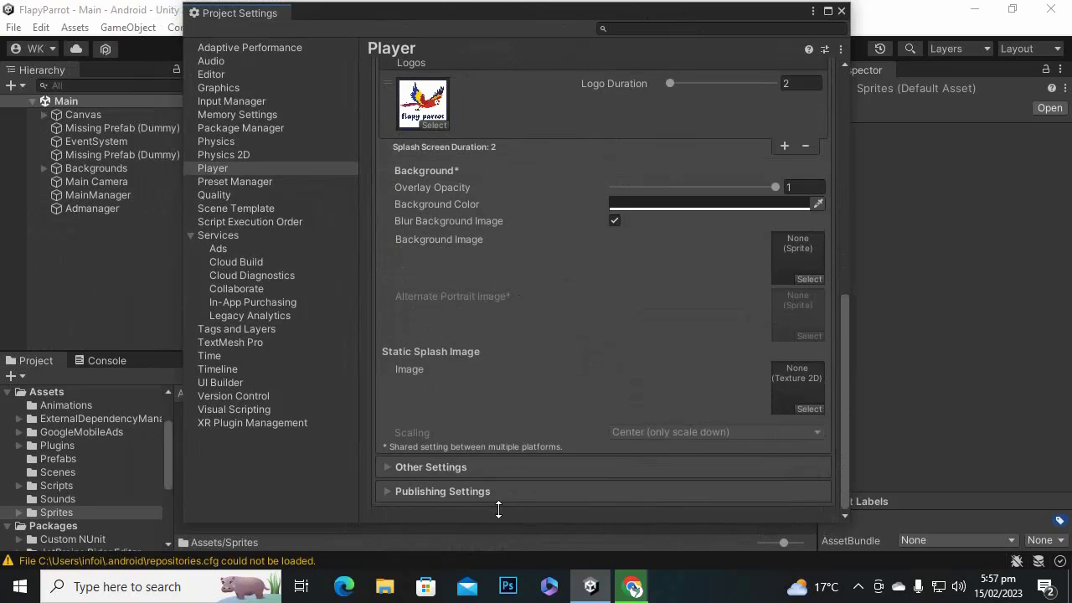
Expand Other Settings and set Minimum API Level to Android 11.0 (API level 30).
left_click(419, 467)
scroll(554, 466, "down", 15)
scroll(630, 213, "up", 4)
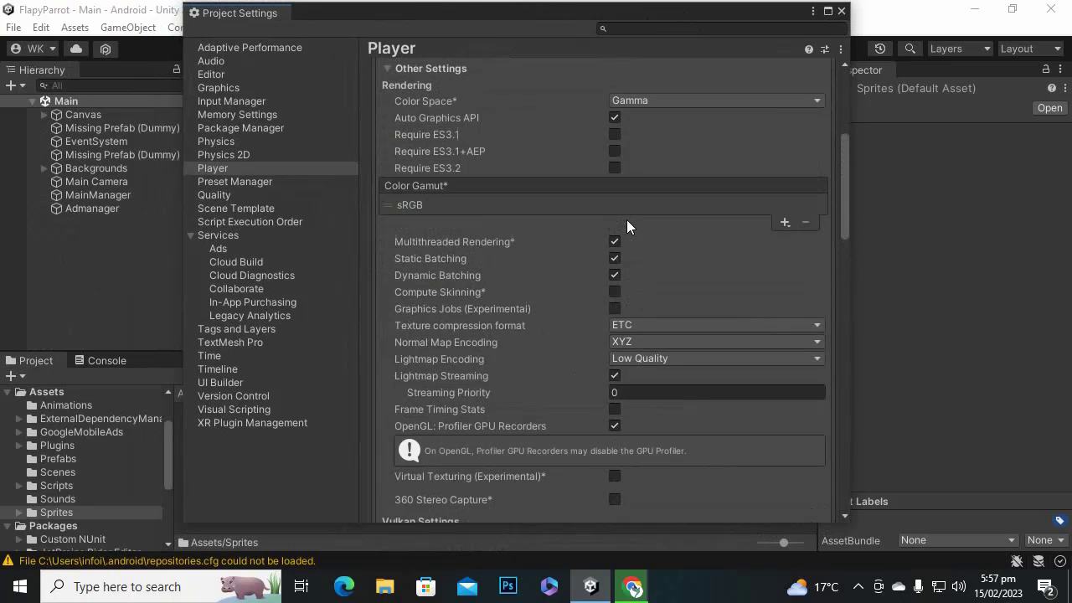
scroll(627, 225, "up", 4)
scroll(581, 287, "down", 10)
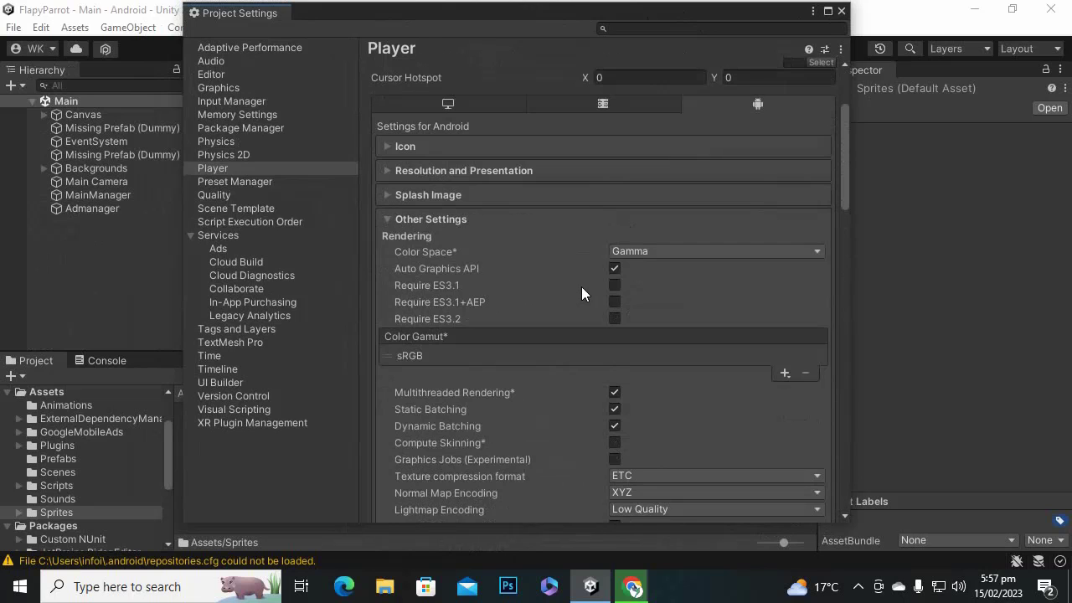
scroll(617, 277, "down", 5)
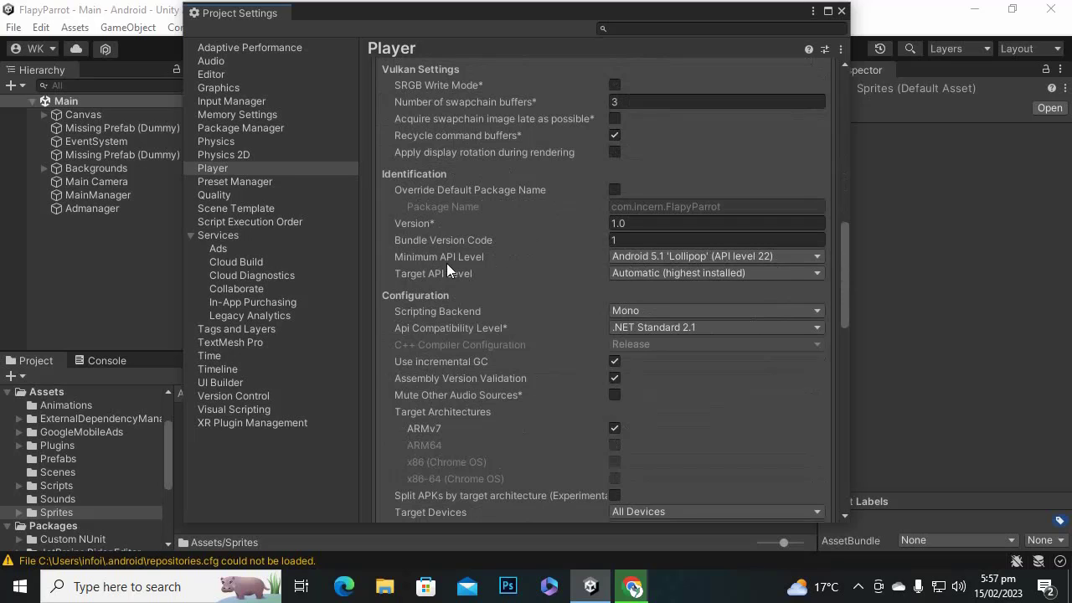
left_click(658, 258)
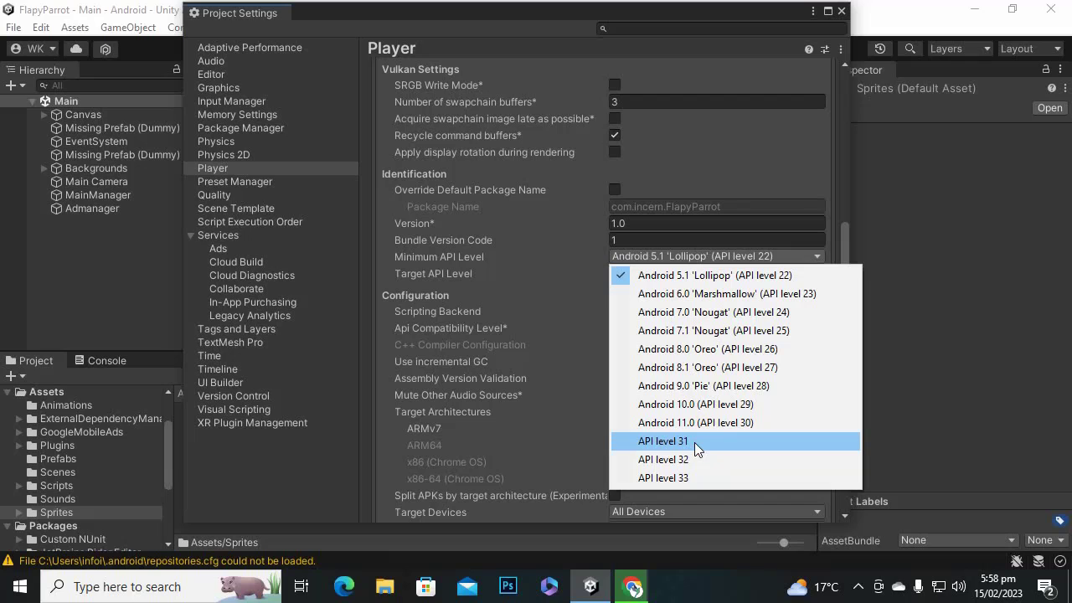
left_click(741, 424)
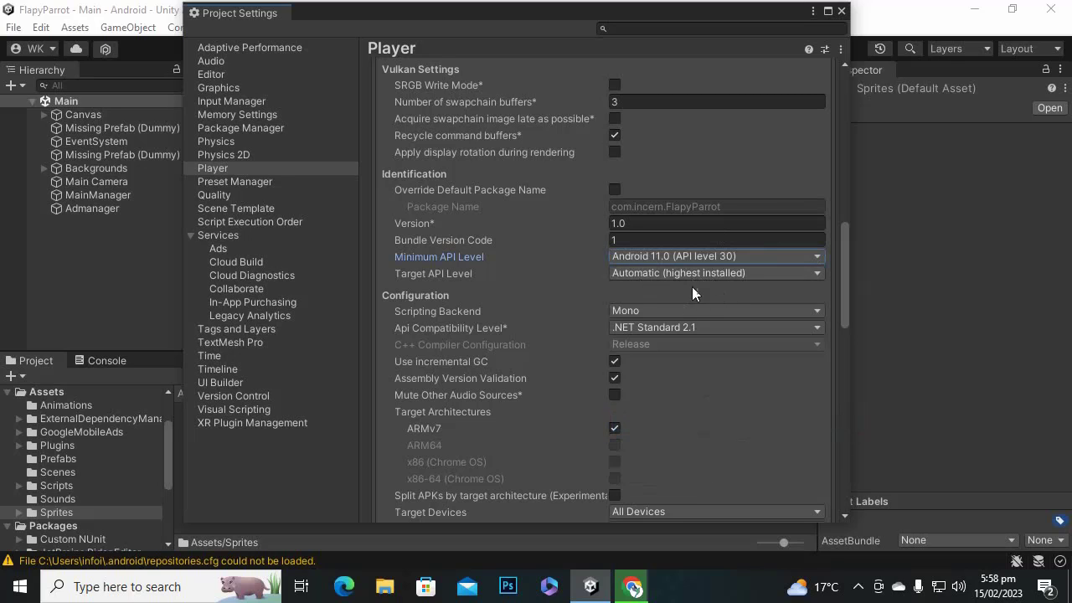
Set Target API Level to Android 11.0 (API level 30), keeping the minimum unchanged.
scroll(728, 264, "down", 1)
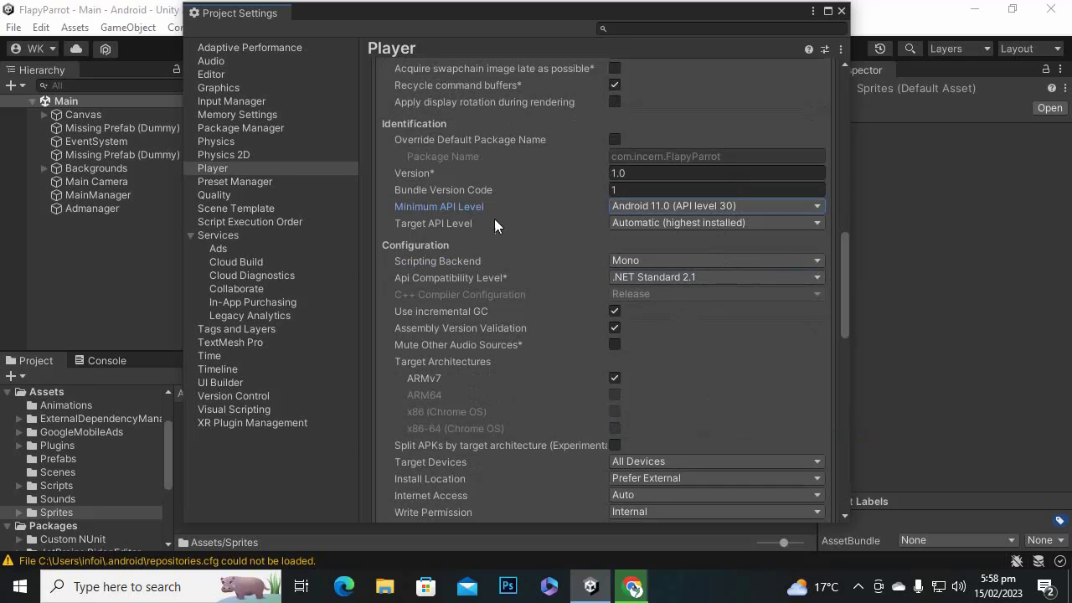
left_click(669, 223)
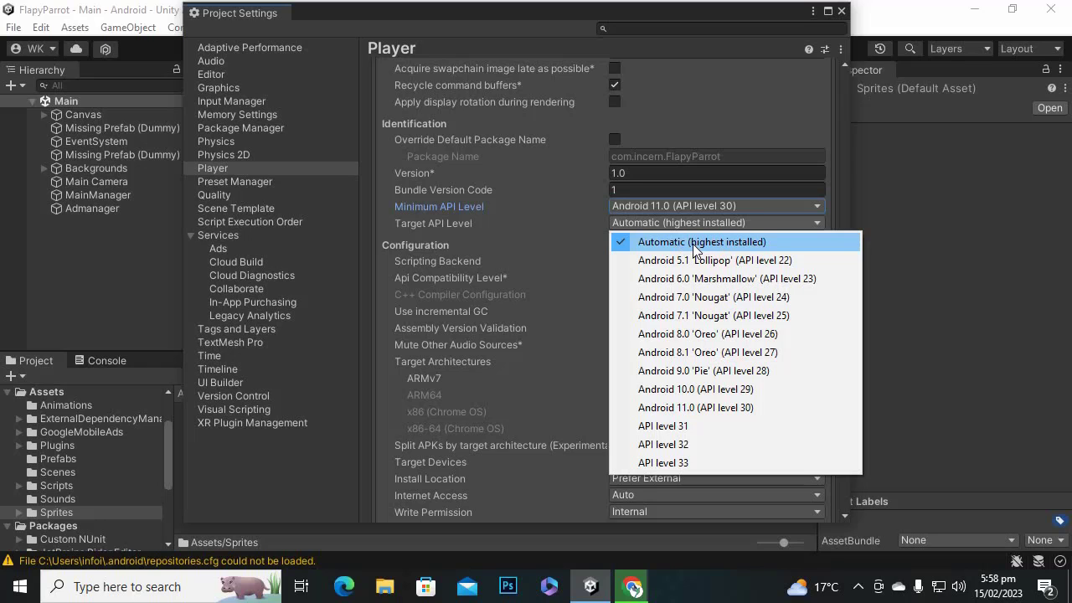
left_click(730, 411)
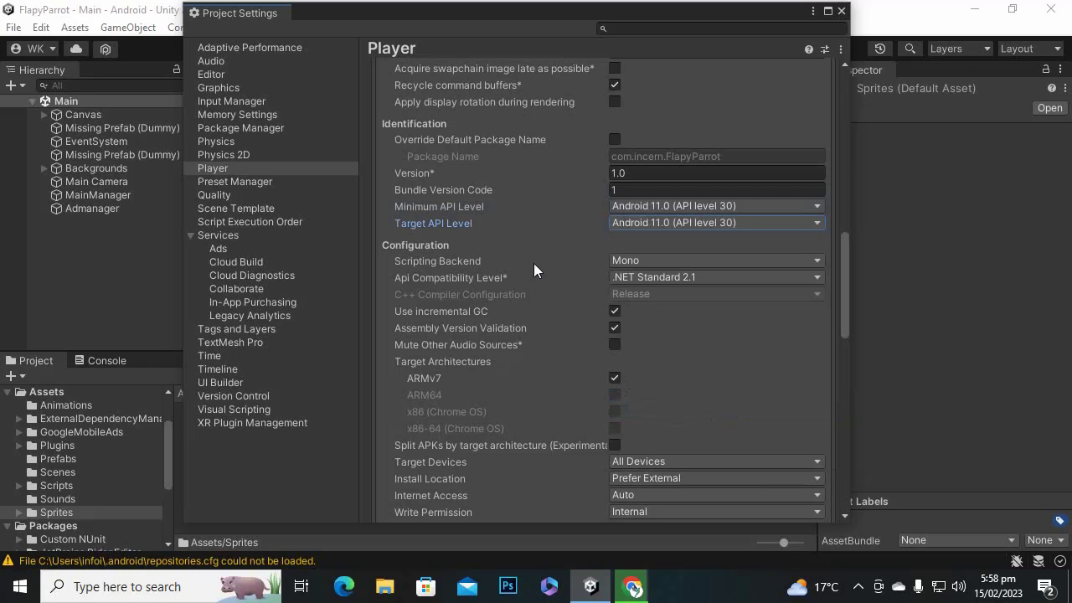
left_click(655, 205)
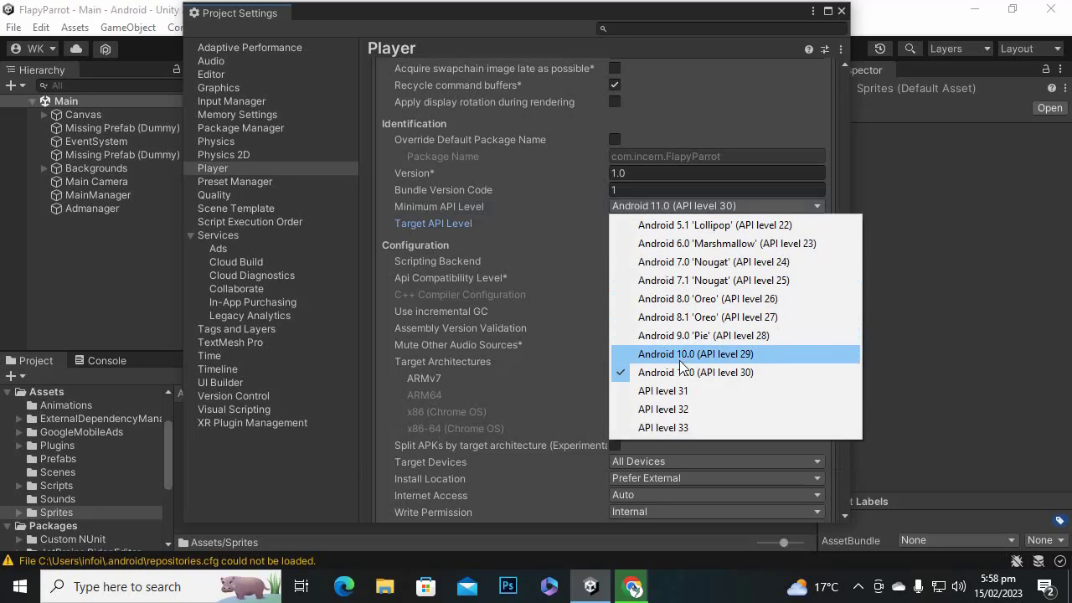
left_click(688, 16)
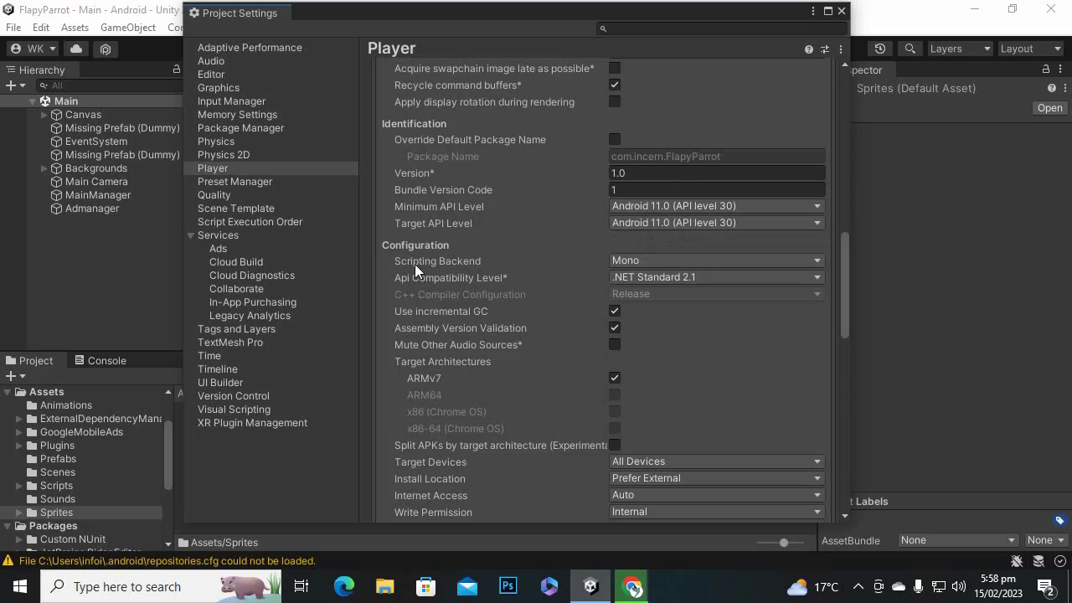
Switch the Scripting Backend from Mono to IL2CPP.
left_click(658, 261)
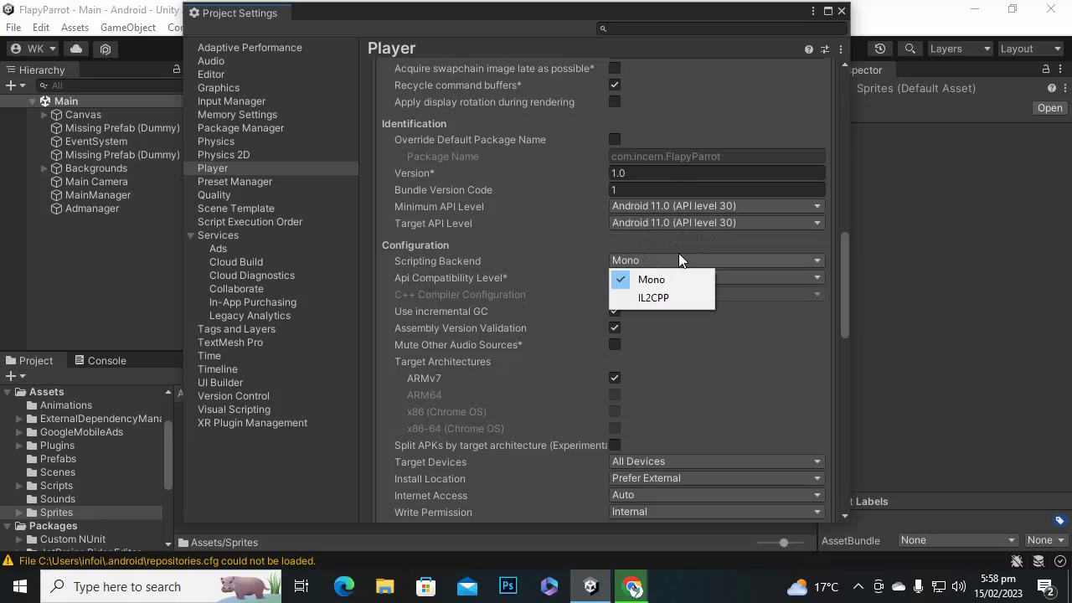
left_click(681, 247)
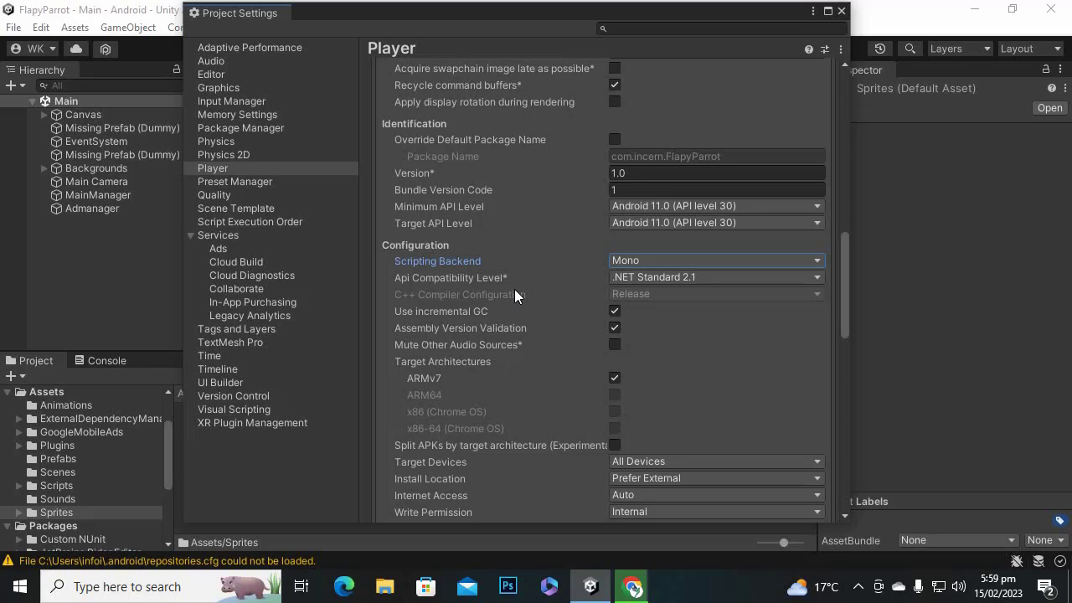
left_click(685, 261)
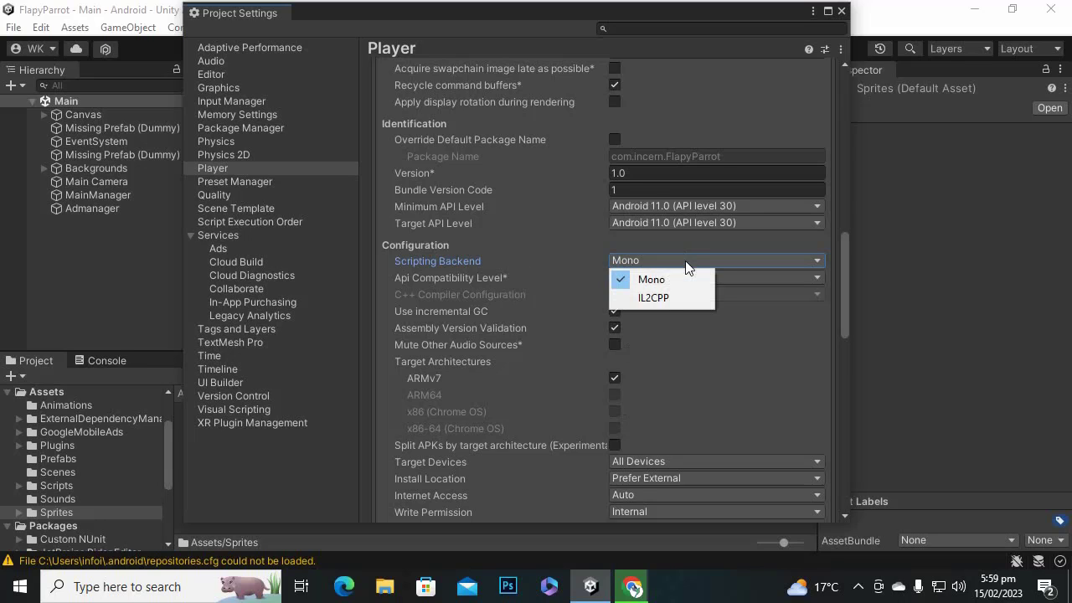
left_click(660, 298)
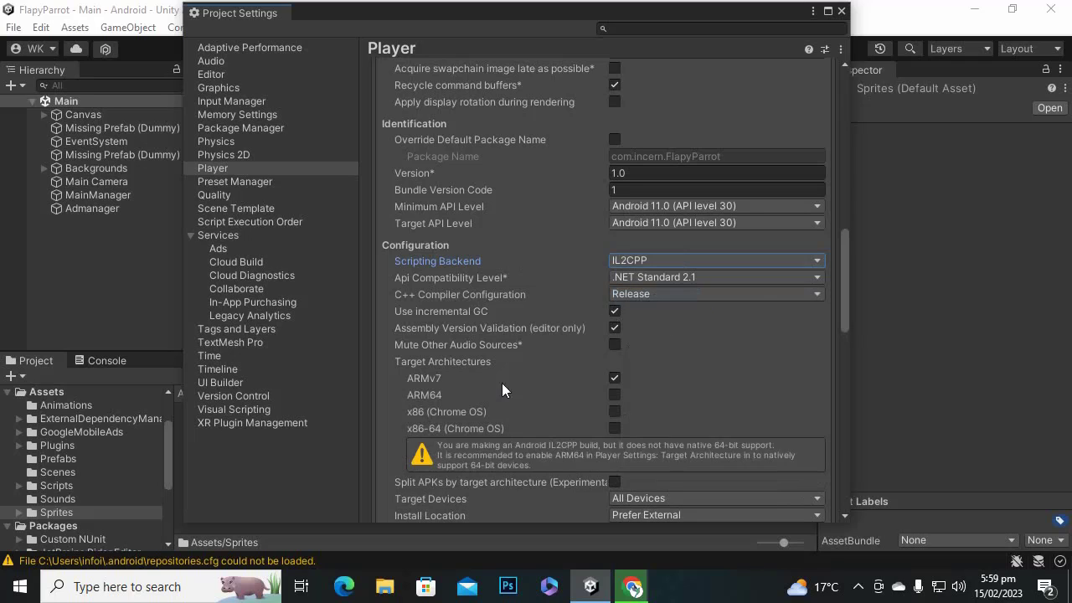
Untick ARMv7 under Target Architectures and scroll down toward Publishing Settings.
left_click(615, 378)
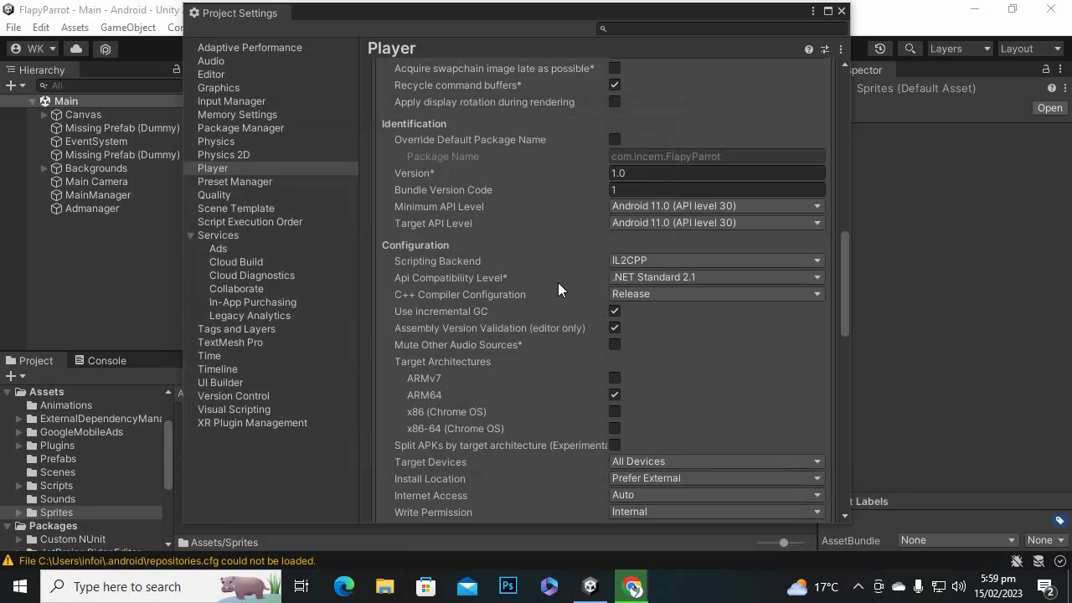
scroll(558, 288, "down", 3)
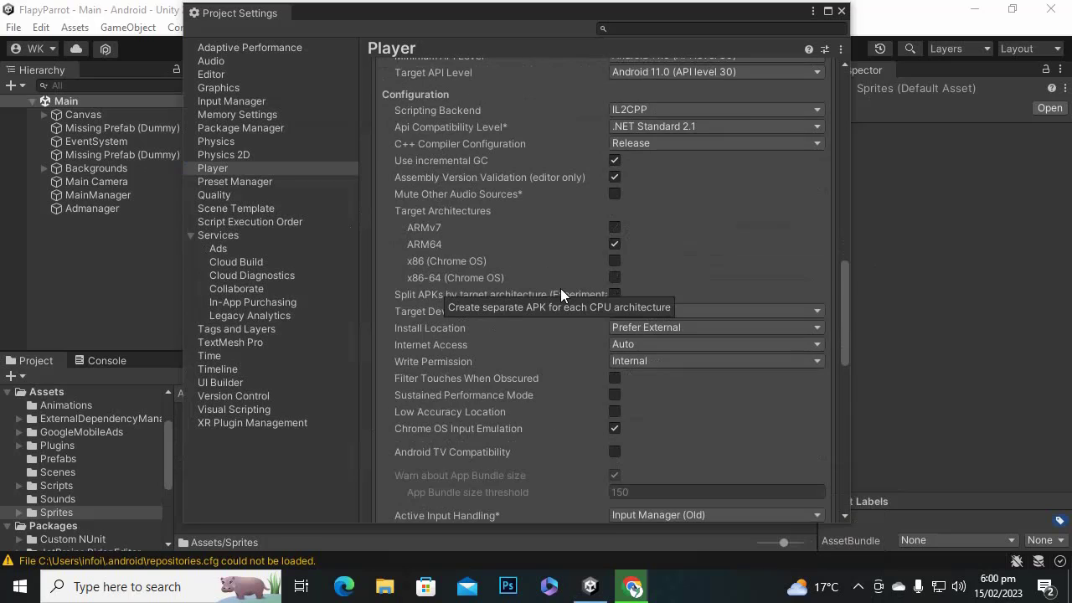
scroll(561, 288, "down", 2)
scroll(743, 333, "down", 4)
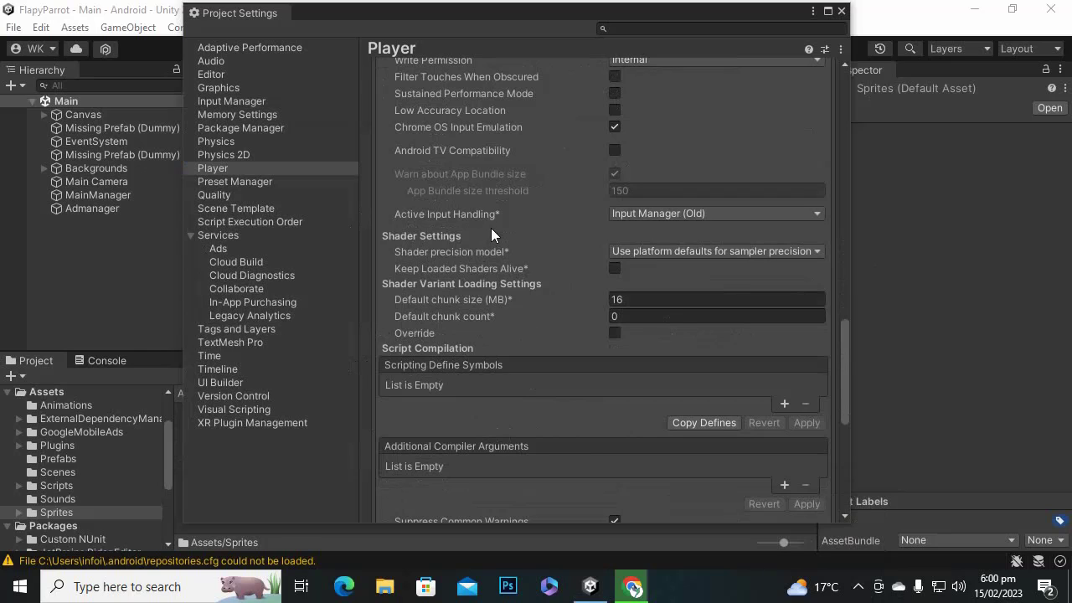
scroll(526, 322, "down", 3)
scroll(511, 272, "down", 2)
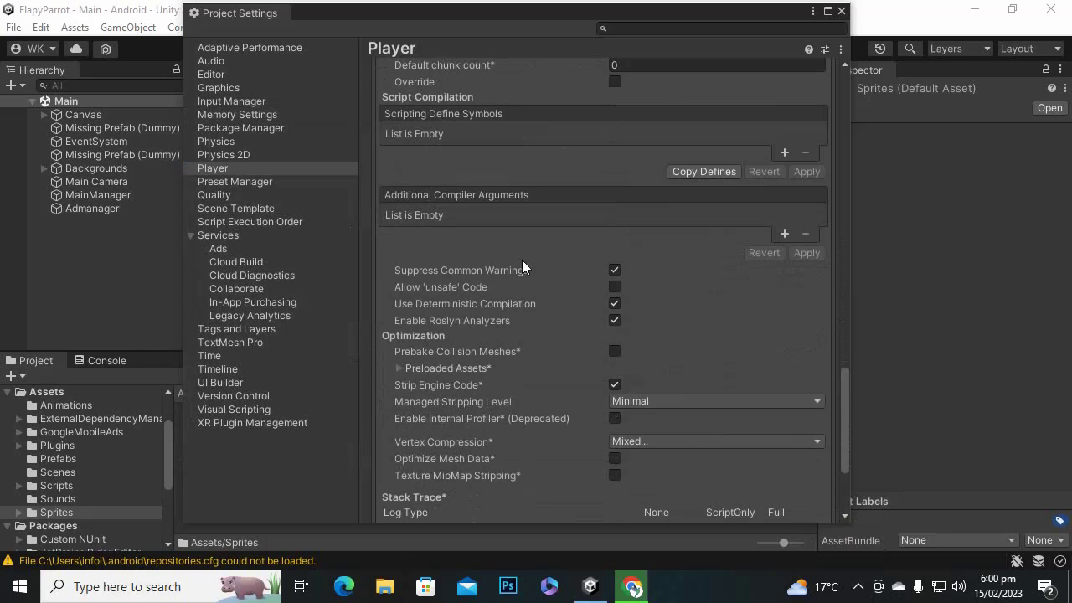
scroll(552, 243, "down", 2)
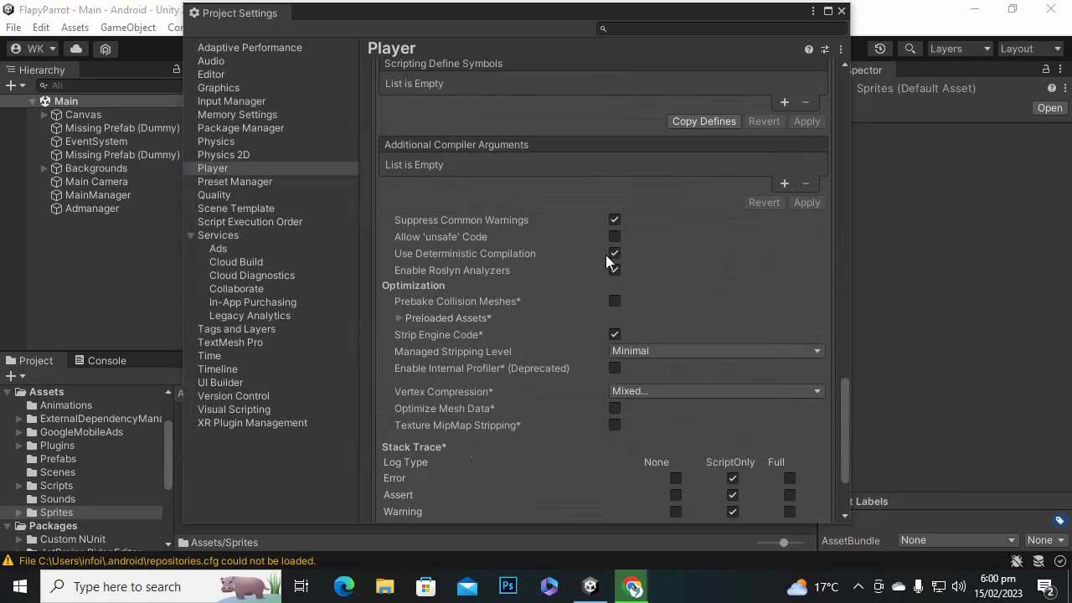
scroll(561, 230, "down", 2)
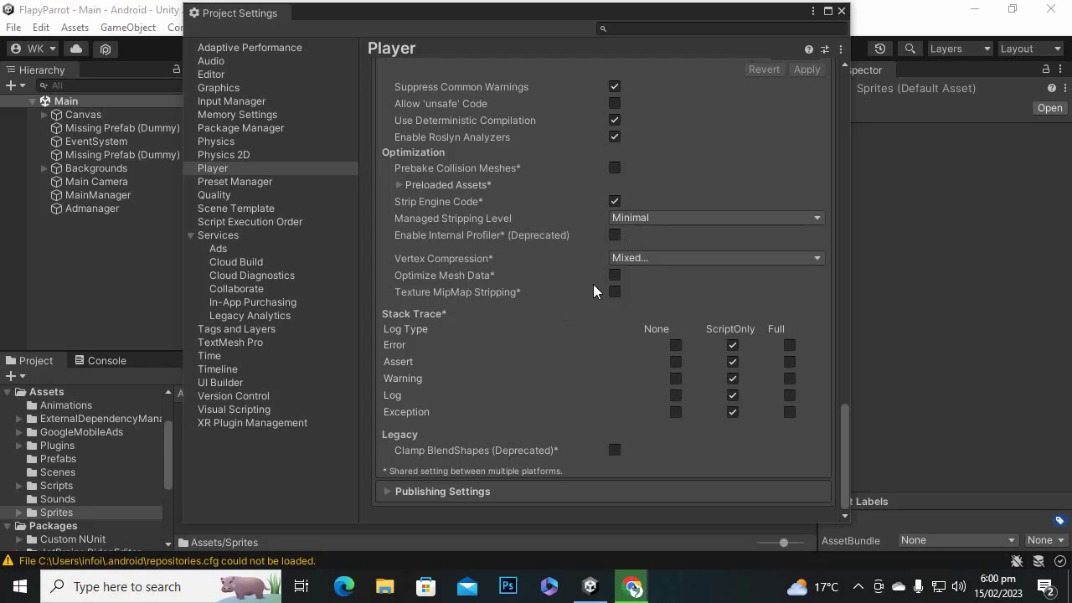
Expand Publishing Settings and create a new keystore anywhere via Keystore Manager, named flapyparrot.
left_click(386, 492)
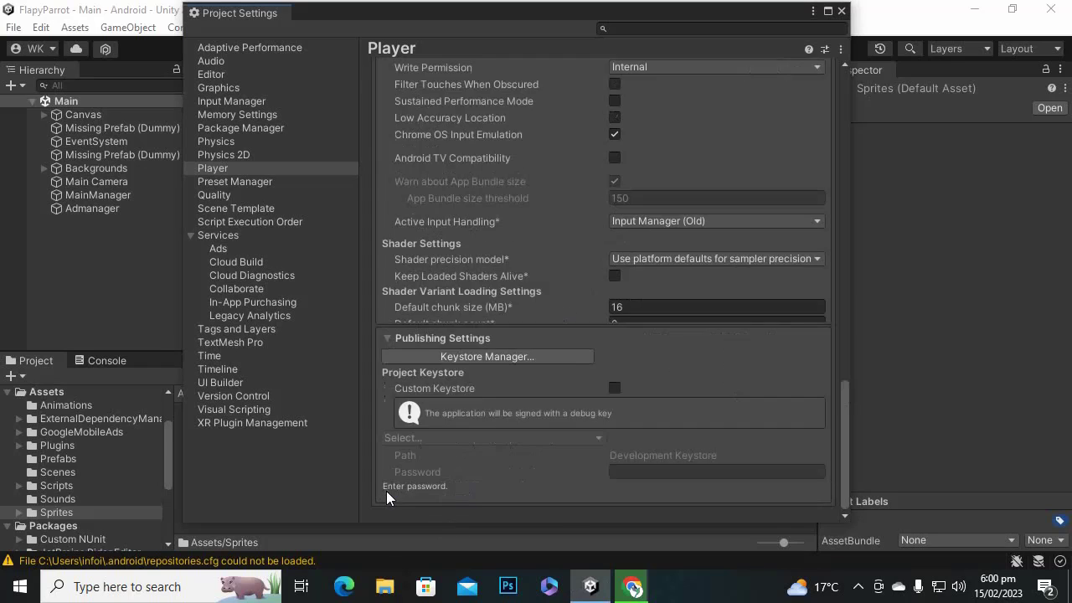
scroll(652, 239, "down", 6)
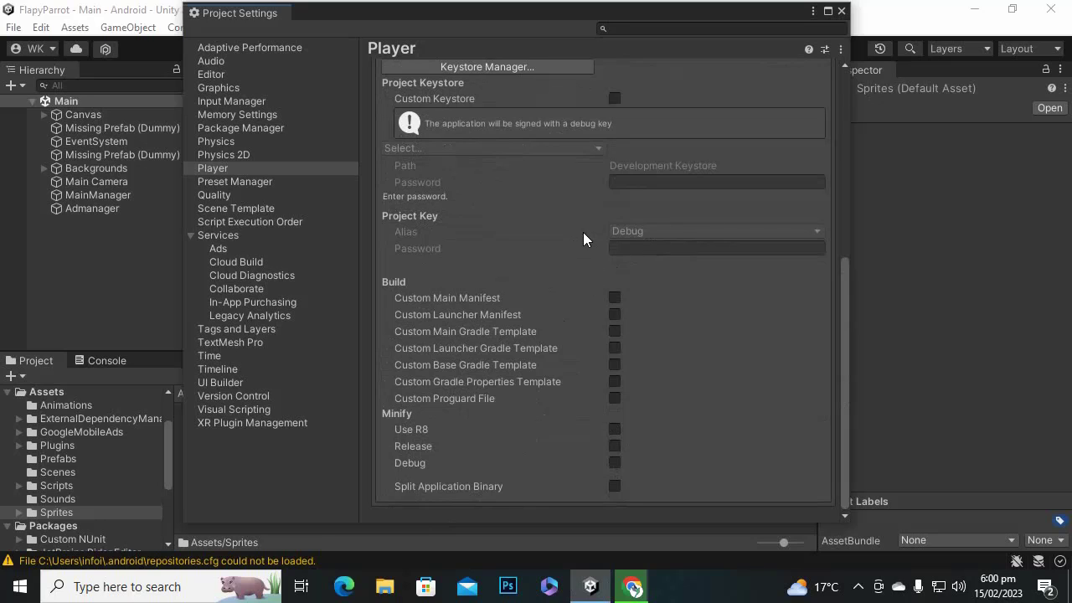
scroll(511, 144, "up", 3)
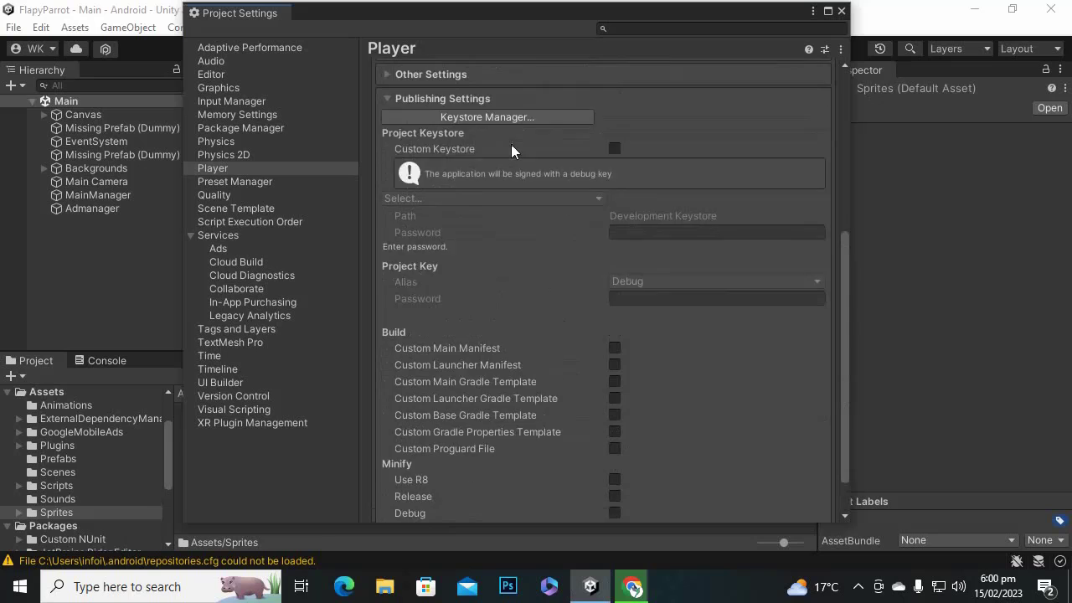
left_click(510, 170)
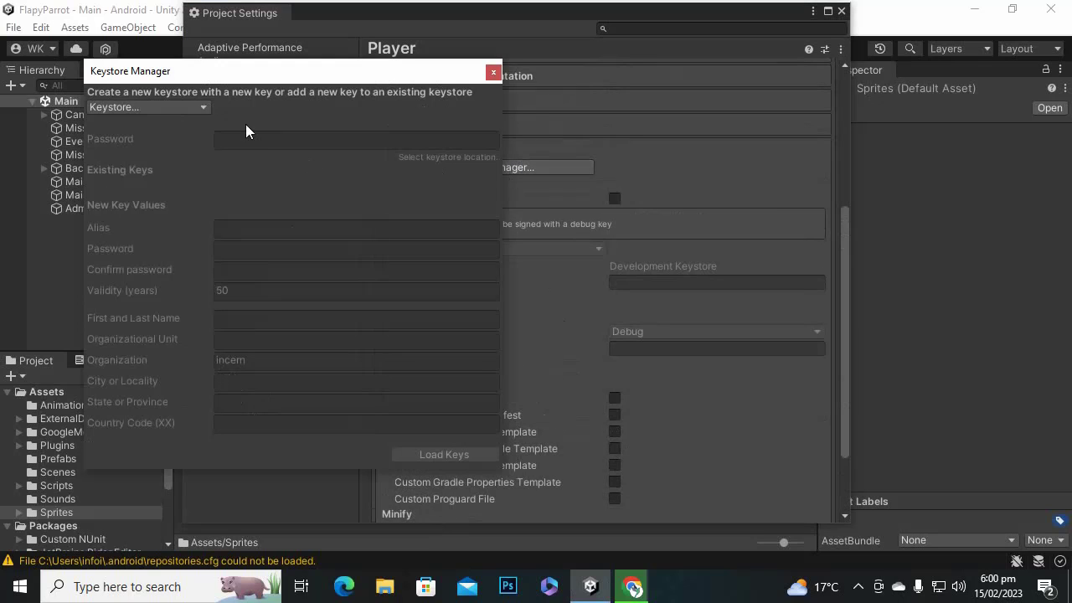
left_click(196, 106)
mouse_move(185, 131)
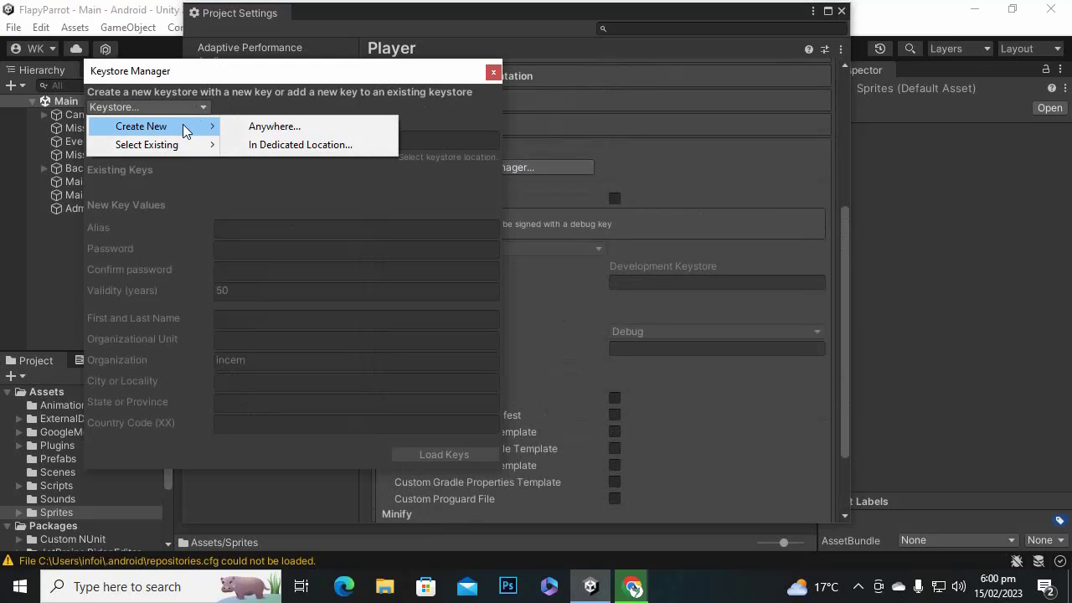
left_click(371, 145)
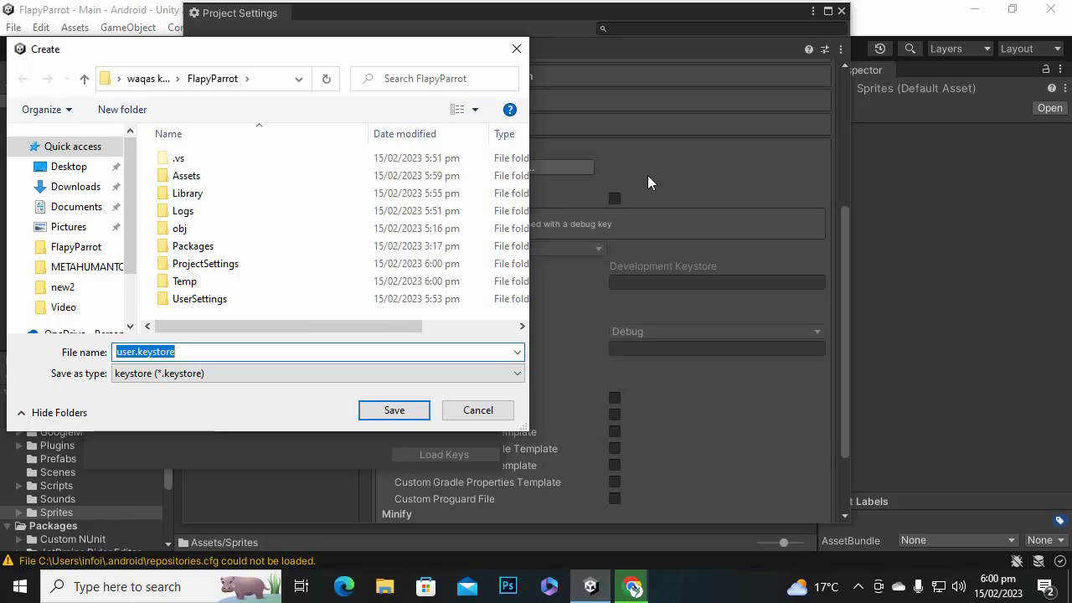
type("fla")
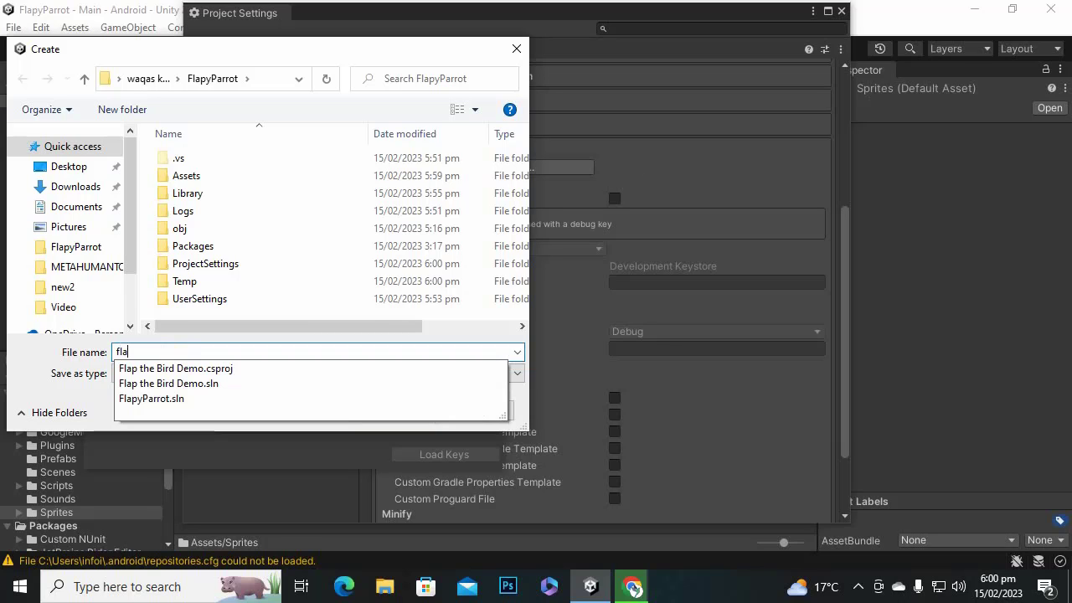
type("pypar")
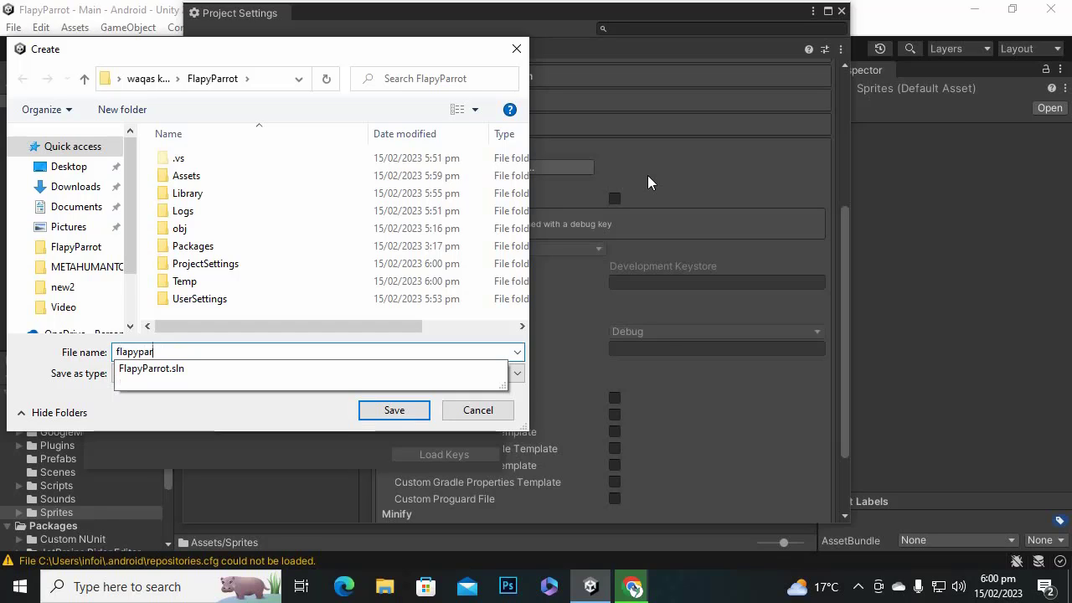
type("rot")
Save flapyparrot.keystore, set its password, and add key alias flapyparrot with a confirmed key password.
key("Return")
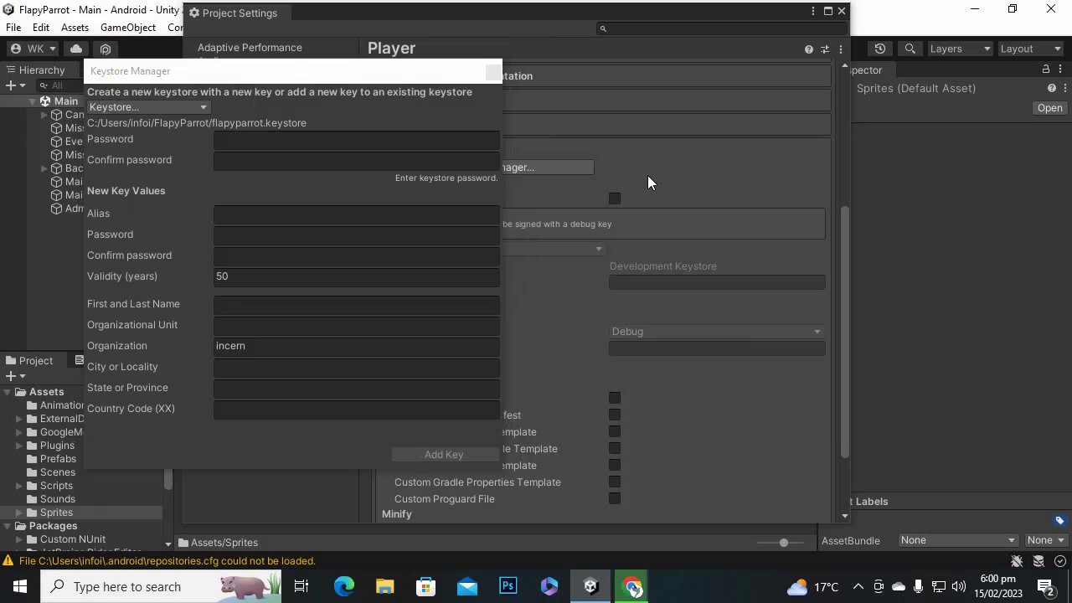
left_click(234, 141)
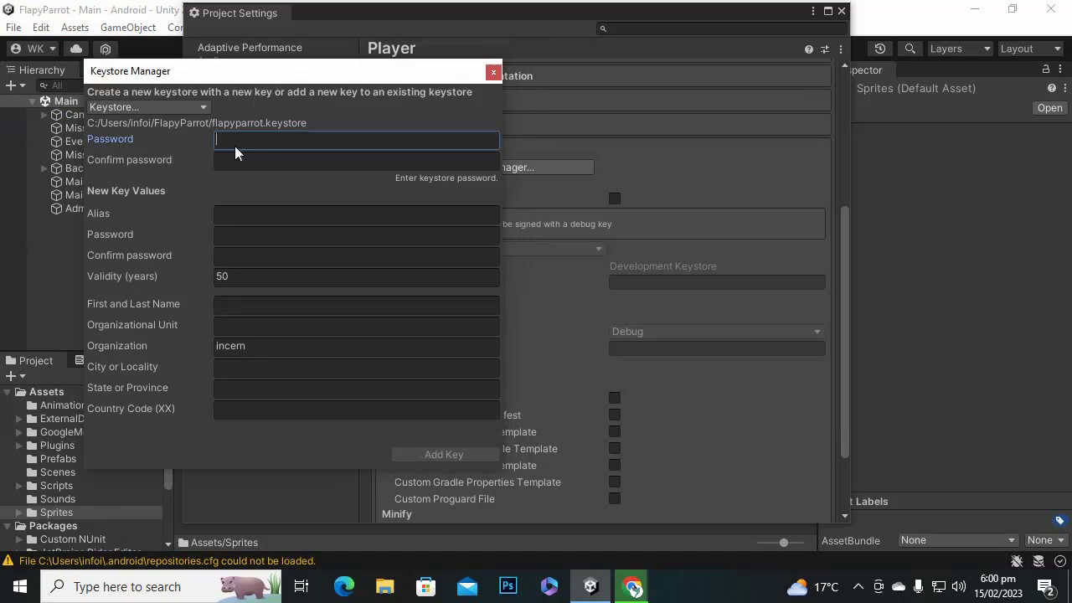
type("*****")
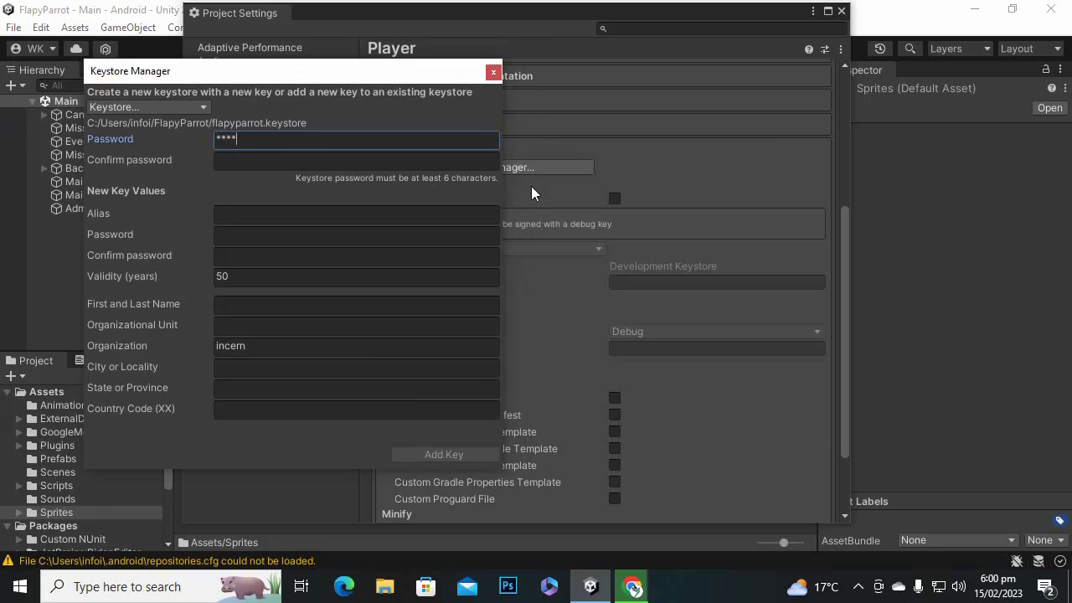
type("***")
key("Tab")
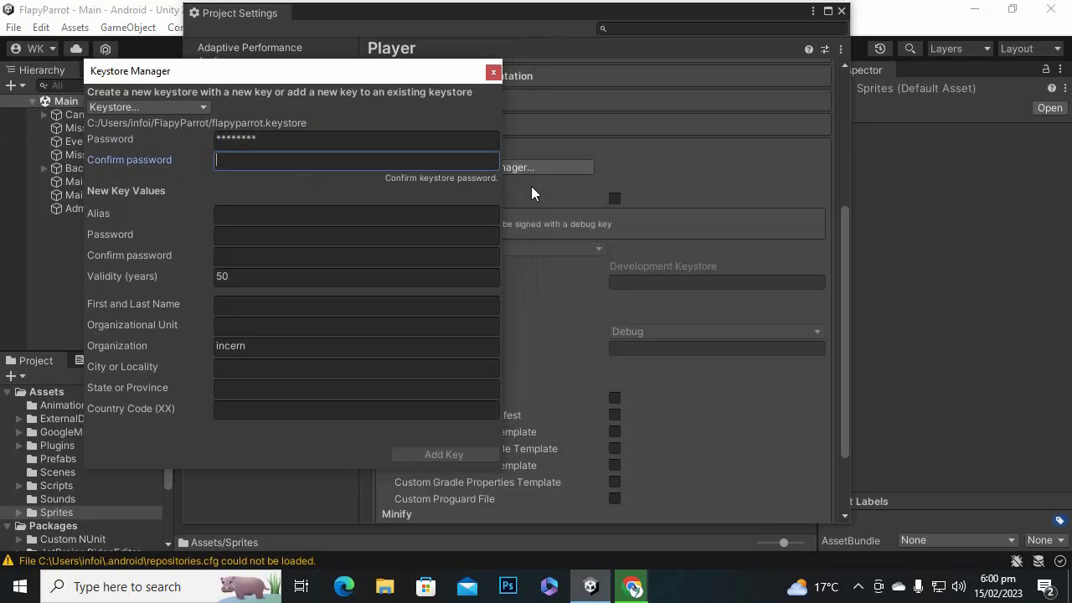
type("********")
key("Tab")
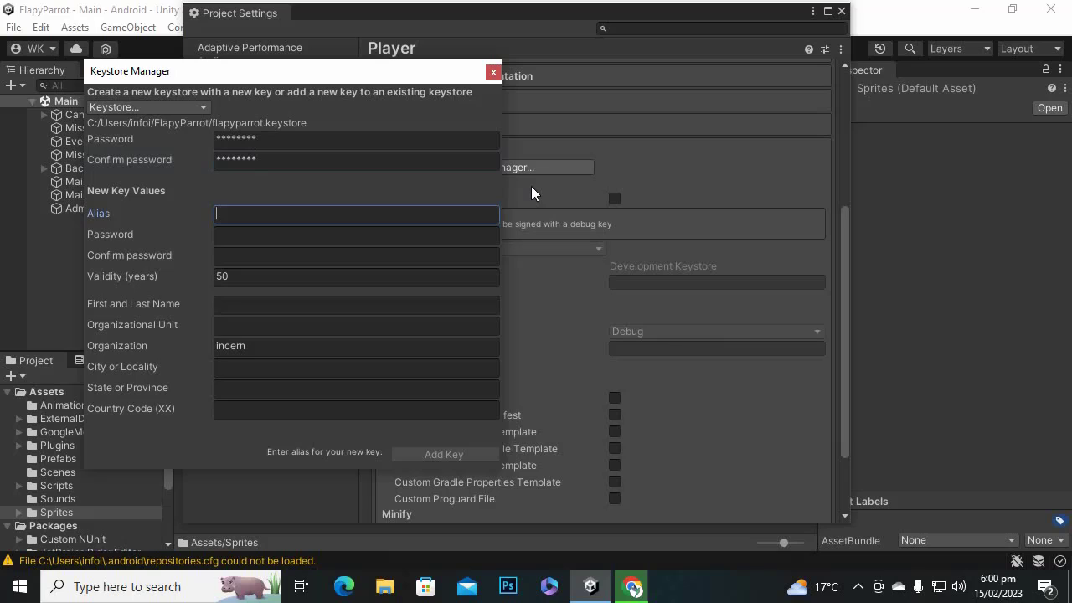
type("flapy")
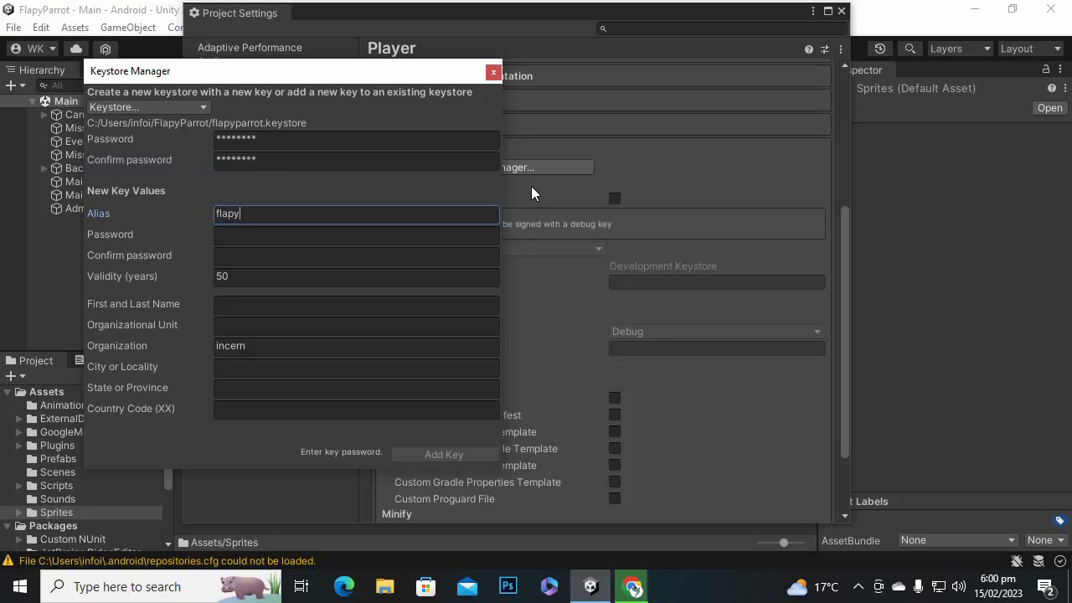
type("parrot")
key("Tab")
type("*****")
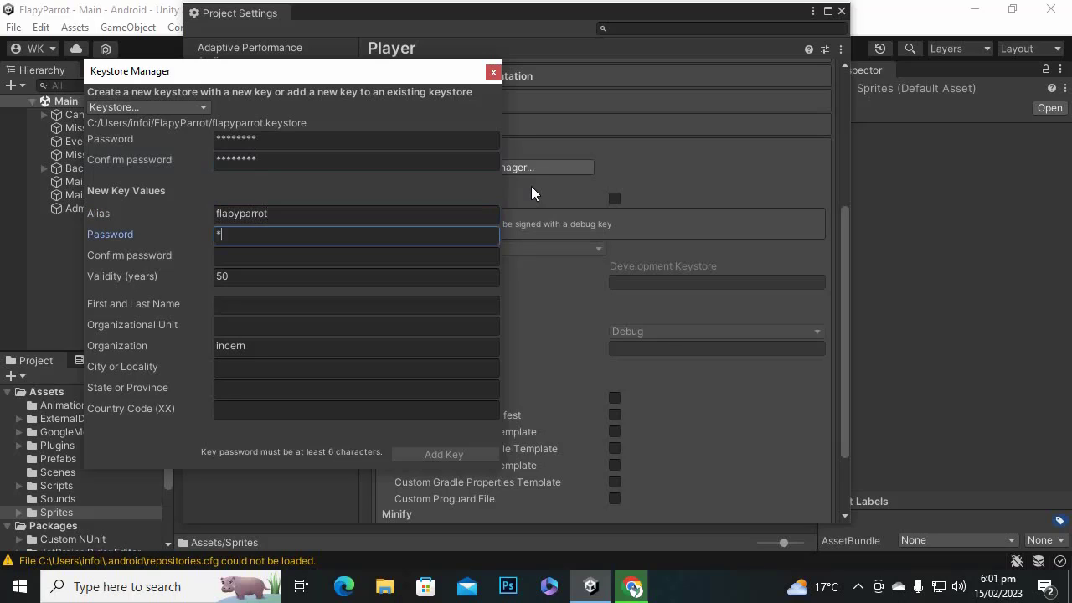
type("***")
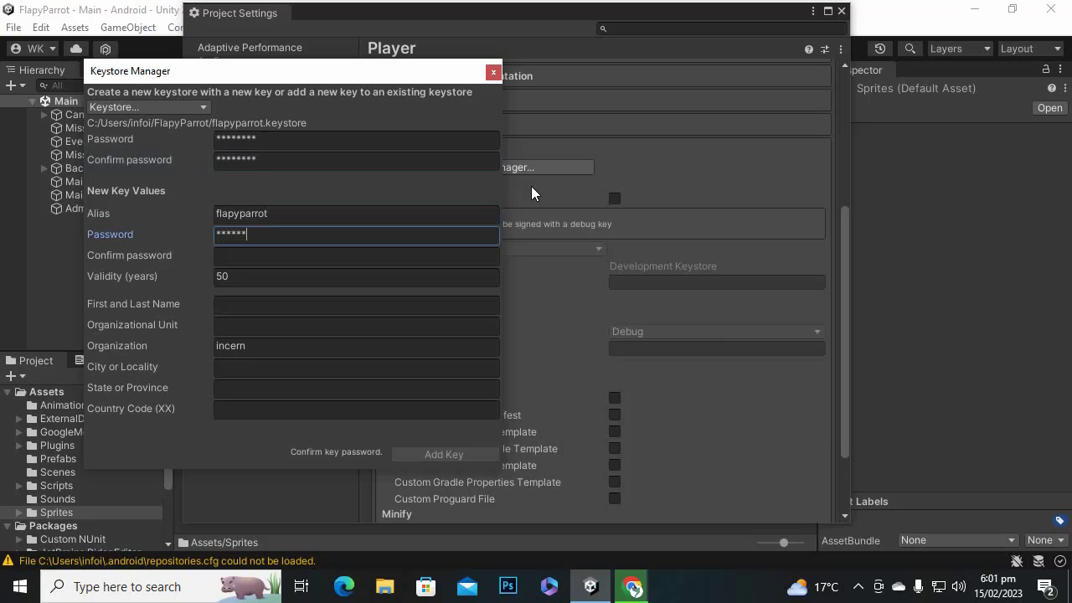
key("Tab")
type("******")
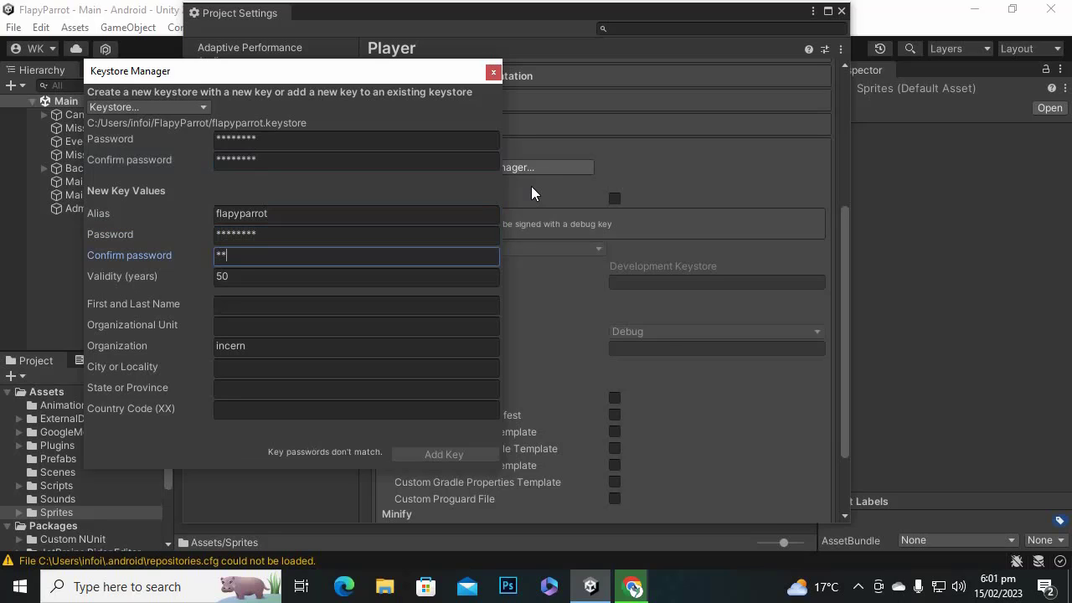
type("**")
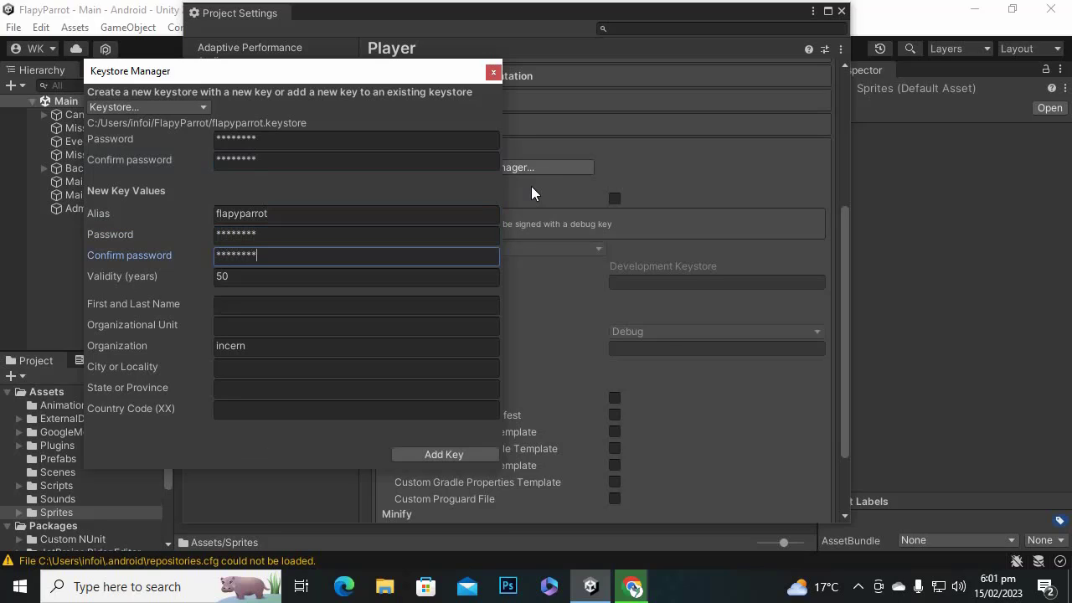
key("Tab")
Fill in the key owner's name, organizational unit Technical, city, state and country code.
key("Tab")
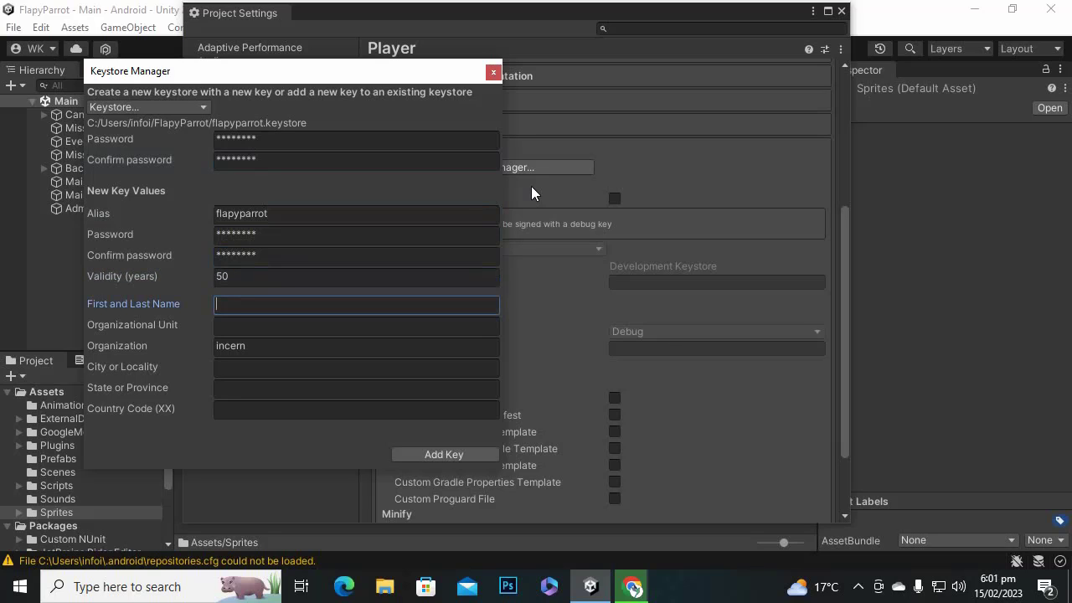
key("Tab")
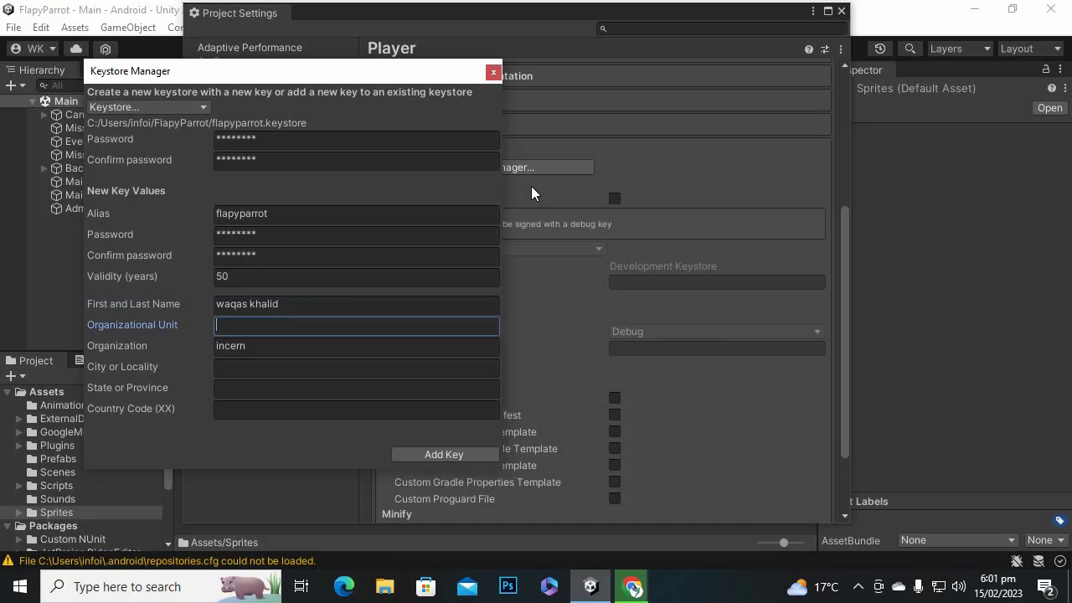
key("Tab")
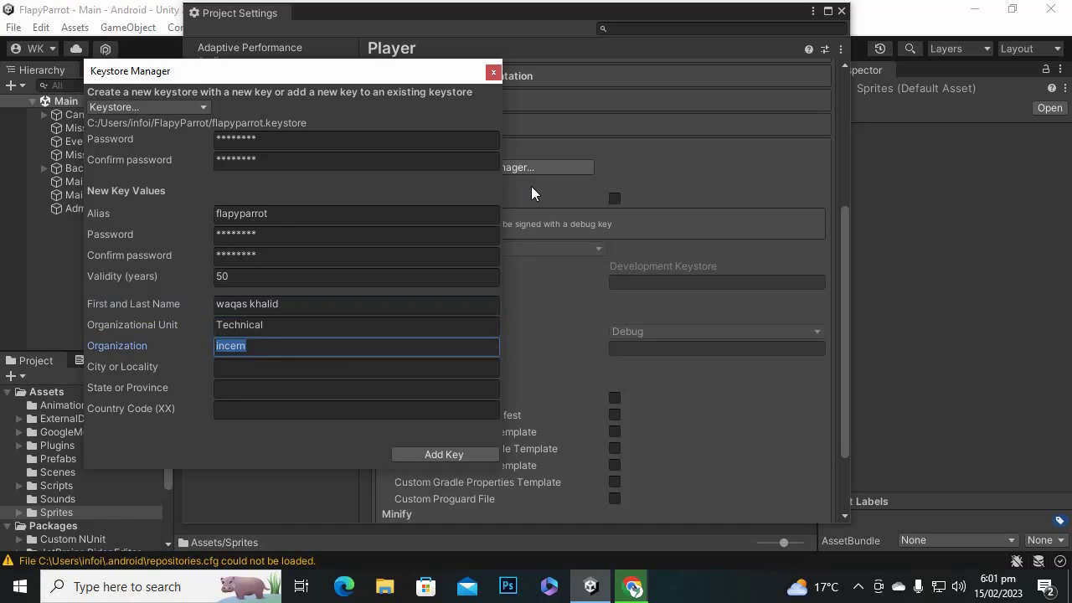
key("Tab")
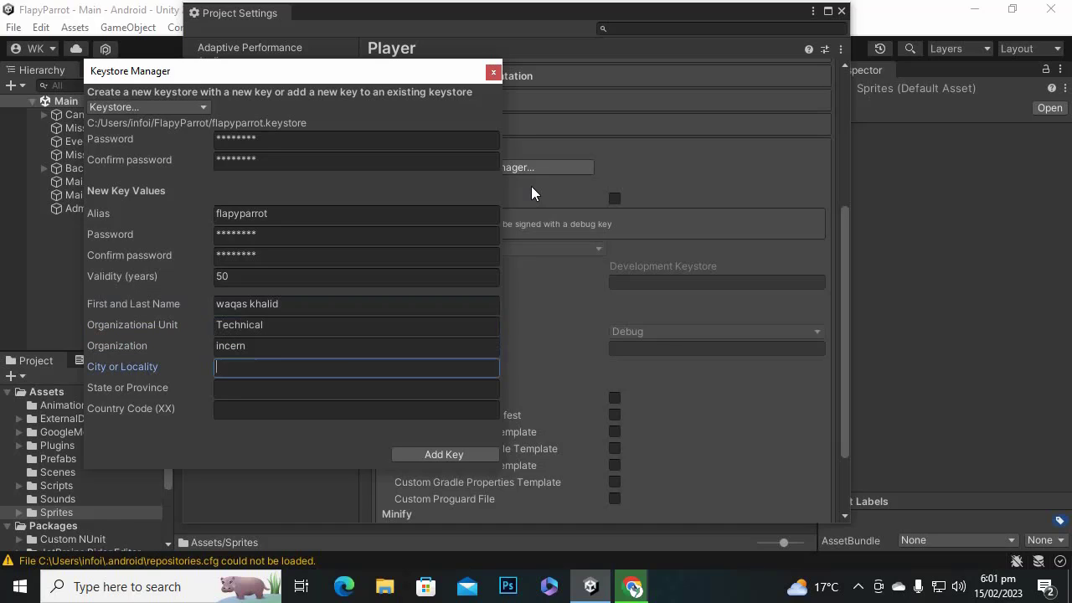
key("Tab")
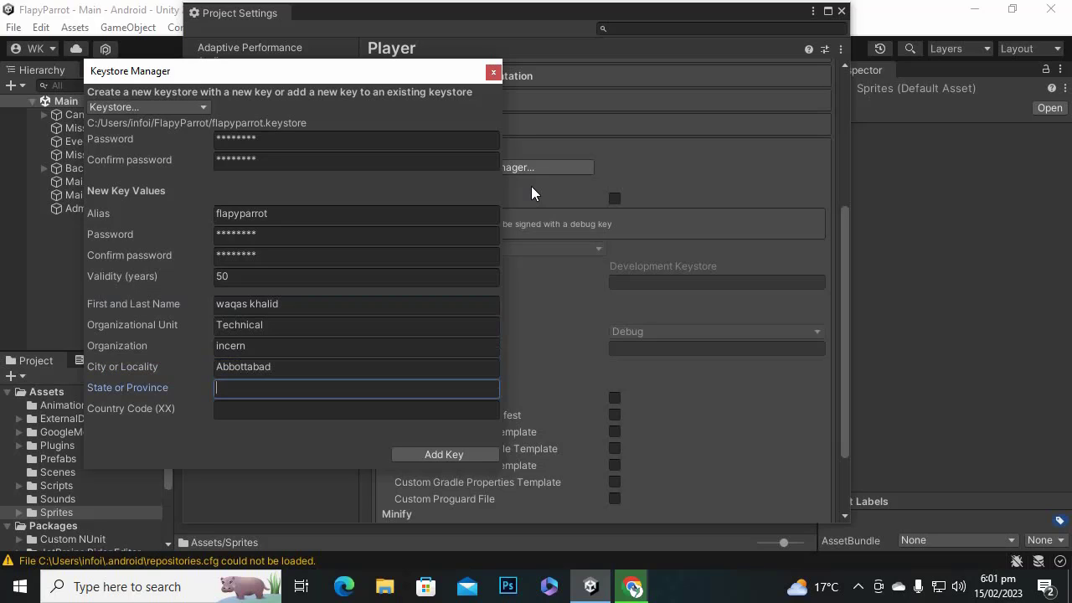
key("Tab")
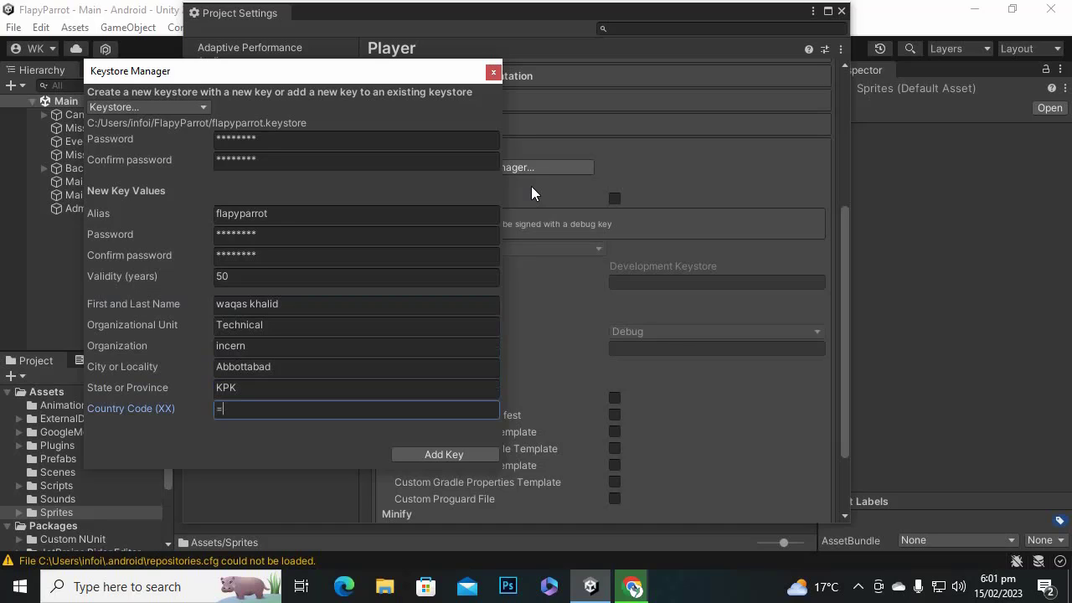
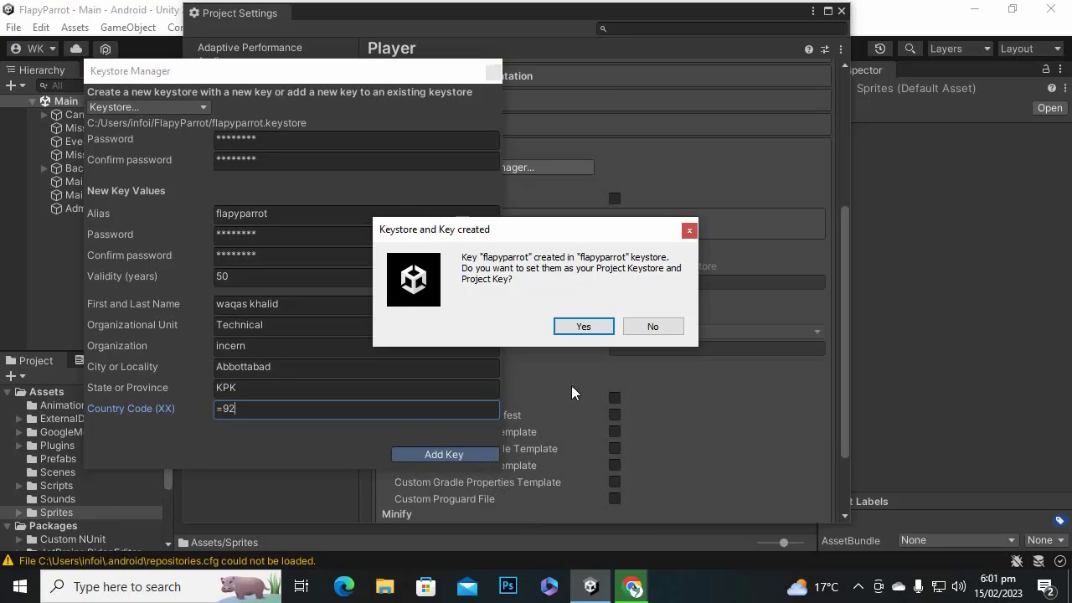
Confirm using the new flapyparrot keystore and enable Custom Proguard File.
left_click(588, 333)
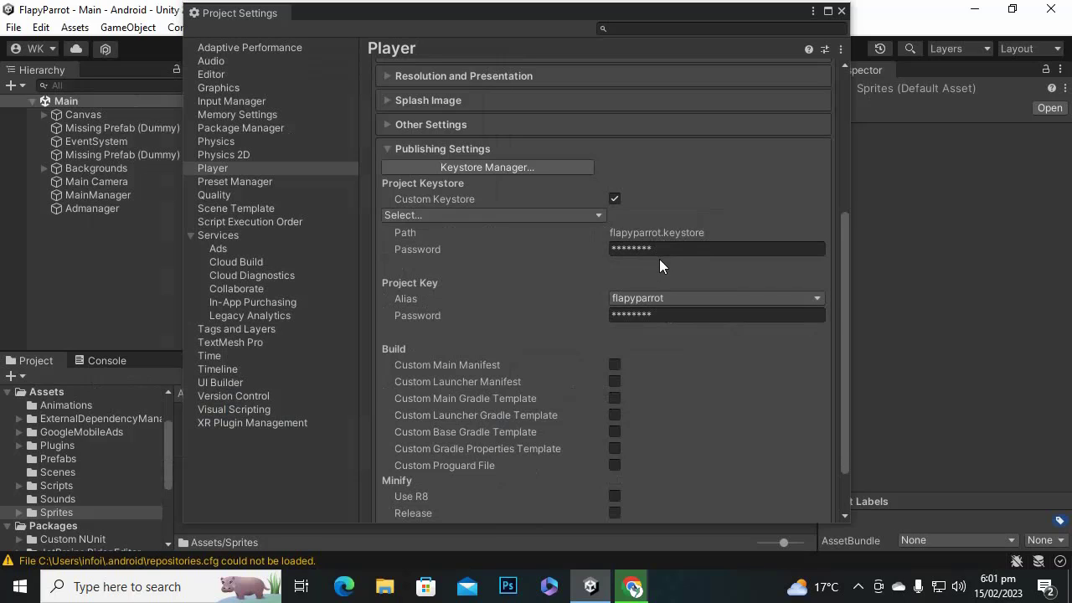
scroll(630, 342, "down", 3)
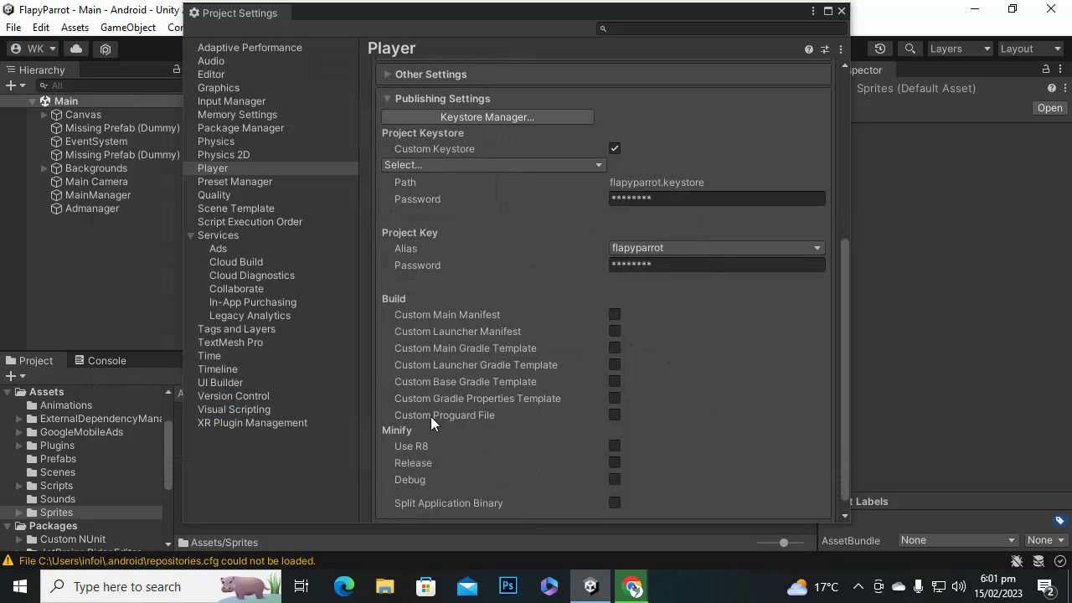
scroll(436, 412, "down", 1)
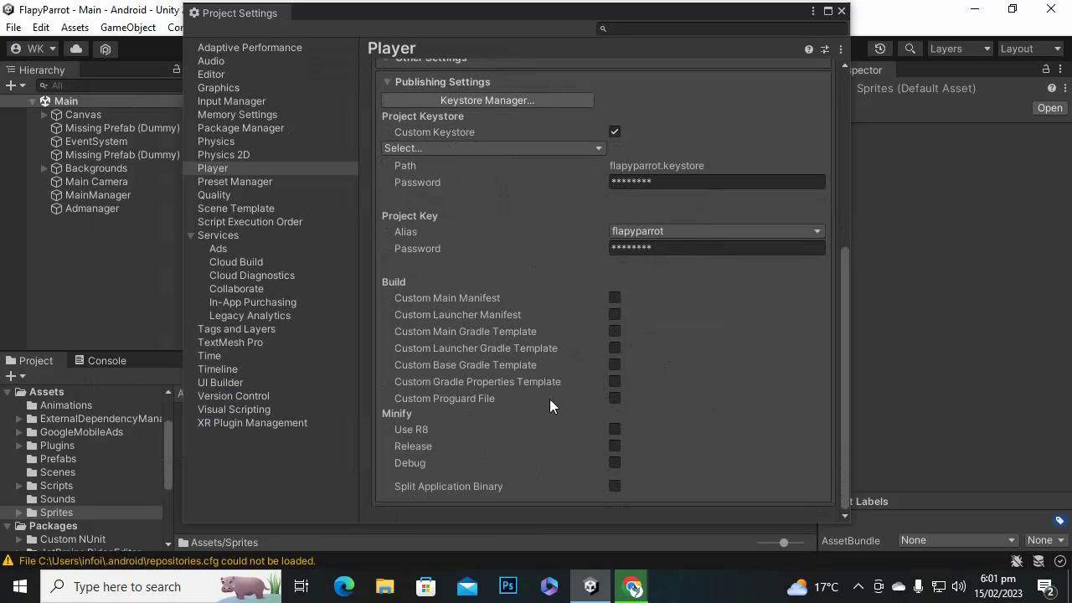
left_click(615, 398)
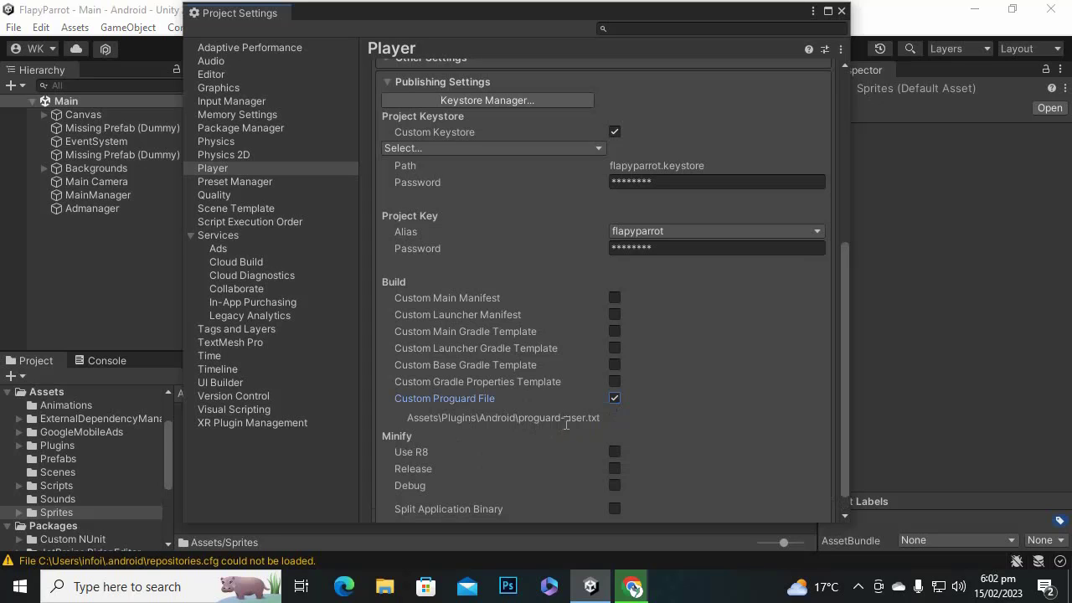
Turn on Split Application Binary in Publishing Settings.
scroll(563, 445, "down", 1)
scroll(565, 445, "up", 3)
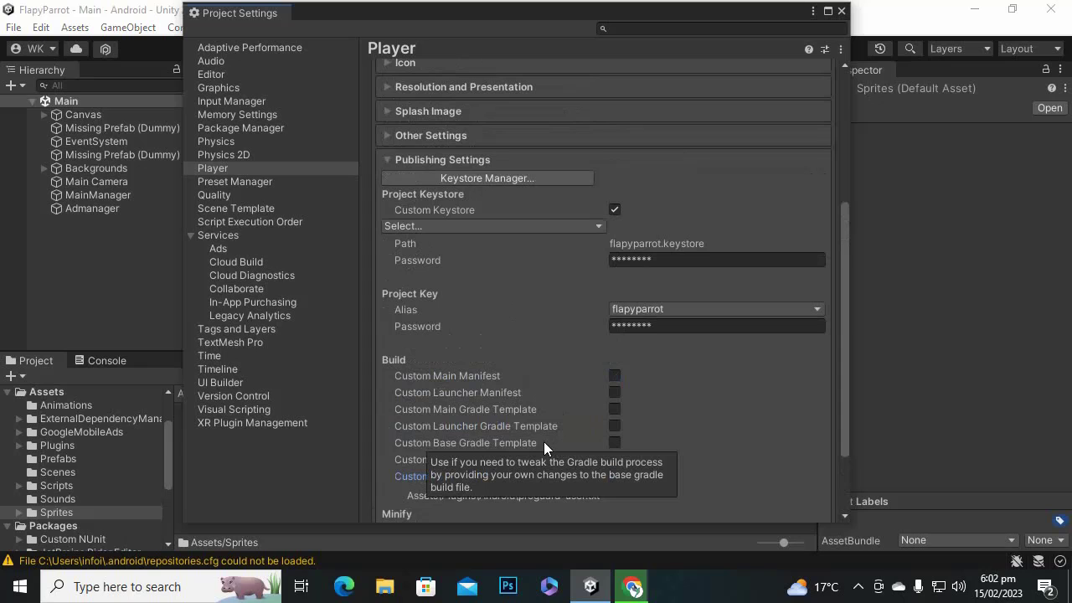
scroll(506, 398, "down", 2)
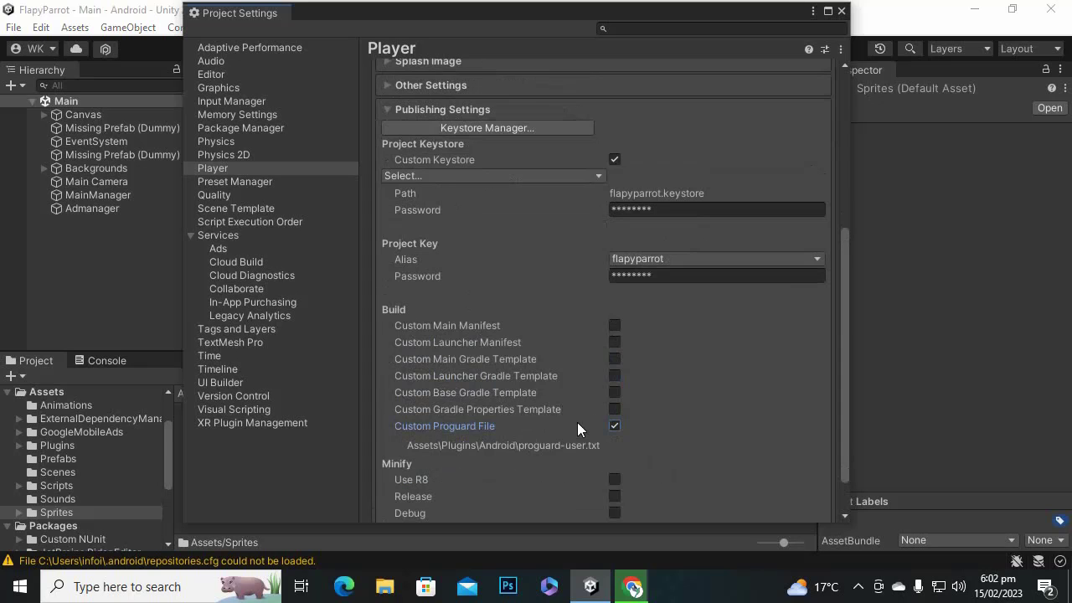
scroll(669, 472, "down", 2)
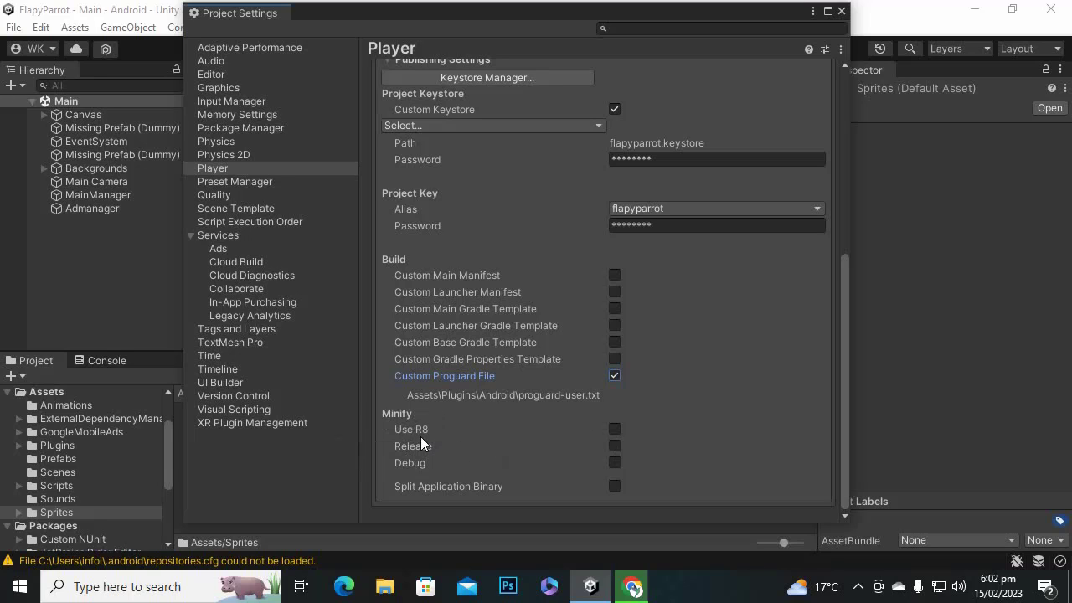
mouse_move(416, 429)
left_click(615, 486)
scroll(636, 476, "up", 10)
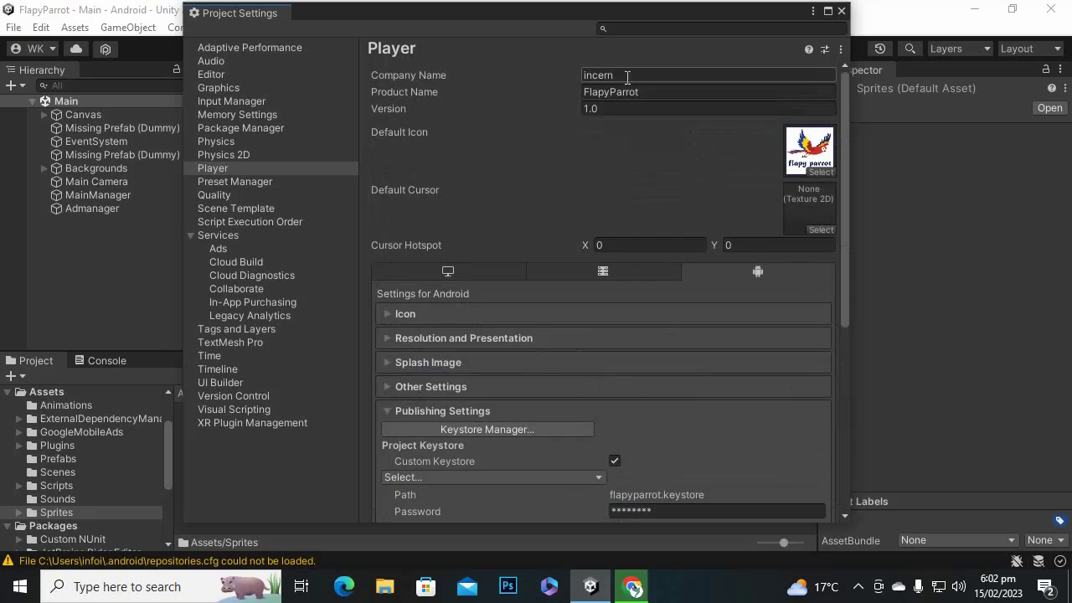
scroll(701, 318, "down", 10)
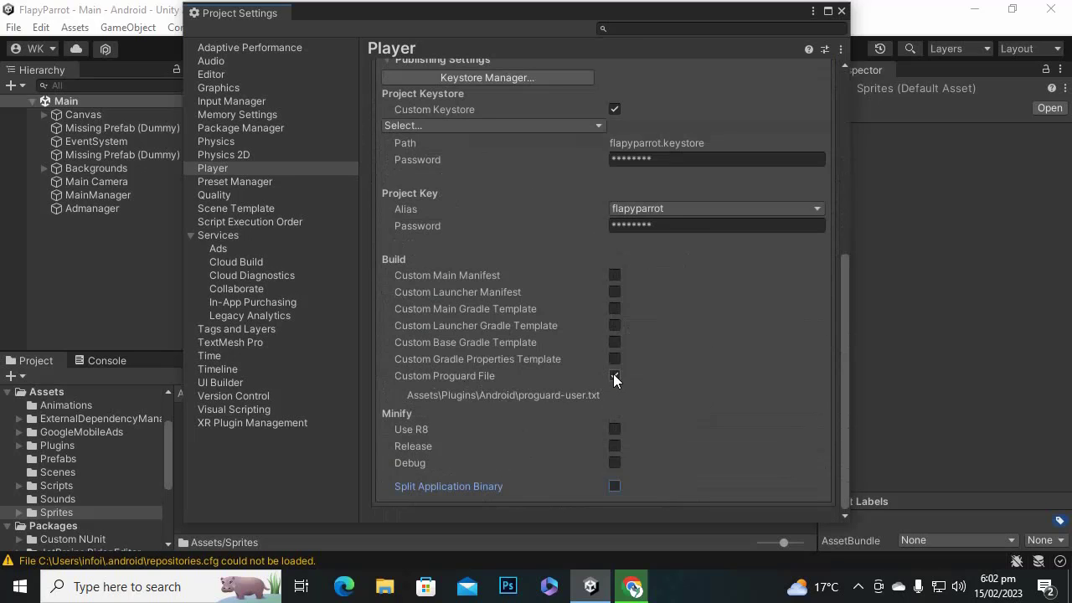
scroll(666, 197, "up", 7)
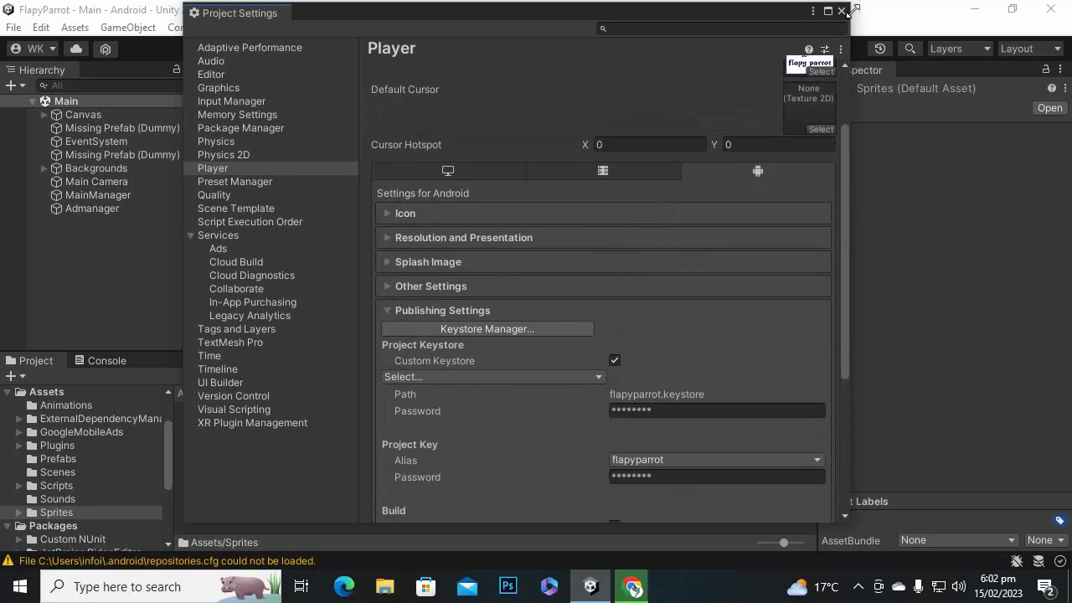
Close Project Settings, start Build And Run, then cancel its save dialog.
left_click(841, 11)
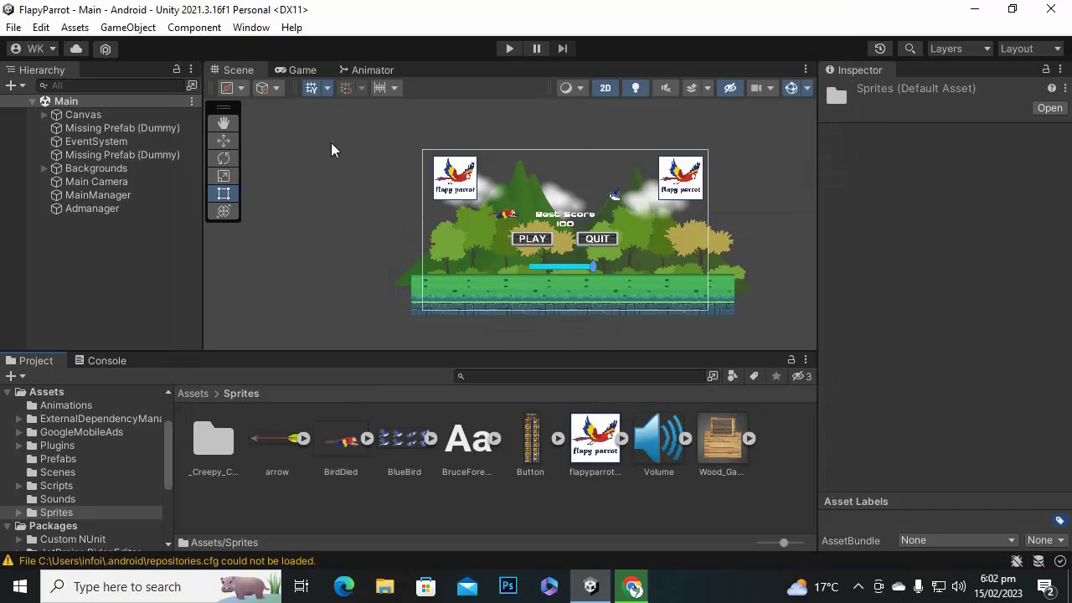
left_click(4, 29)
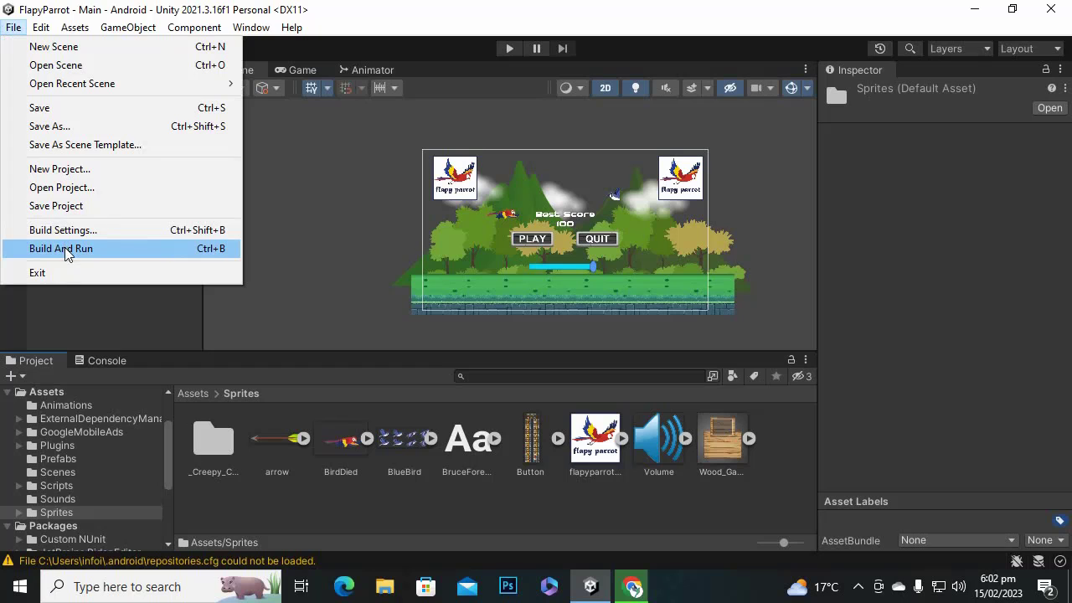
left_click(67, 248)
left_click(474, 410)
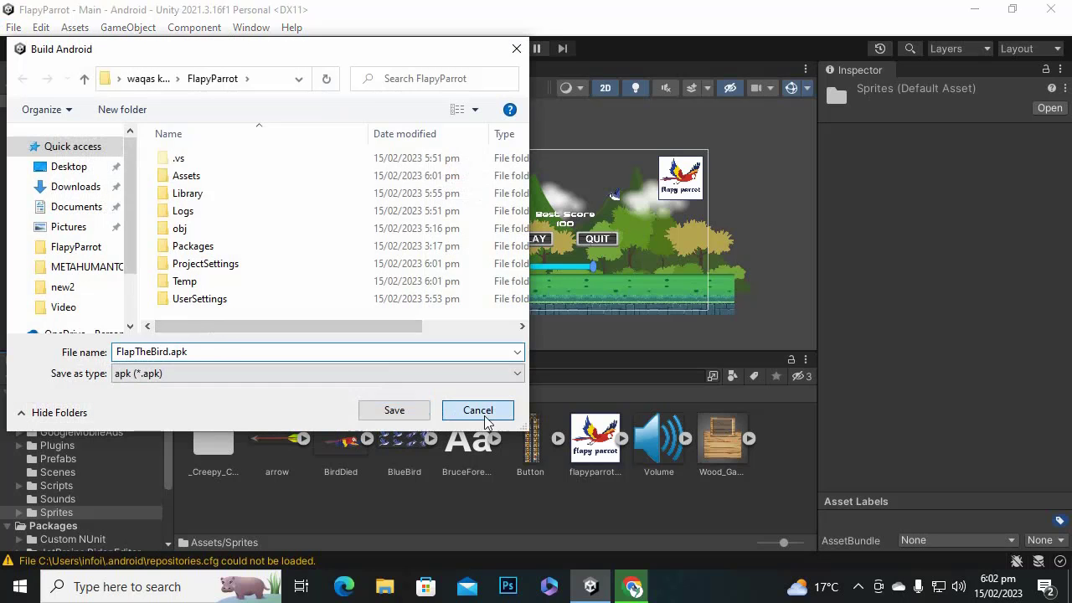
In Build Settings, enable Build App Bundle (Google Play) and set Create symbols.zip to Public.
left_click(14, 28)
left_click(63, 229)
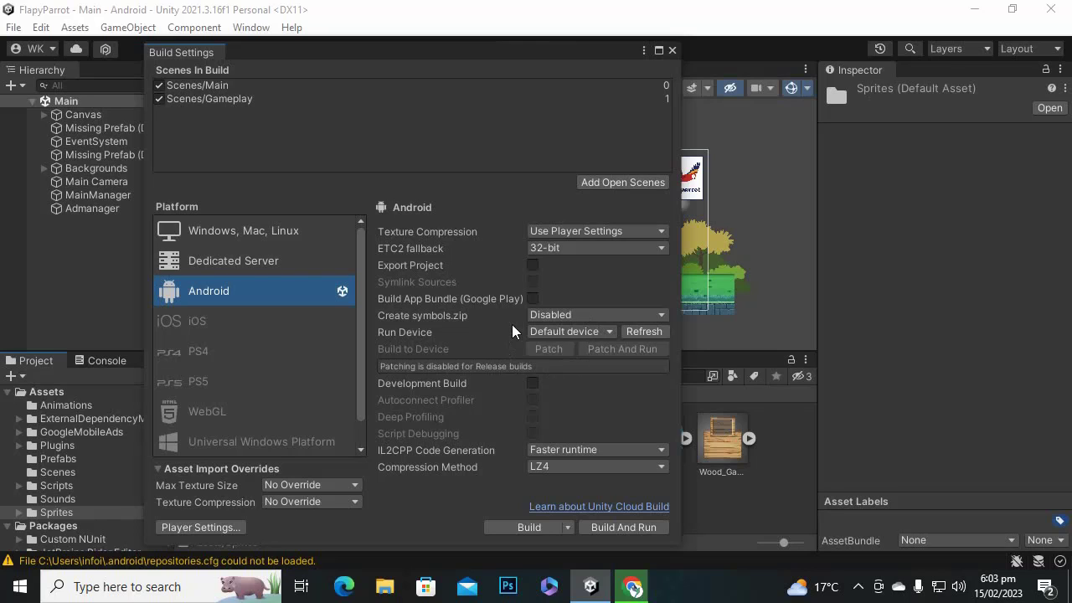
left_click(532, 299)
left_click(542, 315)
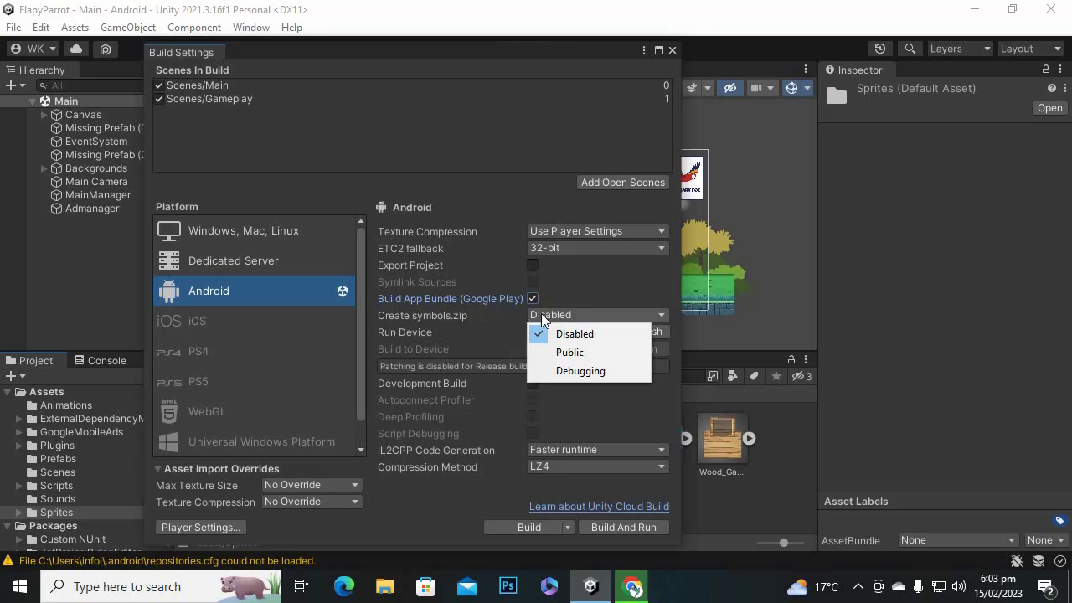
left_click(569, 352)
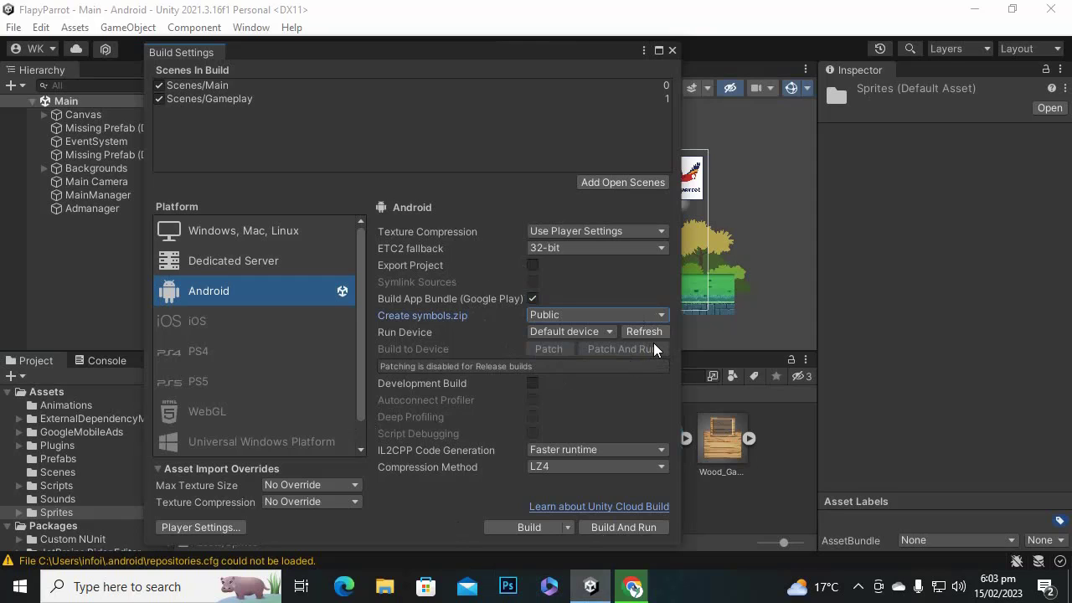
Start the build, create a Build folder in FlapyParrot, and name the output FlapyBird.aab.
left_click(518, 528)
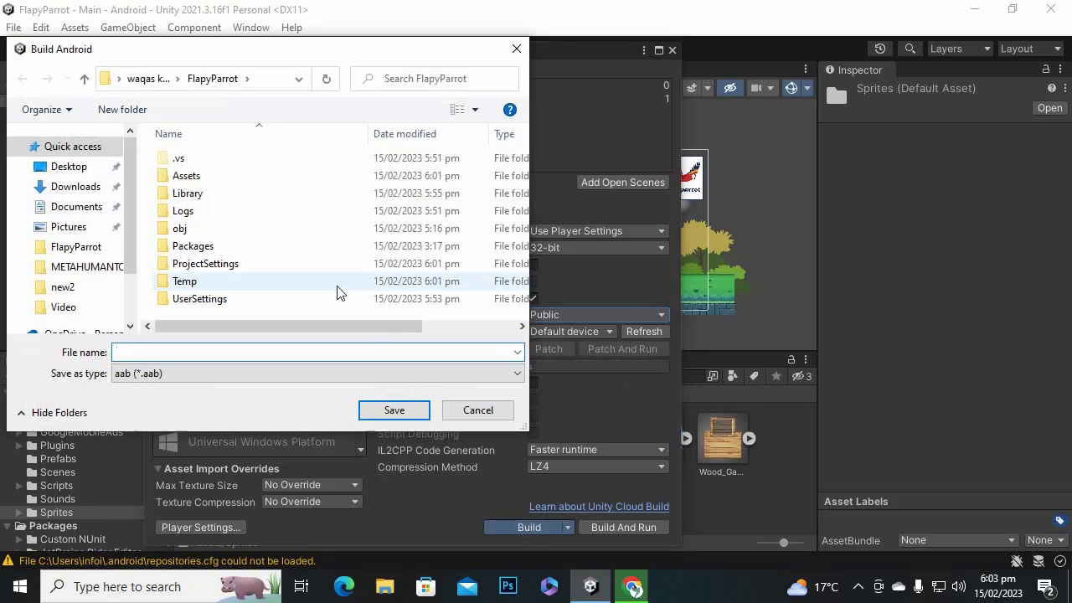
right_click(260, 309)
mouse_move(457, 496)
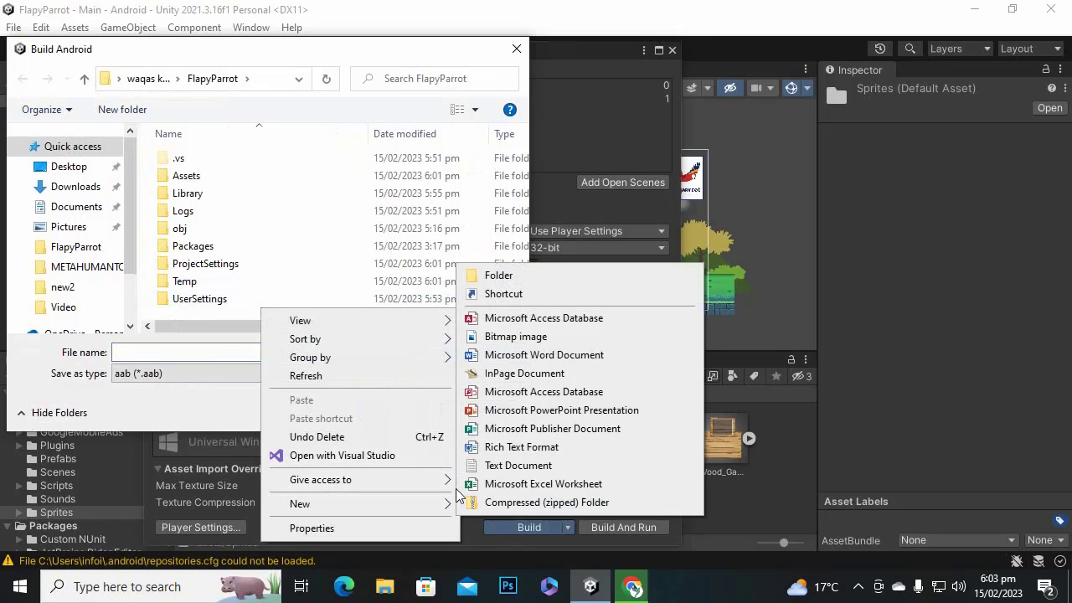
left_click(562, 279)
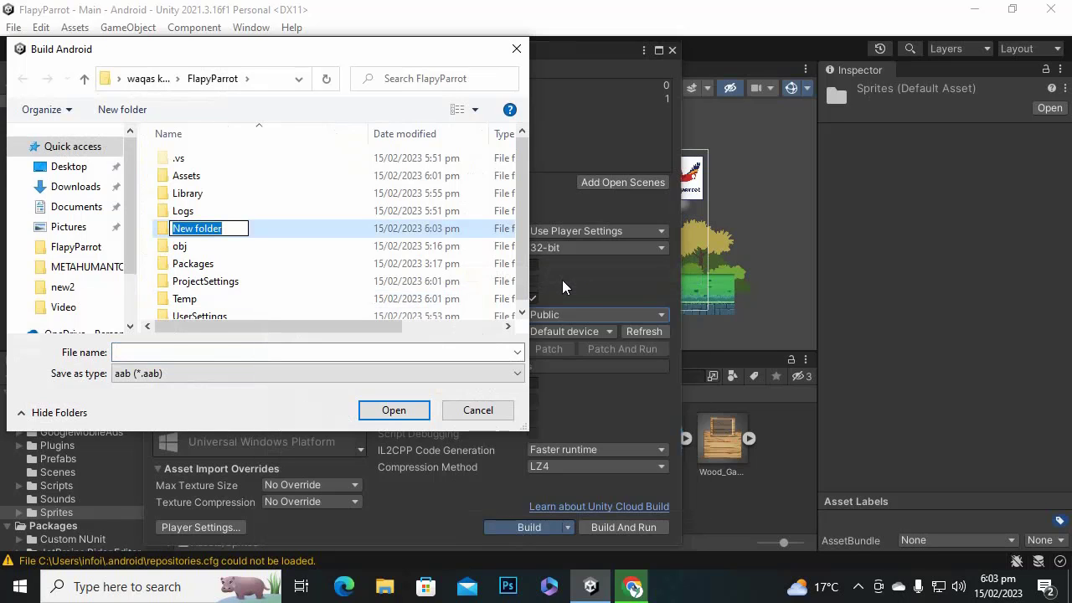
type("Build")
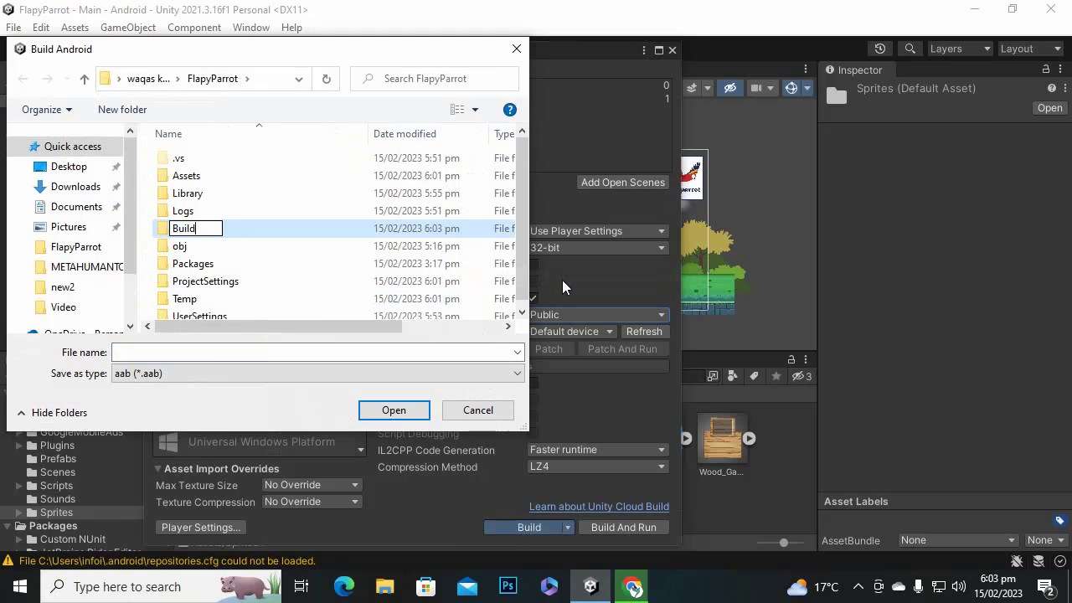
key("Return")
key("Return")
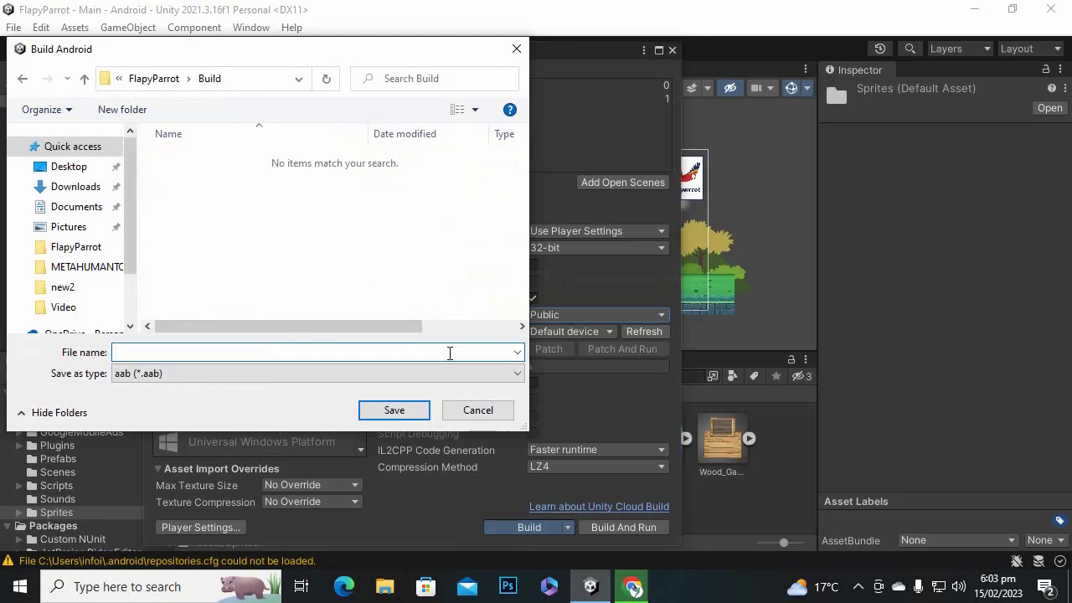
type("FlapyBird")
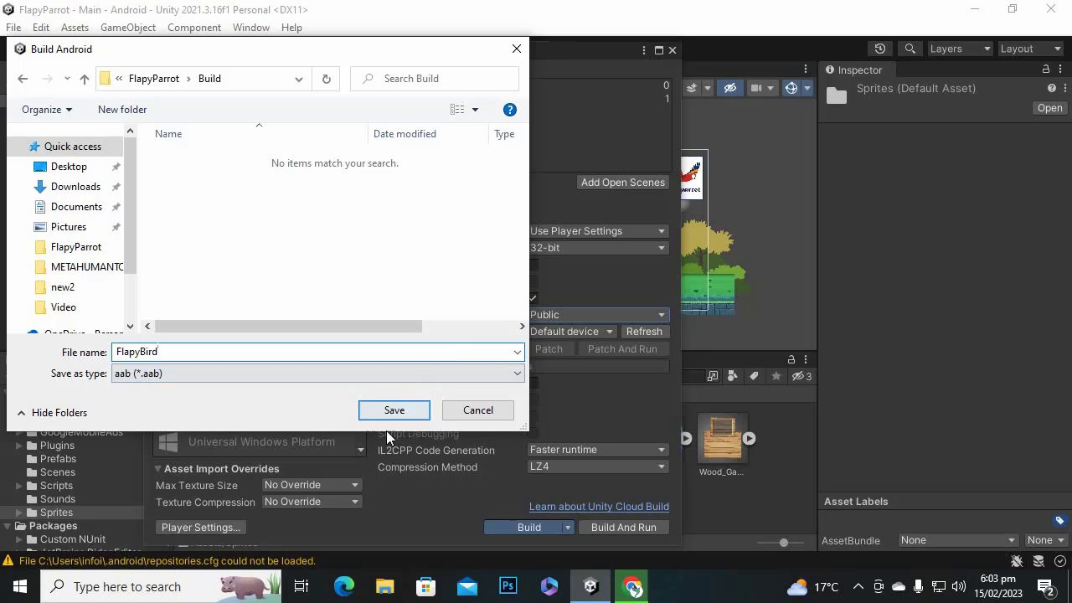
Build the FlapyBird app bundle into the Build folder, then bring up Google Play Console in Chrome.
left_click(392, 409)
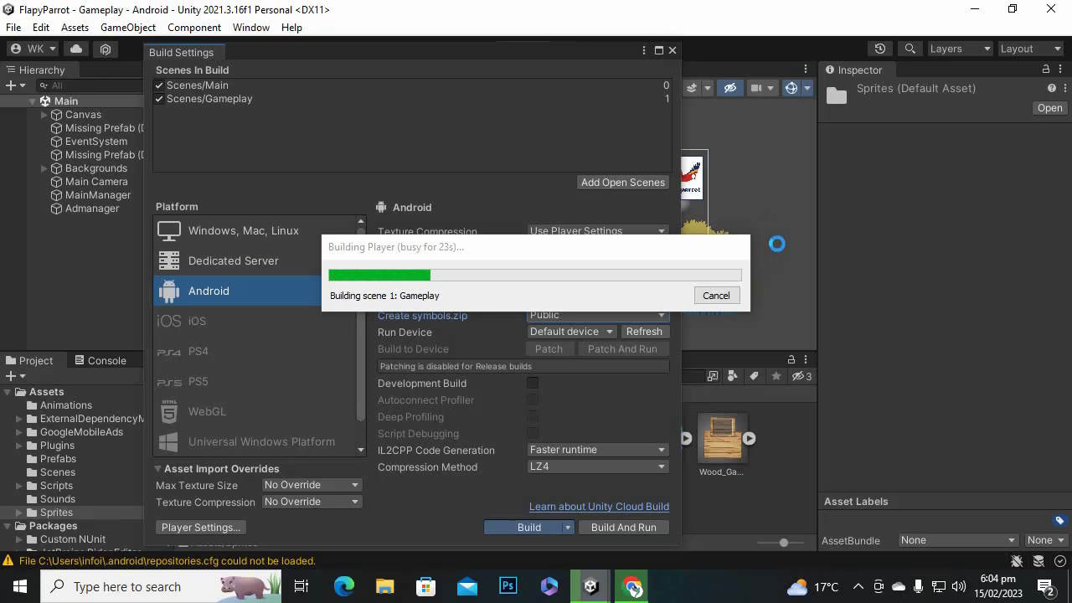
left_click(858, 587)
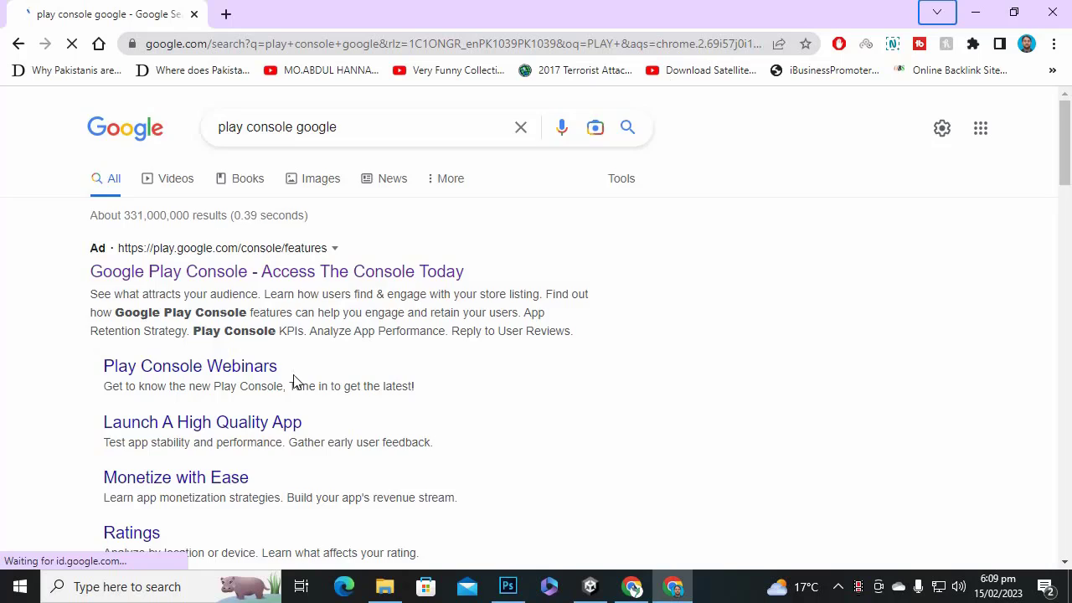
scroll(295, 378, "down", 3)
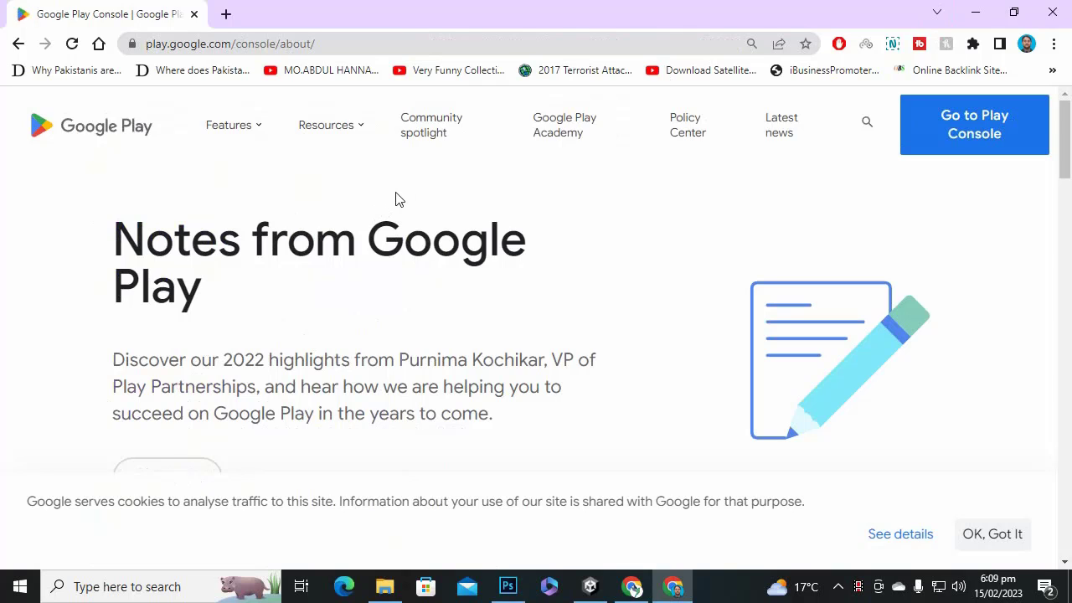
Enter Play Console under the developer account and show the Build folder holding FlapyBird.aab.
left_click(969, 151)
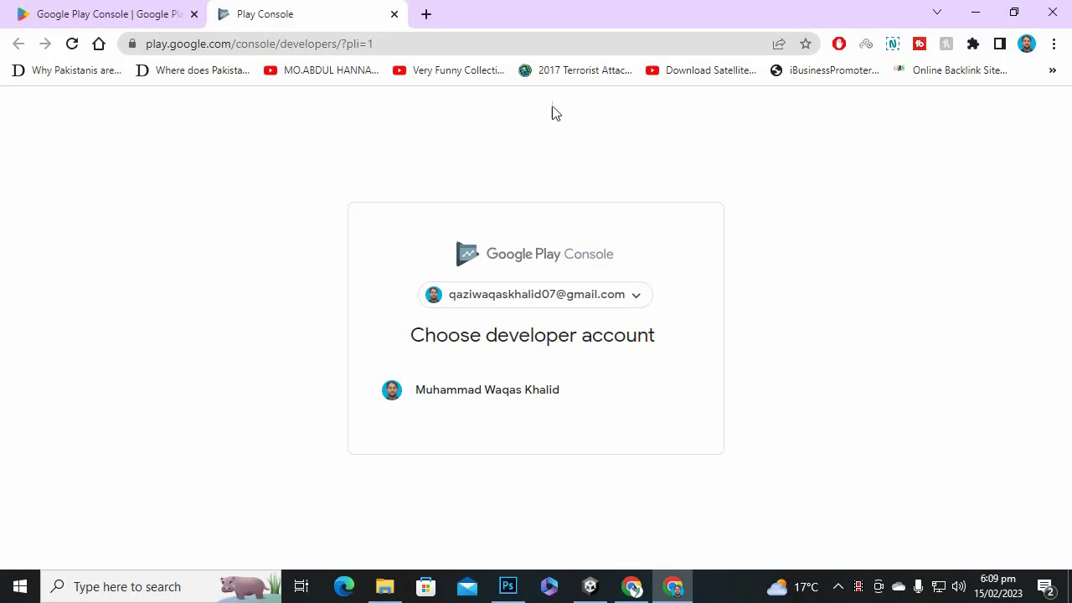
left_click(507, 381)
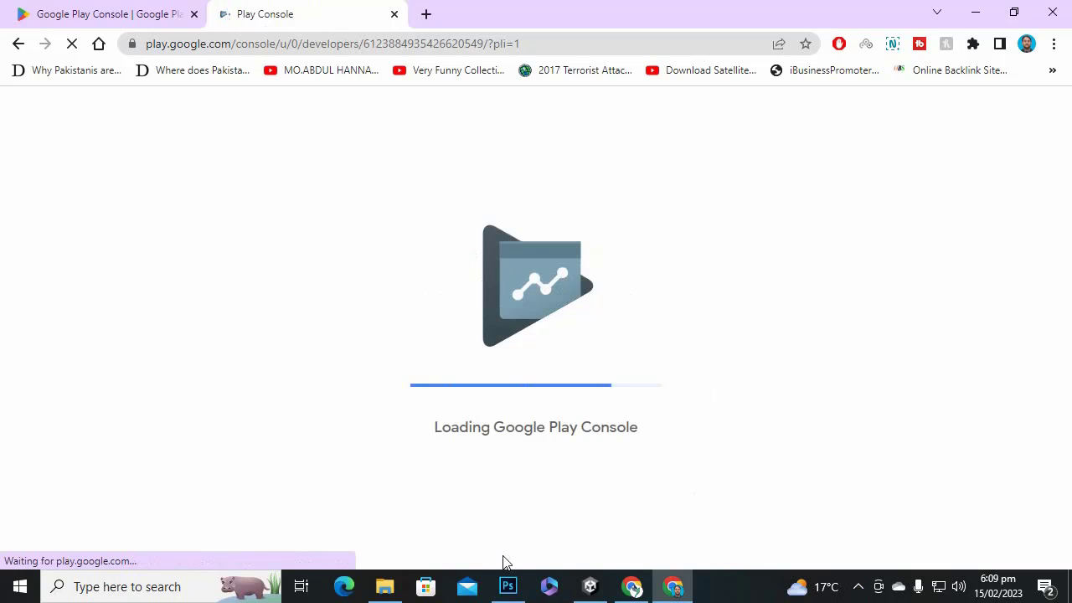
left_click(385, 595)
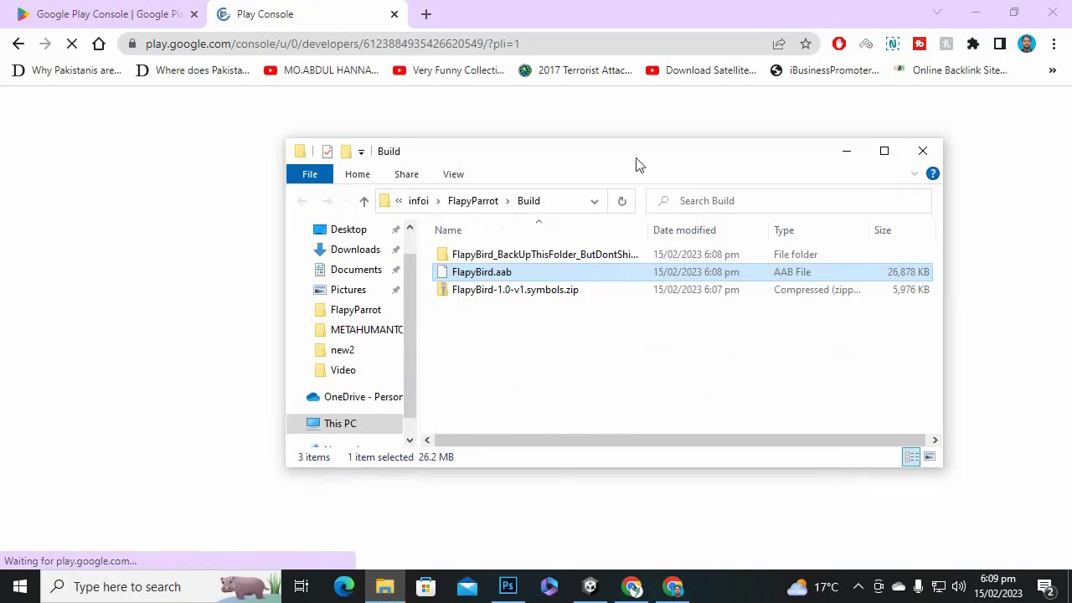
Maximize the Build folder window and look inside the FlapyBird backup folder.
double_click(636, 162)
left_click(501, 239)
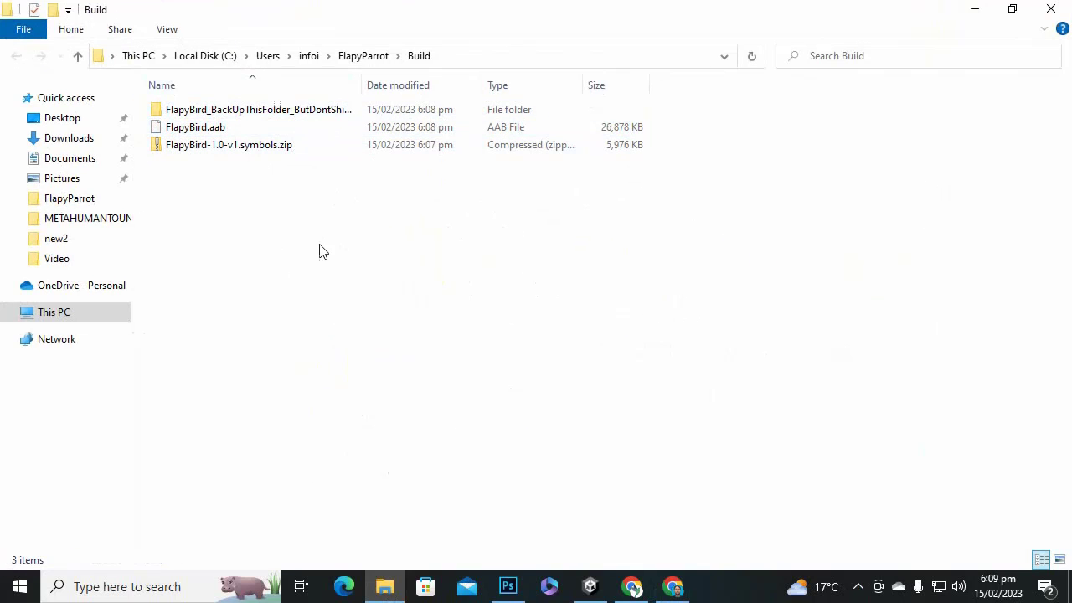
double_click(219, 111)
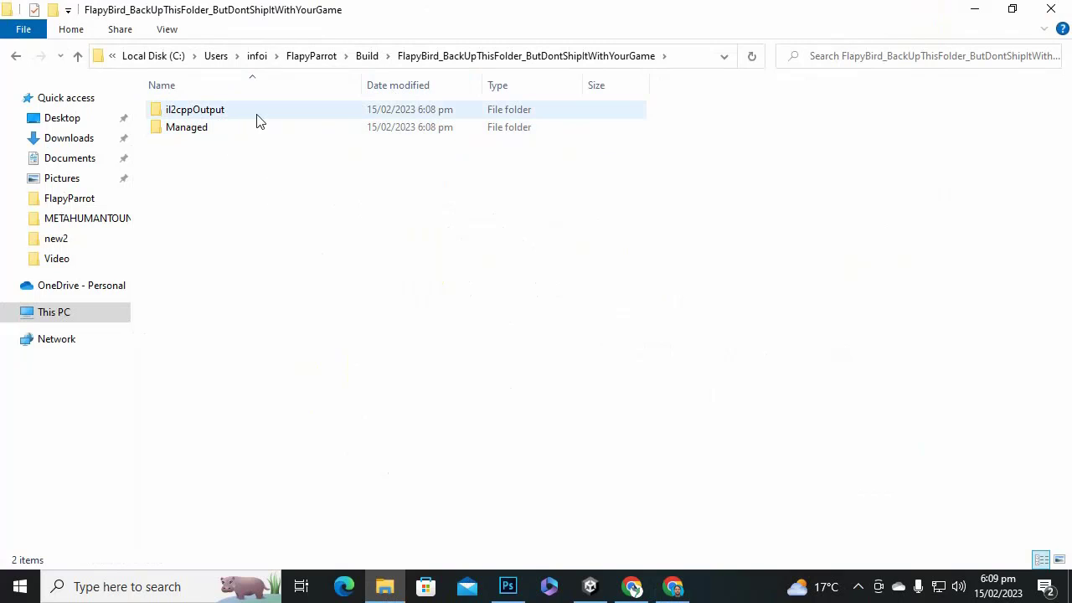
left_click(369, 55)
left_click(332, 232)
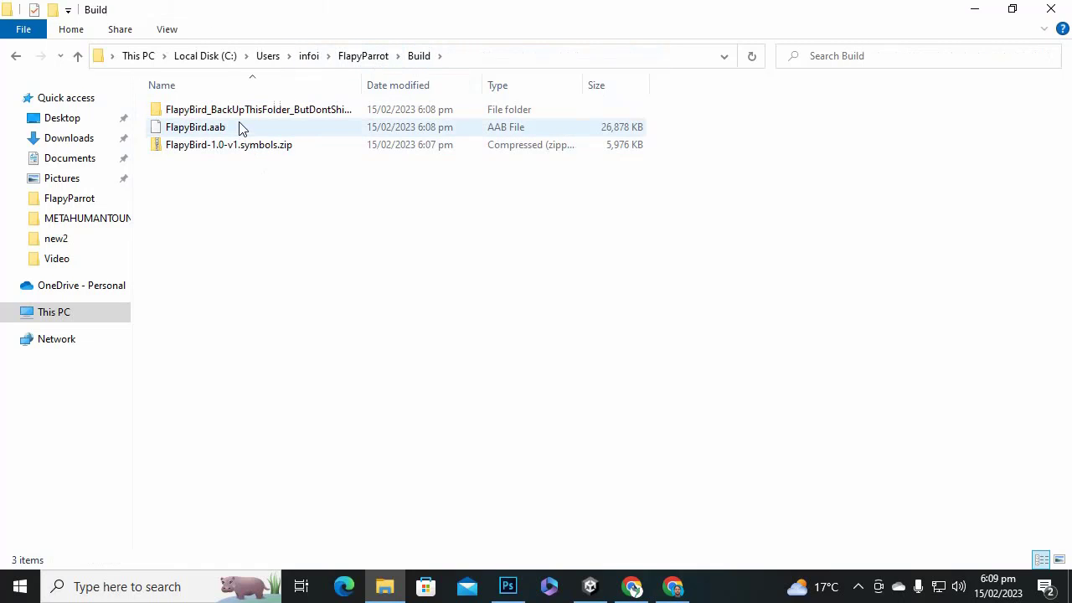
Compare the sizes of FlapyBird.aab and the symbols zip, then return to Play Console's All apps list.
left_click(248, 127)
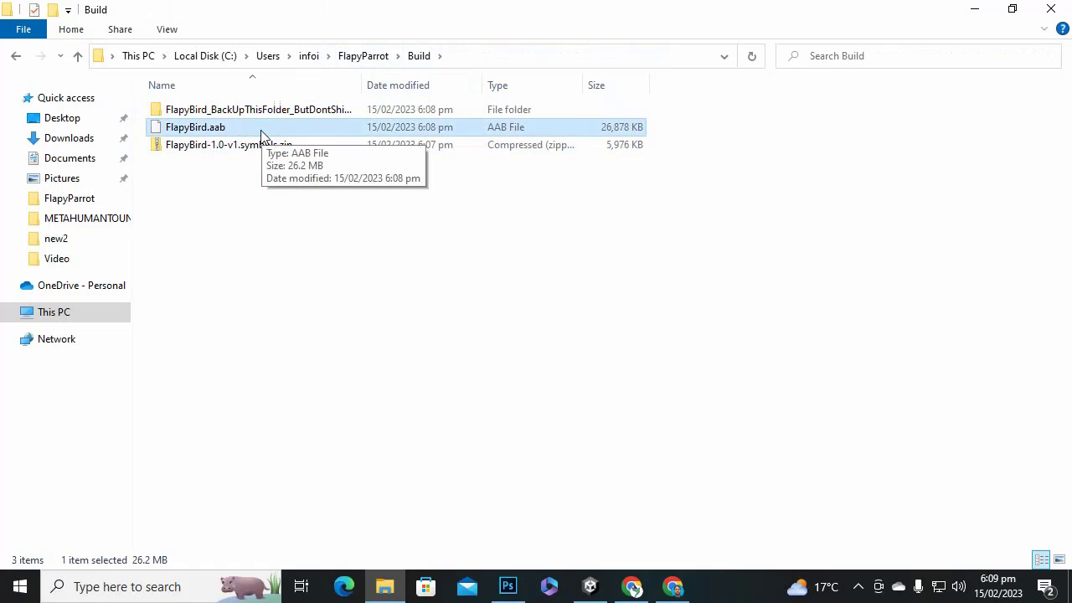
left_click(248, 240)
left_click(275, 152)
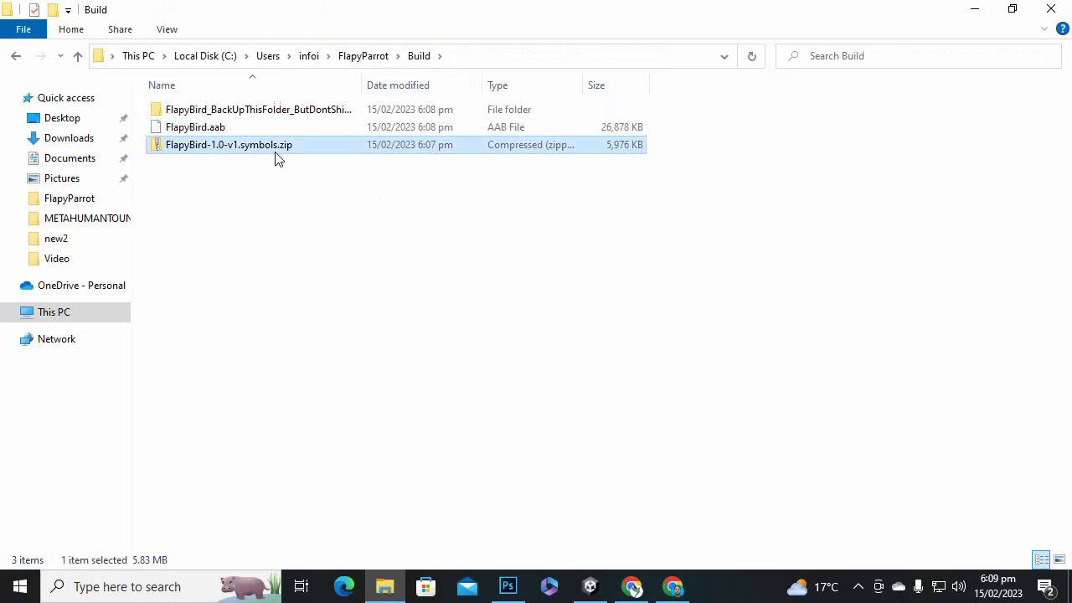
left_click(333, 232)
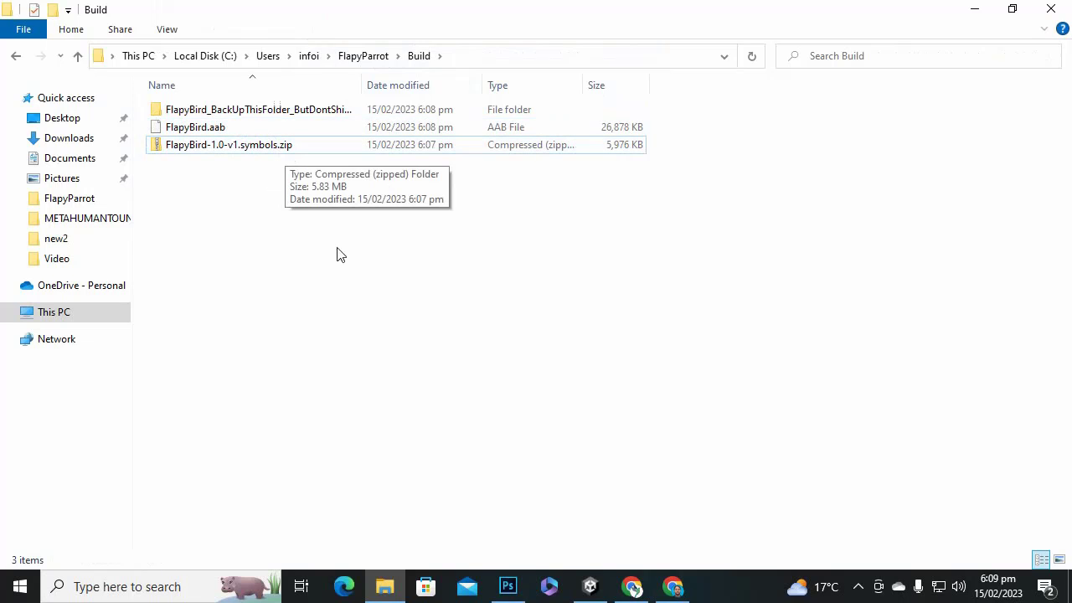
left_click(619, 144)
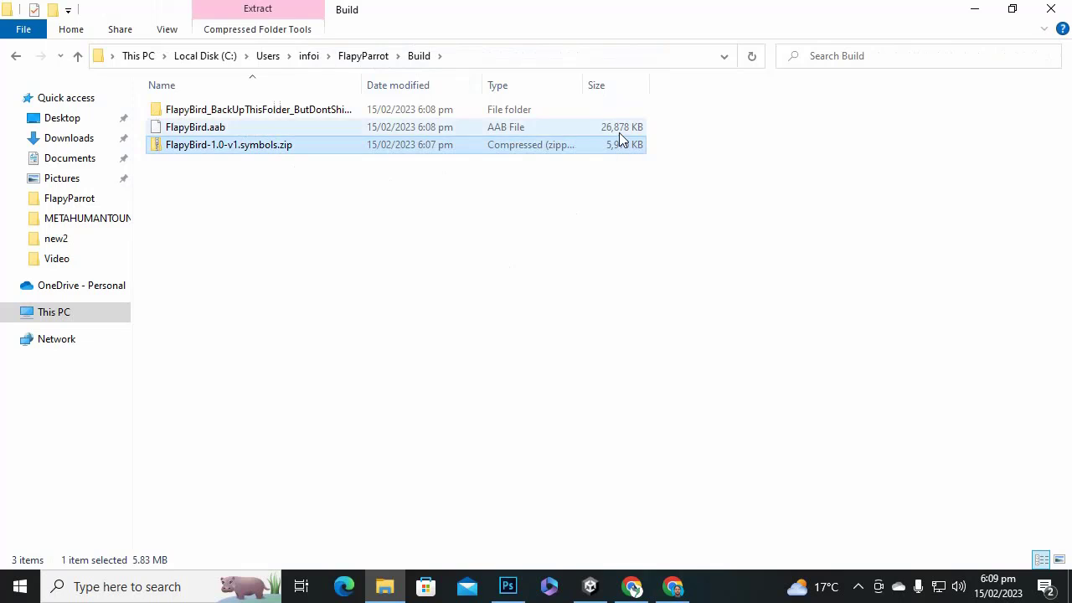
left_click(618, 130)
left_click(615, 144)
left_click(619, 129)
left_click(616, 222)
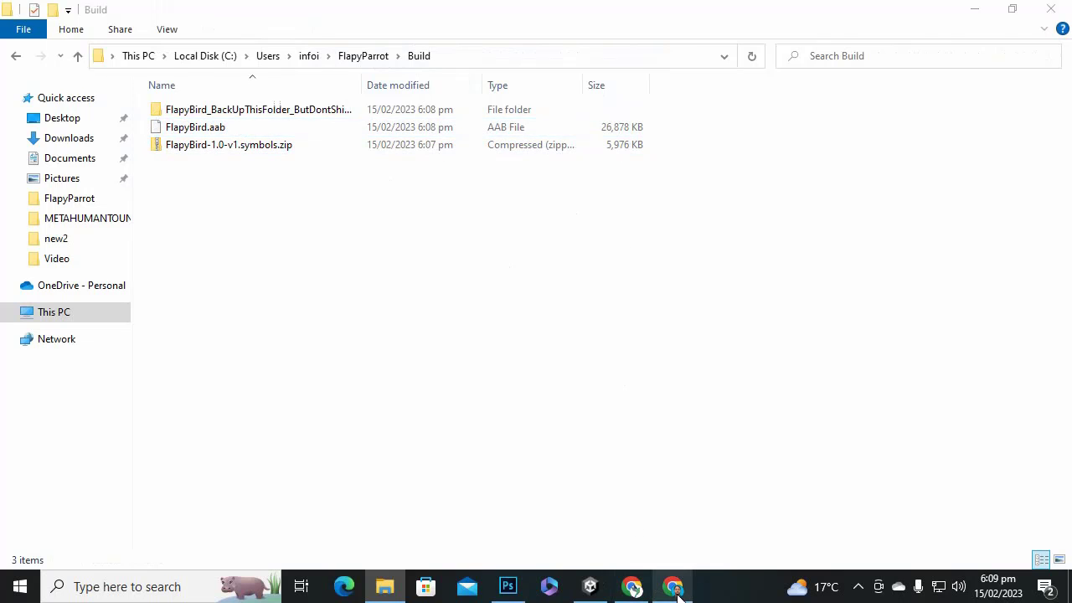
left_click(673, 588)
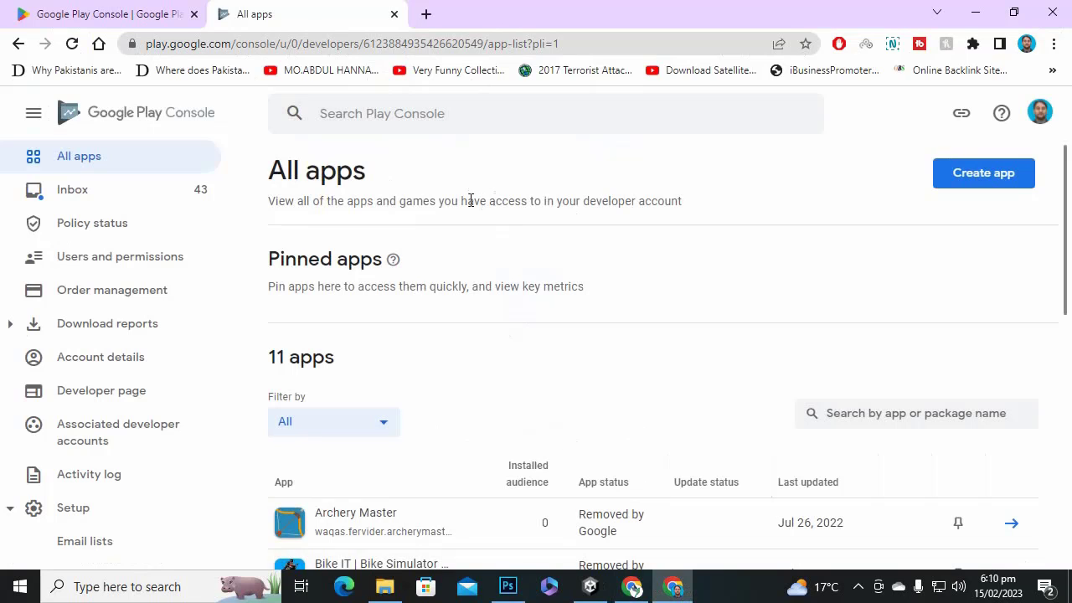
Start a new app named Flapy Parrot, set as a free game.
left_click(972, 187)
left_click(615, 273)
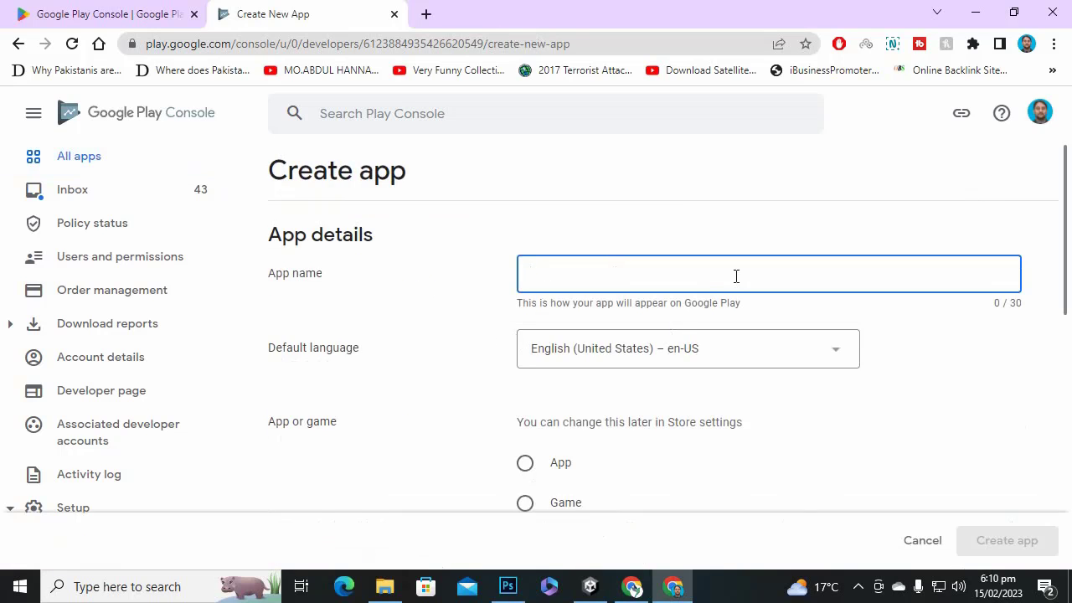
type("Flapy Parrot")
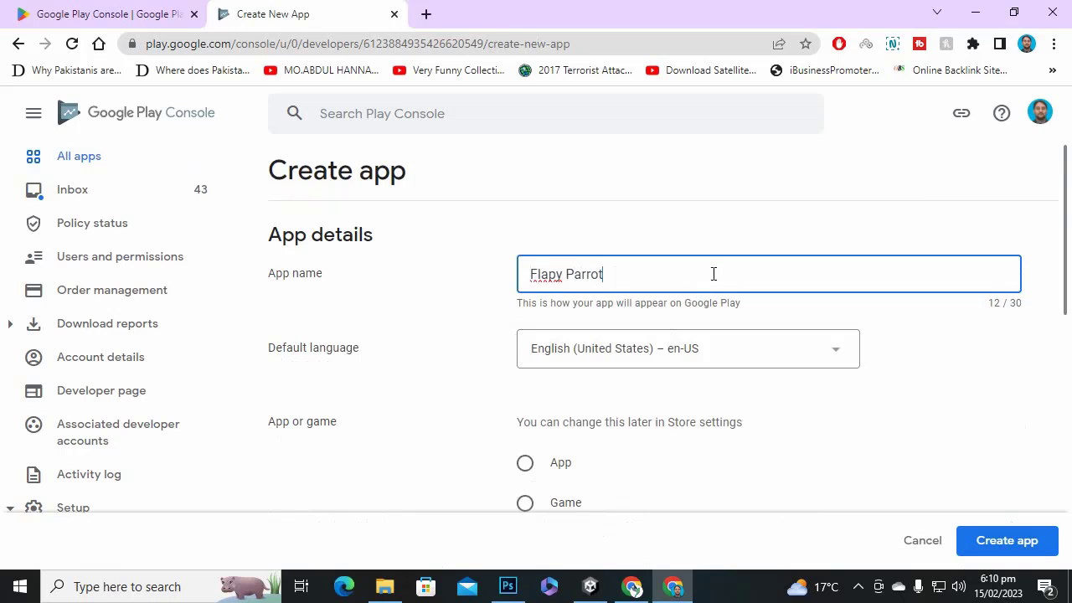
scroll(695, 276, "down", 2)
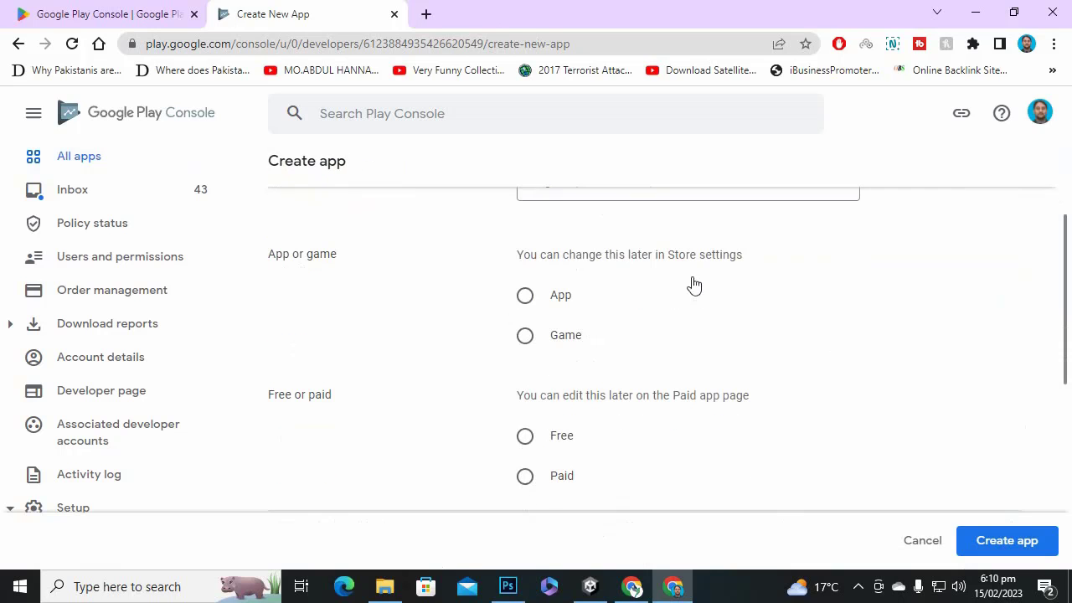
left_click(525, 336)
scroll(706, 334, "up", 2)
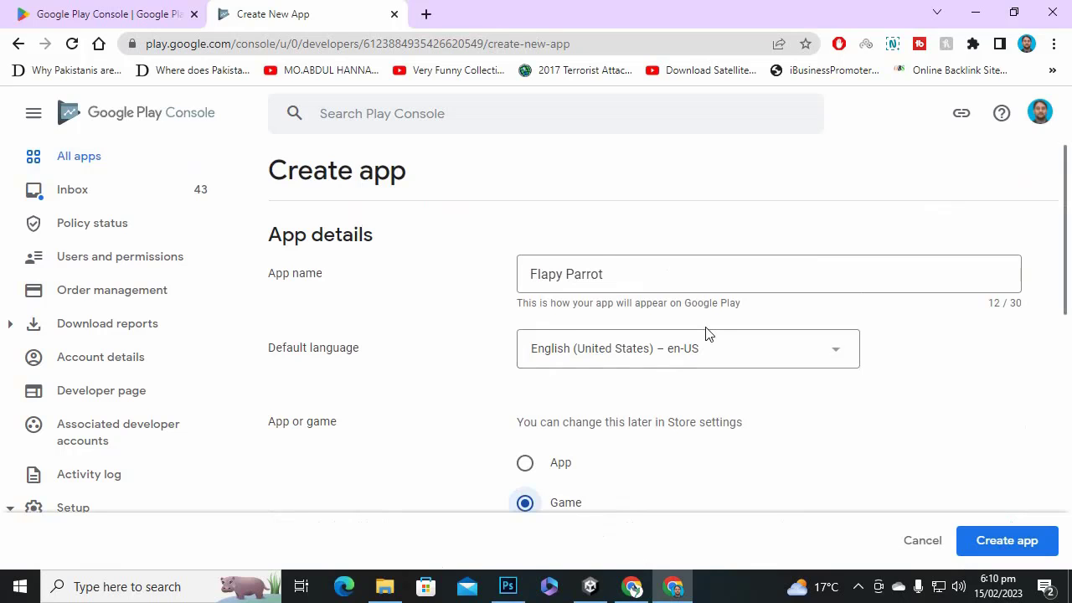
scroll(705, 333, "down", 4)
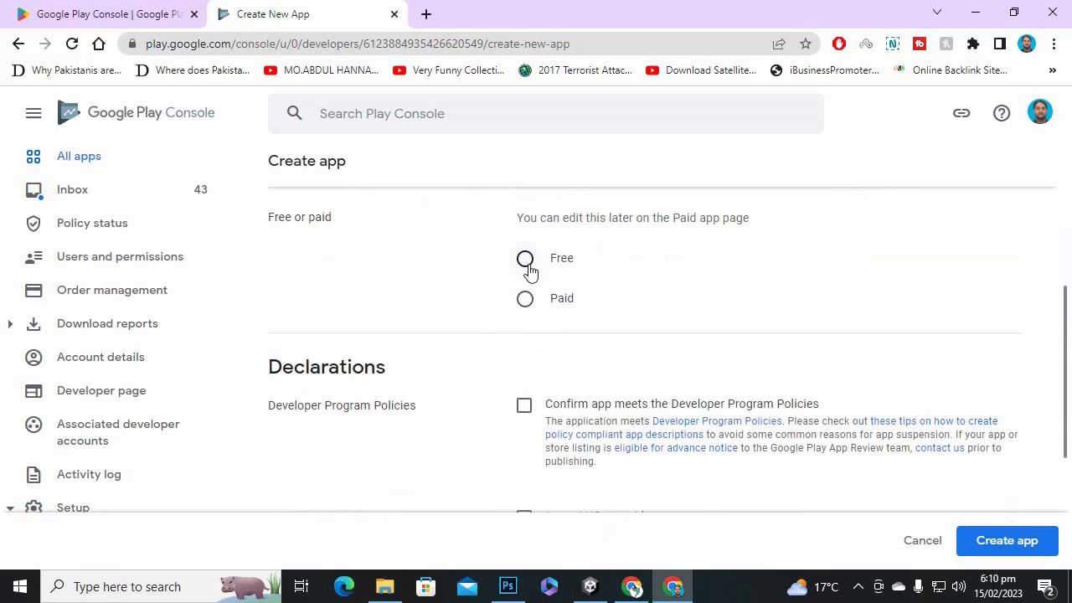
left_click(525, 260)
Accept the Developer Program Policies and US export laws declarations and create the app.
scroll(620, 344, "down", 3)
scroll(624, 348, "up", 1)
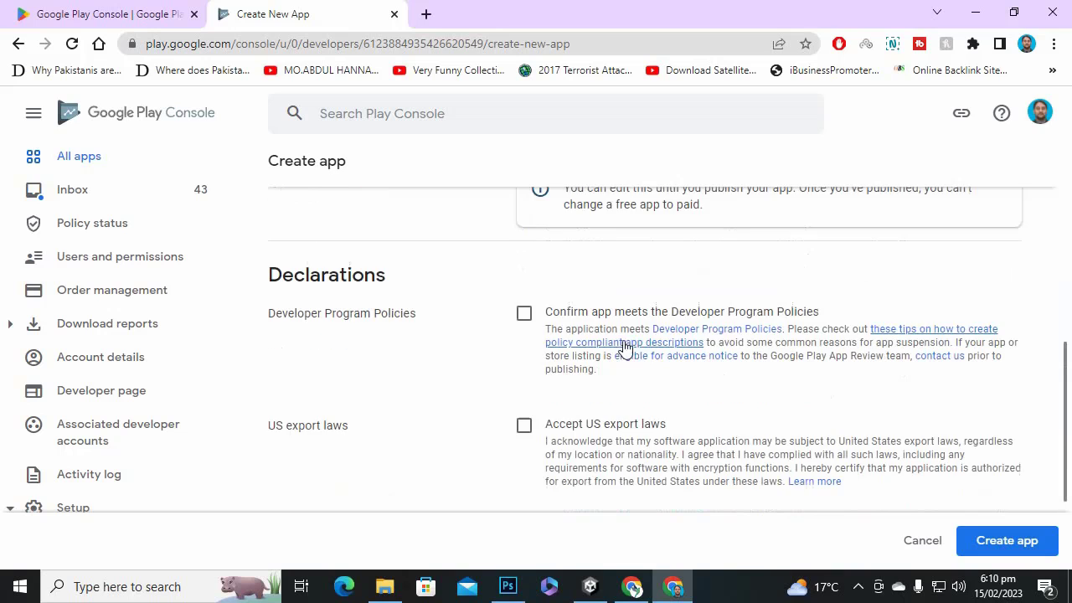
left_click(524, 313)
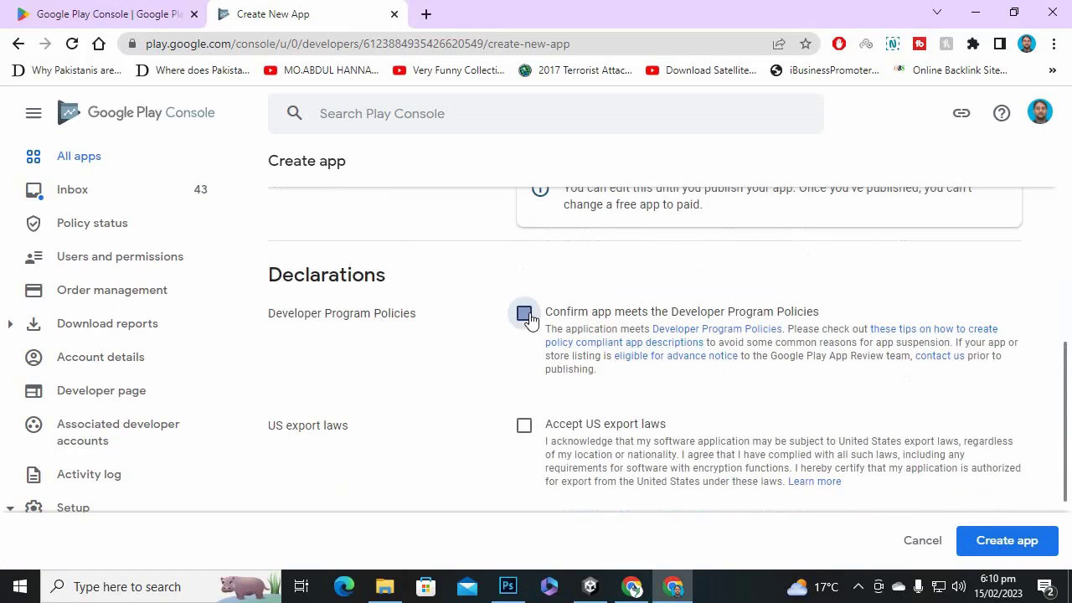
scroll(469, 355, "down", 2)
left_click(524, 272)
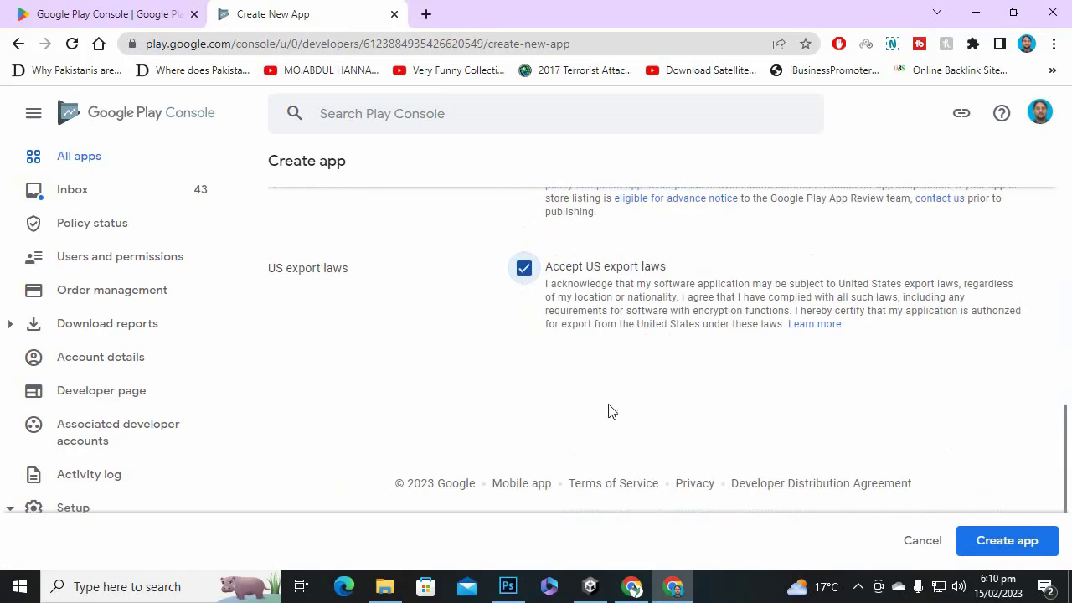
left_click(1034, 546)
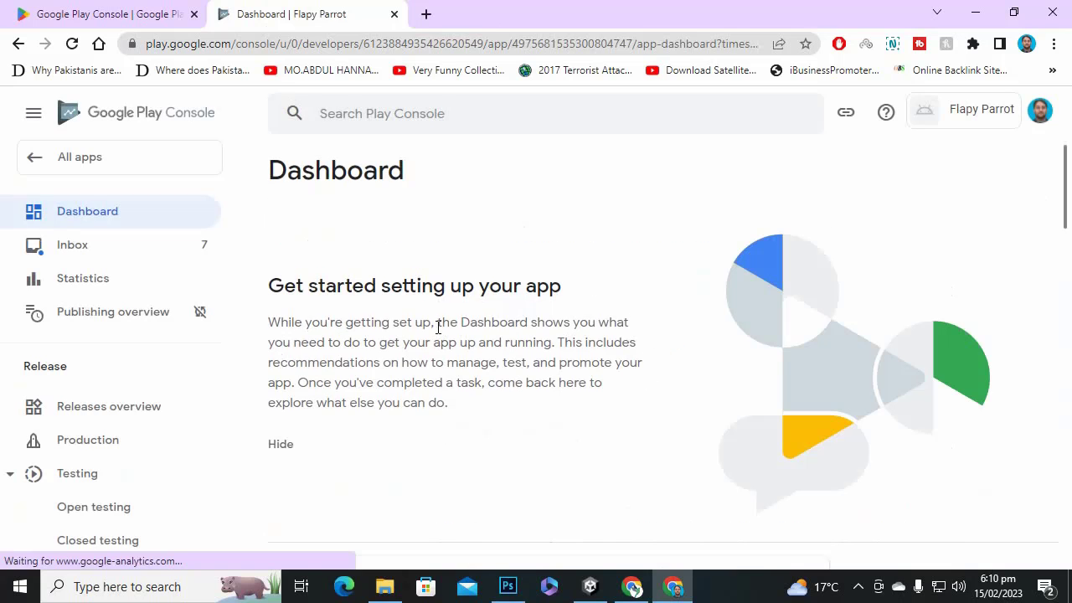
Scroll to 'Start testing now' and reveal the internal testing tasks on the Dashboard.
scroll(424, 316, "down", 3)
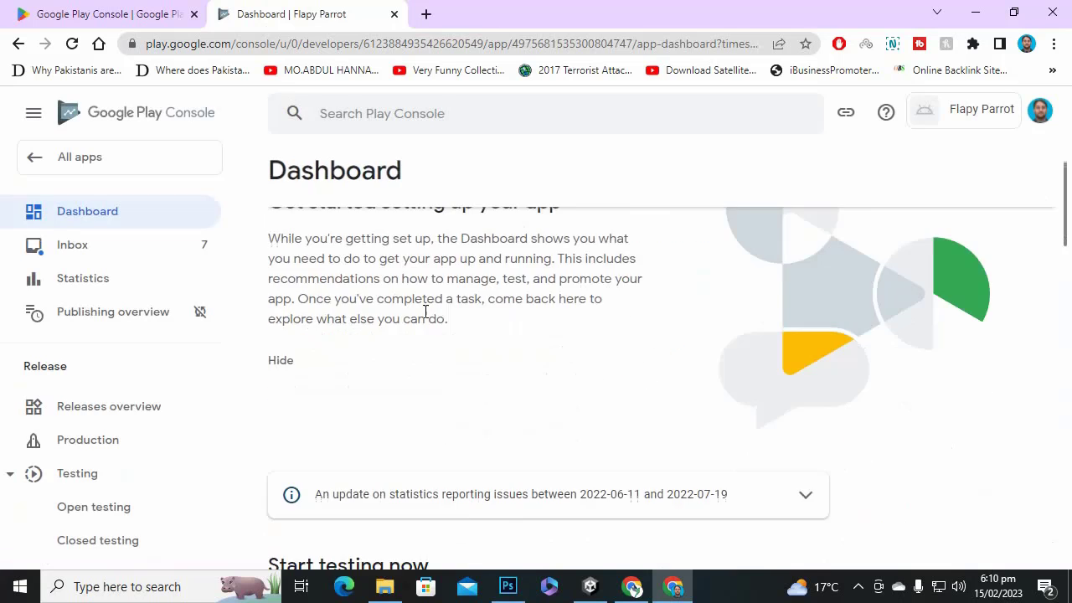
scroll(365, 351, "up", 1)
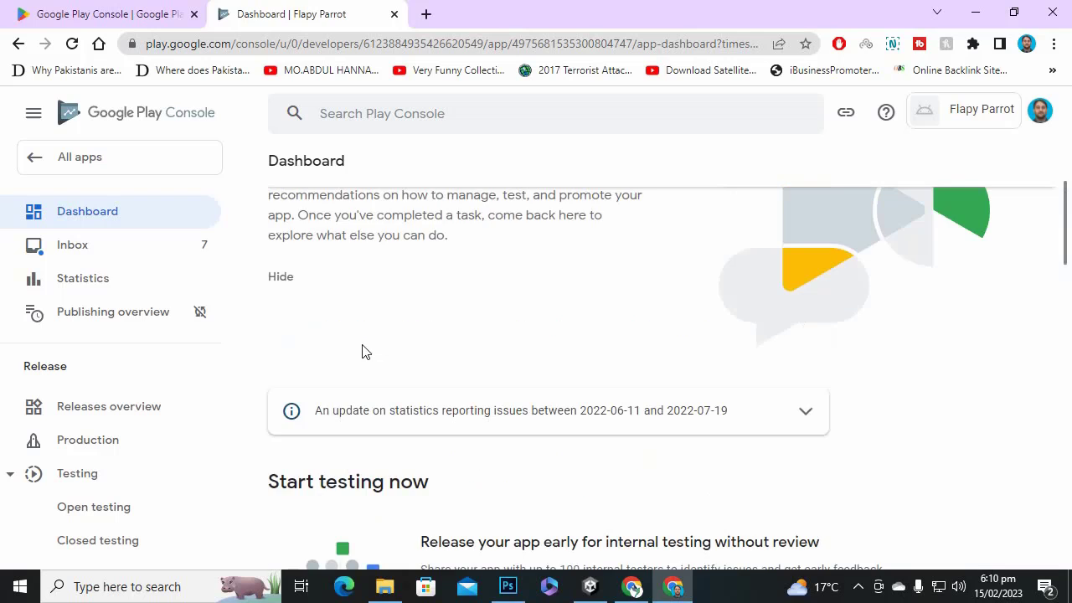
scroll(365, 350, "down", 3)
scroll(468, 377, "down", 1)
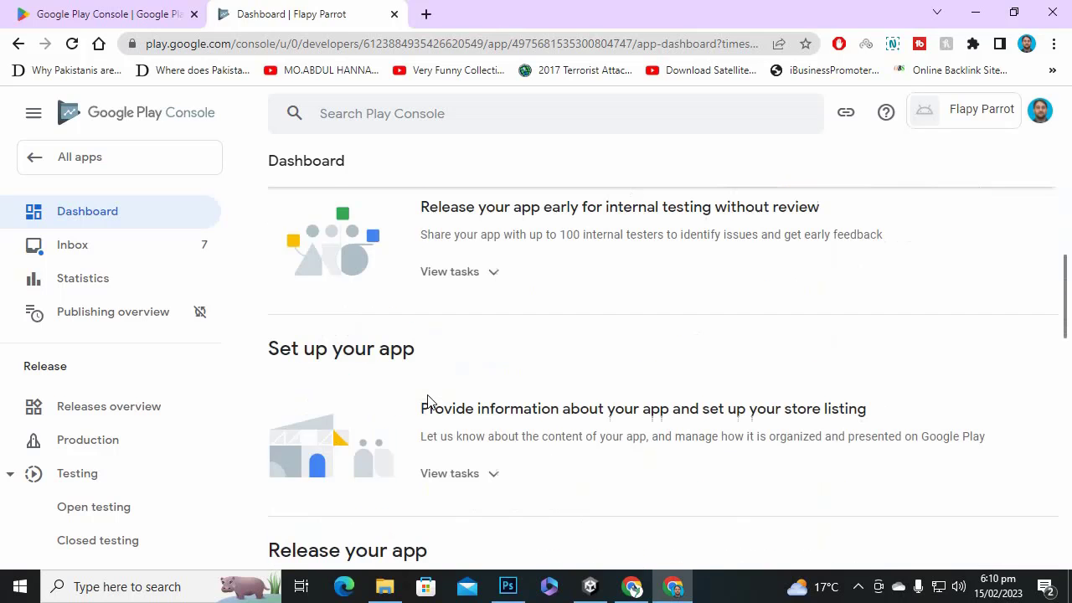
scroll(399, 283, "down", 2)
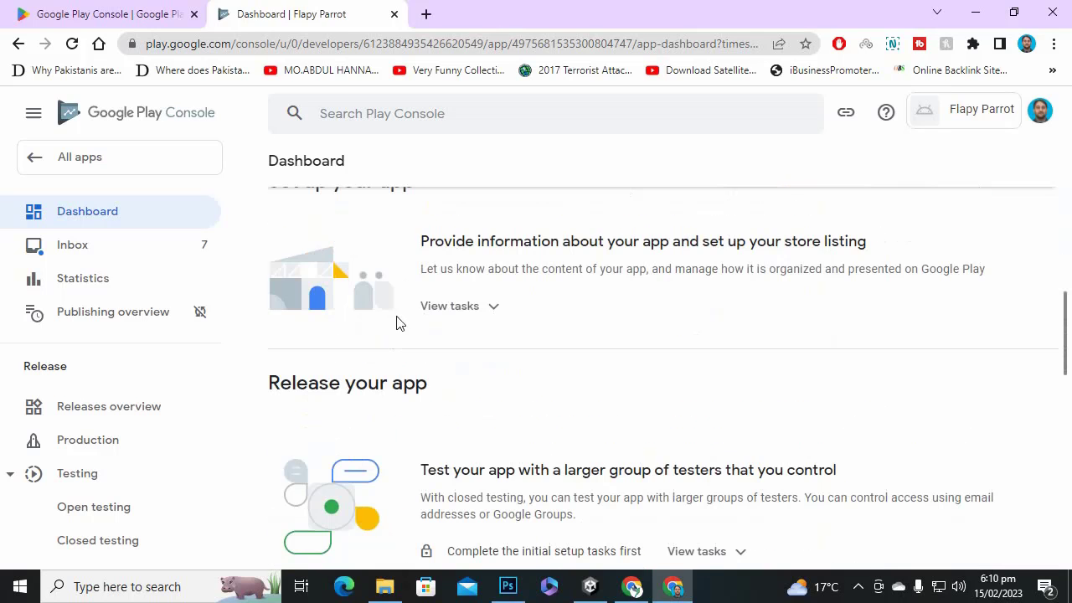
scroll(347, 262, "up", 1)
scroll(492, 293, "down", 2)
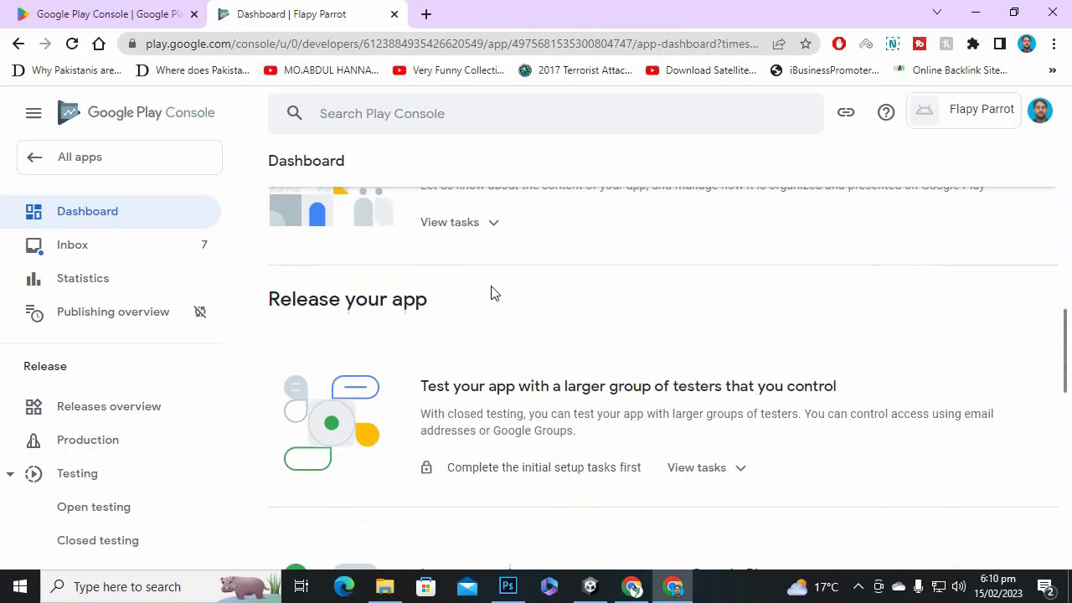
scroll(506, 339, "down", 3)
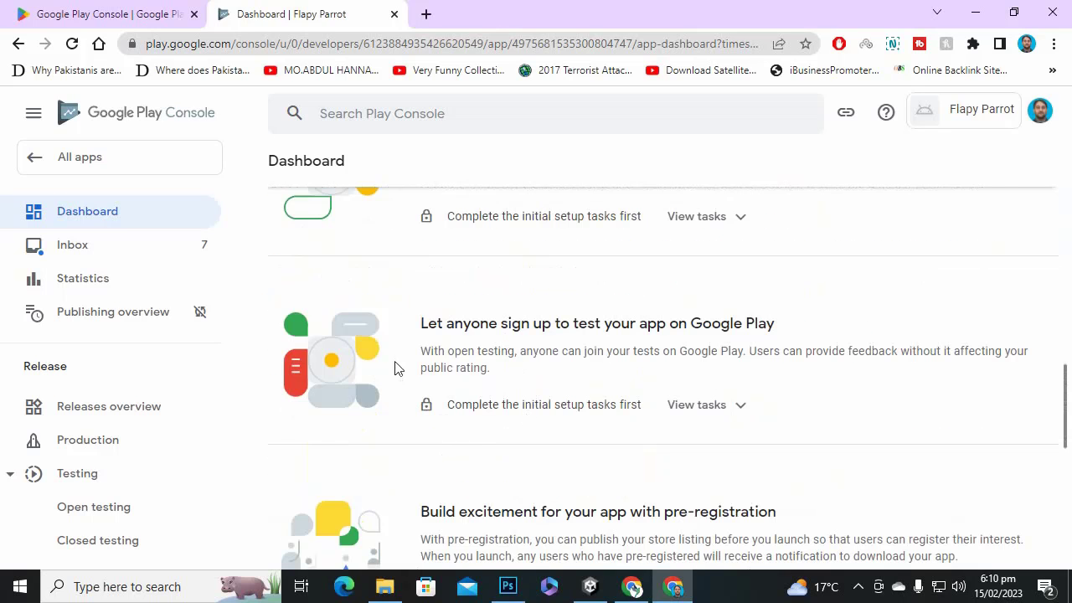
scroll(398, 368, "down", 6)
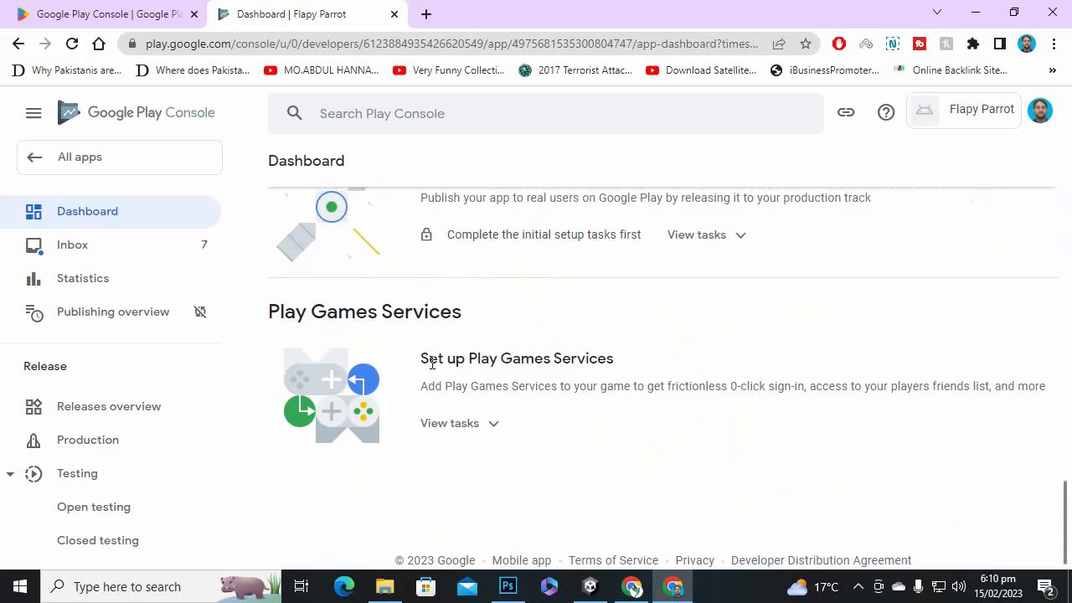
scroll(432, 364, "up", 12)
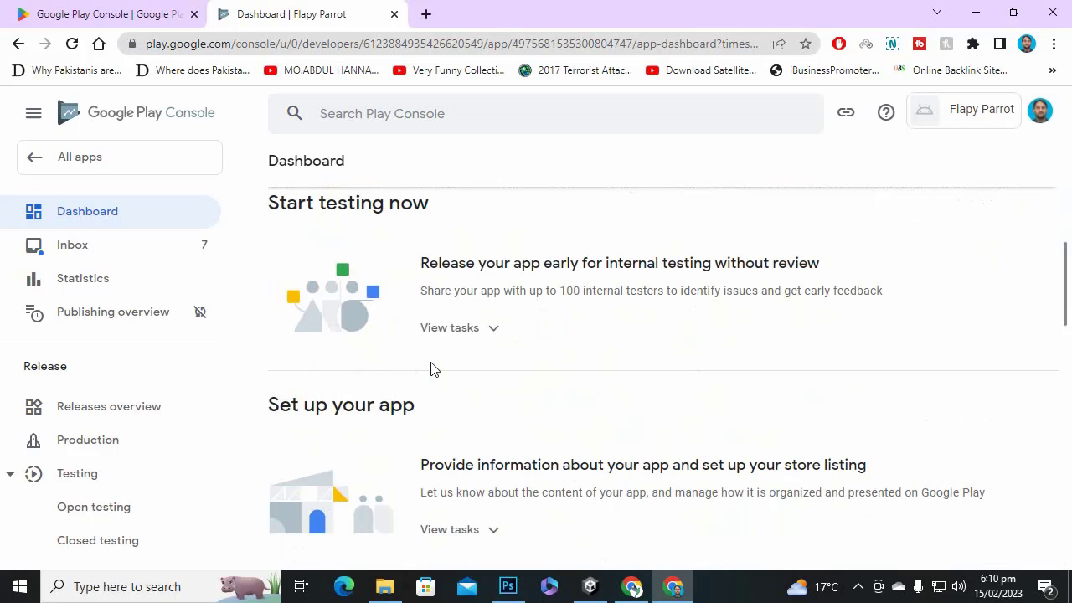
scroll(432, 369, "up", 5)
scroll(432, 365, "down", 3)
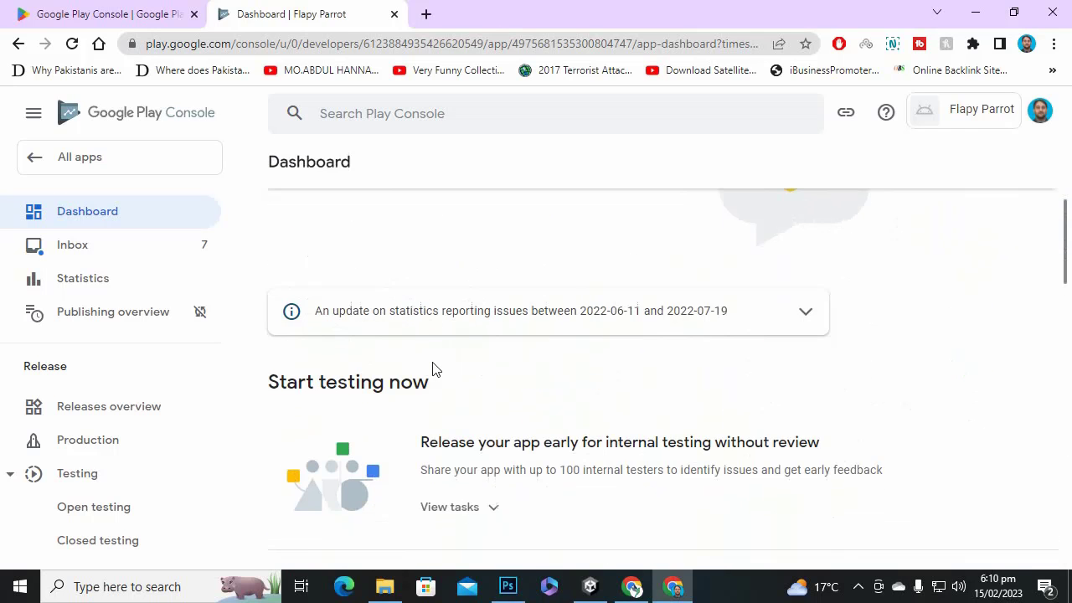
scroll(474, 345, "down", 1)
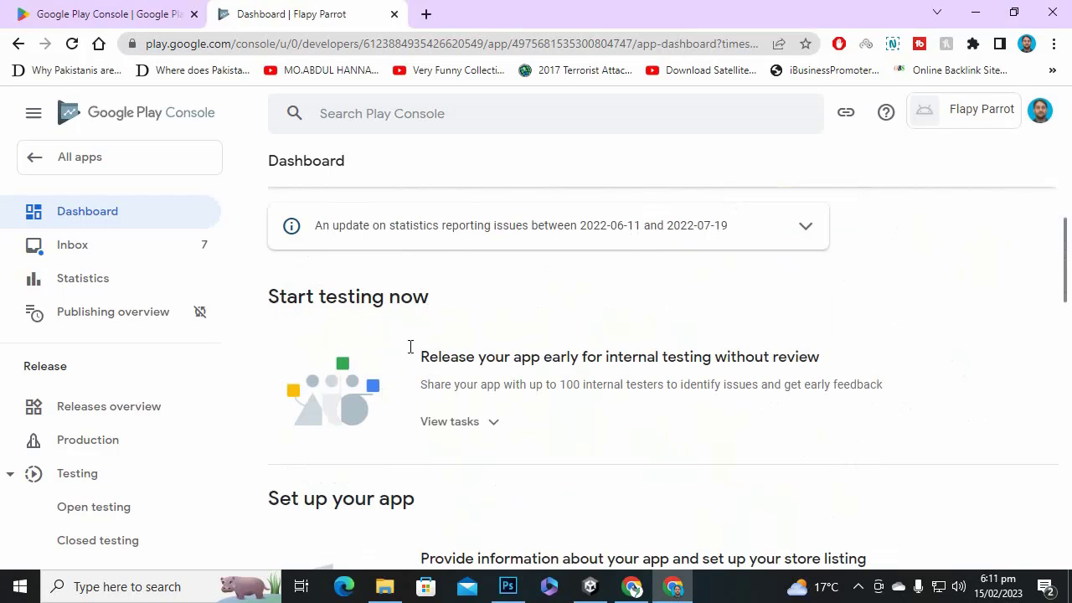
left_click(491, 424)
scroll(670, 444, "down", 2)
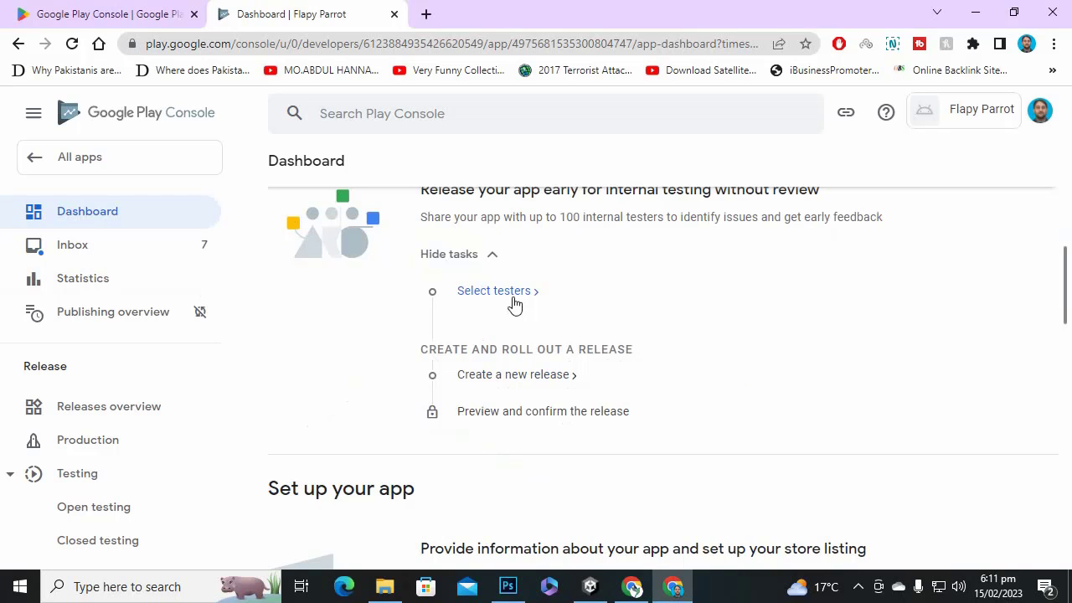
Go to tester selection for internal testing and include the Testers Name list.
left_click(477, 299)
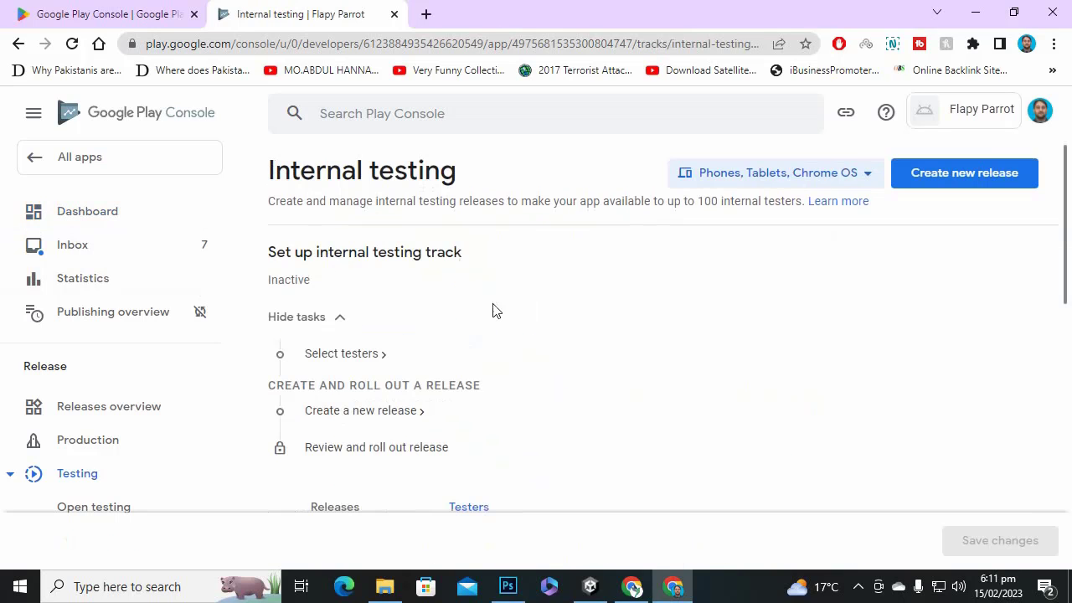
scroll(521, 314, "down", 2)
scroll(544, 342, "up", 2)
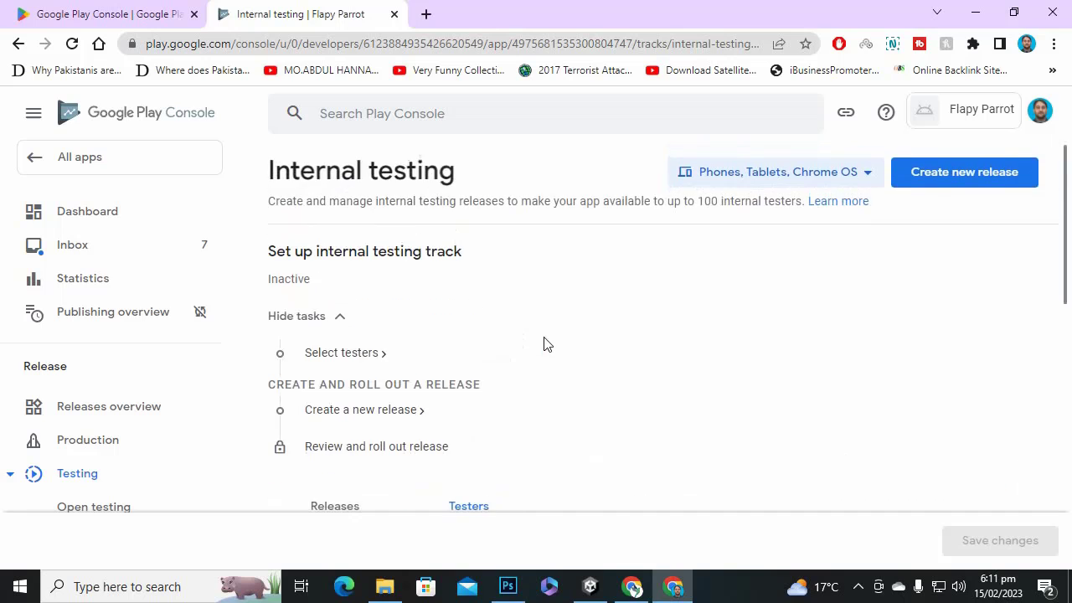
scroll(552, 340, "down", 2)
scroll(612, 438, "down", 2)
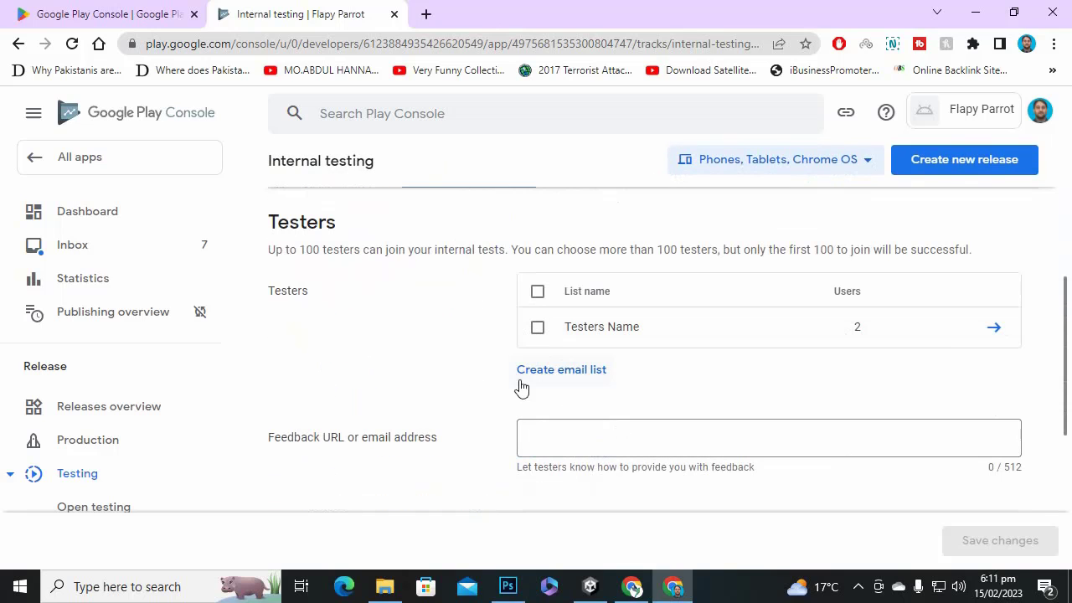
scroll(608, 377, "up", 1)
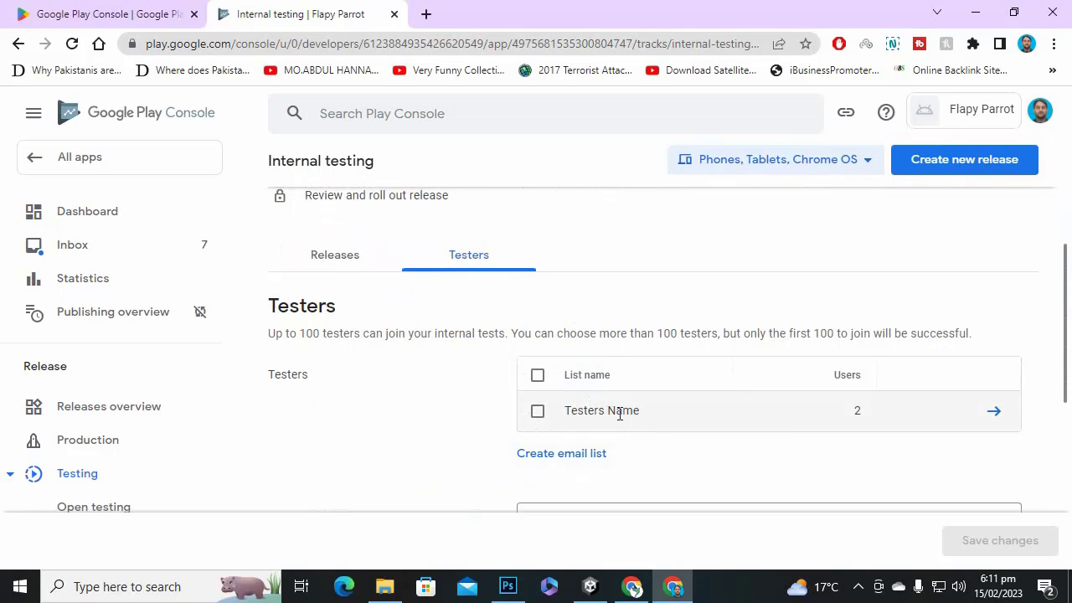
scroll(622, 416, "down", 2)
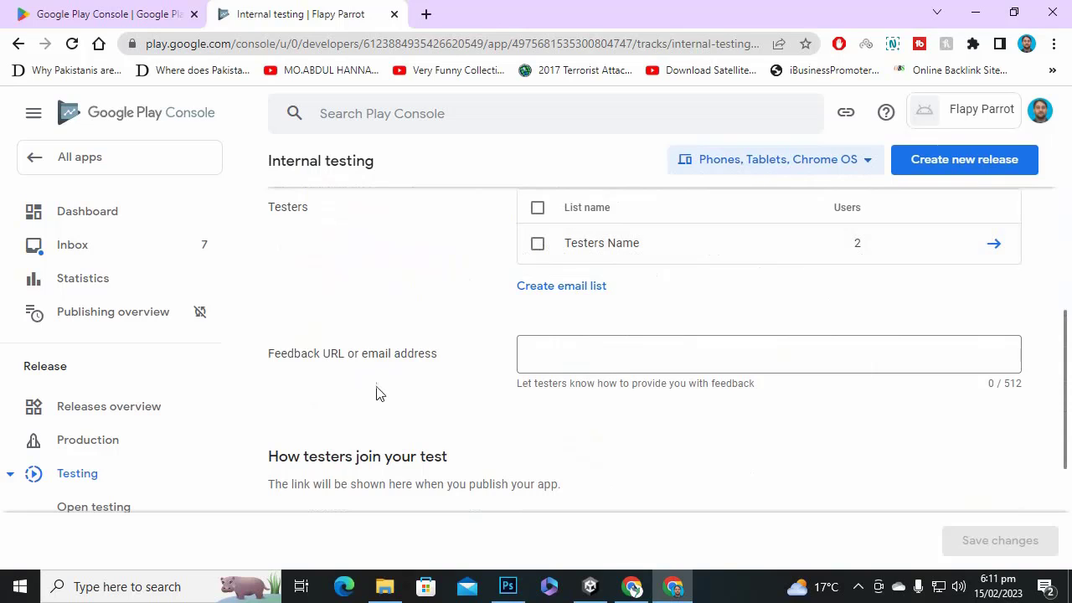
left_click(565, 360)
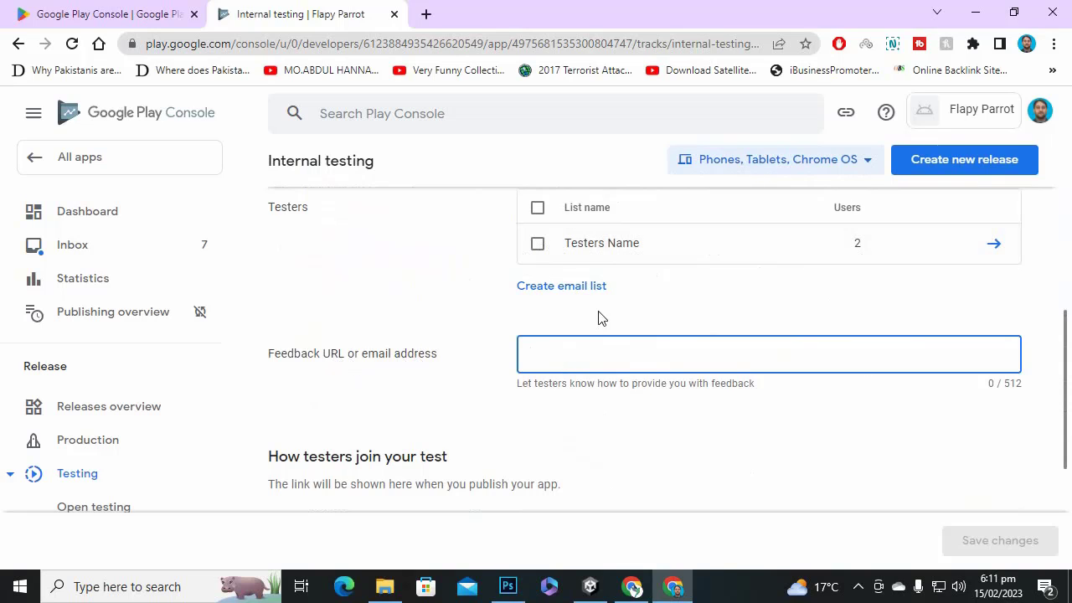
left_click(536, 244)
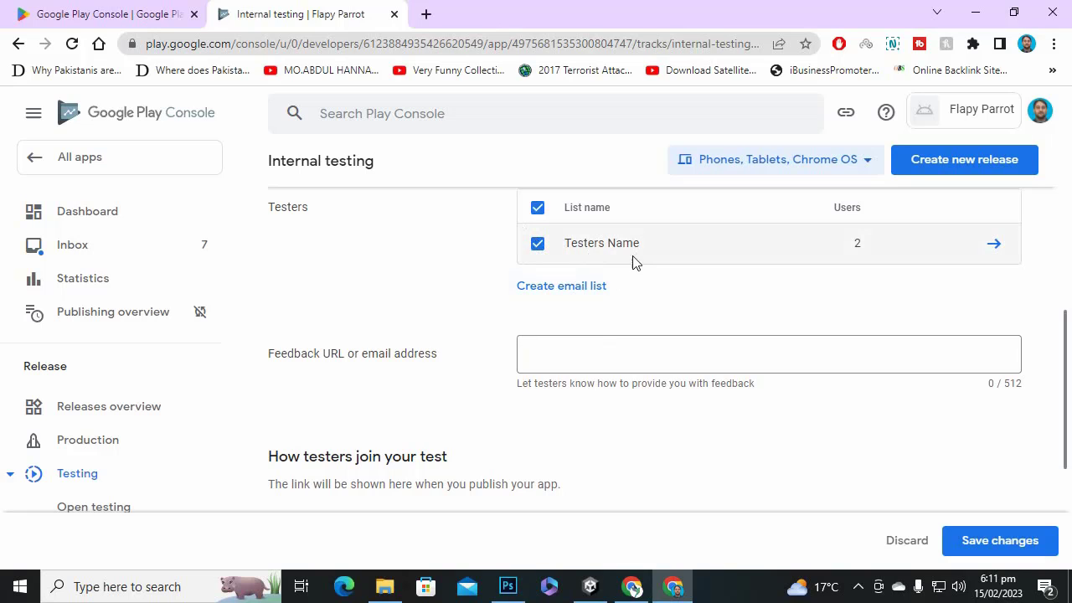
Enter the feedback e-mail address and save the changes.
left_click(669, 364)
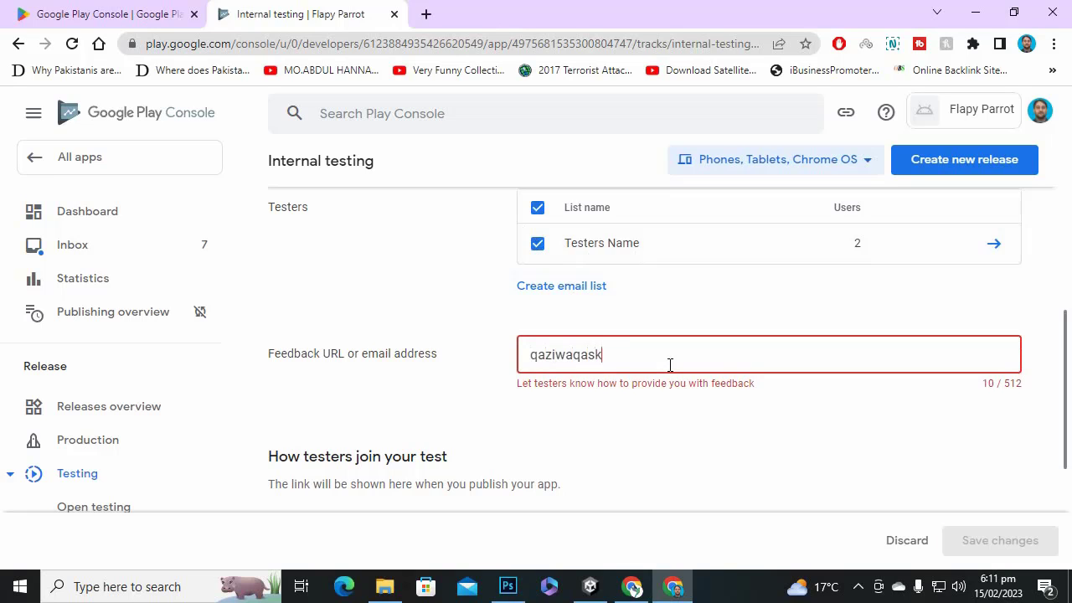
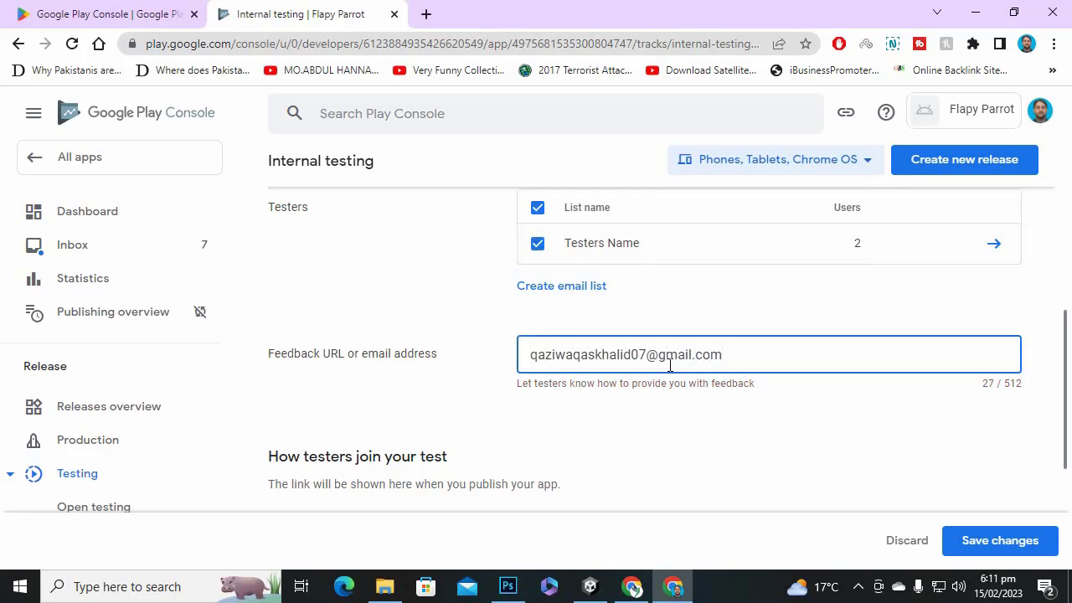
scroll(670, 365, "down", 2)
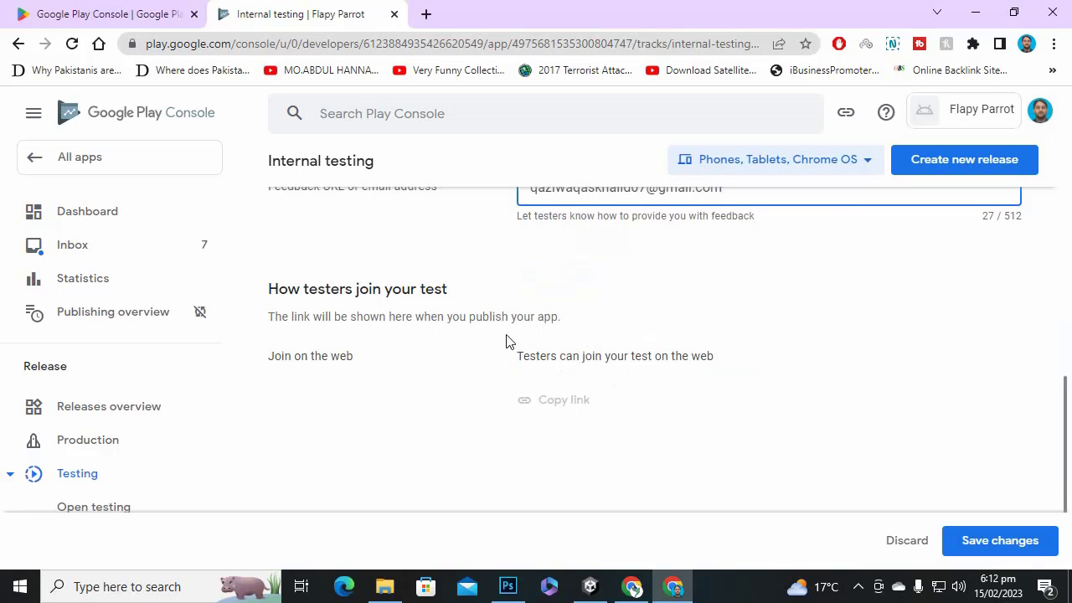
scroll(519, 418, "up", 4)
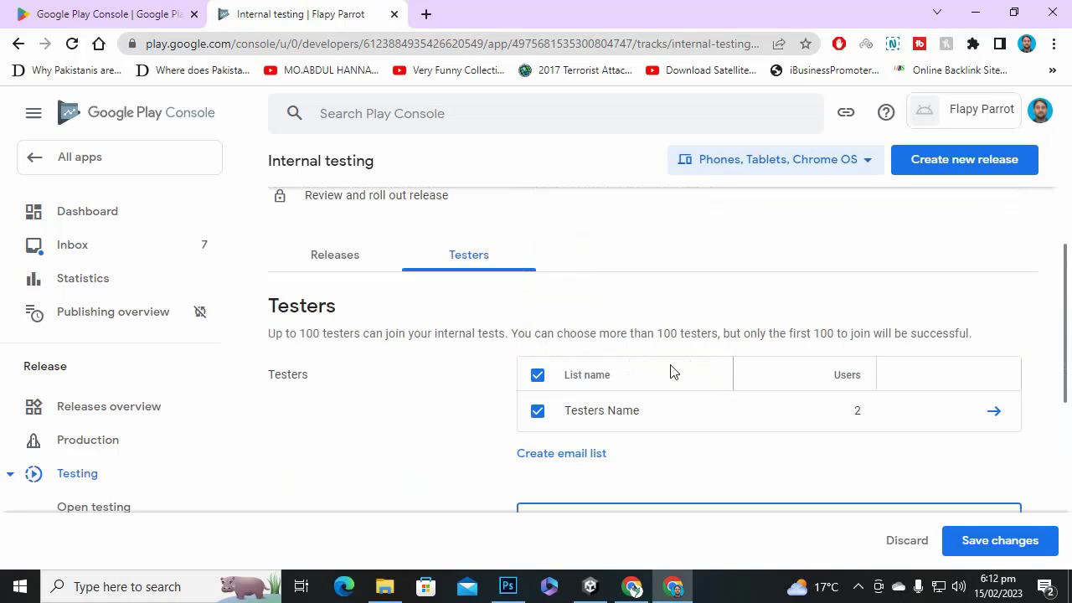
scroll(540, 357, "up", 2)
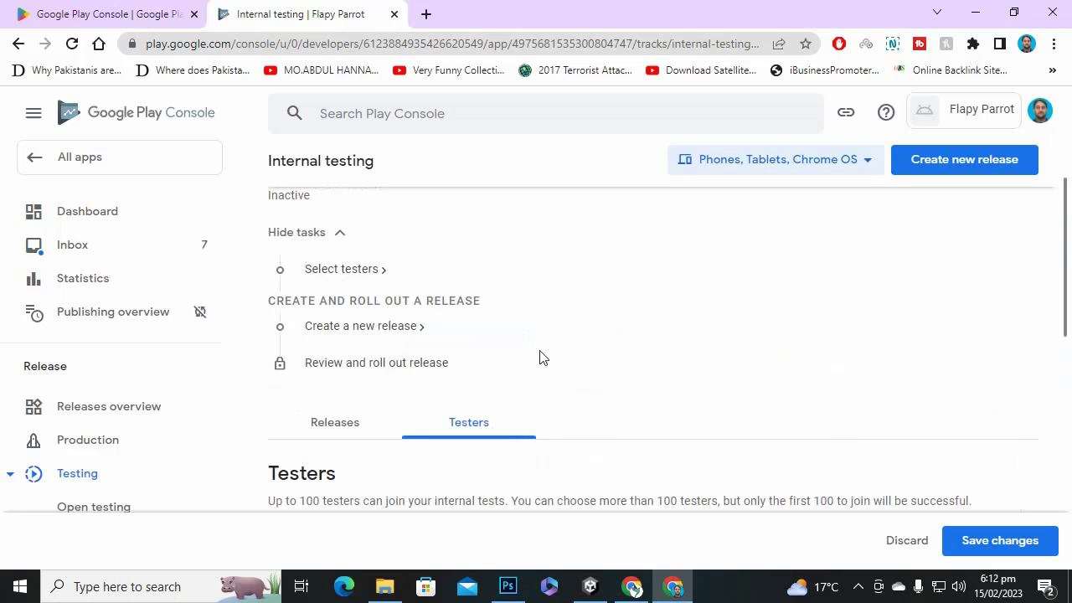
scroll(666, 368, "up", 1)
scroll(653, 366, "down", 2)
scroll(586, 363, "up", 2)
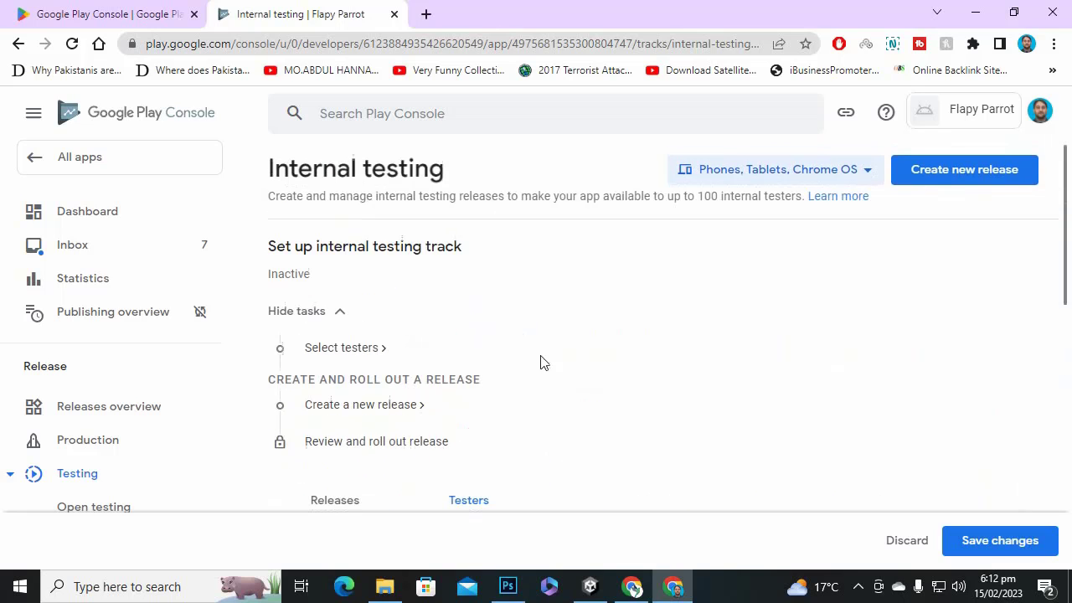
scroll(563, 383, "down", 3)
left_click(1002, 541)
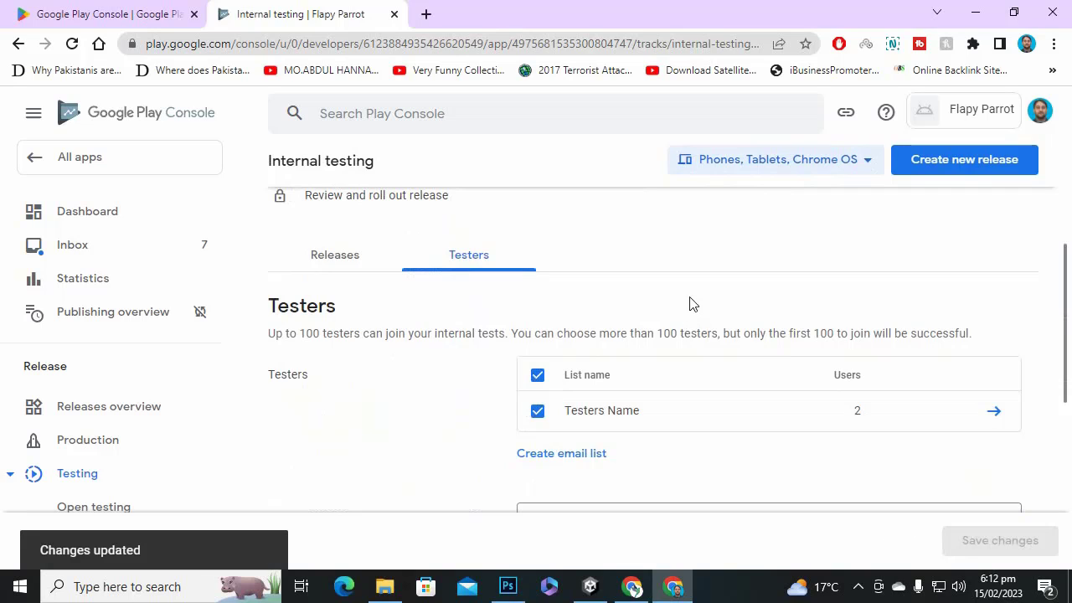
Confirm the internal testing Releases tab is empty and create a new release.
left_click(346, 271)
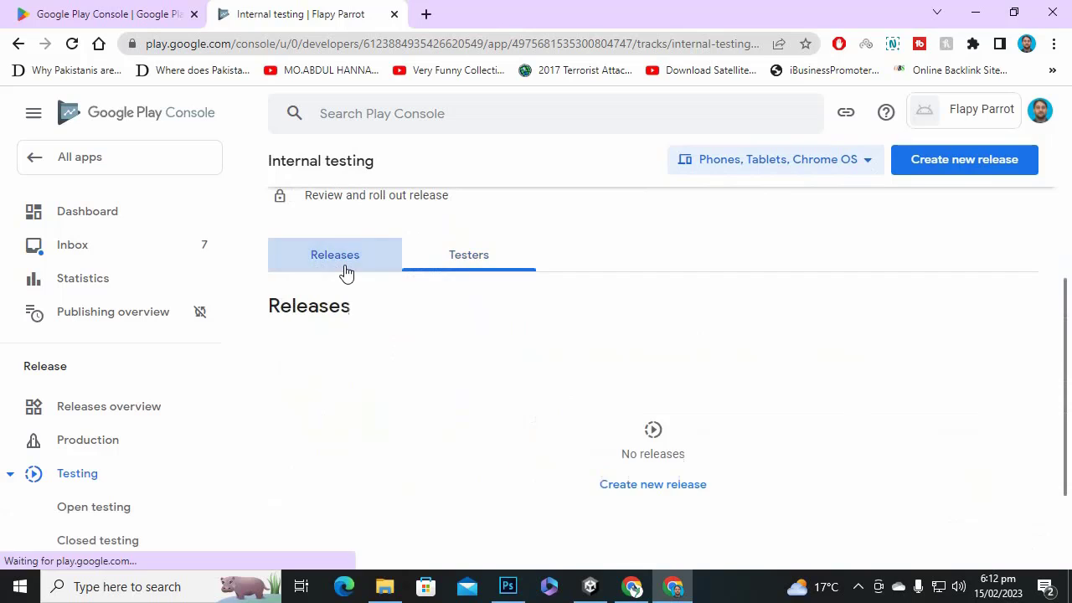
scroll(346, 271, "down", 1)
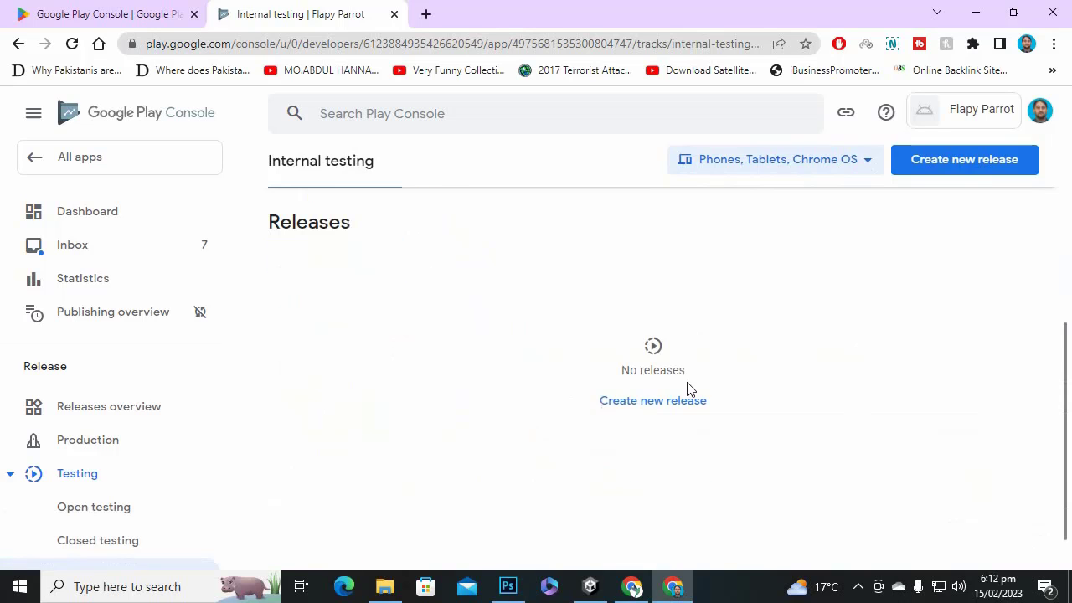
scroll(377, 338, "up", 1)
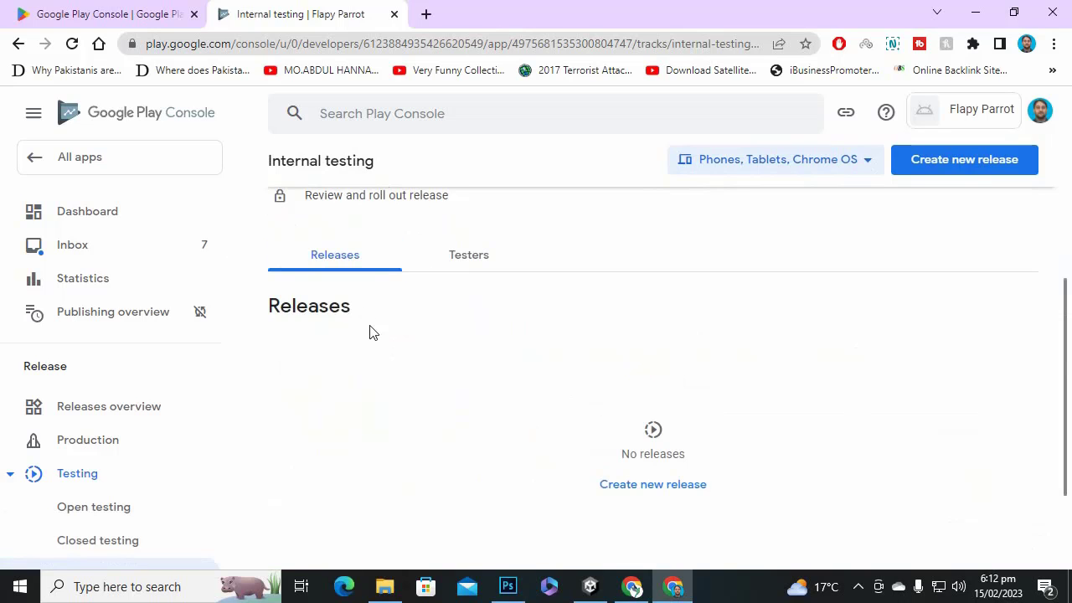
scroll(373, 332, "down", 1)
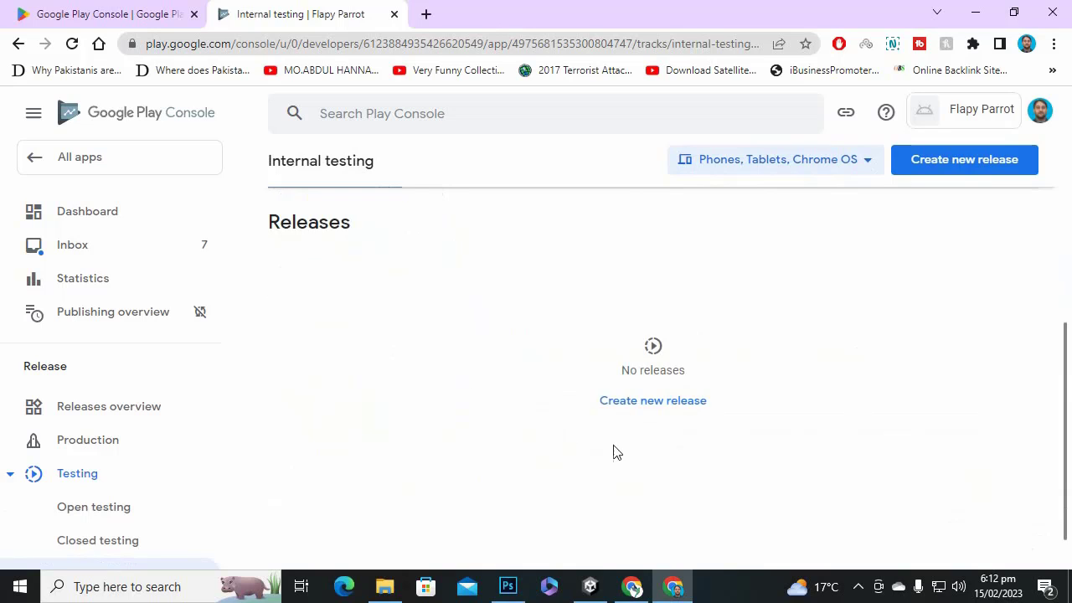
left_click(637, 401)
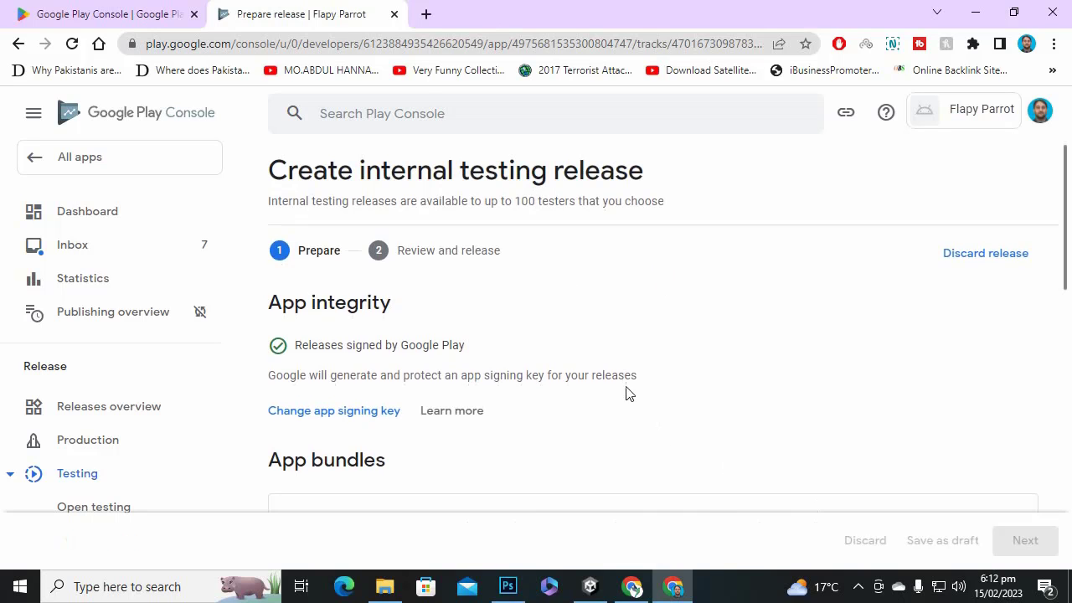
Choose to upload an app bundle and browse to the C: drive.
scroll(416, 350, "down", 1)
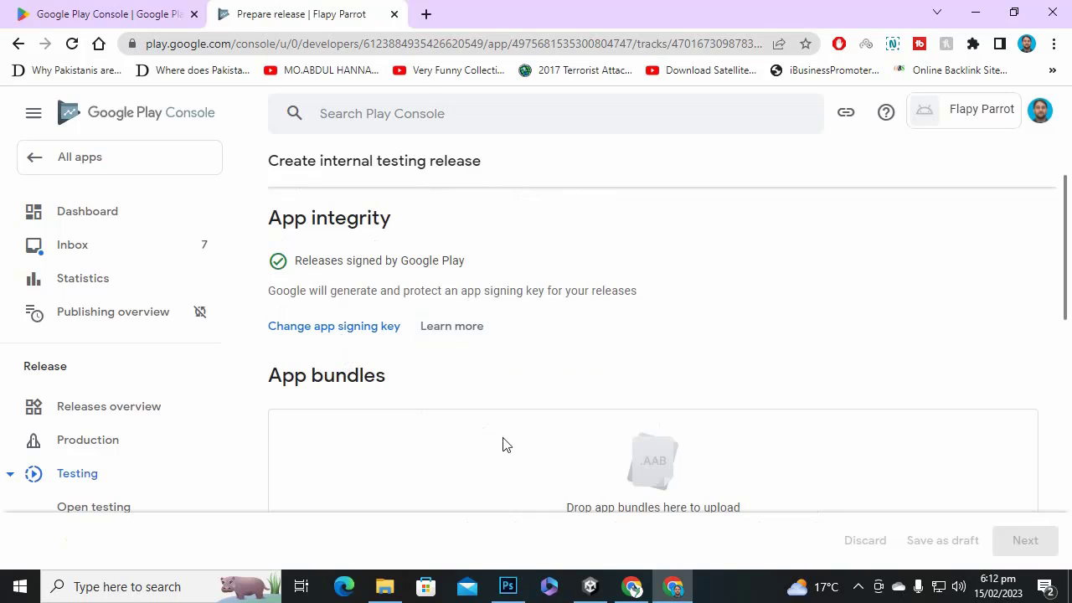
scroll(526, 356, "up", 1)
scroll(541, 304, "down", 2)
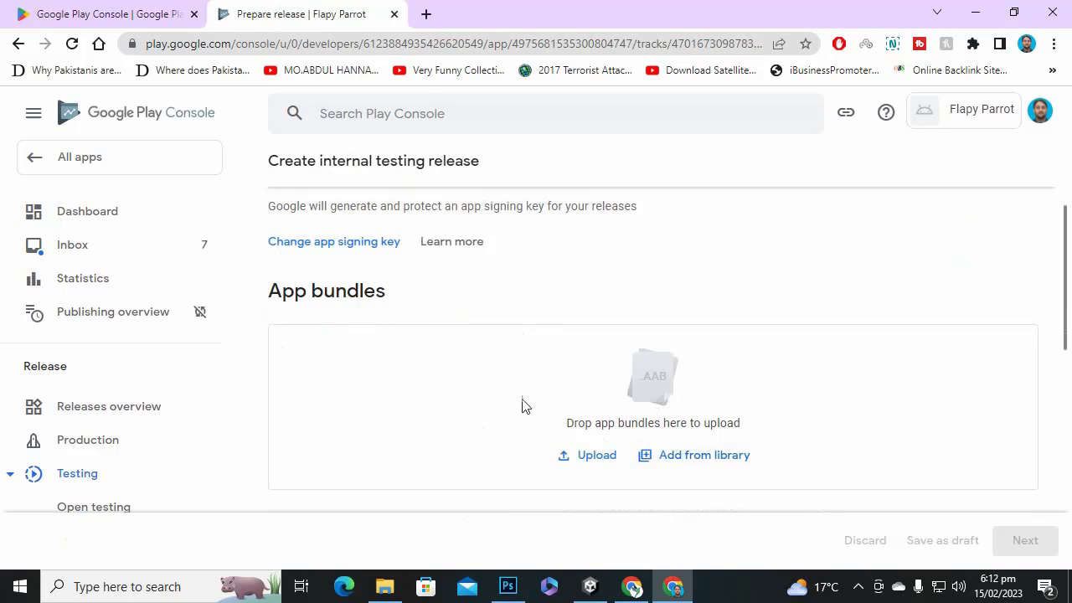
left_click(599, 460)
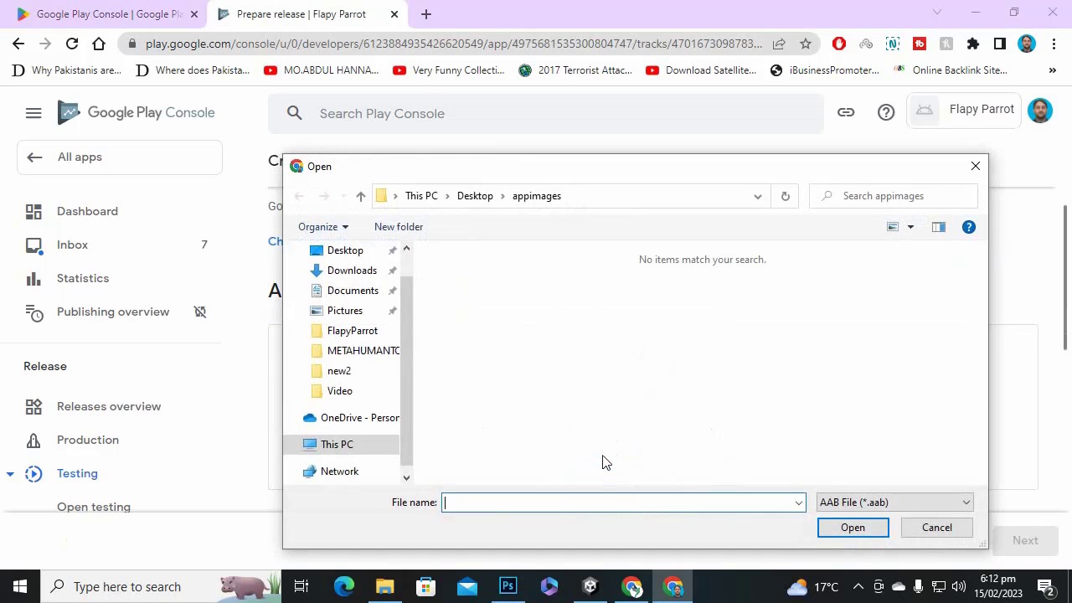
left_click(350, 293)
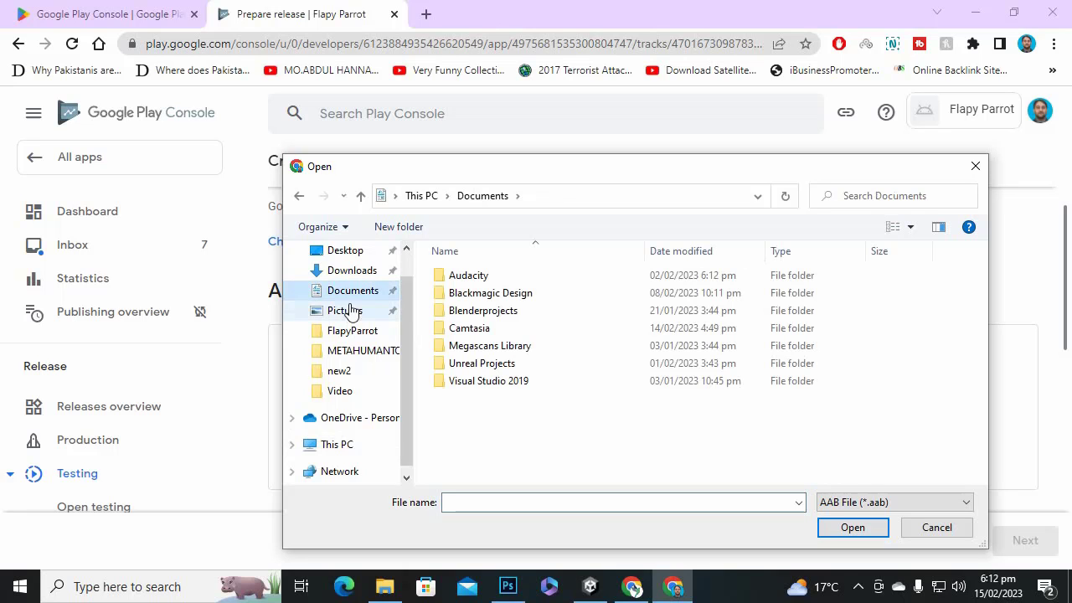
left_click(360, 445)
scroll(573, 380, "down", 2)
double_click(536, 418)
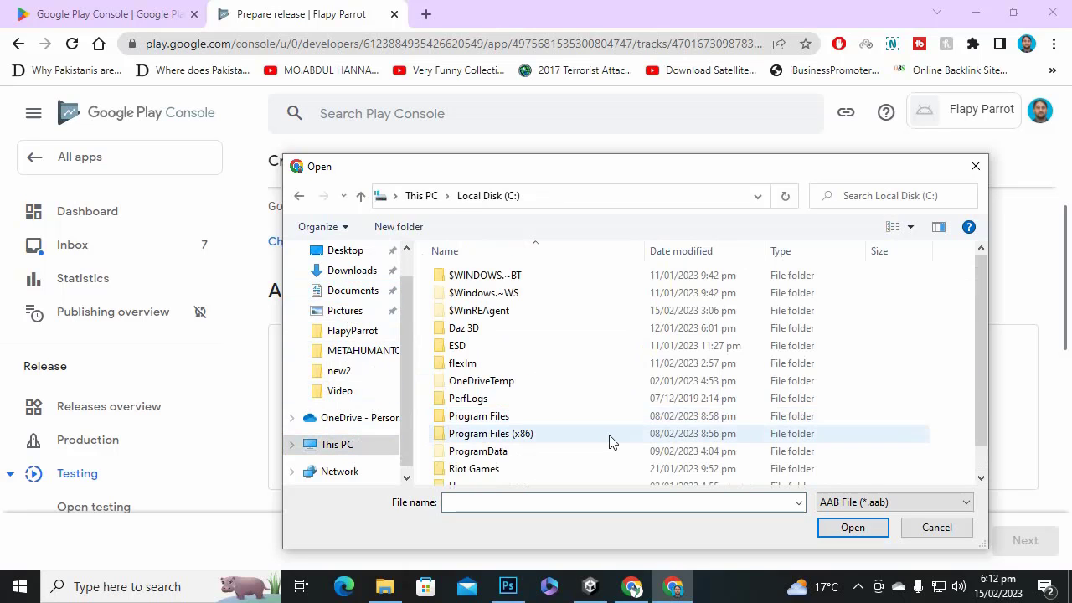
Navigate through Users and the FlapyParrot project to Build, and upload FlapyBird.aab.
scroll(525, 448, "down", 1)
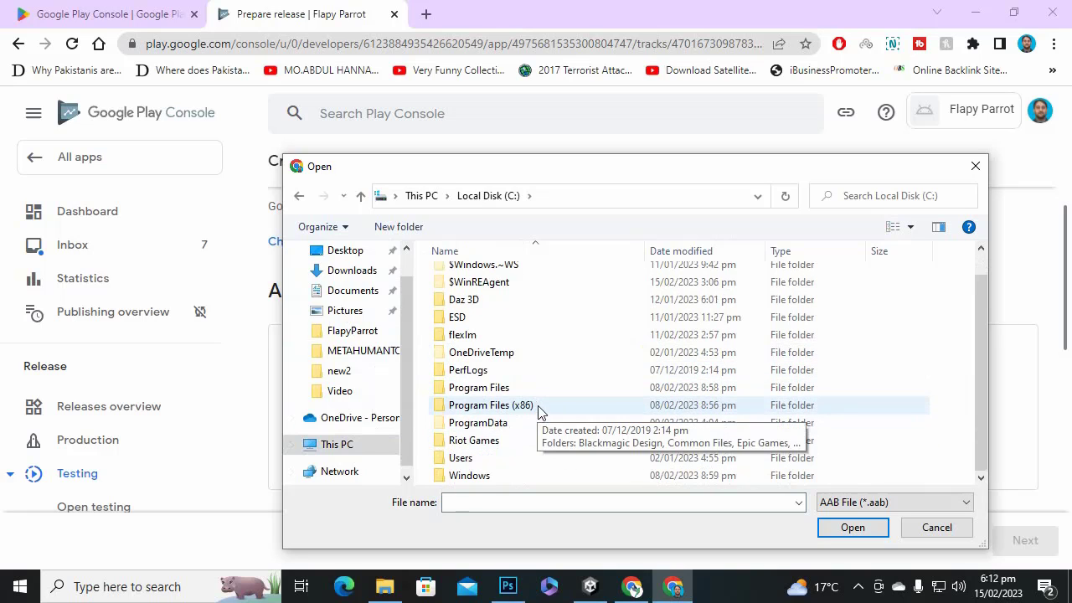
double_click(502, 458)
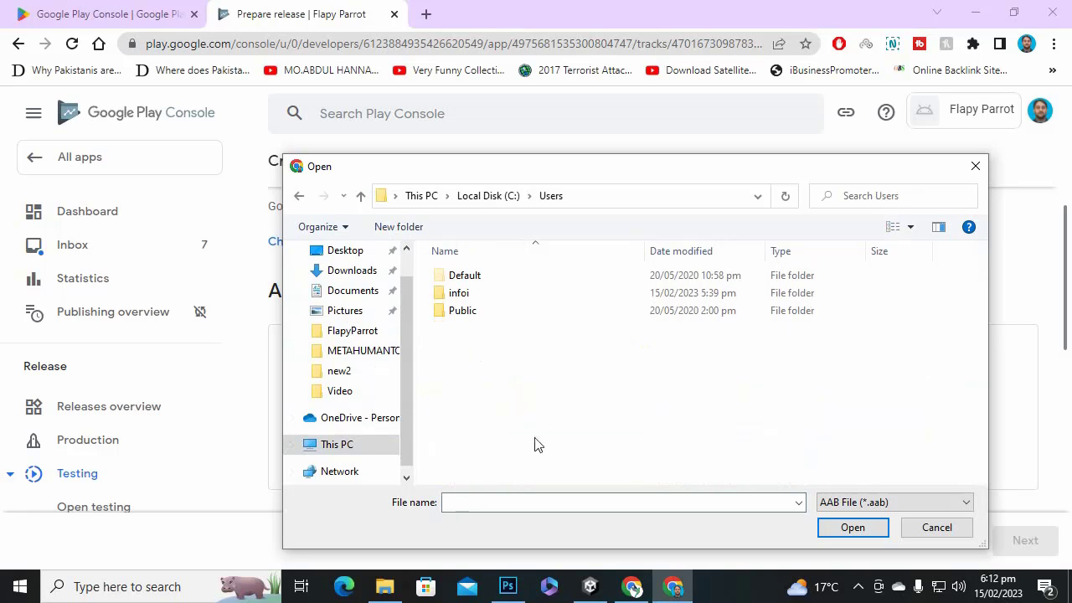
left_click(500, 296)
double_click(501, 294)
scroll(555, 396, "down", 3)
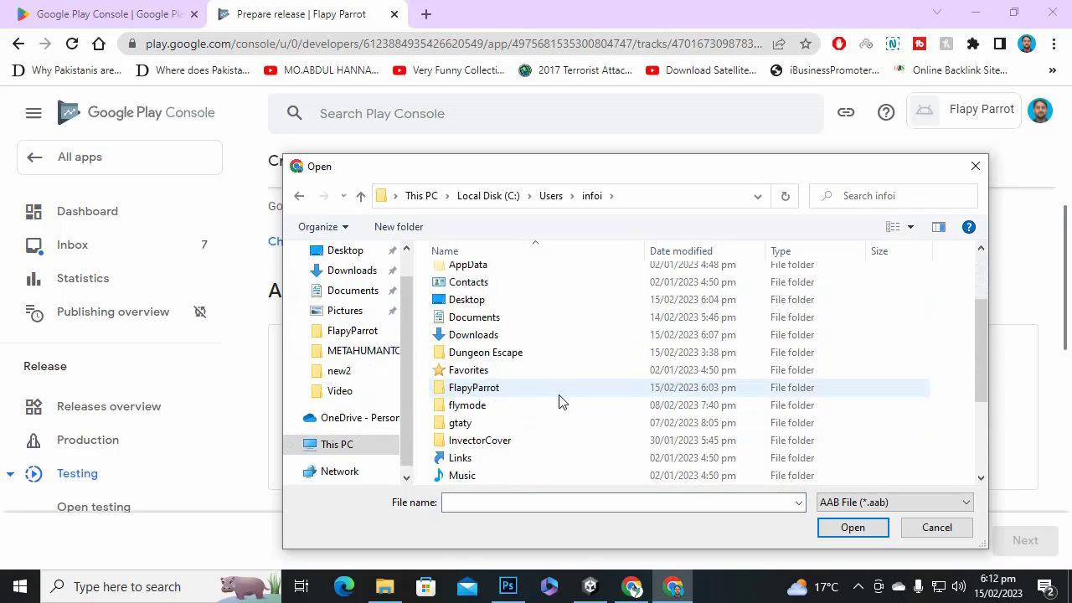
double_click(534, 335)
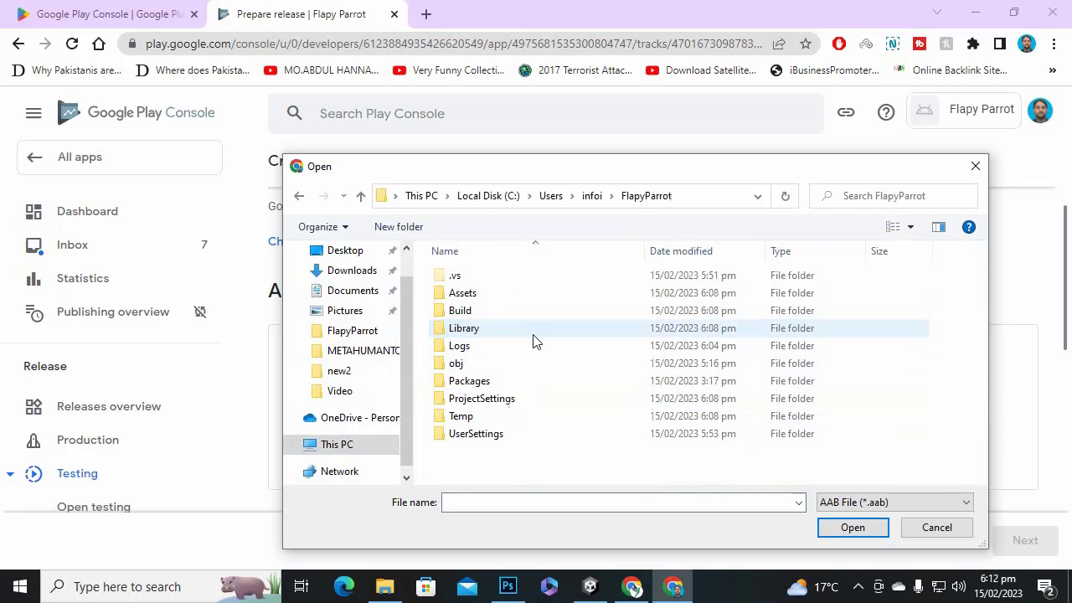
double_click(515, 309)
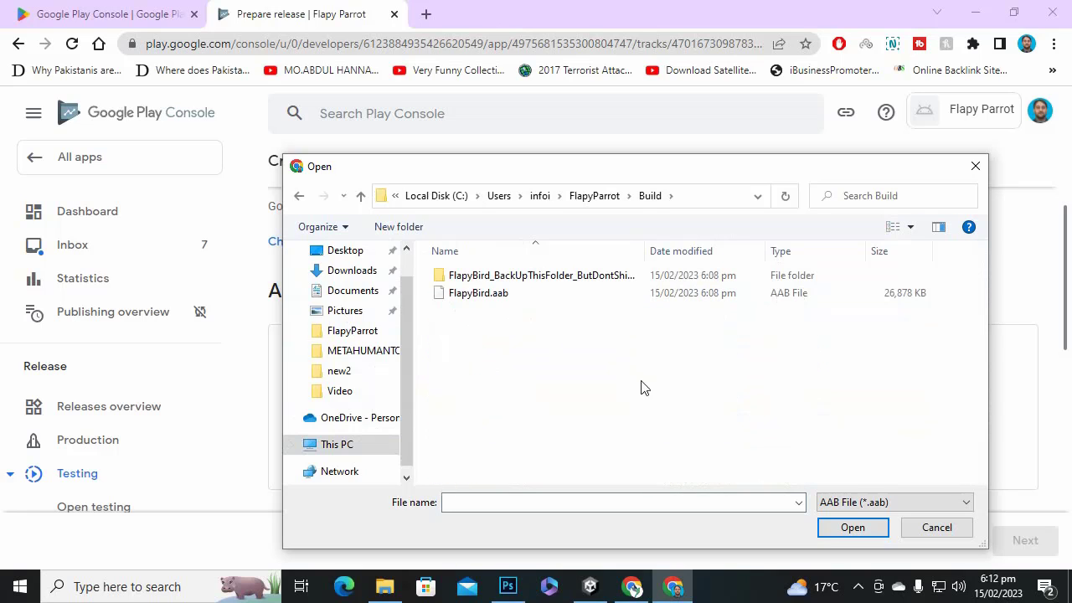
left_click(516, 298)
double_click(516, 298)
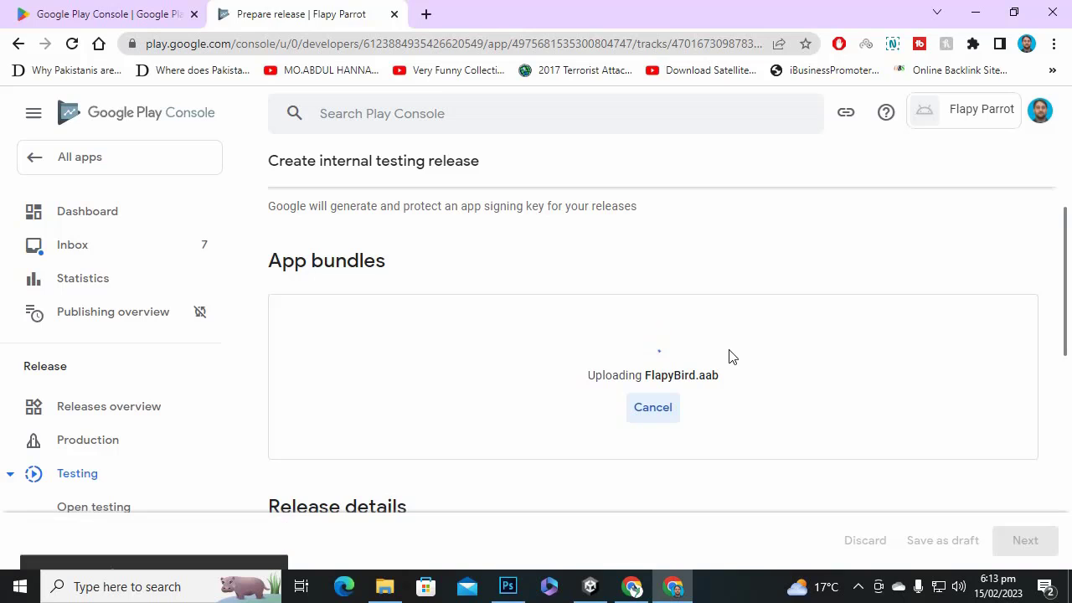
After the upload is rejected for API level 30, switch back to Unity.
left_click(858, 586)
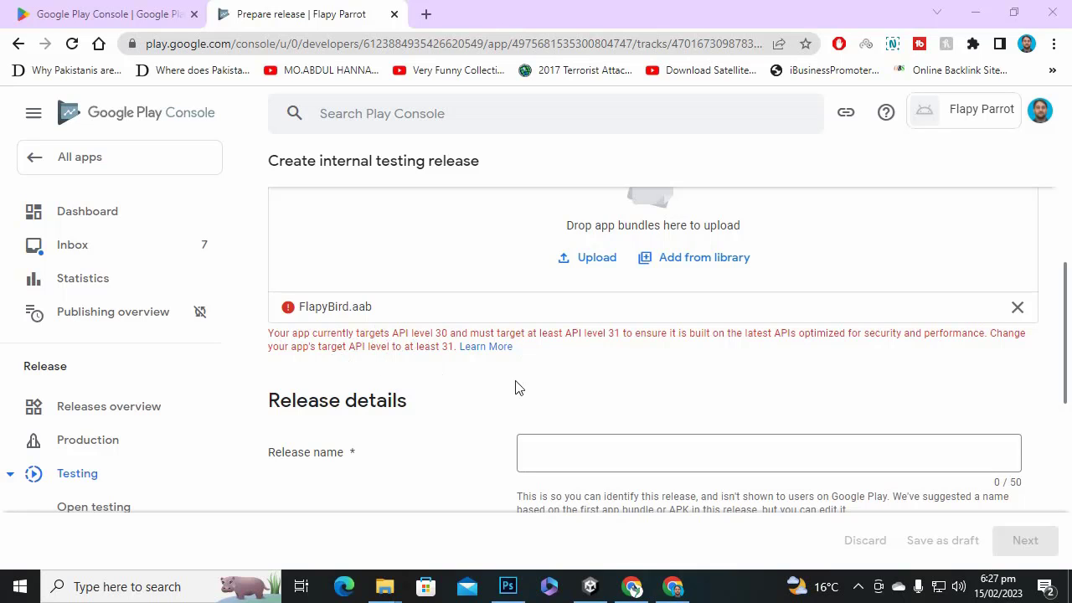
In the Android Player Other Settings, set Target API Level to API level 31.
left_click(590, 586)
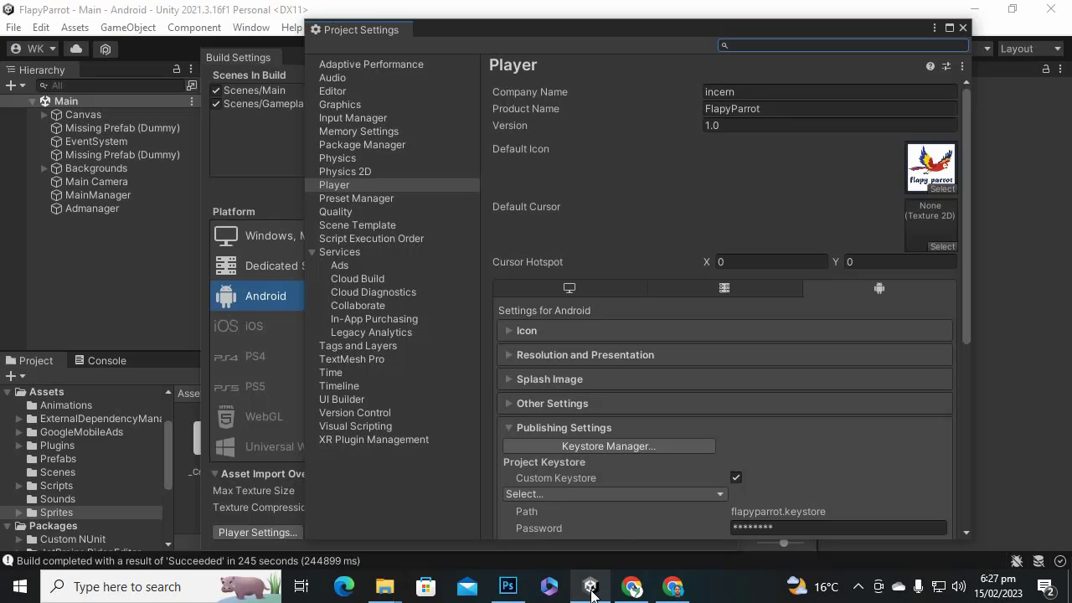
scroll(716, 338, "down", 3)
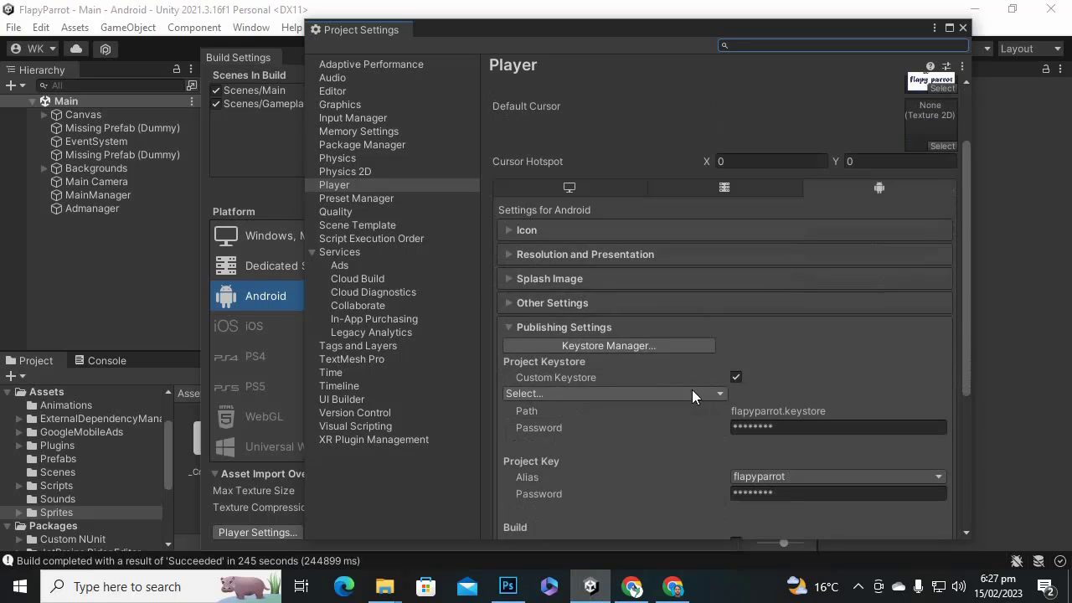
left_click(510, 301)
scroll(651, 325, "down", 12)
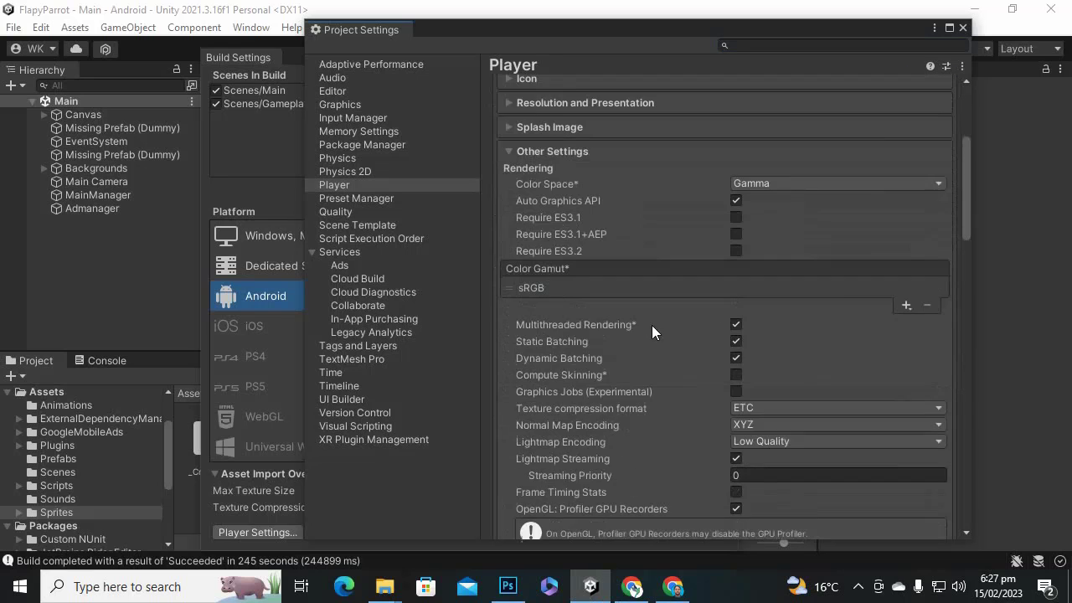
scroll(654, 333, "down", 6)
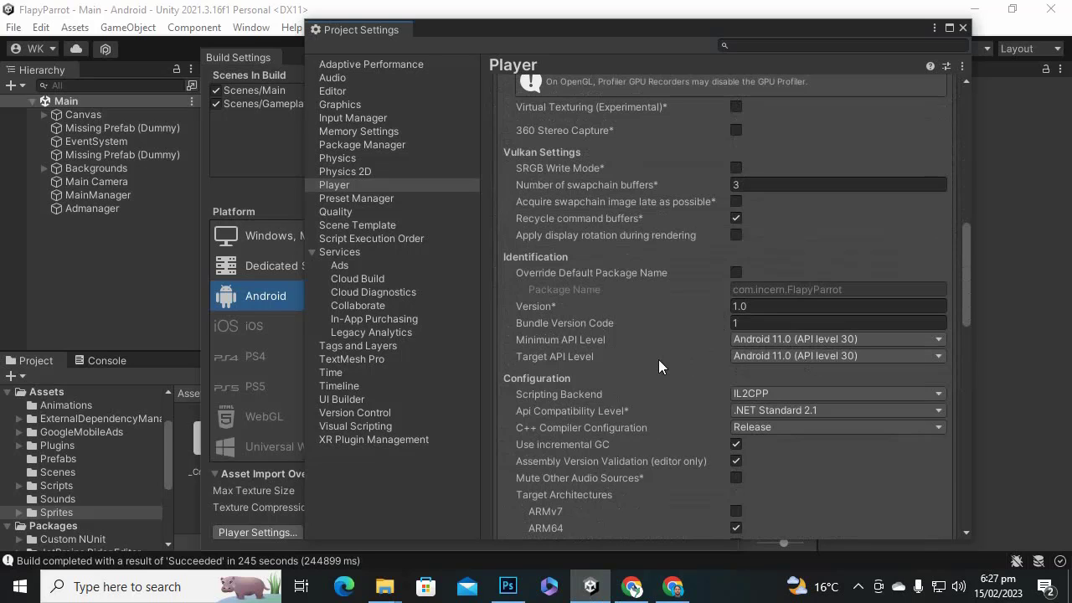
left_click(837, 359)
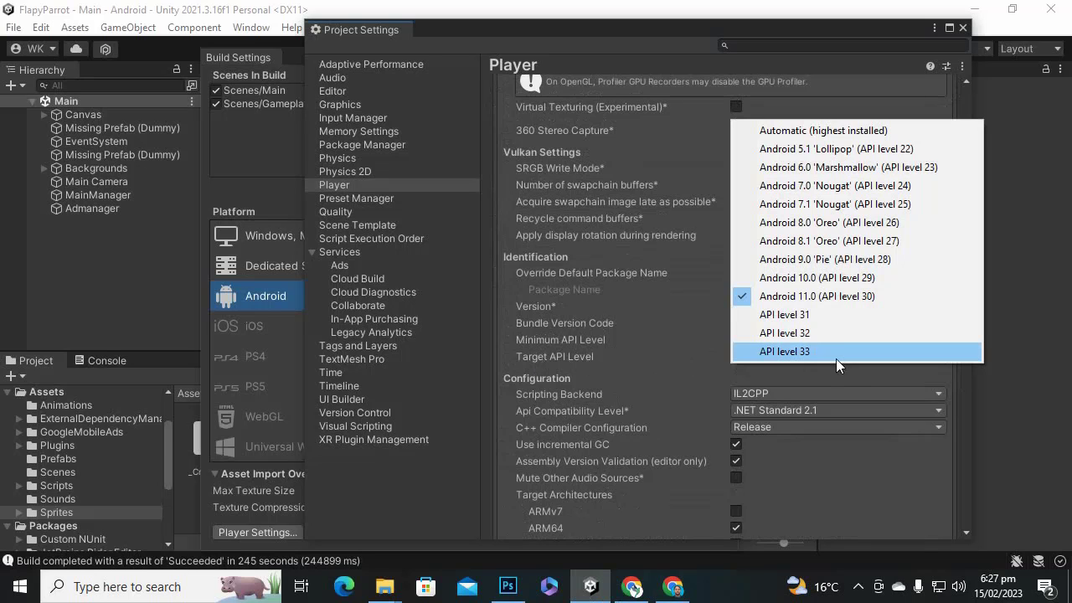
left_click(825, 314)
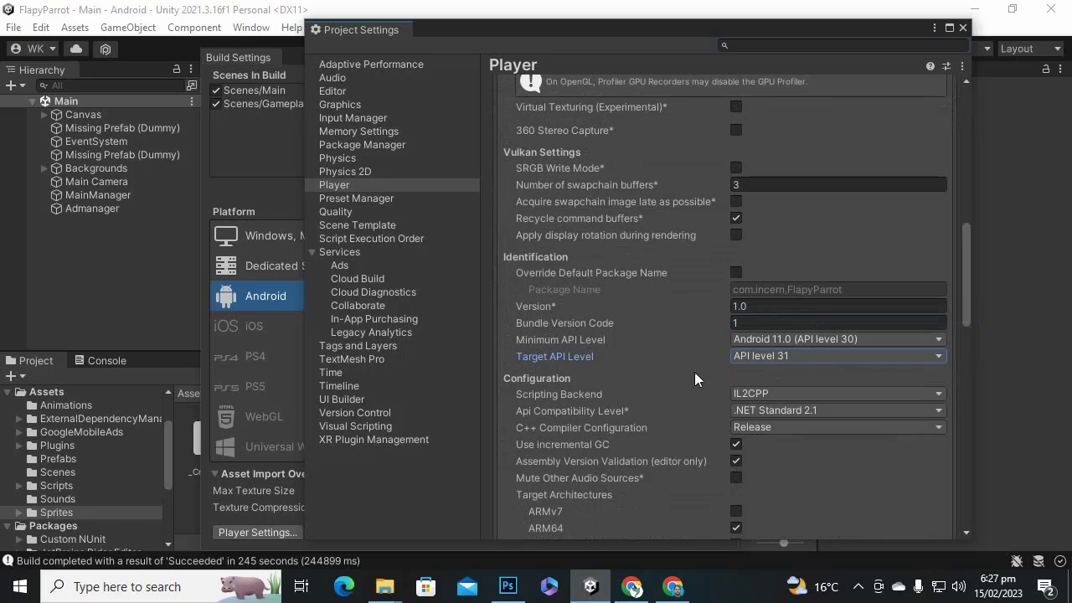
scroll(694, 372, "down", 6)
scroll(694, 371, "up", 5)
left_click(782, 305)
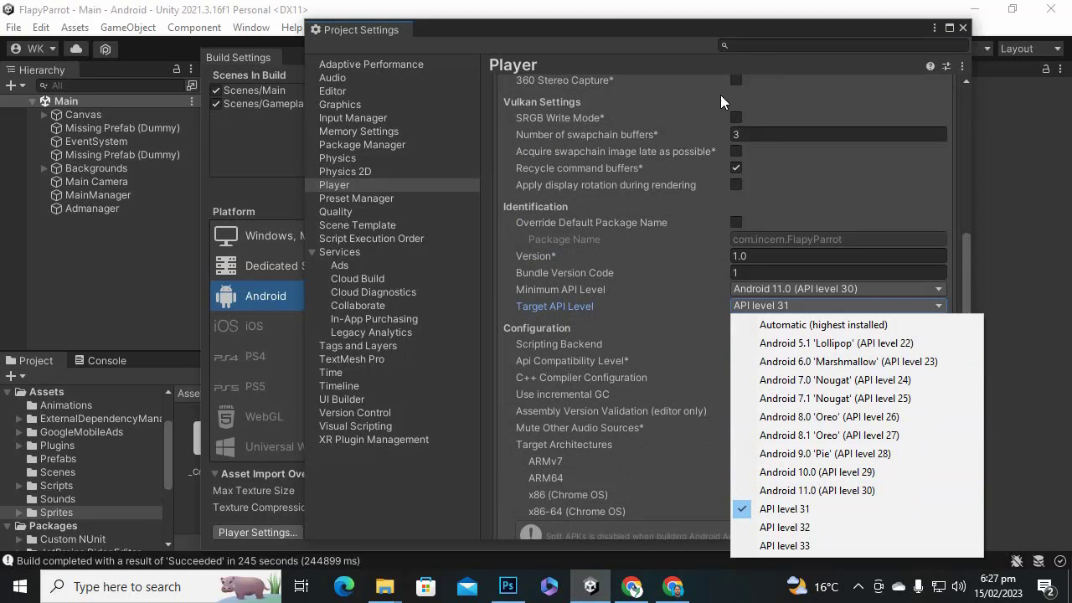
left_click(613, 39)
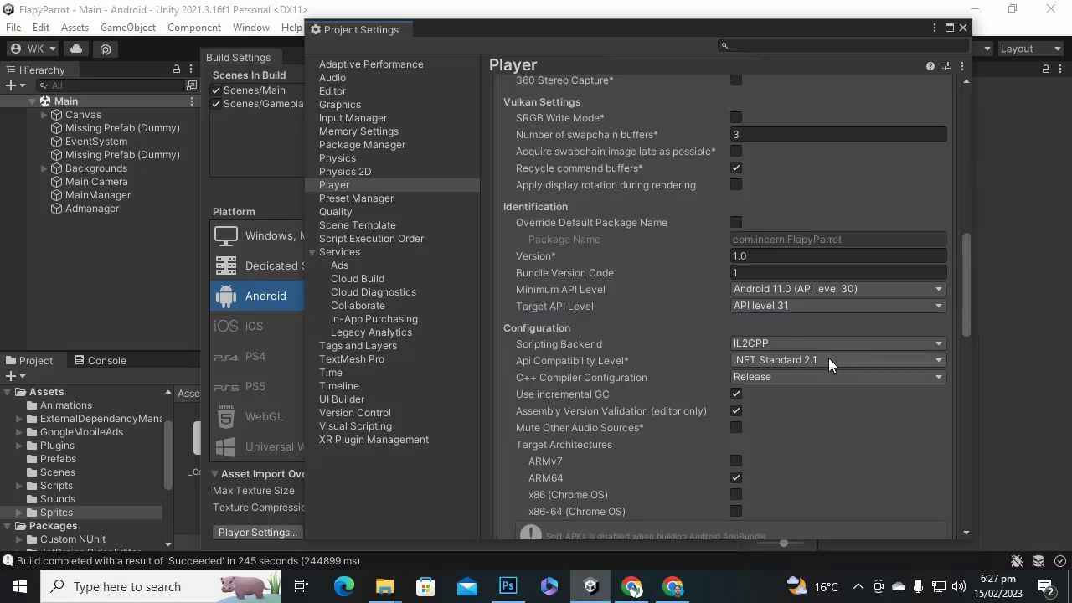
scroll(618, 350, "up", 1)
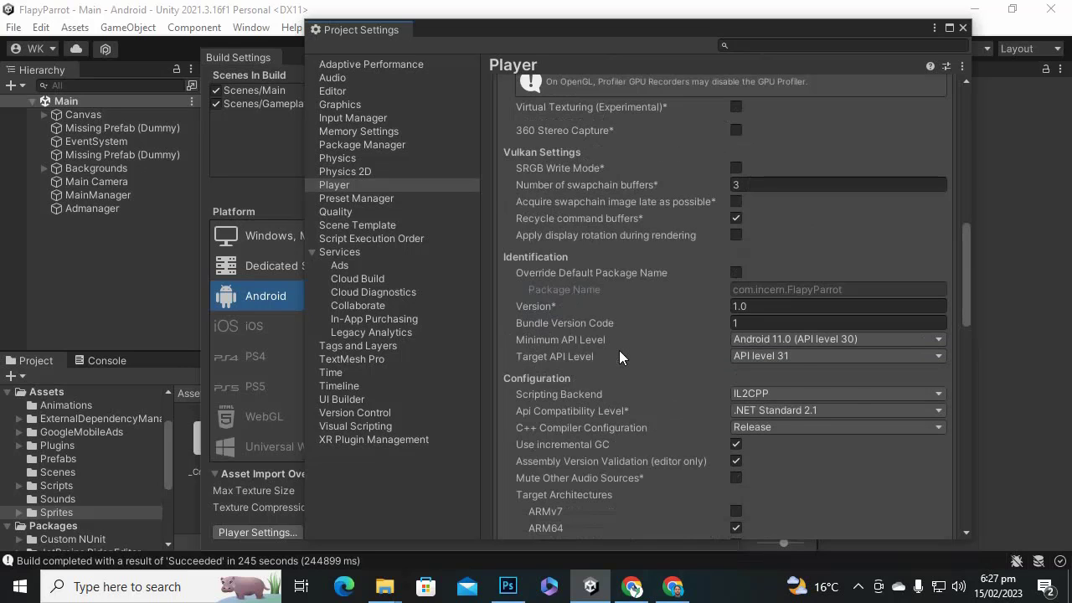
scroll(618, 350, "up", 1)
scroll(619, 357, "up", 1)
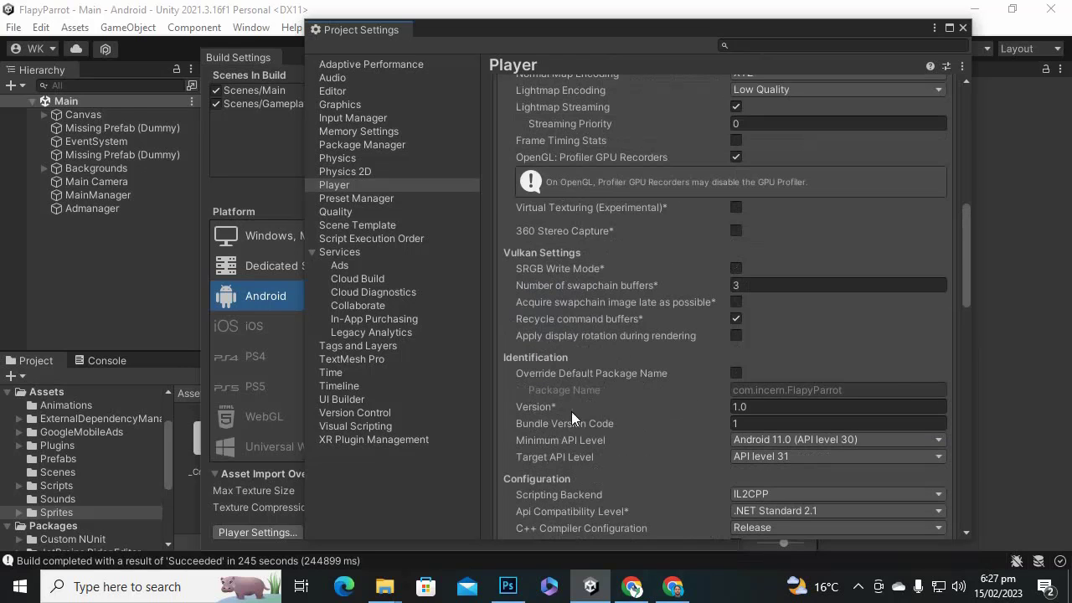
scroll(825, 480, "up", 12)
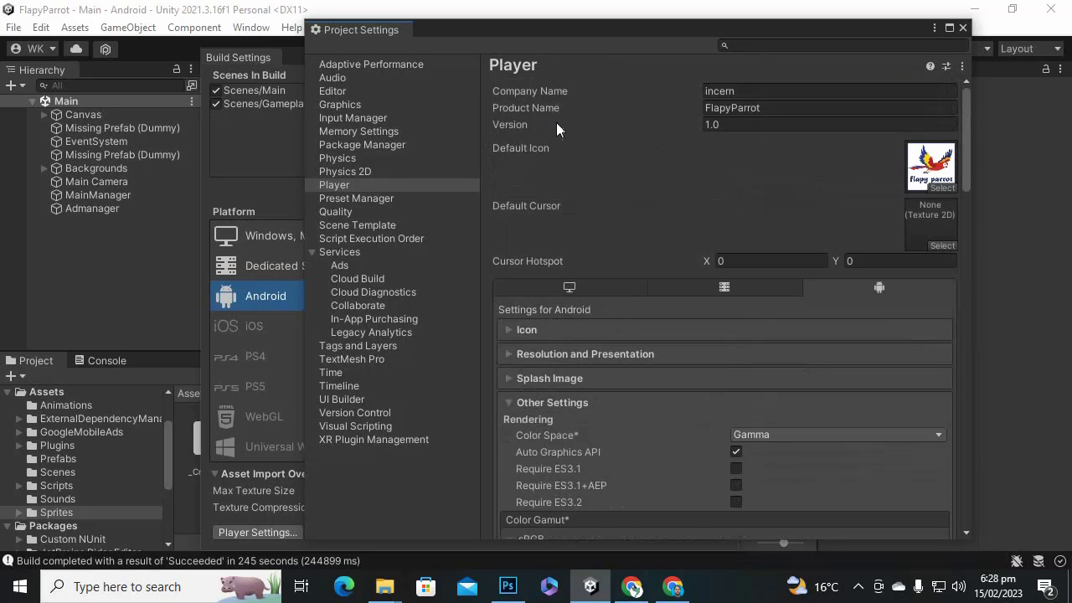
Change the Version field in Player settings from 1.0 to 1.1.
left_click(764, 122)
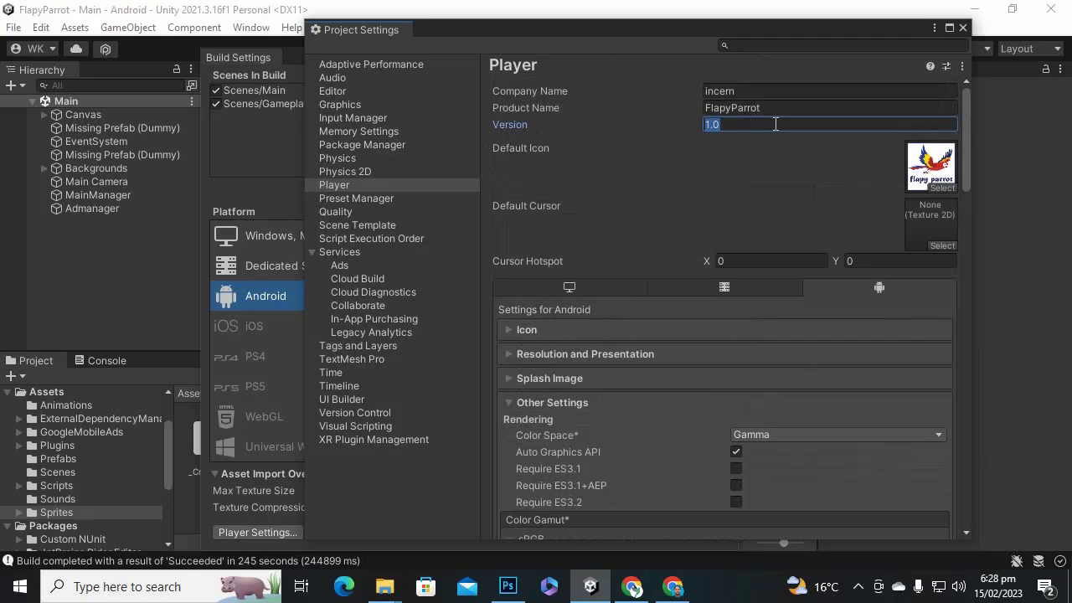
left_click(776, 124)
key("BackSpace")
type("1")
Check version 1.1 and the bundle version code, then enable Override Default Package Name.
scroll(771, 245, "down", 3)
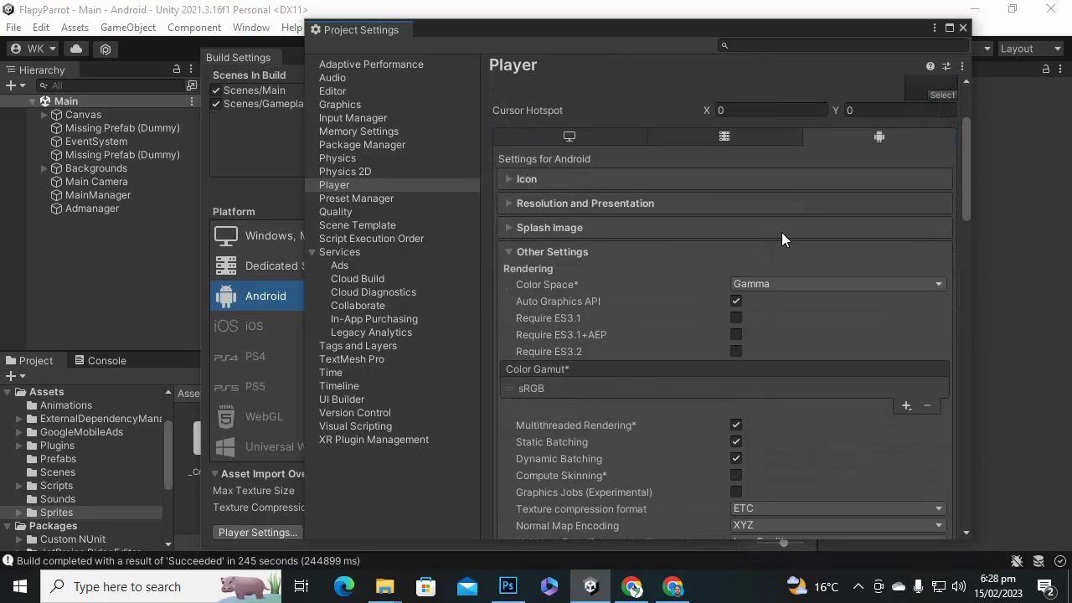
scroll(781, 232, "down", 4)
scroll(781, 243, "down", 7)
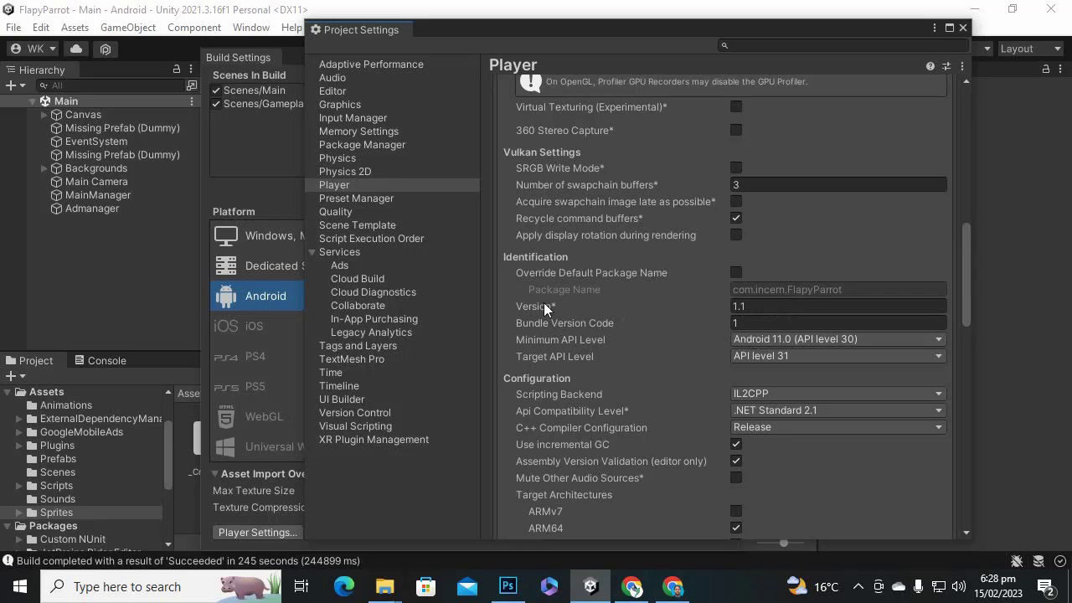
left_click(779, 307)
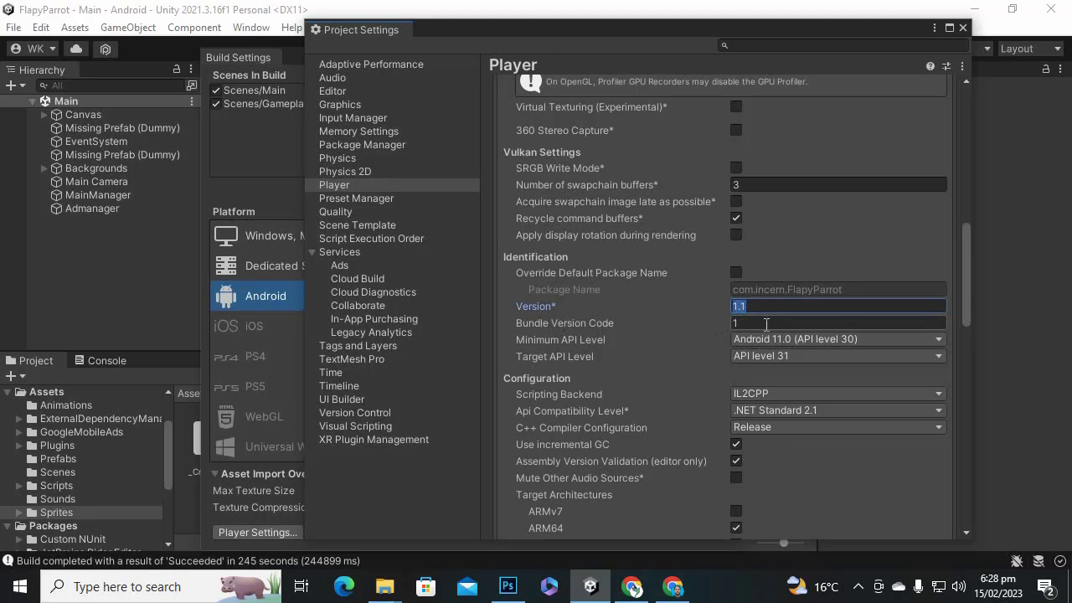
left_click(767, 323)
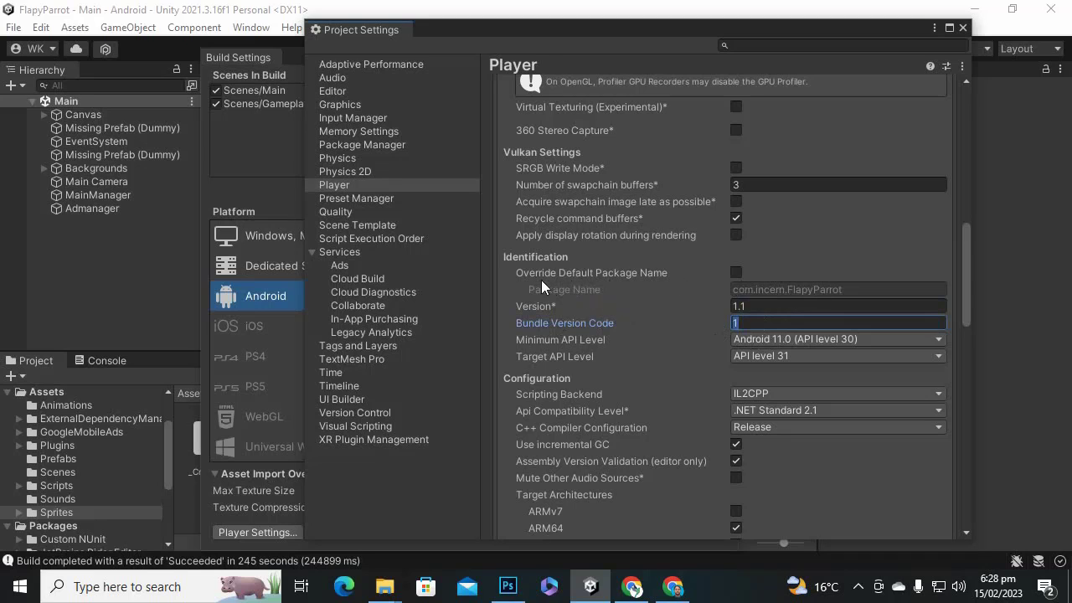
left_click(736, 272)
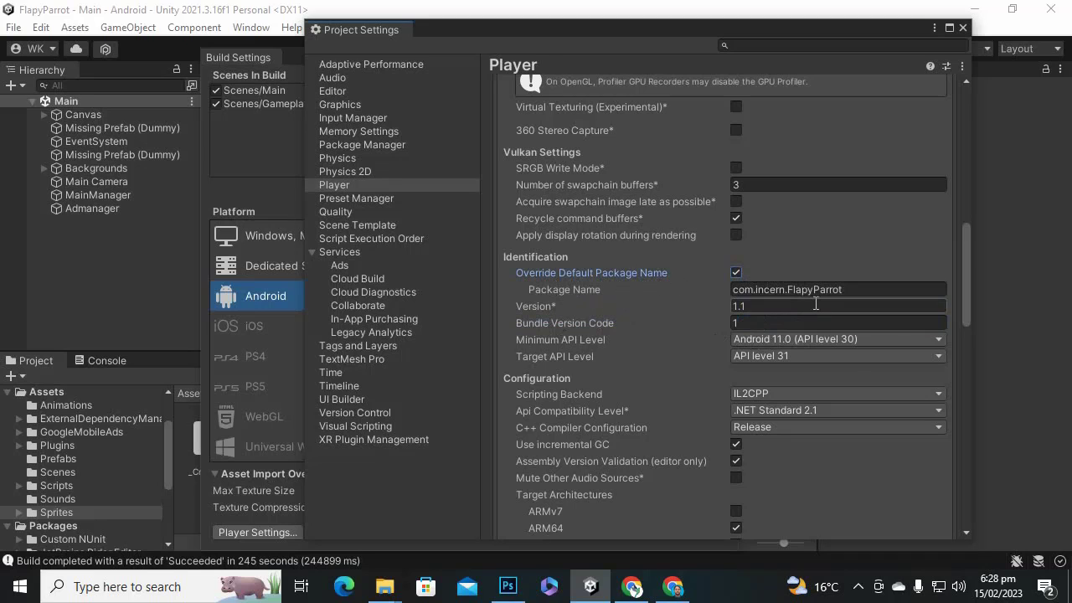
left_click(774, 290)
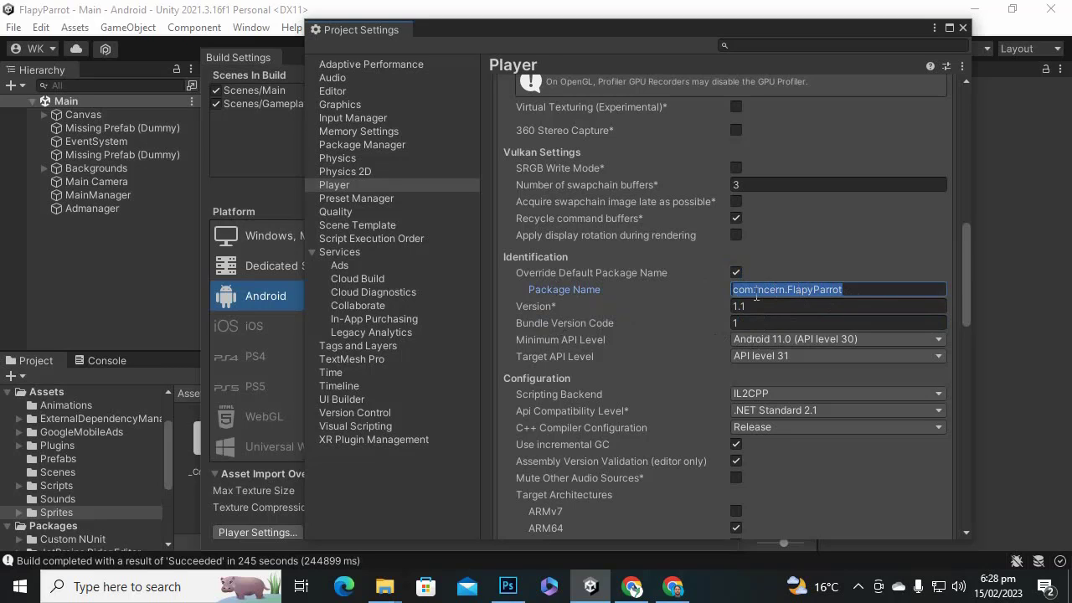
Replace 'com' in the package name with the developer's own name, keeping .incern.FlapyParrot.
left_click(752, 292)
left_click_drag(753, 291, 713, 298)
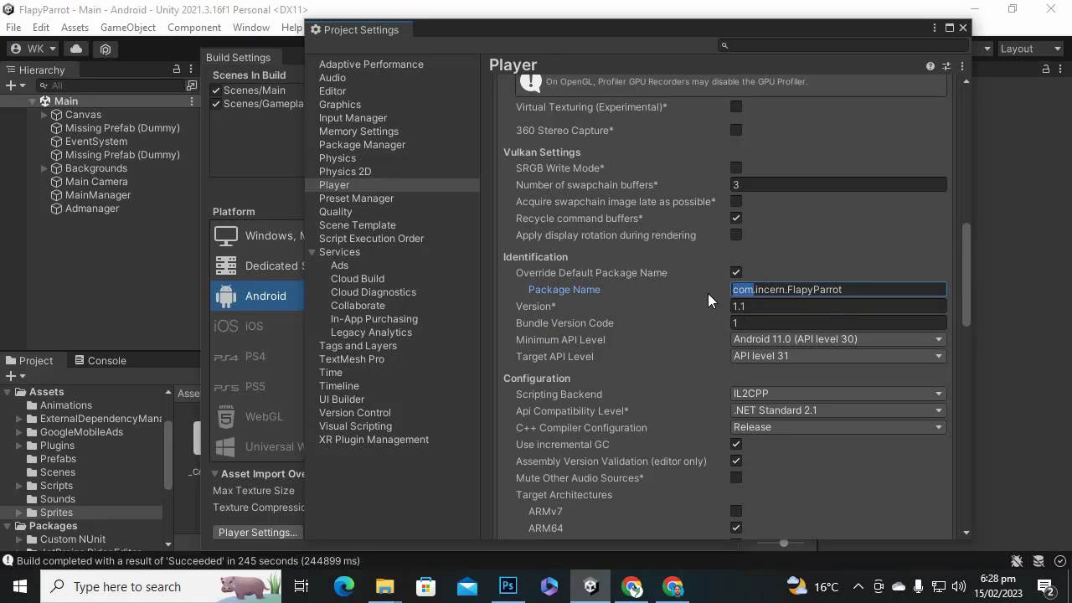
type("WAQ")
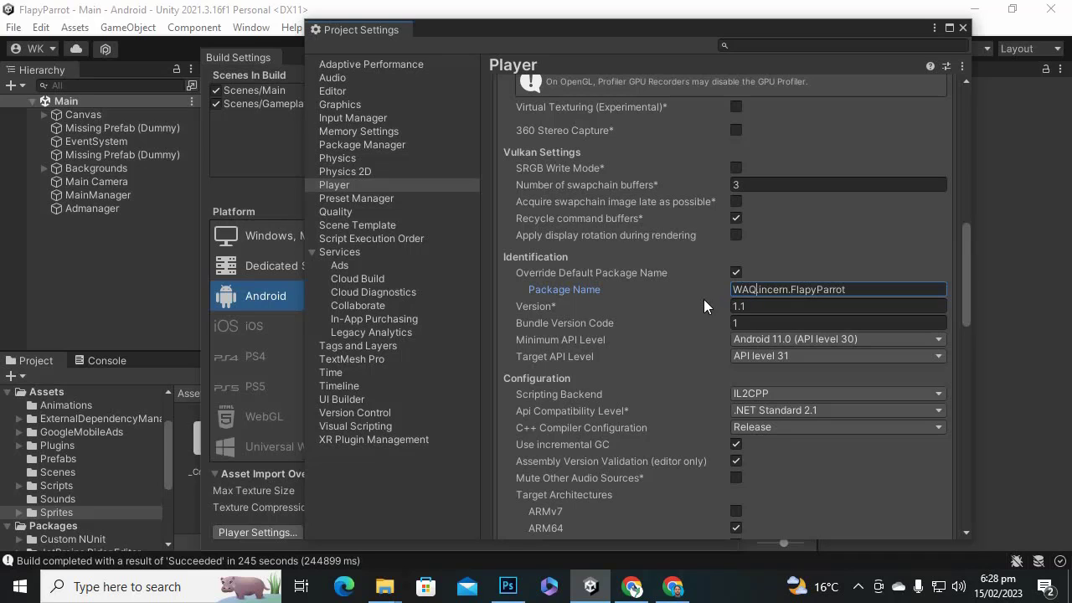
key("BackSpace")
key("BackSpace")
key("BackSpace")
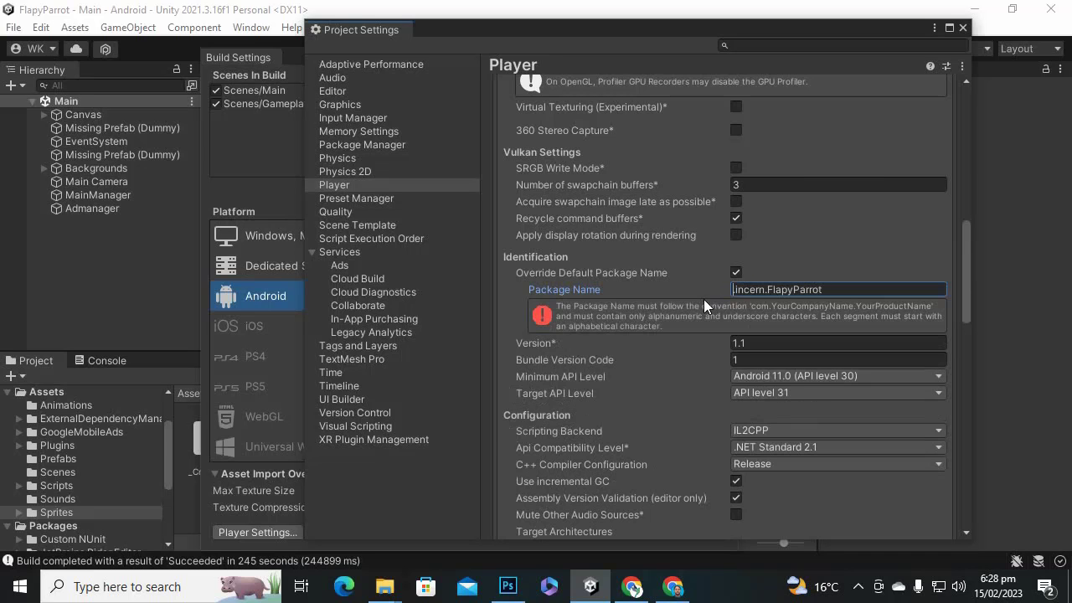
type("waqas")
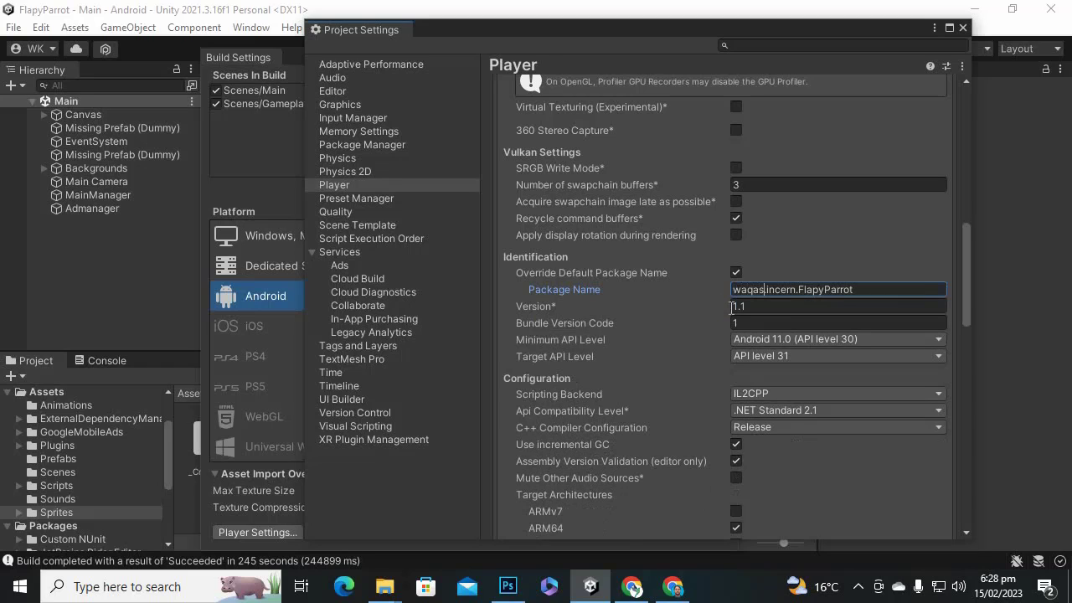
scroll(754, 360, "down", 15)
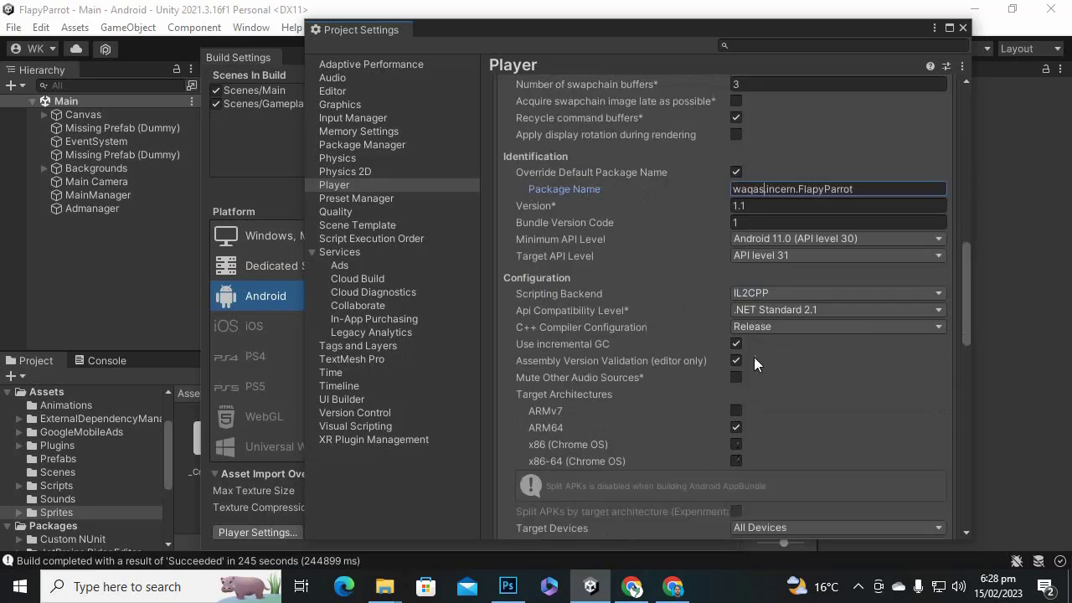
scroll(794, 481, "down", 3)
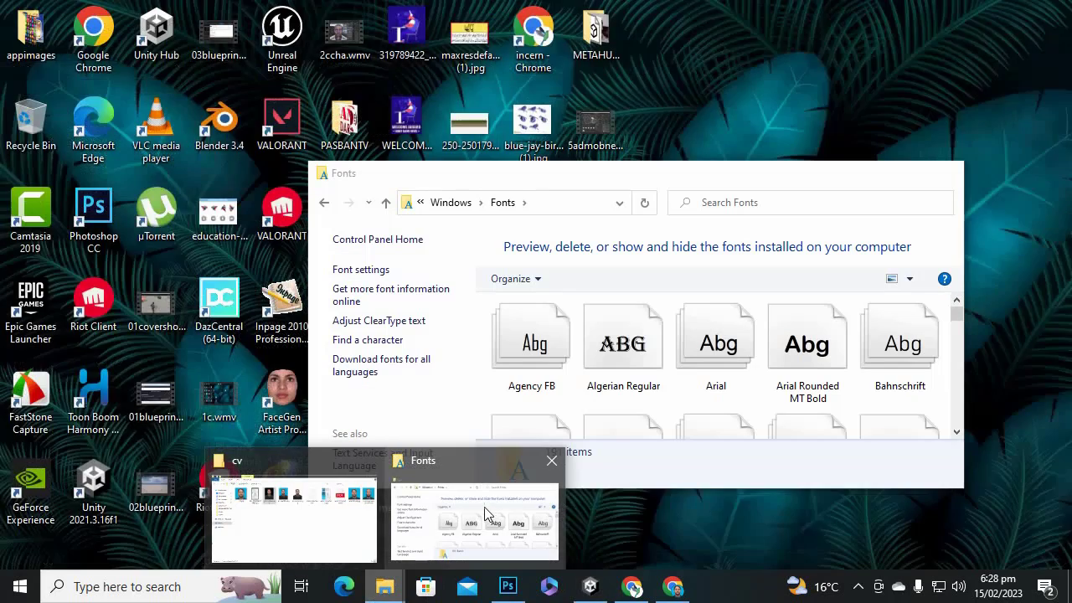
In File Explorer, open the FlapyParrot project's Build folder under the C: drive's Users folder.
left_click(483, 513)
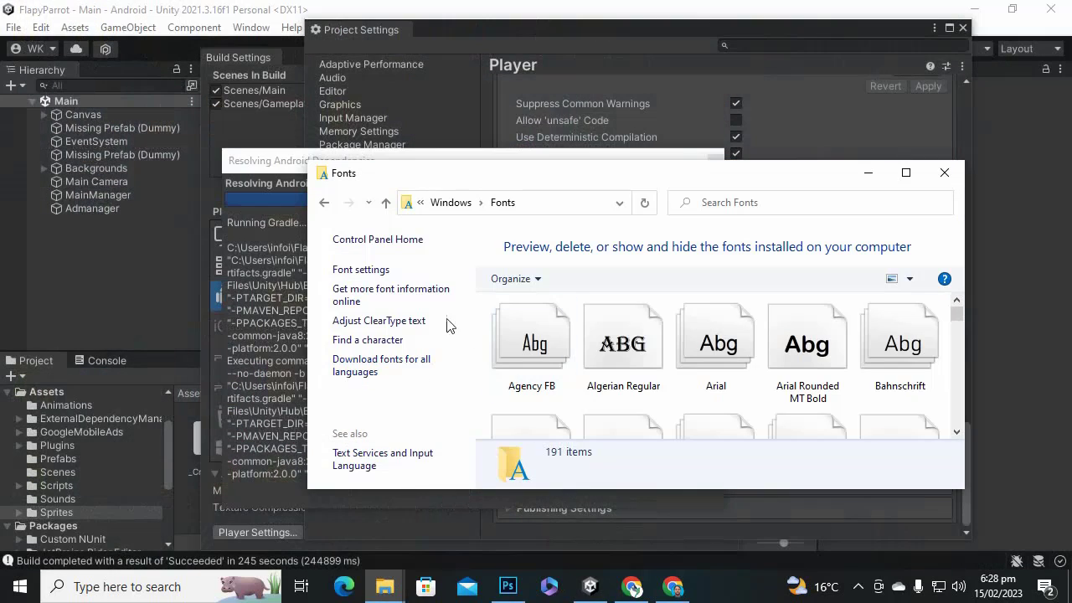
double_click(648, 174)
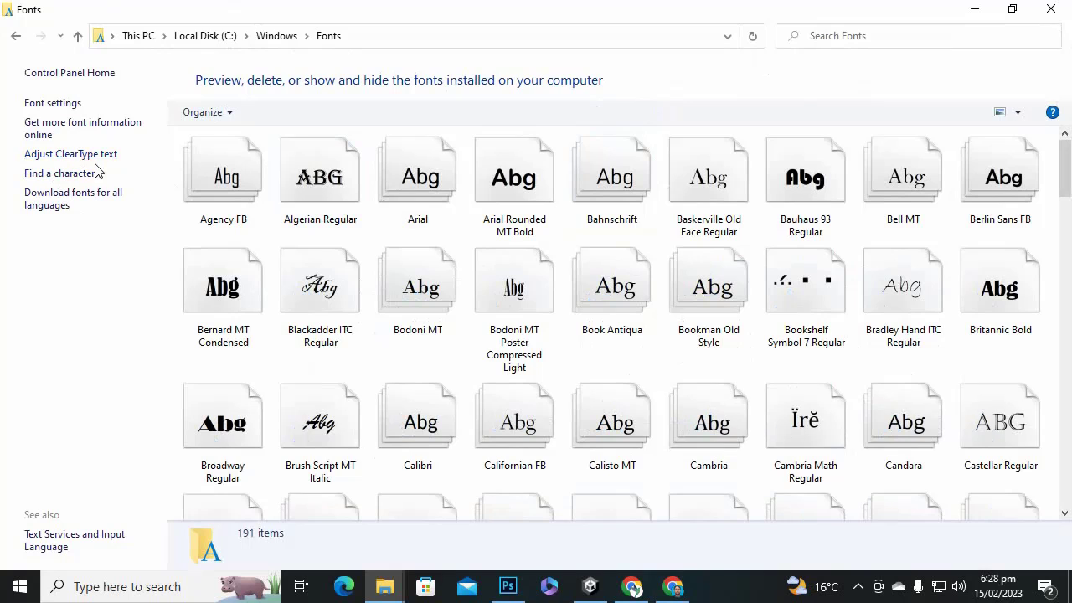
left_click(15, 37)
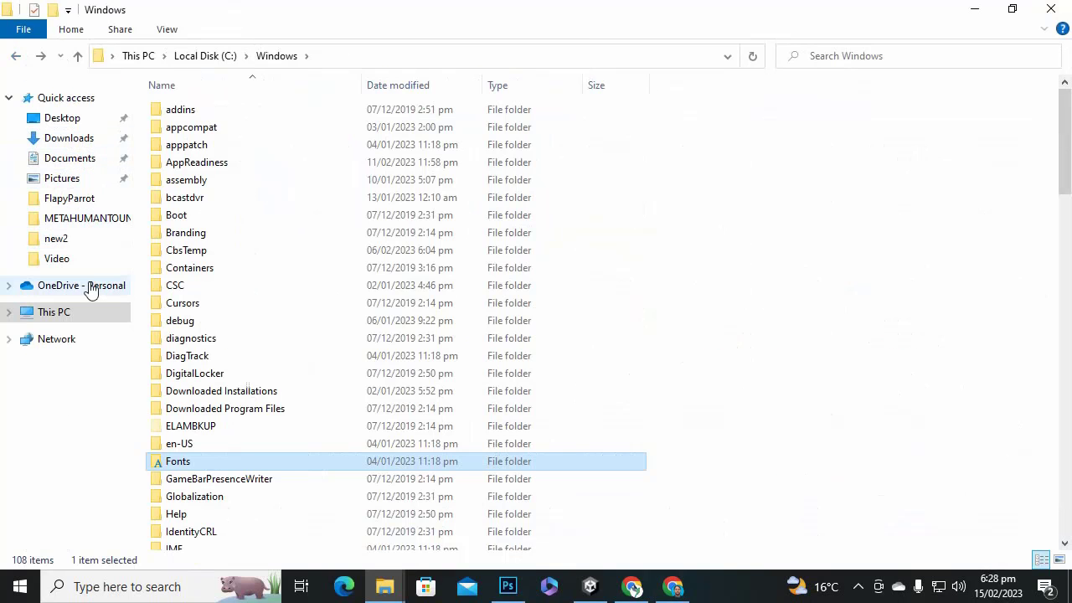
left_click(88, 314)
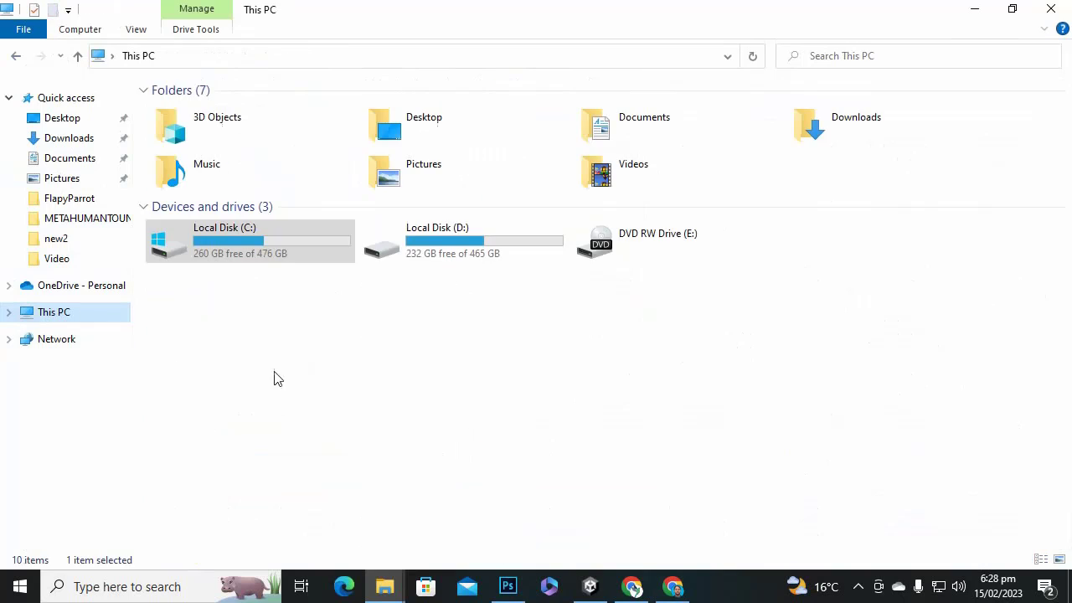
double_click(316, 250)
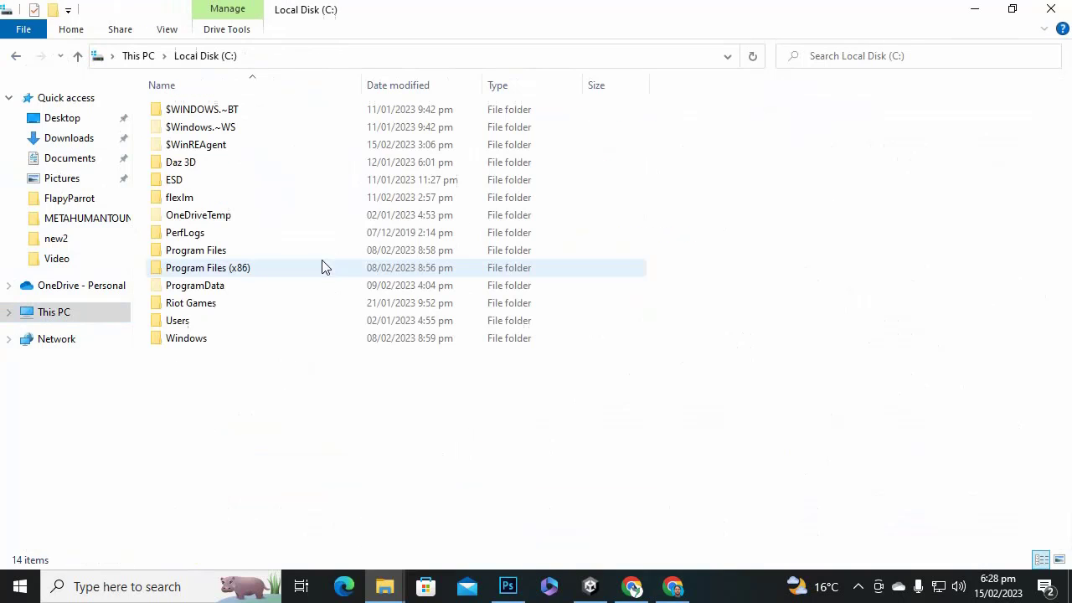
left_click(251, 325)
double_click(253, 325)
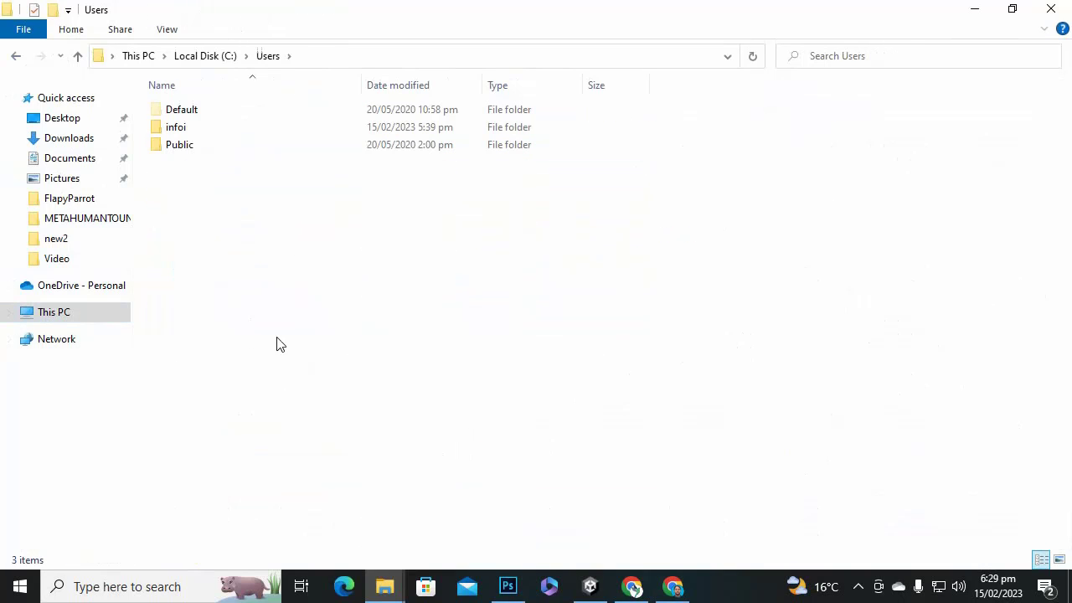
double_click(222, 129)
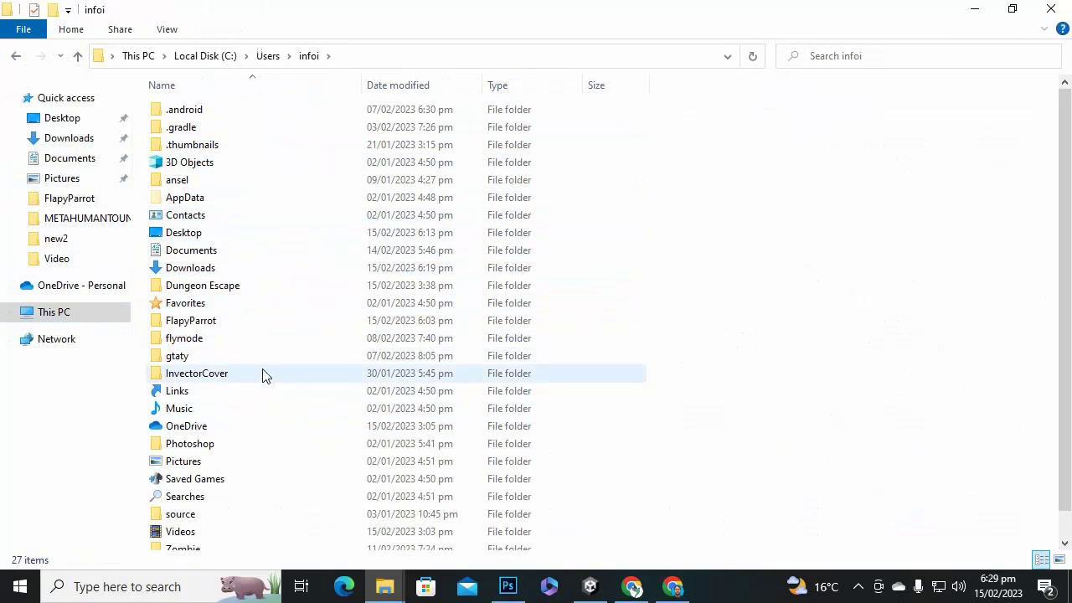
double_click(252, 321)
left_click(186, 130)
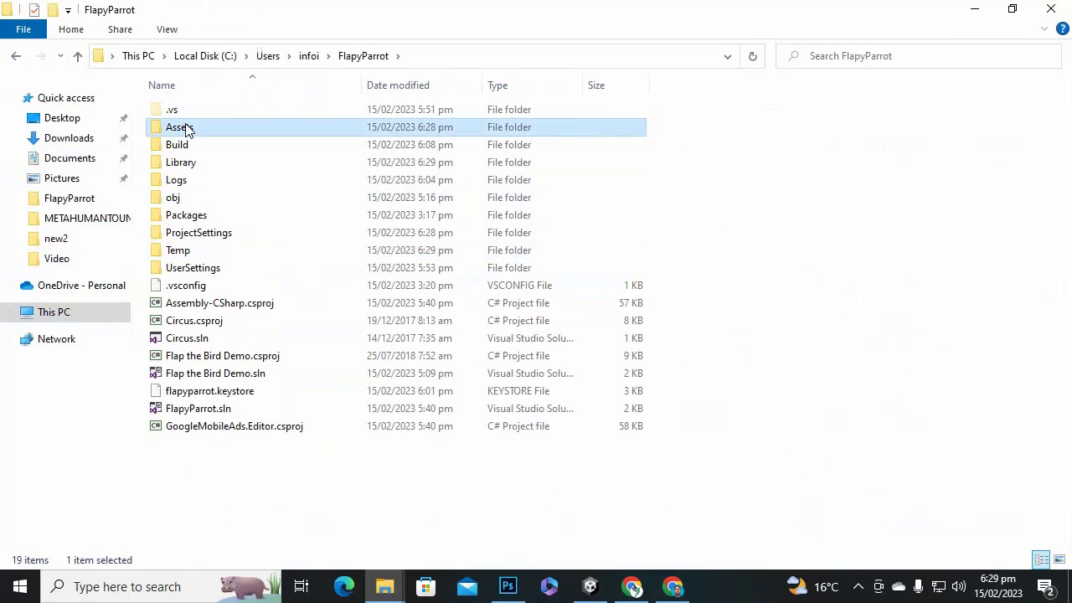
double_click(177, 144)
Delete the old app bundle, symbols zip and backup folder, then return to Unity.
left_click_drag(330, 364, 232, 30)
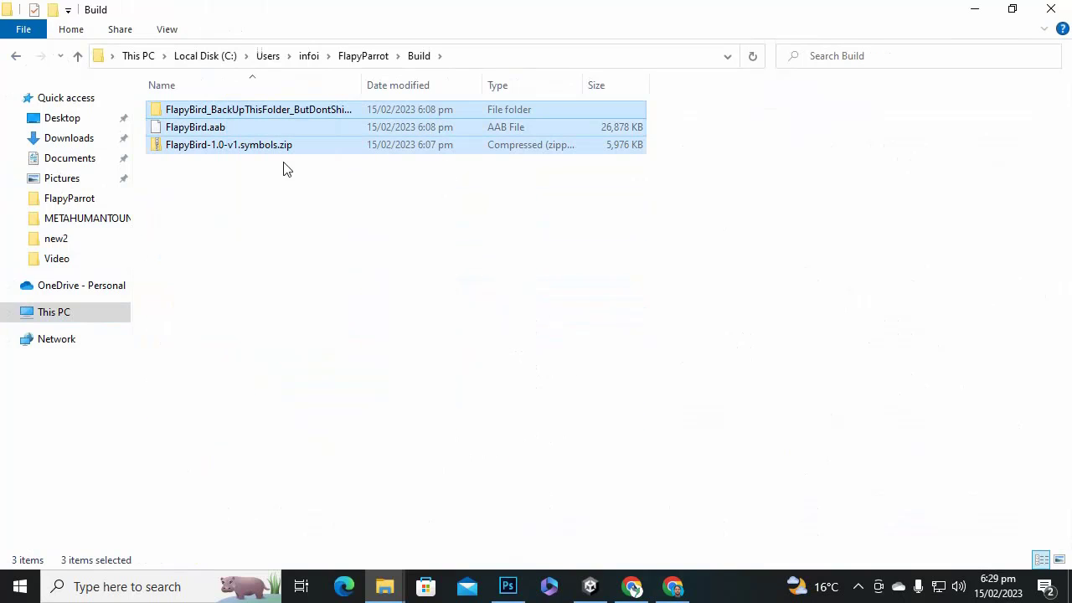
key("Delete")
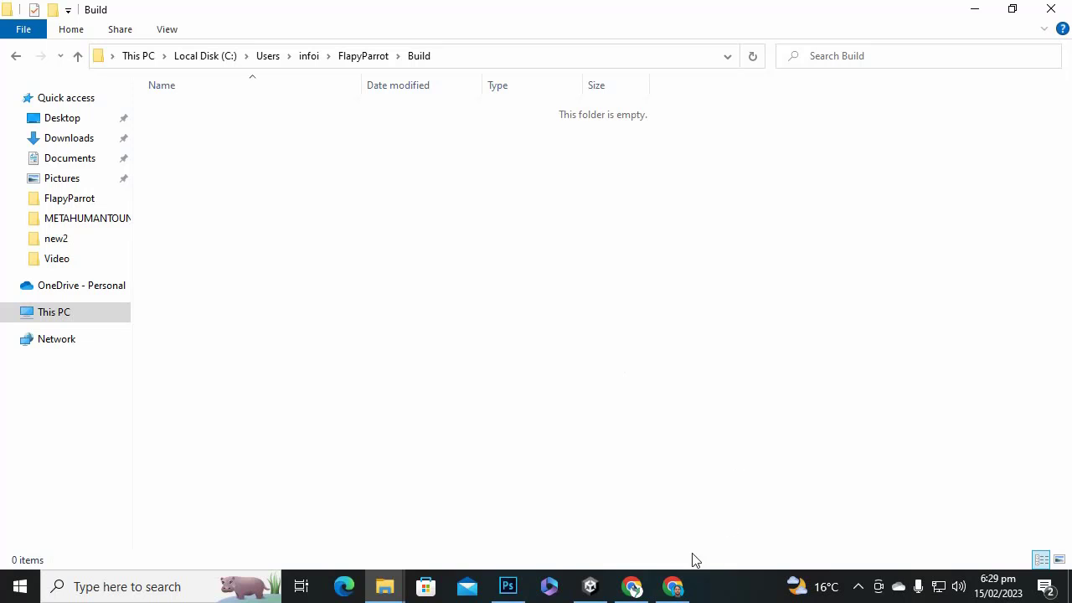
left_click(588, 589)
left_click(974, 10)
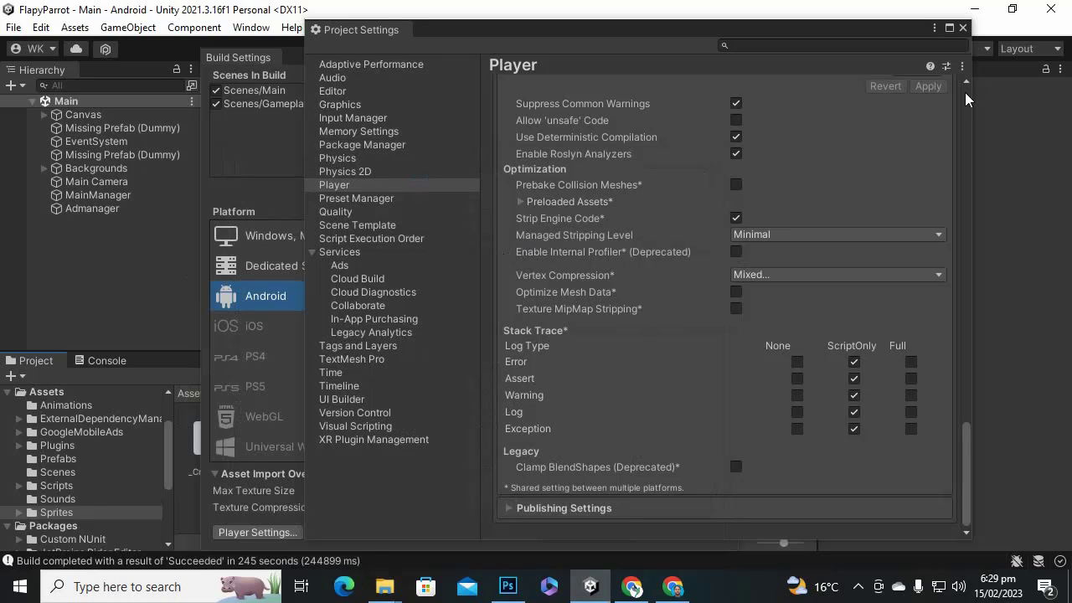
Review version 1.1 and the publishing/signing settings in Android Player settings, then start the Android build.
left_click(963, 29)
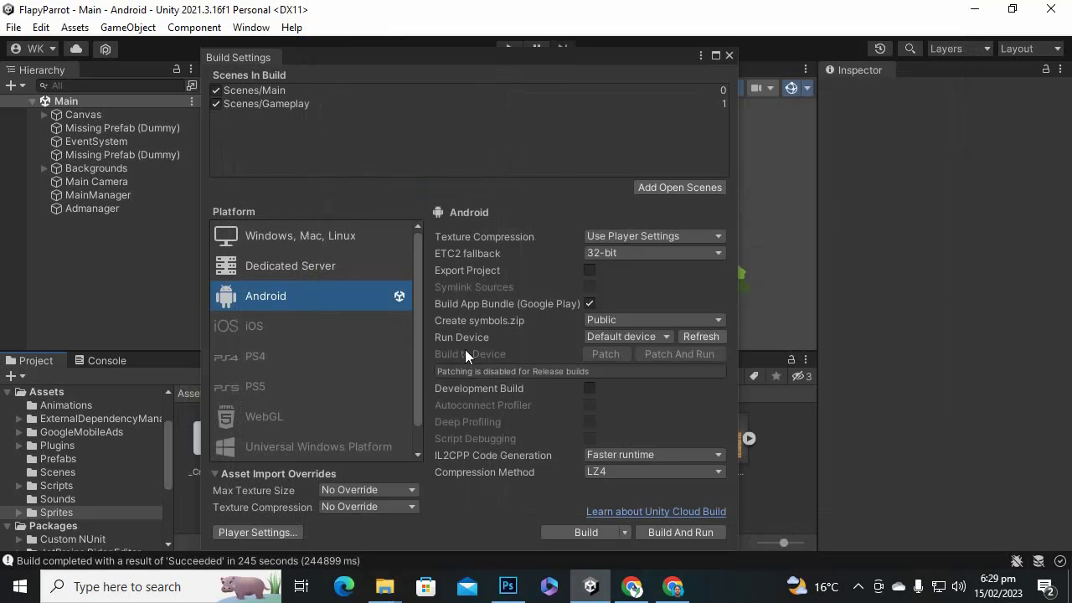
left_click(261, 531)
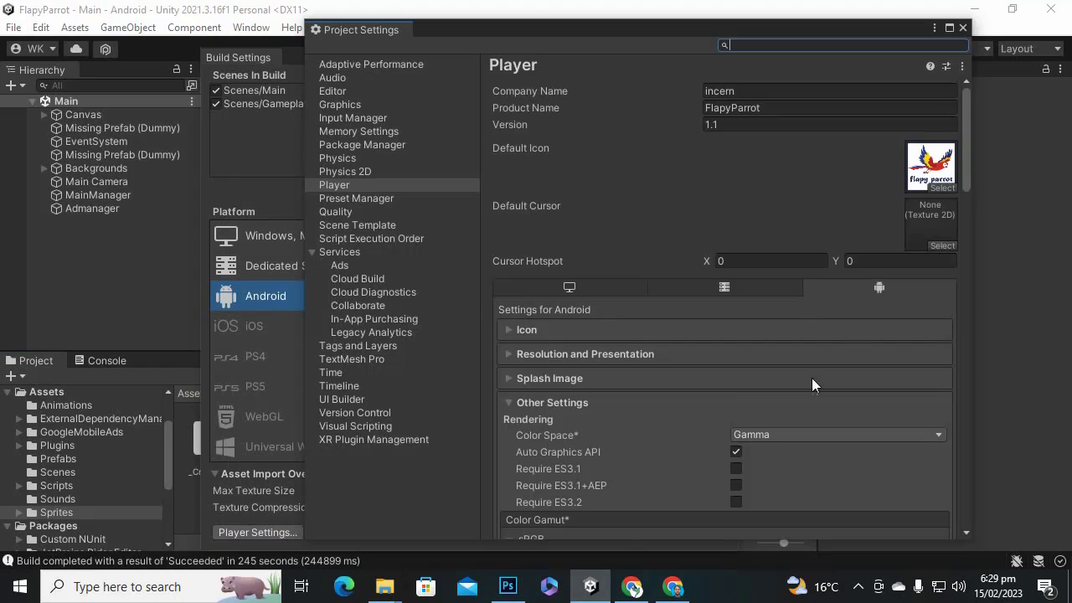
scroll(791, 311, "down", 5)
scroll(753, 301, "down", 15)
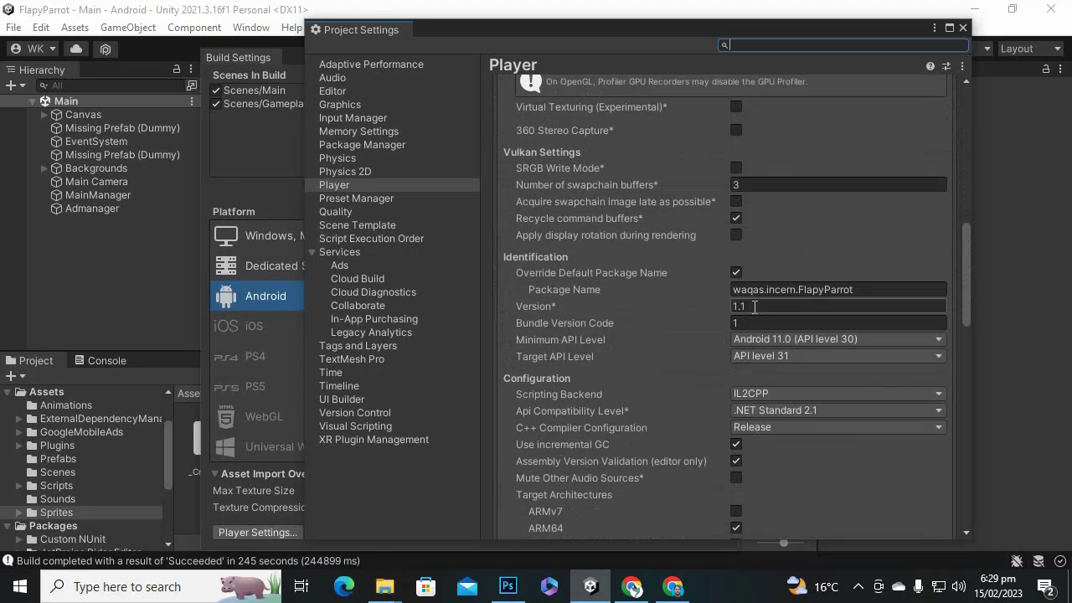
scroll(752, 313, "down", 10)
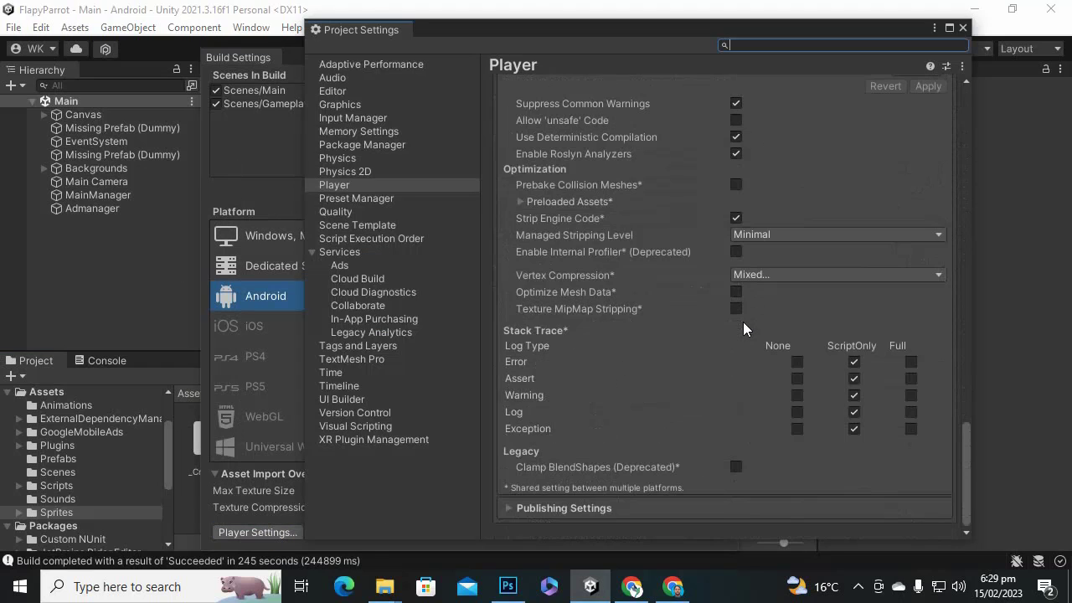
left_click(511, 507)
scroll(663, 391, "down", 10)
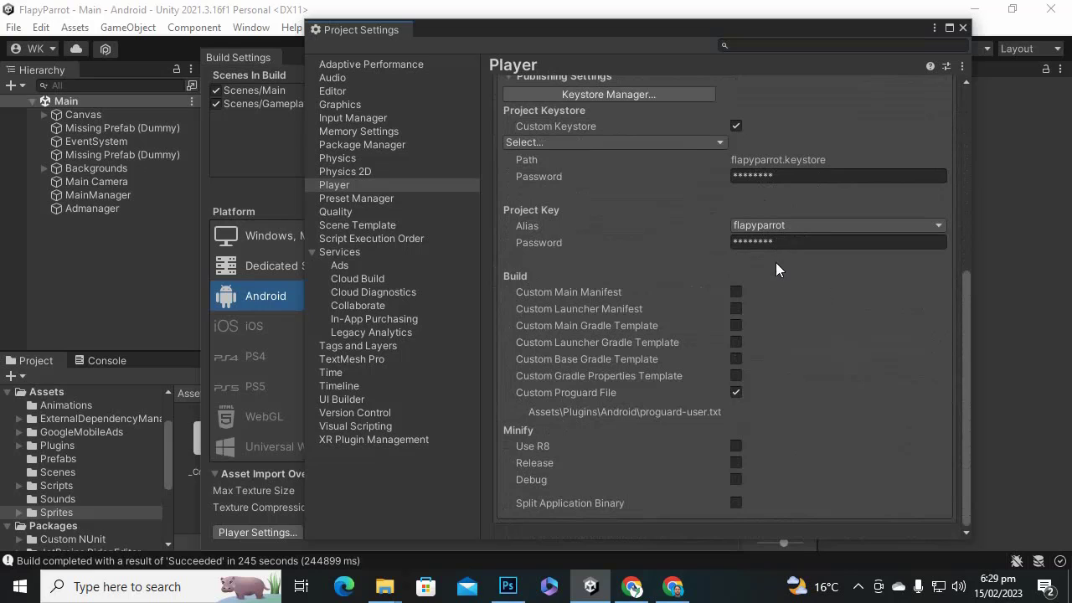
left_click(962, 28)
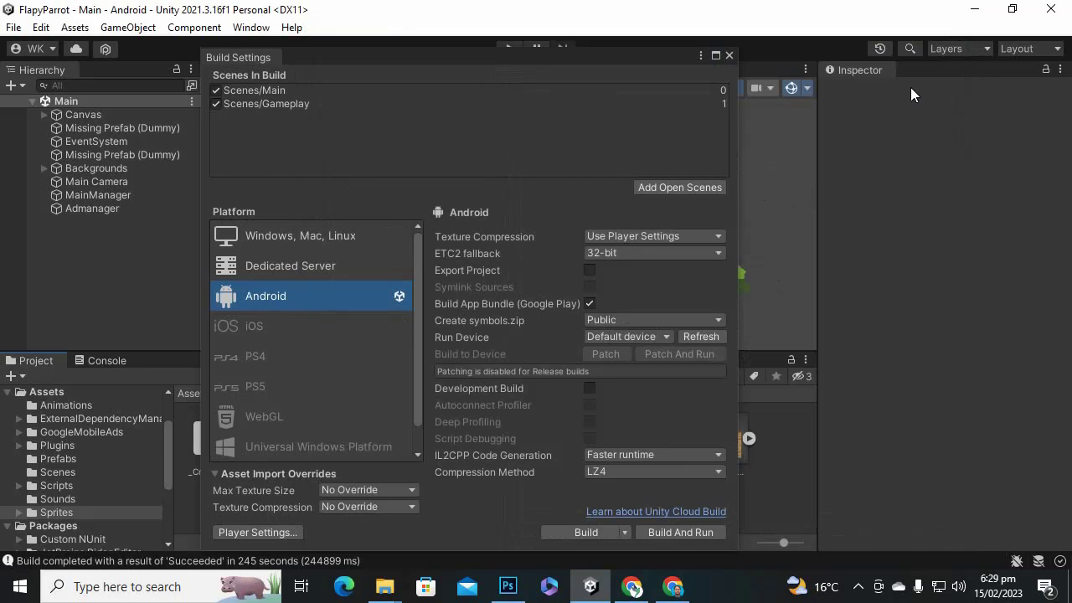
left_click(561, 535)
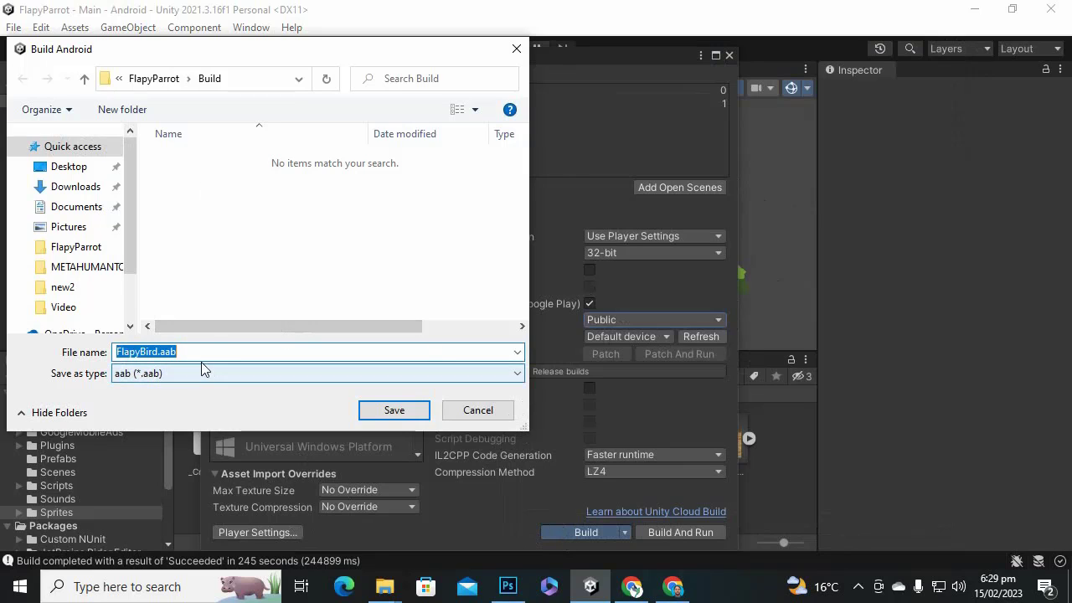
Save the Android build as FlapyBird.aab in the Build folder and let it finish.
left_click(390, 410)
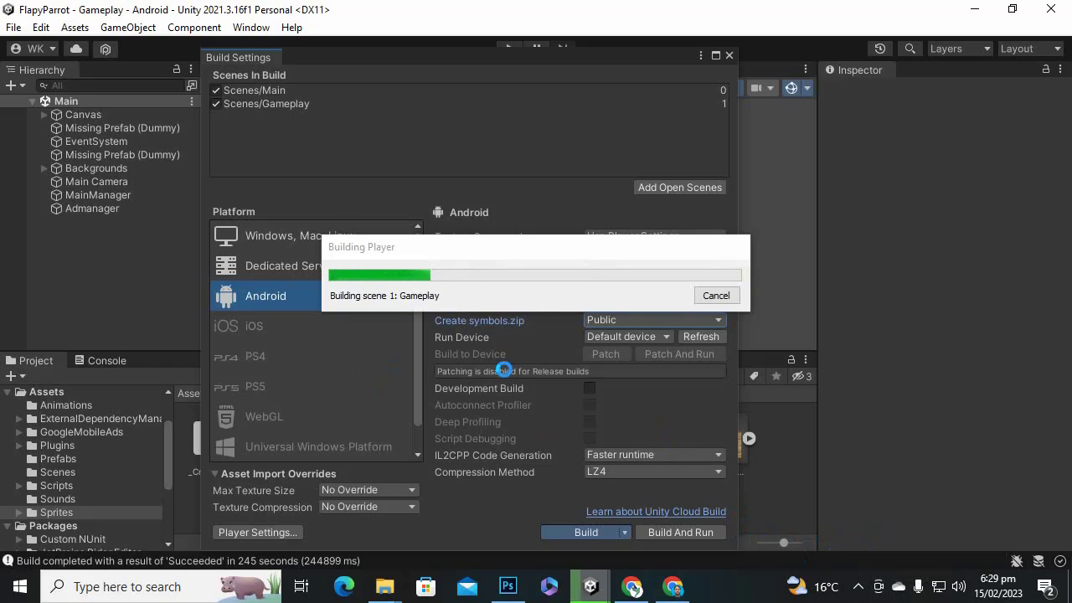
left_click(859, 588)
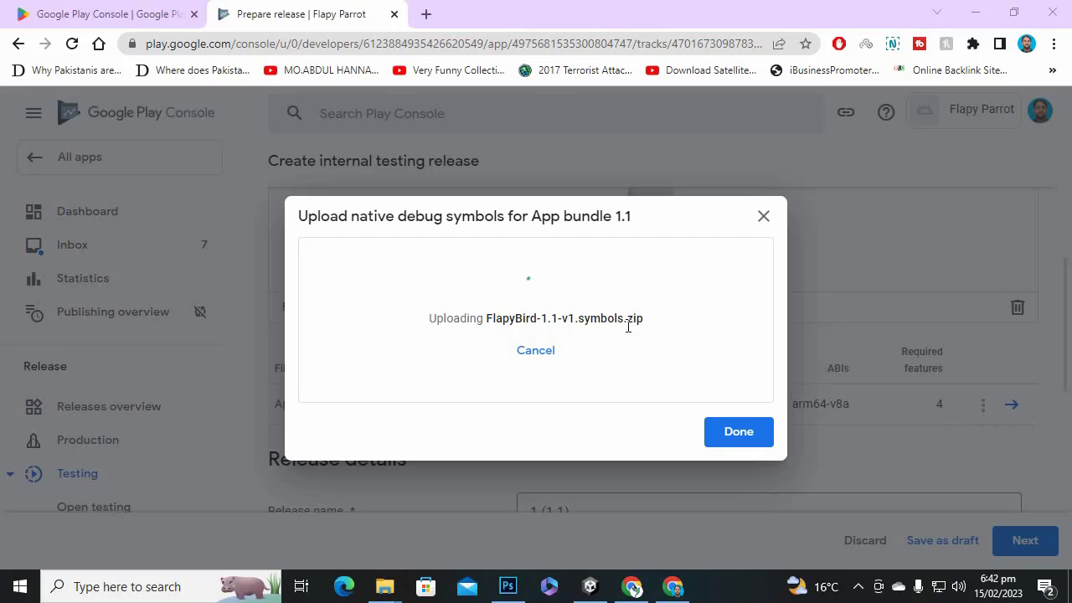
Scroll to Release details and review the release name 1 (1.1) for the FlapyBird.aab release.
left_click(858, 586)
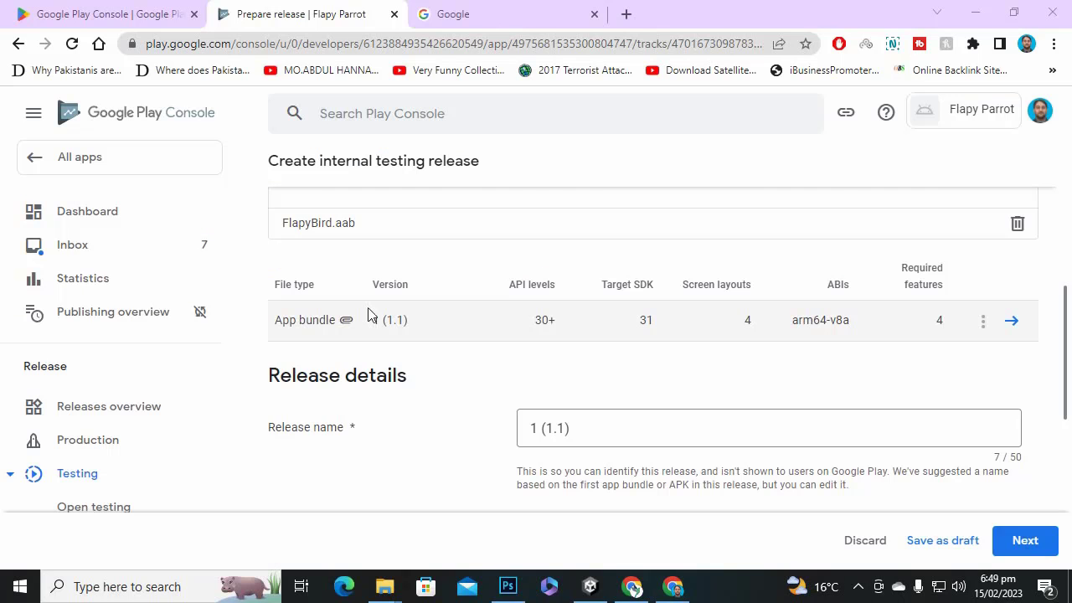
scroll(589, 311, "down", 2)
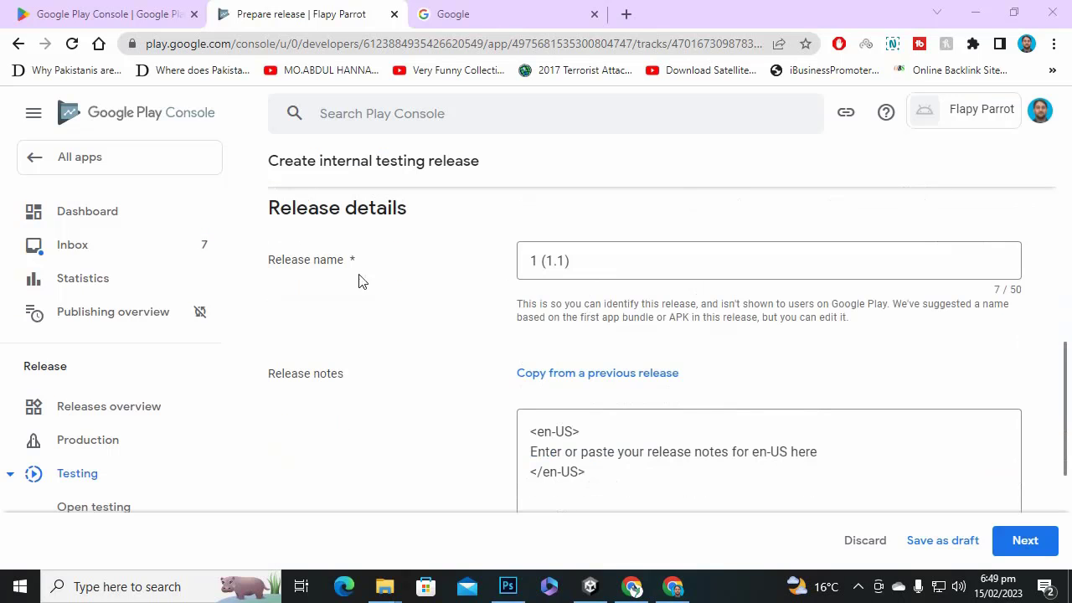
left_click(569, 260)
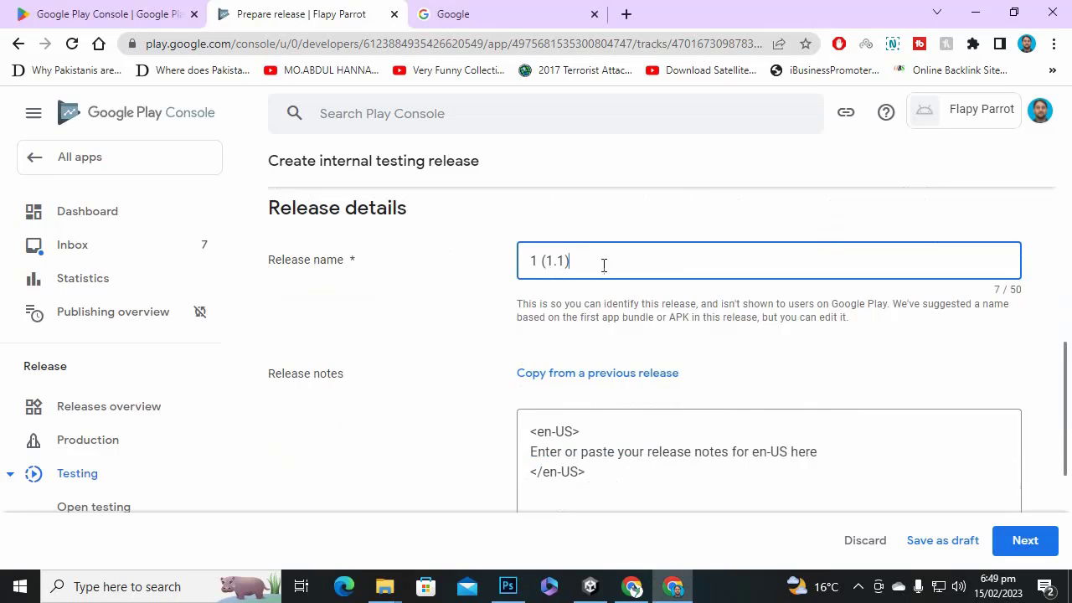
left_click_drag(604, 265, 522, 263)
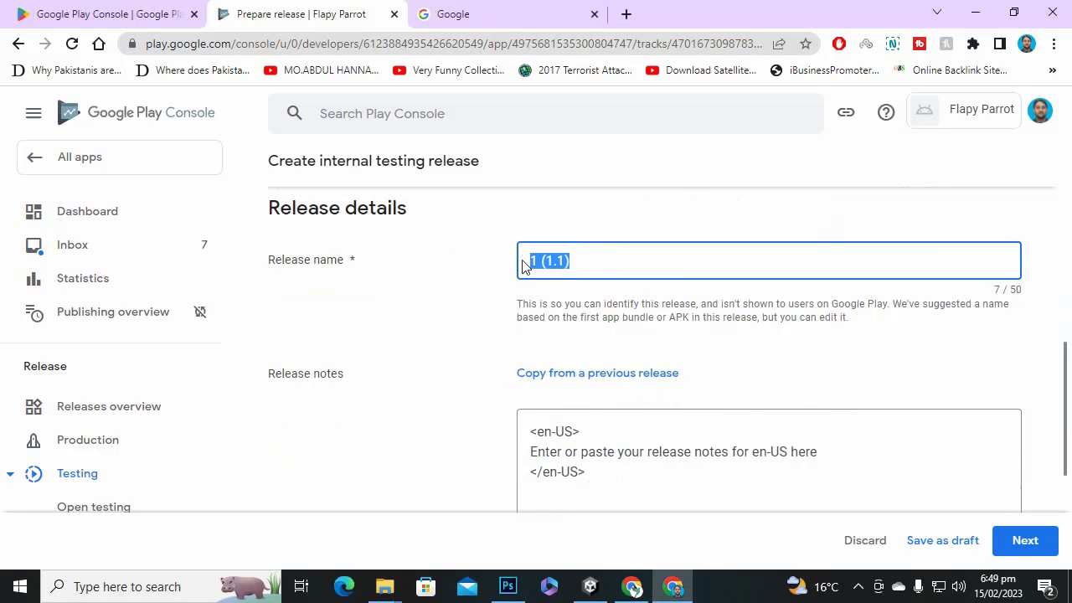
left_click(576, 266)
left_click_drag(541, 262, 516, 267)
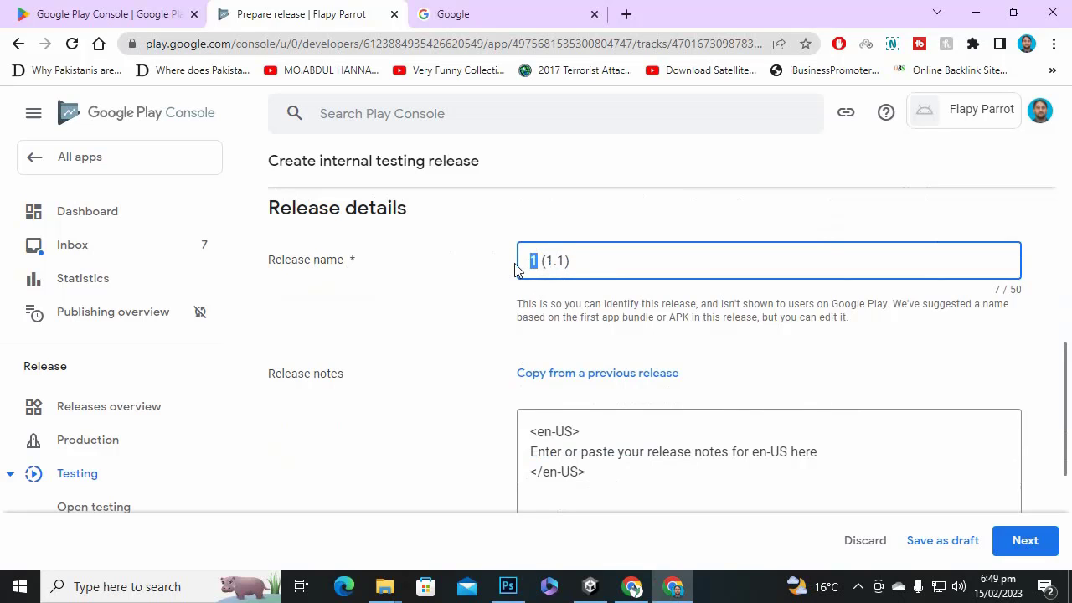
scroll(427, 331, "up", 10)
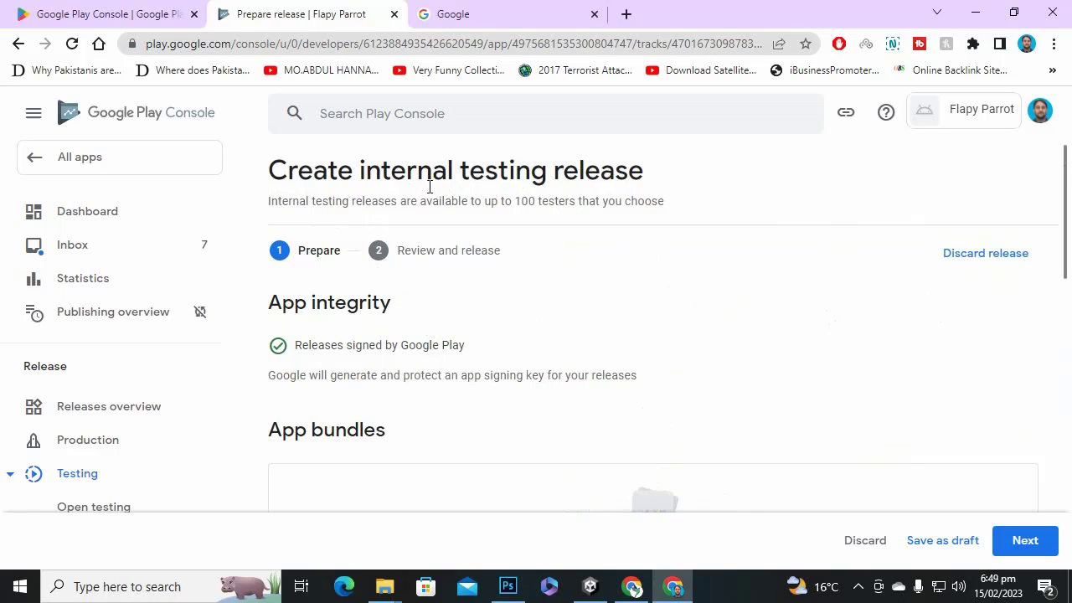
scroll(427, 225, "down", 4)
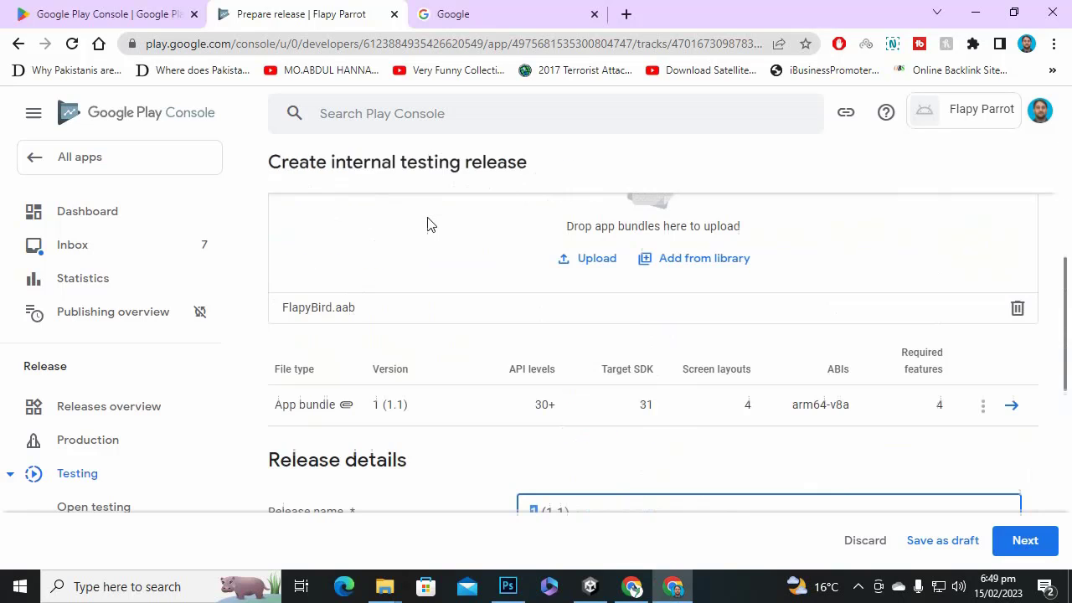
scroll(440, 292, "up", 1)
scroll(503, 377, "down", 2)
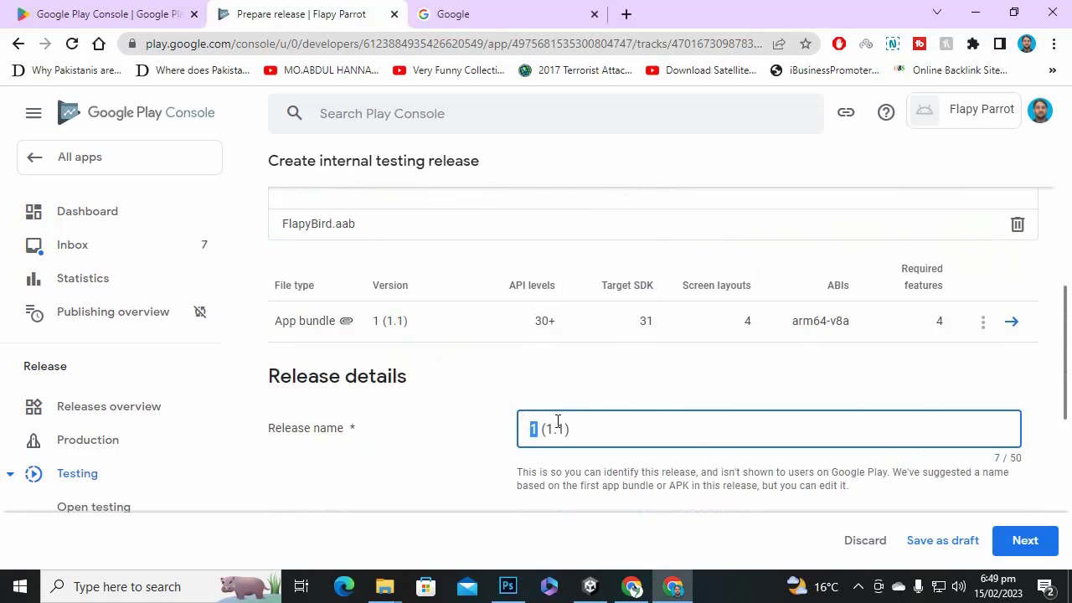
scroll(602, 434, "down", 3)
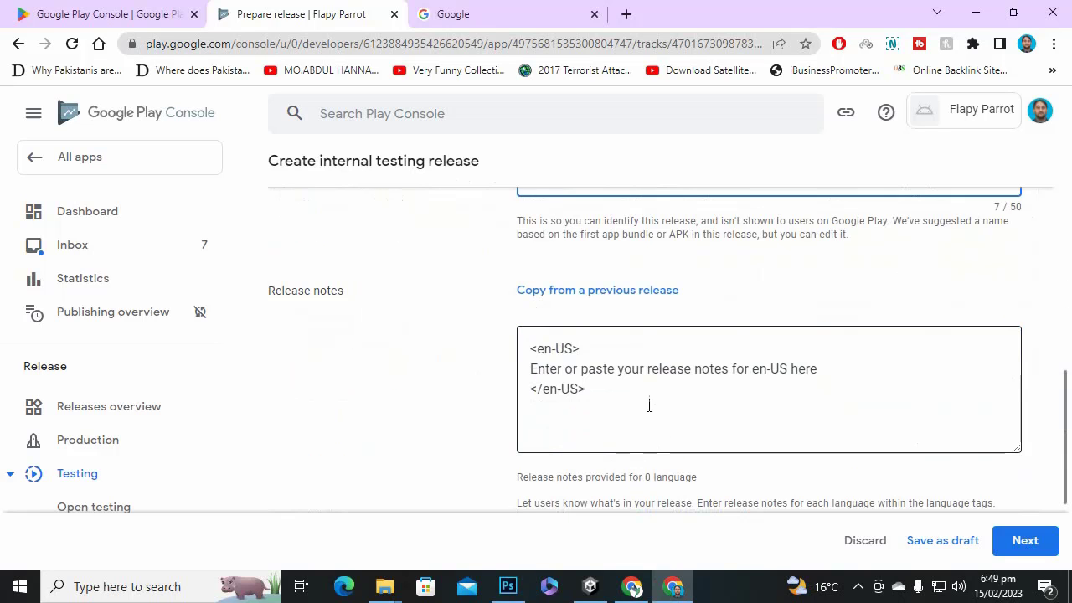
scroll(612, 385, "up", 1)
left_click_drag(542, 261, 631, 263)
Select the en-US placeholder line in Release notes and type 'Flapy Parrot is a fun flying game with'.
left_click(498, 363)
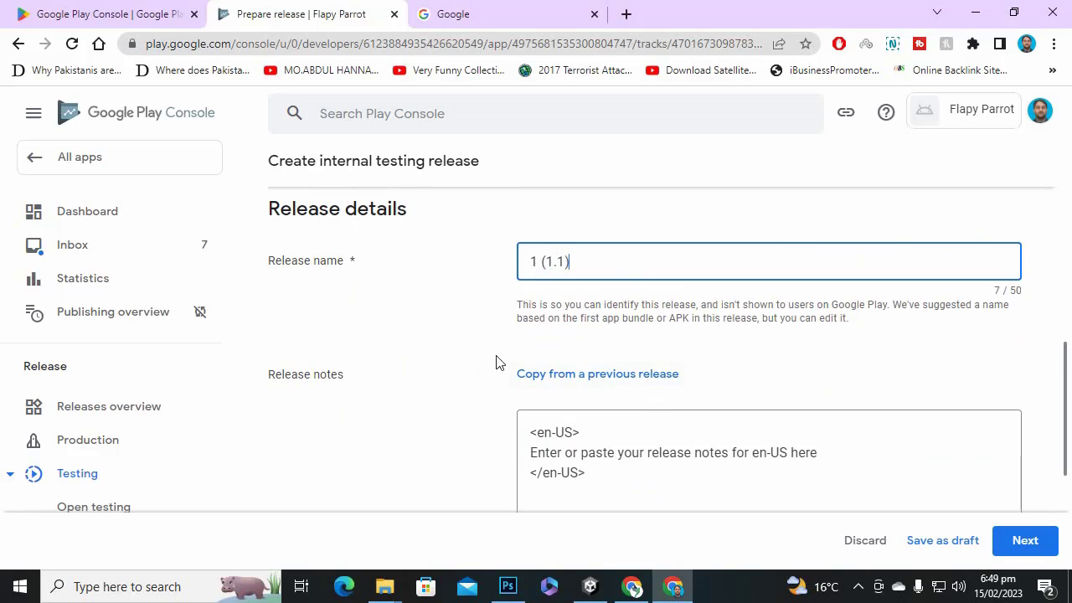
scroll(506, 373, "down", 1)
left_click(585, 367)
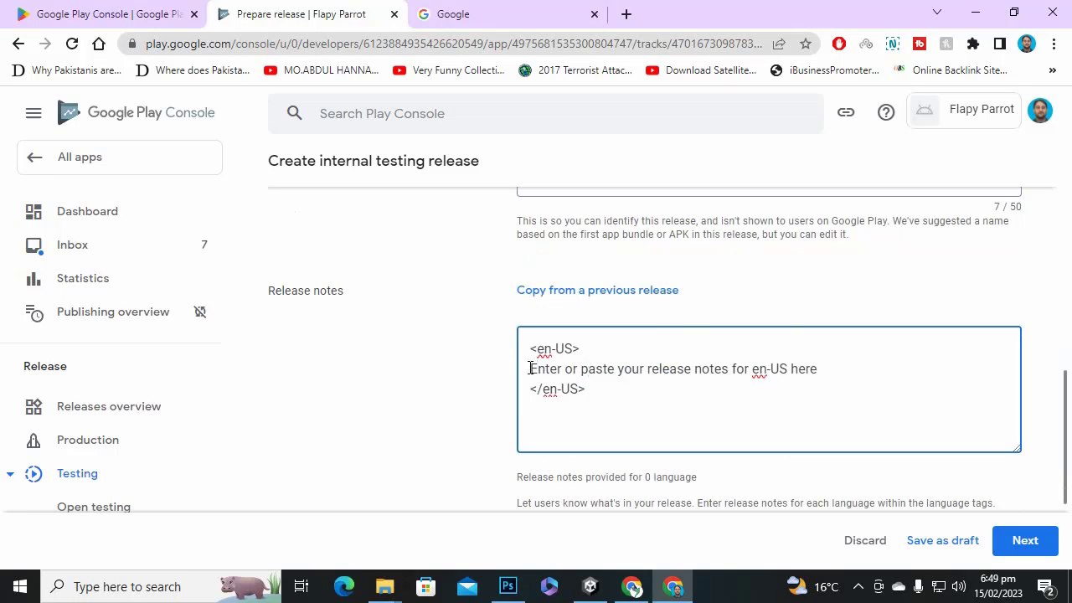
left_click_drag(530, 369, 865, 373)
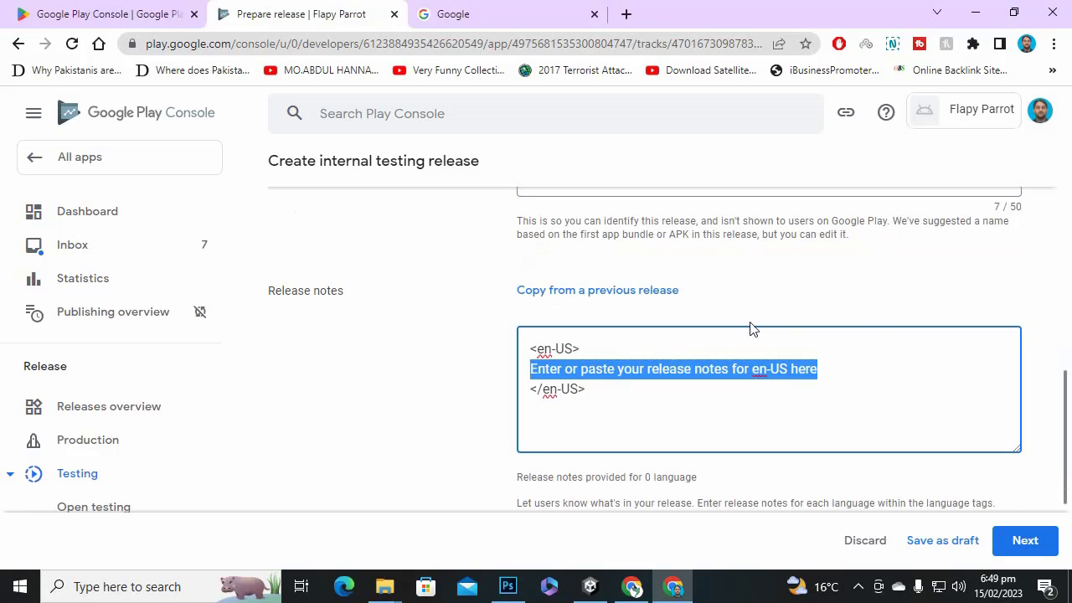
type("Flapy Parrot is a fun flying gam")
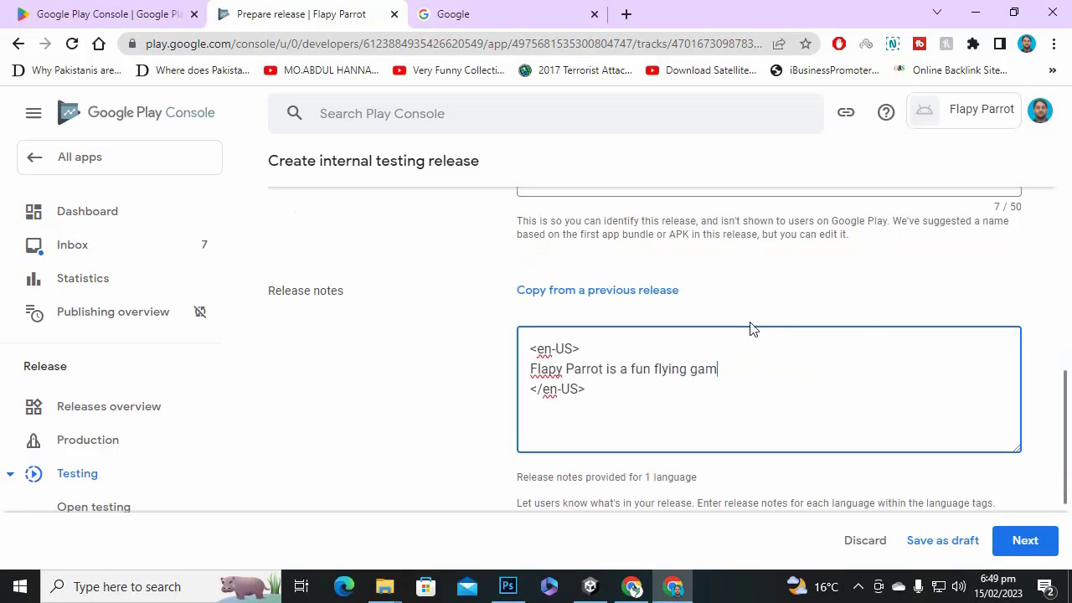
type("with lot of fun")
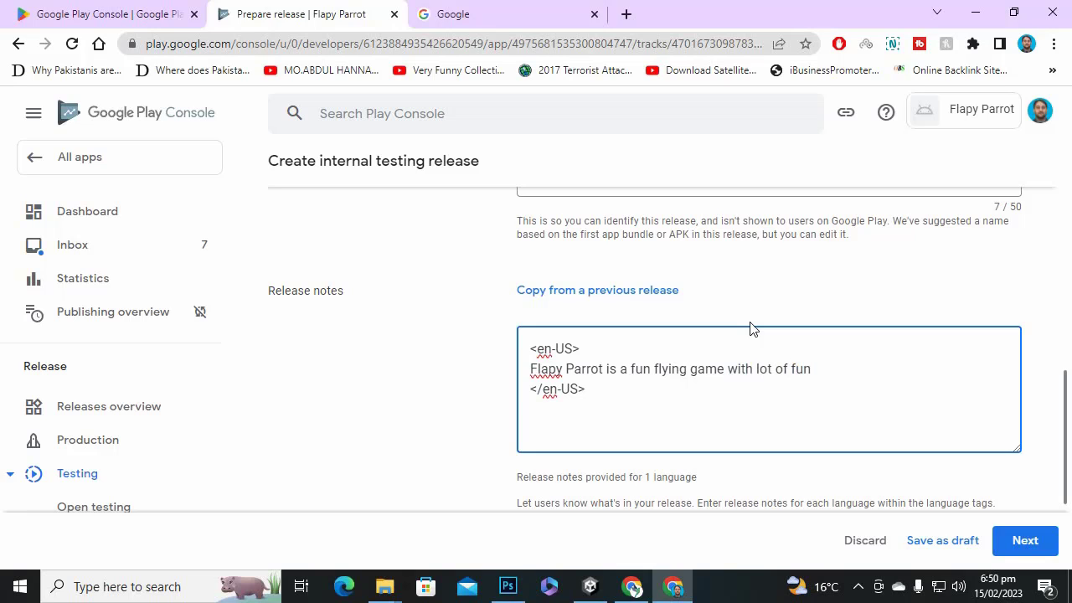
Delete the stray 'fun' before 'flying' in the en-US release notes.
left_click_drag(658, 374, 630, 377)
key("BackSpace")
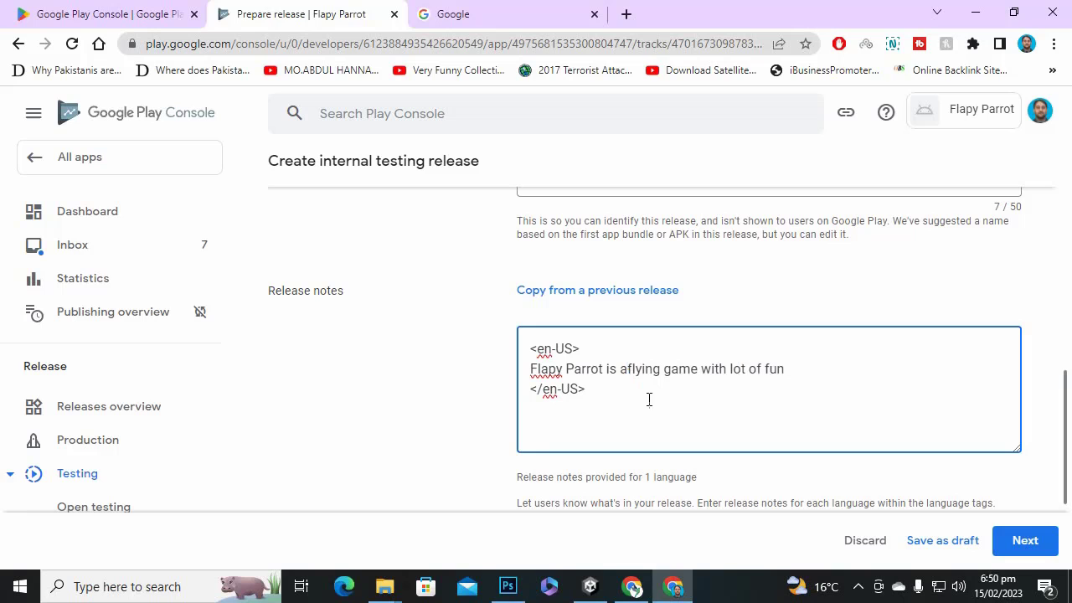
scroll(836, 391, "down", 2)
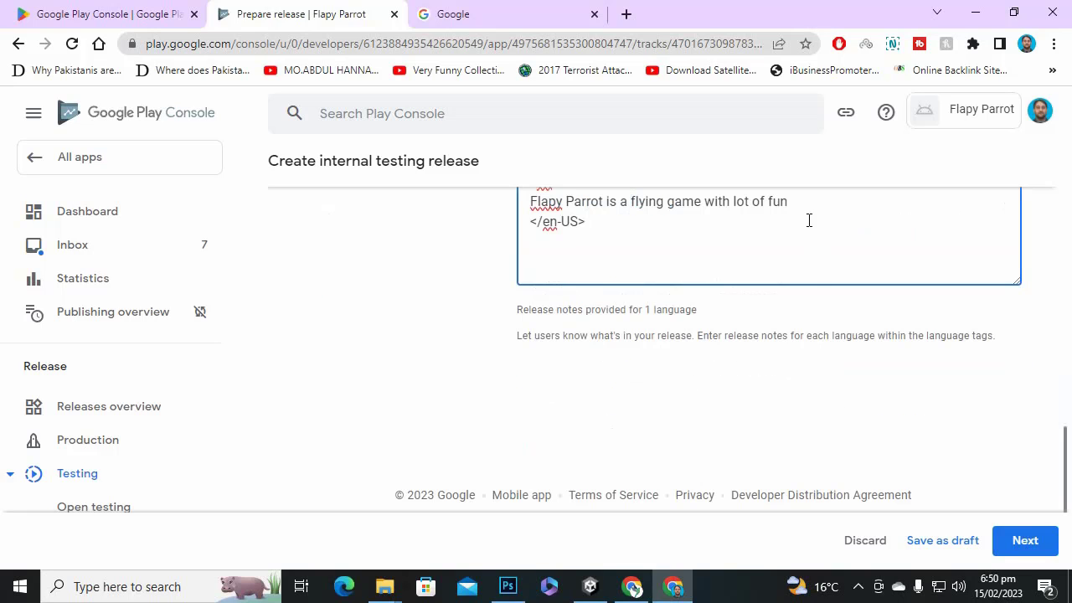
scroll(660, 224, "up", 2)
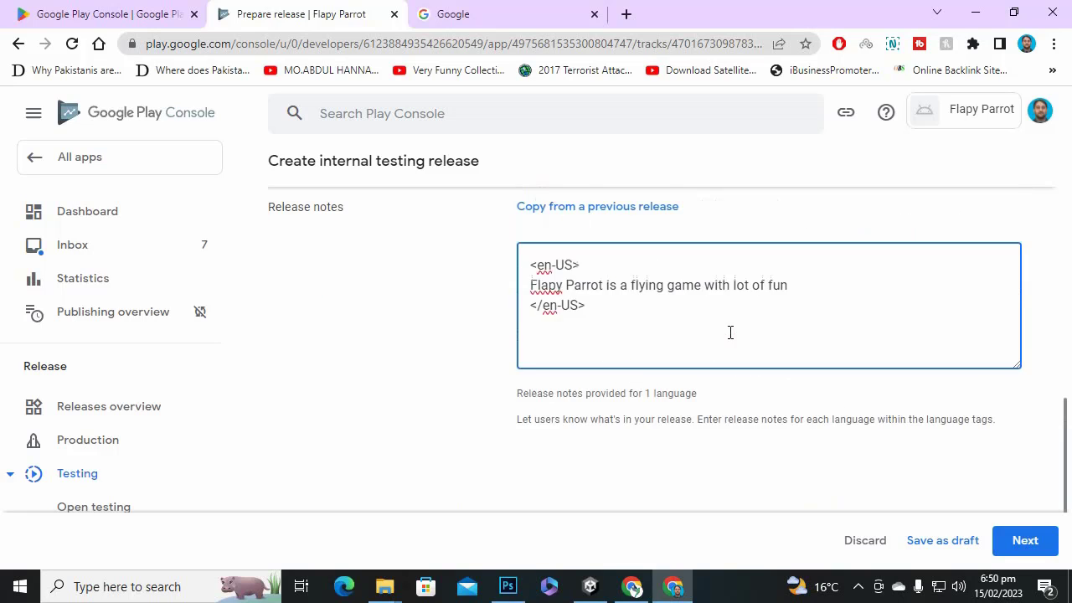
left_click_drag(788, 368, 501, 378)
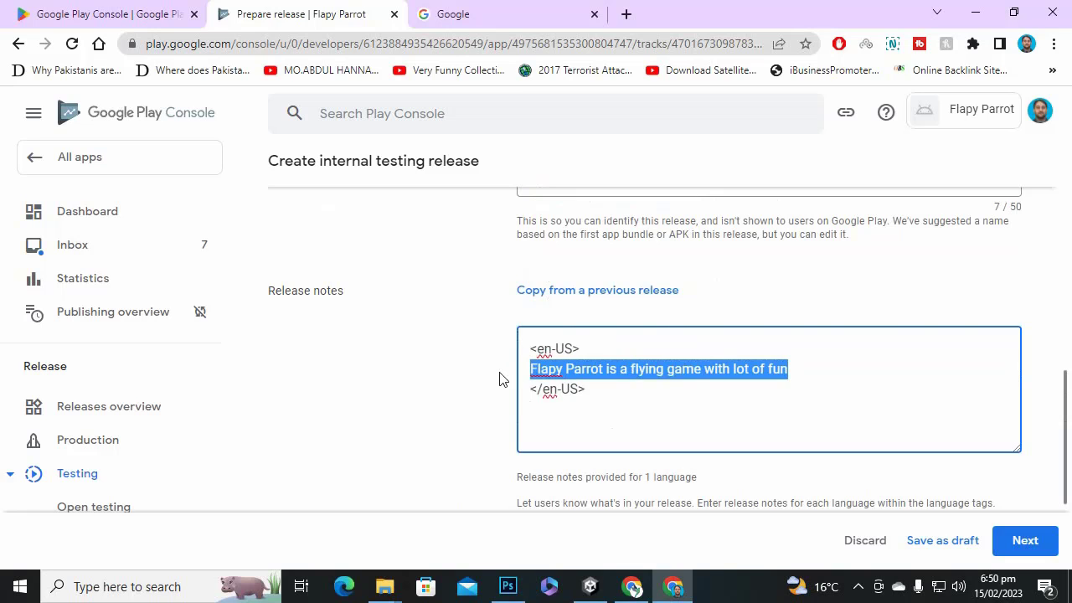
left_click(712, 364)
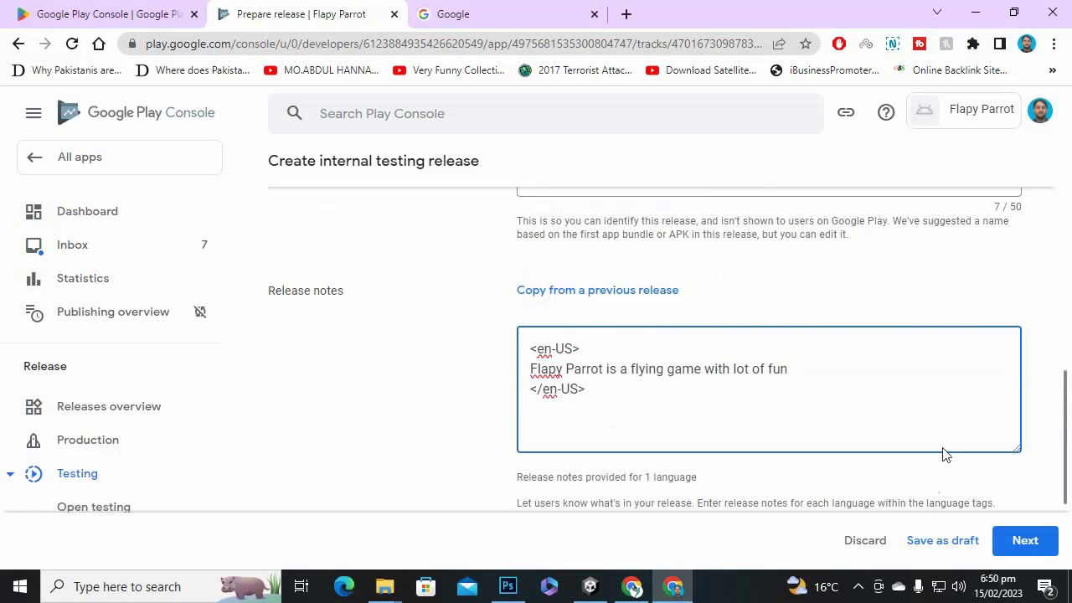
scroll(946, 452, "down", 2)
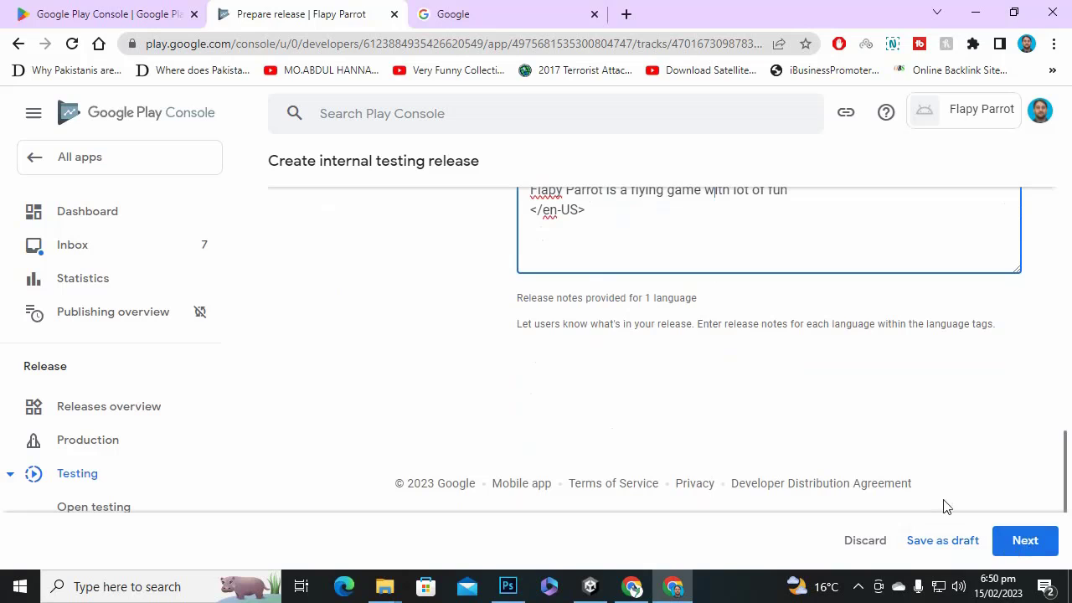
Advance the internal testing release to review and expand its 2 warnings.
left_click(1015, 544)
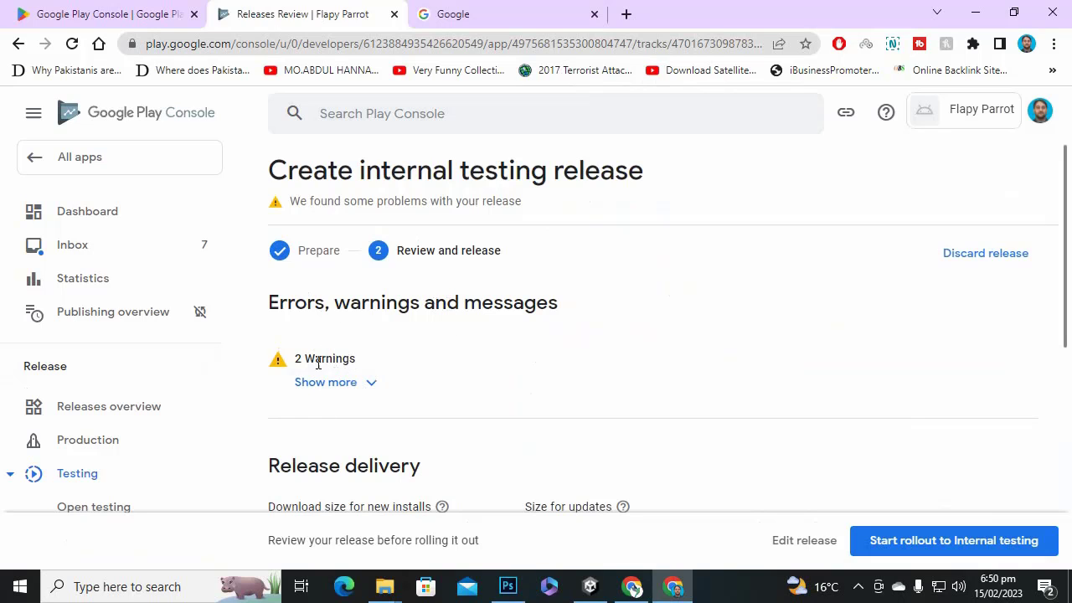
scroll(435, 359, "down", 1)
left_click(378, 306)
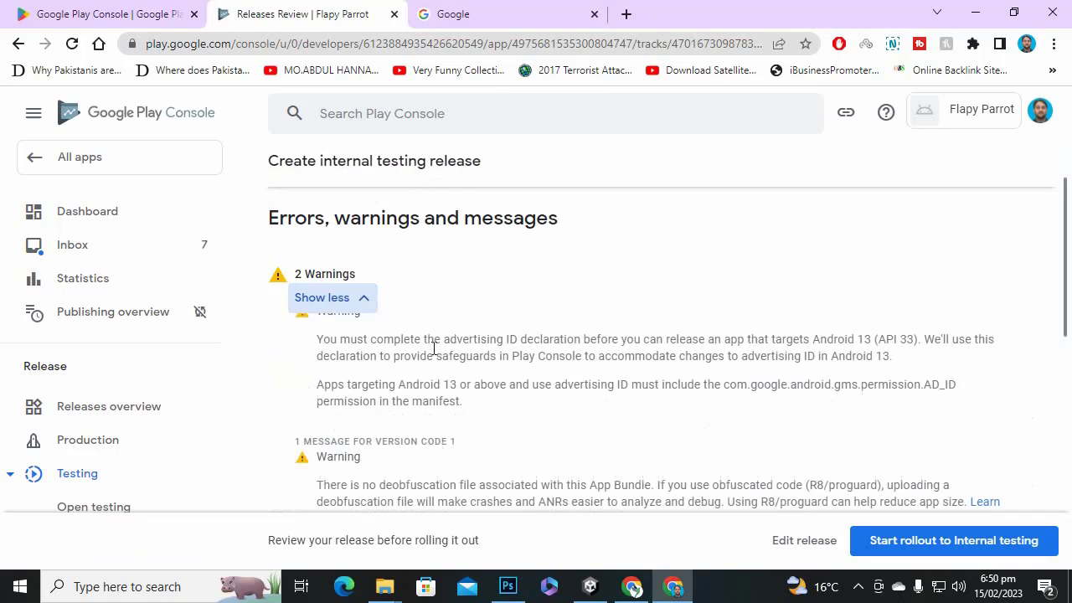
scroll(534, 369, "down", 1)
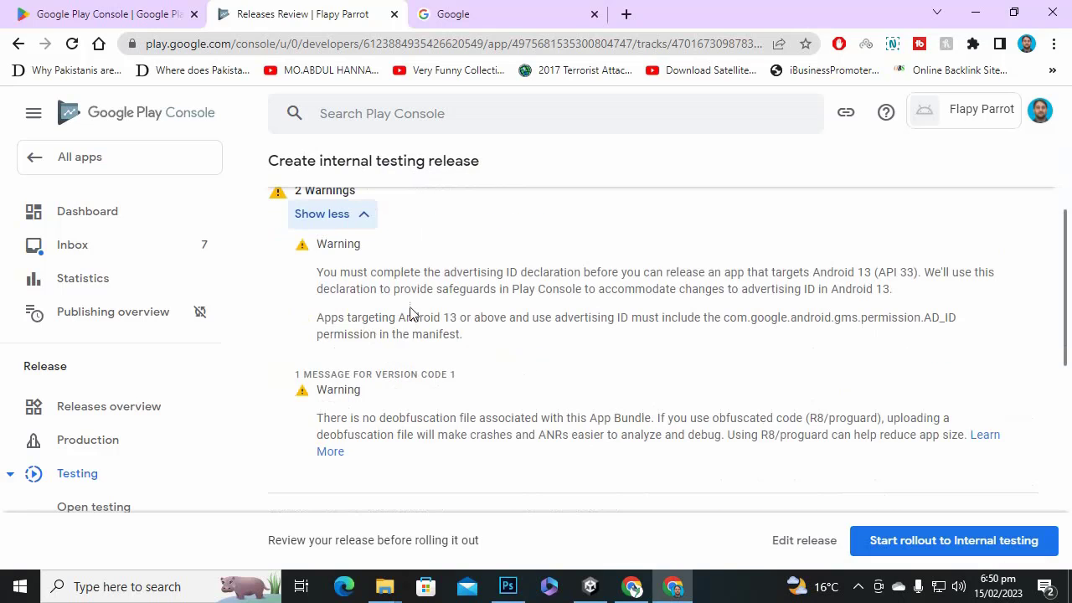
Scroll through the review page's warning details and app bundle 1 (1.1).
scroll(585, 313, "down", 1)
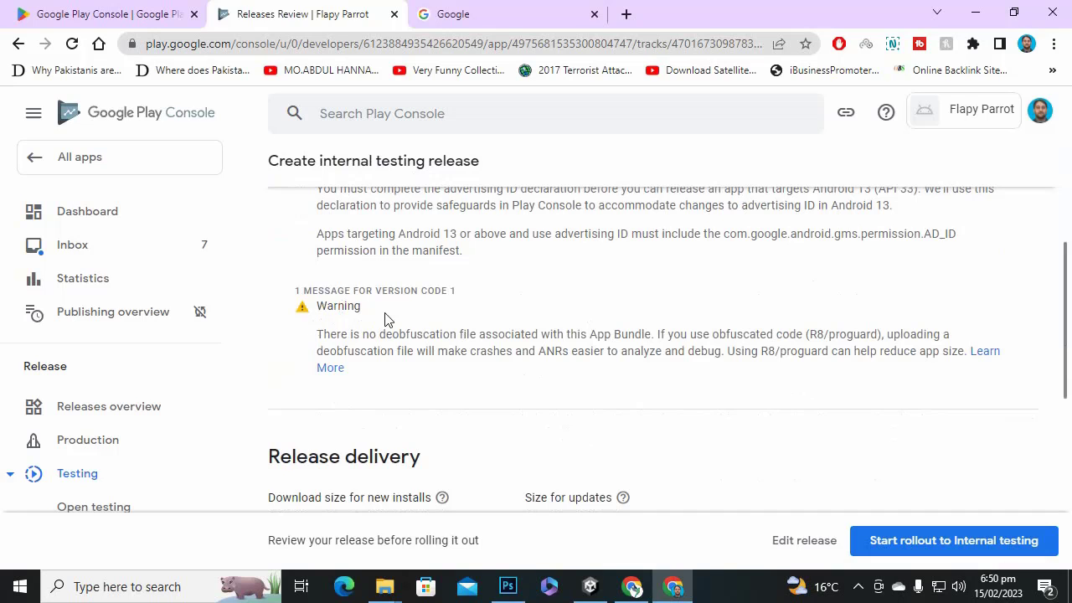
scroll(384, 322, "down", 2)
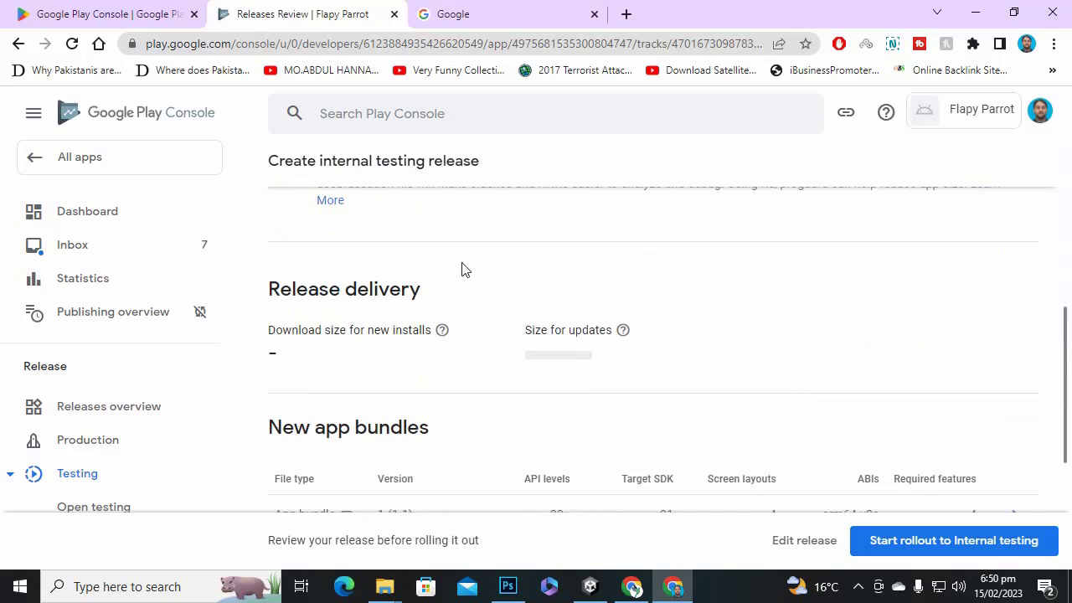
scroll(461, 270, "up", 5)
scroll(557, 388, "down", 2)
scroll(558, 388, "up", 2)
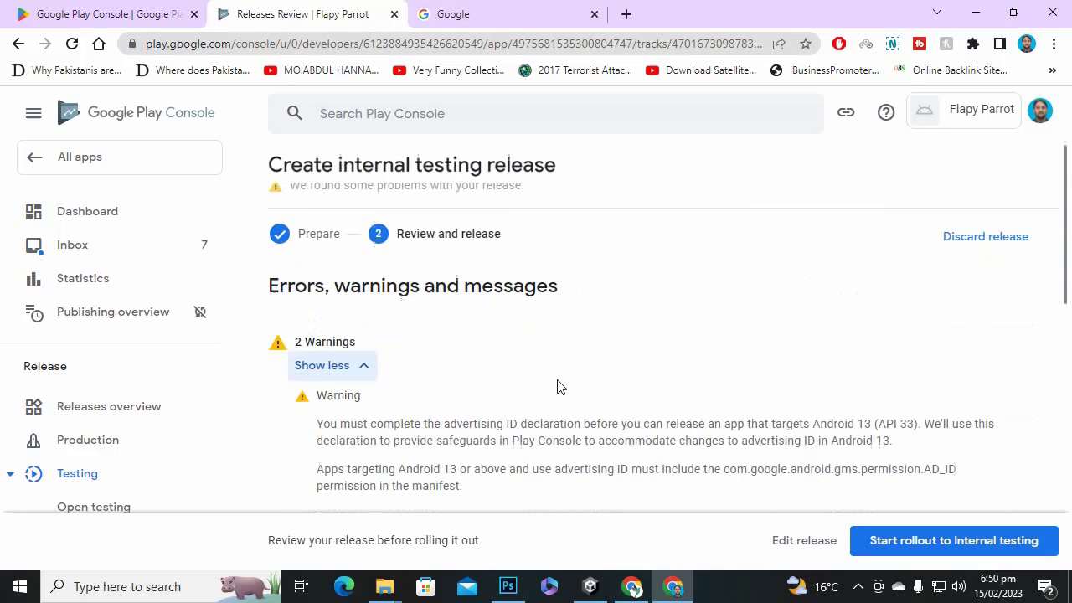
scroll(753, 369, "down", 2)
scroll(778, 354, "up", 2)
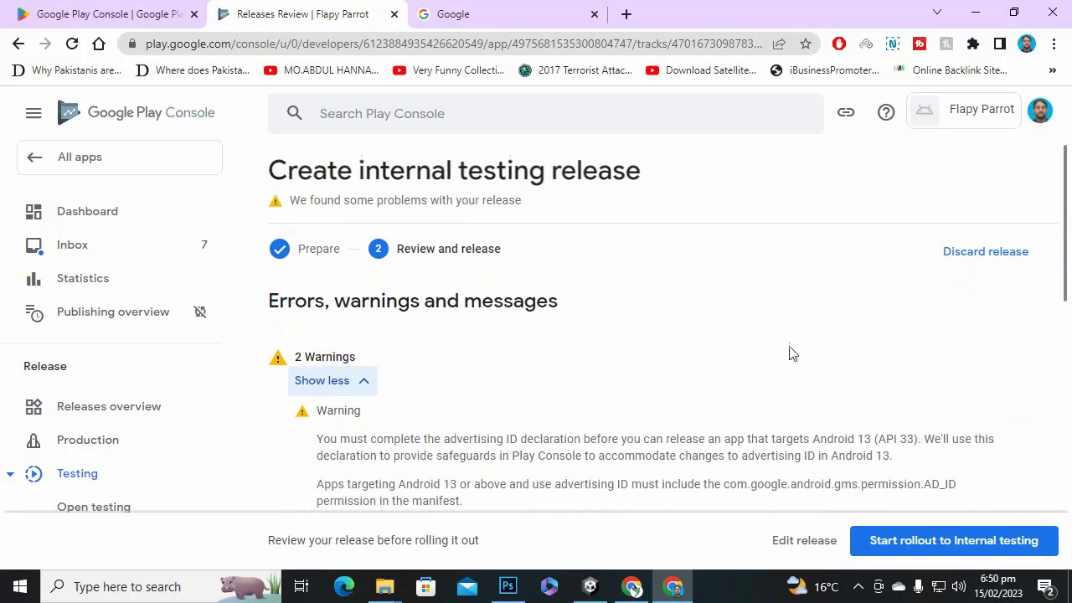
scroll(798, 332, "down", 1)
scroll(798, 332, "down", 2)
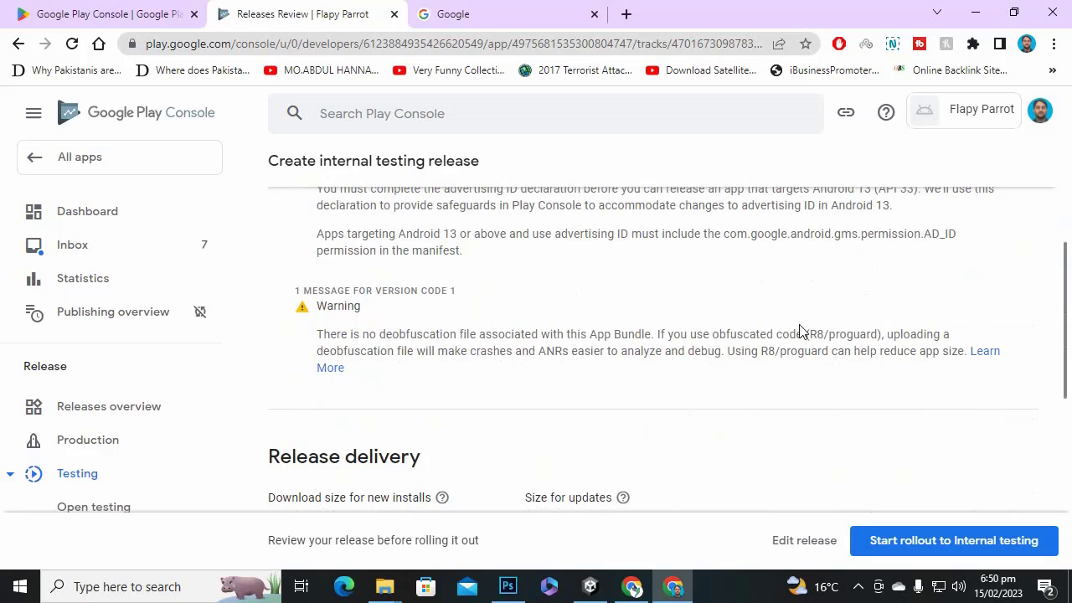
scroll(641, 334, "down", 4)
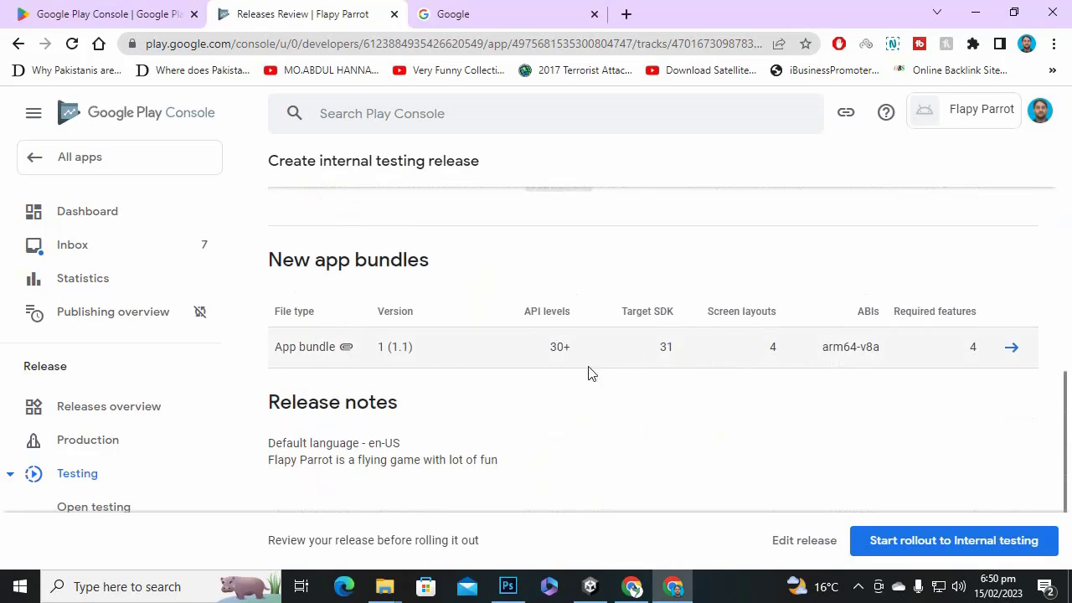
scroll(544, 379, "down", 1)
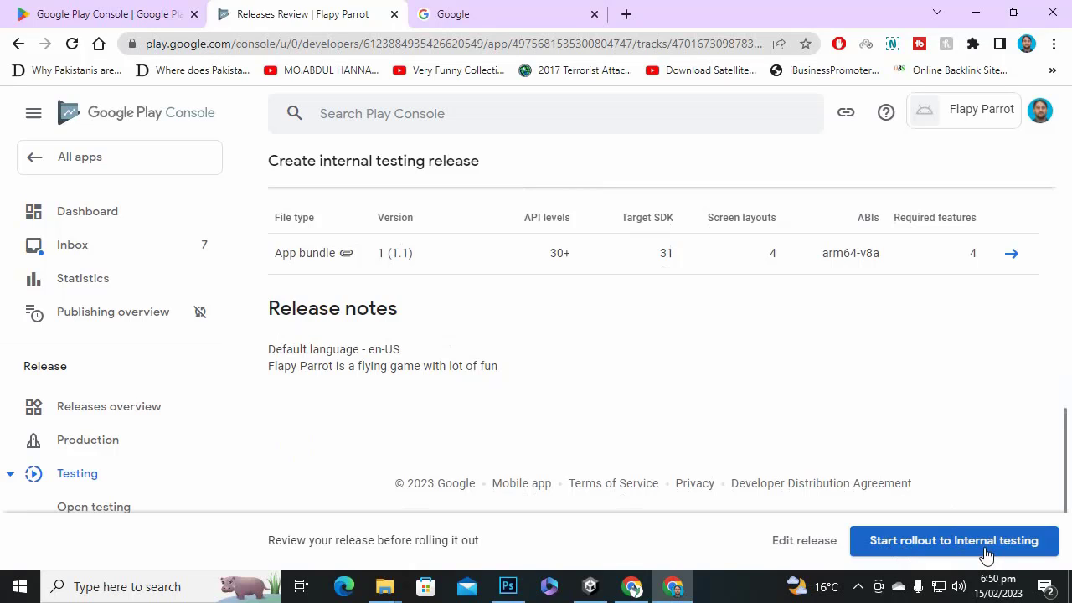
Open Grow > Store presence > Main store listing and click into the Short description field.
scroll(141, 414, "down", 2)
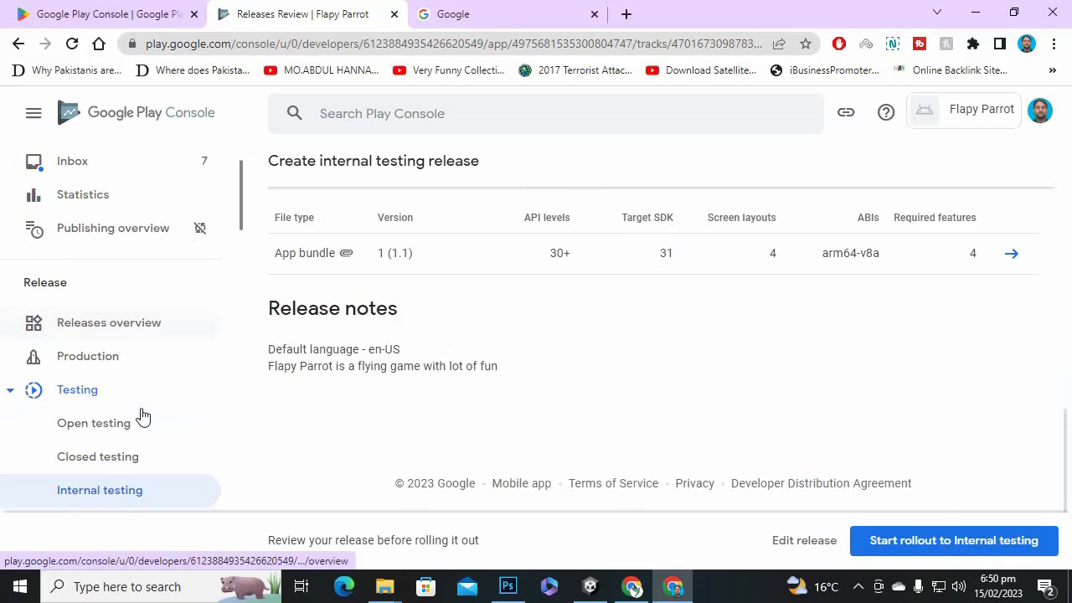
scroll(142, 414, "down", 1)
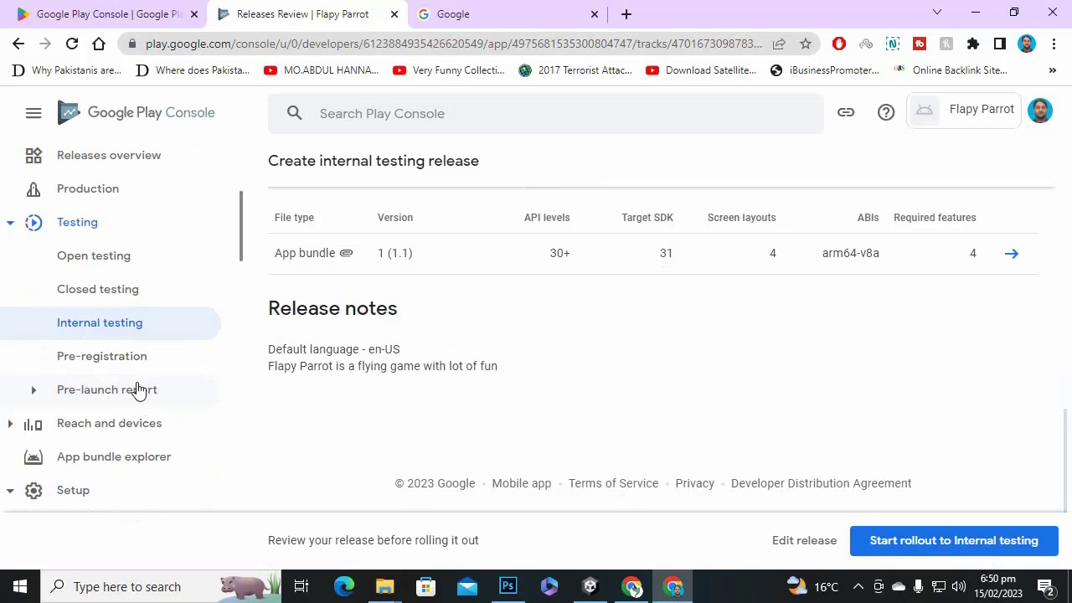
scroll(151, 358, "down", 1)
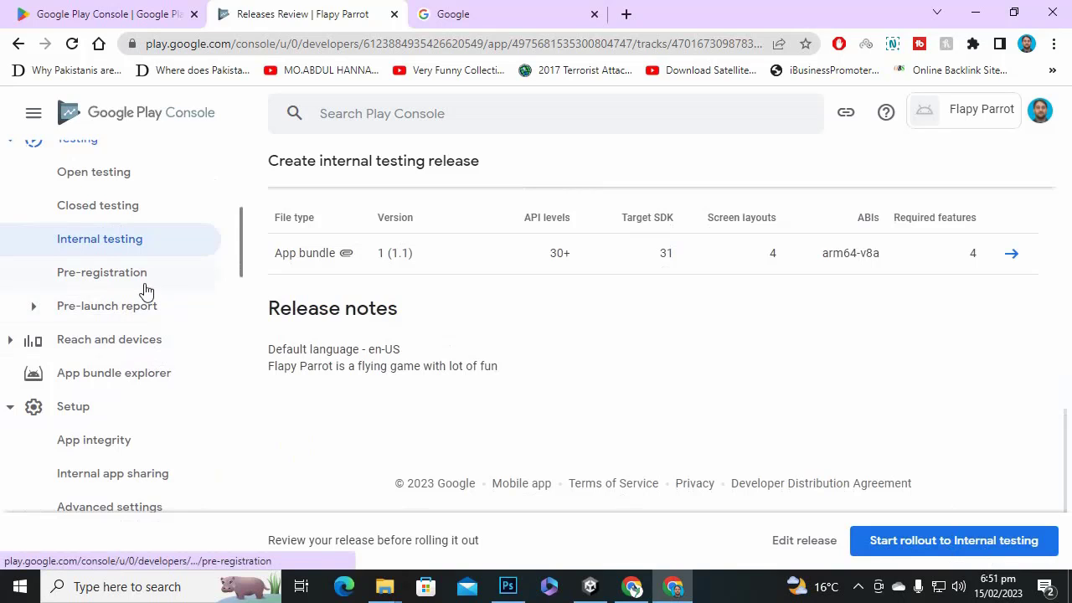
scroll(145, 291, "down", 2)
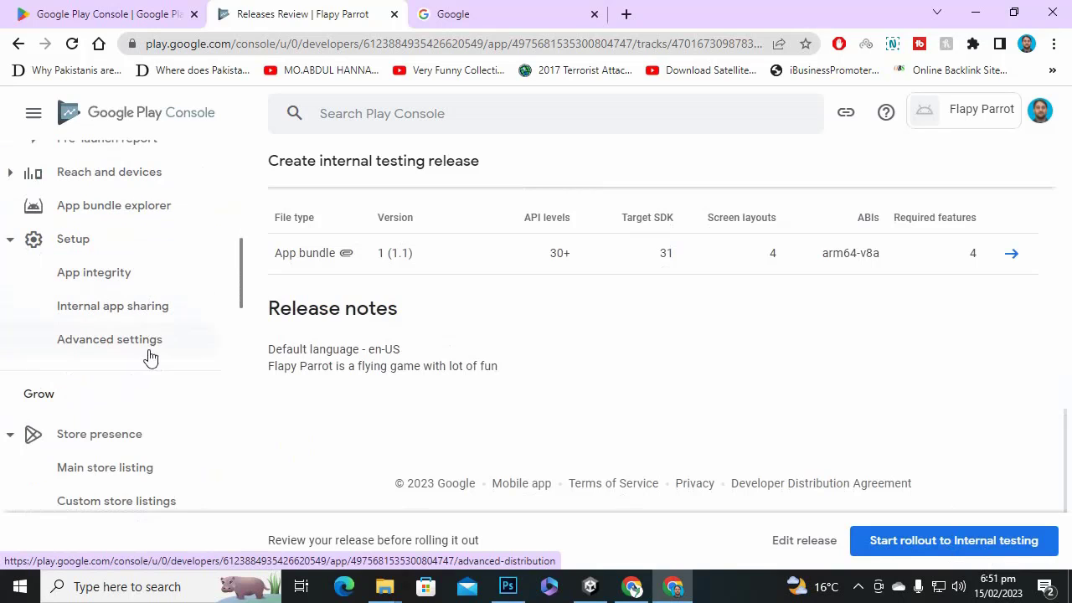
scroll(151, 363, "down", 2)
left_click(116, 274)
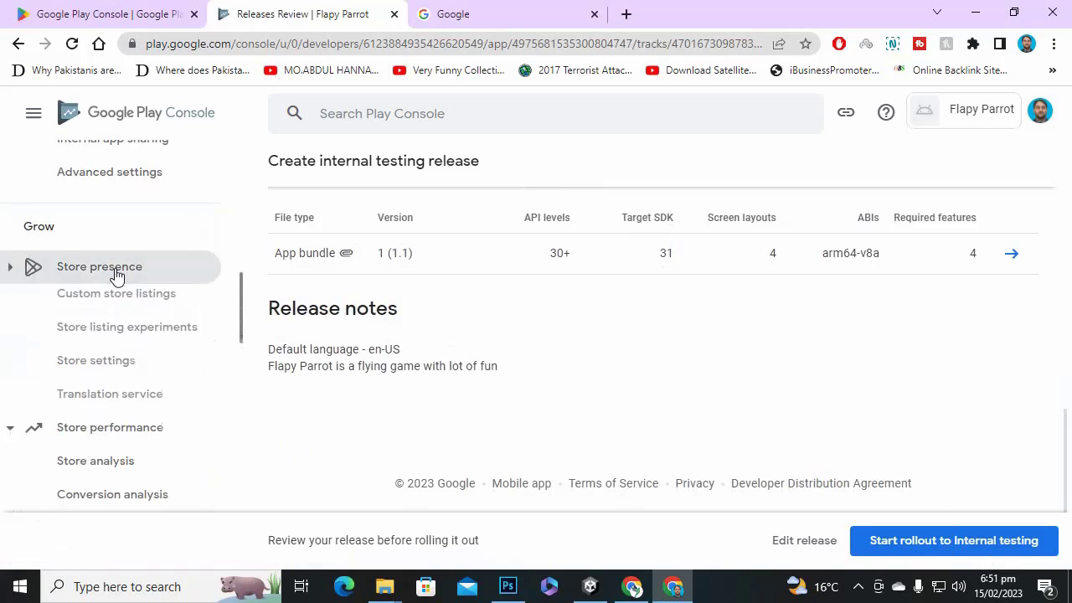
left_click(115, 268)
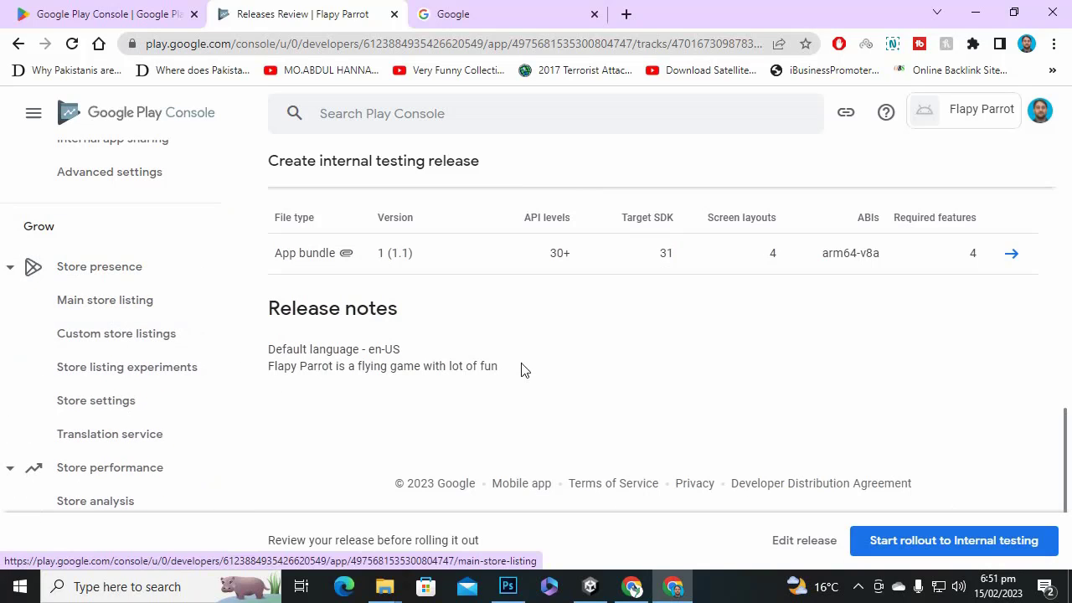
left_click(105, 300)
scroll(667, 397, "down", 2)
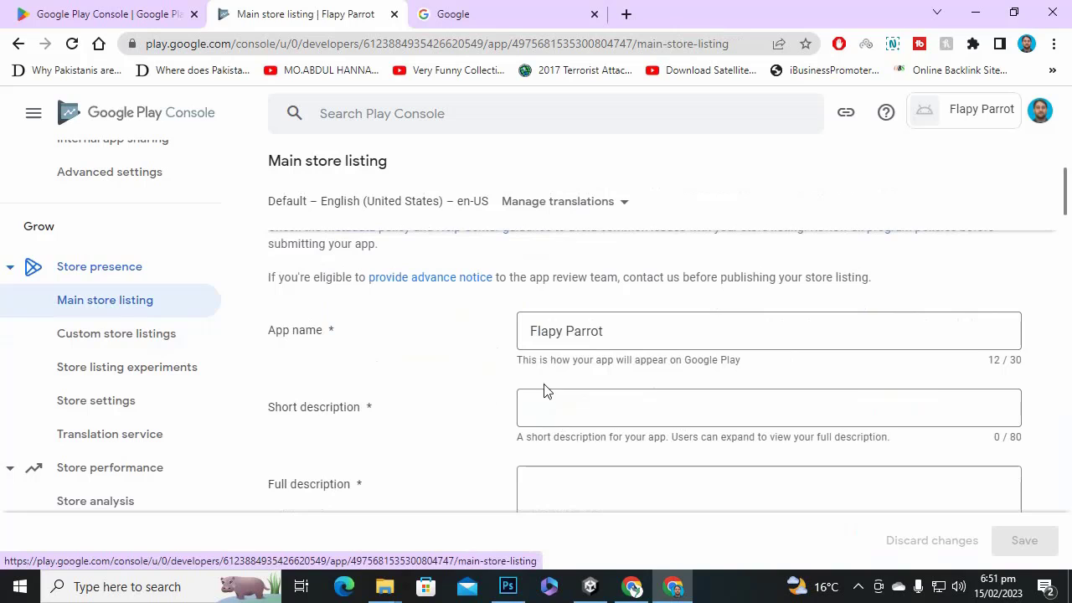
left_click(634, 407)
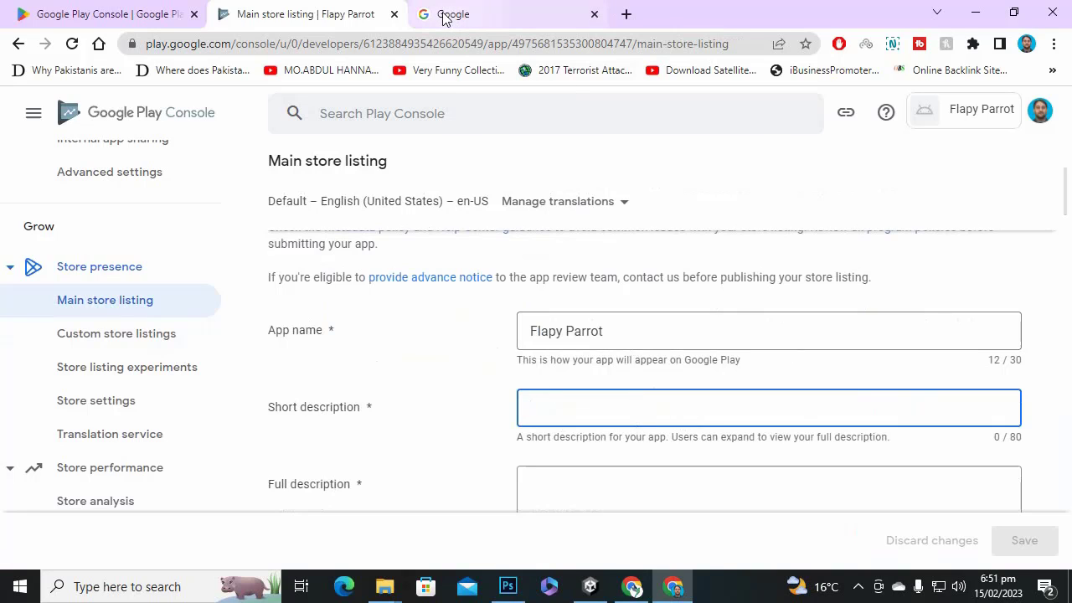
left_click(435, 15)
Search the web for 'play store' and open Android Apps on Google Play.
left_click(434, 47)
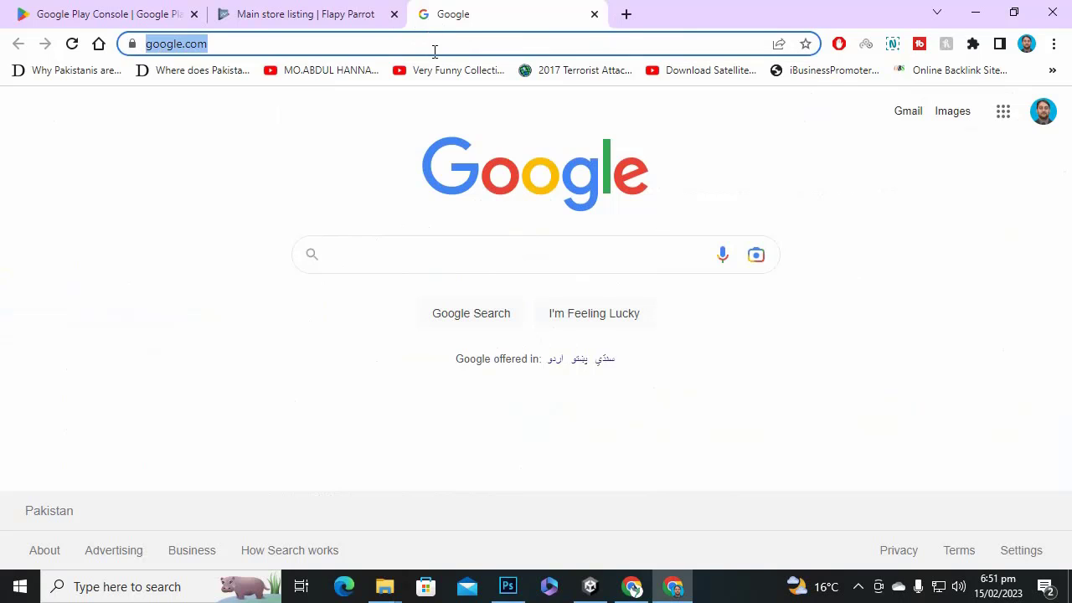
type("play sto")
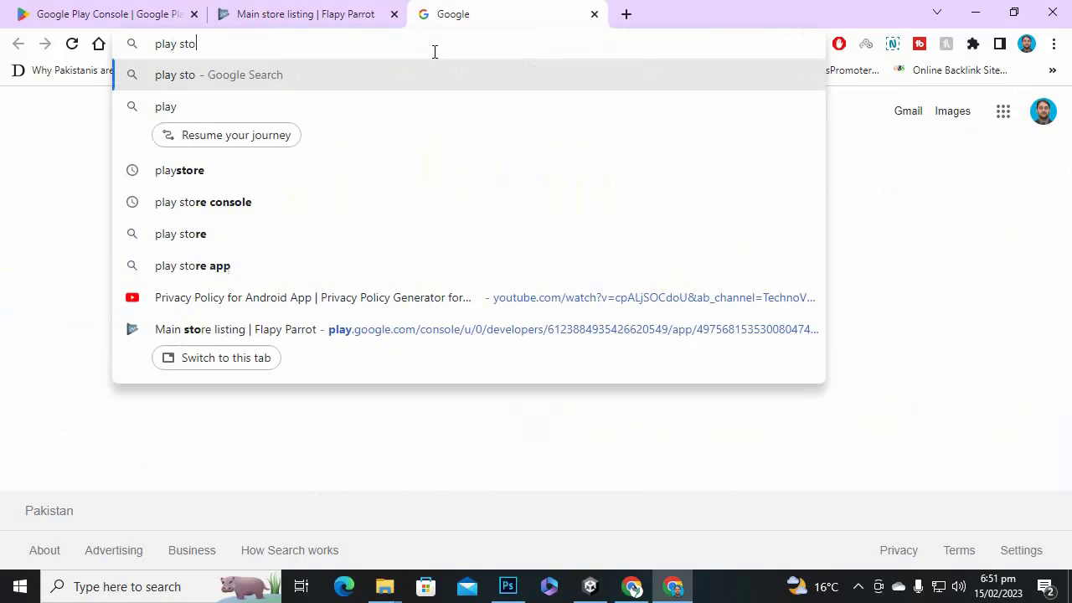
type("re")
key("Return")
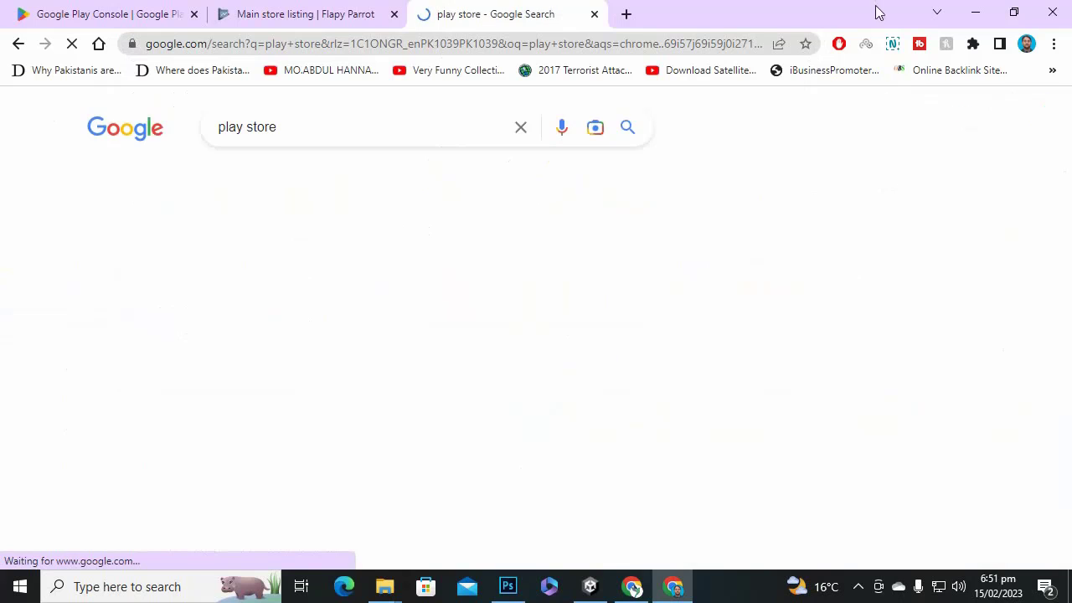
scroll(376, 269, "down", 3)
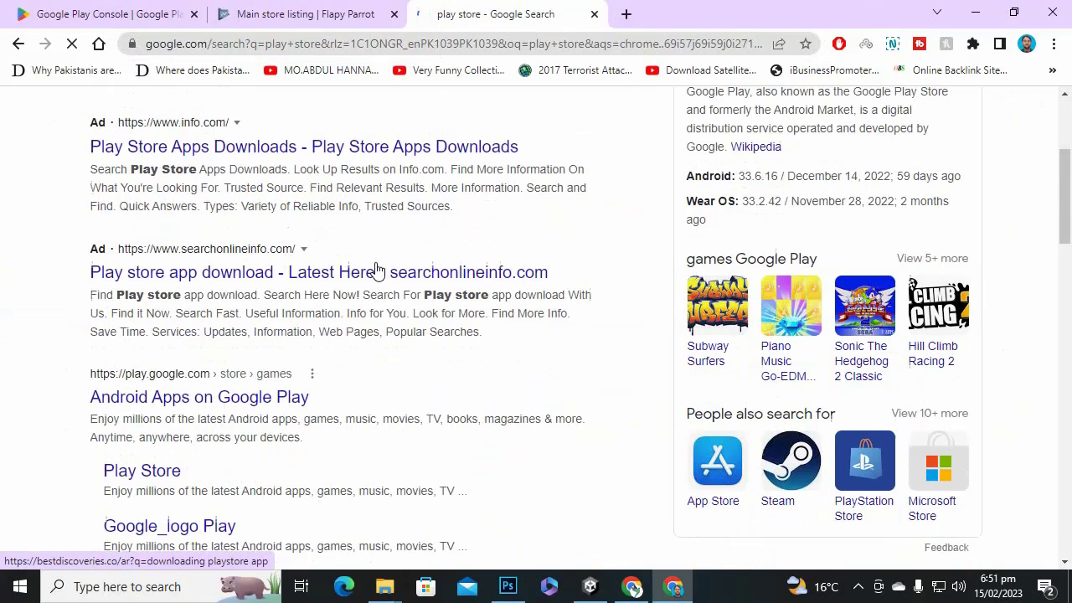
left_click(283, 381)
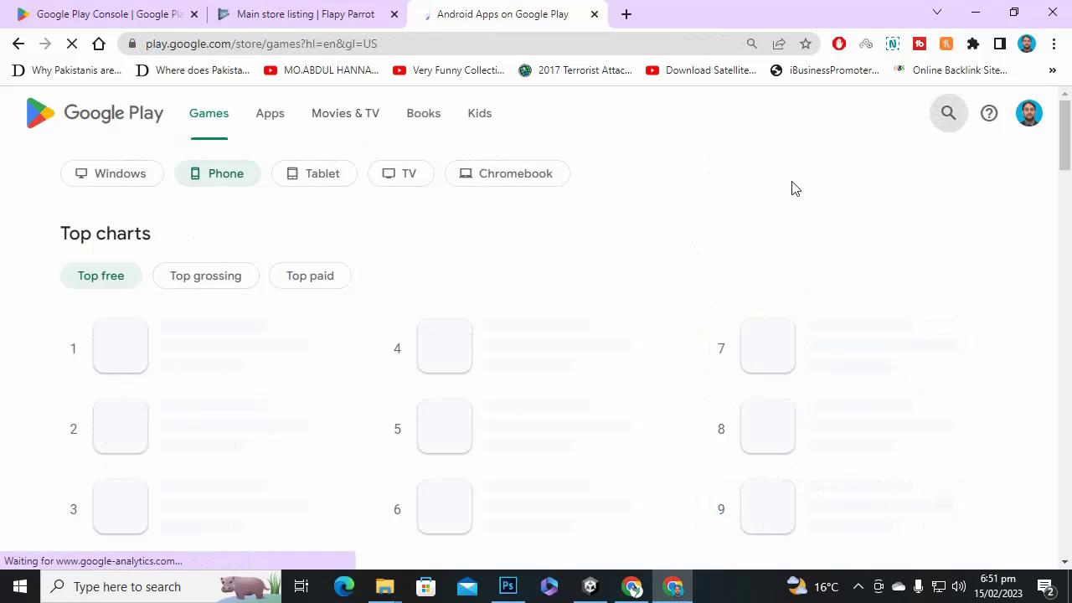
Search Google Play for 'flappy bird' games.
left_click(947, 114)
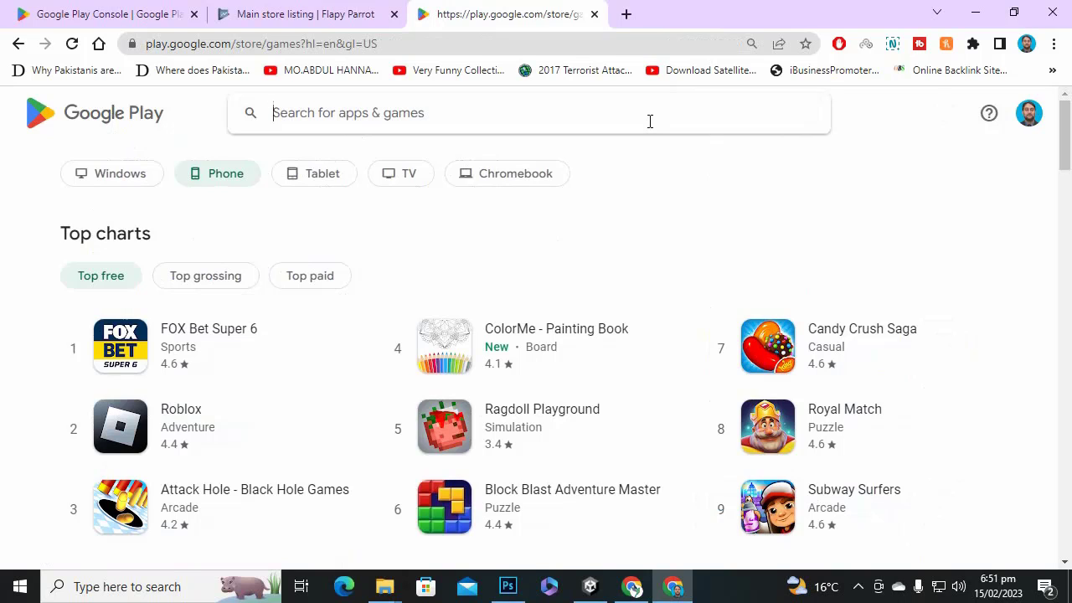
type("f")
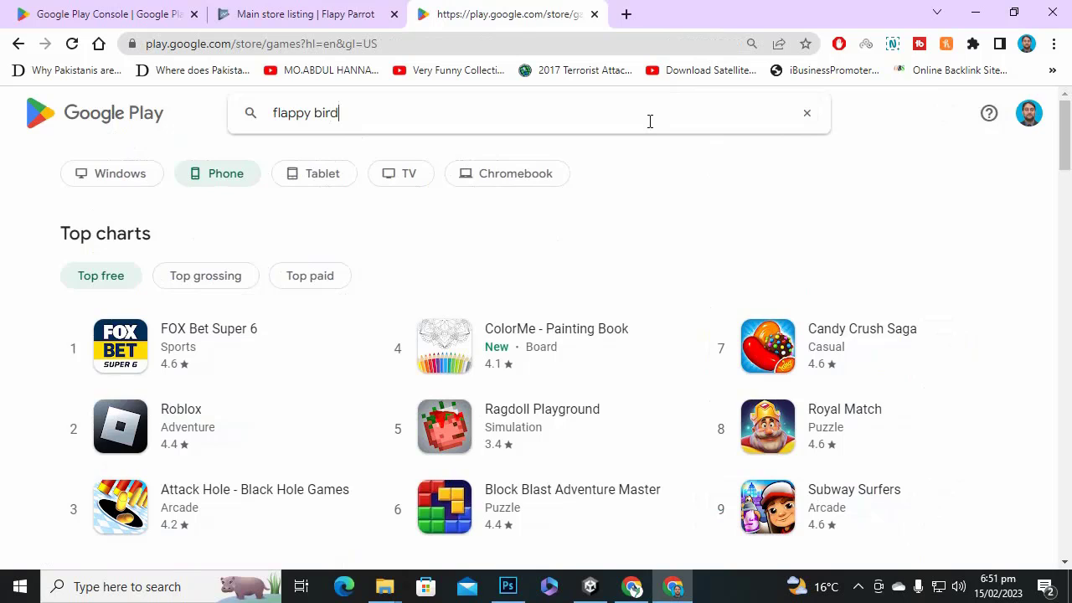
type("lappy bird")
key("Return")
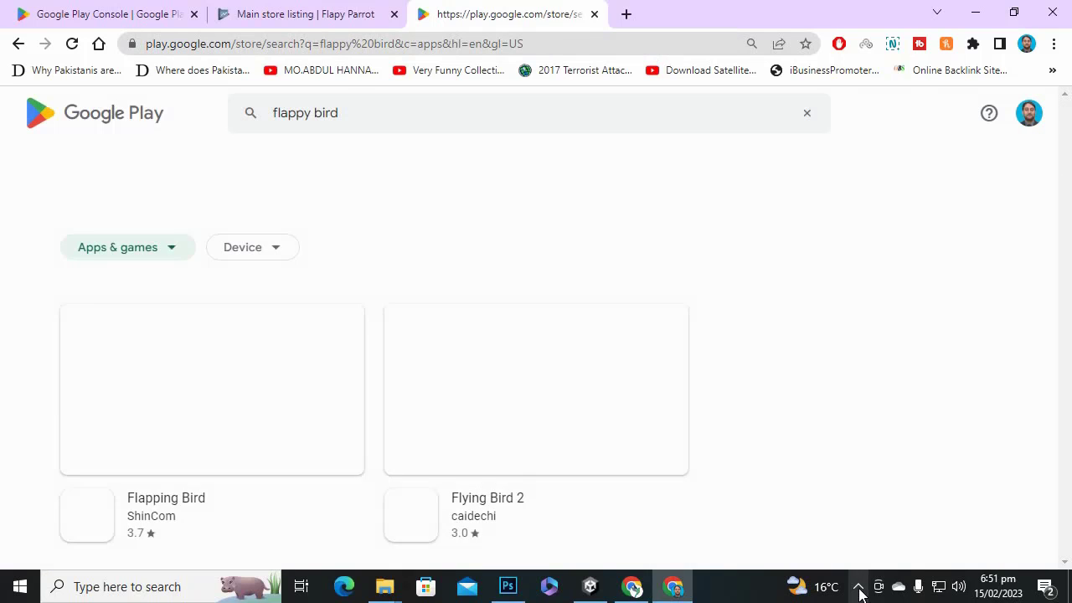
left_click(858, 586)
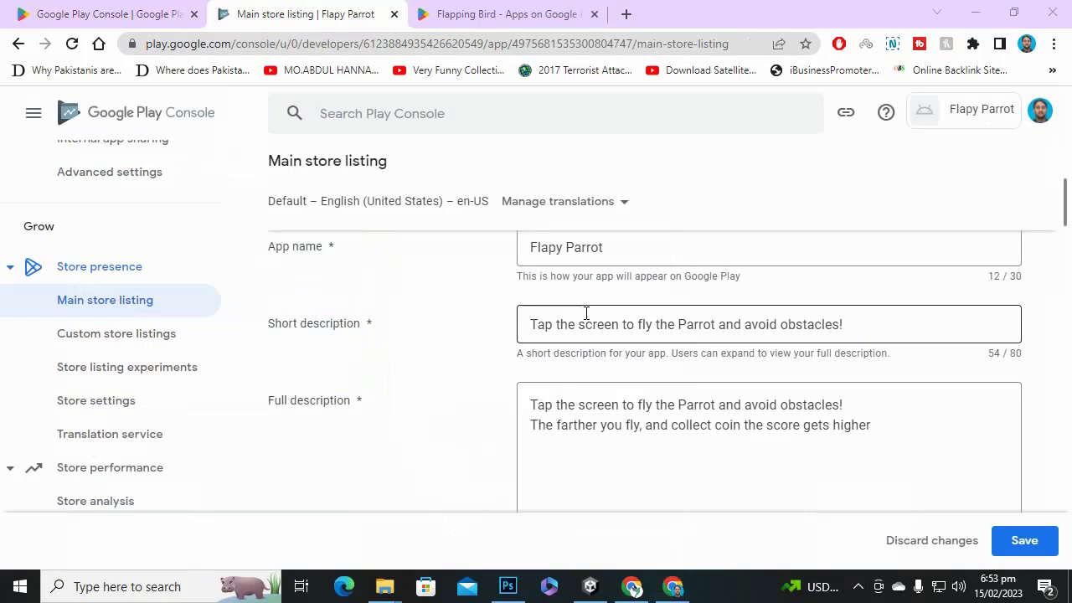
Scroll to the App icon section and check its 512 px size requirement.
scroll(732, 354, "down", 2)
scroll(736, 353, "up", 1)
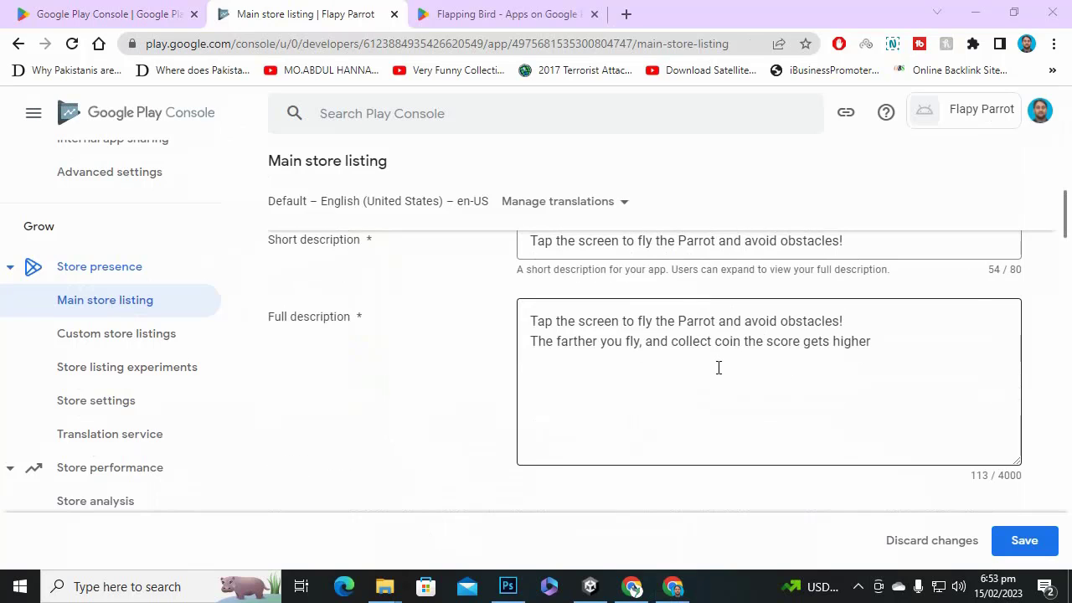
scroll(719, 367, "down", 4)
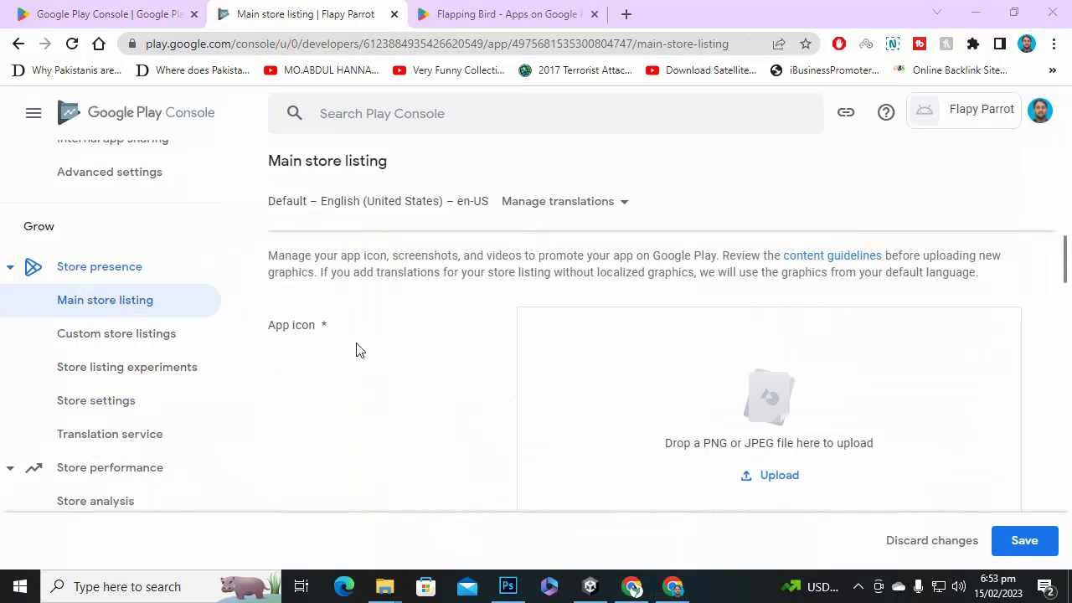
scroll(761, 429, "down", 2)
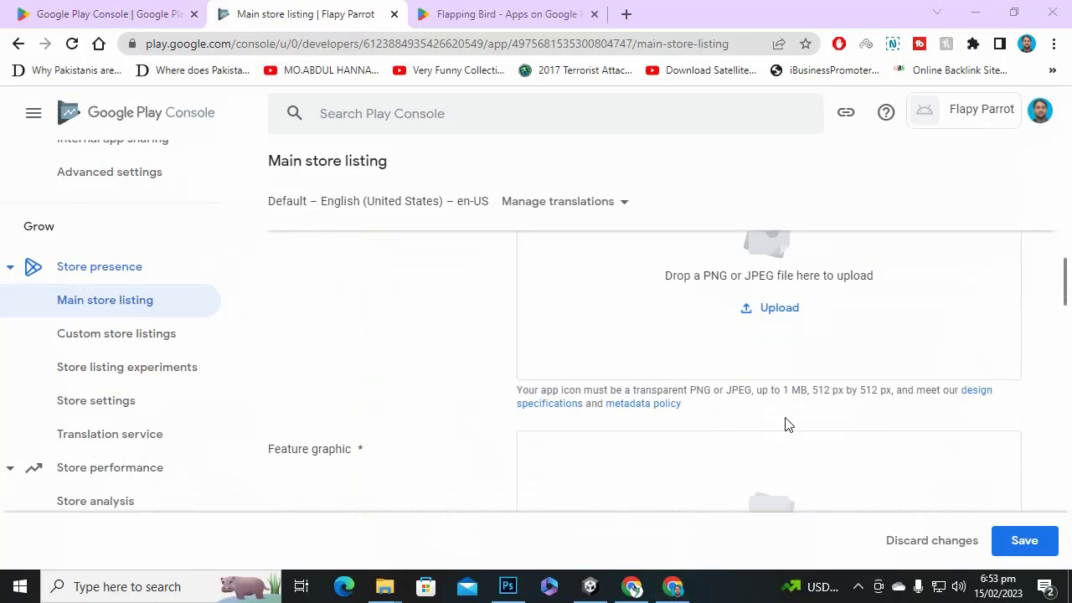
left_click_drag(817, 394, 883, 393)
left_click(893, 394)
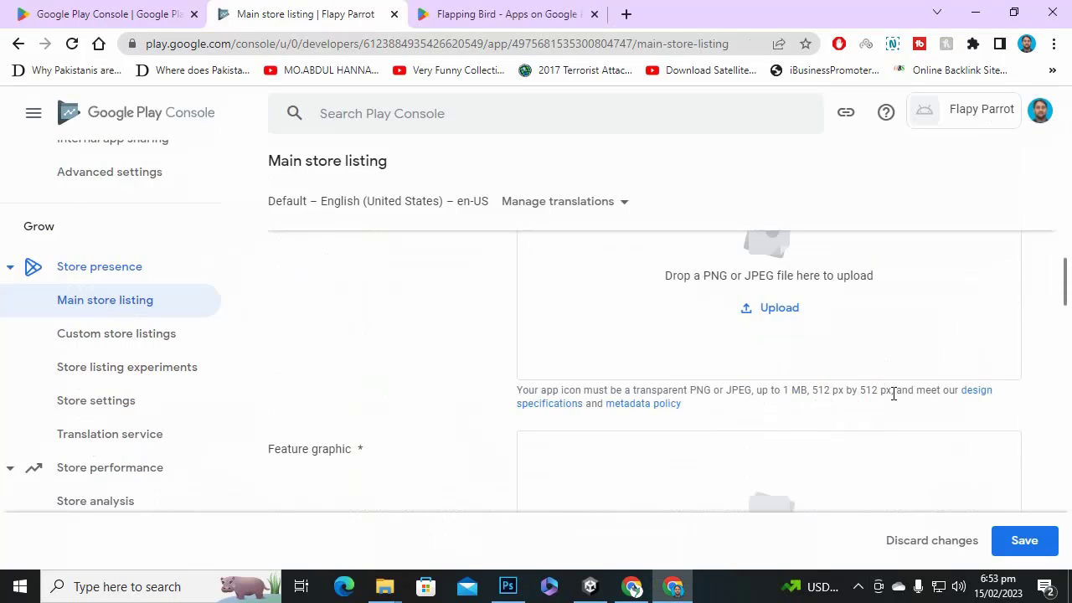
scroll(825, 399, "up", 1)
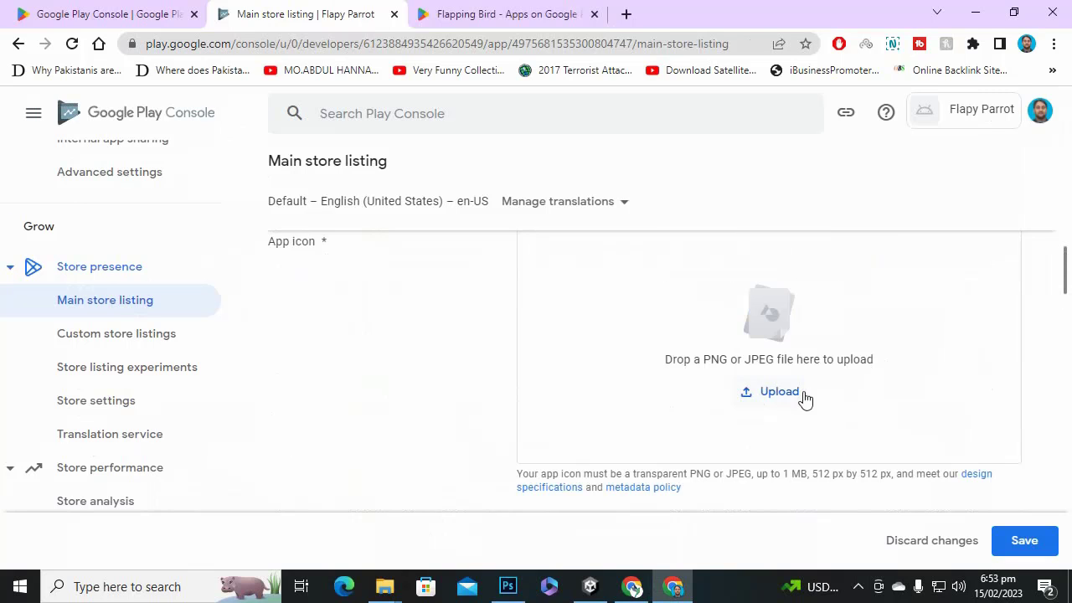
Upload flapyparrotlogo.png from Desktop > flapyparrot as the app icon.
left_click(772, 393)
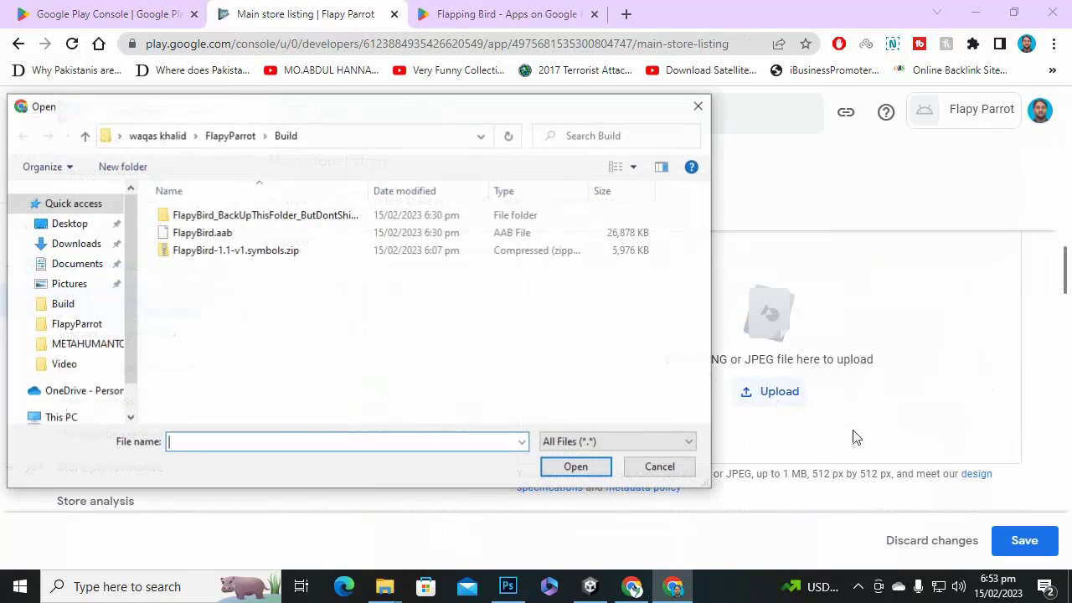
left_click(69, 224)
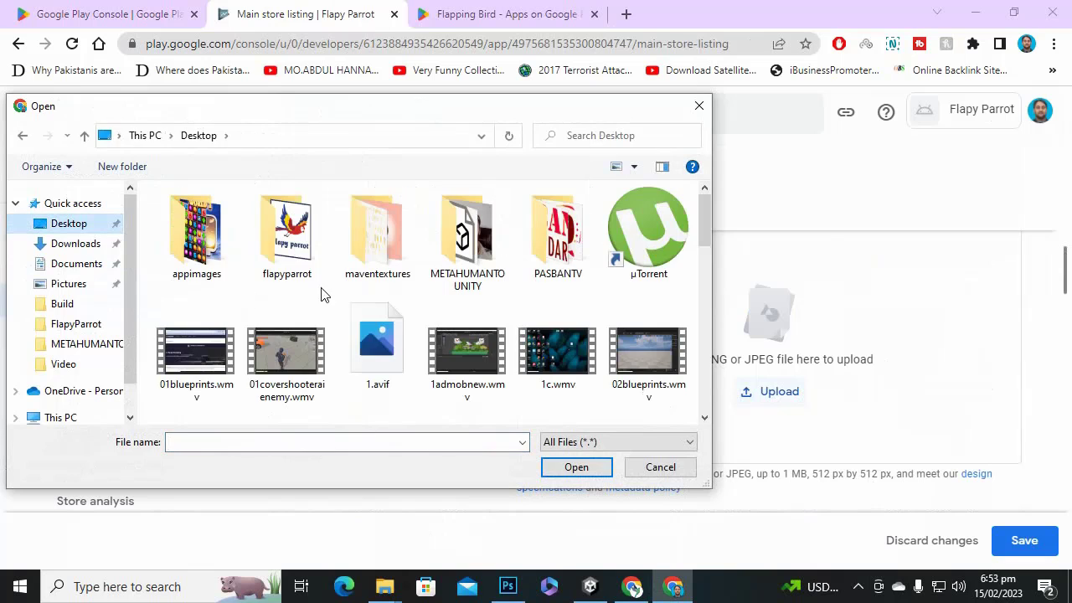
double_click(279, 260)
double_click(237, 248)
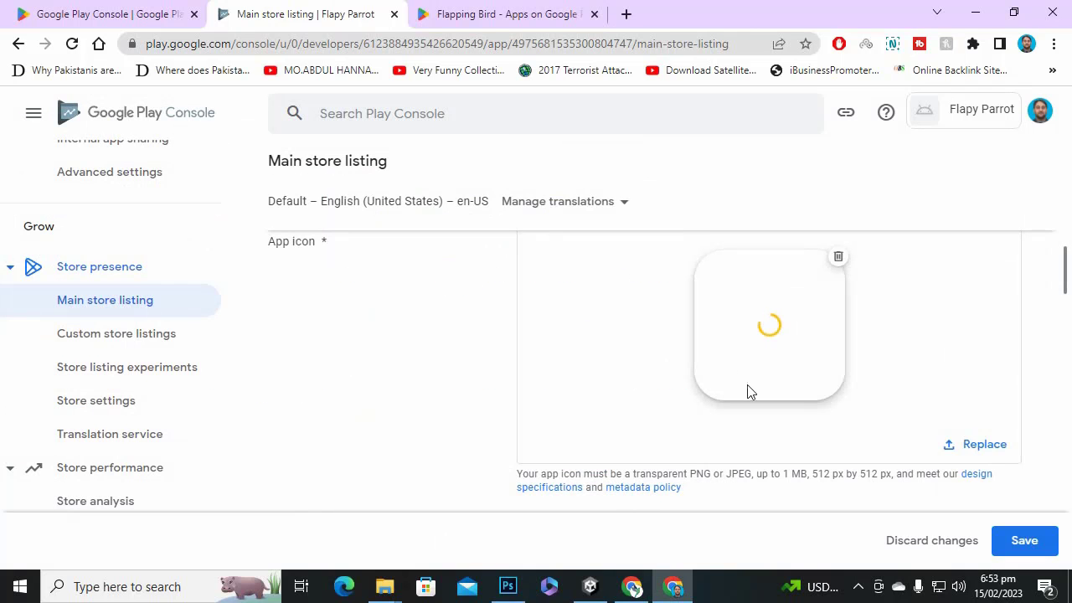
scroll(516, 372, "down", 3)
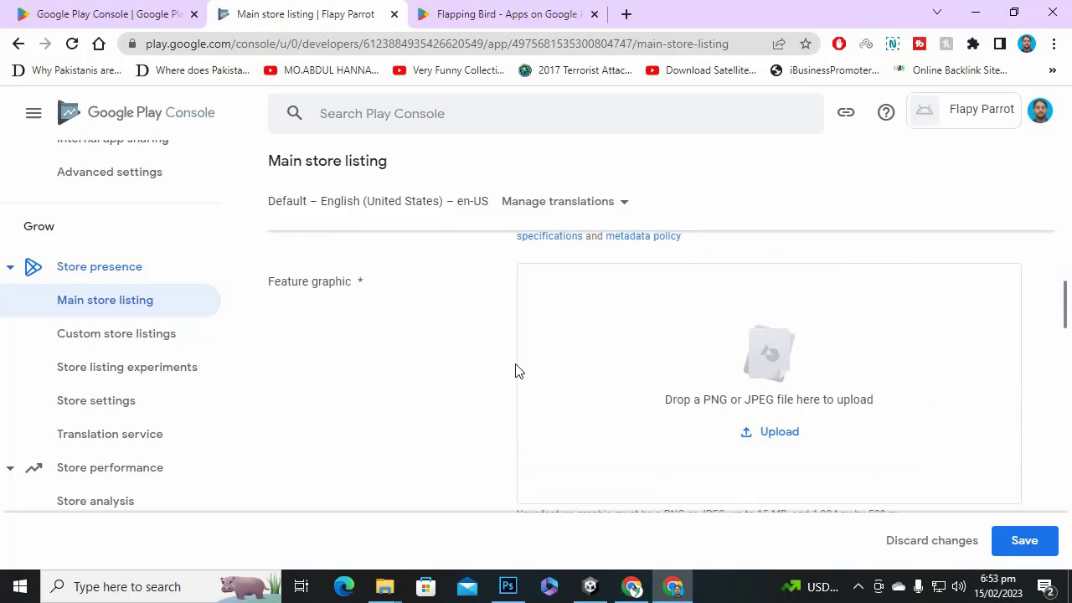
scroll(555, 328, "down", 2)
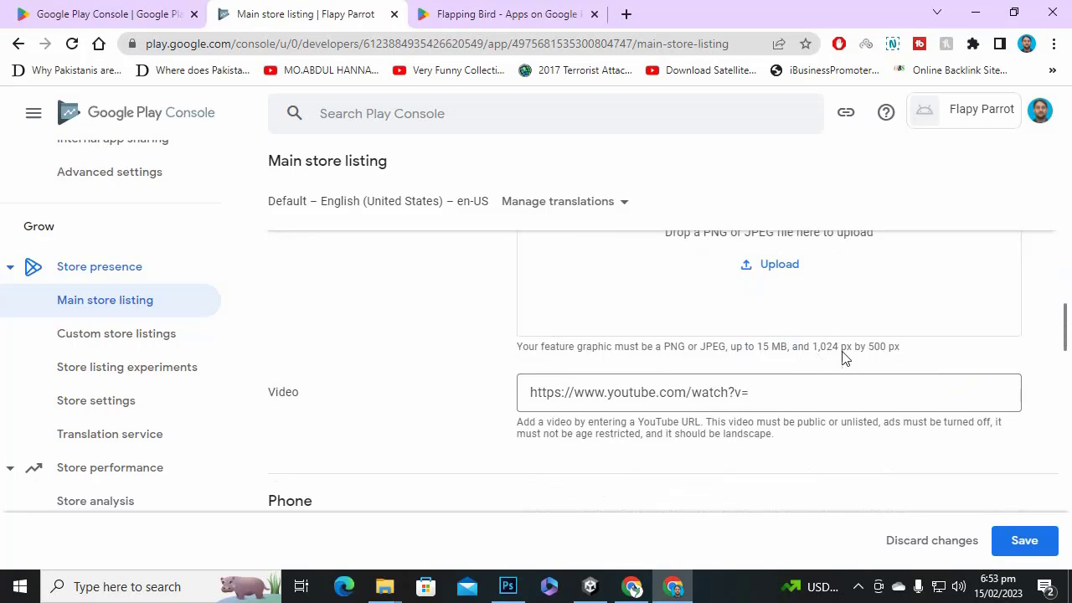
left_click(508, 586)
Start a new Photoshop document and check Play Console's feature graphic size requirements.
left_click(48, 12)
left_click(47, 12)
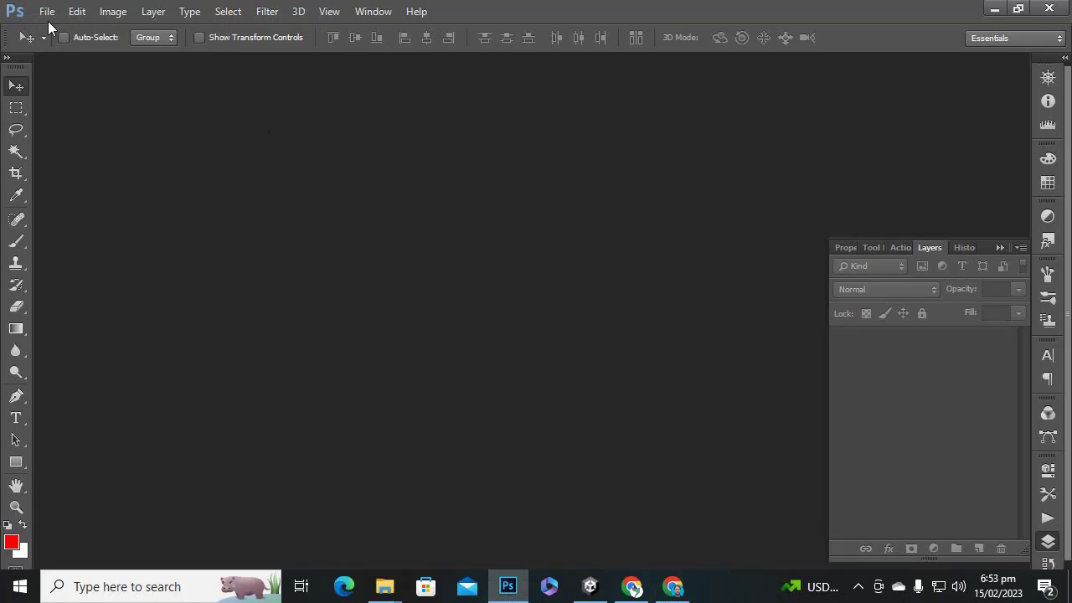
left_click(48, 12)
left_click(58, 30)
left_click_drag(433, 246, 311, 240)
type("10")
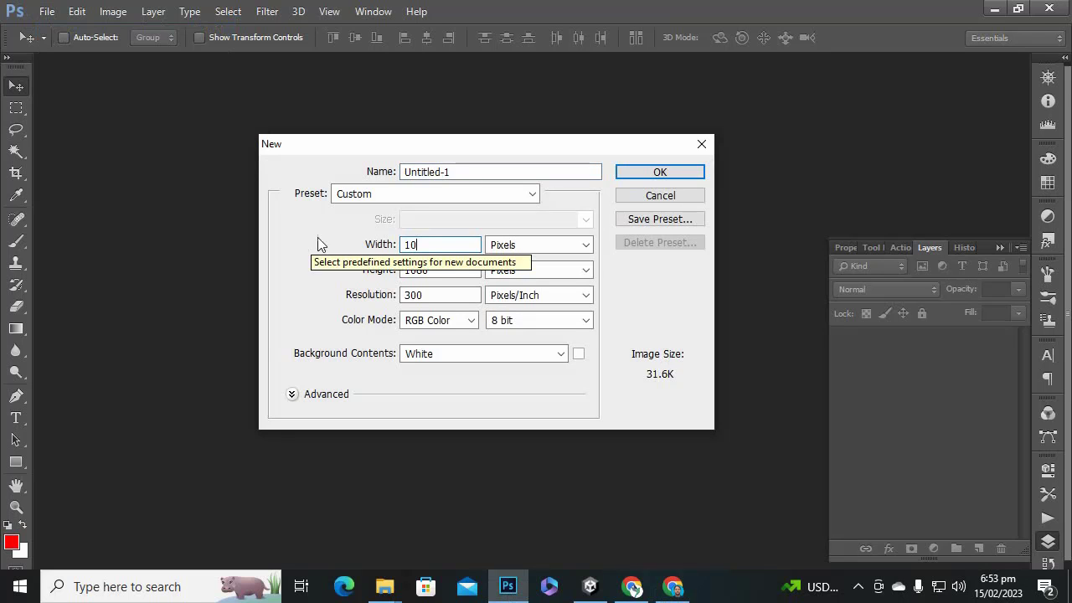
left_click(673, 586)
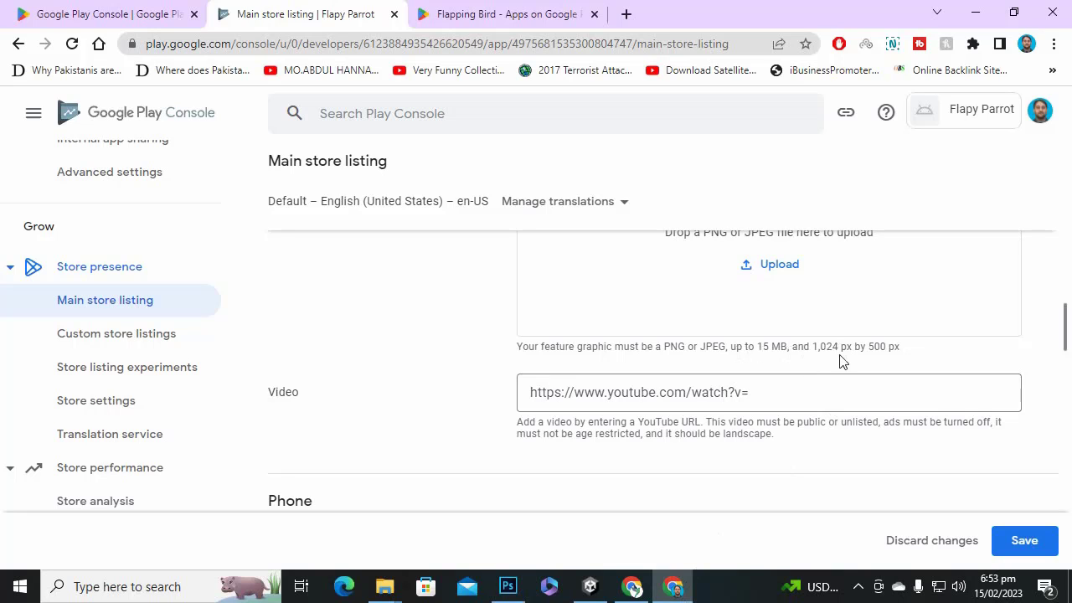
left_click(508, 586)
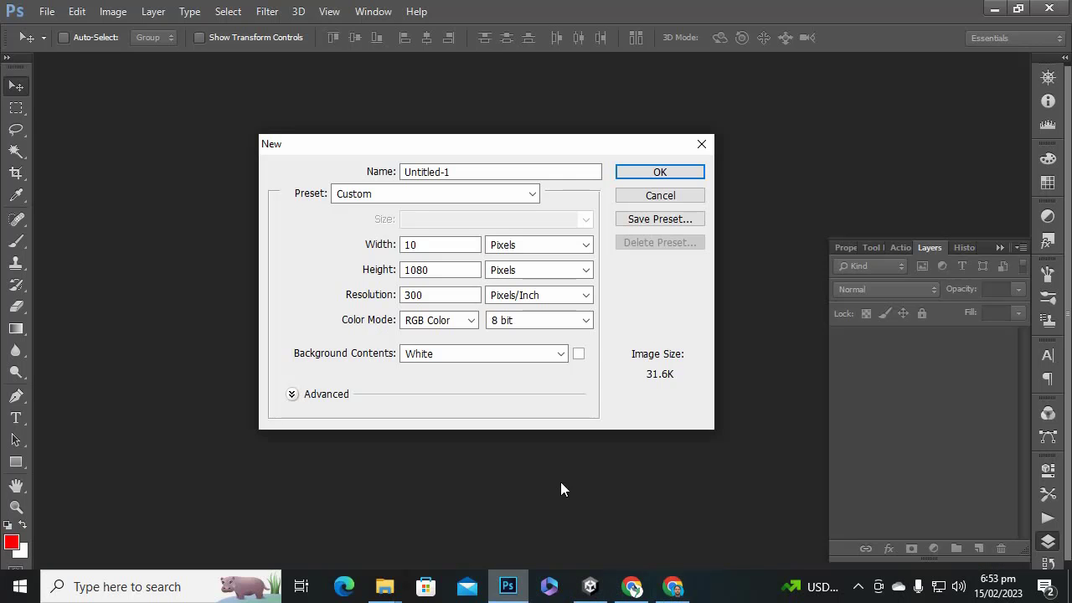
Create the new document at 1024 × 500 px and 72 ppi.
left_click(447, 242)
type("10")
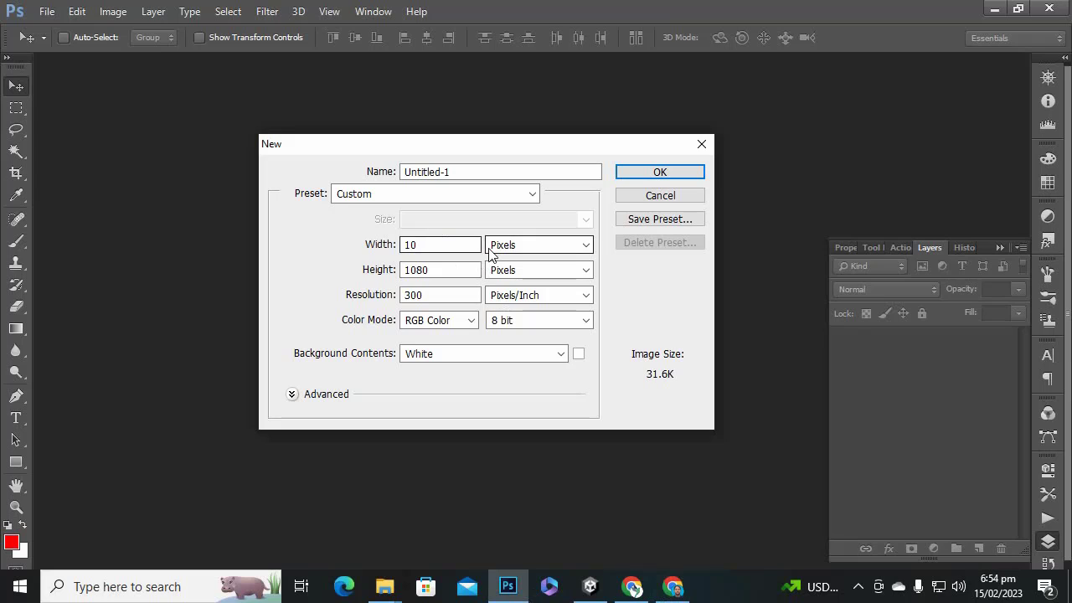
type("24")
key("Tab")
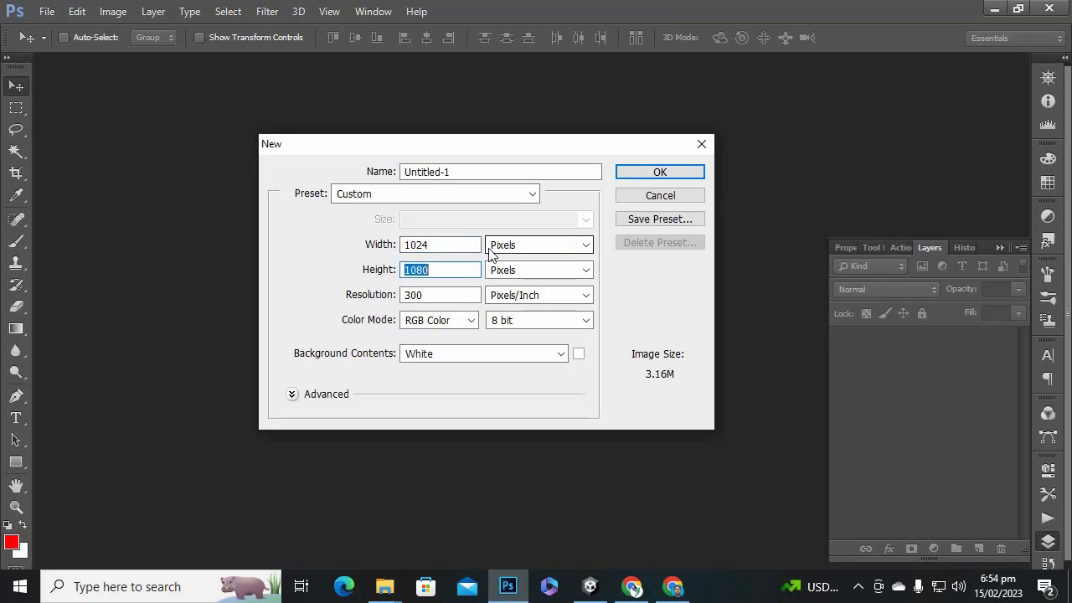
type("500")
key("Tab")
key("Tab")
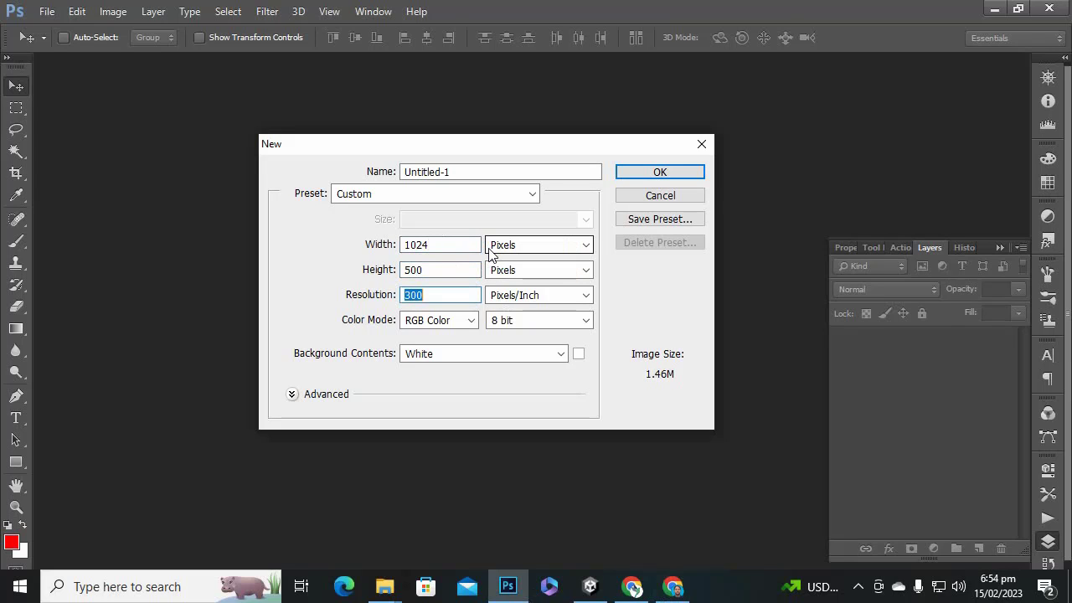
type("72")
key("Return")
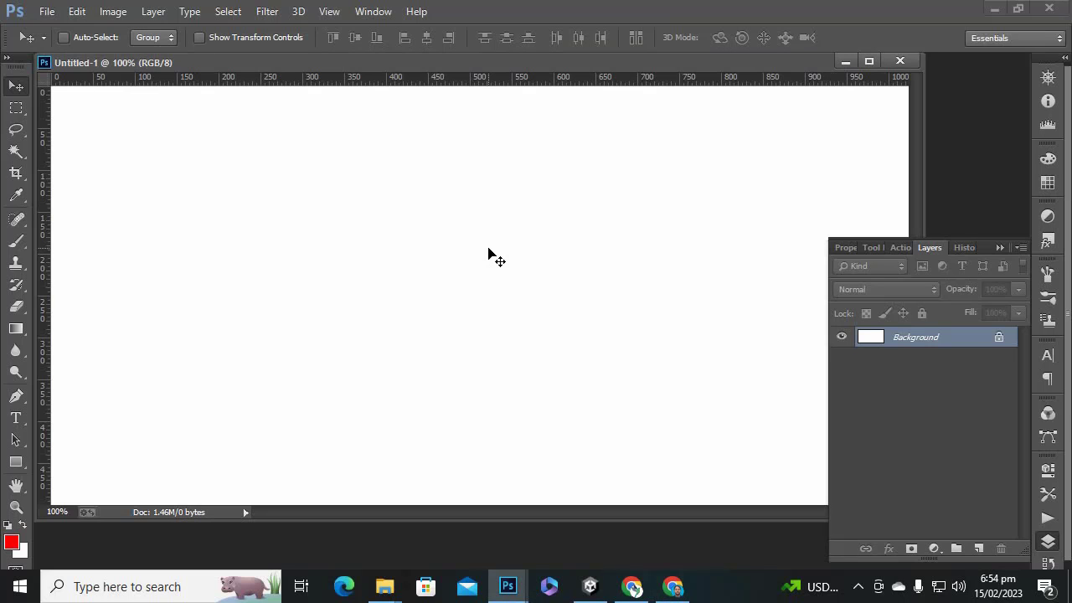
Convert the locked Background layer into editable Layer 0.
double_click(984, 347)
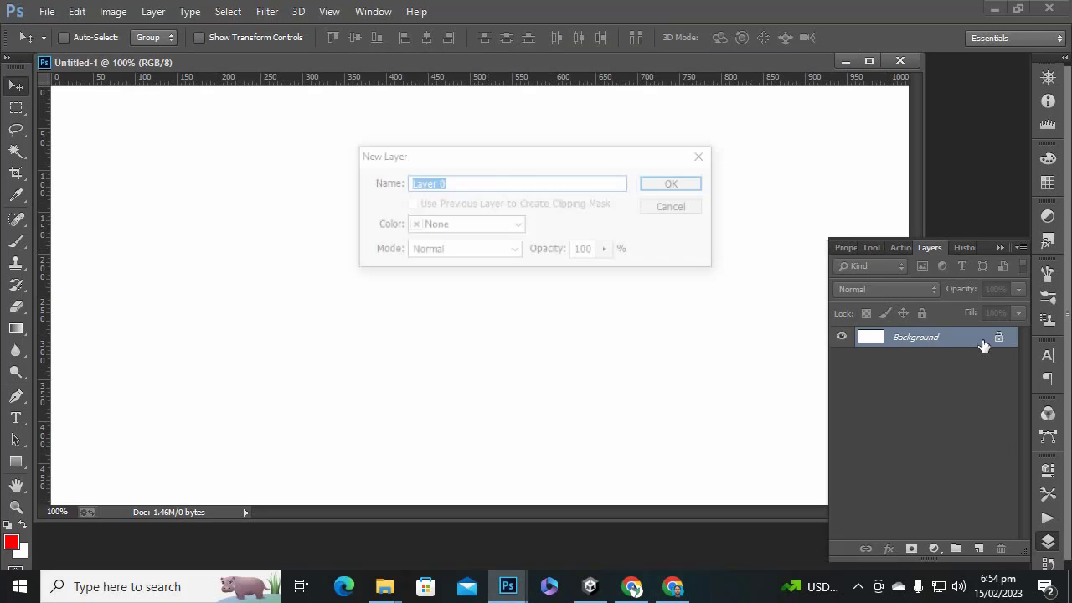
left_click(676, 182)
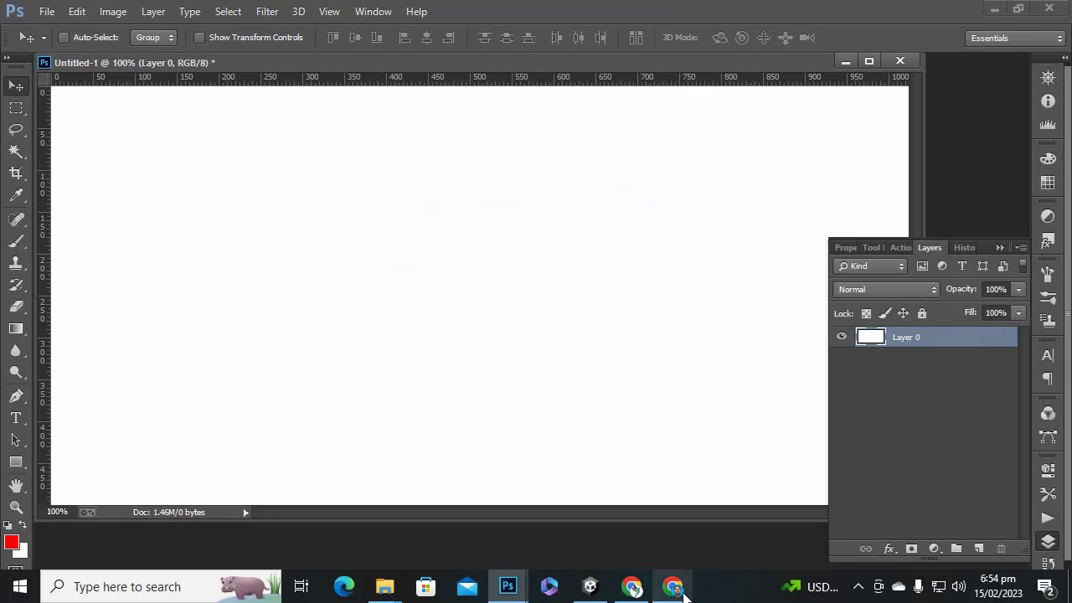
left_click(674, 585)
Scroll the store listing past Feature graphic and Video to the Phone screenshots section.
scroll(782, 413, "up", 4)
scroll(783, 414, "up", 1)
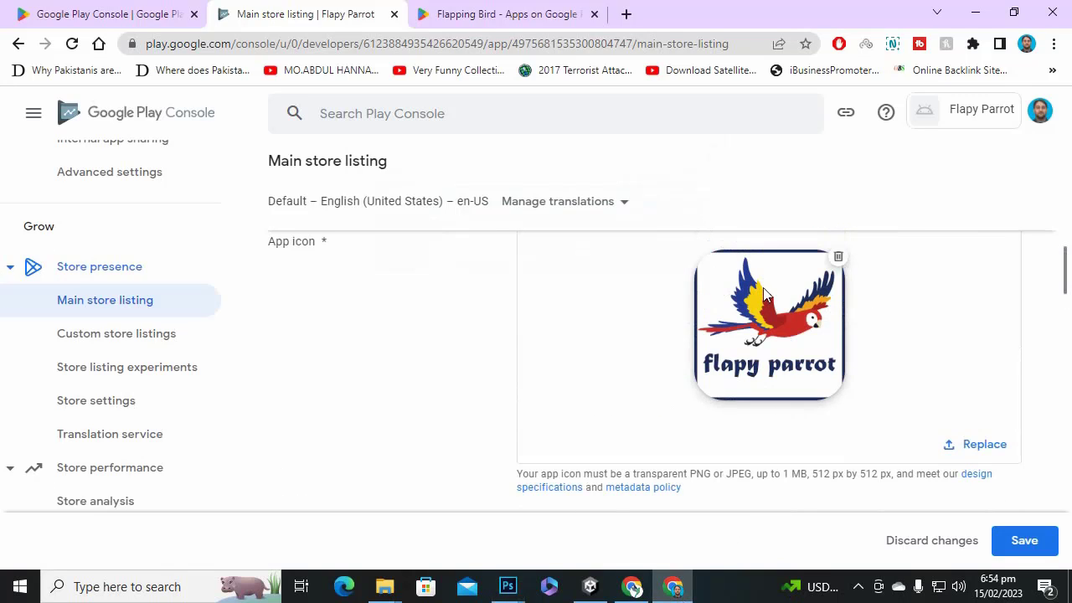
scroll(809, 384, "down", 3)
scroll(820, 389, "down", 2)
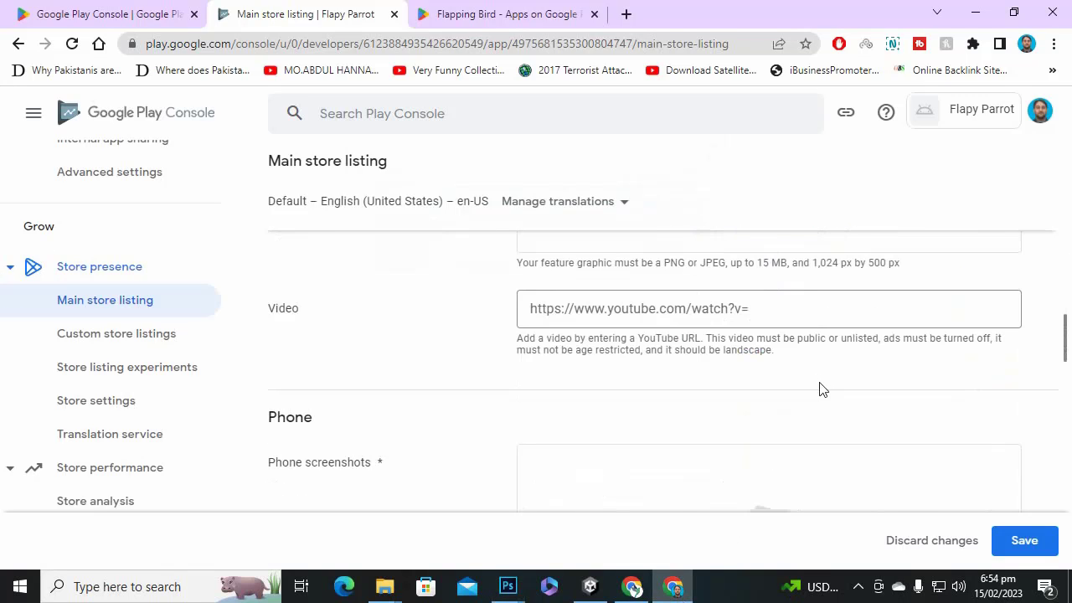
scroll(795, 389, "down", 3)
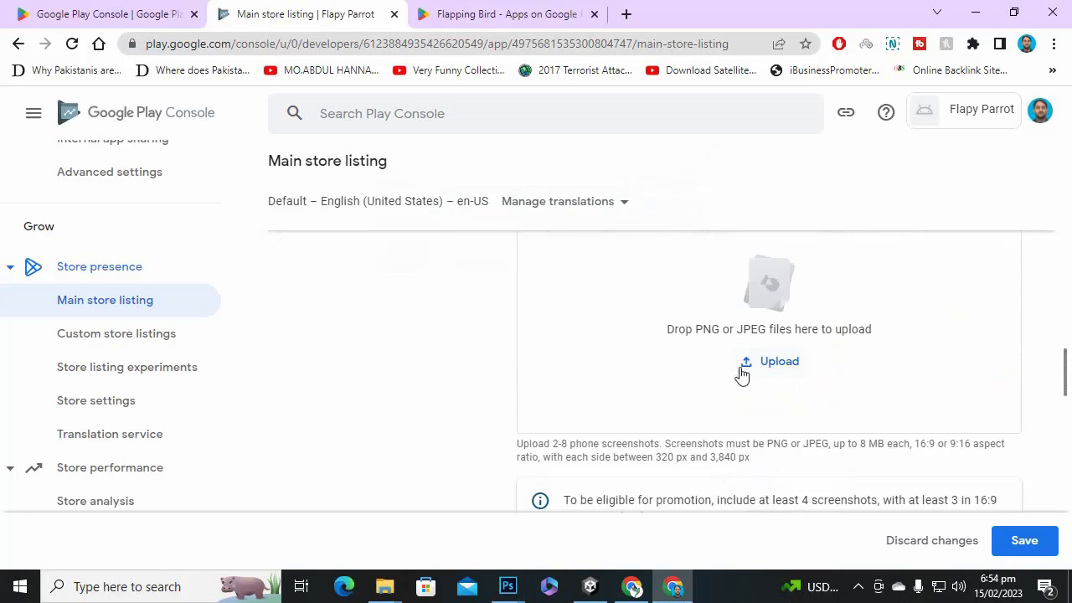
scroll(767, 410, "down", 1)
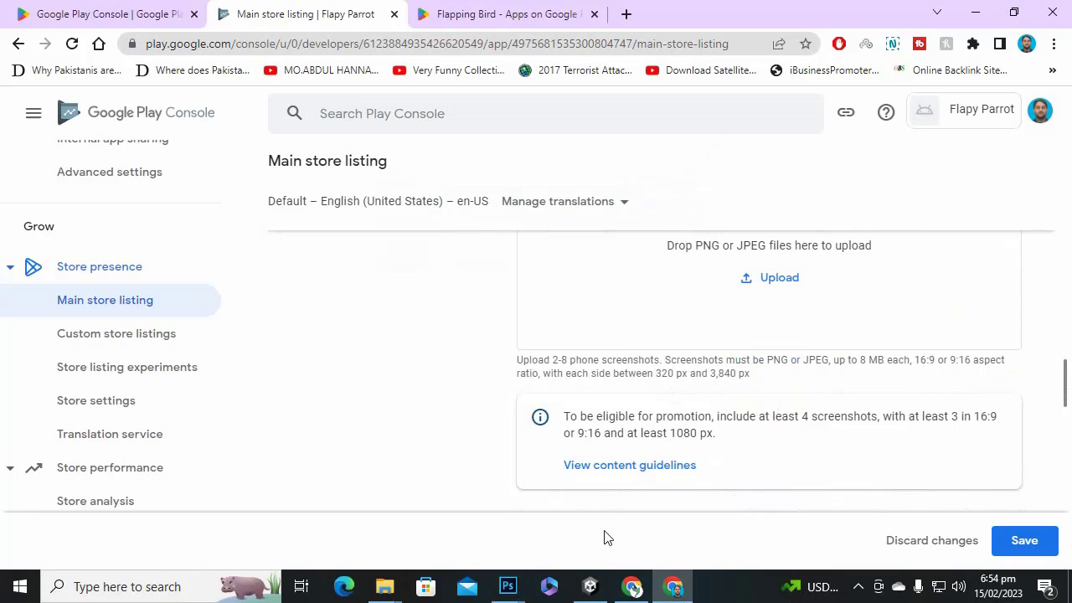
mouse_move(507, 585)
left_click(427, 494)
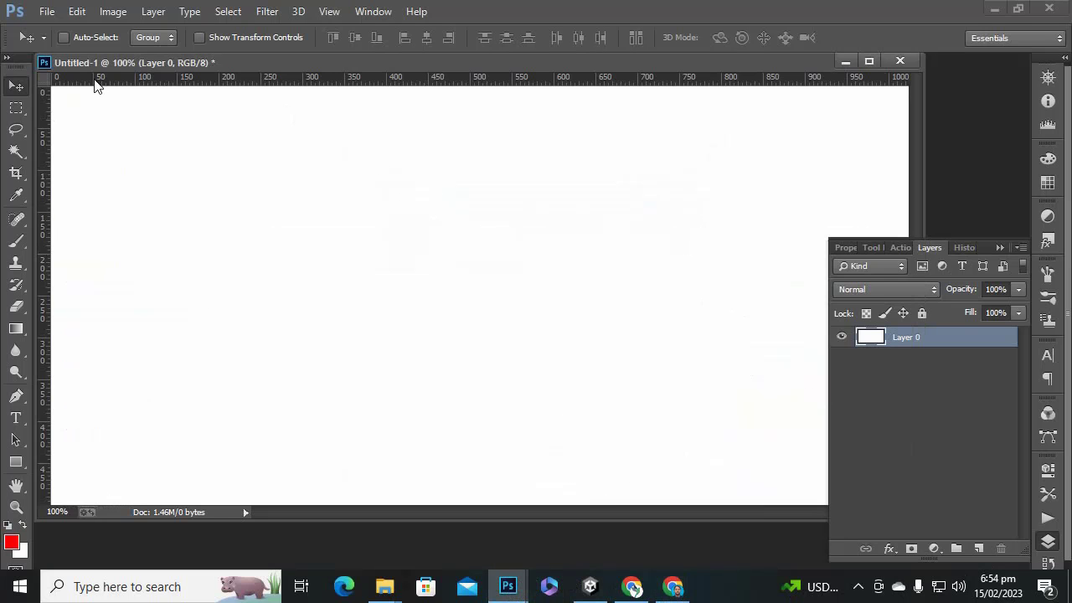
Make a second Photoshop document sized 1920 × 1080 pixels with a white background.
left_click(47, 11)
left_click(52, 28)
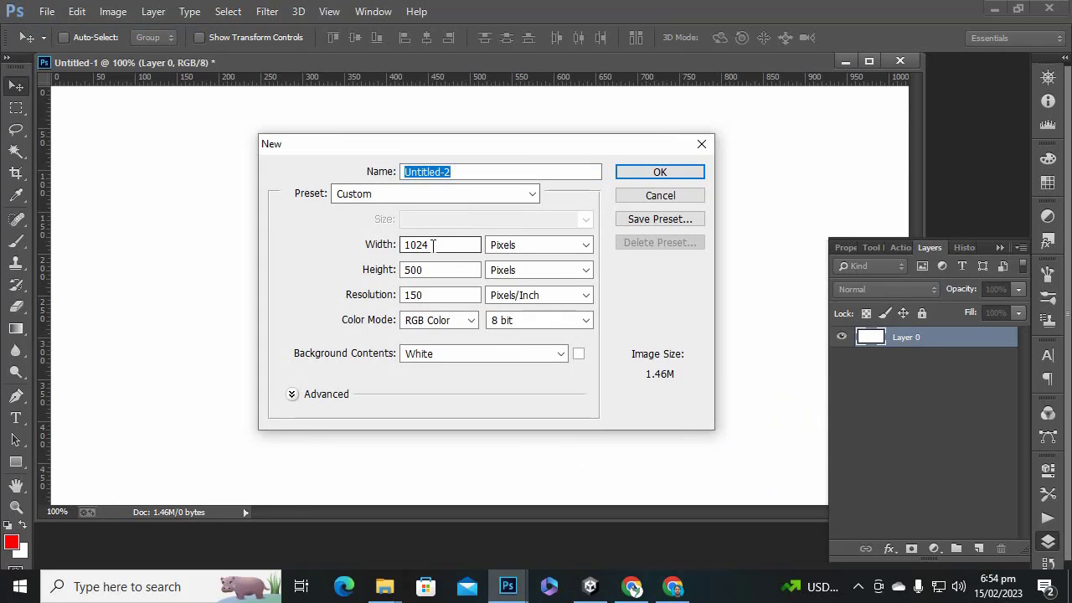
left_click(432, 245)
type("1920")
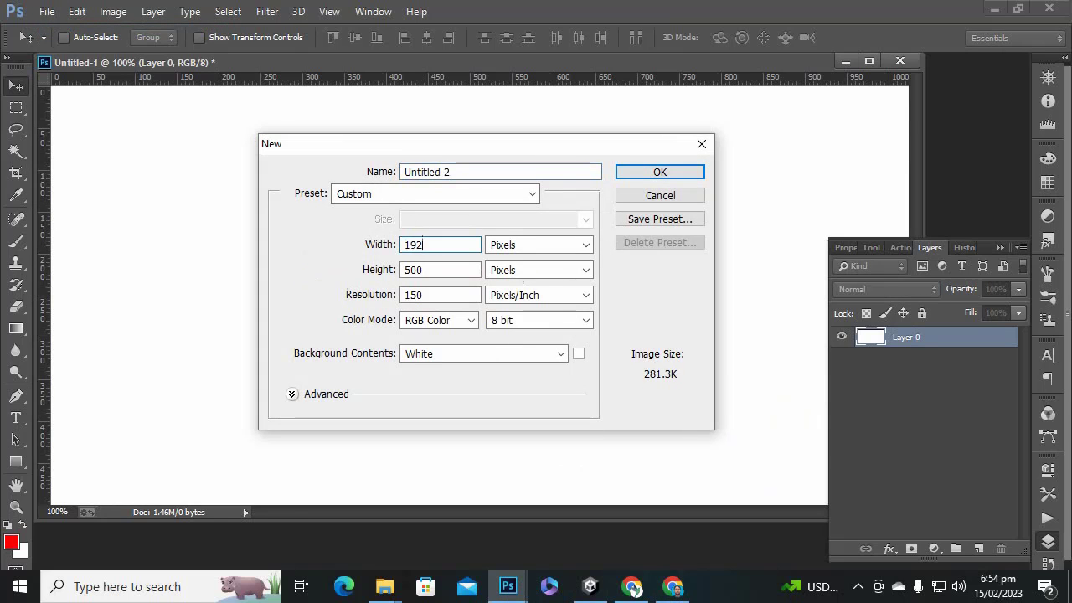
key("Tab")
key("Tab")
type("10")
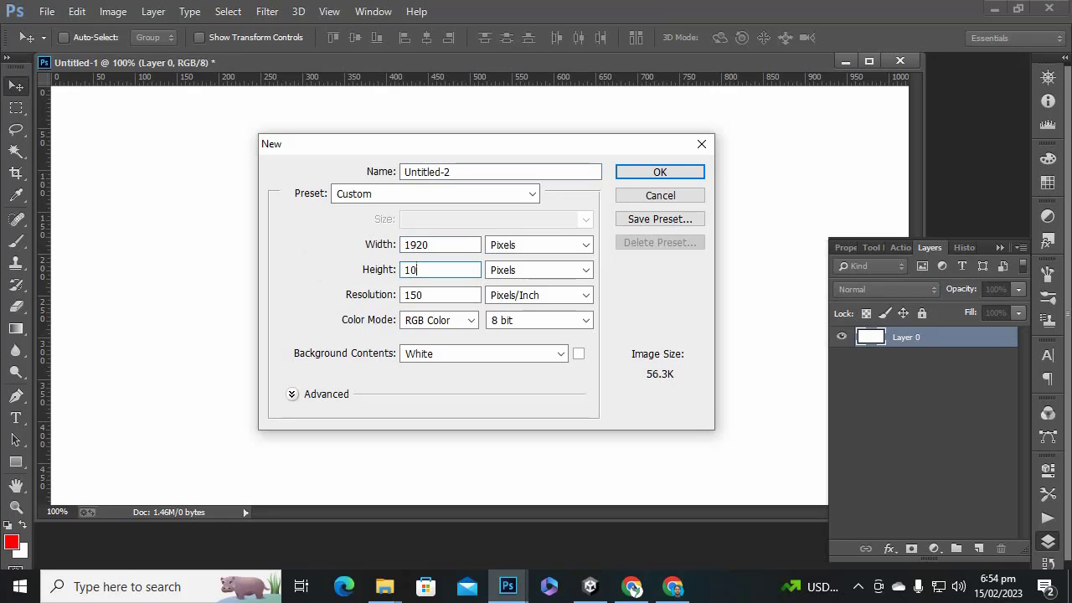
type("80")
left_click(662, 172)
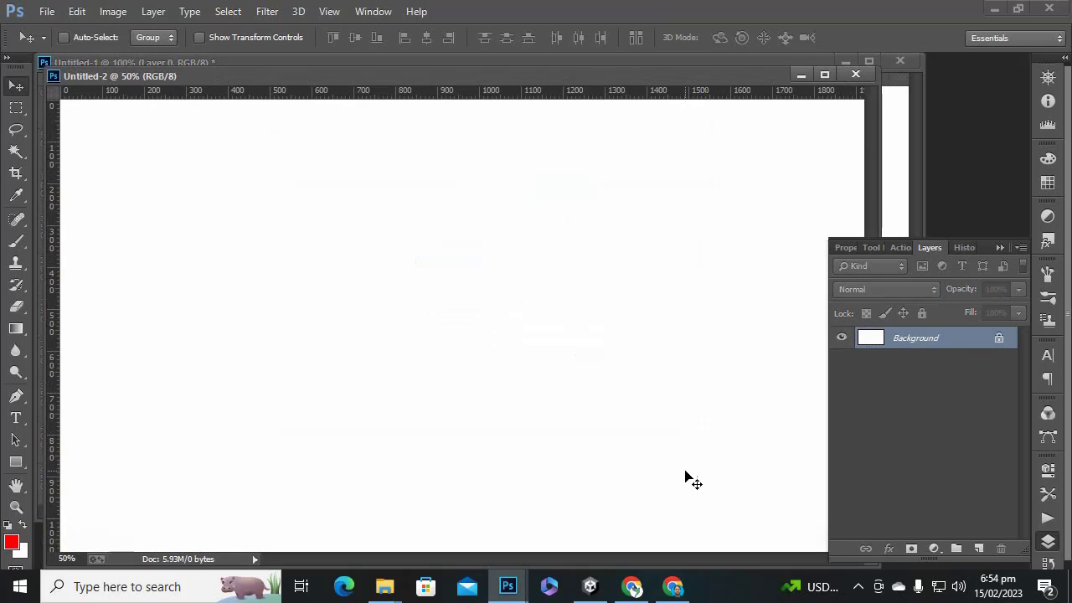
Review the Tablet and Chromebook screenshot size requirements on the store listing.
left_click(673, 586)
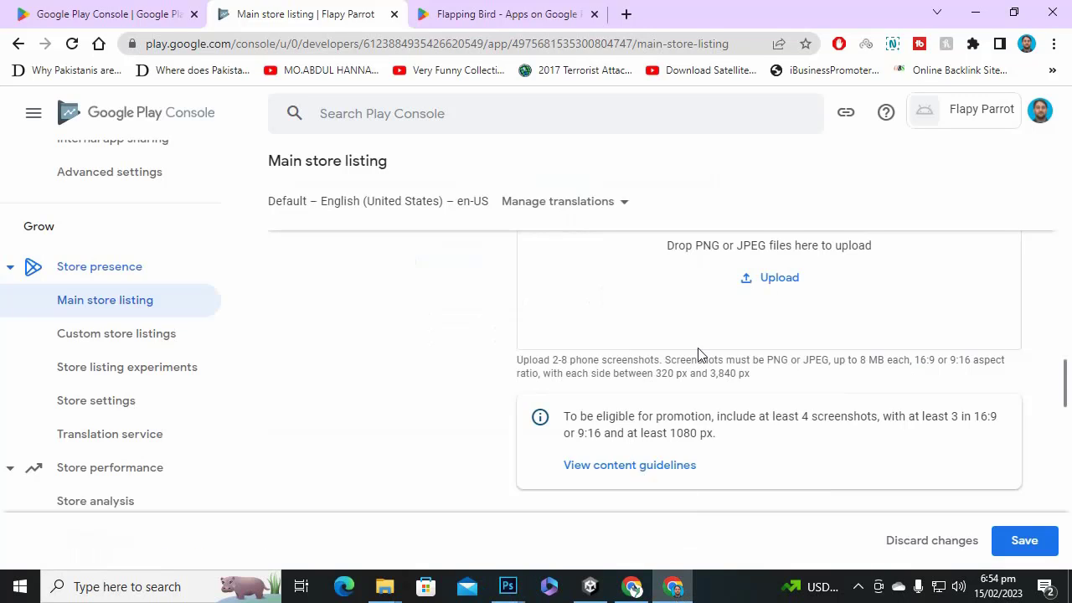
scroll(698, 354, "down", 2)
scroll(705, 356, "down", 1)
scroll(479, 371, "down", 2)
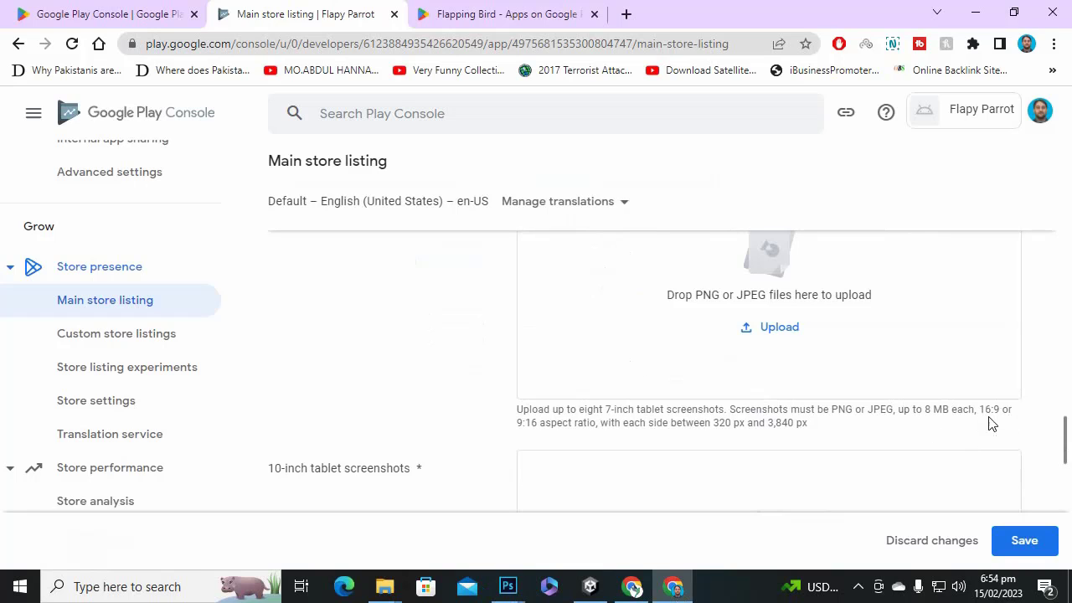
scroll(988, 423, "down", 2)
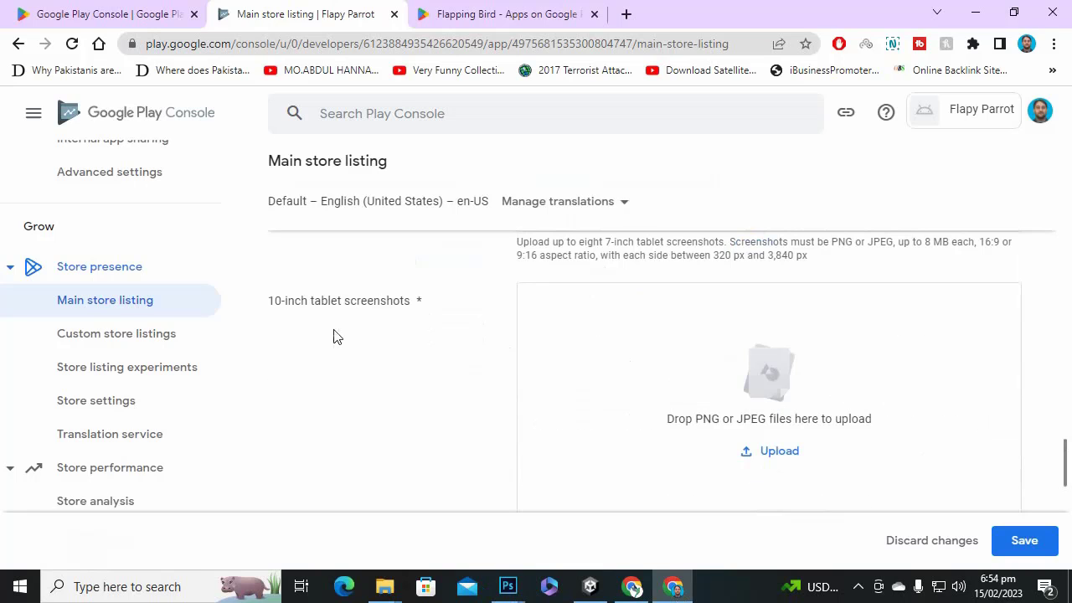
scroll(335, 331, "down", 2)
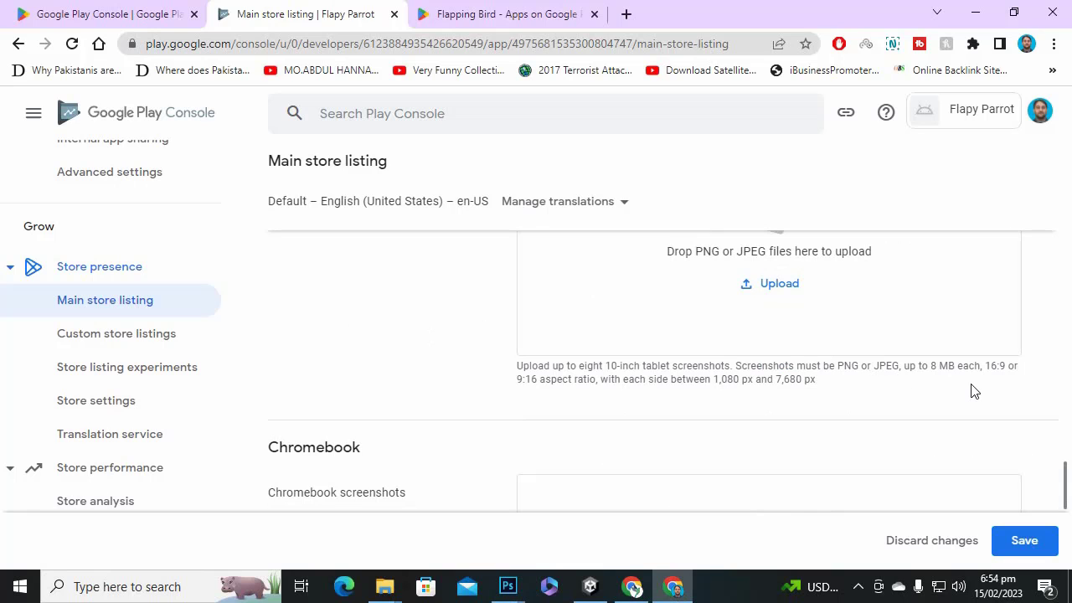
scroll(419, 357, "down", 2)
scroll(421, 350, "down", 3)
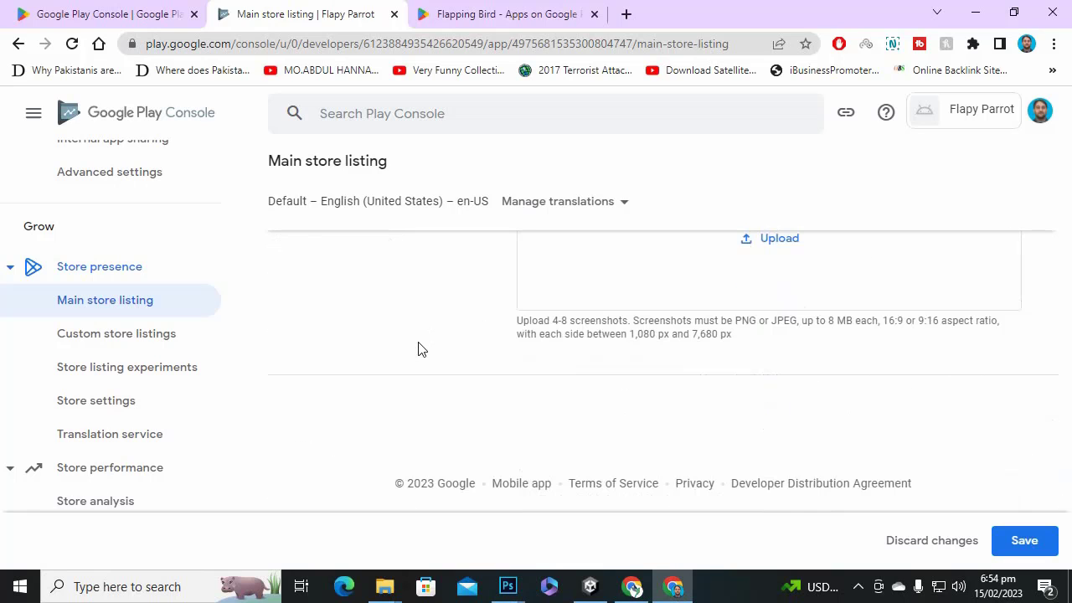
scroll(427, 352, "up", 10)
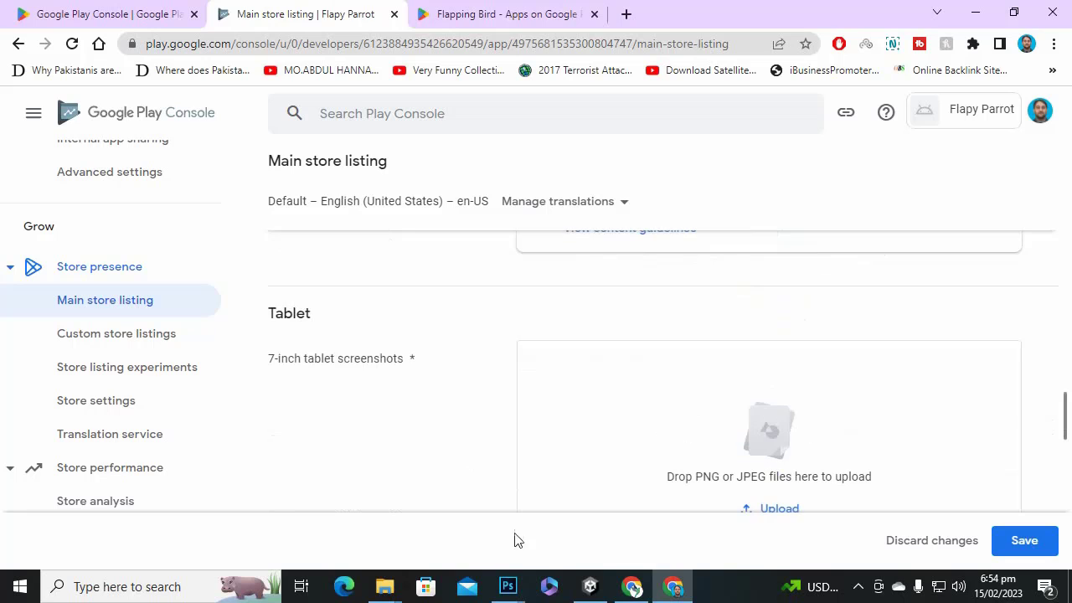
Return to Untitled-2 and open the Desktop folder's screenshots in File Explorer.
mouse_move(508, 586)
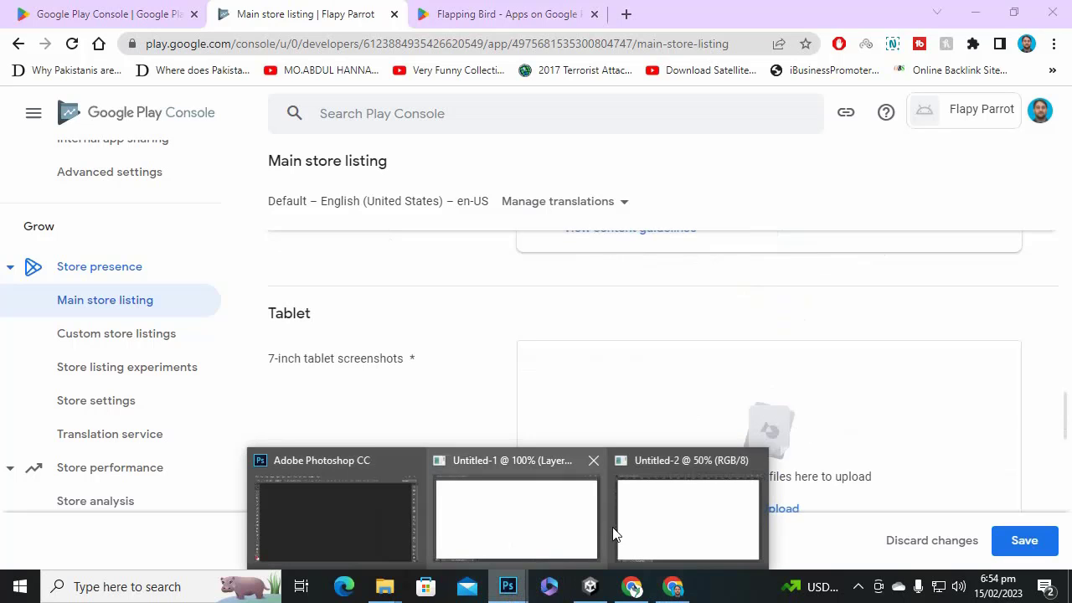
left_click(658, 515)
mouse_move(394, 589)
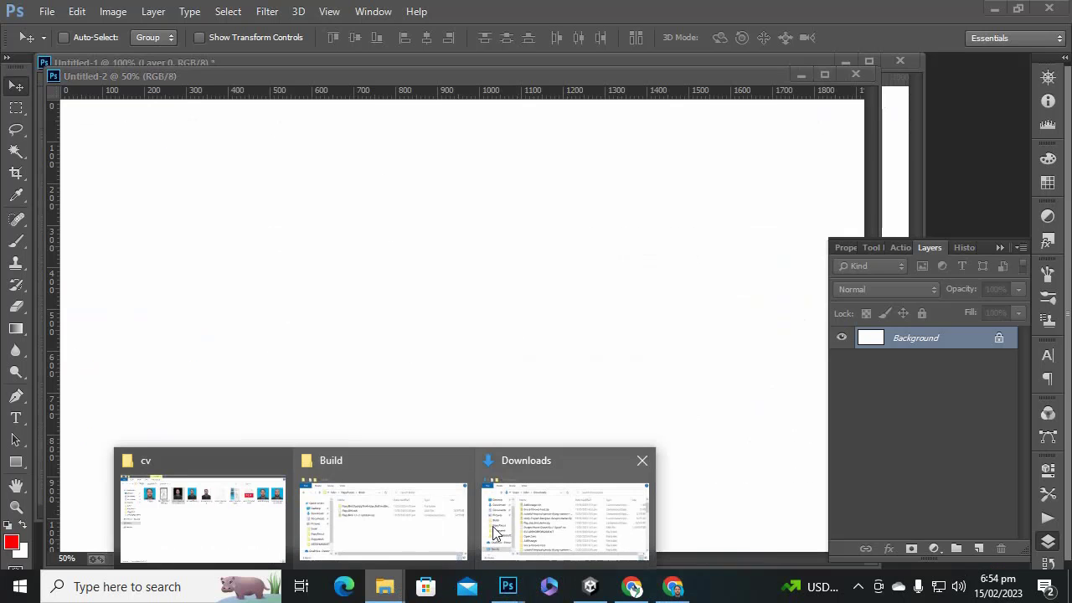
left_click(215, 521)
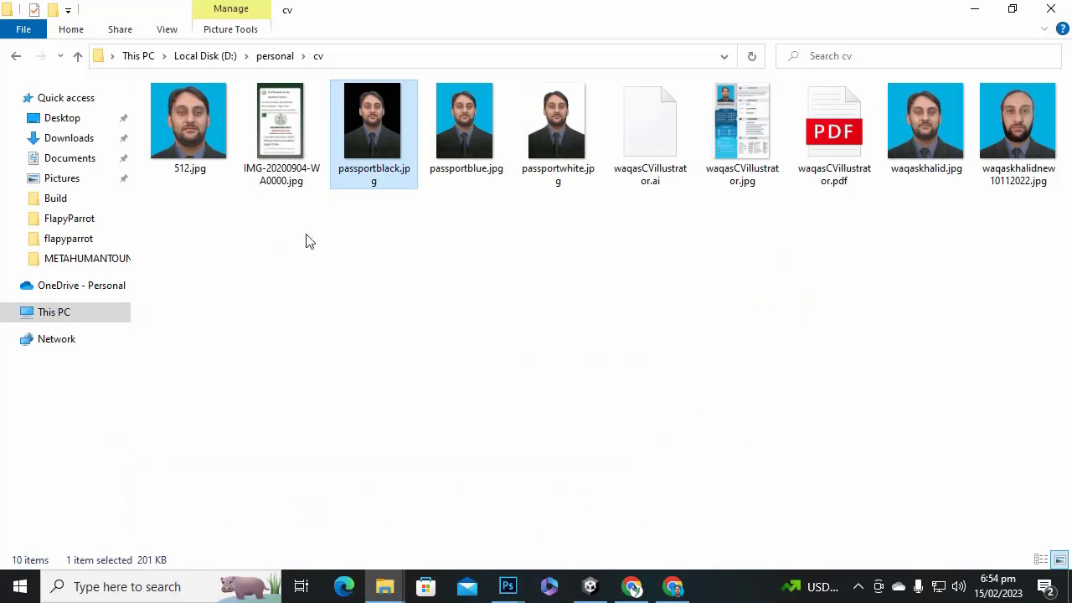
left_click(67, 117)
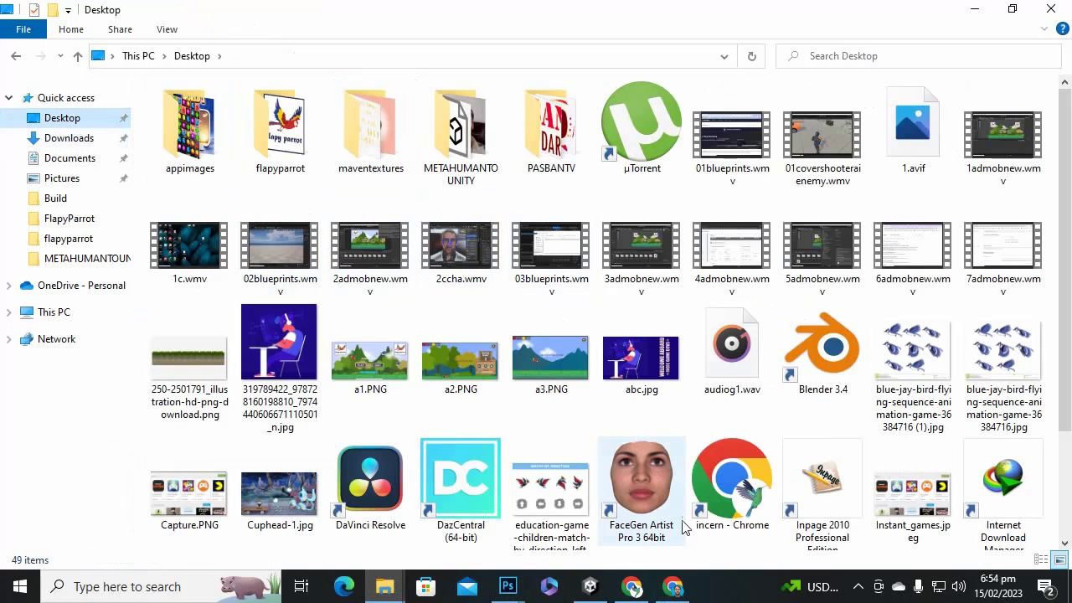
left_click(860, 590)
Drag a1.PNG onto Untitled-2 and stretch its corners to cover the 1920 × 1080 canvas.
mouse_move(546, 368)
left_mouse_down()
mouse_move(616, 393)
mouse_move(565, 368)
left_mouse_up()
left_click_drag(361, 383, 556, 337)
left_click_drag(778, 166, 862, 93)
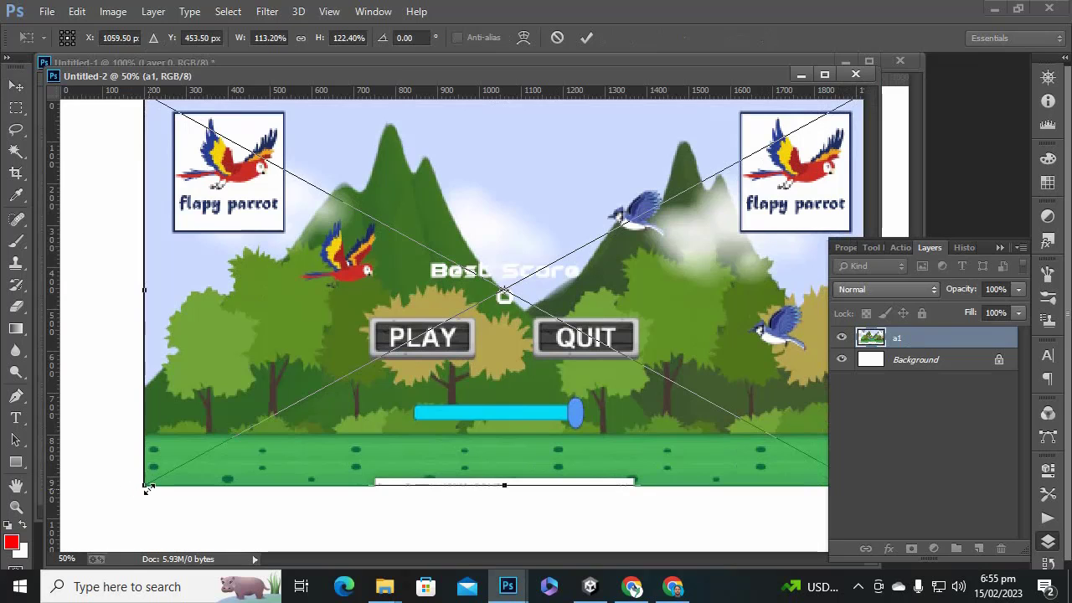
left_click_drag(146, 485, 65, 551)
Apply the screenshot's new size and confirm 1920 × 1080 in Image Size.
key("Return")
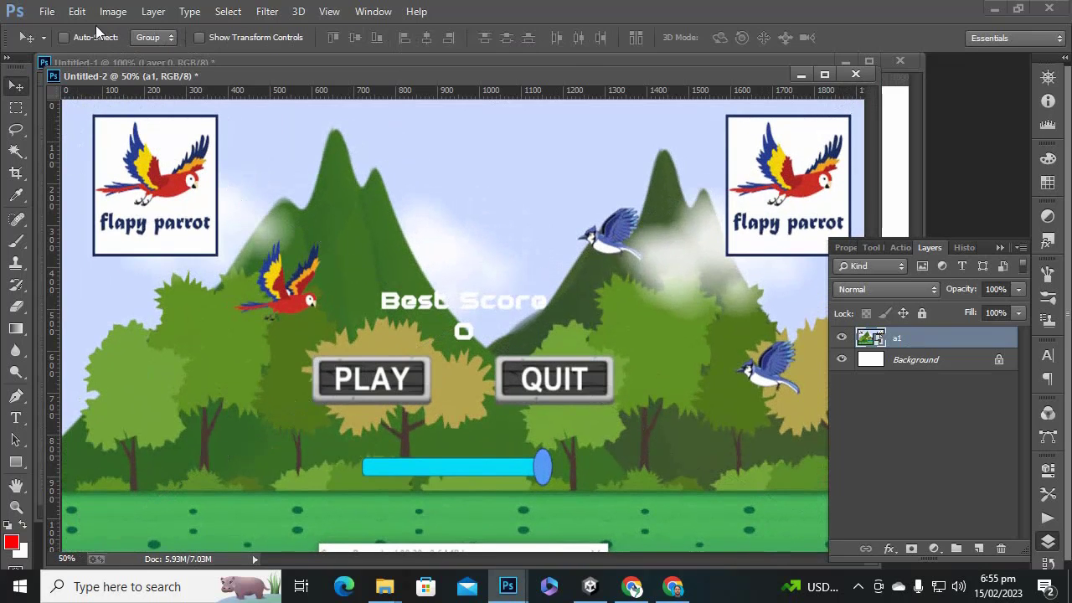
left_click(113, 12)
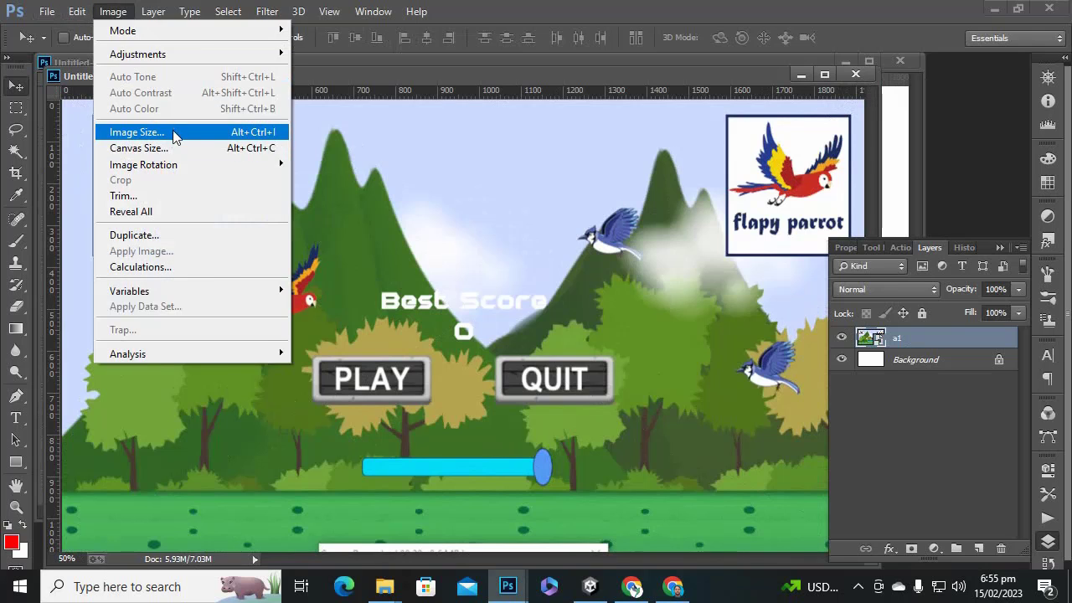
left_click(138, 133)
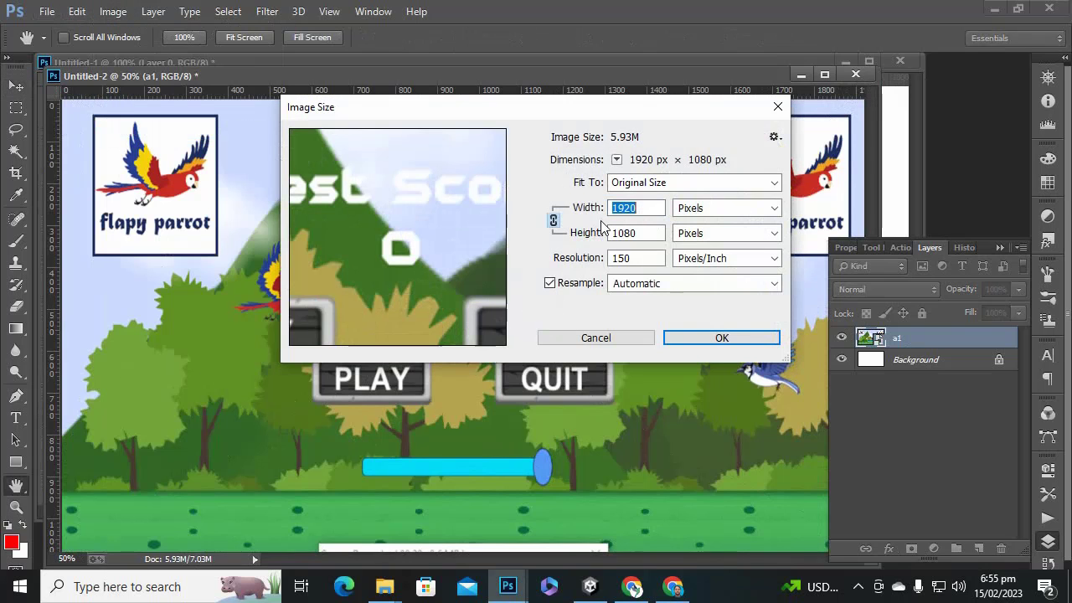
left_click(611, 342)
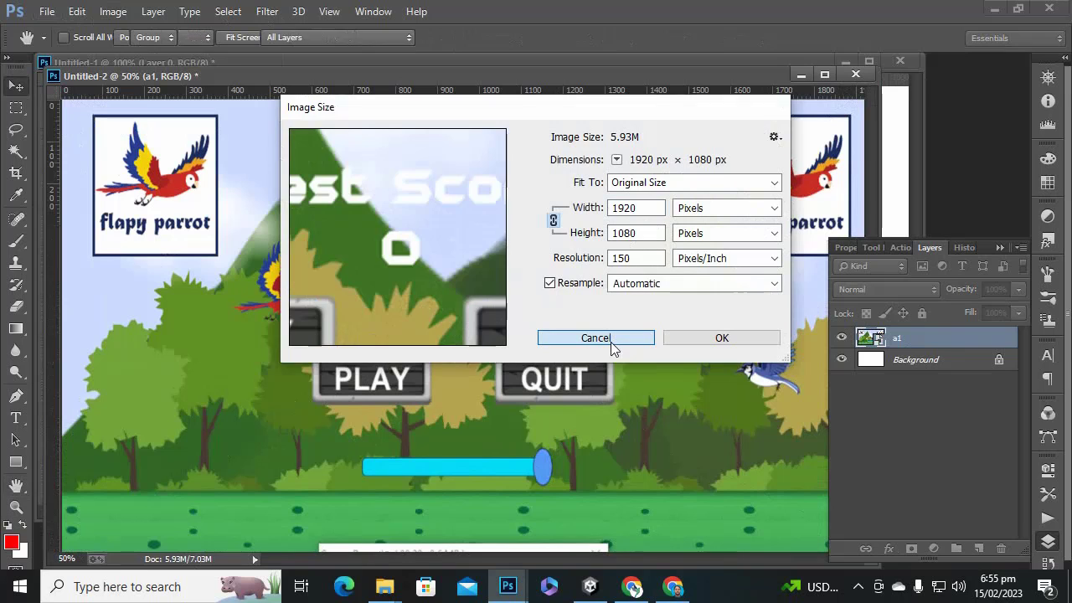
left_click(610, 341)
left_click_drag(750, 76, 802, 134)
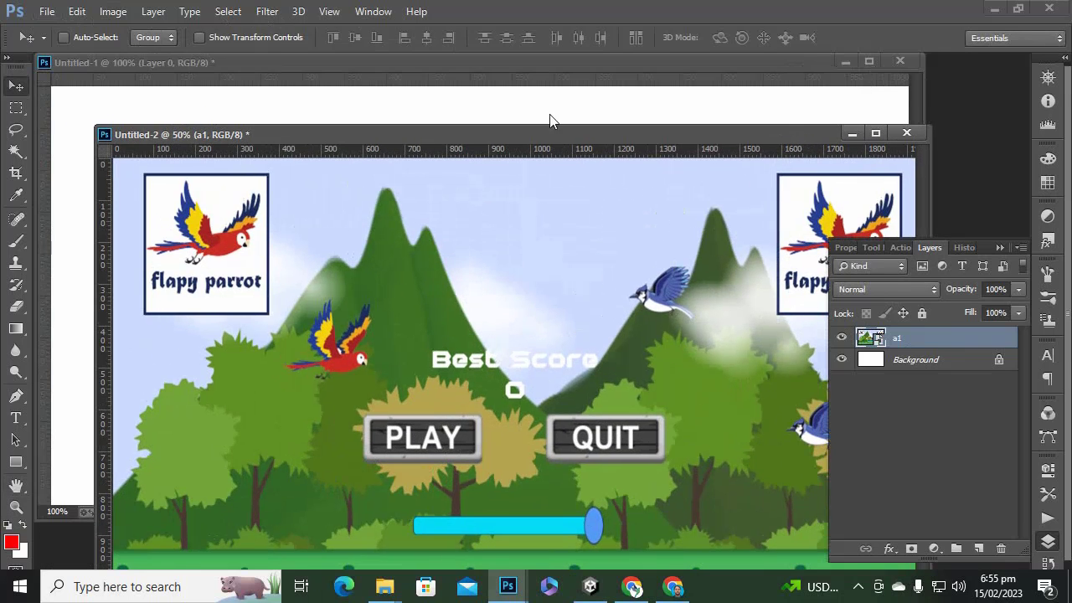
Save the screenshot as a JPEG in Desktop\flapyparrot and copy the a1 layer into Untitled-1.
left_click(47, 11)
left_click(75, 165)
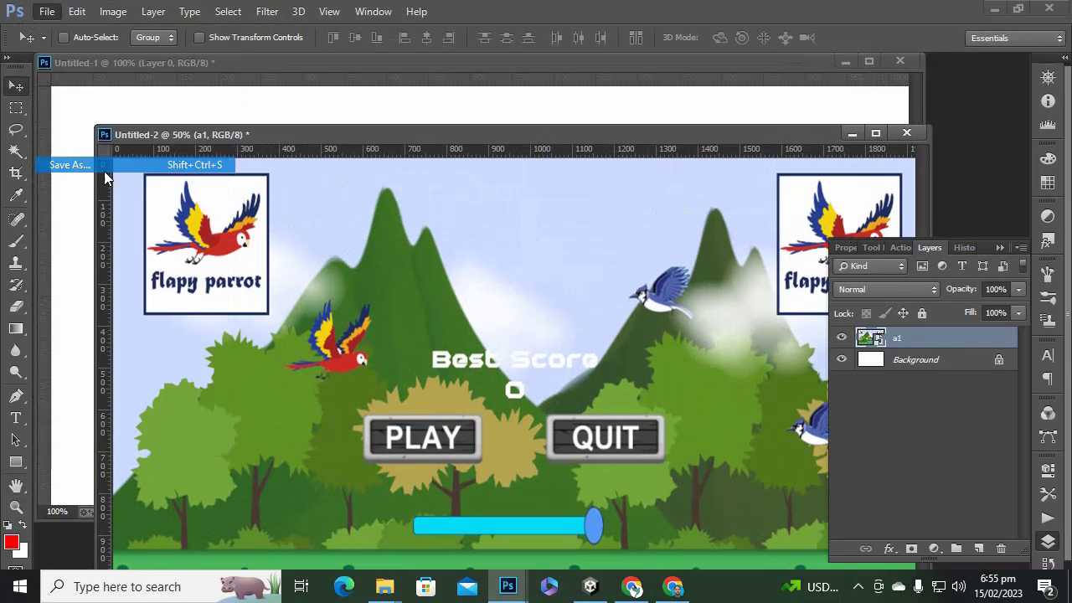
left_click(245, 339)
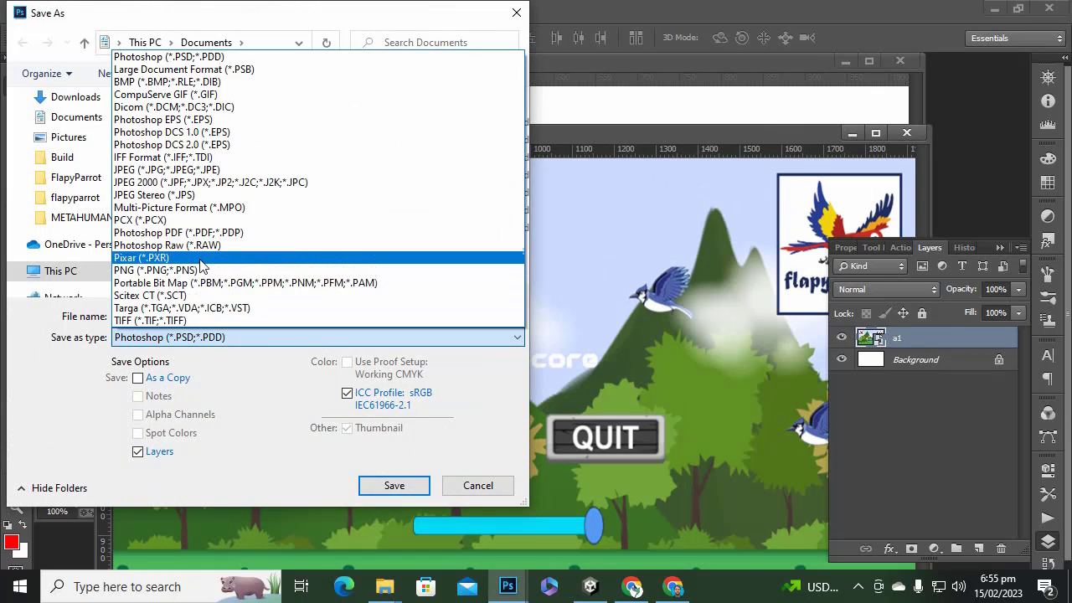
left_click(168, 169)
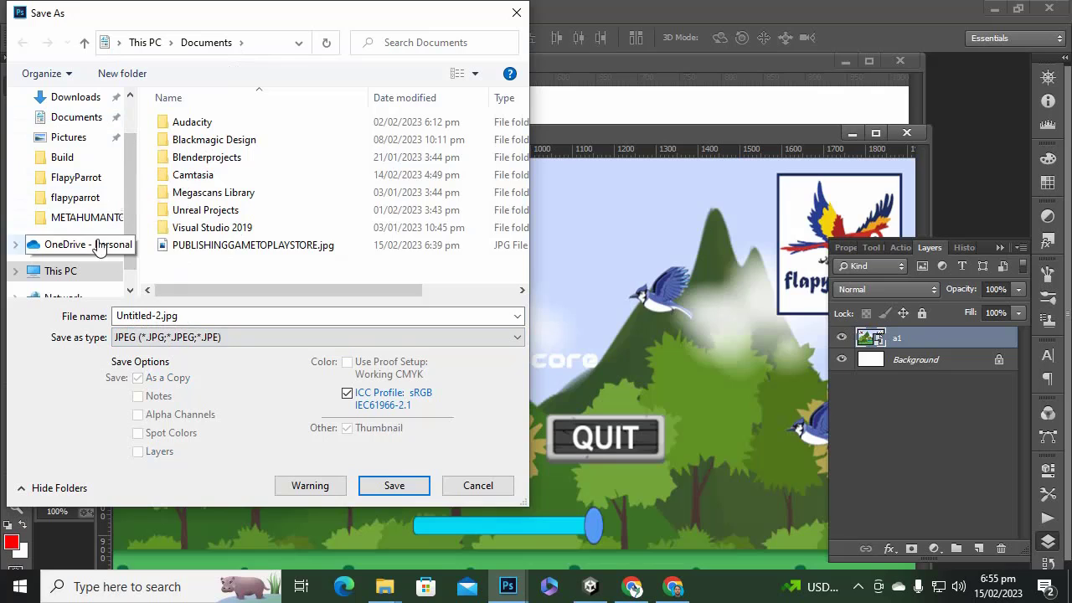
scroll(92, 239, "up", 2)
left_click(70, 132)
left_click(216, 316)
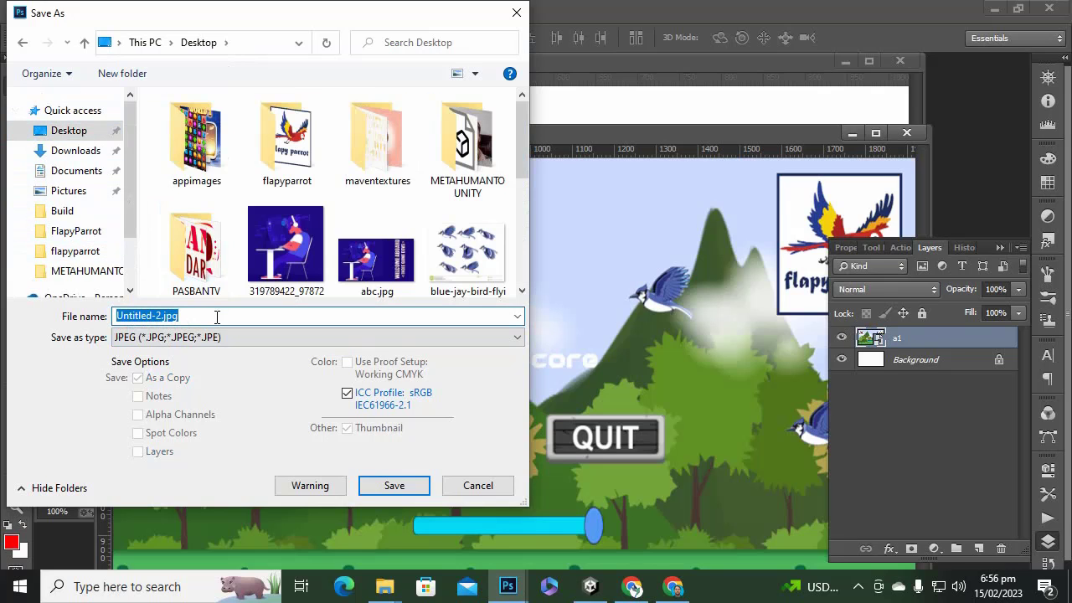
double_click(287, 139)
left_click(248, 315)
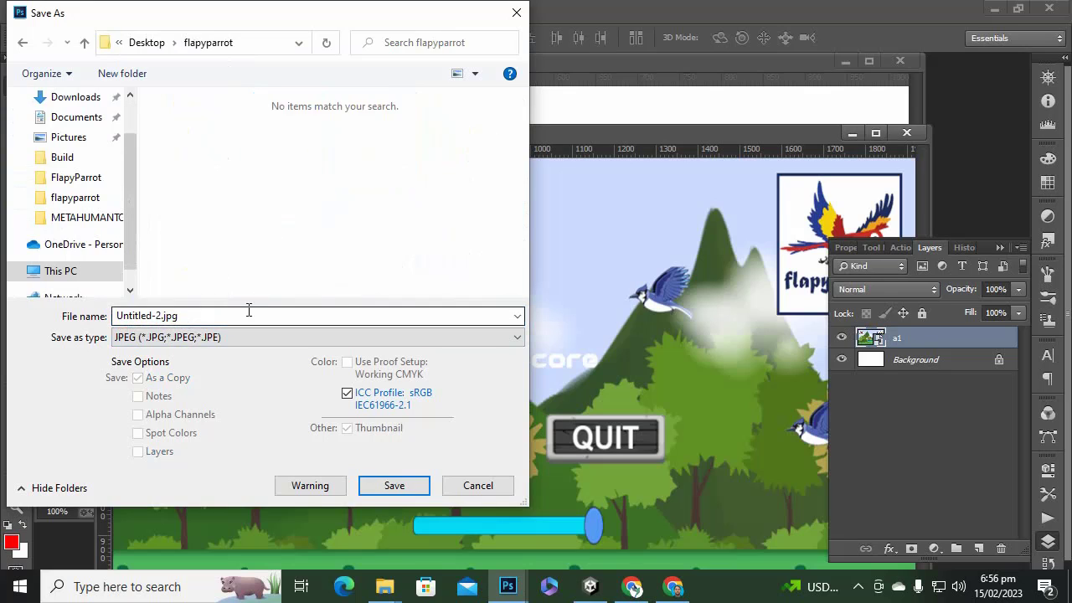
type("1920a")
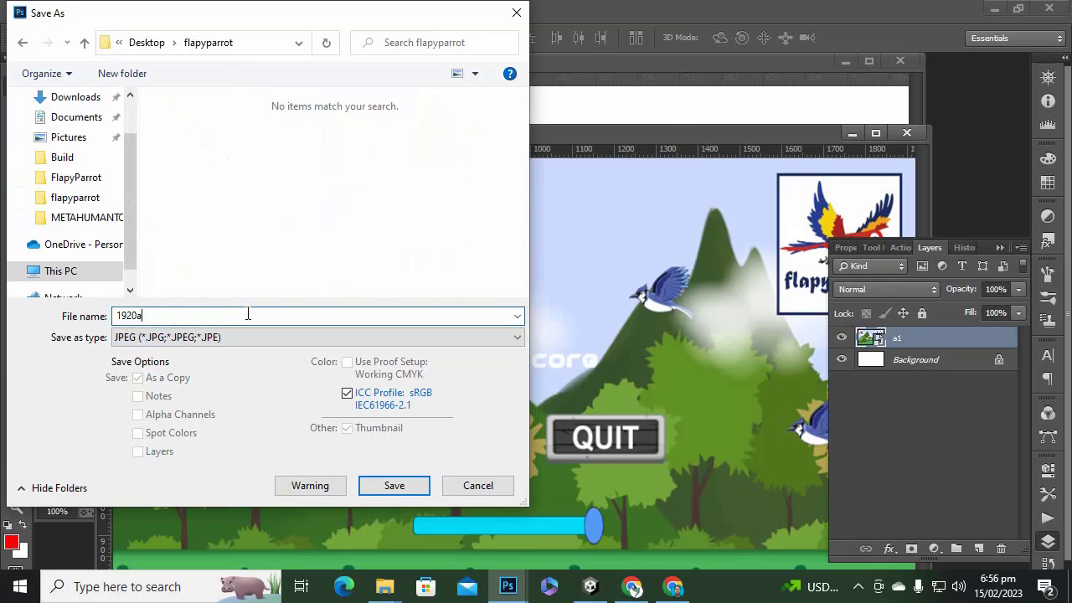
key("Return")
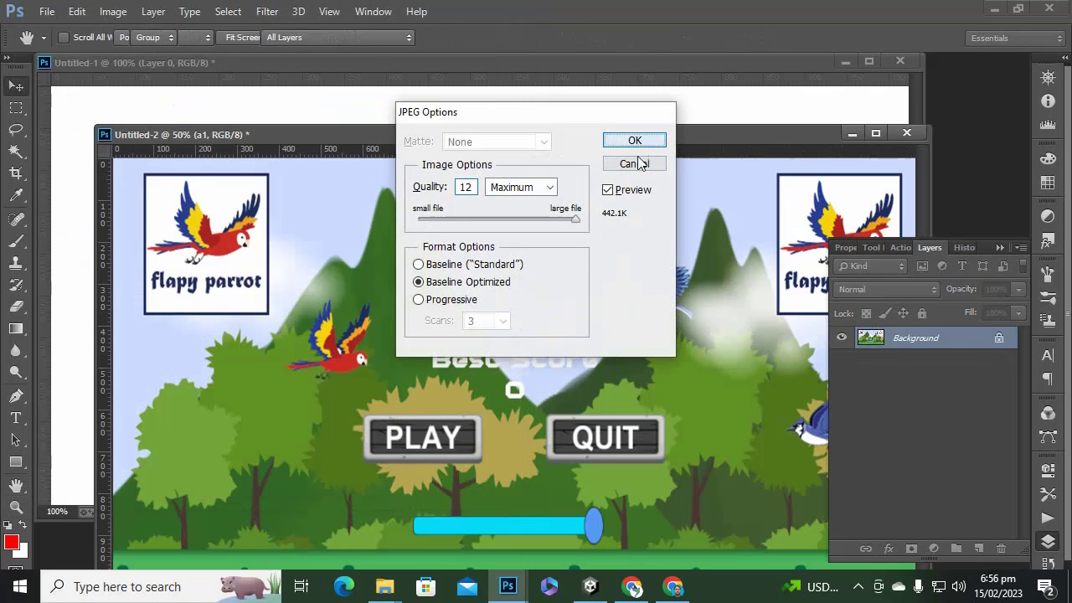
left_click(636, 162)
left_click_drag(570, 268, 622, 186)
Scale the a1 game menu screenshot down to fit the 1024 × 500 canvas.
scroll(566, 232, "down", 4, "alt")
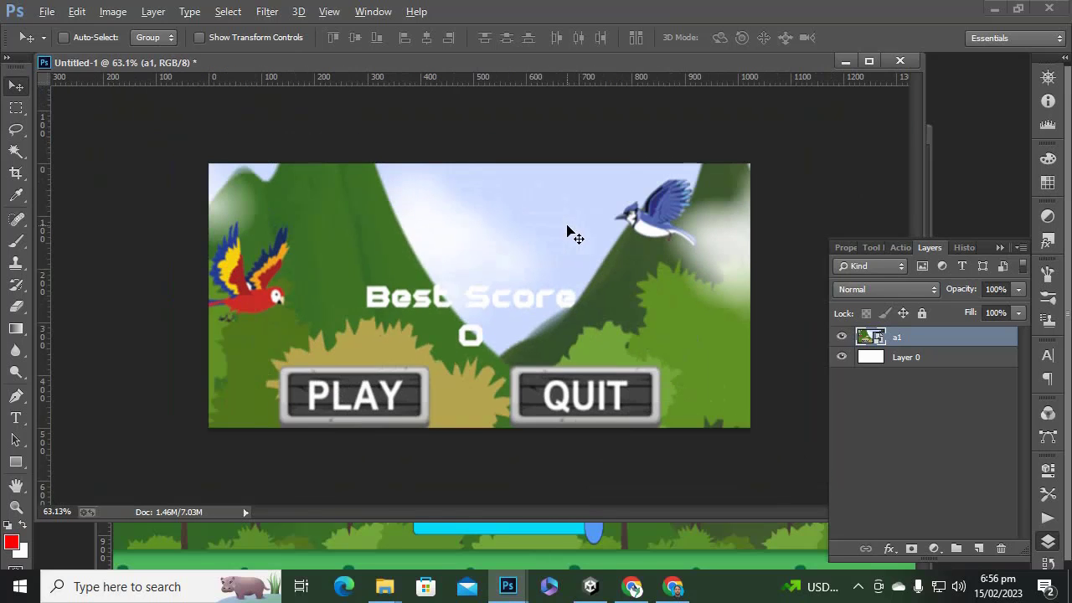
key("ctrl+t")
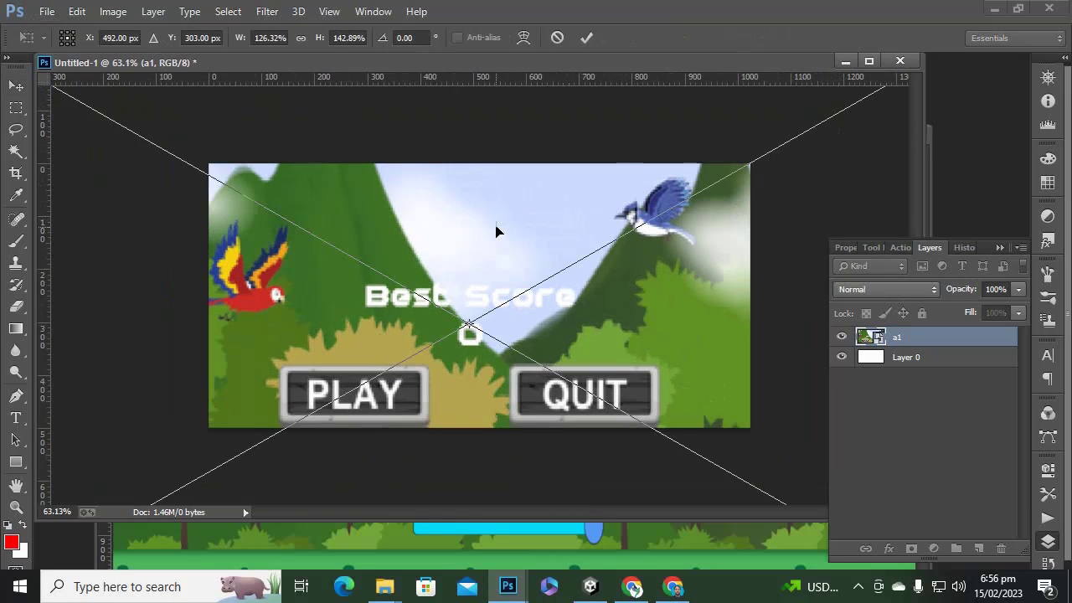
scroll(498, 230, "down", 4, "alt")
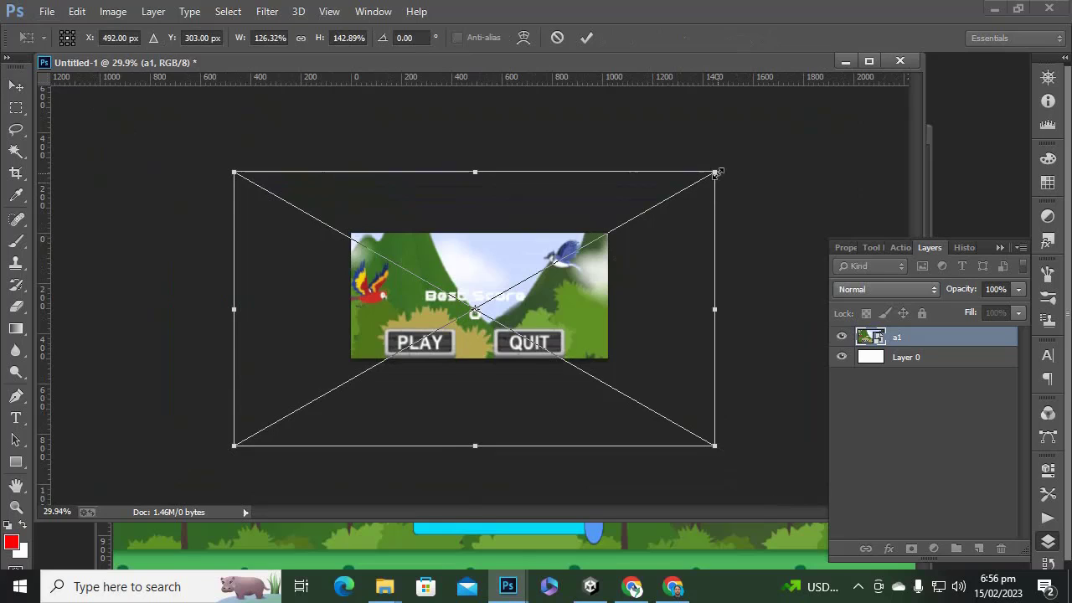
left_click_drag(714, 172, 613, 229)
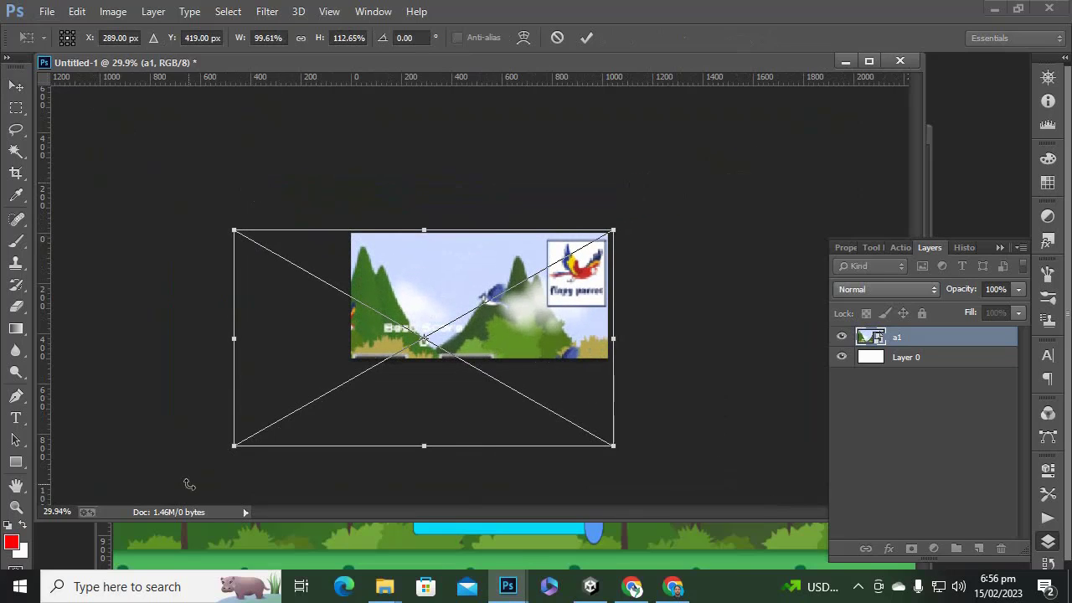
left_click_drag(235, 446, 343, 383)
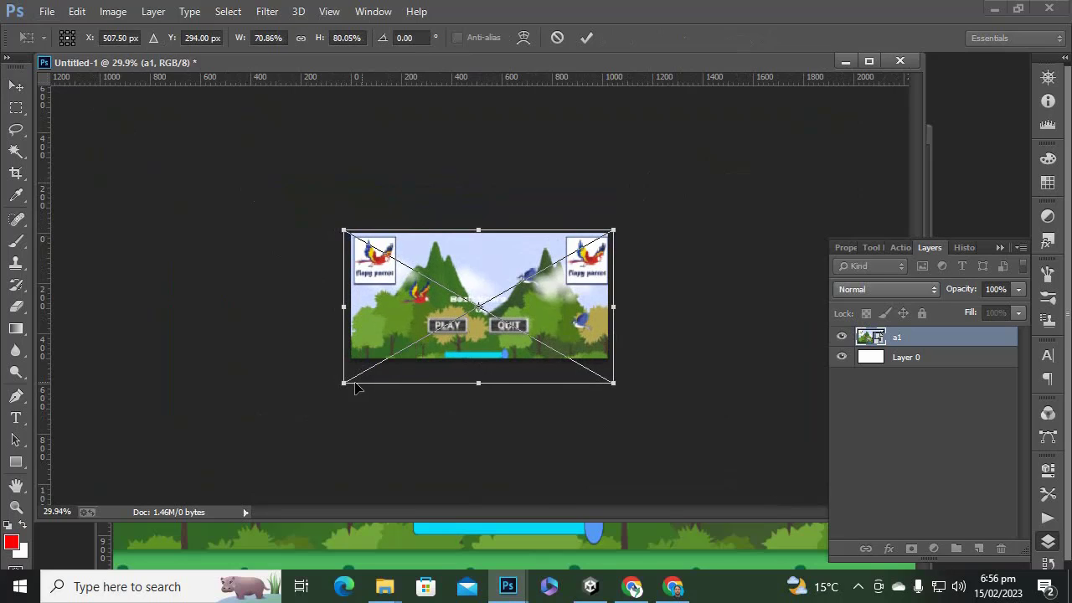
scroll(533, 356, "up", 2, "alt")
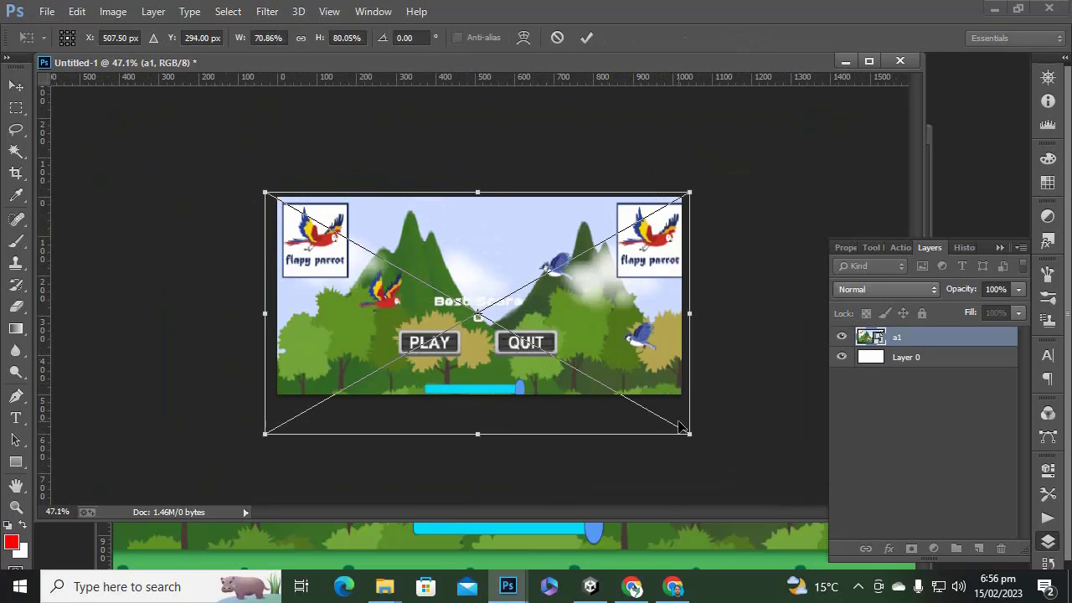
left_click_drag(690, 433, 689, 434)
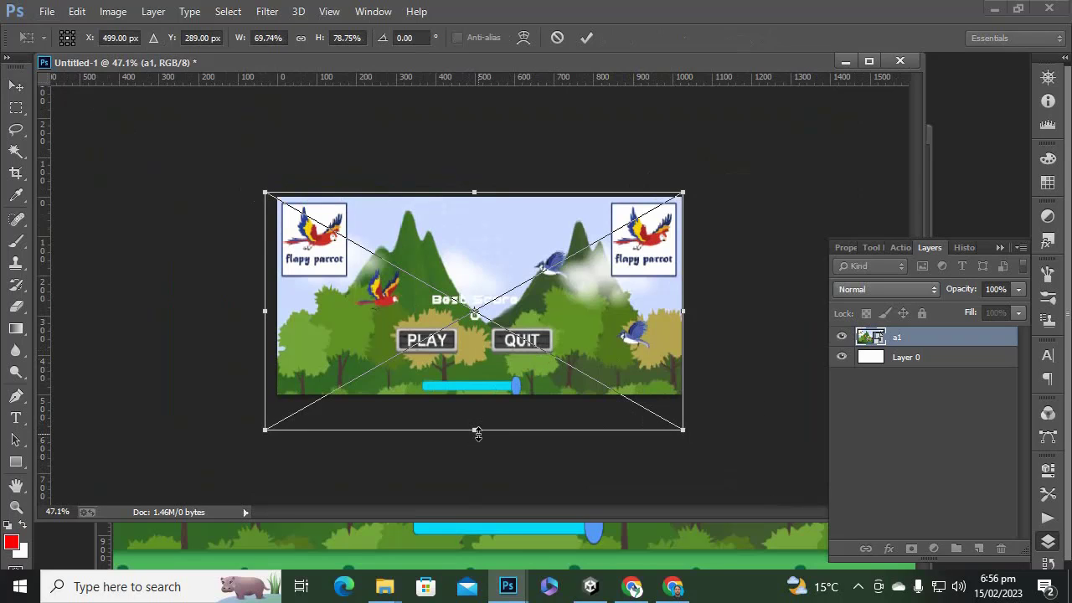
mouse_move(477, 434)
left_mouse_down()
mouse_move(486, 399)
mouse_move(486, 416)
left_mouse_up()
key("Return")
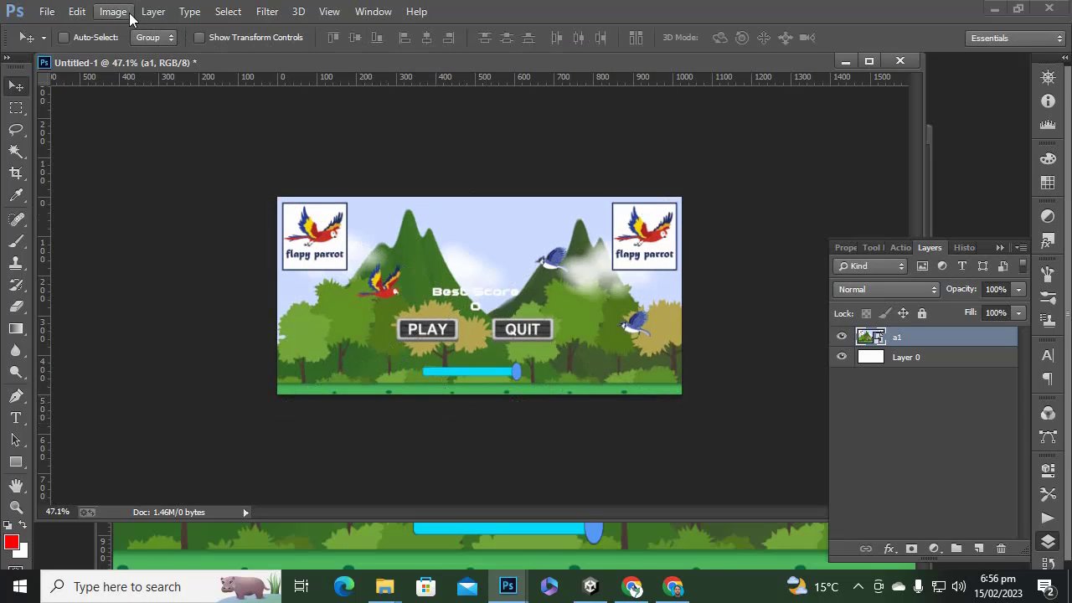
Save the image as a JPEG named feat.jpg.
left_click(47, 11)
left_click(98, 167)
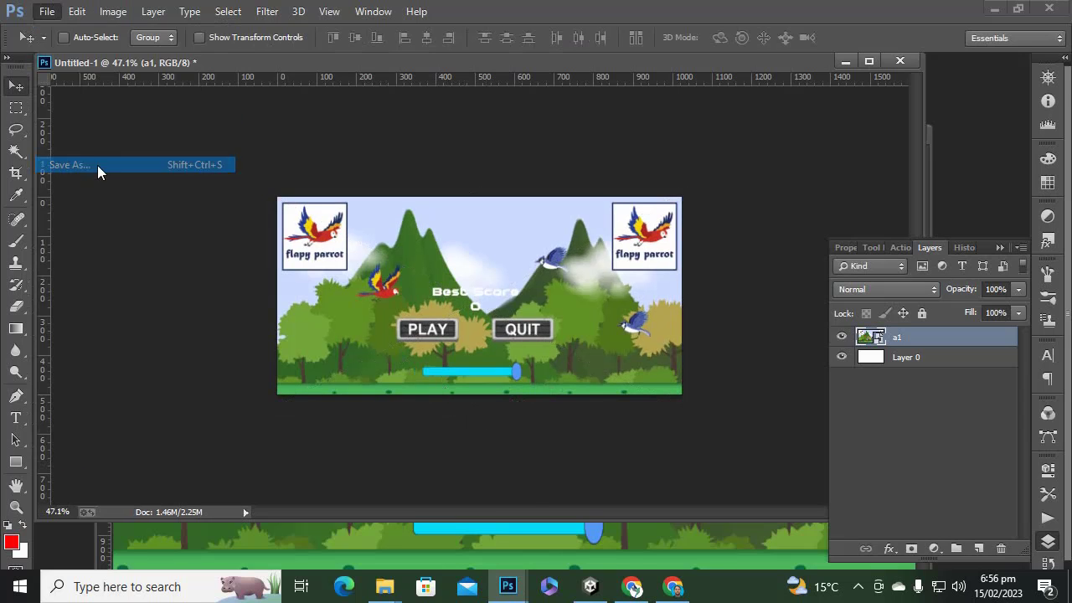
left_click(240, 336)
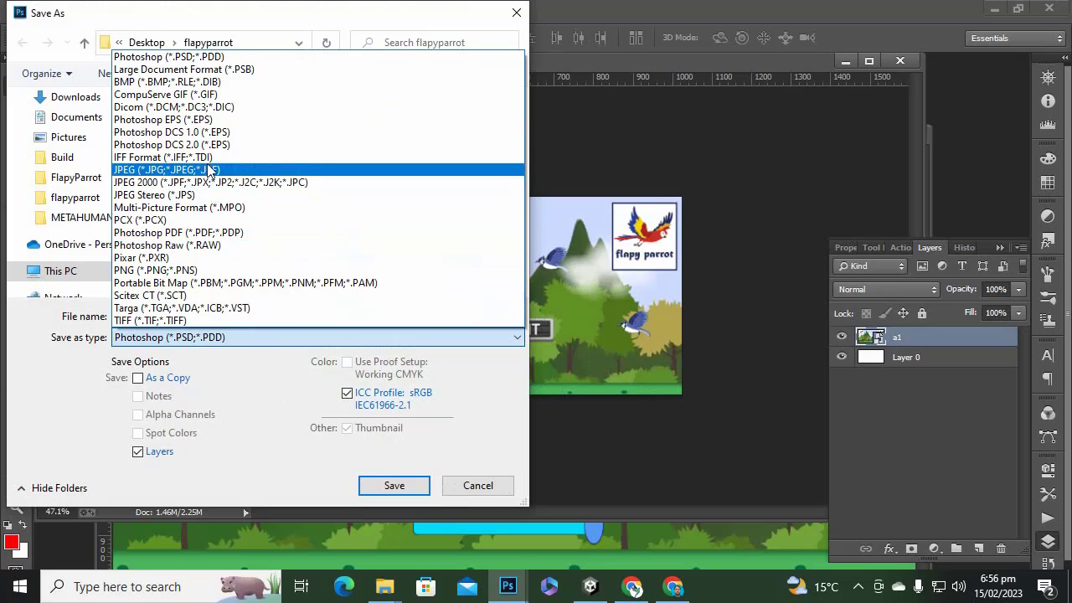
left_click(209, 170)
left_click(226, 315)
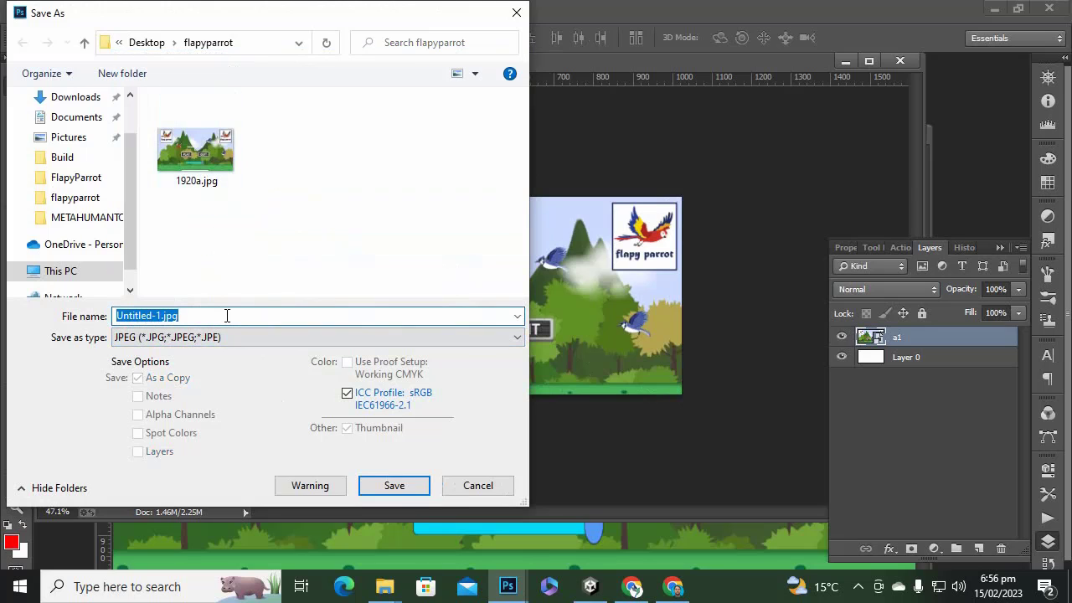
type("feat")
left_click(394, 483)
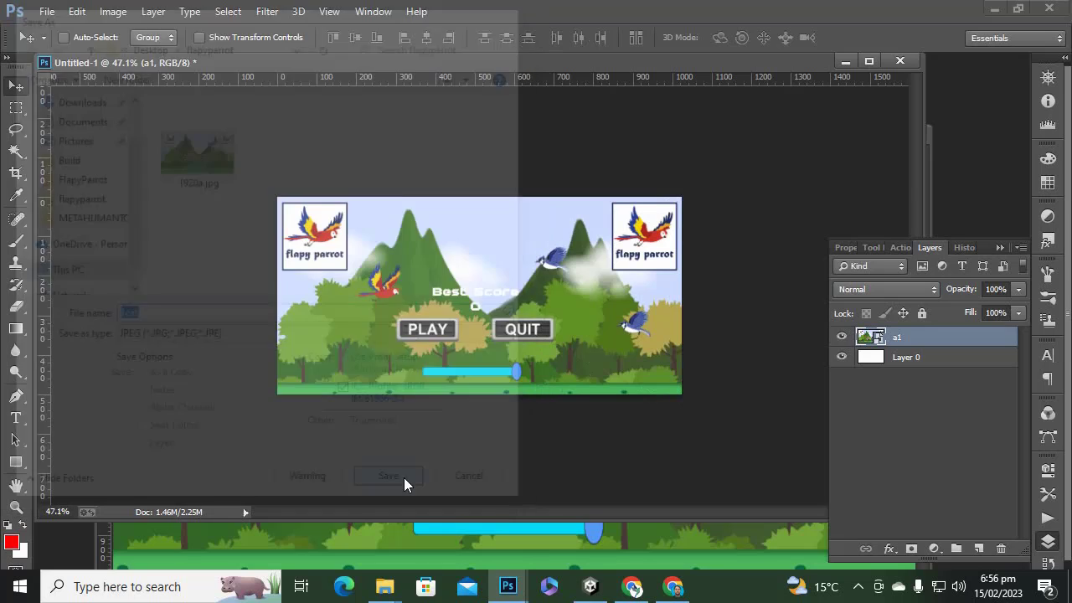
left_click(633, 142)
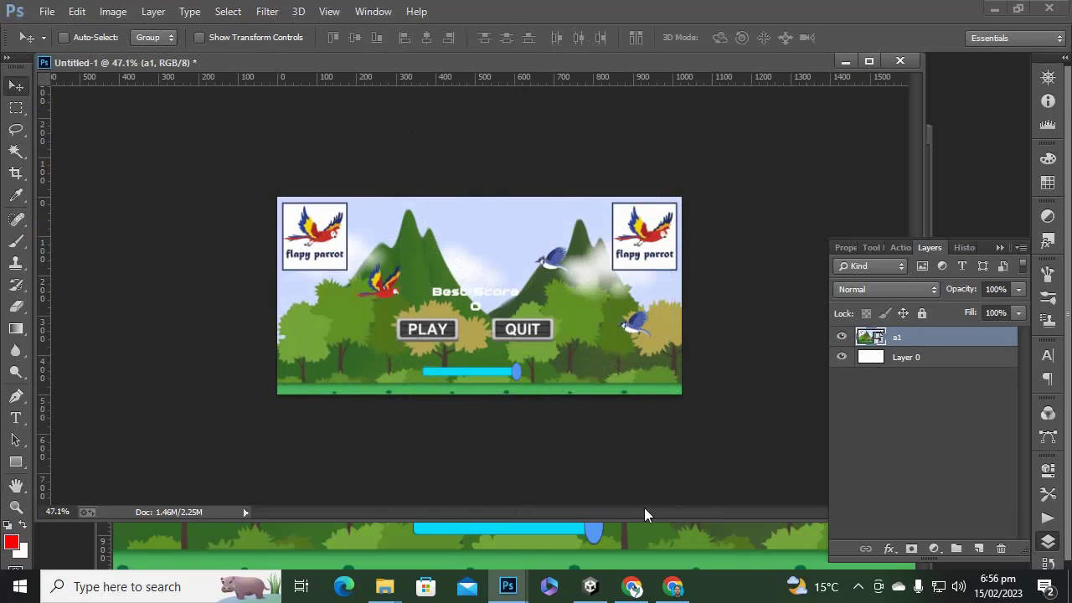
Close Untitled-1 without saving and stretch Untitled-2's a1 screenshot slightly taller.
left_click(899, 60)
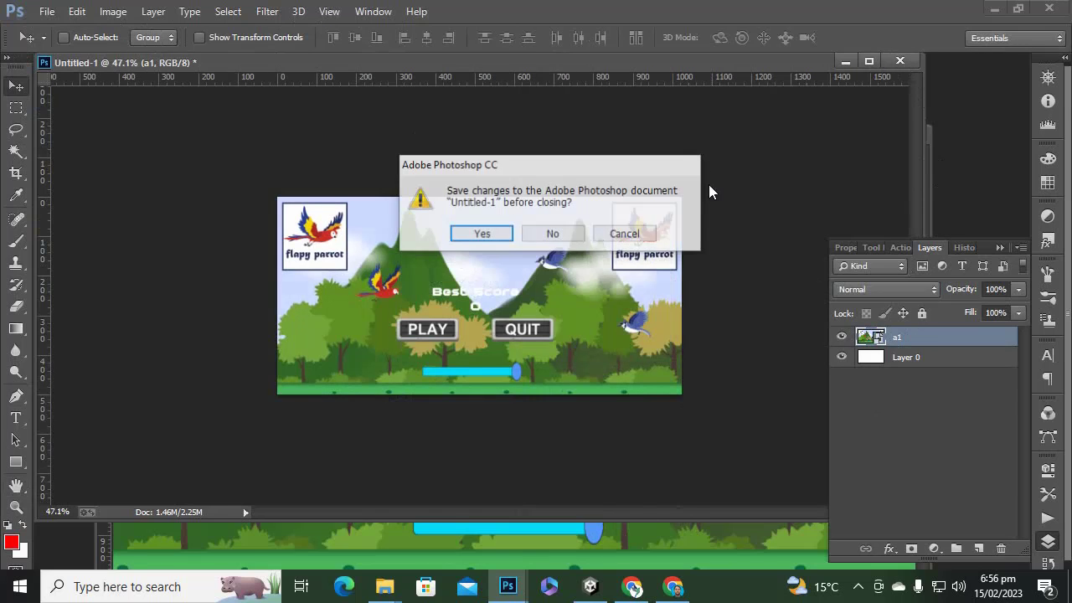
left_click(555, 234)
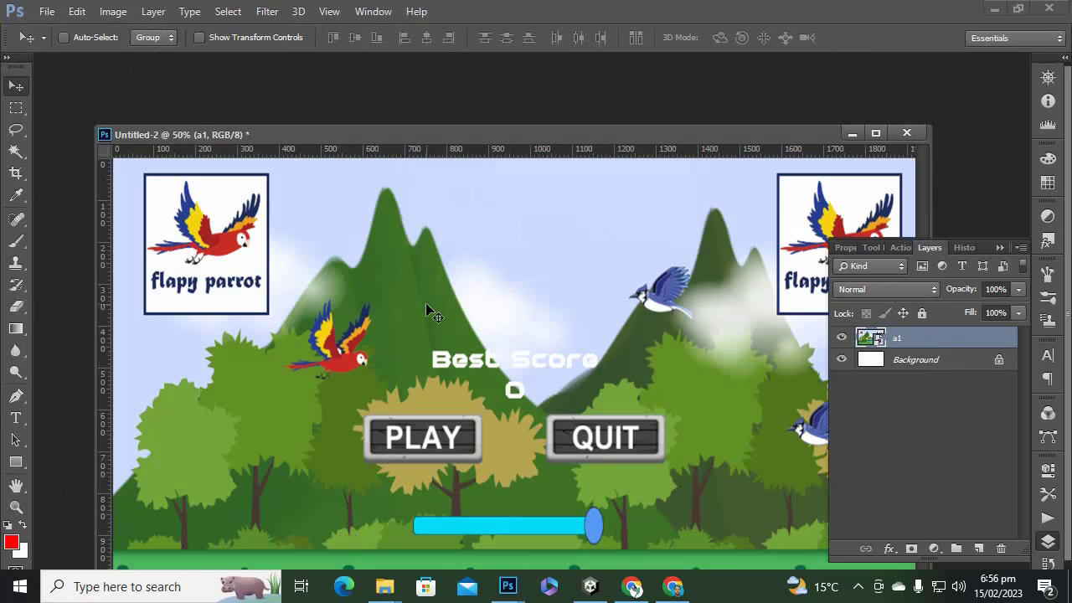
scroll(426, 310, "down", 2, "alt")
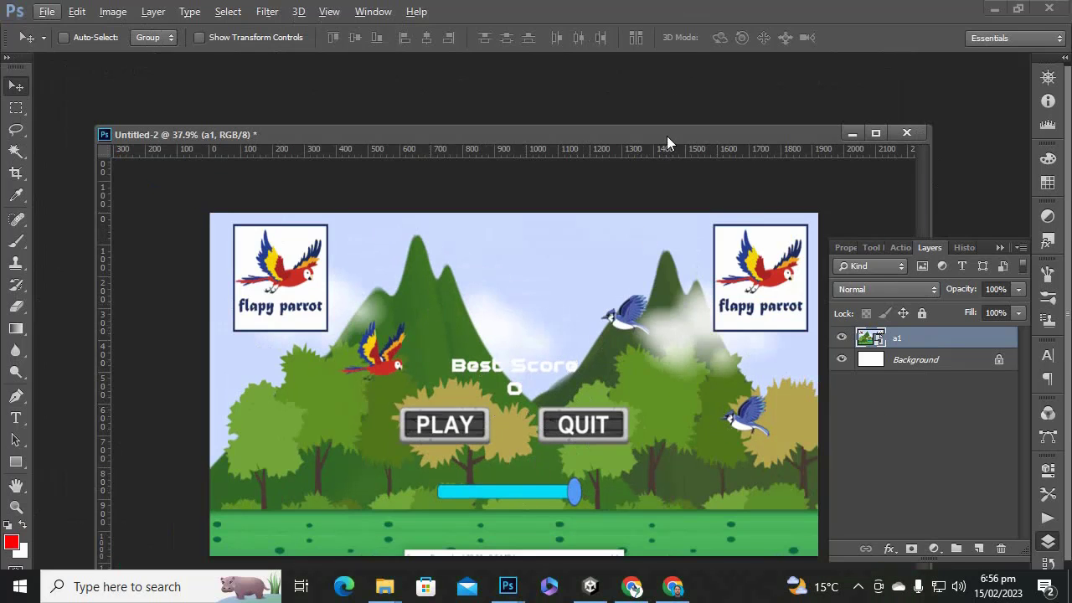
left_click_drag(666, 136, 667, 97)
right_click(485, 254)
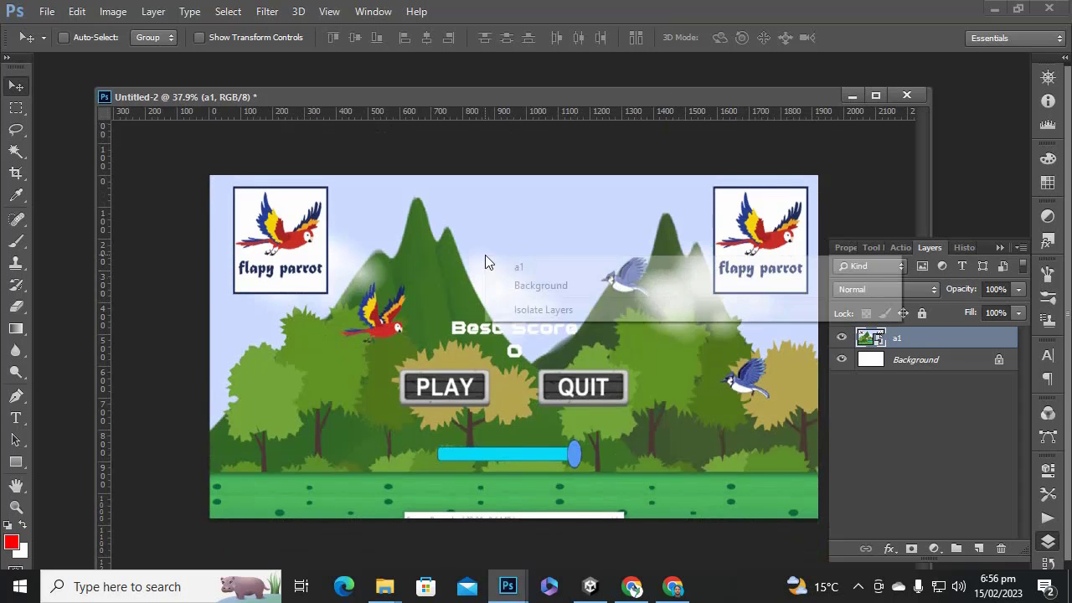
left_click(500, 268)
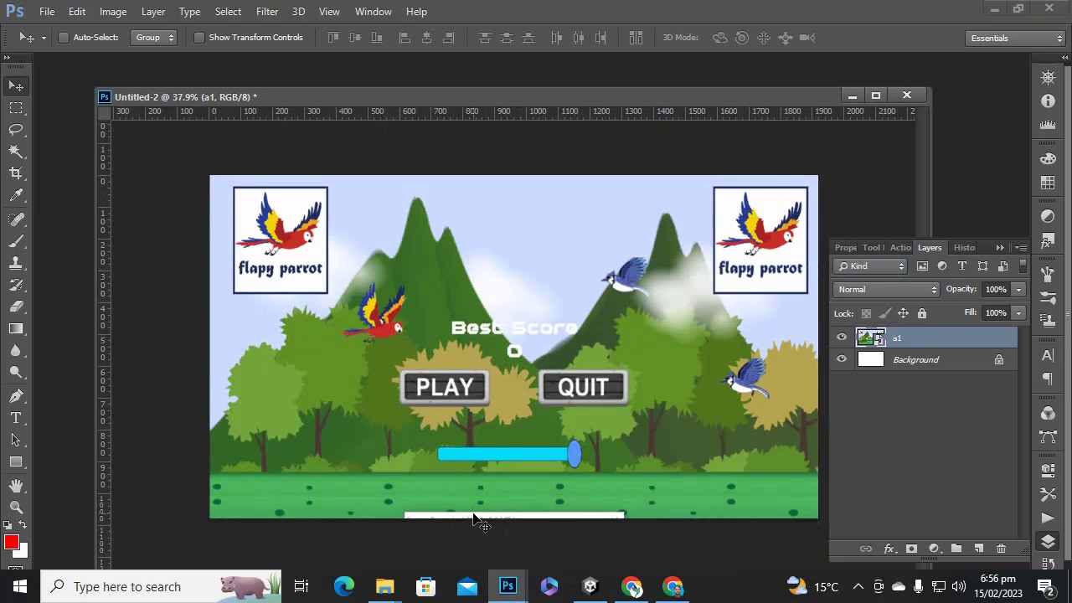
key("ctrl+t")
left_click_drag(521, 524, 521, 532)
key("Return")
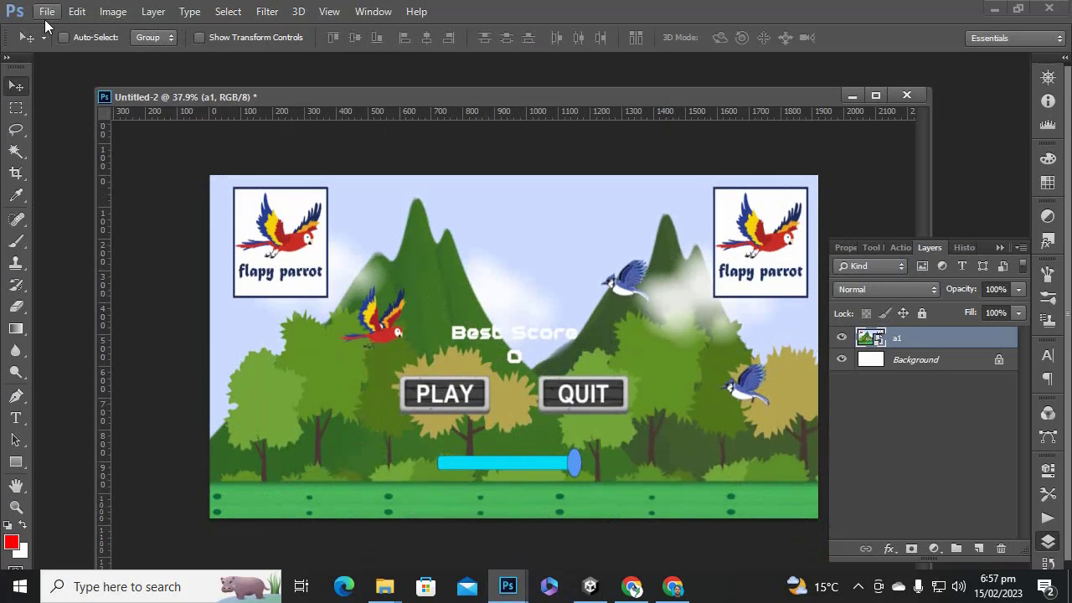
Save Untitled-2 as a JPEG, replacing the existing 1920a.jpg.
left_click(47, 11)
left_click(125, 164)
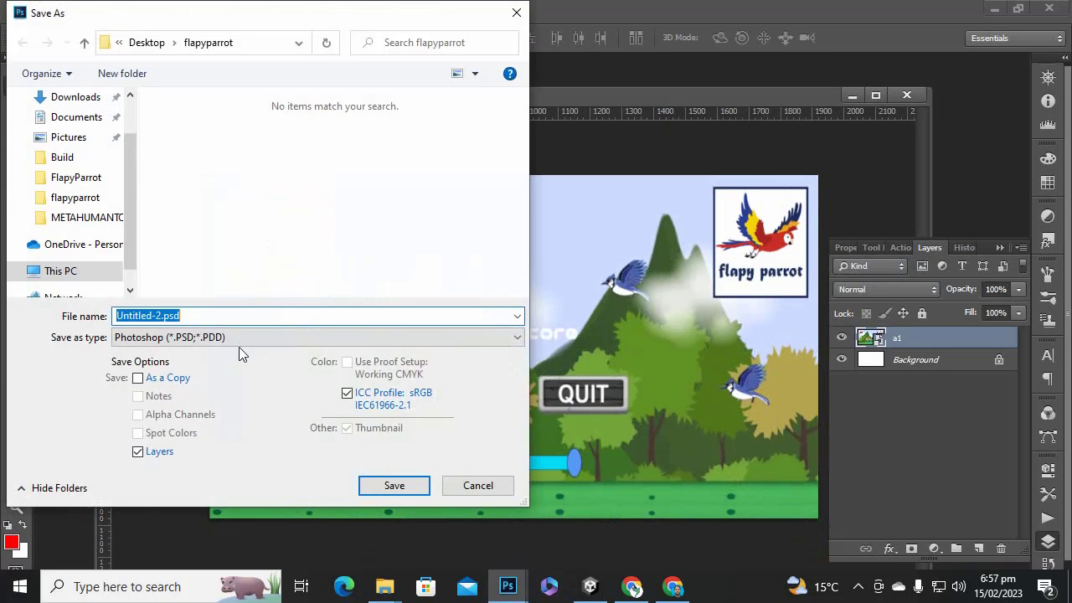
left_click(239, 338)
left_click(176, 171)
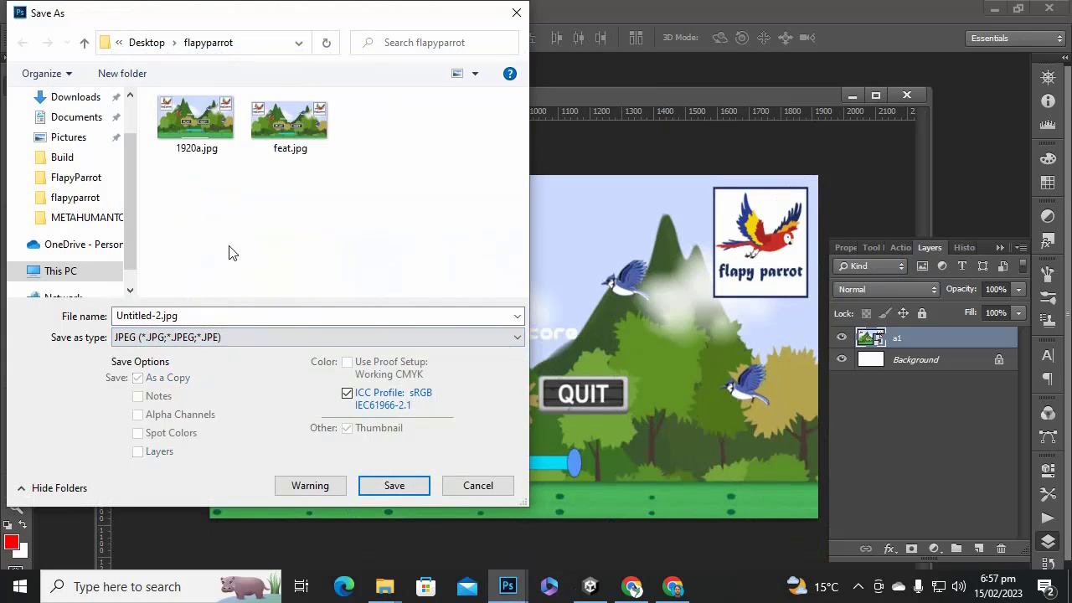
double_click(196, 124)
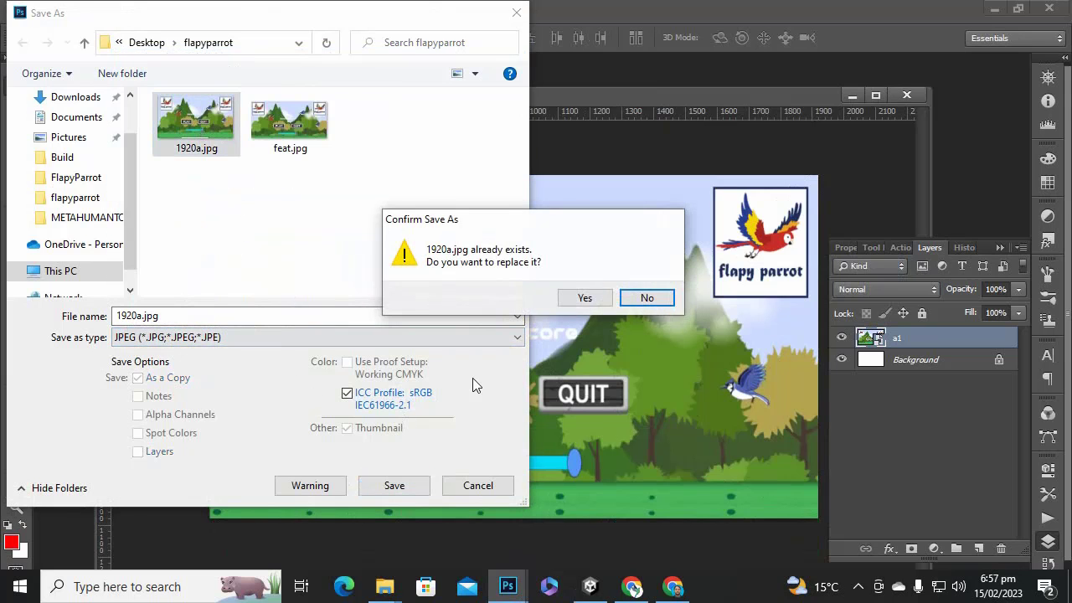
left_click(585, 298)
left_click(632, 140)
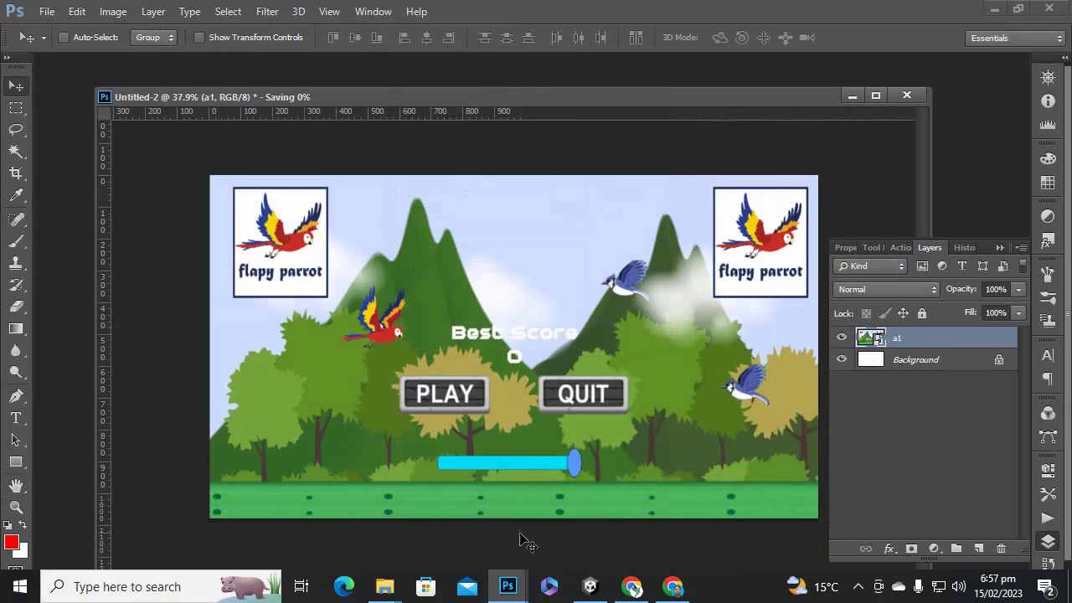
Place a2.PNG and a3.PNG into Untitled-2, scaling each to fill the canvas.
mouse_move(387, 586)
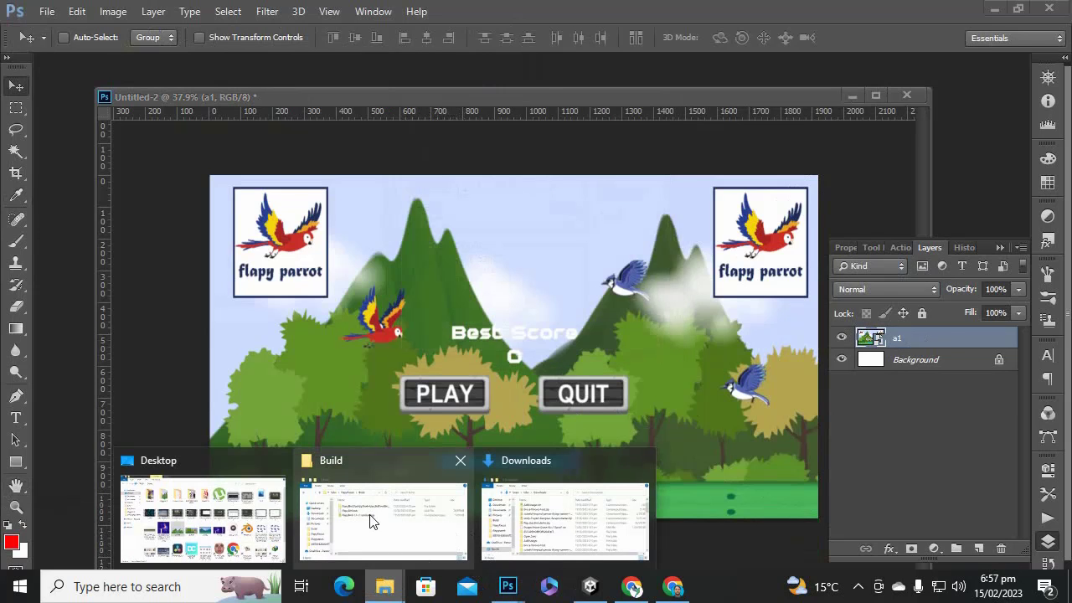
left_click(372, 521)
left_click(468, 373)
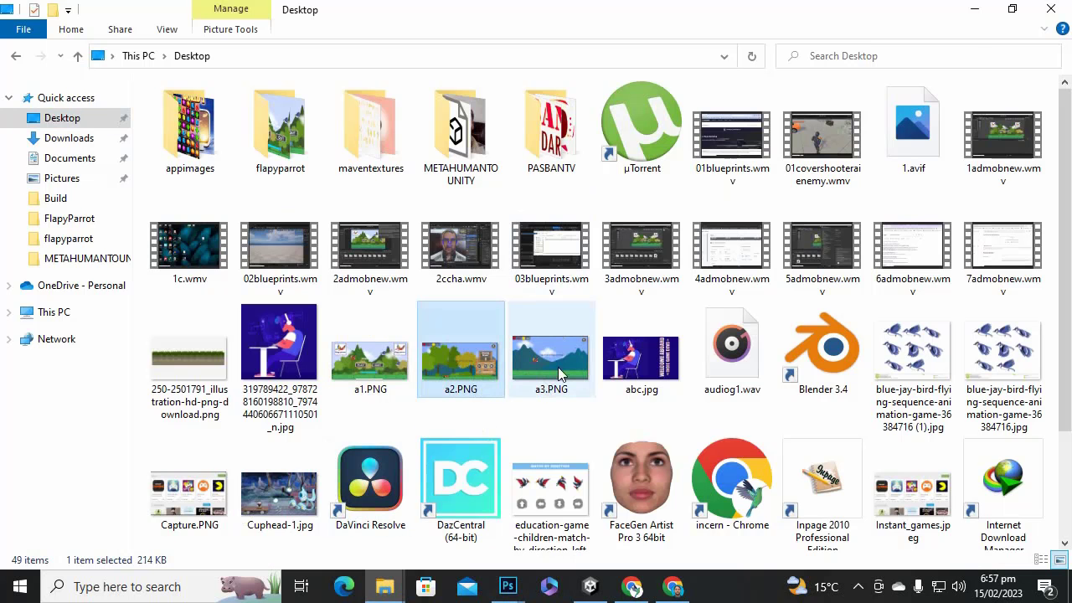
left_click(548, 368, "ctrl")
left_click_drag(549, 368, 584, 537)
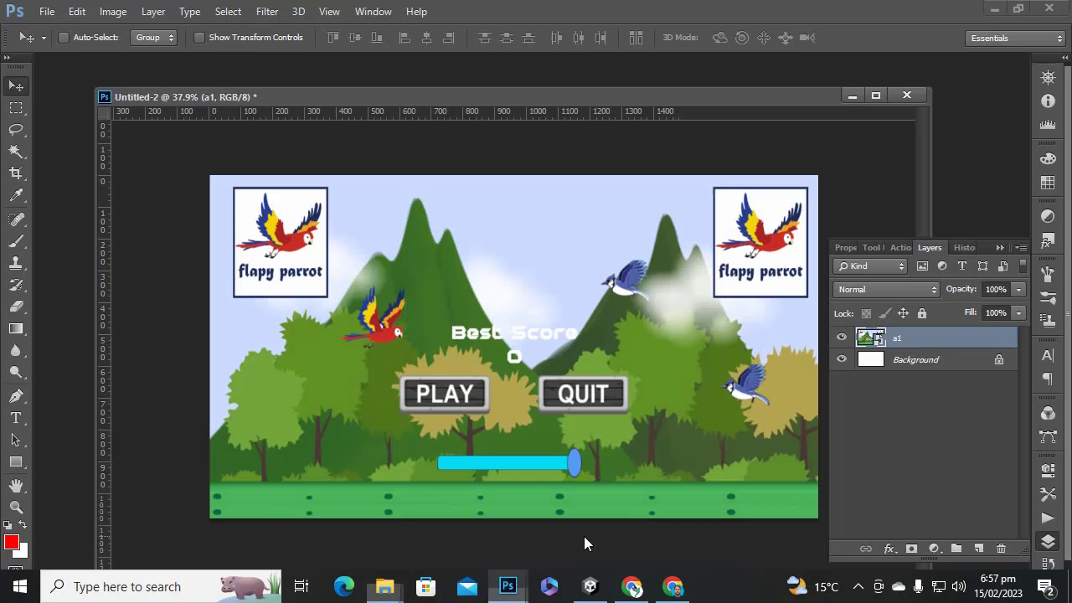
key("Return")
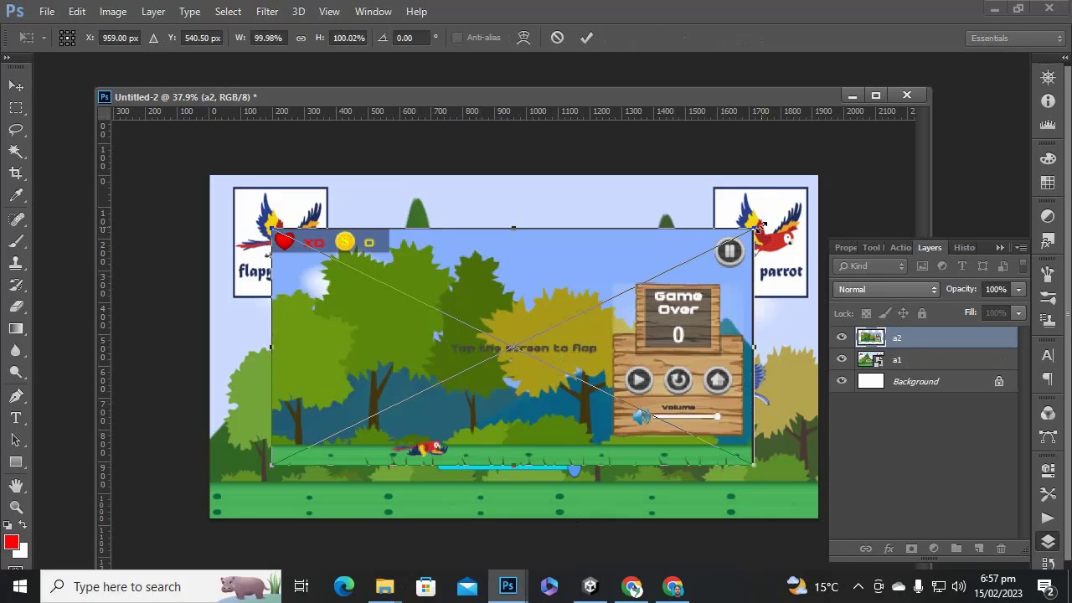
left_click_drag(759, 228, 816, 176)
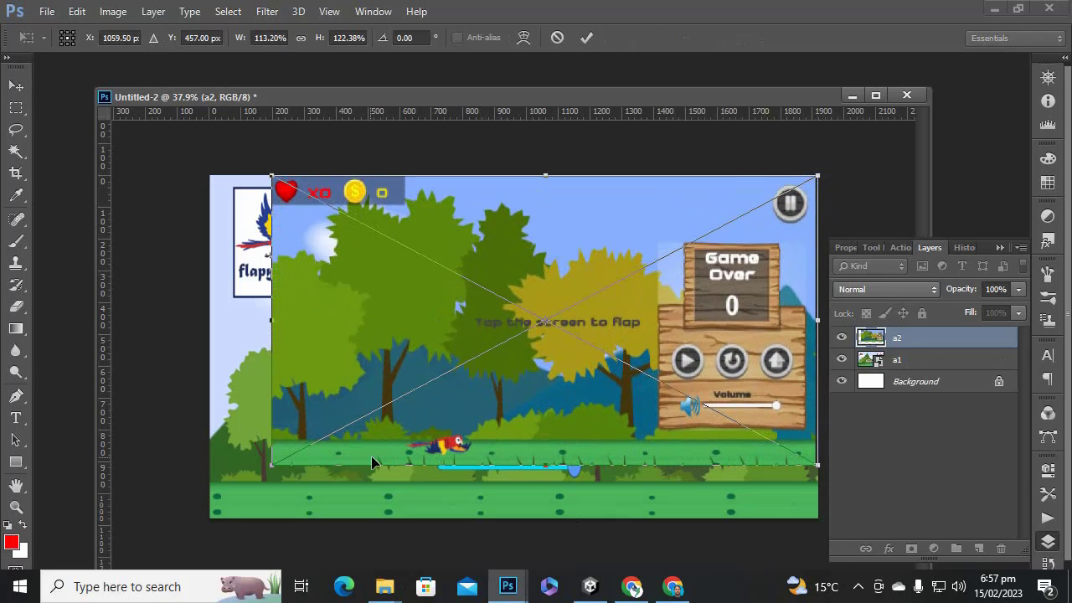
left_click_drag(271, 469, 209, 521)
key("Return")
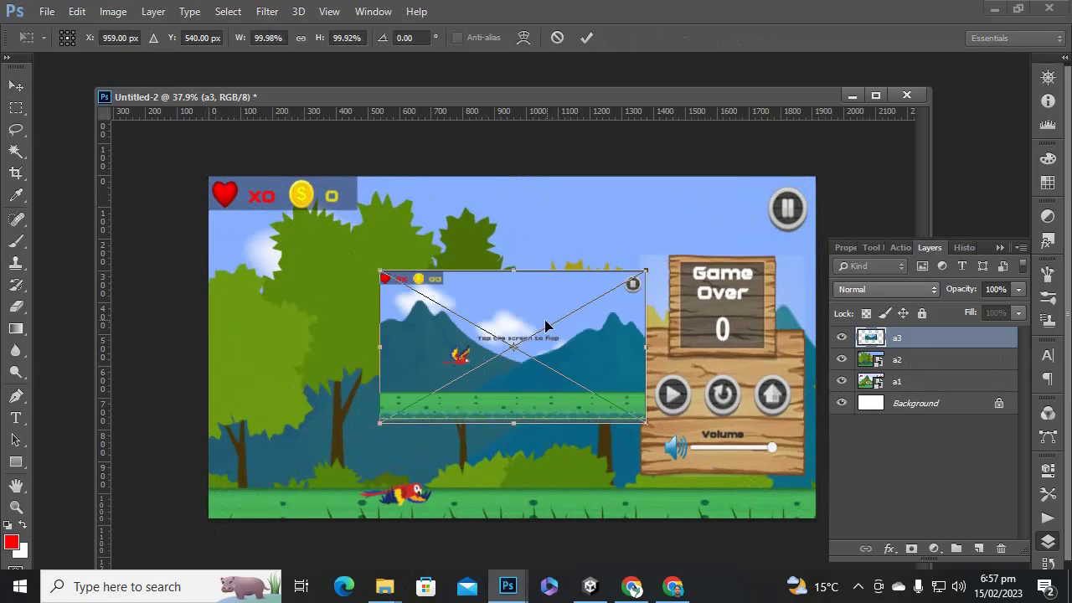
left_click_drag(642, 273, 816, 179)
left_click_drag(368, 430, 209, 518)
key("Return")
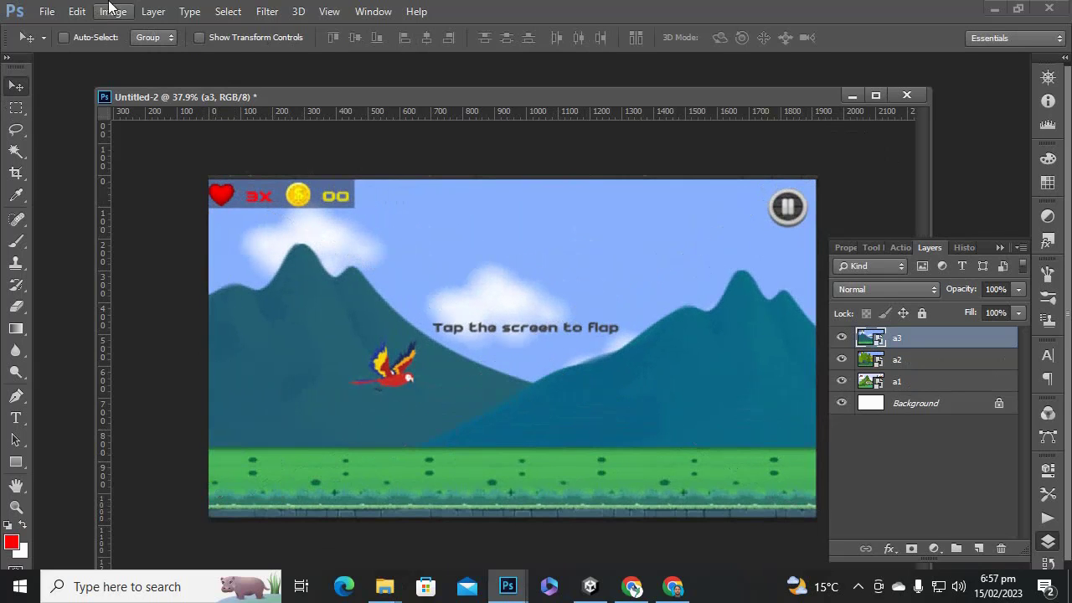
Save the image as a JPEG named 1920b.jpg.
left_click(47, 11)
left_click(87, 166)
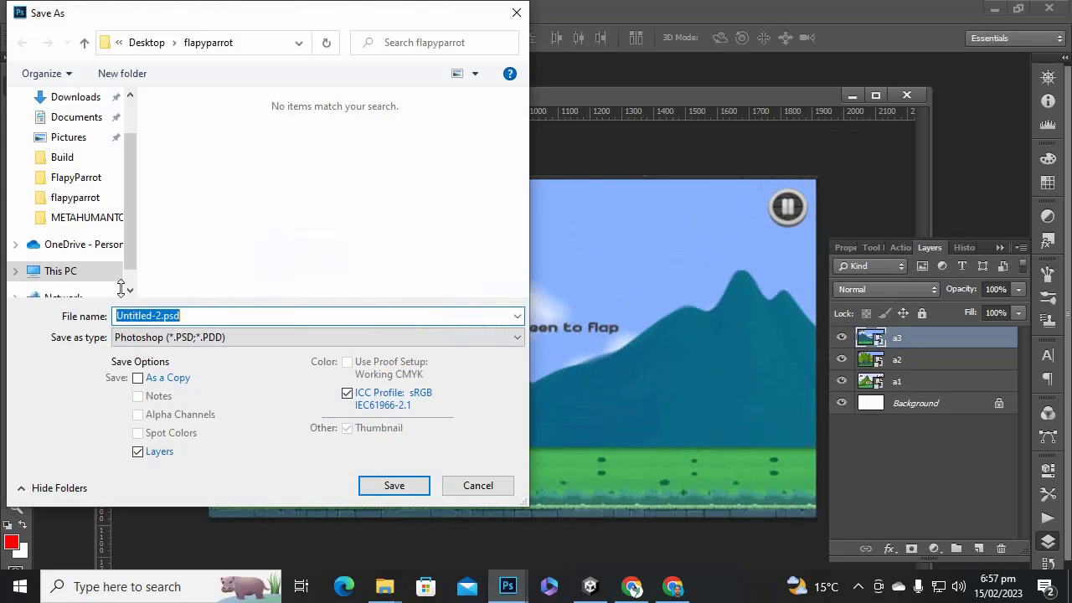
left_click(250, 339)
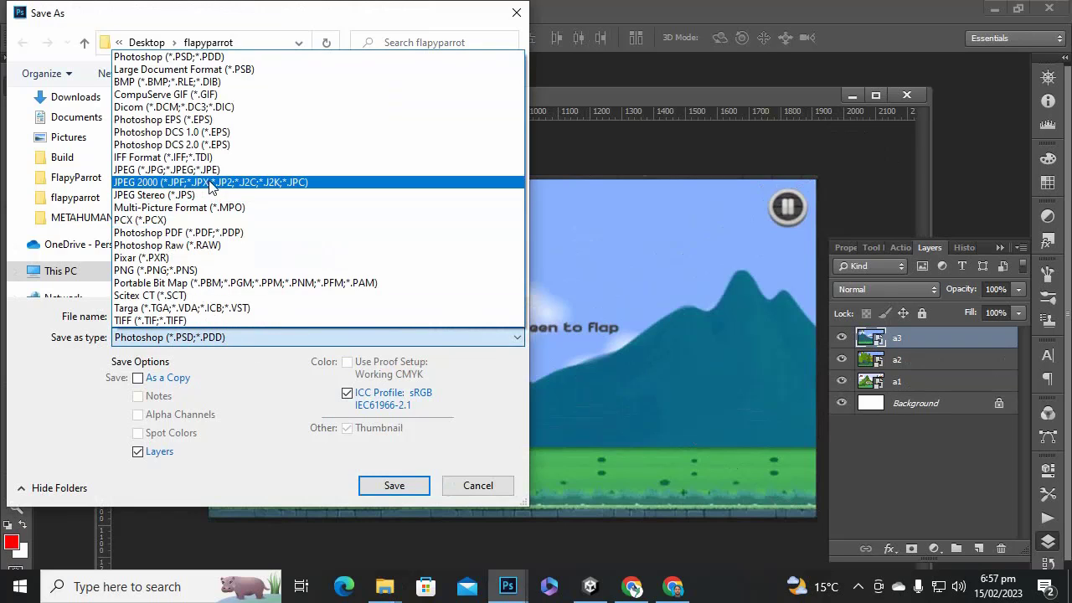
left_click(206, 169)
left_click(204, 158)
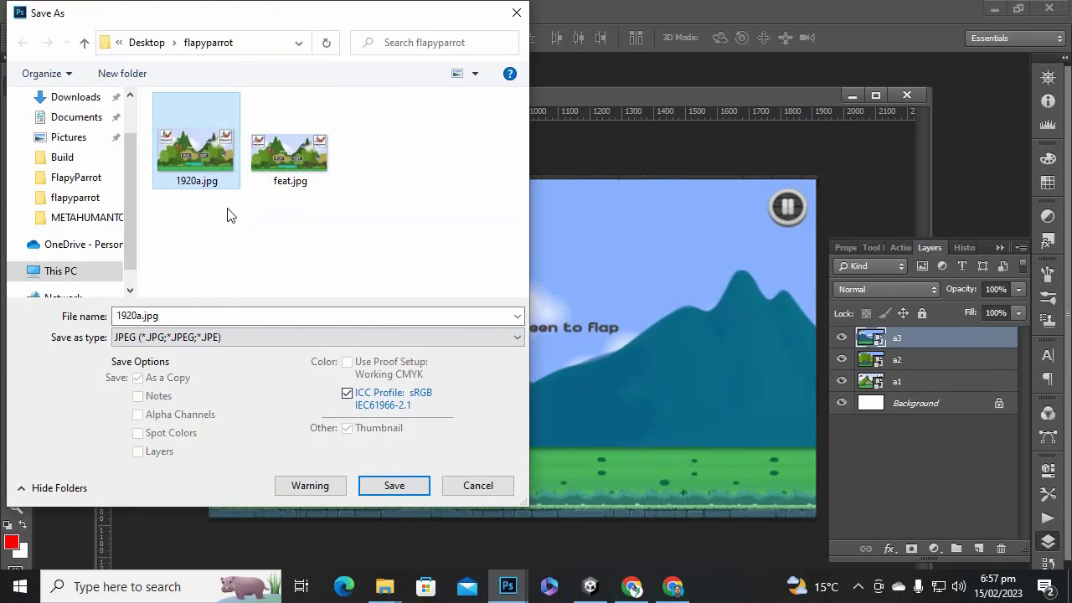
double_click(164, 315)
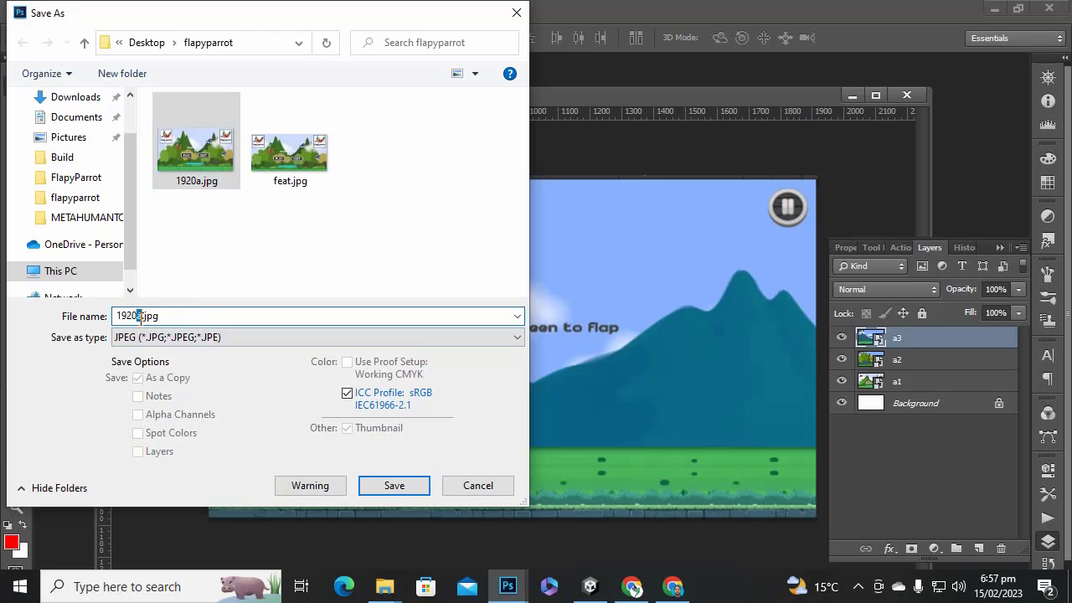
type("b")
key("Return")
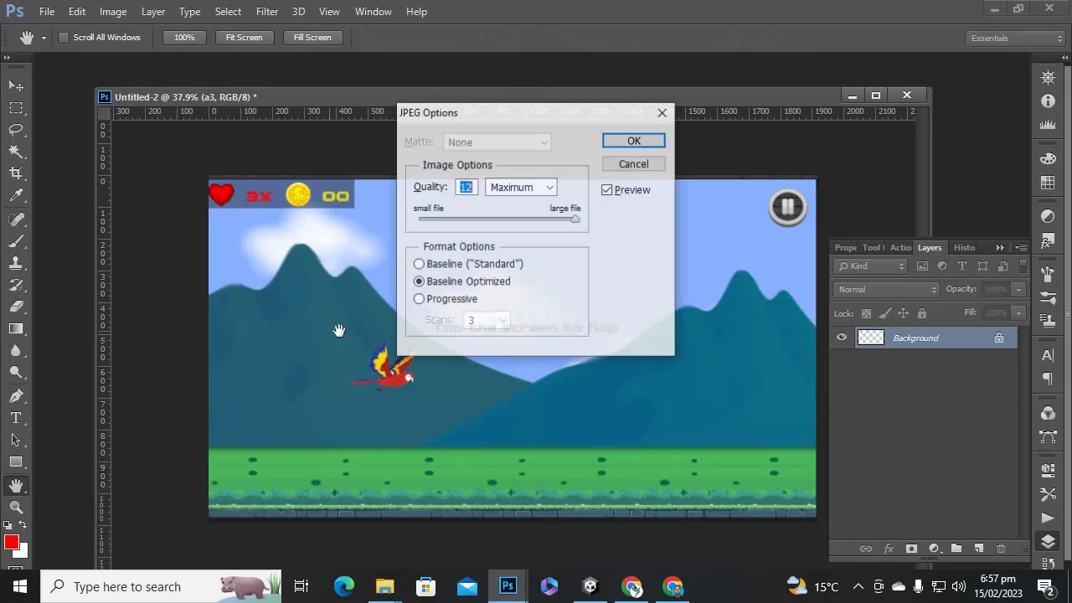
left_click(634, 141)
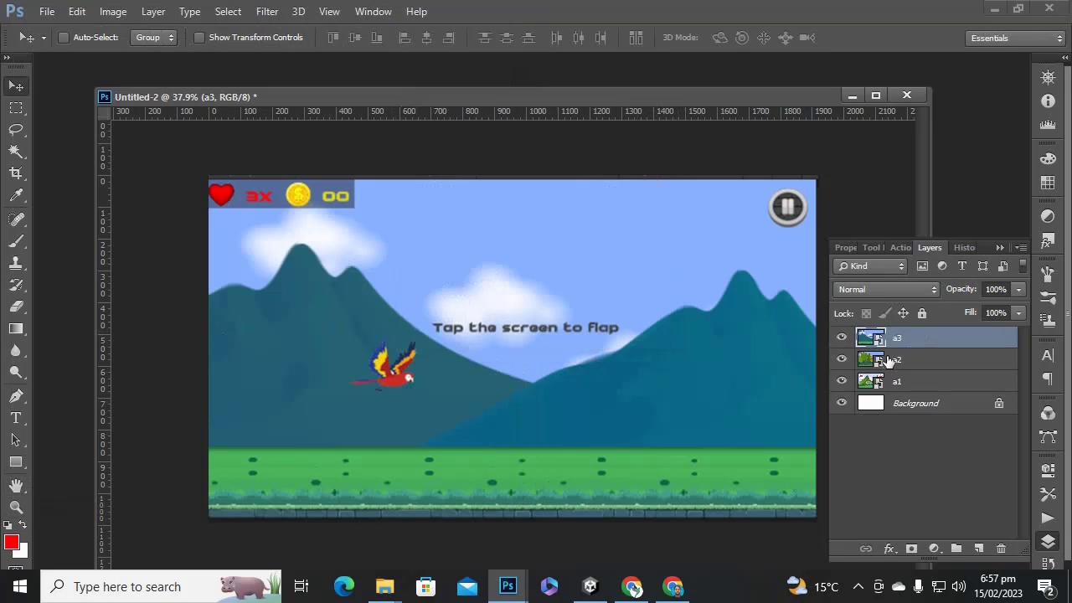
Delete the a3 layer and save the a2 screen as 1920c.jpg.
key("Delete")
left_click(47, 11)
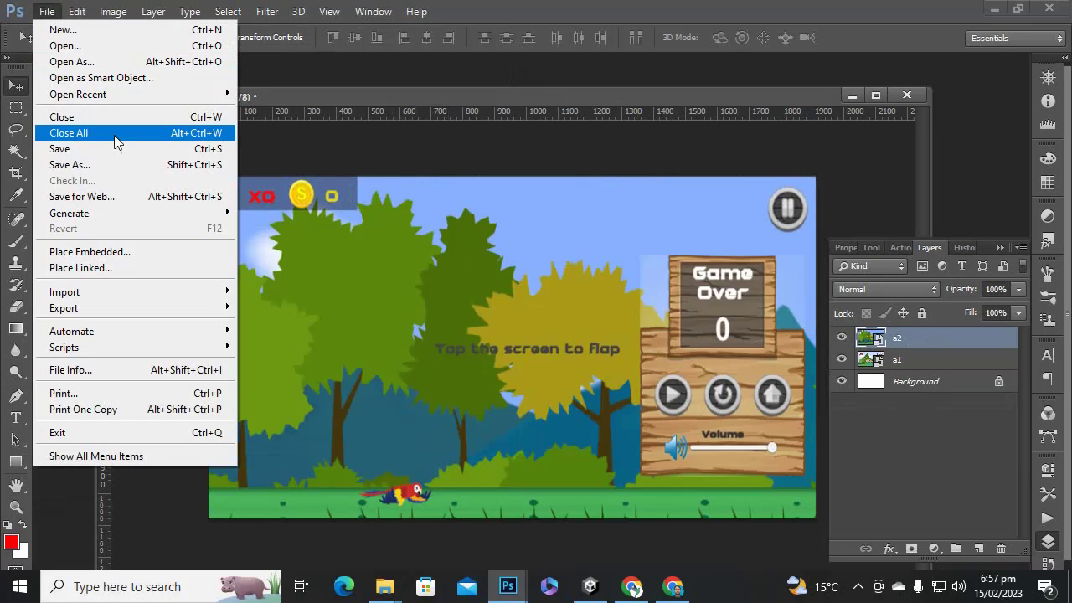
left_click(140, 171)
left_click(301, 337)
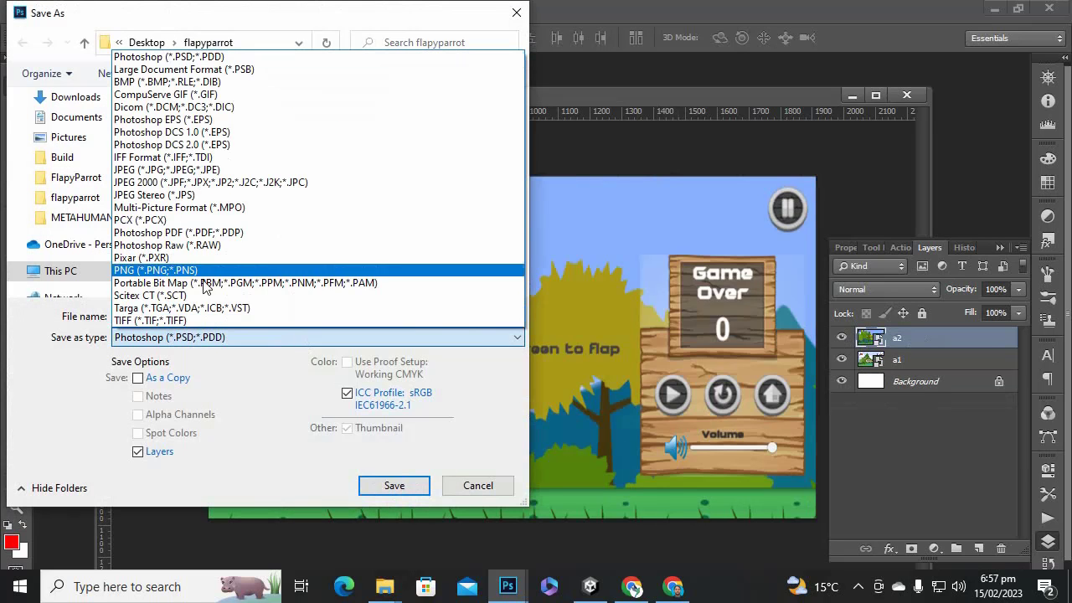
left_click(185, 170)
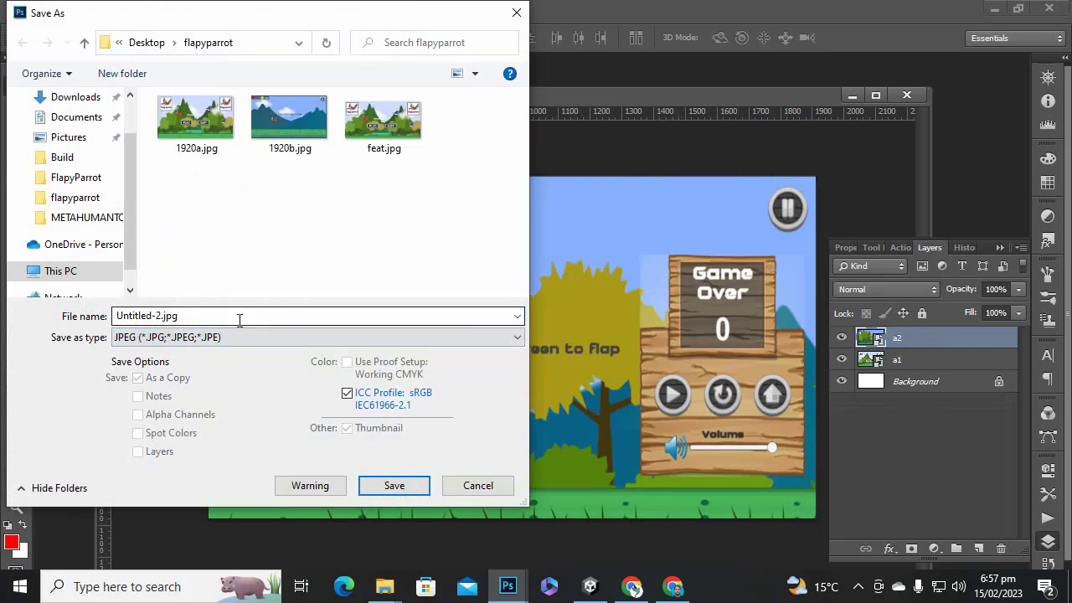
left_click(300, 128)
double_click(196, 316)
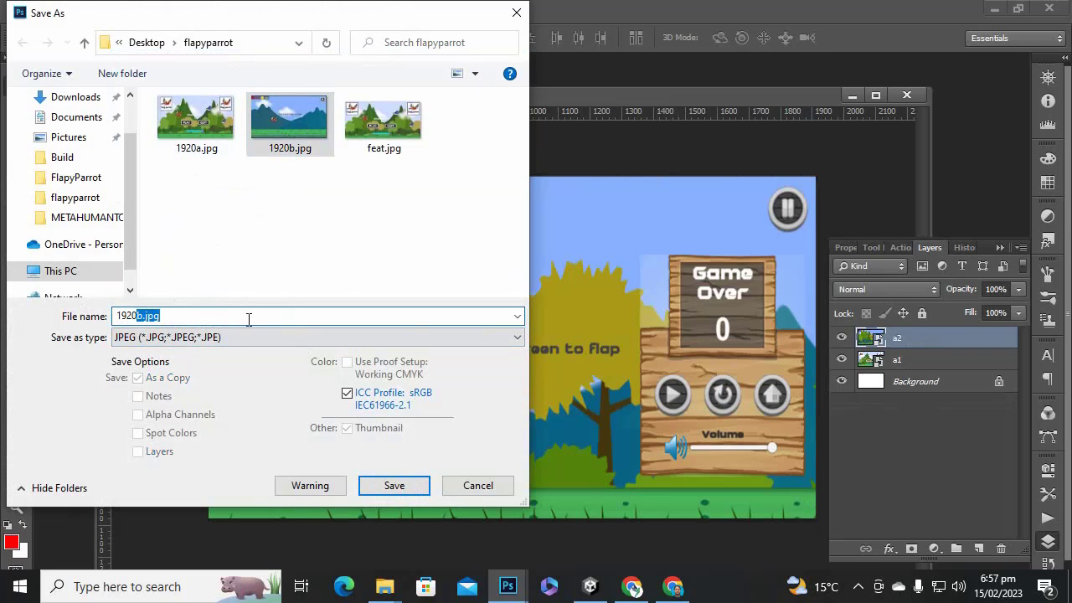
type("c")
key("Return")
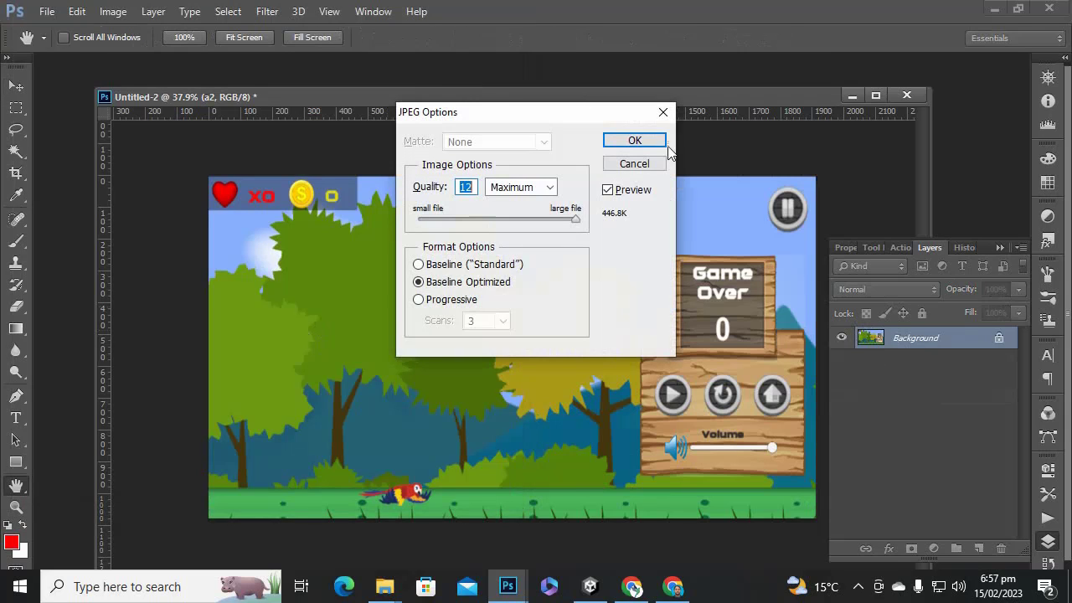
left_click(661, 141)
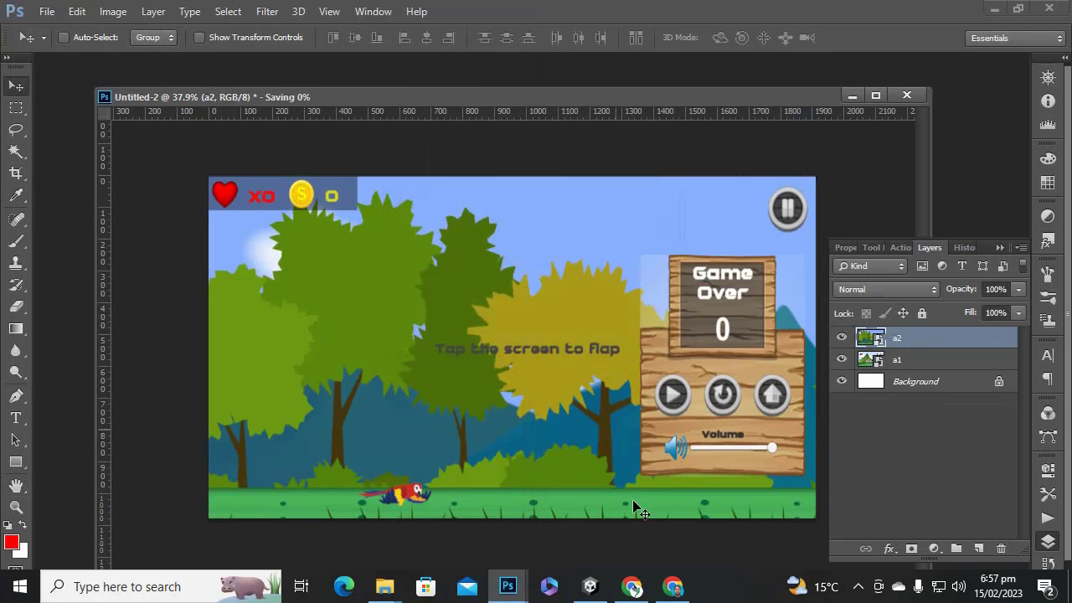
left_click(673, 587)
Upload feat.jpg as the feature graphic.
scroll(447, 354, "up", 10)
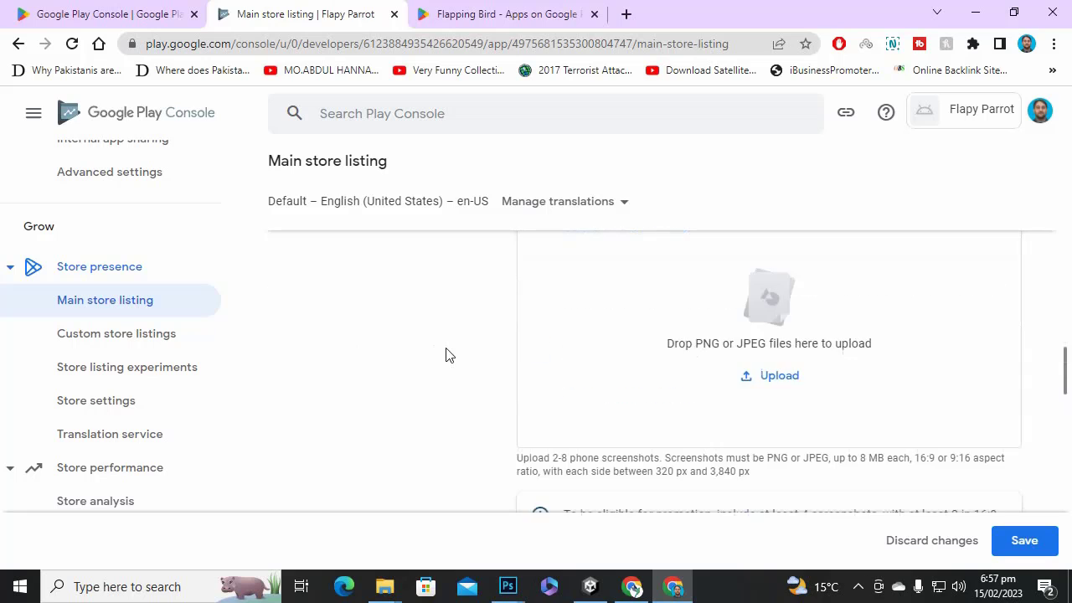
scroll(478, 377, "down", 5)
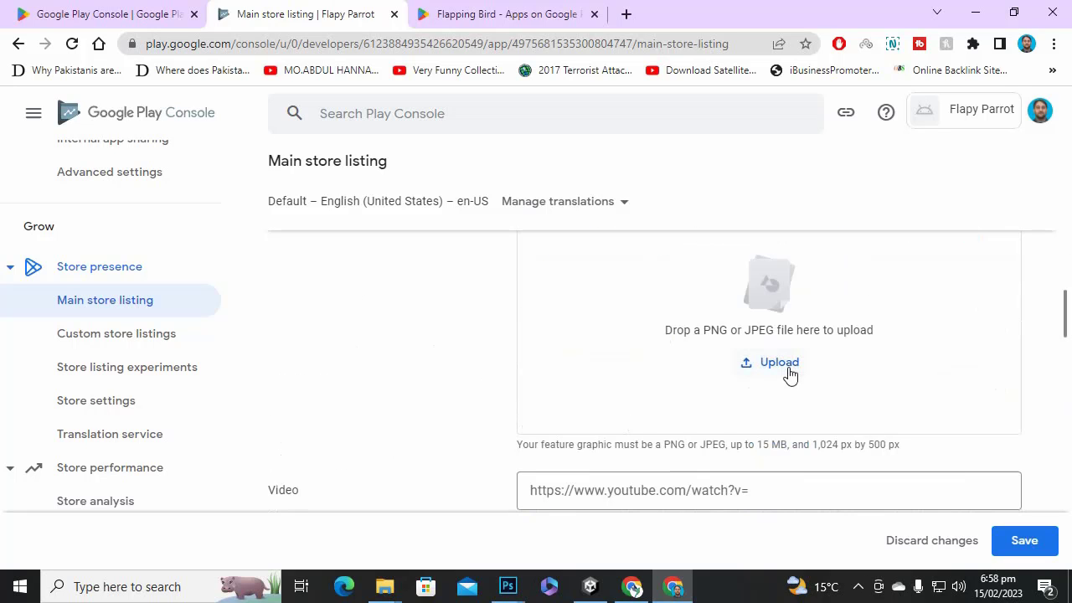
left_click(788, 374)
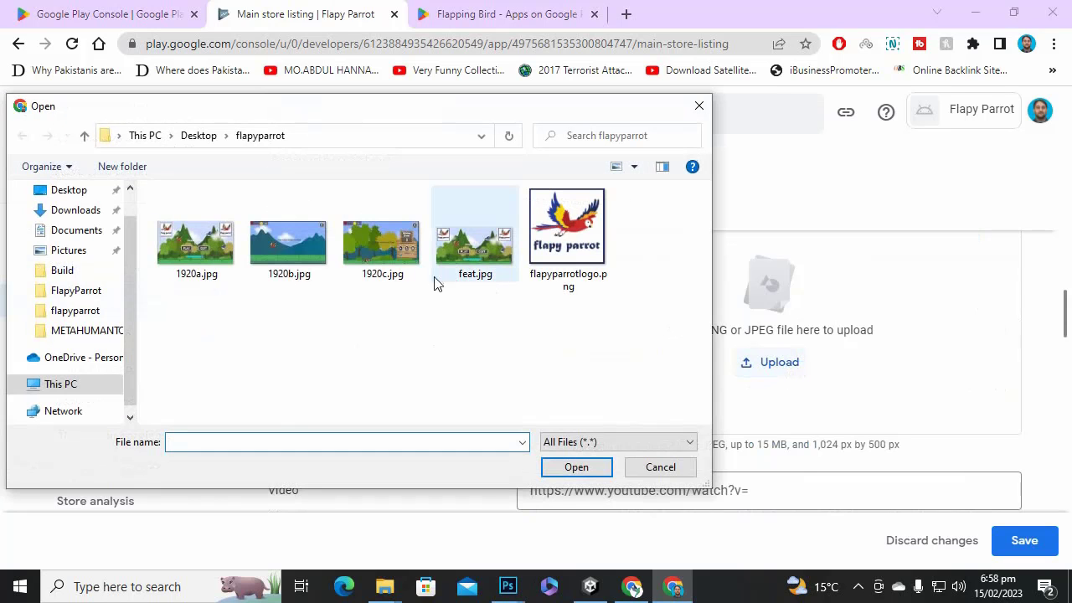
double_click(485, 259)
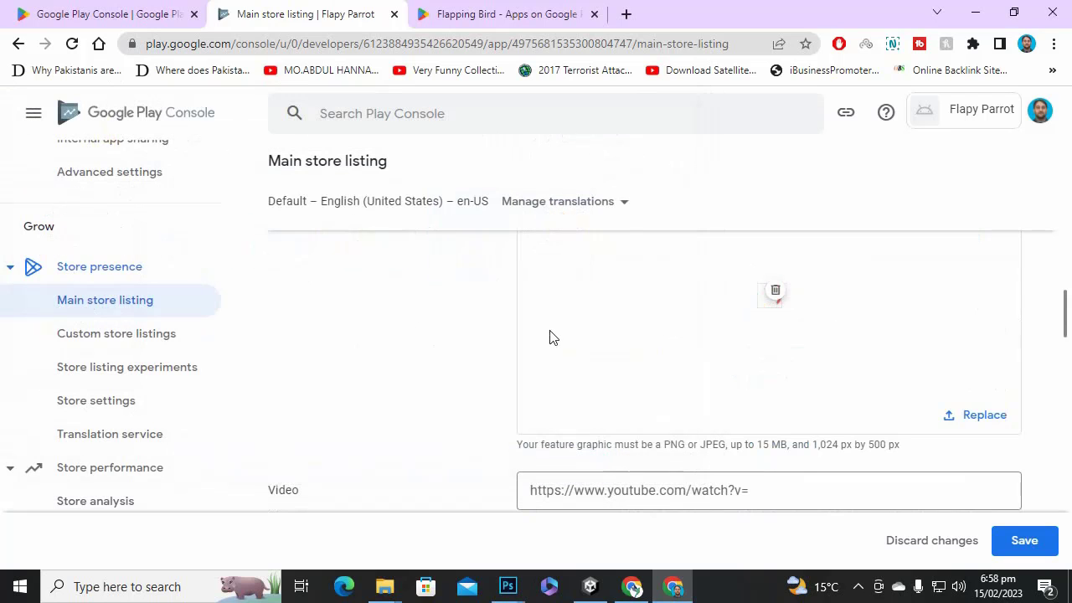
Upload 1920a.jpg through 1920c.jpg as phone screenshots.
scroll(550, 335, "down", 2)
scroll(570, 340, "down", 2)
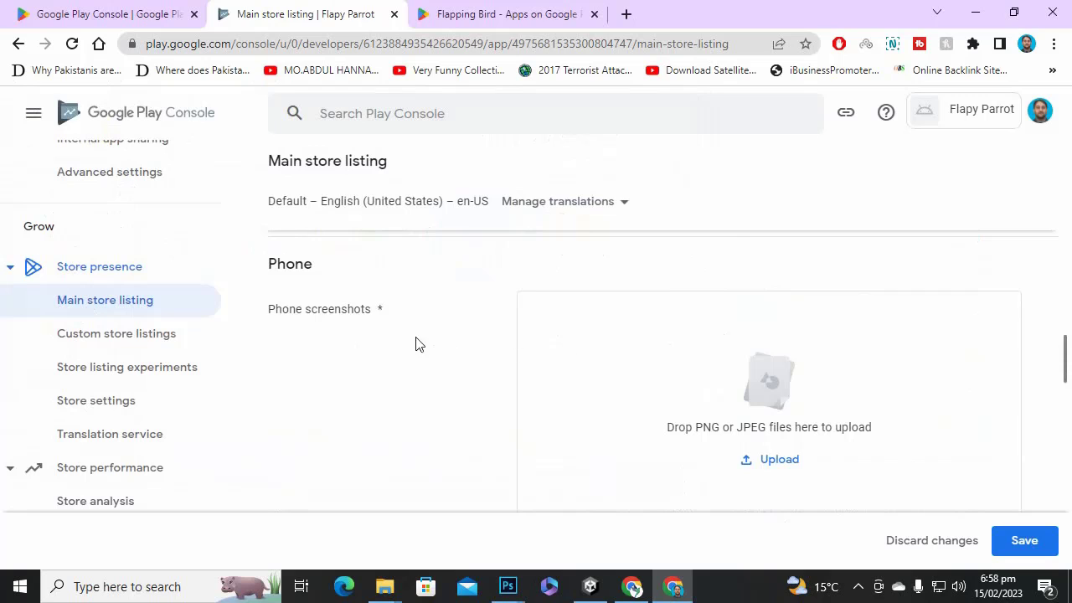
scroll(436, 359, "down", 1)
left_click(785, 378)
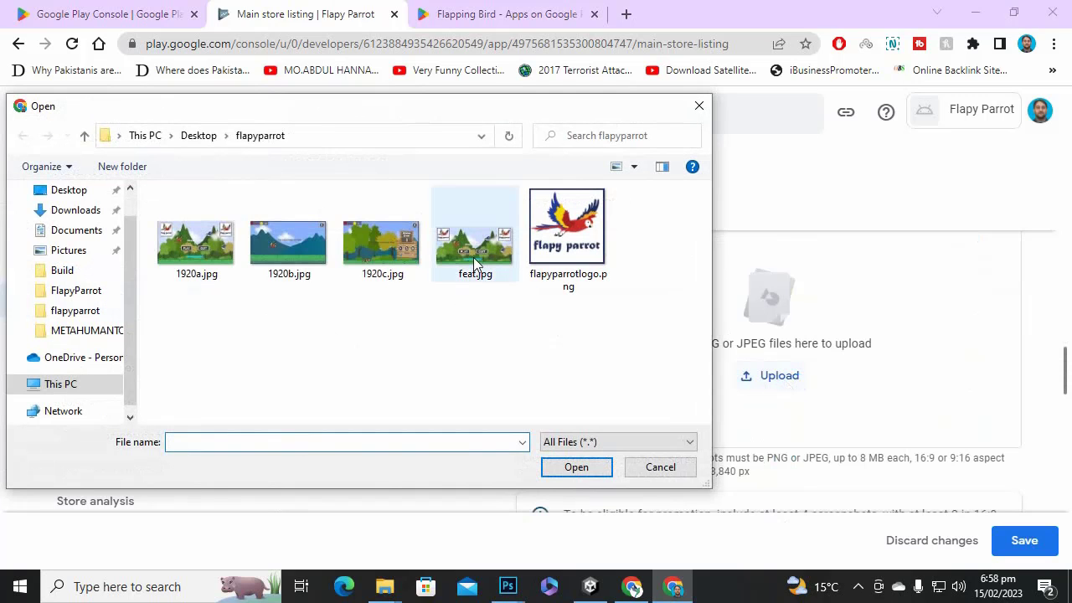
left_click(398, 255)
left_click(199, 260, "shift")
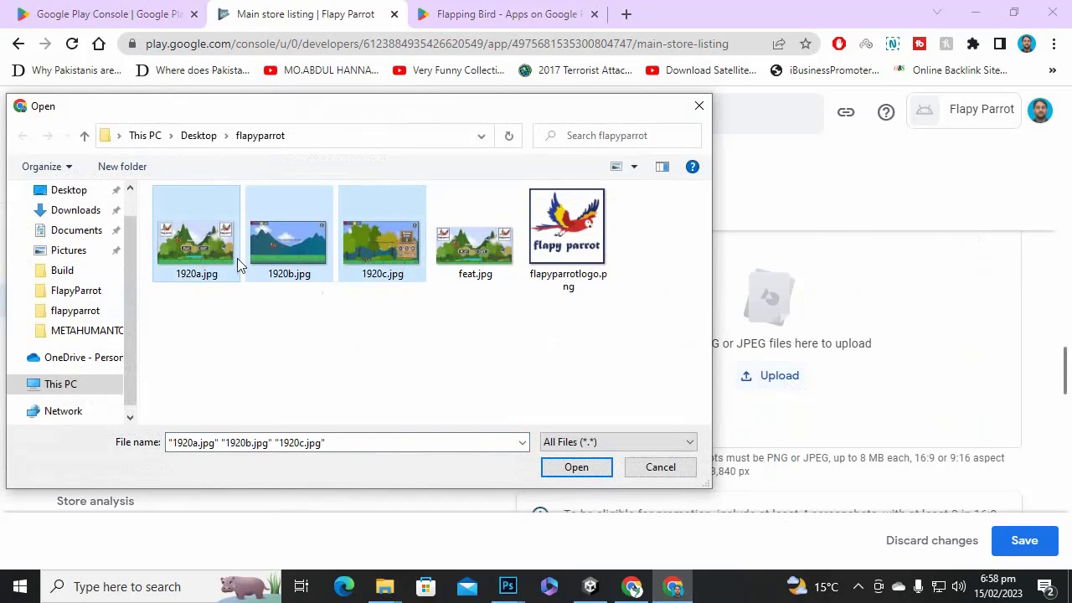
left_click(573, 467)
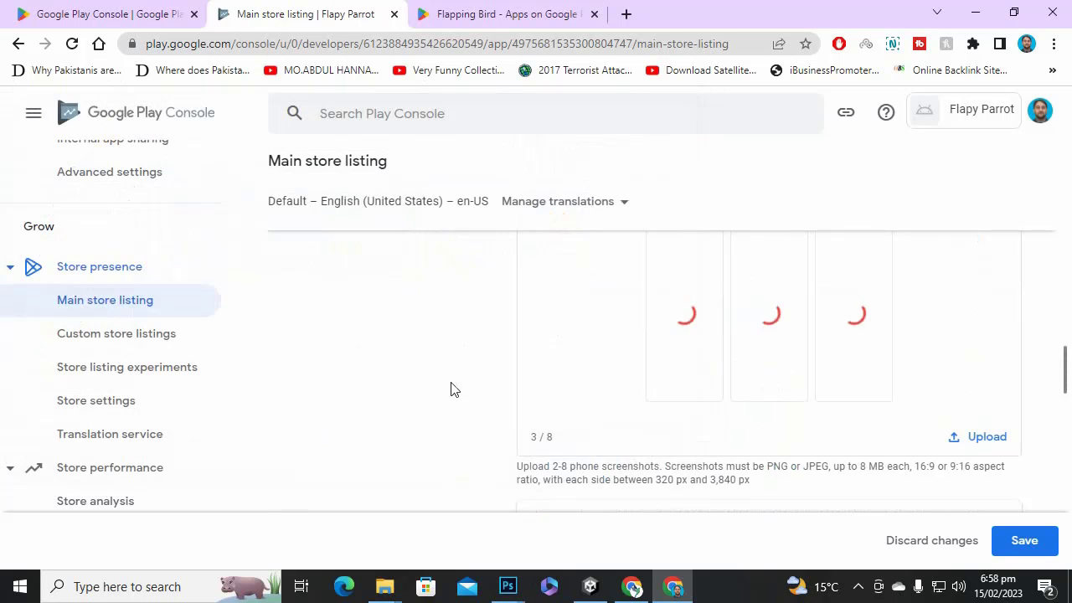
Save the store listing changes.
scroll(453, 381, "up", 5)
scroll(974, 318, "down", 1)
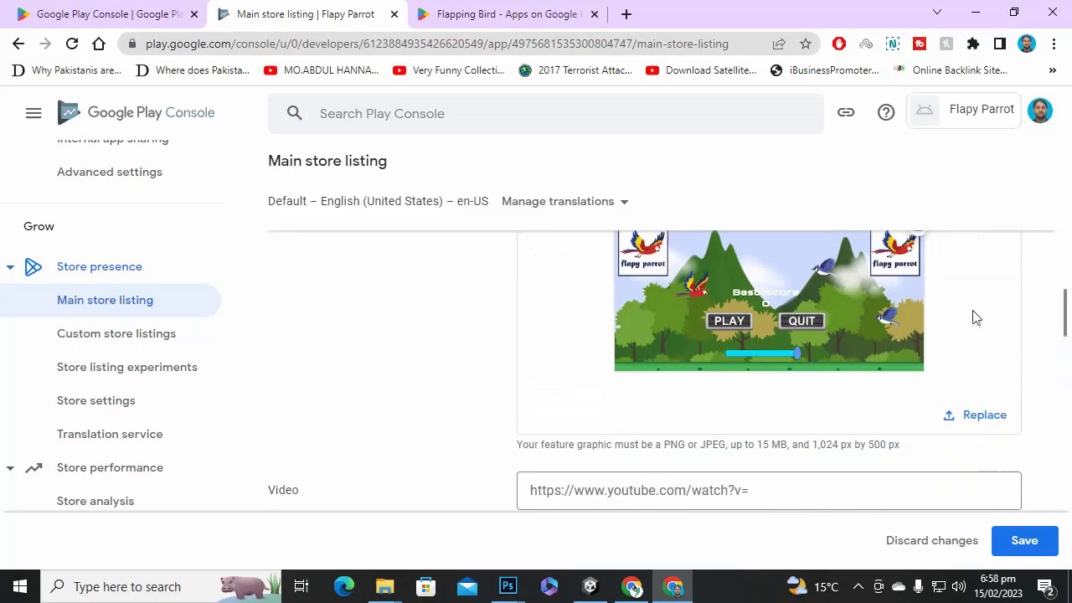
scroll(770, 310, "down", 4)
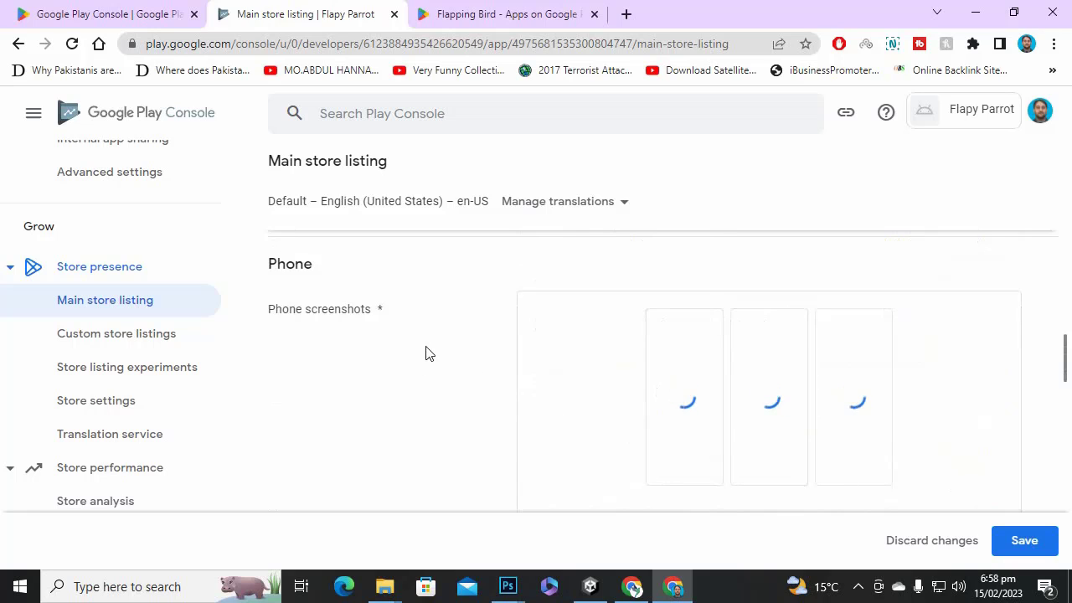
scroll(425, 352, "down", 2)
scroll(757, 410, "up", 2)
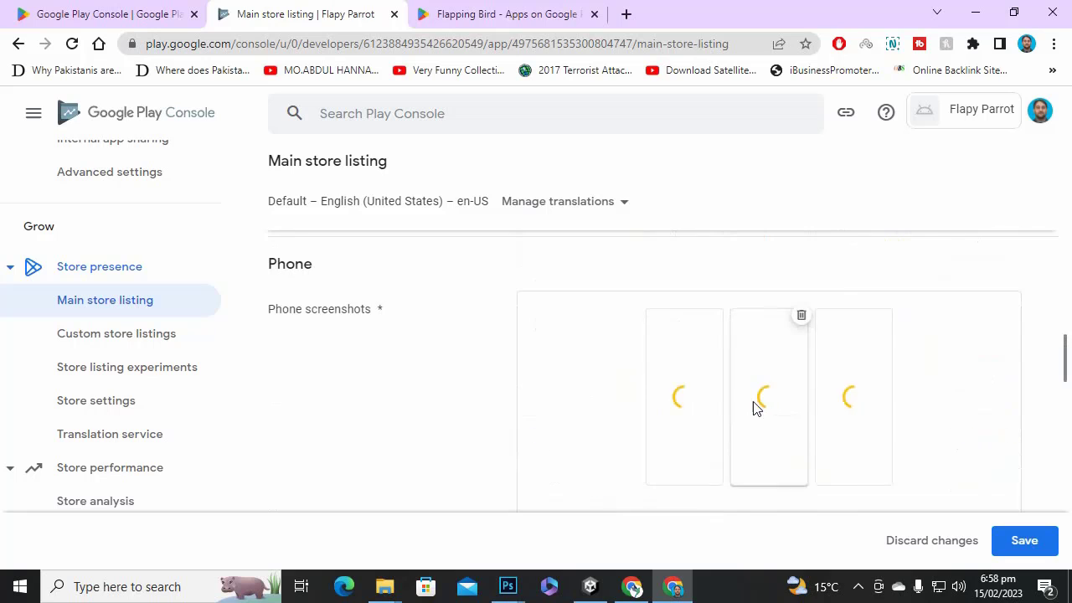
left_click(857, 586)
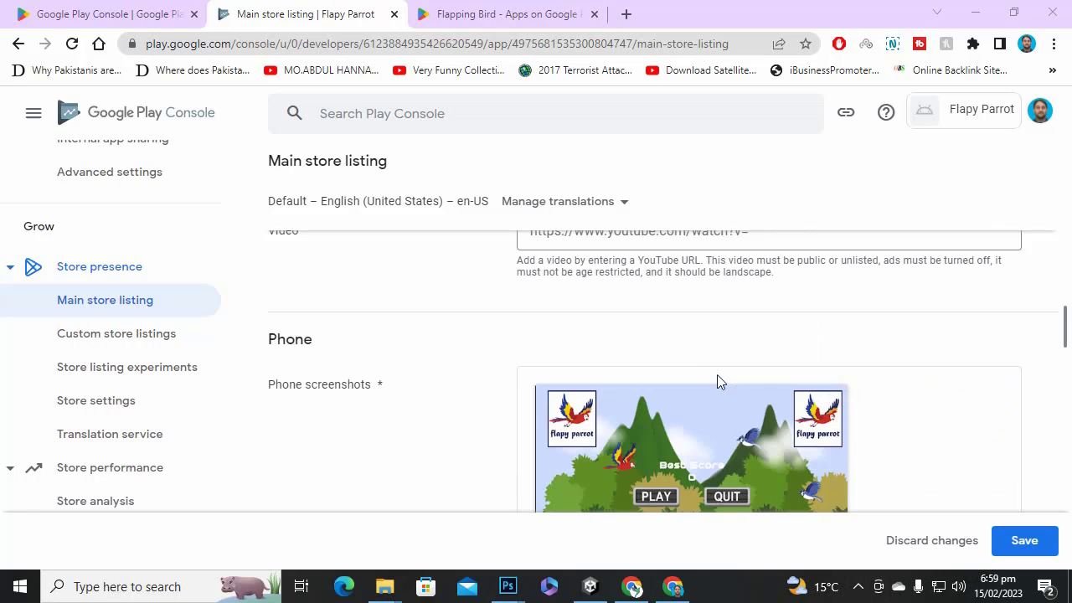
scroll(695, 353, "down", 9)
scroll(697, 360, "down", 3)
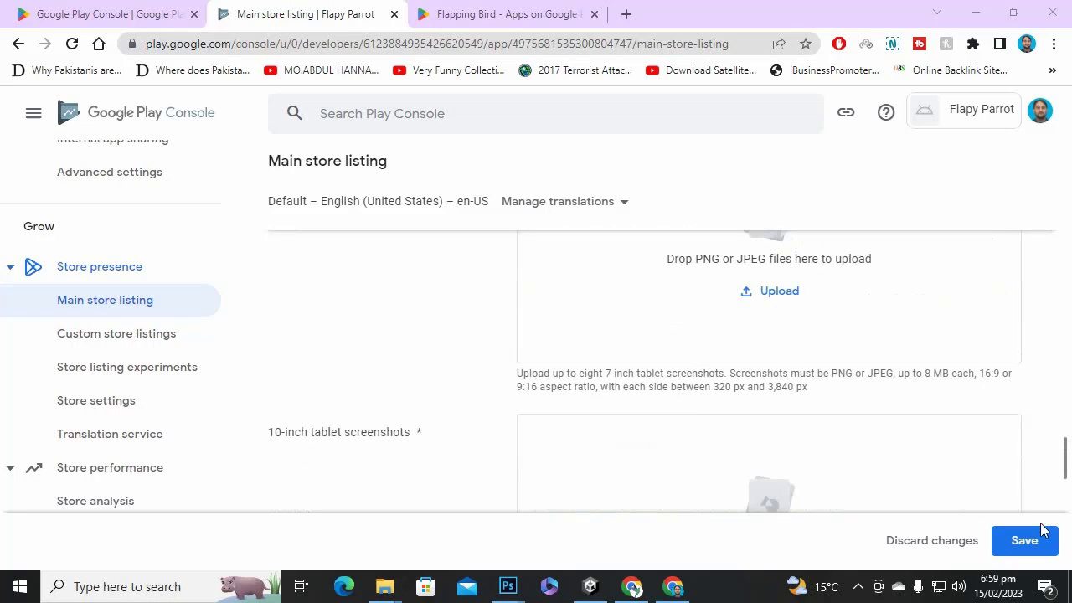
left_click(1035, 540)
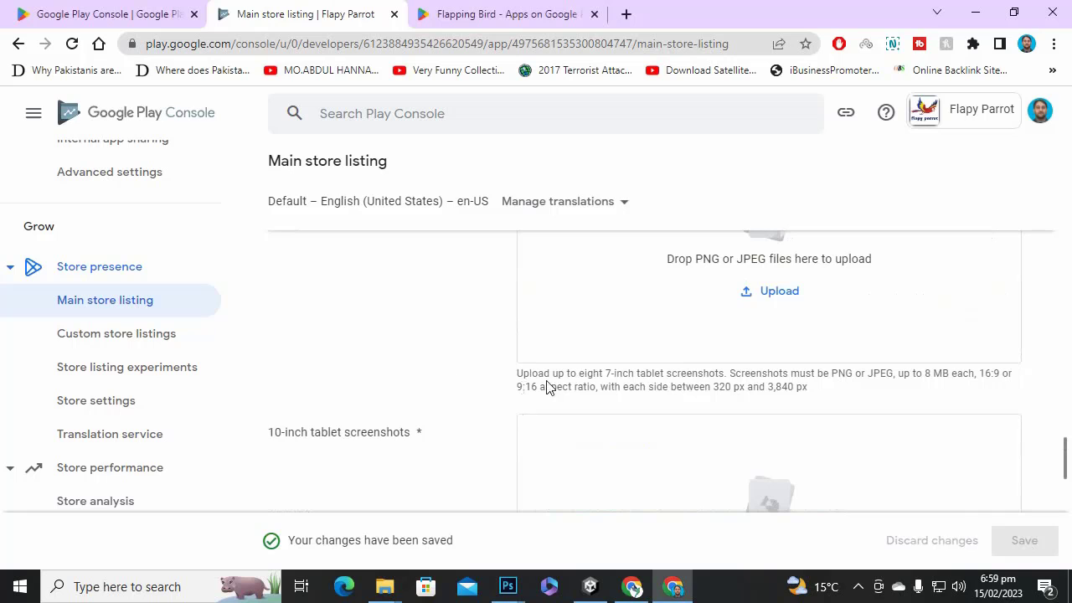
scroll(546, 387, "up", 4)
scroll(678, 342, "up", 15)
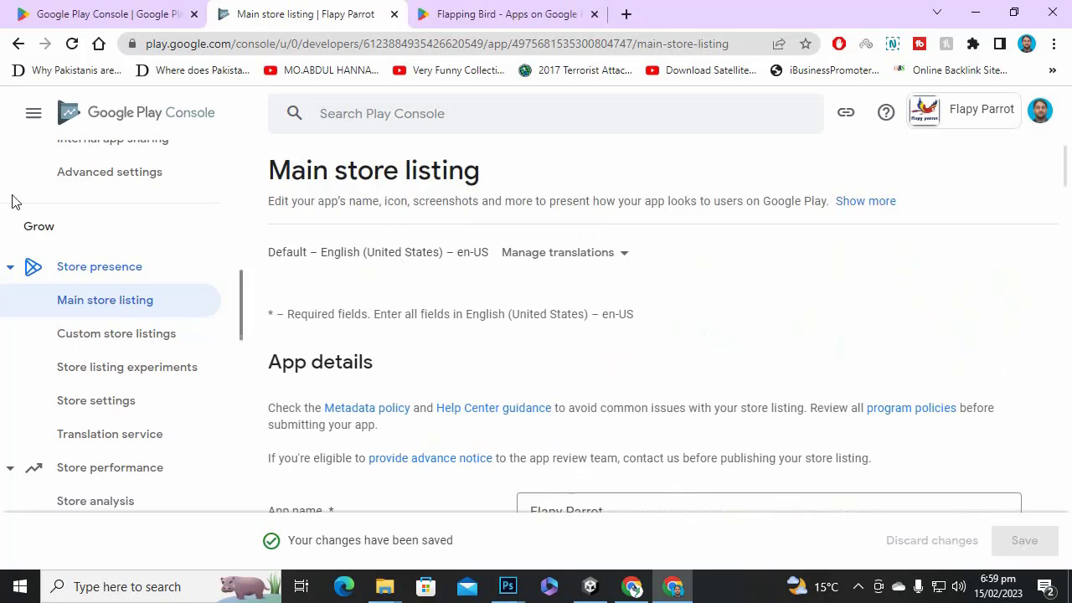
Open Flapy Parrot's Store settings page and expand the game Category dropdown.
scroll(140, 300, "up", 5)
scroll(142, 304, "down", 4)
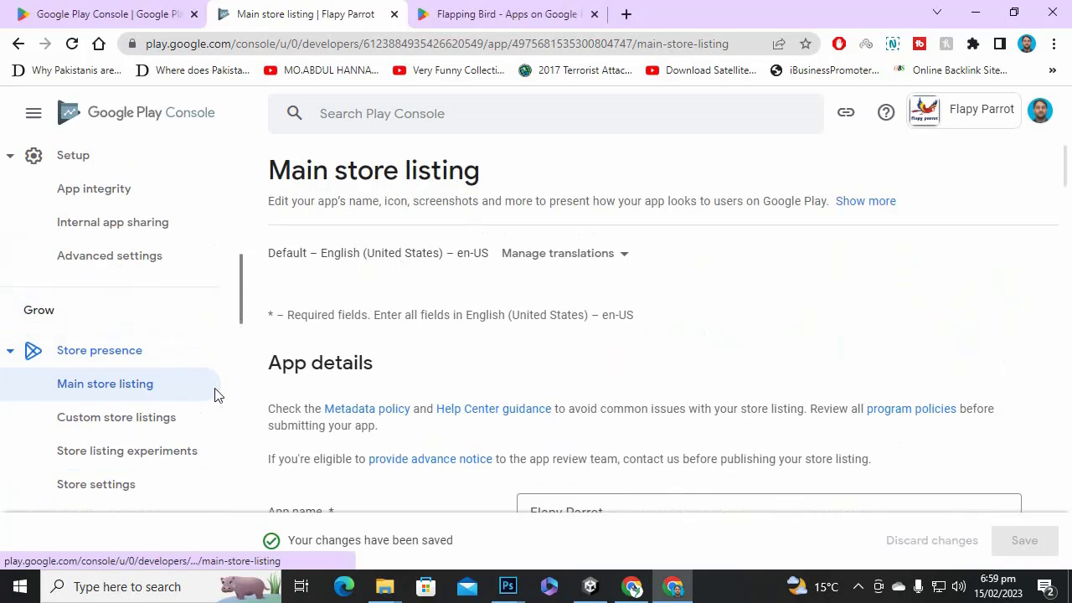
scroll(394, 335, "down", 2)
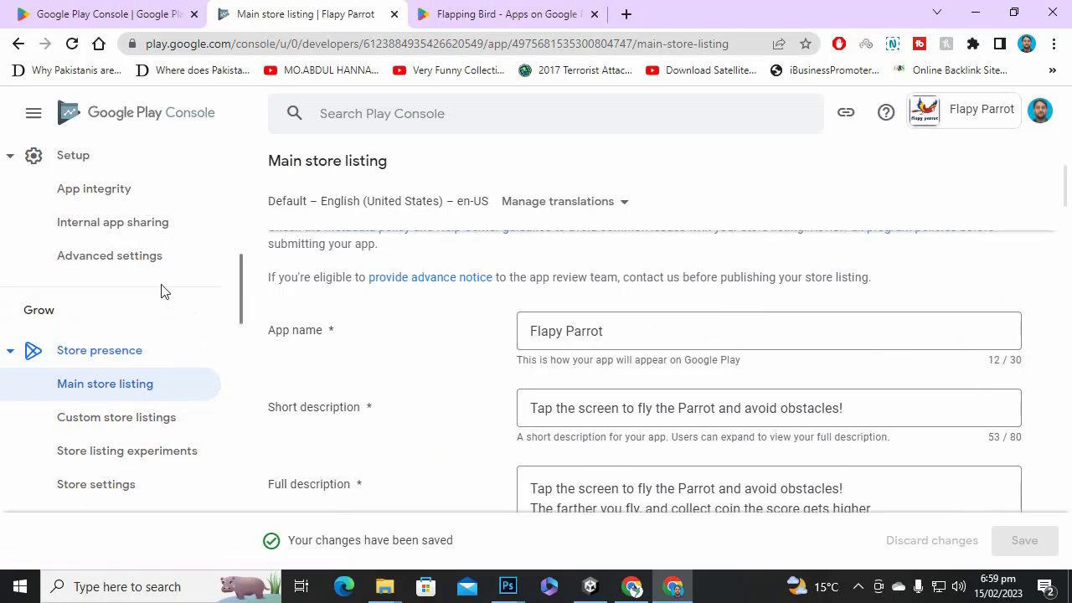
scroll(134, 411, "down", 1)
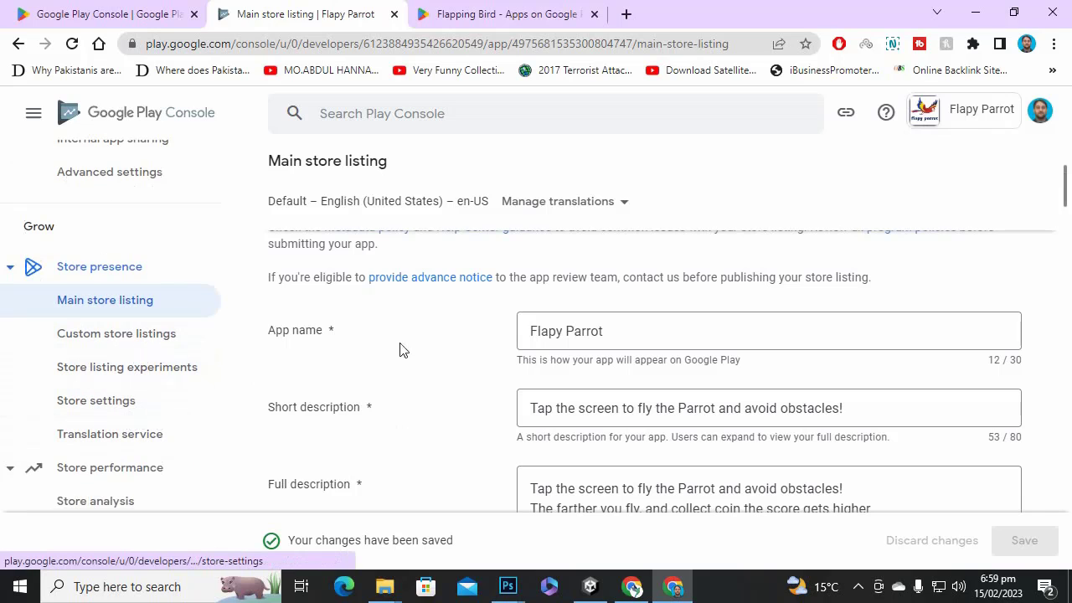
left_click(113, 408)
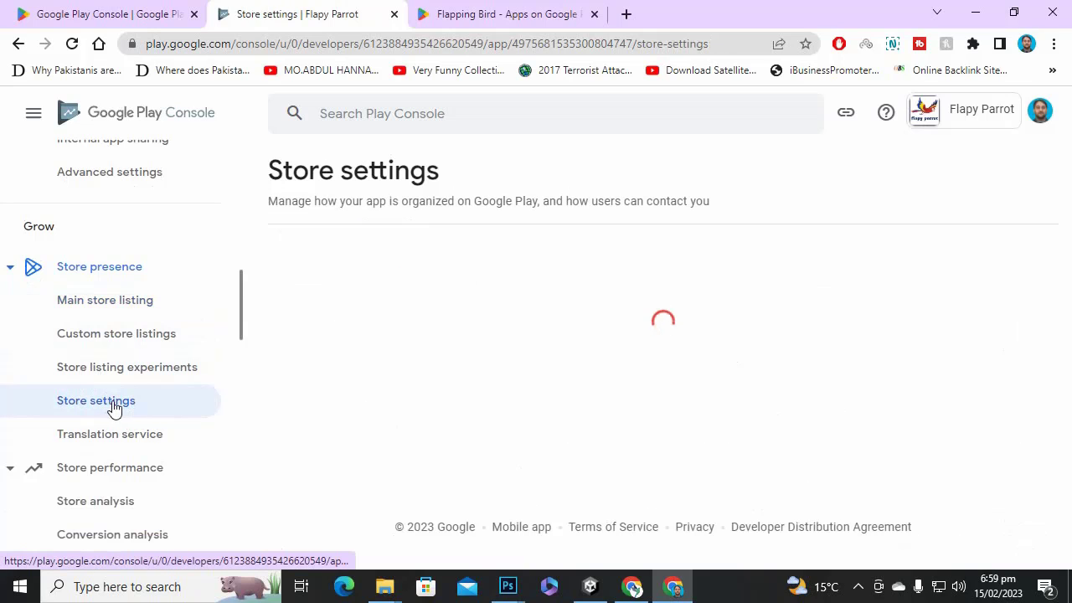
scroll(658, 303, "down", 2)
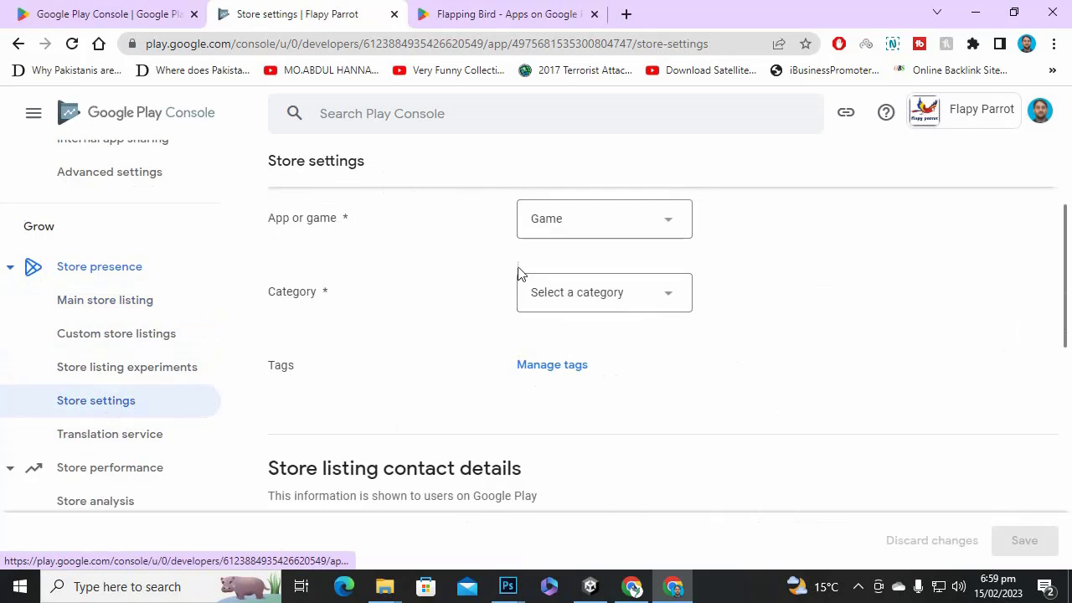
left_click(126, 346)
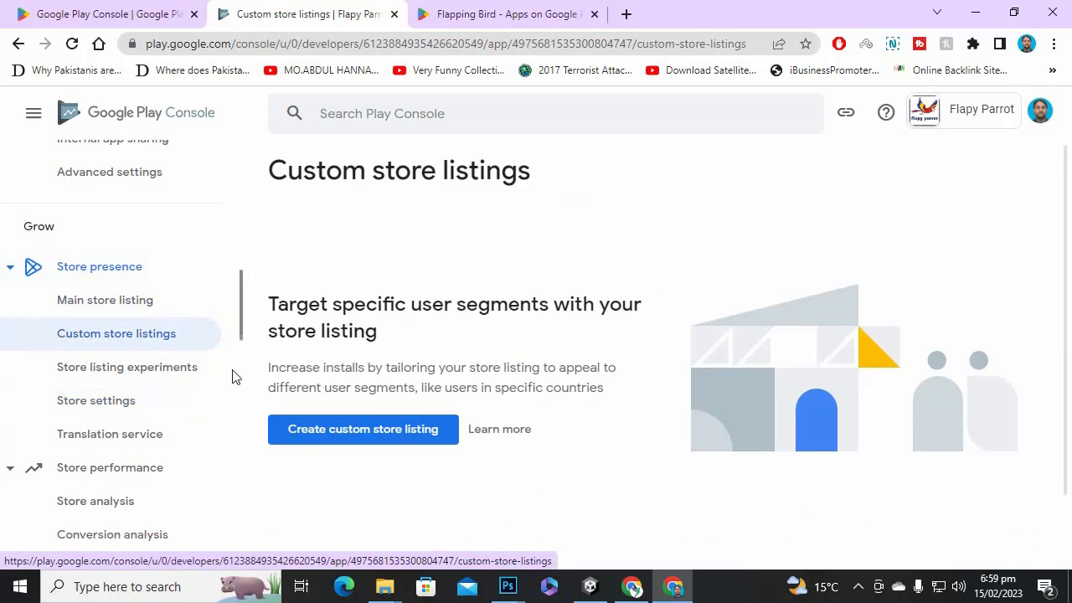
left_click(188, 371)
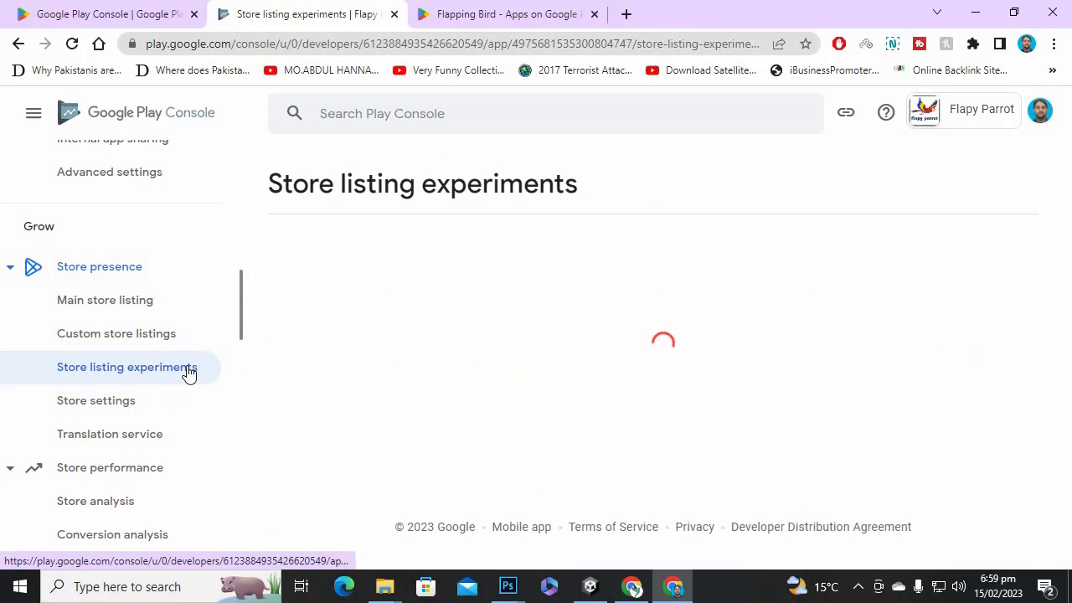
left_click(90, 404)
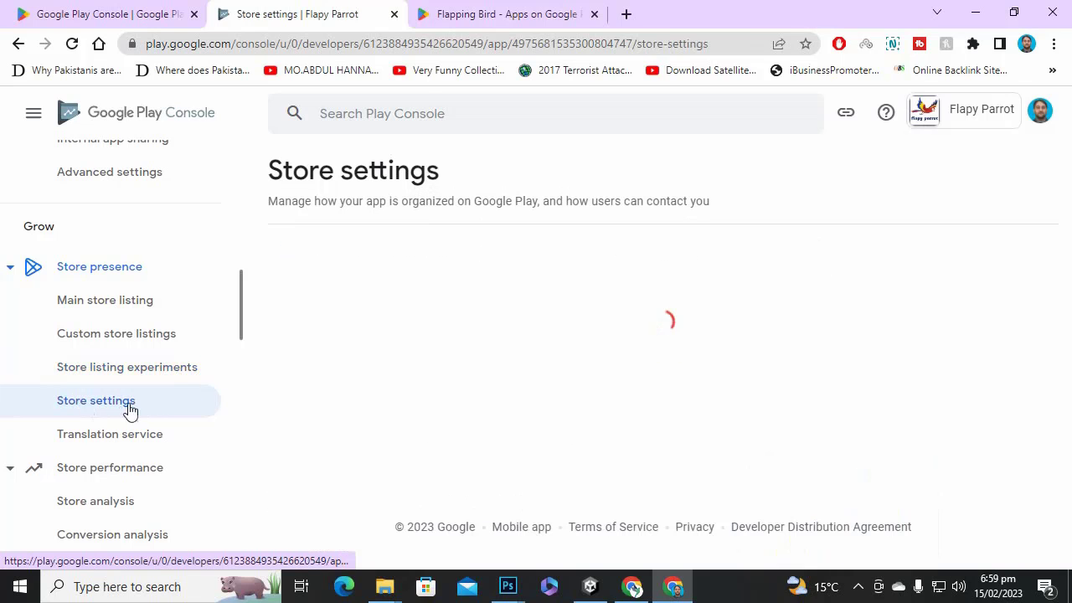
scroll(639, 398, "down", 2)
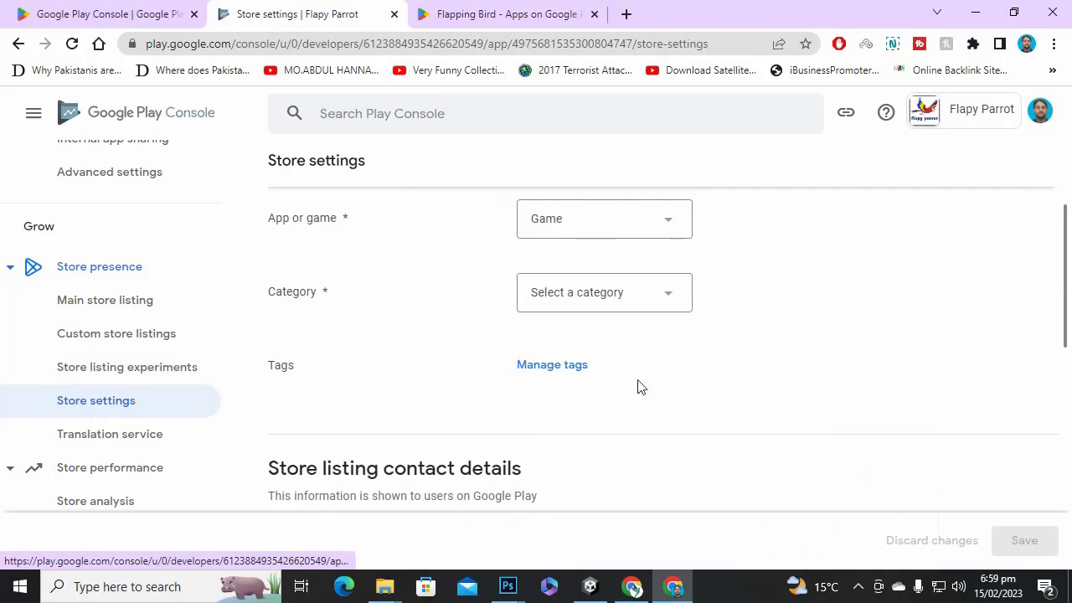
left_click(596, 300)
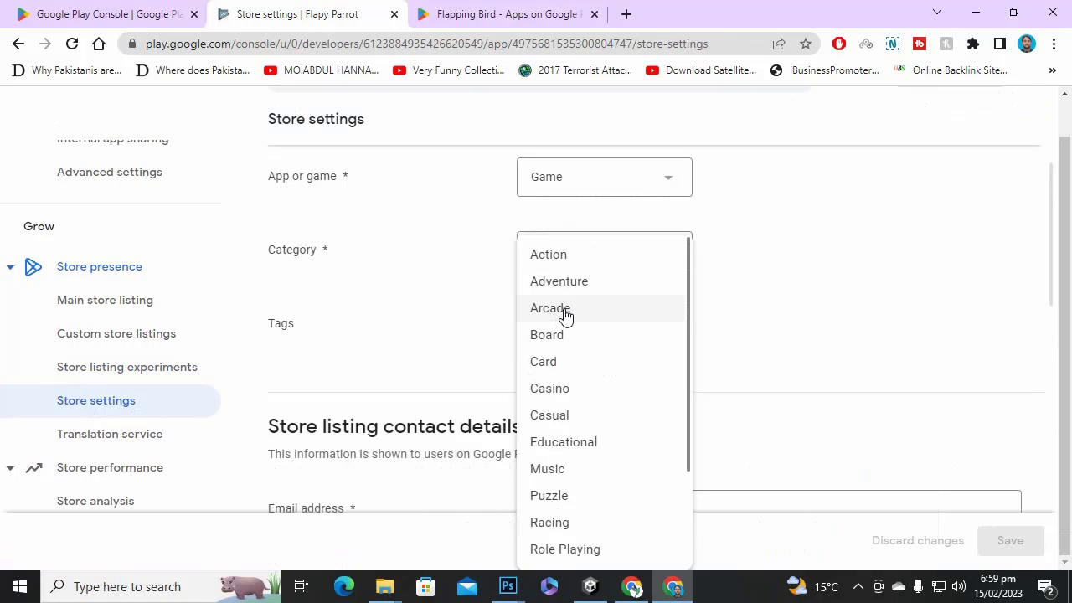
scroll(611, 364, "down", 2)
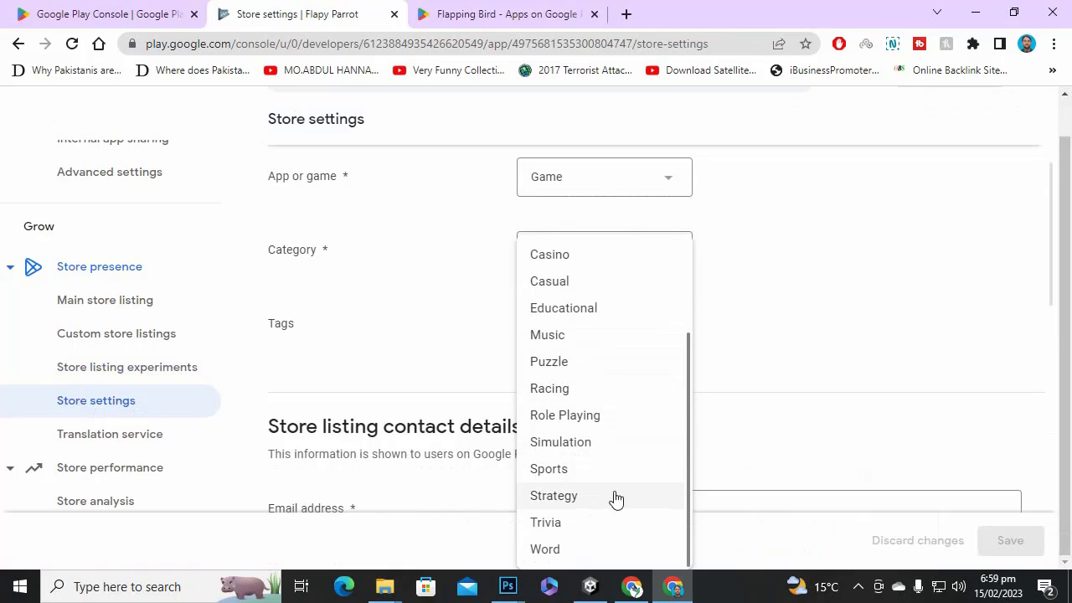
Copy the 'Flapping Bird' title from its Google Play store page.
left_click(508, 13)
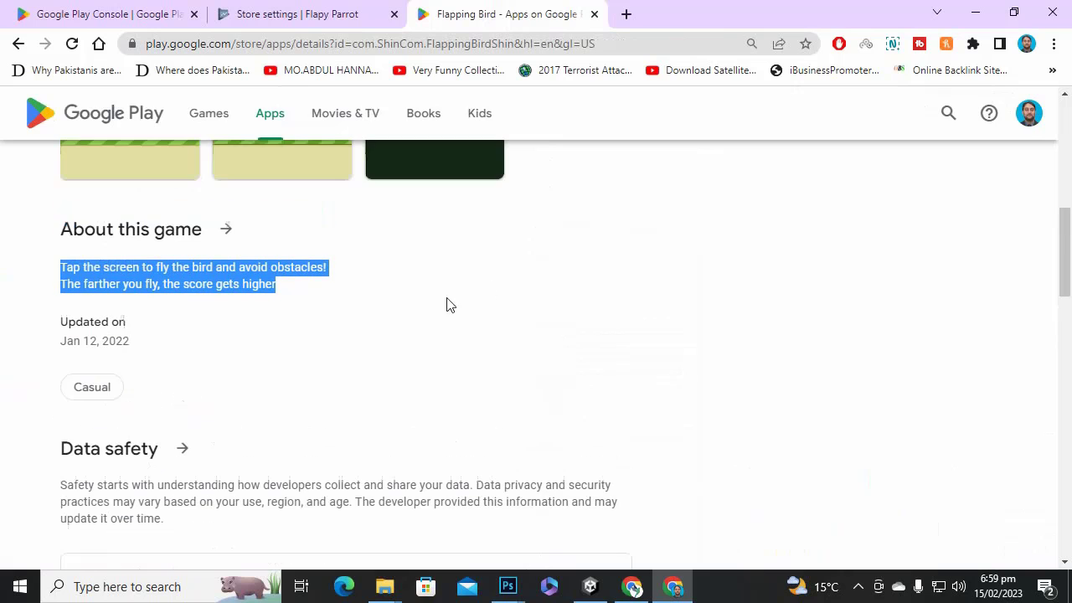
scroll(153, 368, "down", 2)
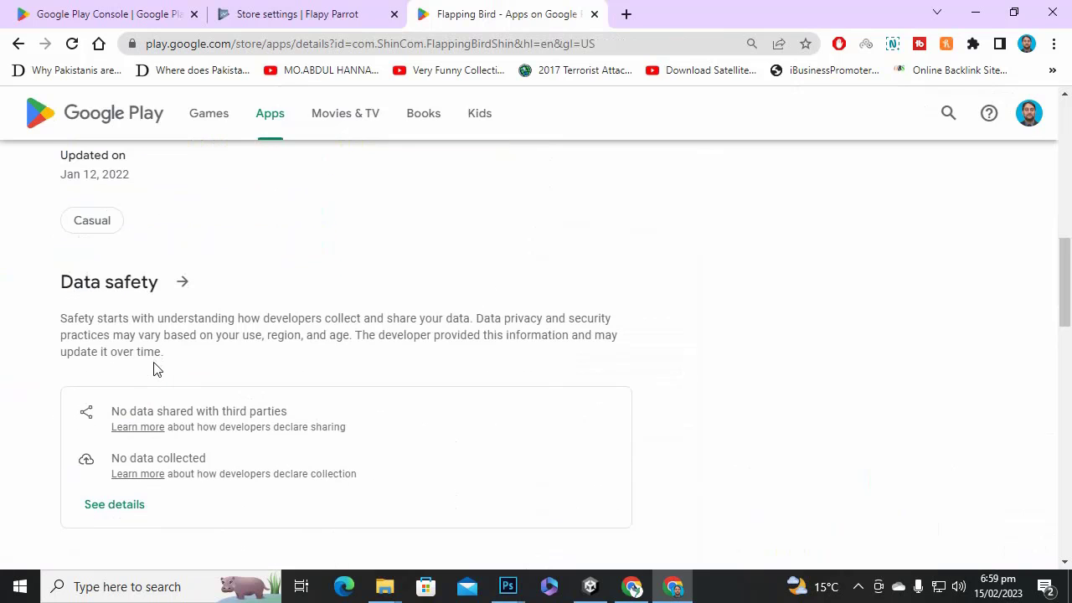
scroll(153, 365, "up", 8)
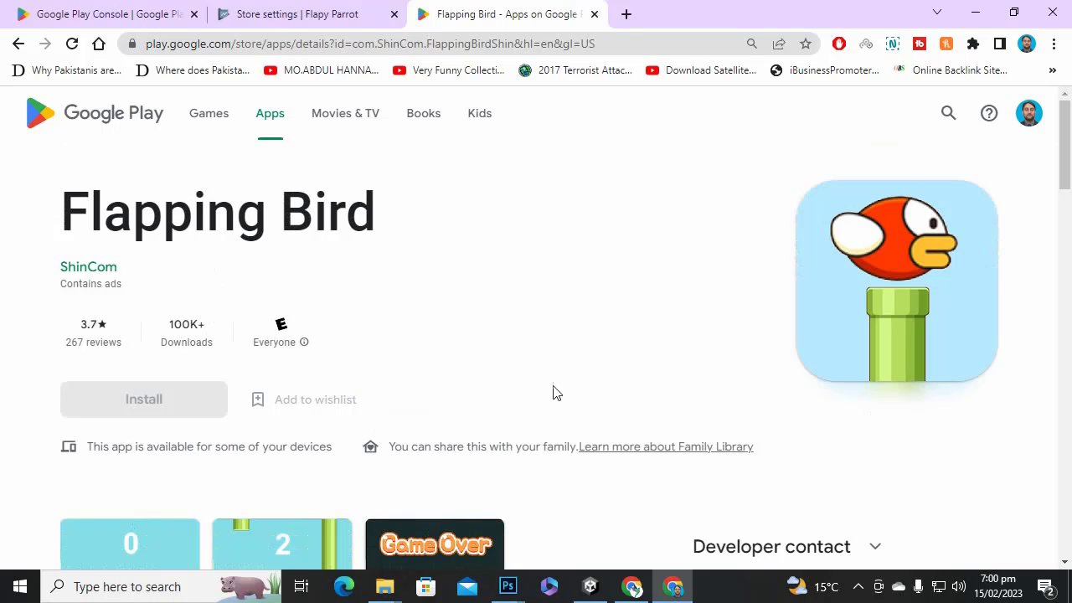
scroll(555, 393, "down", 2)
scroll(556, 394, "up", 2)
left_click_drag(71, 216, 365, 217)
scroll(257, 276, "down", 2)
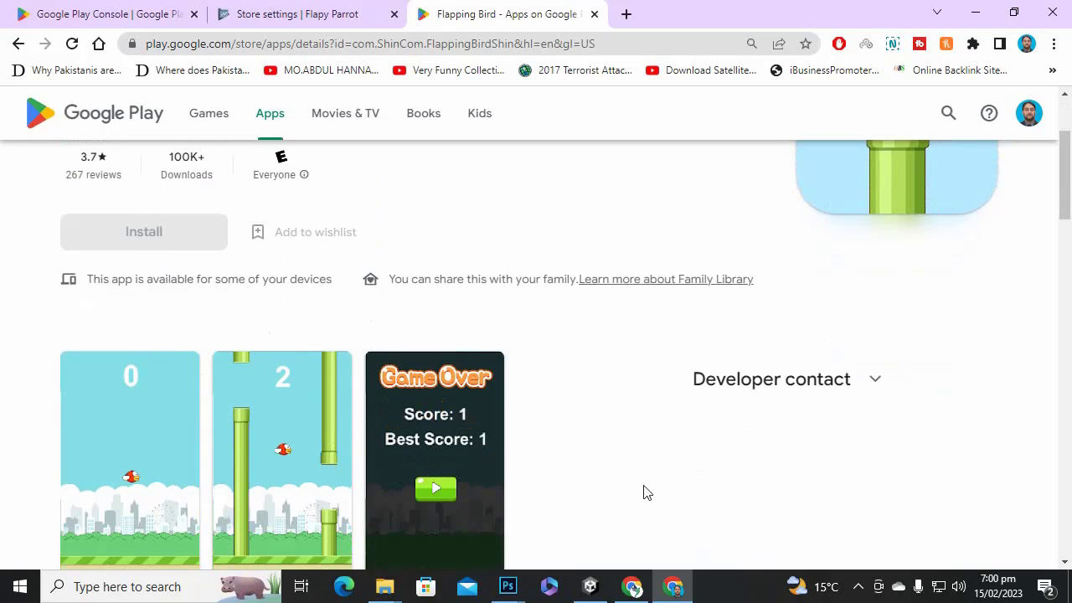
scroll(491, 223, "up", 2)
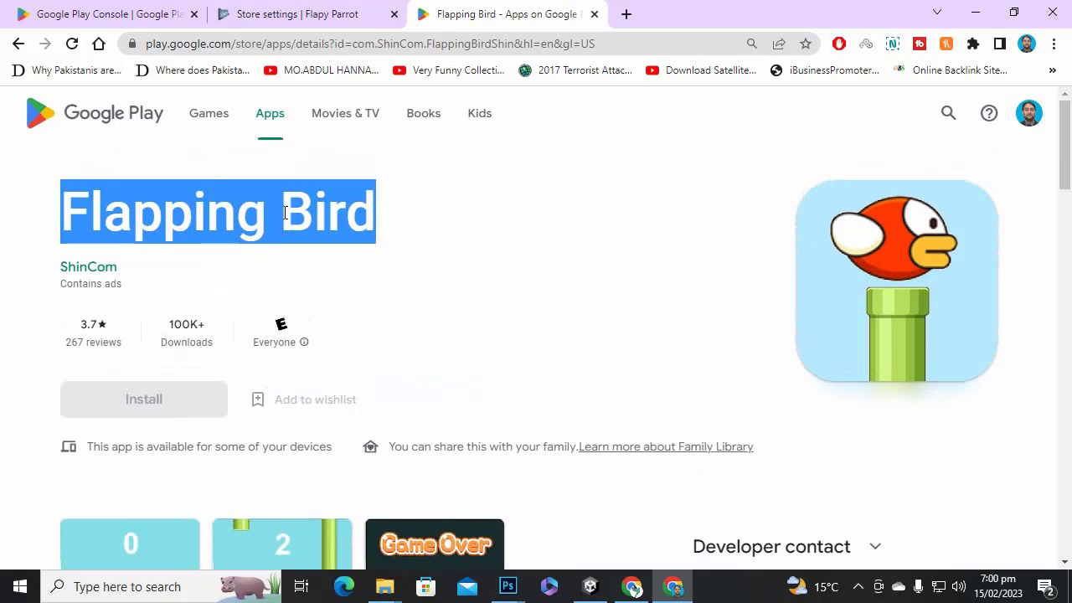
right_click(282, 211)
left_click(310, 224)
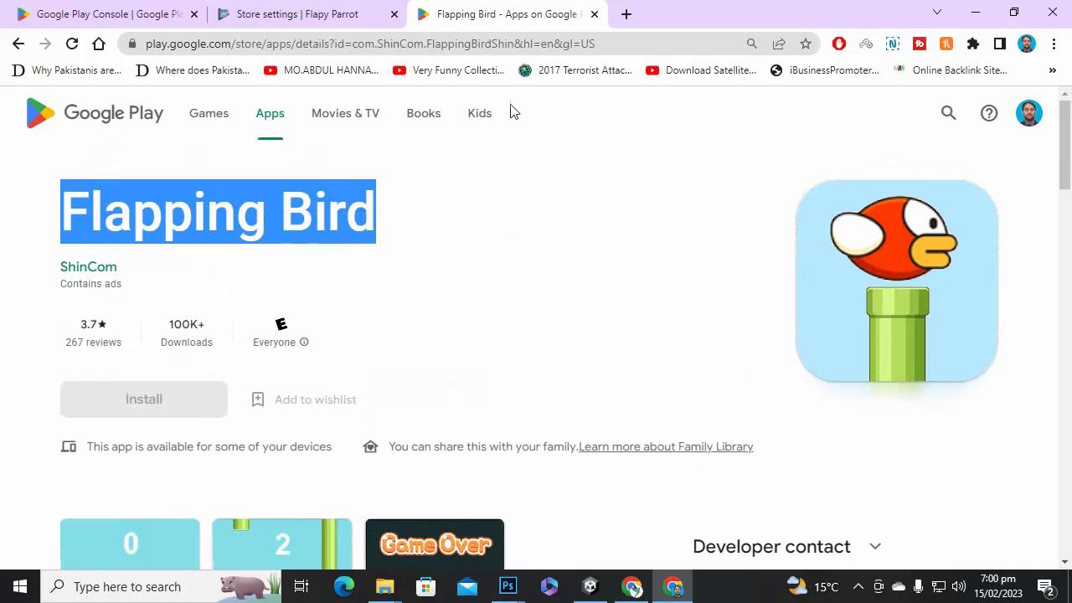
Search Google for 'Flapping Bird which genwre' to find its genre, Arcade.
left_click(635, 10)
key("ctrl+v")
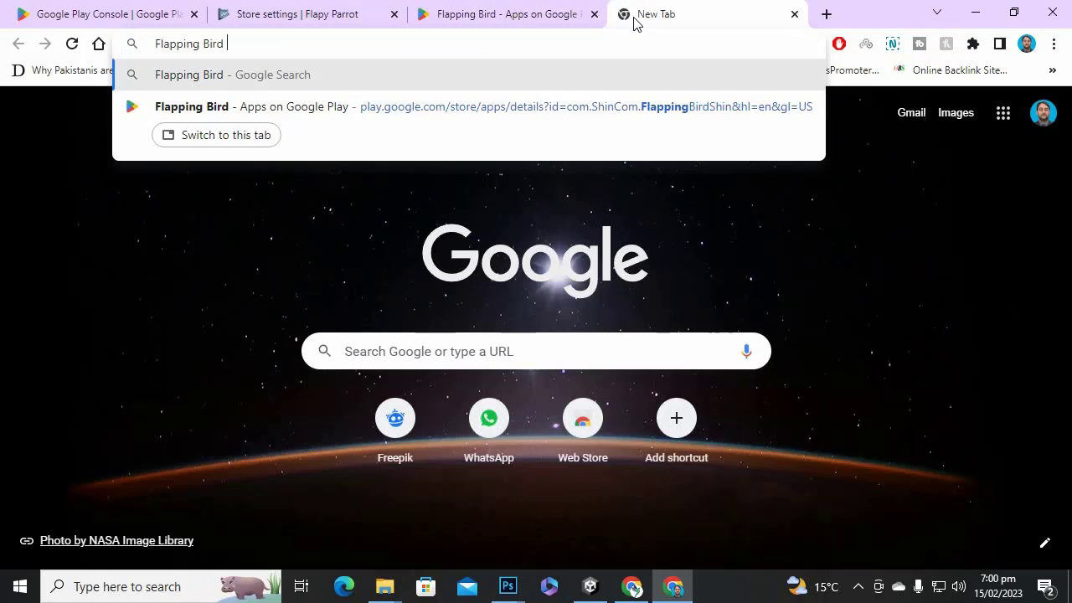
type("whic")
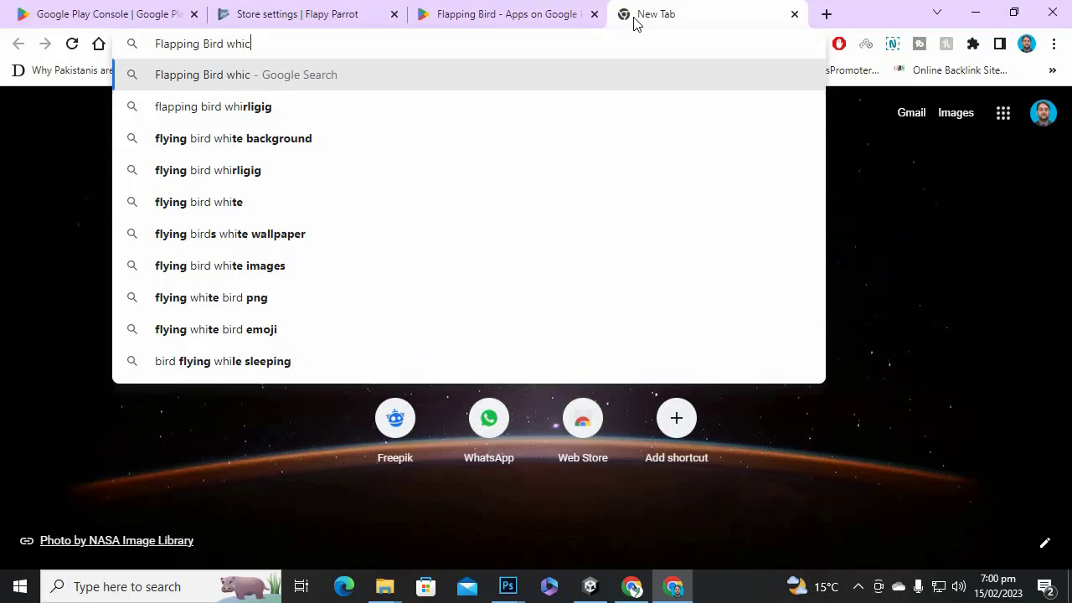
type("h ge")
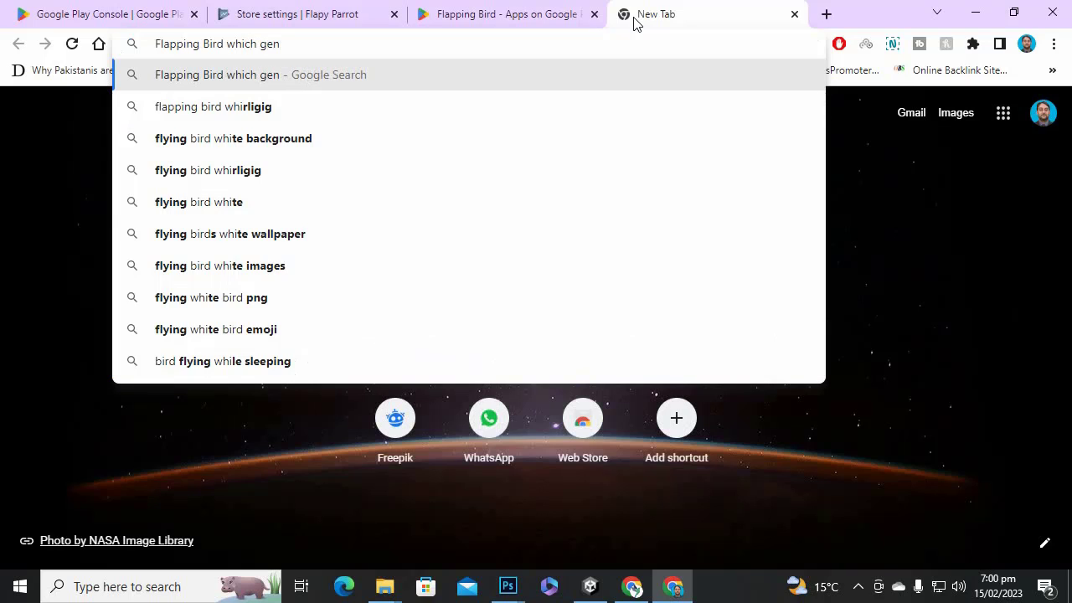
type("n")
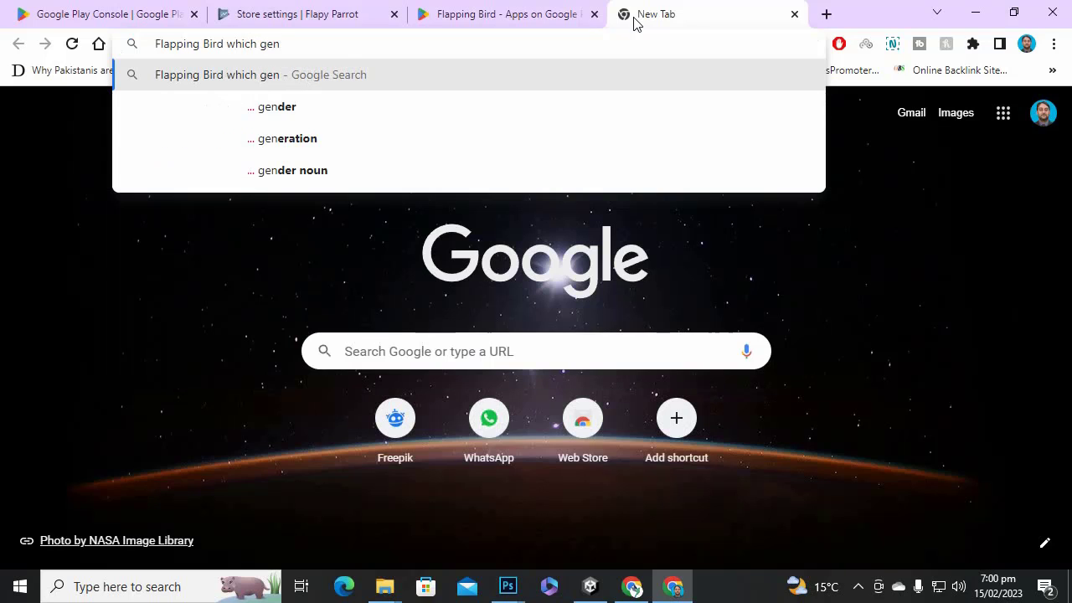
type("w")
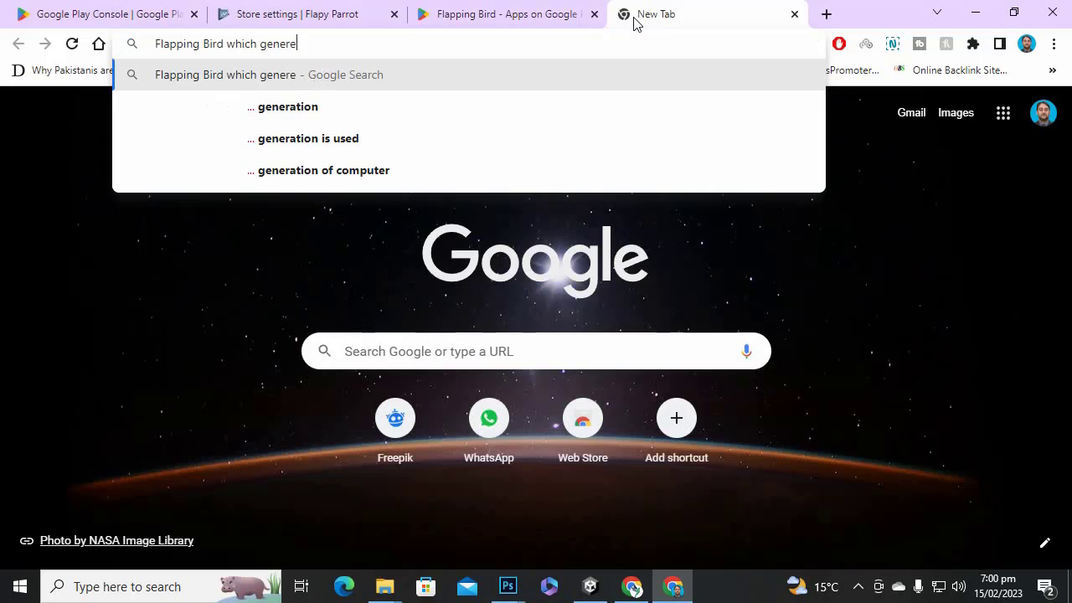
type("re")
key("Return")
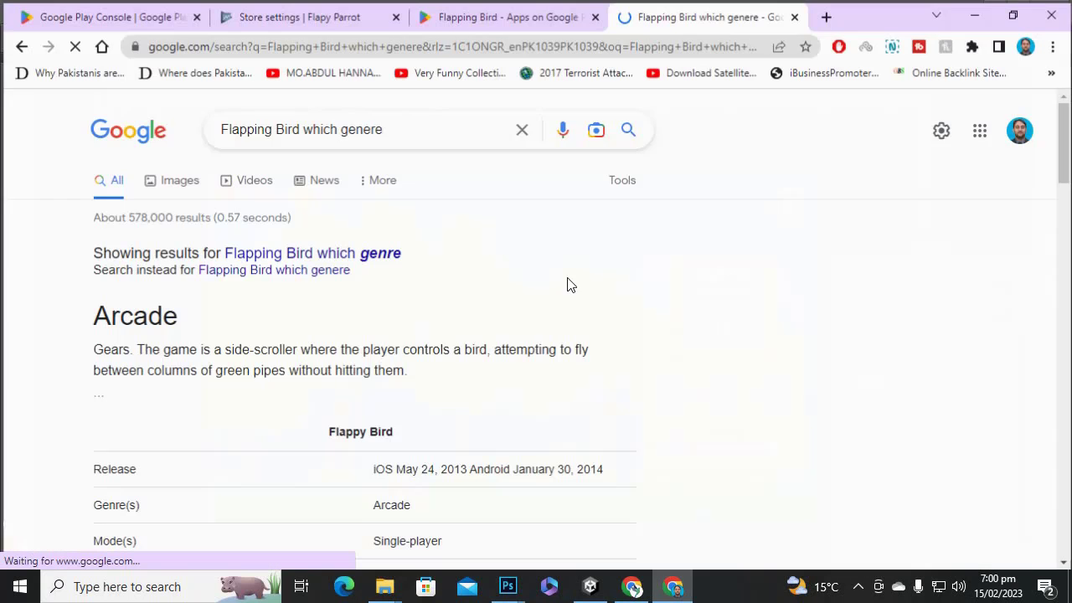
left_click(502, 12)
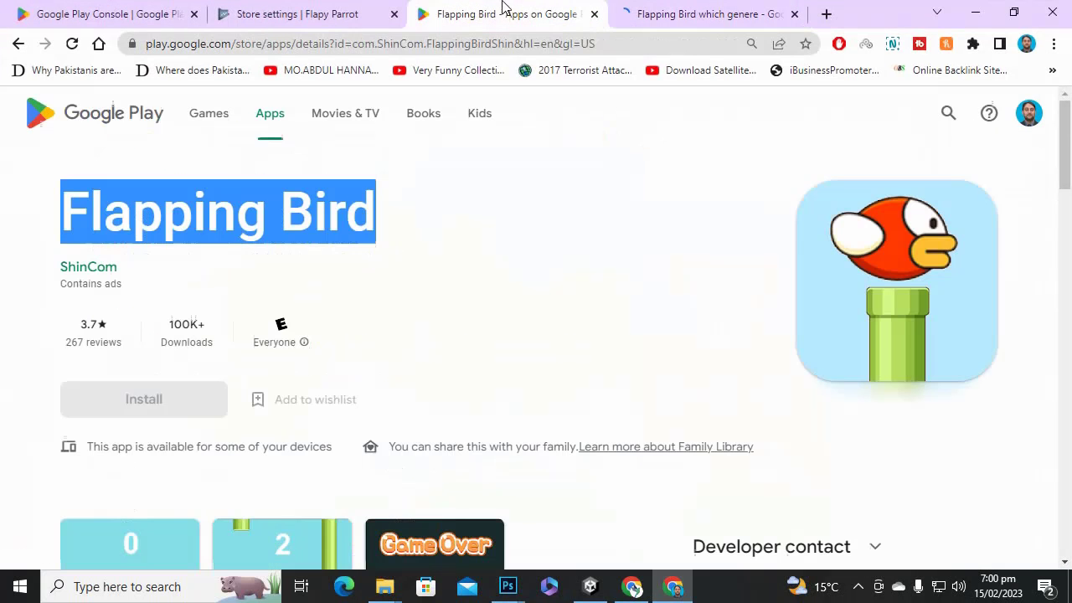
Back in Play Console store settings, set the app category to Arcade.
left_click(292, 13)
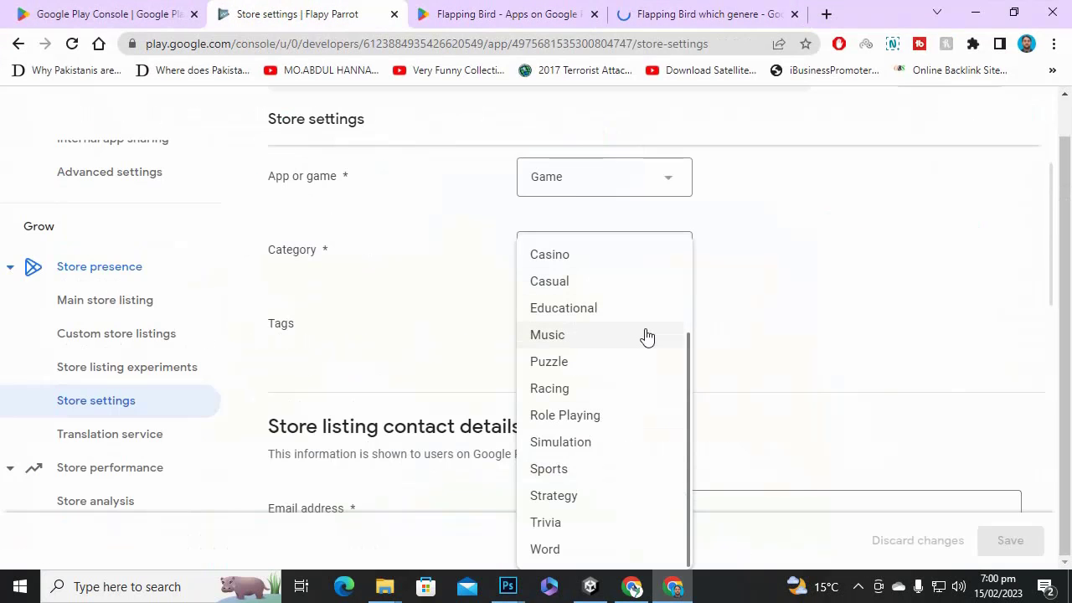
scroll(590, 418, "up", 2)
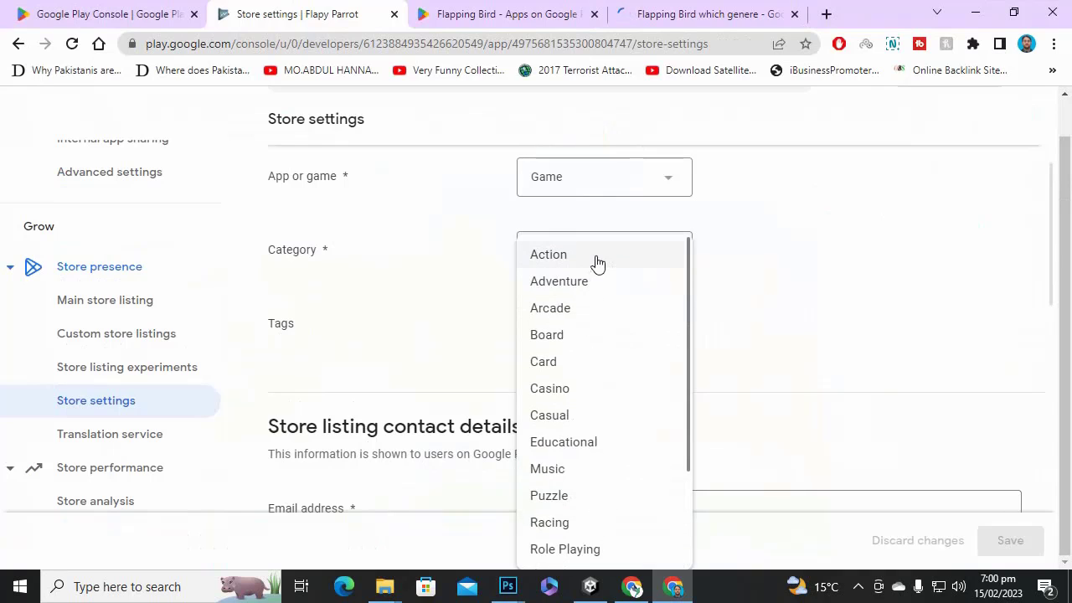
left_click(600, 309)
Tag the listing with Arcade, Adventure and Action-adventure and apply the tags.
scroll(871, 350, "down", 1)
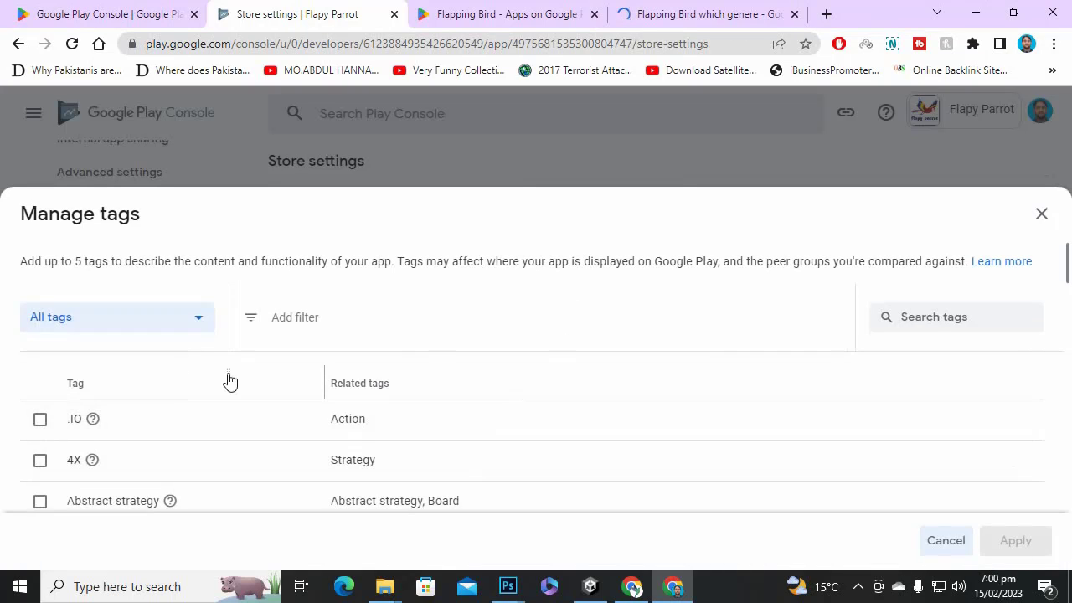
scroll(230, 381, "down", 4)
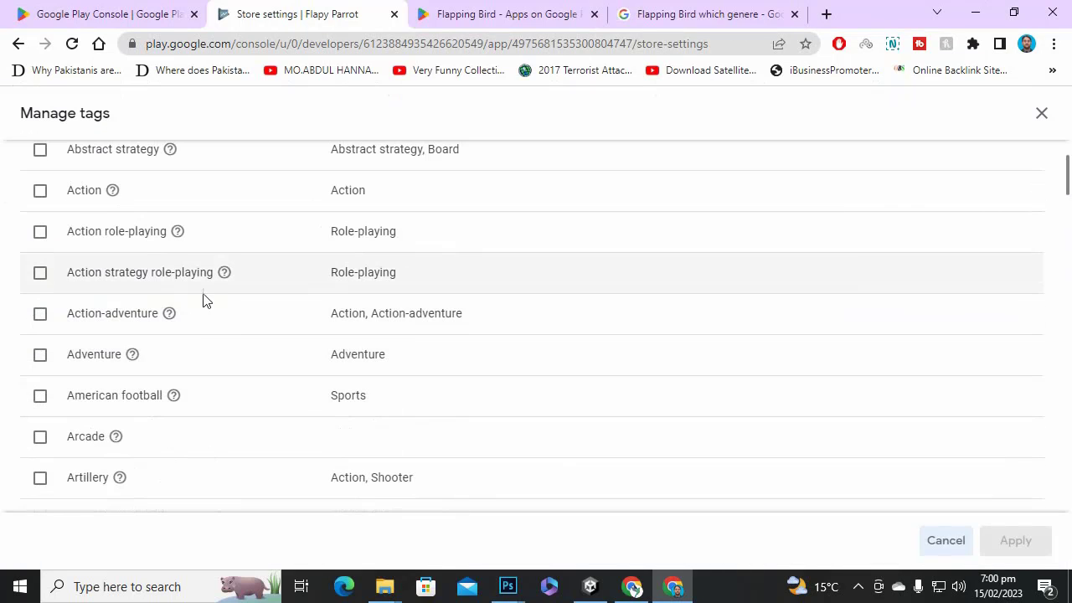
scroll(203, 282, "up", 1)
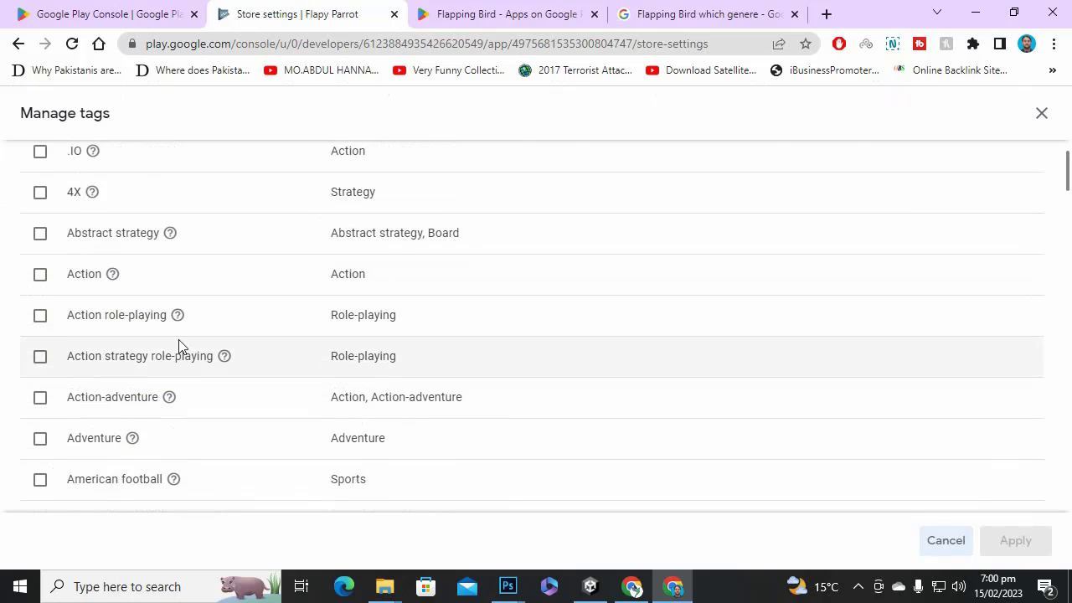
scroll(178, 343, "down", 1)
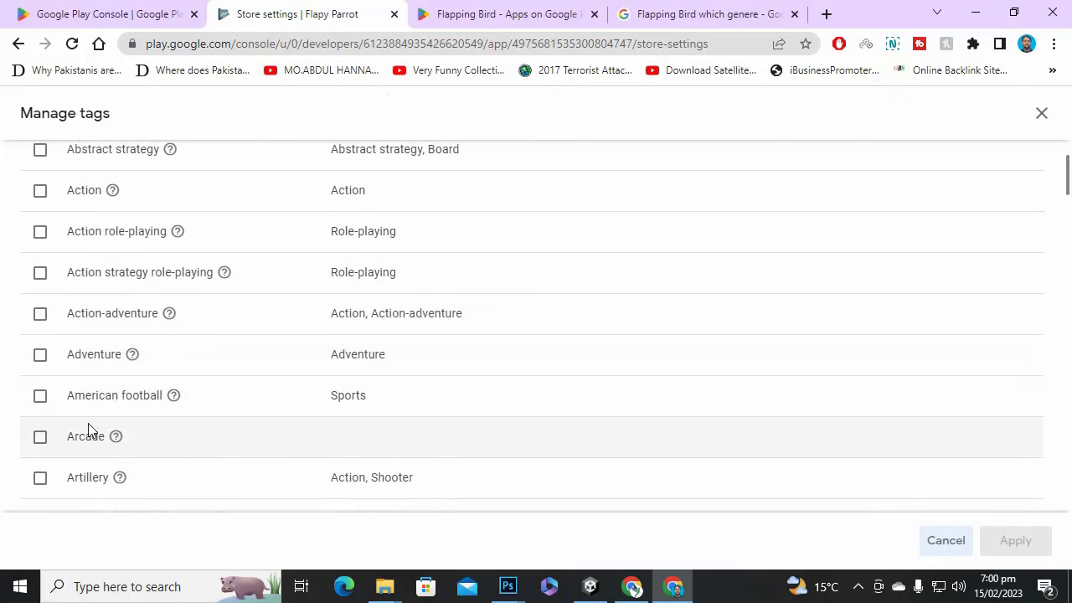
left_click(42, 441)
scroll(227, 338, "down", 1)
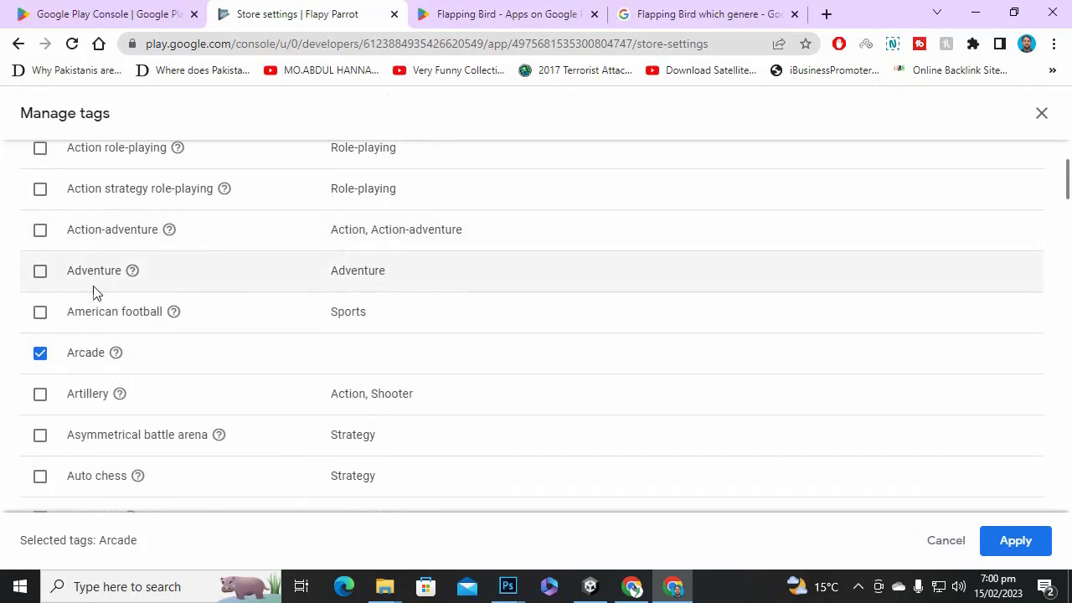
left_click(37, 271)
left_click(40, 232)
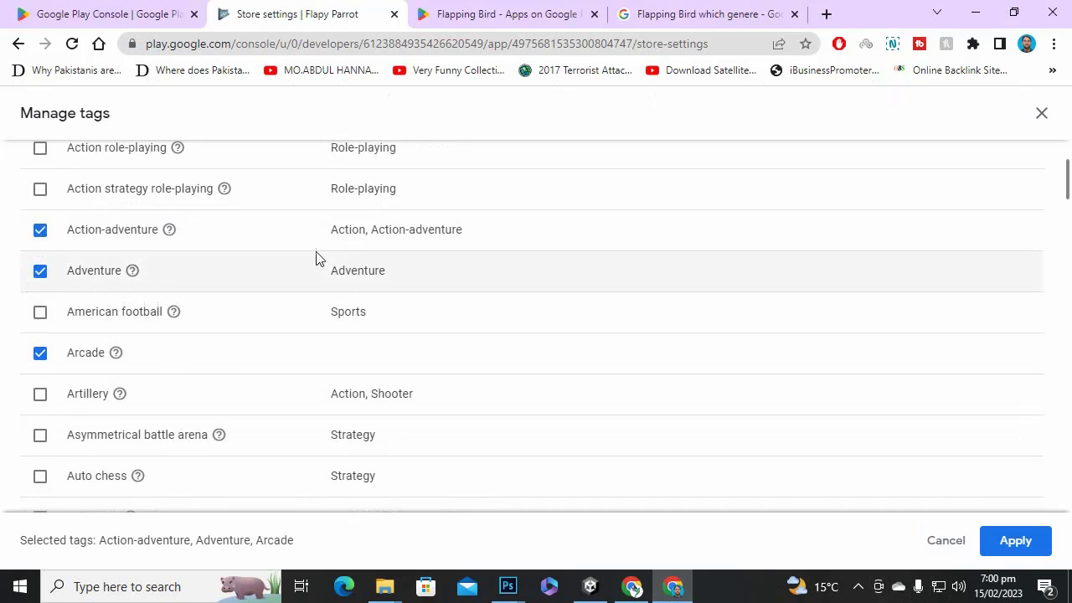
scroll(316, 256, "down", 4)
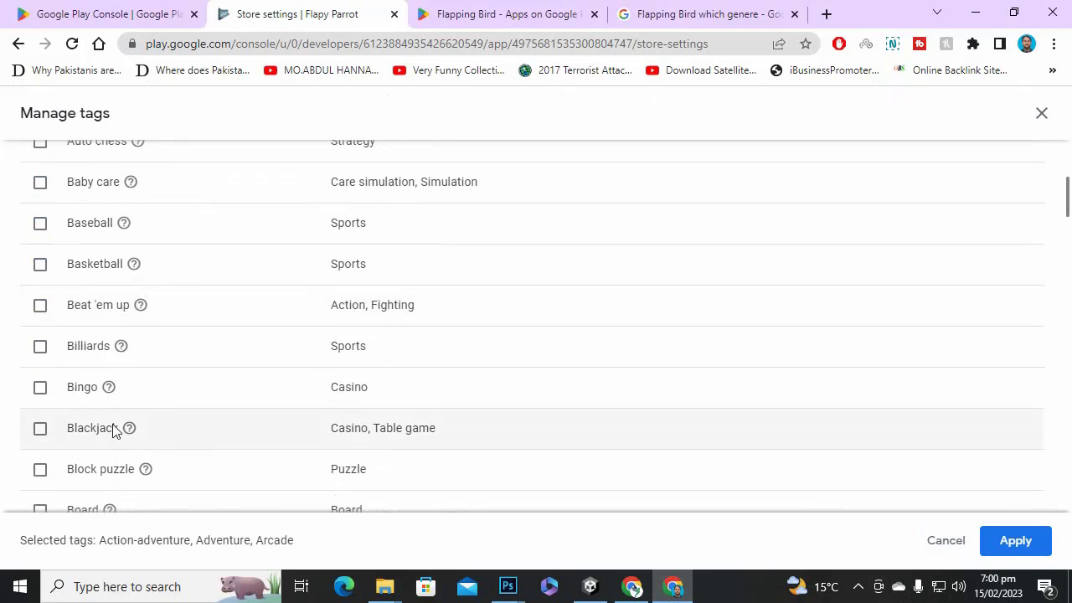
left_click(1008, 542)
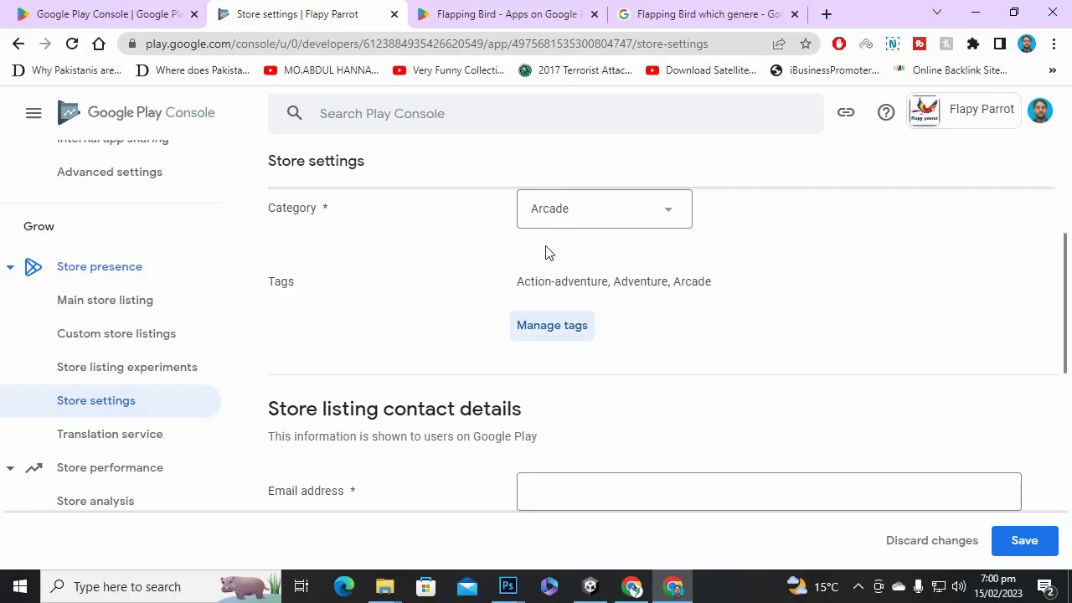
scroll(485, 352, "down", 2)
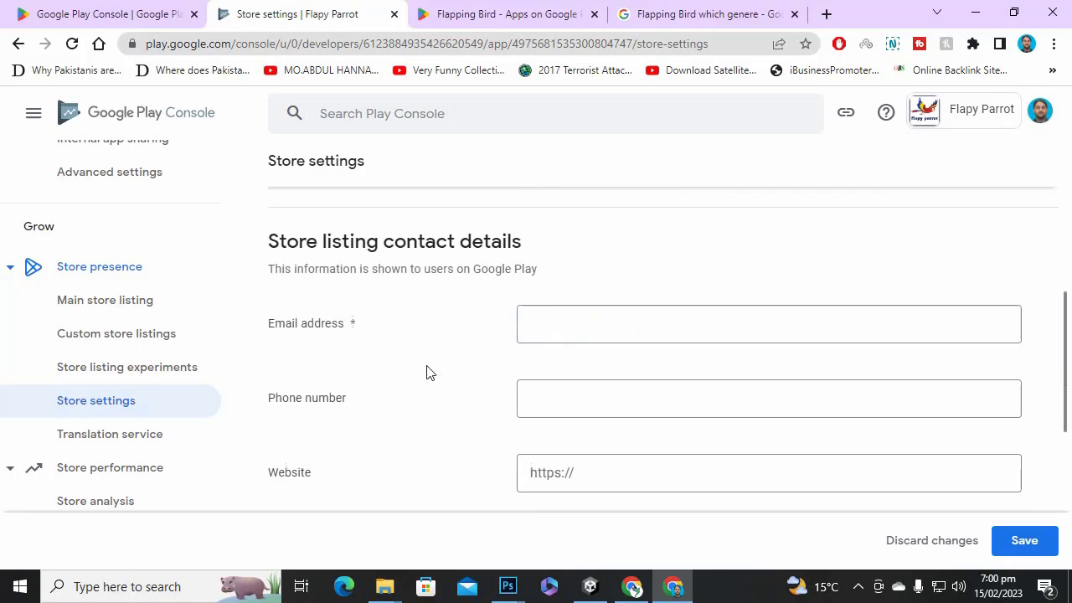
left_click(600, 332)
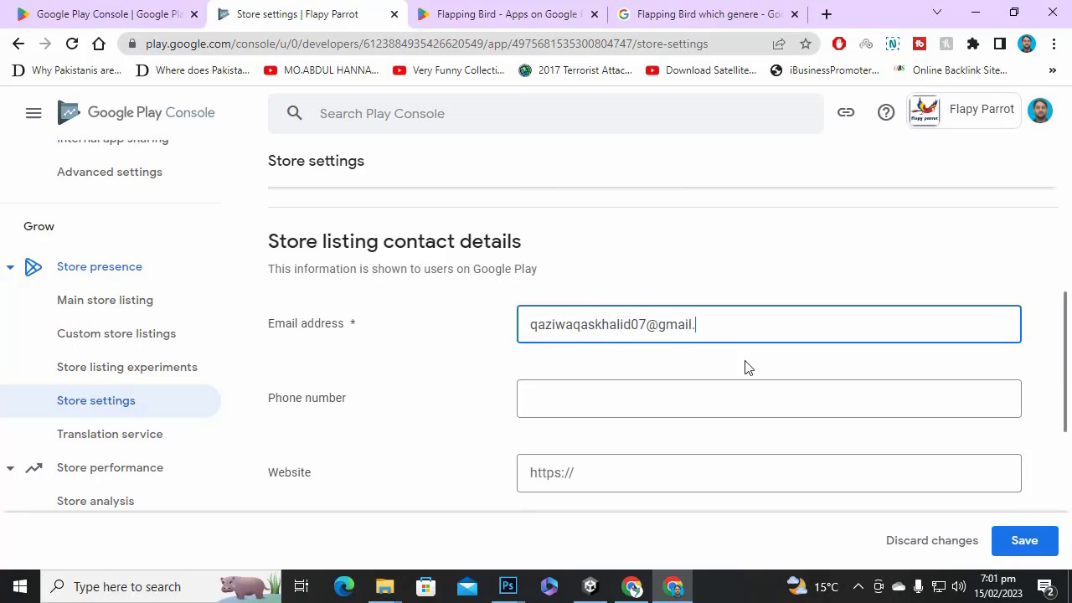
type("com")
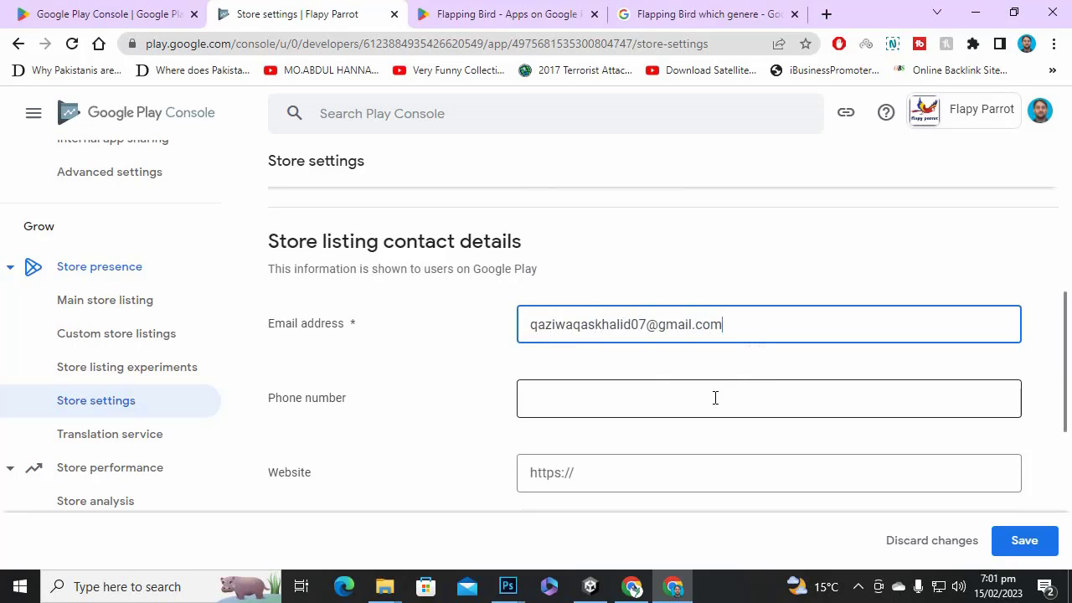
left_click(715, 397)
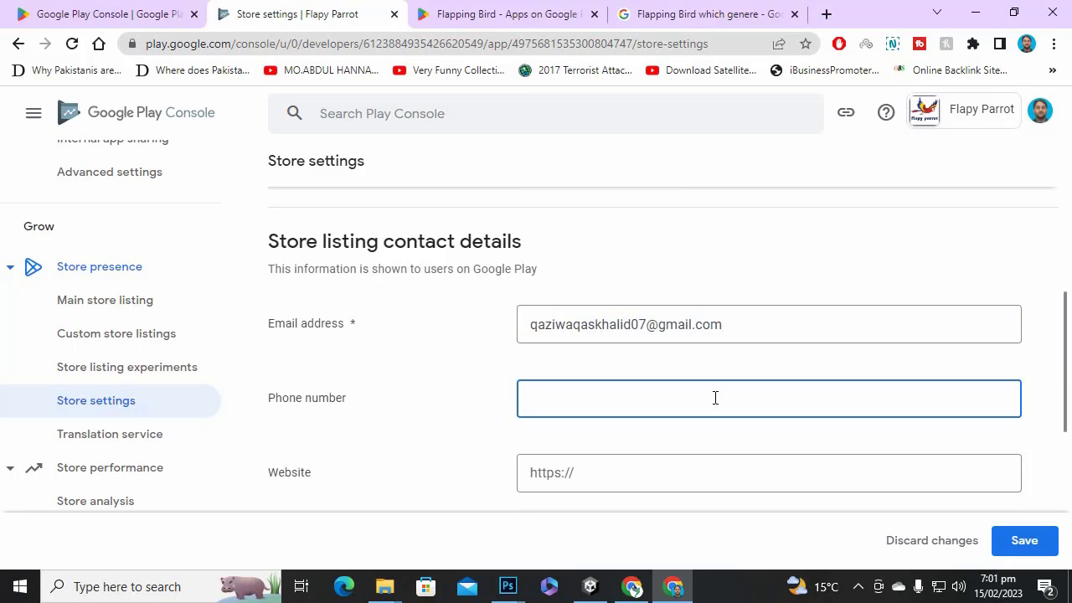
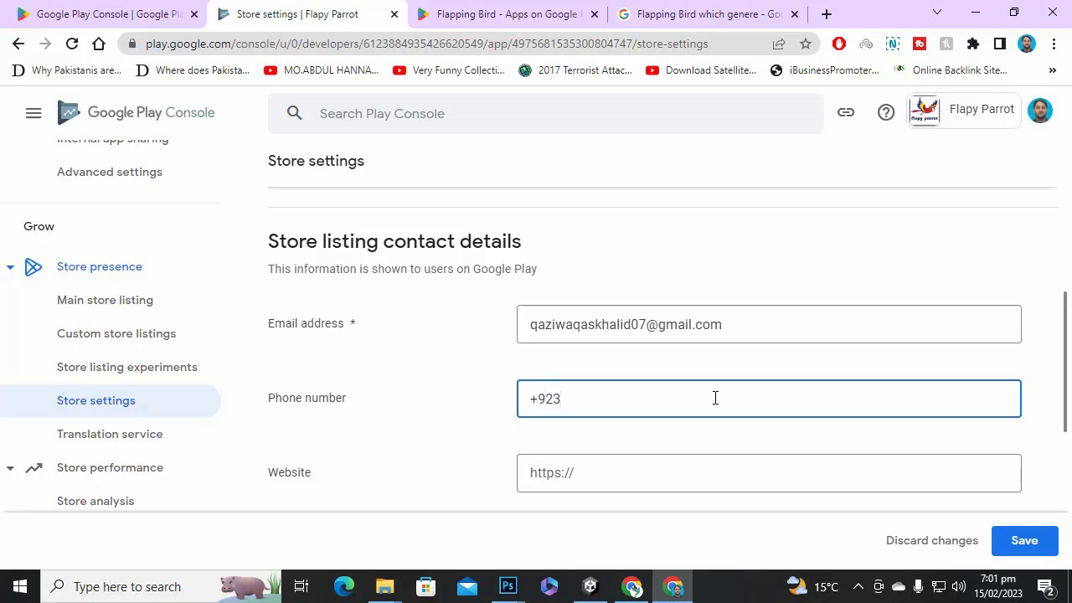
key("Tab")
type("h")
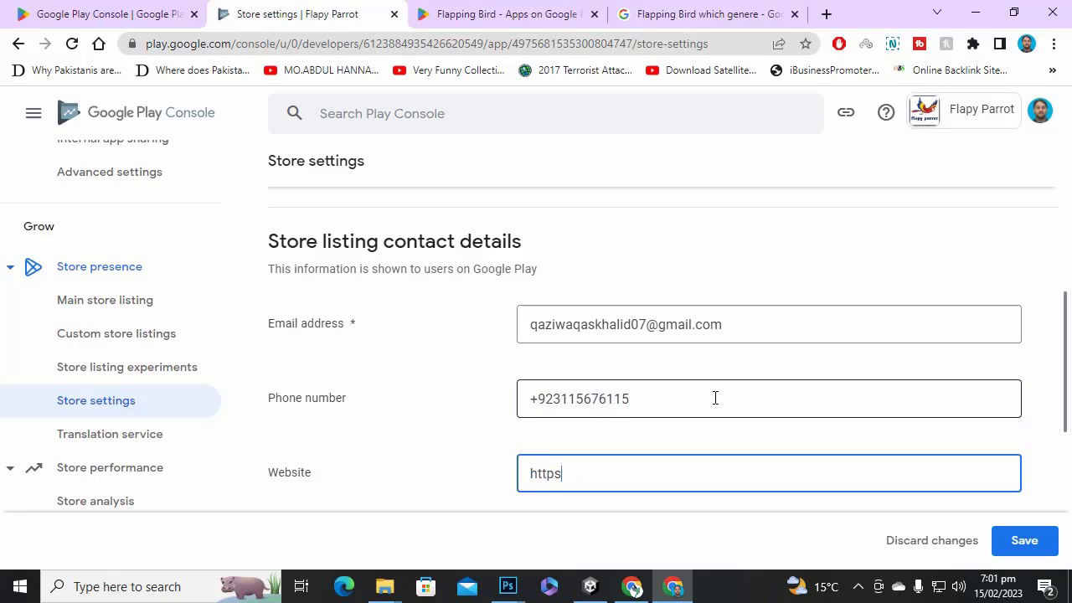
type("ttps://incern.org")
scroll(725, 431, "down", 5)
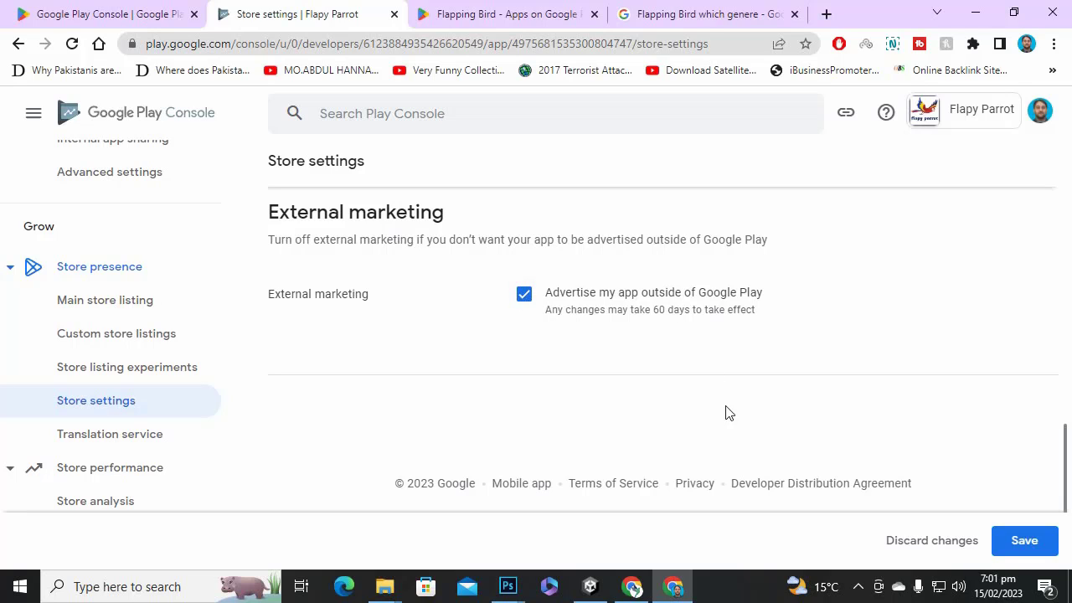
left_click(1035, 541)
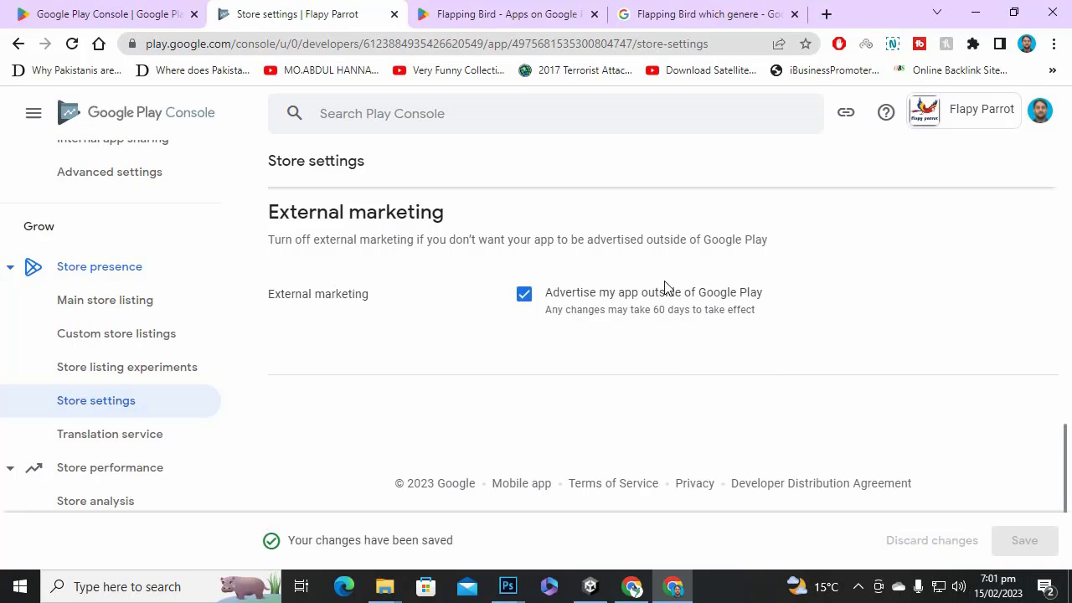
Open Translation service, collapse and re-expand Store performance, and scroll the sidebar to Play Games Services.
scroll(375, 362, "up", 15)
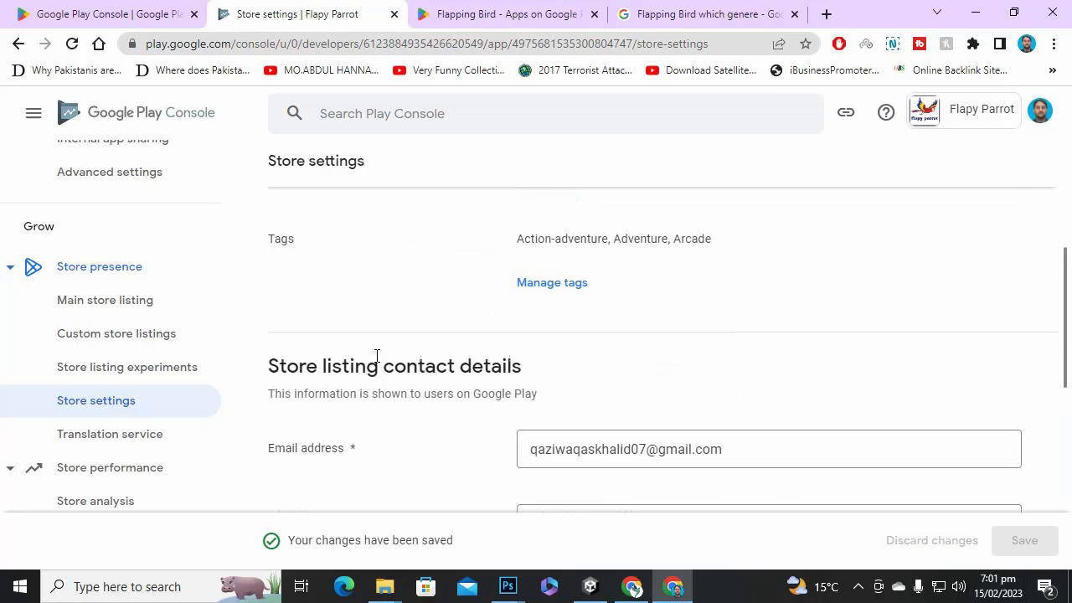
scroll(586, 405, "down", 5)
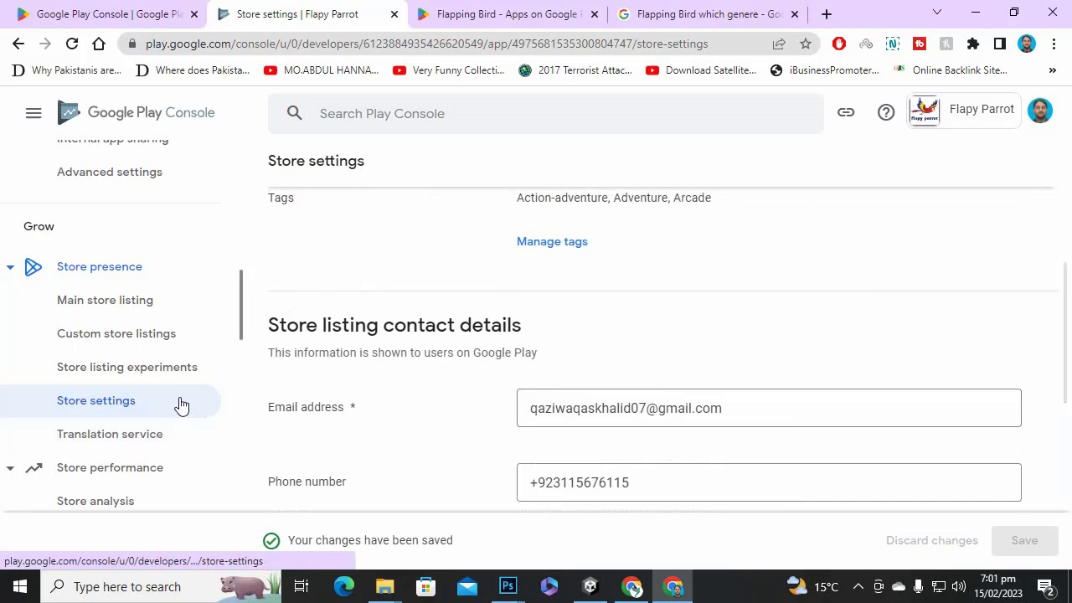
left_click(196, 431)
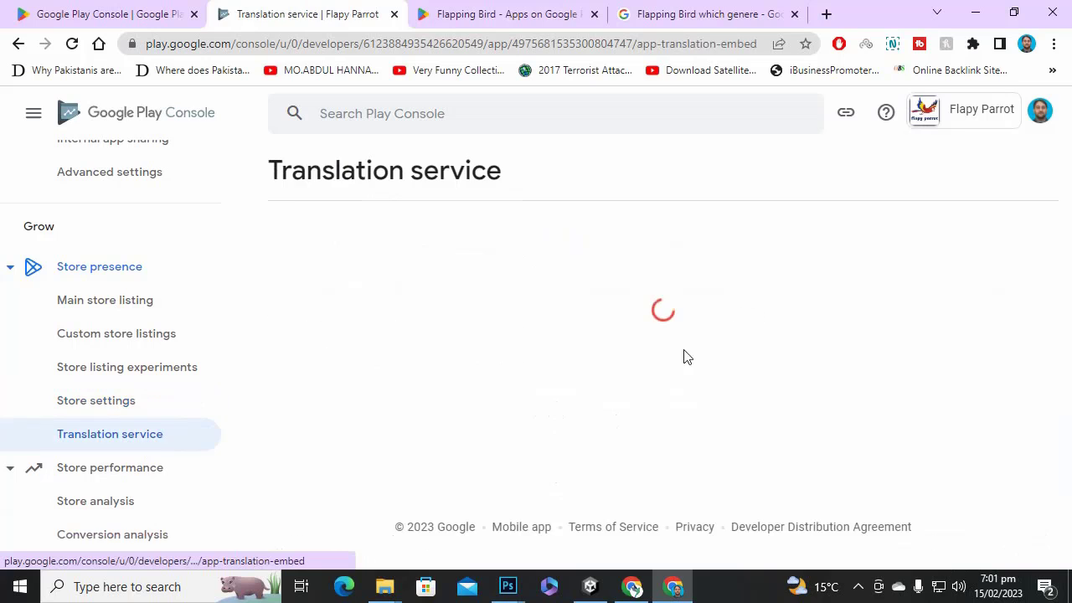
left_click(150, 469)
scroll(407, 377, "down", 3)
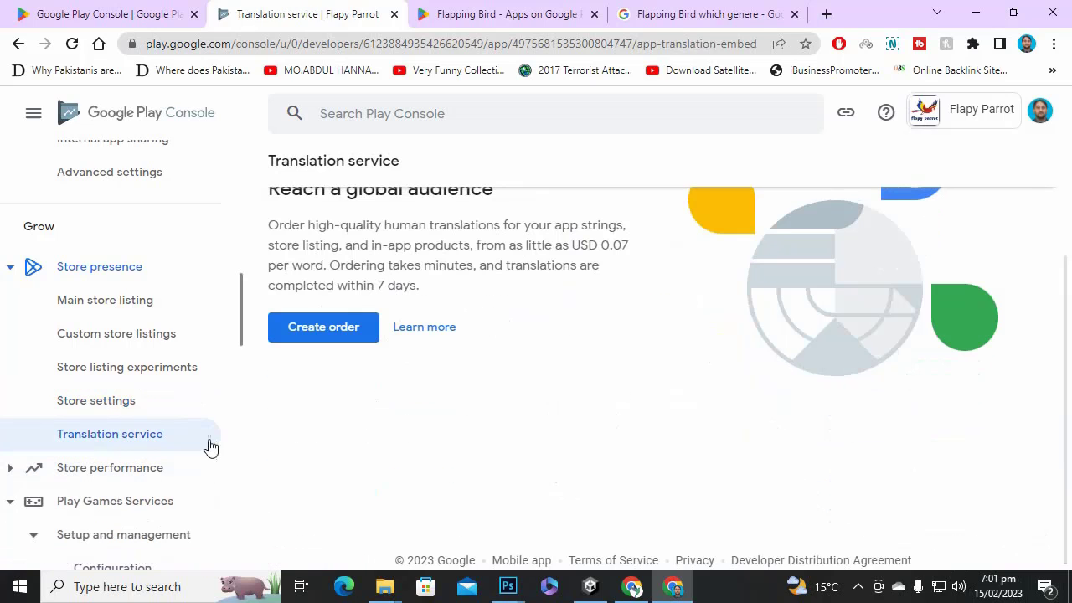
left_click(134, 470)
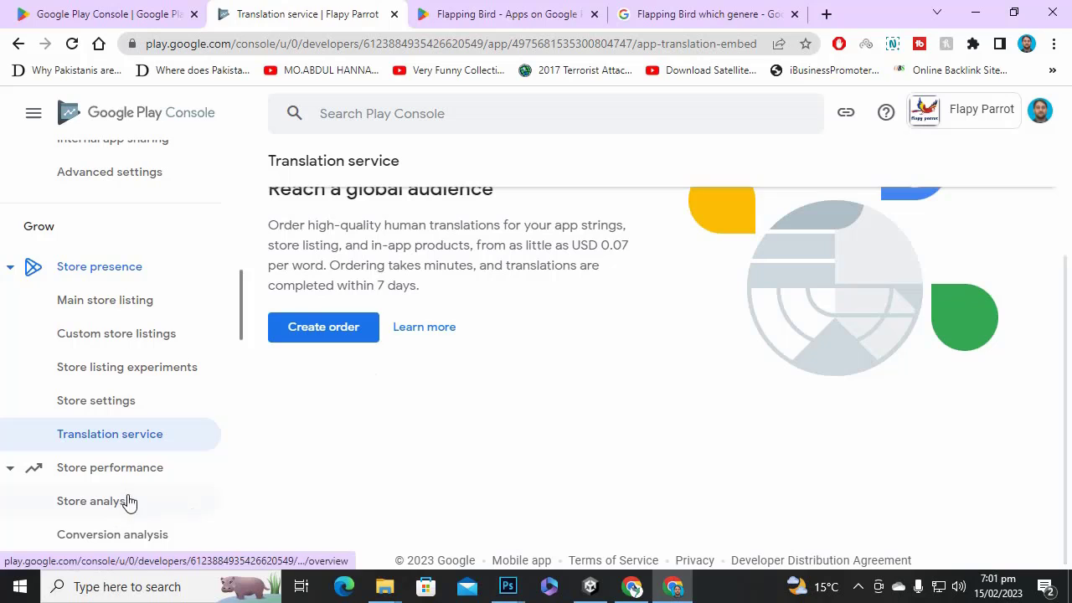
scroll(147, 377, "down", 3)
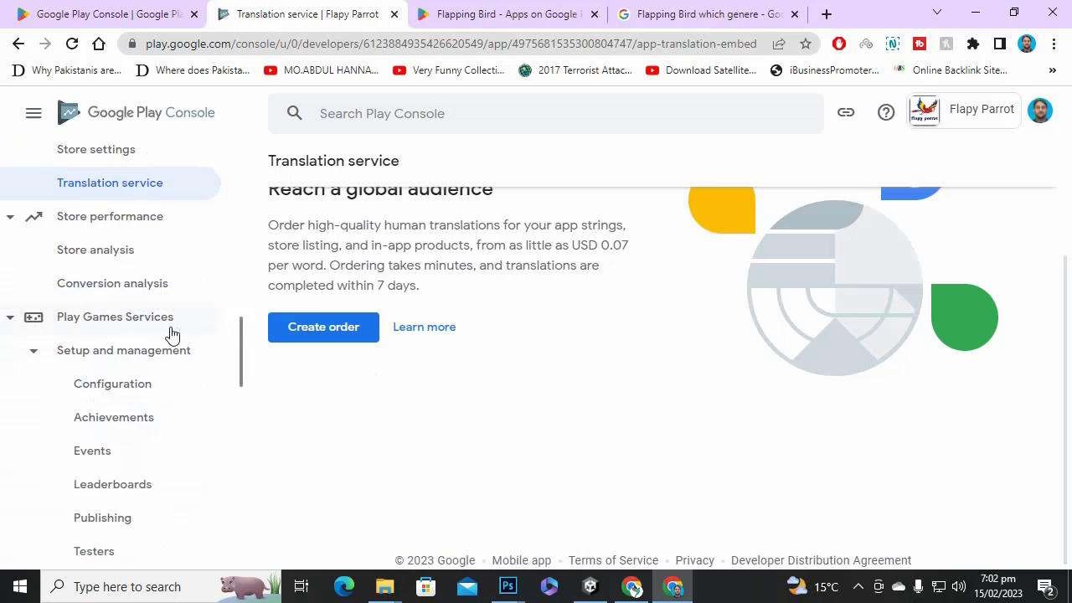
scroll(172, 373, "down", 2)
scroll(170, 358, "up", 2)
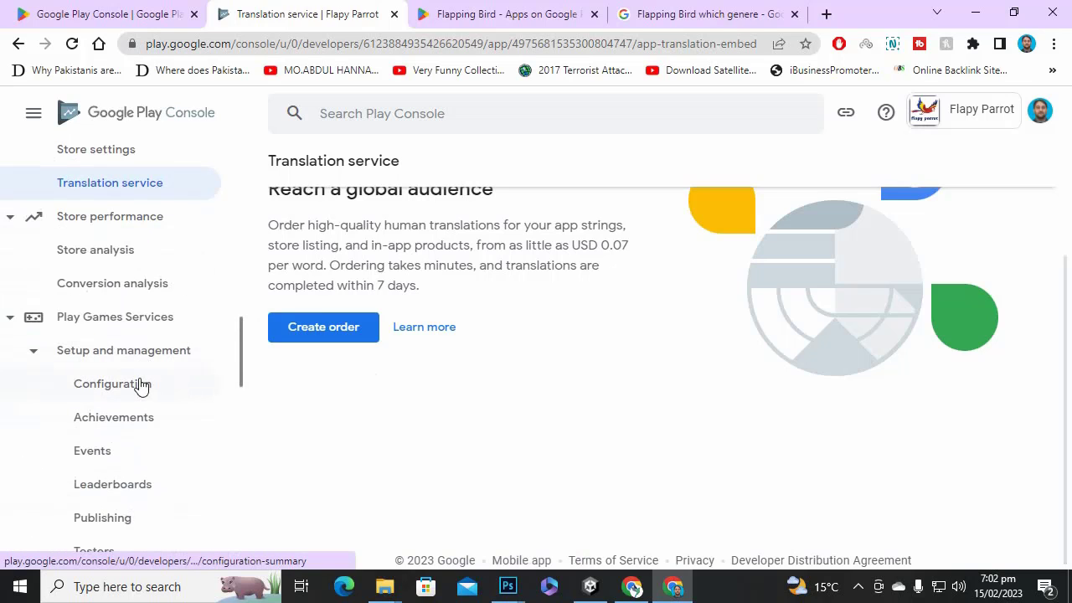
Create the Play Games Services project as a game not using Google APIs, then return to the search tab.
left_click(156, 361)
left_click(137, 366)
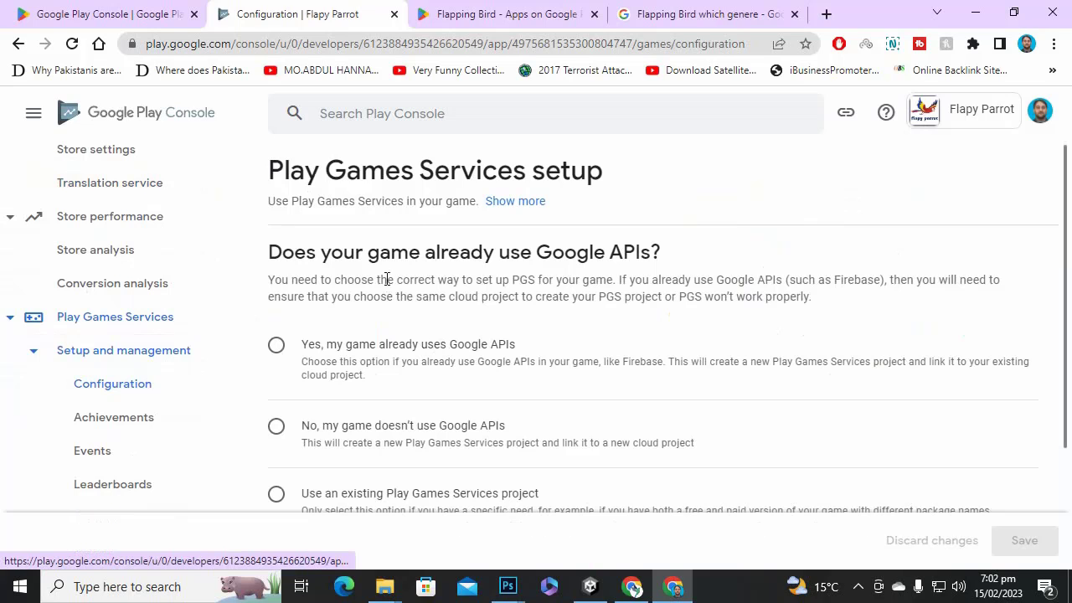
scroll(572, 277, "down", 2)
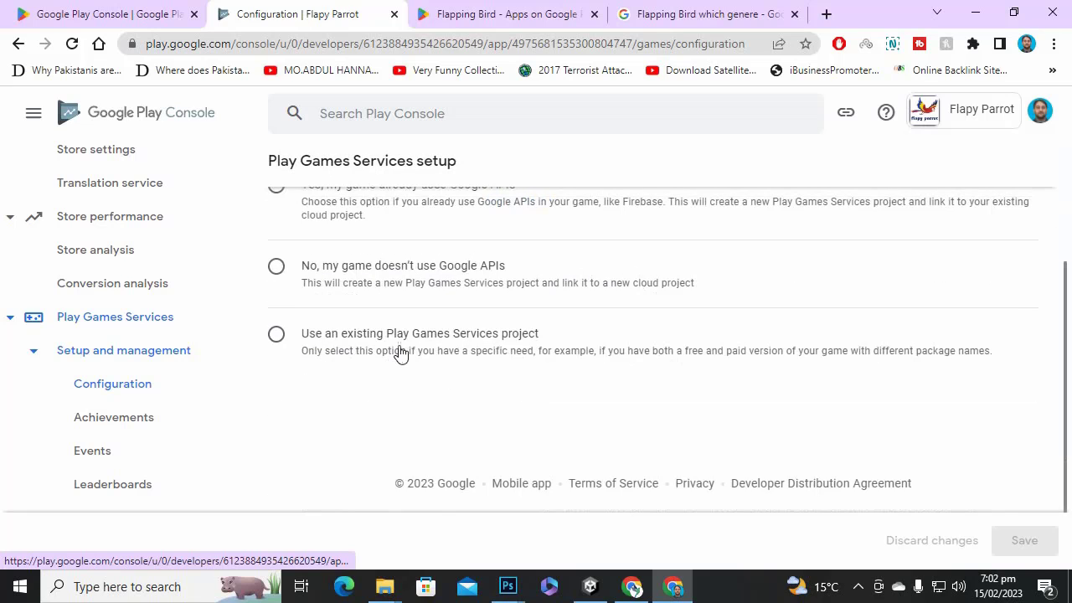
scroll(382, 401, "up", 2)
left_click(359, 428)
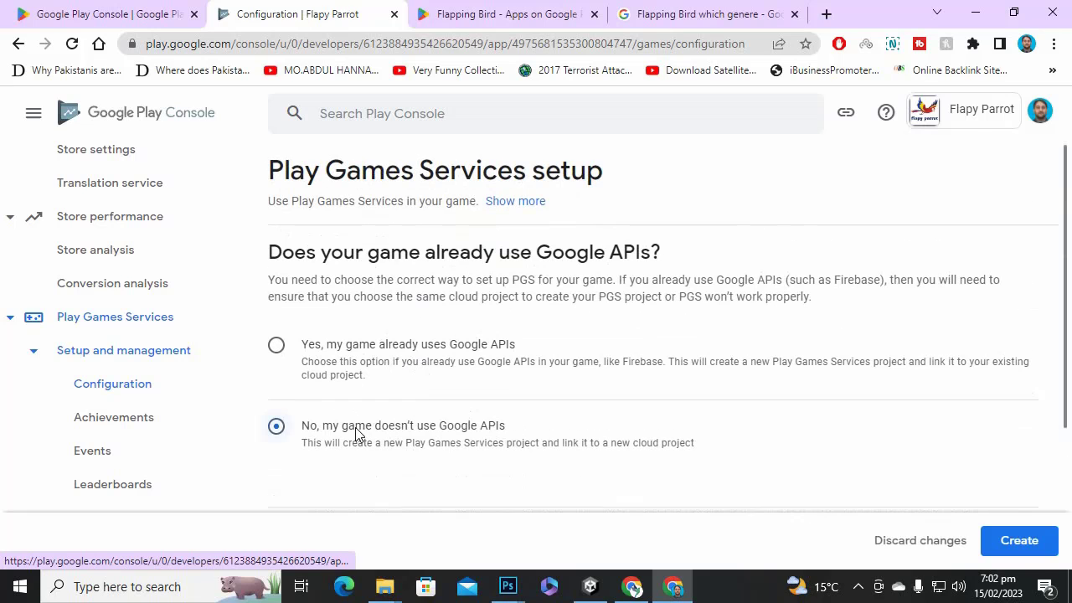
scroll(706, 376, "down", 3)
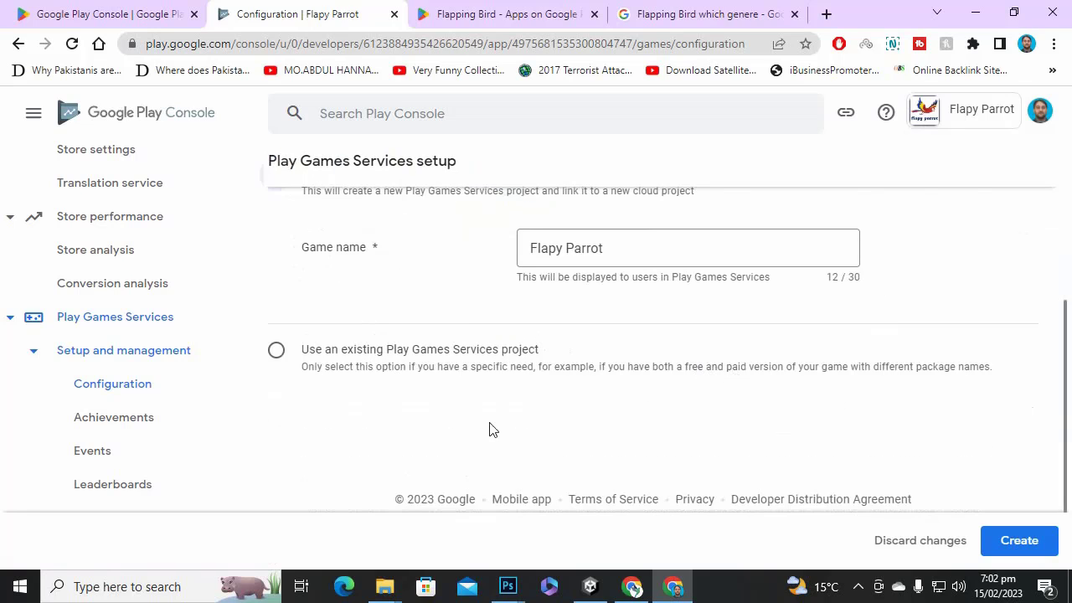
left_click(1012, 548)
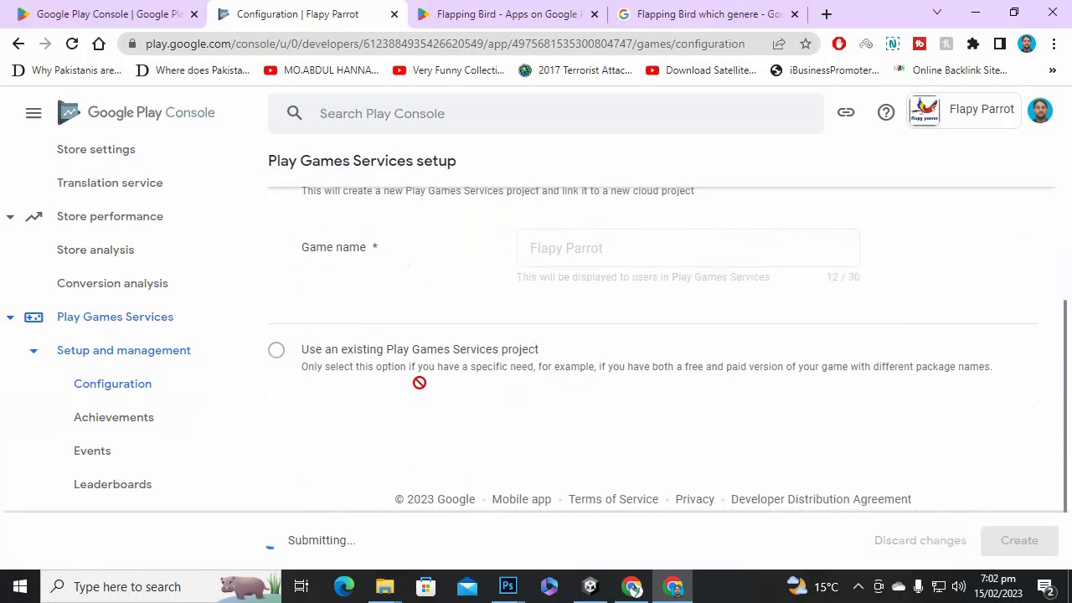
left_click(751, 10)
Search Google for 'privacy policy generator free for app'.
left_click(727, 43)
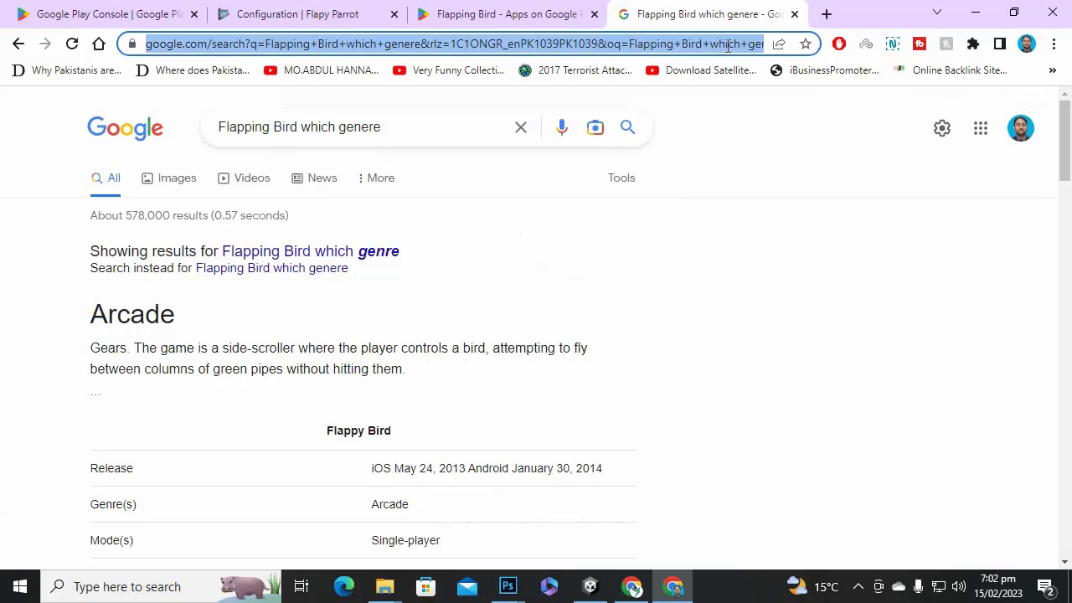
left_click_drag(424, 132, 140, 125)
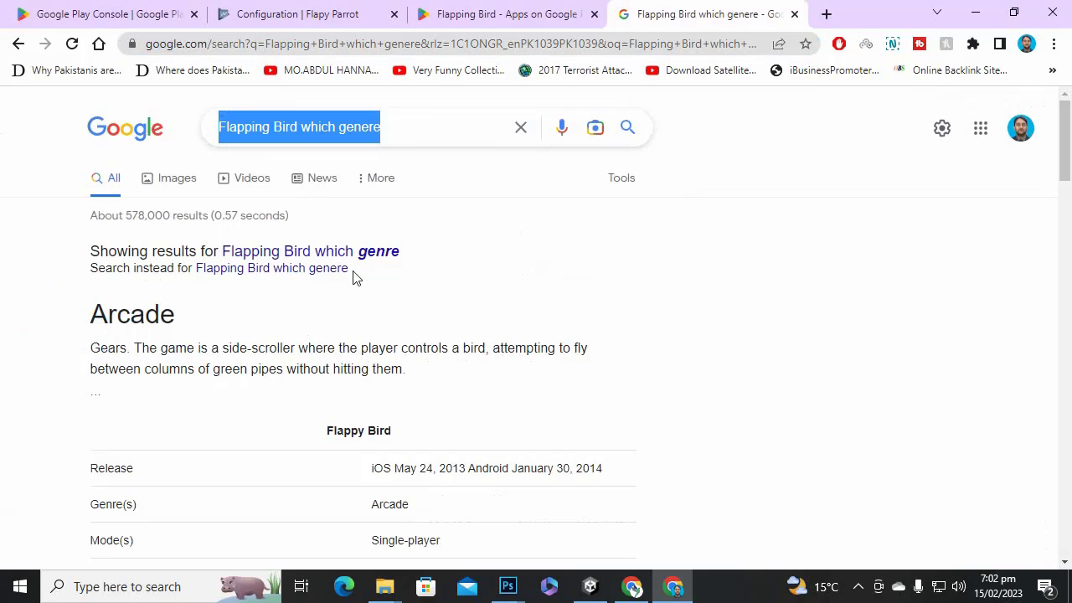
type("priva")
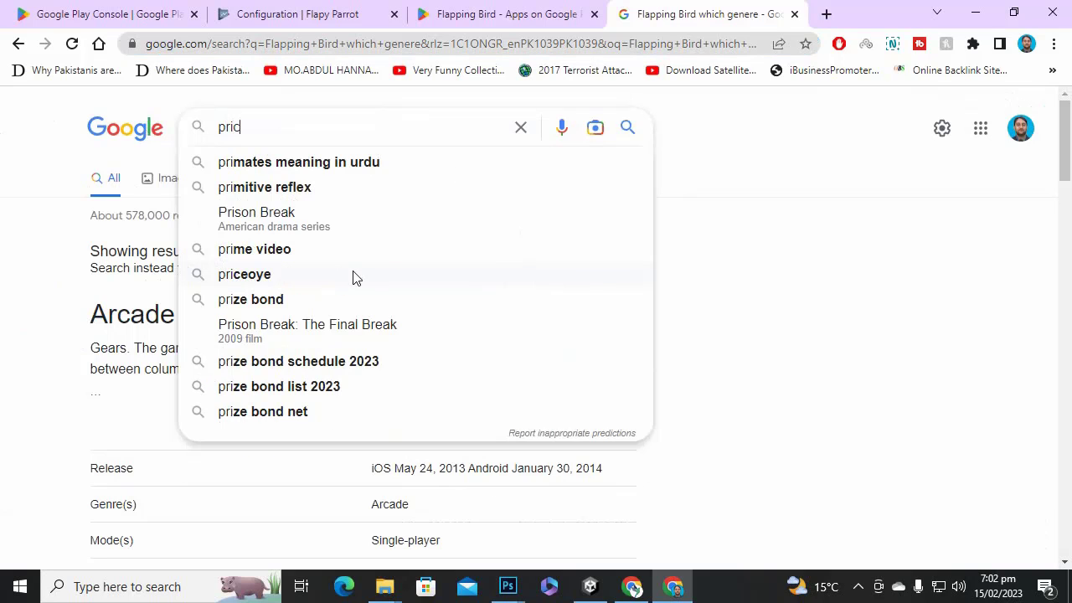
type("cy po")
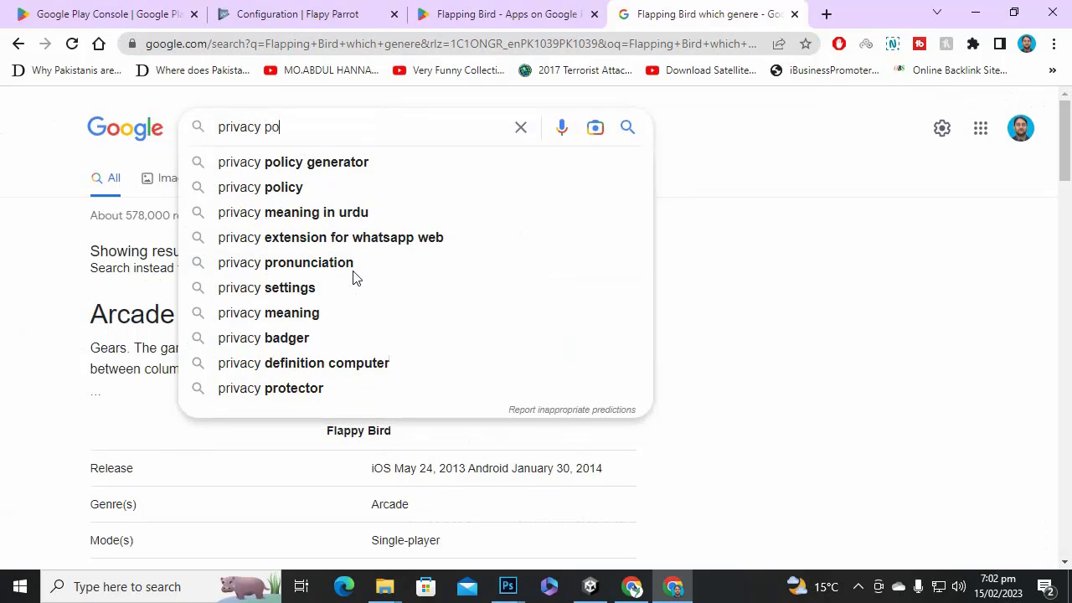
key("Down")
type("f")
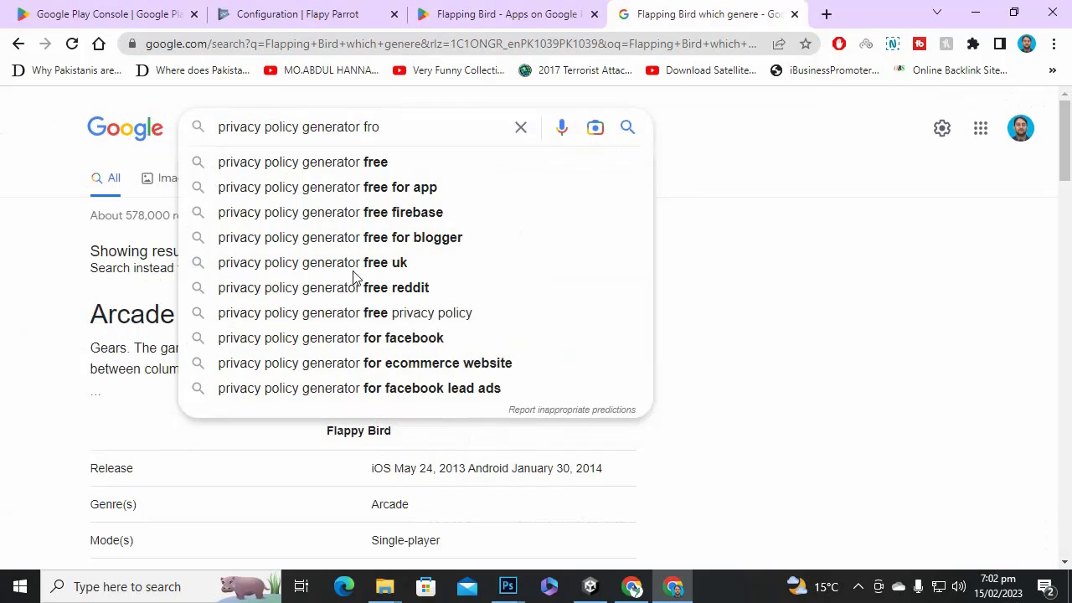
key("Down")
key("Down")
key("Return")
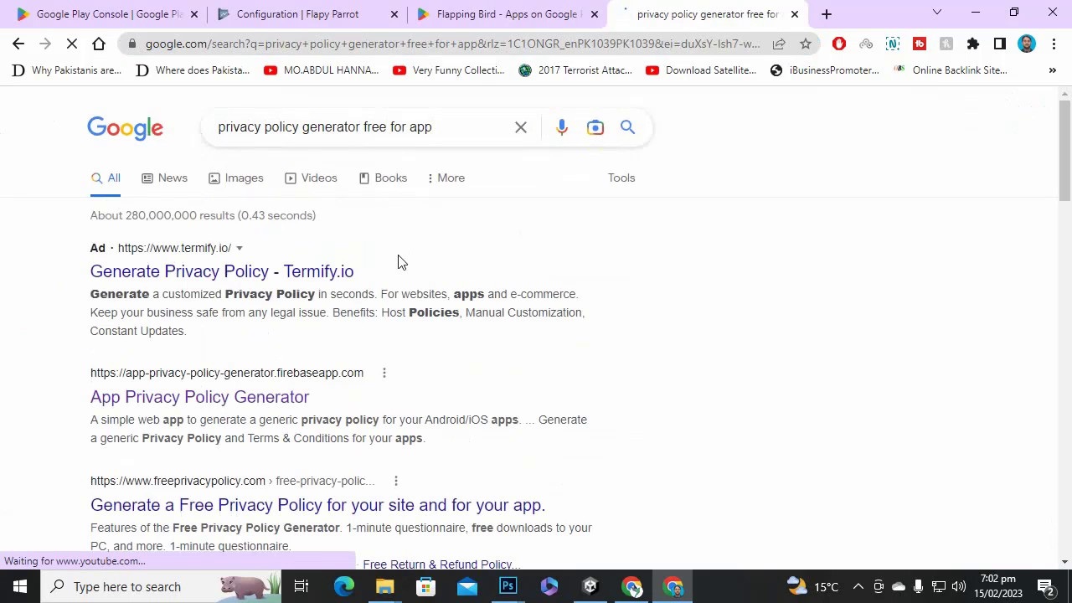
Open the App Privacy Policy Generator result and close the Flapping Bird store tab.
left_click(241, 413)
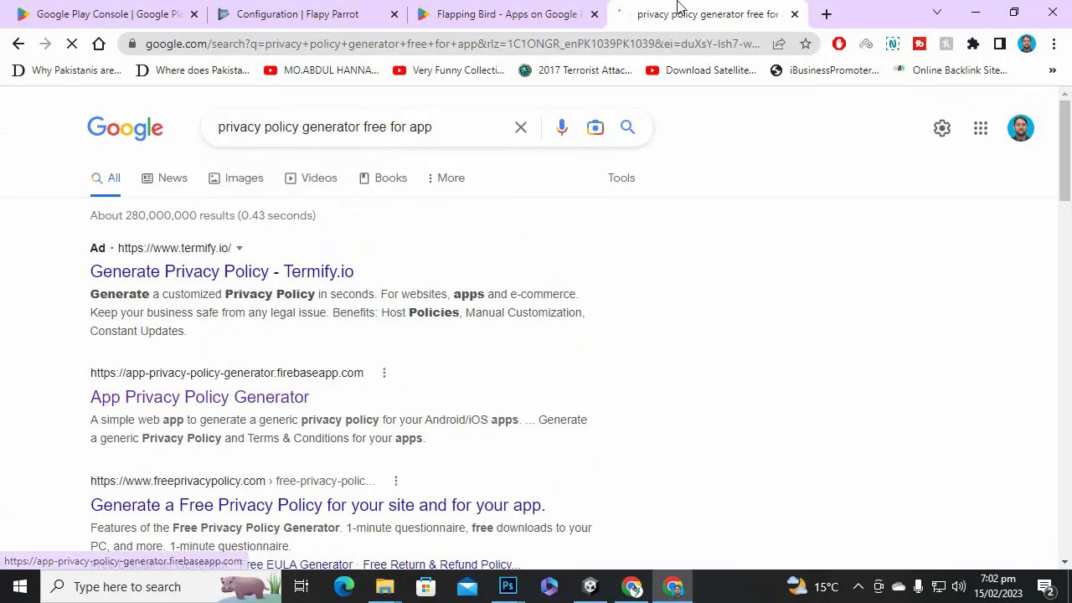
left_click(503, 13)
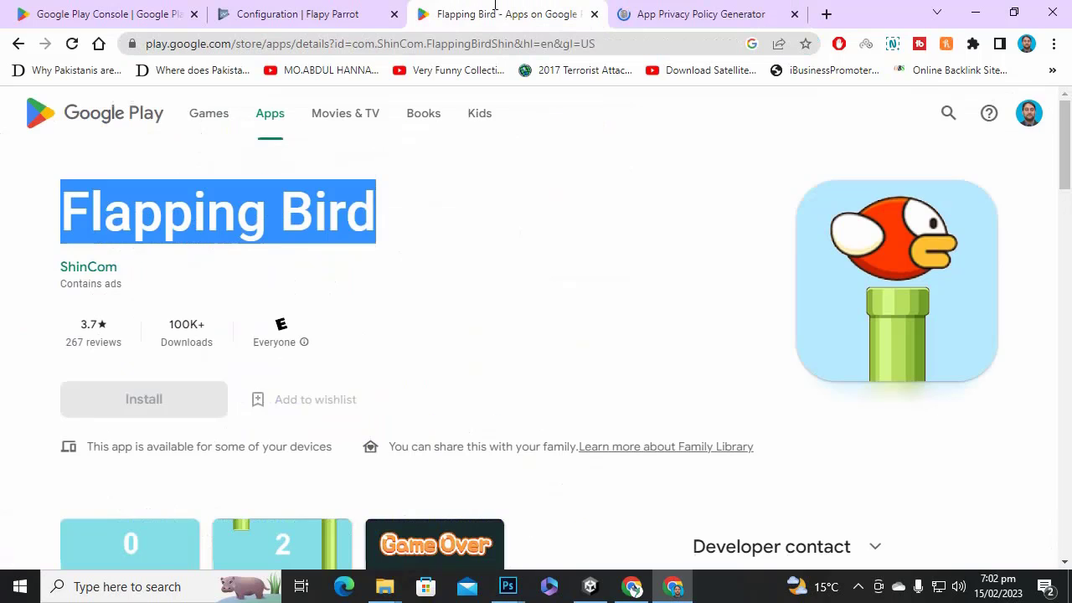
left_click(593, 14)
left_click(322, 10)
left_click(512, 13)
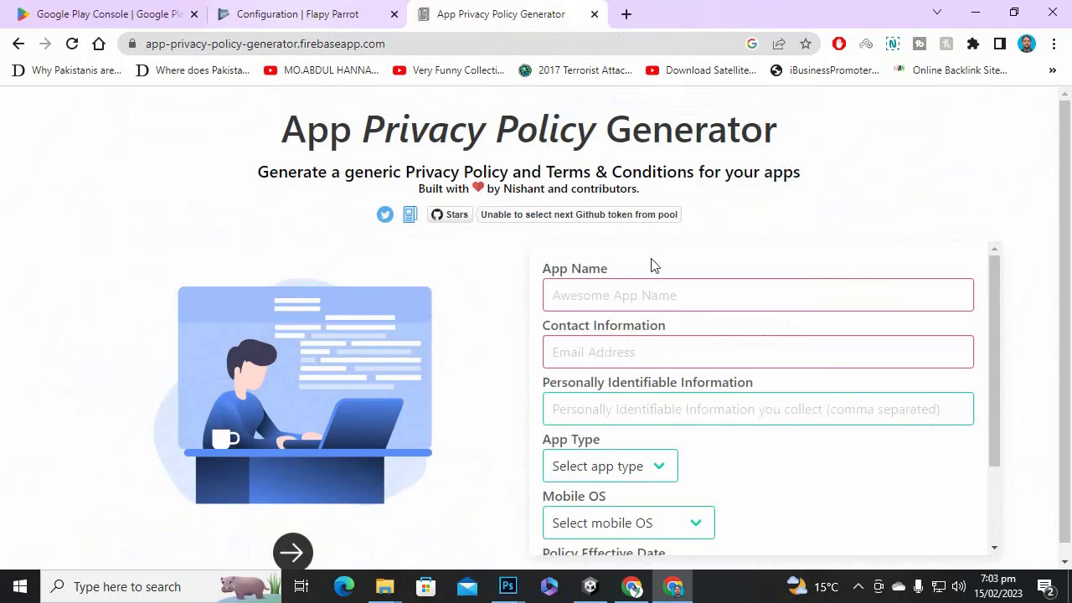
Enter the app name 'Flapy Parrot' and the contact e-mail in the generator form.
left_click(293, 12)
left_click(515, 15)
left_click(669, 293)
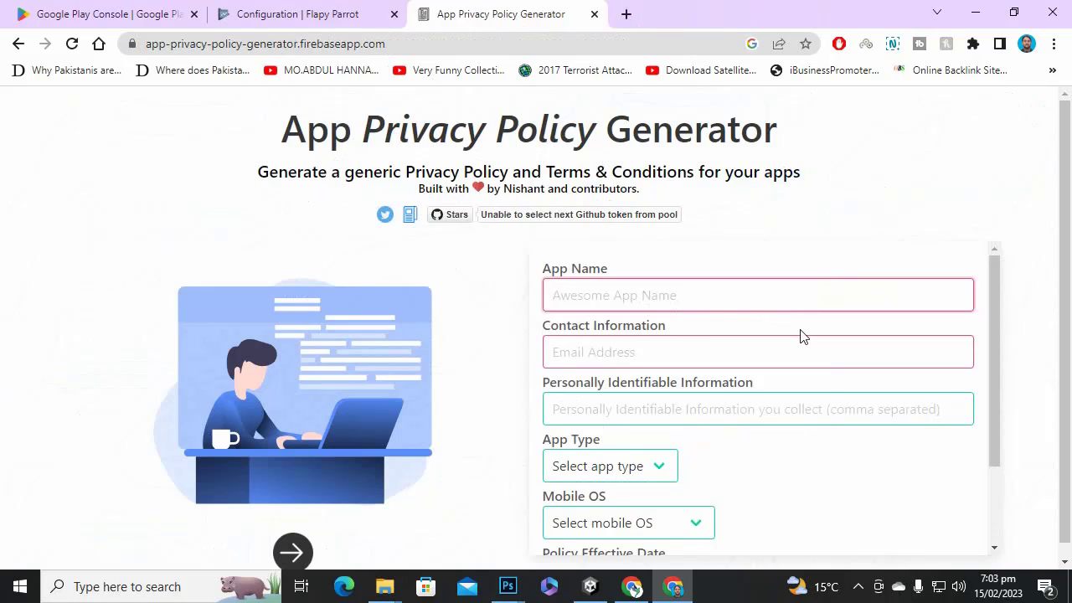
type("Flap")
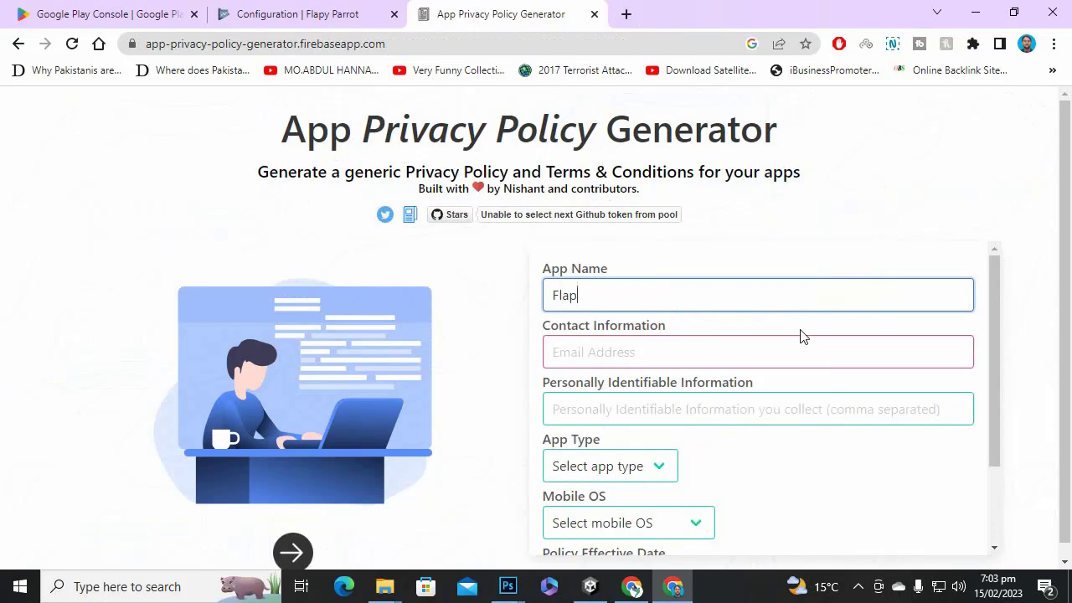
type("y Parrot")
left_click(680, 353)
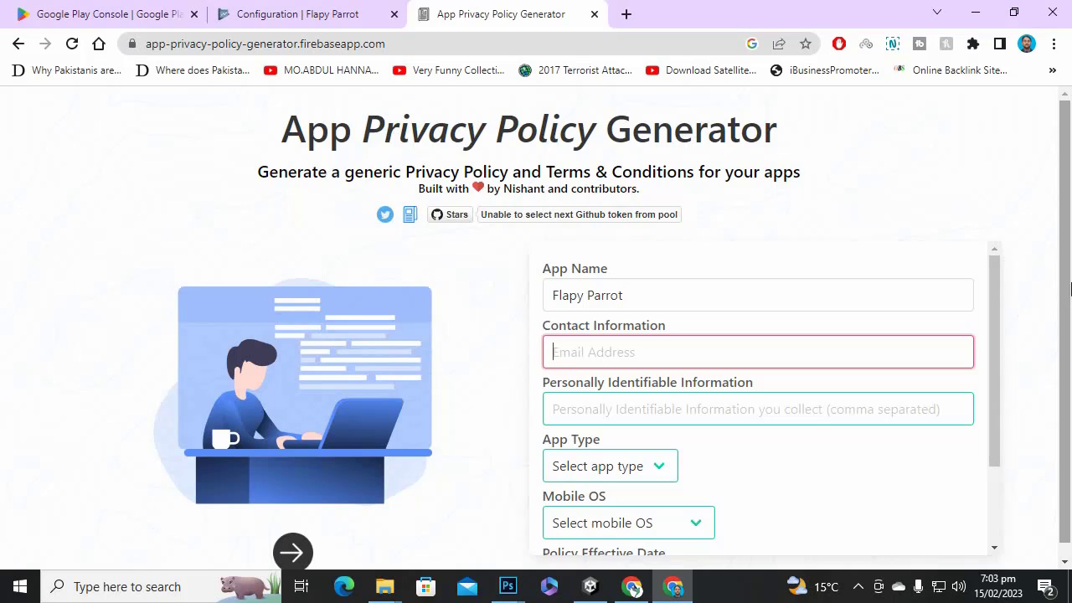
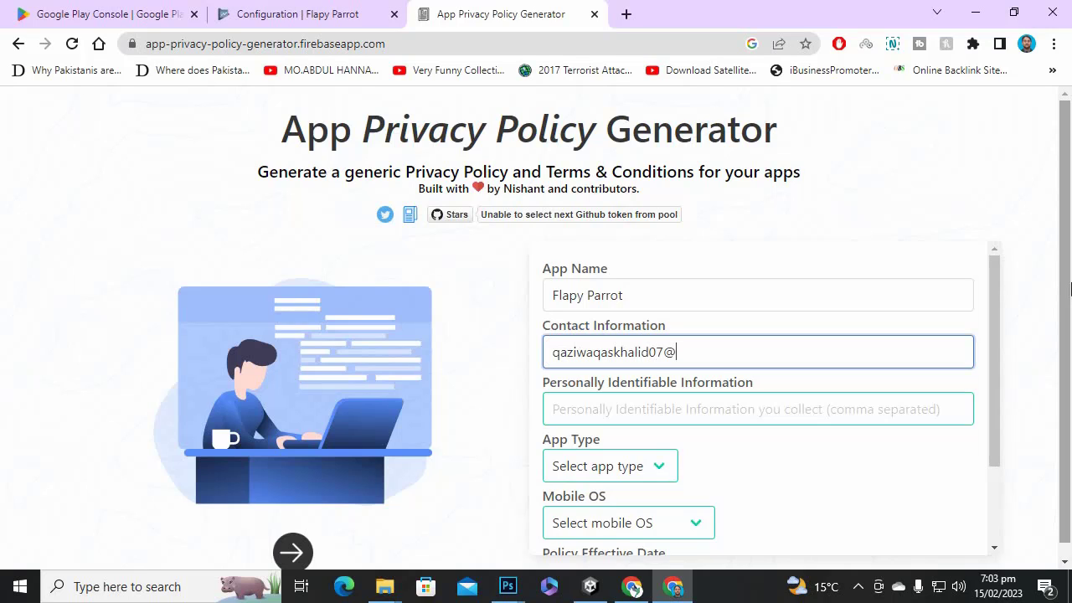
key("Tab")
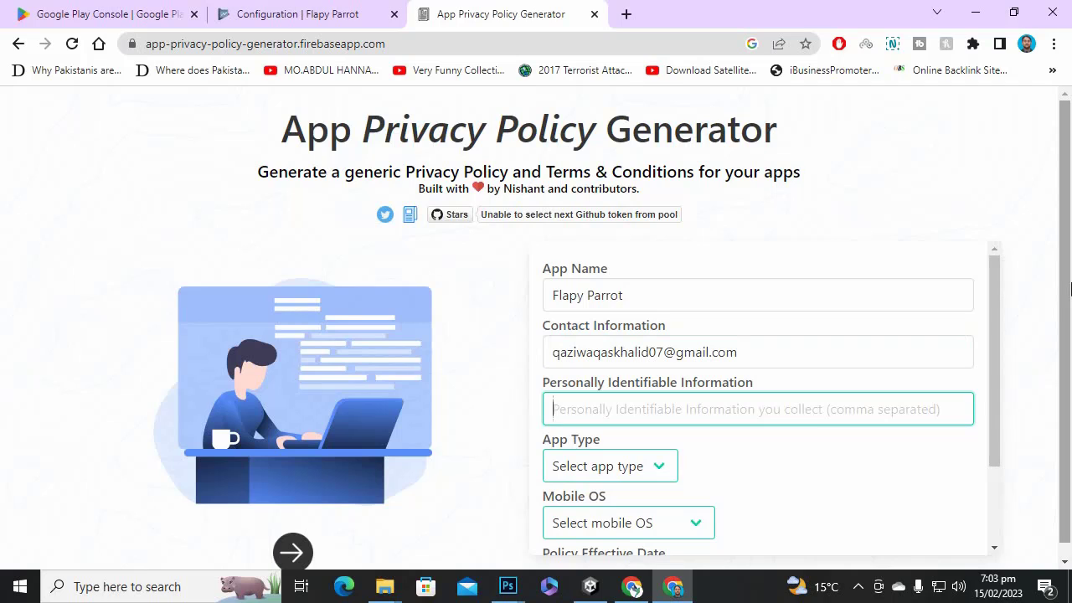
Set app type Free, mobile OS Android, owner type Individual, and enter the developer's name.
key("Tab")
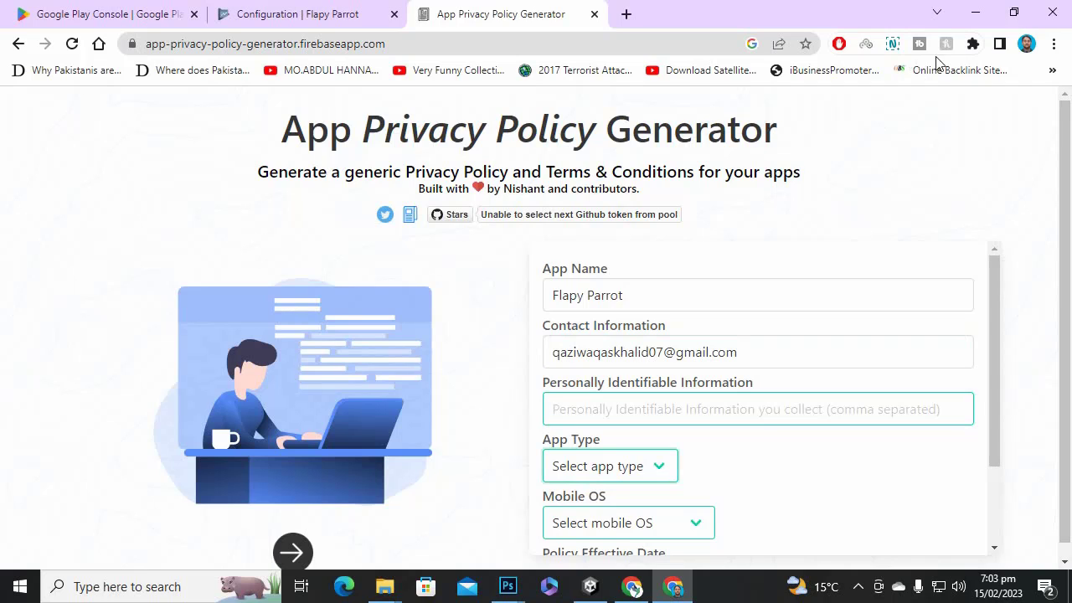
left_click(633, 468)
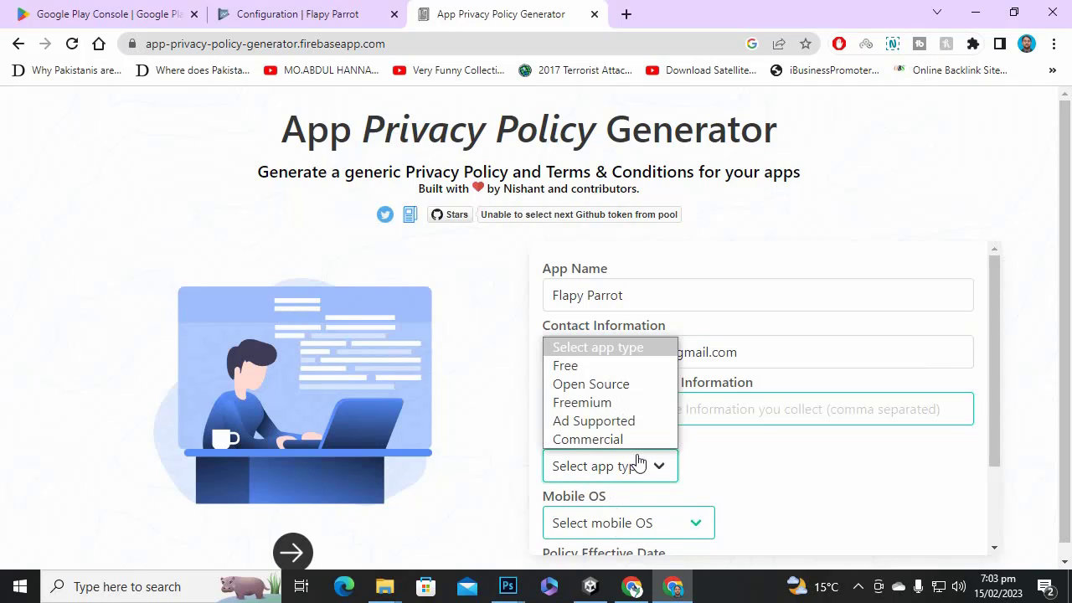
left_click(642, 375)
scroll(770, 419, "down", 2)
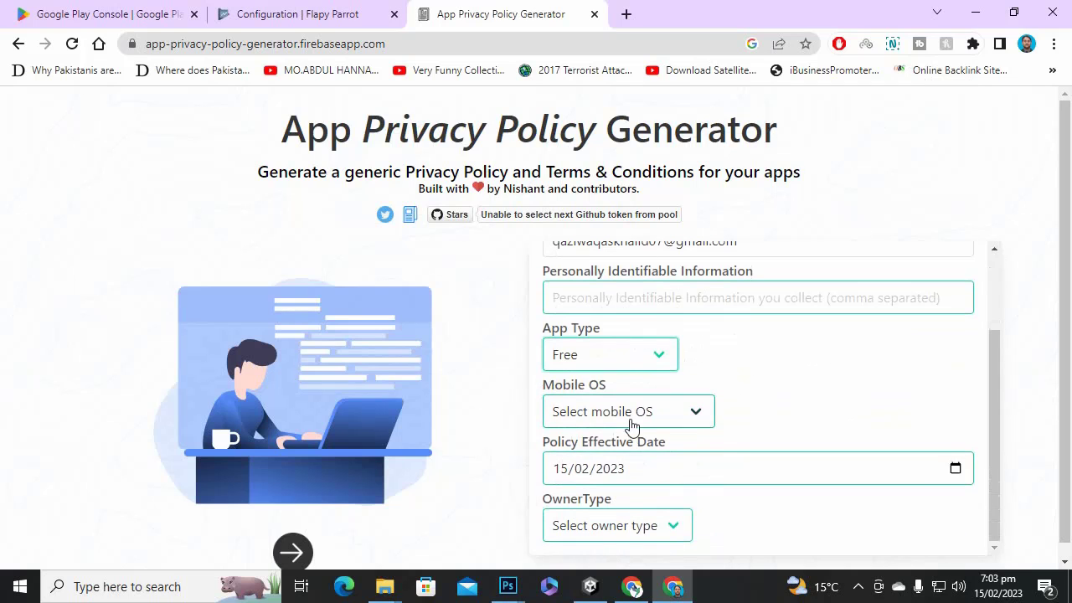
left_click(702, 419)
left_click(629, 457)
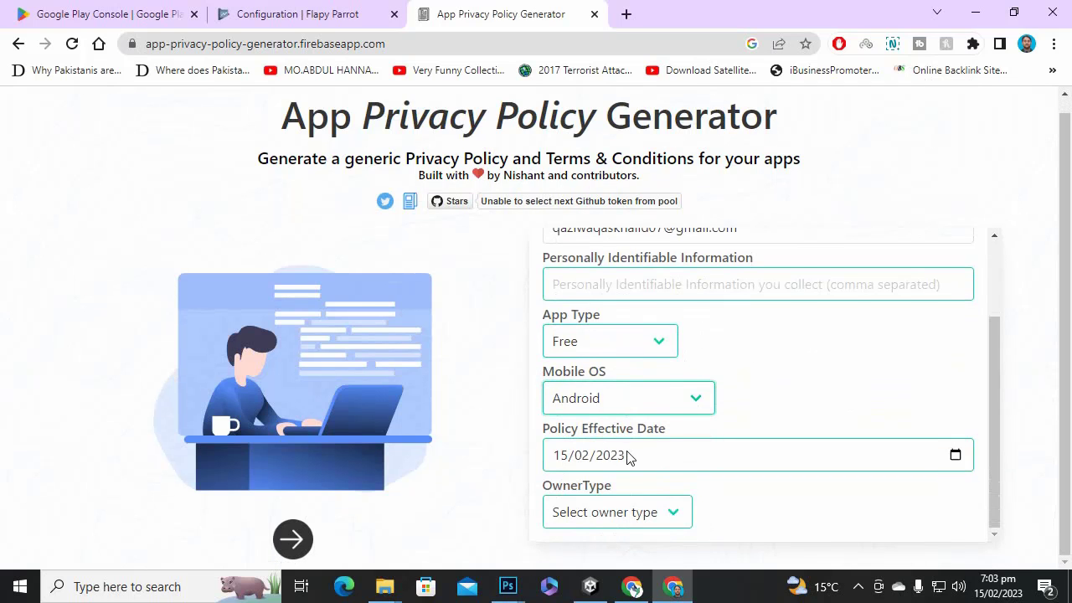
left_click(630, 458)
left_click(672, 511)
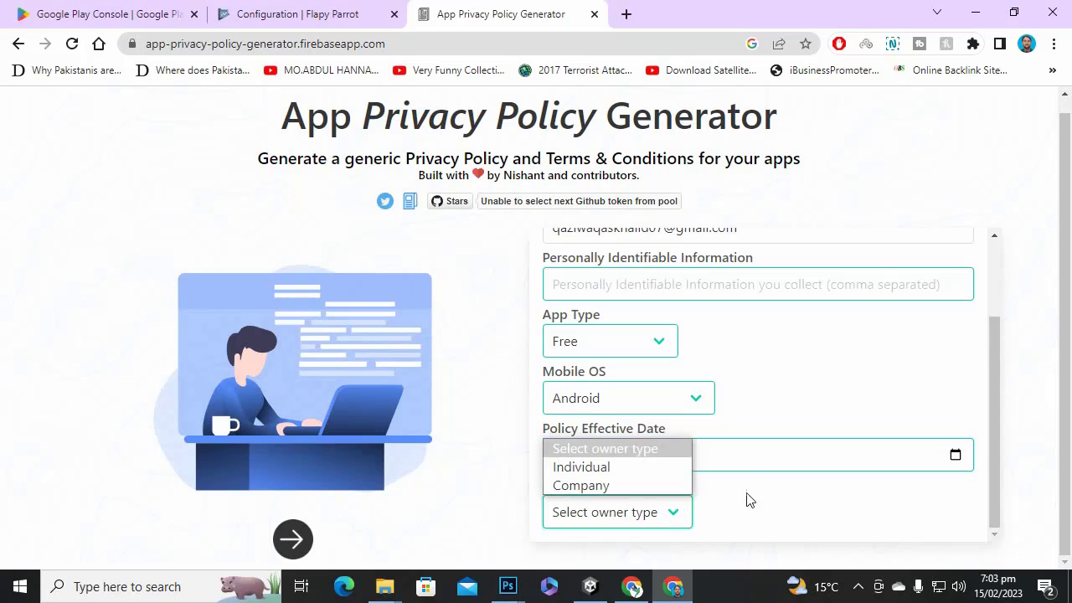
key("Down")
key("Return")
left_click(858, 586)
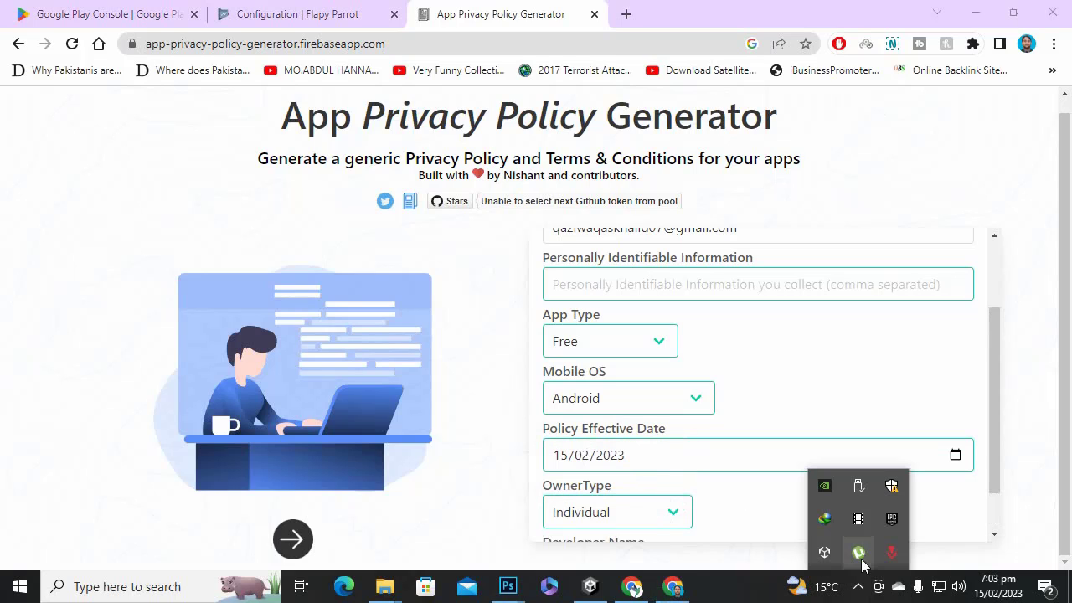
left_click(818, 463)
scroll(818, 463, "down", 1)
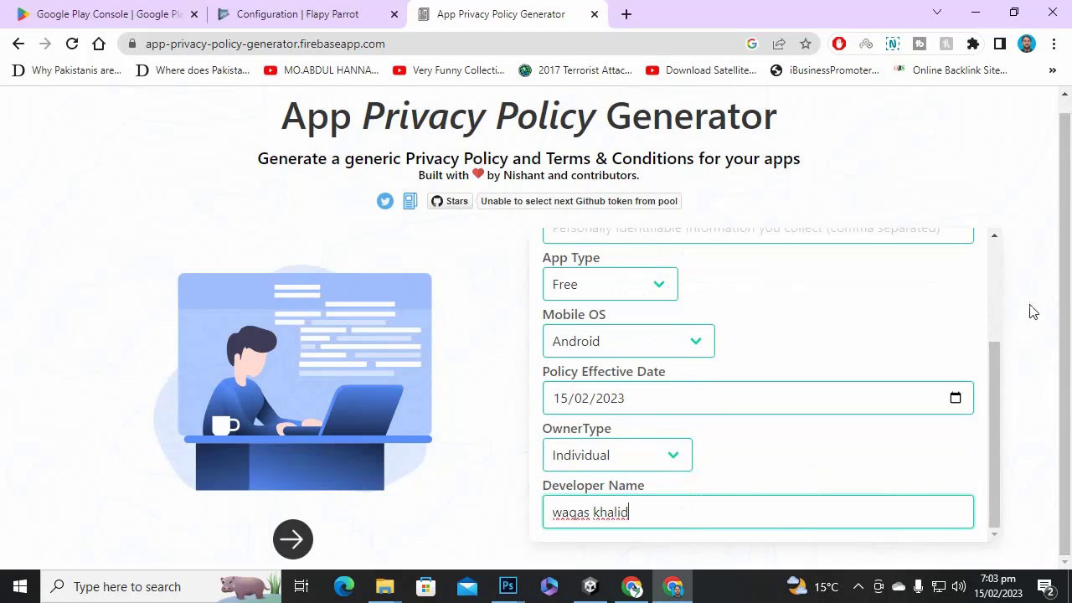
Include AdMob as a third-party service and advance to the All Done step.
left_click(292, 539)
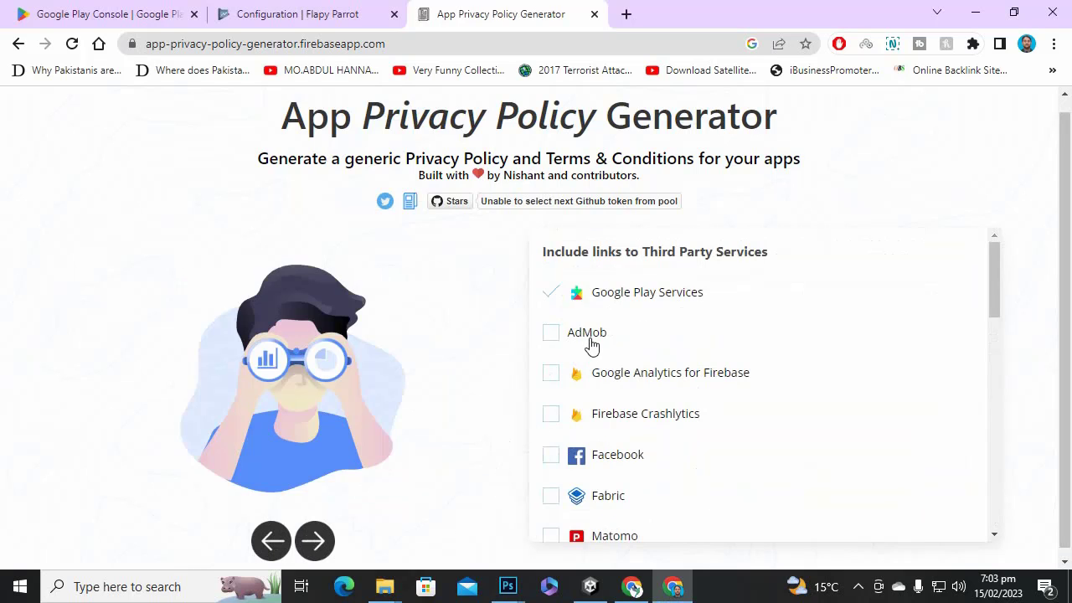
left_click(558, 336)
scroll(777, 352, "down", 7)
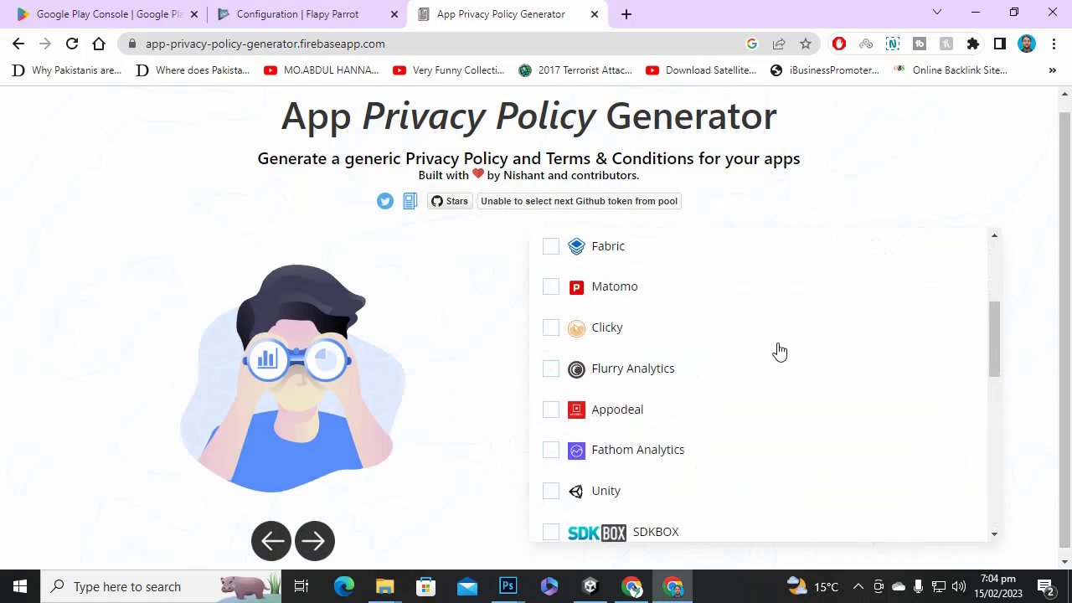
scroll(710, 393, "down", 5)
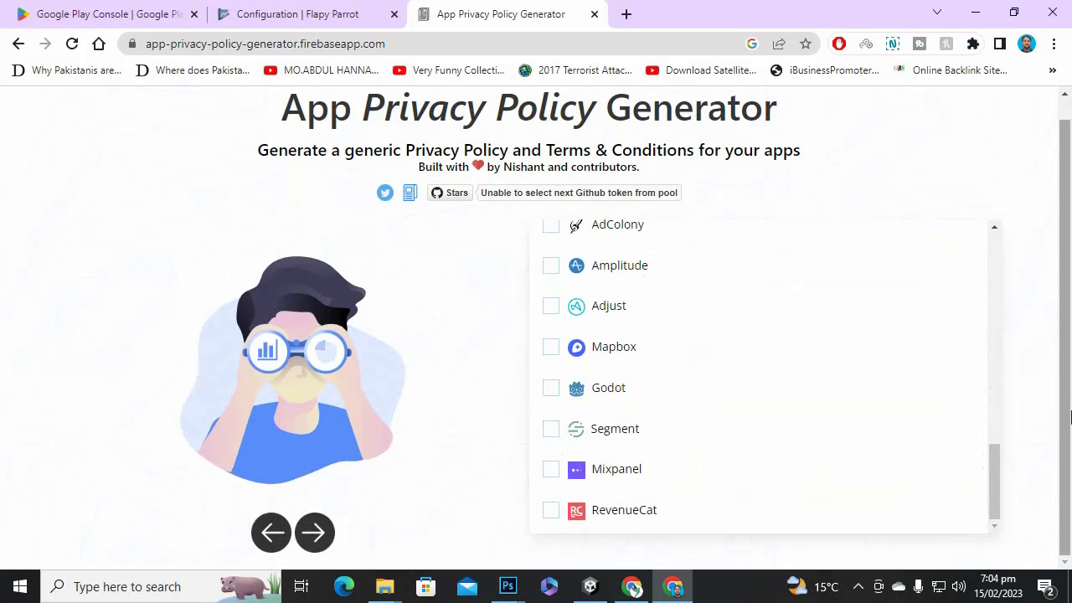
left_click(315, 533)
Generate the Flapy Parrot privacy policy.
scroll(615, 462, "down", 2)
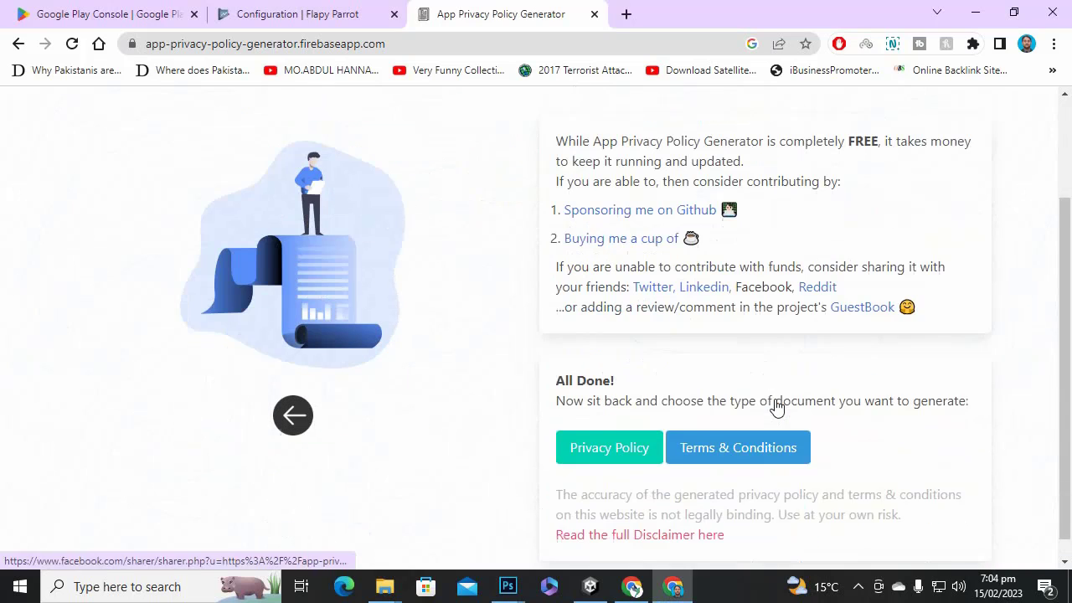
scroll(665, 382, "up", 3)
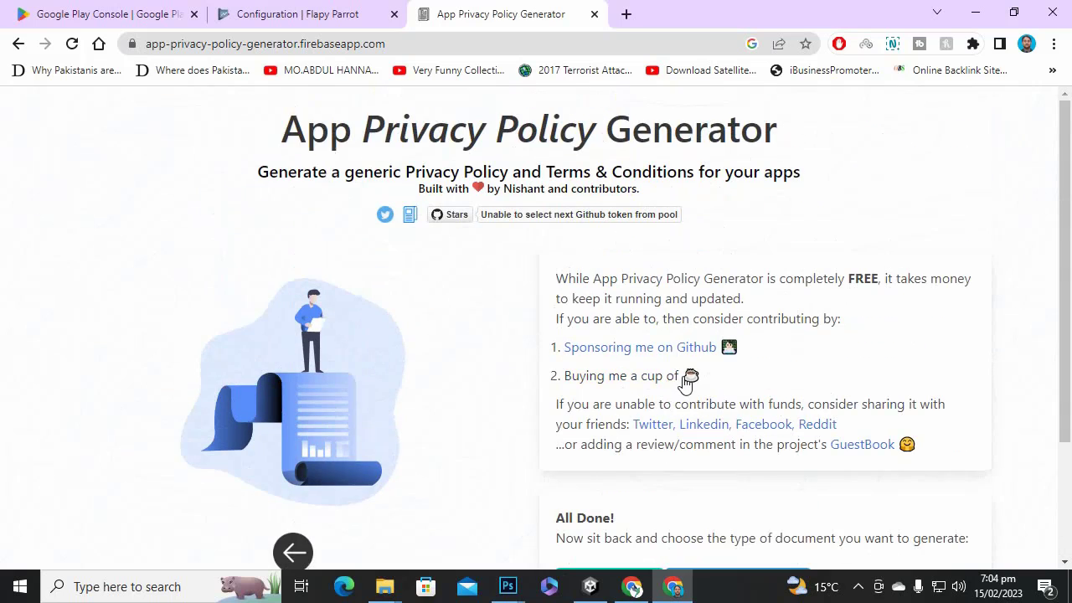
scroll(689, 377, "down", 2)
scroll(670, 347, "down", 2)
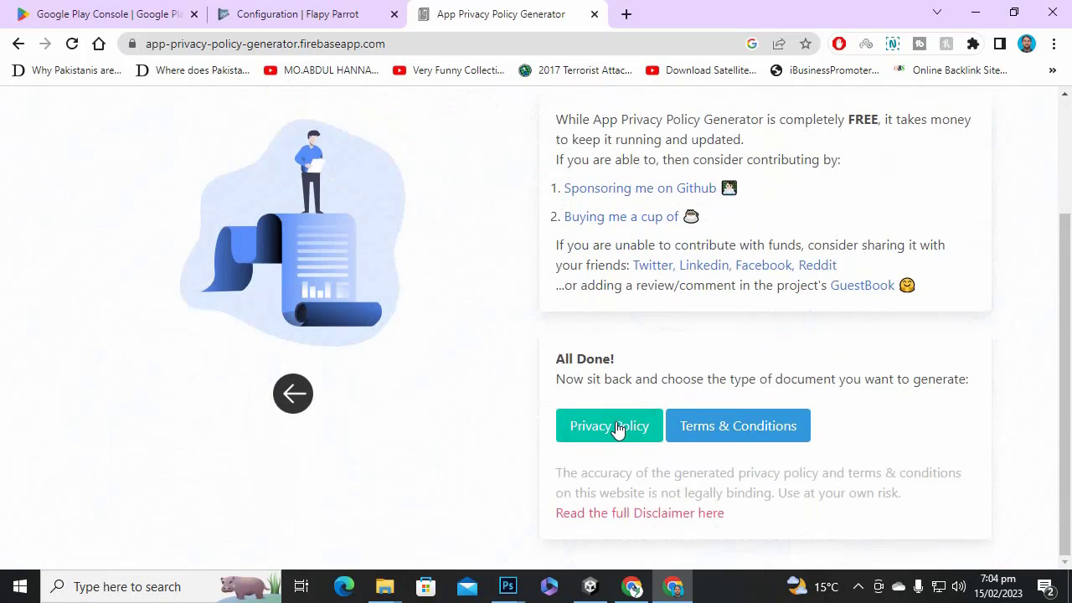
left_click(617, 428)
scroll(486, 292, "down", 6)
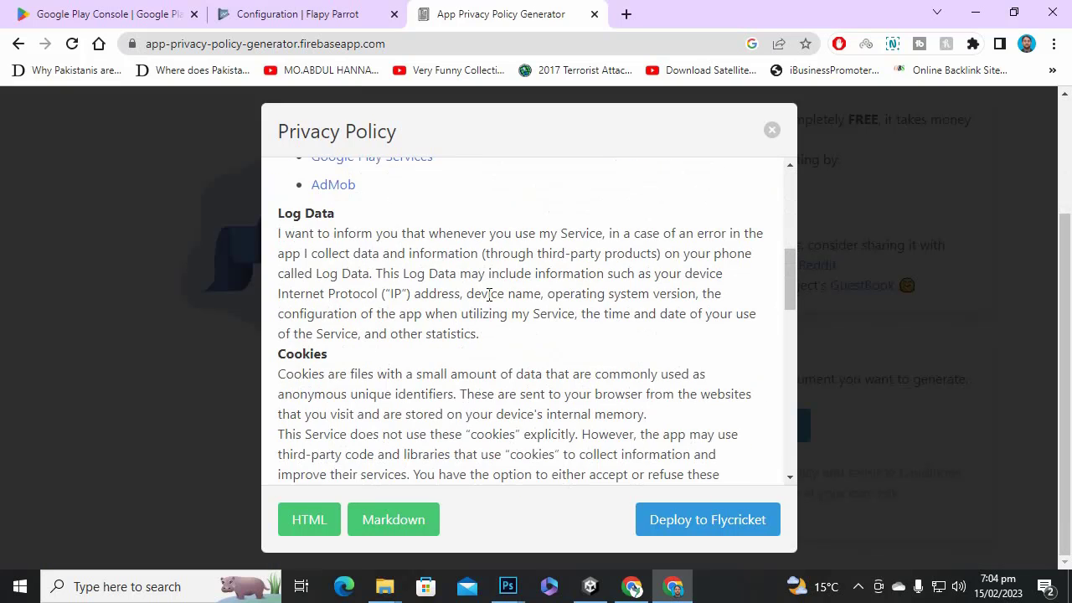
scroll(489, 295, "up", 6)
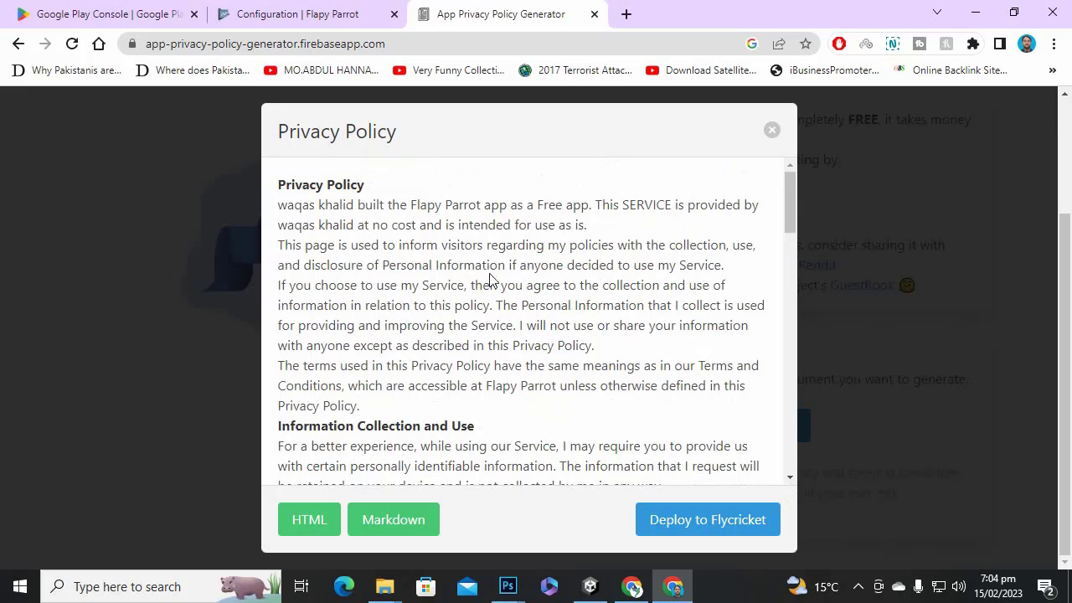
Select the entire privacy policy text and copy it.
left_click_drag(281, 187, 669, 551)
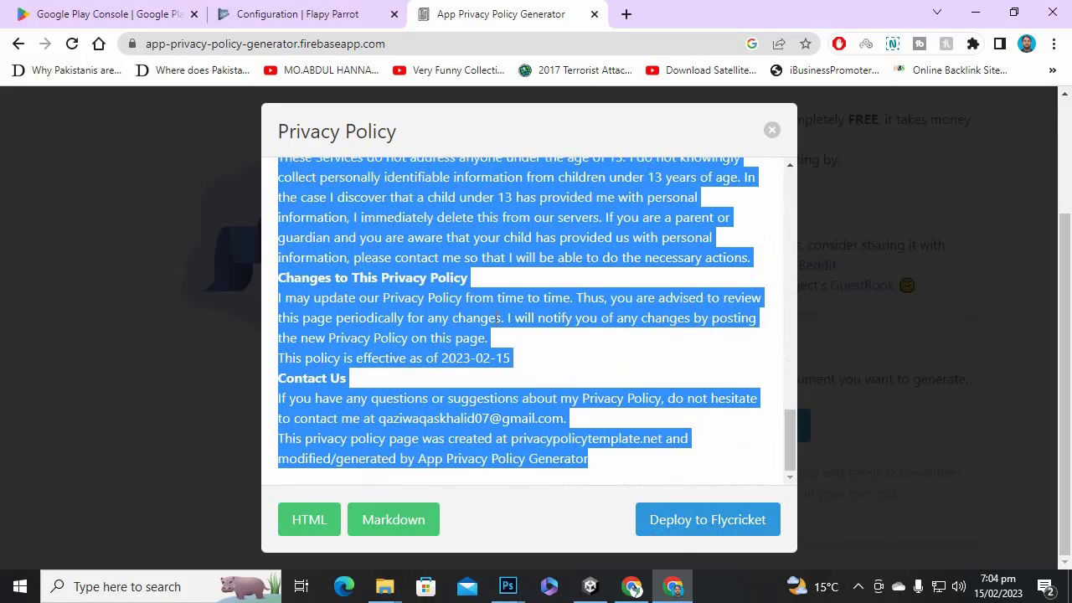
right_click(415, 296)
left_click(430, 310)
right_click(531, 186)
left_click(568, 202)
Search for 'blogspot' in a new browser tab.
left_click(624, 15)
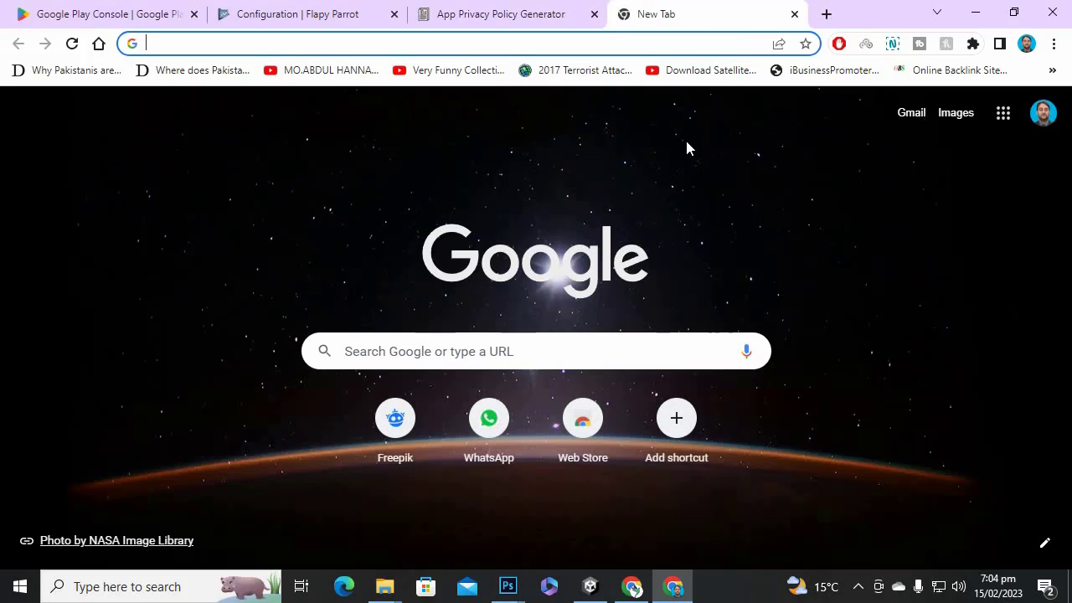
type("blo")
key("BackSpace")
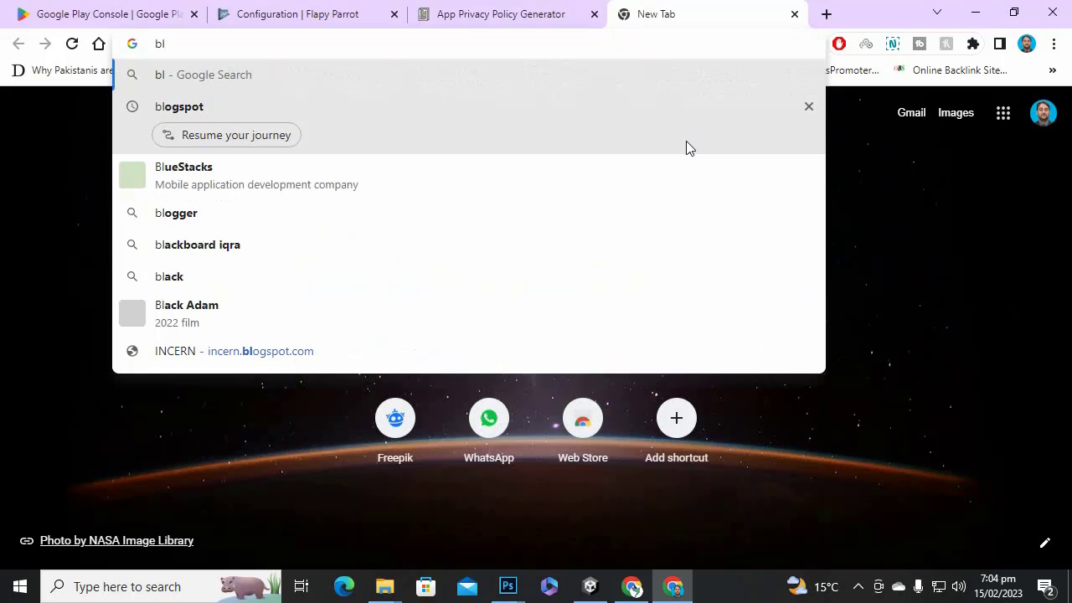
type("ob")
key("BackSpace")
type("g")
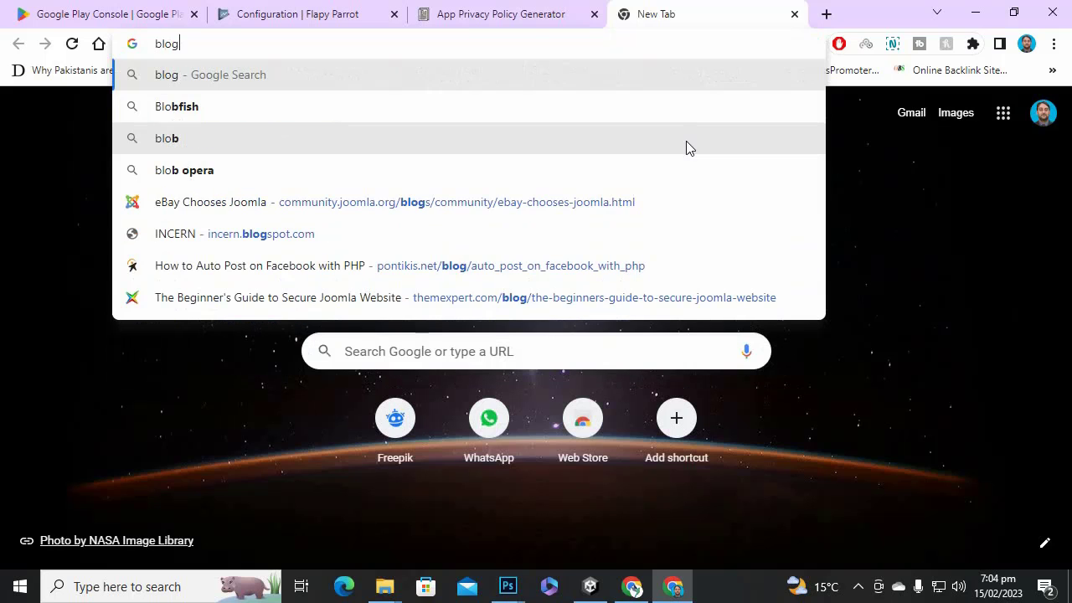
type("spot")
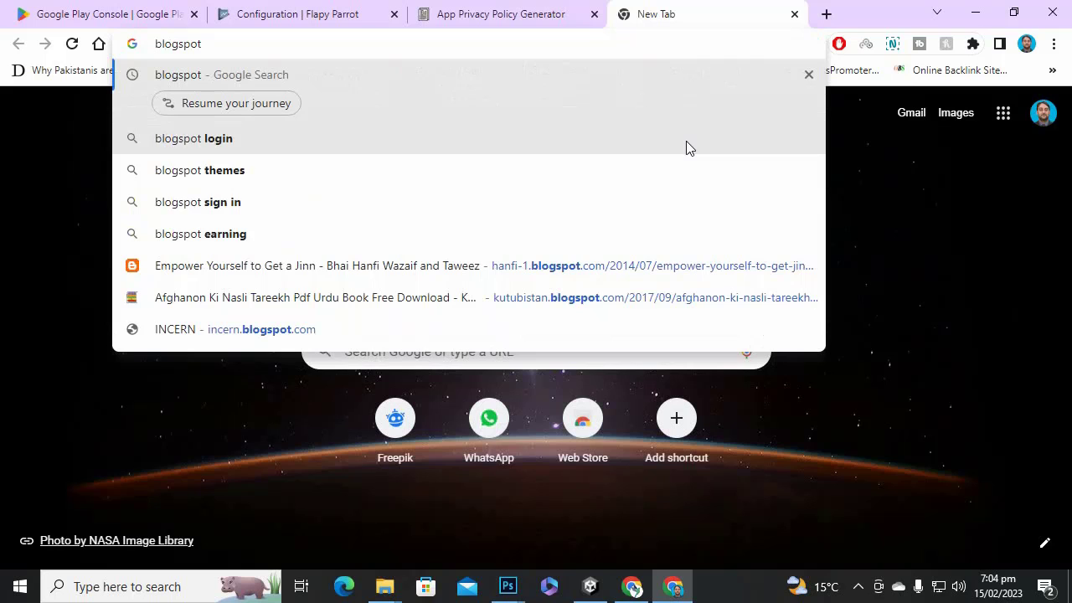
key("Return")
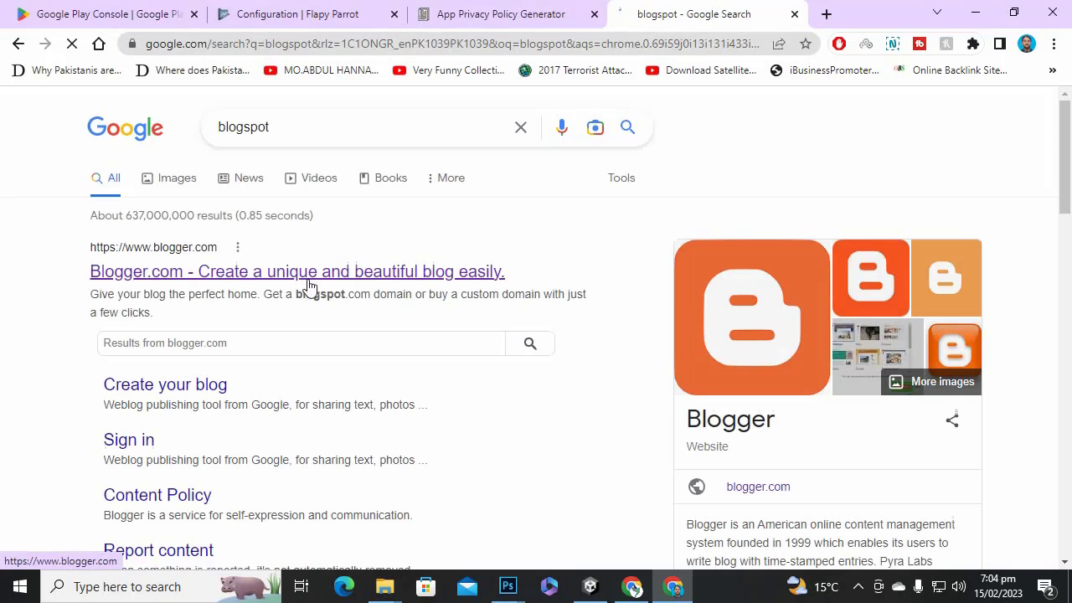
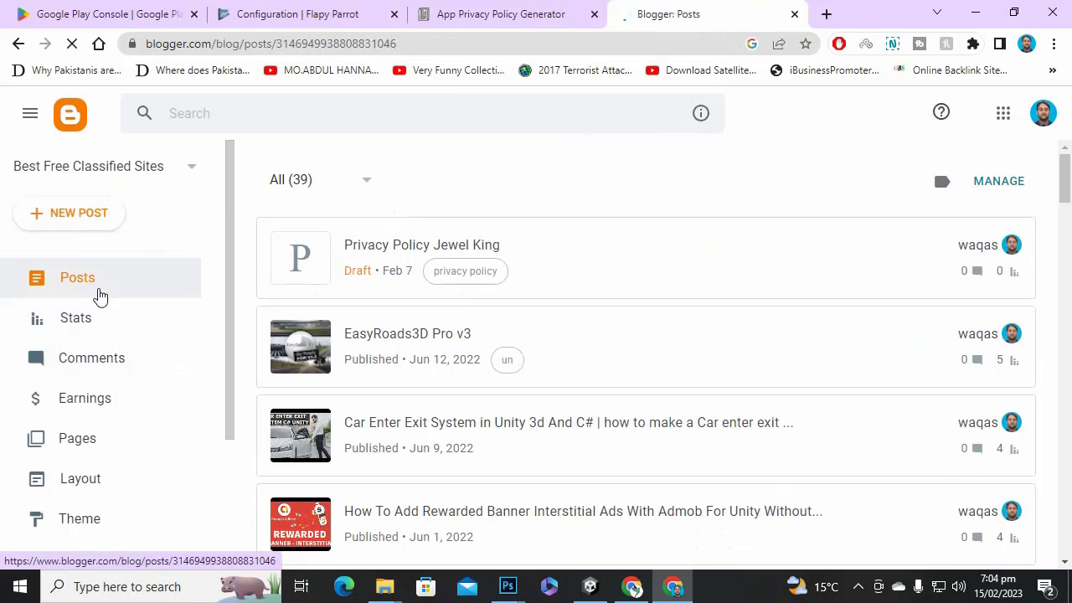
Switch Blogger to the Pages list, which shows the Privacy Policy Jewel King page.
left_click(92, 443)
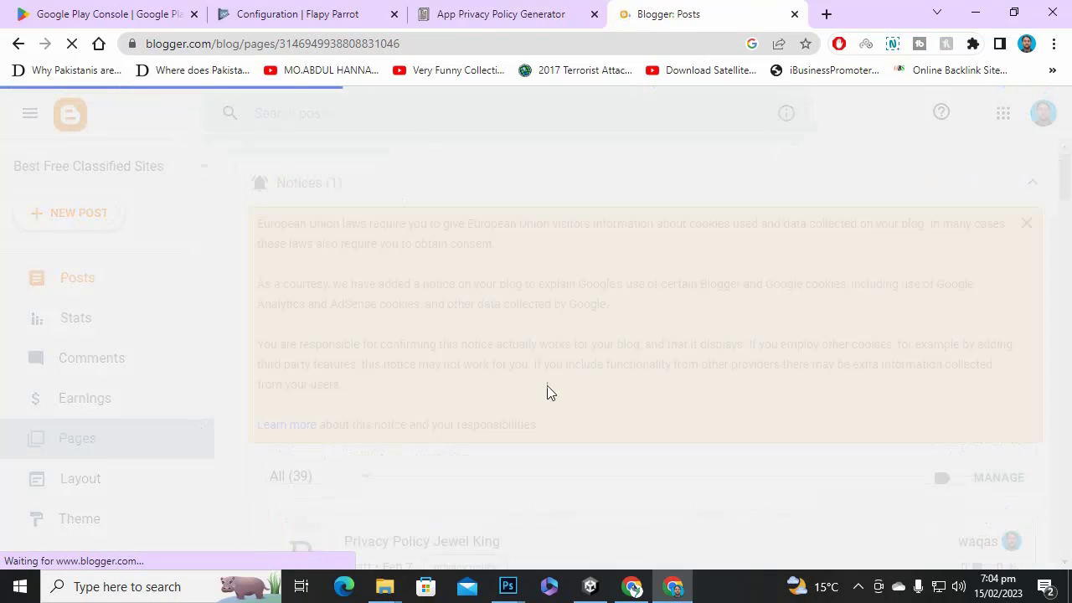
left_click(858, 586)
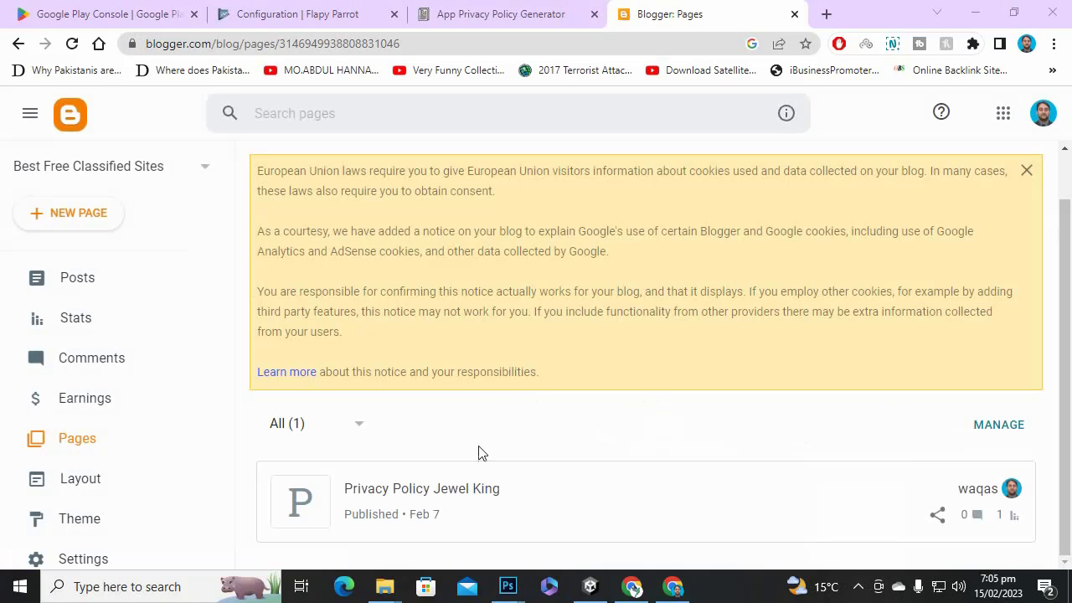
scroll(478, 446, "up", 1)
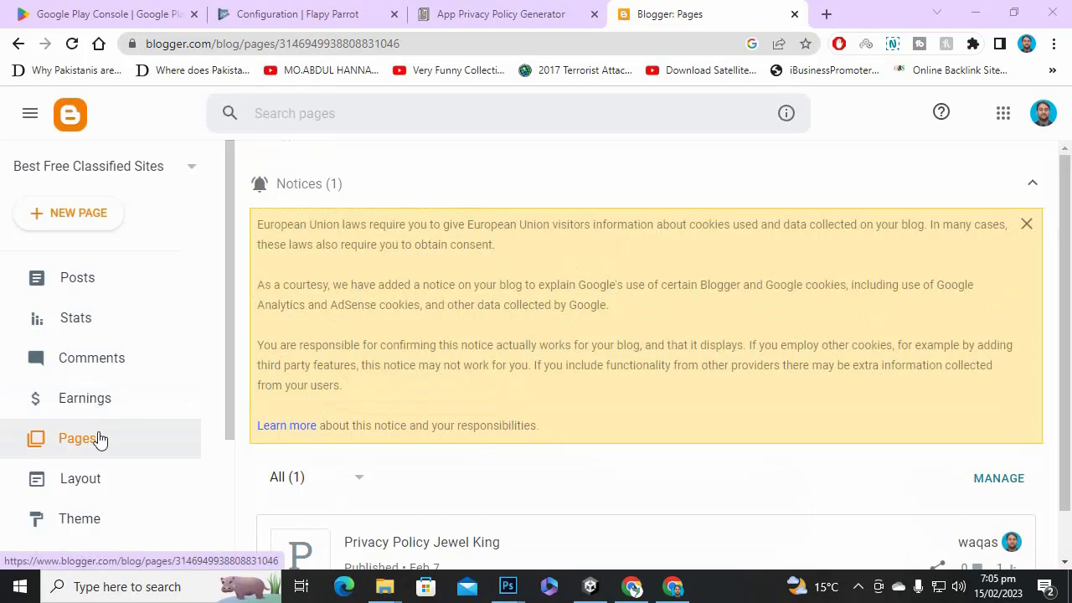
Create a new page titled 'Privacy Policy Flapy Parrot' and paste the policy as plain text.
left_click(102, 216)
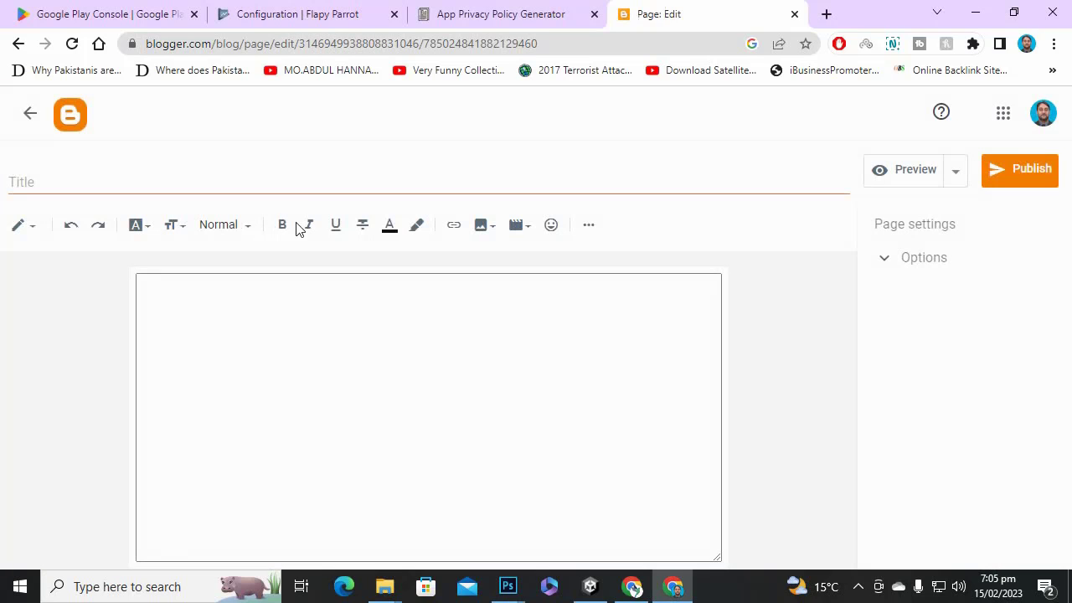
type("Privacy Policy")
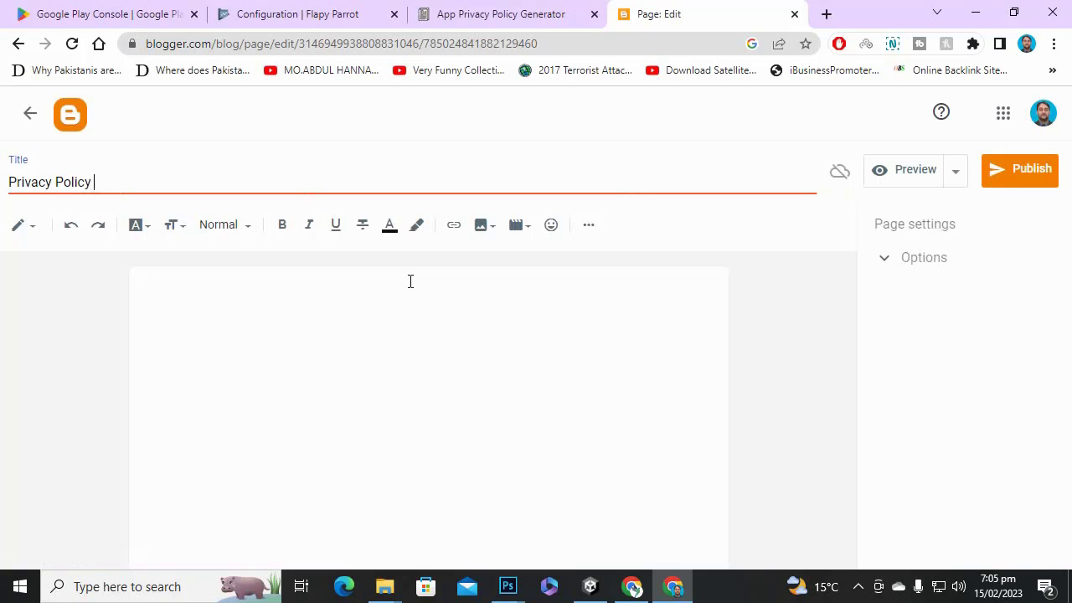
type("Flapy Par")
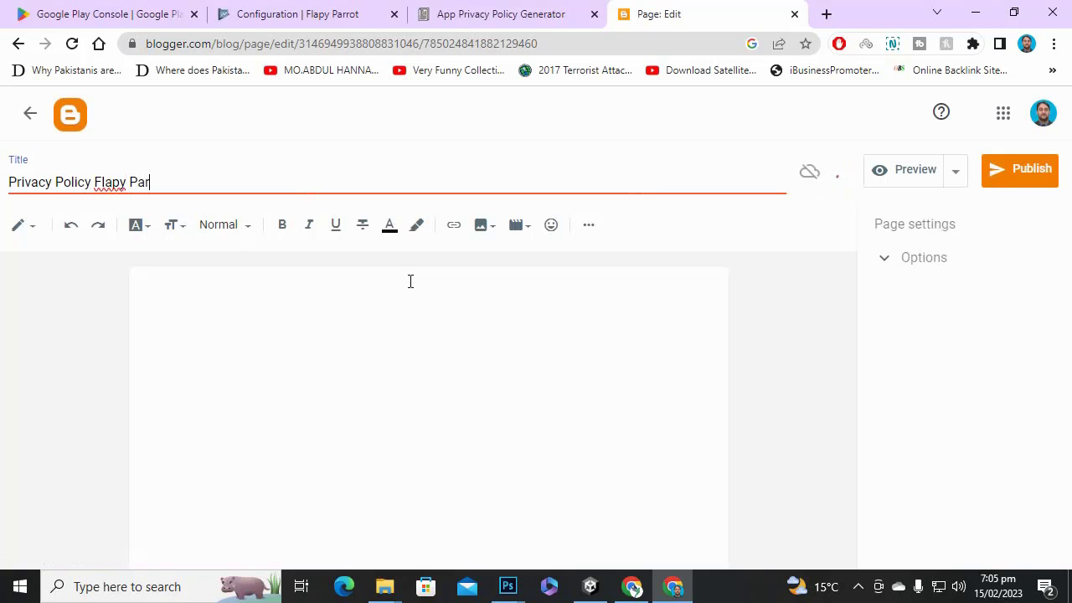
type("rot")
left_click(417, 306)
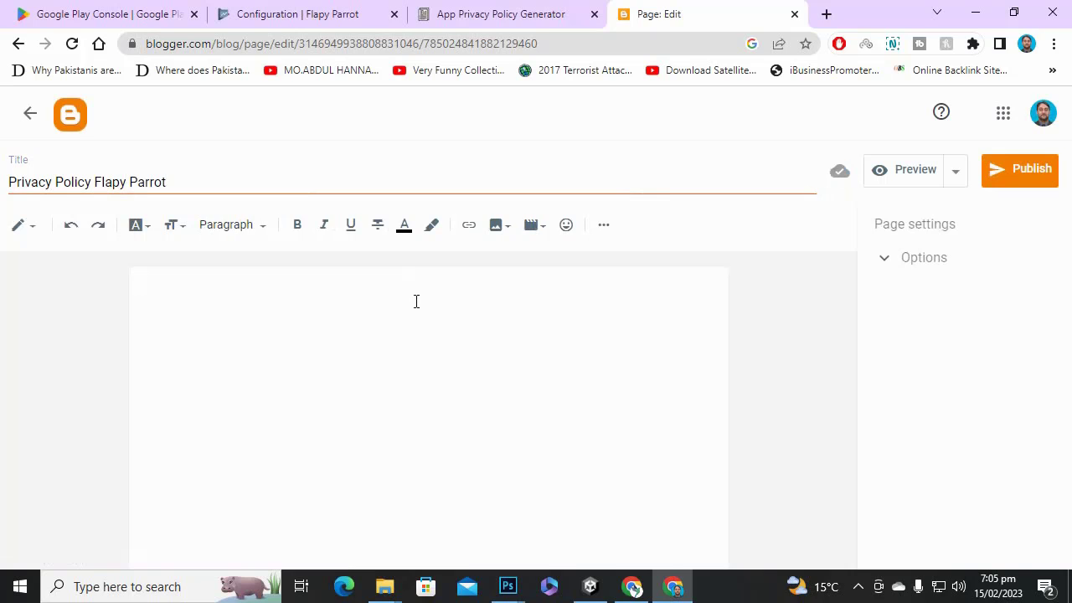
right_click(416, 301)
left_click(491, 413)
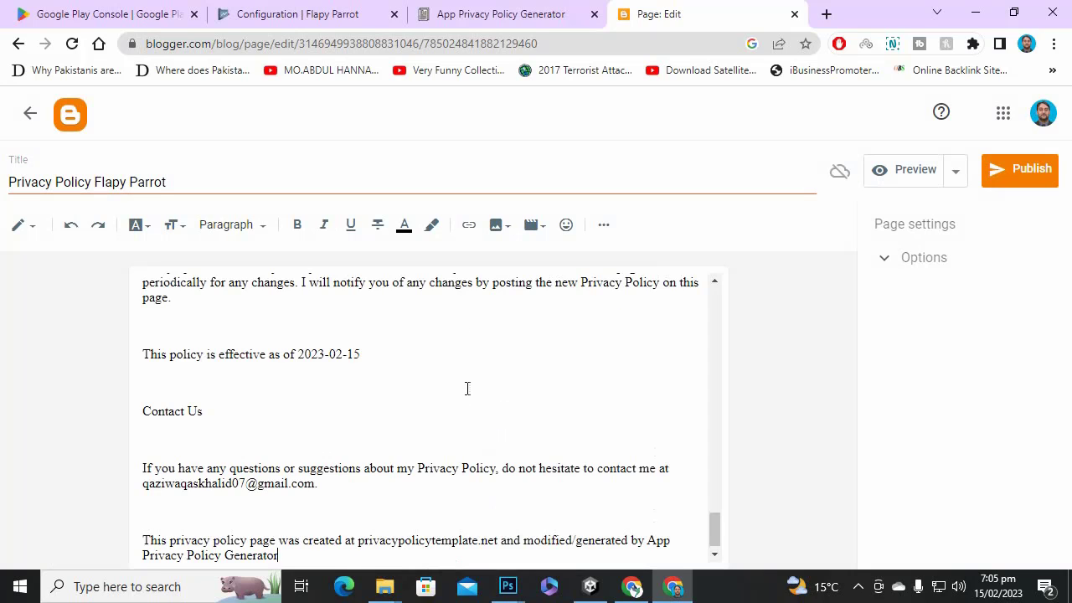
Delete the closing generator credit paragraph from the pasted policy.
scroll(420, 383, "up", 15)
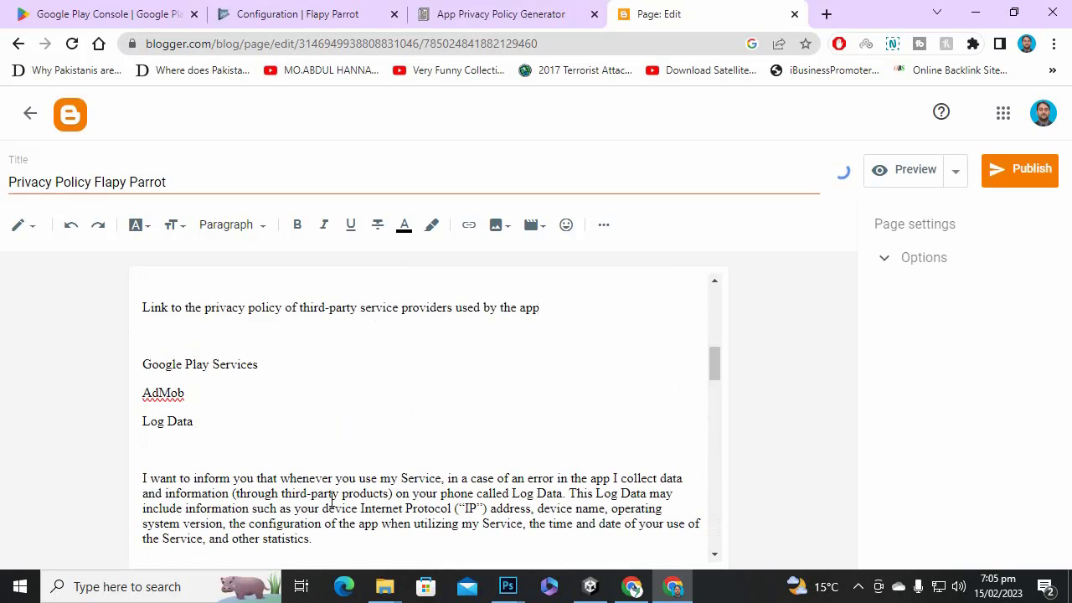
scroll(259, 408, "up", 10)
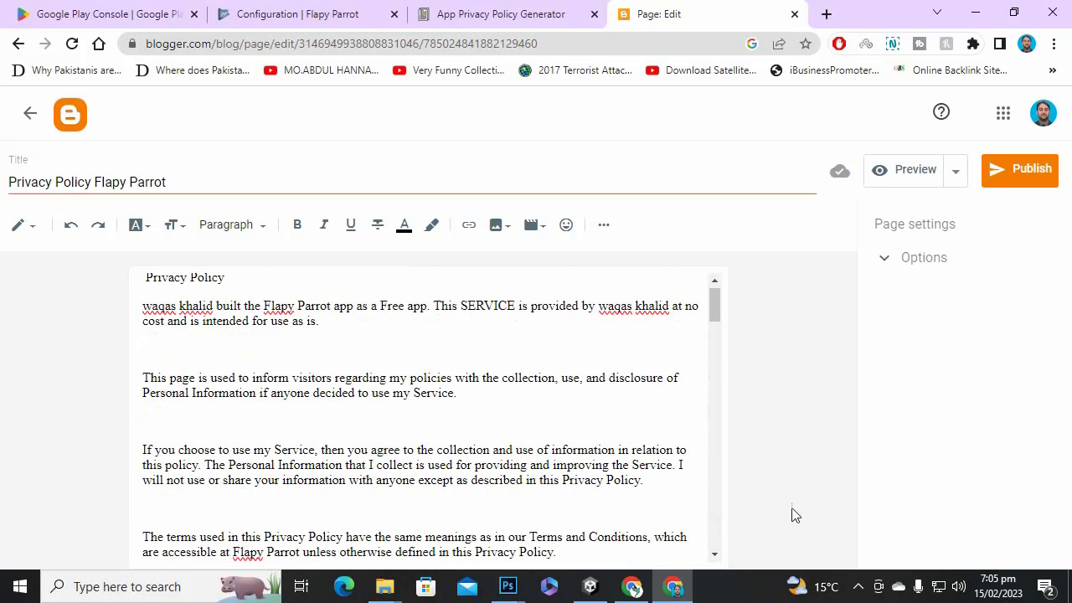
left_click(857, 586)
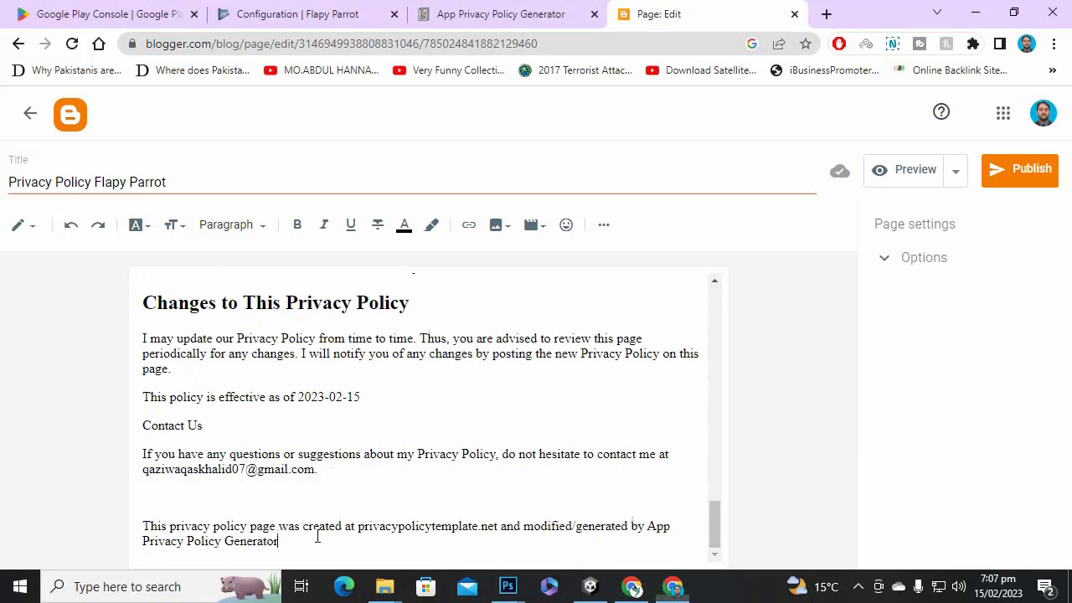
left_click_drag(317, 536, 144, 516)
key("BackSpace")
key("BackSpace")
key("BackSpace")
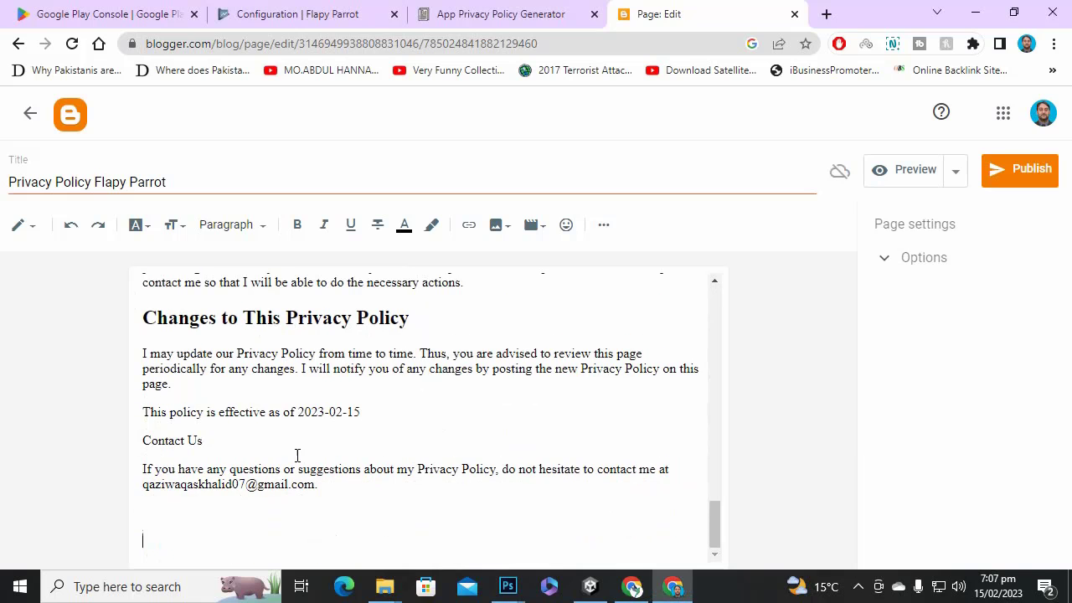
scroll(558, 369, "up", 20)
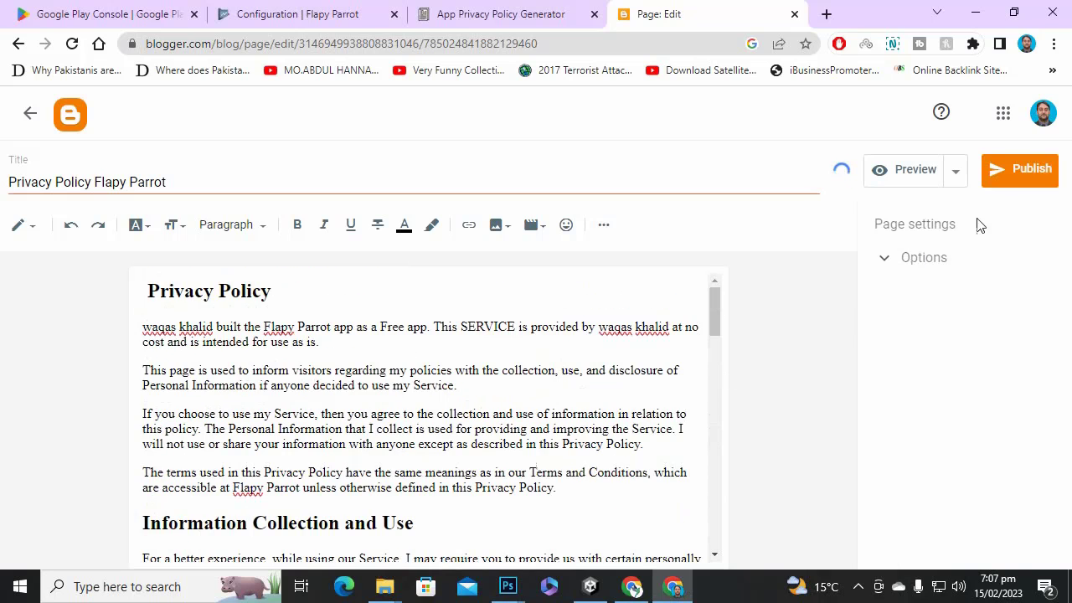
Publish the Privacy Policy Flapy Parrot page and confirm it.
left_click(1005, 180)
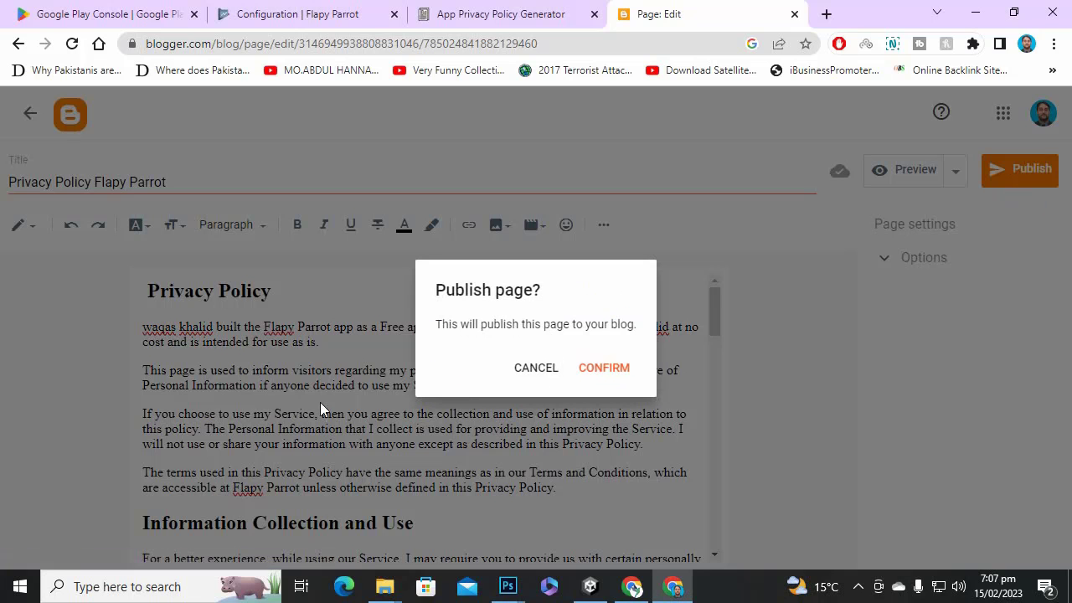
left_click(596, 377)
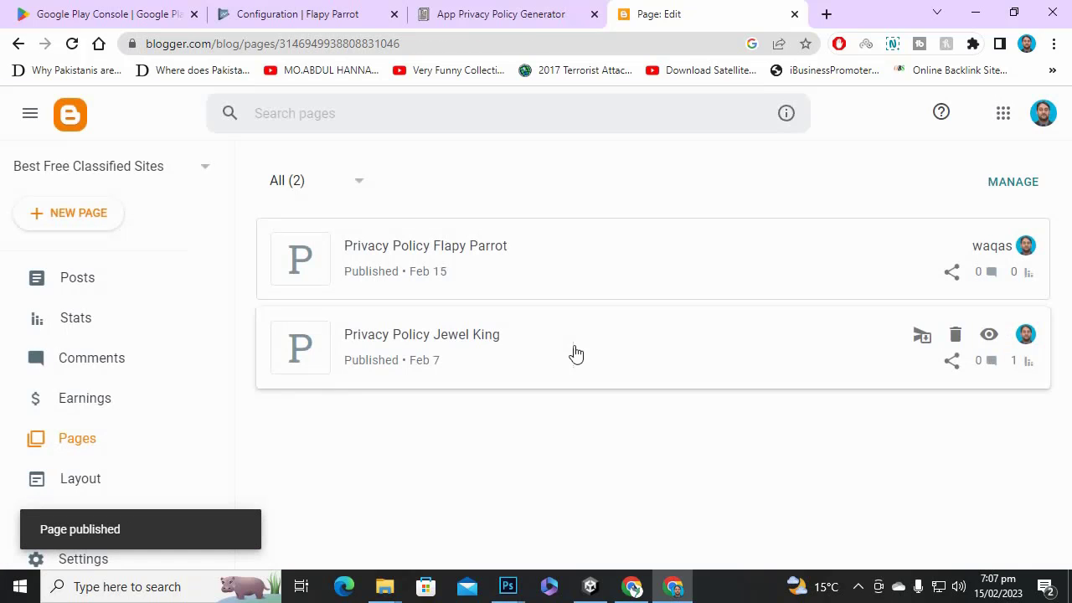
scroll(778, 410, "down", 2)
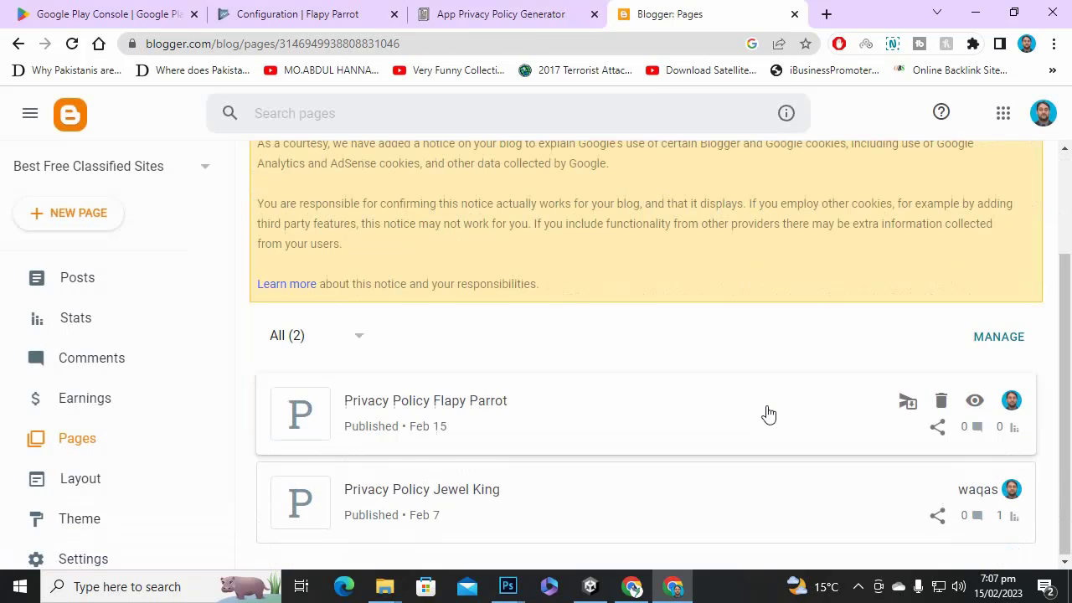
Copy the live page's web address and return to the privacy policy generator.
left_click(937, 427)
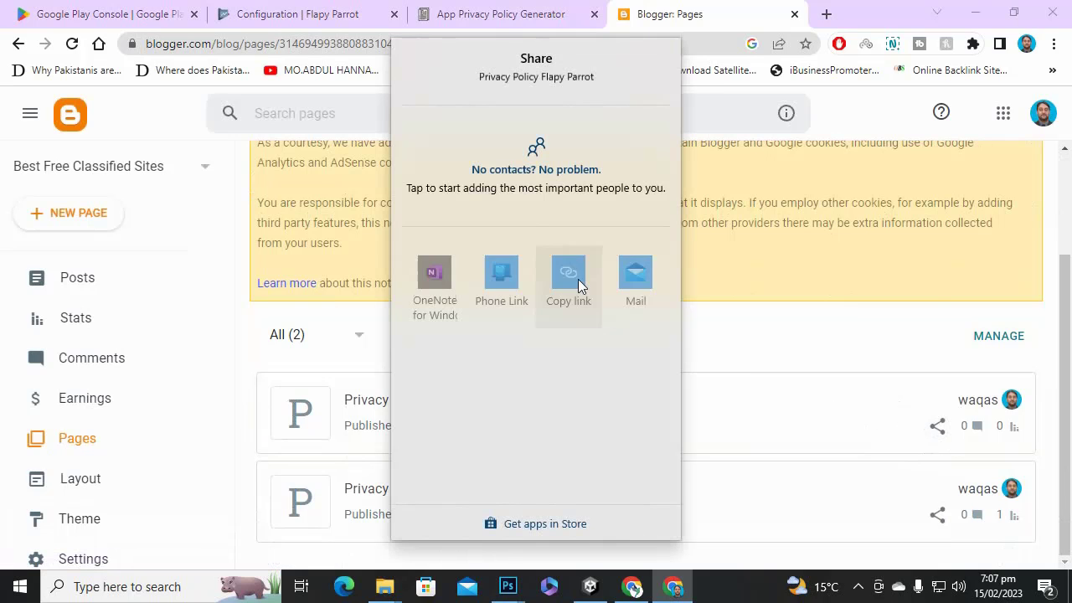
left_click(914, 344)
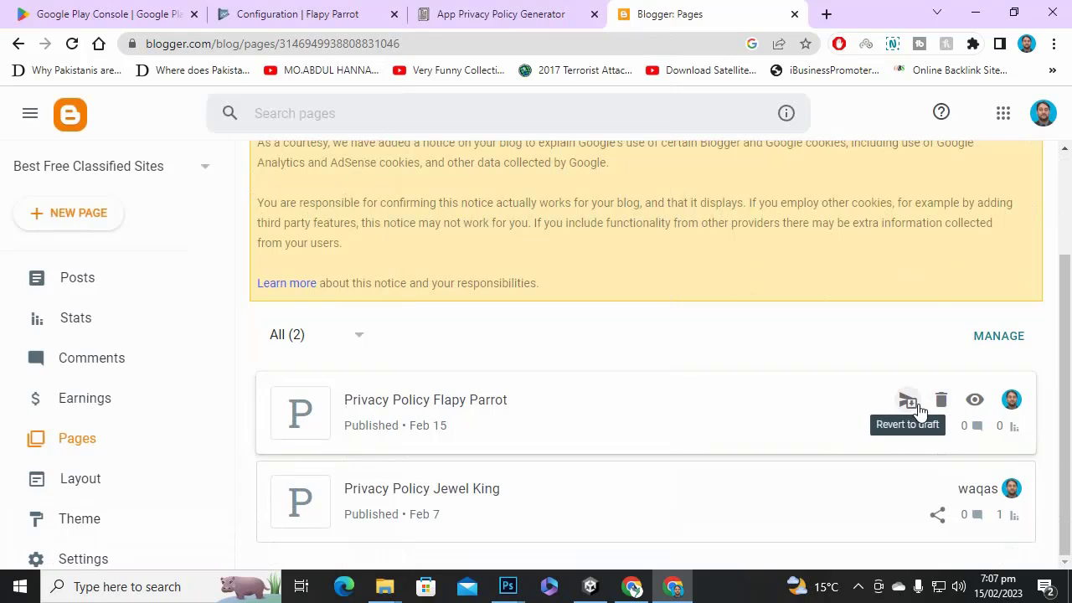
left_click(974, 401)
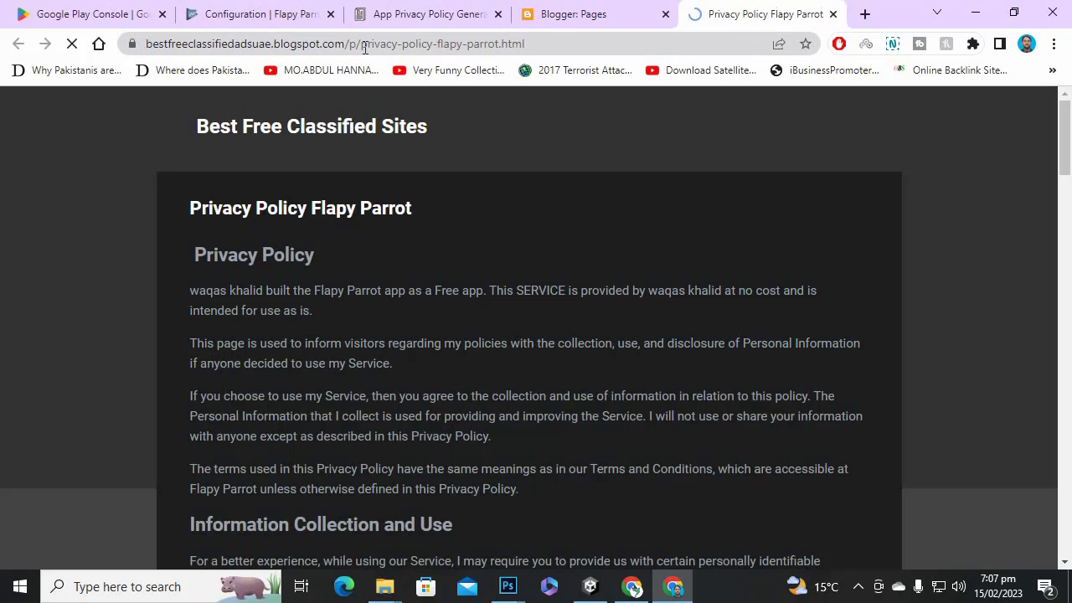
left_click(565, 49)
right_click(564, 43)
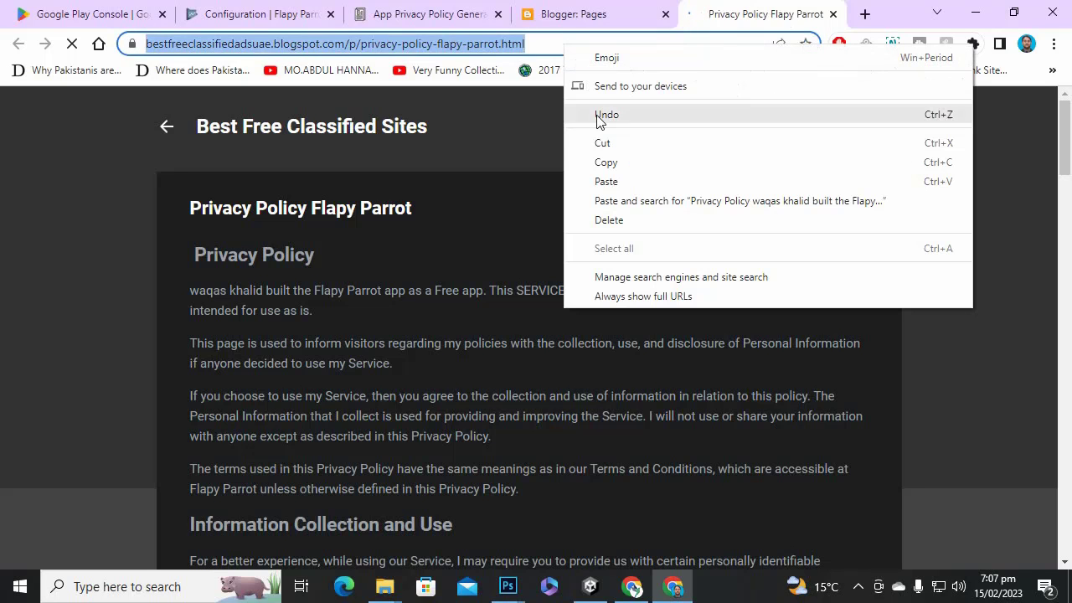
left_click(541, 161)
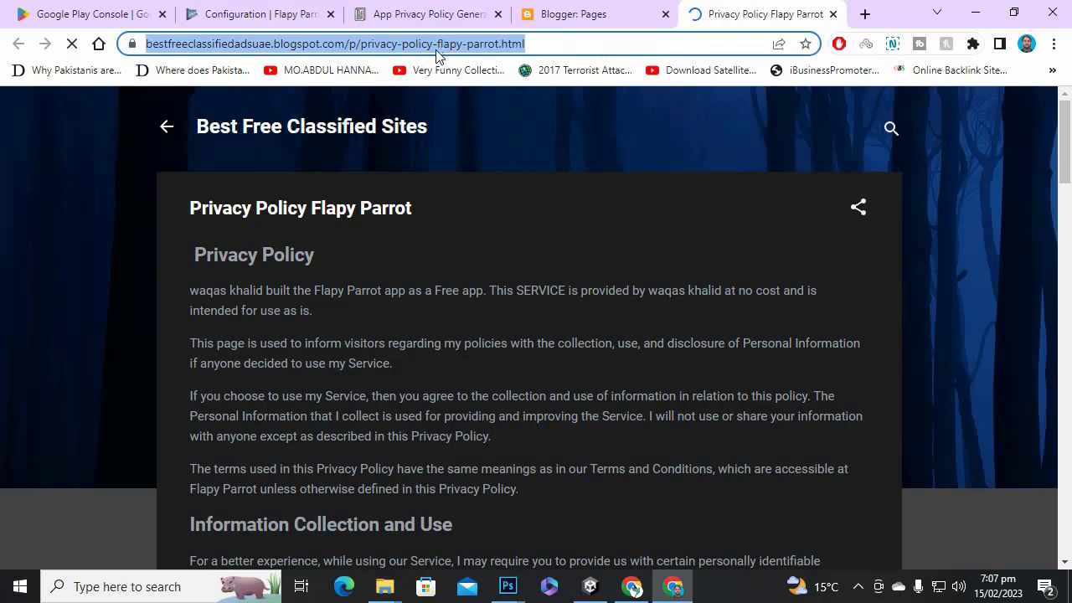
left_click(452, 15)
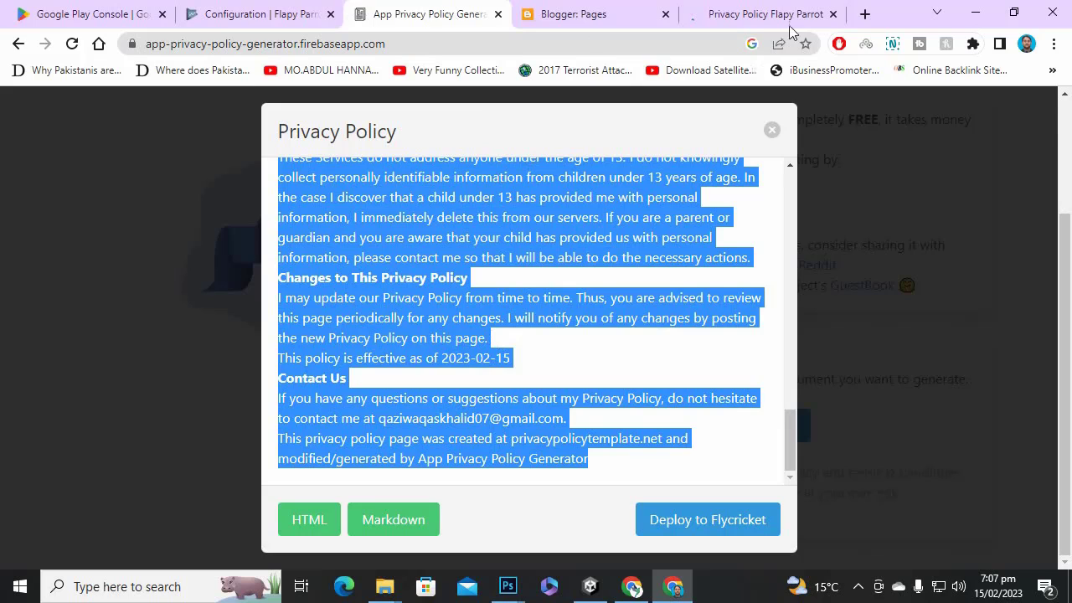
Go to the Play Games Services configuration and look over the OAuth consent screen instructions.
left_click(758, 14)
left_click(255, 9)
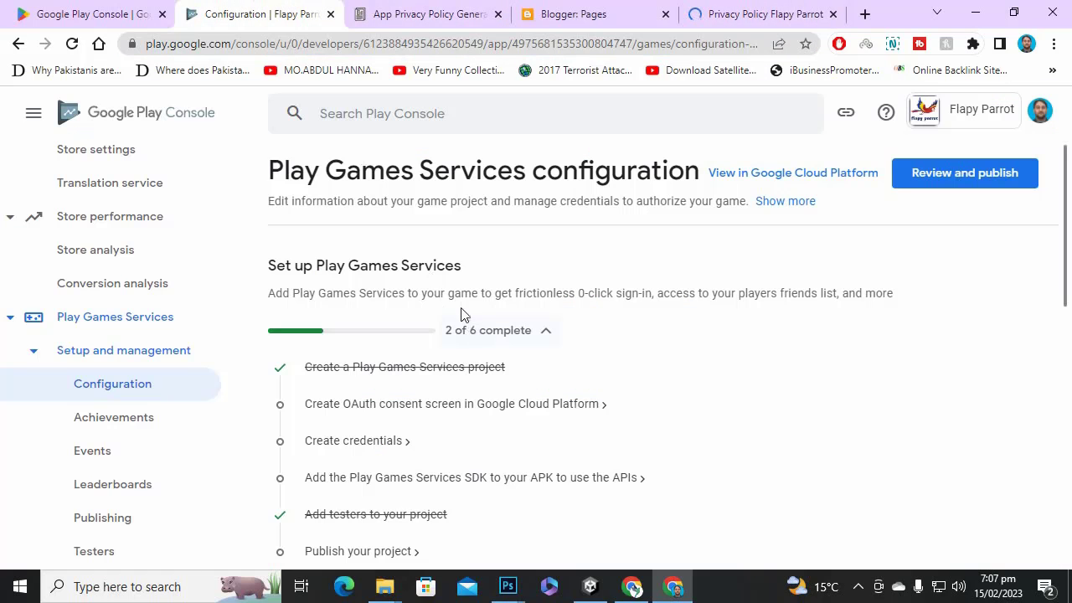
scroll(444, 334, "down", 5)
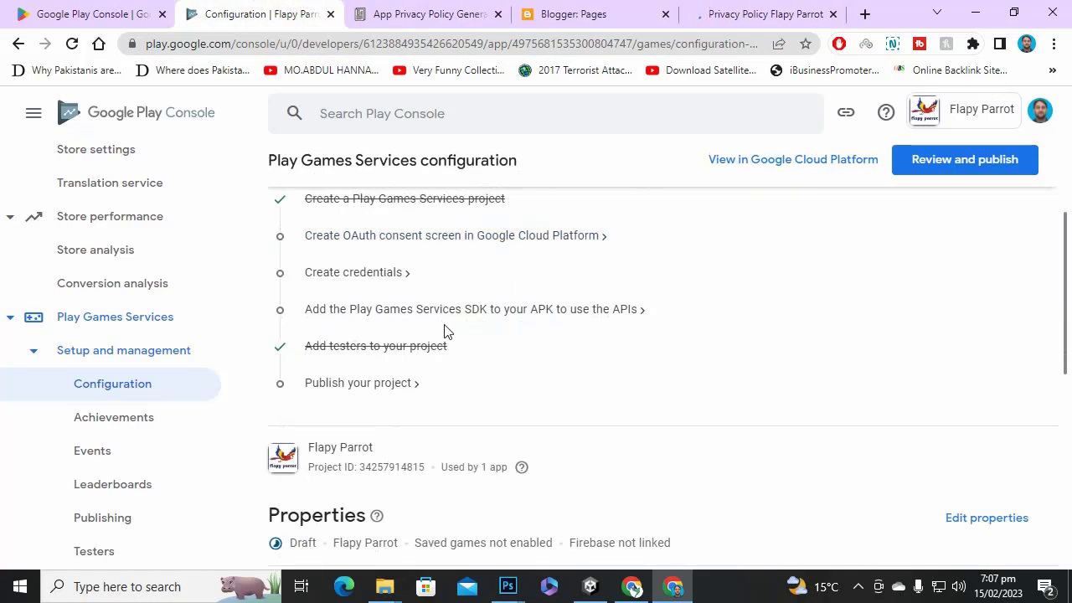
scroll(445, 332, "up", 5)
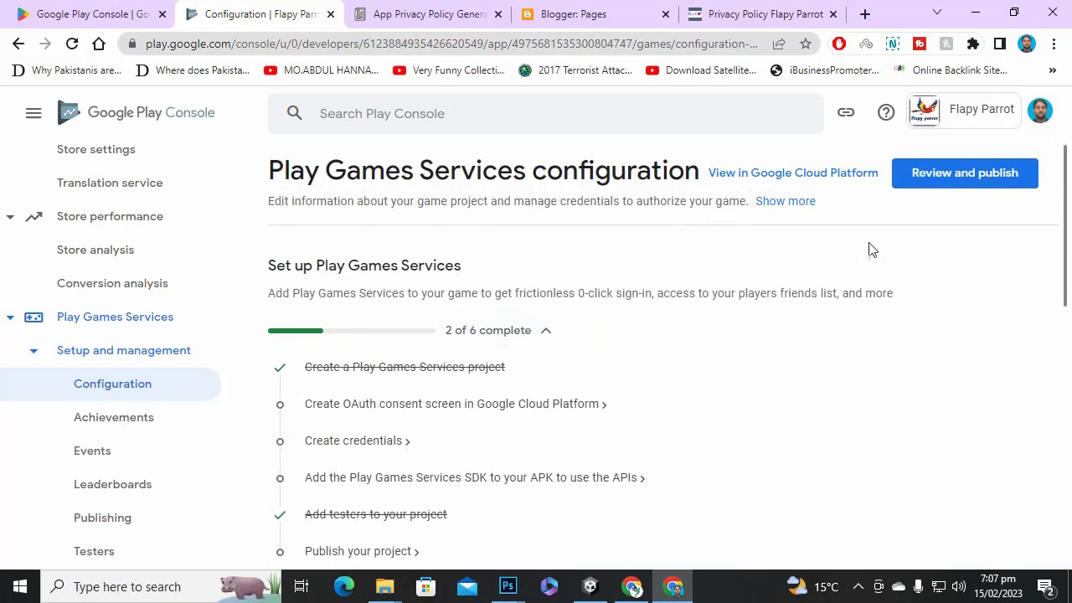
left_click(369, 404)
left_click(689, 439)
scroll(427, 406, "down", 1)
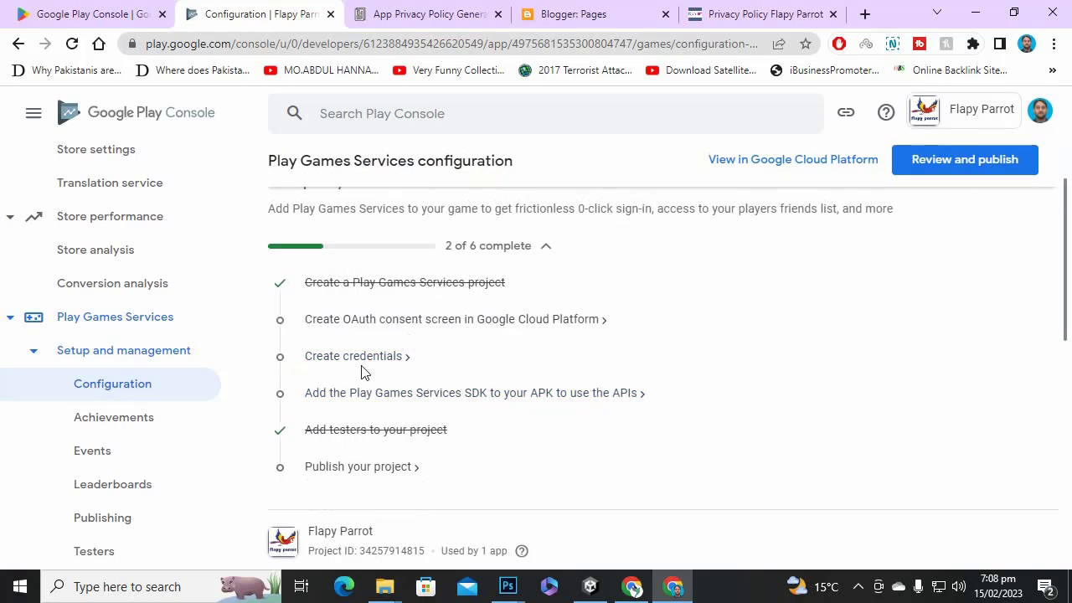
scroll(569, 342, "up", 1)
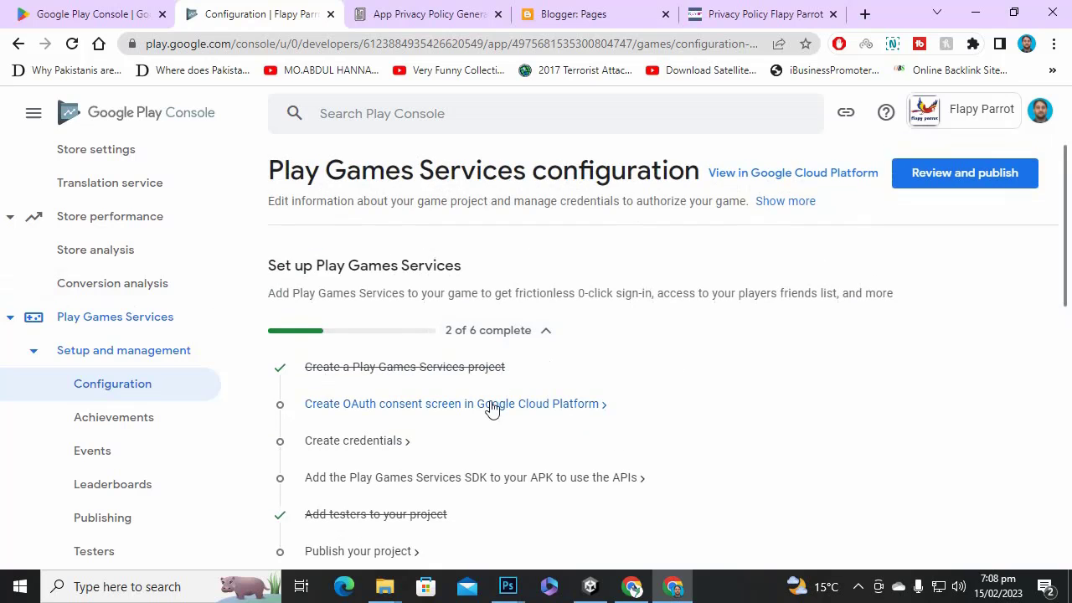
left_click(491, 405)
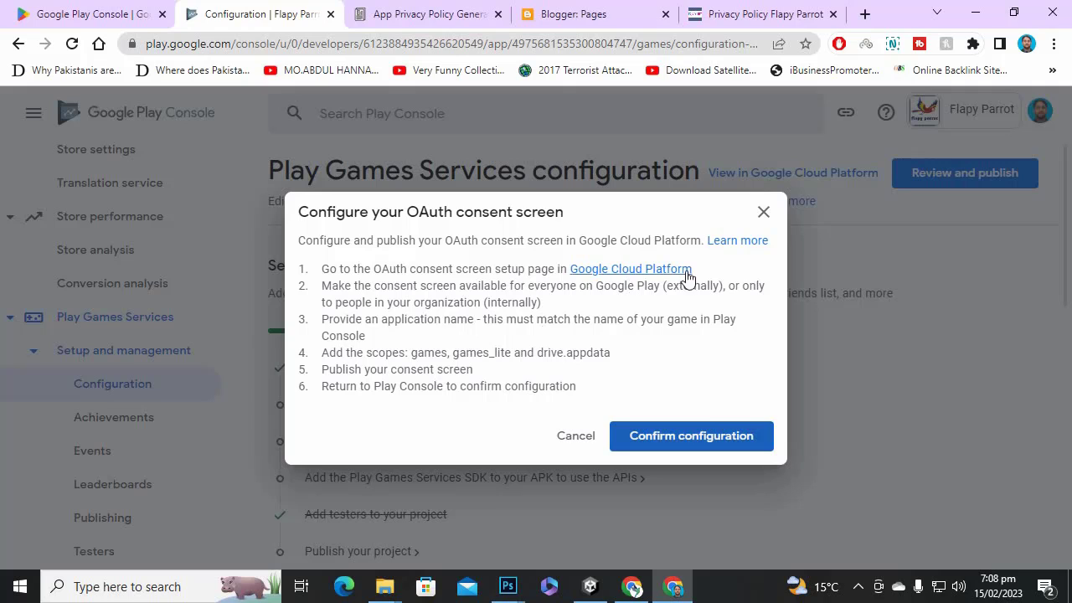
left_click(688, 438)
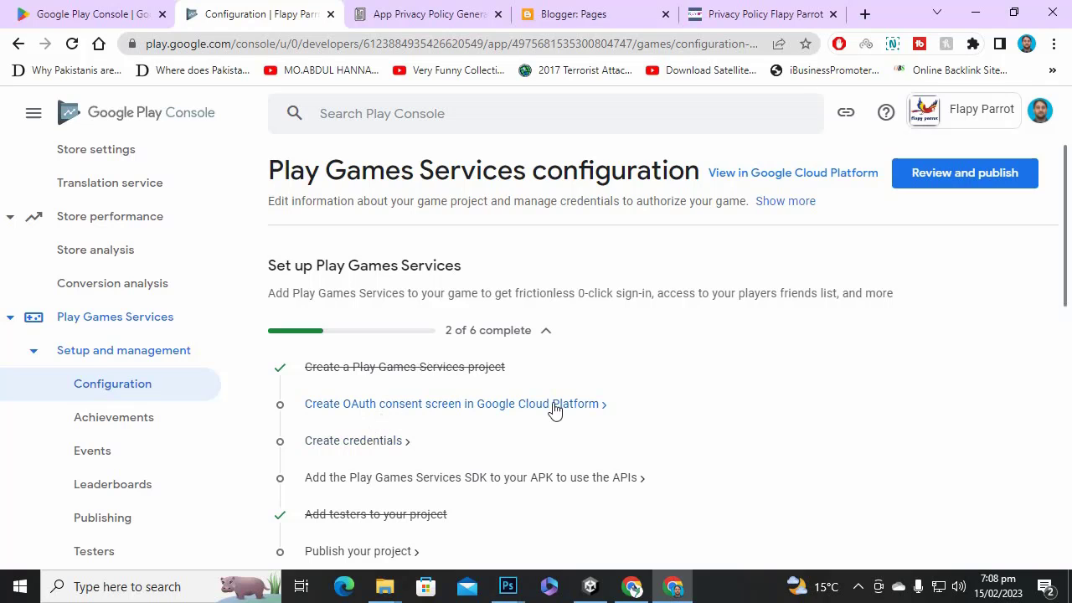
Confirm the OAuth consent screen configuration from the credentials setup step.
left_click(379, 447)
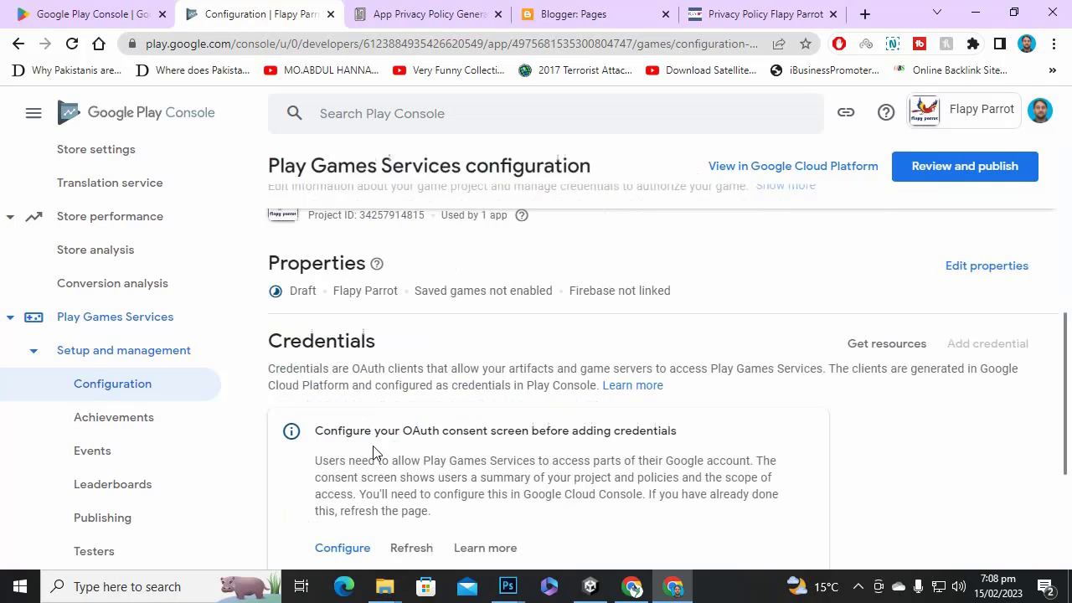
scroll(490, 349, "down", 3)
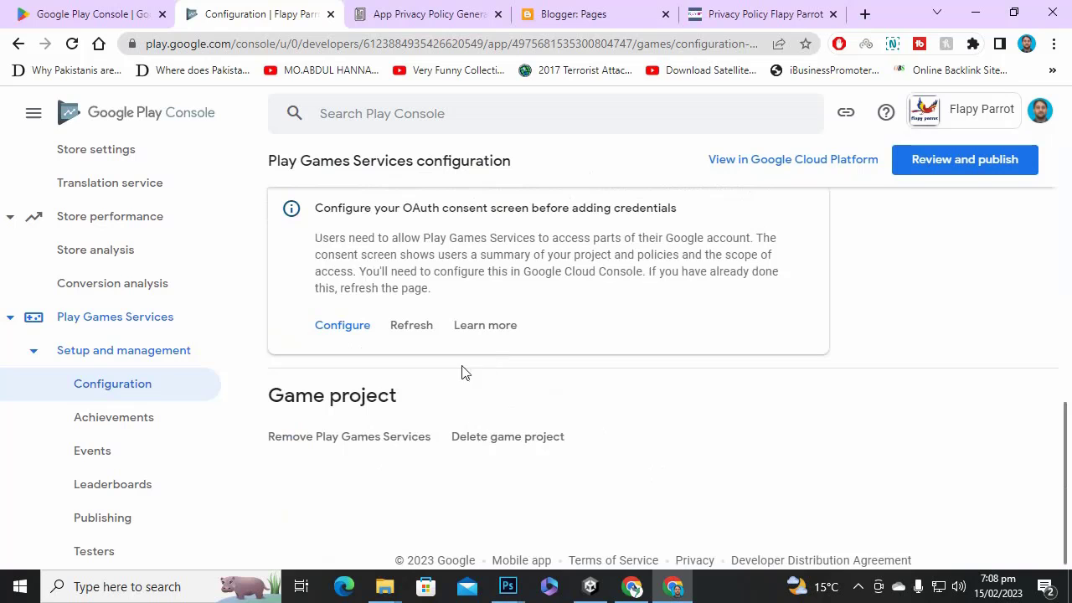
left_click(359, 327)
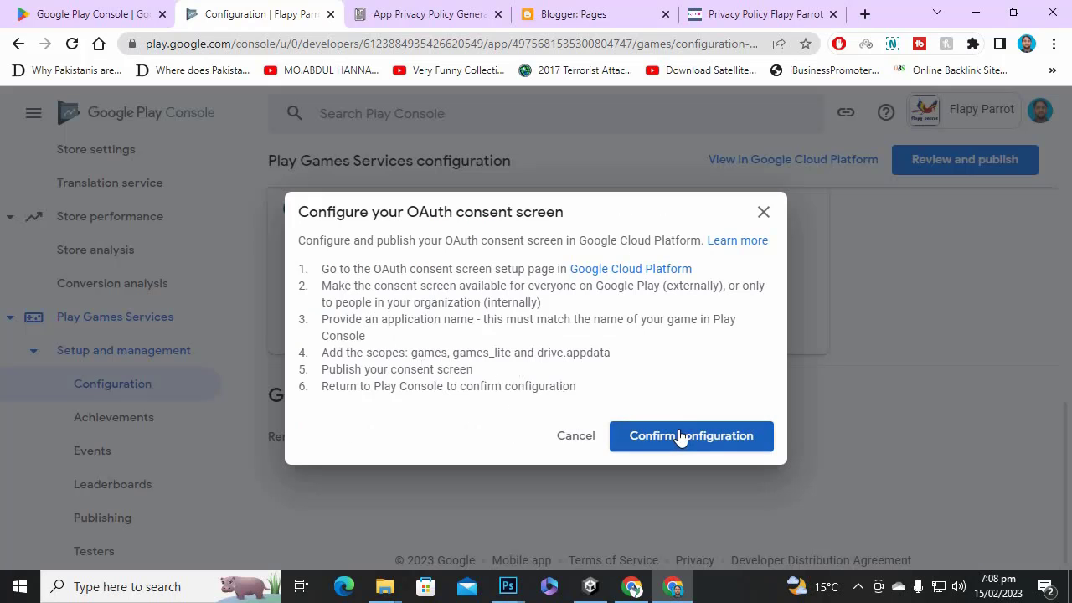
left_click(679, 436)
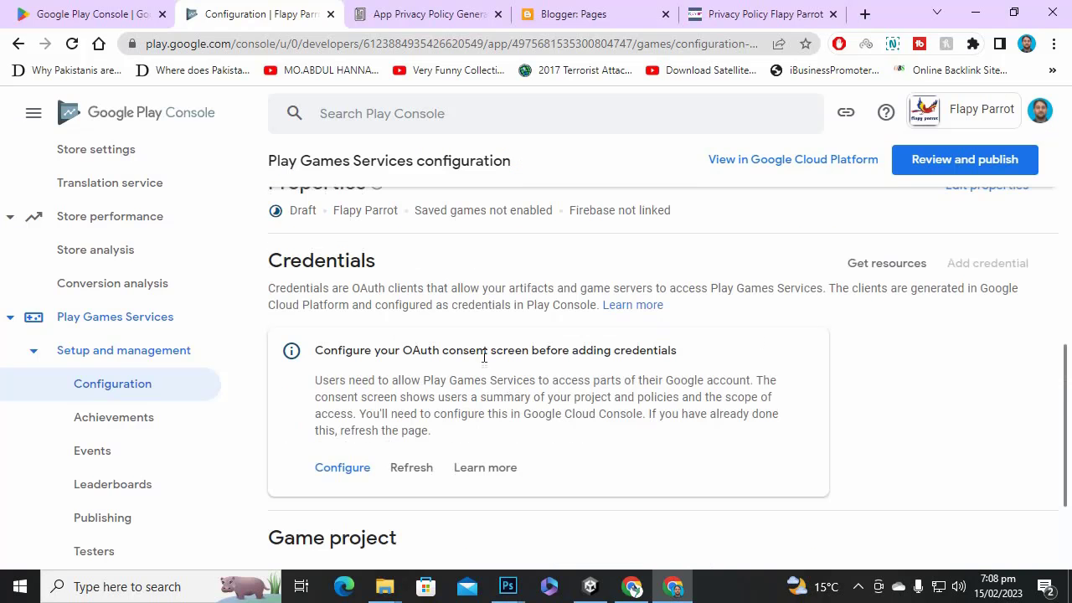
scroll(489, 356, "down", 2)
scroll(514, 347, "up", 5)
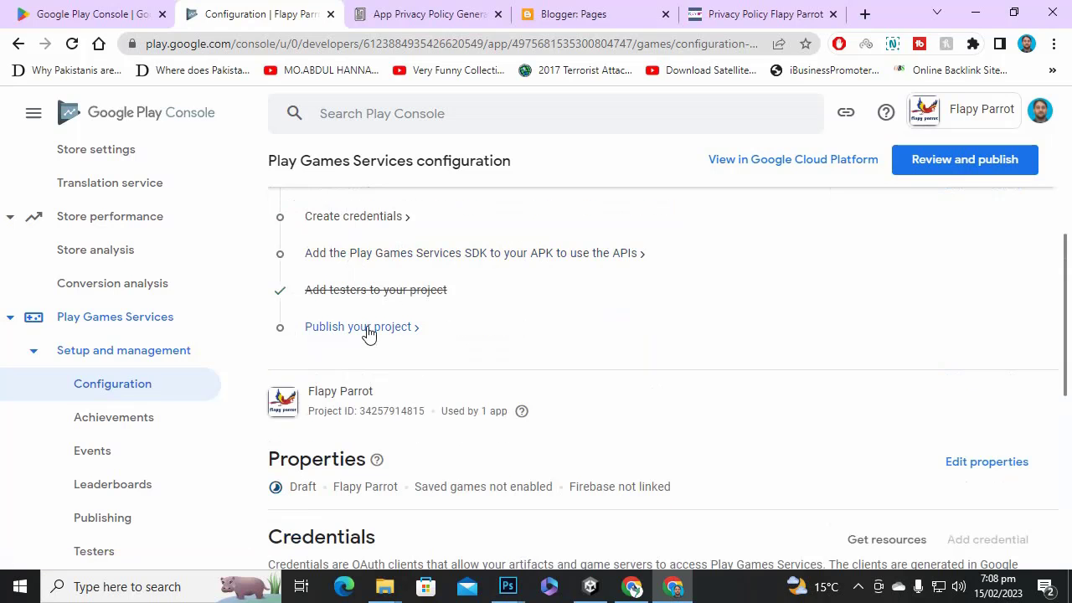
Review Play Games Services publishing: one credentials action and four property actions still required.
left_click(538, 334)
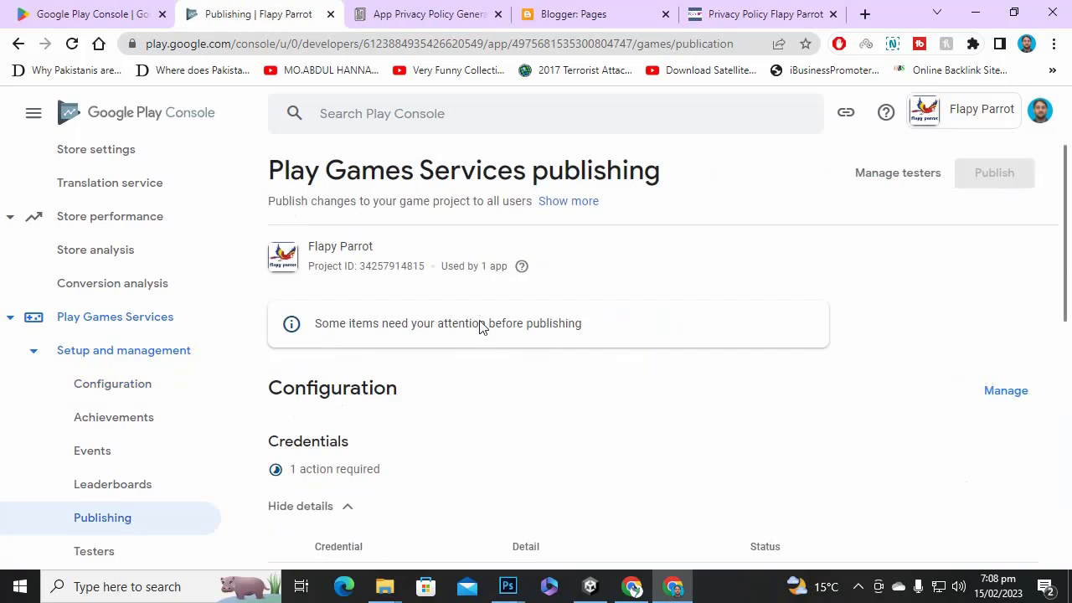
scroll(622, 371, "down", 4)
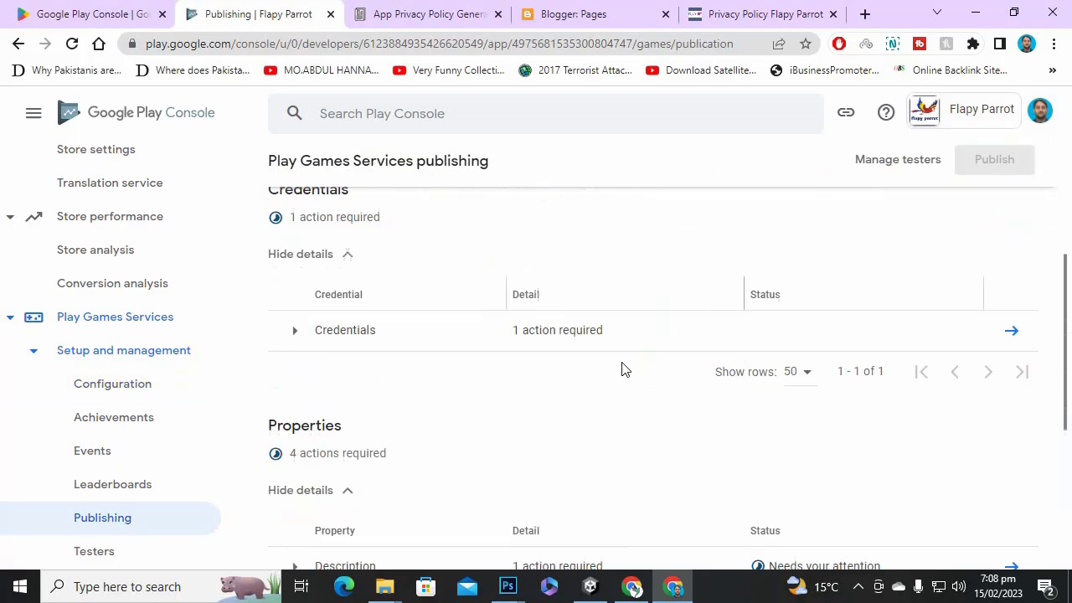
scroll(553, 297, "down", 2)
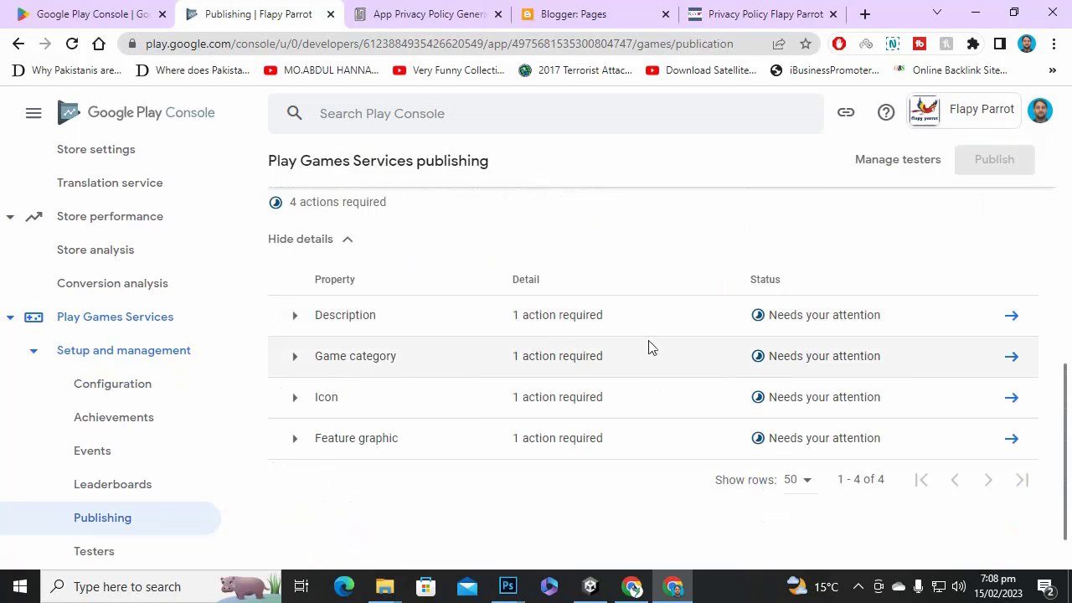
scroll(586, 508, "down", 1)
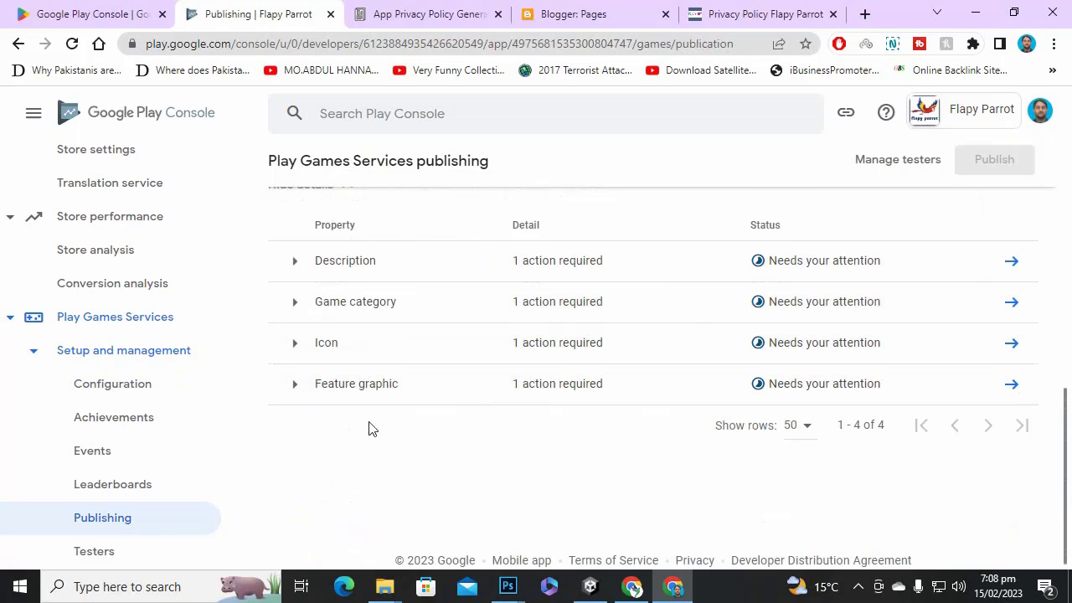
scroll(376, 429, "up", 1)
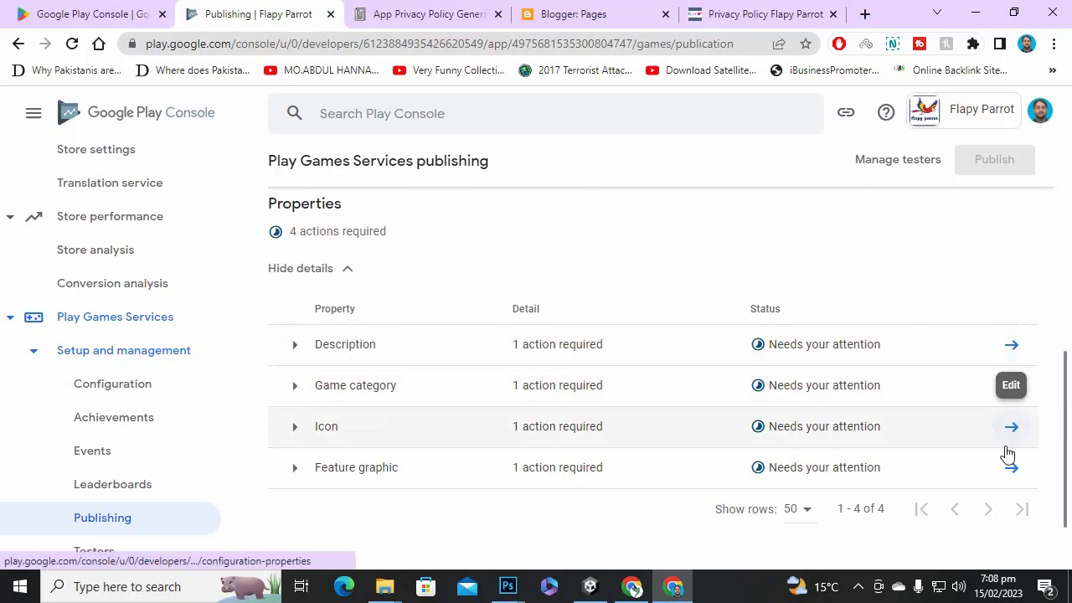
scroll(581, 323, "up", 5)
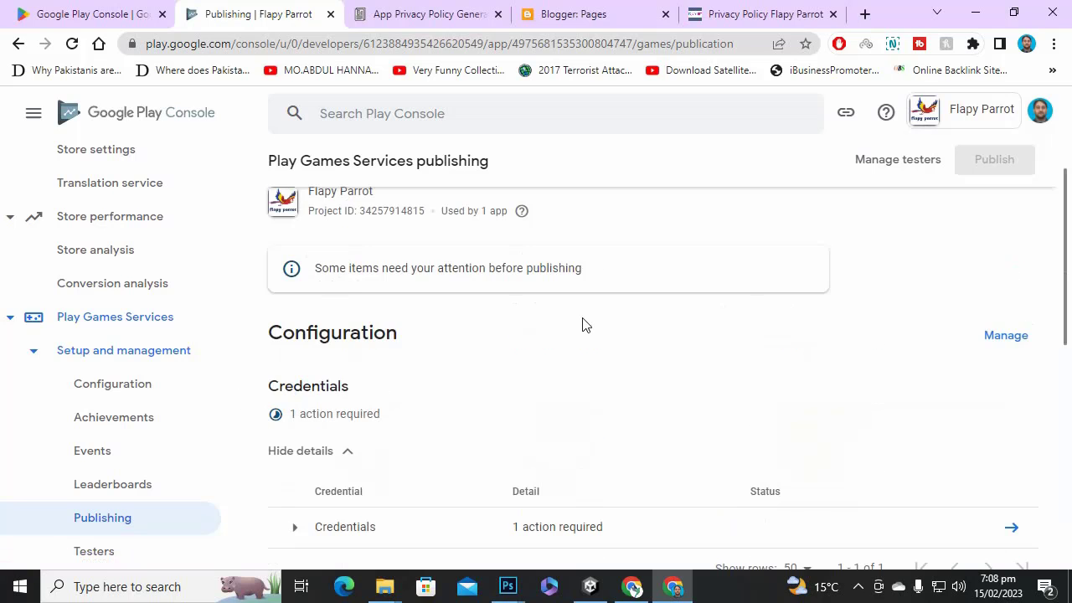
scroll(41, 262, "up", 10)
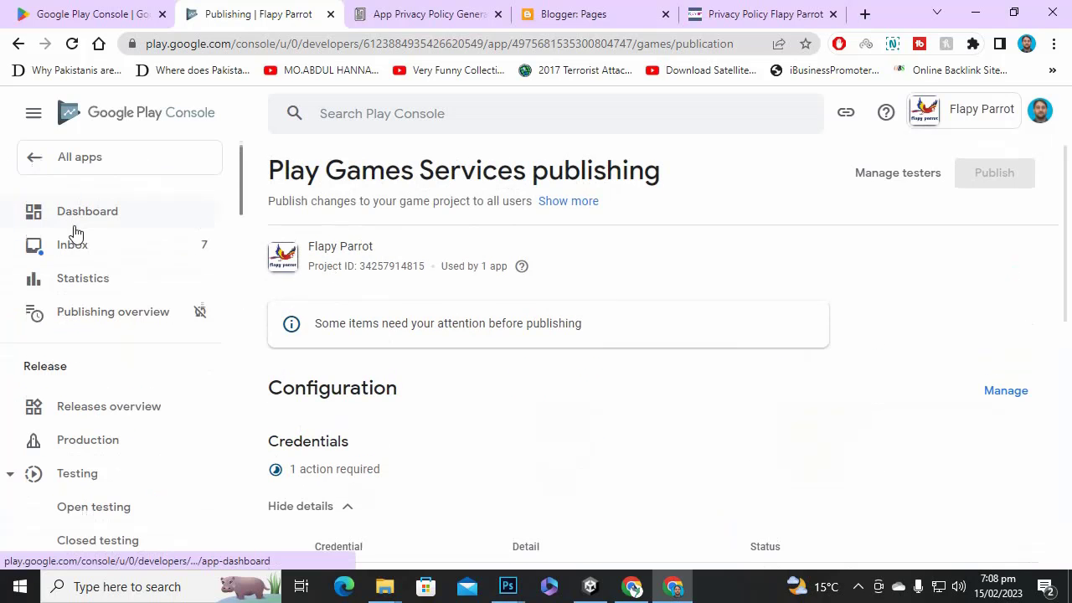
Preview the pending internal testing release 1 (1.1) from the Dashboard.
left_click(98, 215)
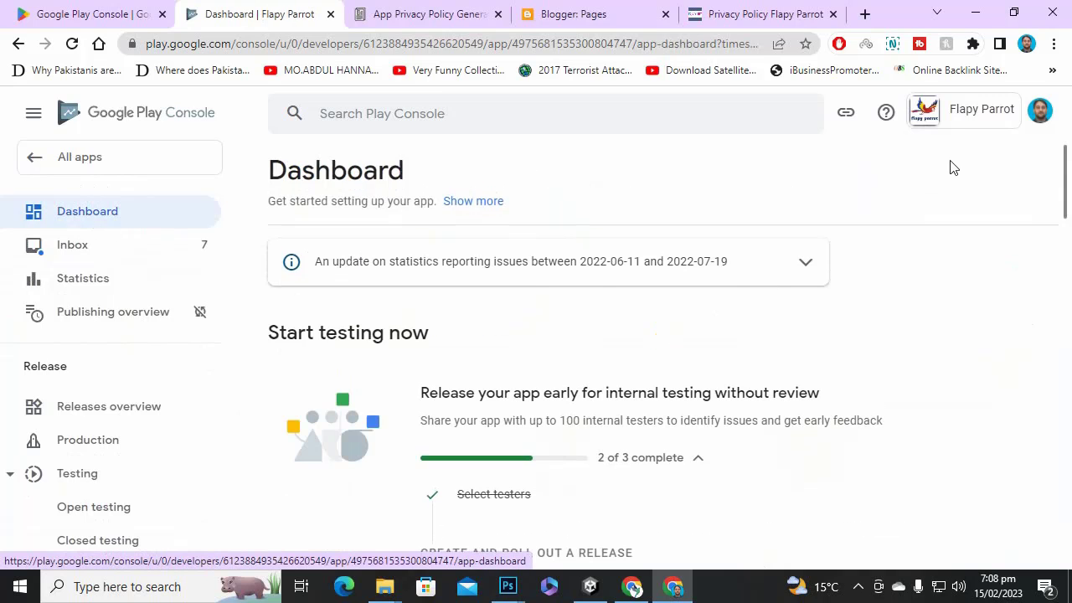
scroll(566, 347, "down", 2)
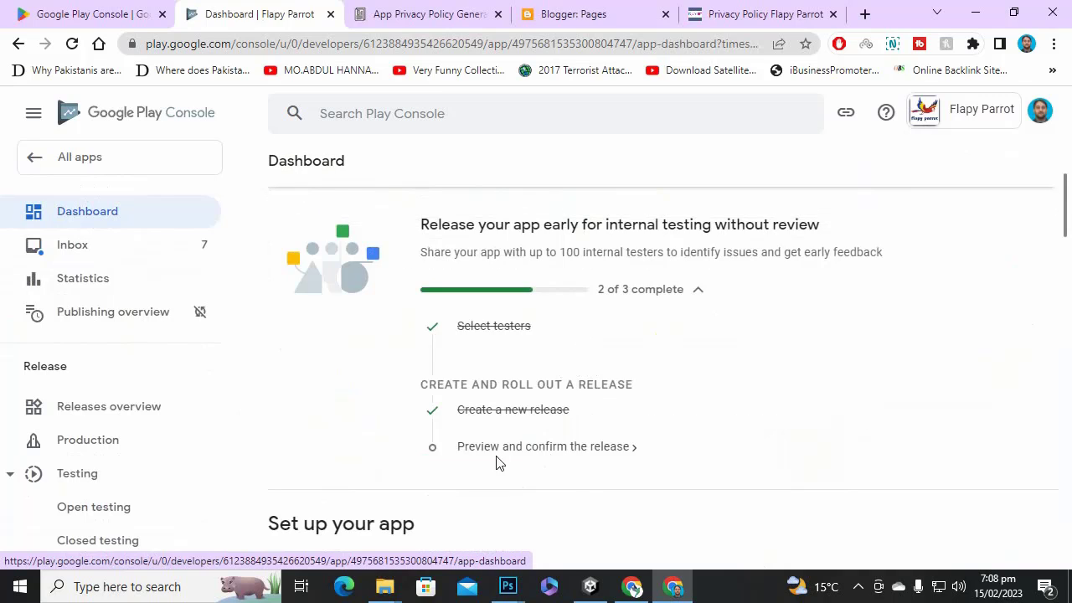
left_click(599, 448)
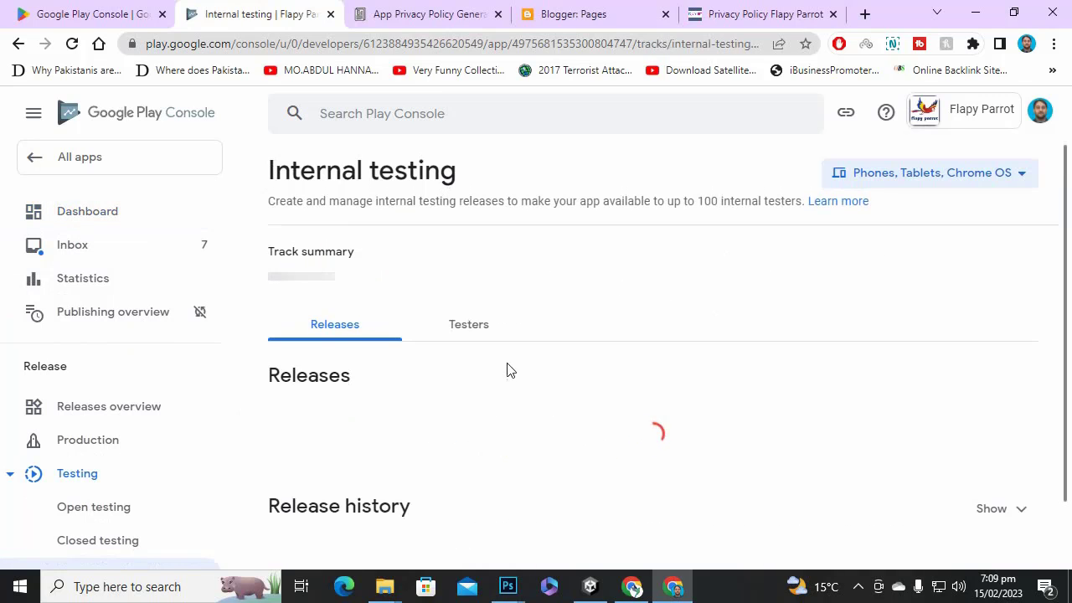
scroll(850, 362, "down", 5)
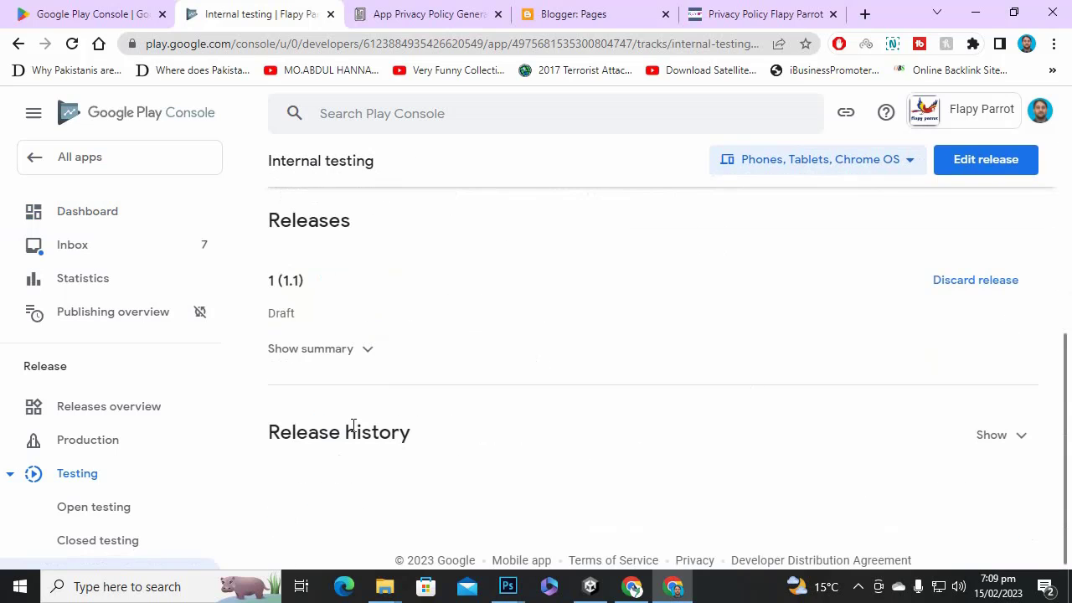
scroll(473, 431, "up", 3)
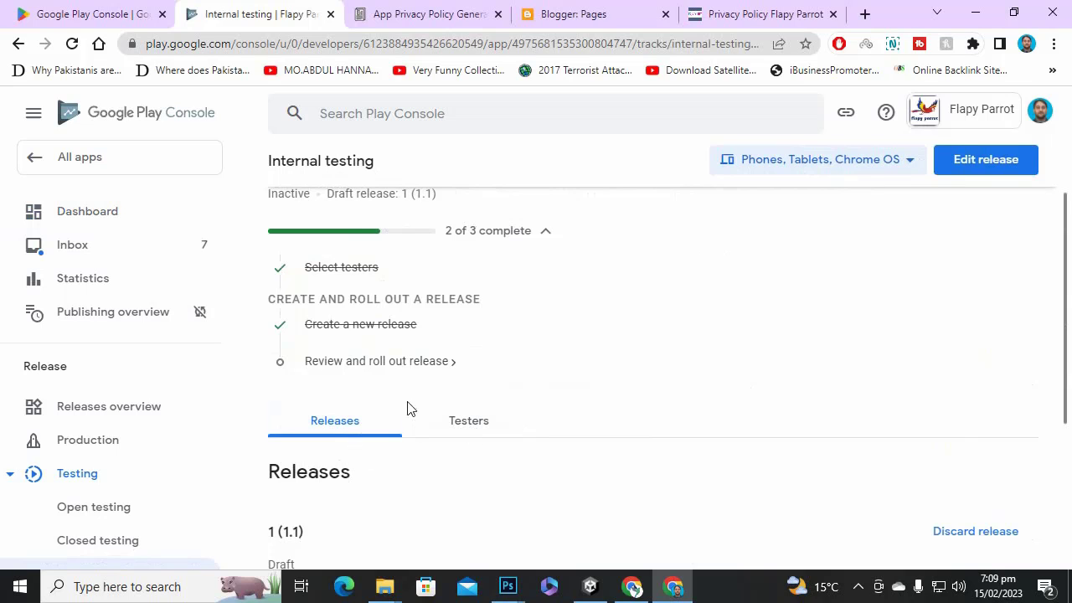
scroll(411, 408, "up", 1)
Review release 1 (1.1) and confirm its rollout to internal testing.
left_click(394, 452)
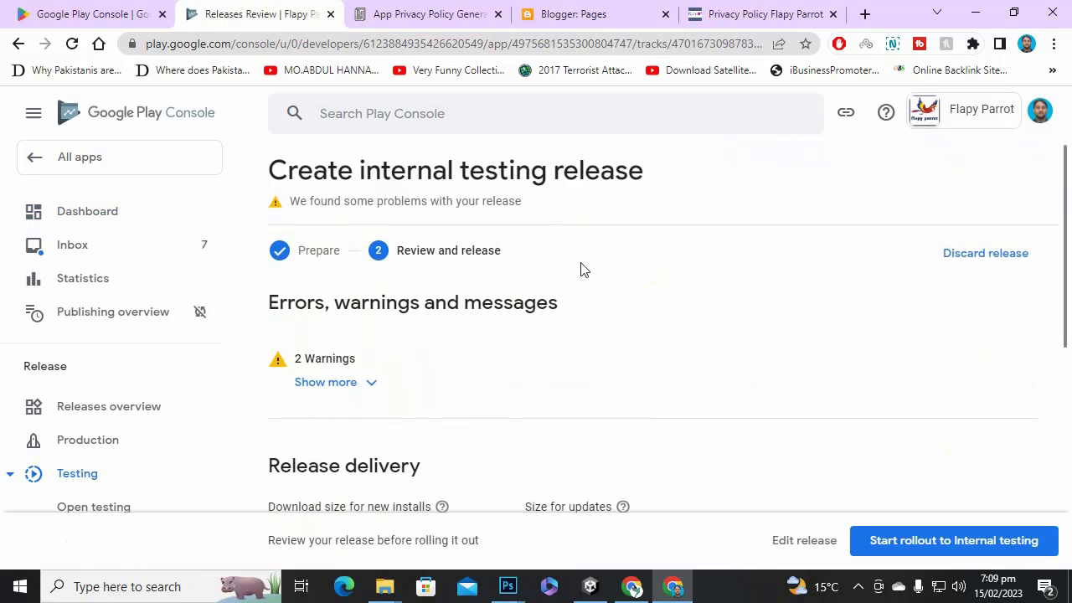
scroll(775, 364, "down", 4)
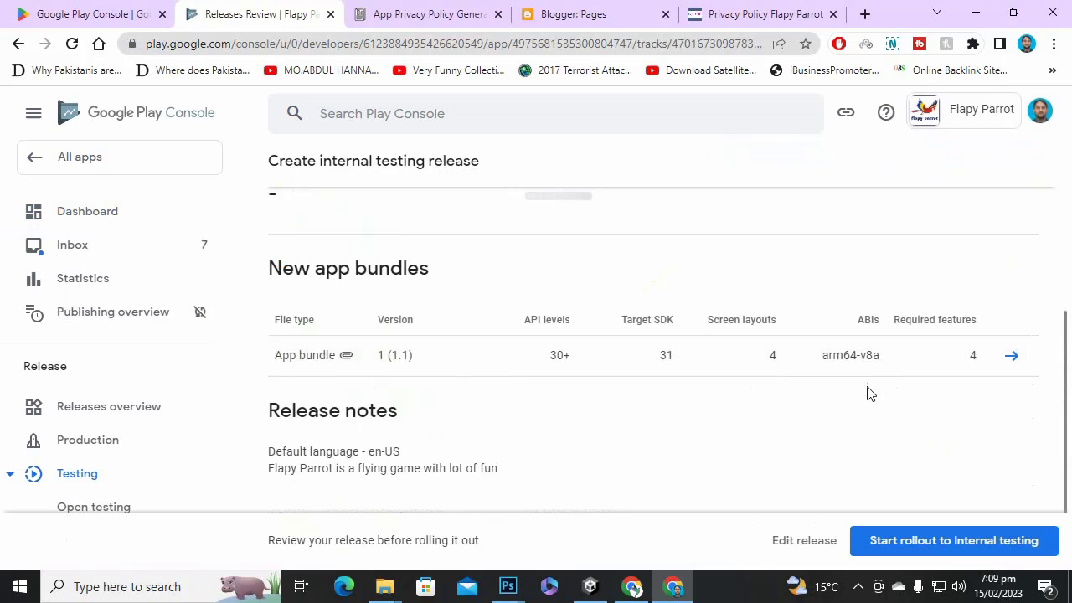
scroll(863, 402, "down", 1)
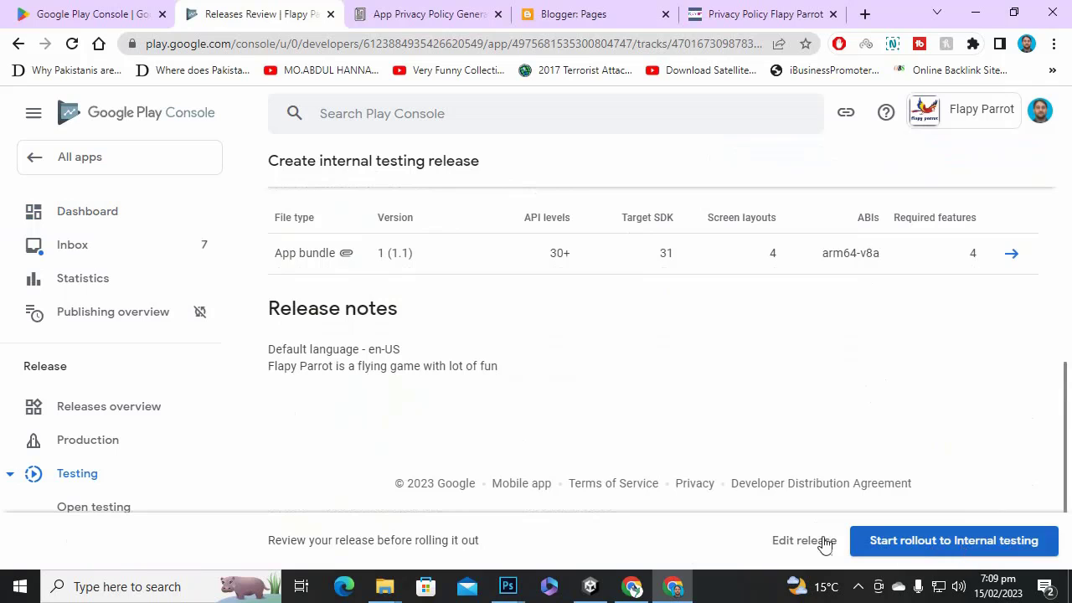
left_click(925, 553)
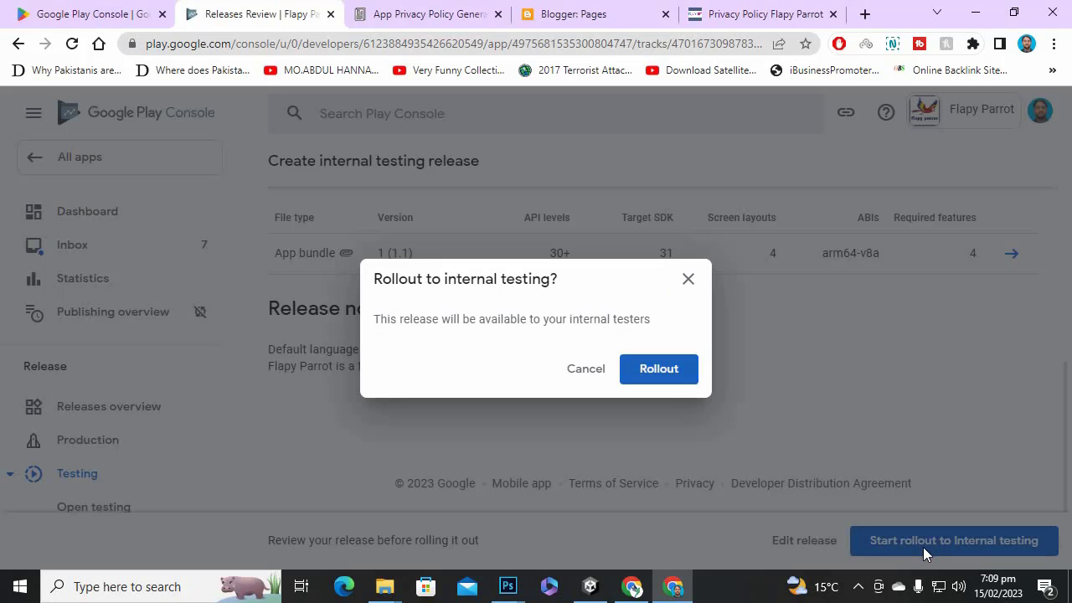
left_click(694, 378)
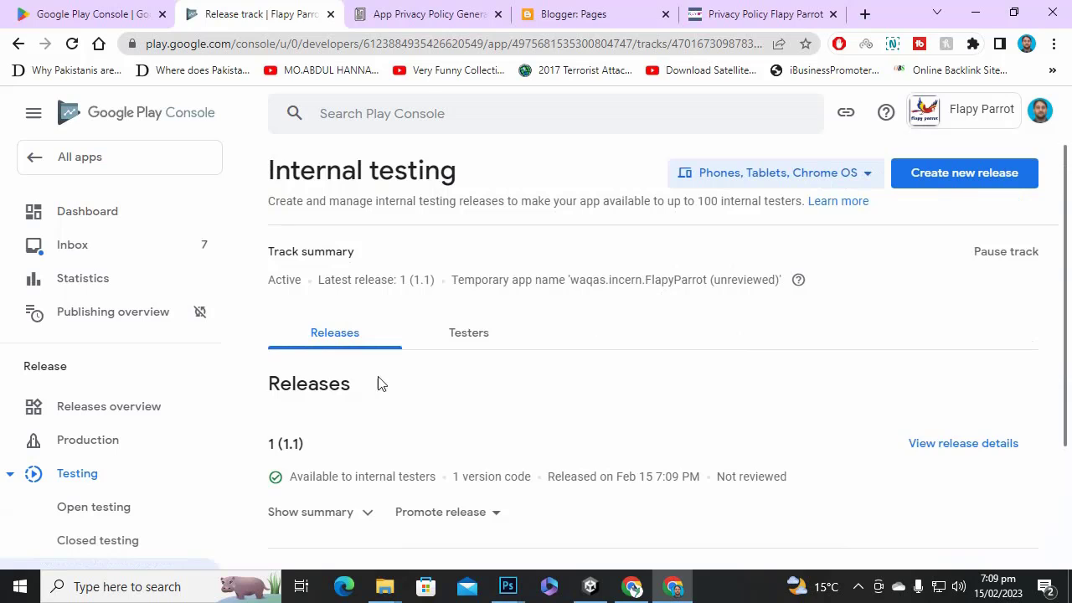
scroll(368, 385, "down", 2)
scroll(385, 397, "up", 2)
scroll(410, 402, "down", 2)
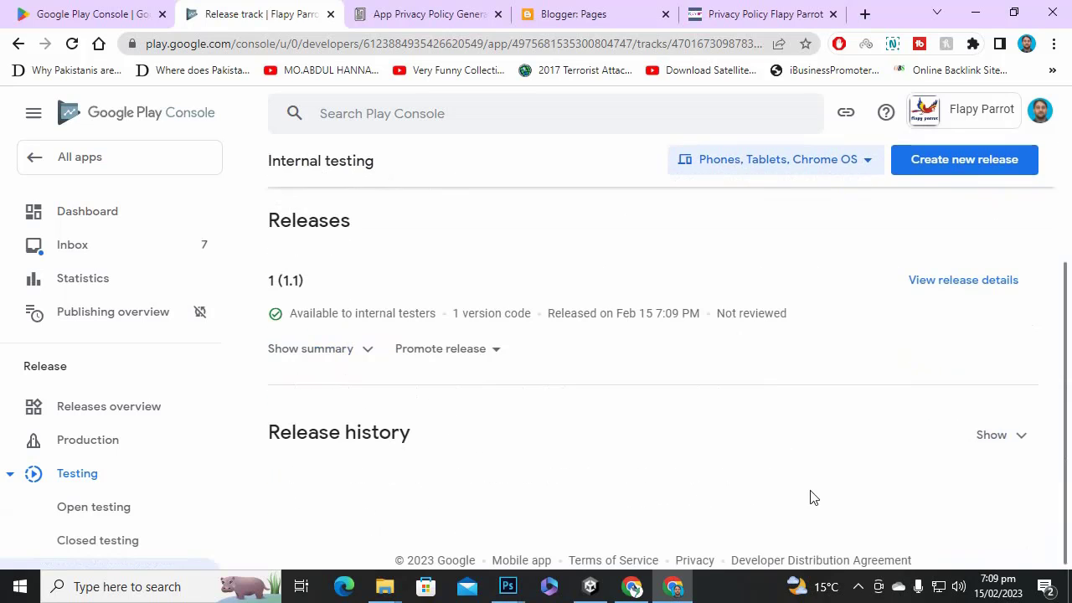
scroll(778, 473, "up", 2)
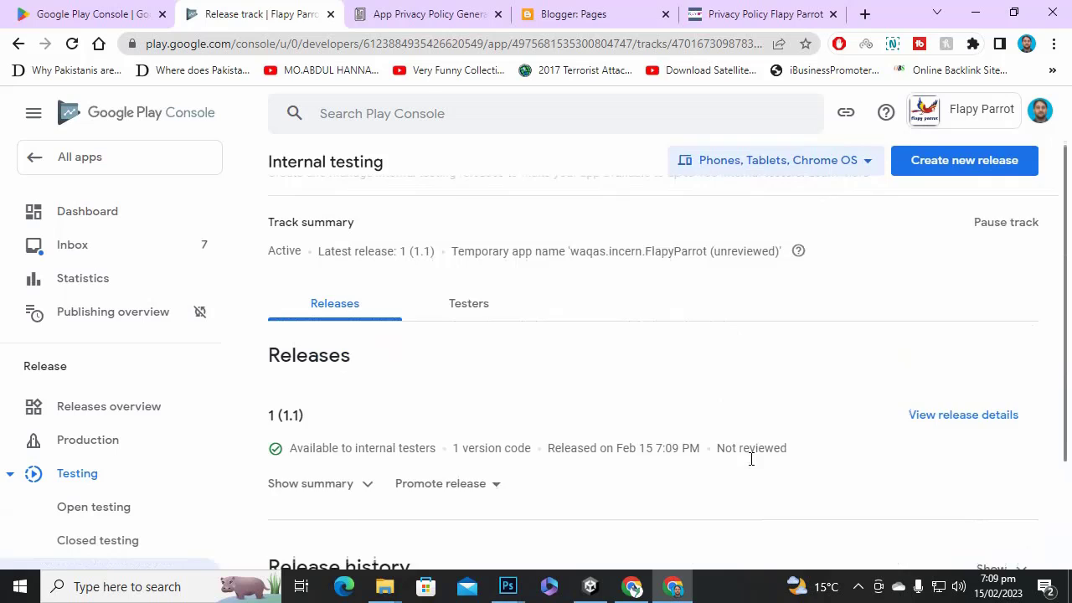
Check the app's public Google Play page, find it not found, and close it.
left_click(127, 225)
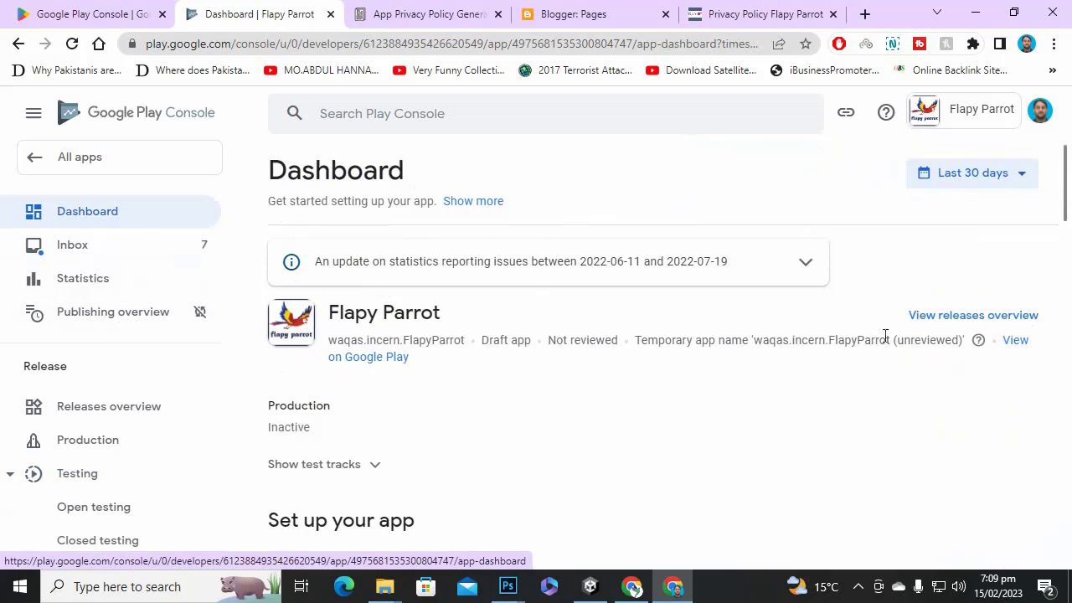
left_click(1020, 350)
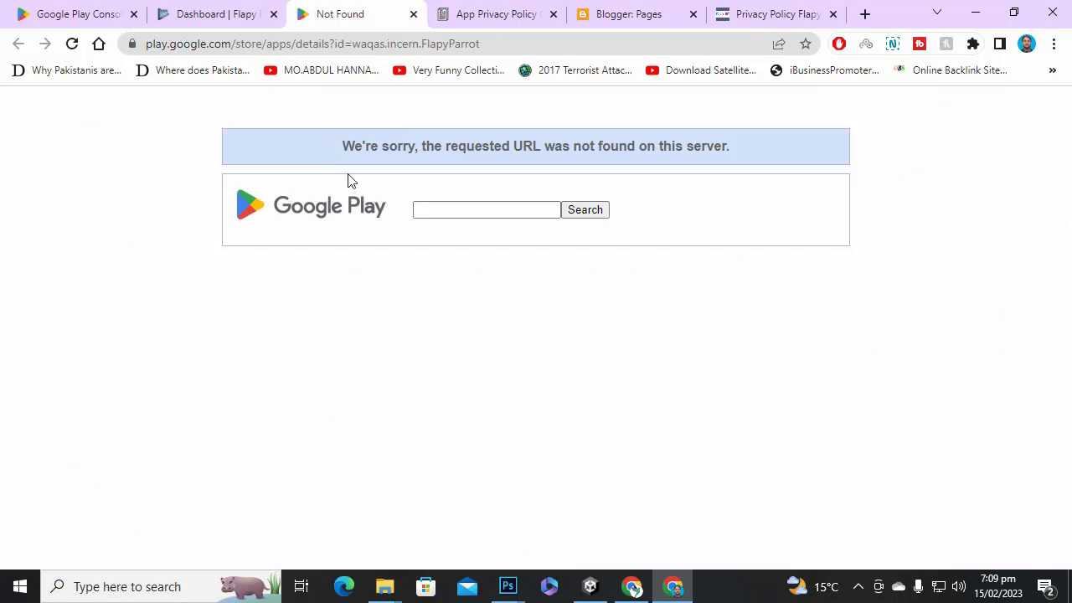
left_click(413, 15)
Open the Privacy Policy task from the Set up your app list.
scroll(776, 380, "down", 2)
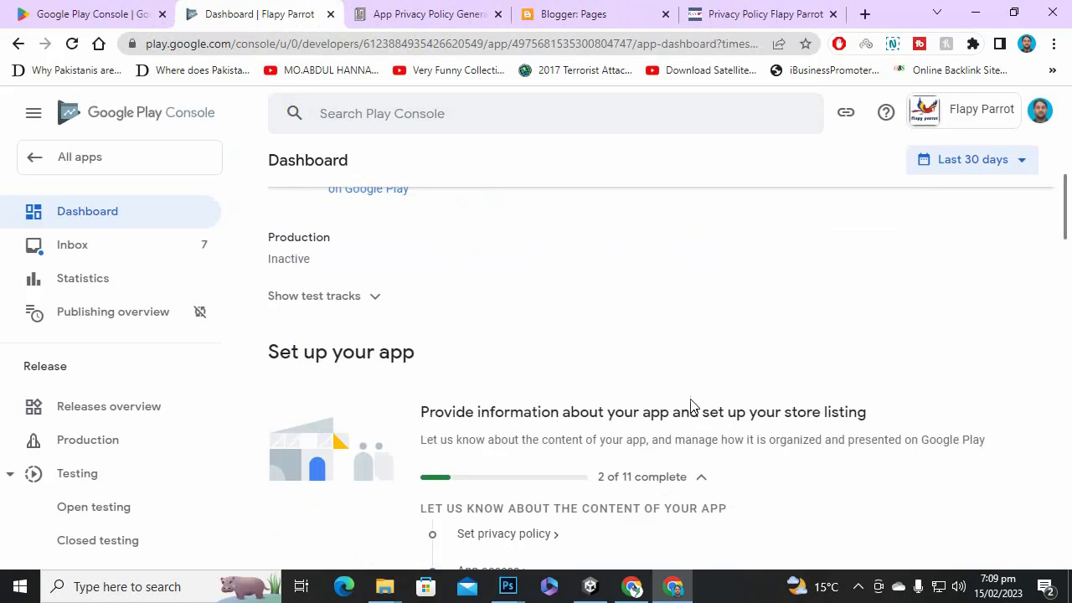
scroll(754, 376, "down", 2)
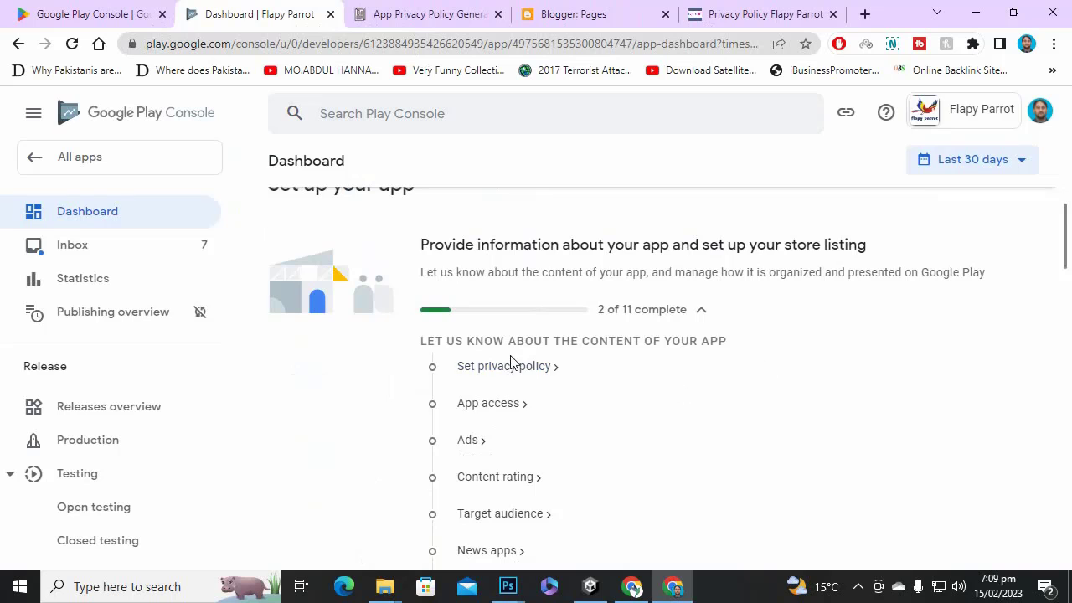
scroll(606, 342, "up", 2)
scroll(383, 330, "down", 2)
scroll(383, 330, "up", 4)
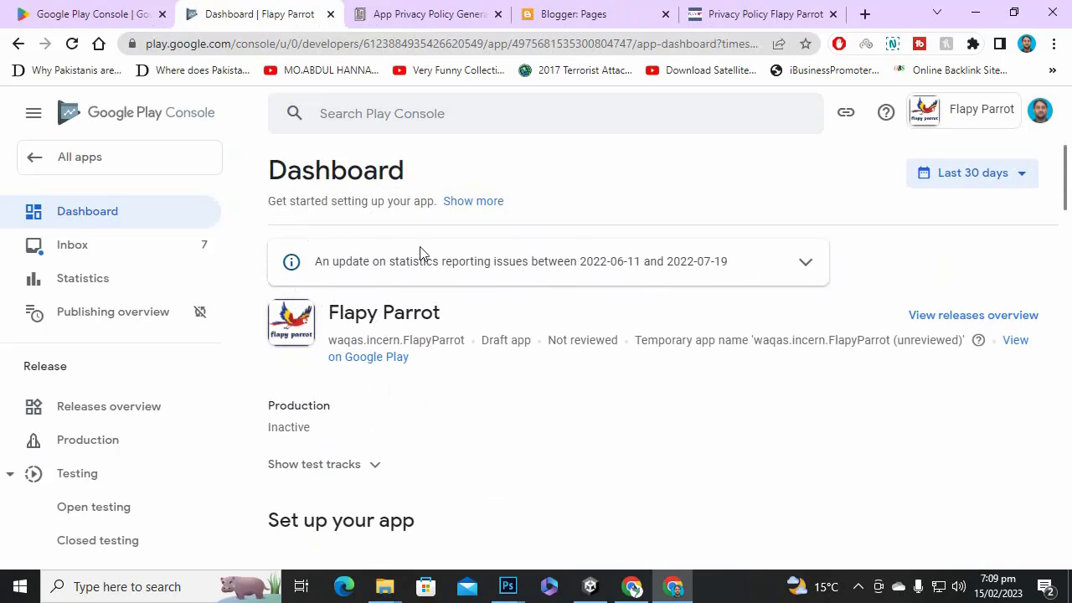
scroll(453, 330, "down", 3)
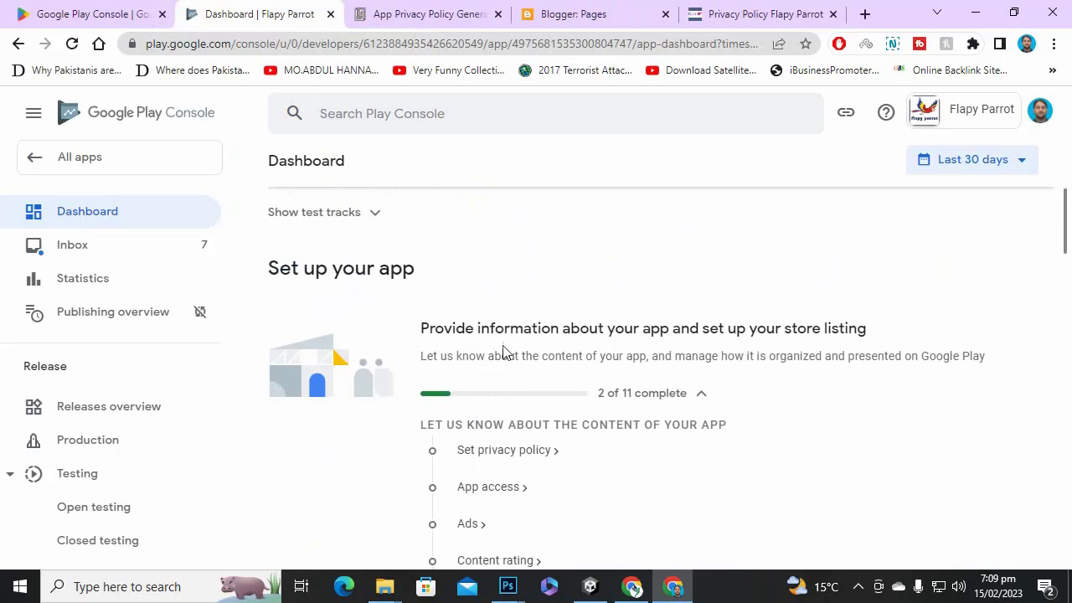
scroll(505, 352, "down", 2)
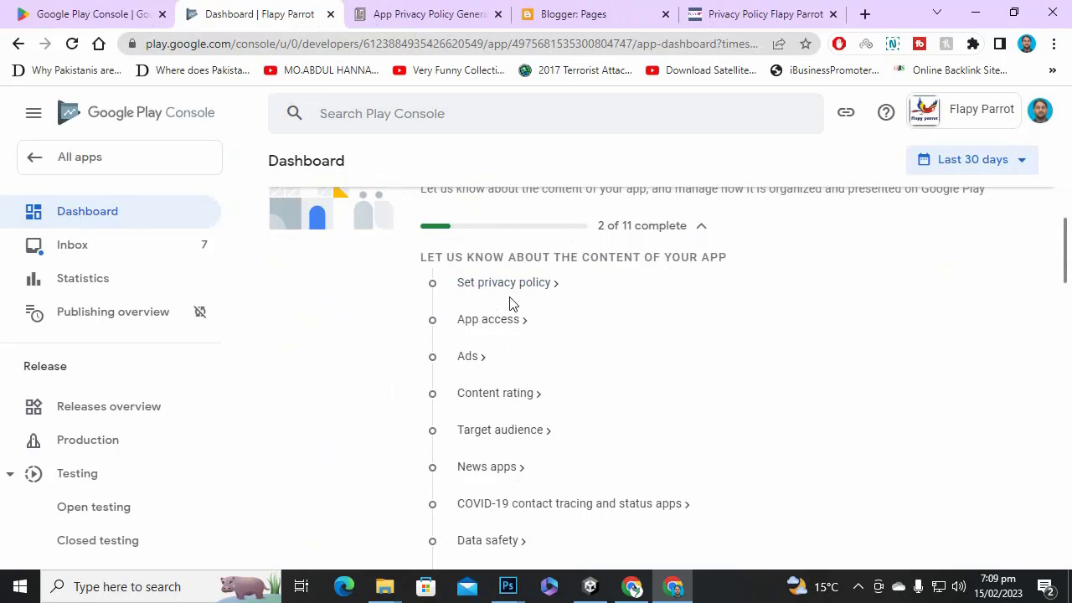
left_click(506, 284)
Paste the Blogger privacy policy URL into the privacy policy field and save it.
left_click(474, 354)
right_click(474, 354)
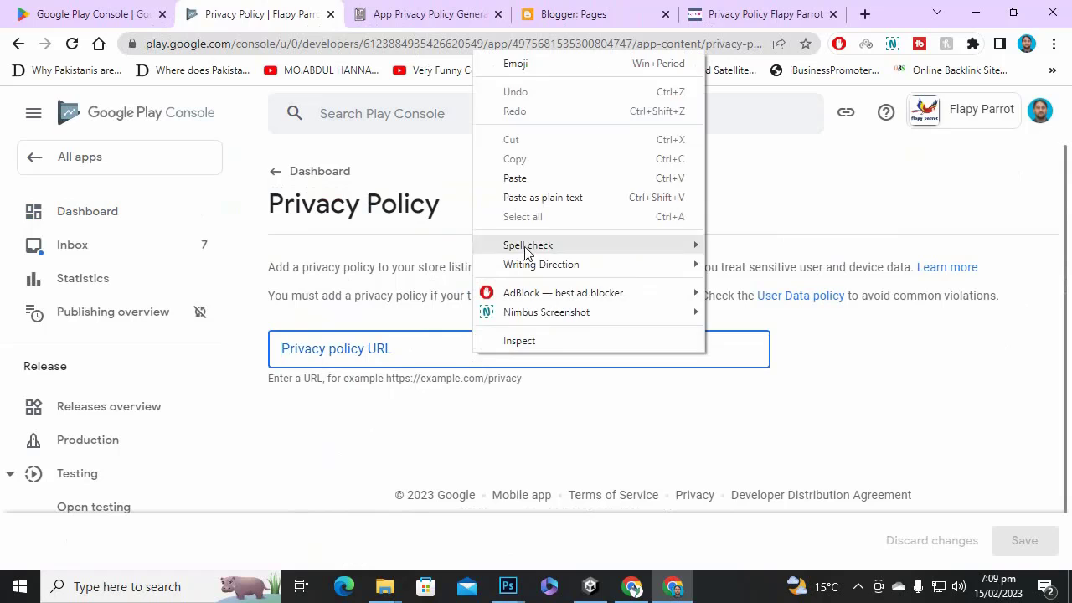
left_click(540, 197)
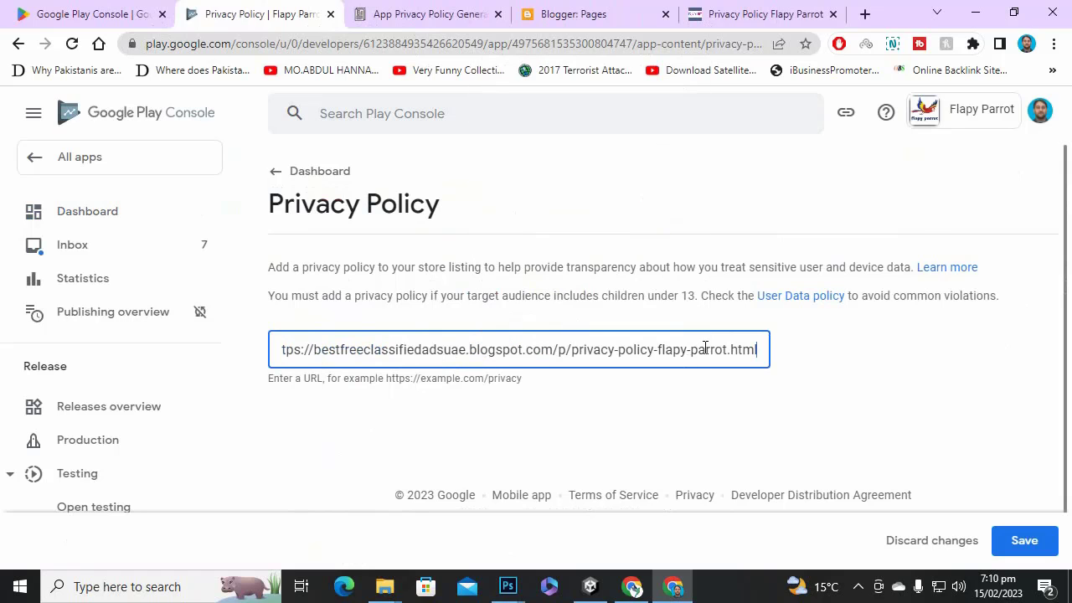
scroll(705, 350, "down", 1)
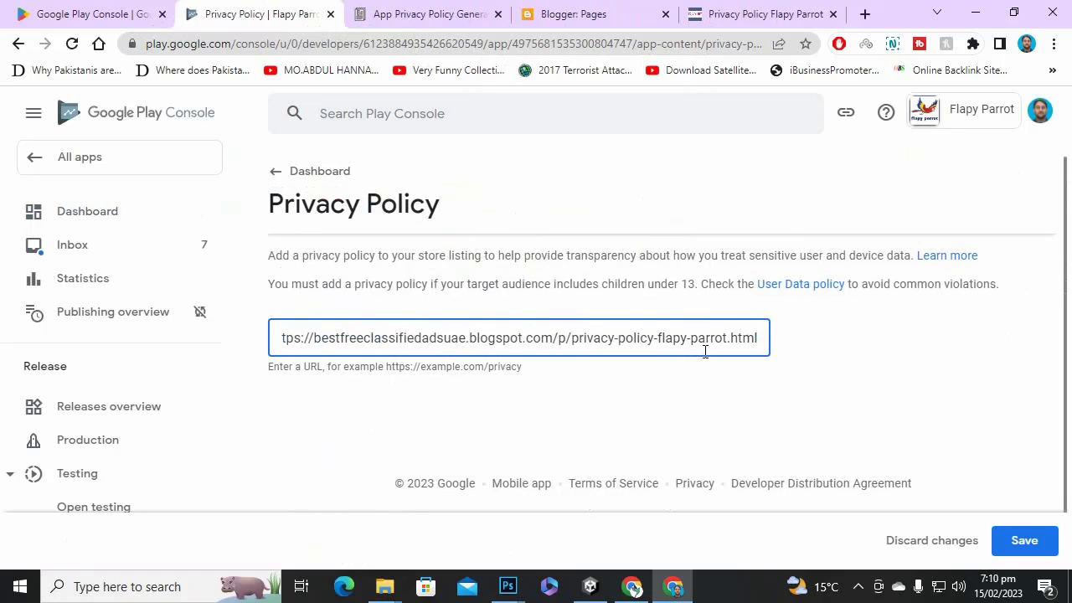
left_click(758, 14)
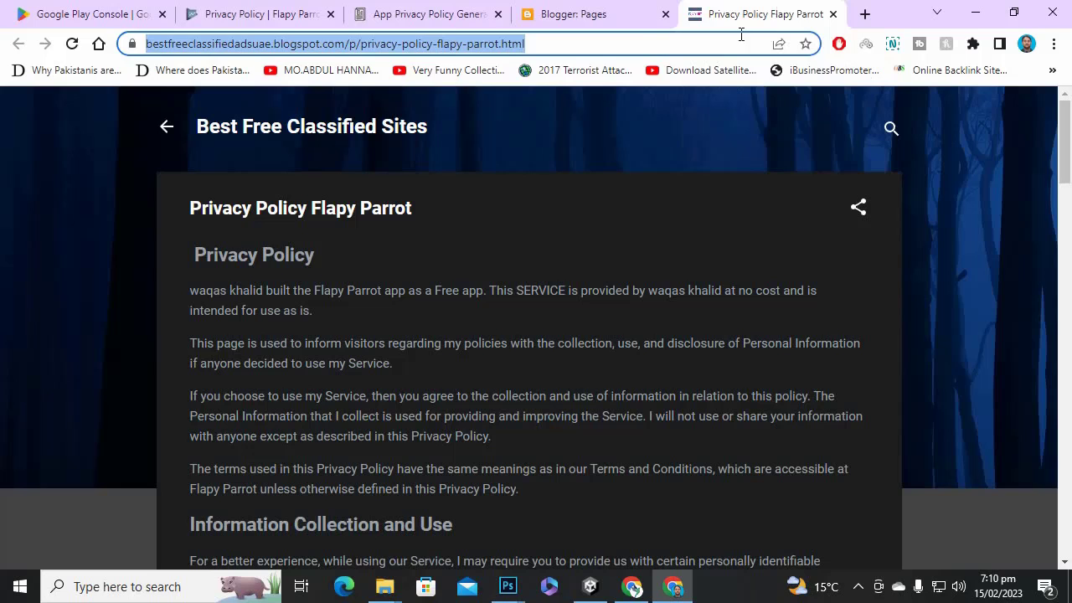
left_click(239, 14)
left_click(1041, 536)
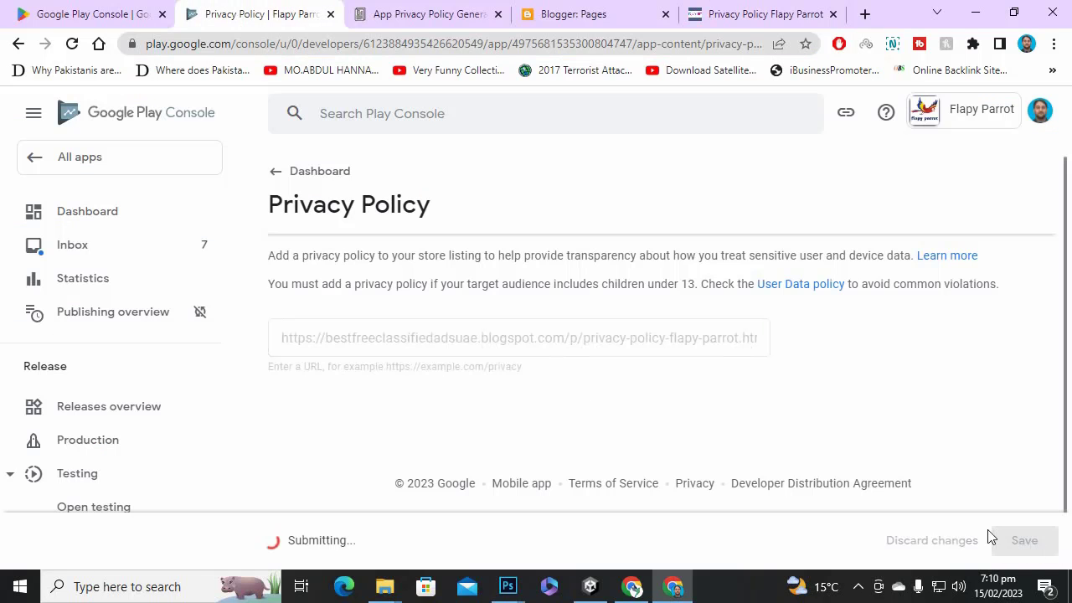
Declare in App access that all functionality is available without restrictions, and save.
left_click(283, 186)
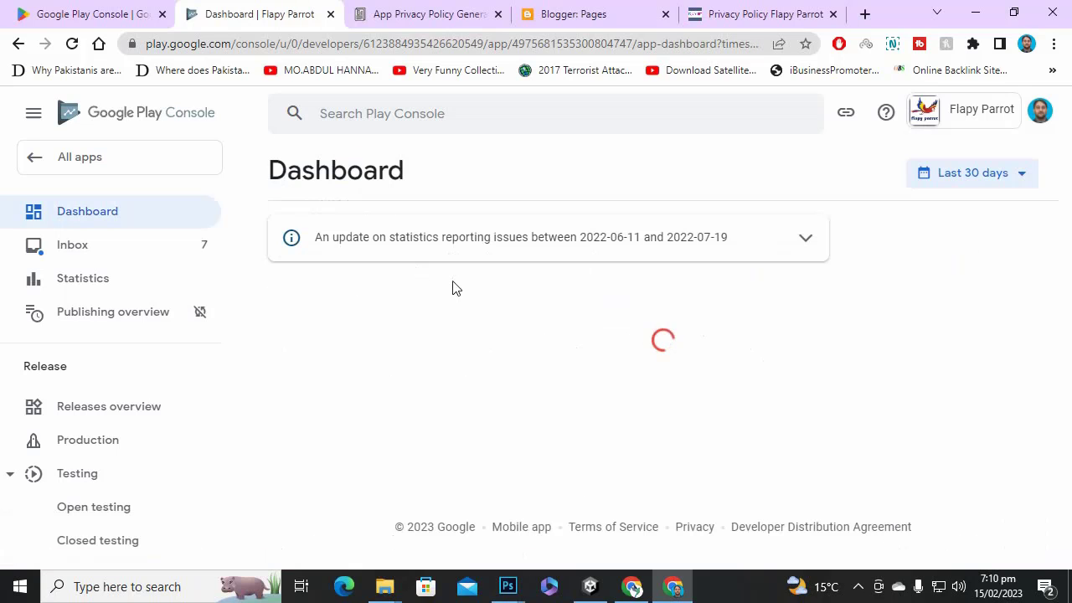
scroll(455, 288, "down", 5)
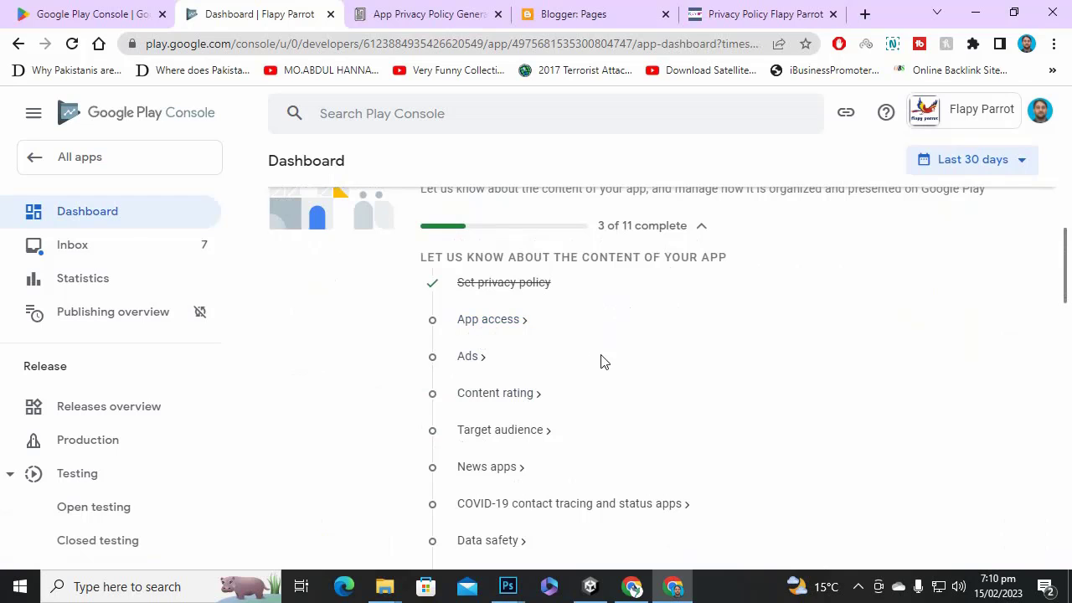
scroll(601, 361, "down", 3)
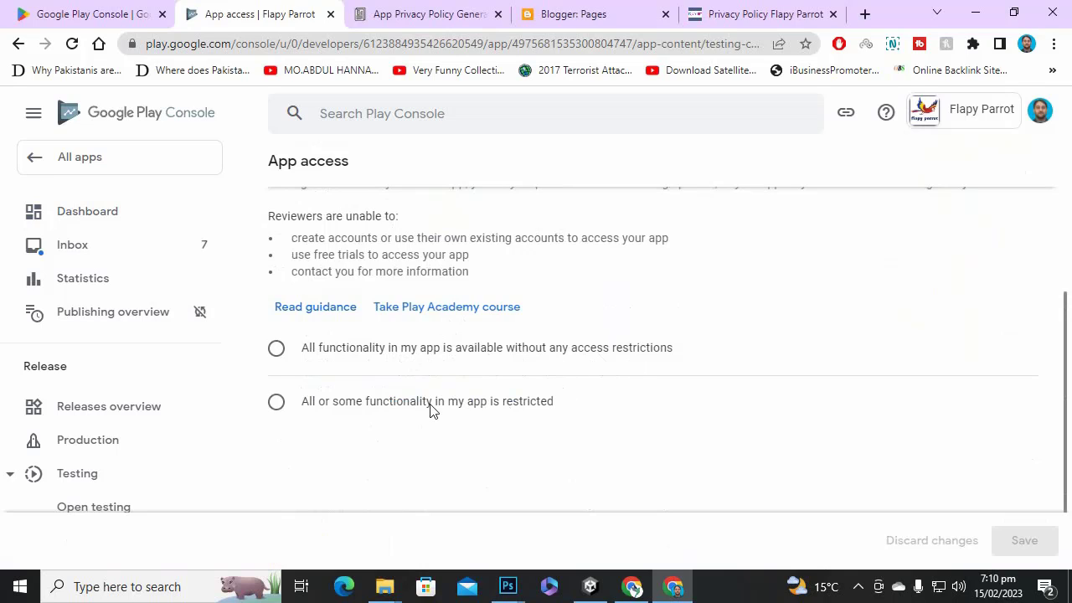
left_click(331, 348)
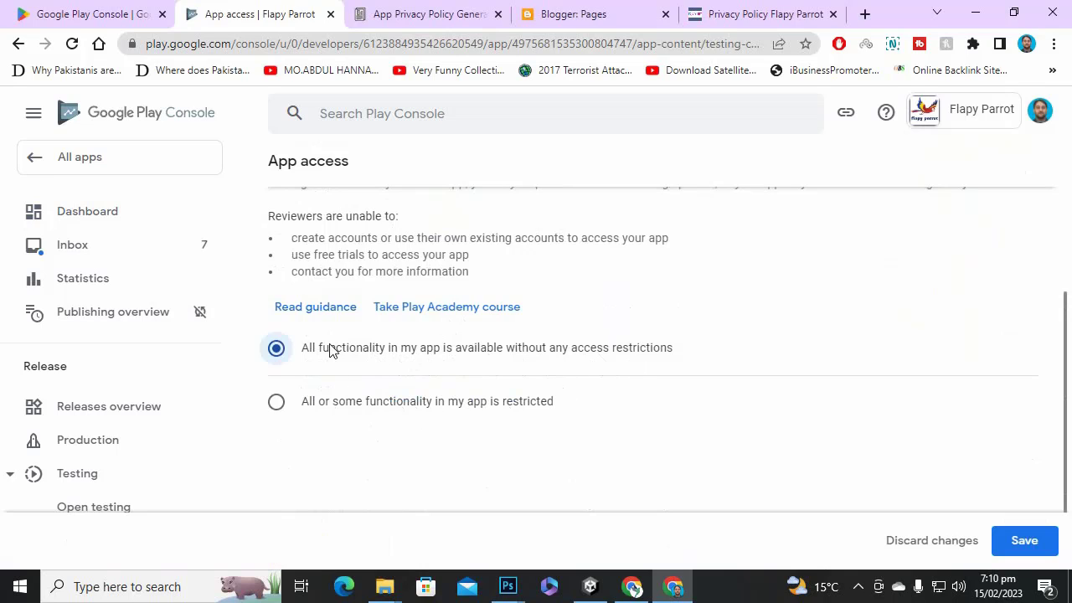
left_click(1002, 540)
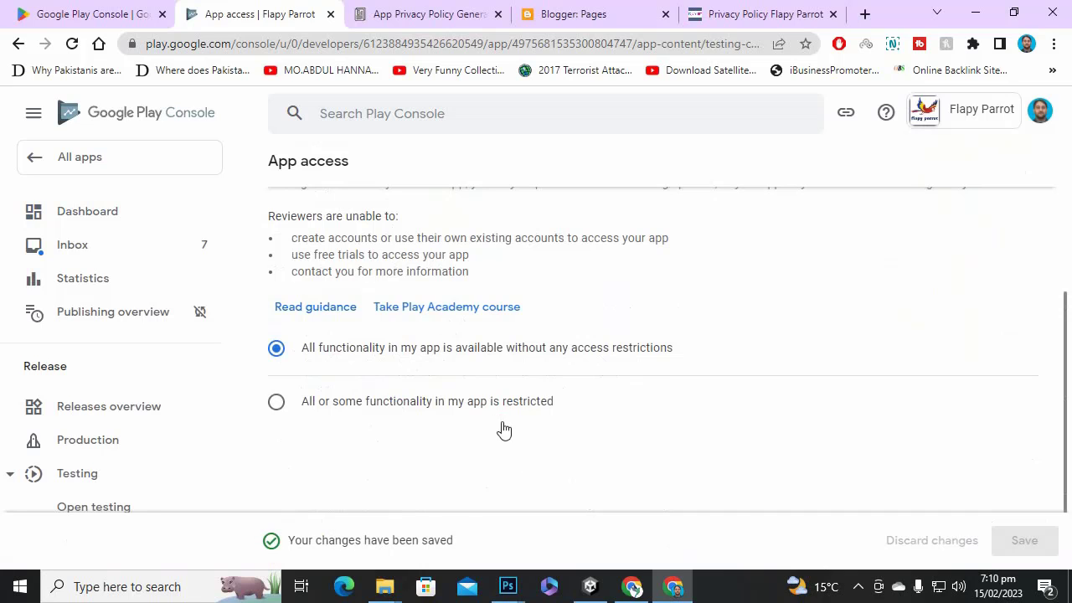
scroll(469, 431, "up", 3)
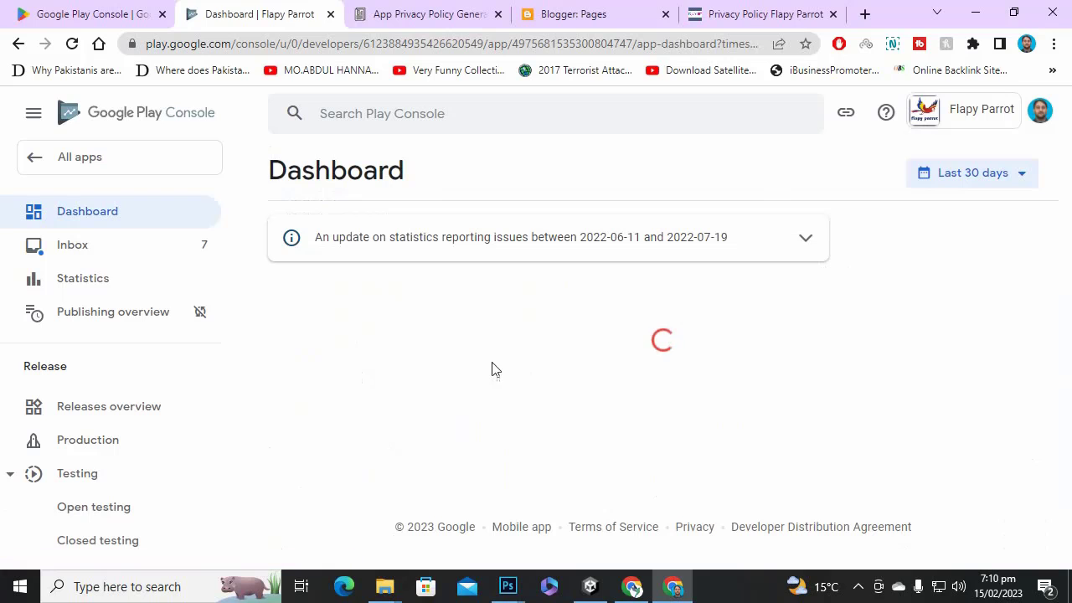
Set the Ads declaration to 'Yes, my app contains ads' and save it.
scroll(543, 374, "down", 6)
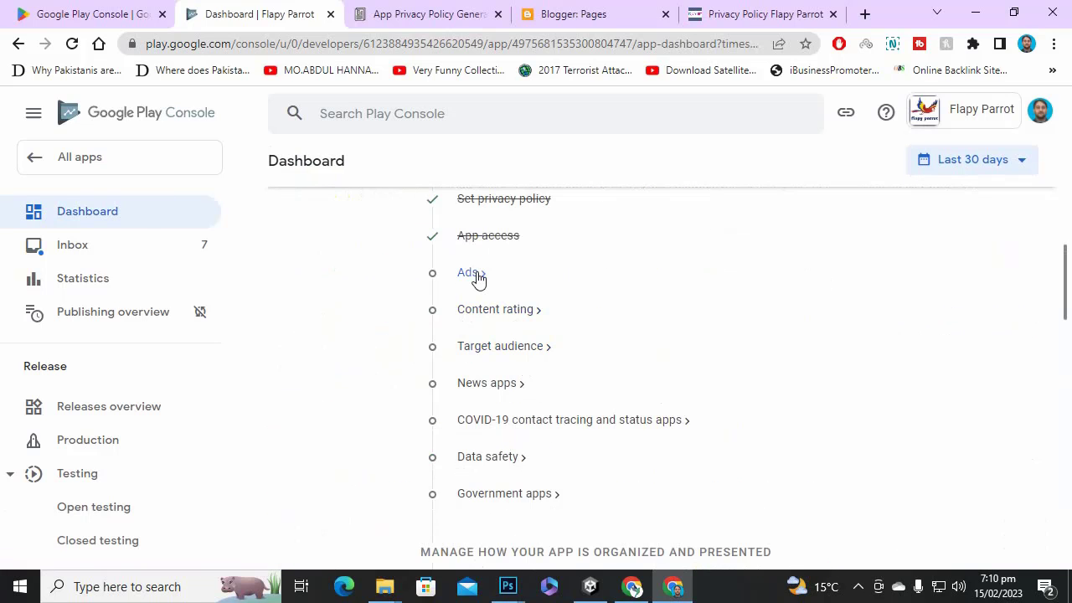
left_click(468, 273)
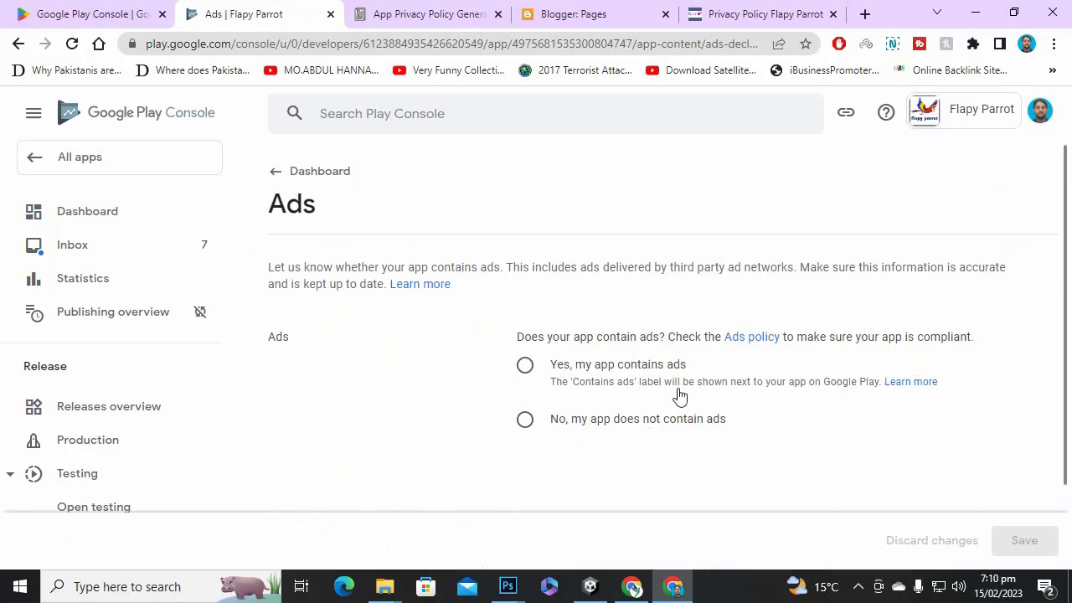
left_click(526, 371)
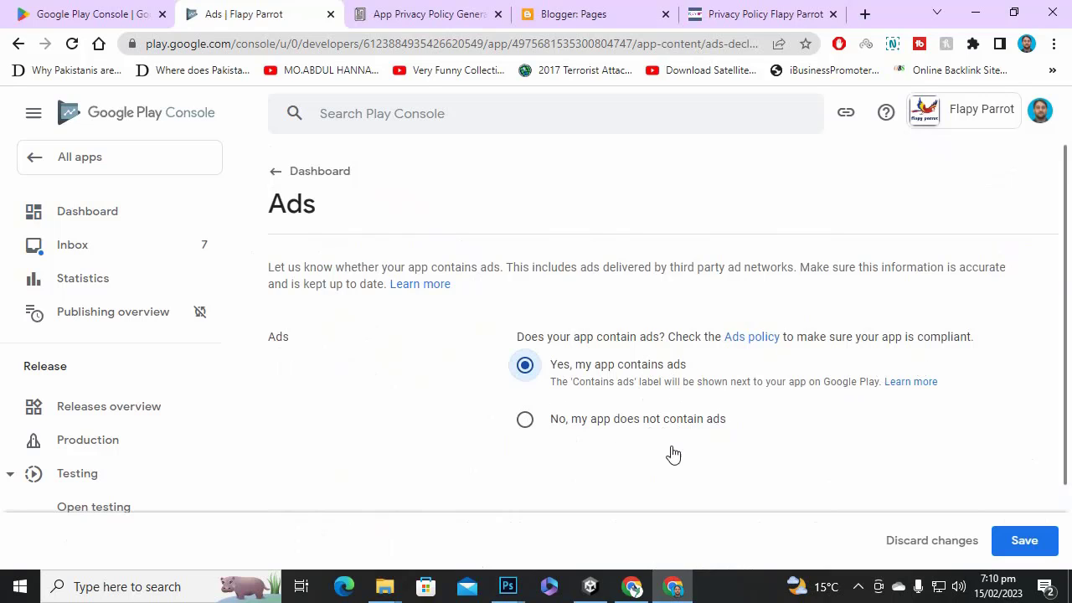
left_click(1046, 542)
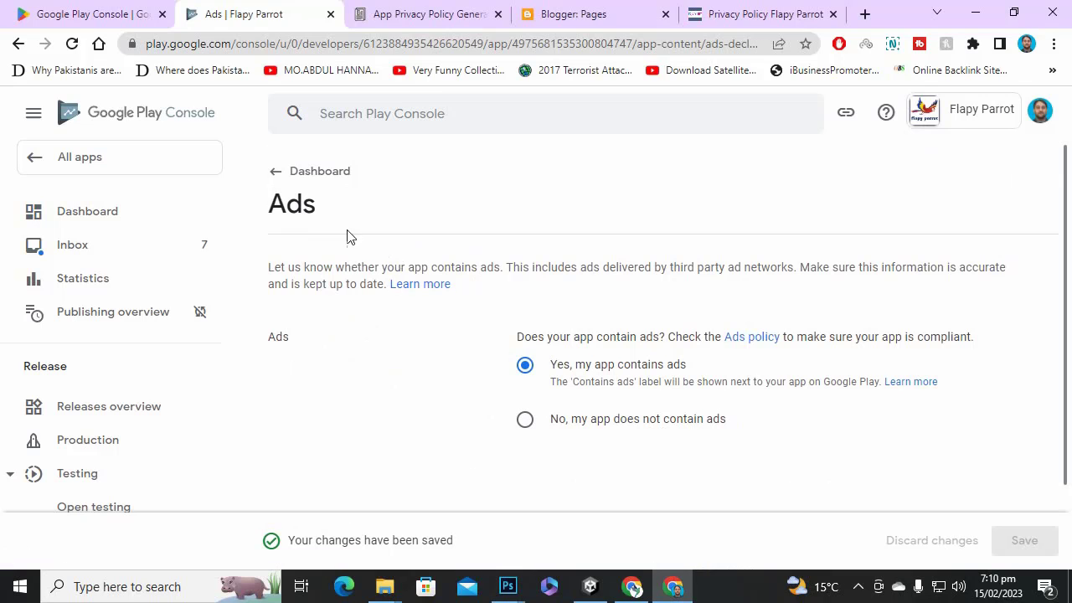
left_click(272, 174)
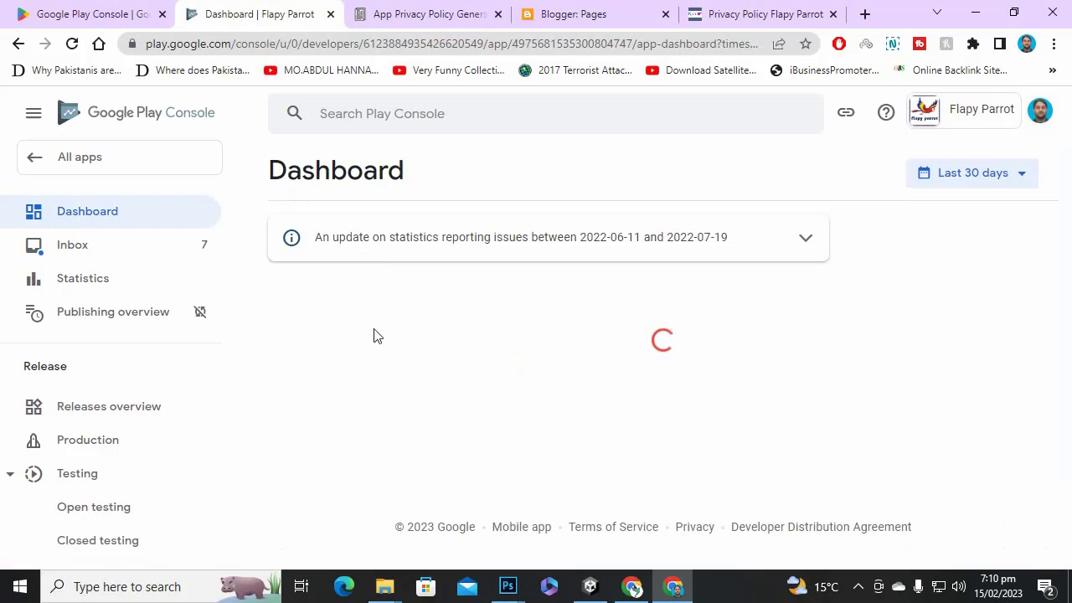
scroll(403, 331, "down", 4)
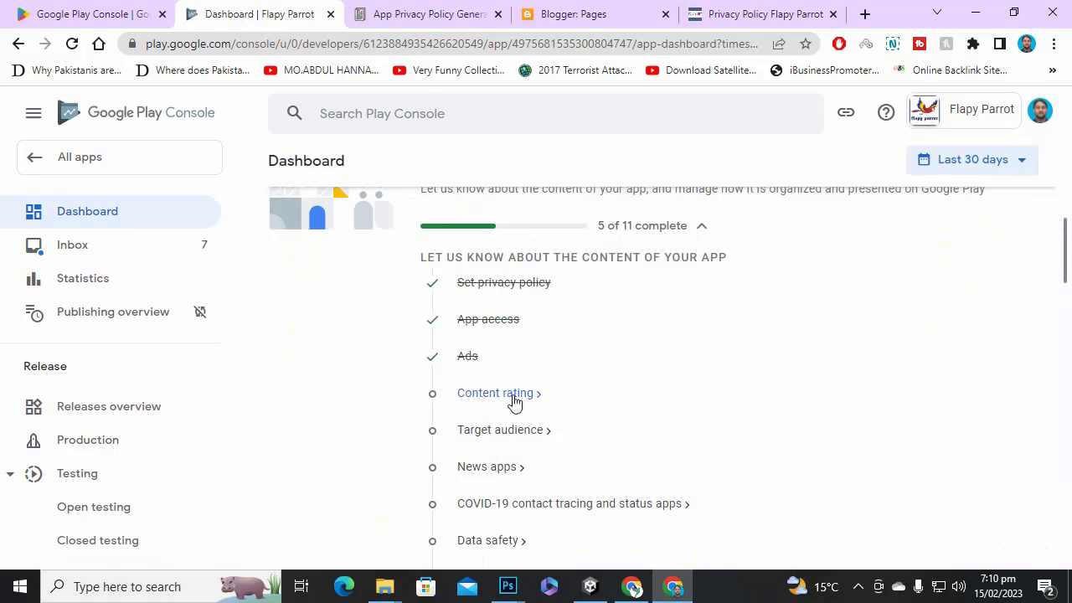
Enter the contact e-mail, choose the Game category, and continue to the rating questionnaire.
left_click(514, 402)
scroll(514, 402, "down", 3)
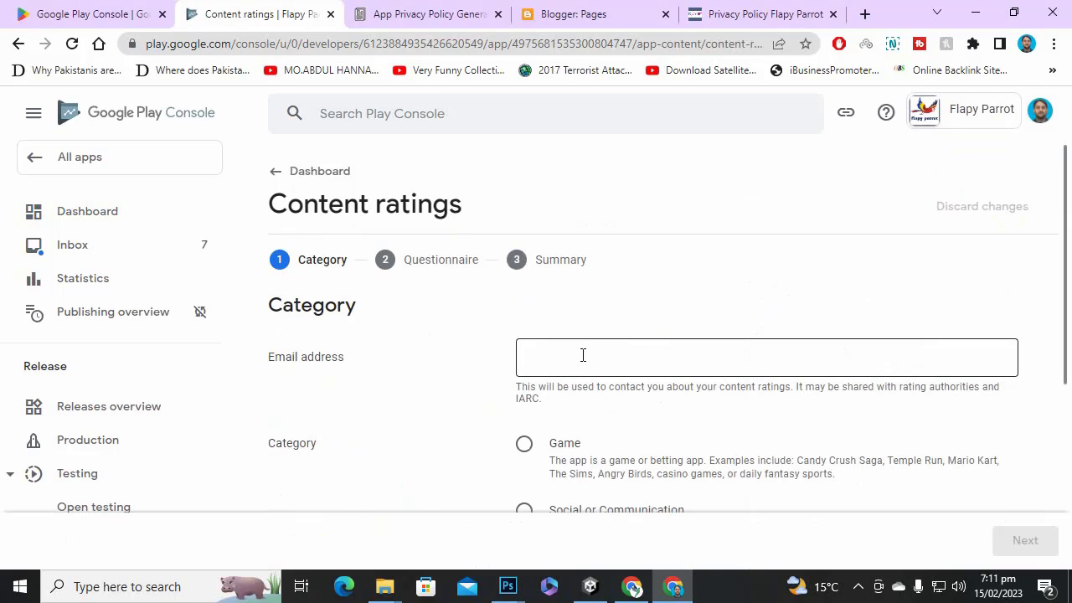
left_click(599, 355)
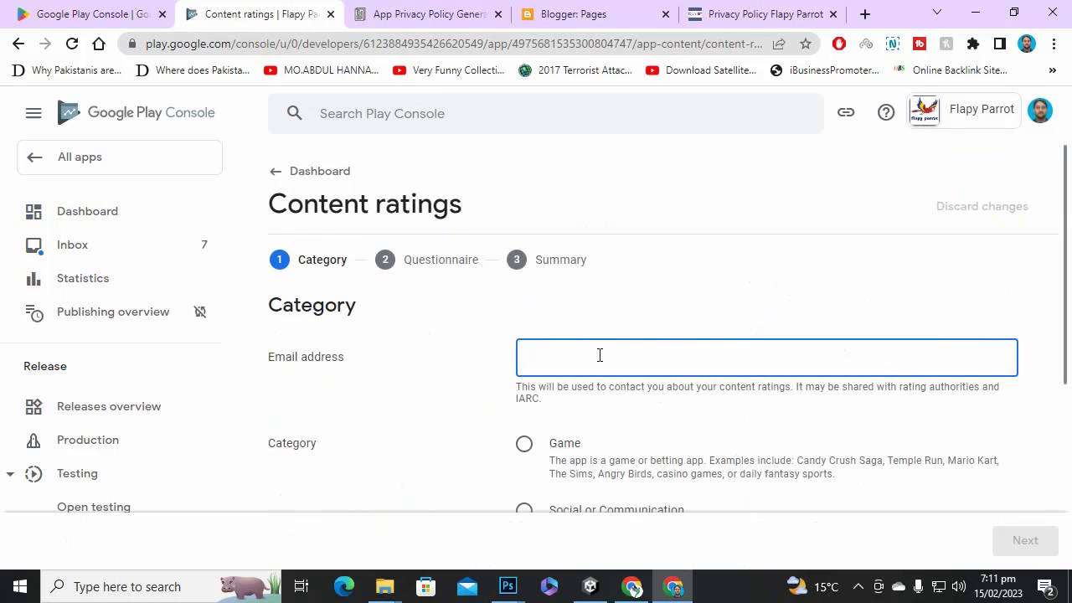
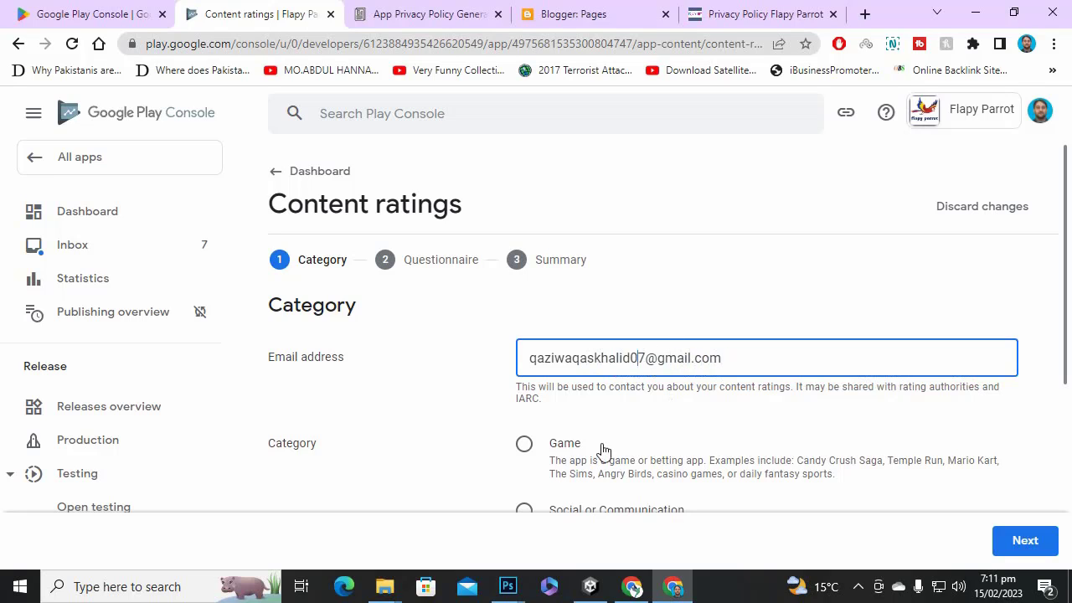
scroll(558, 459, "down", 2)
left_click(531, 284)
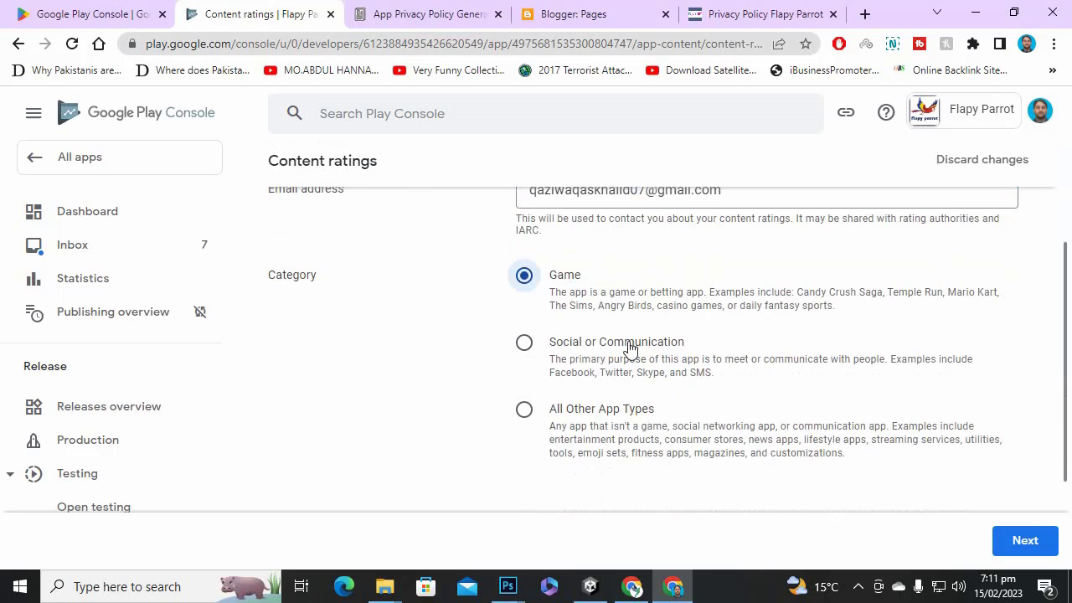
scroll(705, 389, "down", 2)
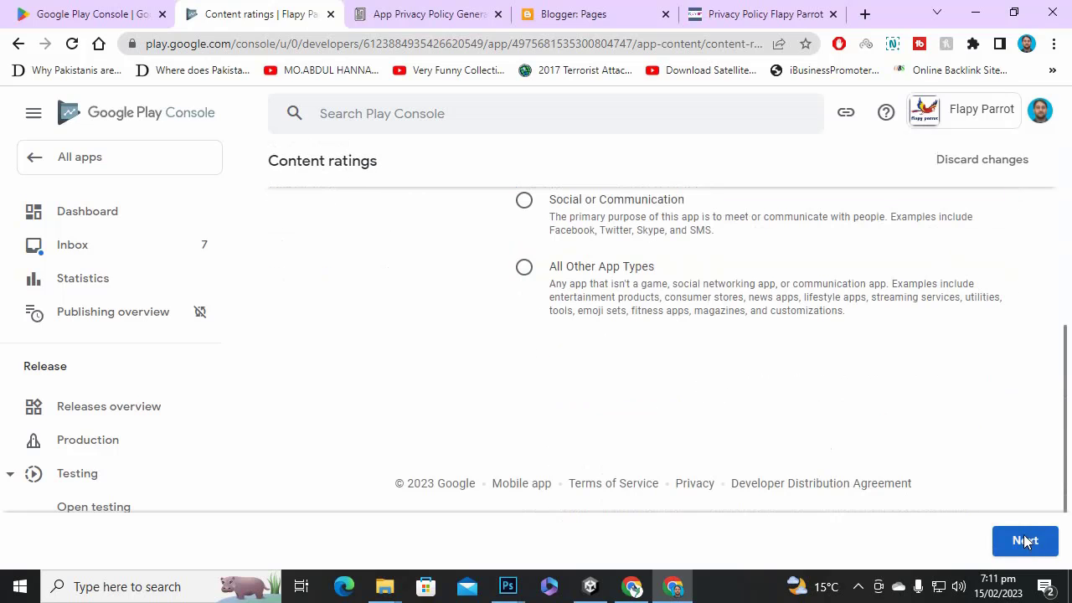
scroll(616, 339, "up", 2)
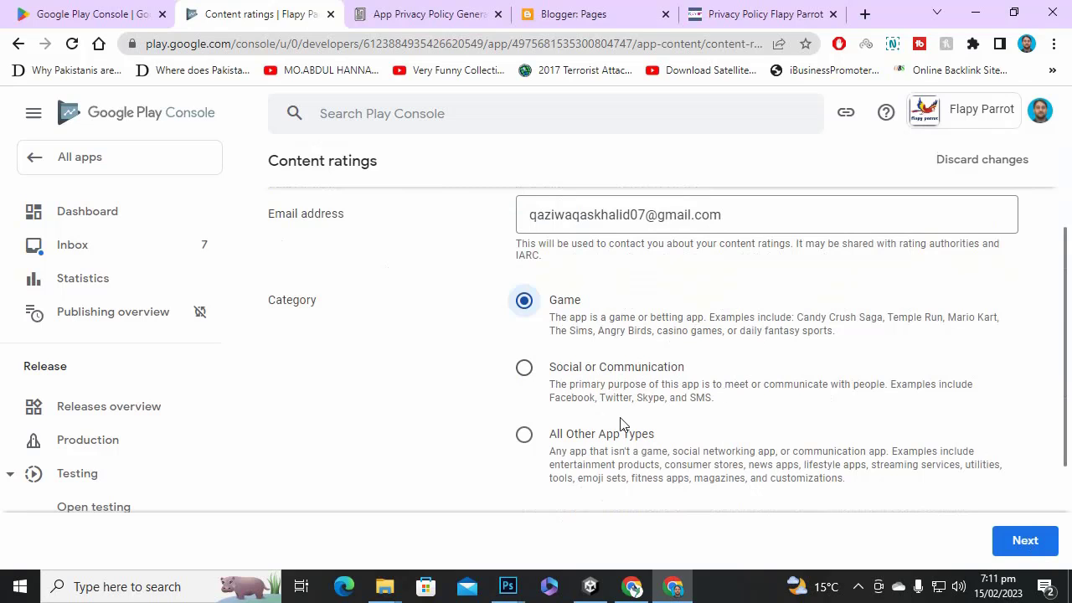
left_click(1015, 544)
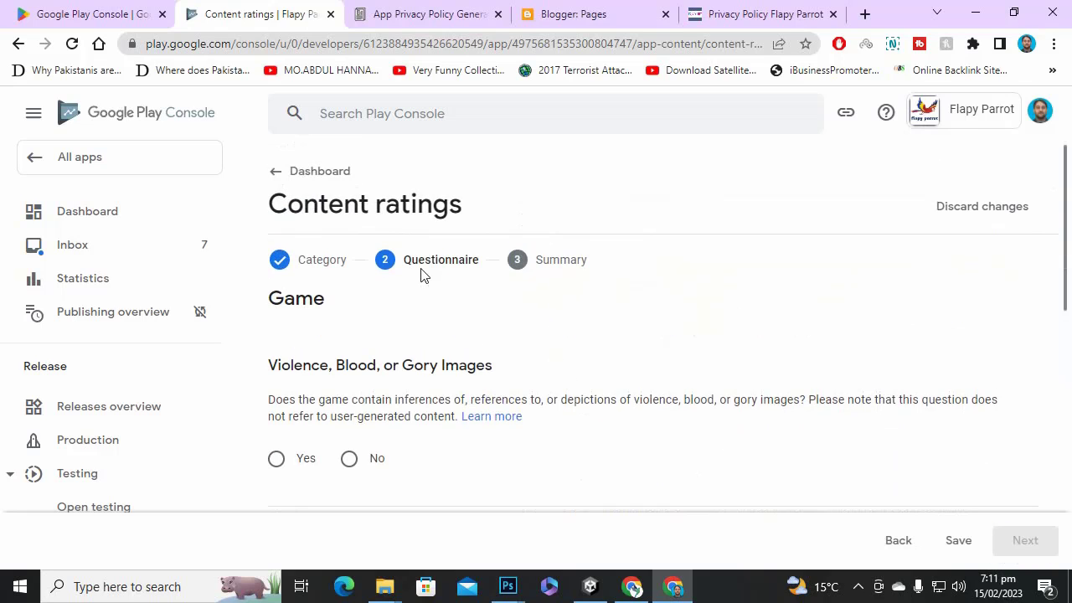
Answer No to the violence, fear, sexuality, gambling, language, controlled substance and crude humor questions.
left_click(361, 460)
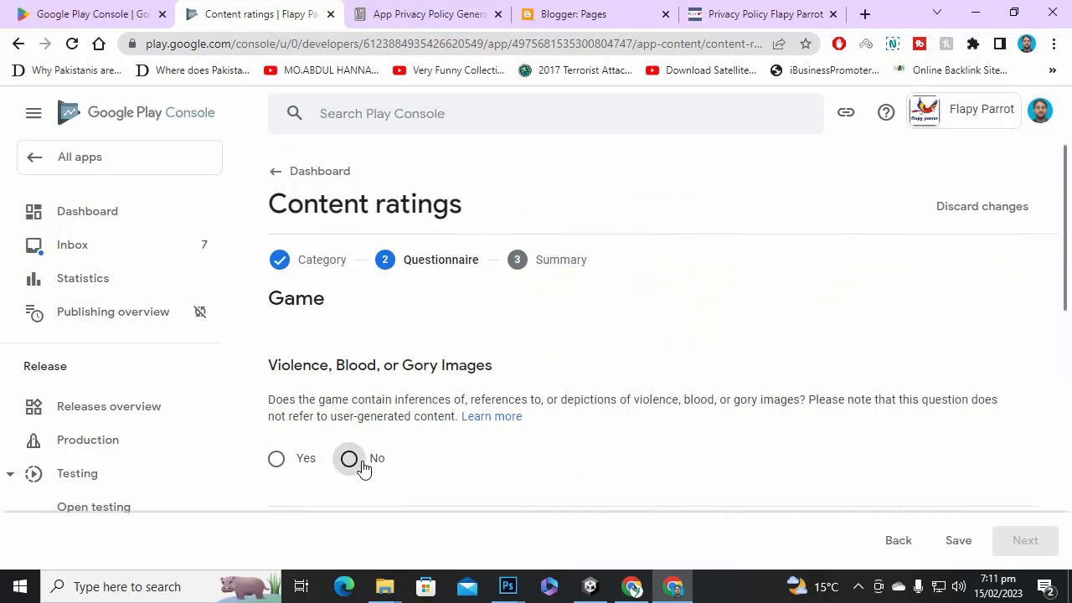
scroll(921, 435, "down", 3)
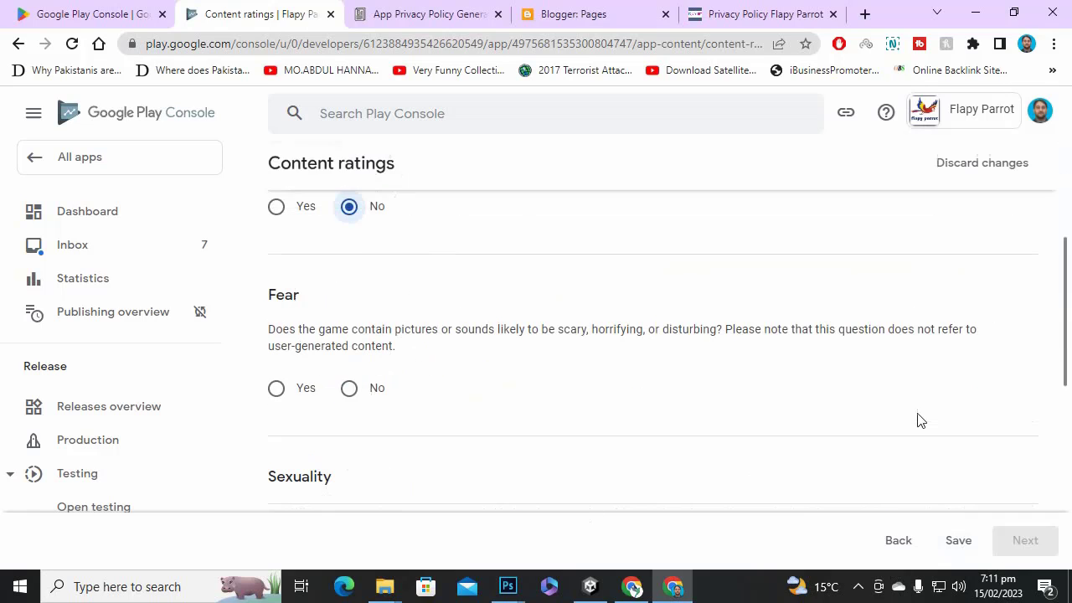
left_click(347, 395)
scroll(435, 392, "down", 2)
left_click(350, 402)
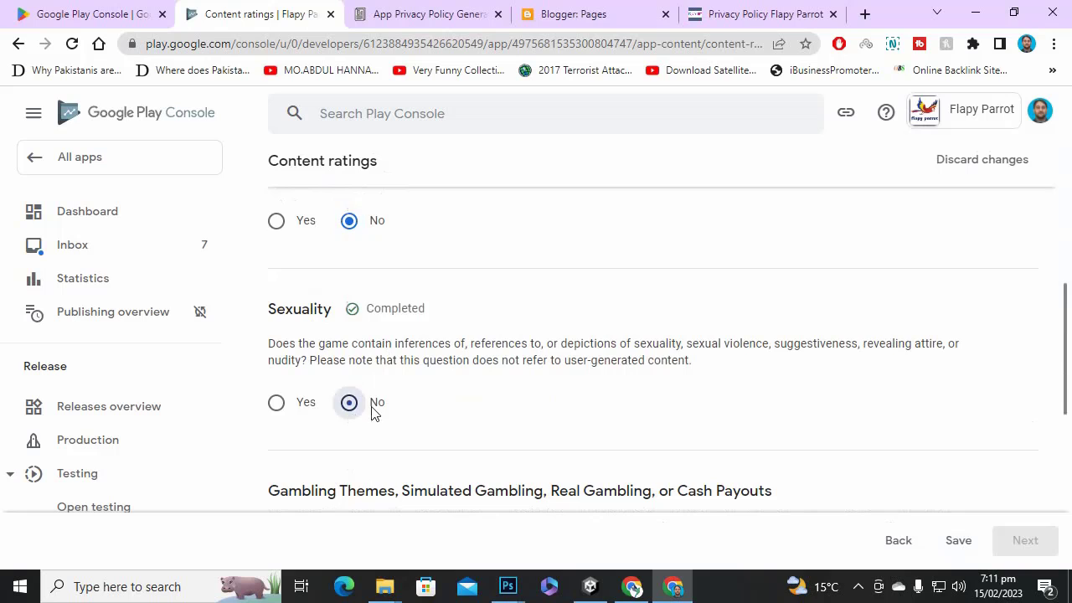
scroll(411, 400, "down", 2)
left_click(350, 417)
scroll(493, 384, "down", 3)
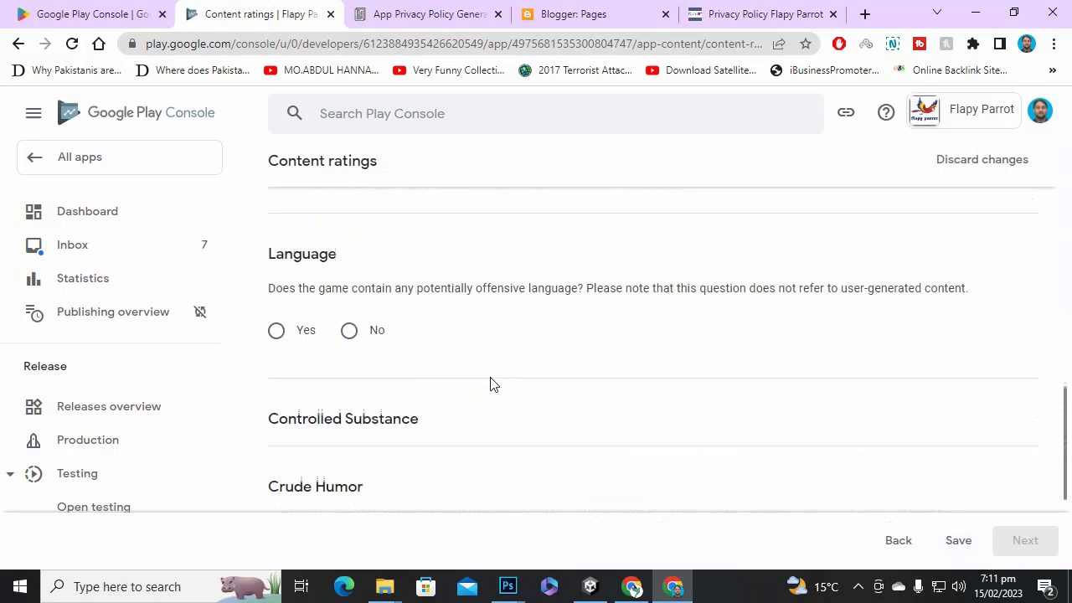
left_click(350, 330)
scroll(427, 360, "down", 2)
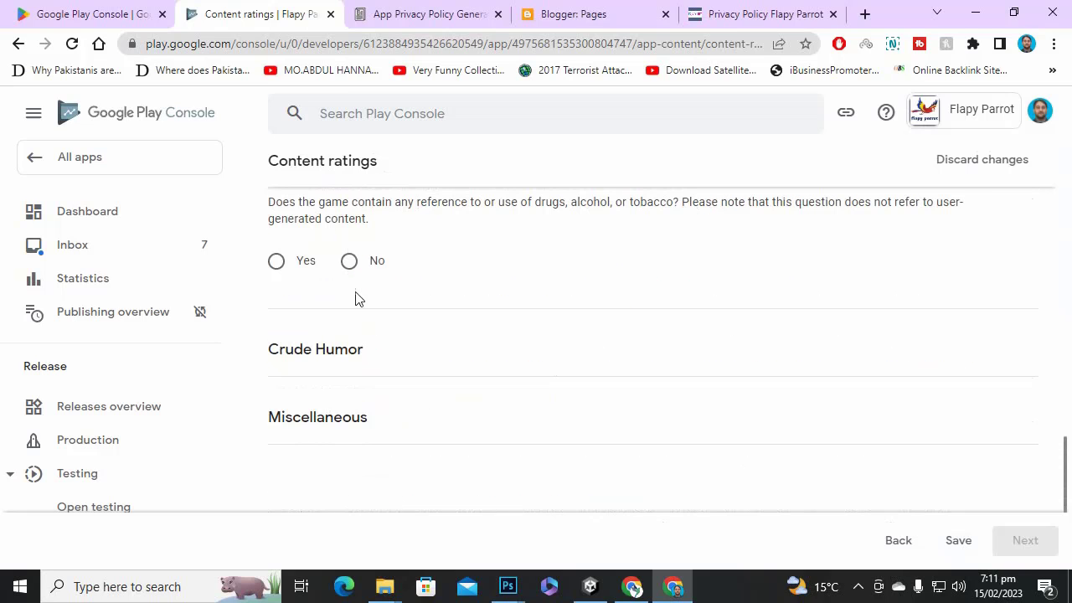
left_click(349, 261)
scroll(411, 335, "down", 3)
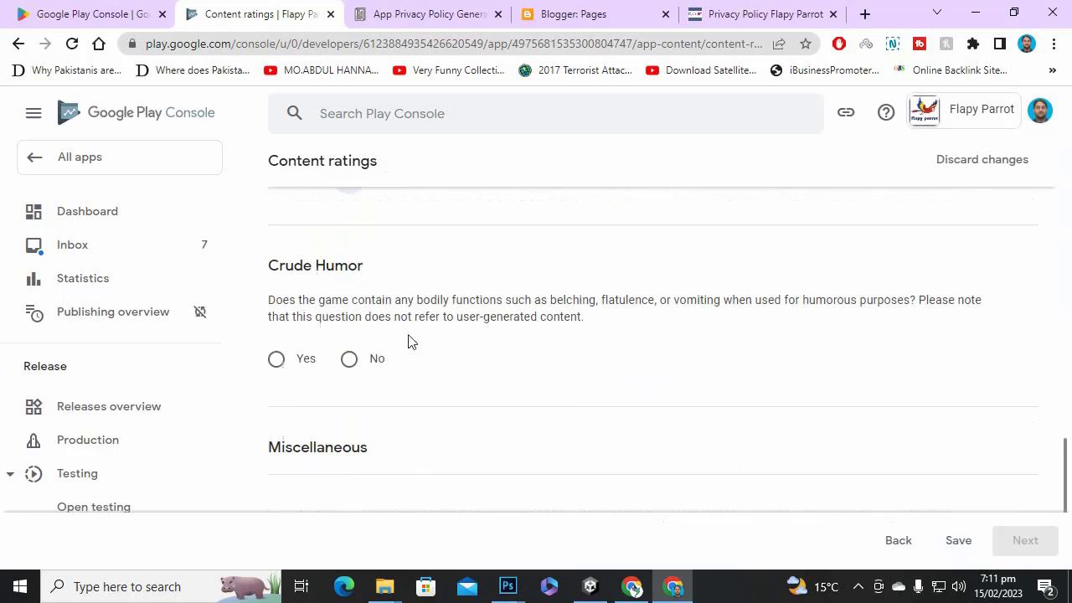
left_click(350, 358)
scroll(418, 364, "down", 1)
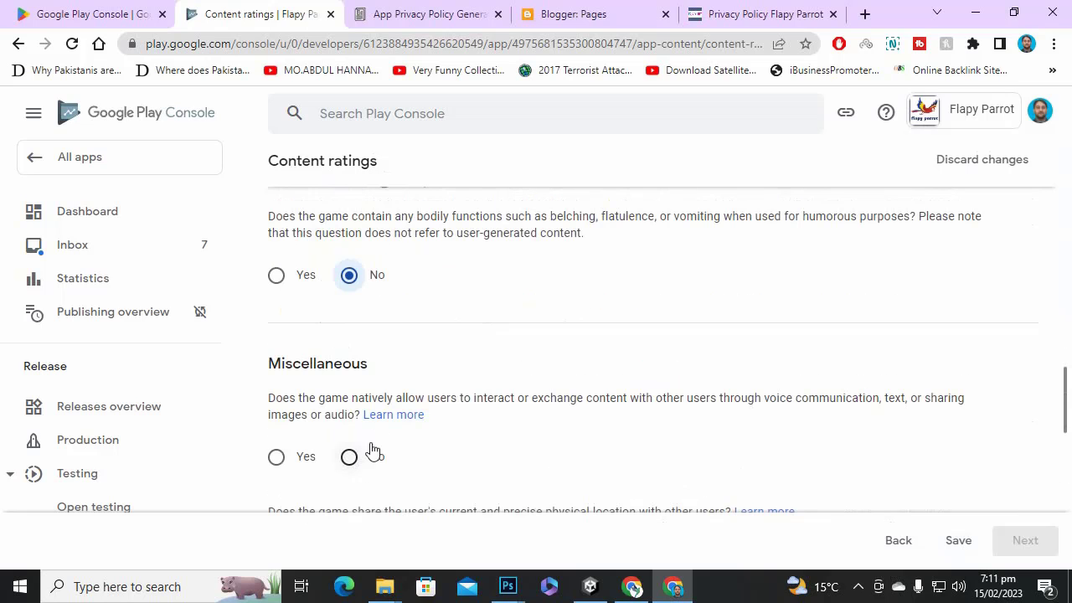
scroll(369, 419, "down", 2)
Answer No to user content exchange, precise location, digital goods, Nazi symbols, Korean identity, criminal techniques and terrorism.
left_click(349, 290)
scroll(432, 372, "down", 1)
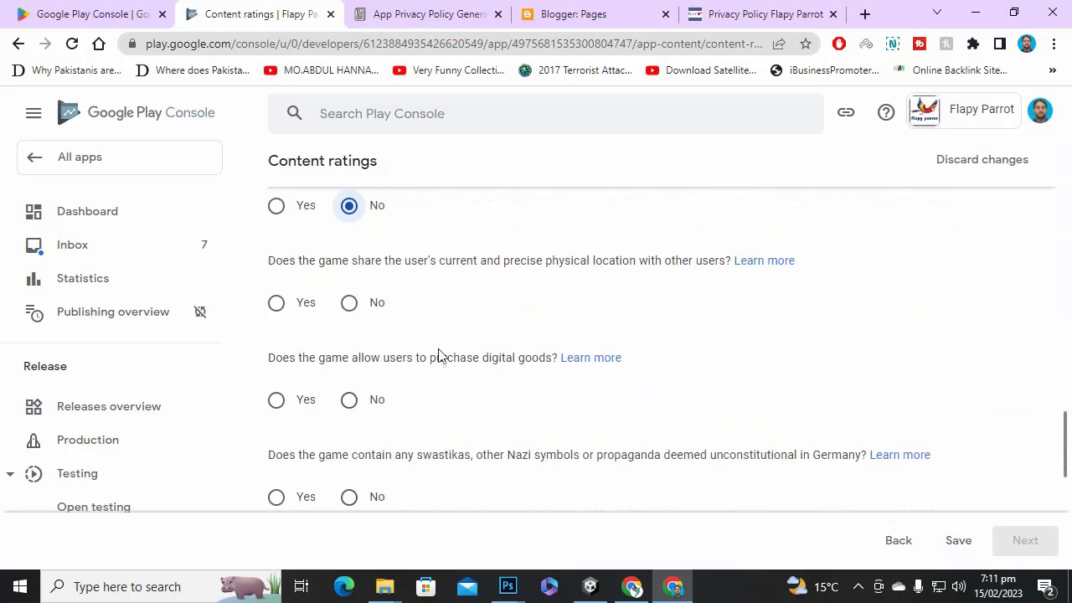
left_click(359, 307)
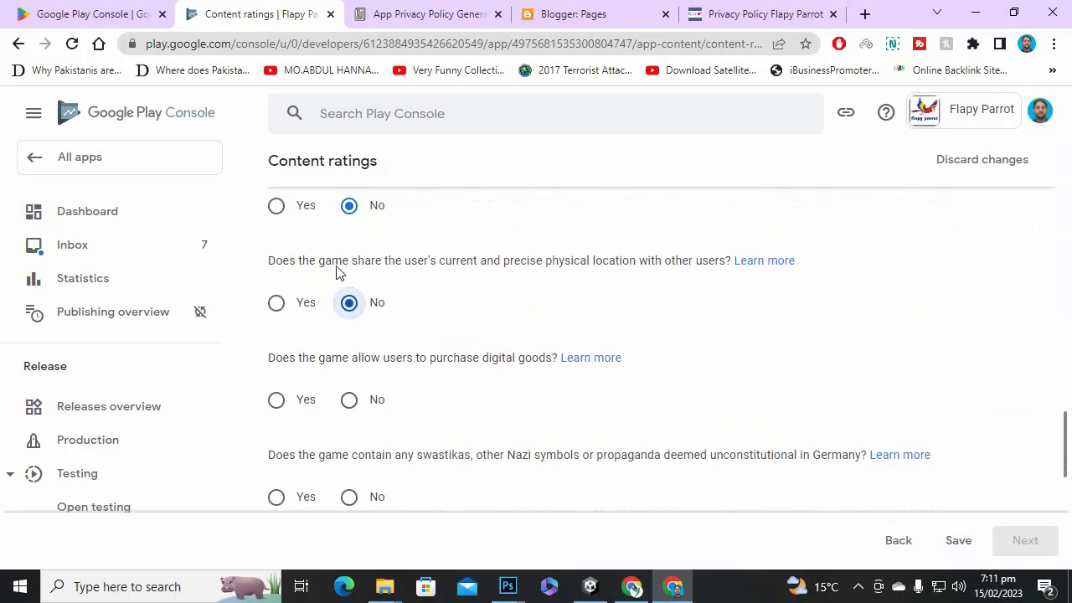
left_click(353, 405)
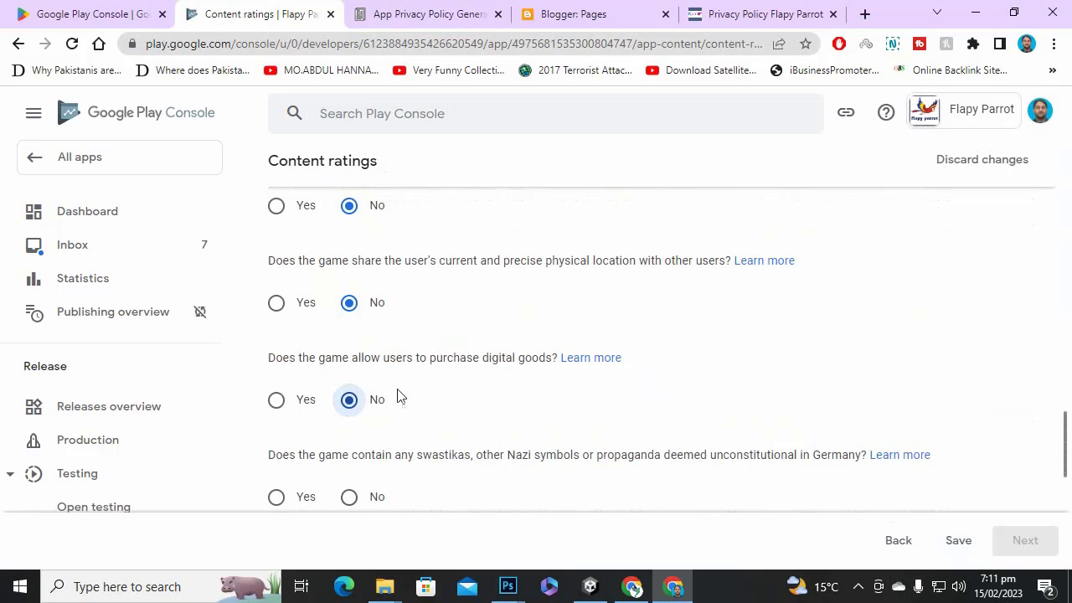
scroll(396, 407, "down", 1)
left_click(350, 415)
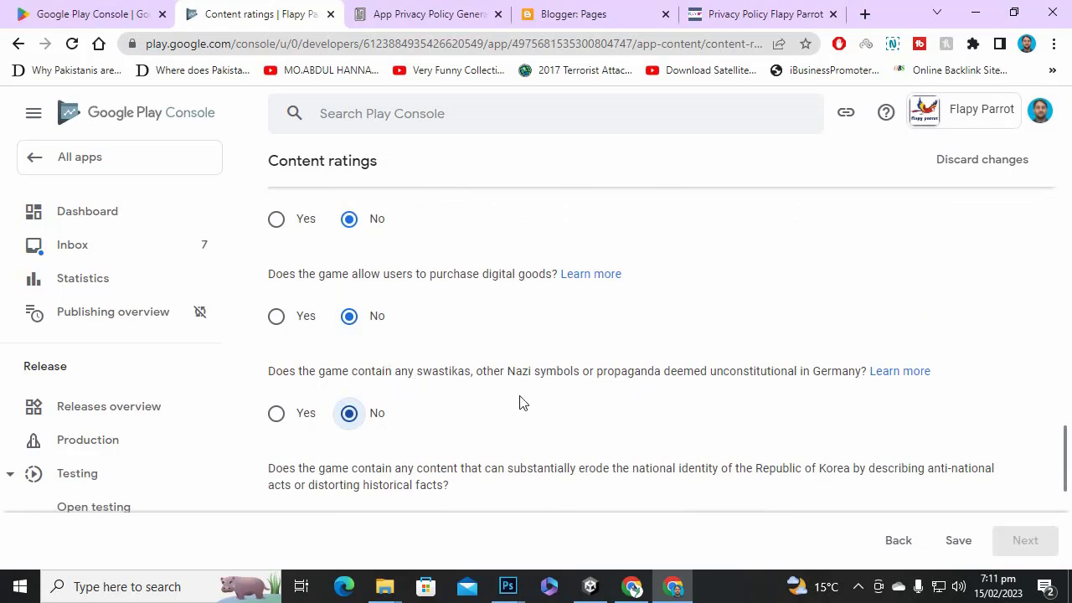
scroll(506, 414, "down", 2)
left_click(349, 360)
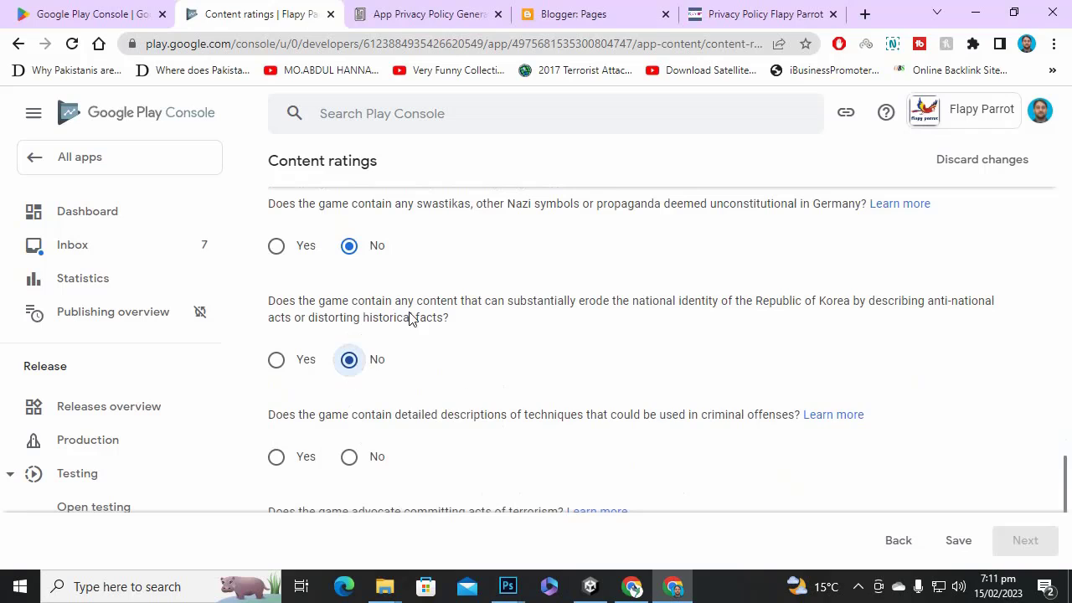
scroll(423, 430, "down", 1)
left_click(369, 381)
scroll(494, 376, "down", 2)
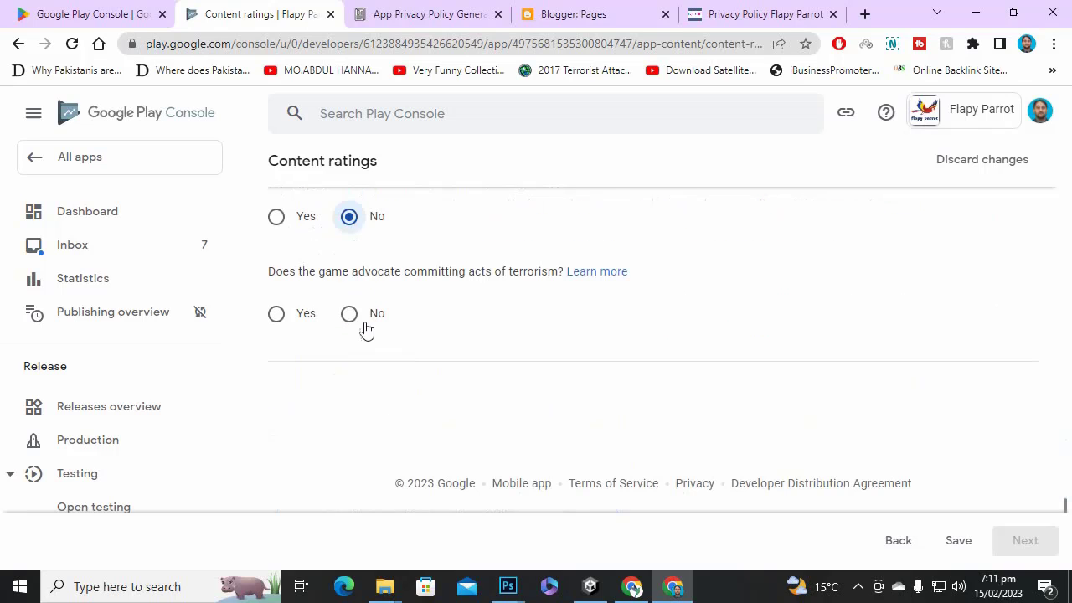
left_click(350, 313)
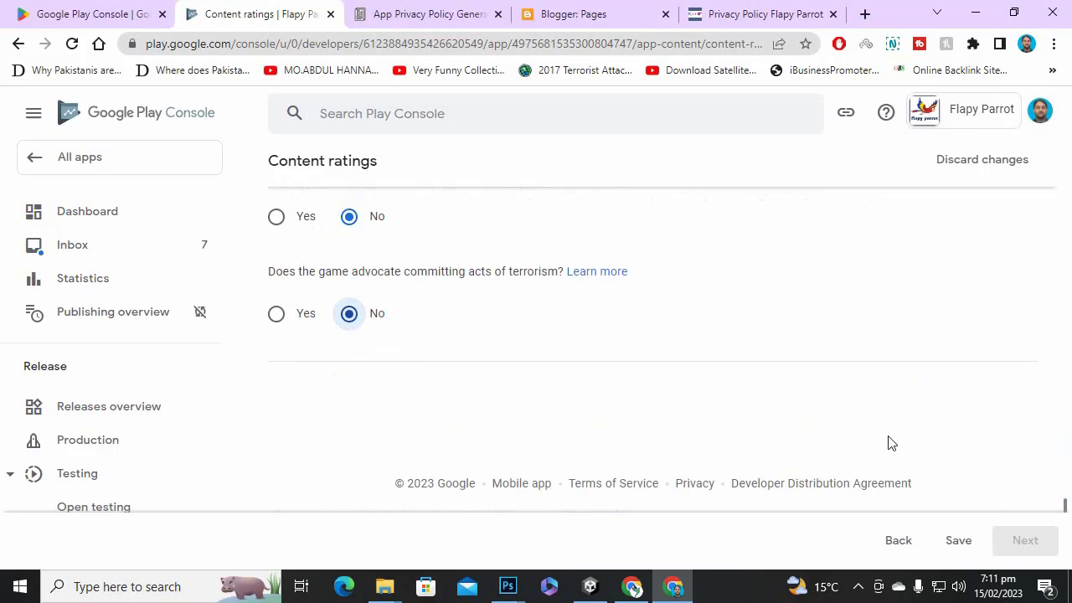
Save and submit the questionnaire for a 3+ rating, then return to the Dashboard.
left_click(956, 541)
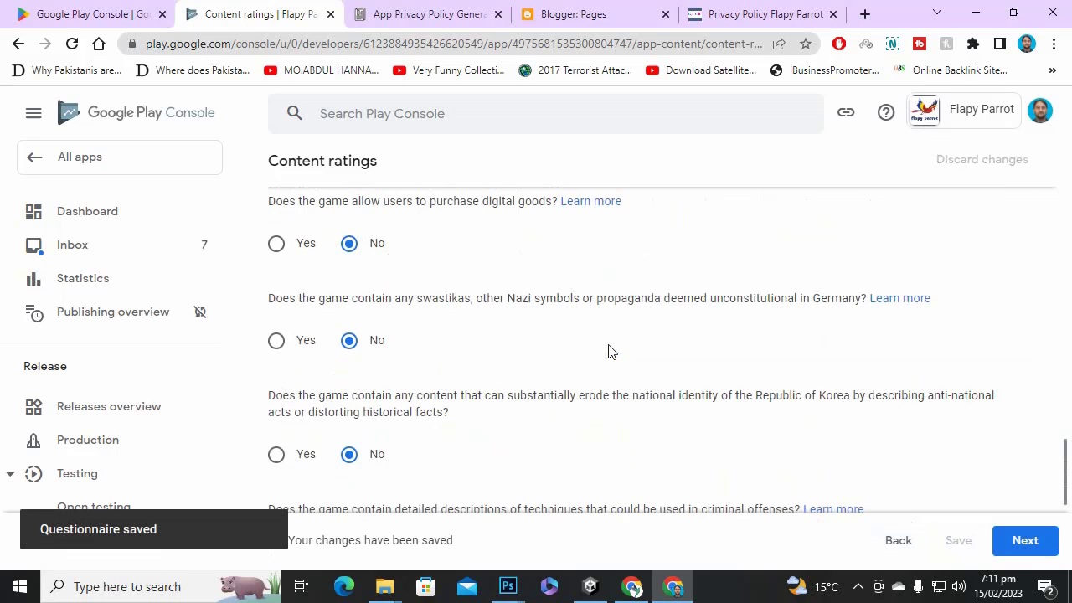
left_click(1016, 543)
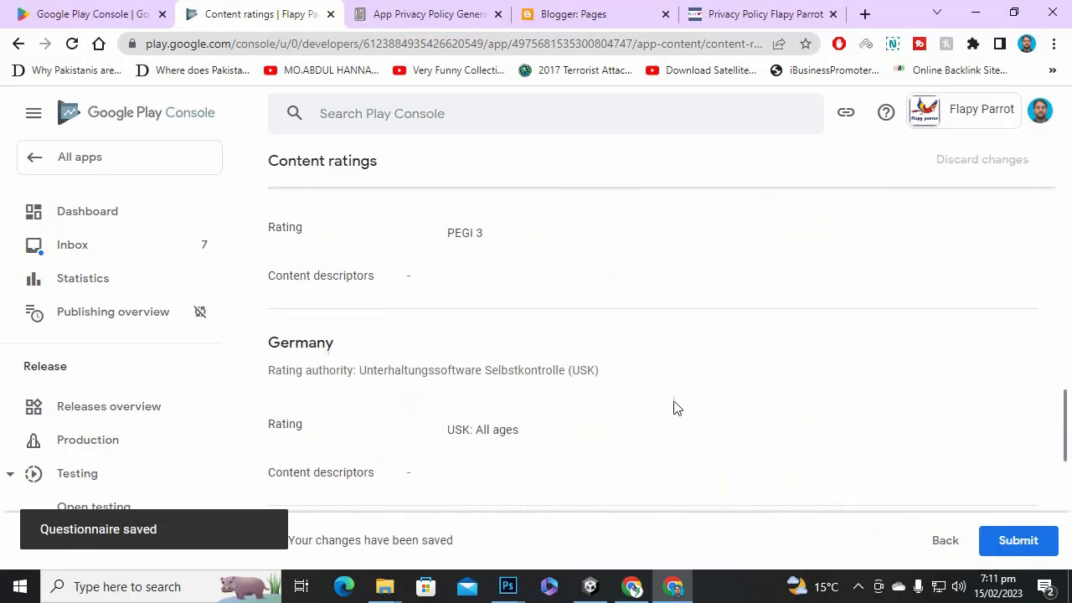
scroll(632, 395, "down", 5)
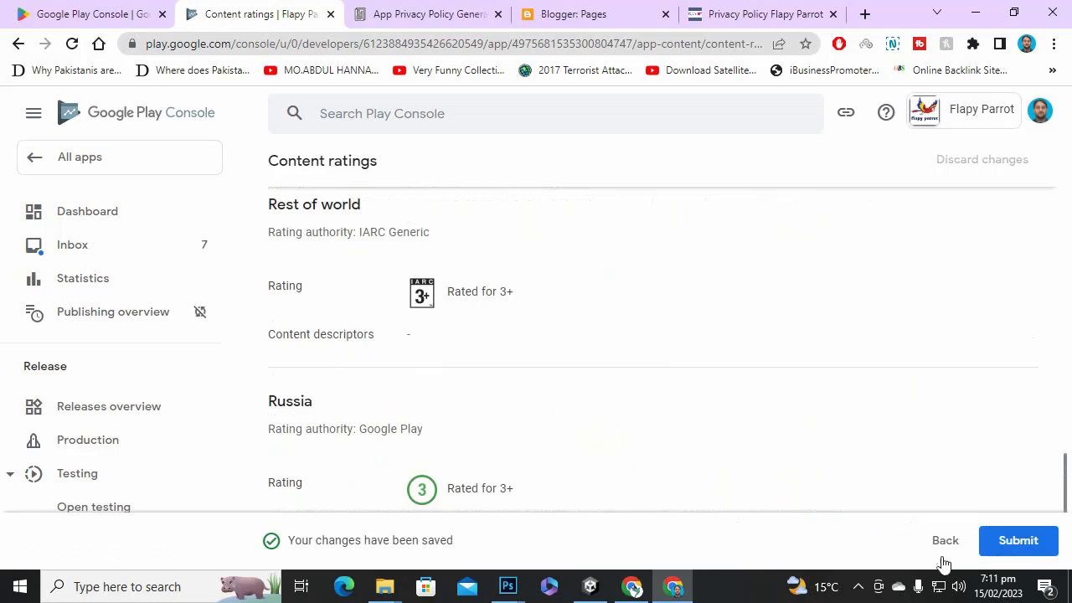
left_click(1018, 541)
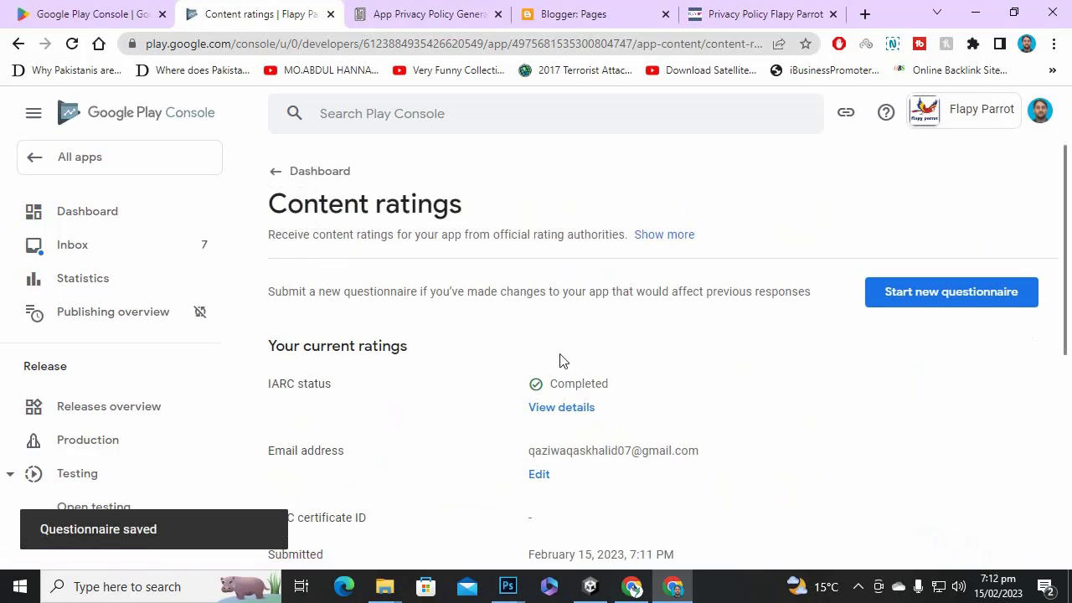
left_click(282, 171)
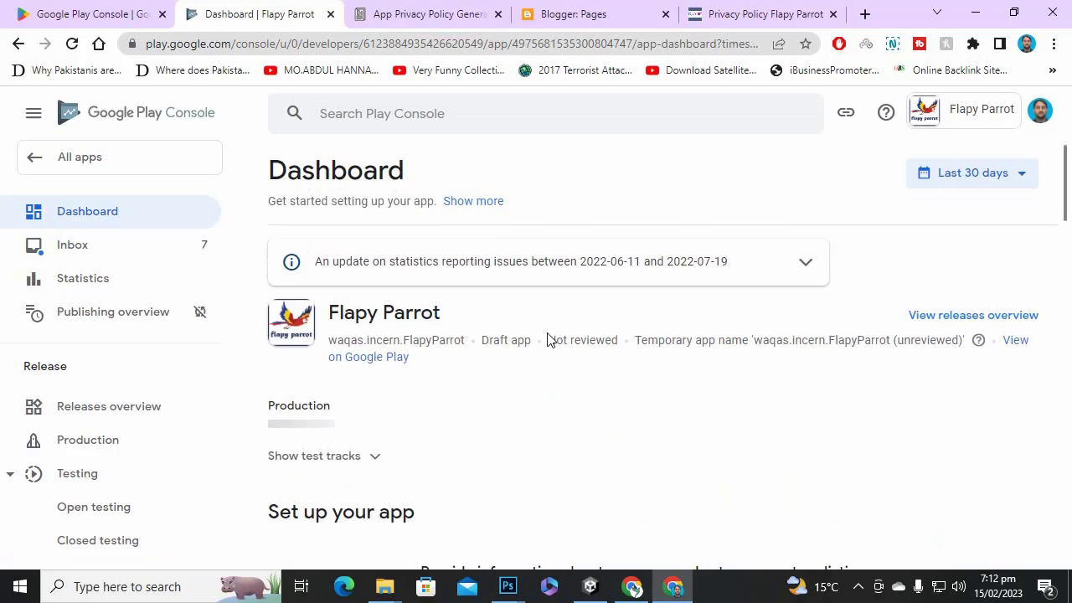
In Target audience, tick all age groups: 5 and under, 6-8, 9-12, 13-15, 16-17, 18 and over.
scroll(555, 337, "down", 10)
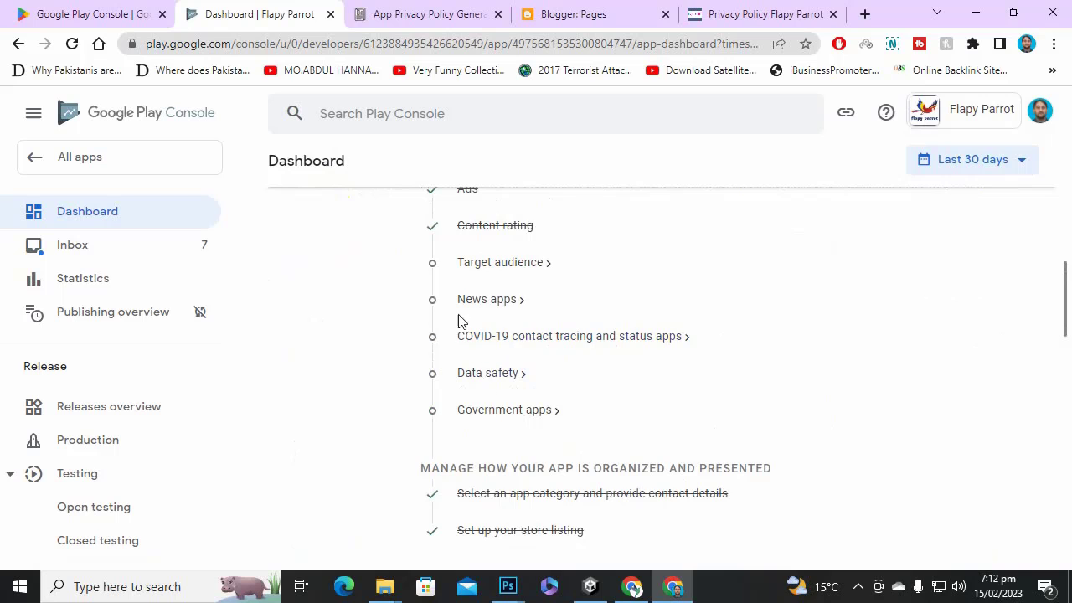
scroll(458, 320, "up", 1)
left_click(512, 349)
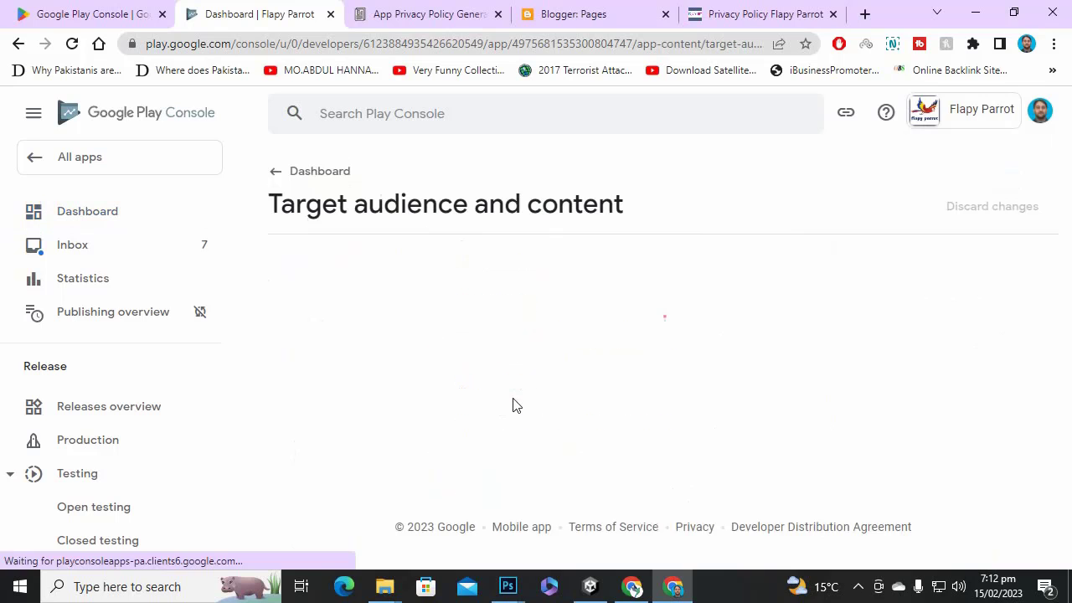
scroll(512, 398, "down", 2)
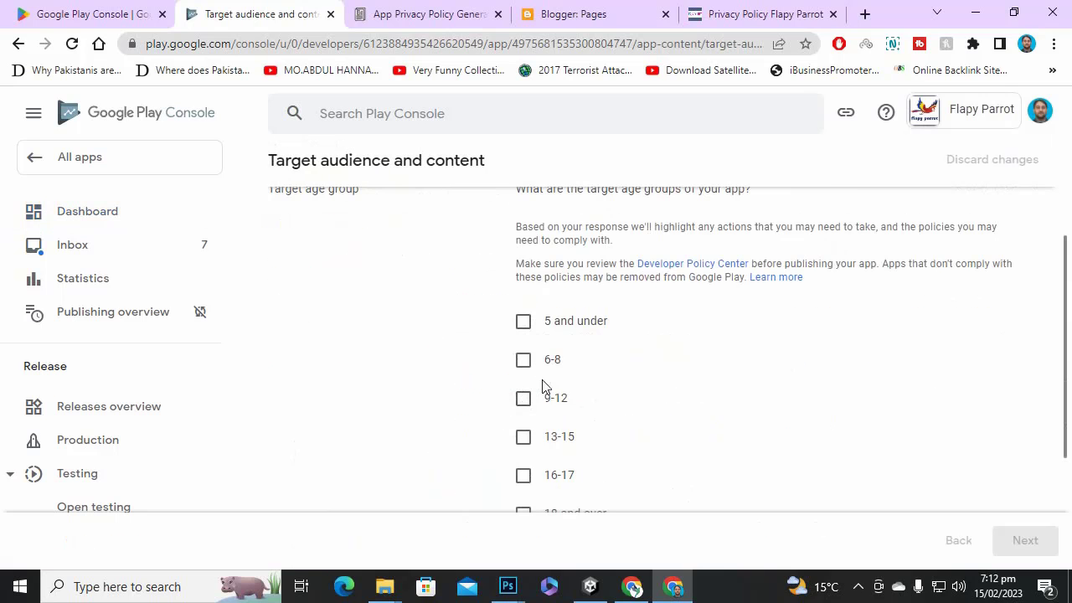
left_click(524, 322)
left_click(524, 359)
left_click(524, 398)
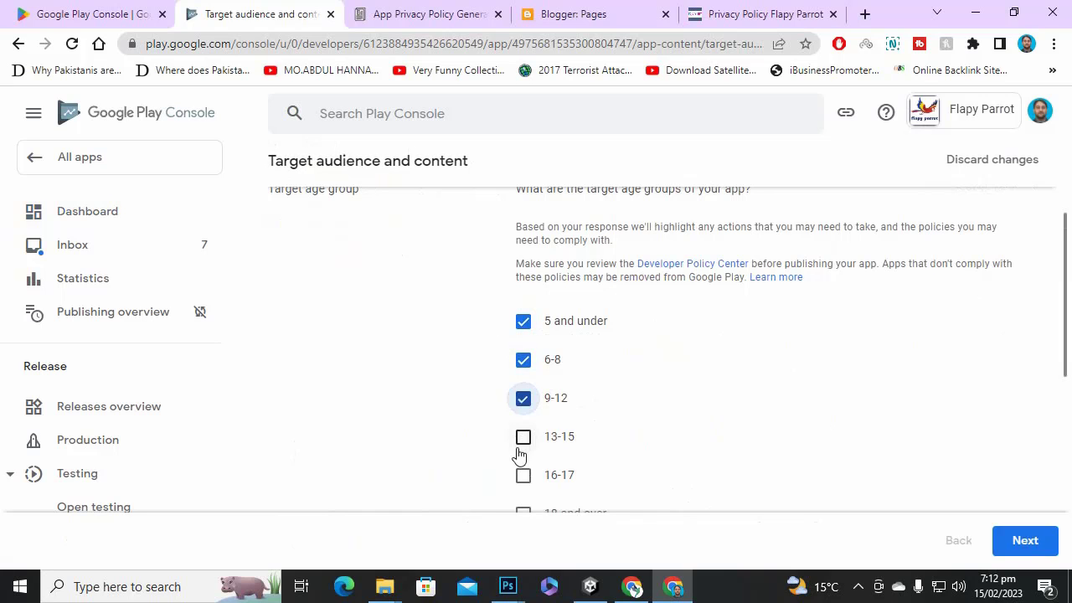
left_click(523, 436)
scroll(571, 369, "down", 2)
left_click(523, 308)
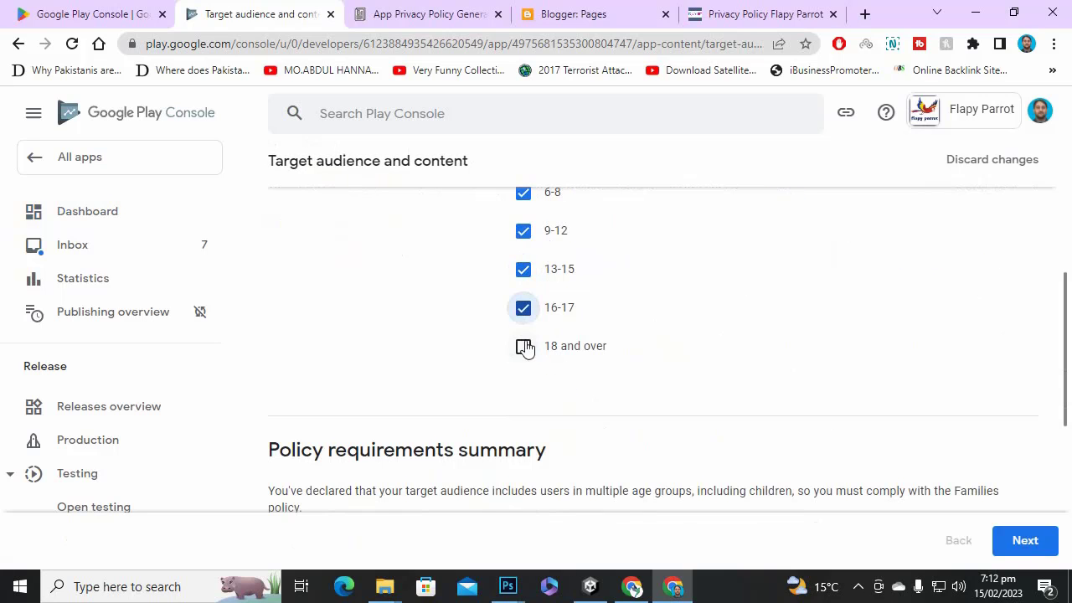
left_click(523, 345)
scroll(785, 500, "down", 4)
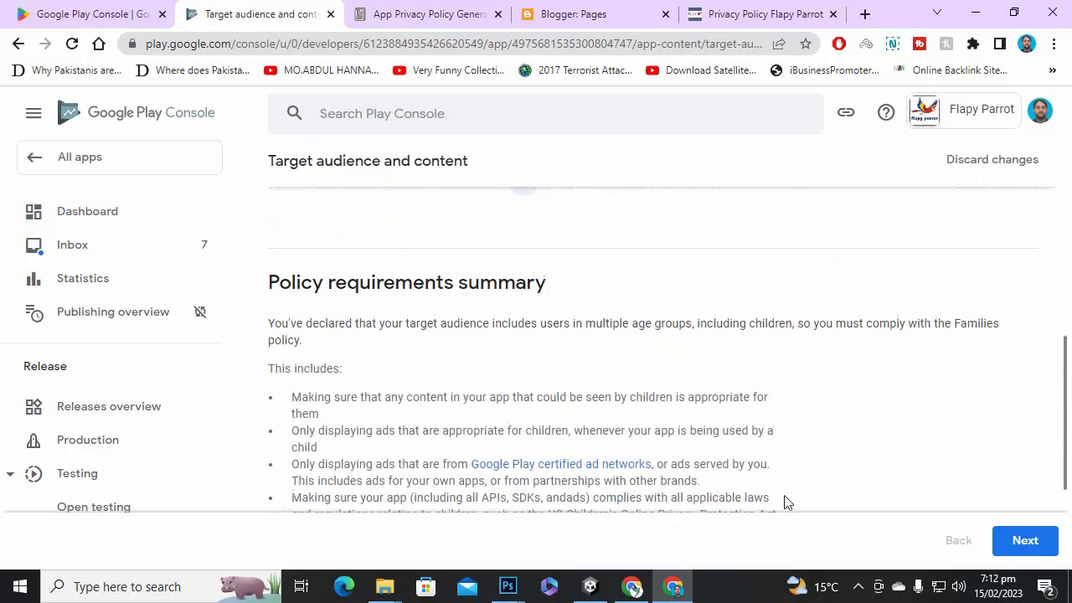
Continue, acknowledge the under-13 notice, and certify compliance with children's laws and regulations.
left_click(1021, 542)
left_click(661, 399)
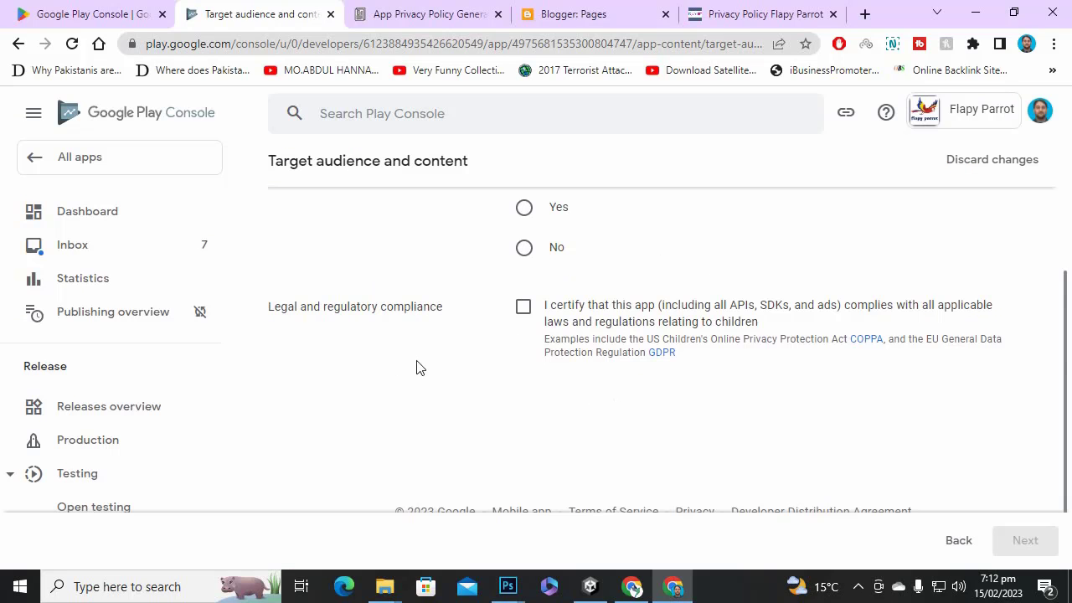
left_click(522, 308)
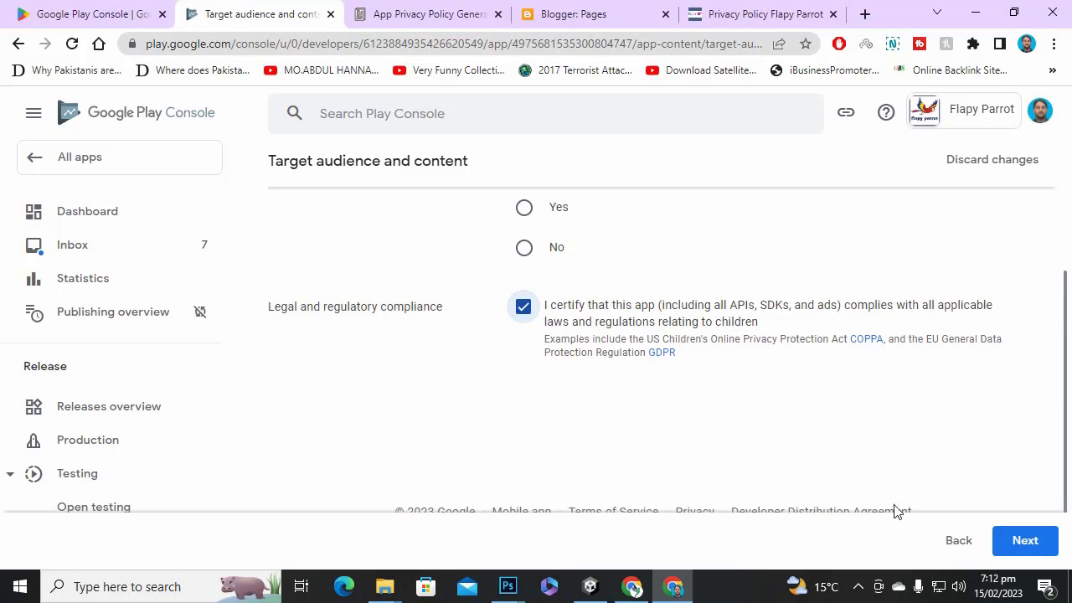
scroll(645, 402, "up", 3)
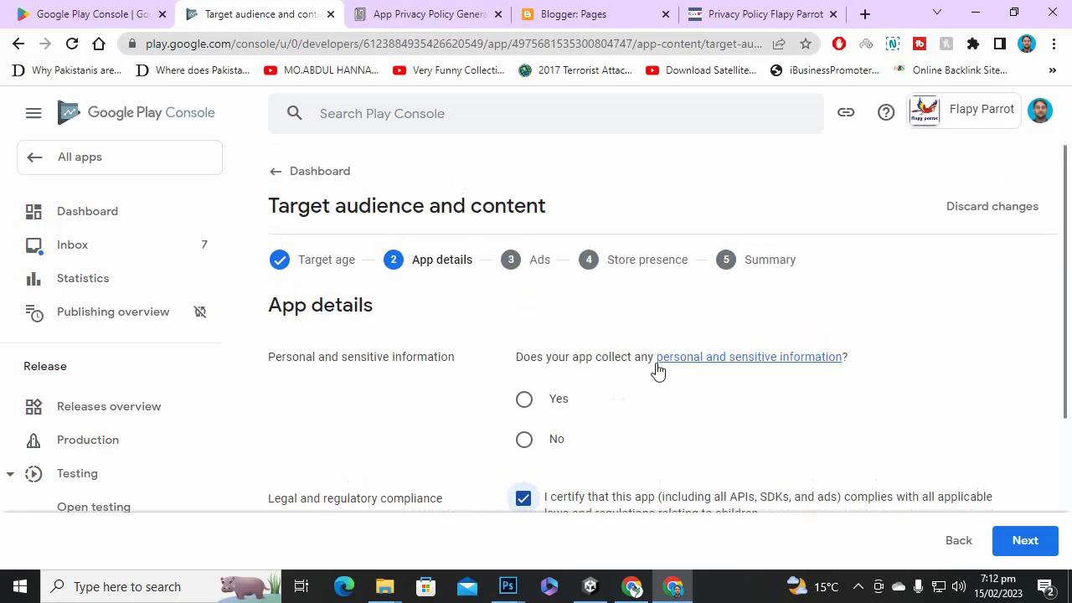
Answer No for personal information and Yes for child-suitable ads, then advance through Store presence to Summary.
left_click(556, 440)
scroll(880, 404, "down", 3)
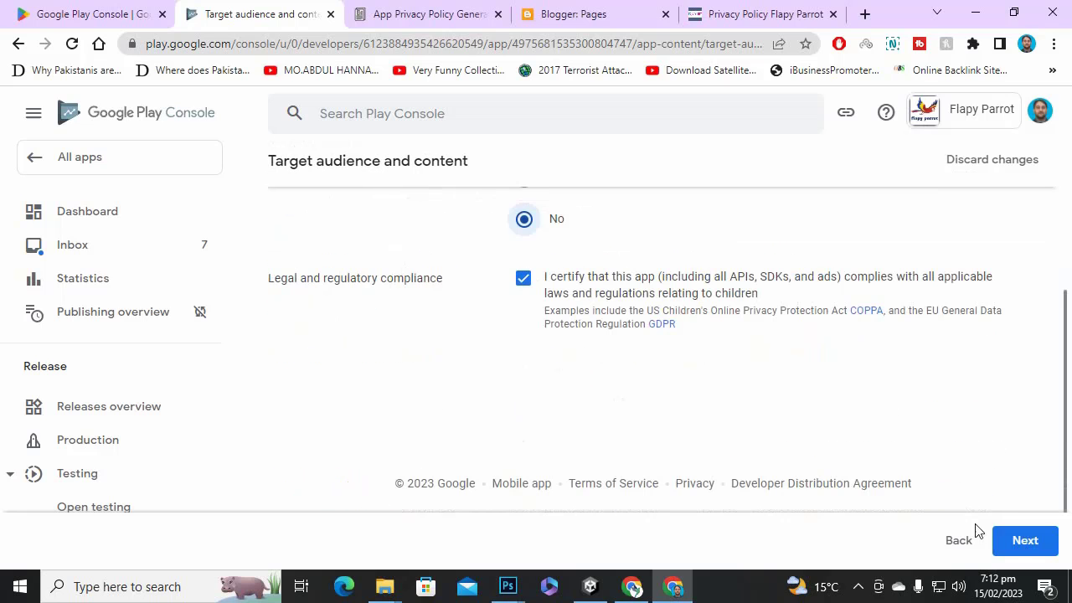
left_click(1009, 540)
scroll(475, 334, "down", 3)
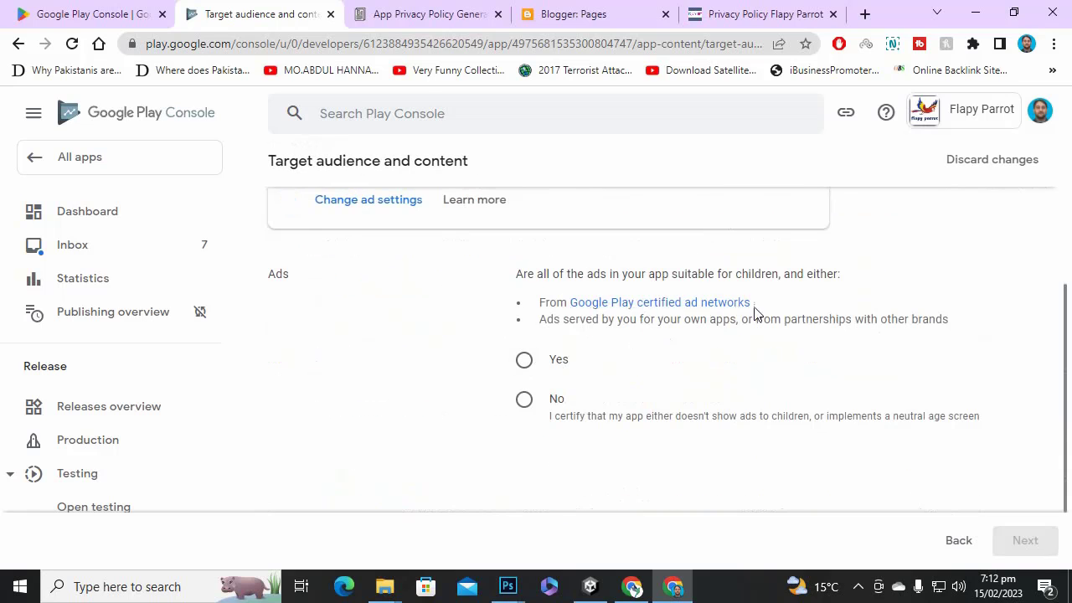
left_click(524, 360)
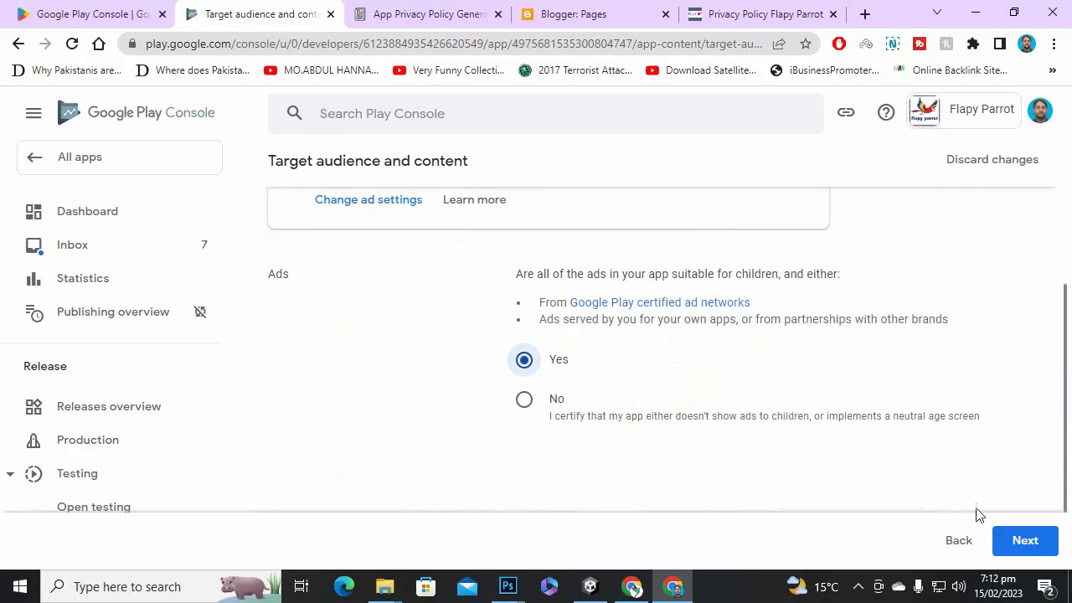
left_click(1027, 542)
scroll(838, 407, "down", 2)
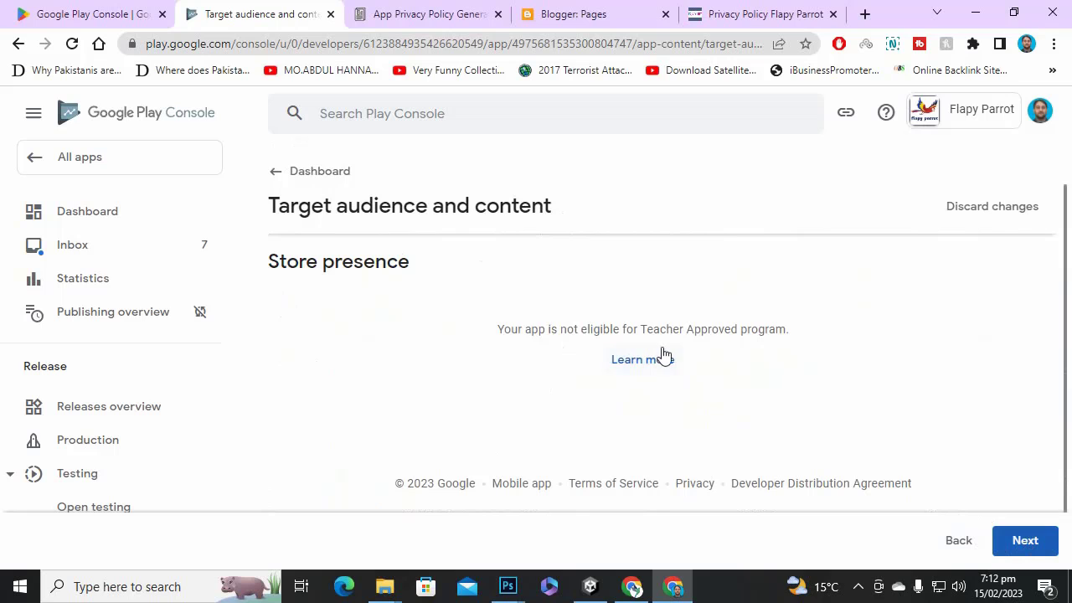
left_click(1023, 542)
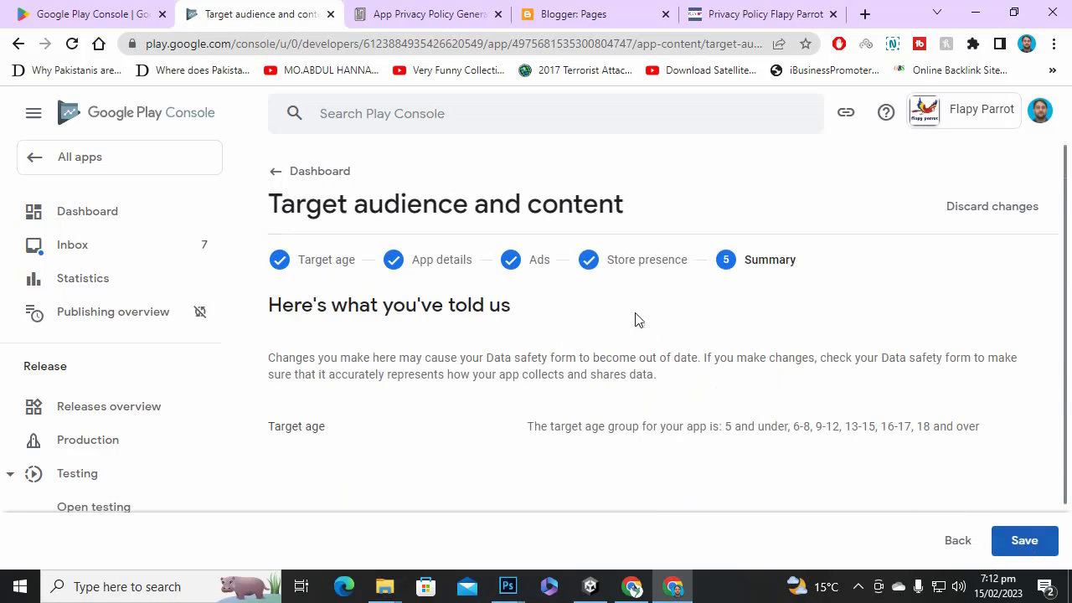
Save the Target audience and content declaration covering all age groups from its Summary step.
scroll(653, 449, "down", 1)
scroll(670, 461, "up", 1)
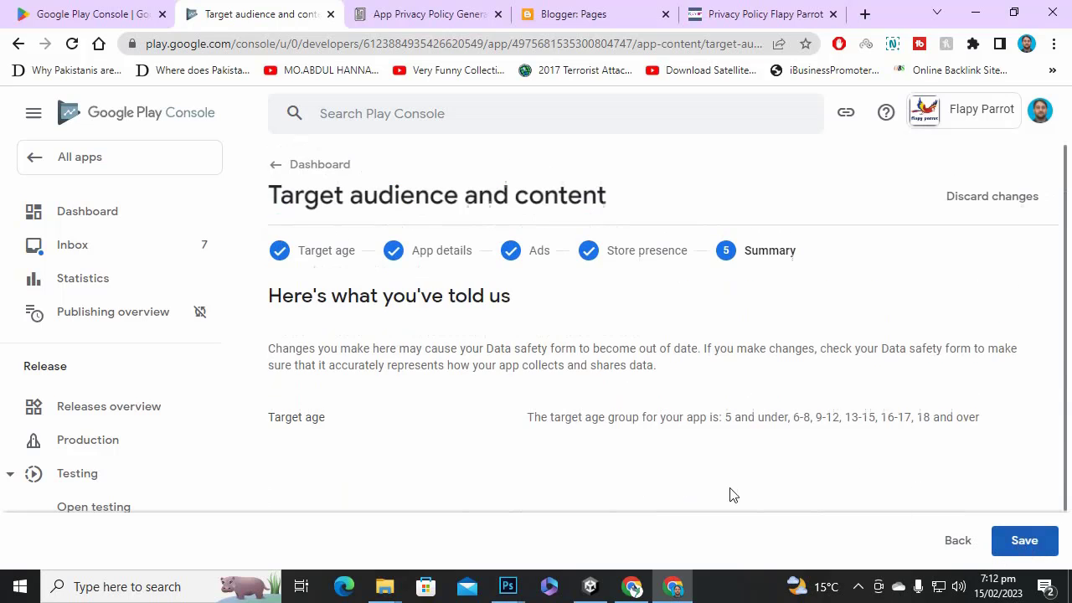
left_click(1023, 540)
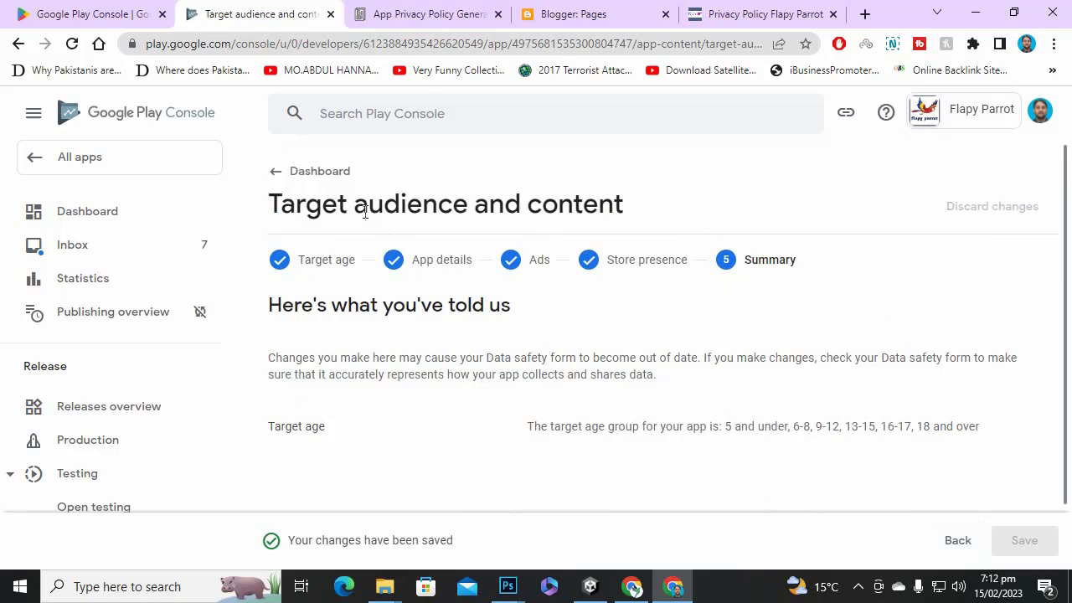
left_click(285, 172)
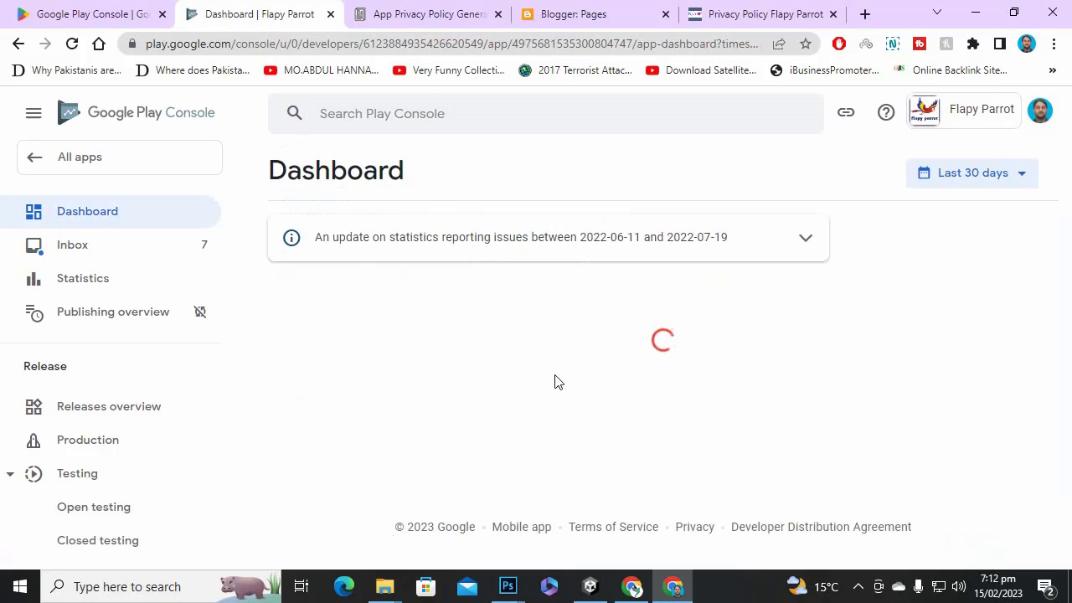
scroll(555, 382, "down", 7)
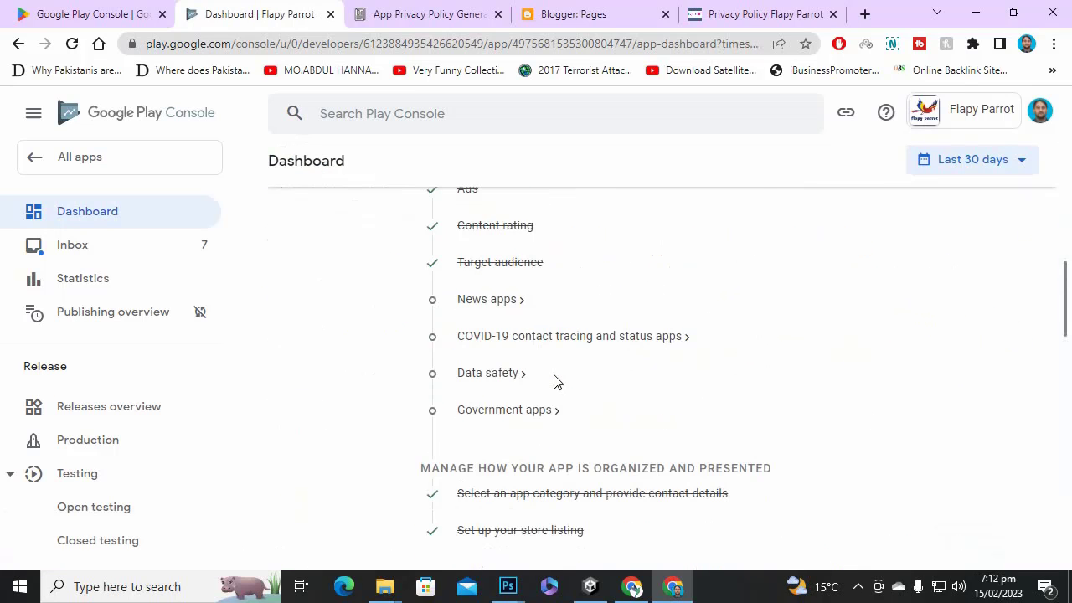
left_click(486, 299)
left_click(525, 333)
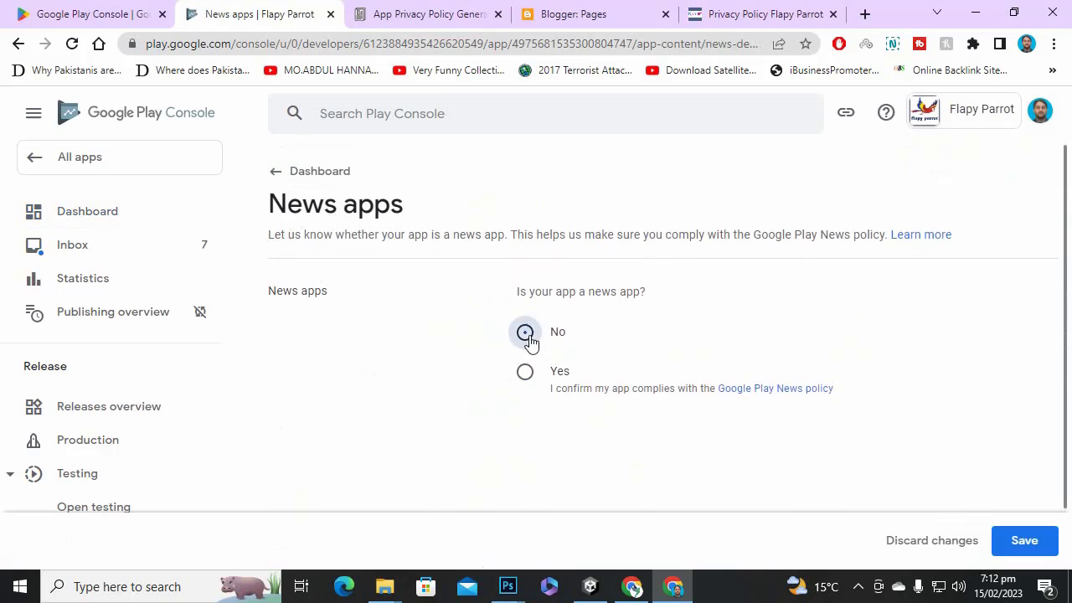
left_click(1024, 540)
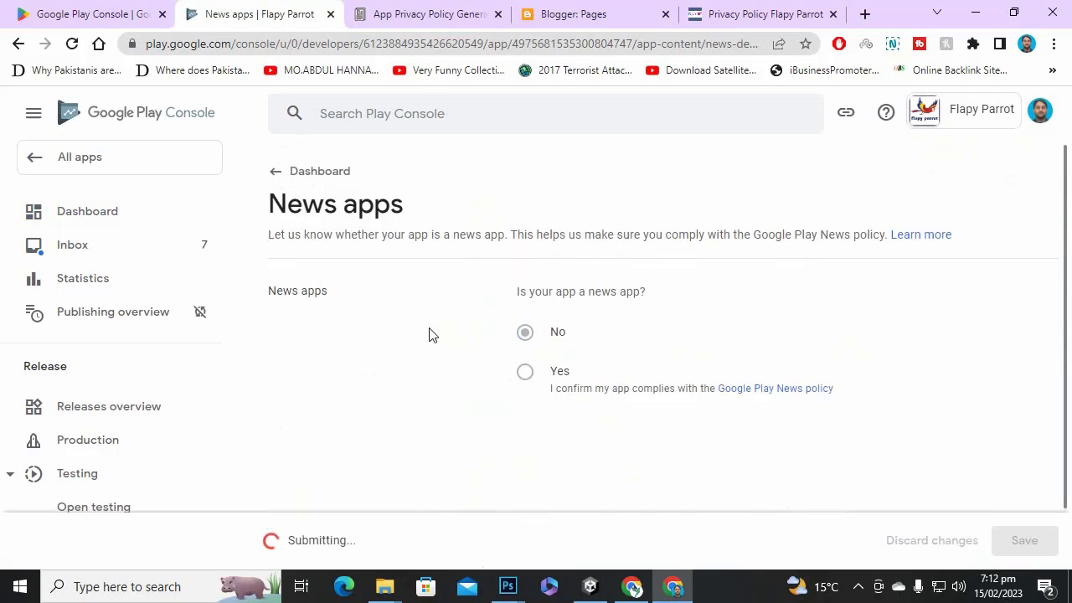
left_click(272, 176)
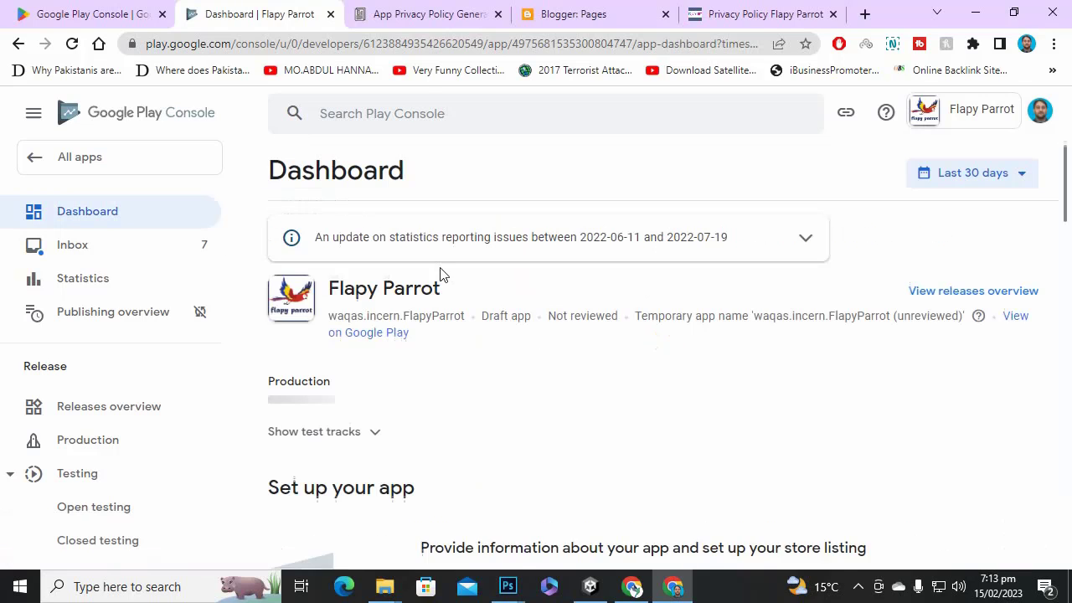
scroll(444, 327, "down", 1)
scroll(444, 326, "down", 8)
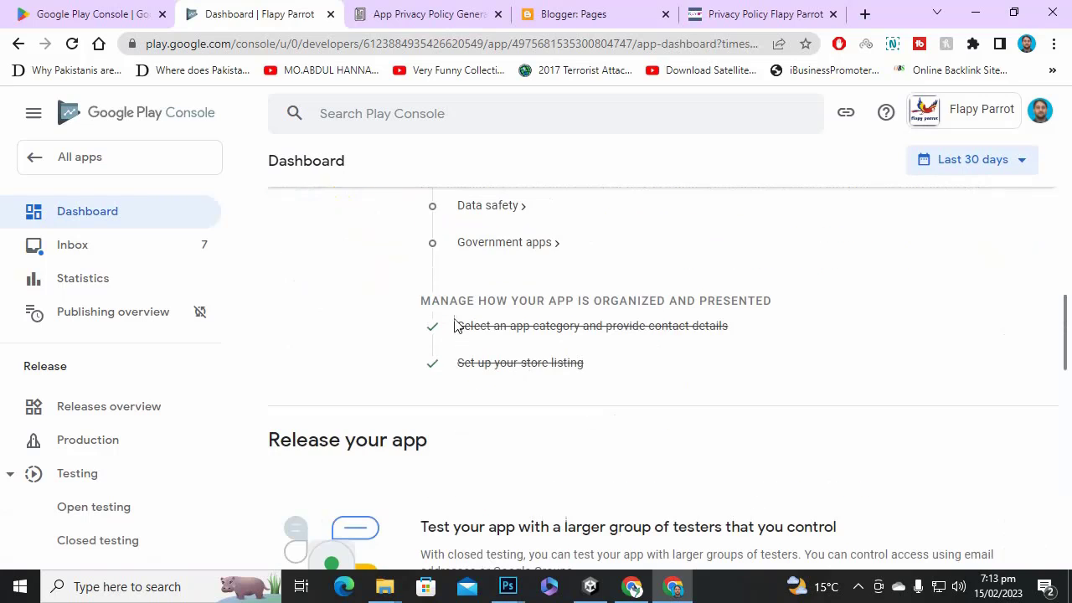
scroll(469, 335, "up", 2)
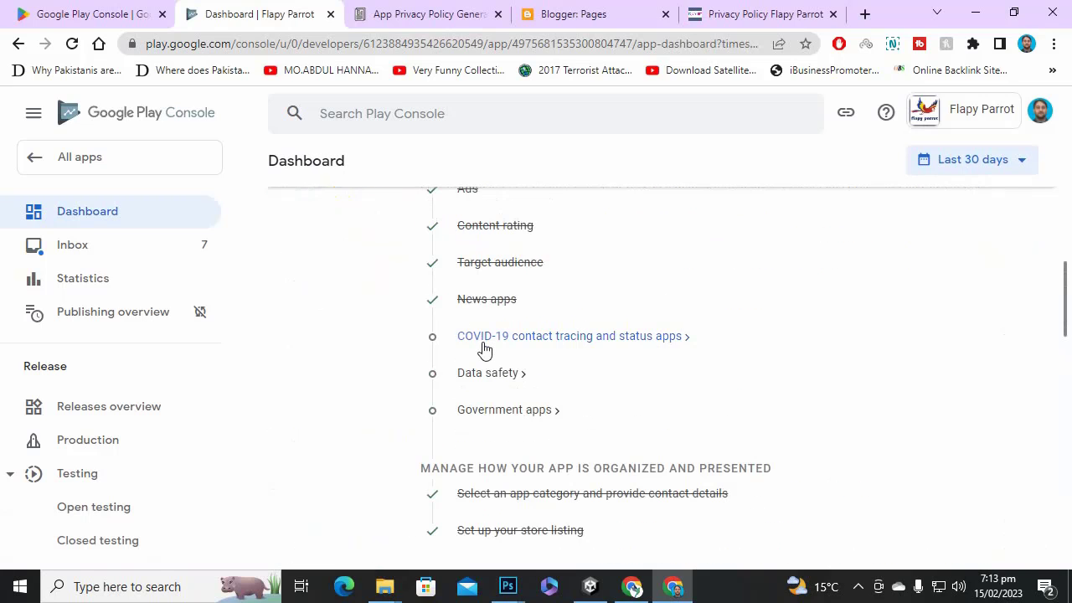
In the COVID-19 contact tracing declaration, tick 'My app is not a publicly available…' and save.
left_click(484, 337)
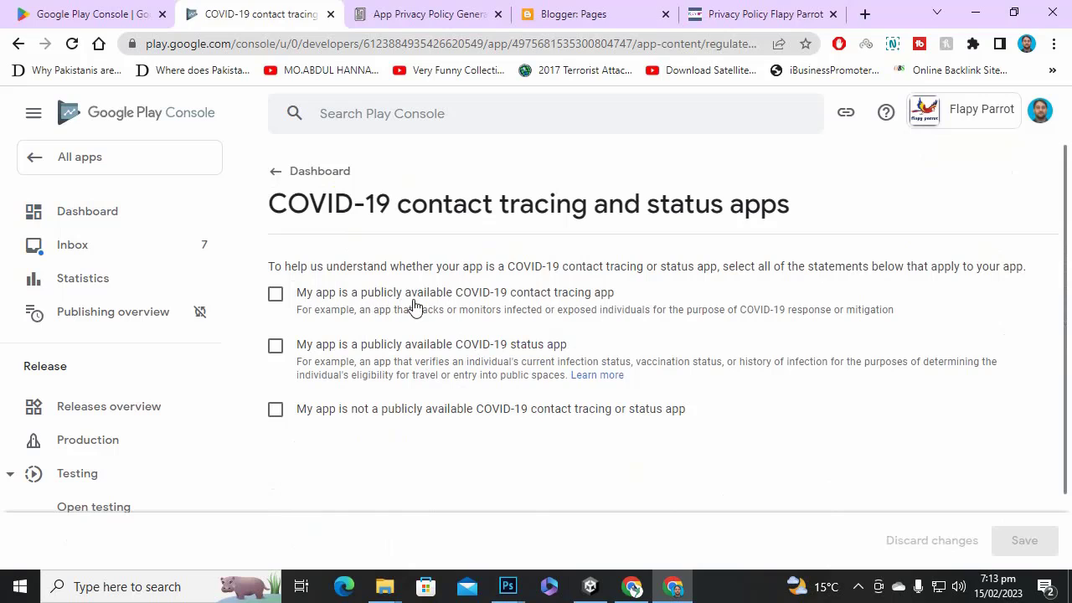
left_click(410, 425)
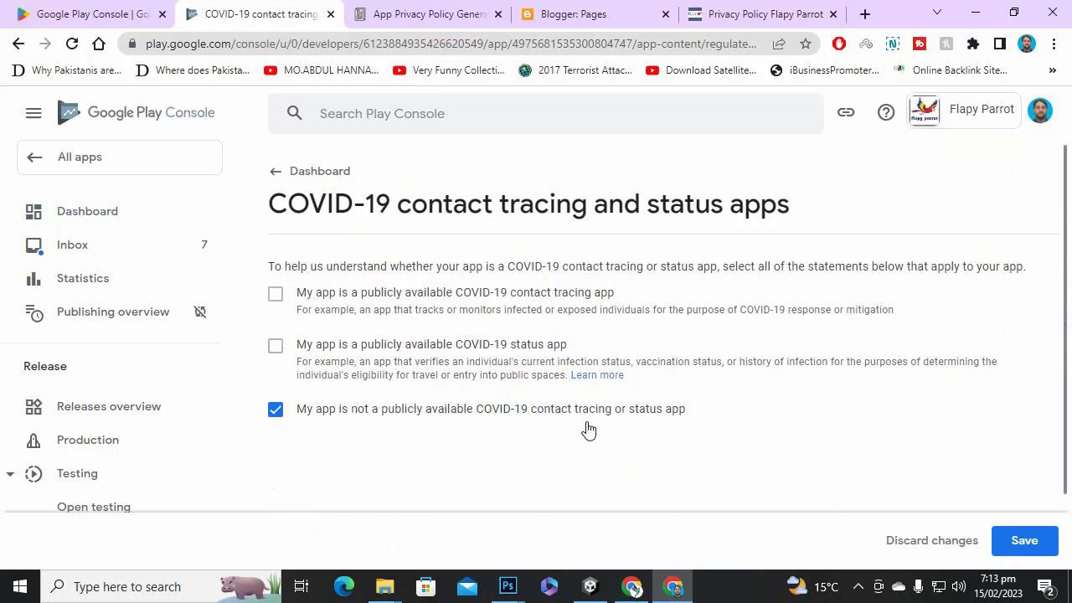
left_click(1014, 541)
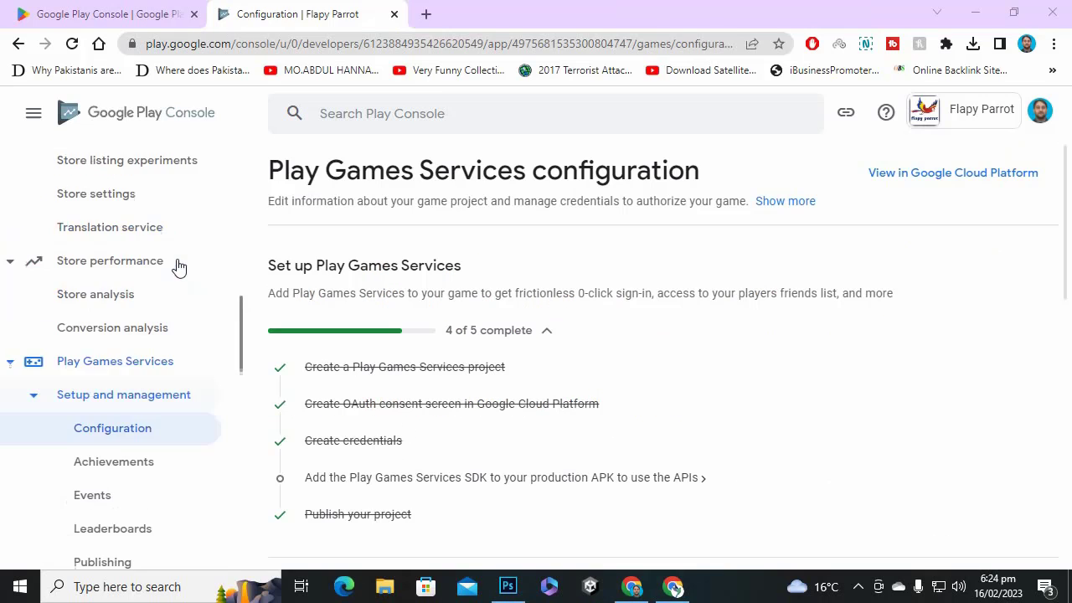
scroll(178, 266, "up", 10)
scroll(172, 267, "down", 8)
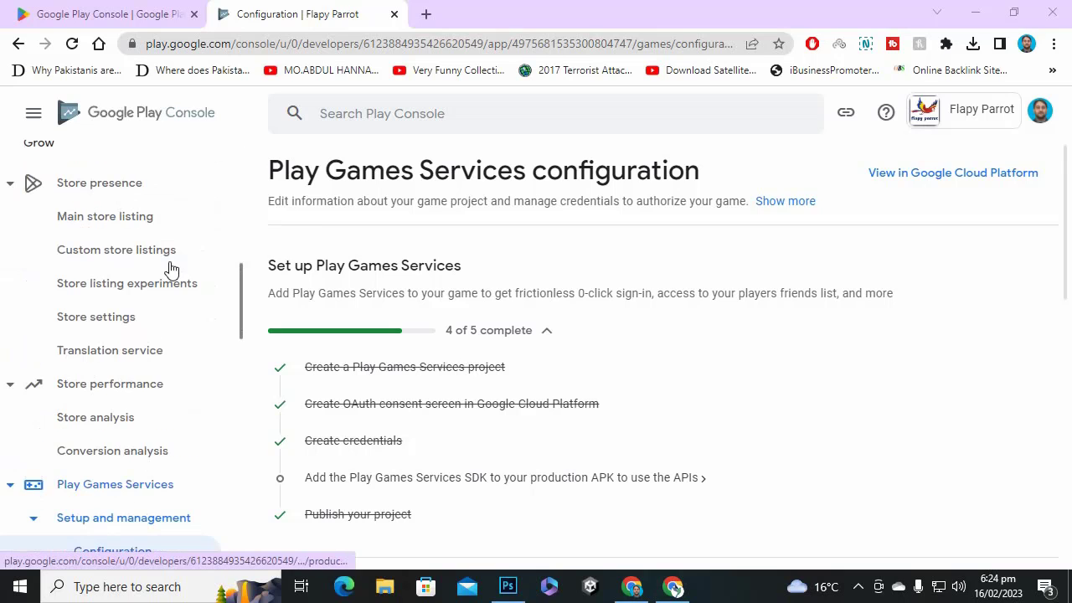
scroll(133, 213, "up", 7)
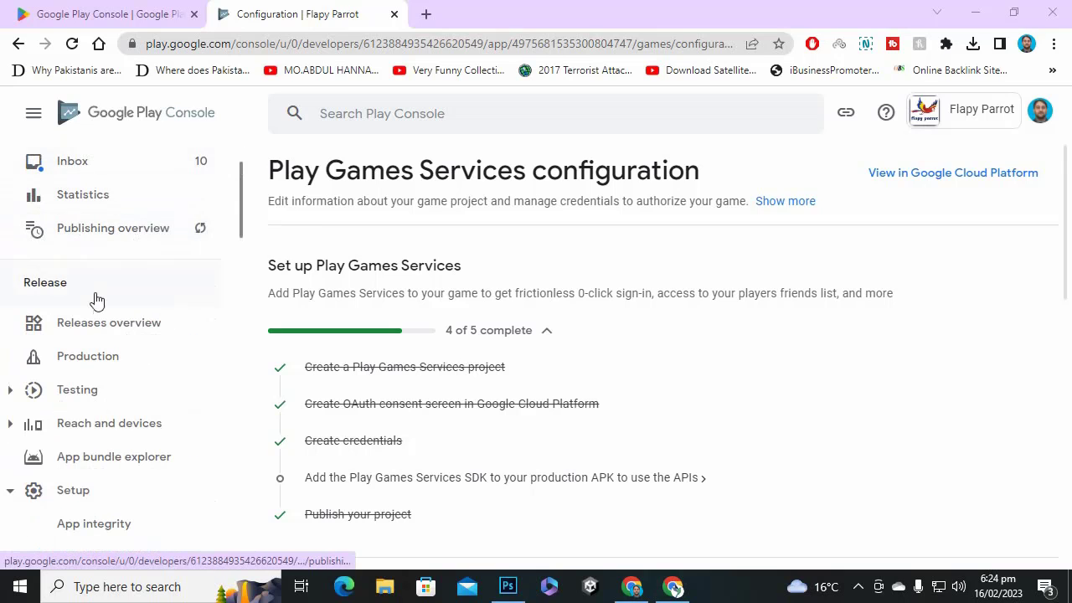
scroll(96, 402, "down", 5)
scroll(101, 402, "up", 5)
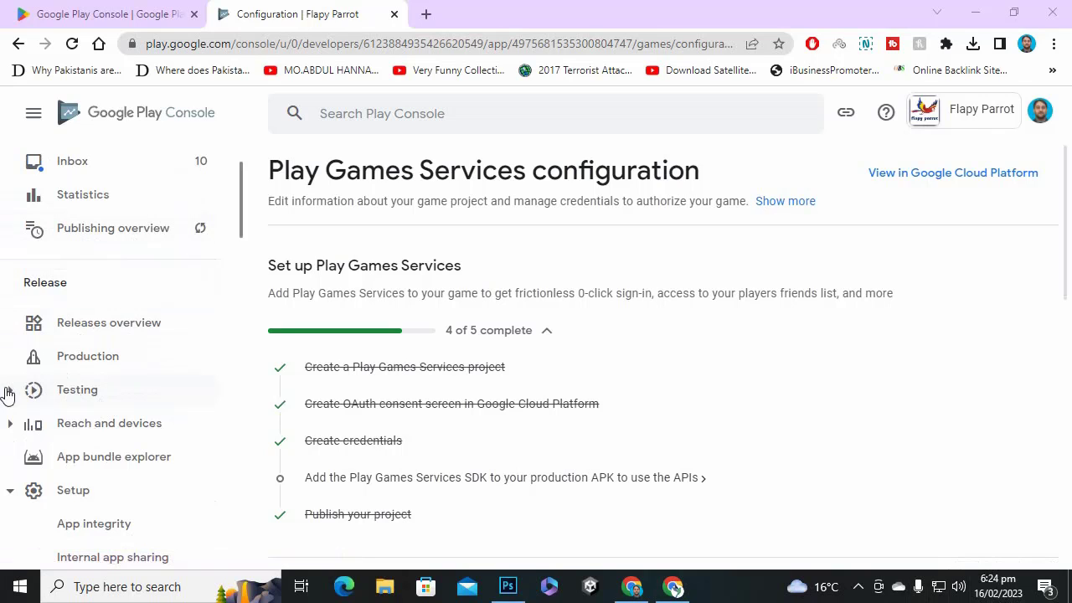
left_click(10, 390)
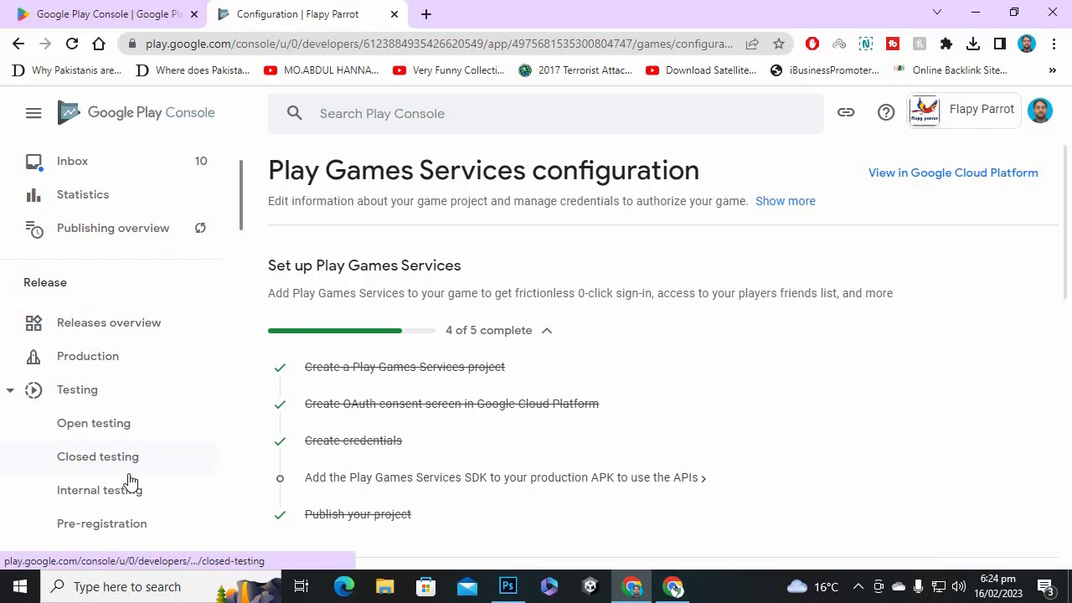
scroll(126, 434, "down", 1)
scroll(126, 433, "down", 2)
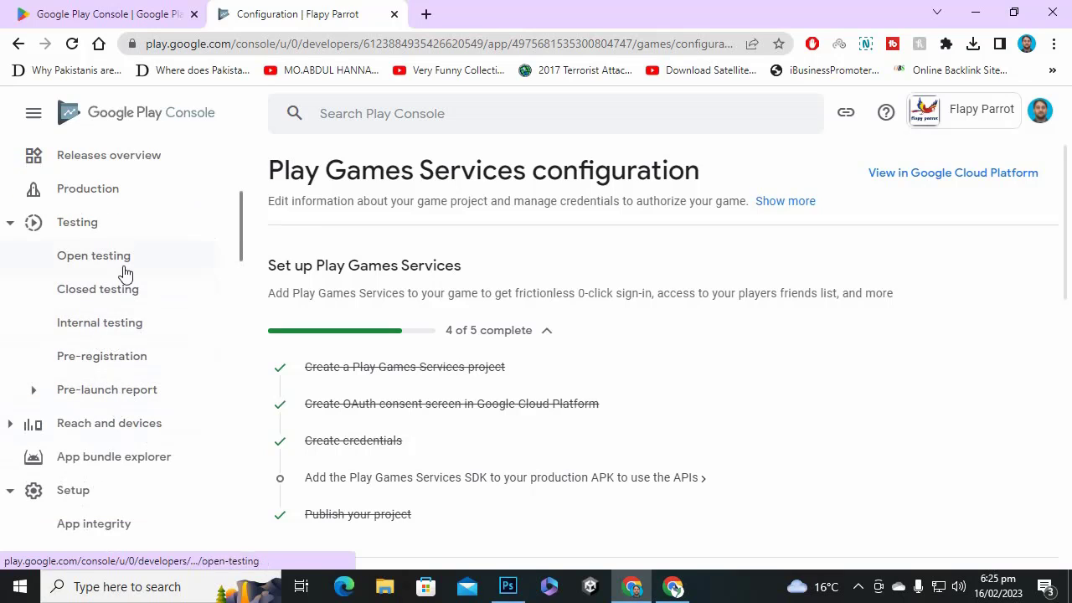
scroll(99, 228, "down", 3)
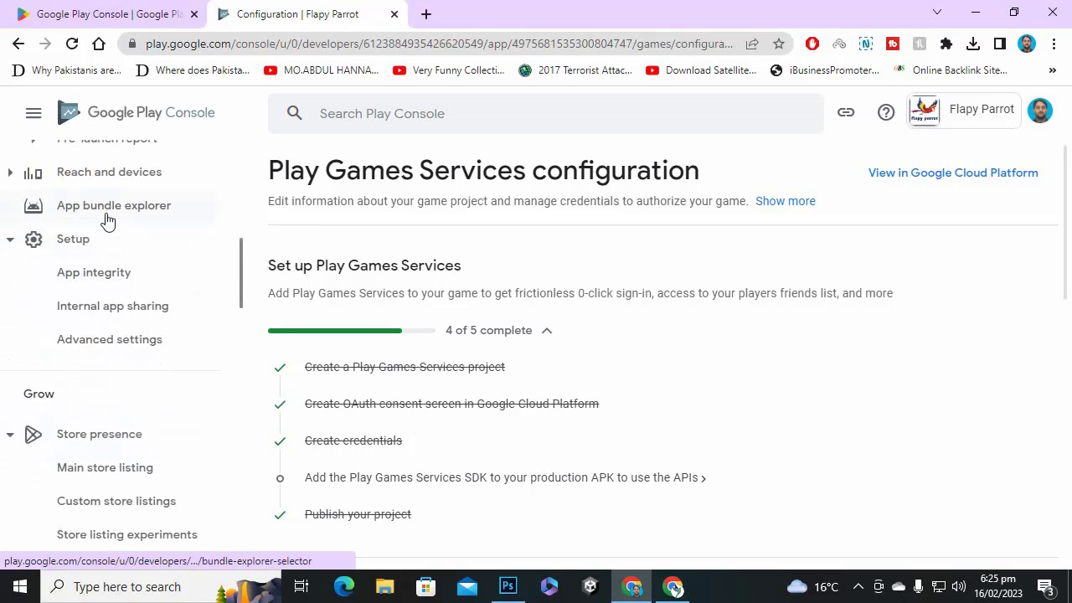
scroll(134, 276, "down", 5)
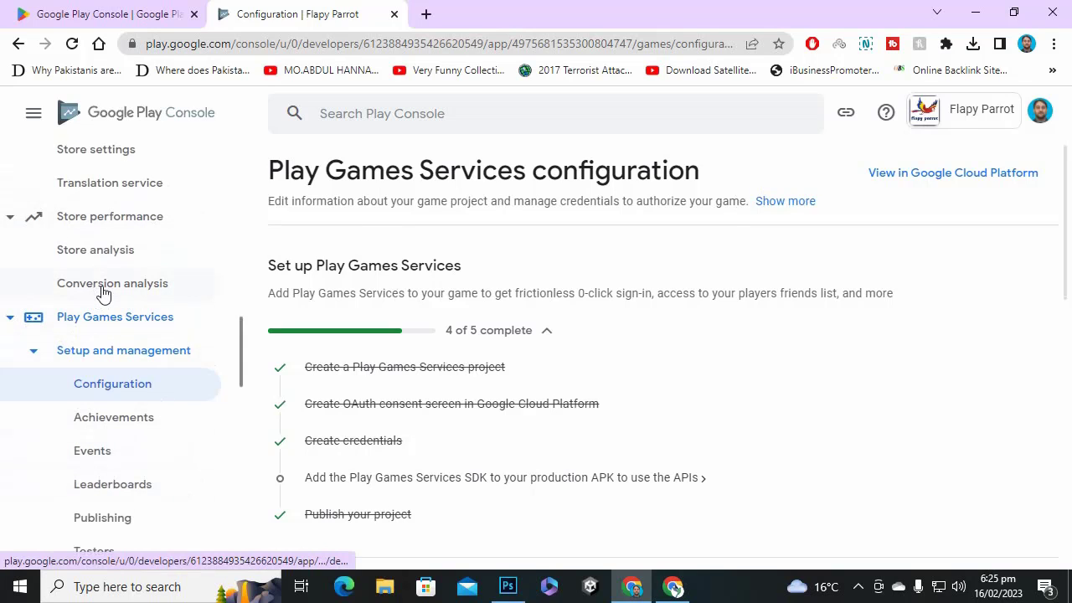
scroll(106, 291, "up", 3)
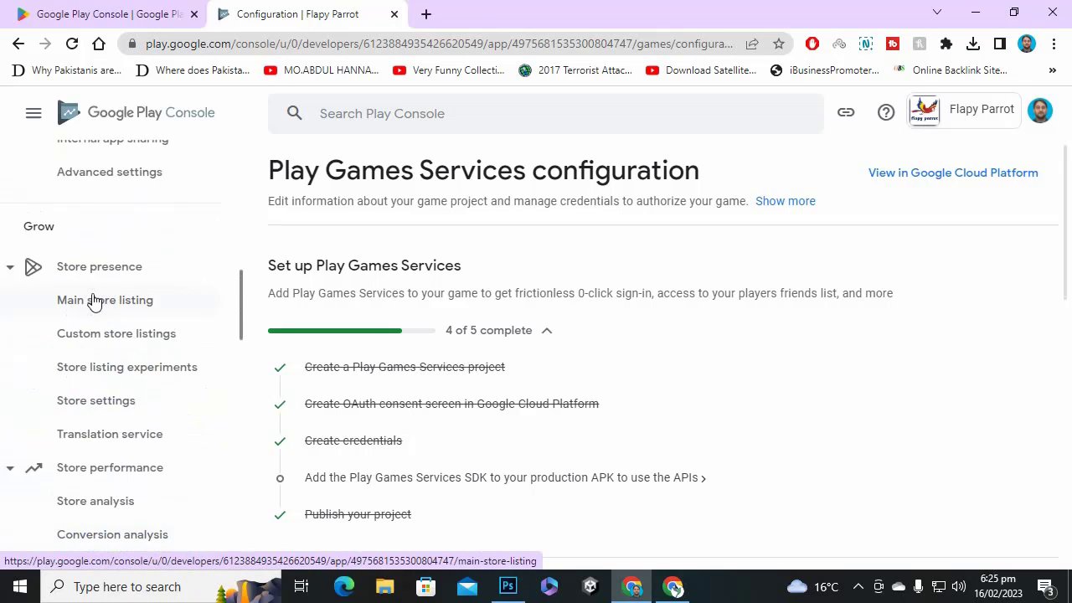
scroll(84, 293, "down", 2)
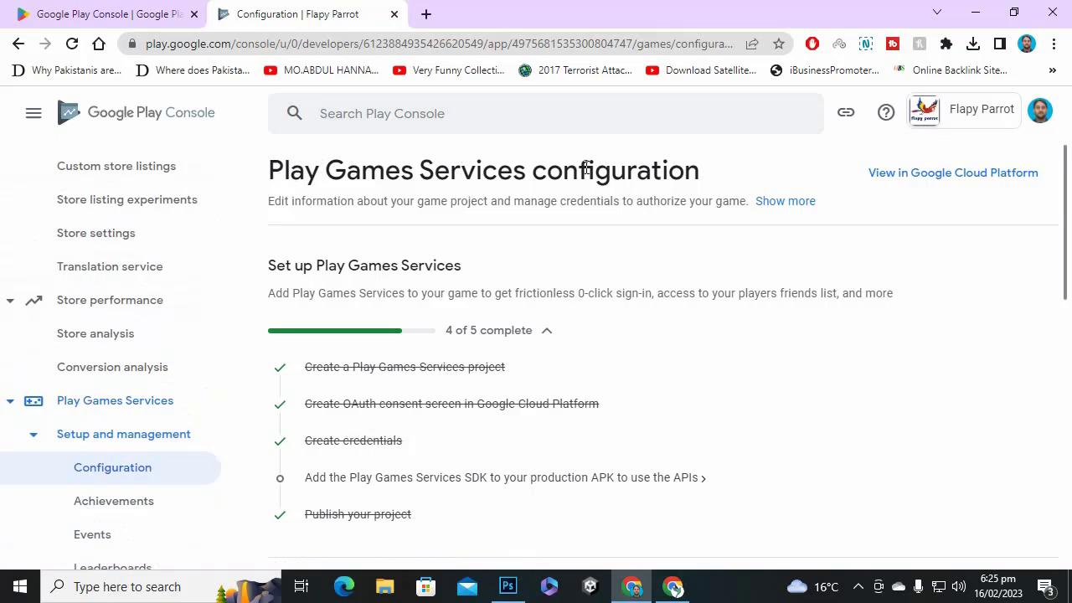
scroll(130, 390, "down", 2)
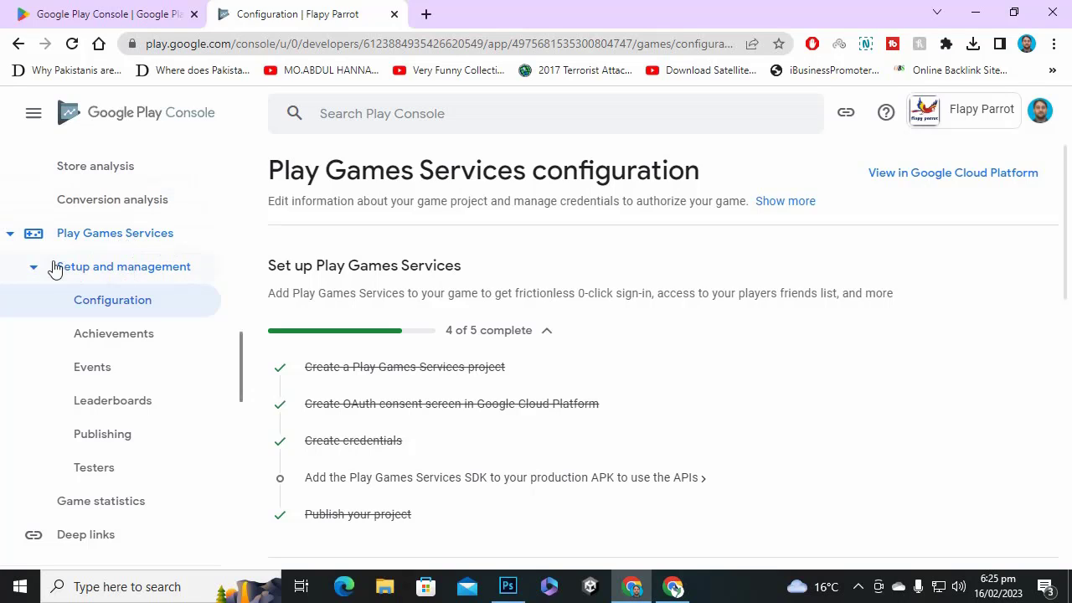
left_click(10, 234)
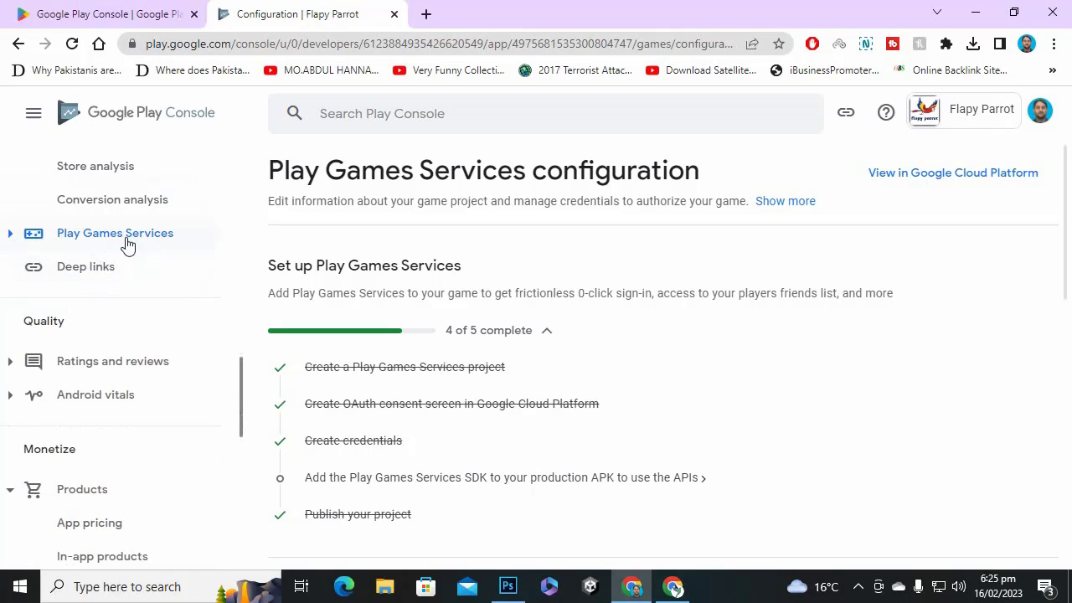
left_click(11, 235)
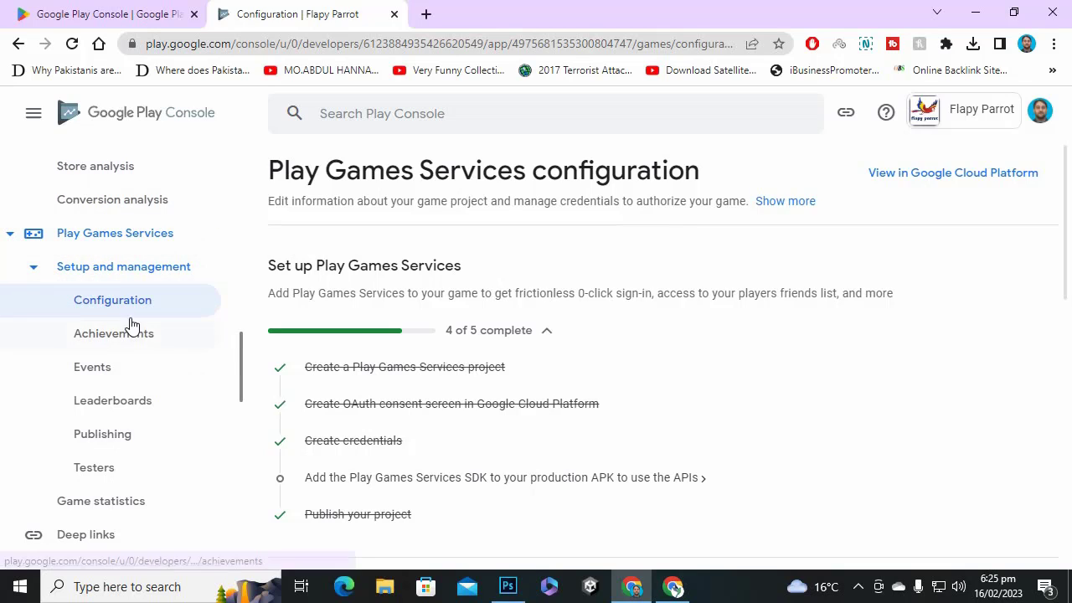
left_click(11, 232)
left_click(12, 233)
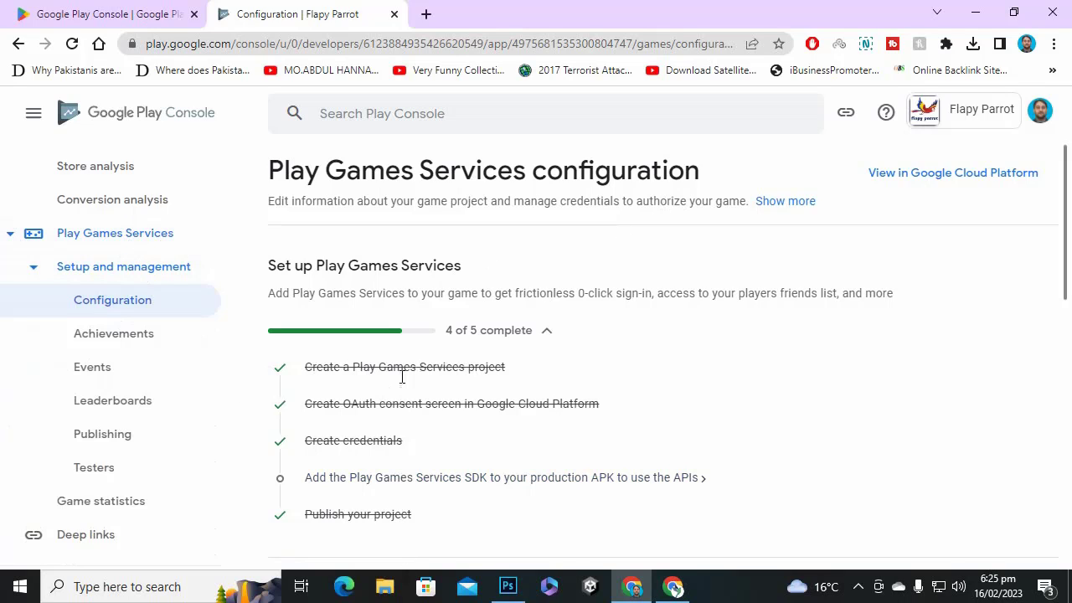
scroll(349, 285, "down", 2)
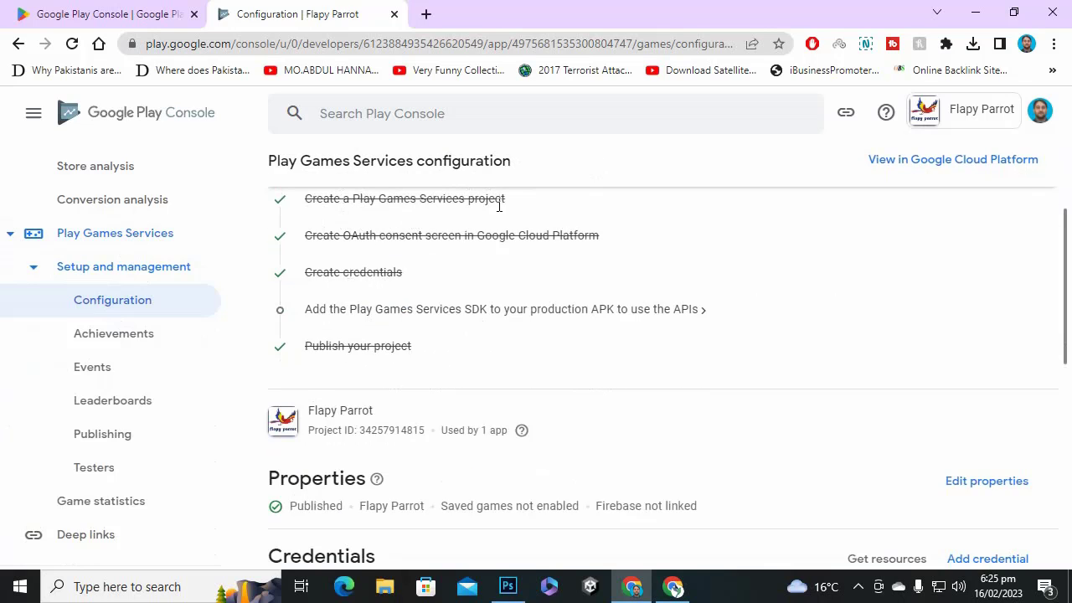
scroll(461, 266, "up", 1)
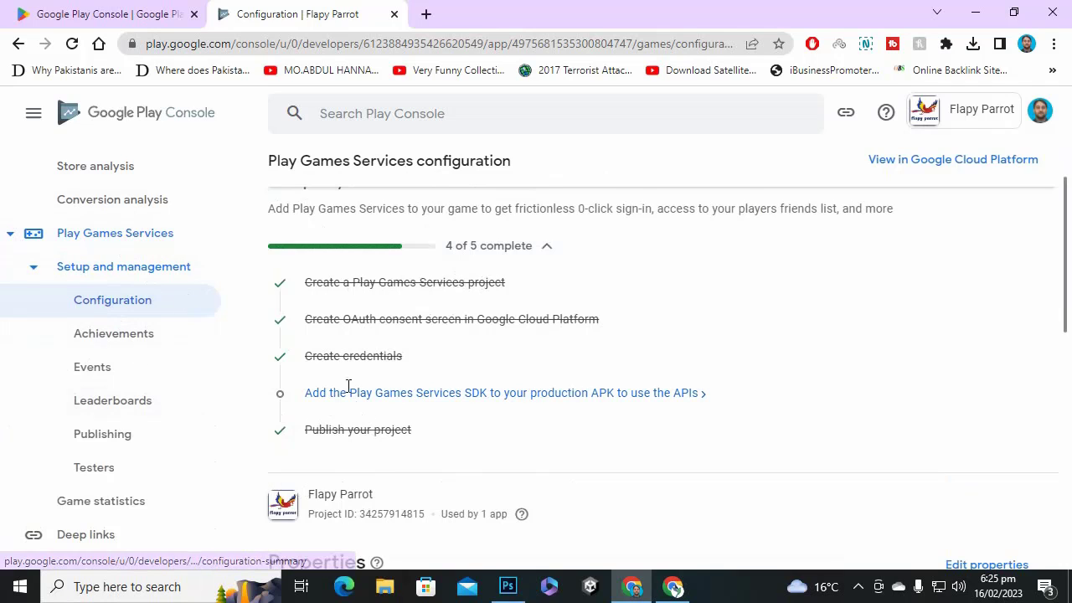
left_click_drag(404, 359, 306, 371)
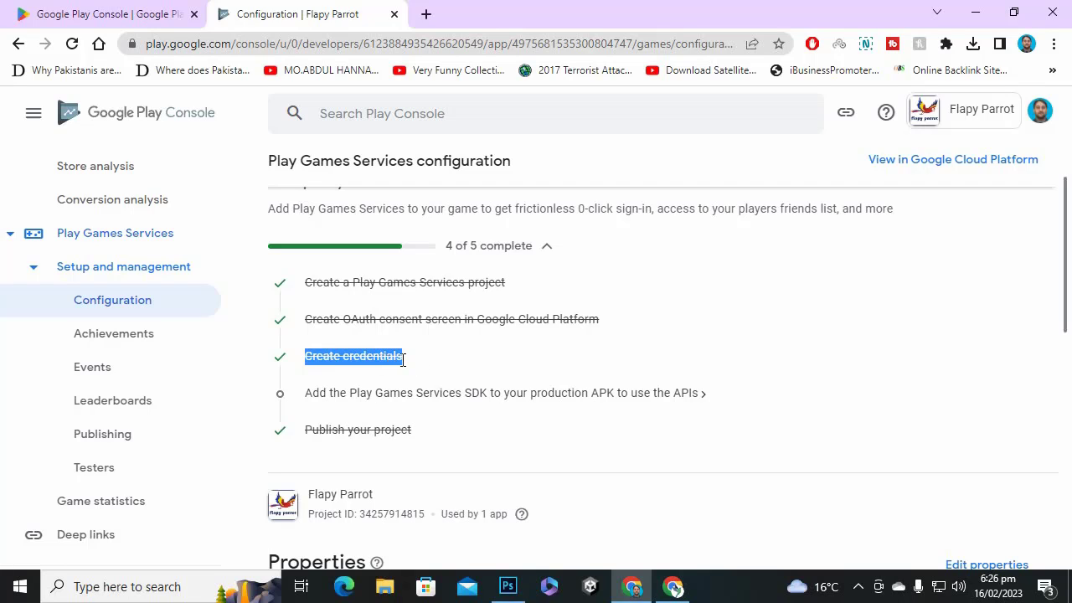
left_click(394, 363)
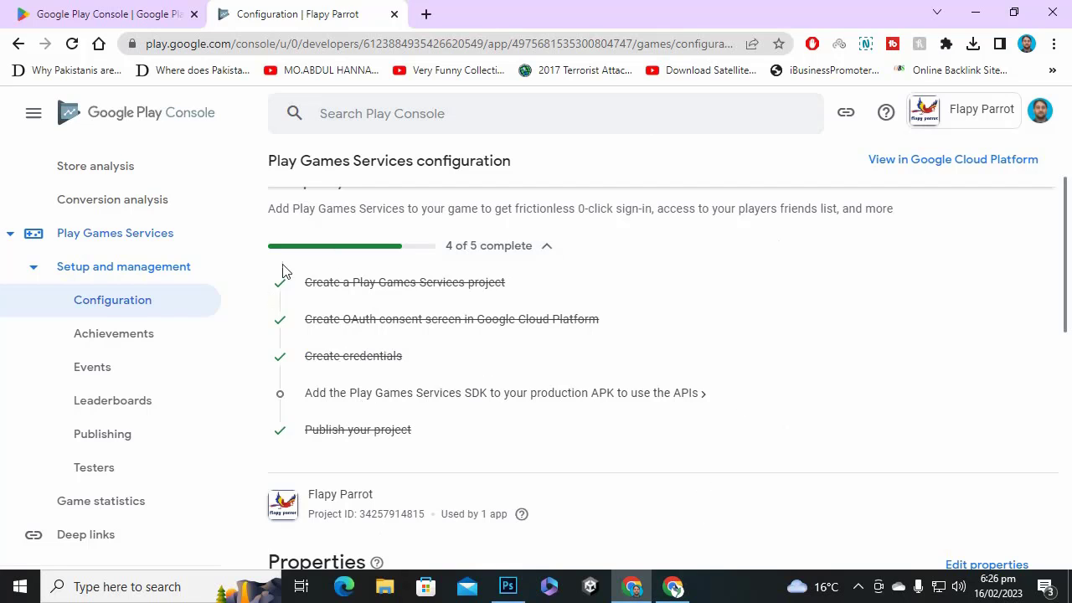
scroll(457, 361, "down", 1)
scroll(400, 335, "up", 2)
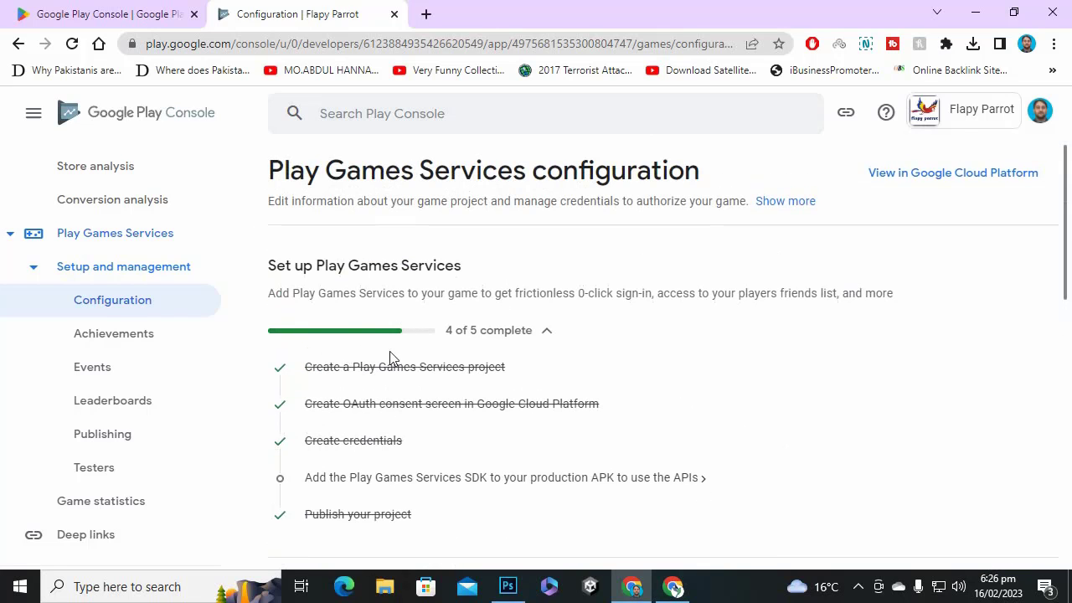
scroll(492, 400, "down", 1)
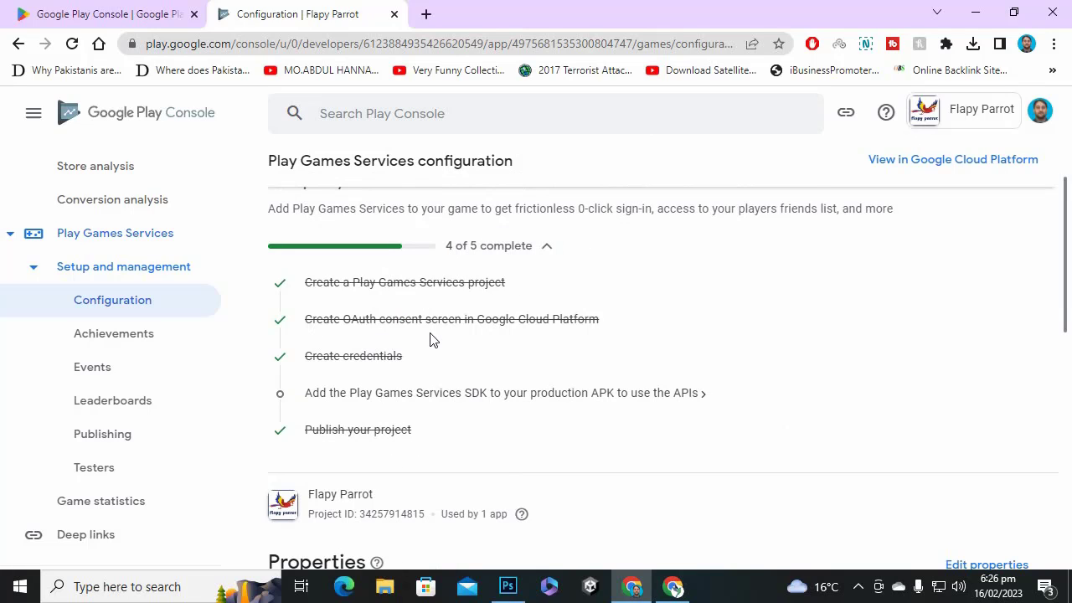
scroll(411, 318, "down", 2)
scroll(470, 266, "up", 2)
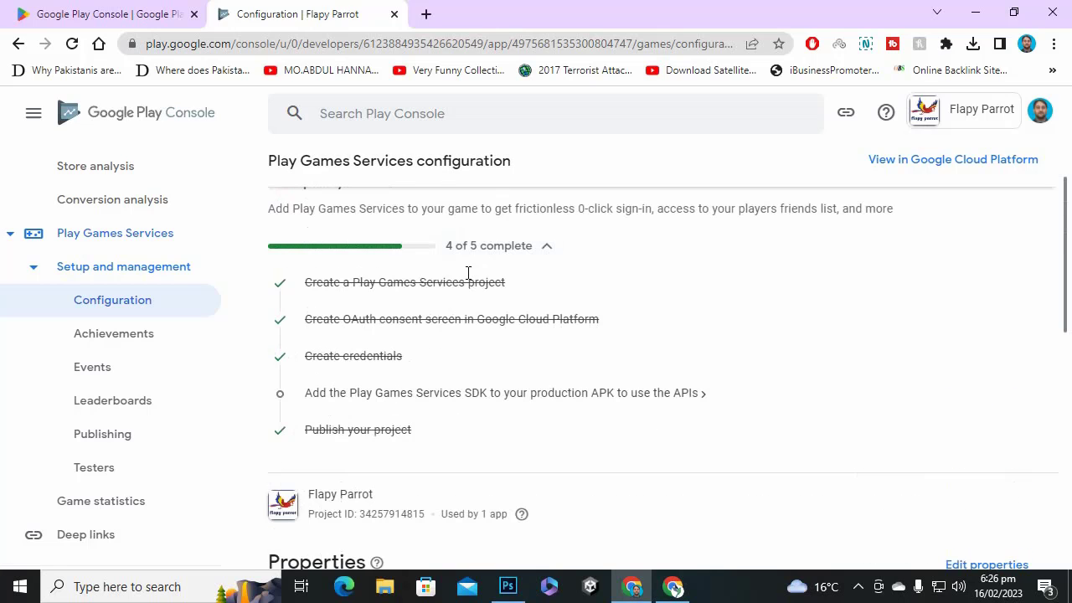
scroll(458, 279, "down", 1)
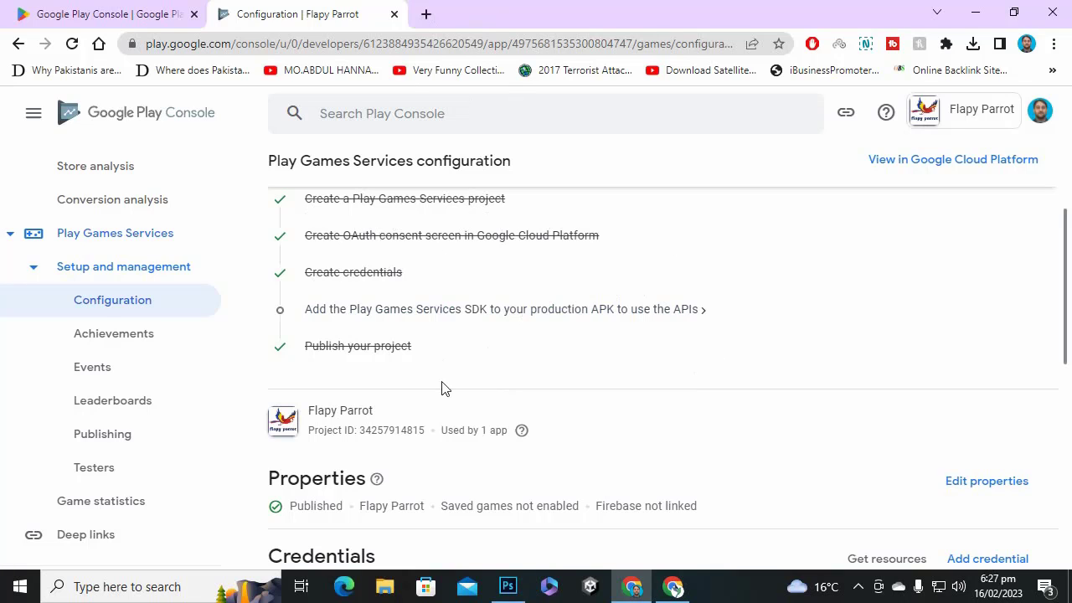
From the Flapy Parrot Dashboard, open 'View on Google Play' to load the store page in a new tab.
scroll(438, 380, "up", 2)
scroll(171, 346, "down", 12)
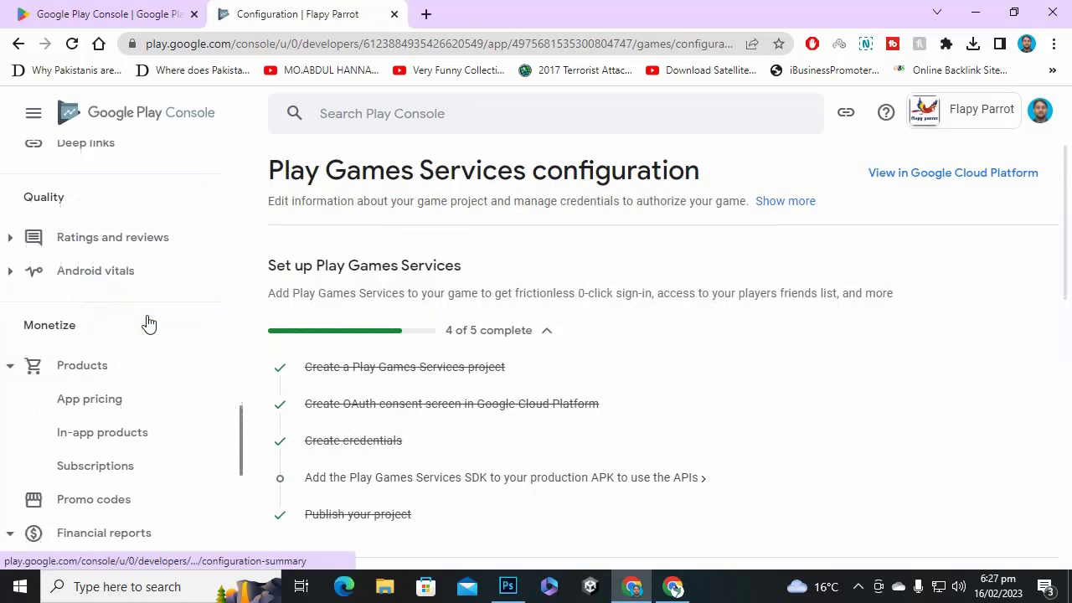
scroll(150, 361, "up", 20)
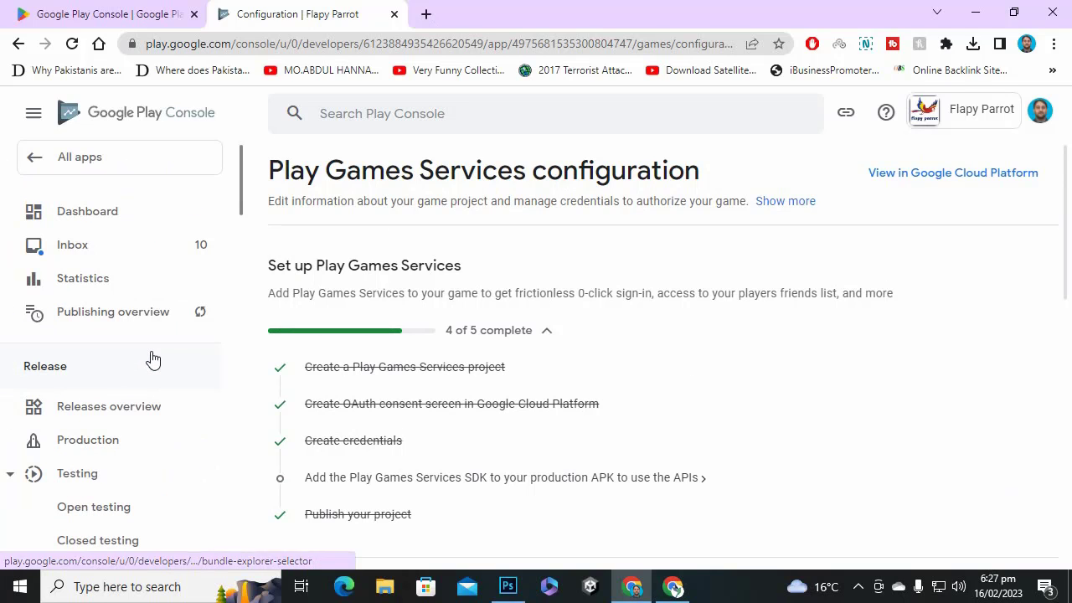
left_click(82, 224)
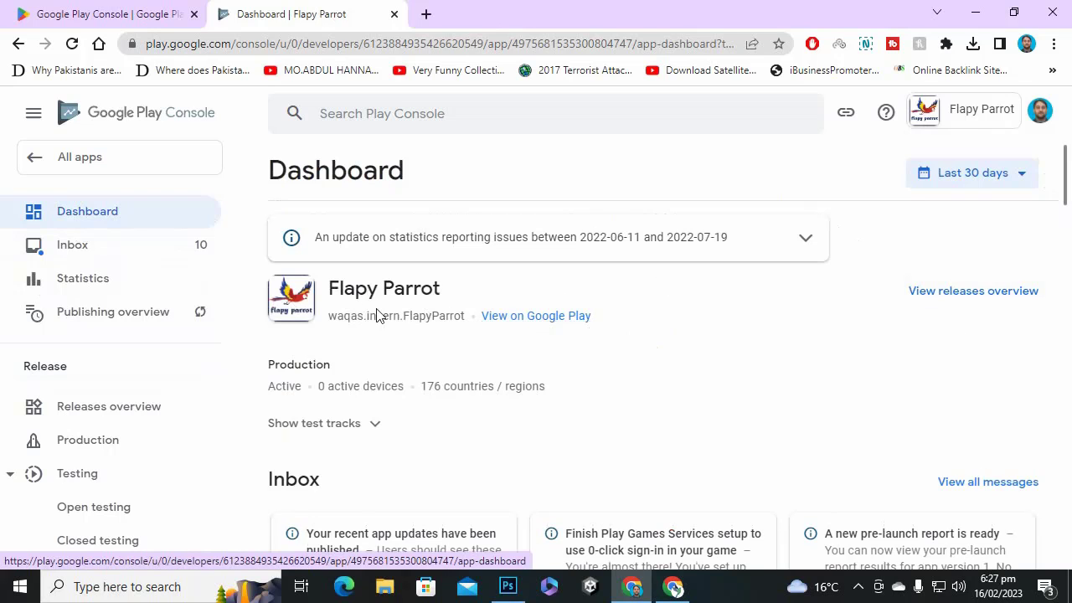
left_click(512, 318)
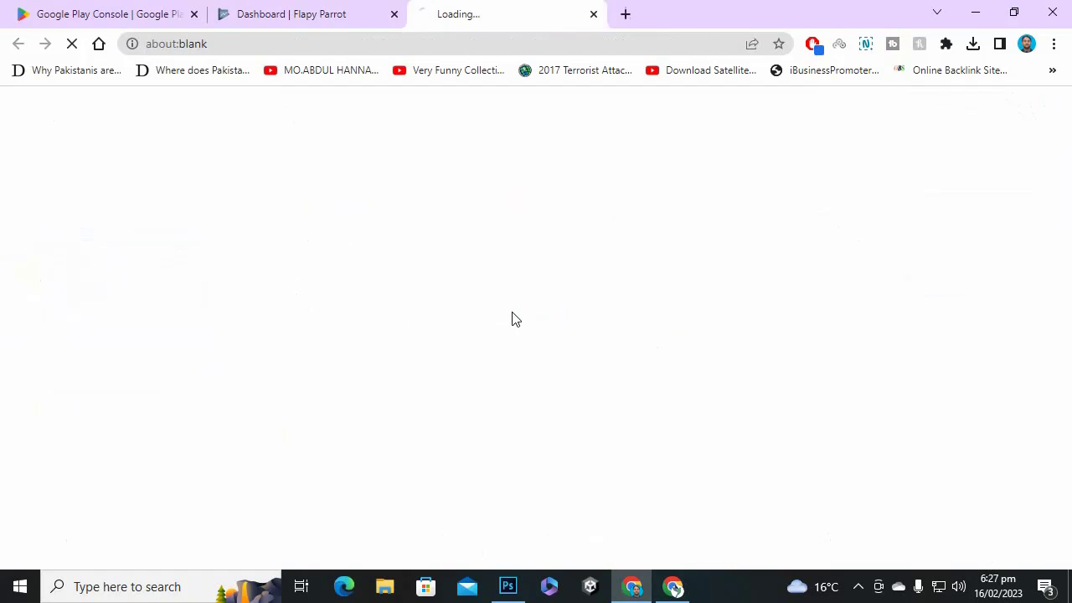